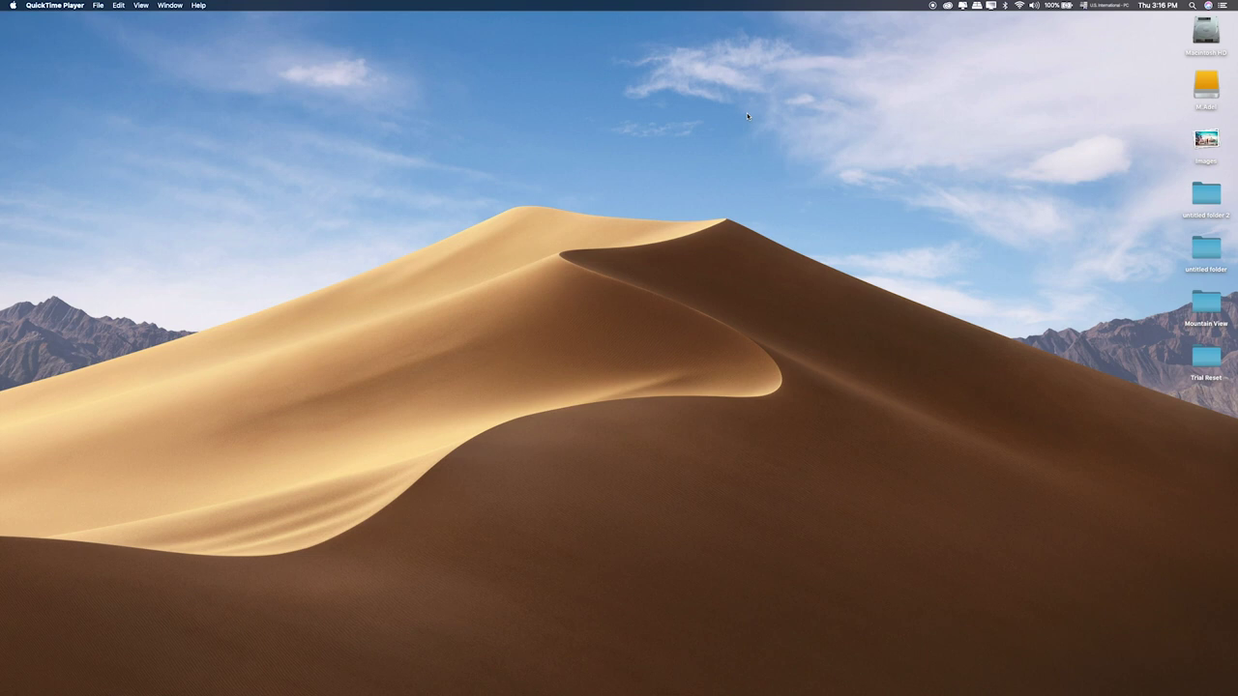
# Step: Switch to Photoshop and create a white 2000 x 2000 pixel RGB document named Tuna at 300 pixels/inch
pyautogui.click(427, 661)
pyautogui.click(88, 5)
pyautogui.click(96, 17)
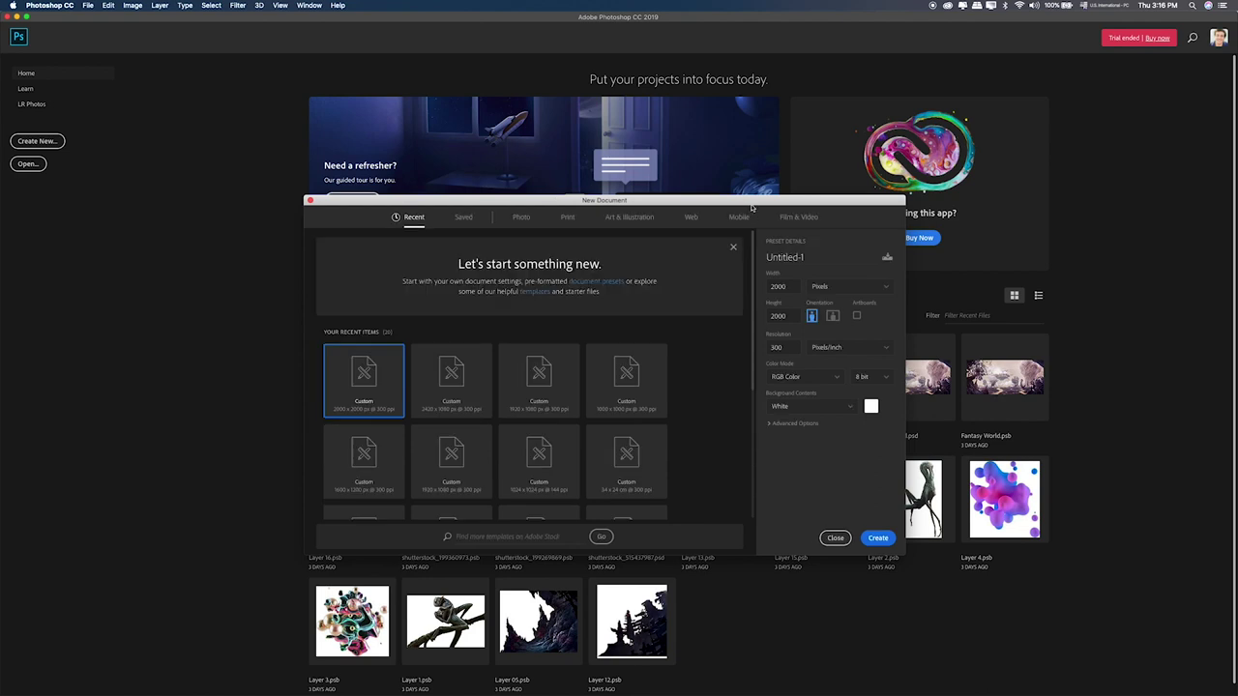
pyautogui.doubleClick(789, 289)
pyautogui.click(791, 289)
pyautogui.moveTo(790, 288); pyautogui.dragTo(763, 288)
pyautogui.doubleClick(790, 319)
pyautogui.doubleClick(801, 258)
pyautogui.write('New')
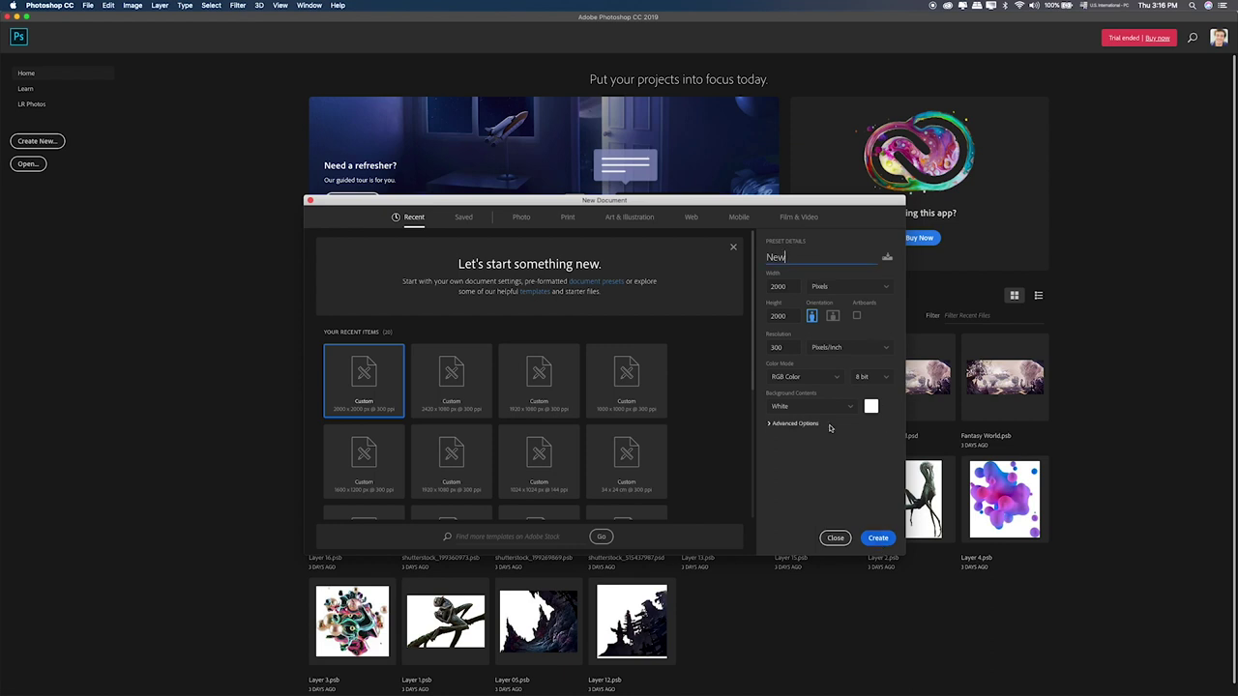
pyautogui.moveTo(808, 258); pyautogui.dragTo(741, 258)
pyautogui.write('Tuna')
pyautogui.click(878, 538)
# Step: Place shutterstock_316890425.jpg from the items folder and enlarge it to about 60% so it covers the whole canvas
pyautogui.press('super+equal')
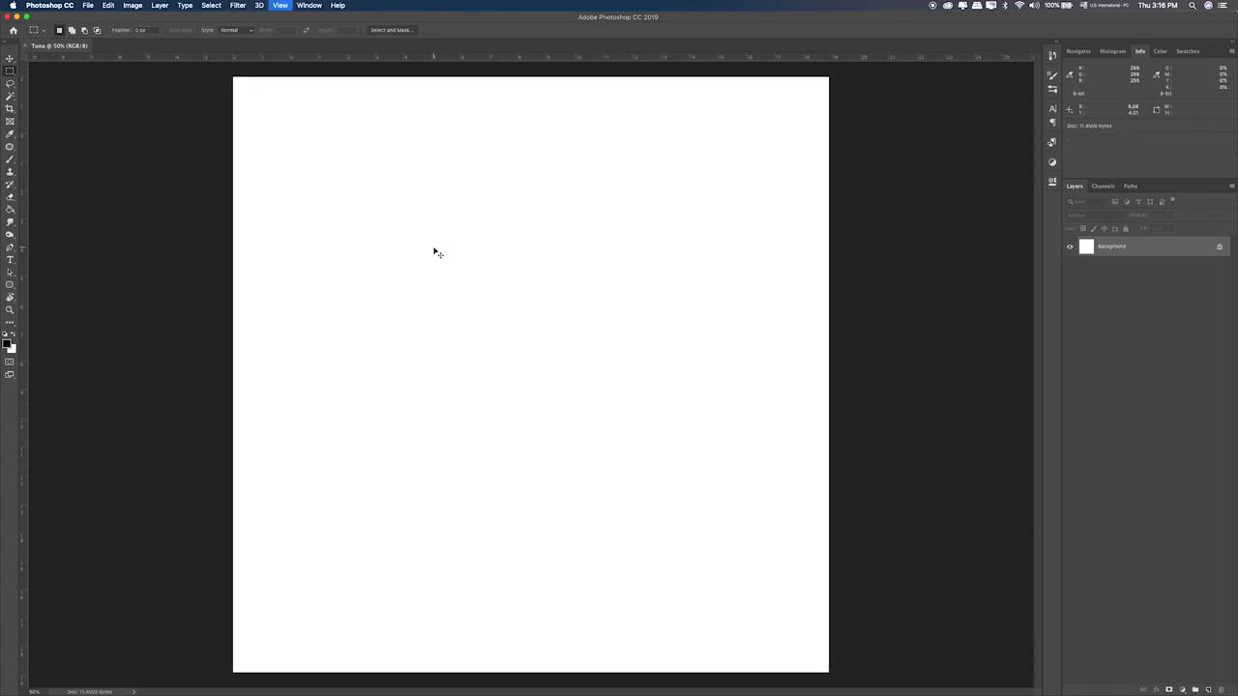
pyautogui.press('super+Tab')
pyautogui.press('super+Tab')
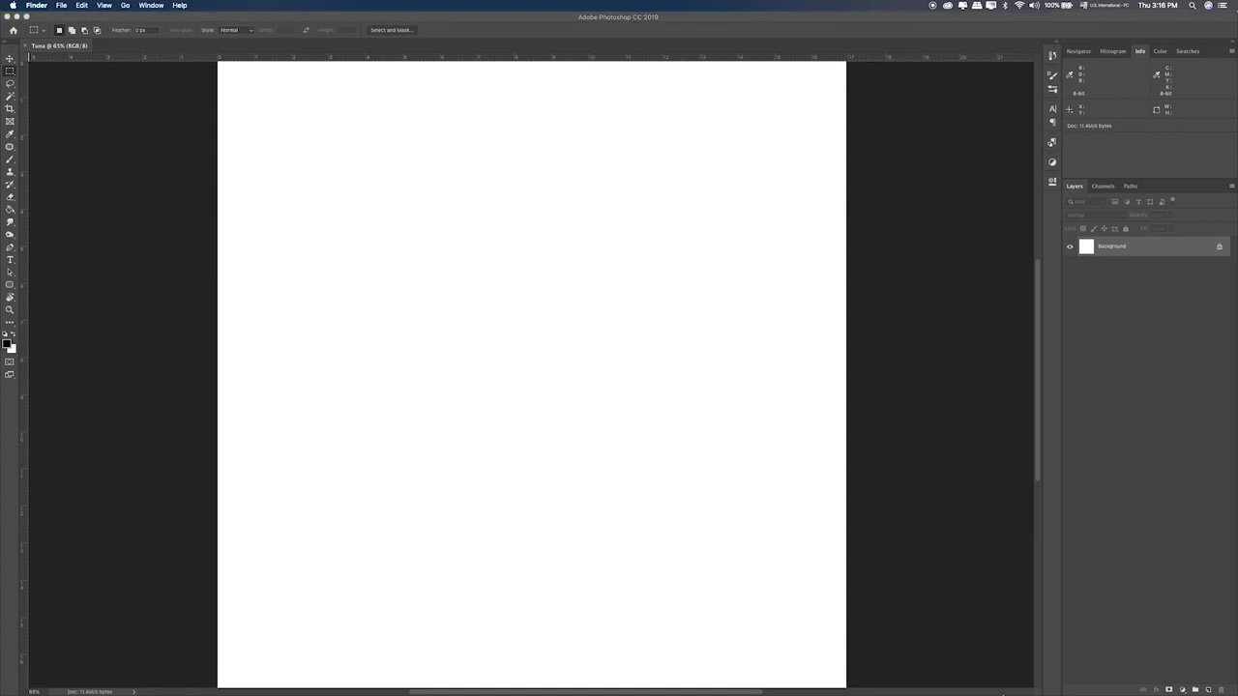
pyautogui.click(939, 671)
pyautogui.moveTo(646, 138); pyautogui.dragTo(641, 136)
pyautogui.click(787, 334)
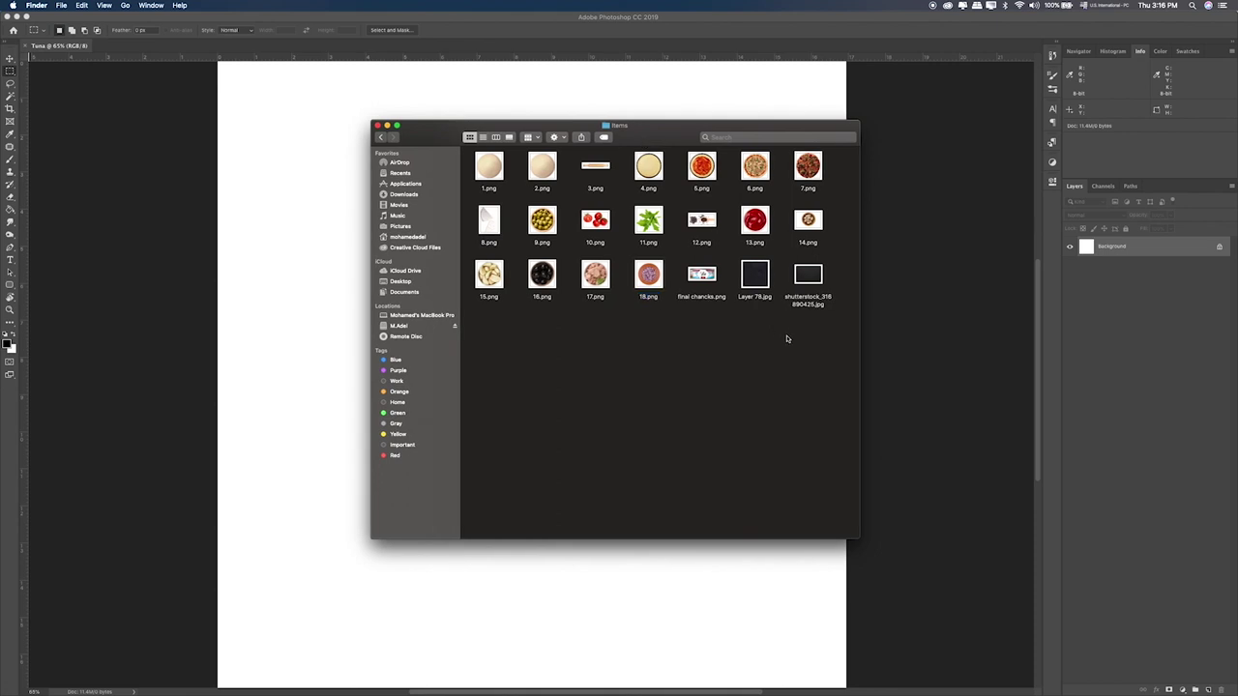
pyautogui.click(794, 287)
pyautogui.press('space')
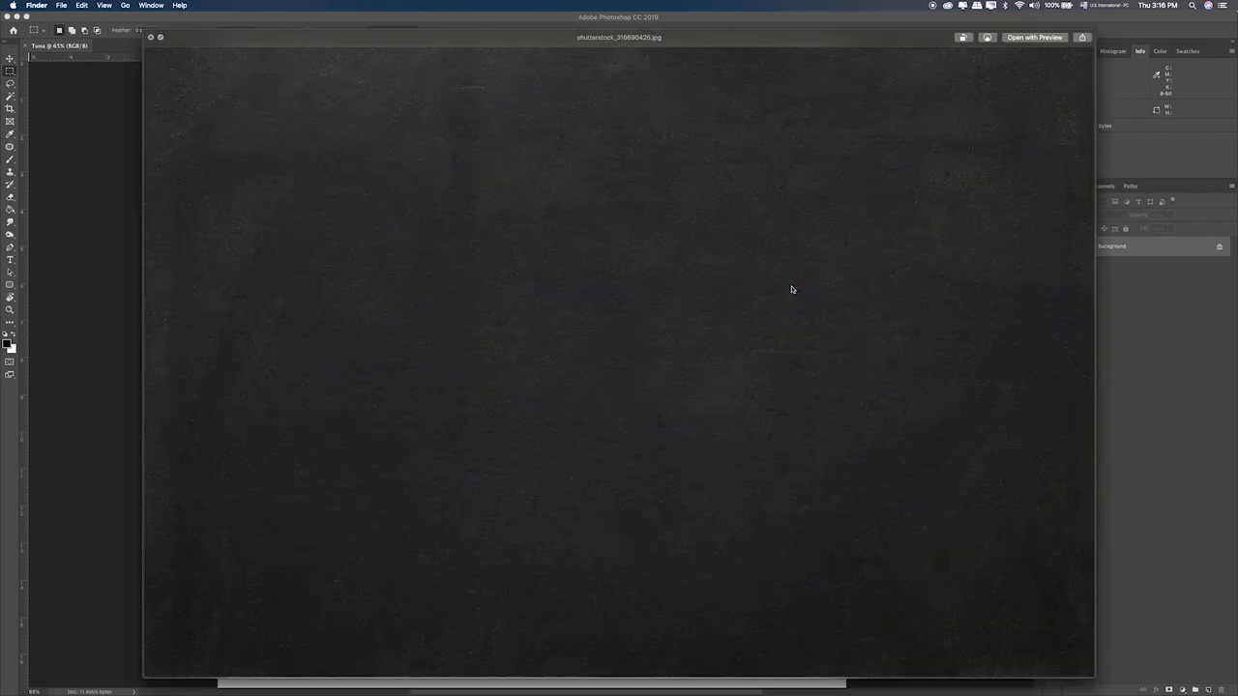
pyautogui.press('space')
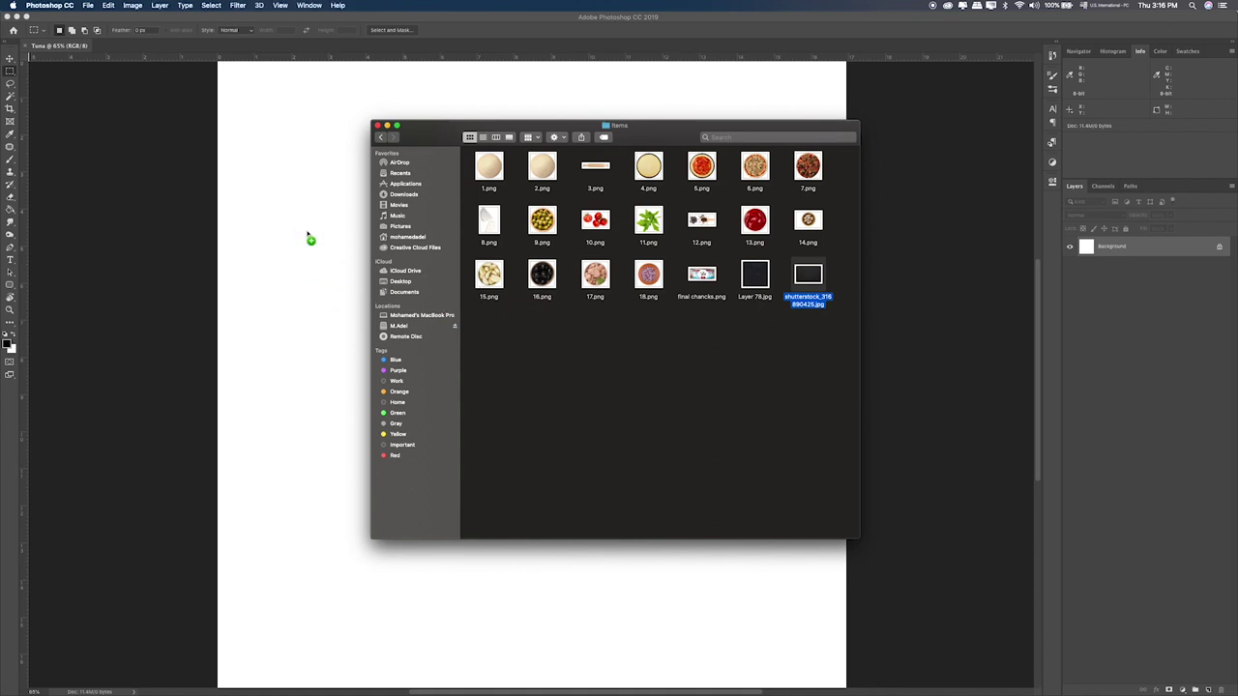
pyautogui.click(308, 234)
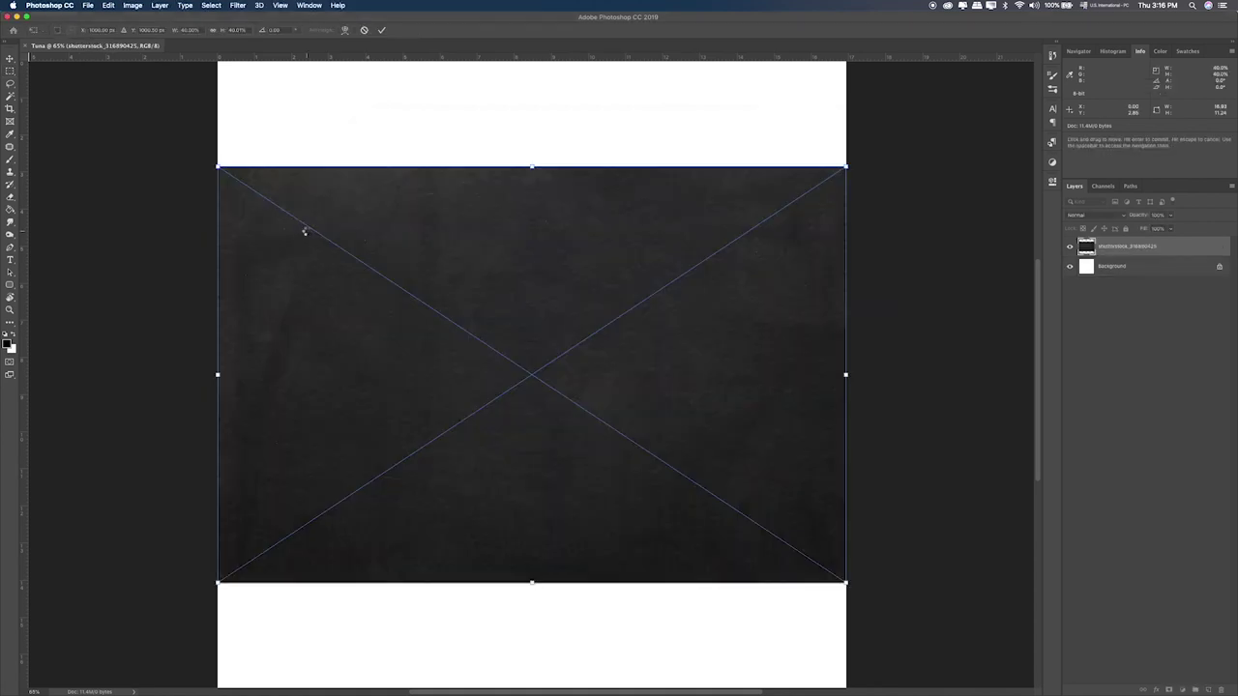
pyautogui.moveTo(846, 166); pyautogui.dragTo(974, 62)
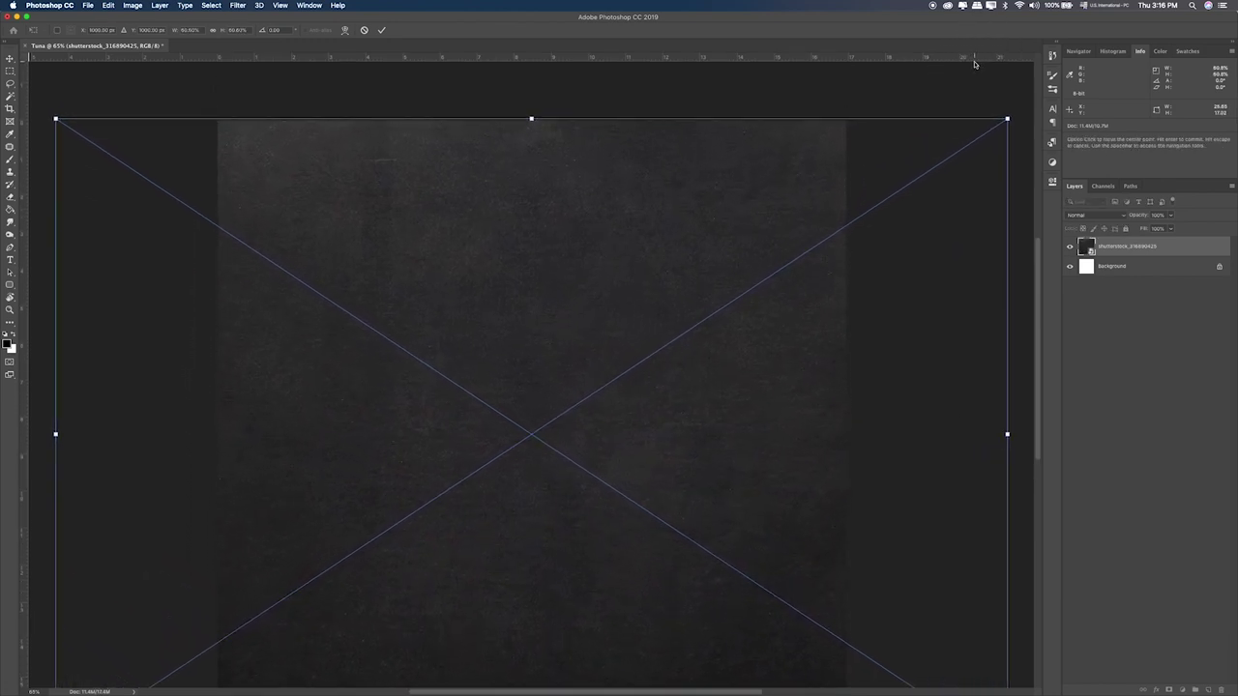
pyautogui.press('Return')
# Step: Place Layer 78.jpg from the items folder over the chalkboard background as a second texture
pyautogui.press('super+Tab')
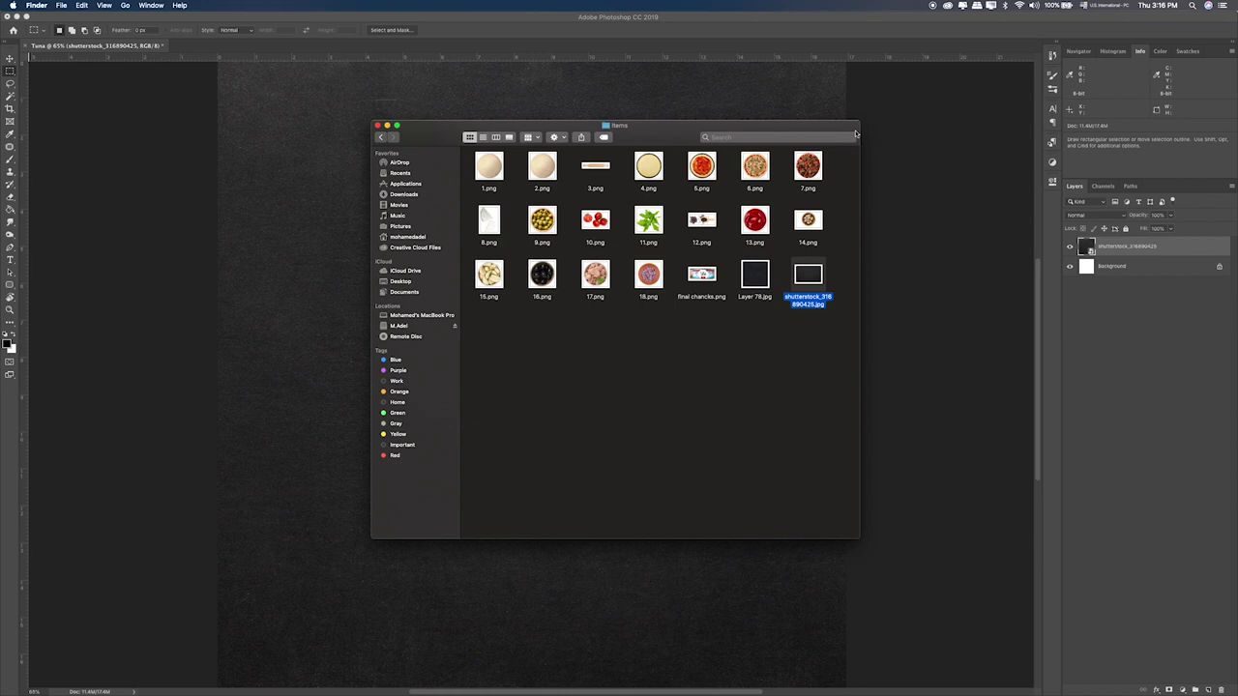
pyautogui.moveTo(765, 277); pyautogui.dragTo(308, 253)
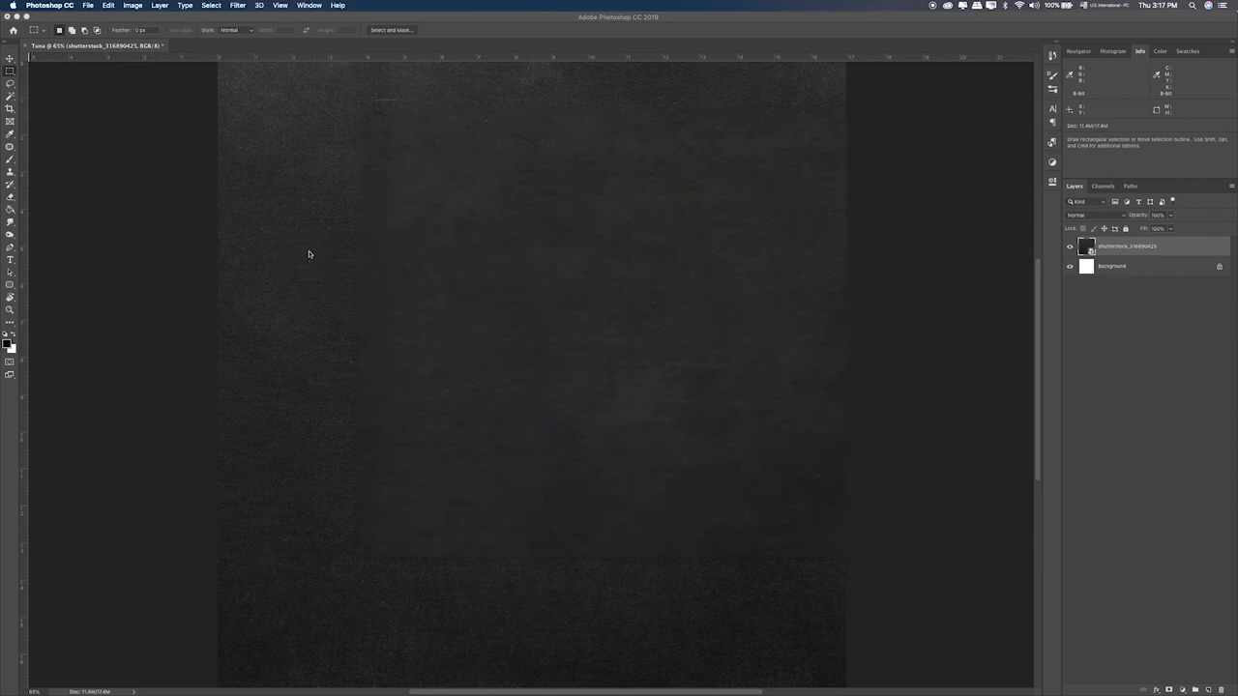
pyautogui.press('Return')
pyautogui.press('v')
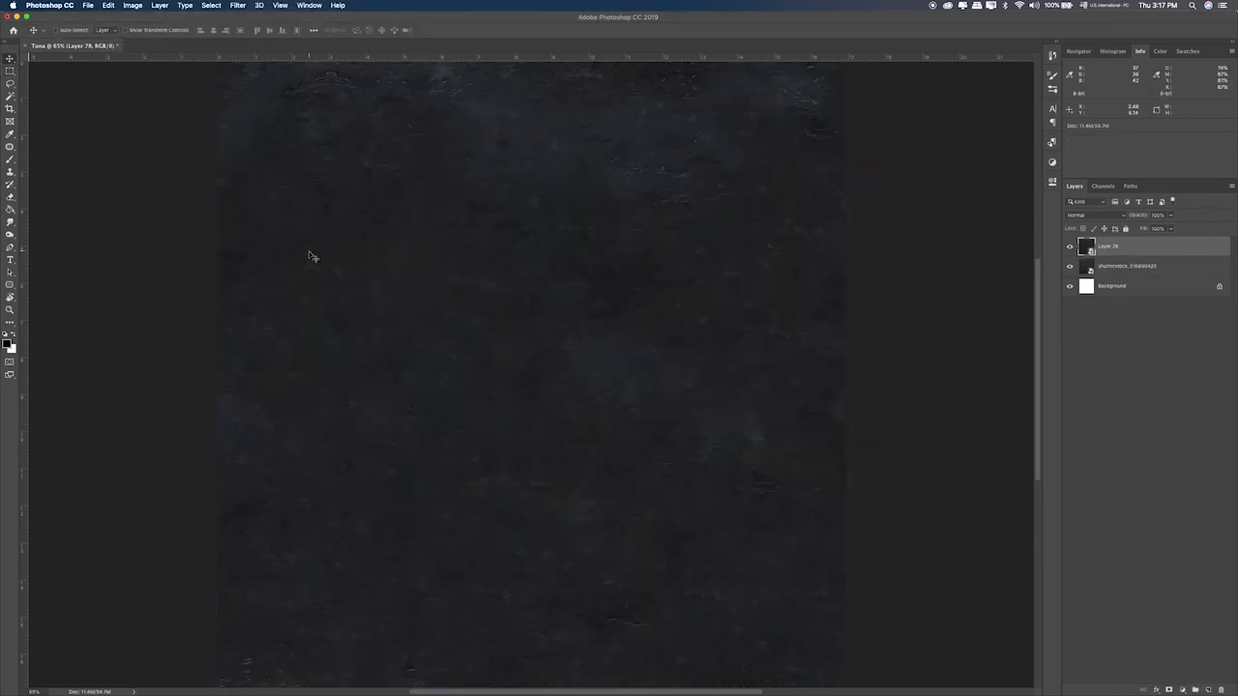
# Step: Try several blend modes on the Layer 78 texture, including Linear Burn and Linear Dodge, and compare with the layer hidden
pyautogui.hotkey('shift', '=')
pyautogui.hotkey('shift', '=')
pyautogui.hotkey('shift', '=')
pyautogui.hotkey('shift', '=')
pyautogui.hotkey('shift', '=')
pyautogui.hotkey('shift', '=')
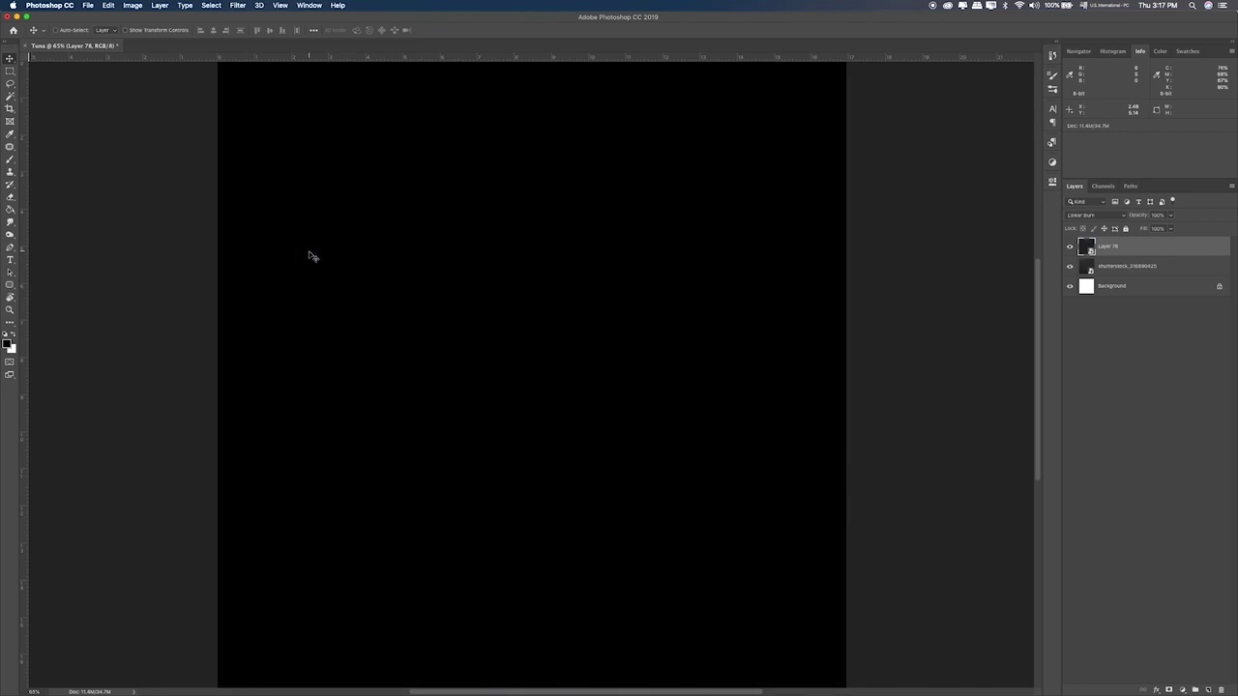
pyautogui.hotkey('shift', '=')
pyautogui.hotkey('shift', '=')
pyautogui.hotkey('shift', '=')
pyautogui.hotkey('shift', '=')
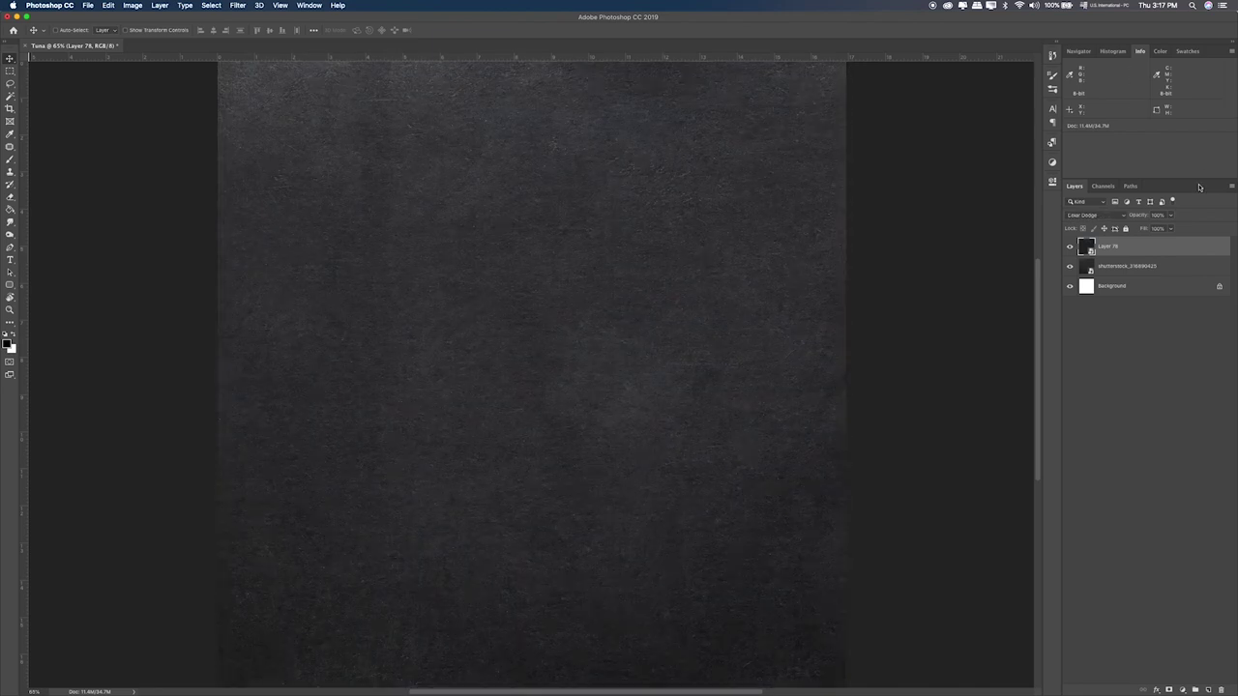
pyautogui.click(1070, 248)
pyautogui.click(1070, 249)
# Step: Set the Layer 78 texture's blend mode to Darker Color and its opacity to about 70%
pyautogui.click(1112, 214)
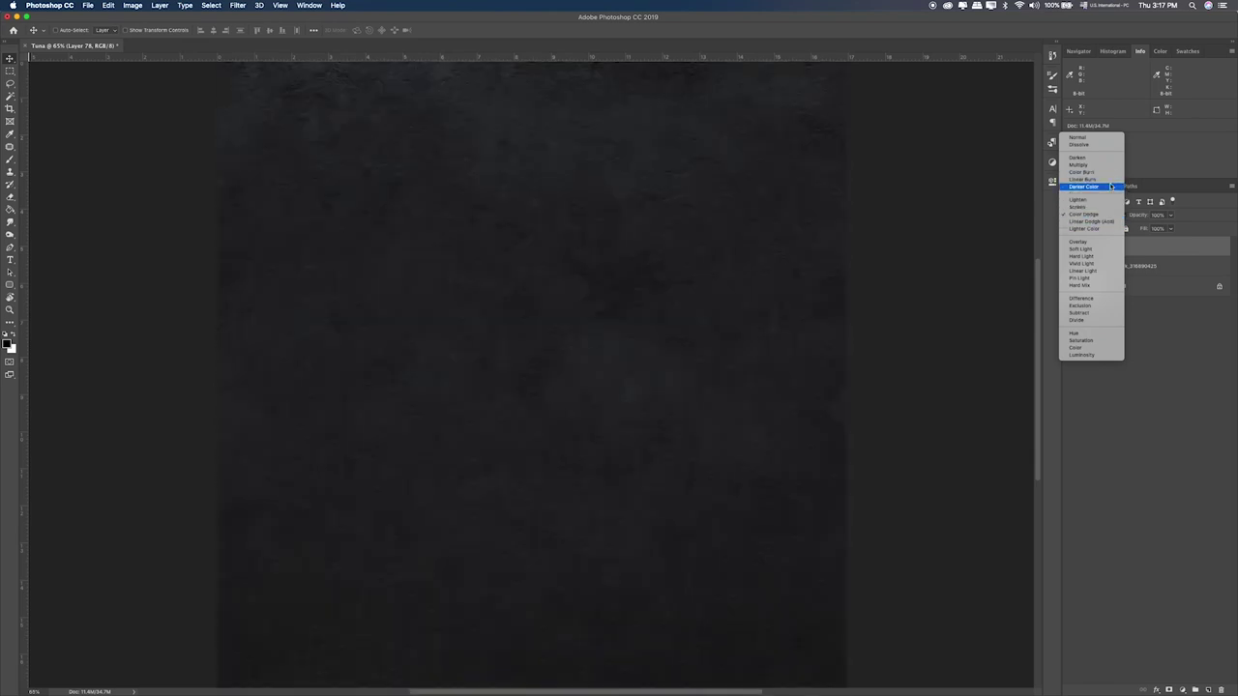
pyautogui.click(1109, 186)
pyautogui.click(1068, 248)
pyautogui.click(1069, 250)
pyautogui.click(1171, 215)
pyautogui.moveTo(1151, 230); pyautogui.dragTo(1156, 231)
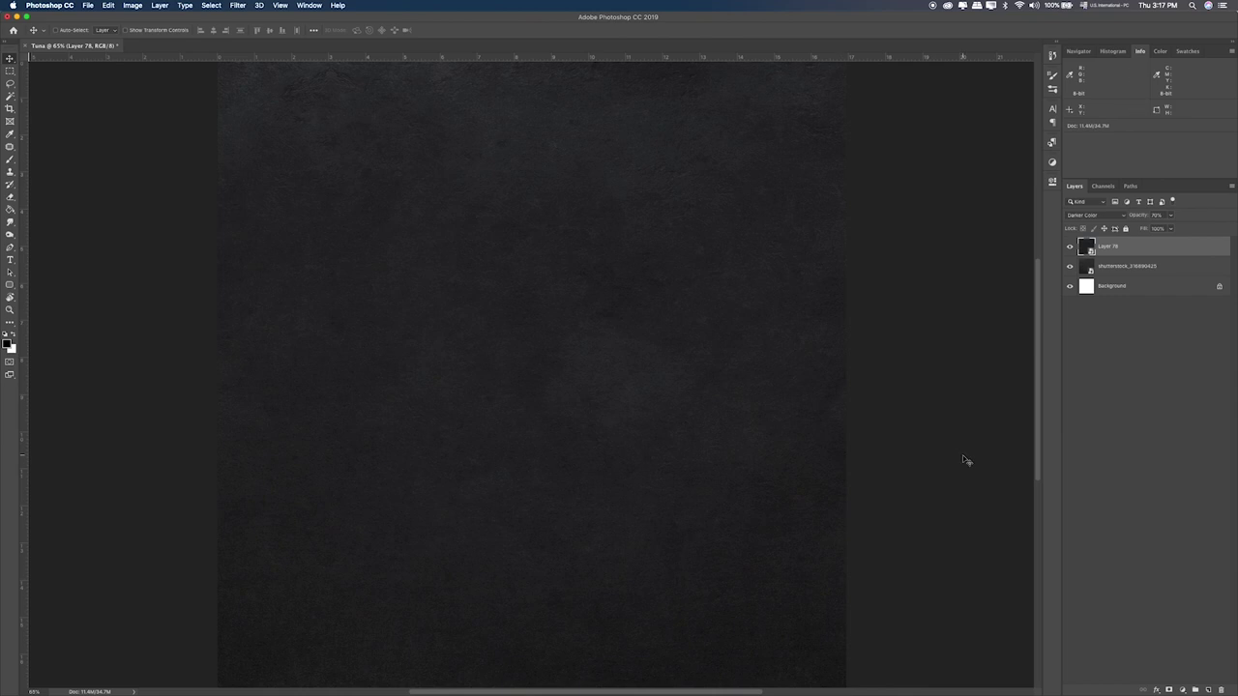
# Step: Place 1.png from the items folder and shrink the dough ball to about 14% at the canvas centre
pyautogui.press('super+Tab')
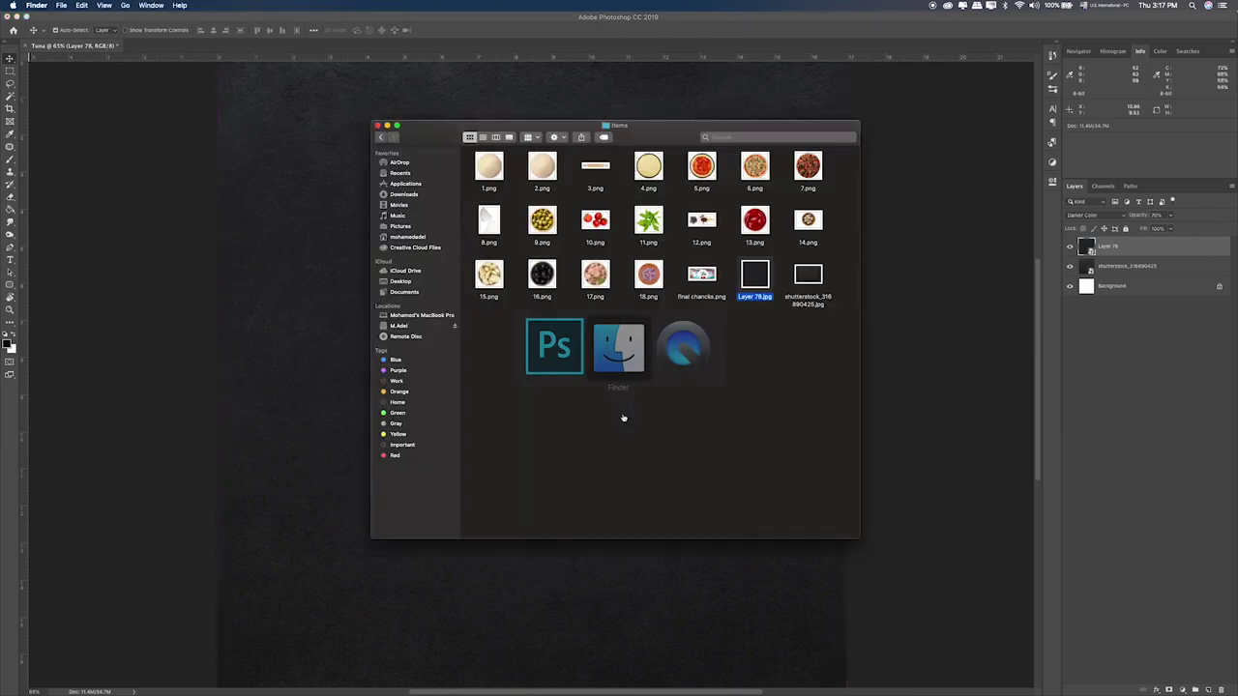
pyautogui.click(735, 315)
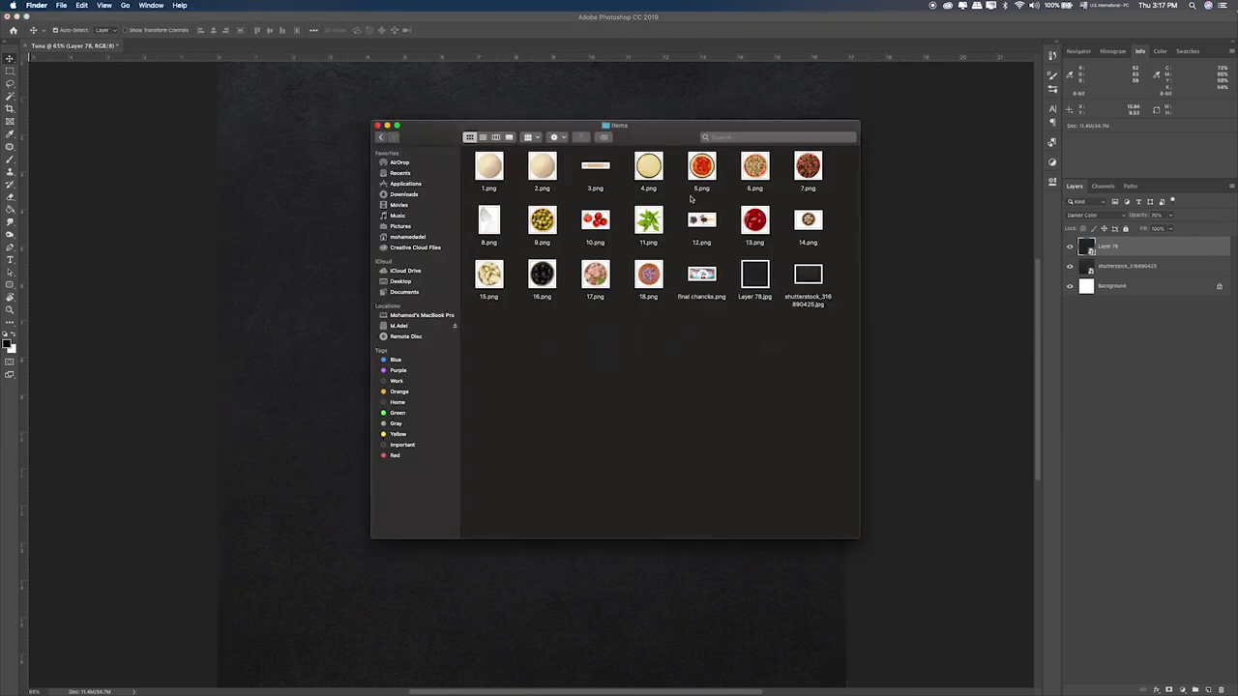
pyautogui.click(496, 168)
pyautogui.moveTo(479, 187); pyautogui.dragTo(326, 268)
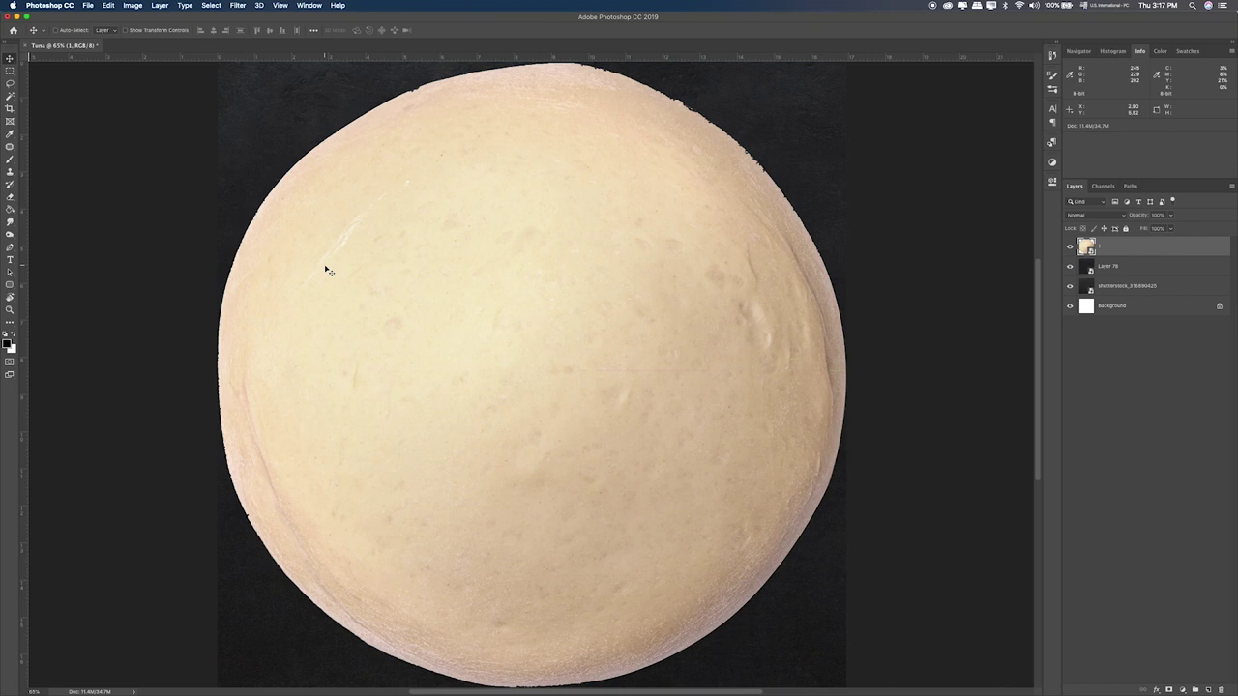
pyautogui.moveTo(847, 63); pyautogui.dragTo(601, 308)
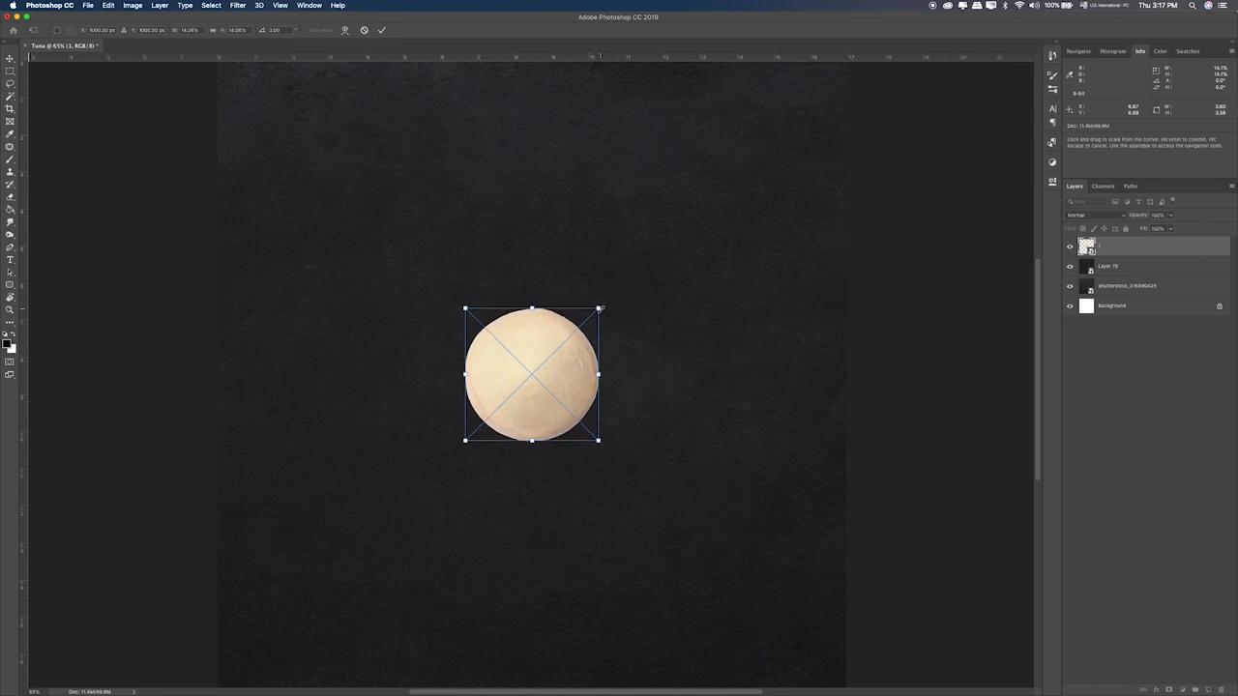
pyautogui.press('Return')
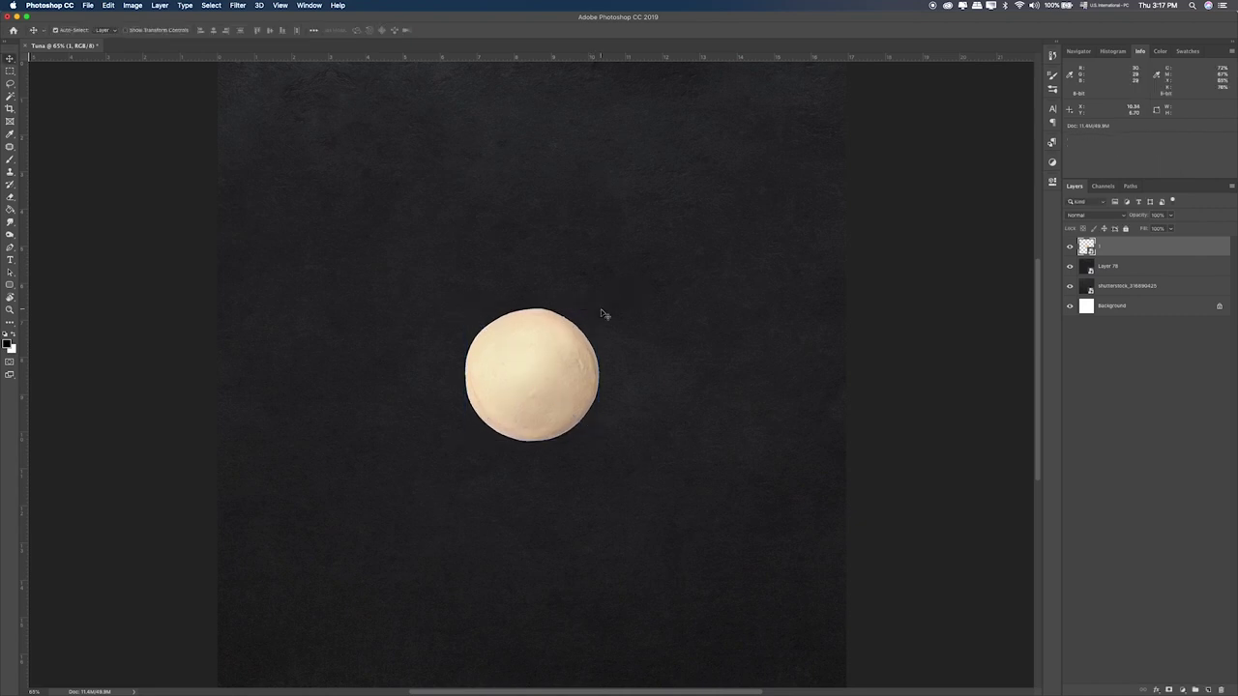
# Step: Group the dough layer and give the dough a soft black drop shadow falling toward its lower right
pyautogui.press('super+g')
pyautogui.click(1114, 268)
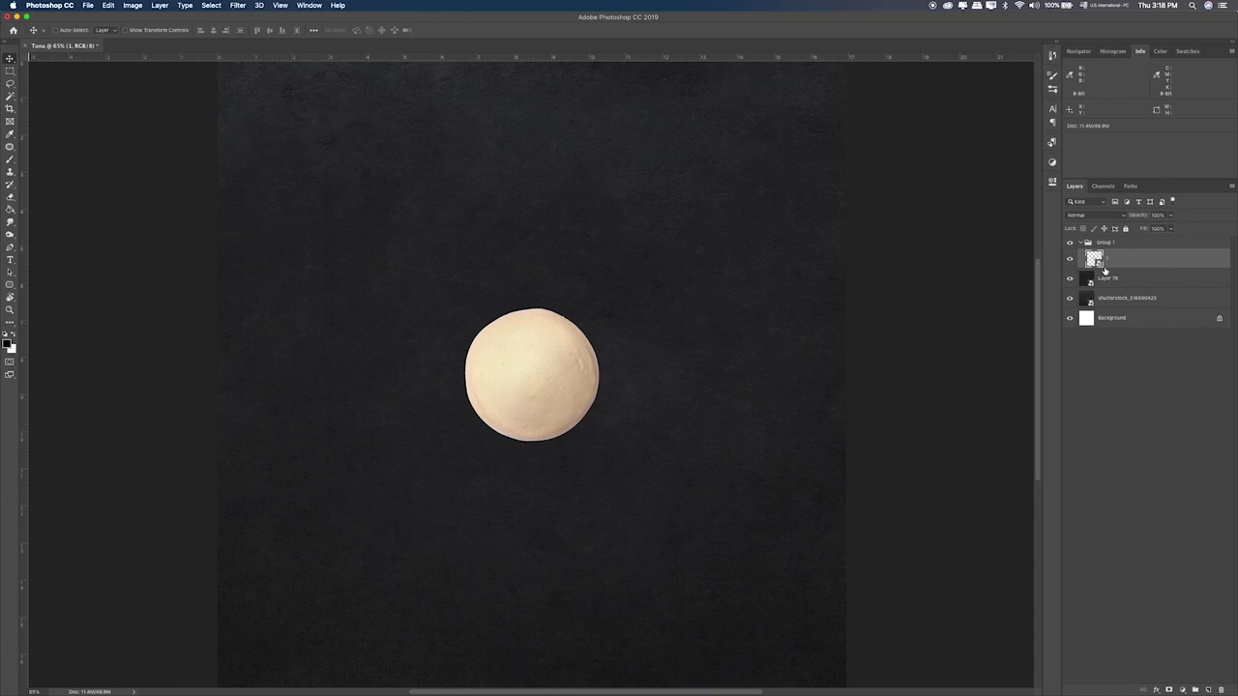
pyautogui.doubleClick(1172, 260)
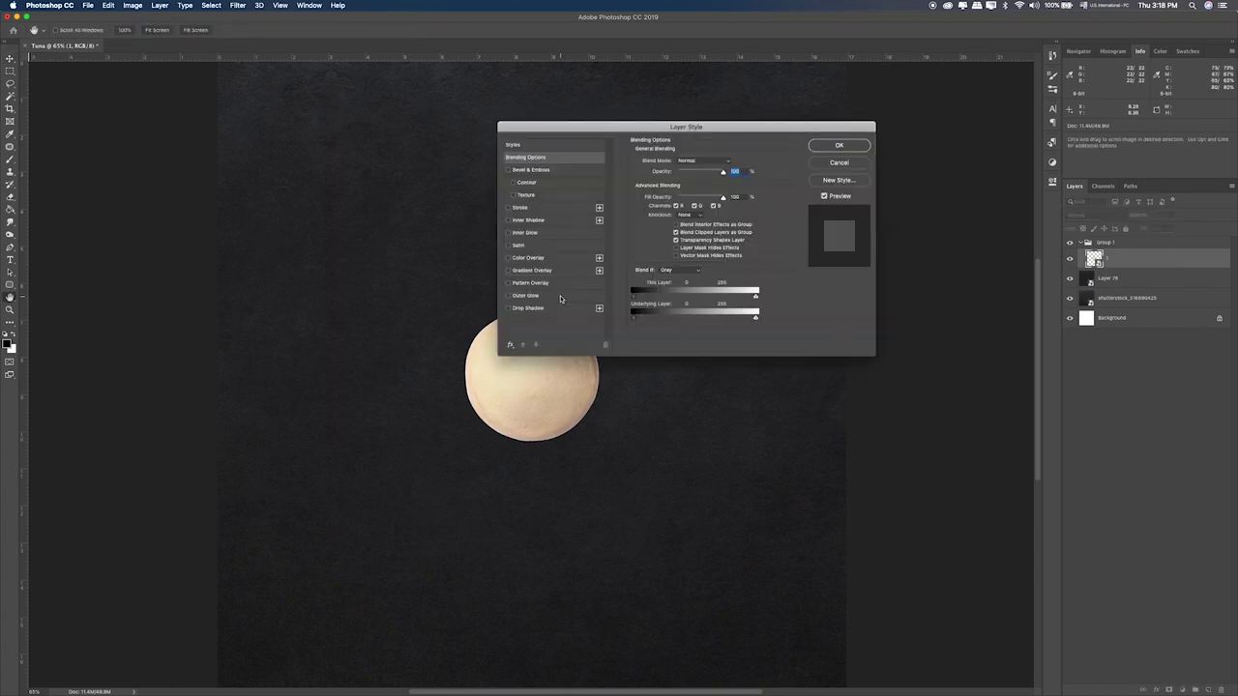
pyautogui.moveTo(656, 129); pyautogui.dragTo(800, 136)
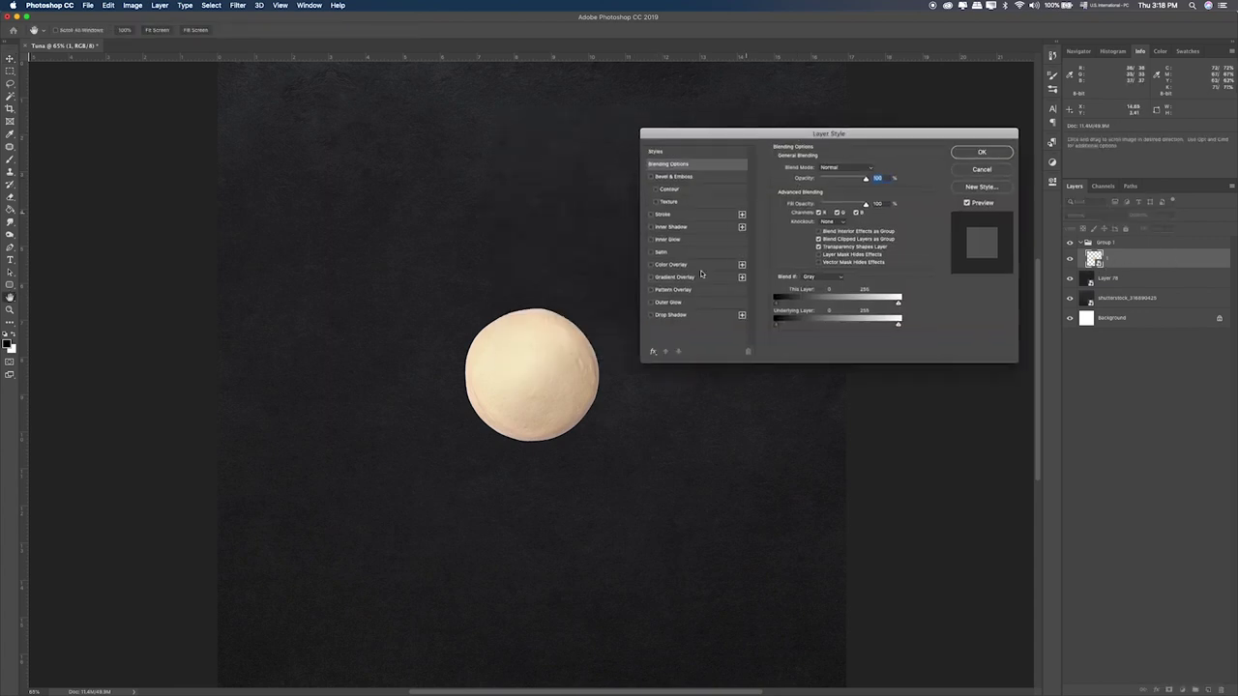
pyautogui.click(669, 316)
pyautogui.moveTo(836, 181); pyautogui.dragTo(823, 212)
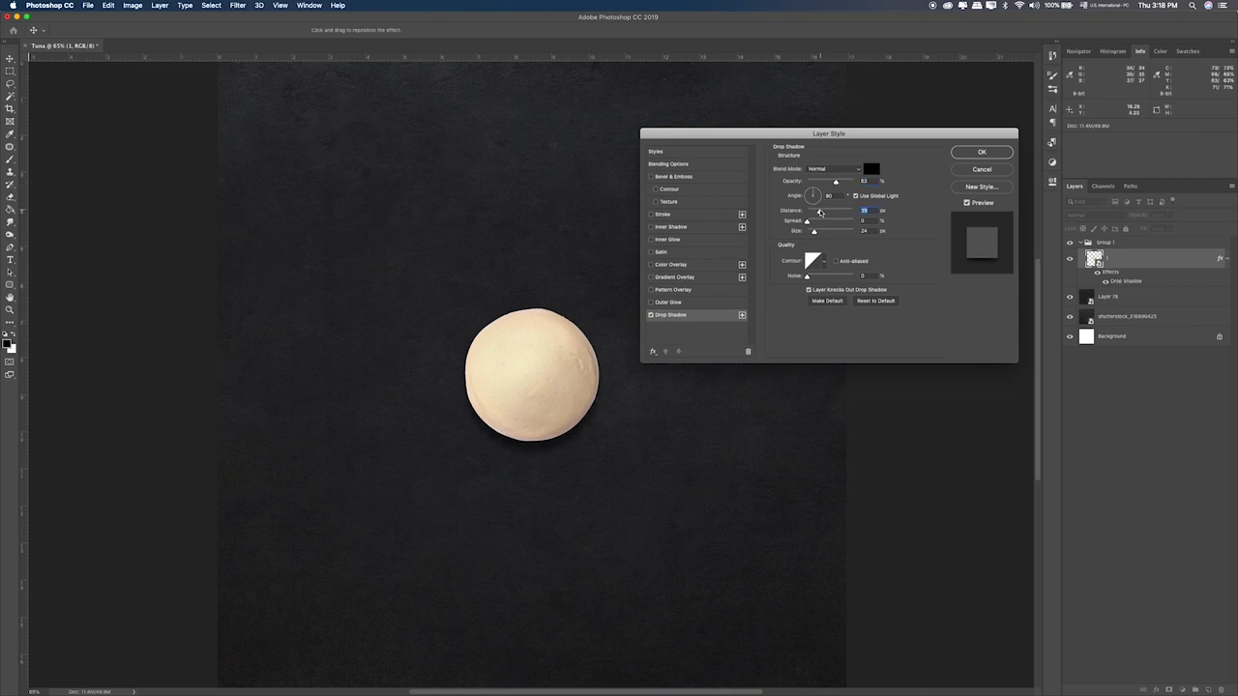
pyautogui.click(820, 195)
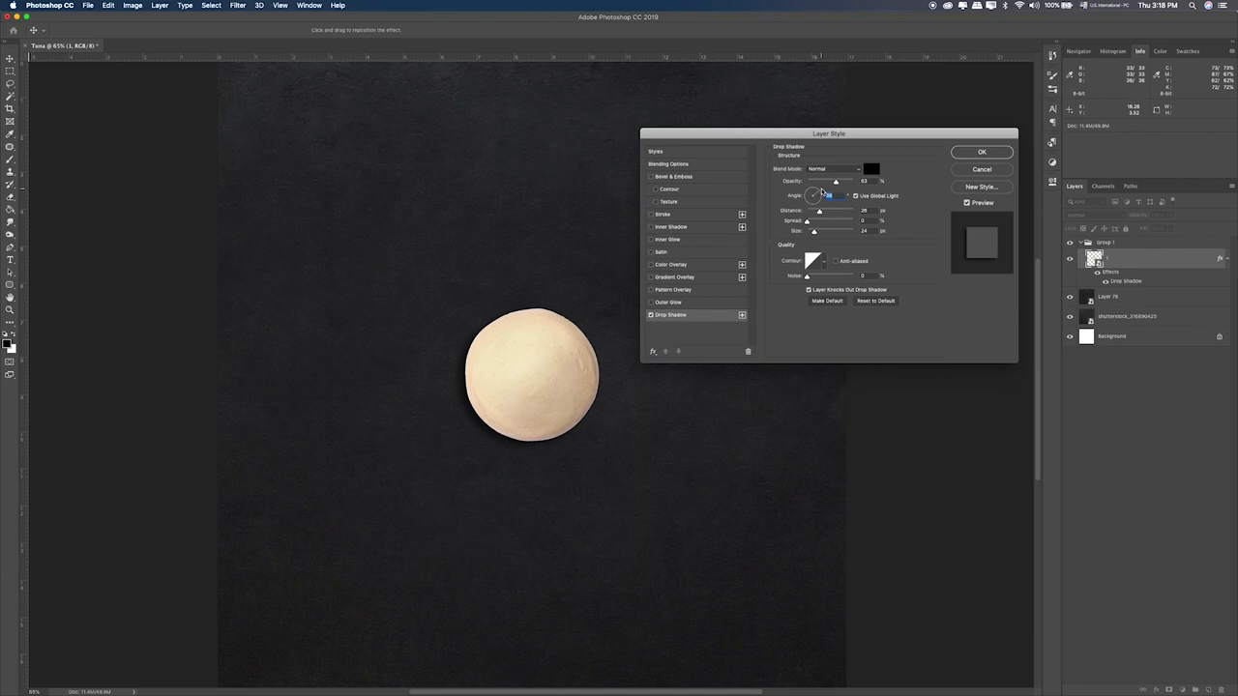
pyautogui.moveTo(815, 196); pyautogui.dragTo(808, 191)
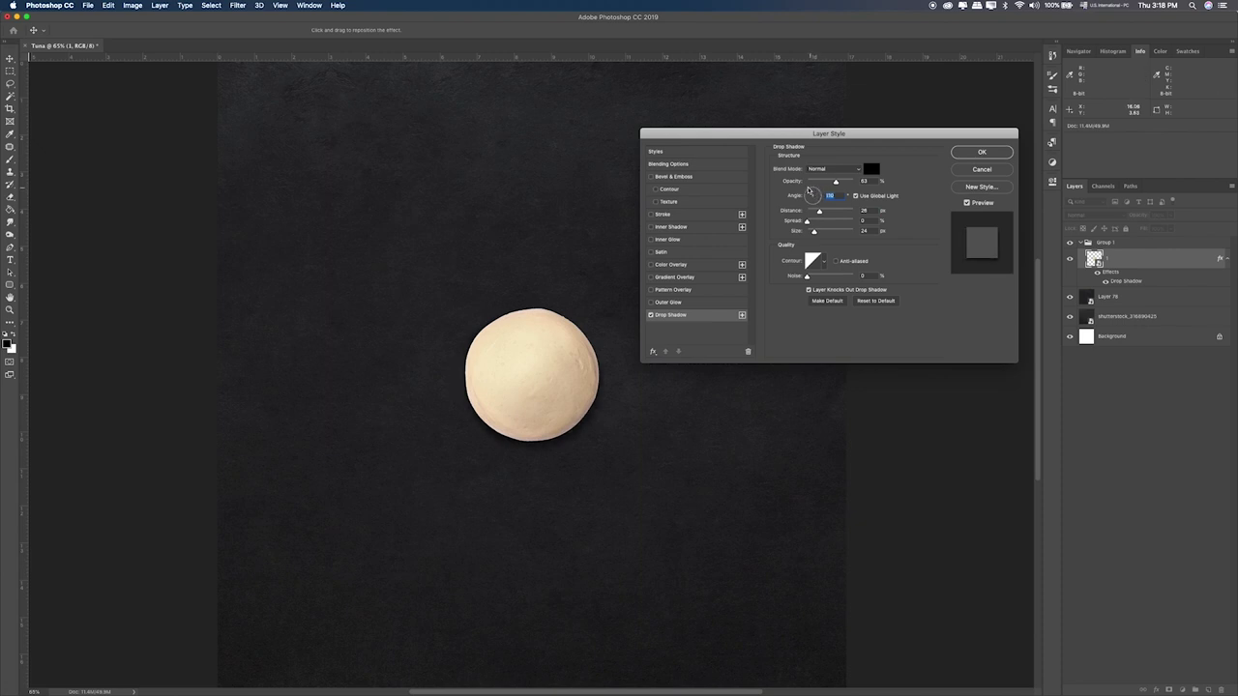
pyautogui.moveTo(812, 234); pyautogui.dragTo(818, 212)
pyautogui.moveTo(836, 182); pyautogui.dragTo(812, 232)
pyautogui.click(996, 157)
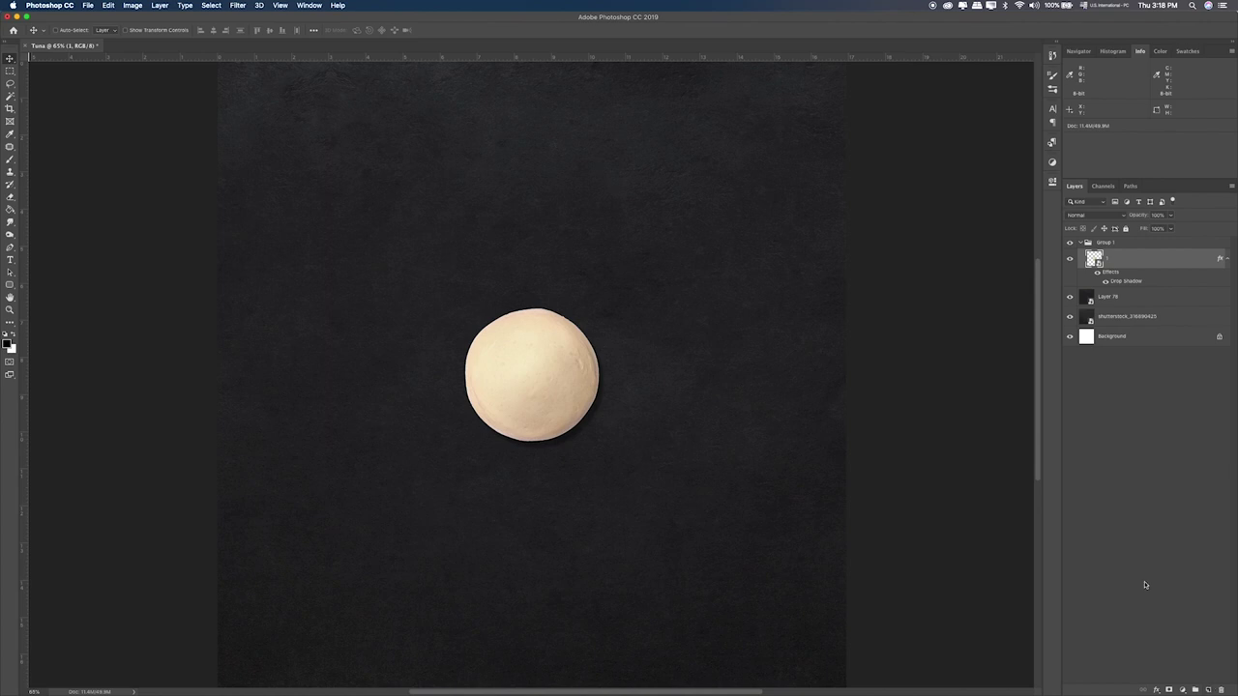
# Step: Apply a Hue/Saturation adjustment to the dough layer, lowering its lightness and saturation
pyautogui.press('super+u')
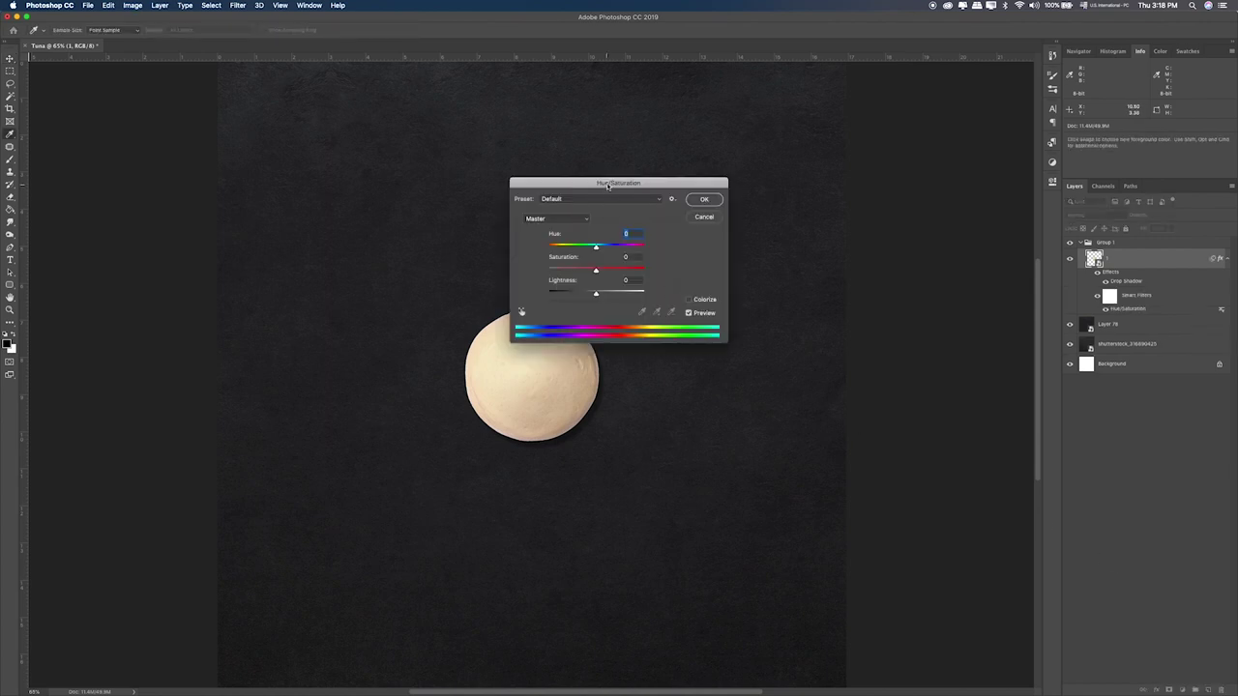
pyautogui.moveTo(608, 185); pyautogui.dragTo(716, 174)
pyautogui.moveTo(704, 281); pyautogui.dragTo(699, 262)
# Step: Paint the dough's smart filter mask with a large soft black brush at 40% opacity to restore a highlight toward its upper left
pyautogui.click(1113, 296)
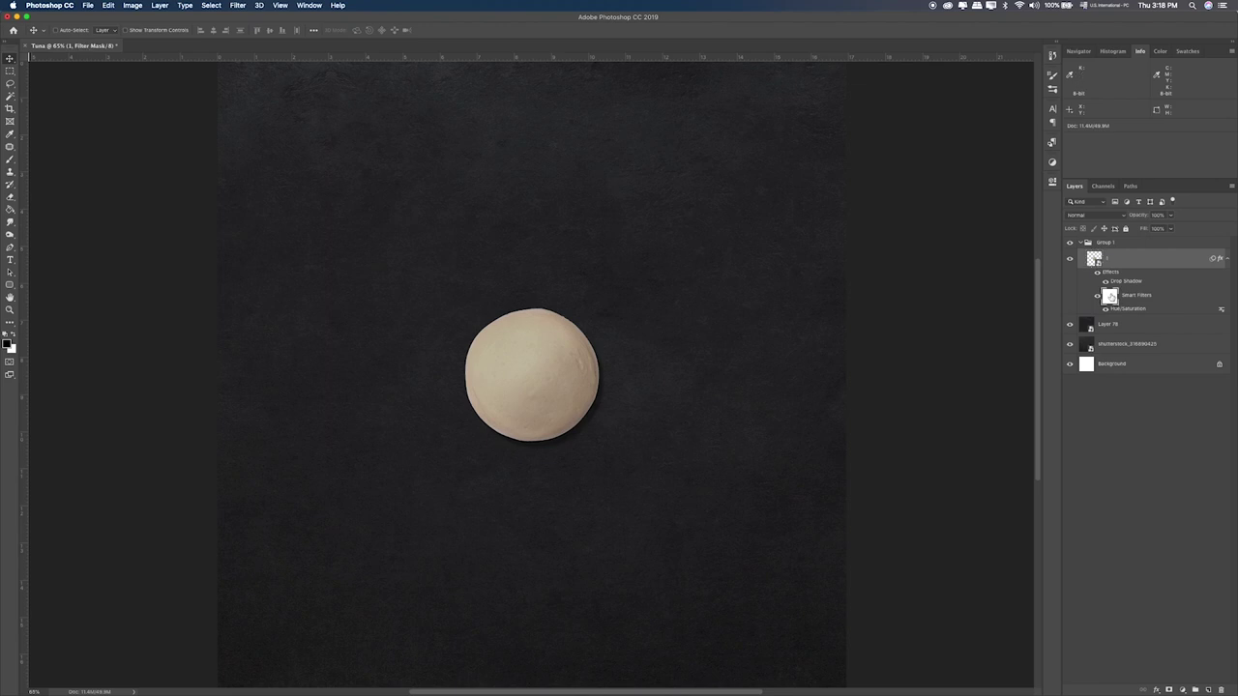
pyautogui.press('b')
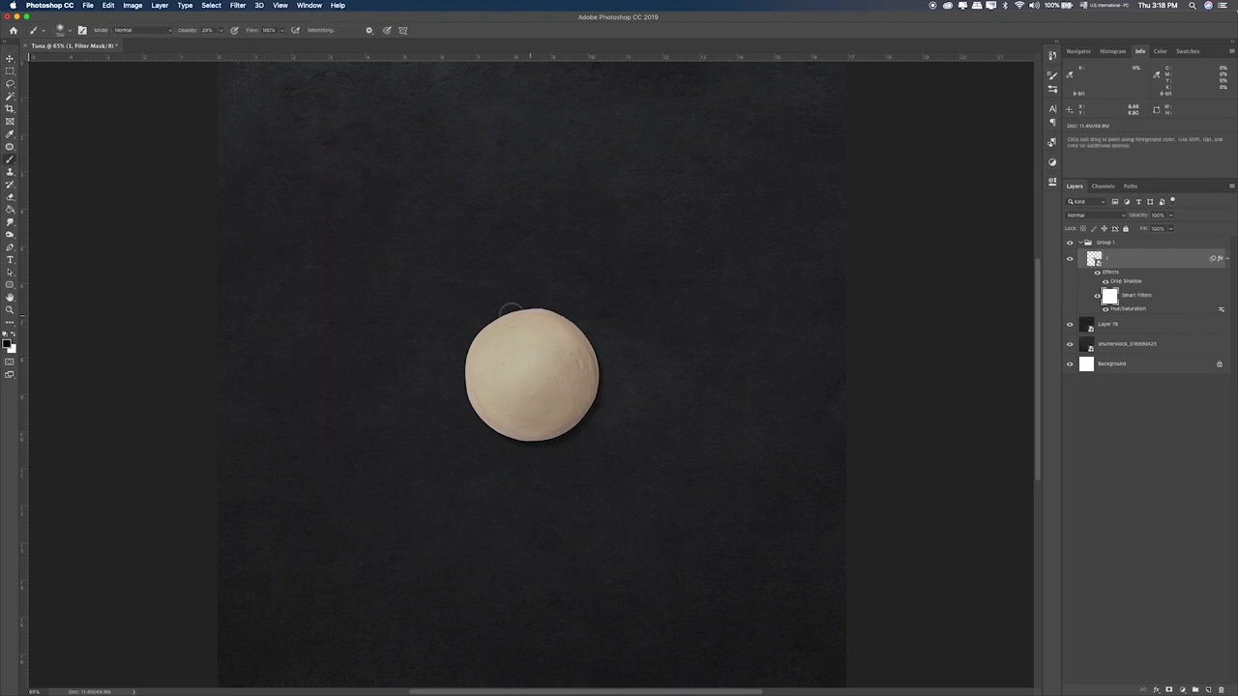
pyautogui.press(']')
pyautogui.press(']')
pyautogui.press(']')
pyautogui.press(']')
pyautogui.press(']')
pyautogui.press(']')
pyautogui.press(']')
pyautogui.press(']')
pyautogui.press(']')
pyautogui.press(']')
pyautogui.press(']')
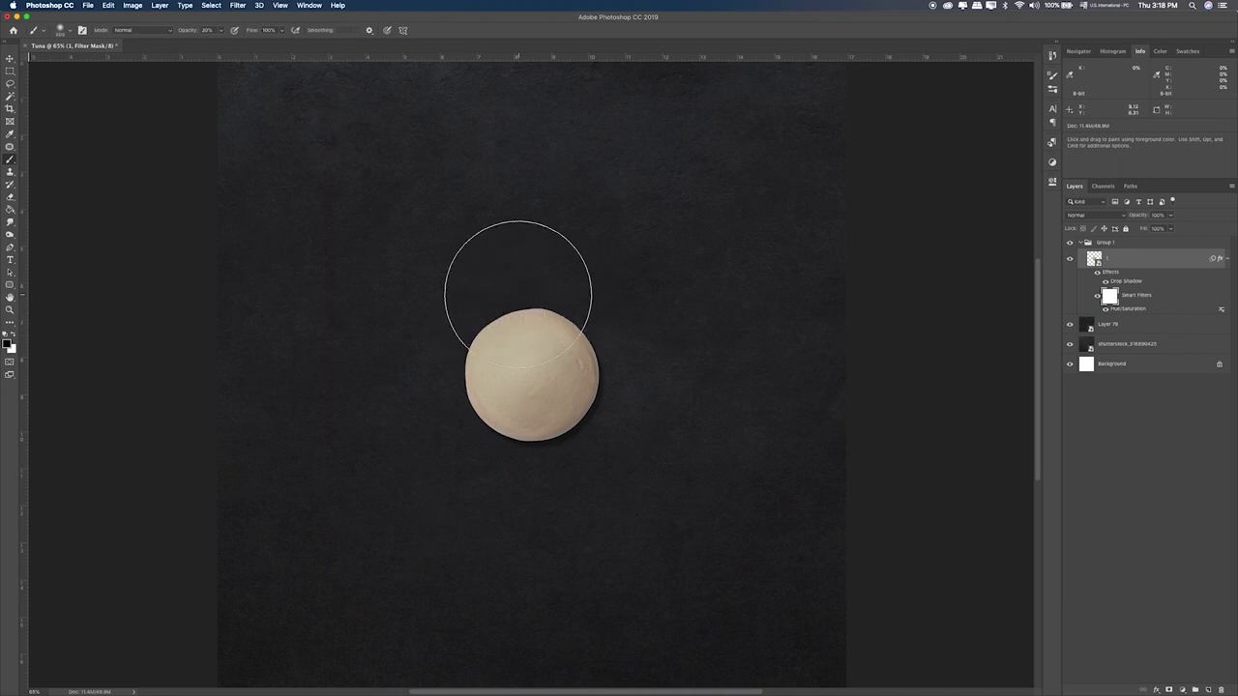
pyautogui.press('4')
pyautogui.press('[')
pyautogui.press('[')
pyautogui.press('[')
pyautogui.press('[')
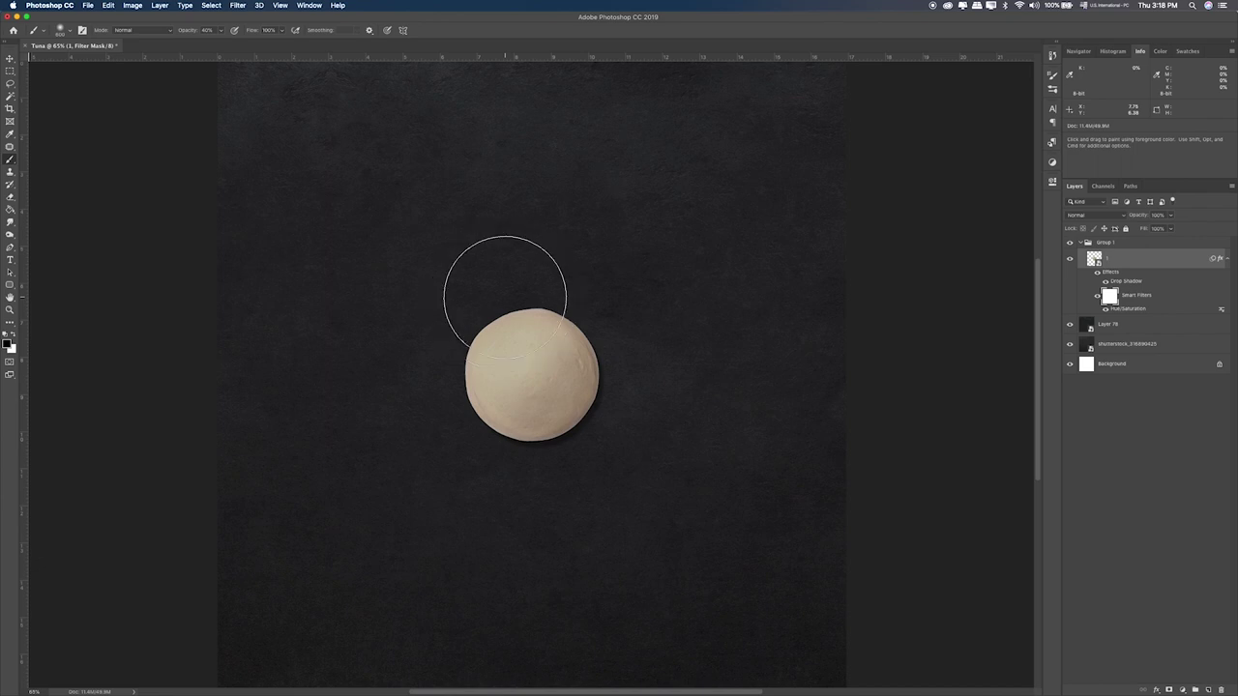
pyautogui.moveTo(481, 313)
pyautogui.mouseDown()
pyautogui.moveTo(539, 292)
pyautogui.moveTo(465, 340)
pyautogui.moveTo(526, 316)
pyautogui.moveTo(520, 345)
pyautogui.moveTo(556, 334)
pyautogui.moveTo(534, 371)
pyautogui.moveTo(513, 332)
pyautogui.mouseUp()
pyautogui.click(511, 366)
pyautogui.press(']')
pyautogui.press(']')
pyautogui.press(']')
pyautogui.press('[')
pyautogui.press('[')
pyautogui.press('[')
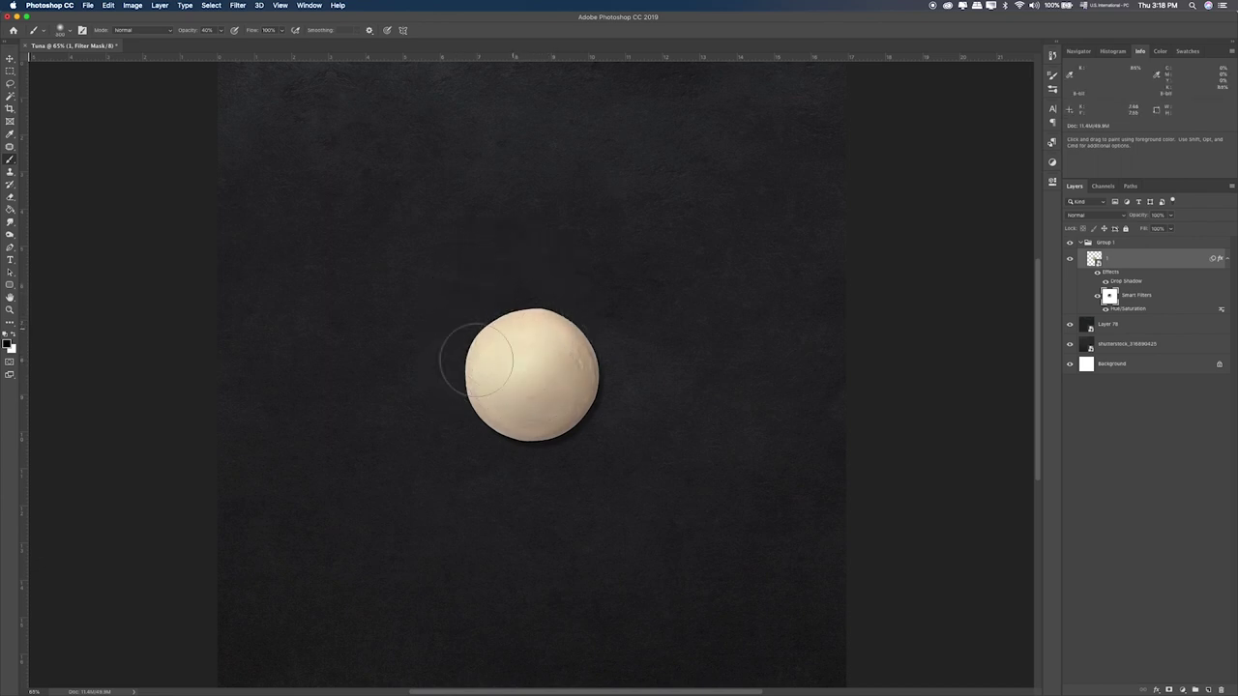
# Step: Add a new empty layer above the dough layer inside its group
pyautogui.click(1097, 274)
pyautogui.click(1208, 690)
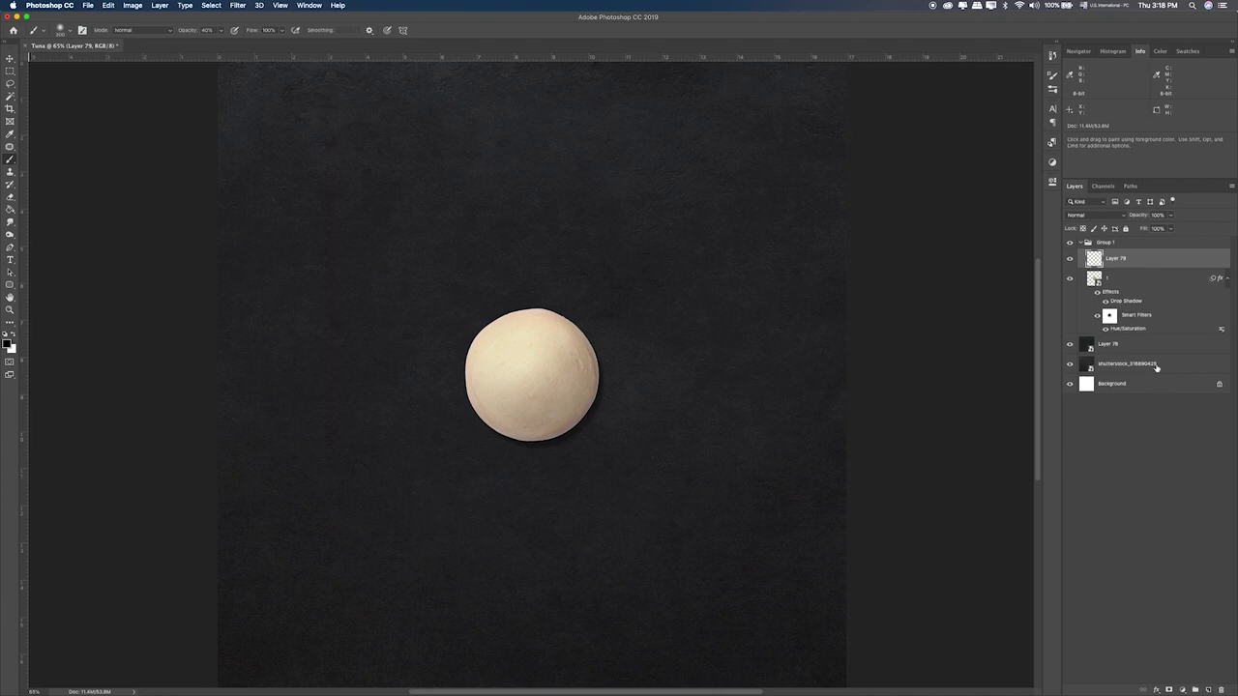
# Step: Clip the new layer to the dough and paint soft black shading along the dough's lower and lower-right edges
pyautogui.keyDown('alt'); pyautogui.click(1139, 266); pyautogui.keyUp('alt')
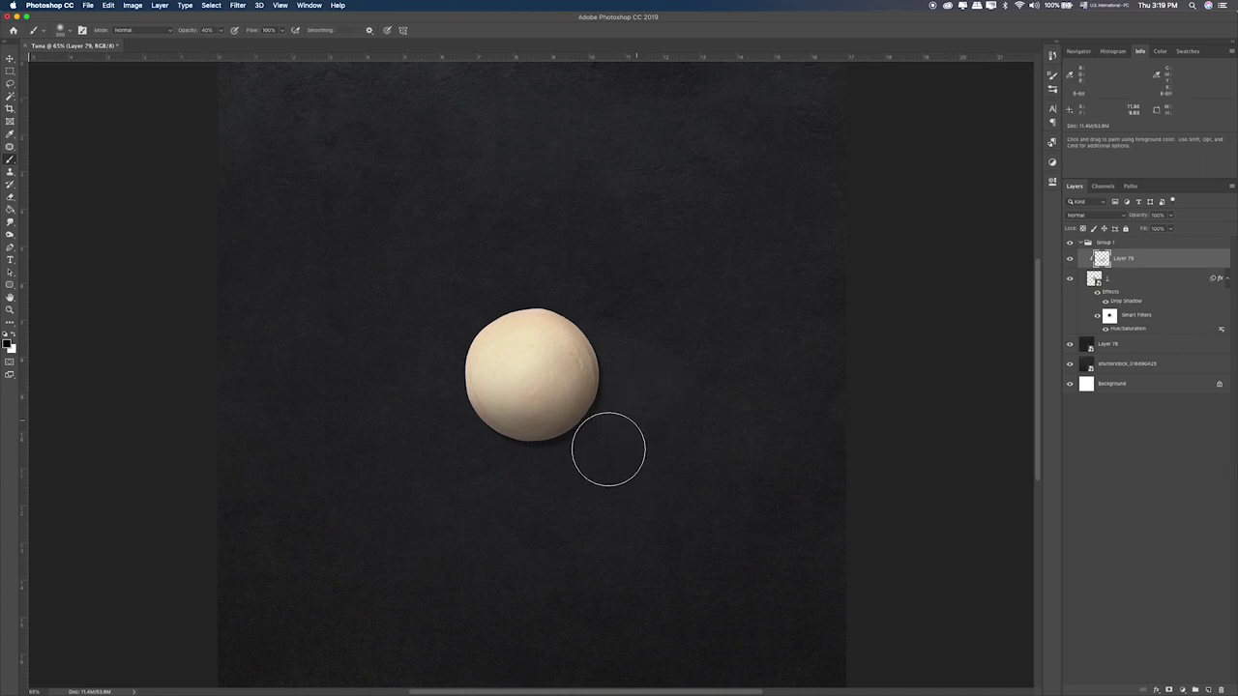
pyautogui.moveTo(454, 460); pyautogui.dragTo(581, 462)
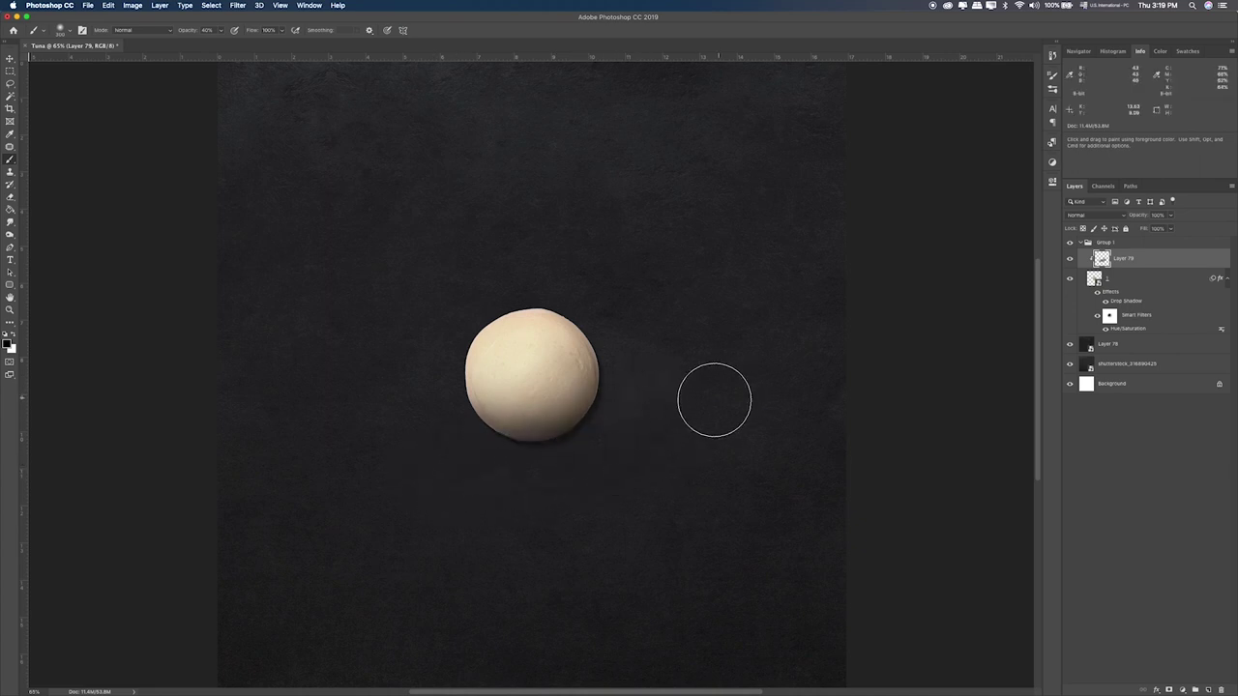
pyautogui.moveTo(646, 350); pyautogui.dragTo(576, 462)
# Step: Set the shading layer's blend mode to Soft Light and compare the dough with and without the shading
pyautogui.press('v')
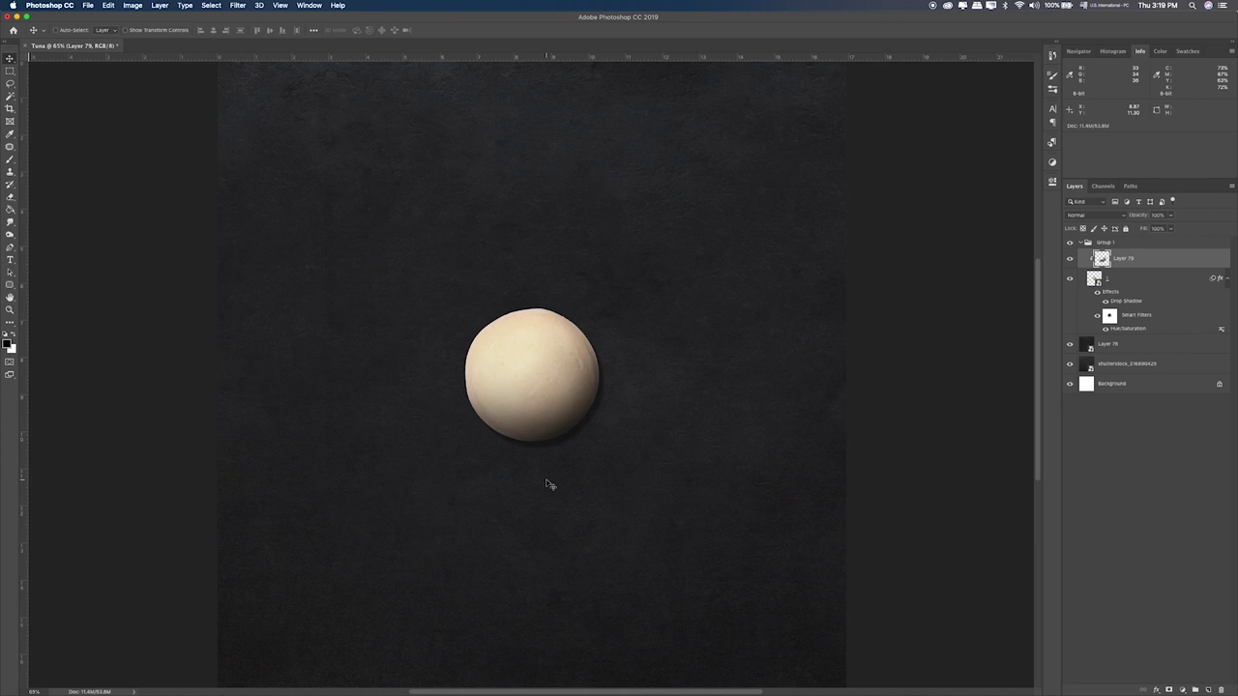
pyautogui.hotkey('shift', '+')
pyautogui.hotkey('shift', '+')
pyautogui.hotkey('shift', '+')
pyautogui.hotkey('shift', '+')
pyautogui.hotkey('shift', '+')
pyautogui.hotkey('shift', '+')
pyautogui.hotkey('shift', '+')
pyautogui.hotkey('shift', '+')
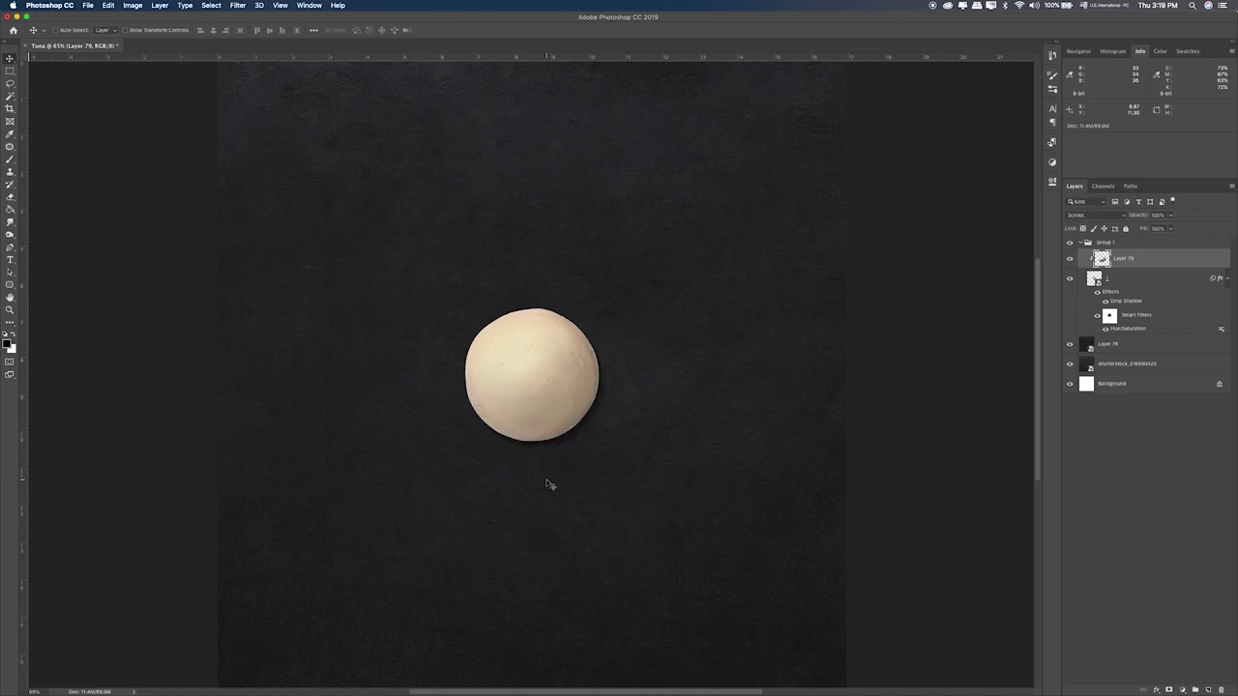
pyautogui.hotkey('shift', '+')
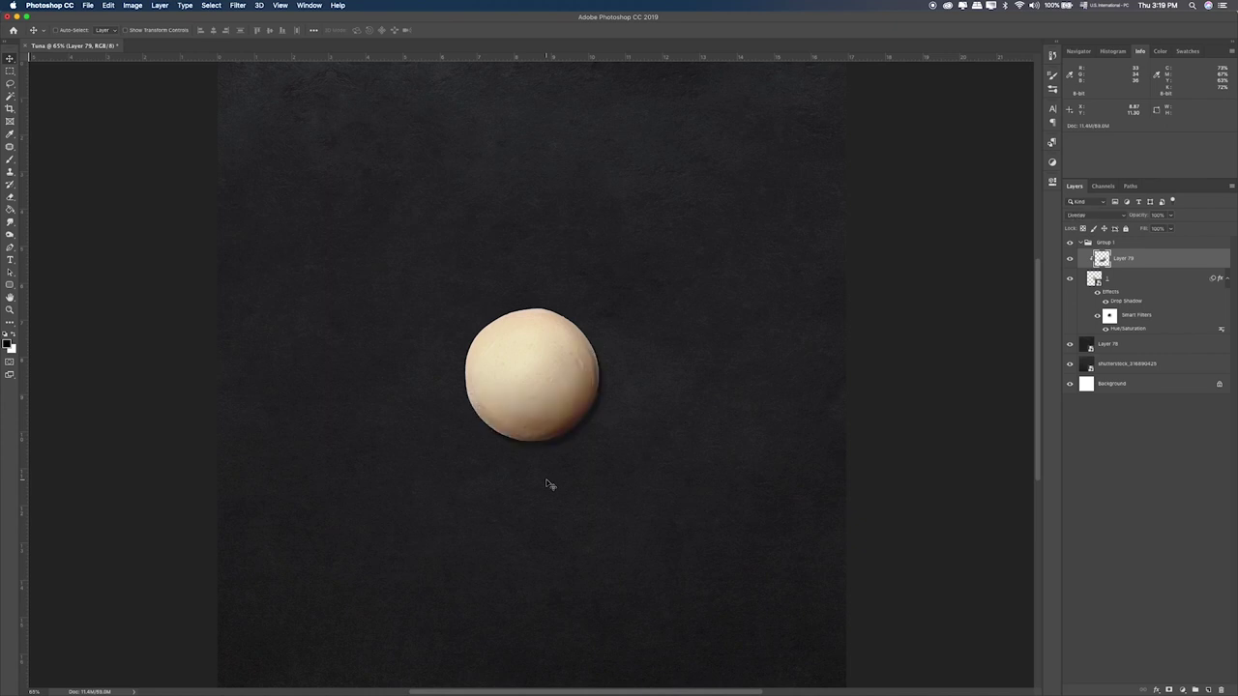
pyautogui.click(1093, 213)
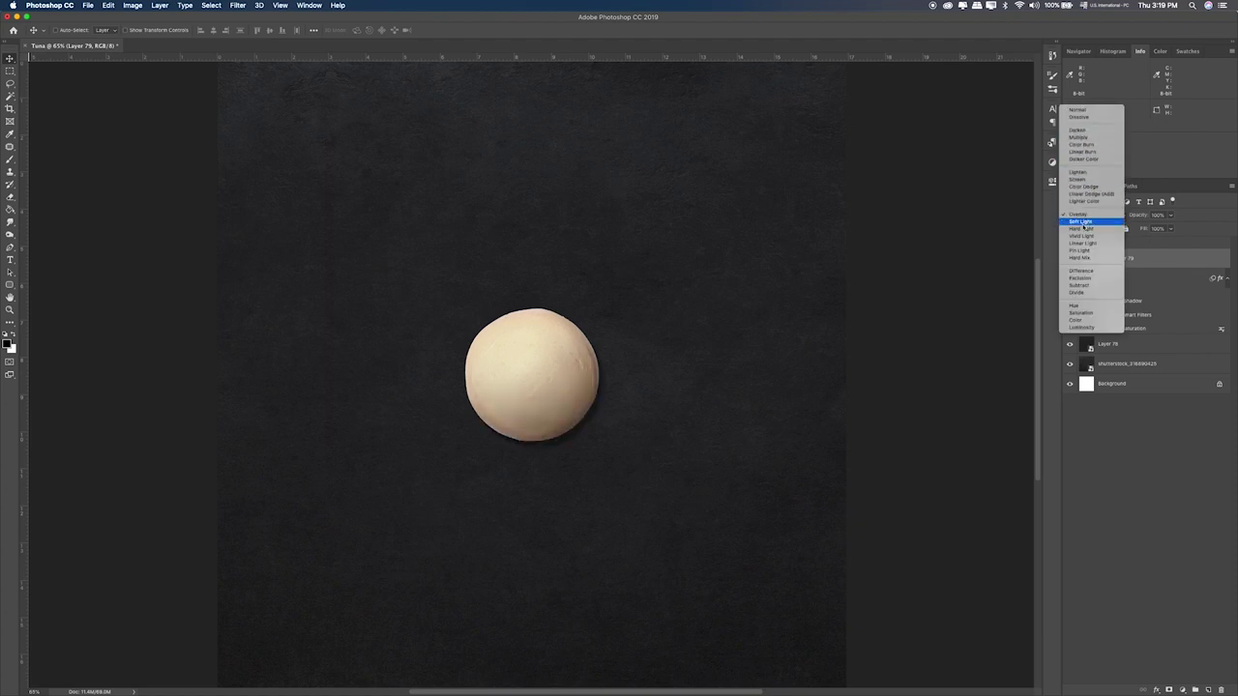
pyautogui.press('Escape')
pyautogui.click(1070, 262)
pyautogui.click(1071, 261)
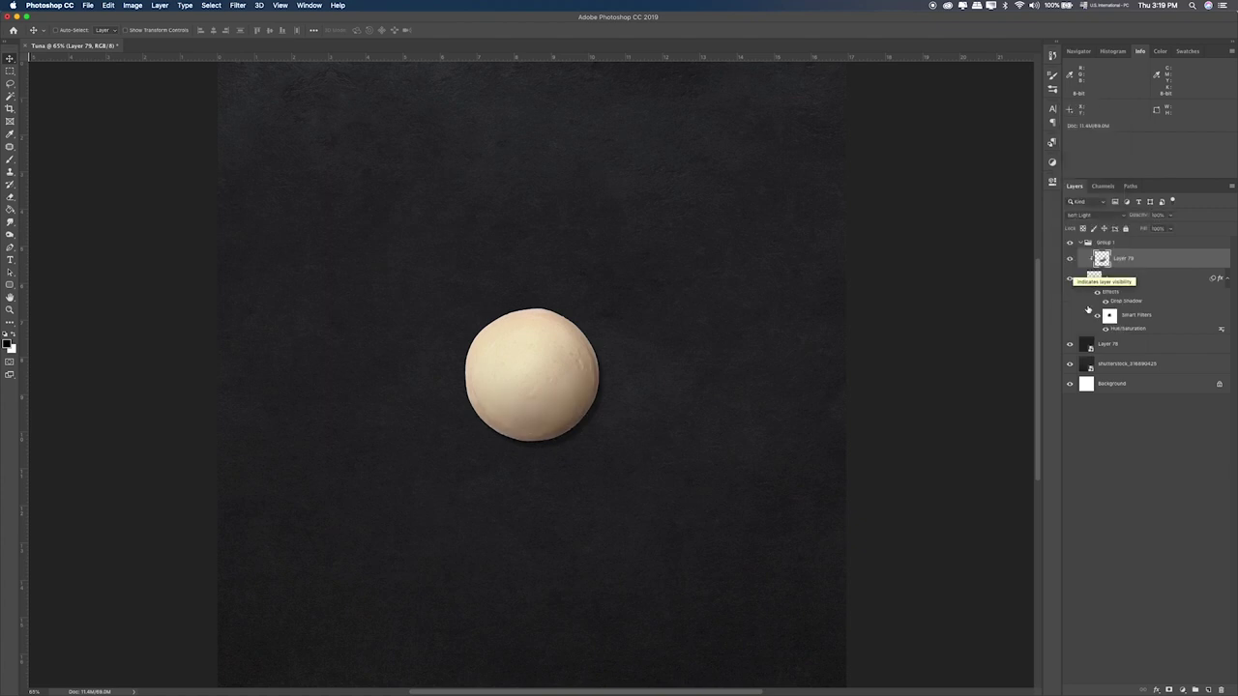
# Step: Scale the dough and its clipped shading layer up slightly together
pyautogui.keyDown('shift'); pyautogui.click(1113, 283); pyautogui.keyUp('shift')
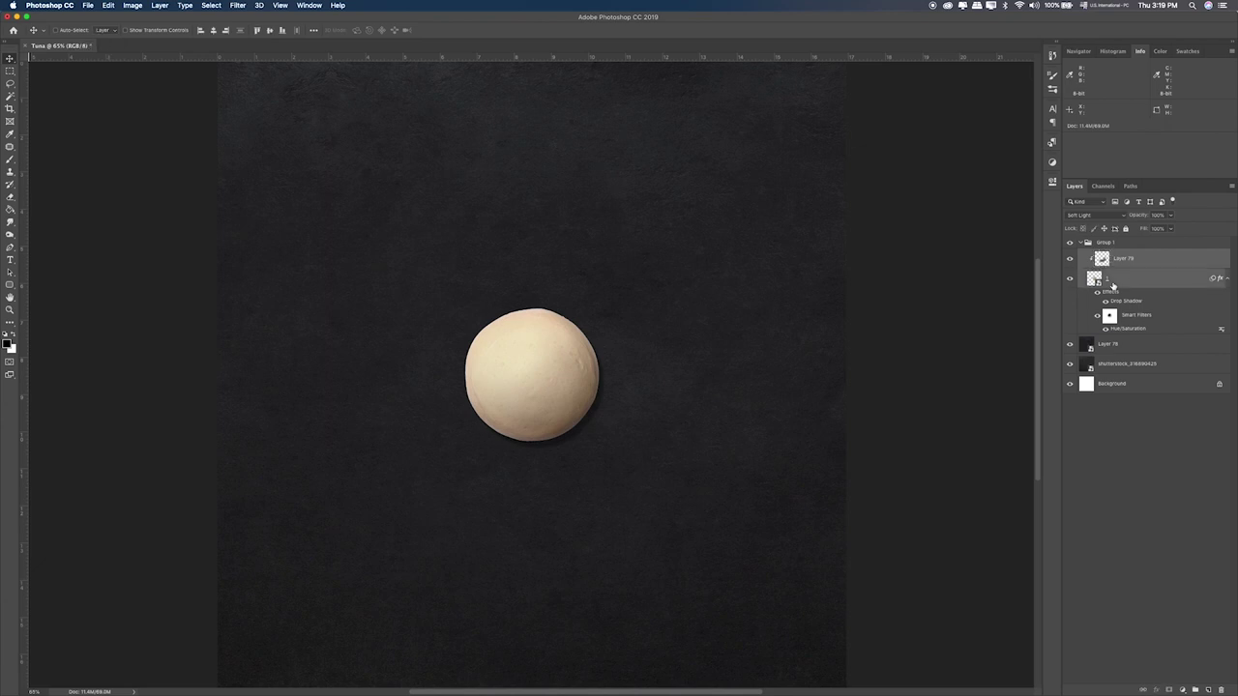
pyautogui.press('super+t')
pyautogui.moveTo(768, 272); pyautogui.dragTo(781, 261)
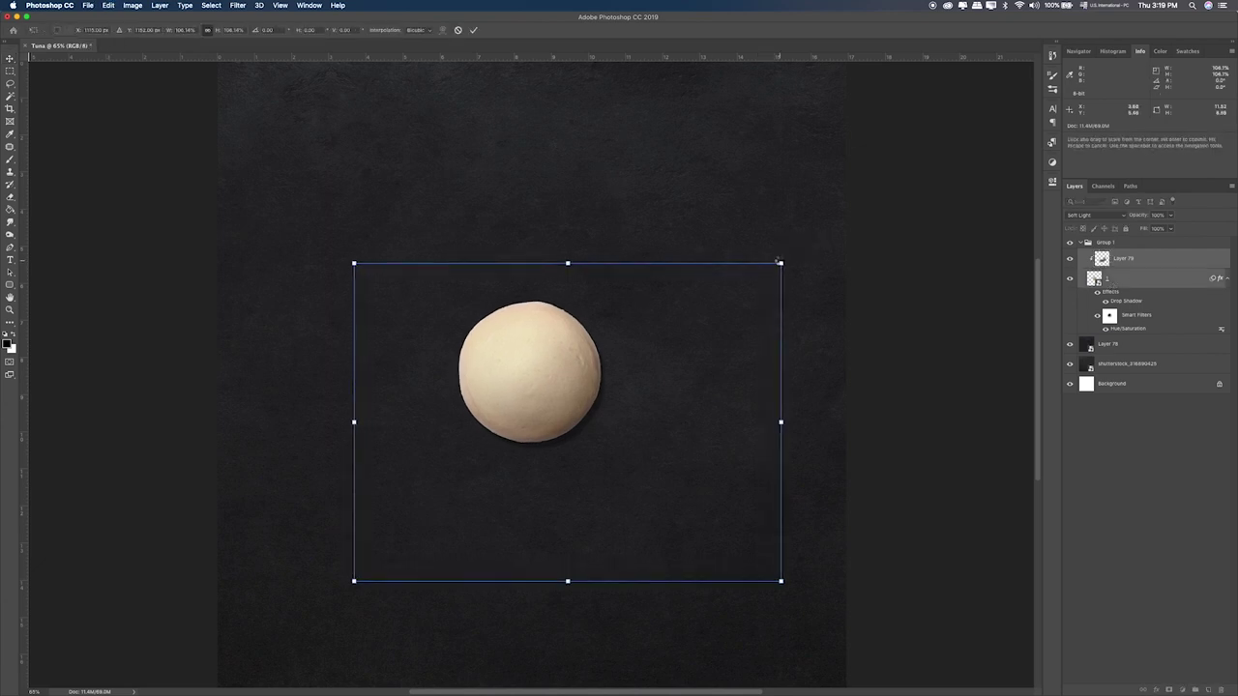
pyautogui.press('Return')
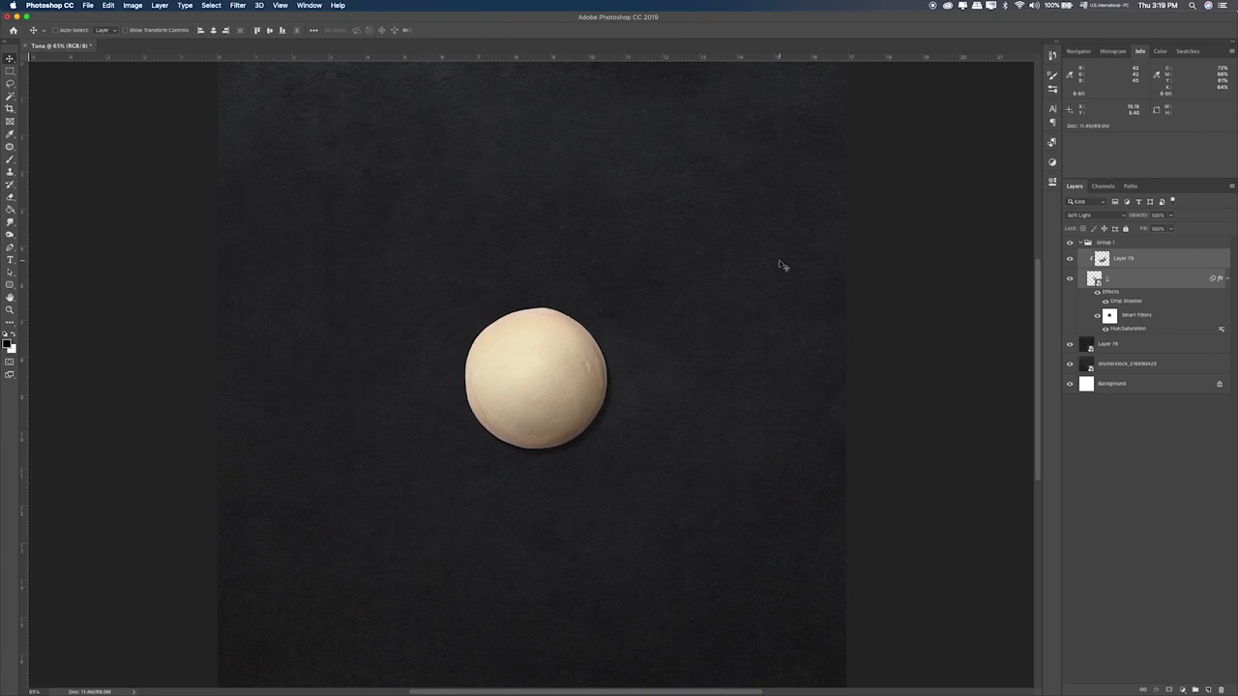
# Step: Add four margin guides inside the canvas edges, using a 1.00 by 1.00 square selection in the corners as spacing
pyautogui.click(1100, 243)
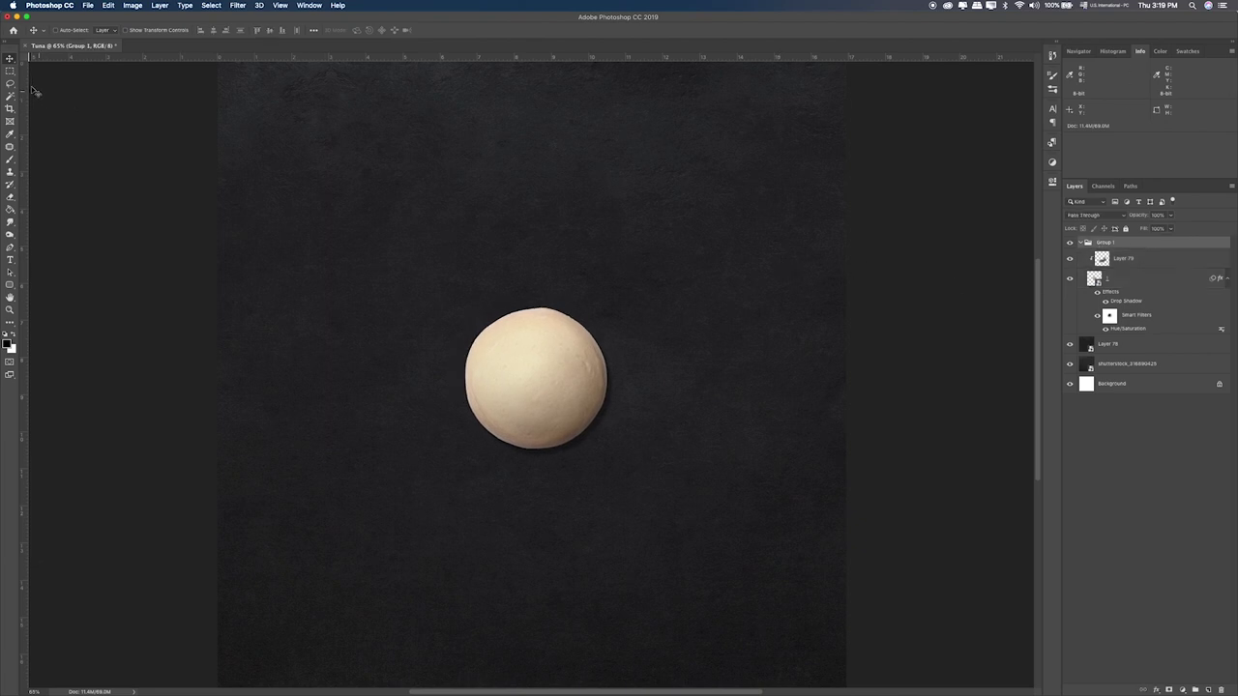
pyautogui.press('super+minus')
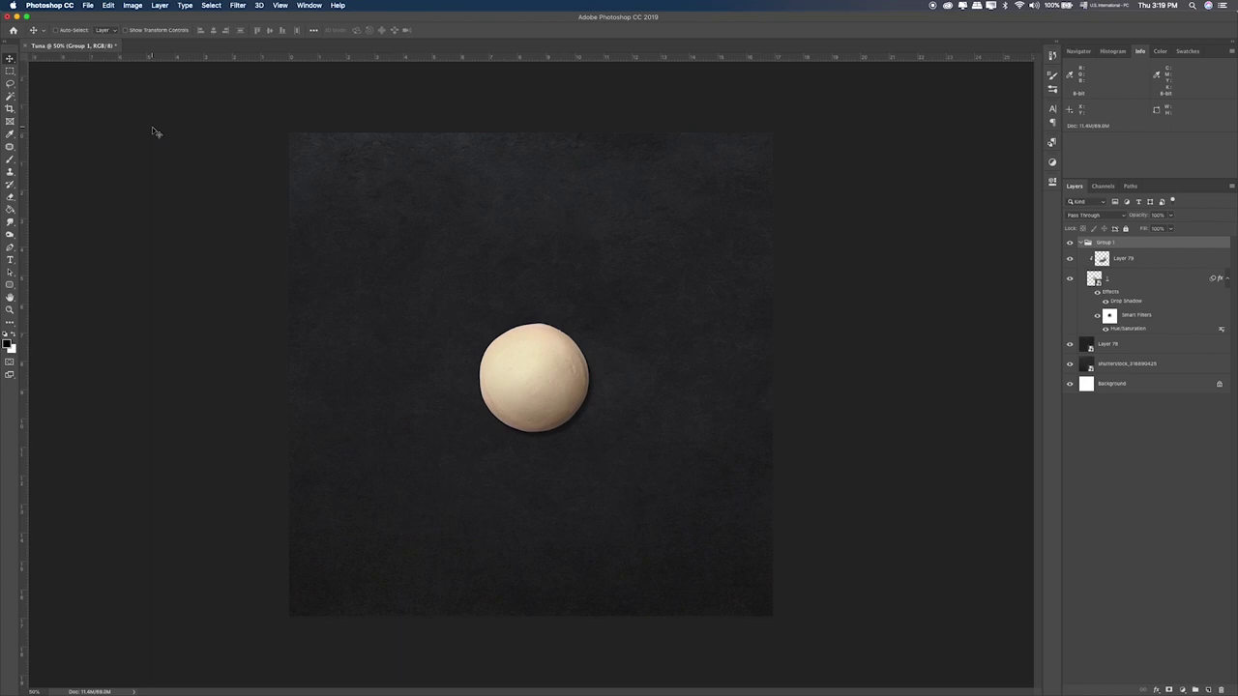
pyautogui.click(9, 71)
pyautogui.moveTo(289, 135); pyautogui.dragTo(317, 164)
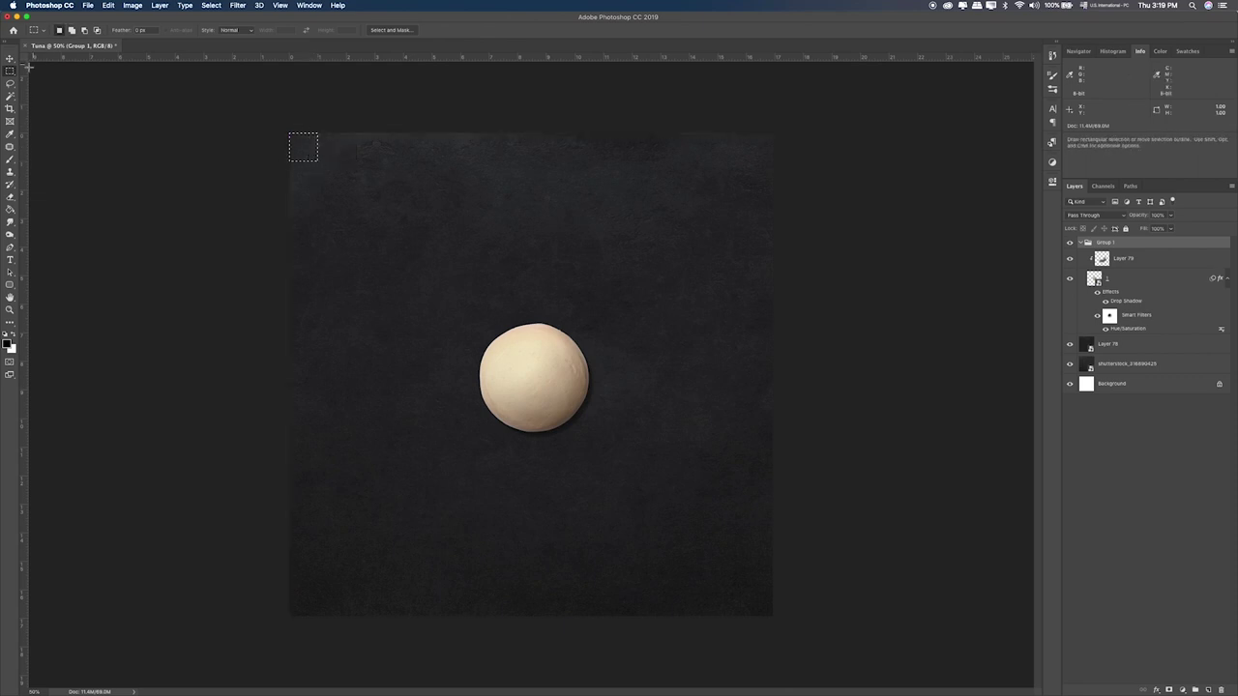
pyautogui.moveTo(26, 75); pyautogui.dragTo(317, 61)
pyautogui.moveTo(24, 121); pyautogui.dragTo(754, 605)
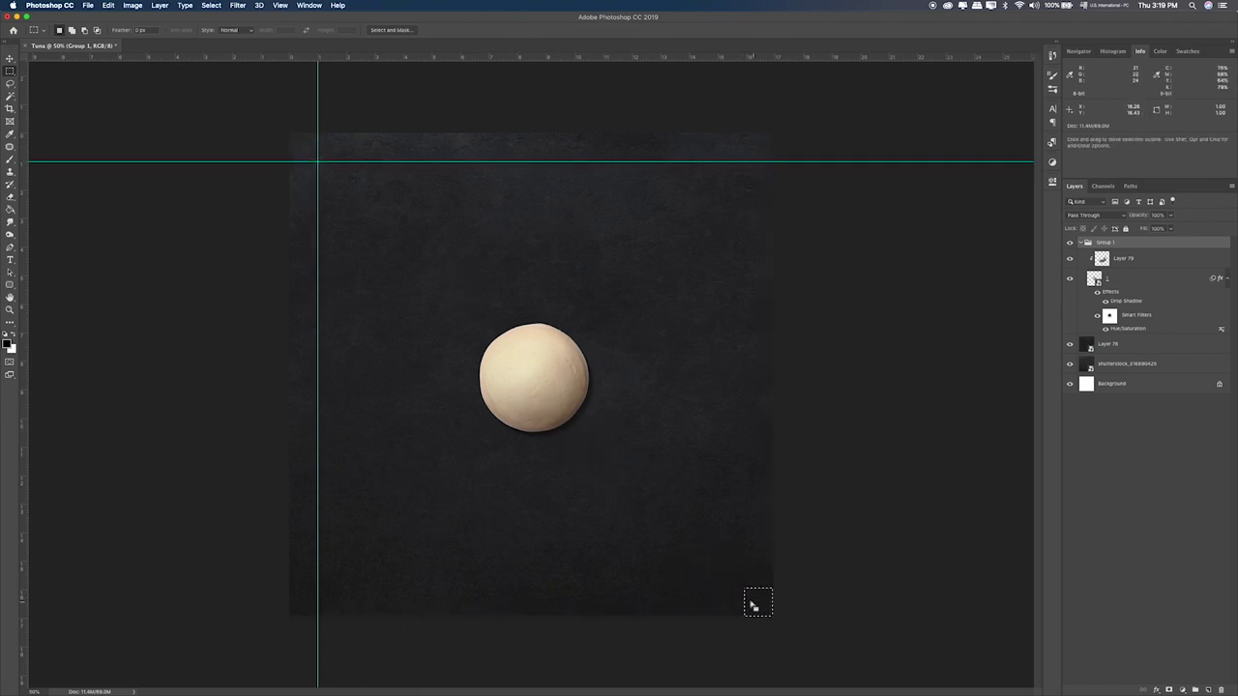
pyautogui.moveTo(26, 375); pyautogui.dragTo(743, 375)
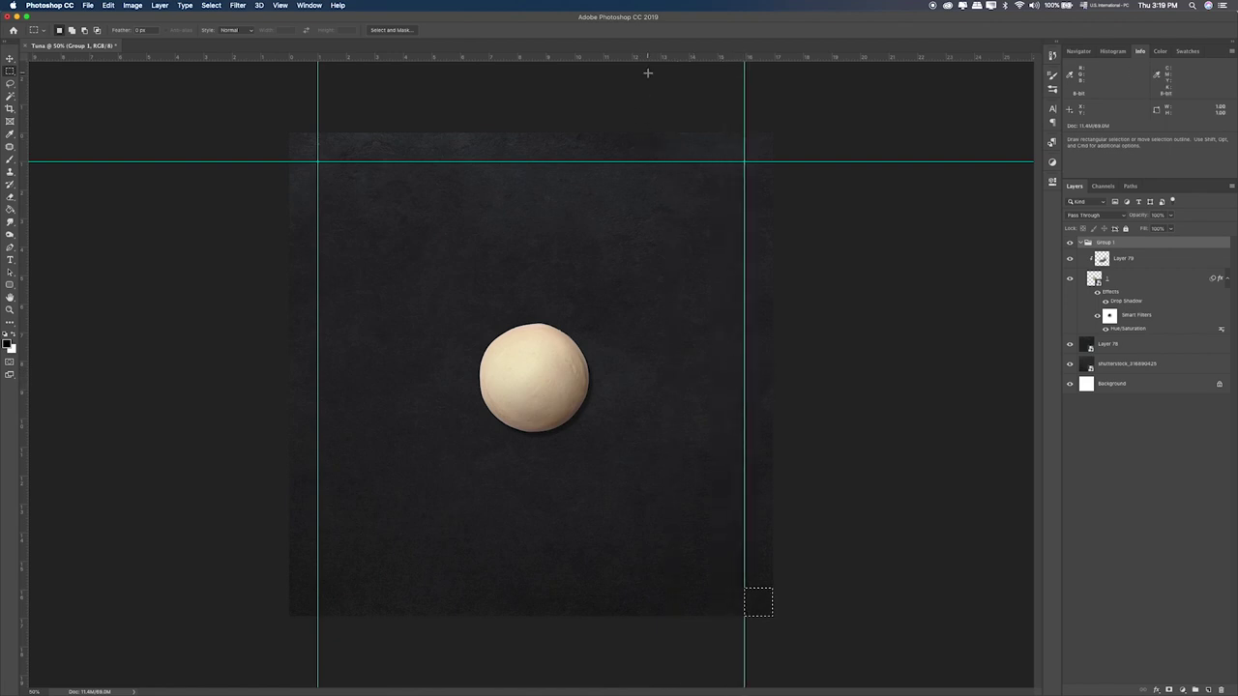
pyautogui.moveTo(648, 61); pyautogui.dragTo(630, 587)
# Step: Add a vertical guide through the canvas's middle, clear the selection, and hide the guides
pyautogui.moveTo(772, 134); pyautogui.dragTo(533, 533)
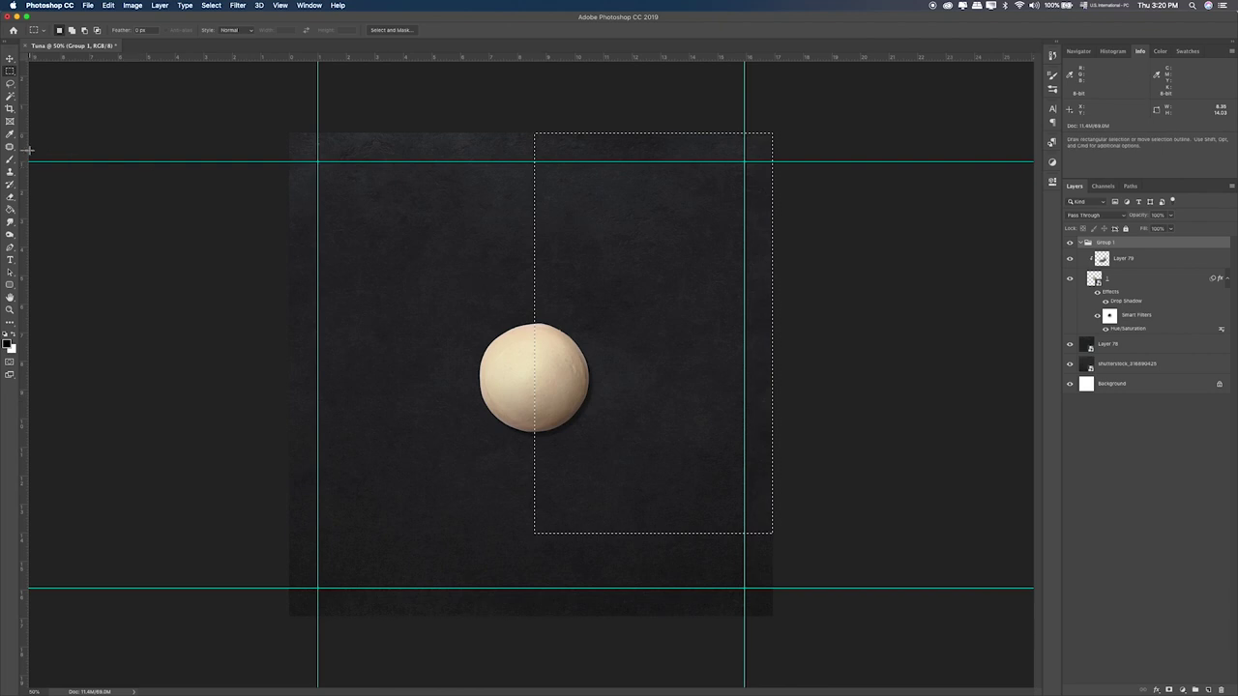
pyautogui.moveTo(24, 150); pyautogui.dragTo(533, 103)
pyautogui.click(834, 294)
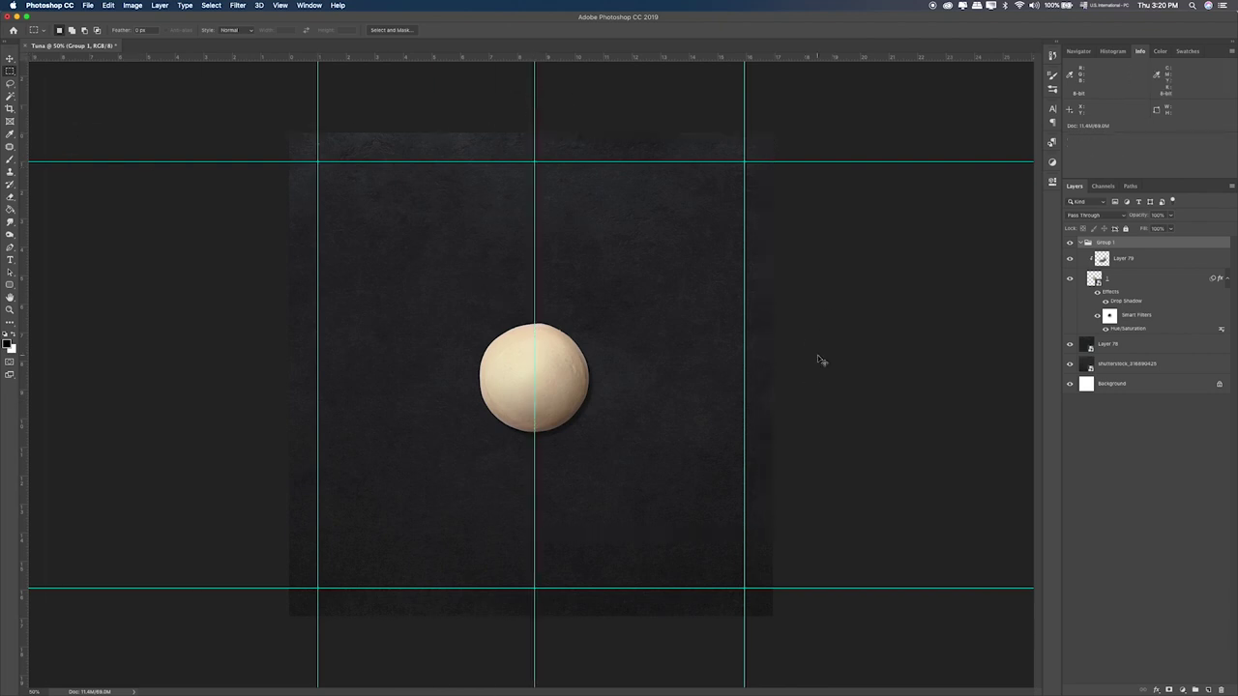
pyautogui.press('super+plus')
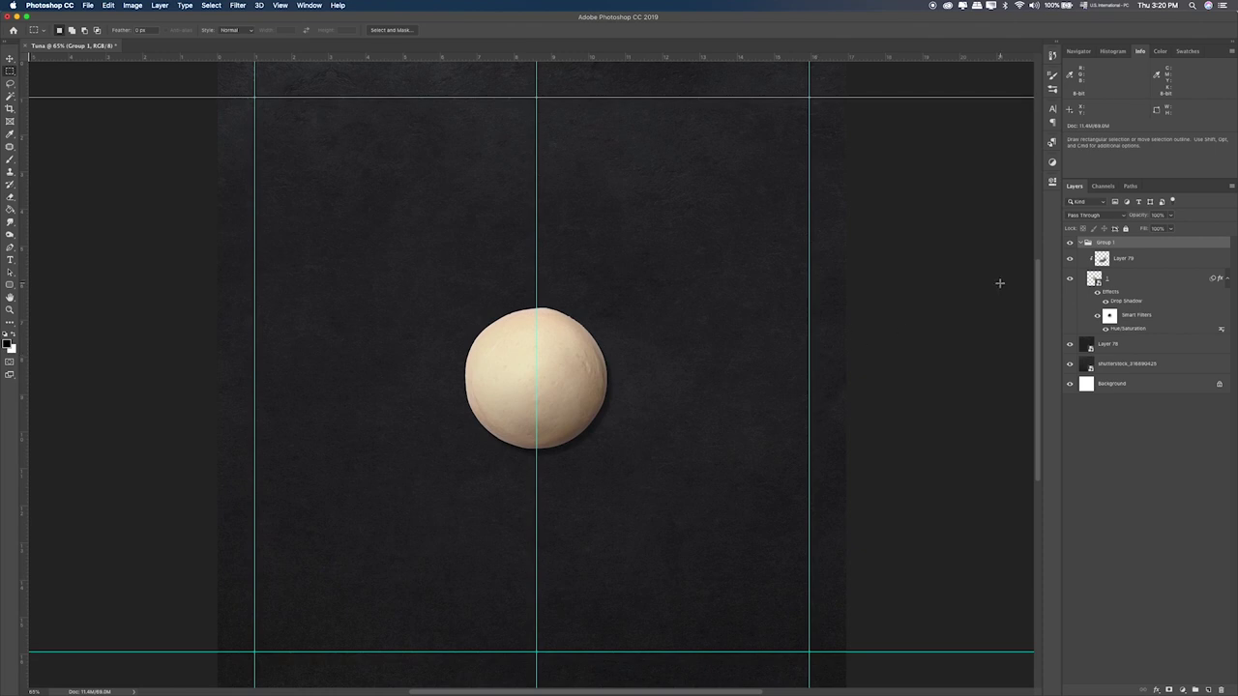
pyautogui.press('super+semicolon')
pyautogui.press('super+semicolon')
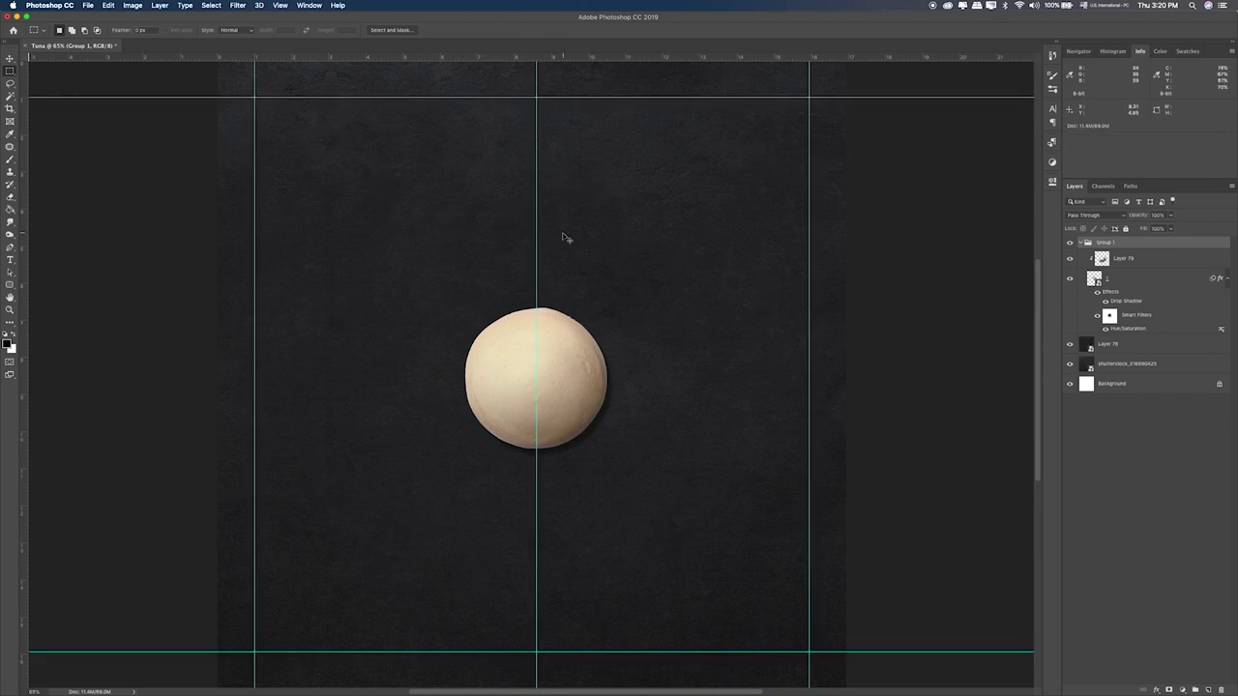
pyautogui.press('super+semicolon')
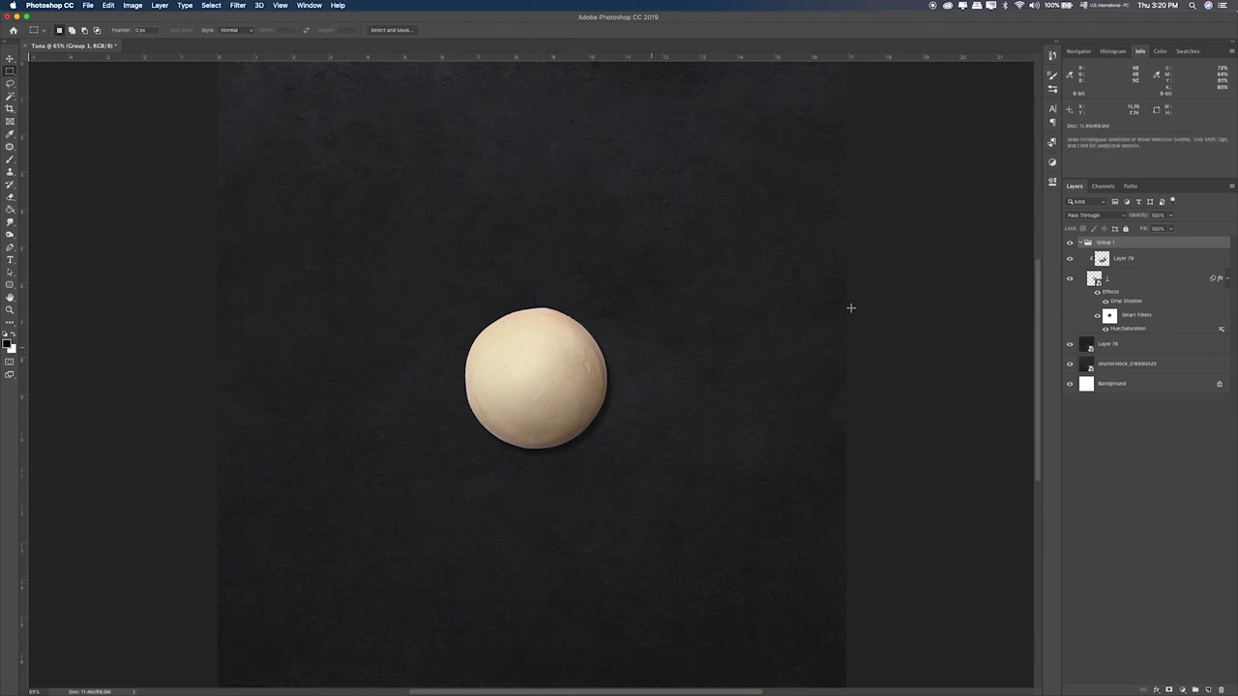
# Step: Collapse the dough group and place the dough image 2 from the file browser above it
pyautogui.click(1134, 260)
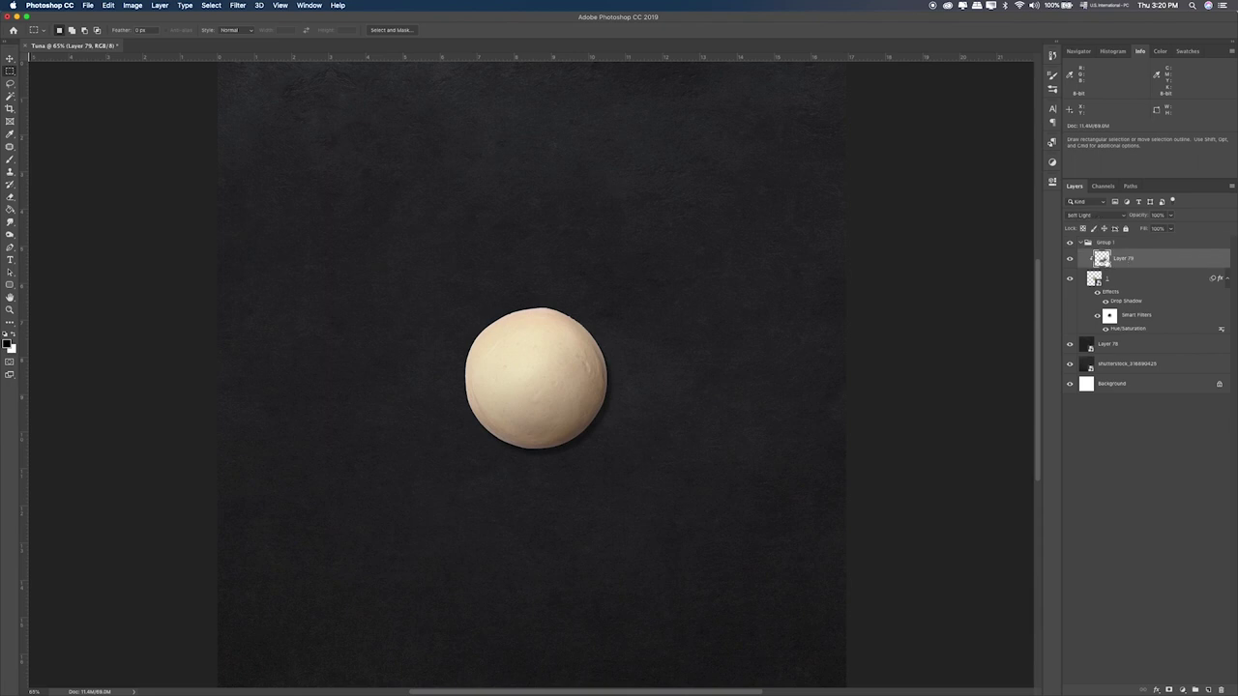
pyautogui.click(1081, 243)
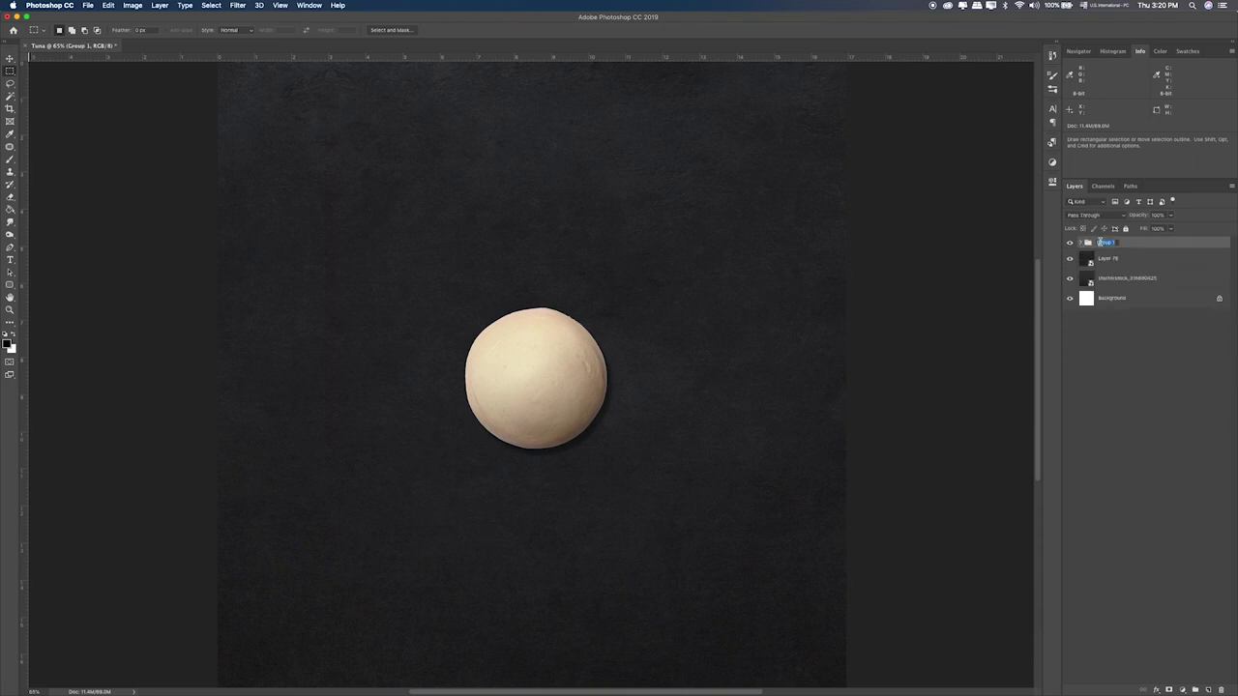
pyautogui.press('super+Tab')
pyautogui.moveTo(547, 172); pyautogui.dragTo(330, 313)
pyautogui.press('Return')
# Step: Scale dough 2 down about its center to nearly twice the first dough's width and compare the two sizes
pyautogui.press('super+t')
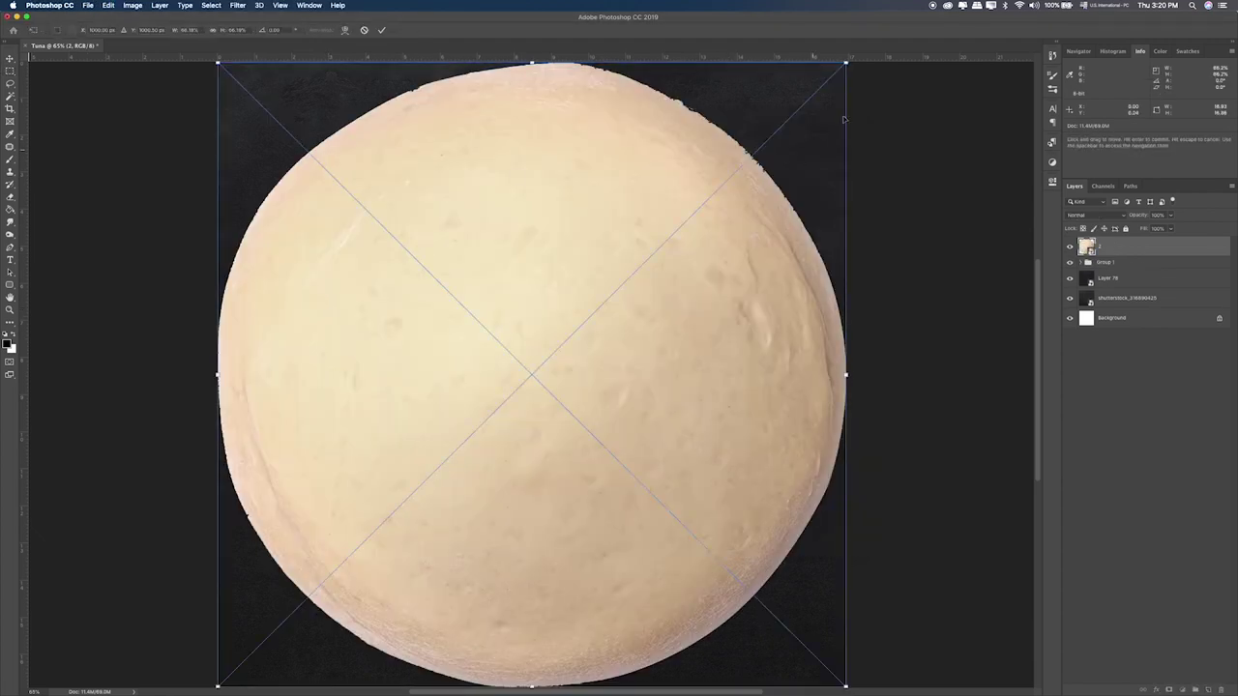
pyautogui.moveTo(845, 63); pyautogui.dragTo(656, 246)
pyautogui.press('Return')
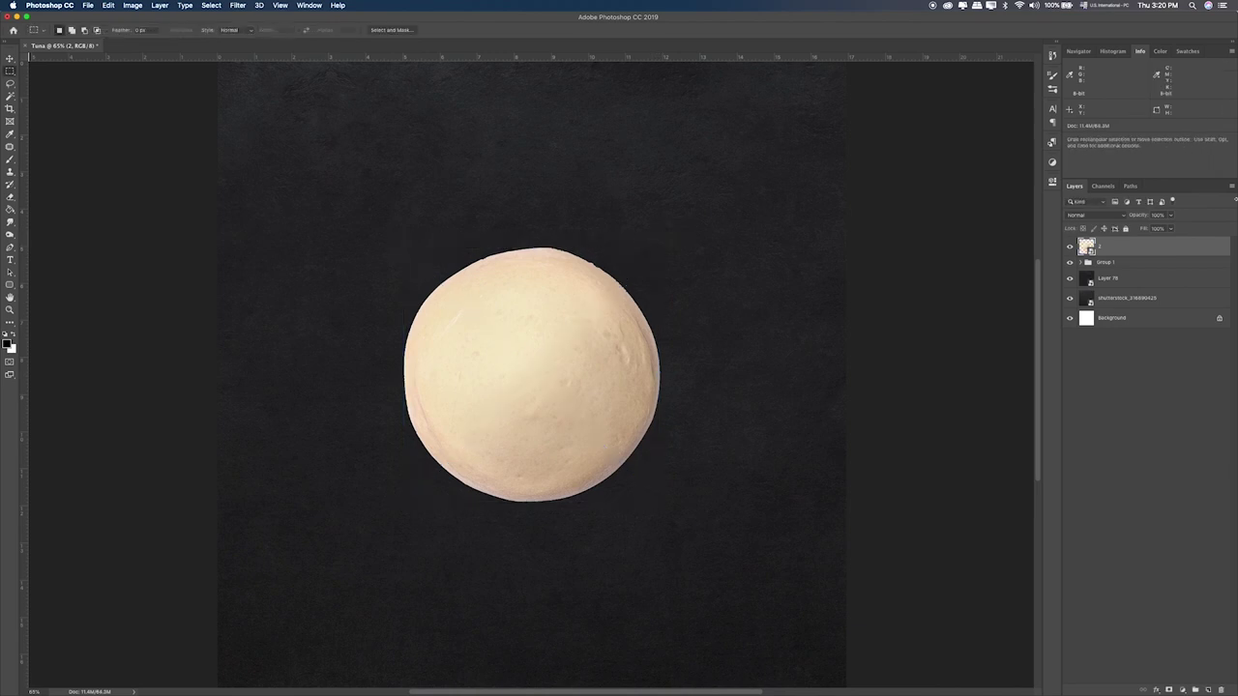
pyautogui.click(1068, 247)
pyautogui.click(1068, 247)
# Step: Hide dough layer 2 and scale the first dough's group down slightly
pyautogui.click(1096, 263)
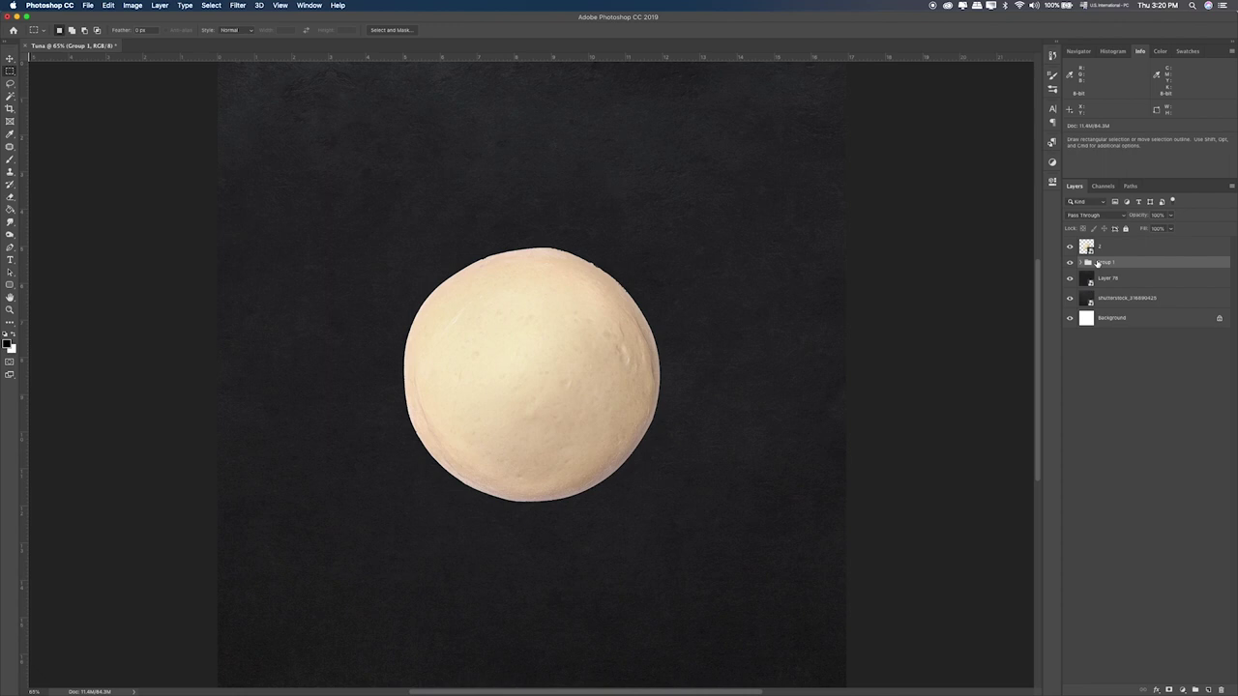
pyautogui.press('super+t')
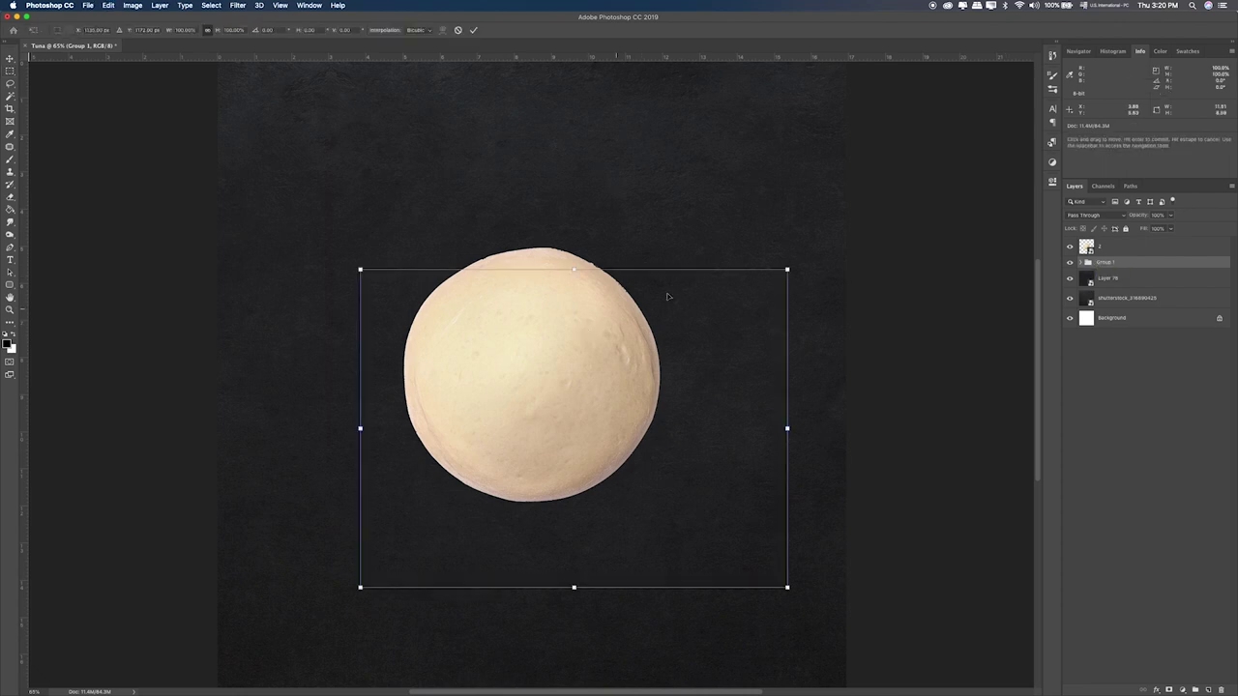
pyautogui.click(1071, 248)
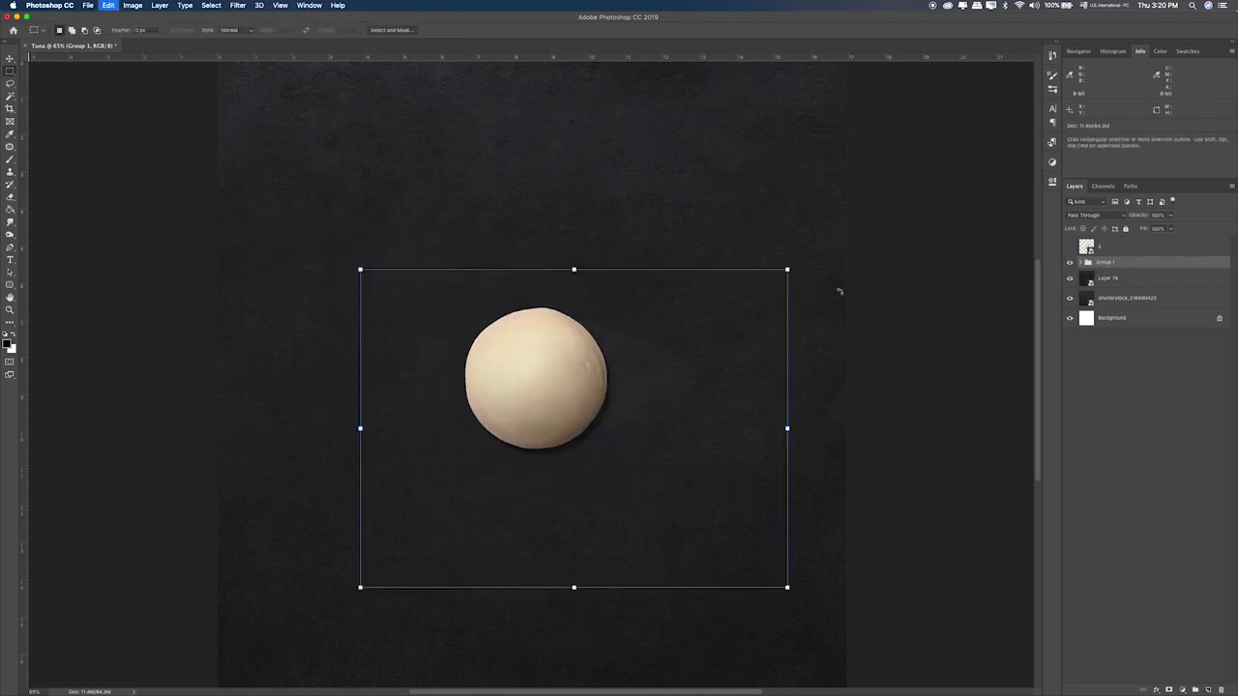
pyautogui.moveTo(786, 270); pyautogui.dragTo(765, 281)
pyautogui.press('Return')
# Step: Show the guides and move the first dough's group slightly up and left to center it on the middle guide
pyautogui.press('super+semicolon')
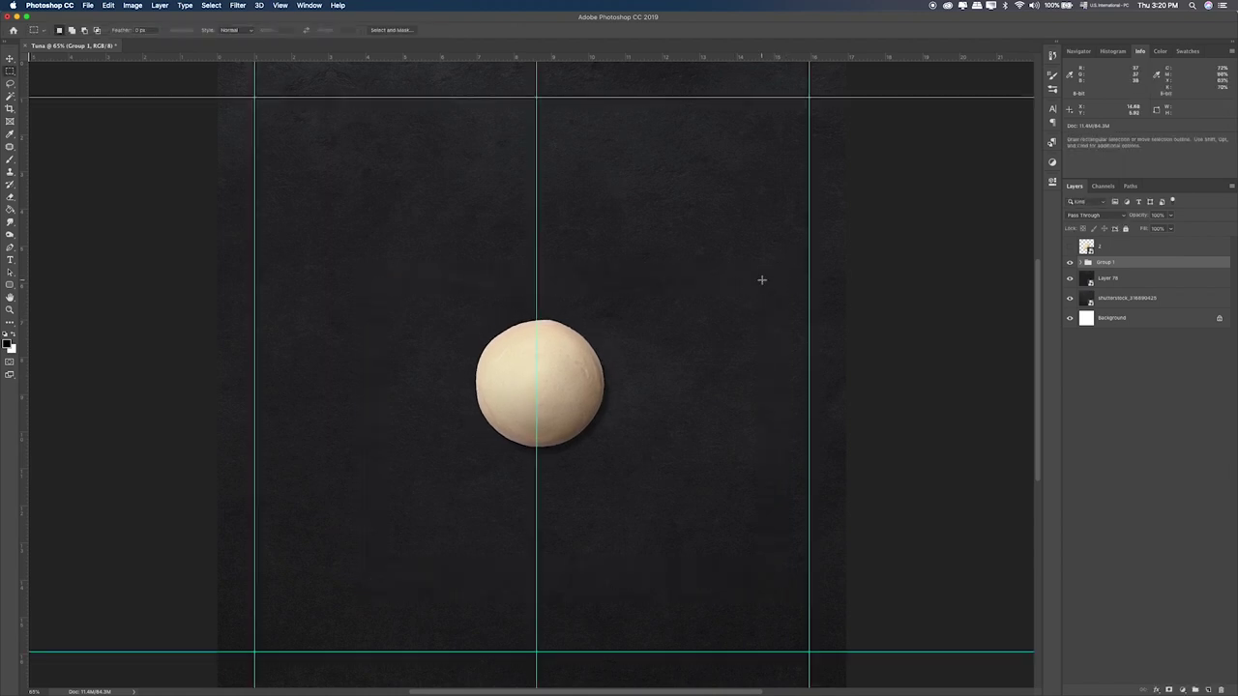
pyautogui.press('v')
pyautogui.moveTo(691, 328); pyautogui.dragTo(691, 323)
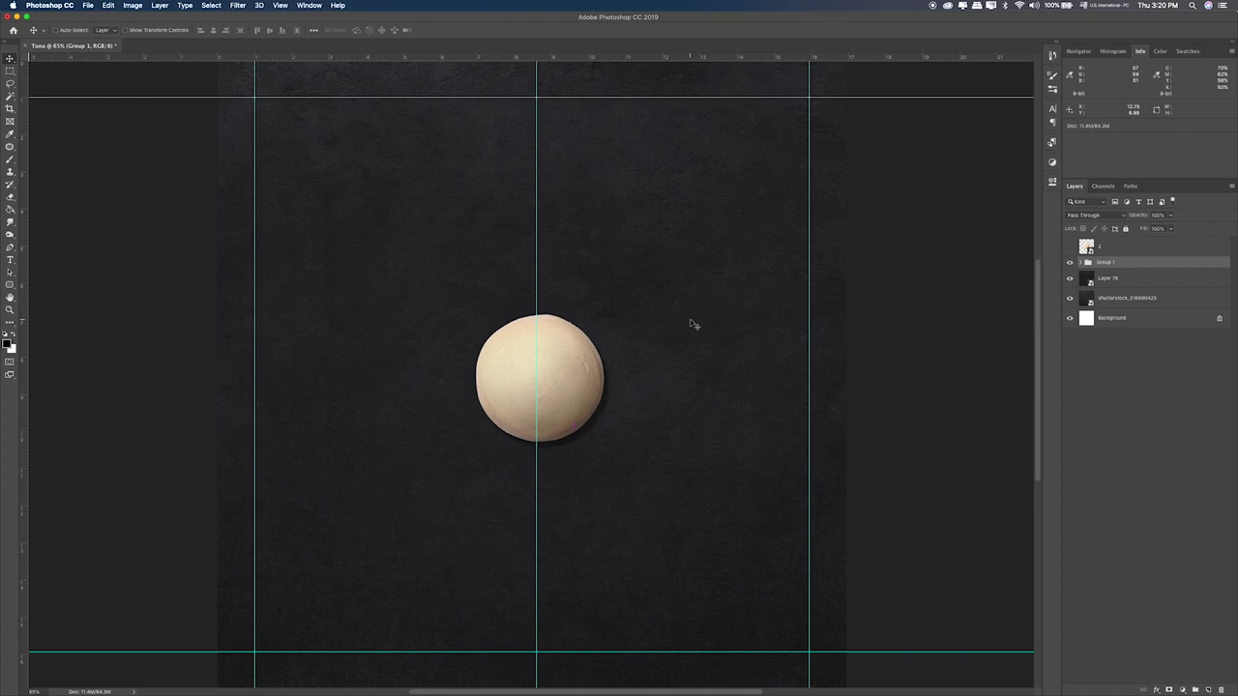
pyautogui.press('Left')
pyautogui.press('Left')
pyautogui.press('Left')
pyautogui.press('Left')
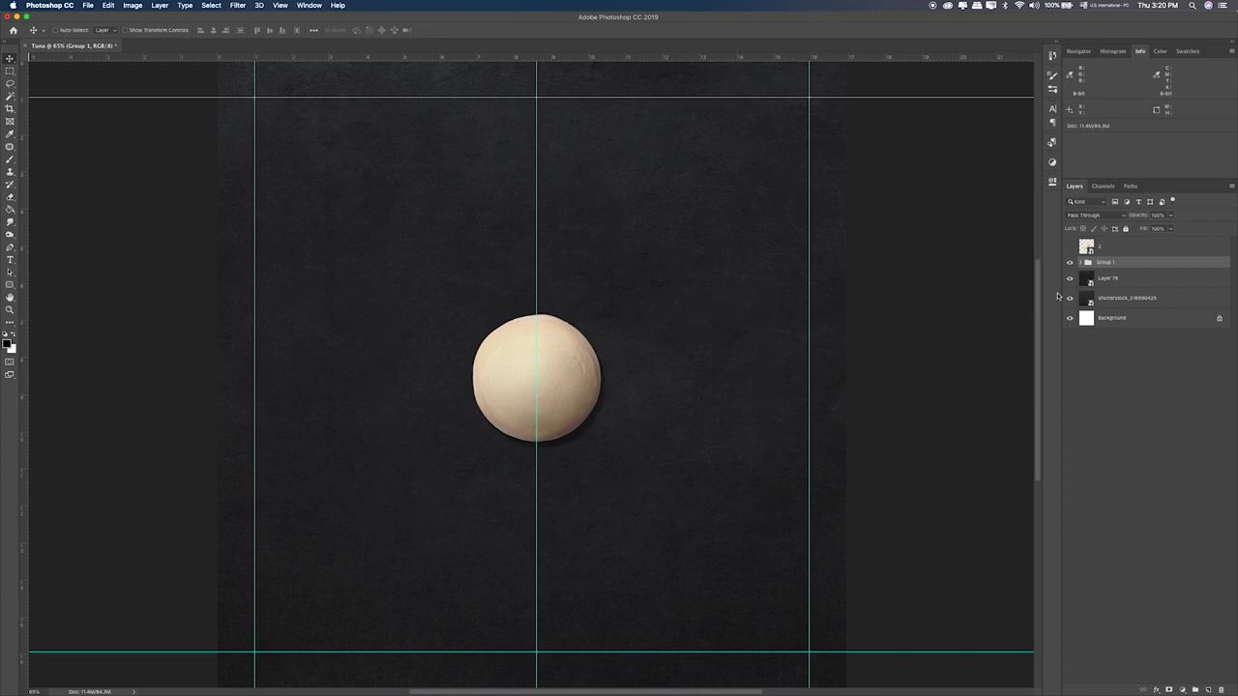
# Step: Show dough layer 2, scale it down slightly, and center it on the middle guide
pyautogui.click(1069, 246)
pyautogui.click(1108, 247)
pyautogui.press('super+t')
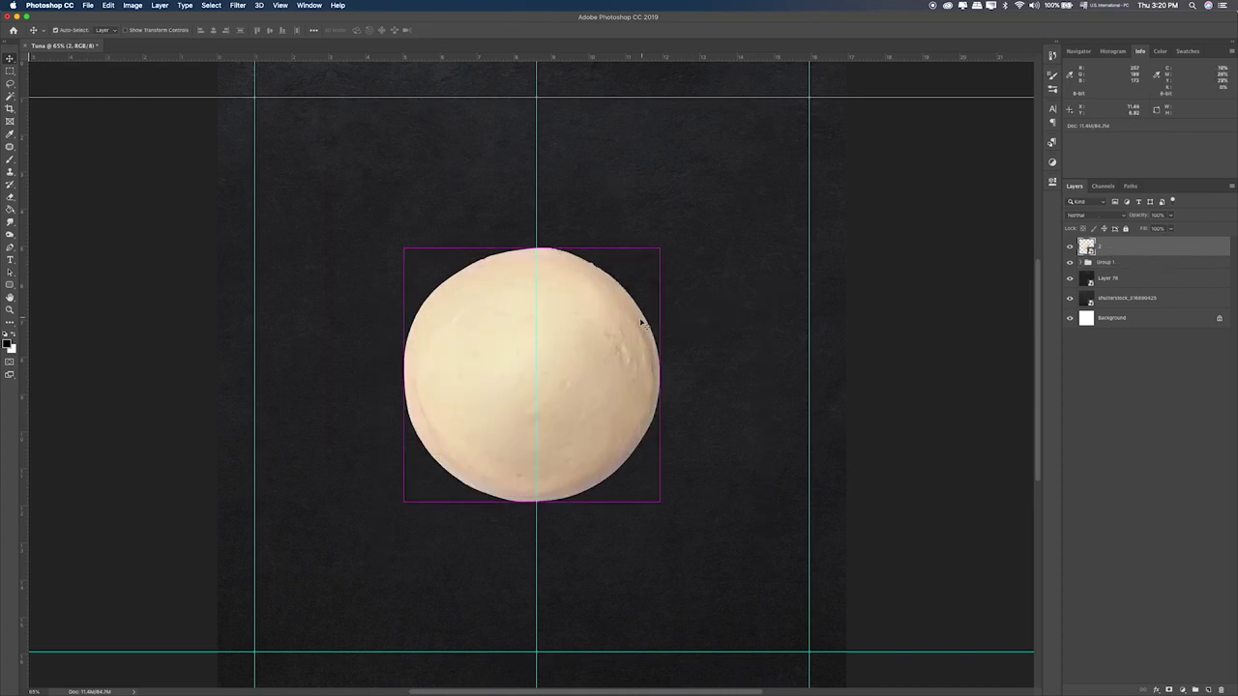
pyautogui.moveTo(659, 254); pyautogui.dragTo(647, 261)
pyautogui.moveTo(626, 305); pyautogui.dragTo(631, 305)
pyautogui.press('Return')
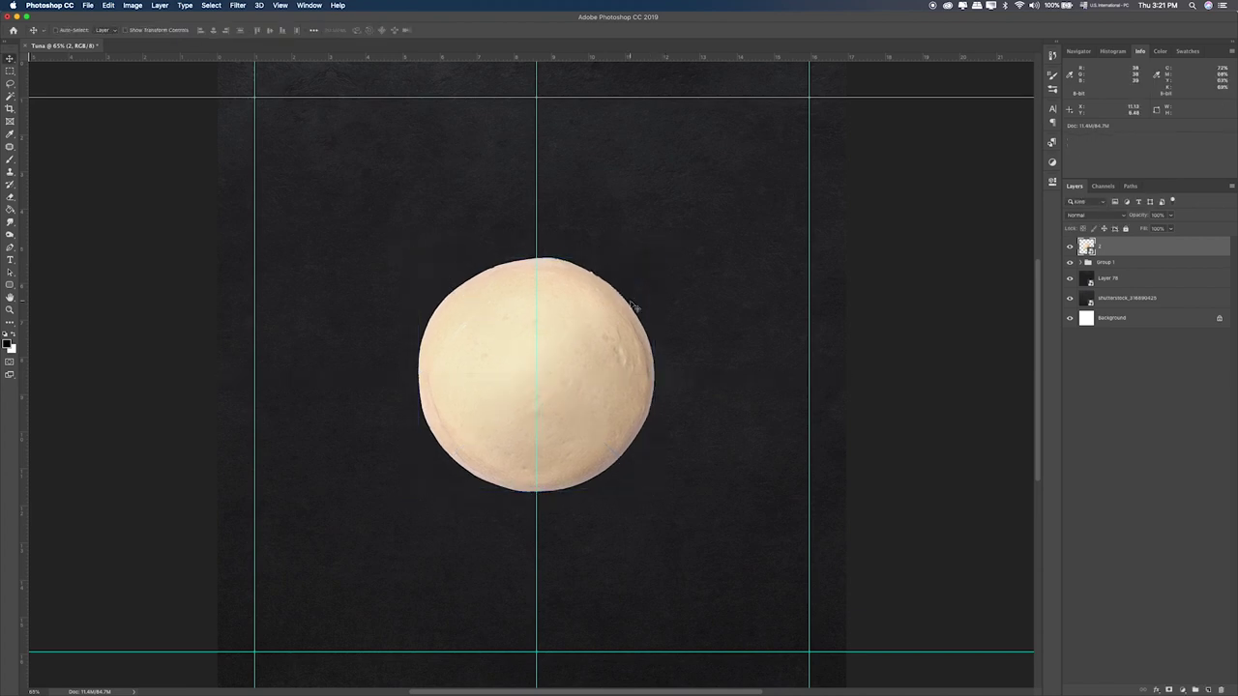
# Step: Copy the first dough's Drop Shadow effect and masked Hue/Saturation smart filter onto dough layer 2
pyautogui.click(1082, 262)
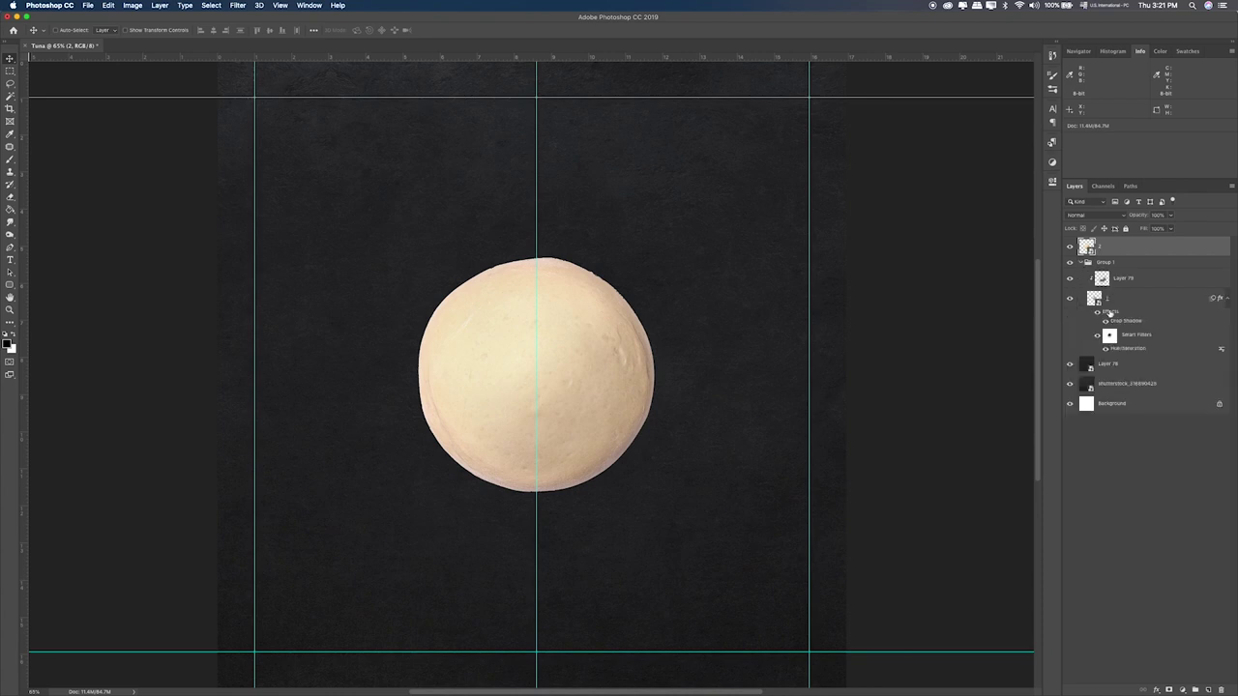
pyautogui.moveTo(1110, 243); pyautogui.dragTo(1109, 249)
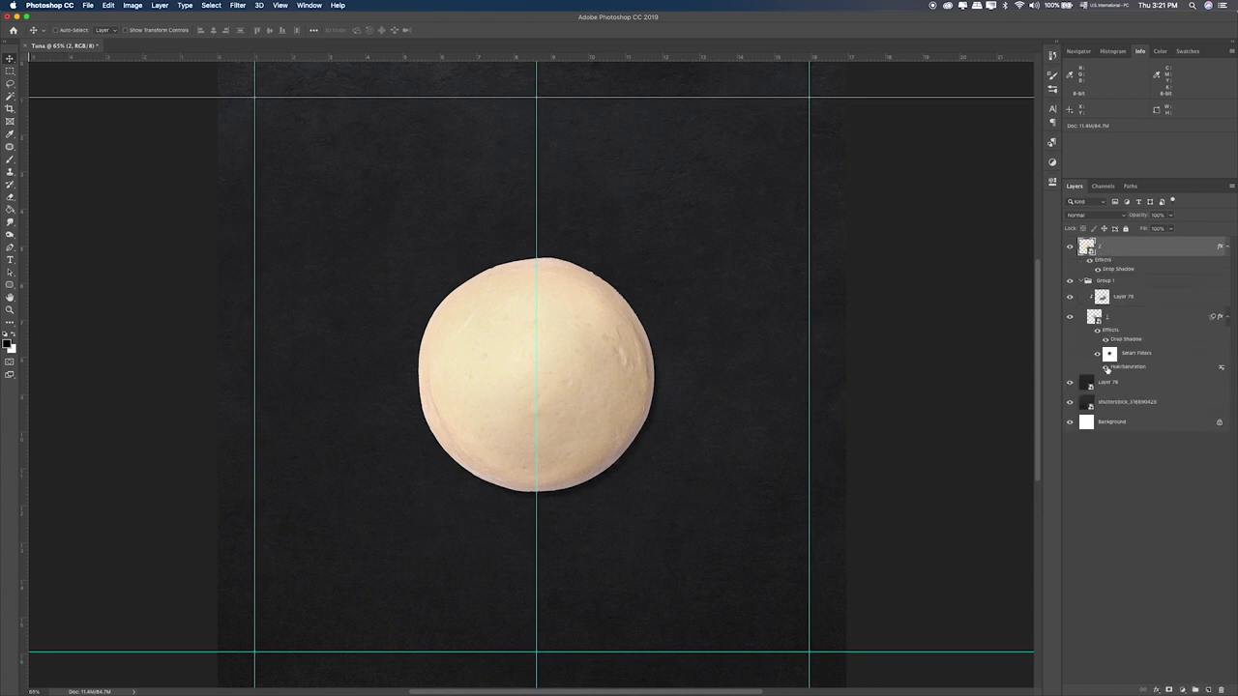
pyautogui.moveTo(1121, 274); pyautogui.dragTo(1120, 276)
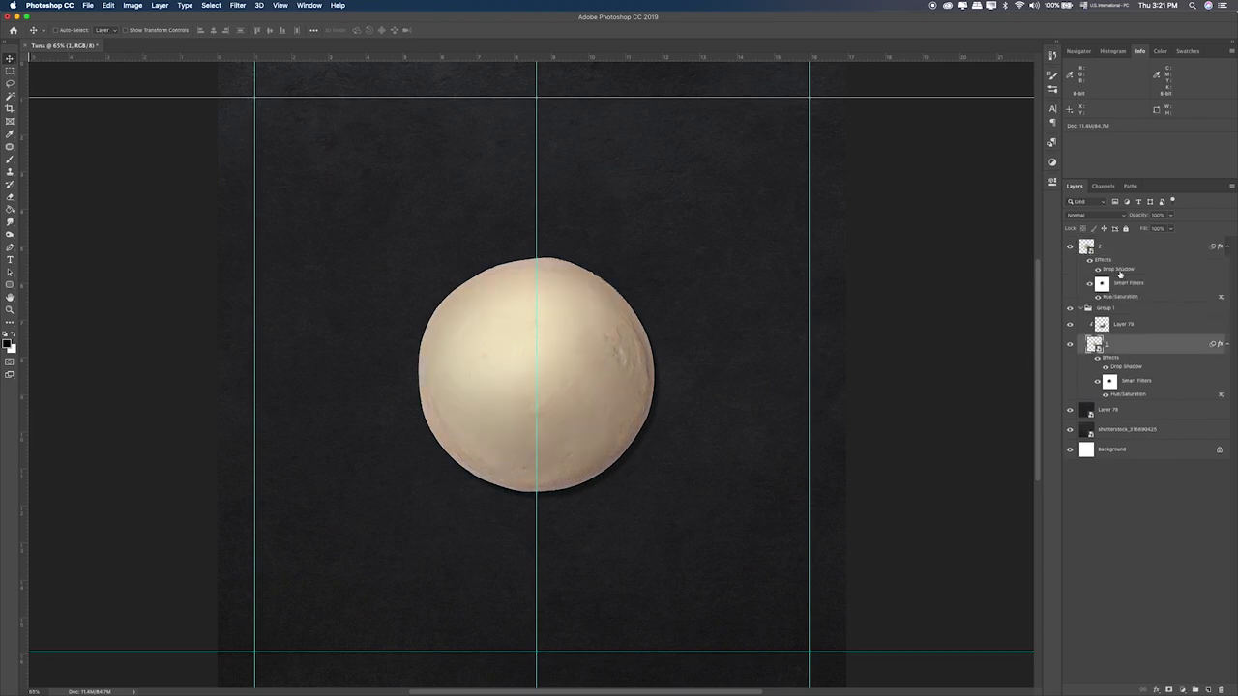
# Step: Add a new layer clipped to dough layer 2 and paint soft black shading over the dough's right and lower sides
pyautogui.click(1120, 326)
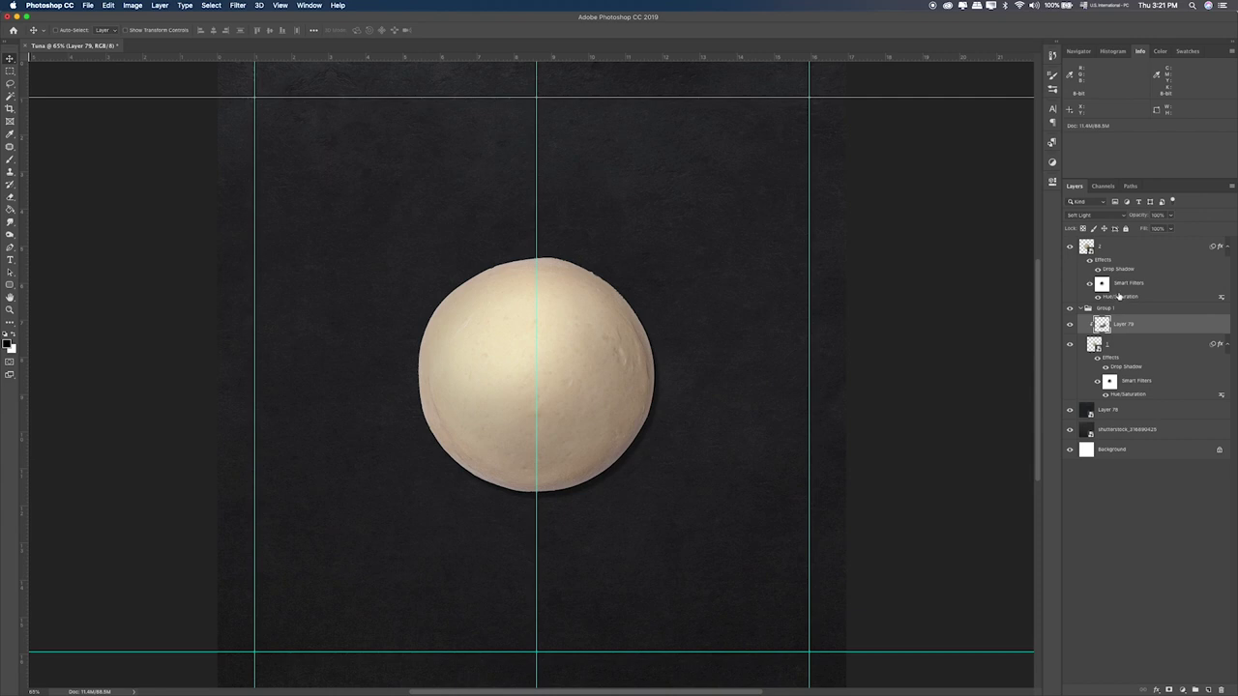
pyautogui.click(1113, 252)
pyautogui.click(1206, 691)
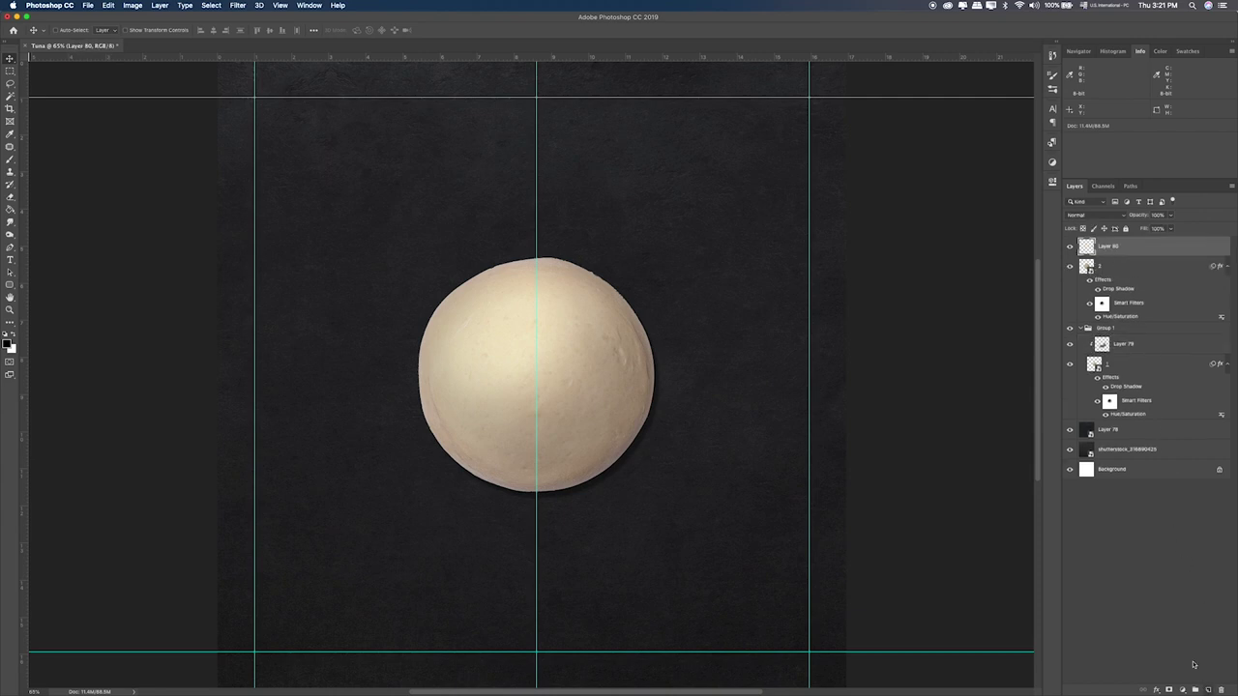
pyautogui.keyDown('alt'); pyautogui.click(1129, 254); pyautogui.keyUp('alt')
pyautogui.press('b')
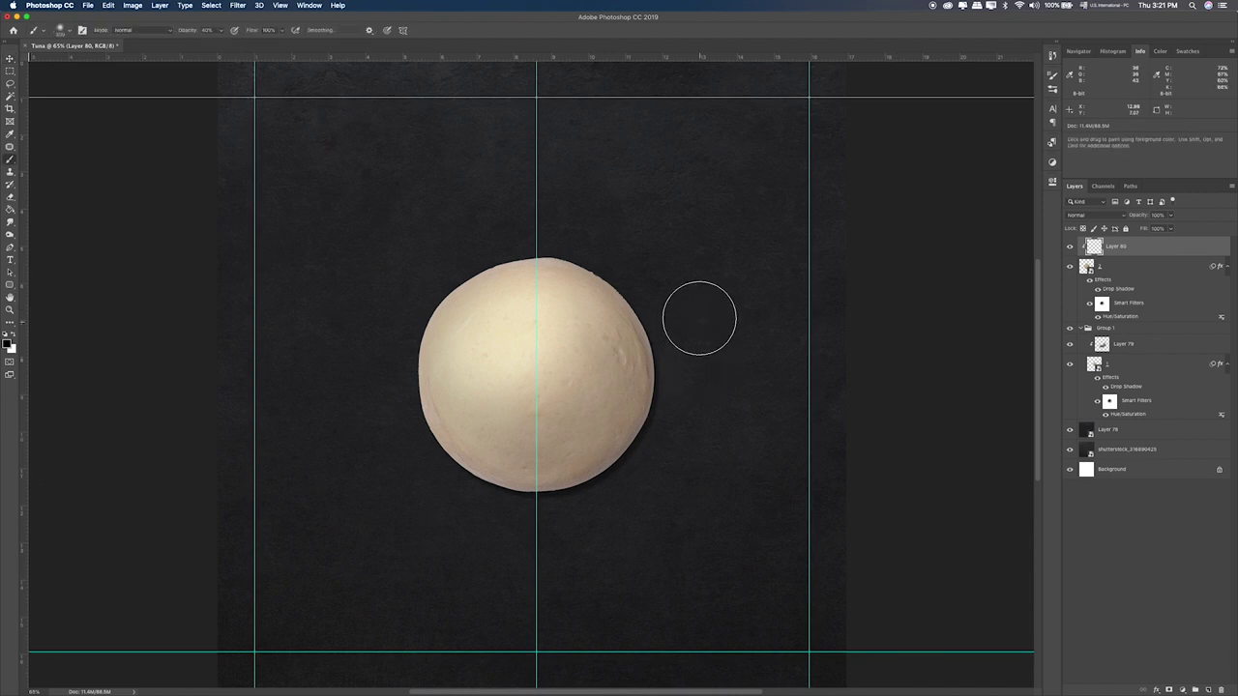
pyautogui.moveTo(663, 435)
pyautogui.mouseDown()
pyautogui.moveTo(585, 508)
pyautogui.moveTo(491, 520)
pyautogui.moveTo(436, 498)
pyautogui.moveTo(540, 517)
pyautogui.moveTo(688, 433)
pyautogui.moveTo(554, 497)
pyautogui.moveTo(428, 472)
pyautogui.moveTo(546, 514)
pyautogui.mouseUp()
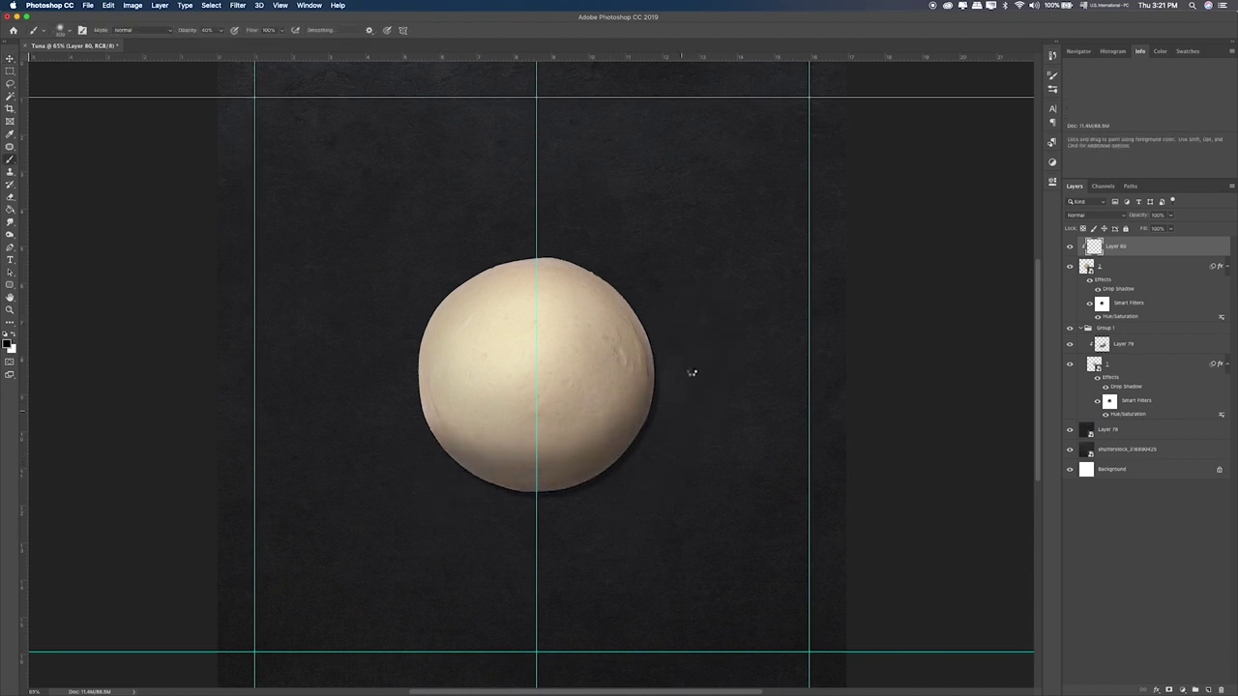
pyautogui.moveTo(636, 394)
pyautogui.mouseDown()
pyautogui.moveTo(606, 475)
pyautogui.moveTo(393, 432)
pyautogui.moveTo(644, 430)
pyautogui.moveTo(677, 323)
pyautogui.moveTo(633, 412)
pyautogui.moveTo(483, 470)
pyautogui.moveTo(414, 472)
pyautogui.mouseUp()
# Step: Set the shading layer's blend mode to Soft Light and ready the Eraser with a larger soft brush
pyautogui.press('v')
pyautogui.hotkey('shift', '+')
pyautogui.hotkey('shift', '+')
pyautogui.hotkey('shift', '+')
pyautogui.hotkey('shift', '+')
pyautogui.hotkey('shift', '+')
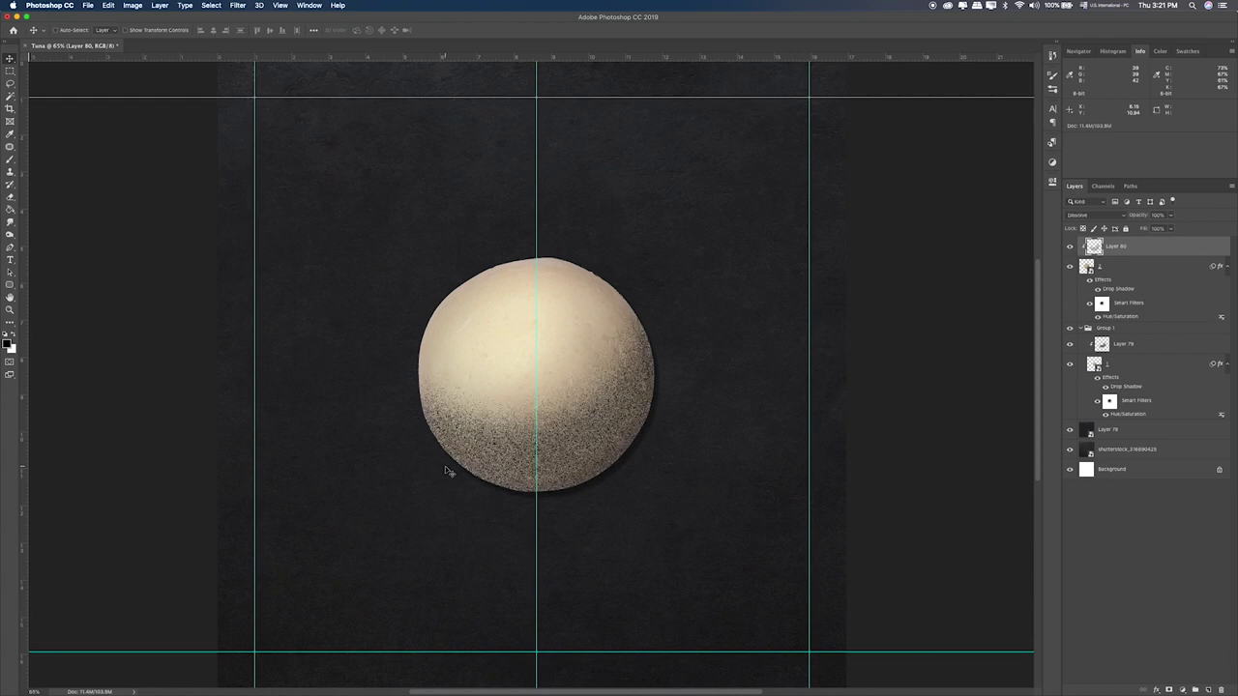
pyautogui.hotkey('shift', '+')
pyautogui.hotkey('shift', '+')
pyautogui.hotkey('shift', '+')
pyautogui.hotkey('shift', '+')
pyautogui.hotkey('shift', '+')
pyautogui.hotkey('shift', '+')
pyautogui.hotkey('shift', '+')
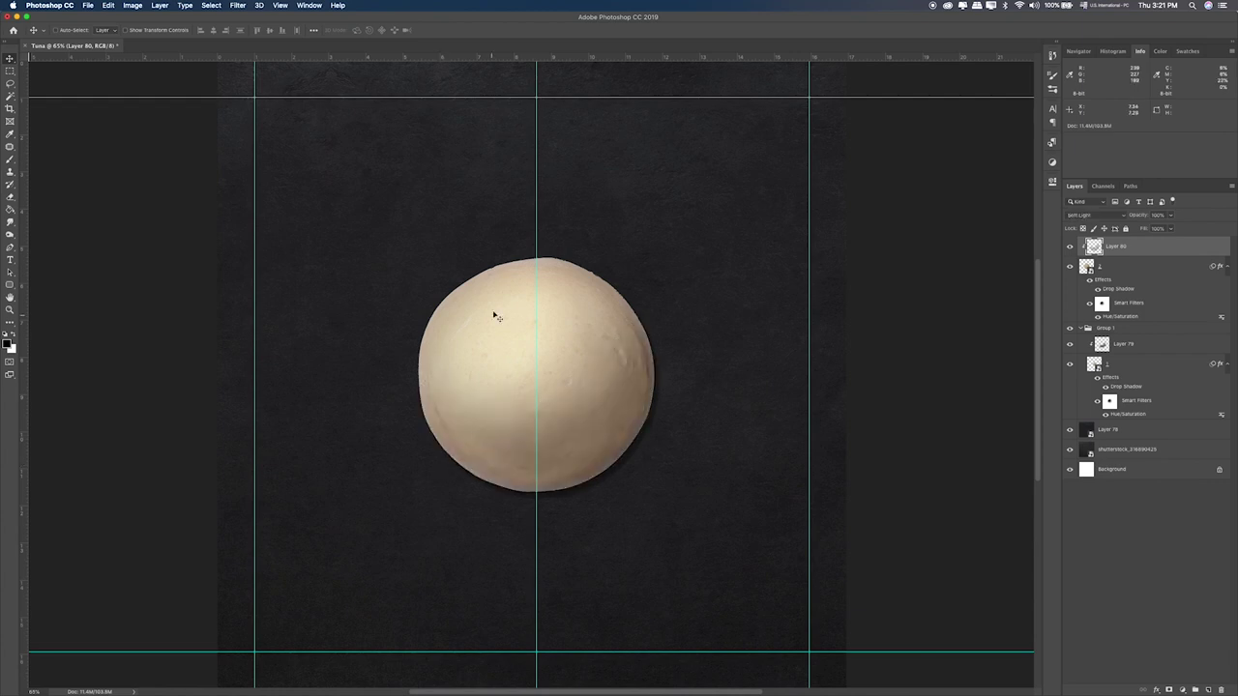
pyautogui.press('e')
pyautogui.press(']')
pyautogui.press(']')
pyautogui.press(']')
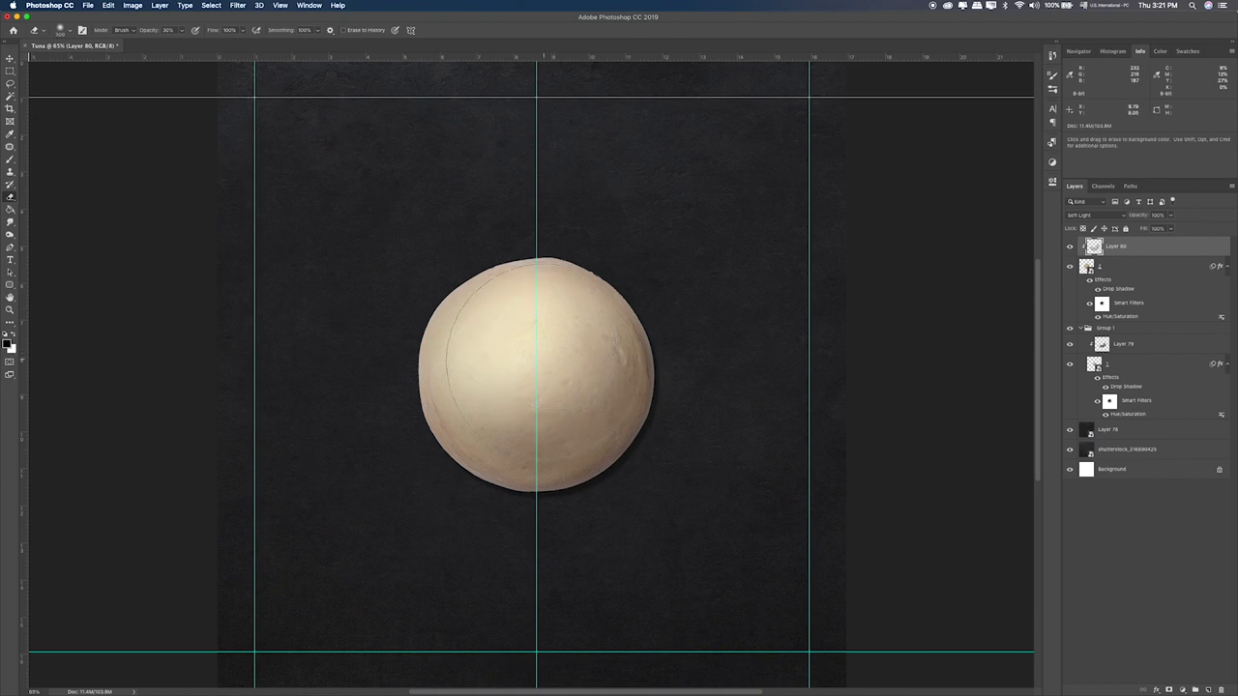
# Step: Add a second clipped layer directly above dough layer 2 and ready a smaller black brush
pyautogui.click(1110, 269)
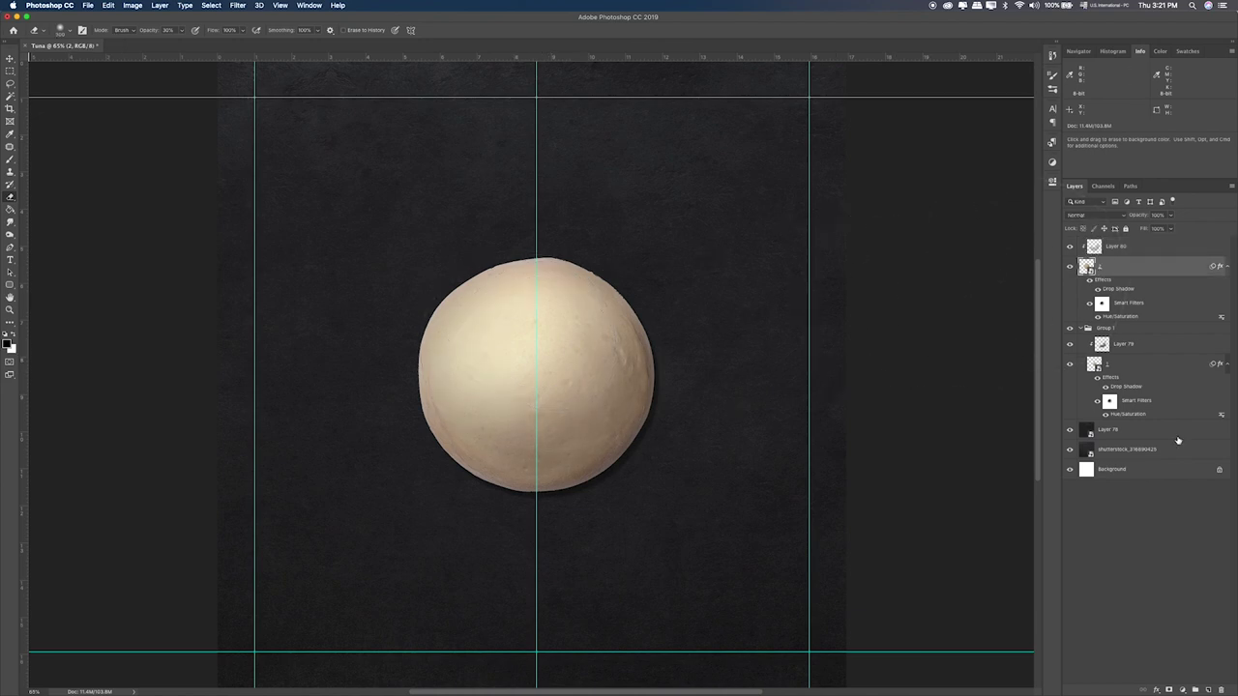
pyautogui.click(1207, 690)
pyautogui.press('b')
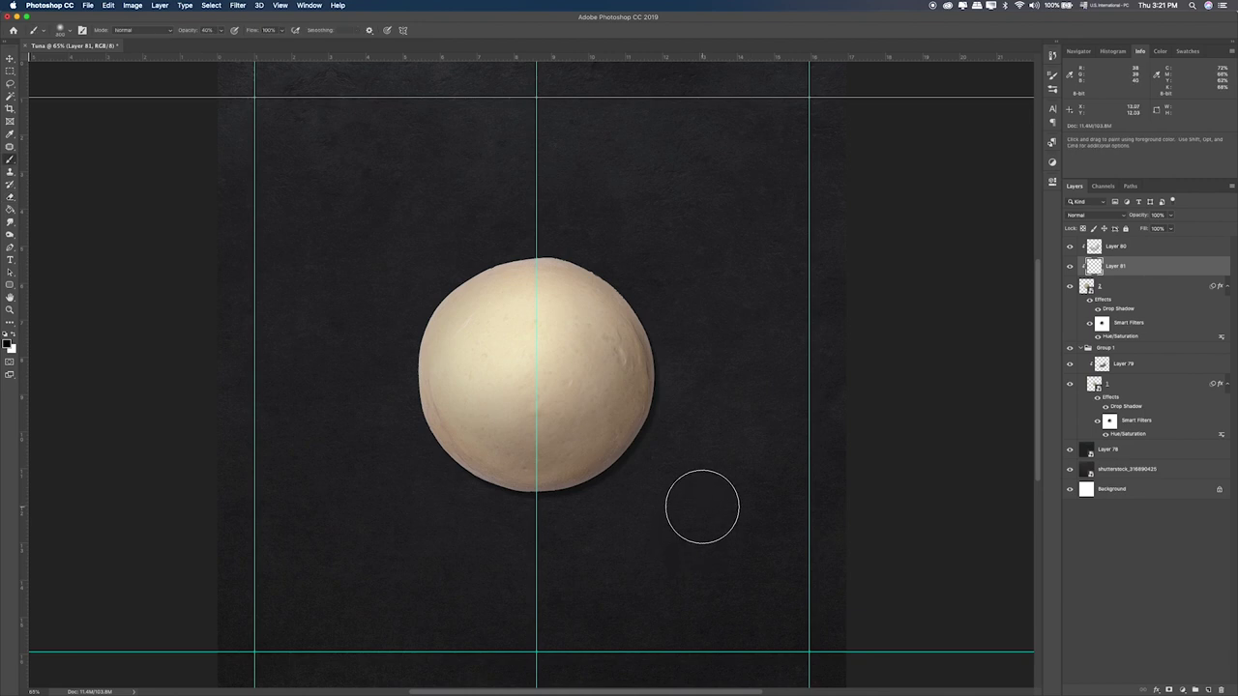
pyautogui.press('[')
pyautogui.press('[')
pyautogui.press('[')
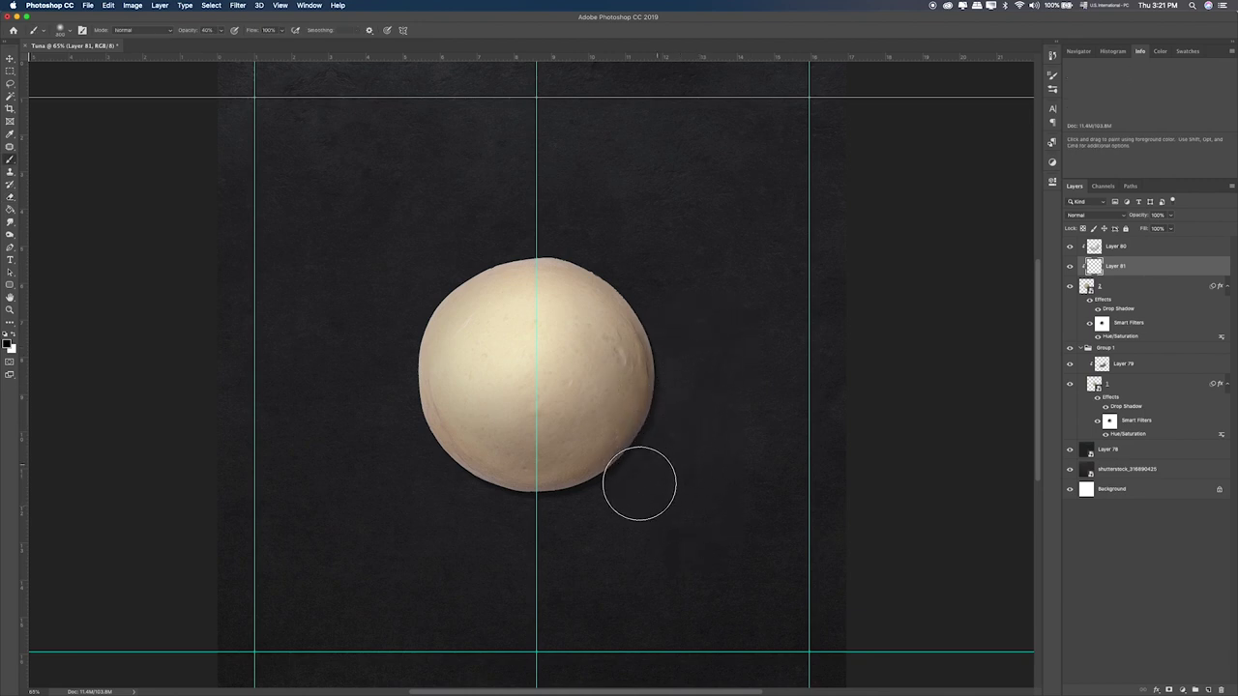
# Step: Paint a narrow dark shadow around the dough's right and lower rim and reduce this layer's opacity to about 50%
pyautogui.moveTo(661, 470)
pyautogui.mouseDown()
pyautogui.moveTo(690, 348)
pyautogui.moveTo(660, 448)
pyautogui.moveTo(561, 527)
pyautogui.moveTo(629, 484)
pyautogui.moveTo(545, 514)
pyautogui.moveTo(426, 494)
pyautogui.moveTo(547, 519)
pyautogui.moveTo(619, 513)
pyautogui.moveTo(393, 465)
pyautogui.mouseUp()
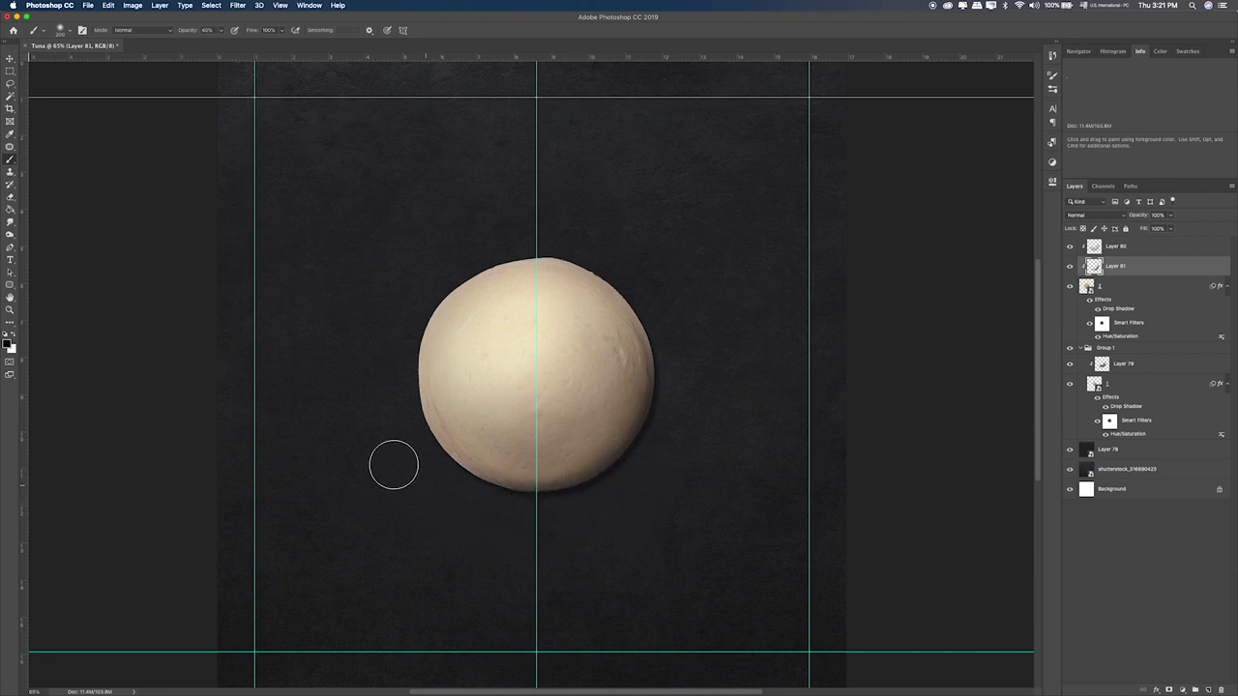
pyautogui.moveTo(604, 535)
pyautogui.mouseDown()
pyautogui.moveTo(492, 506)
pyautogui.moveTo(602, 503)
pyautogui.moveTo(647, 492)
pyautogui.moveTo(653, 475)
pyautogui.mouseUp()
pyautogui.moveTo(672, 298); pyautogui.dragTo(680, 346)
pyautogui.moveTo(382, 390)
pyautogui.mouseDown()
pyautogui.moveTo(444, 493)
pyautogui.moveTo(493, 530)
pyautogui.mouseUp()
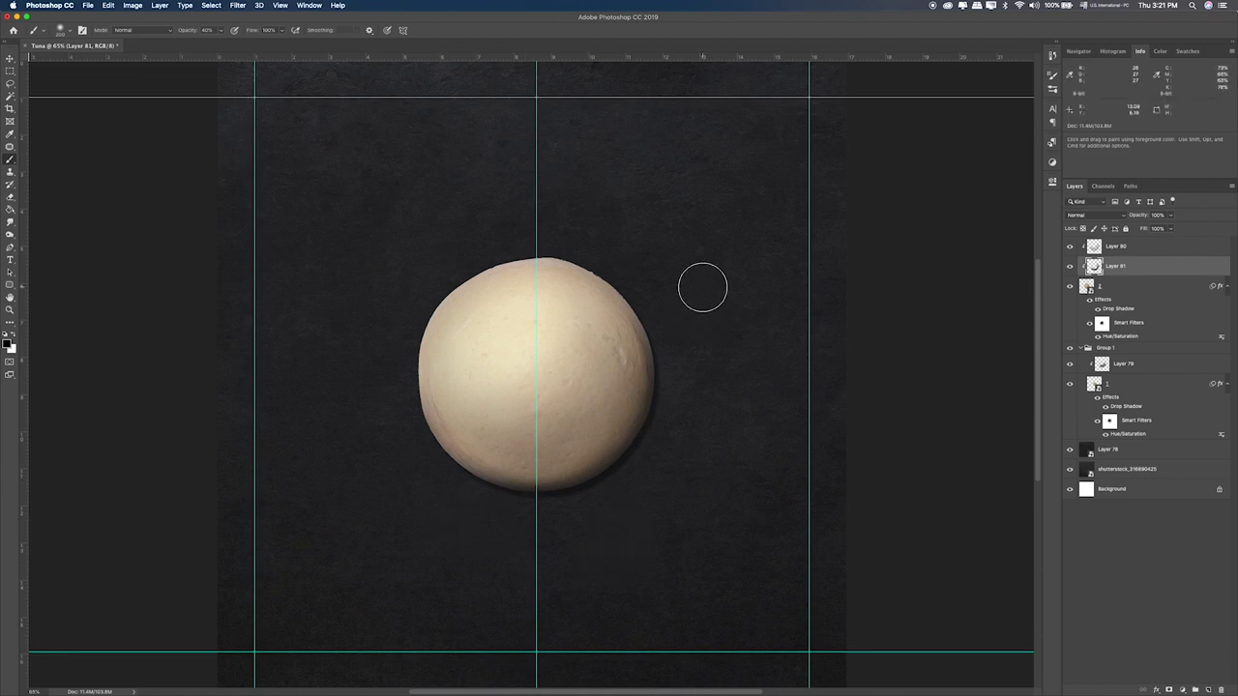
pyautogui.moveTo(1170, 222); pyautogui.dragTo(1149, 230)
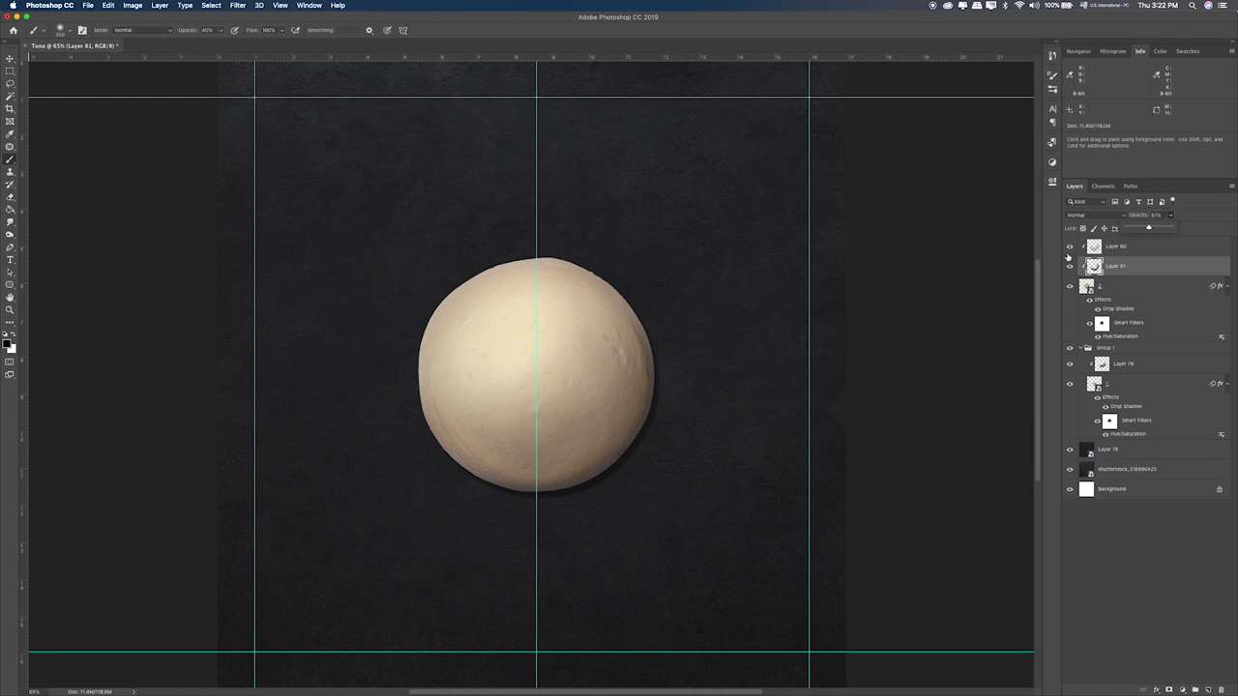
# Step: Group dough layer 2 with its two shading layers and hide the new group
pyautogui.keyDown('shift'); pyautogui.click(1124, 247); pyautogui.keyUp('shift')
pyautogui.keyDown('shift'); pyautogui.click(1124, 285); pyautogui.keyUp('shift')
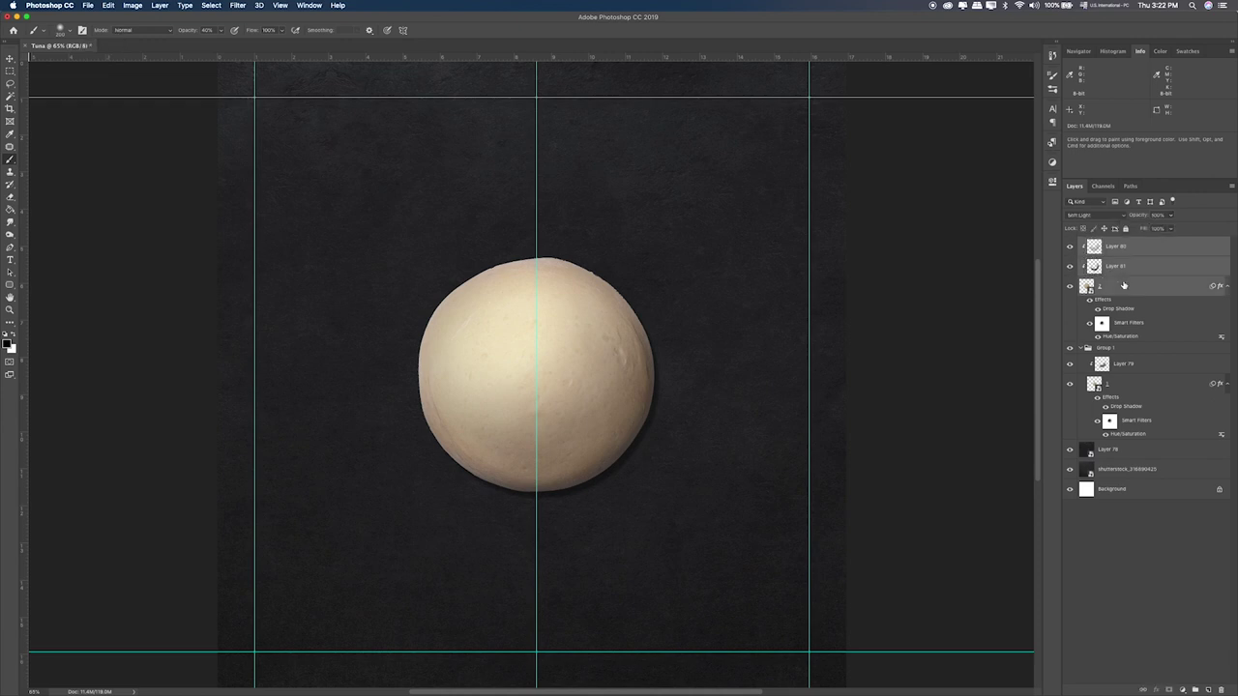
pyautogui.press('super+g')
pyautogui.click(1112, 274)
pyautogui.click(1070, 255)
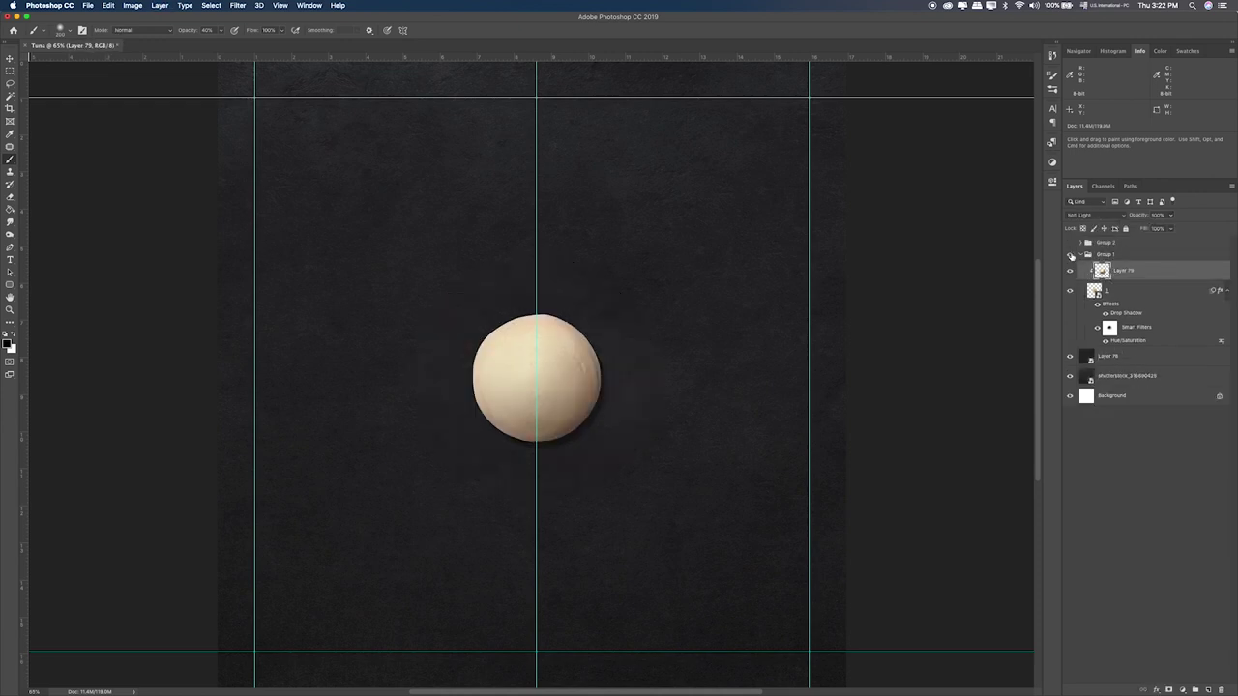
# Step: Add a clipped layer directly above the first dough in Group 1 and reduce the brush size for edge shading
pyautogui.click(1114, 288)
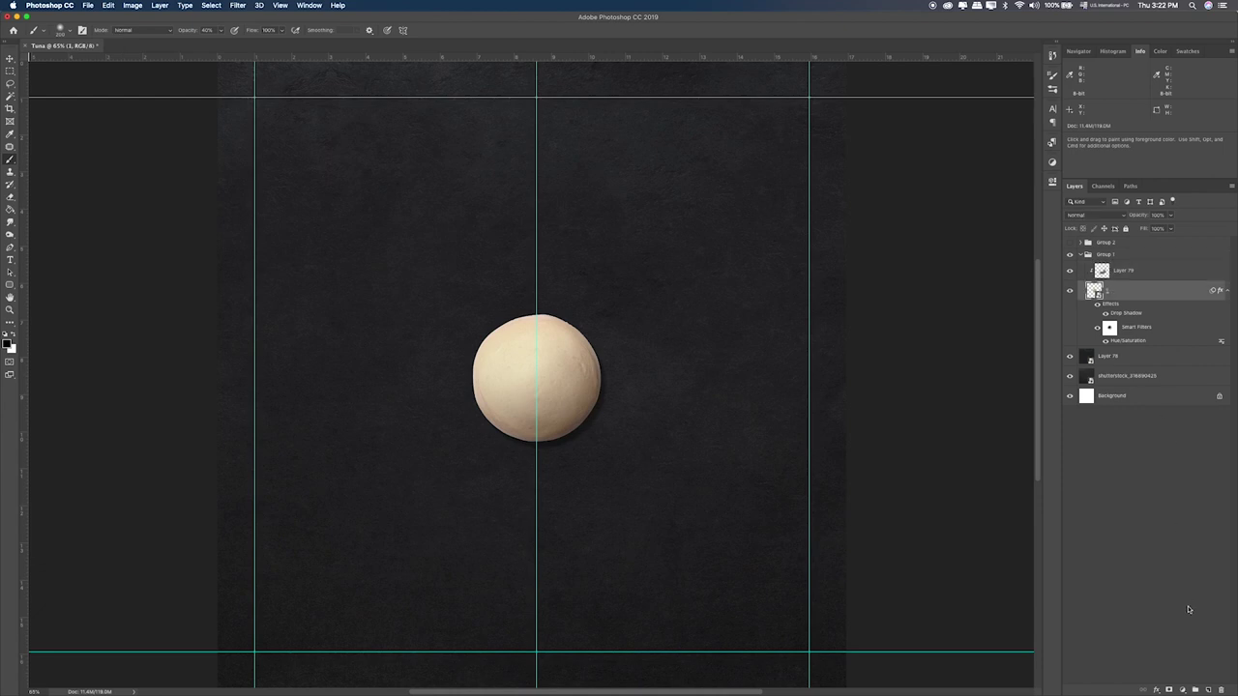
pyautogui.click(1209, 690)
pyautogui.press('super+1')
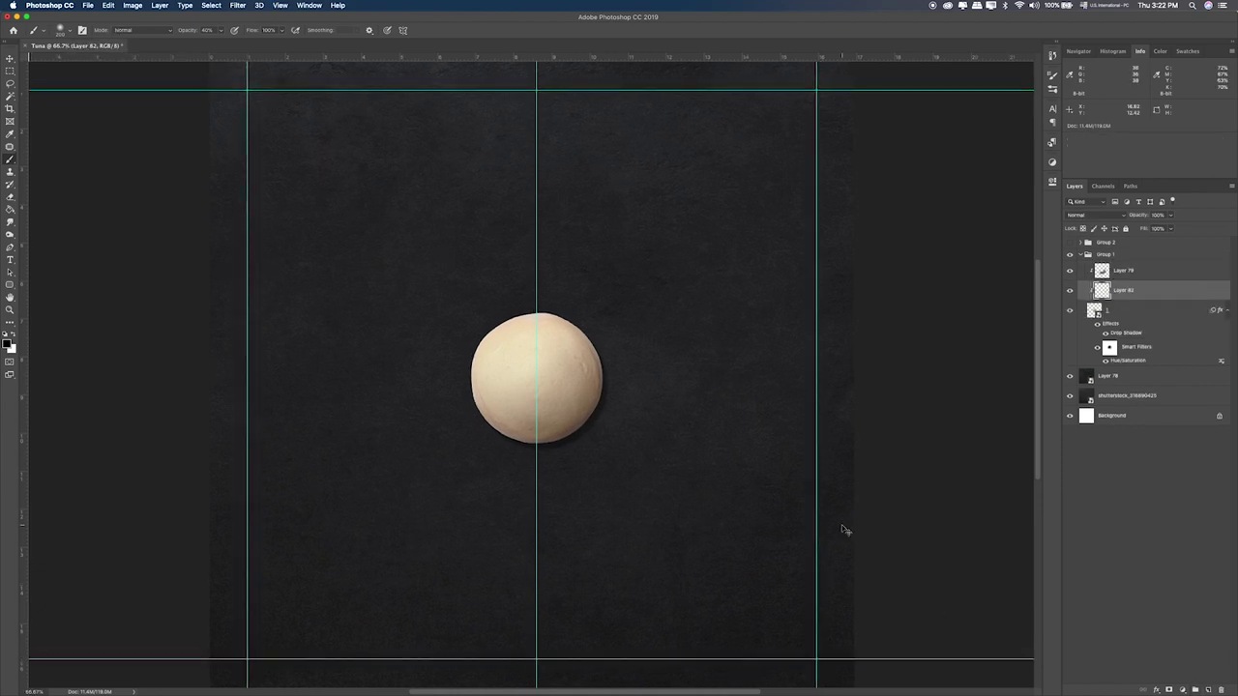
pyautogui.press('[')
pyautogui.press('[')
pyautogui.press('[')
pyautogui.press('[')
pyautogui.press('[')
pyautogui.press('[')
pyautogui.press('[')
pyautogui.press('[')
pyautogui.press('[')
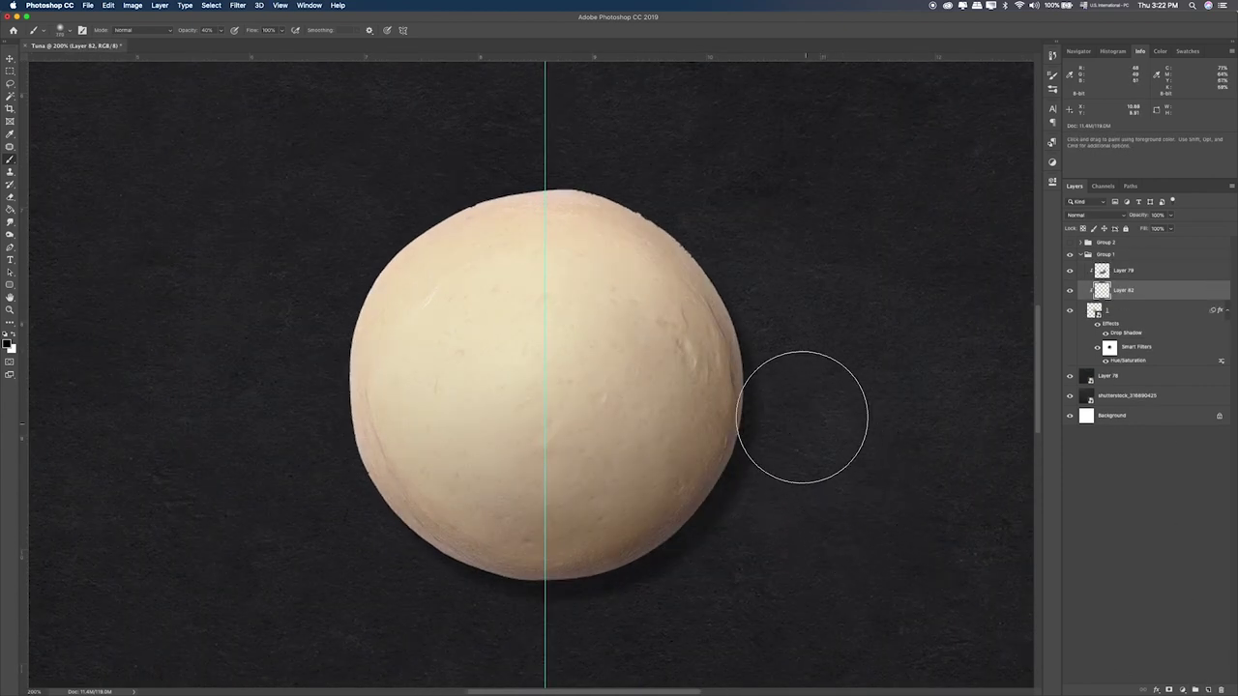
# Step: Paint dark shading along the first dough's right and lower edges and lower the new layer's opacity
pyautogui.moveTo(735, 305)
pyautogui.mouseDown()
pyautogui.moveTo(753, 411)
pyautogui.moveTo(720, 515)
pyautogui.mouseUp()
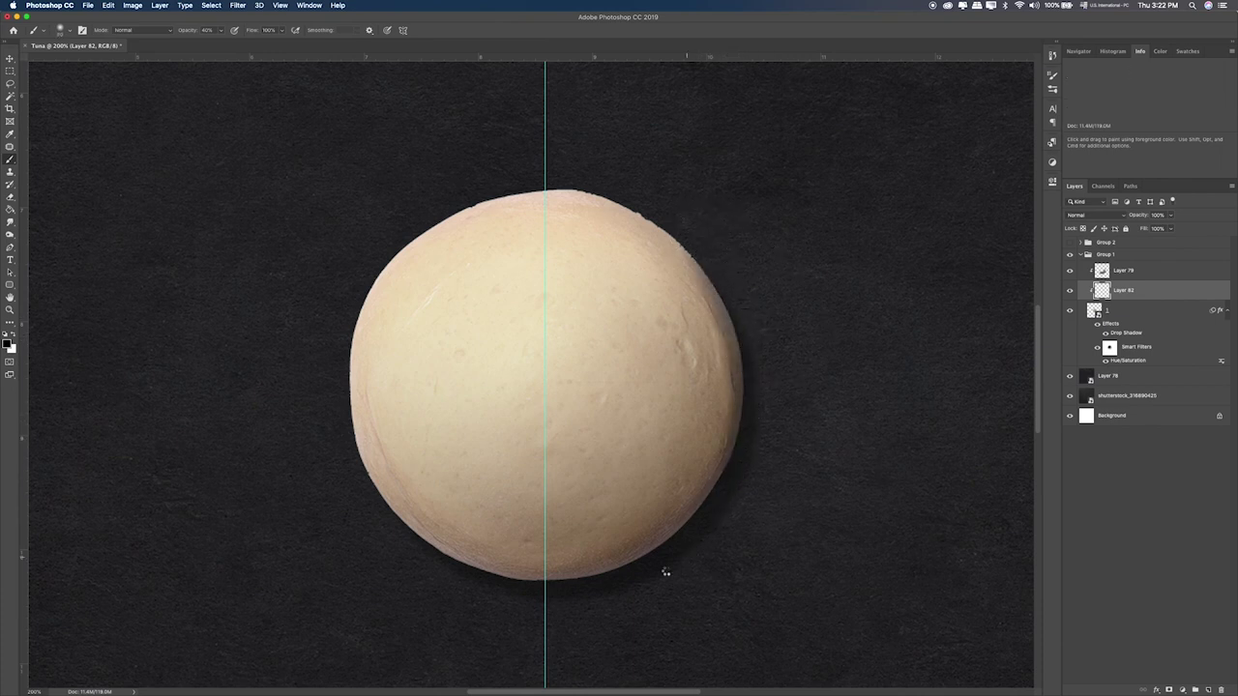
pyautogui.press(']')
pyautogui.moveTo(634, 590)
pyautogui.mouseDown()
pyautogui.moveTo(486, 590)
pyautogui.moveTo(399, 547)
pyautogui.moveTo(350, 498)
pyautogui.mouseUp()
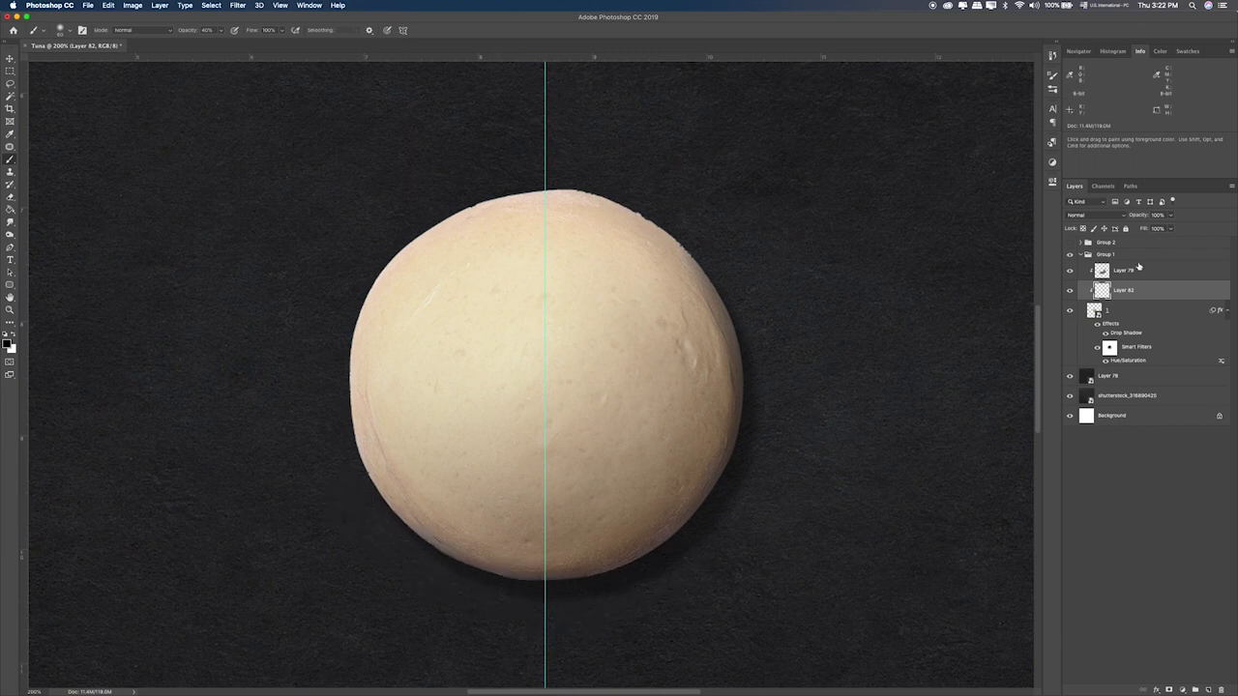
pyautogui.click(1172, 216)
pyautogui.moveTo(1152, 231); pyautogui.dragTo(1155, 229)
pyautogui.click(1142, 269)
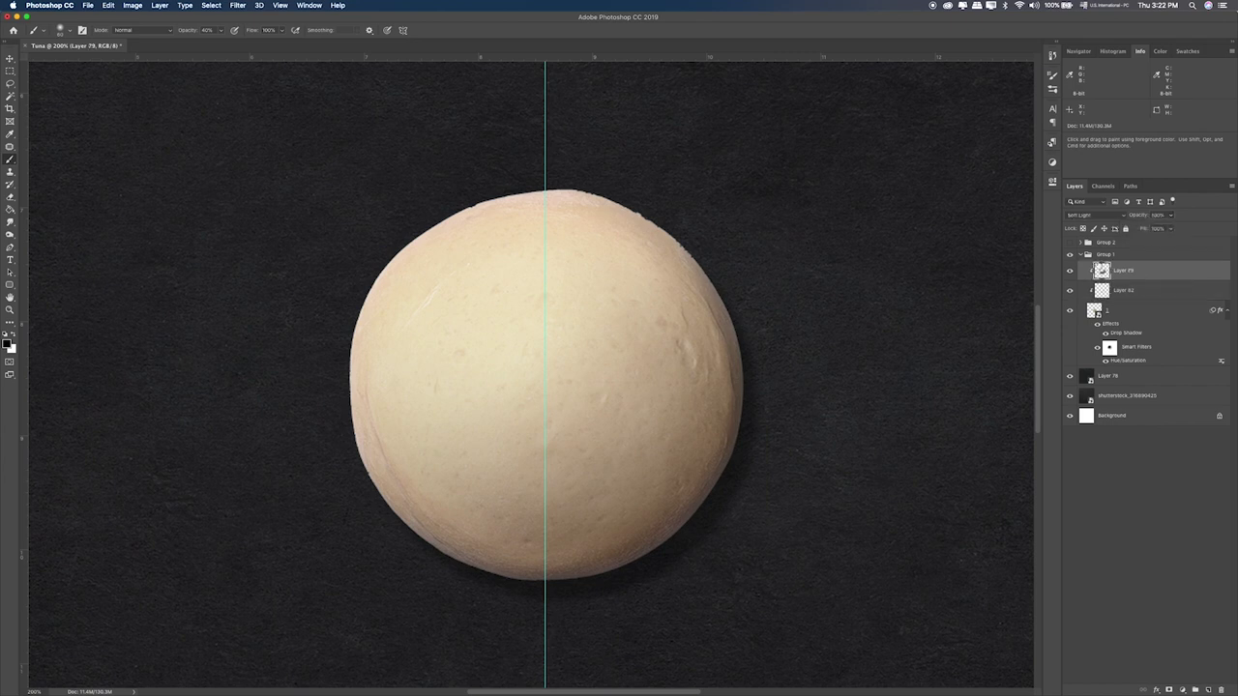
# Step: Collapse Group 1 and toggle Group 2's visibility at full view to compare the two dough stages
pyautogui.click(1081, 255)
pyautogui.press('super+equal')
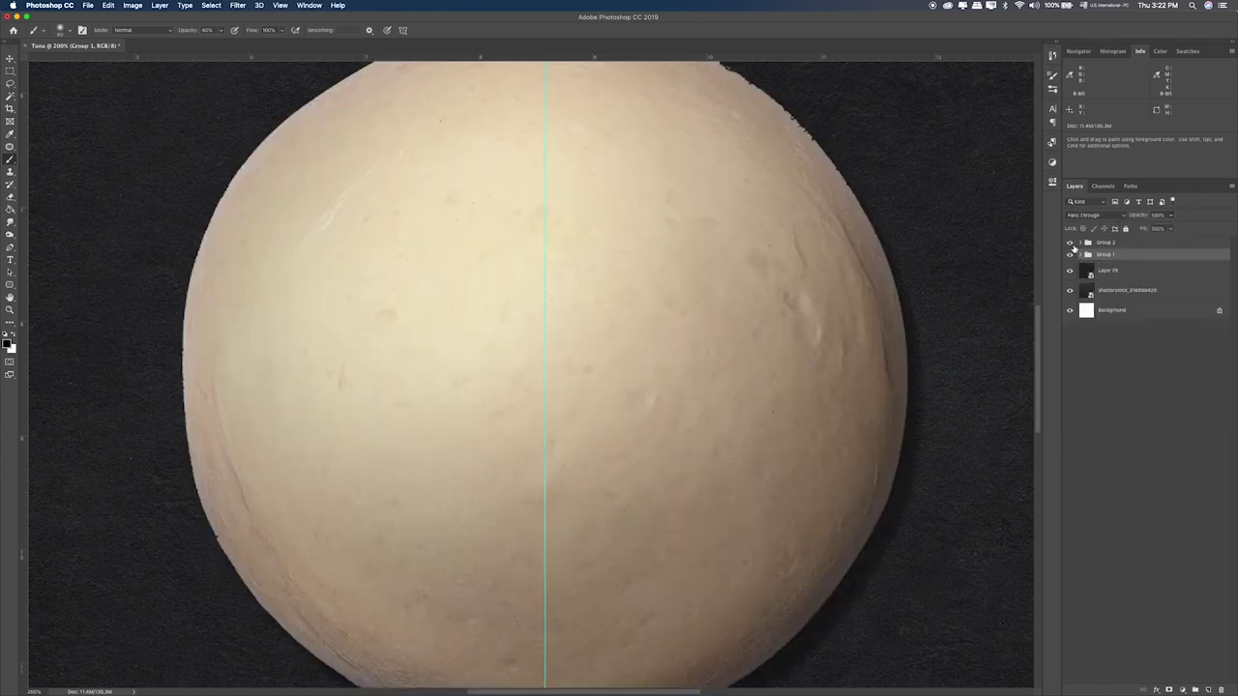
pyautogui.press('super+minus')
pyautogui.press('super+0')
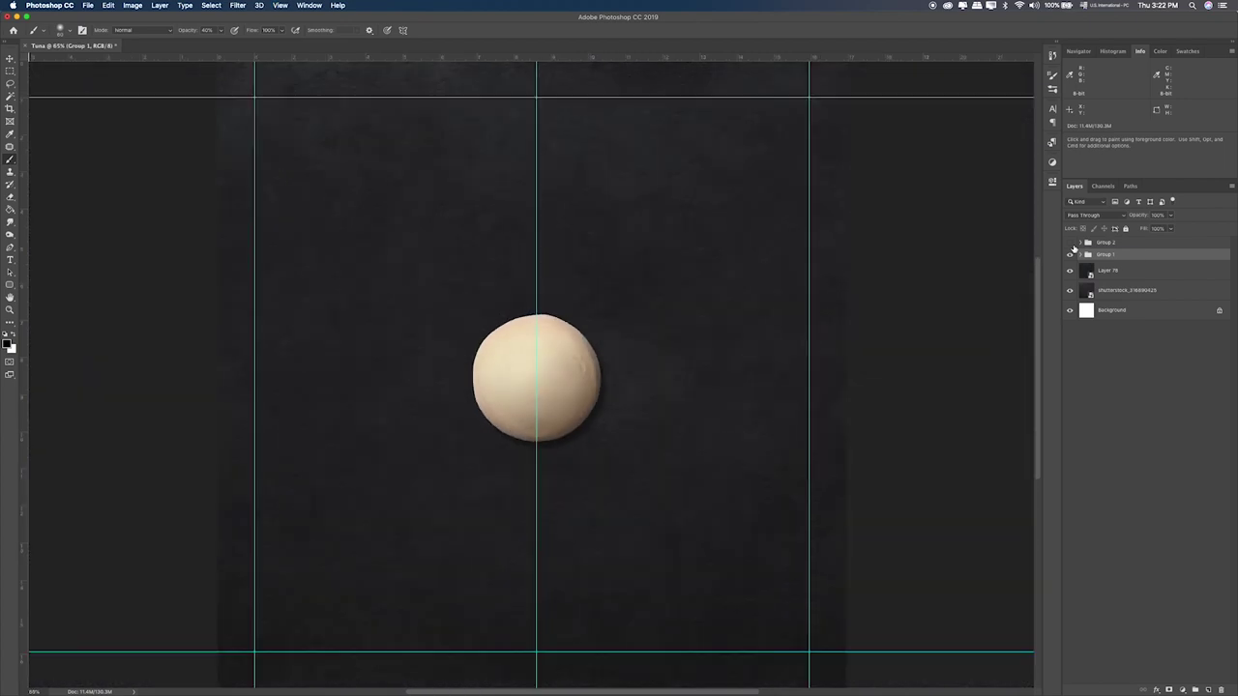
pyautogui.click(1071, 244)
pyautogui.click(1072, 244)
pyautogui.click(1068, 244)
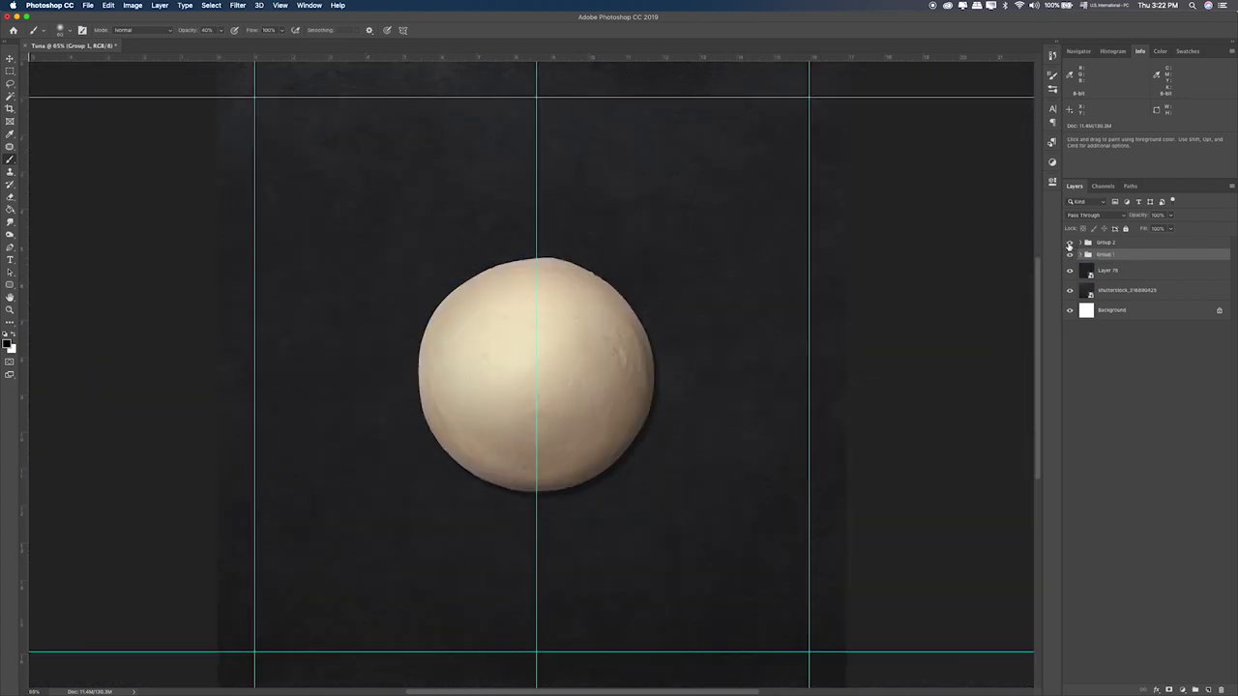
pyautogui.click(1069, 244)
# Step: Place the rolling pin image above Group 1, rotate it 90° to stand vertically, and scale it to about 35%
pyautogui.press('super+Tab')
pyautogui.moveTo(595, 168); pyautogui.dragTo(294, 252)
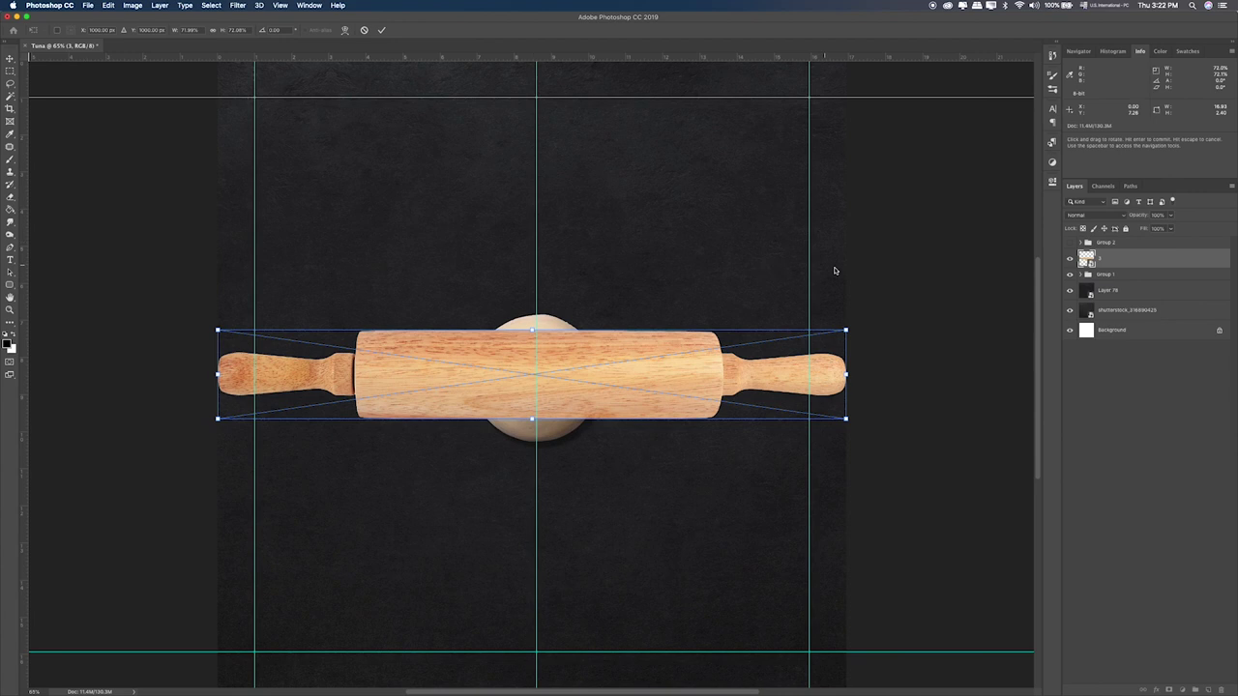
pyautogui.moveTo(848, 330); pyautogui.dragTo(582, 556)
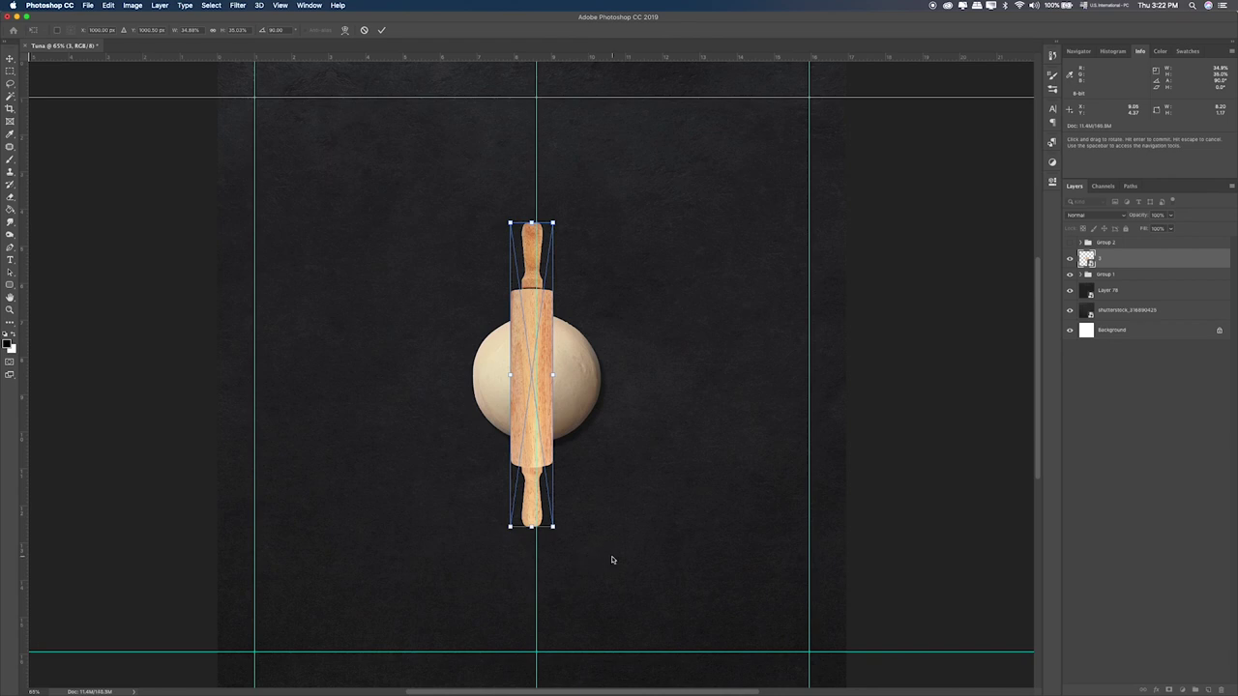
pyautogui.press('Return')
# Step: Move the rolling pin to the right of the small dough and scale it down to about 32%
pyautogui.moveTo(624, 474); pyautogui.dragTo(758, 475)
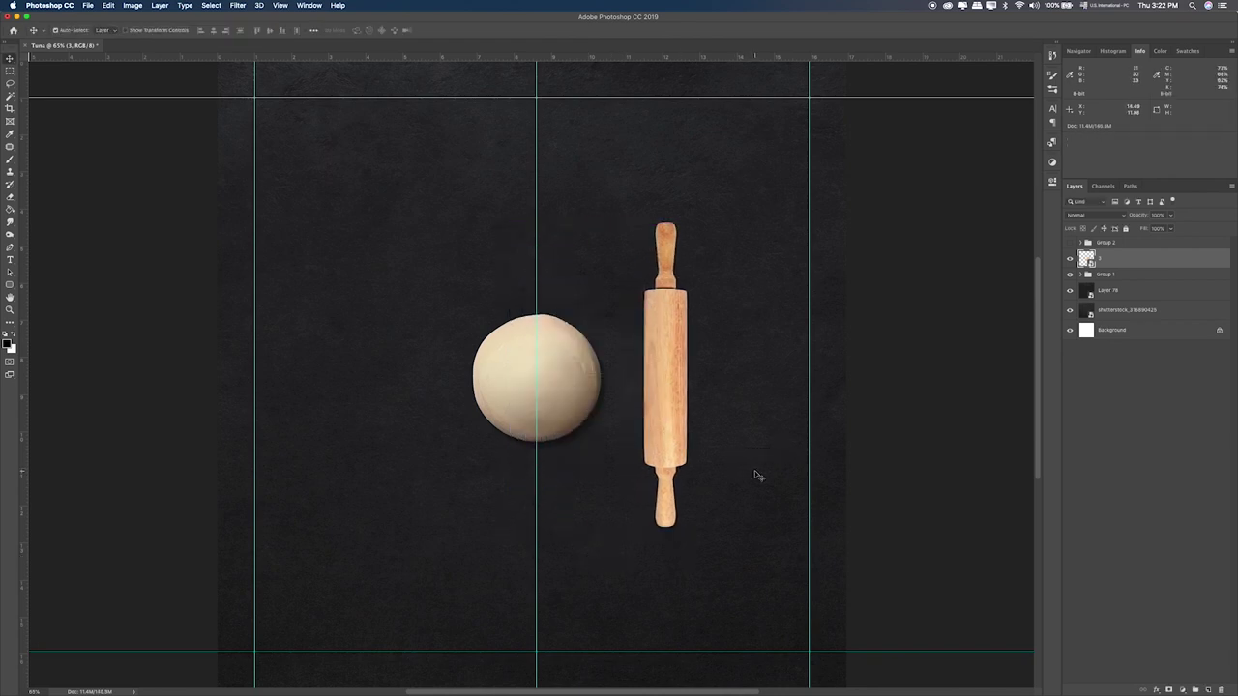
pyautogui.press('super+t')
pyautogui.moveTo(692, 225)
pyautogui.mouseDown()
pyautogui.moveTo(683, 276)
pyautogui.moveTo(689, 232)
pyautogui.mouseUp()
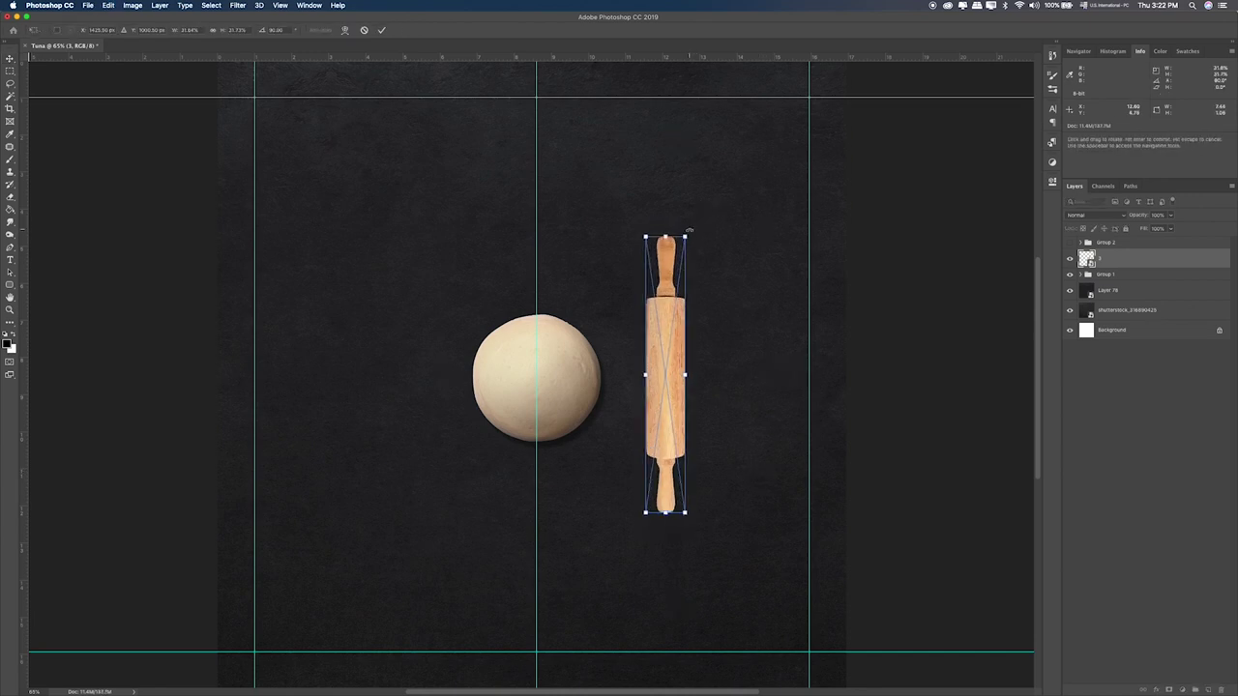
pyautogui.press('Return')
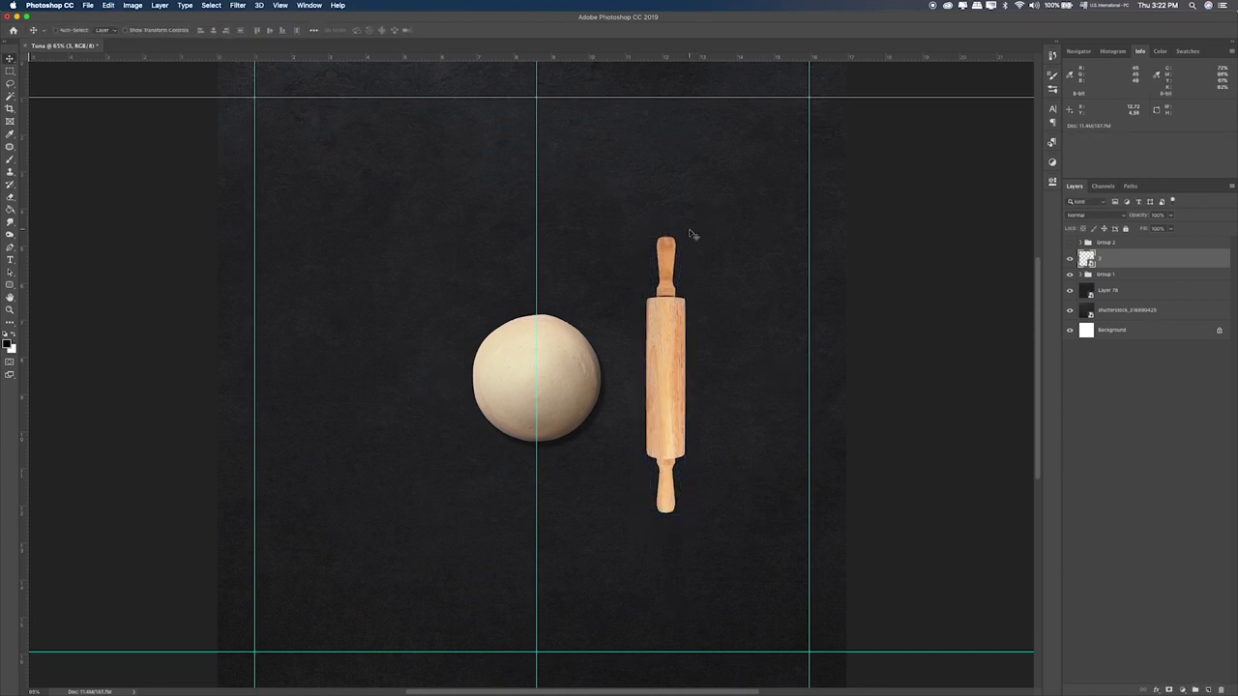
# Step: Show Group 2, shift the rolling pin right to clear the larger dough, and scale the pin up to about 41%
pyautogui.click(1068, 254)
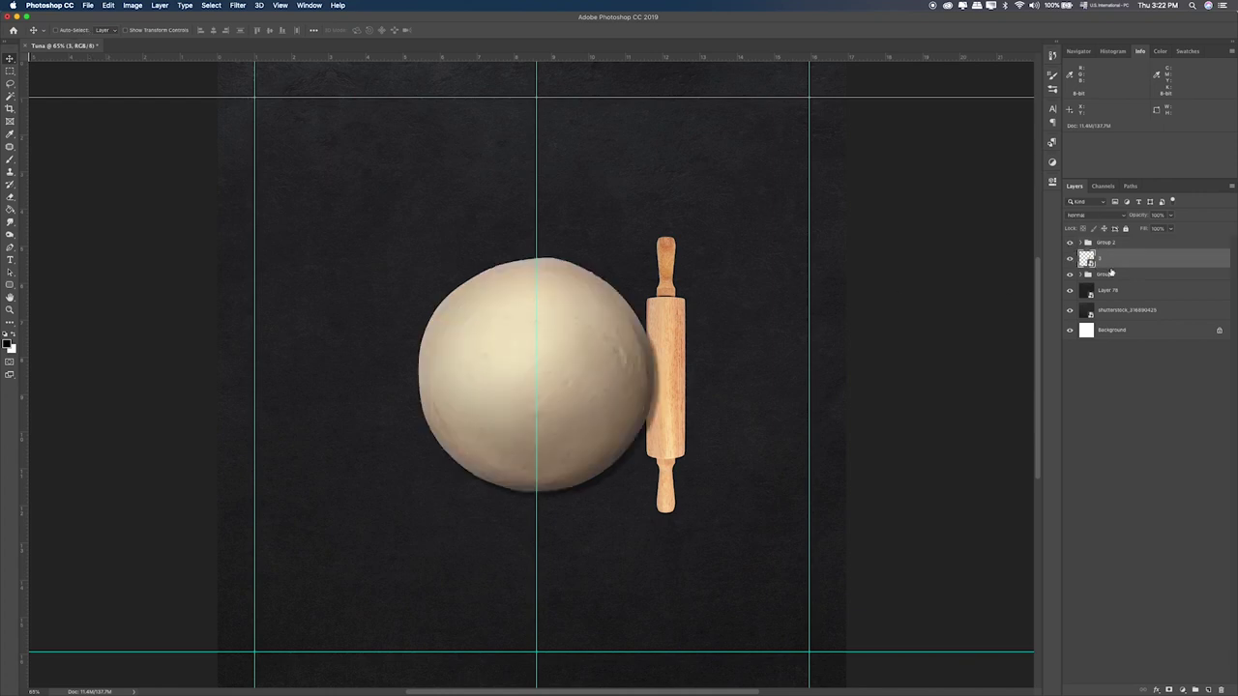
pyautogui.moveTo(686, 332); pyautogui.dragTo(721, 334)
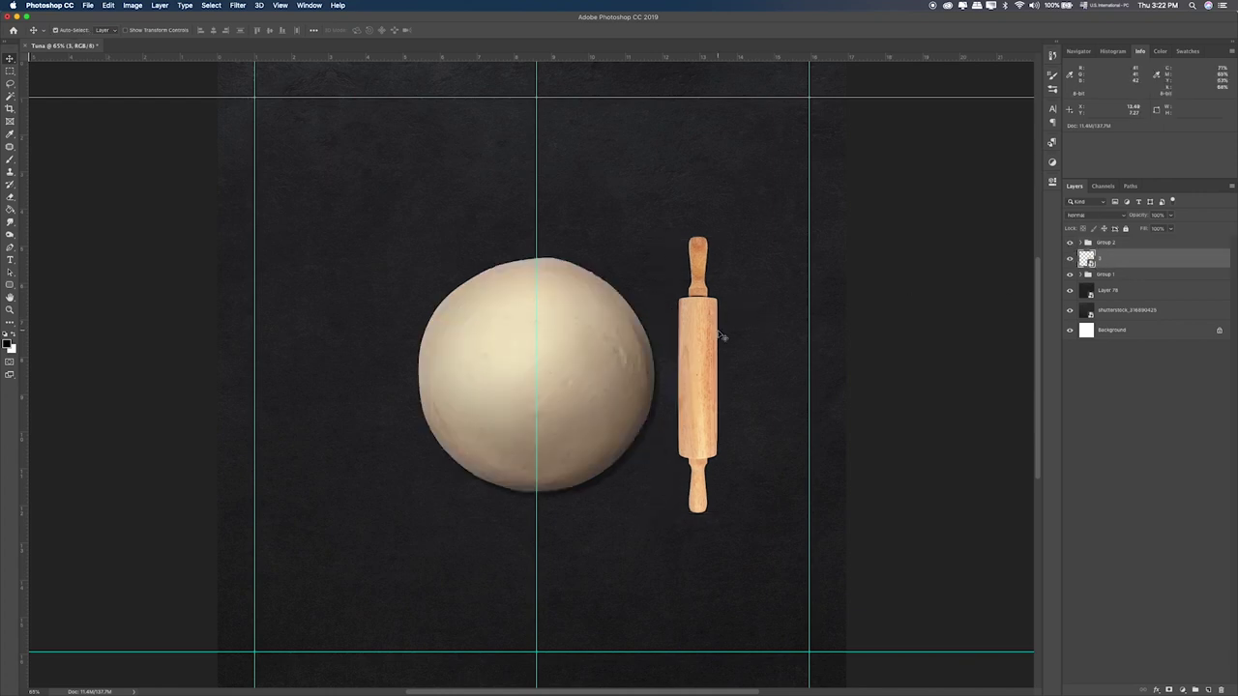
pyautogui.hotkey('ctrl', 't')
pyautogui.moveTo(718, 237); pyautogui.dragTo(699, 192)
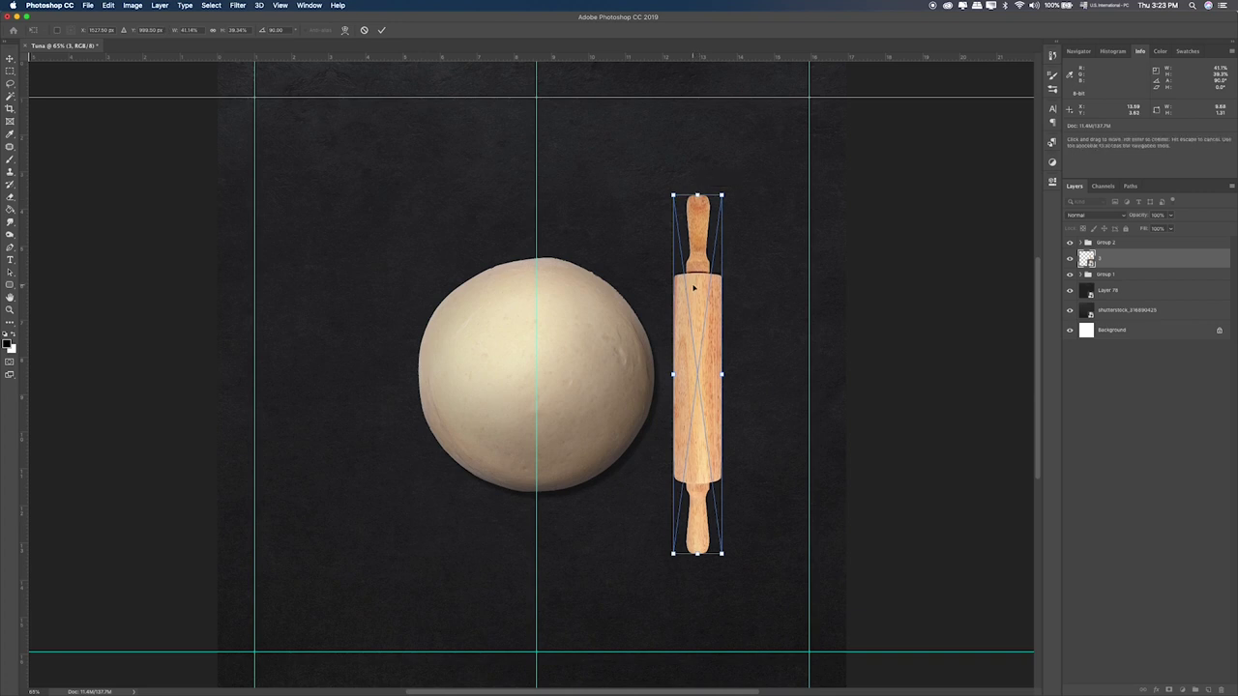
pyautogui.press('Return')
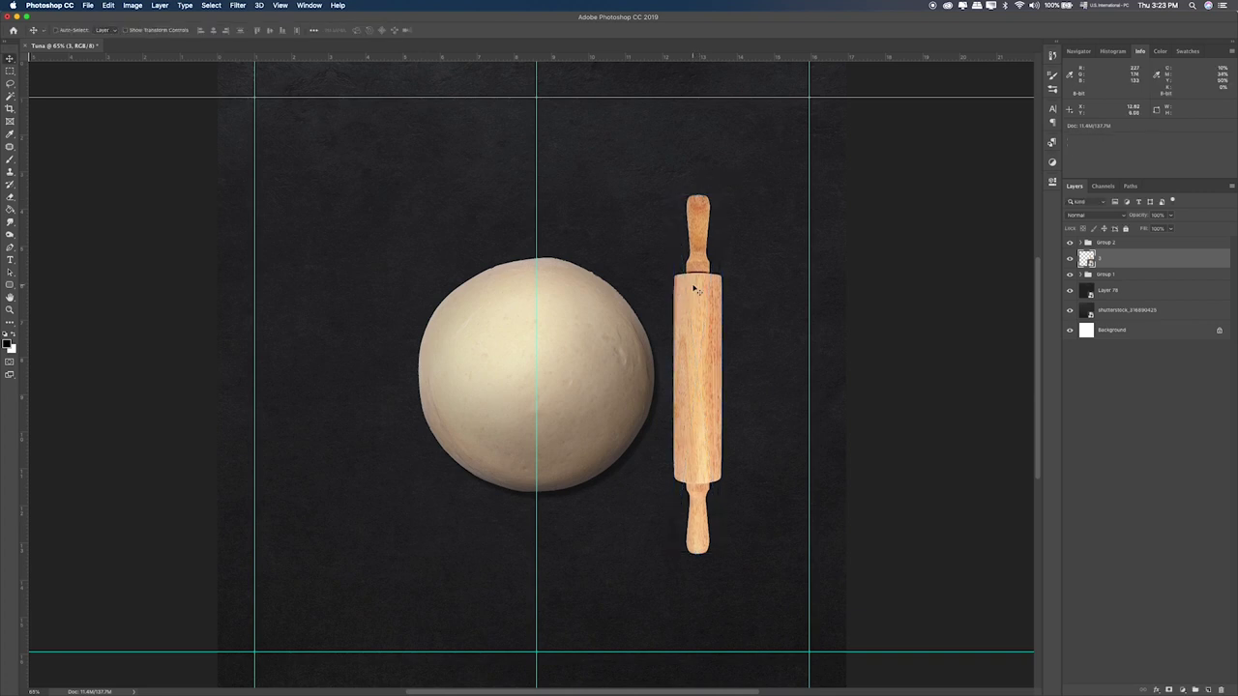
# Step: Scale Group 2 down to about 89% and center its dough on the middle guide beside the rolling pin
pyautogui.click(1069, 254)
pyautogui.click(1070, 254)
pyautogui.click(1102, 245)
pyautogui.press('super+t')
pyautogui.moveTo(787, 213); pyautogui.dragTo(764, 238)
pyautogui.moveTo(704, 274); pyautogui.dragTo(694, 275)
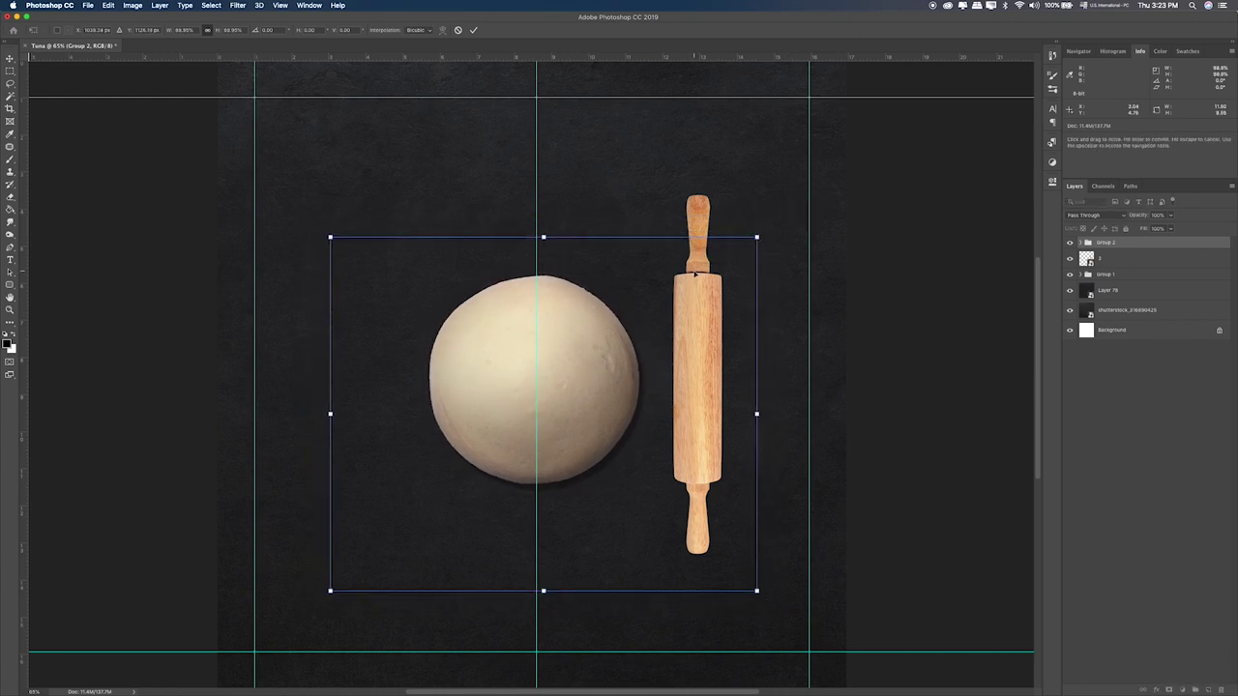
pyautogui.press('Return')
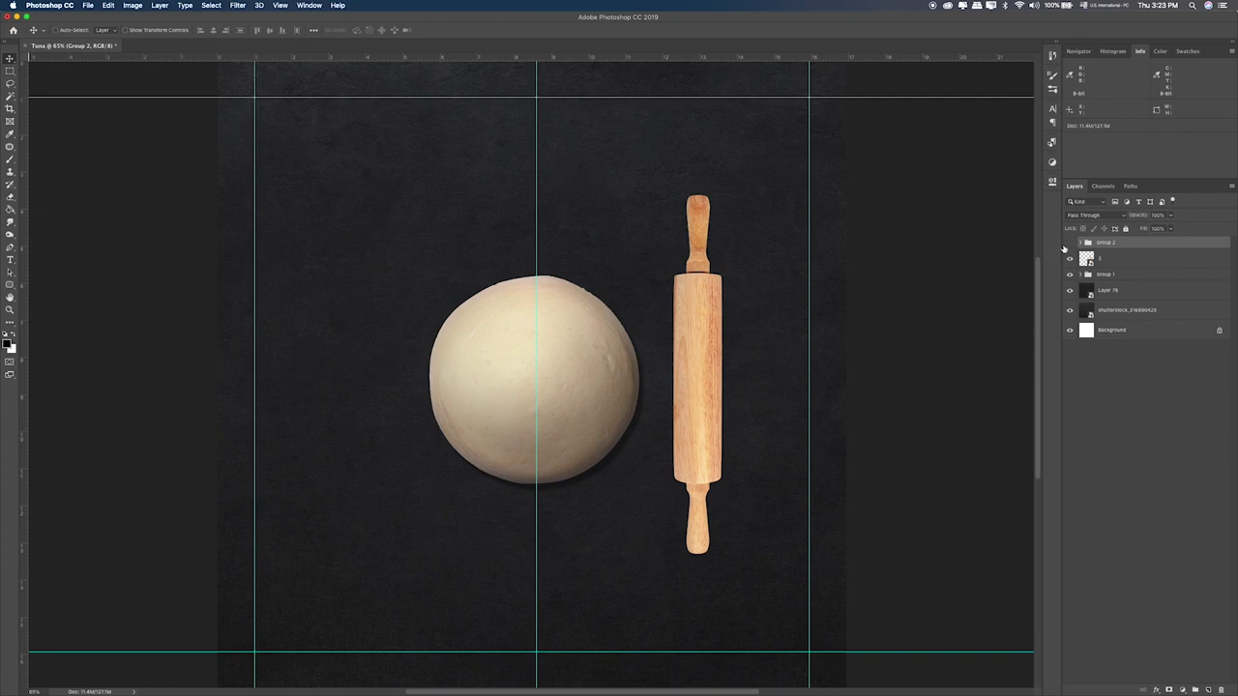
# Step: Show Group 2, put the rolling pin layer into its own group, and clear the layer selection
pyautogui.click(1068, 244)
pyautogui.click(1070, 243)
pyautogui.click(1132, 262)
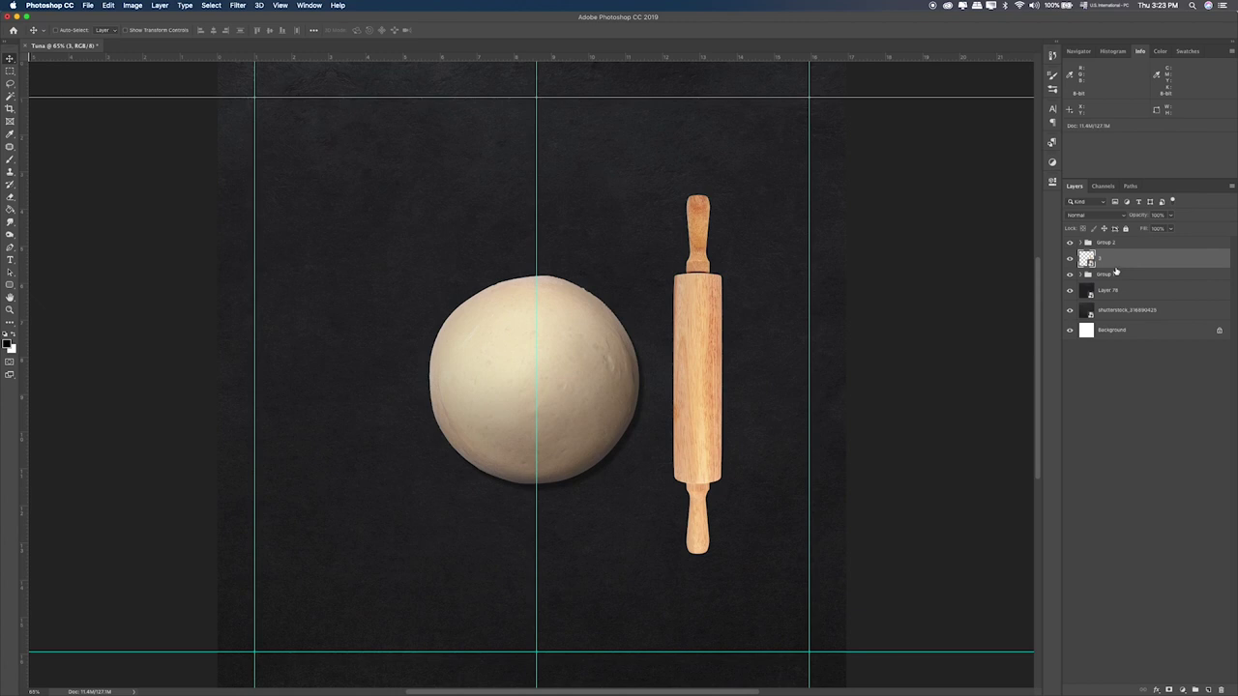
pyautogui.press('super+g')
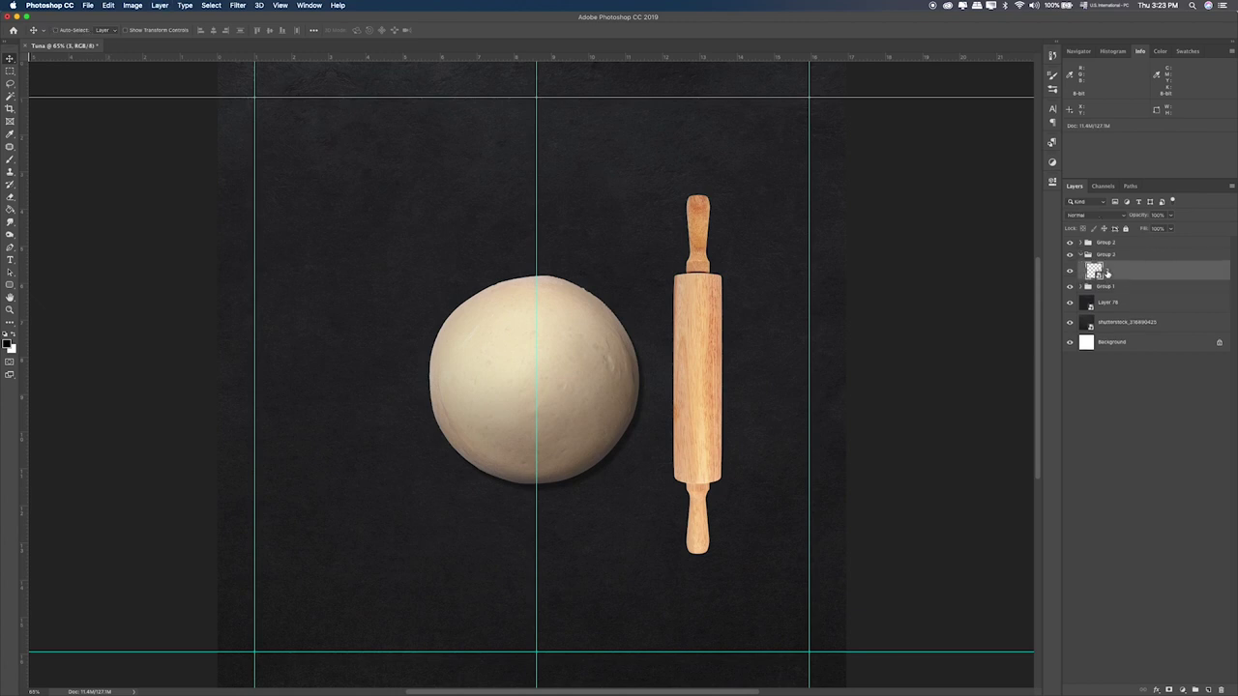
pyautogui.press('alt+super+a')
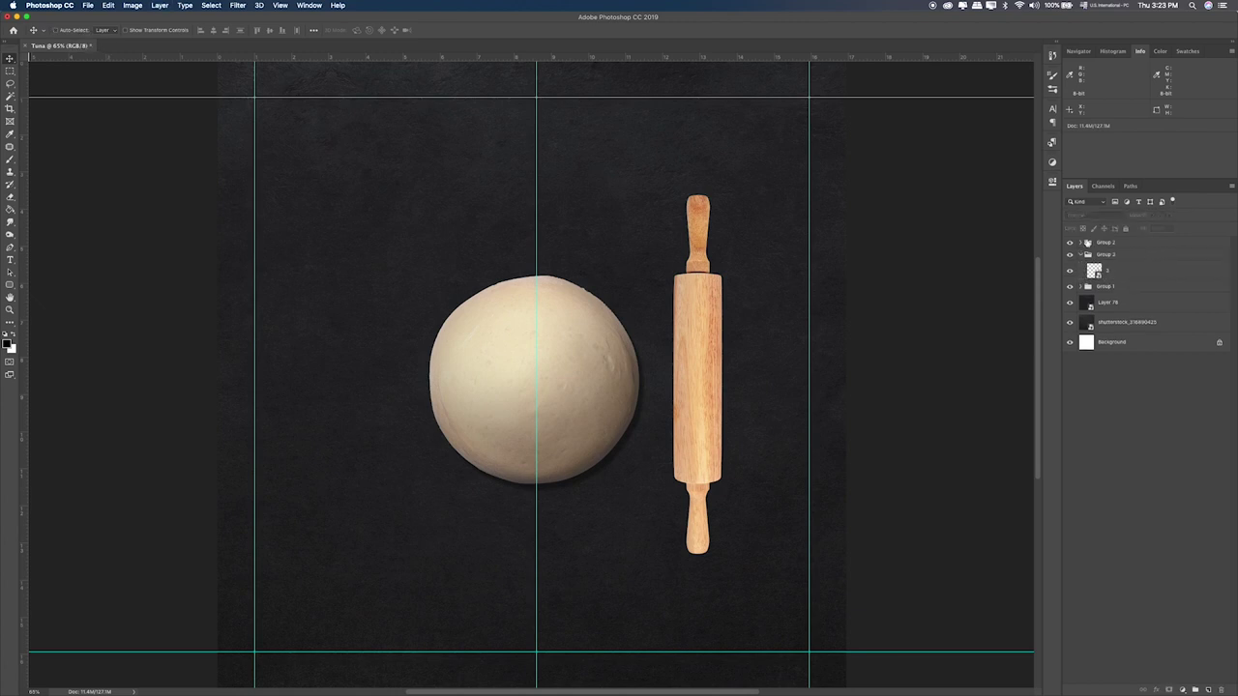
# Step: Copy the Drop Shadow effect and the Hue/Saturation smart filter from the dough layer in Group 2 onto the rolling pin layer
pyautogui.click(1080, 243)
pyautogui.moveTo(1115, 316); pyautogui.dragTo(1112, 378)
pyautogui.press('super+z')
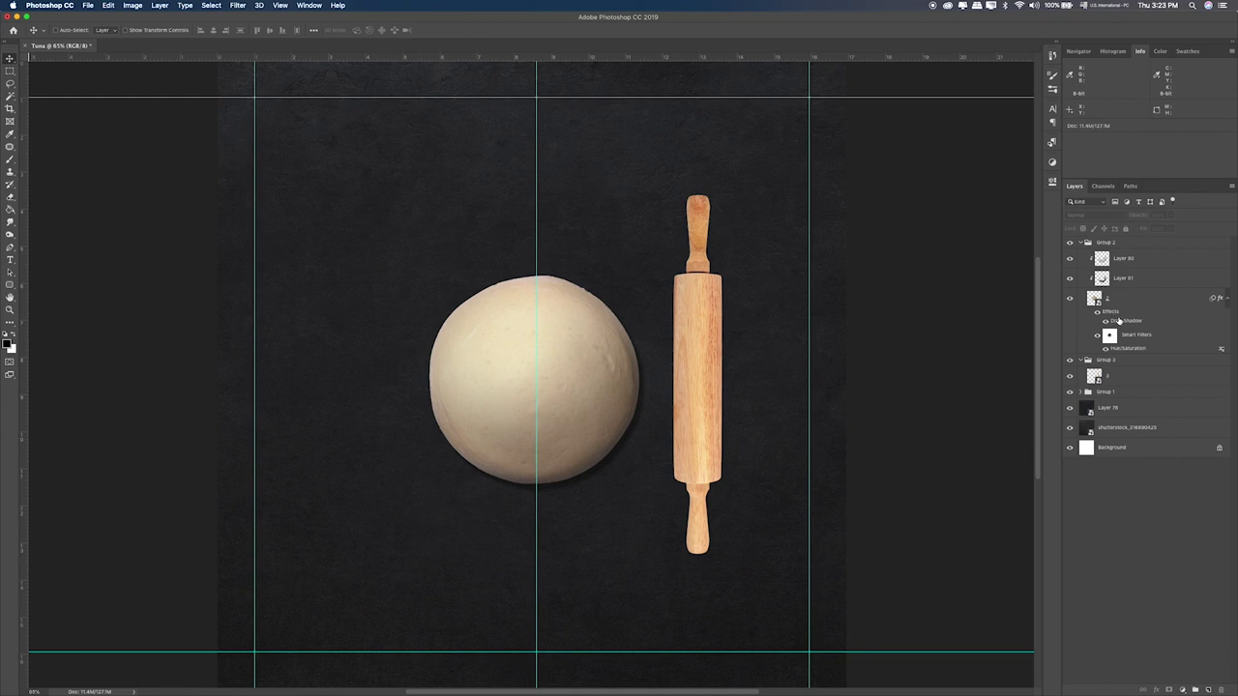
pyautogui.moveTo(1119, 320); pyautogui.dragTo(1123, 376)
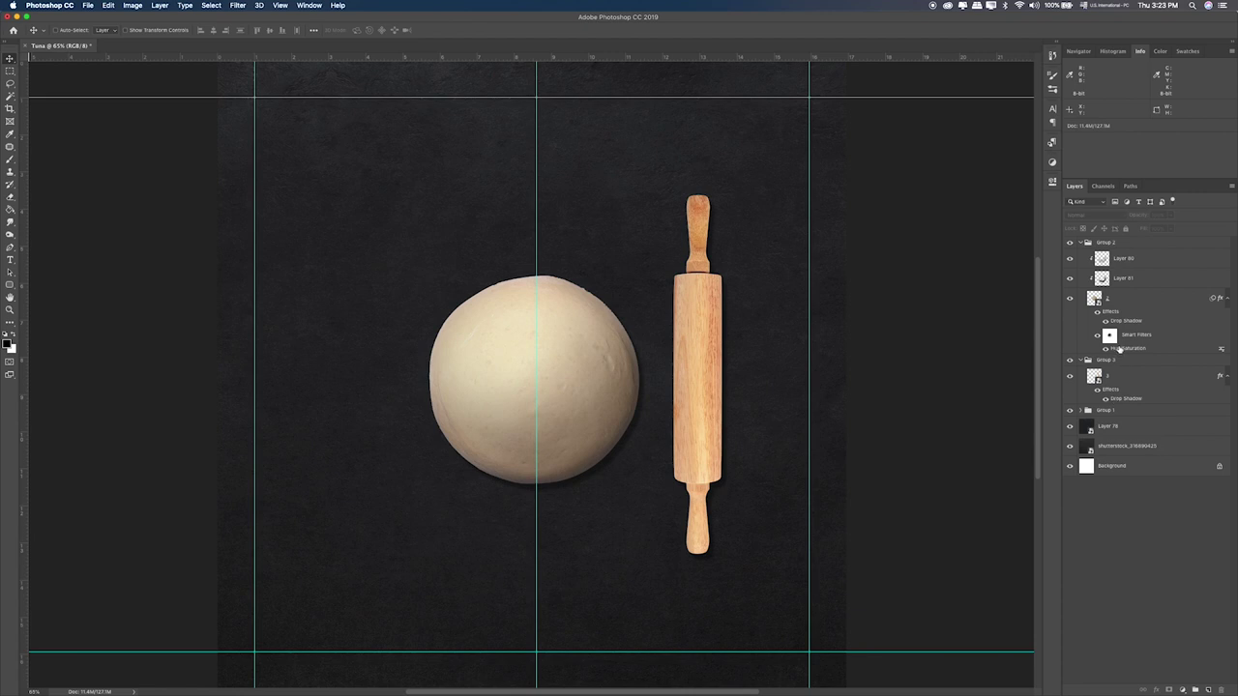
pyautogui.moveTo(1123, 349); pyautogui.dragTo(1115, 395)
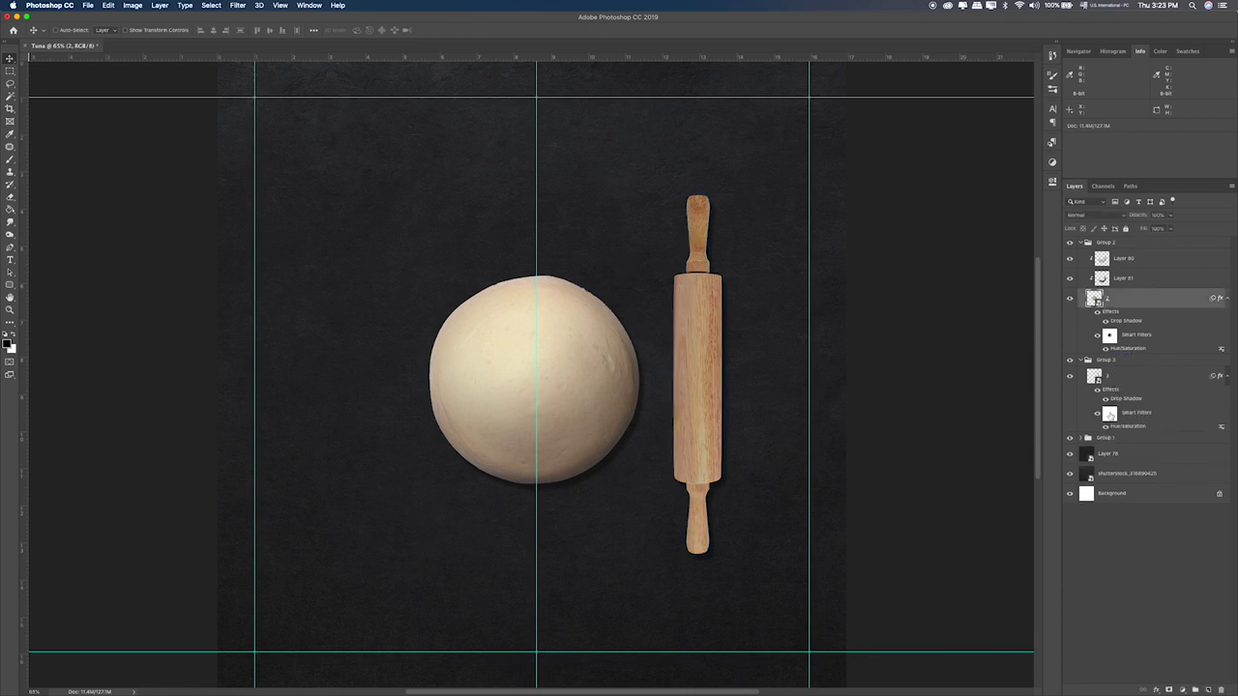
# Step: Paint black at 40% brush opacity on the rolling pin's smart filter mask, along its upper handle and down its body
pyautogui.click(1111, 414)
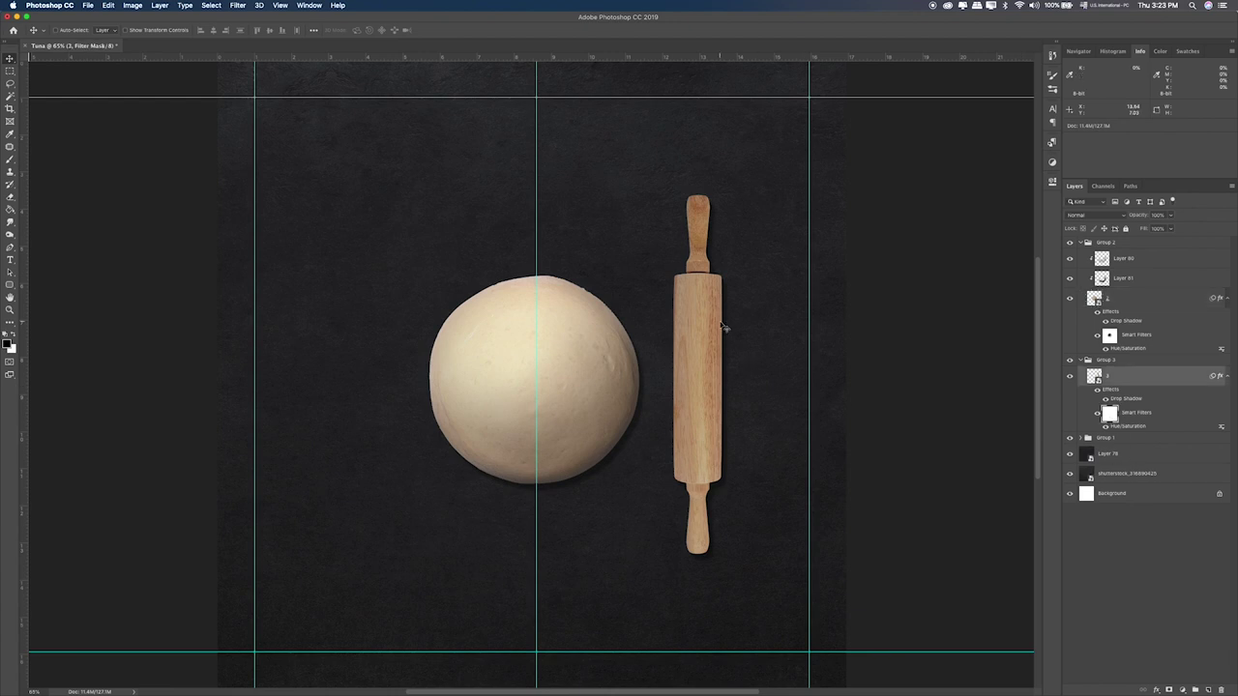
pyautogui.press('b')
pyautogui.moveTo(698, 251)
pyautogui.mouseDown()
pyautogui.moveTo(683, 208)
pyautogui.moveTo(700, 203)
pyautogui.mouseUp()
pyautogui.moveTo(699, 332); pyautogui.dragTo(707, 477)
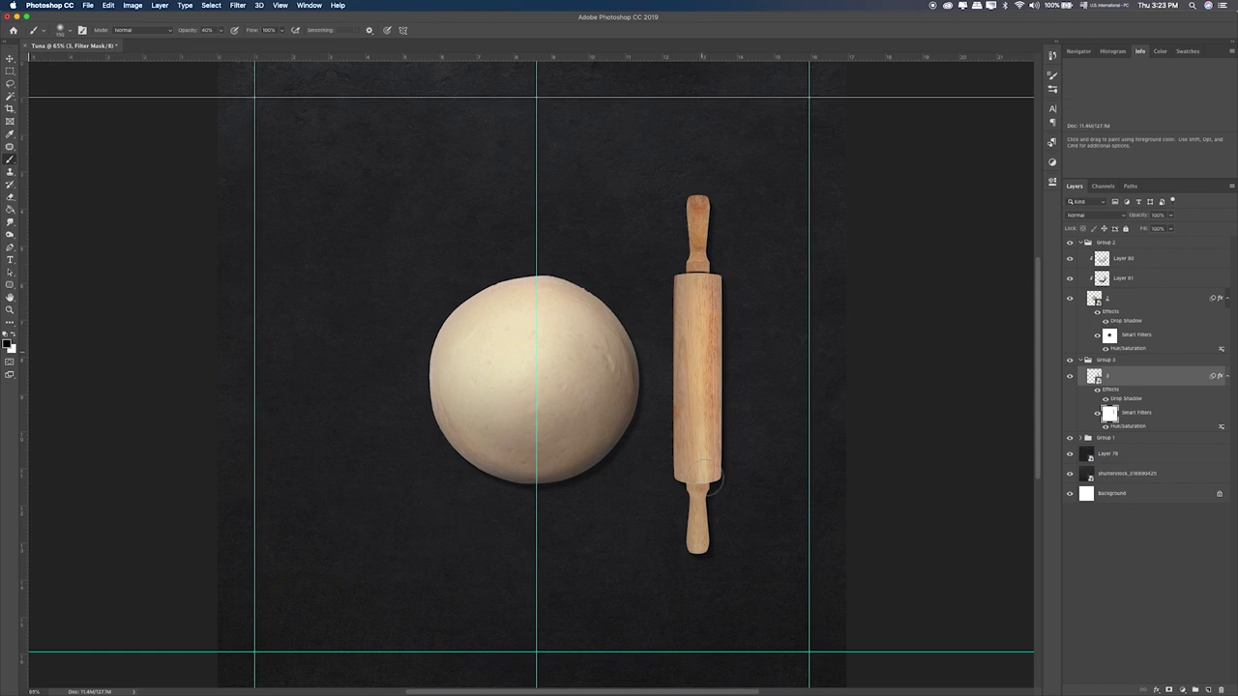
pyautogui.moveTo(697, 365); pyautogui.dragTo(704, 520)
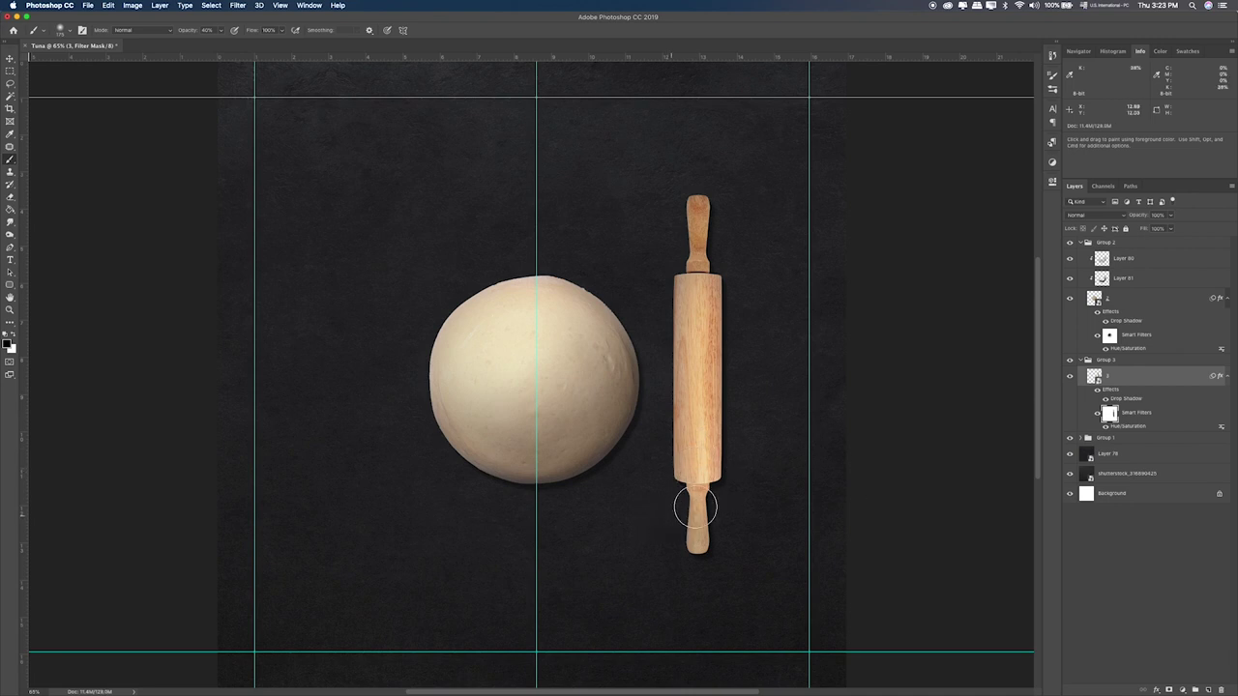
# Step: Compare the rolling pin hidden and shown, and adjust the distance and size of its drop shadow
pyautogui.click(1070, 377)
pyautogui.click(1069, 376)
pyautogui.doubleClick(1127, 400)
pyautogui.moveTo(819, 133); pyautogui.dragTo(957, 92)
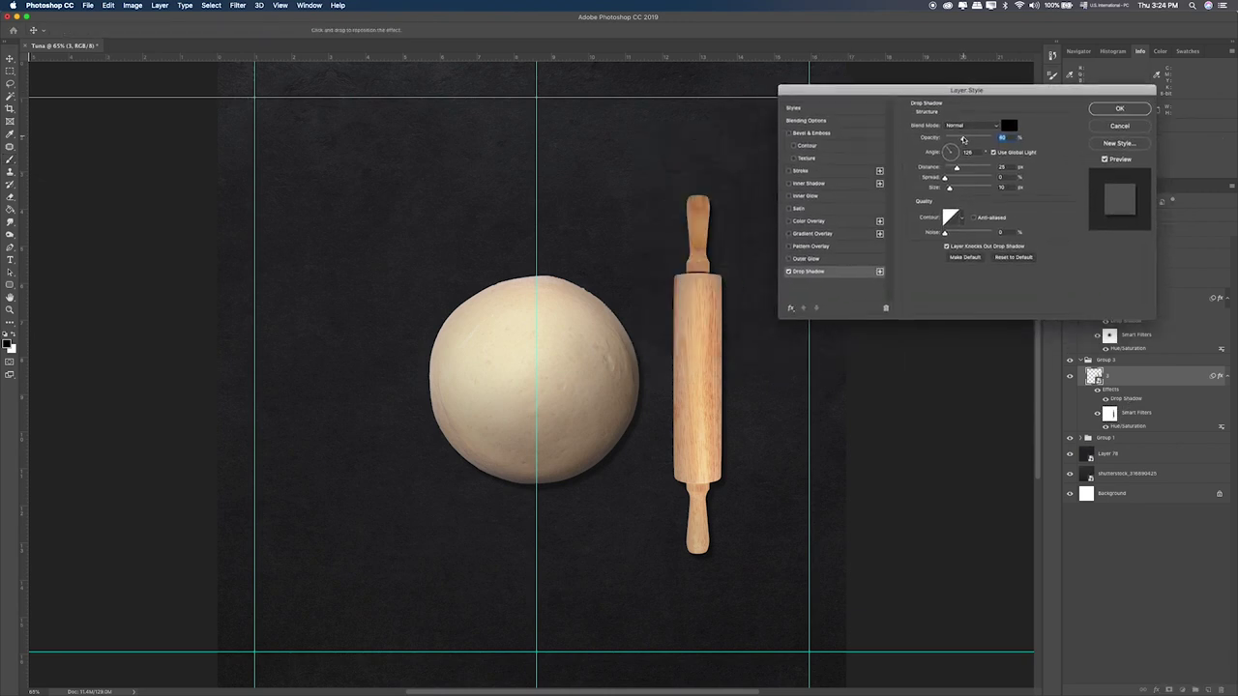
pyautogui.moveTo(957, 169); pyautogui.dragTo(952, 189)
pyautogui.click(1122, 109)
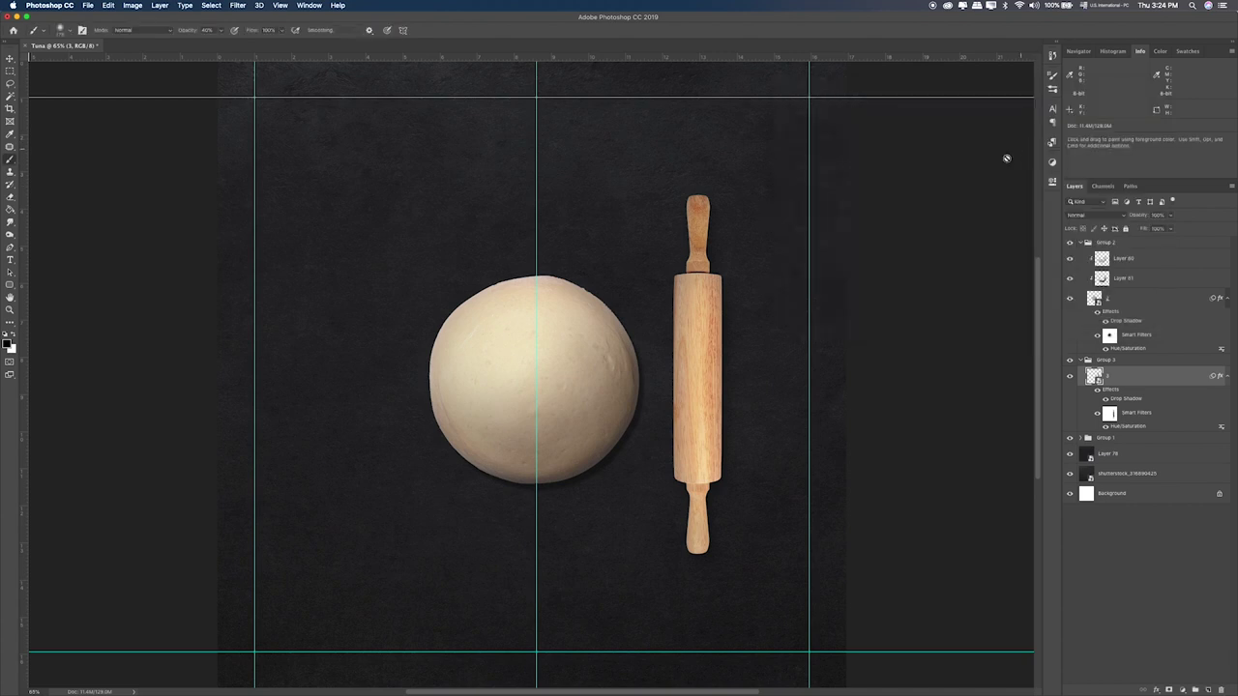
# Step: Lower the saturation in the rolling pin's Hue/Saturation smart filter
pyautogui.doubleClick(1134, 426)
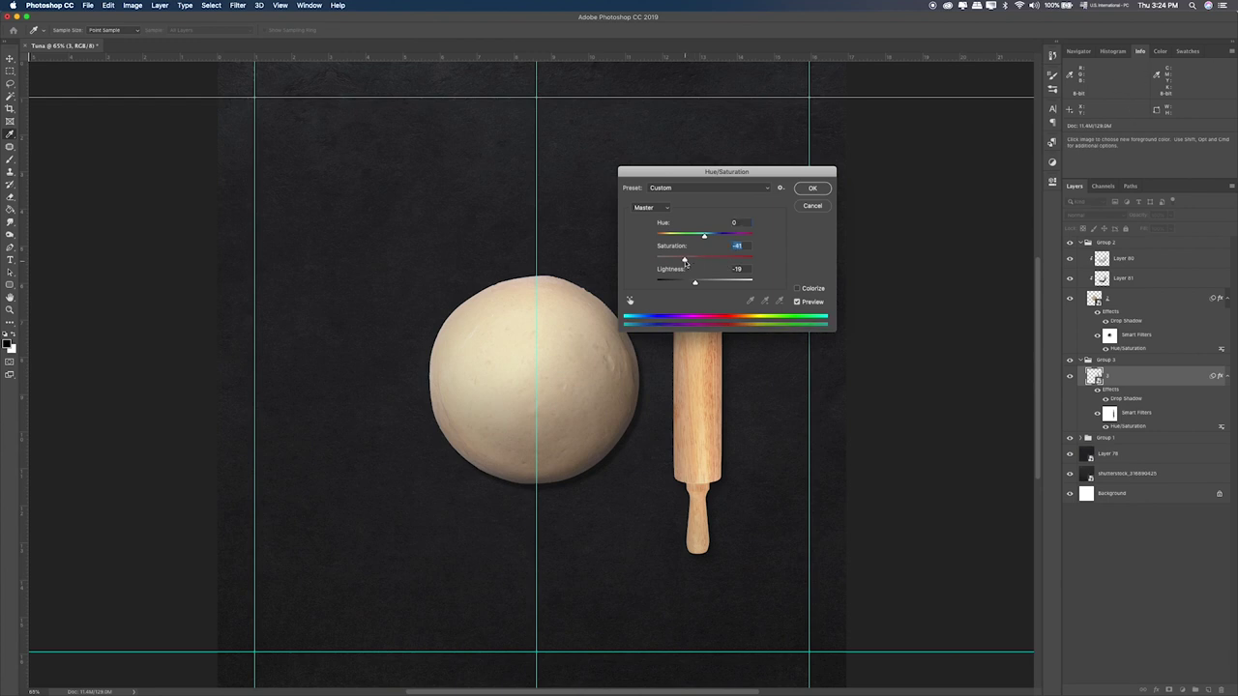
pyautogui.moveTo(721, 174); pyautogui.dragTo(469, 153)
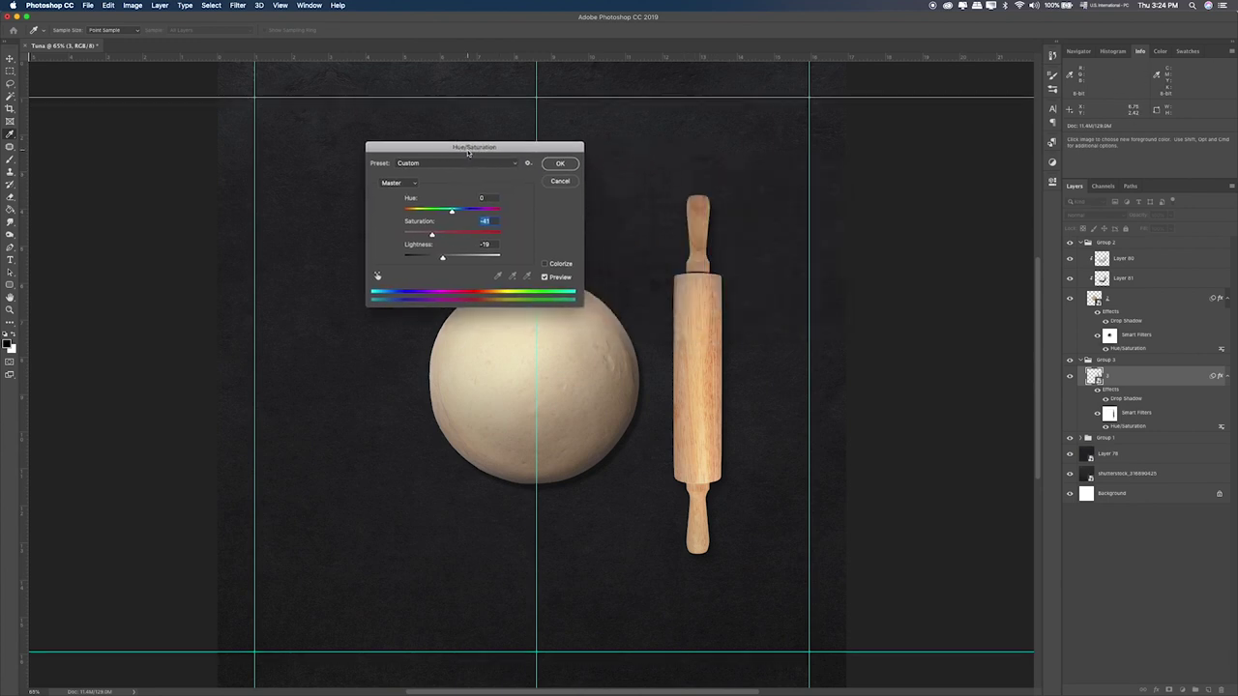
pyautogui.moveTo(429, 235); pyautogui.dragTo(425, 236)
pyautogui.moveTo(424, 236); pyautogui.dragTo(450, 223)
pyautogui.click(559, 163)
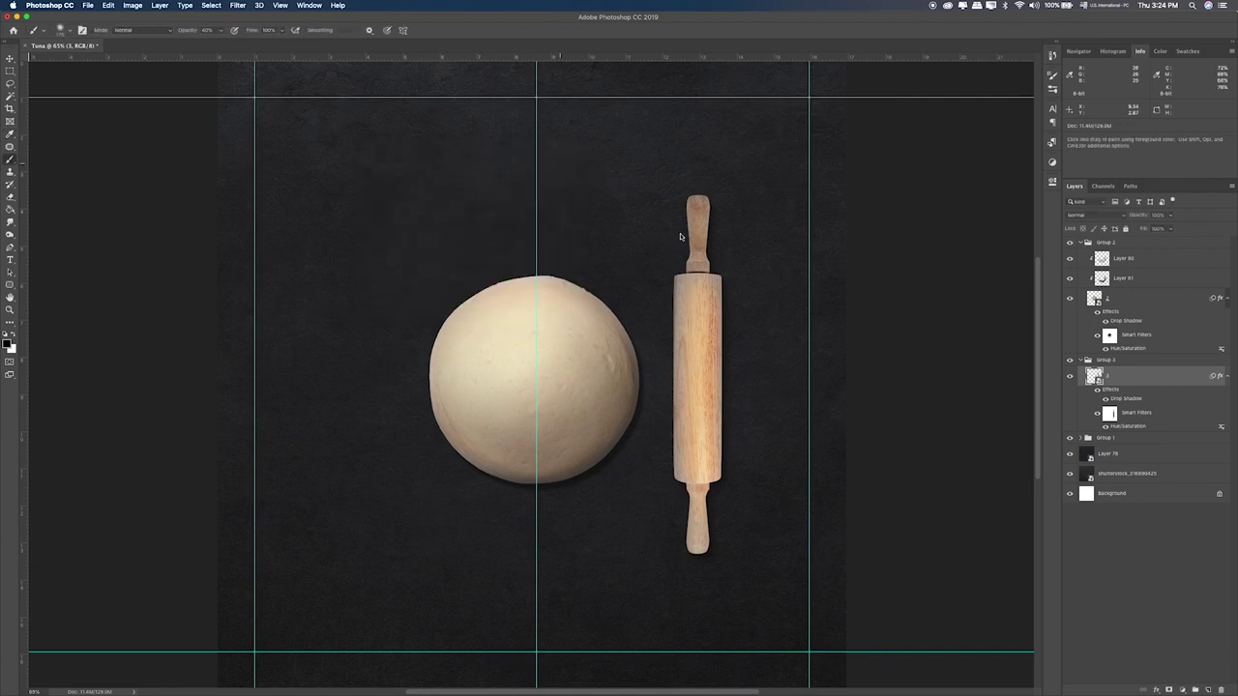
# Step: Paint over the rolling pin on its filter mask with a much larger brush at 20% opacity, and compare the smart filter off and on
pyautogui.click(1110, 413)
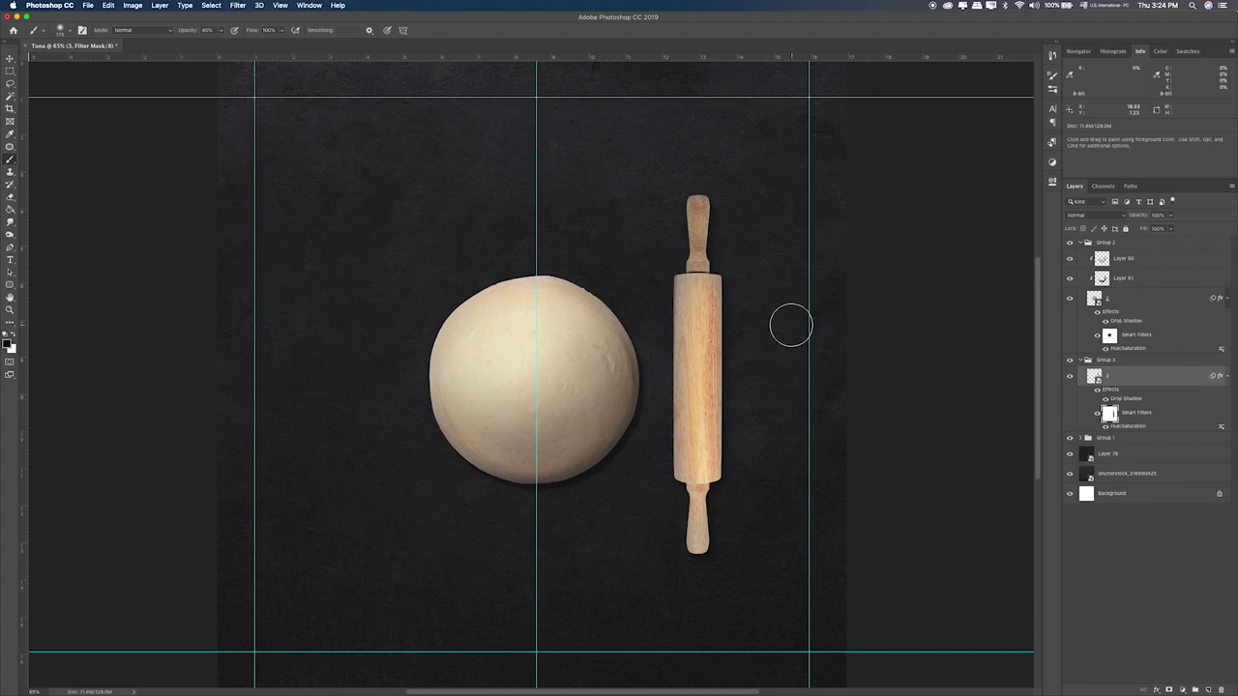
pyautogui.press(']')
pyautogui.press(']')
pyautogui.press(']')
pyautogui.press(']')
pyautogui.press(']')
pyautogui.press(']')
pyautogui.press(']')
pyautogui.press('2')
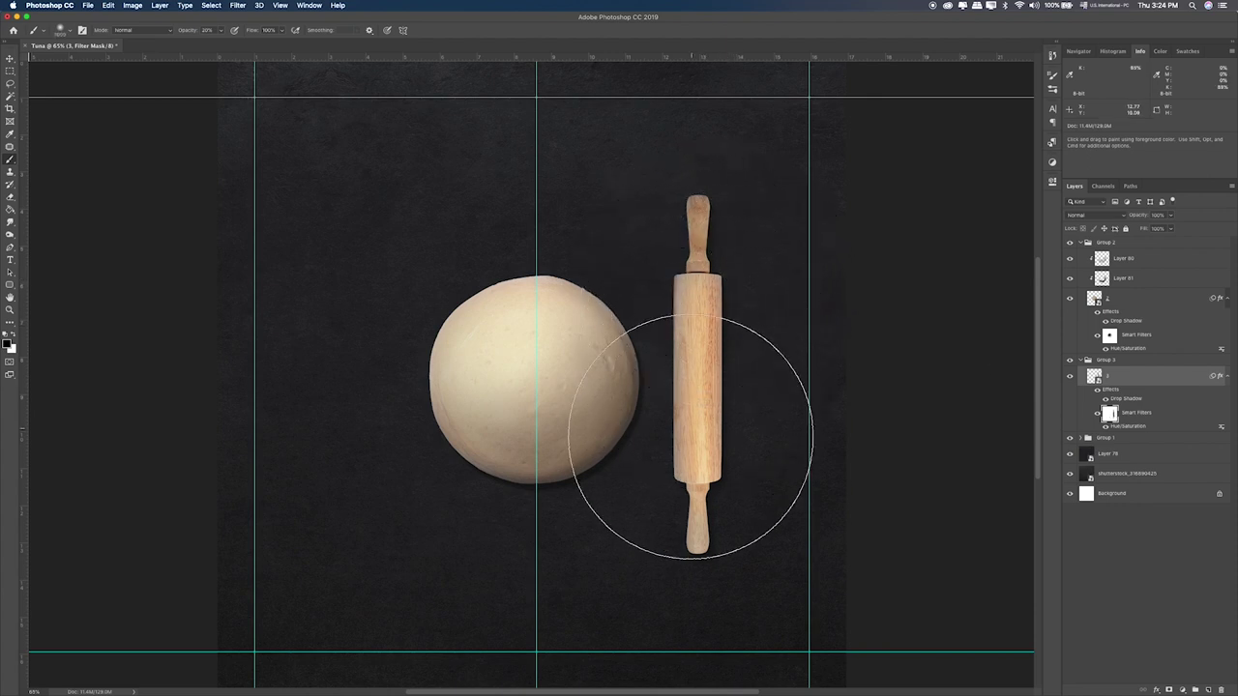
pyautogui.click(1098, 414)
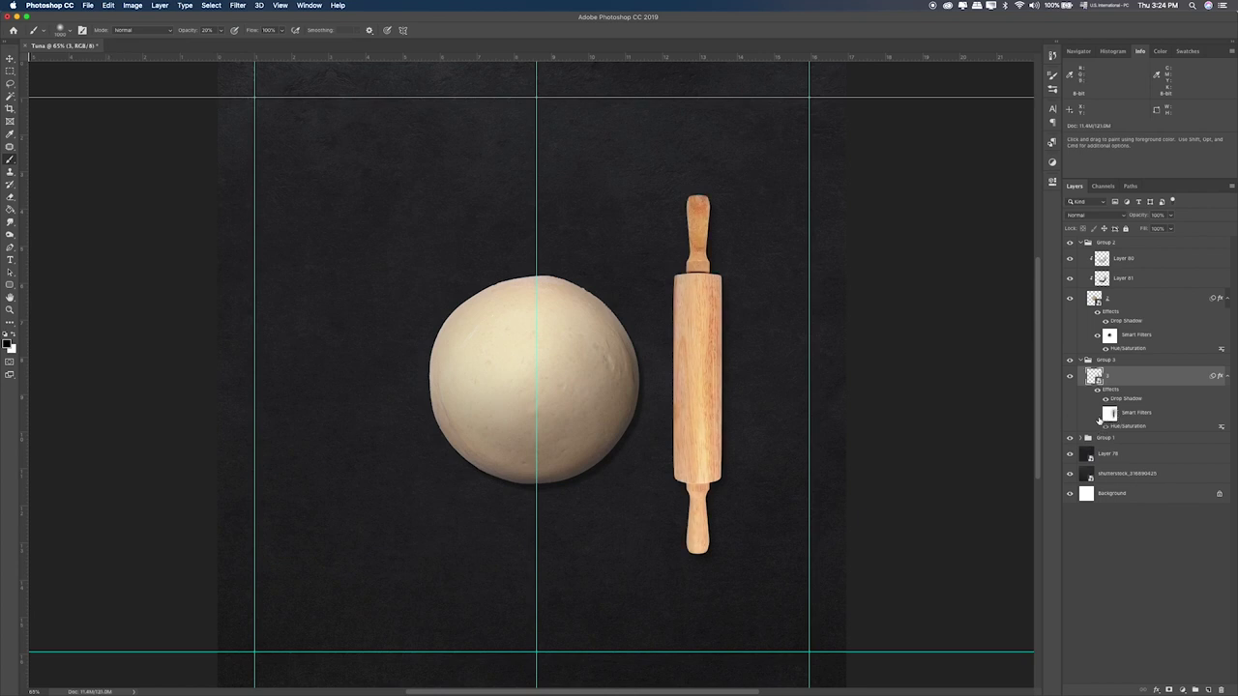
pyautogui.click(1097, 414)
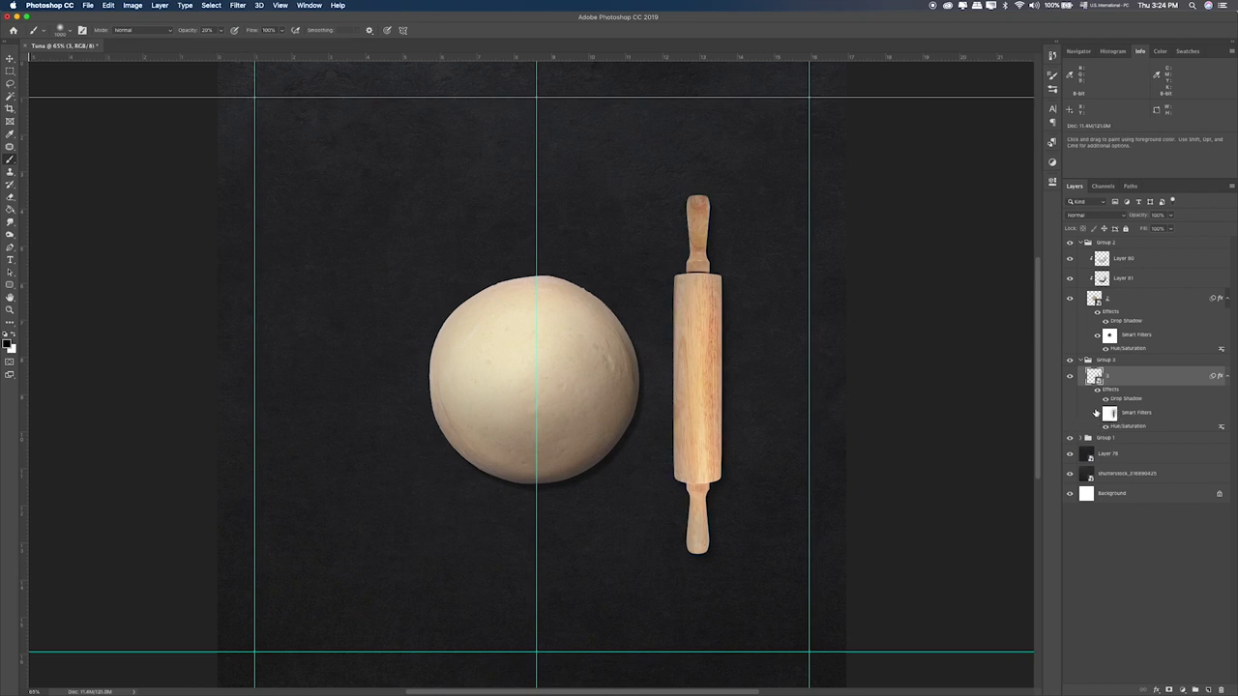
pyautogui.press('x')
pyautogui.click(1110, 414)
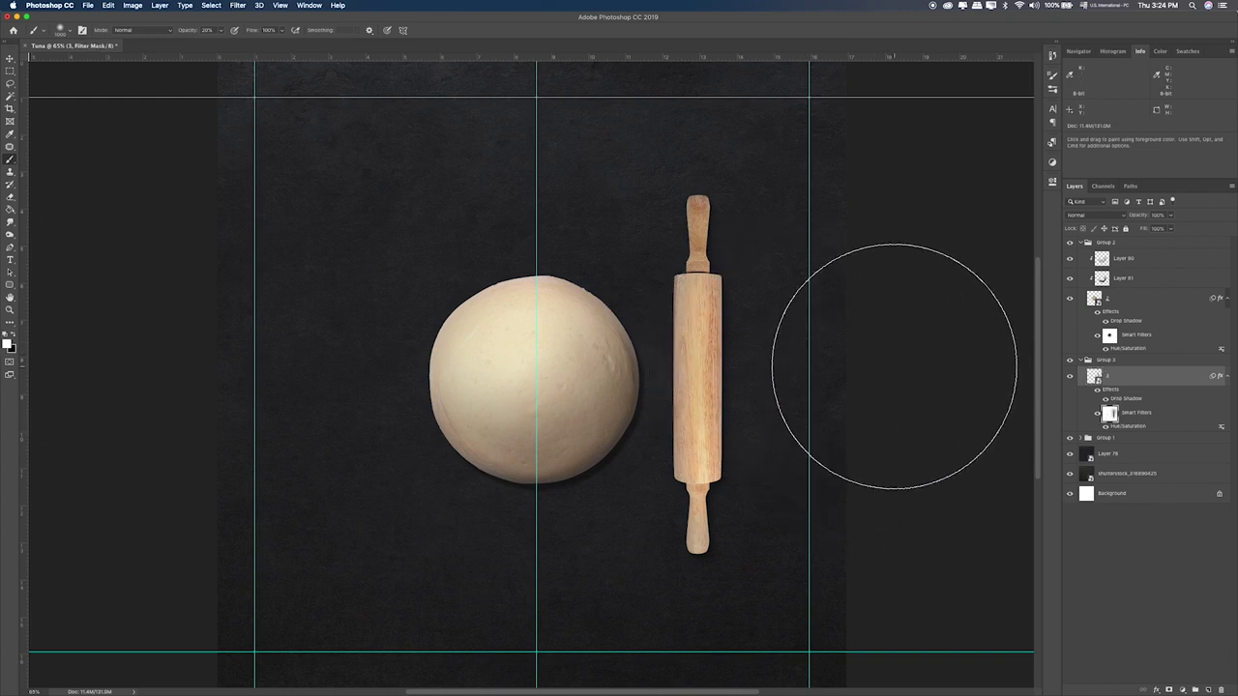
# Step: Add a new empty layer above the rolling pin and clip it to the pin
pyautogui.click(10, 71)
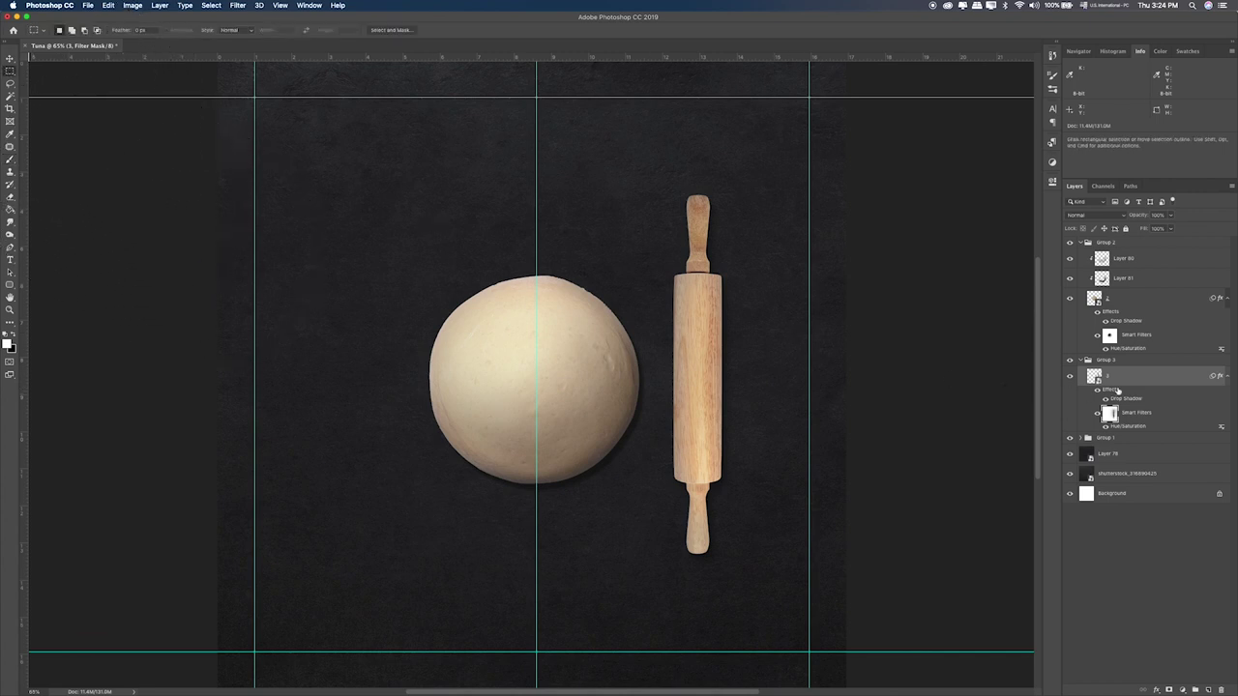
pyautogui.click(1206, 690)
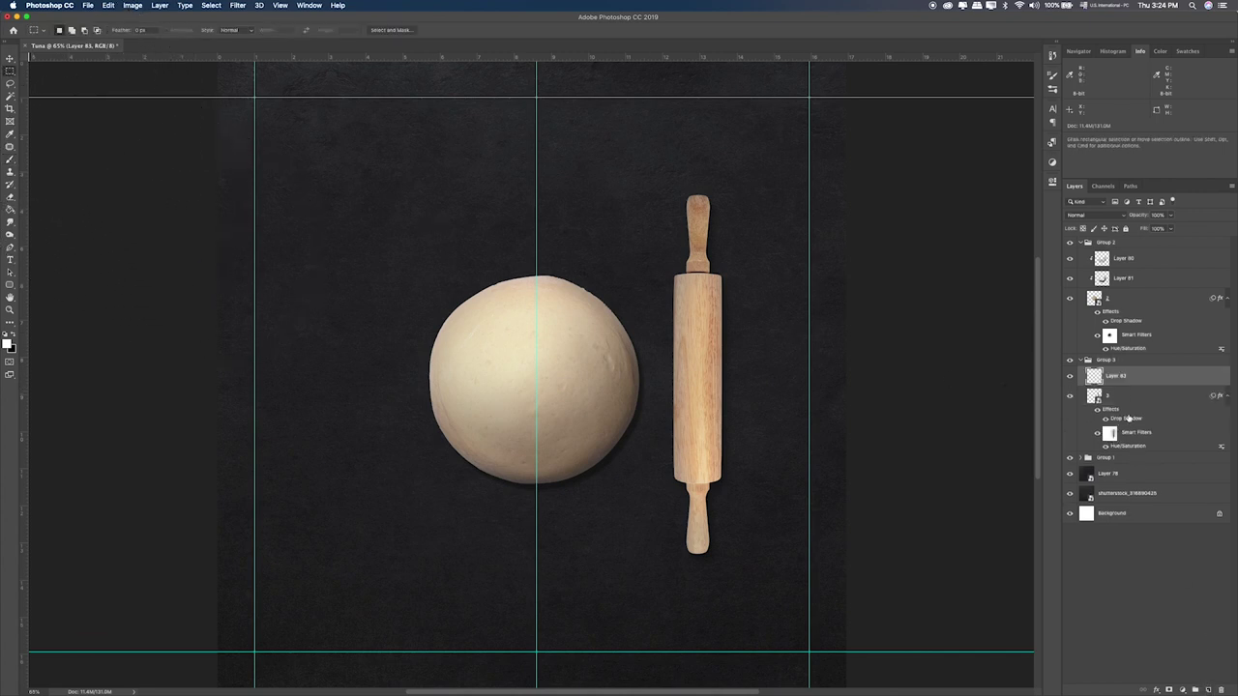
pyautogui.keyDown('alt'); pyautogui.click(1125, 385); pyautogui.keyUp('alt')
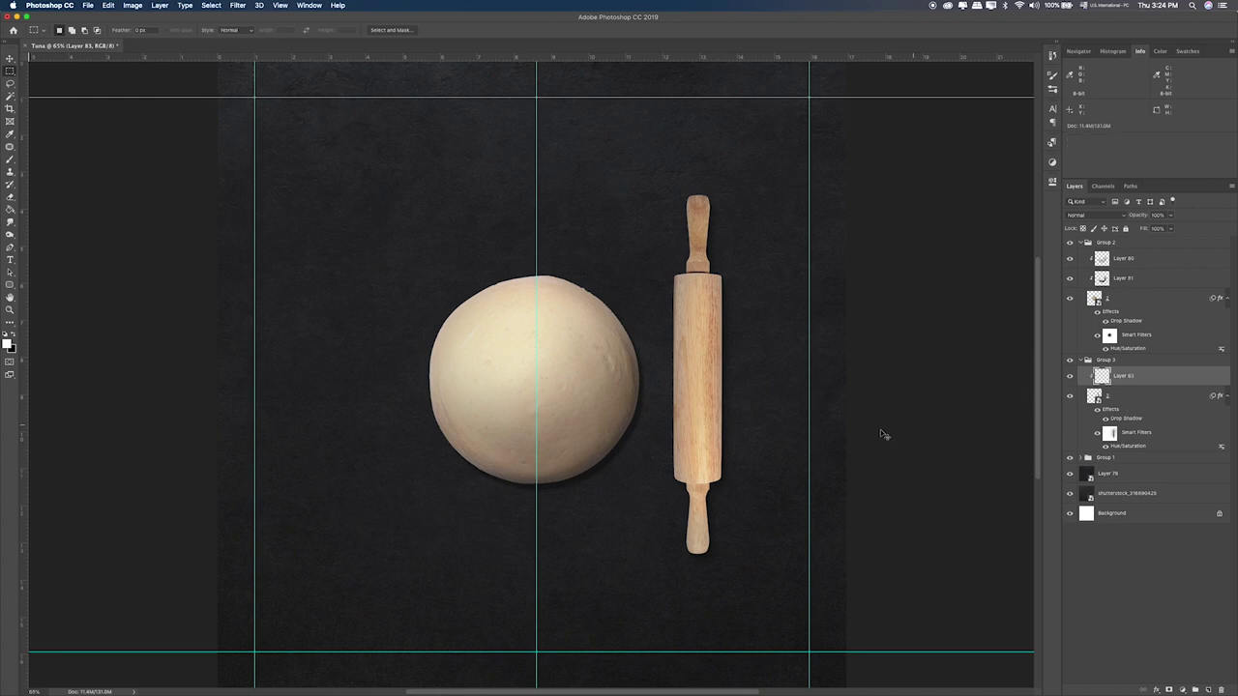
# Step: Paint straight black strokes at 100% opacity with a small soft brush along both long edges of the rolling pin's body on the clipped layer
pyautogui.press('super+equal')
pyautogui.press('super+equal')
pyautogui.moveTo(765, 412); pyautogui.dragTo(484, 434)
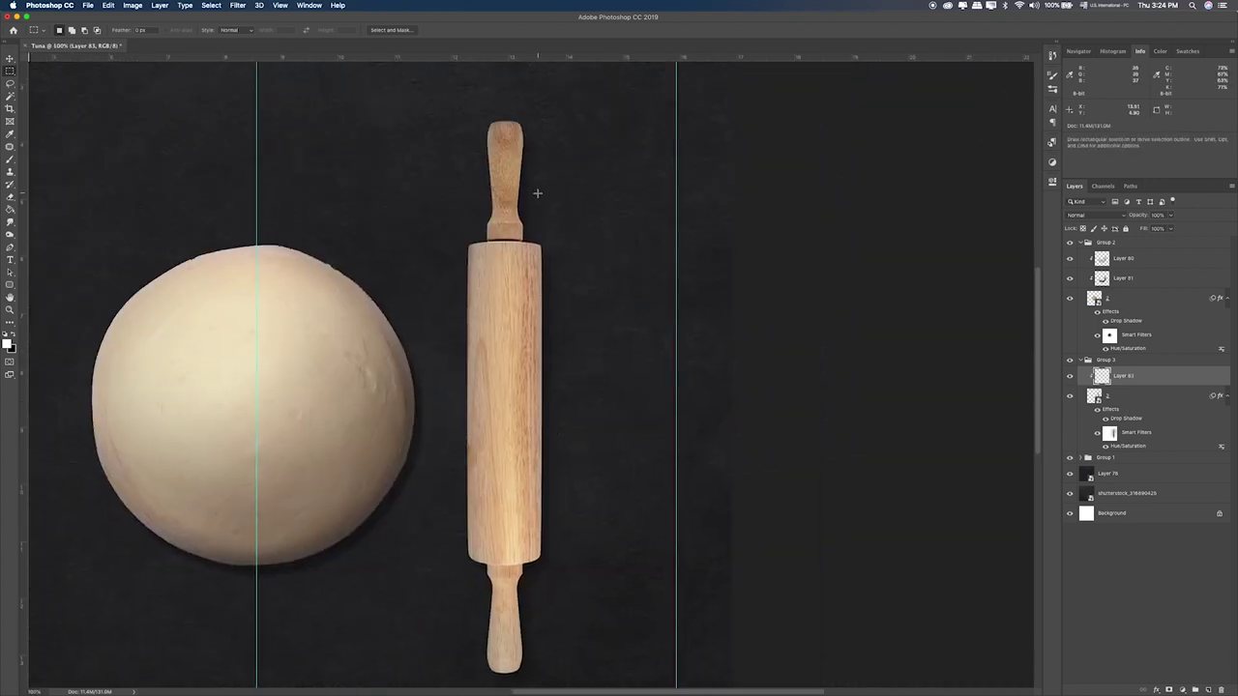
pyautogui.press('b')
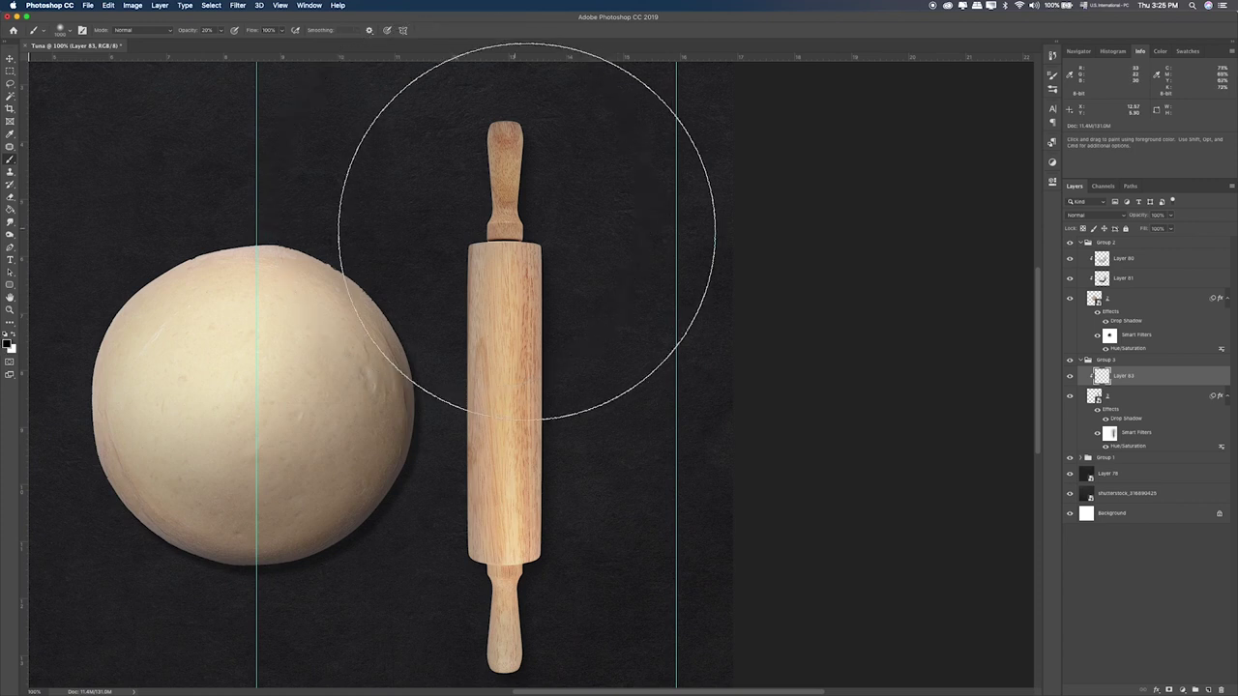
pyautogui.press('[')
pyautogui.press('[')
pyautogui.press('[')
pyautogui.press('[')
pyautogui.press('[')
pyautogui.press('[')
pyautogui.press('[')
pyautogui.press('[')
pyautogui.press('[')
pyautogui.press('[')
pyautogui.press('[')
pyautogui.press('[')
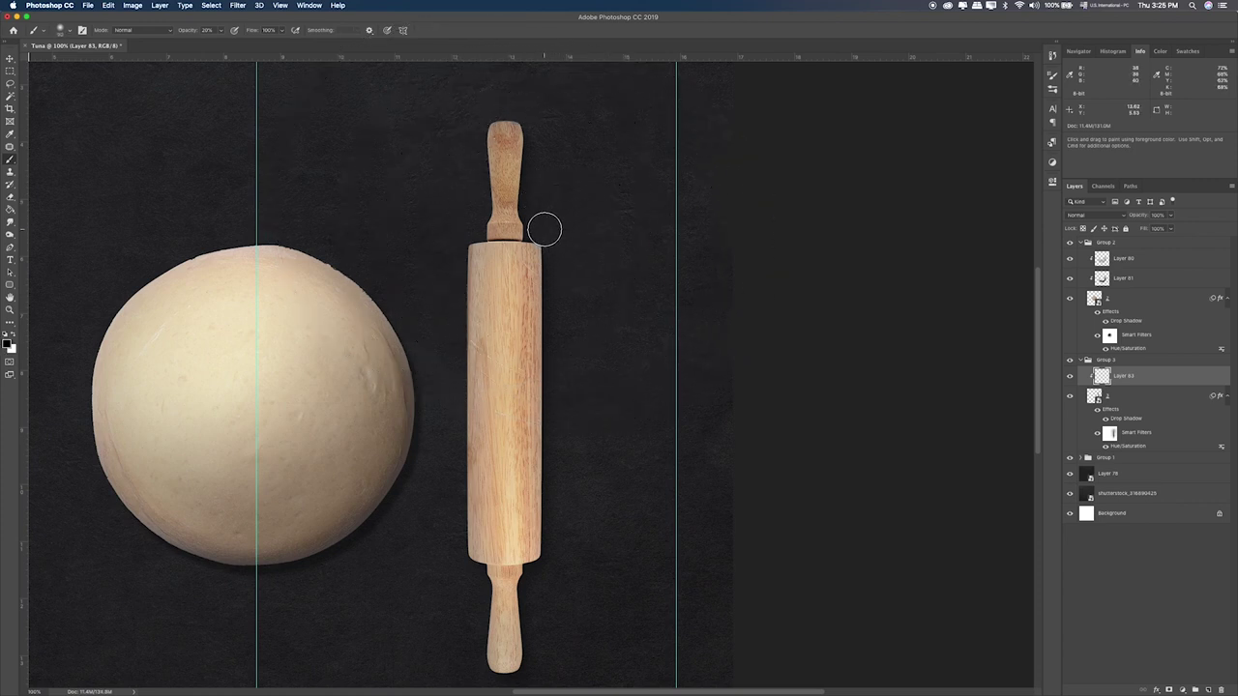
pyautogui.click(545, 230)
pyautogui.keyDown('shift'); pyautogui.click(548, 572); pyautogui.keyUp('shift')
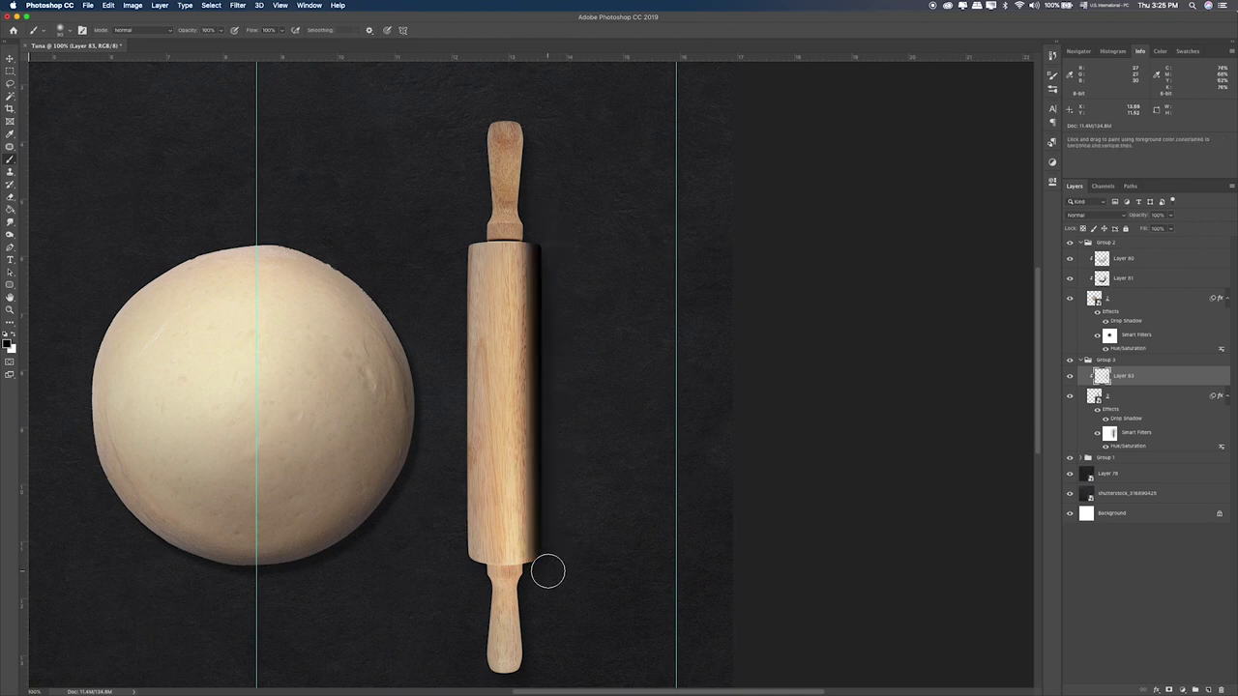
pyautogui.click(463, 224)
pyautogui.keyDown('shift'); pyautogui.click(459, 575); pyautogui.keyUp('shift')
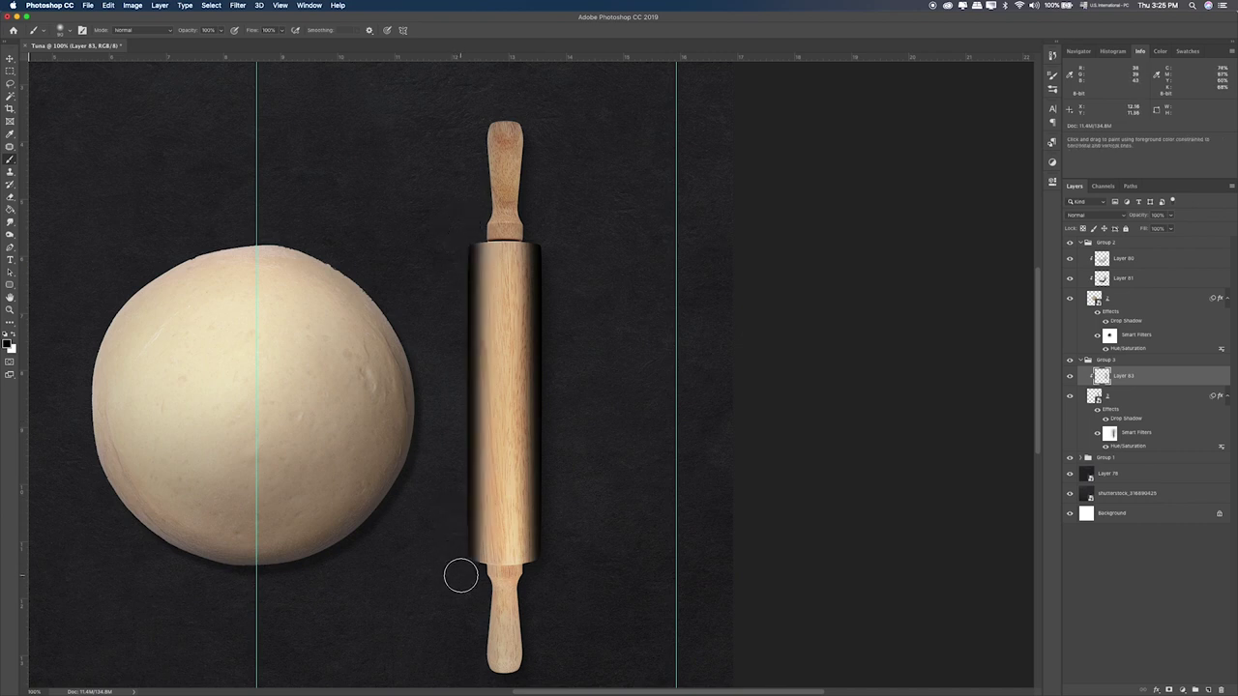
# Step: Set the edge shading layer to Soft Light blending and lower its opacity to about 68%
pyautogui.press('v')
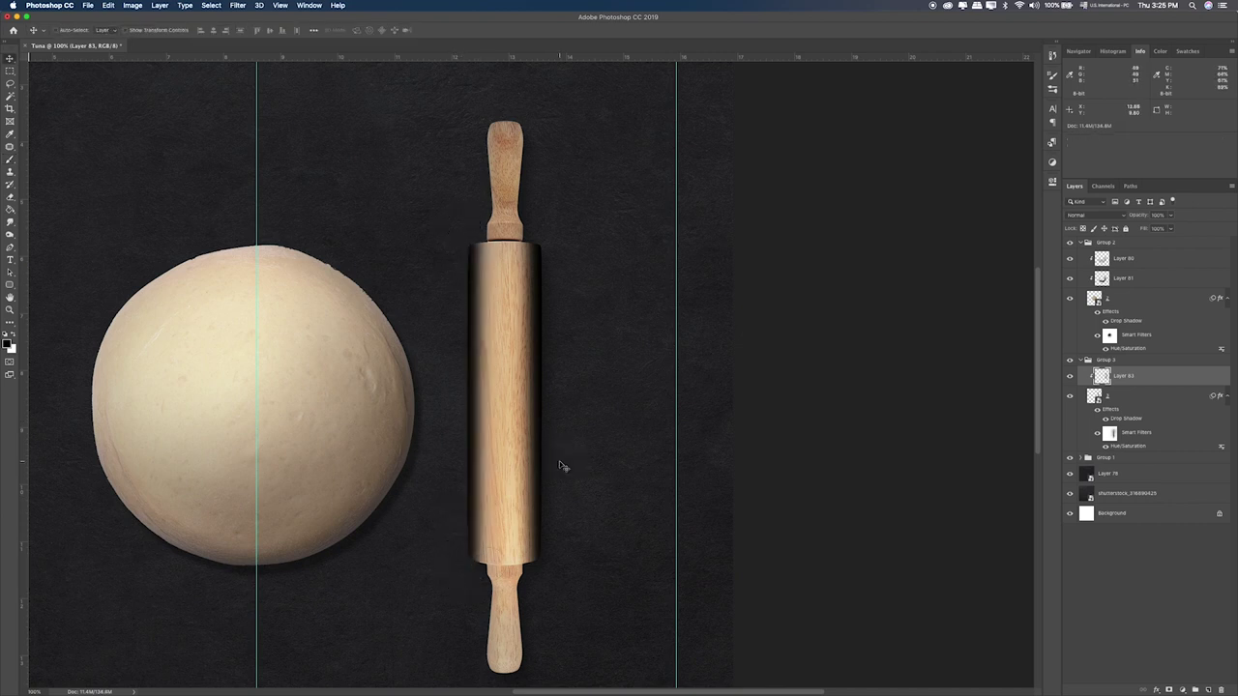
pyautogui.hotkey('alt', 'shift', 'a')
pyautogui.hotkey('alt', 'shift', 'f')
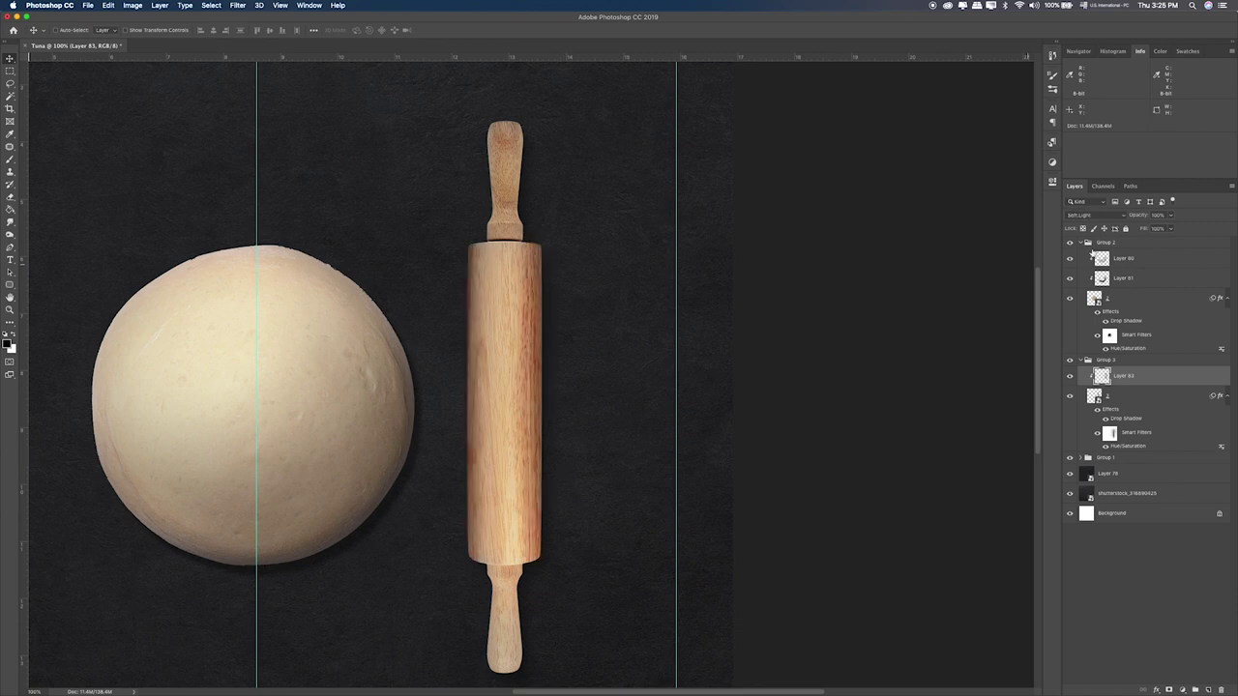
pyautogui.click(1172, 215)
pyautogui.moveTo(1150, 231); pyautogui.dragTo(1150, 230)
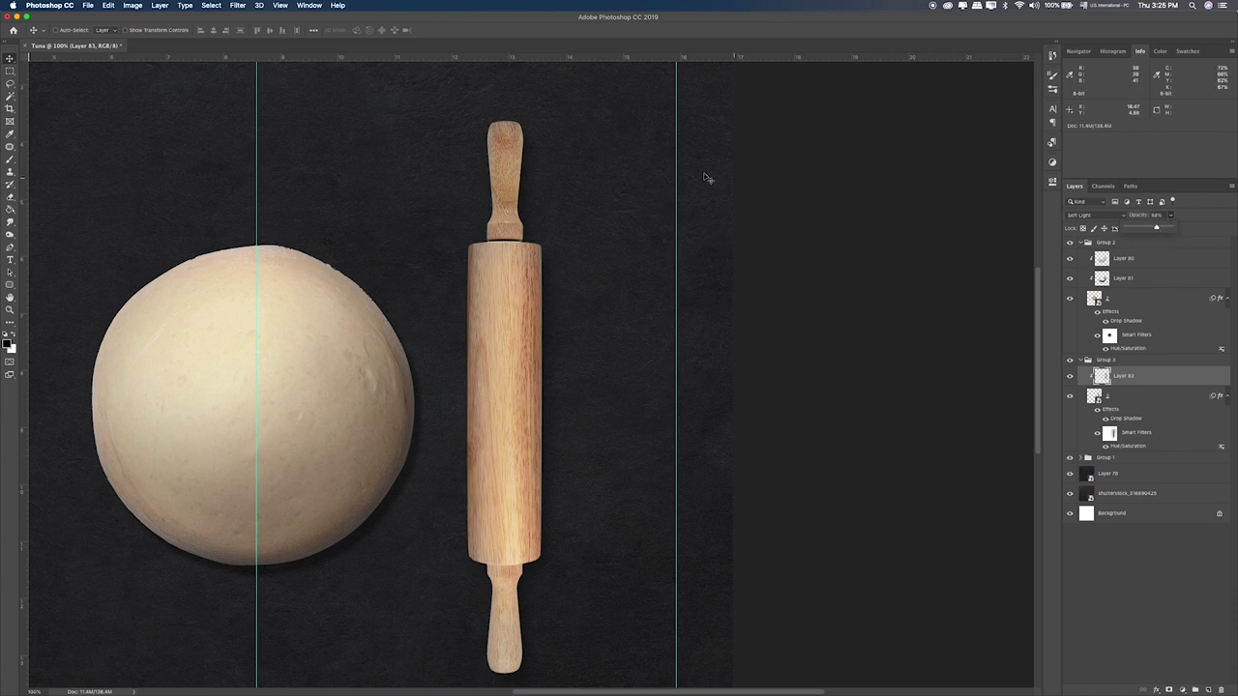
# Step: Add another clipped layer directly above the rolling pin and paint a black stroke down the right edge of its body
pyautogui.press('b')
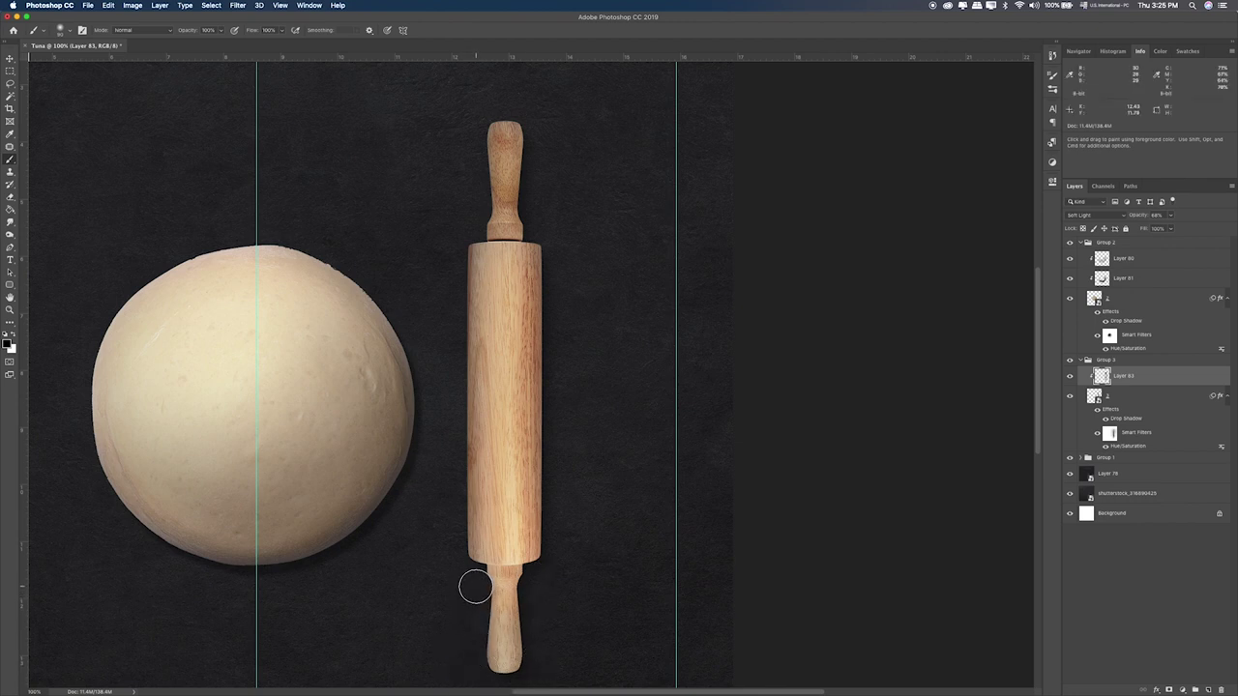
pyautogui.click(1149, 399)
pyautogui.click(1208, 689)
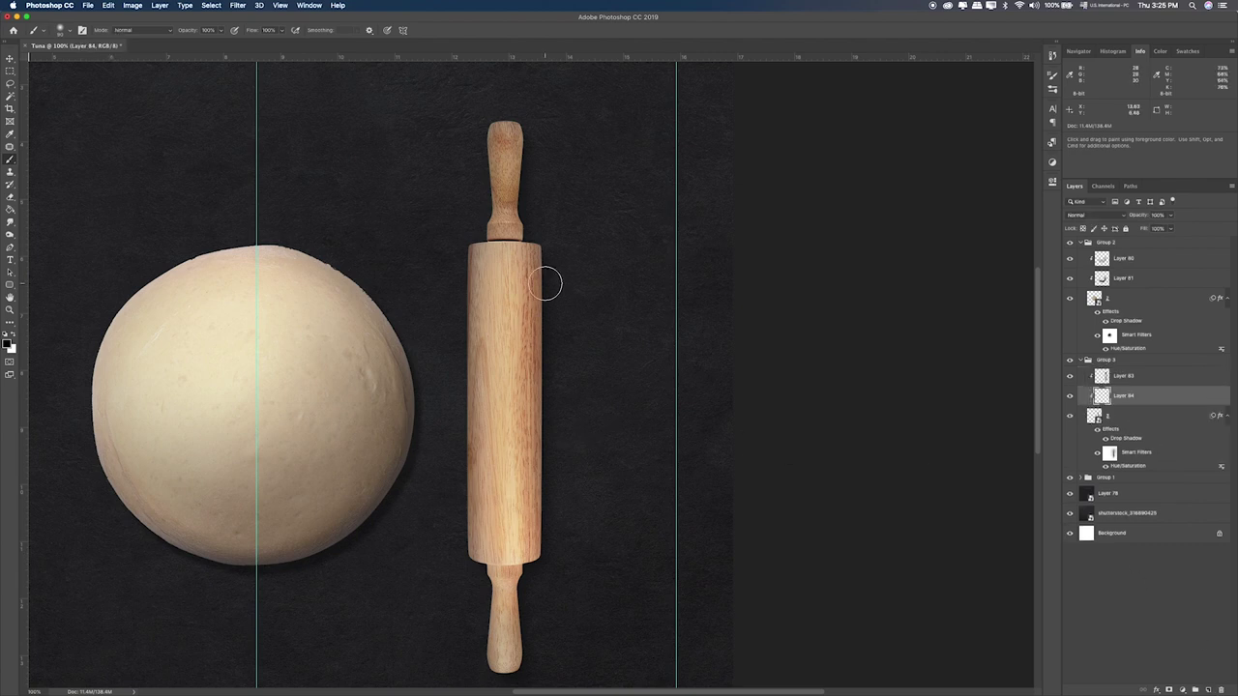
pyautogui.moveTo(553, 230); pyautogui.dragTo(555, 570)
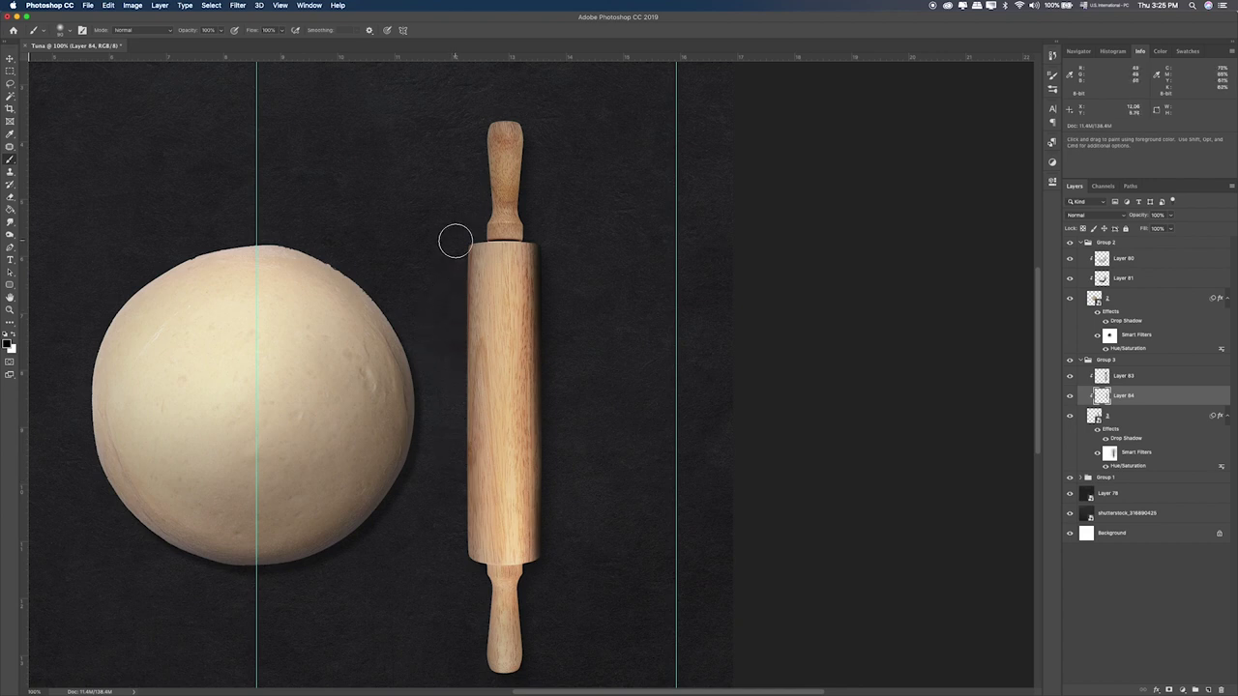
# Step: Reduce the new shading layer's opacity and paint a matching straight black stroke down the left edge of the pin's body
pyautogui.click(1171, 216)
pyautogui.moveTo(1141, 231); pyautogui.dragTo(1138, 230)
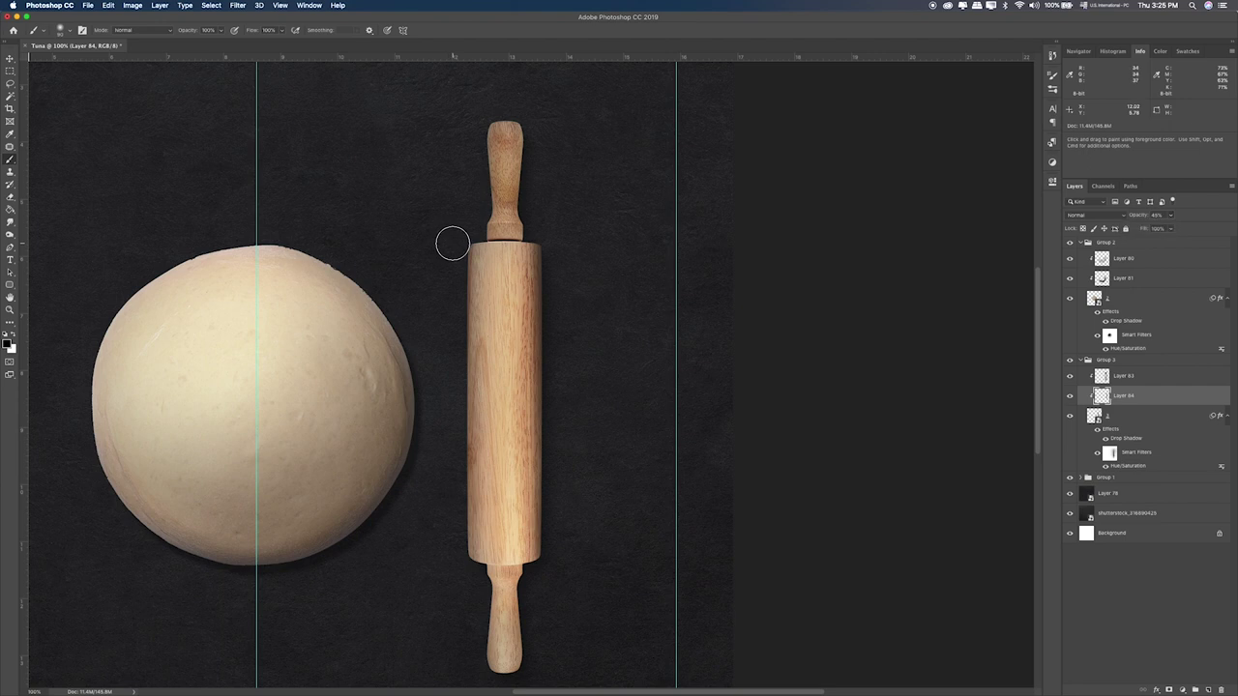
pyautogui.keyDown('shift'); pyautogui.click(451, 564); pyautogui.keyUp('shift')
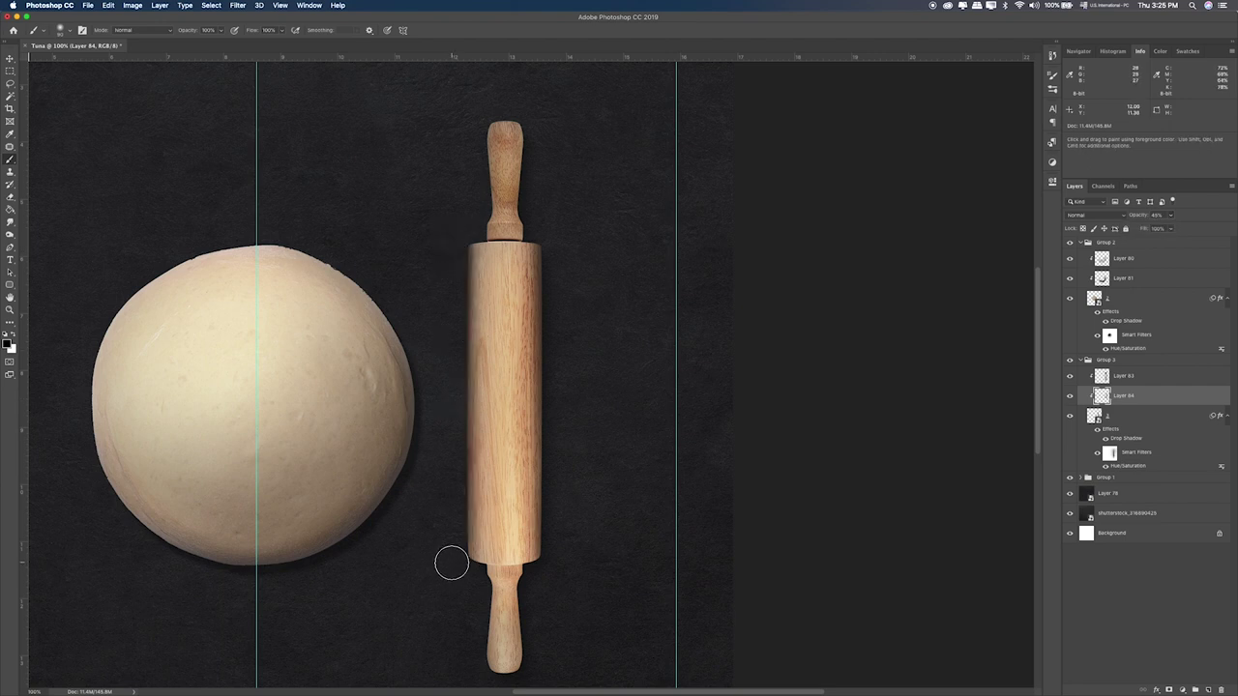
# Step: Fit the composition in view and collapse the rolling pin's Group 3 and the dough's Group 2
pyautogui.press('super+0')
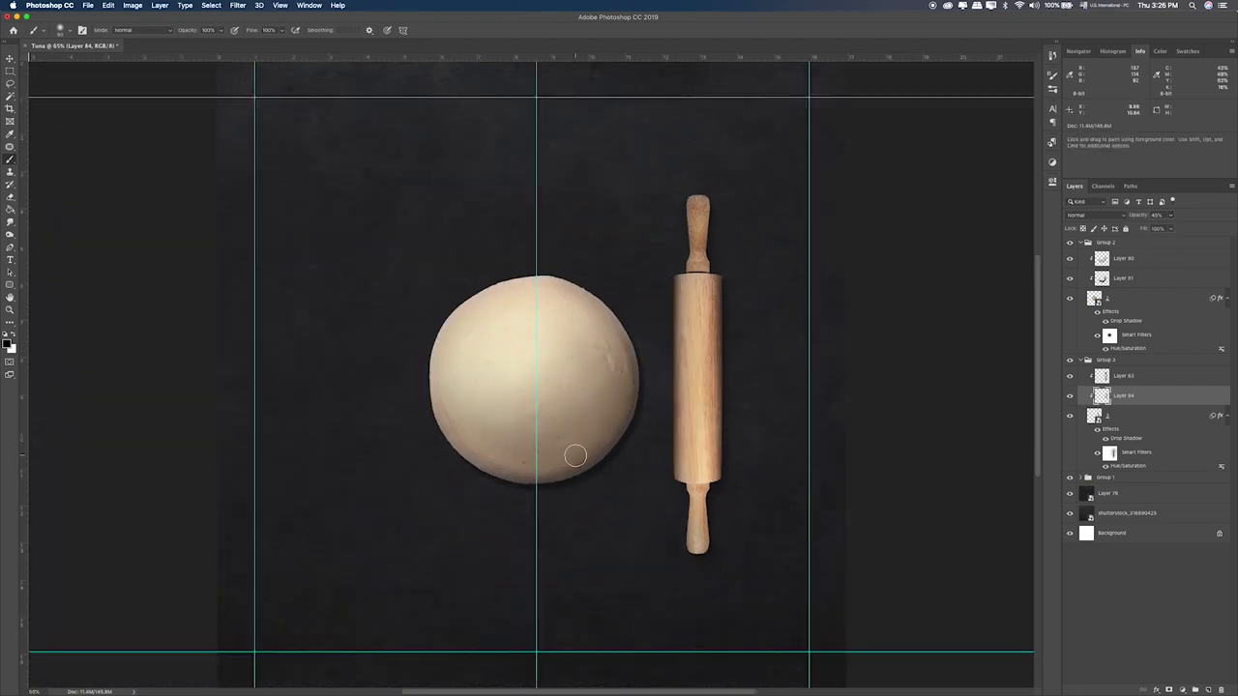
pyautogui.press('super+z')
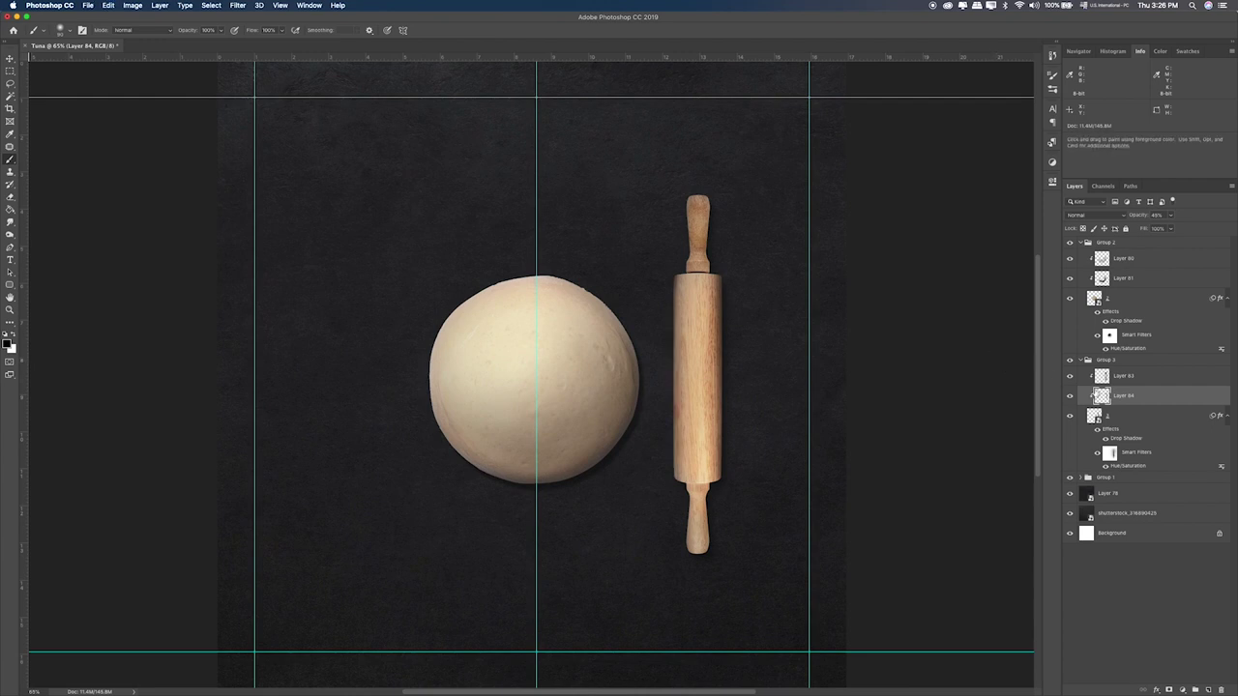
pyautogui.press('e')
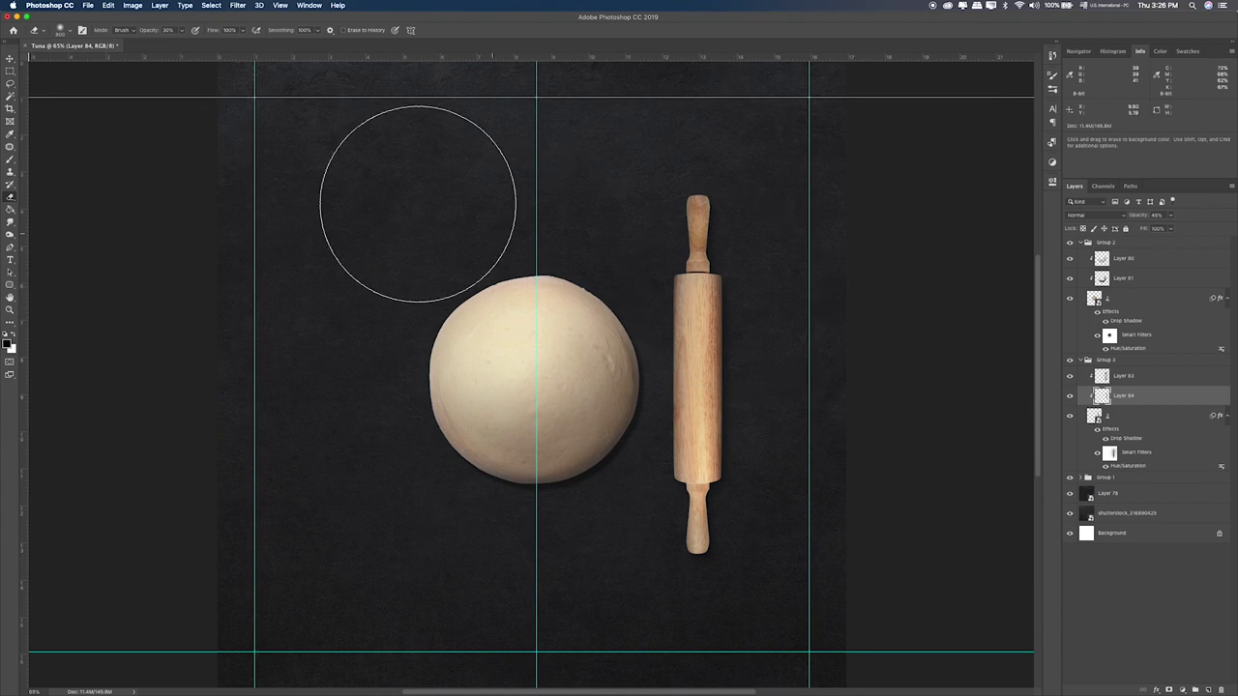
pyautogui.click(10, 70)
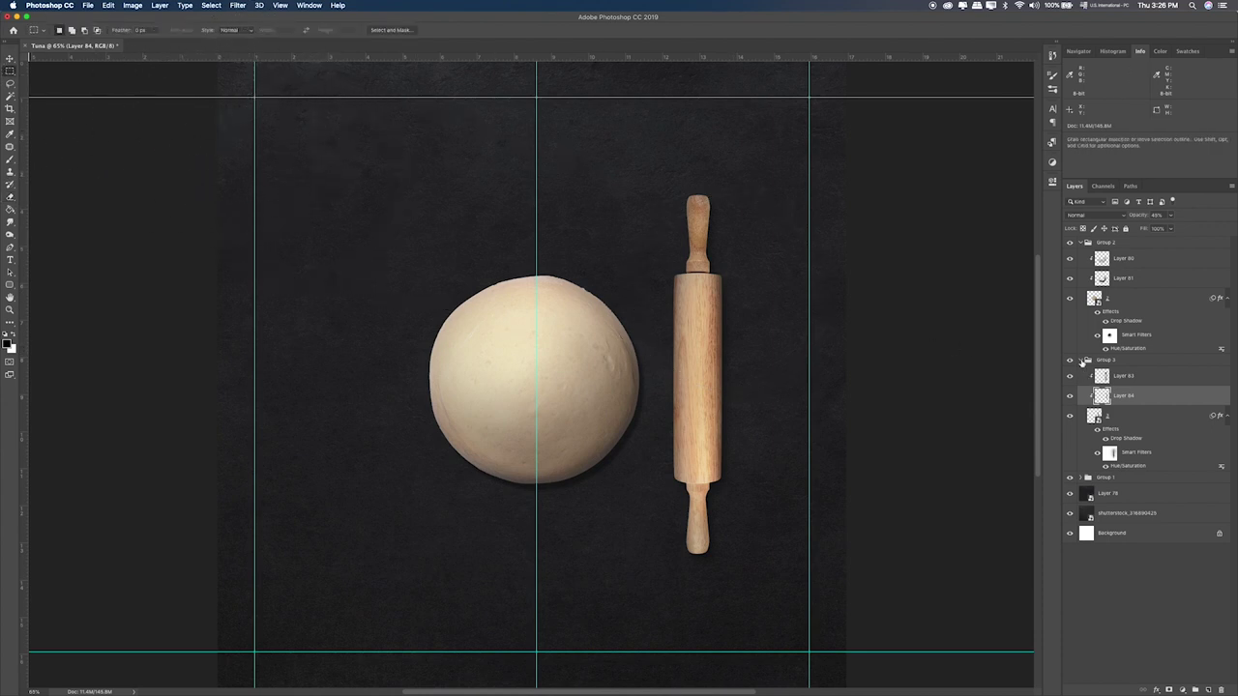
pyautogui.click(1082, 362)
pyautogui.click(1089, 244)
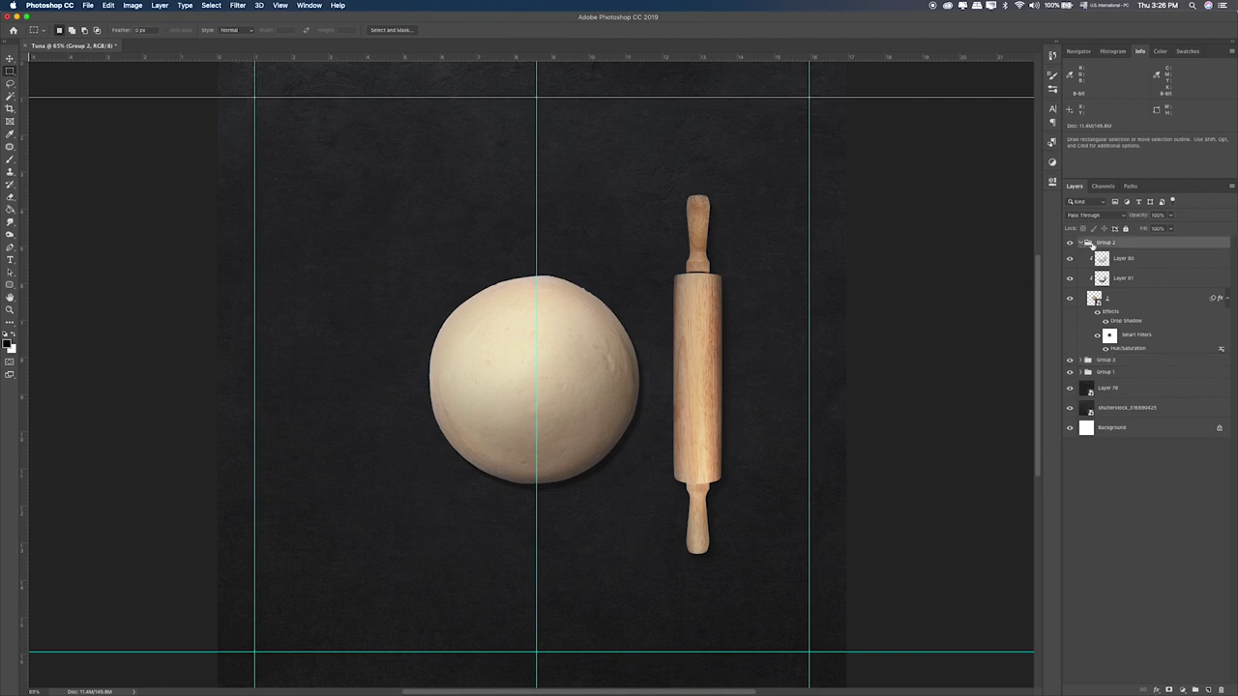
pyautogui.click(1082, 243)
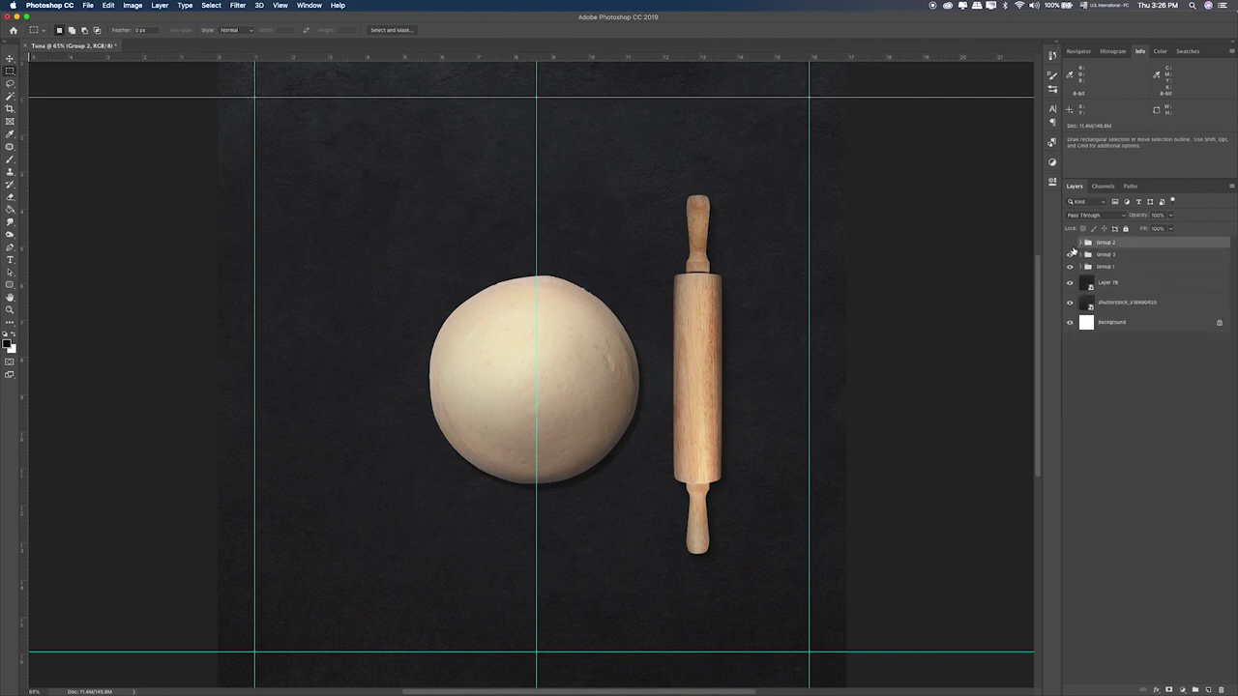
# Step: Toggle the visibility of Group 1, Group 3 and Group 2 to review the dough stages and rolling pin in order
pyautogui.moveTo(1071, 244); pyautogui.dragTo(1072, 258)
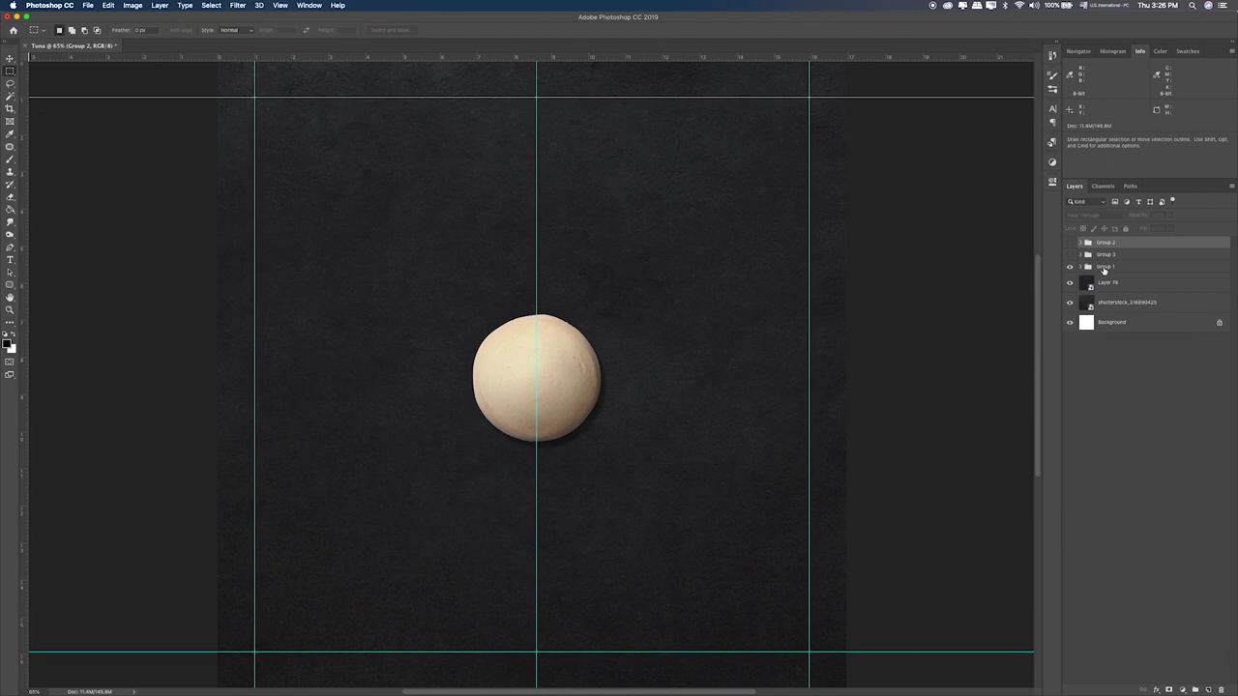
pyautogui.click(1105, 269)
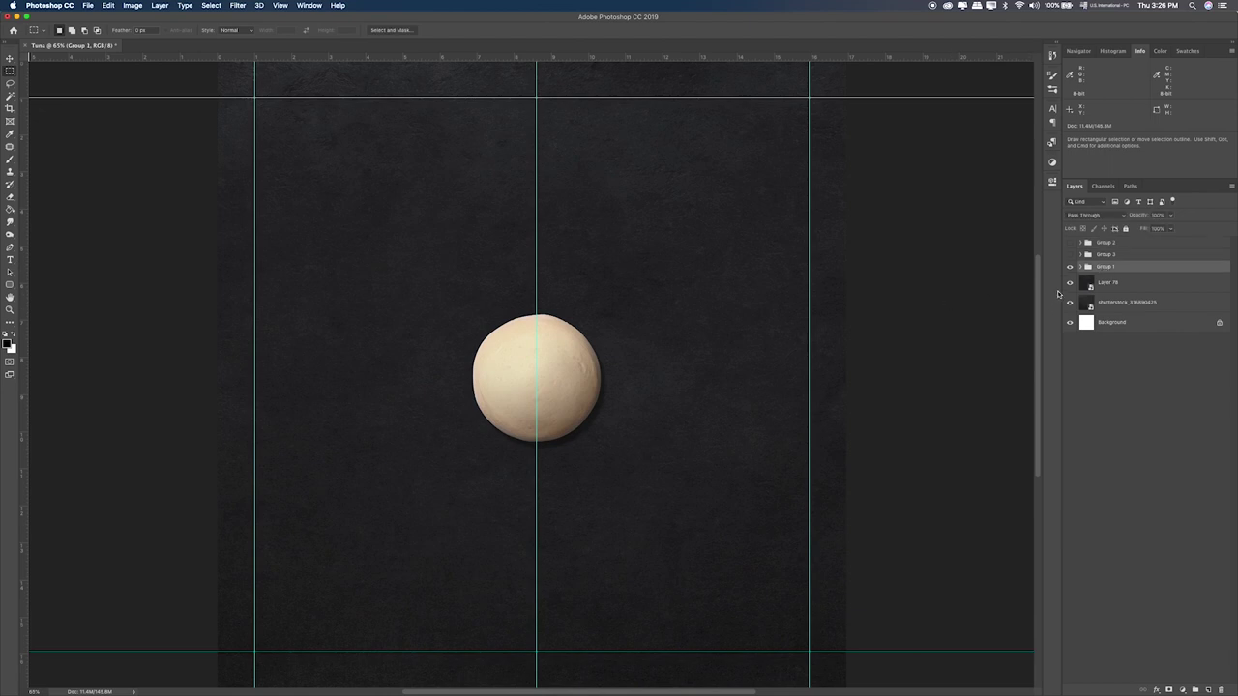
pyautogui.click(1069, 269)
pyautogui.click(1070, 269)
pyautogui.click(1071, 255)
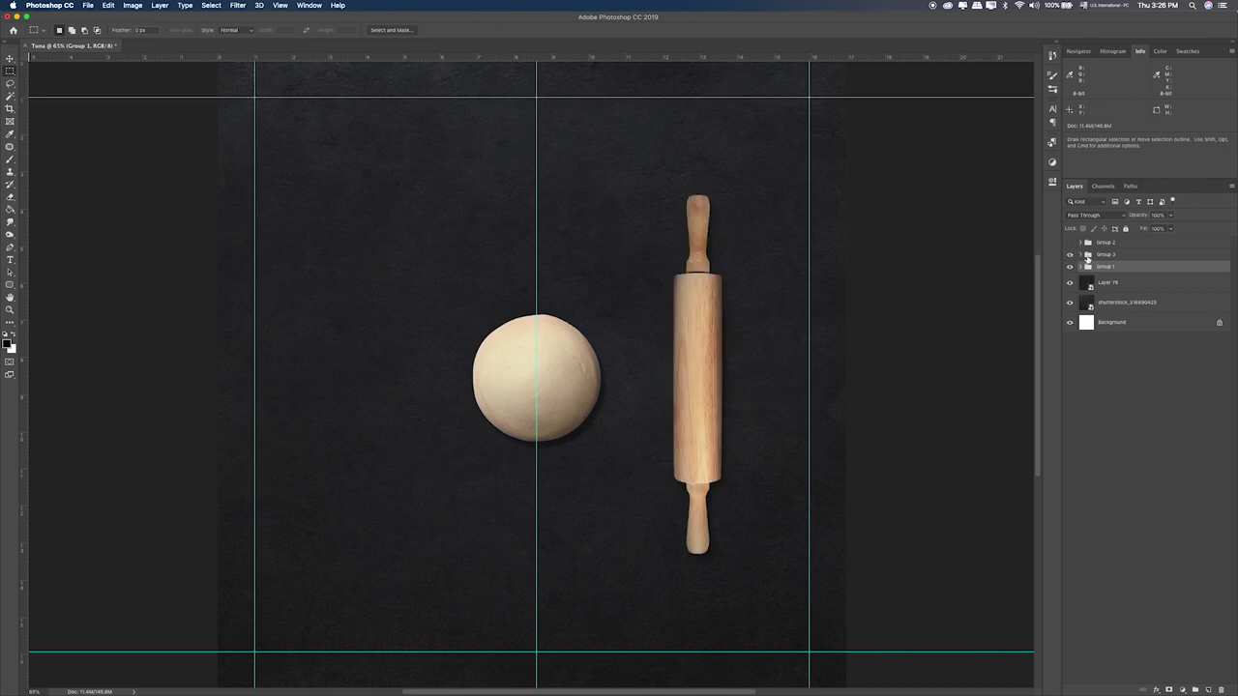
pyautogui.click(1104, 254)
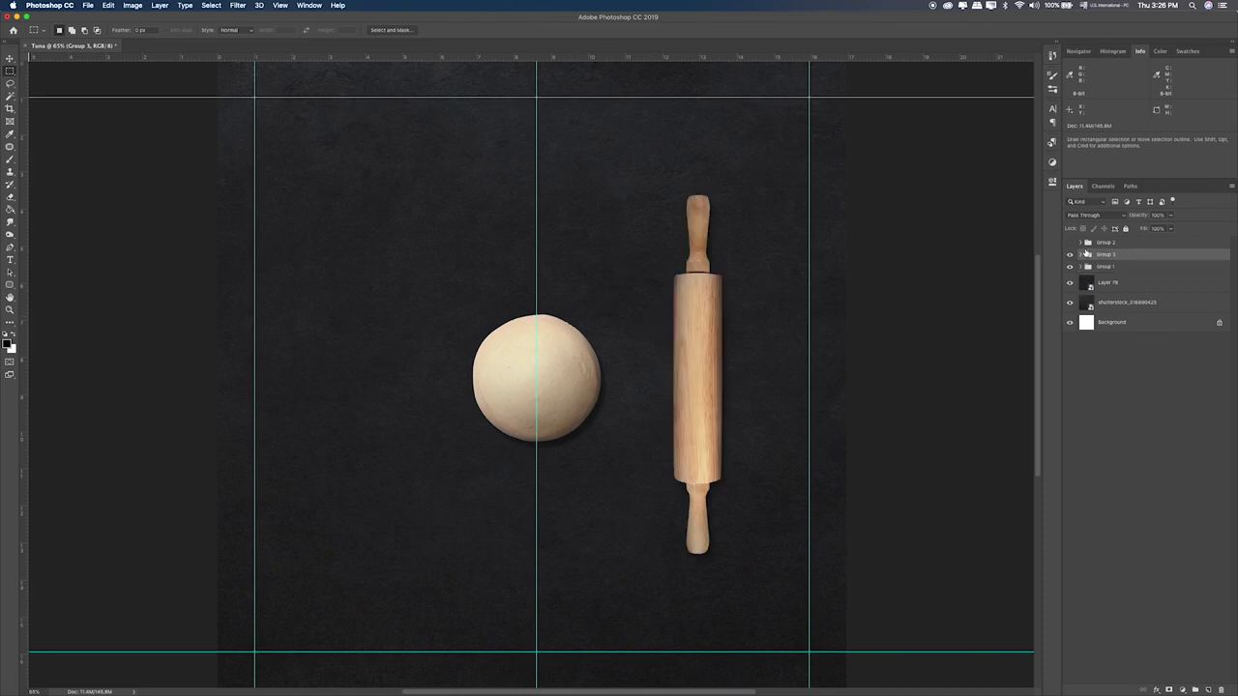
pyautogui.click(1076, 243)
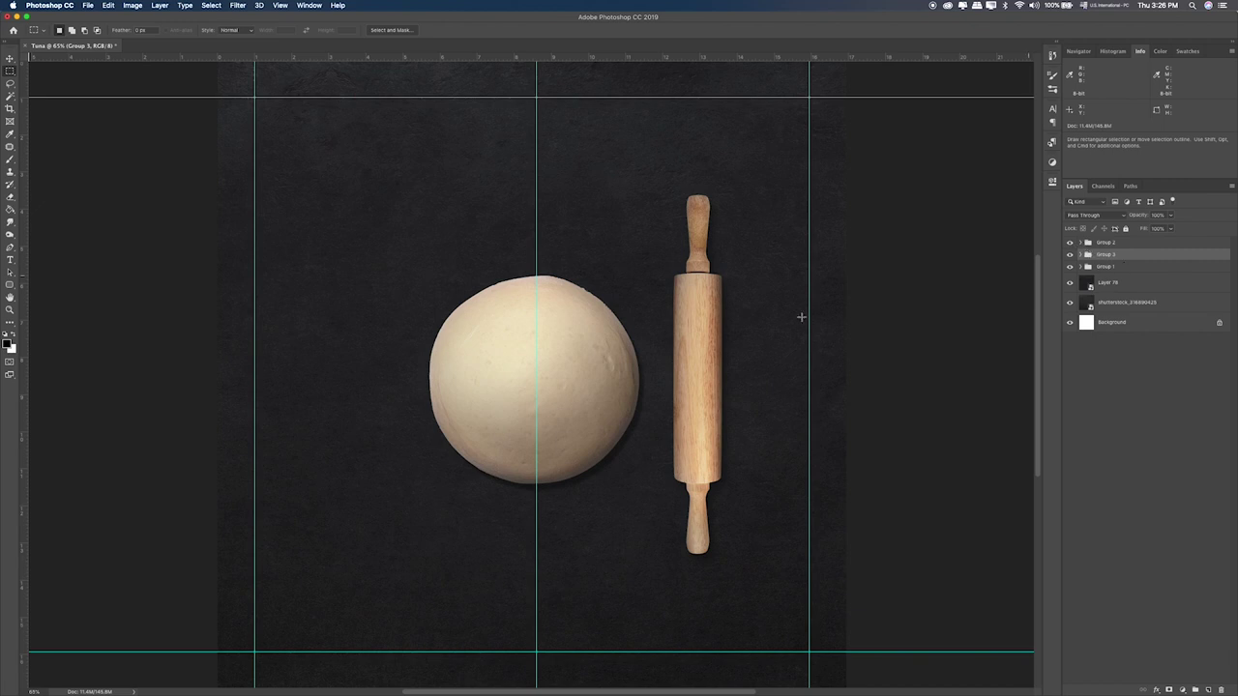
# Step: Try moving the rolling pin group horizontally across to the left side of the dough
pyautogui.press('v')
pyautogui.moveTo(754, 366); pyautogui.dragTo(435, 367)
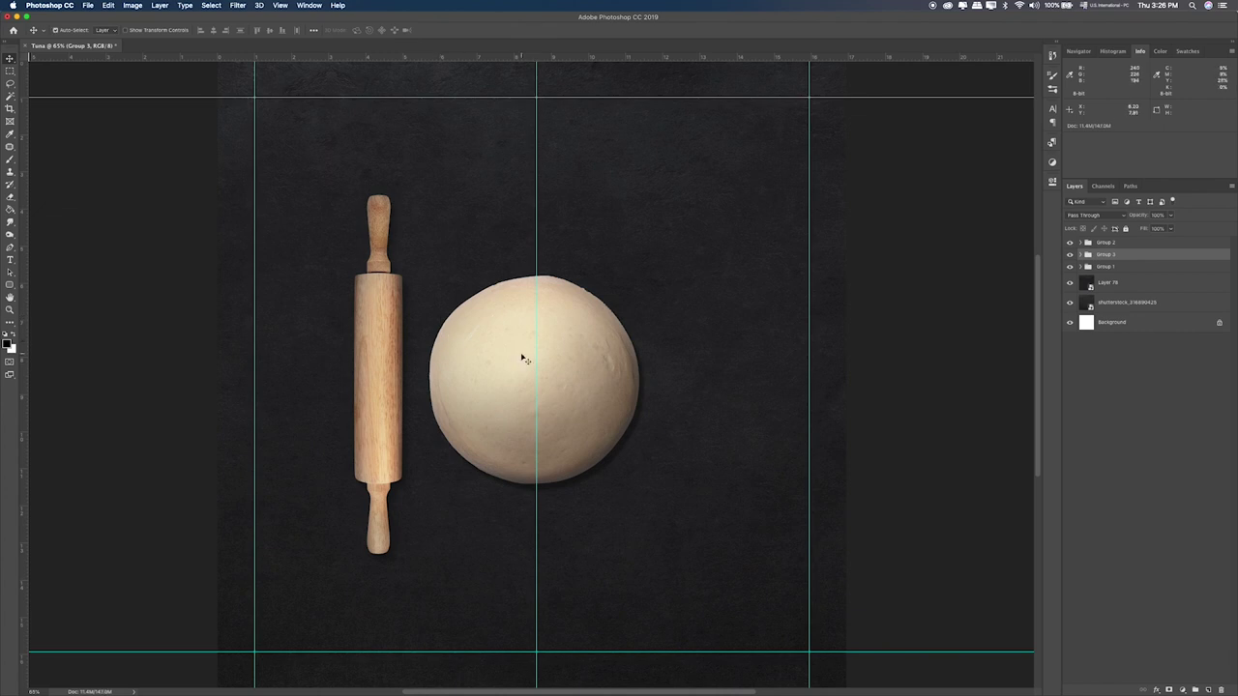
pyautogui.press('super+z')
# Step: Select Group 2, then switch to Finder and preview the rolled-out pizza base image 4.png
pyautogui.click(1100, 246)
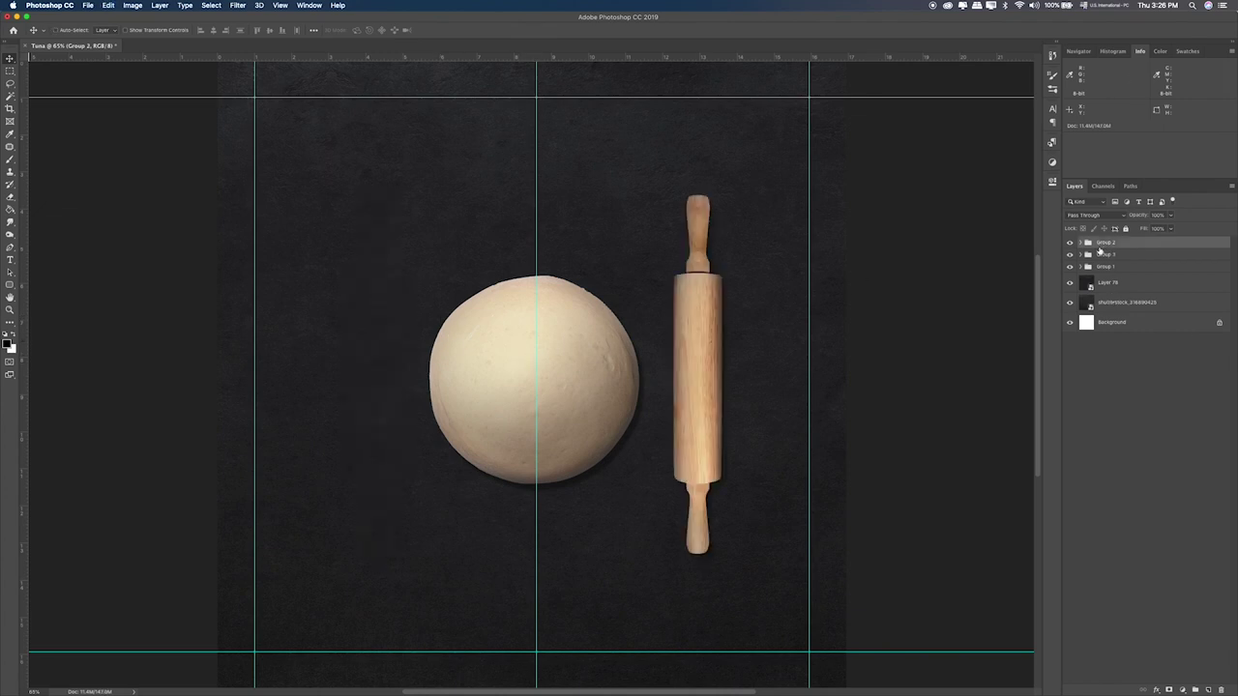
pyautogui.press('super+Tab')
pyautogui.click(726, 364)
pyautogui.click(649, 168)
pyautogui.press('space')
pyautogui.press('space')
pyautogui.press('space')
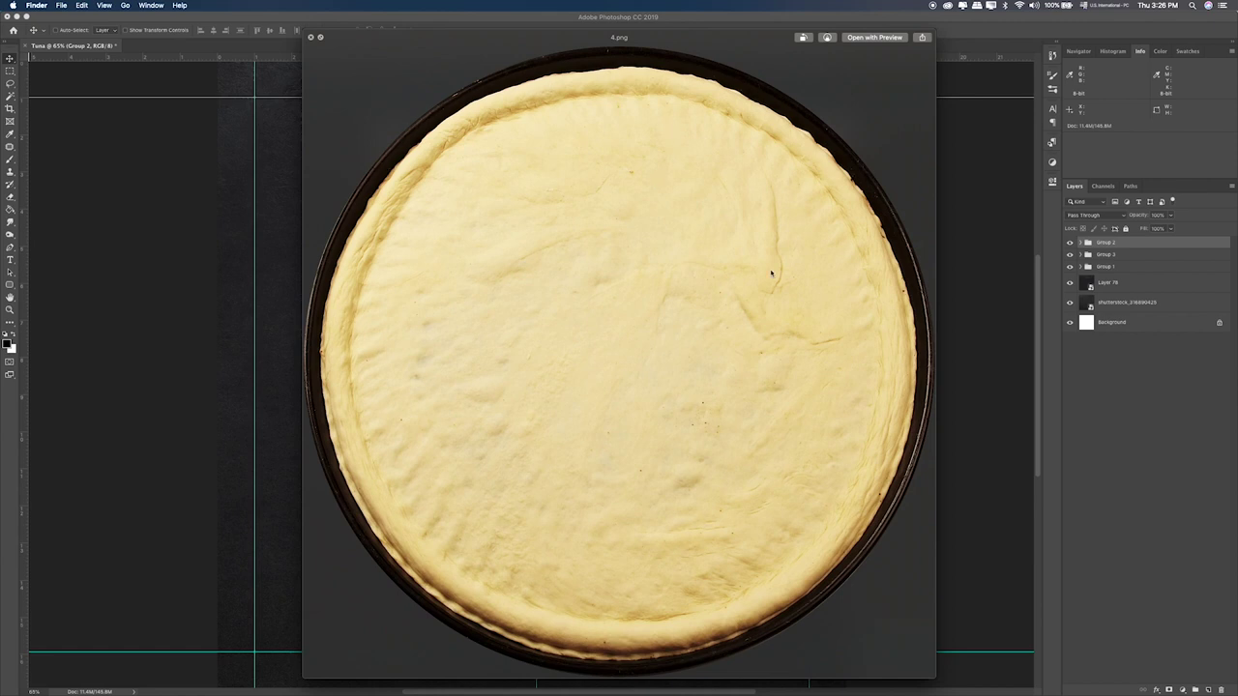
pyautogui.press('space')
# Step: Try placing 4.png as a full-width layer above Group 2 in the Tuna composition
pyautogui.moveTo(649, 174); pyautogui.dragTo(237, 57)
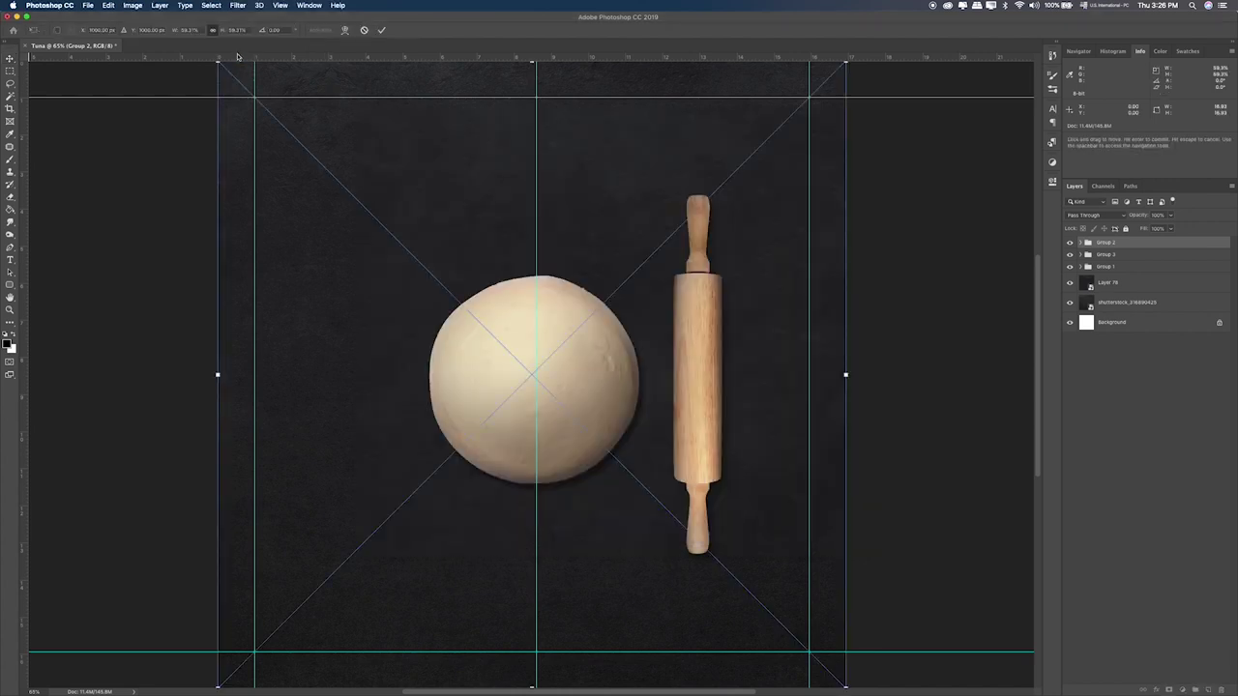
pyautogui.press('Return')
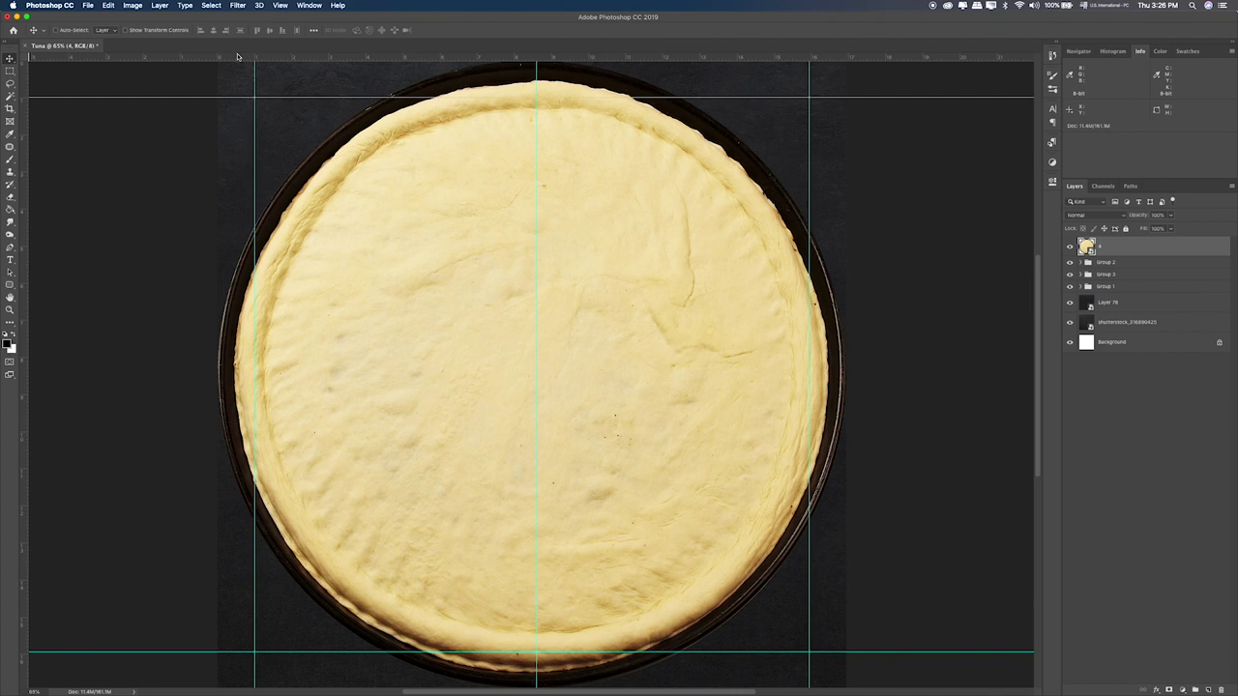
pyautogui.press('BackSpace')
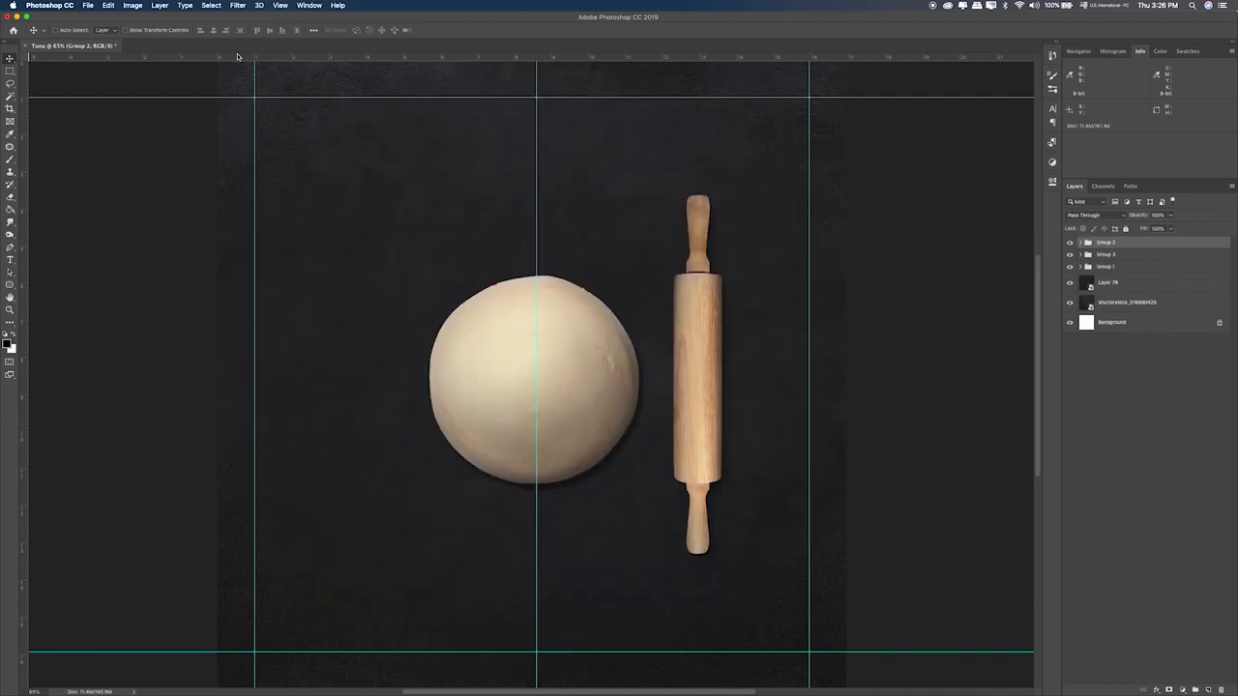
# Step: Open 4.png from Finder as a separate Photoshop document
pyautogui.press('super+Tab')
pyautogui.moveTo(664, 161); pyautogui.dragTo(437, 667)
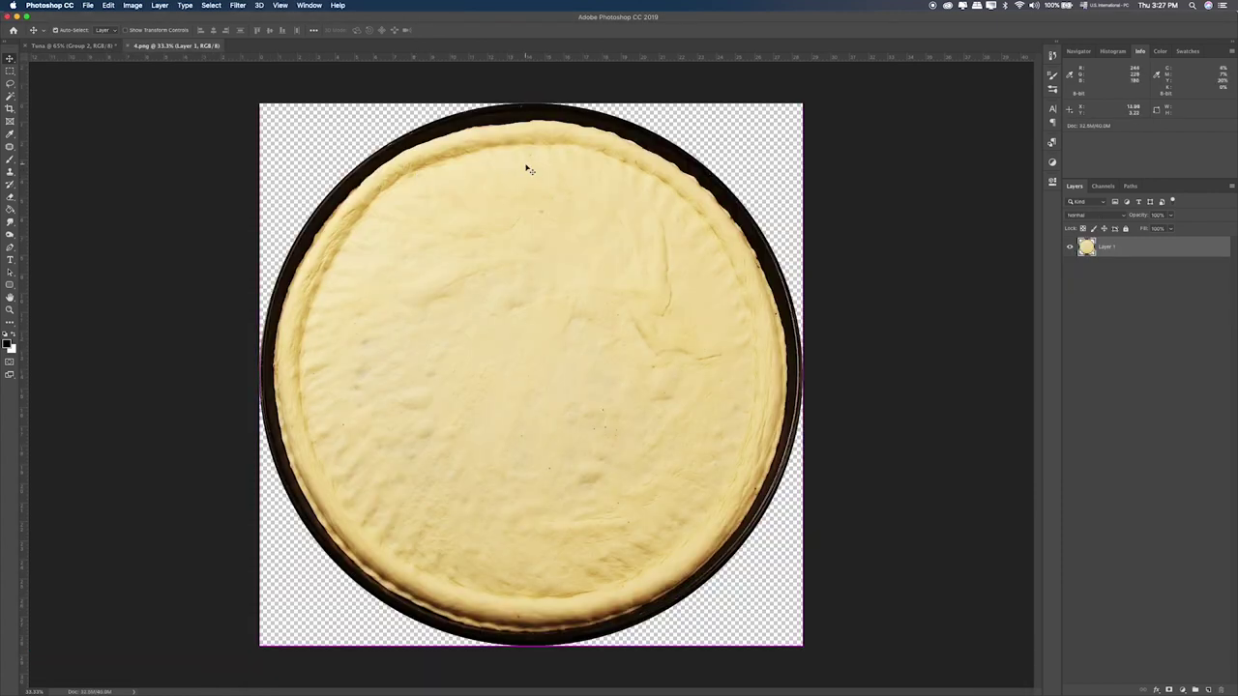
pyautogui.scroll(2, 527, 170)
# Step: Duplicate the pizza base layer, desaturate the copy and apply Levels with a raised black point and a 9.99 midtone
pyautogui.press('super+j')
pyautogui.press('super+shift+u')
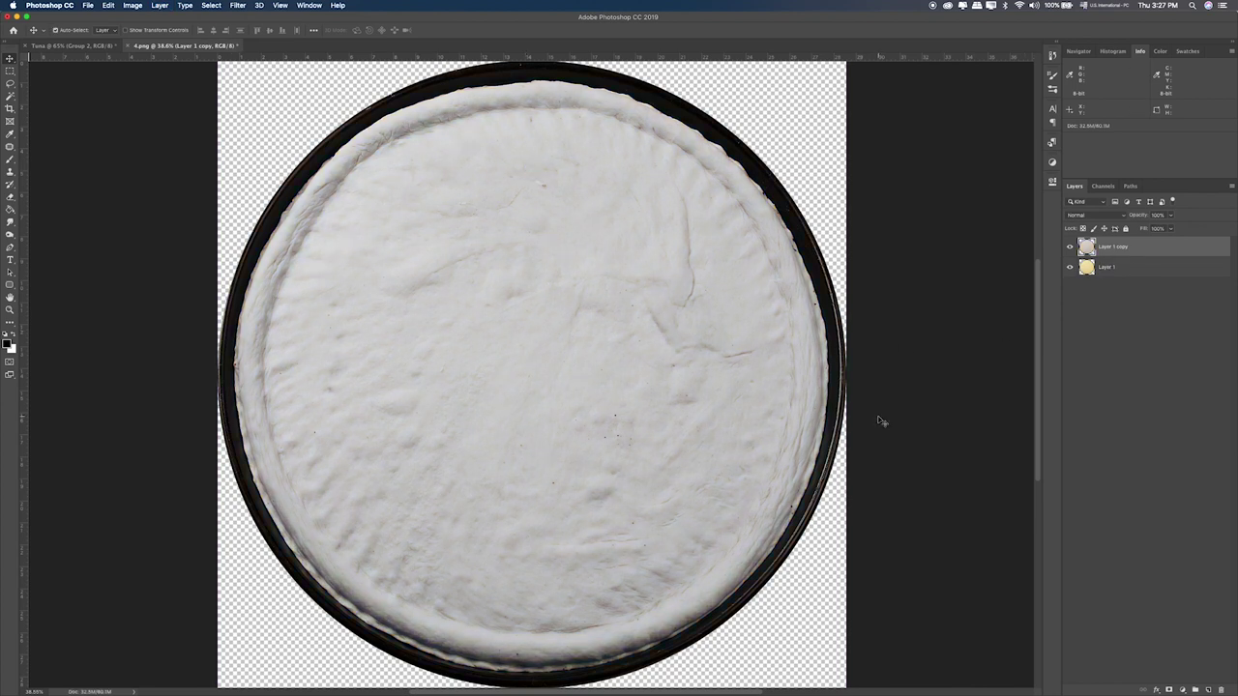
pyautogui.press('super+l')
pyautogui.moveTo(516, 228); pyautogui.dragTo(537, 237)
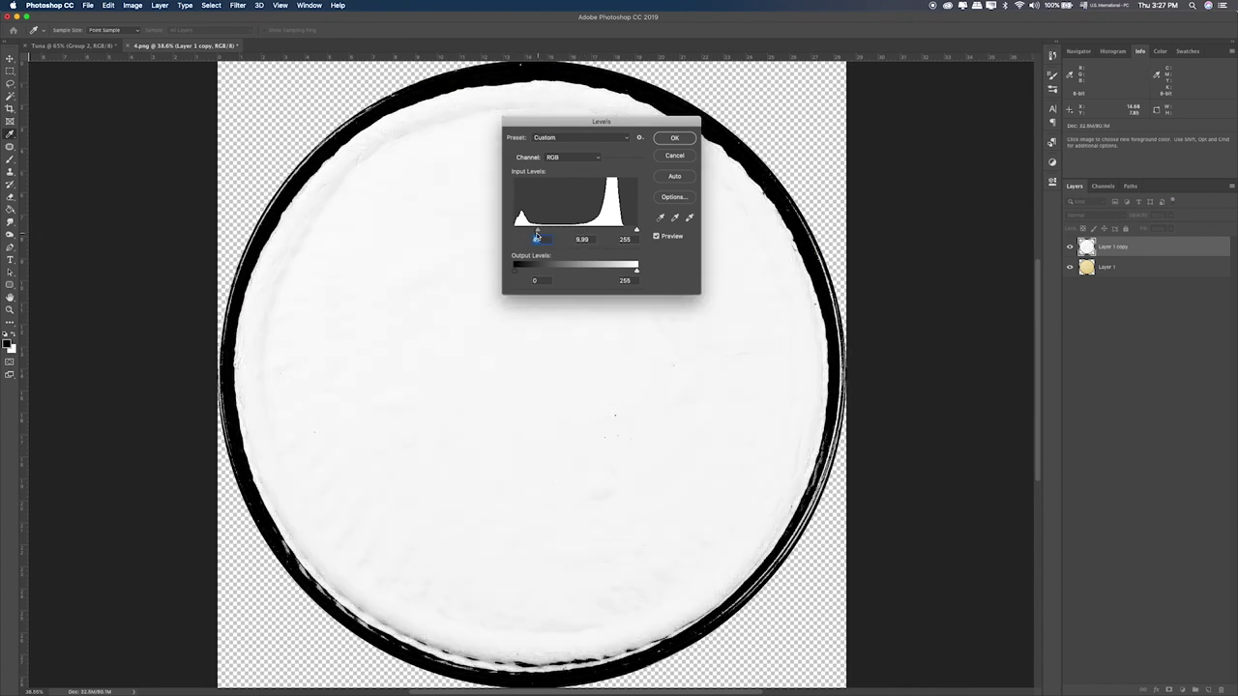
pyautogui.press('Tab')
pyautogui.click(663, 143)
pyautogui.press('v')
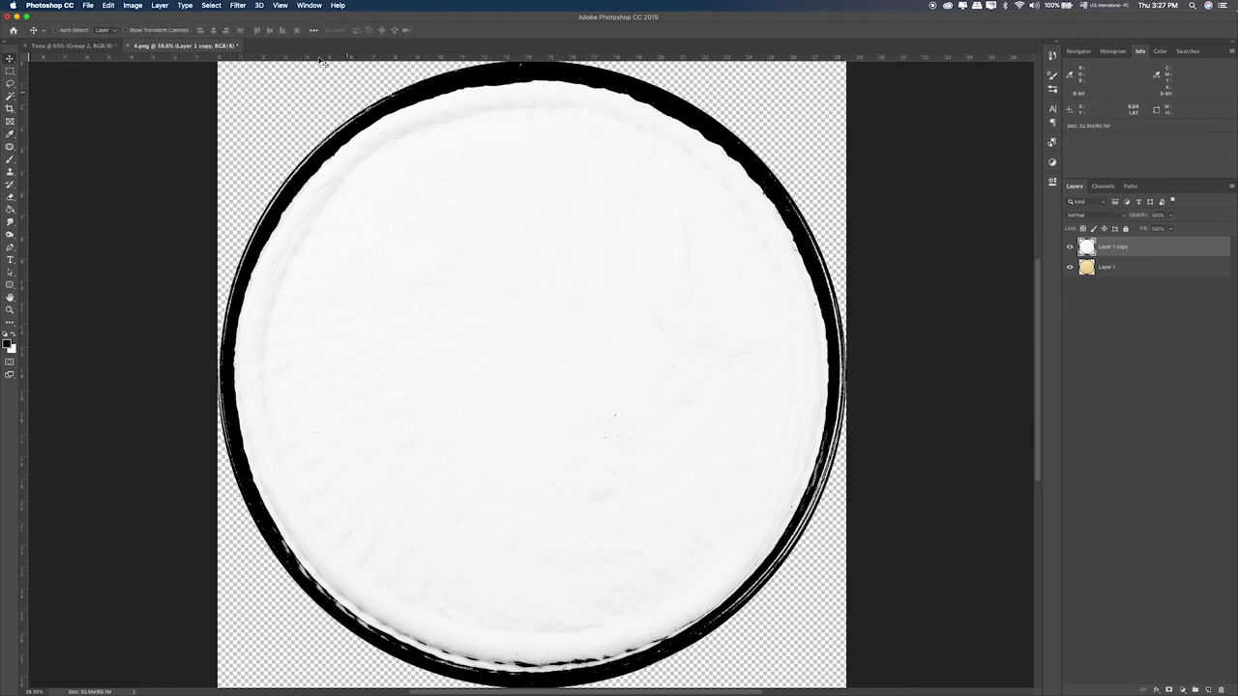
pyautogui.click(209, 6)
pyautogui.click(228, 102)
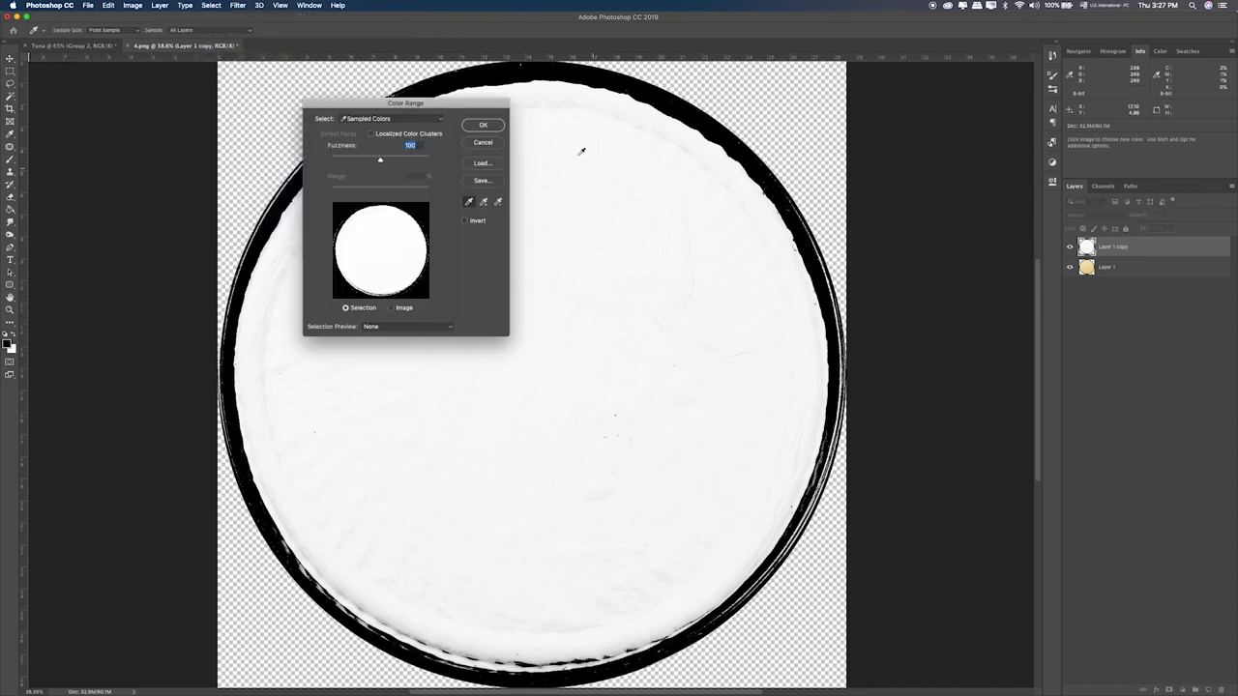
pyautogui.click(489, 142)
# Step: Select the white dough area on the high-contrast copy with the Magic Wand
pyautogui.click(10, 96)
pyautogui.click(58, 103)
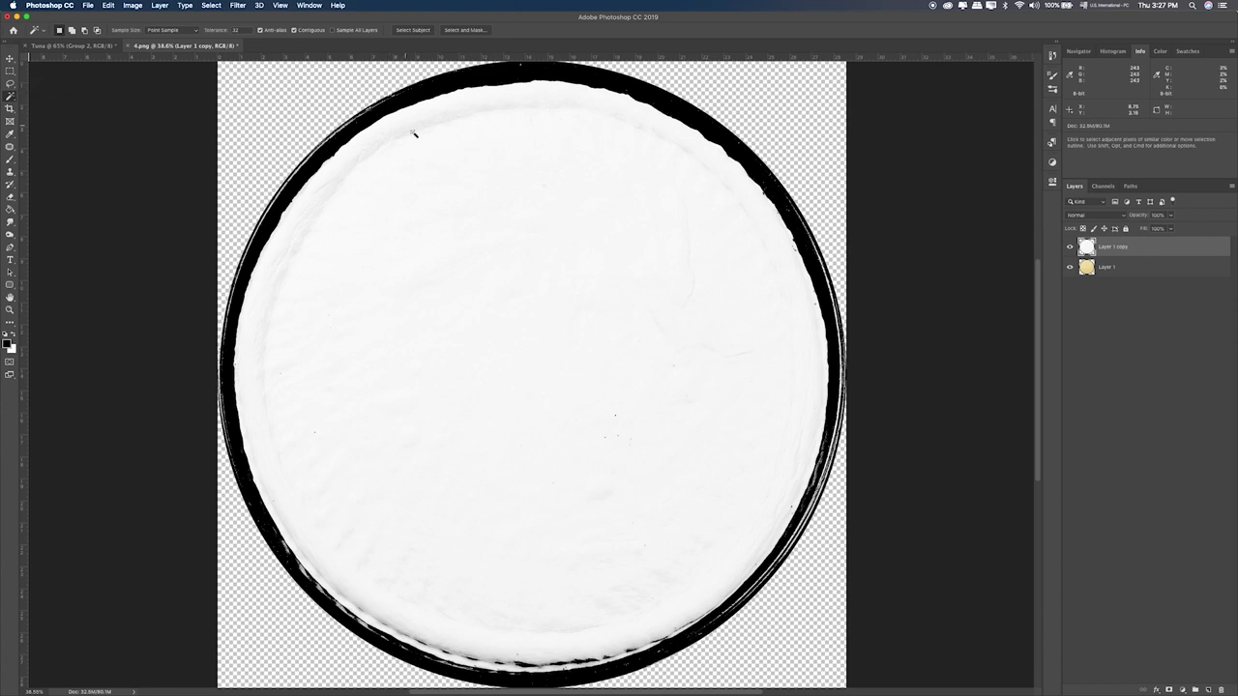
pyautogui.click(474, 206)
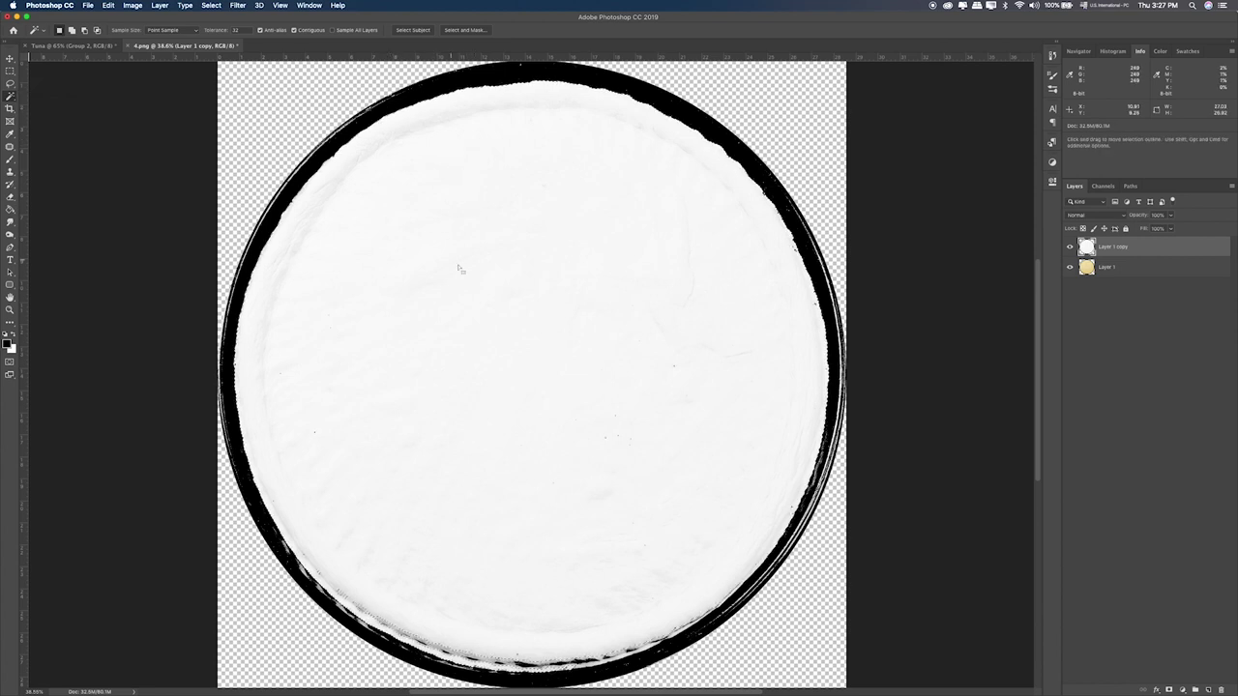
# Step: Copy the selected dough from Layer 1 onto a new layer and isolate it to inspect the cut-out's lower edge
pyautogui.click(1145, 269)
pyautogui.press('super+j')
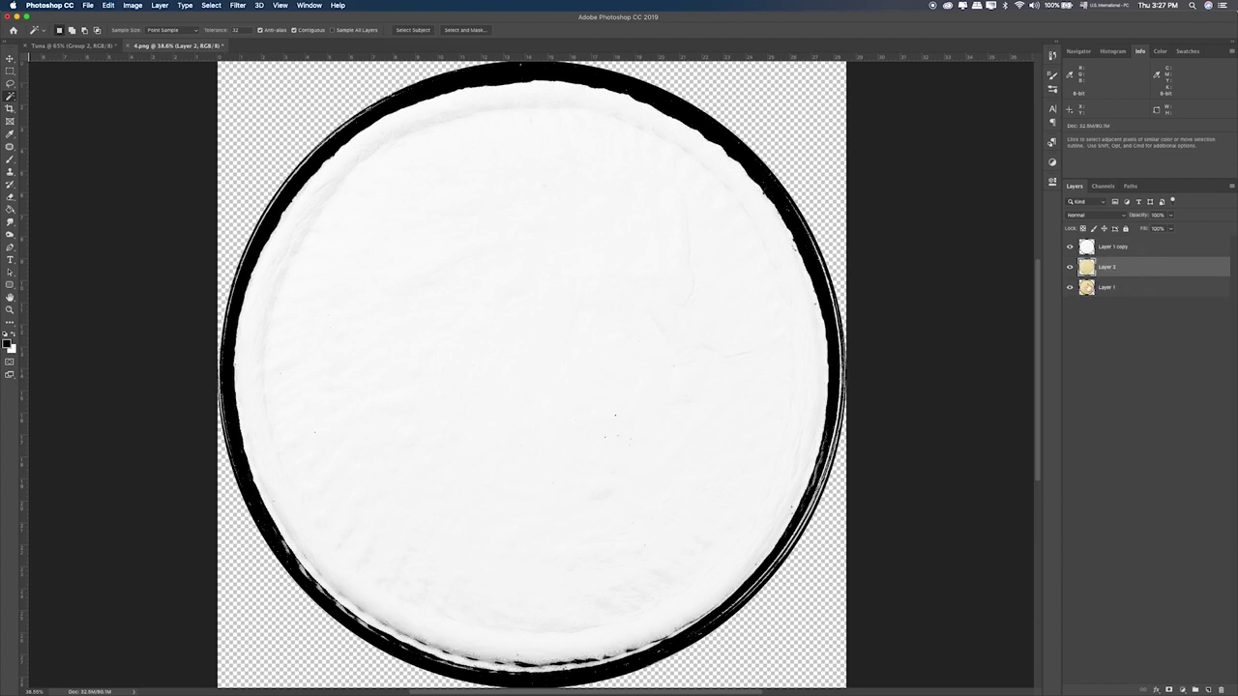
pyautogui.click(1071, 247)
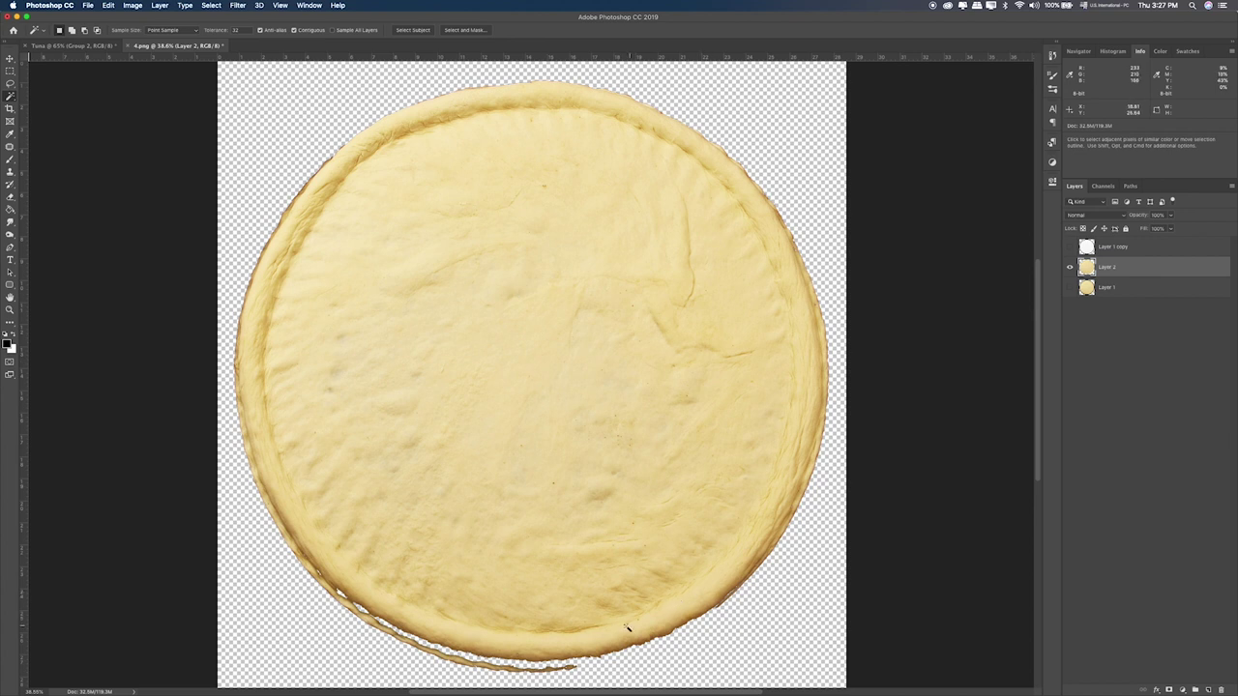
pyautogui.press('super+plus')
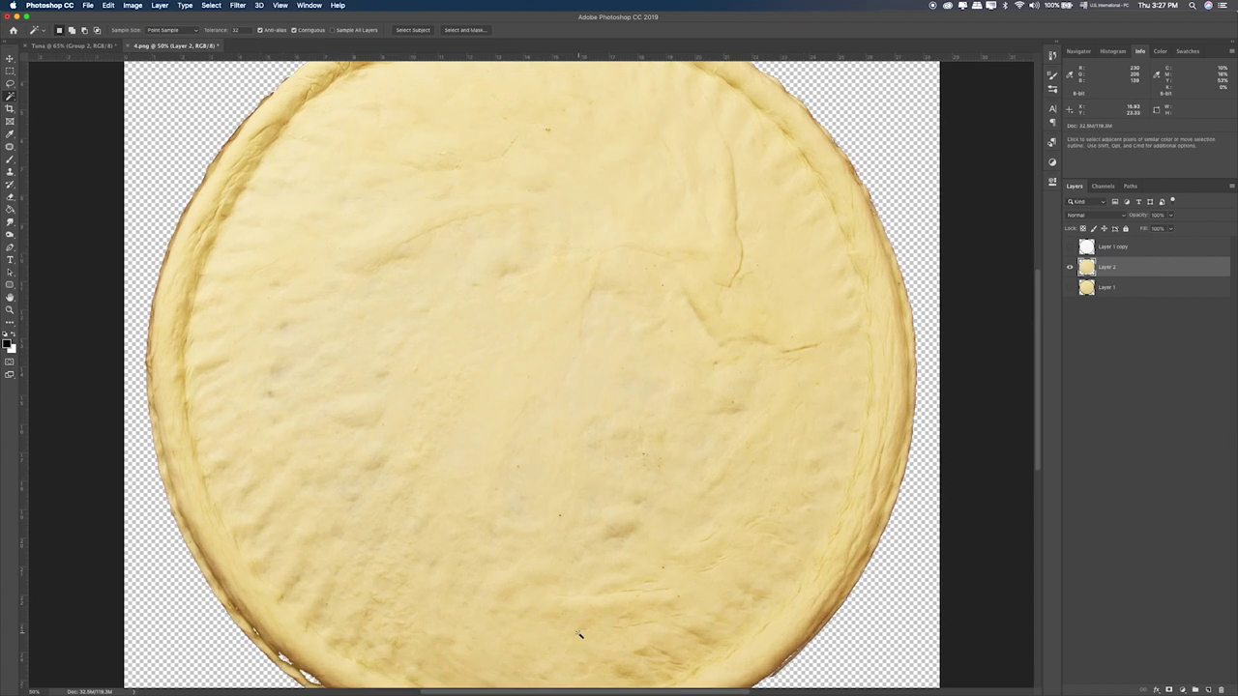
pyautogui.moveTo(585, 625); pyautogui.dragTo(604, 417)
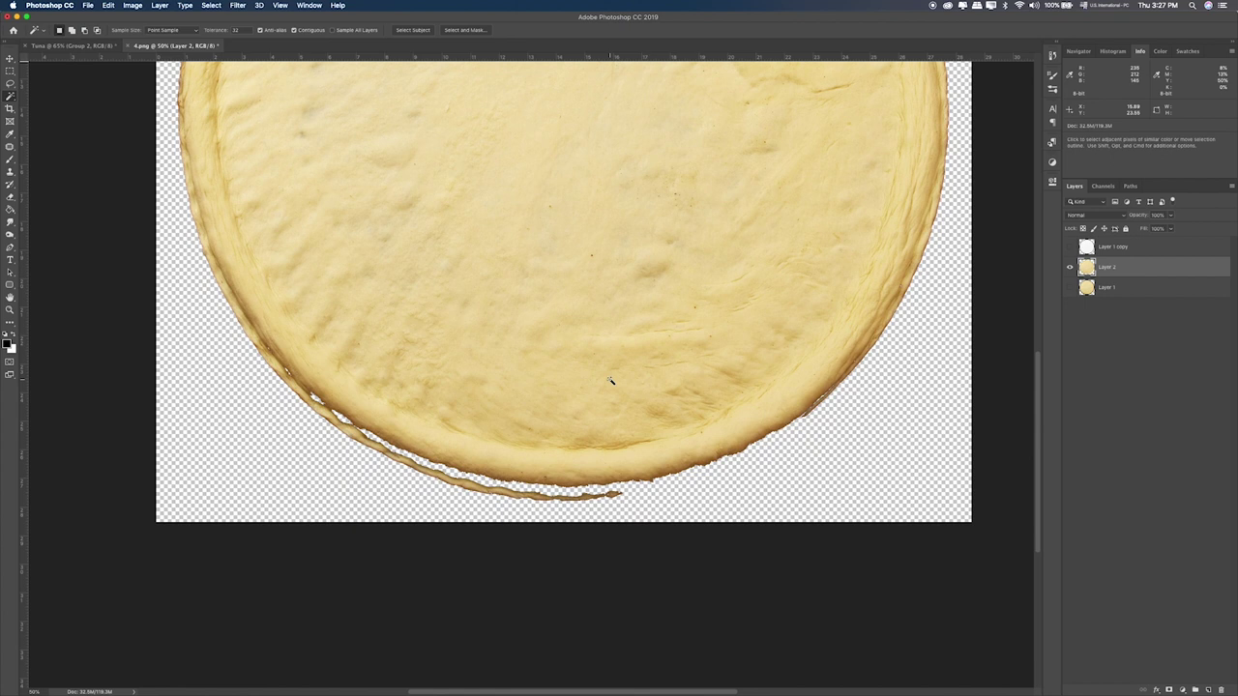
pyautogui.moveTo(377, 306); pyautogui.dragTo(406, 422)
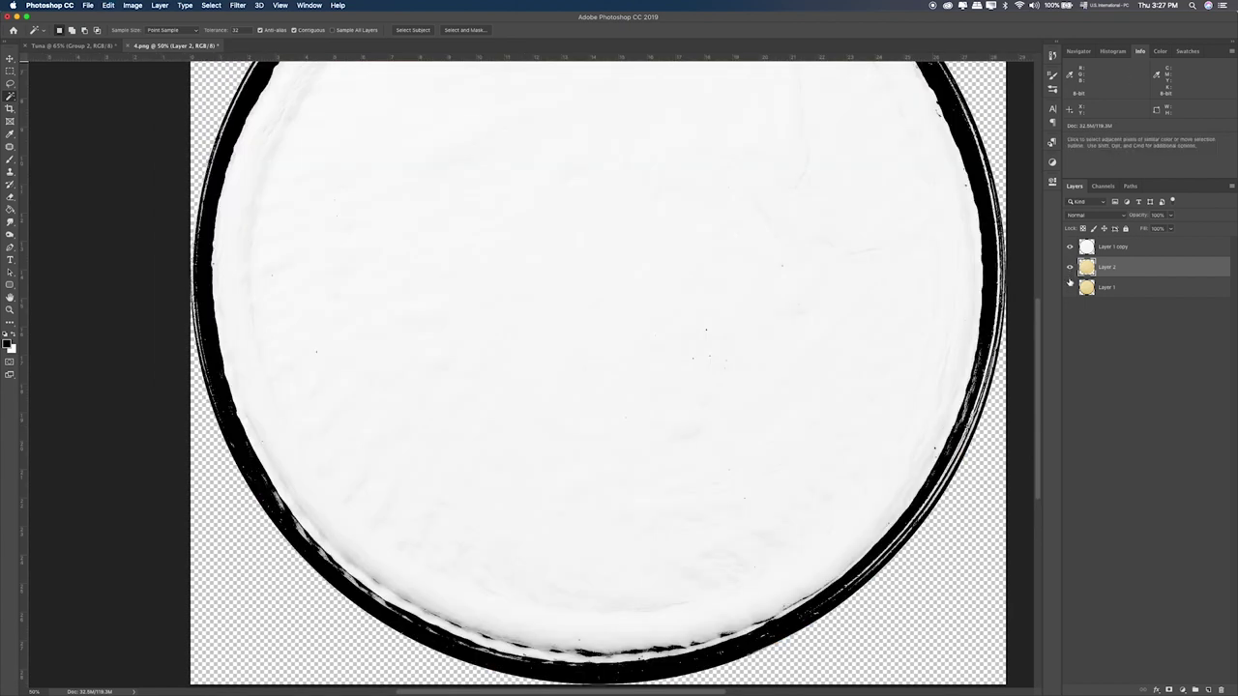
pyautogui.click(1070, 271)
pyautogui.click(1070, 271)
# Step: Undo the dough layer copy and return to the active selection on the high-contrast layer
pyautogui.press('super+z')
pyautogui.press('super+z')
pyautogui.press('super+z')
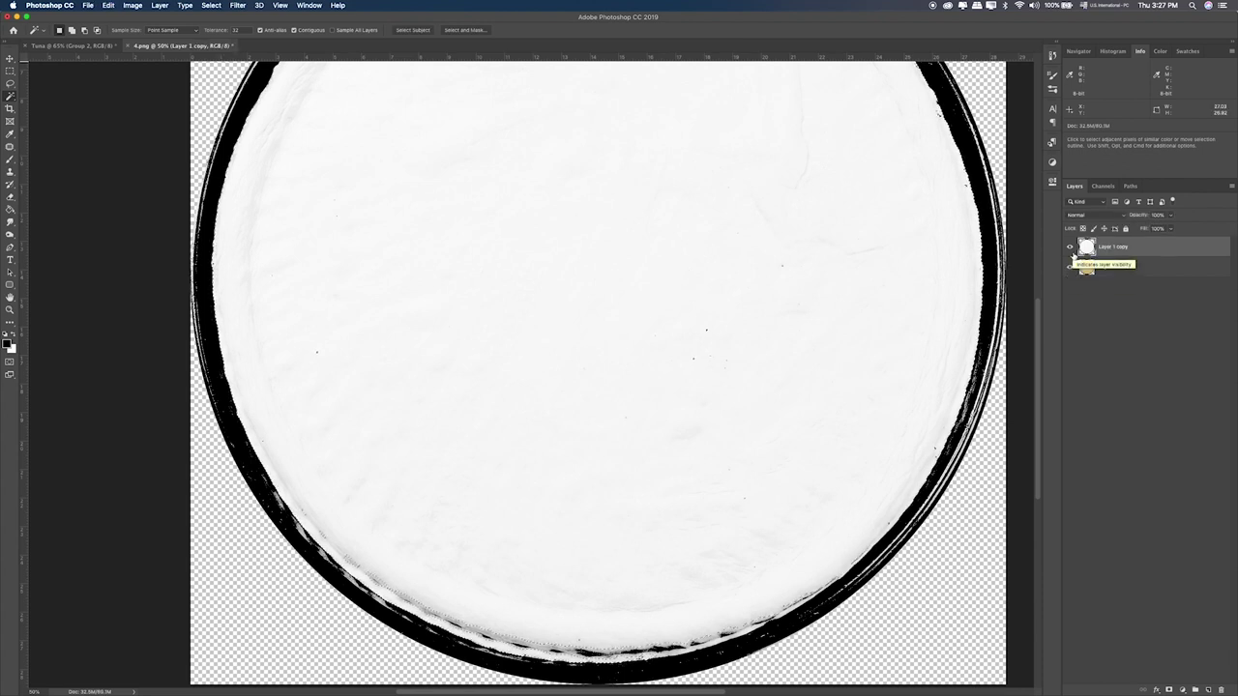
# Step: Hide the high-contrast copy and draw a closed Pen path along the dough's lower rim and back across its interior
pyautogui.click(1070, 247)
pyautogui.scroll(-5, 408, 222)
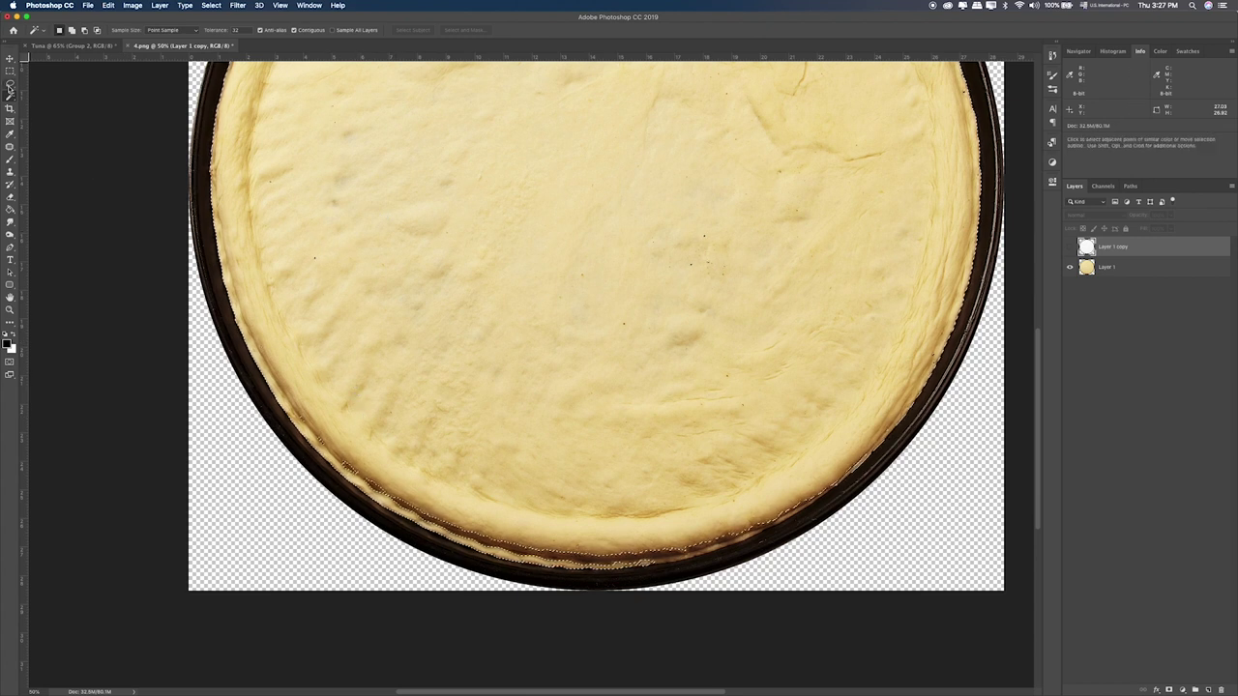
pyautogui.press('p')
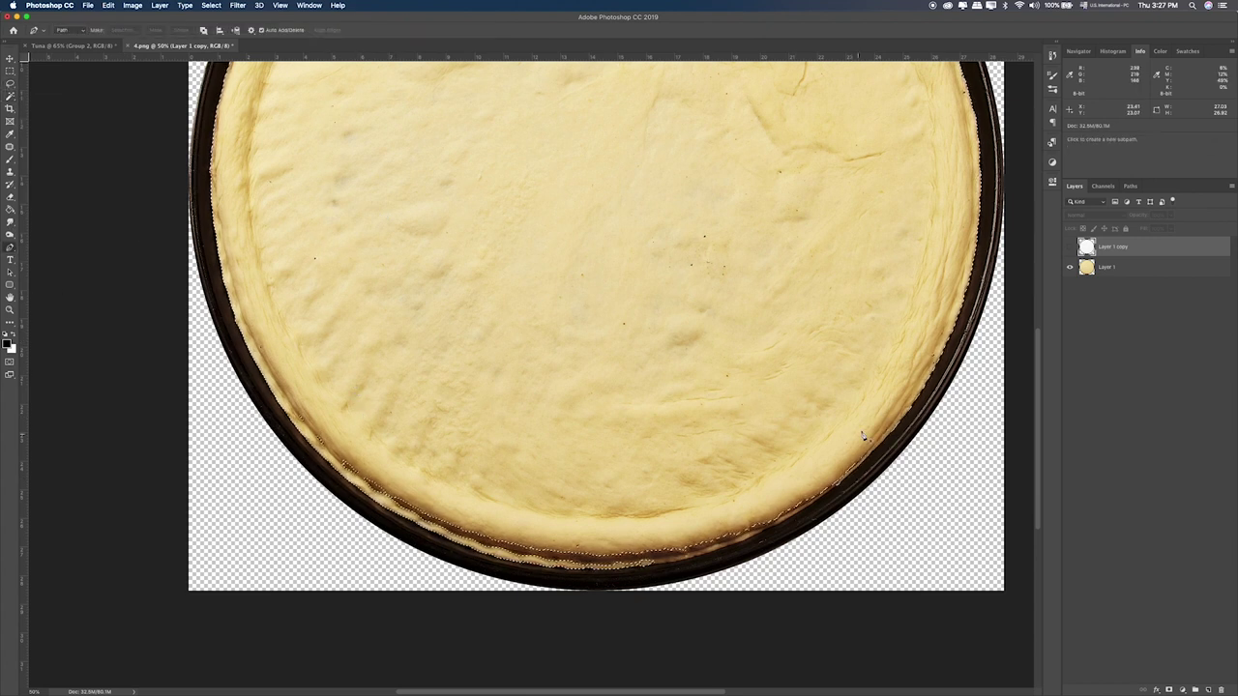
pyautogui.click(878, 450)
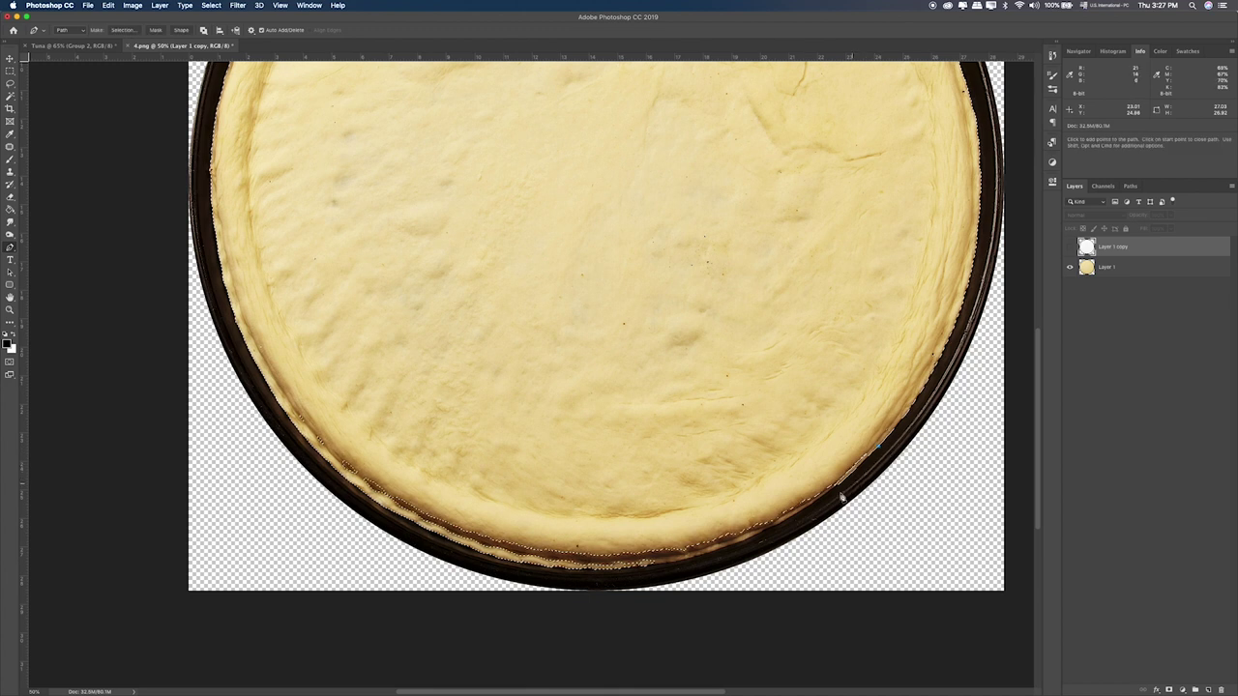
pyautogui.moveTo(763, 532); pyautogui.dragTo(711, 556)
pyautogui.moveTo(562, 571); pyautogui.dragTo(487, 568)
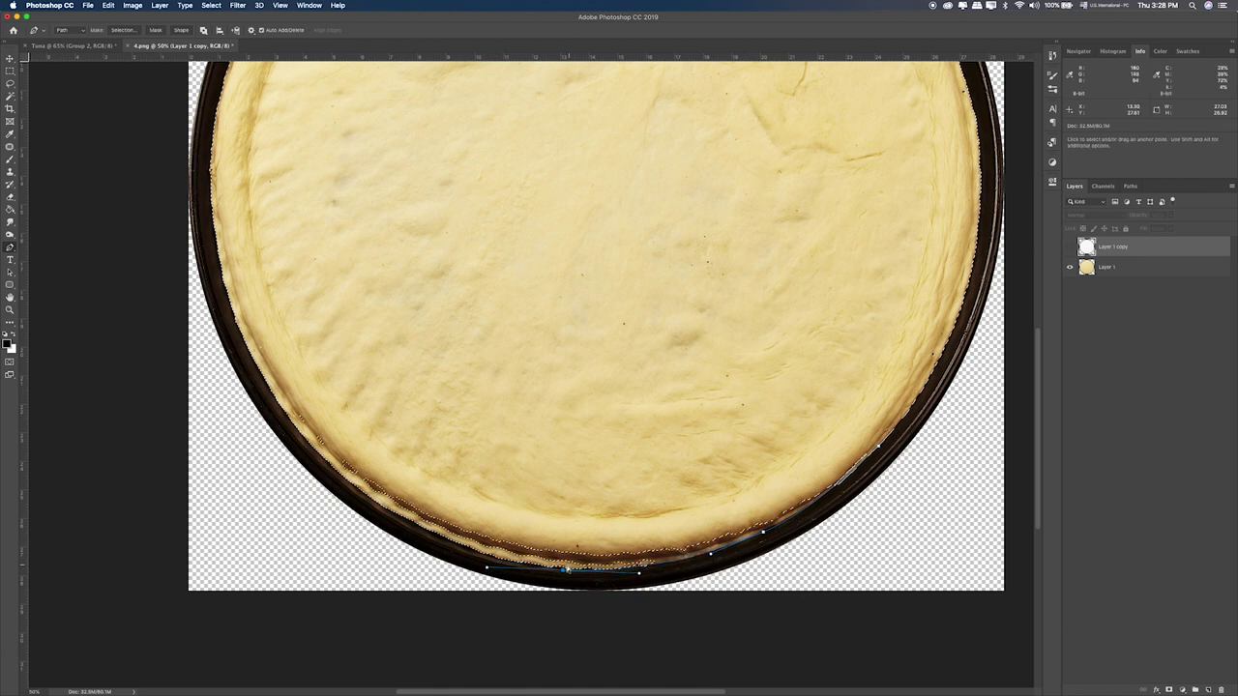
pyautogui.moveTo(566, 571); pyautogui.dragTo(570, 571)
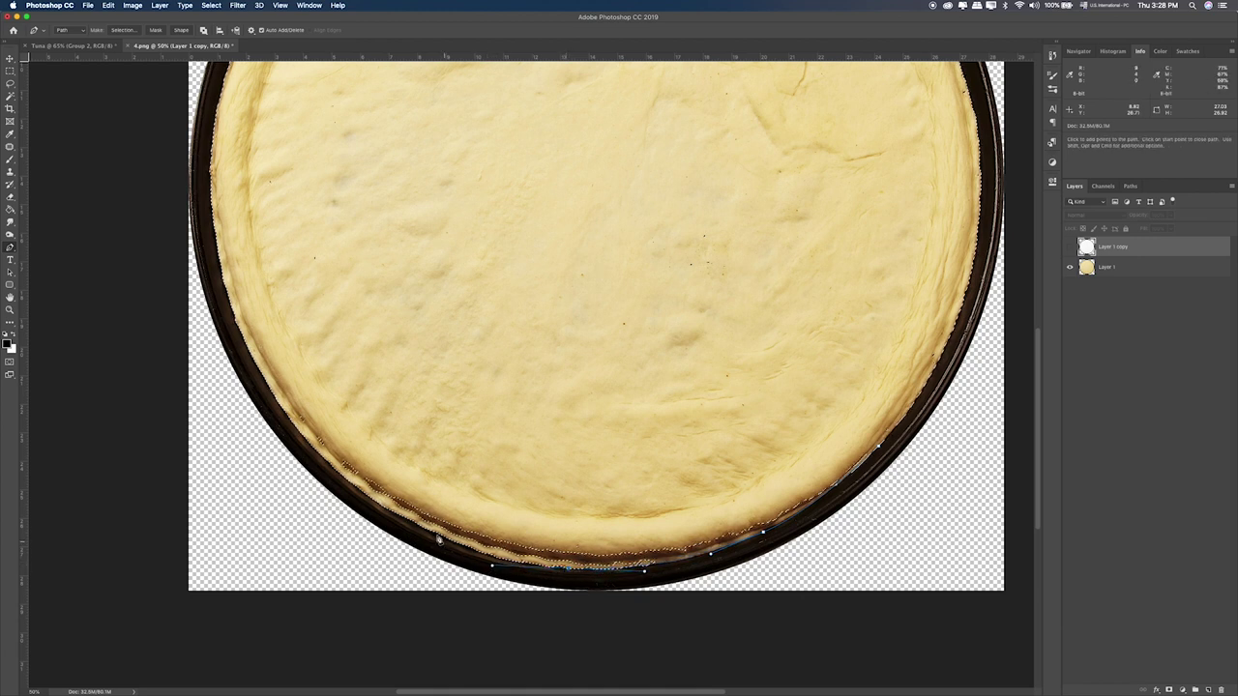
pyautogui.moveTo(412, 525); pyautogui.dragTo(385, 514)
pyautogui.moveTo(329, 469); pyautogui.dragTo(294, 420)
pyautogui.click(287, 385)
pyautogui.click(359, 399)
pyautogui.click(693, 500)
pyautogui.click(858, 426)
# Step: Try to turn the pen path into a new selection with a 0-pixel feather
pyautogui.rightClick(851, 454)
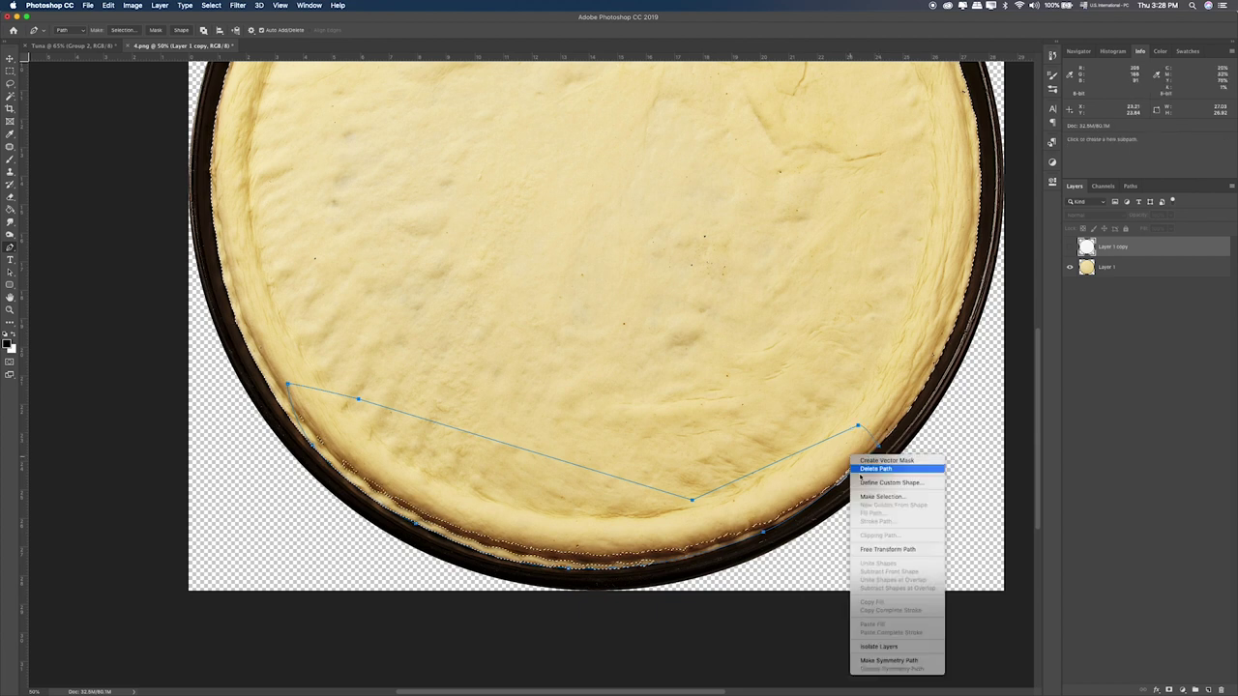
pyautogui.click(868, 497)
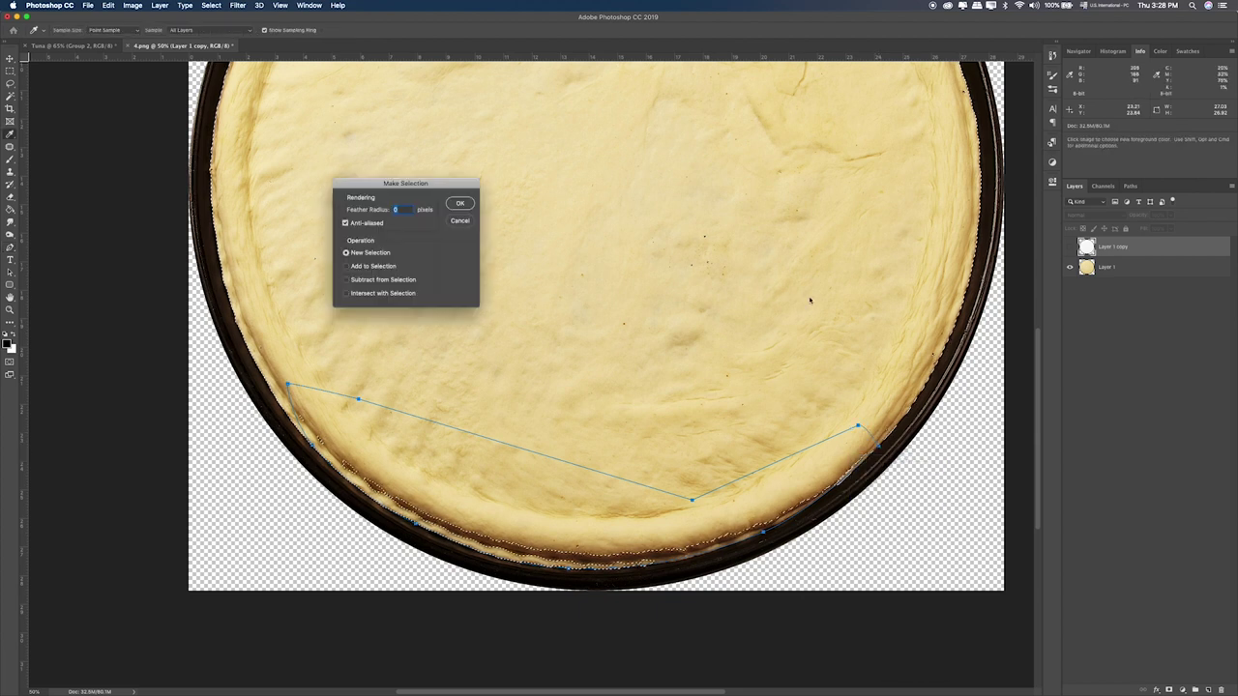
pyautogui.click(461, 203)
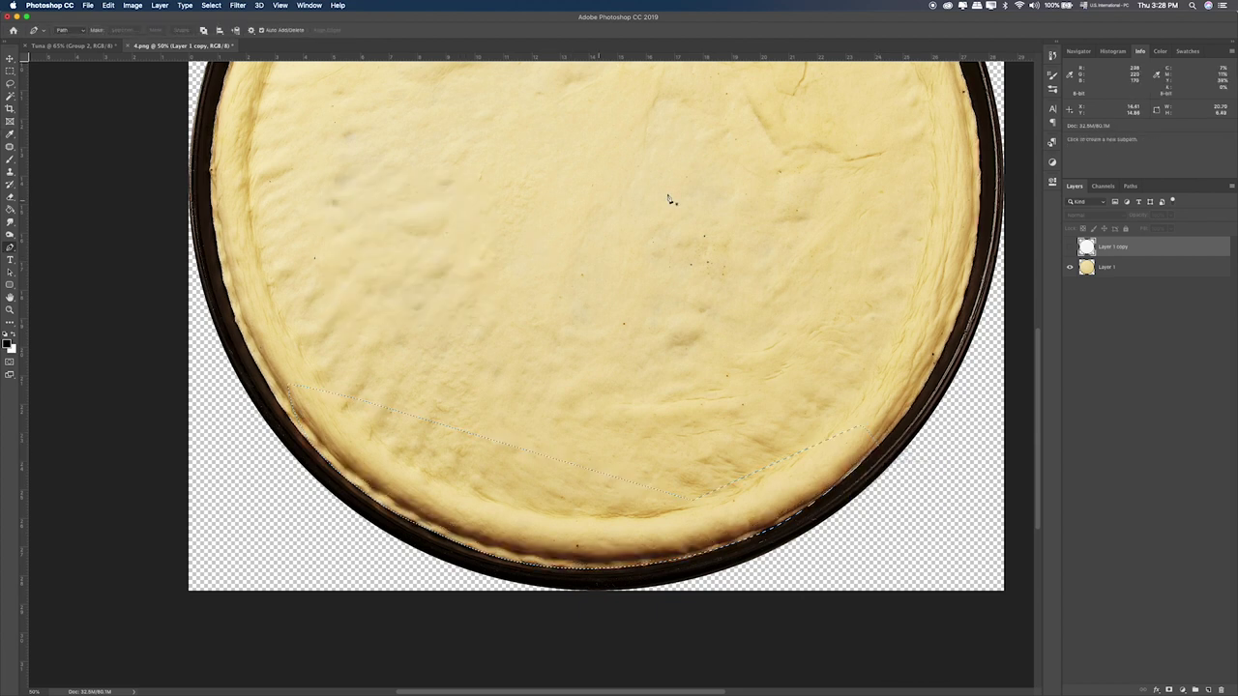
# Step: Make a selection from the pen path and add it to the existing dough selection
pyautogui.rightClick(557, 486)
pyautogui.click(586, 527)
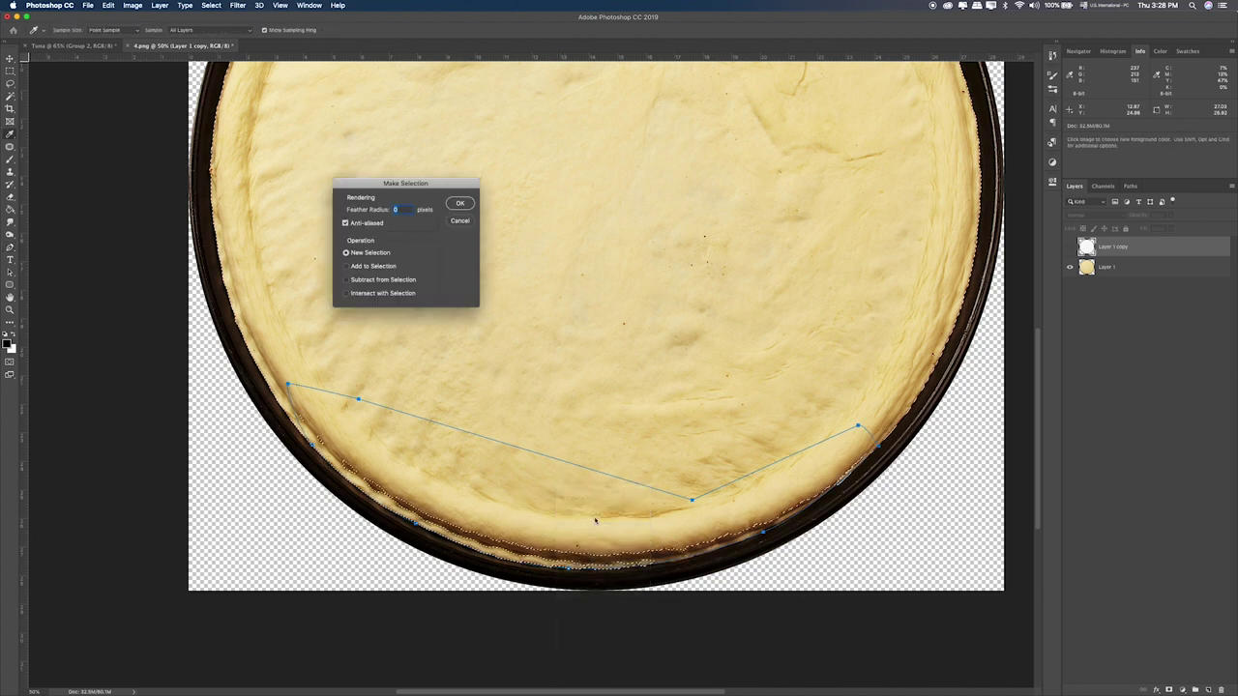
pyautogui.click(461, 203)
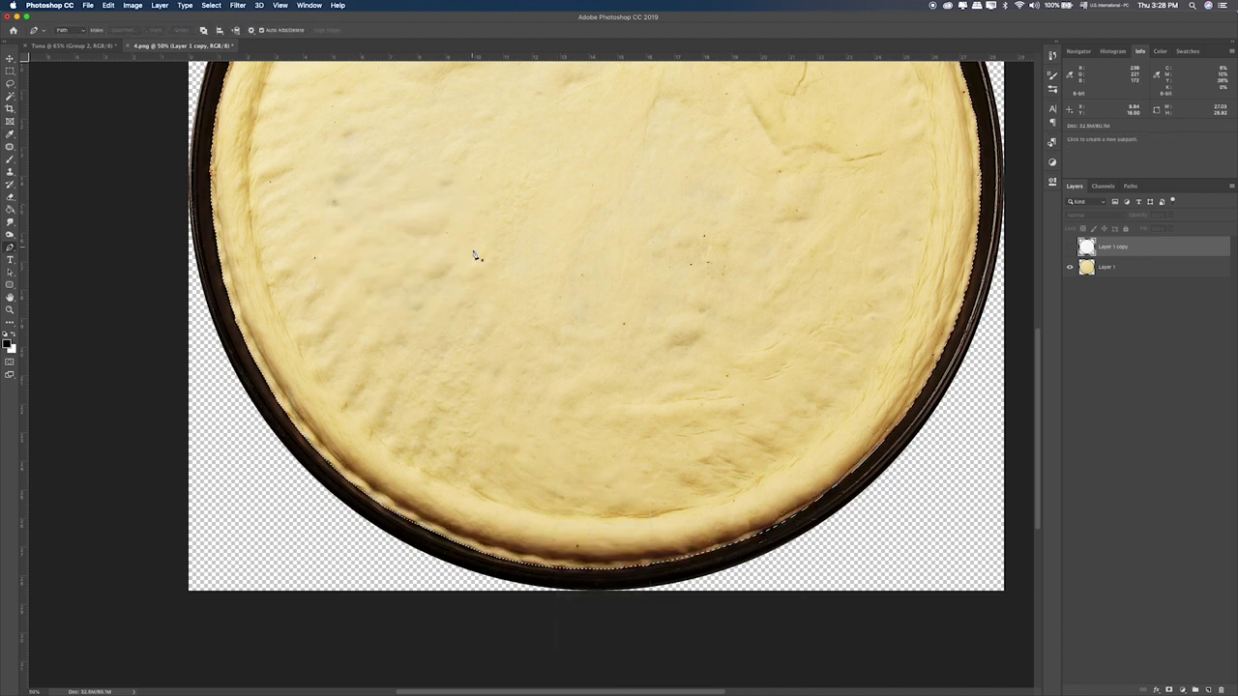
# Step: Copy the selected dough from Layer 1 onto a new layer and hide Layer 1
pyautogui.moveTo(728, 286); pyautogui.dragTo(739, 531)
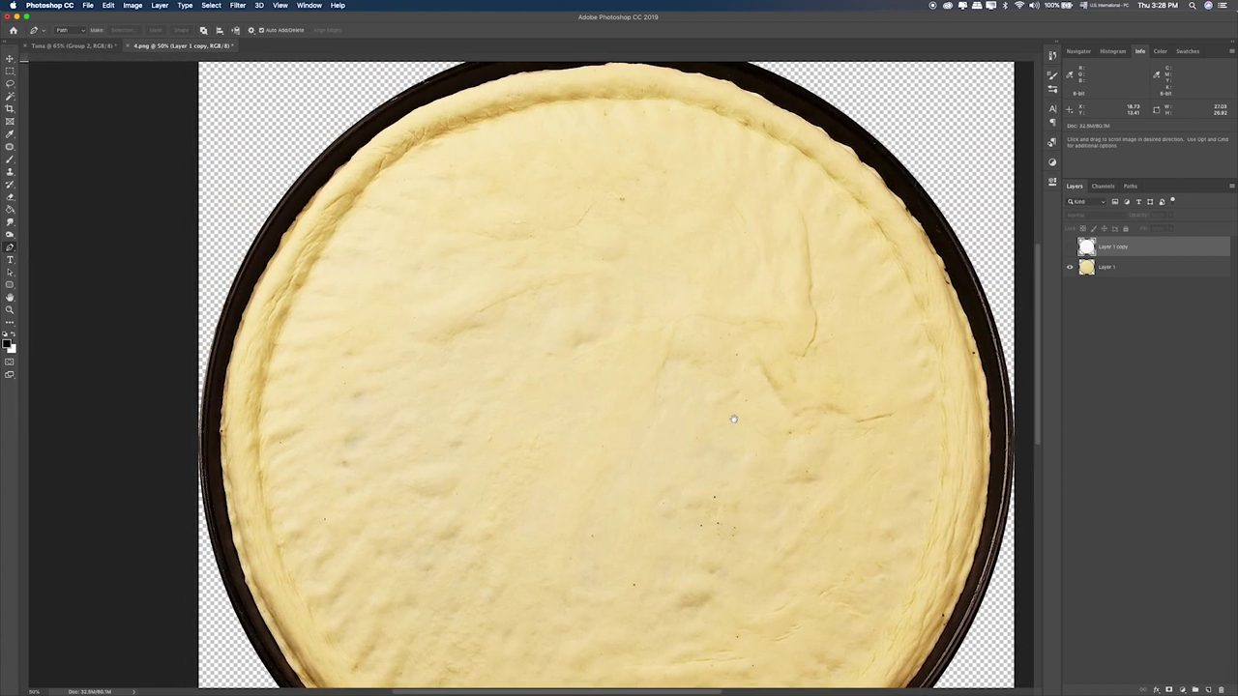
pyautogui.click(1131, 269)
pyautogui.hotkey('ctrl', 'j')
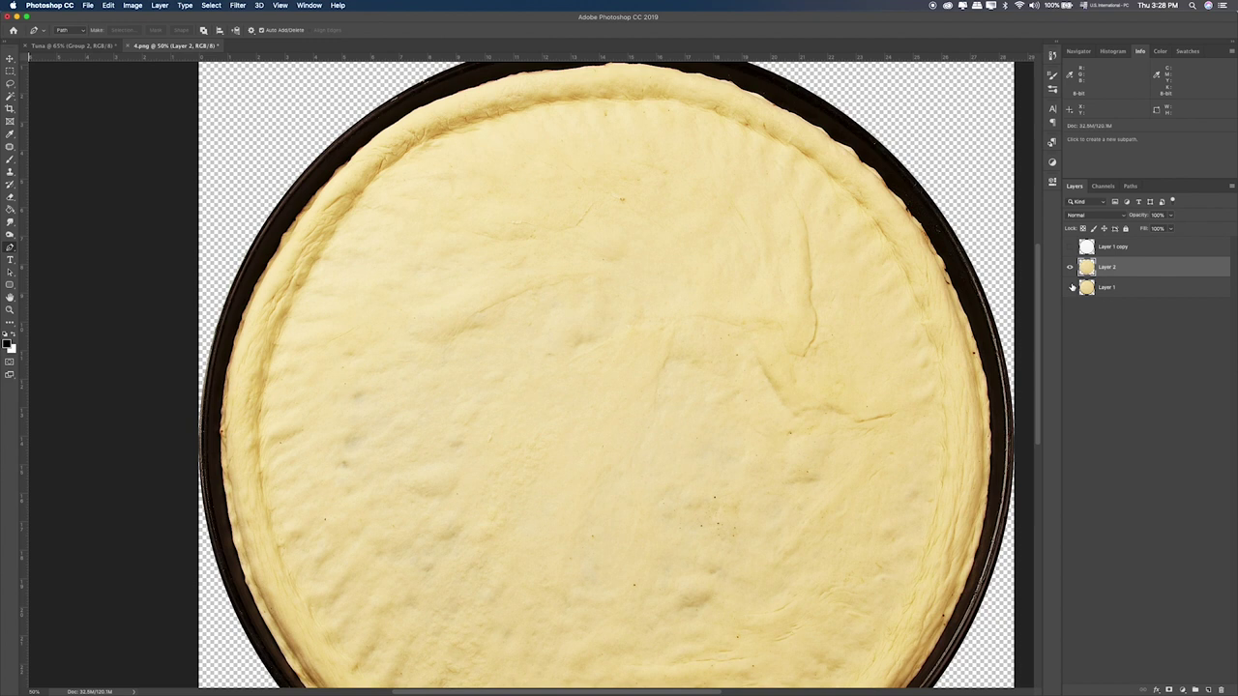
pyautogui.click(1070, 288)
pyautogui.press('super+0')
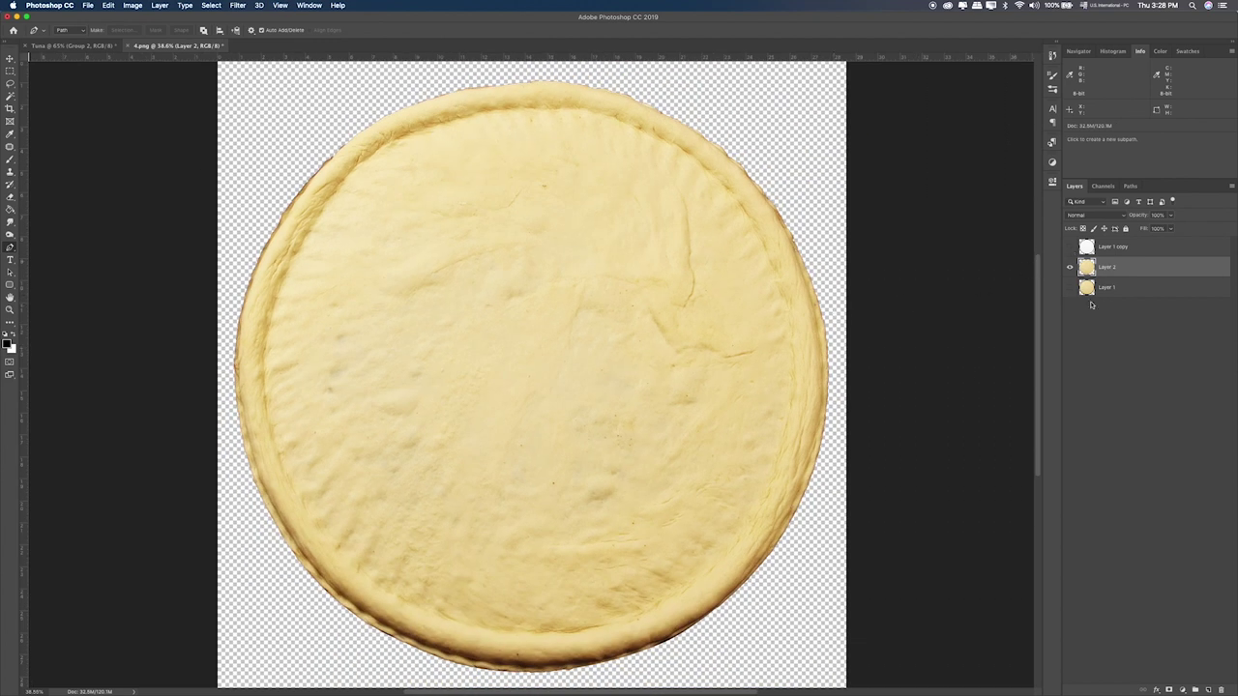
# Step: Convert the dough cut-out layer to a smart object and bring it into the Tuna document
pyautogui.rightClick(1141, 267)
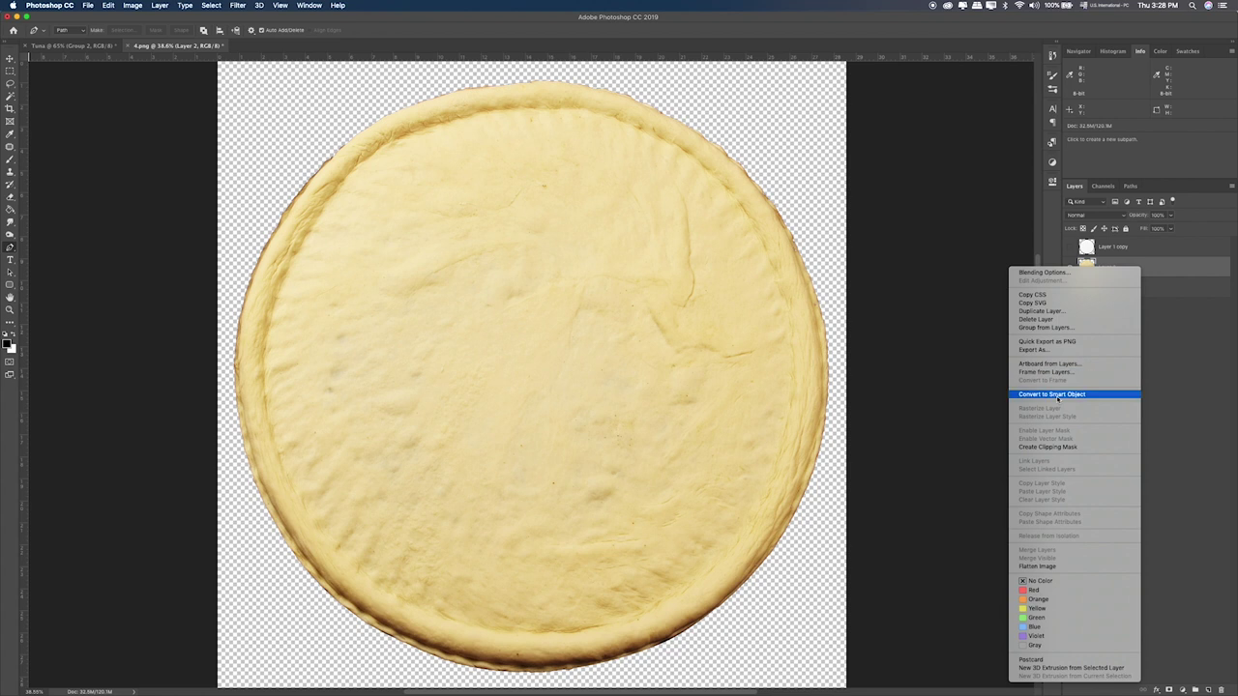
pyautogui.click(1050, 394)
pyautogui.hotkey('ctrl', 'Up')
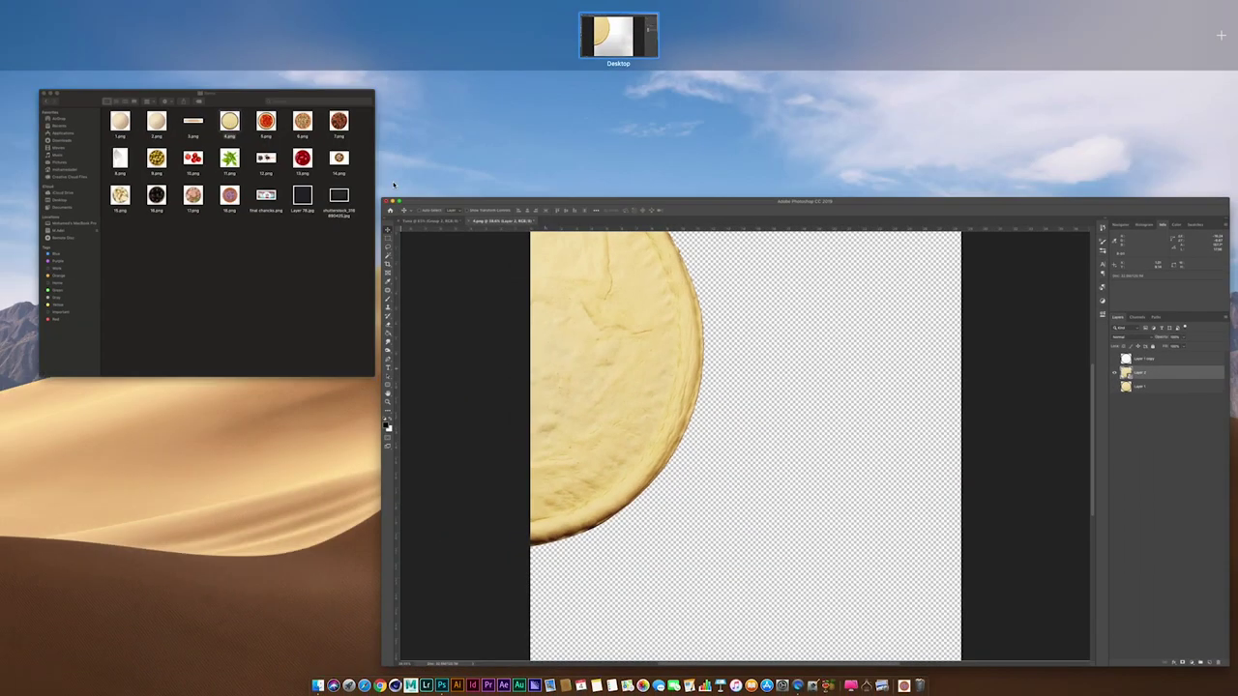
pyautogui.click(488, 260)
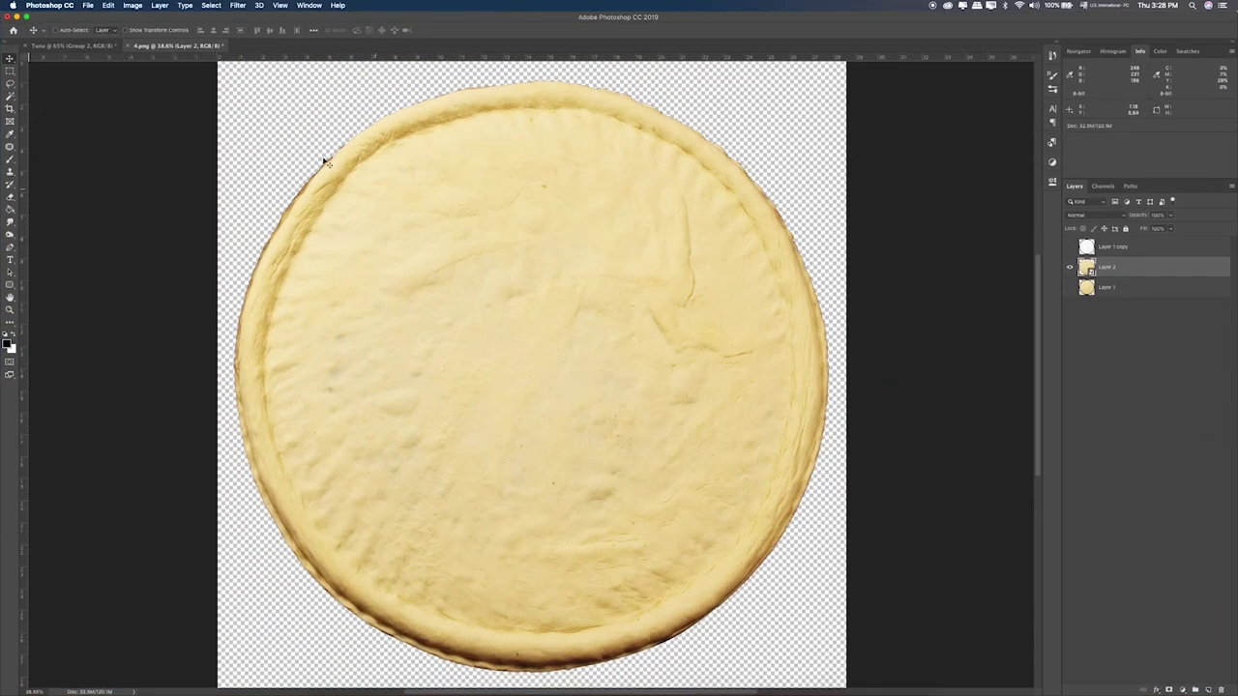
pyautogui.click(104, 48)
pyautogui.moveTo(349, 187); pyautogui.dragTo(423, 302)
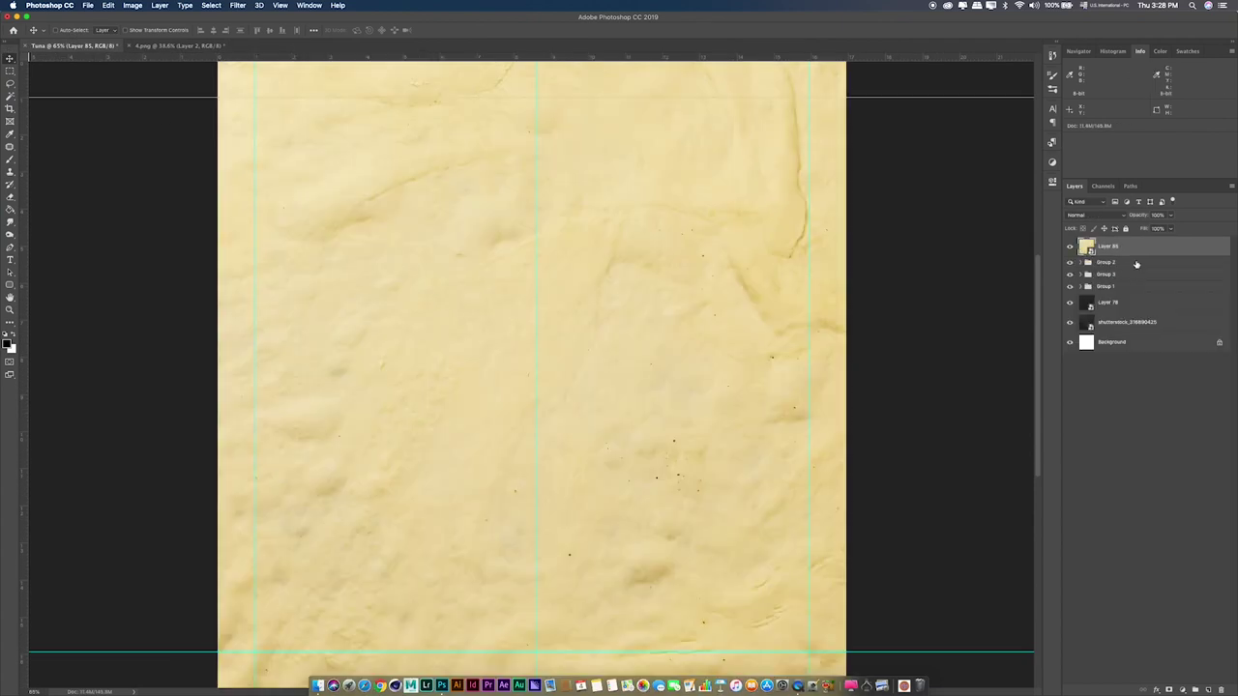
# Step: Scale the rolled-out base down around its centre so it fits beside the rolling pin
pyautogui.hotkey('ctrl', 't')
pyautogui.hotkey('ctrl', '0')
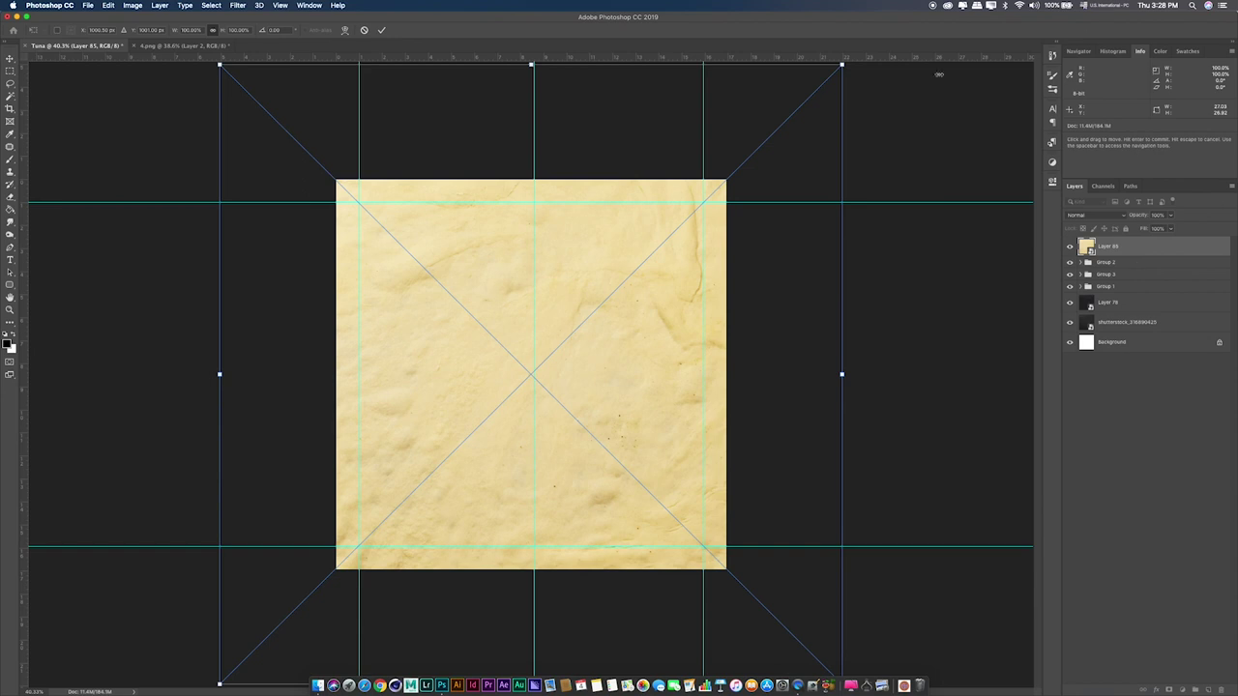
pyautogui.moveTo(842, 65); pyautogui.dragTo(615, 290)
pyautogui.press('Return')
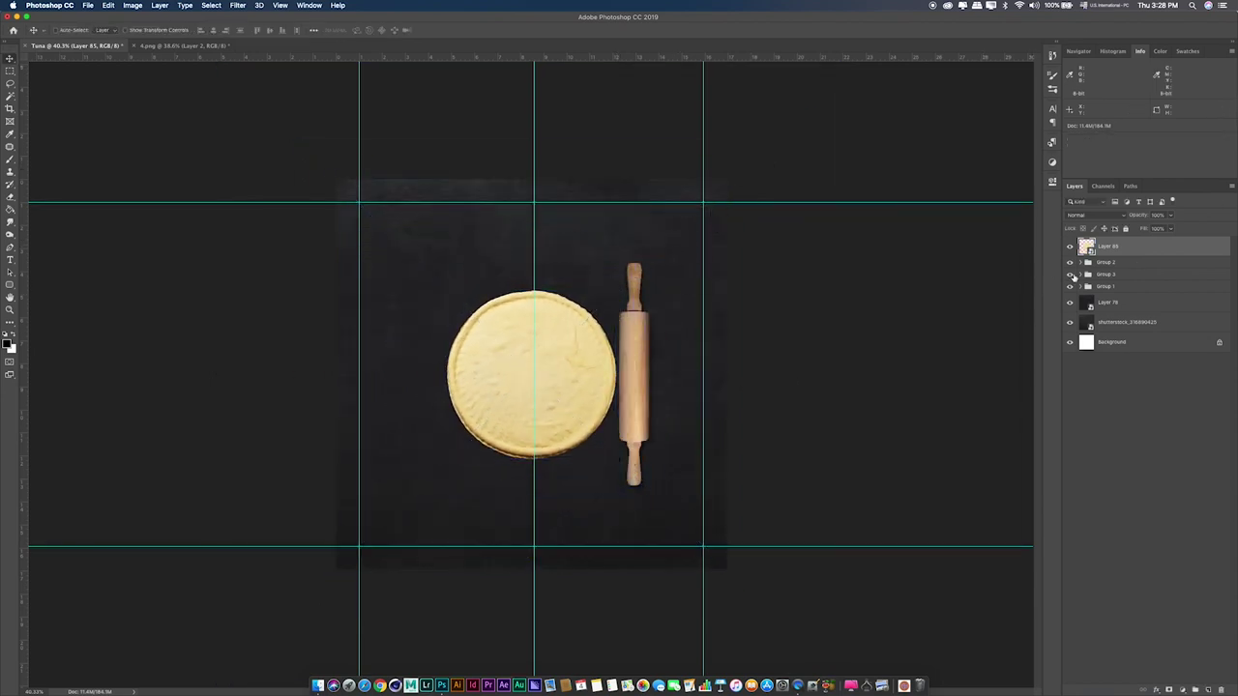
# Step: Compare the rolled-out base with the dough ball beneath, then scale the base down slightly more to leave a gap before the rolling pin
pyautogui.click(1069, 247)
pyautogui.click(1070, 247)
pyautogui.click(1070, 248)
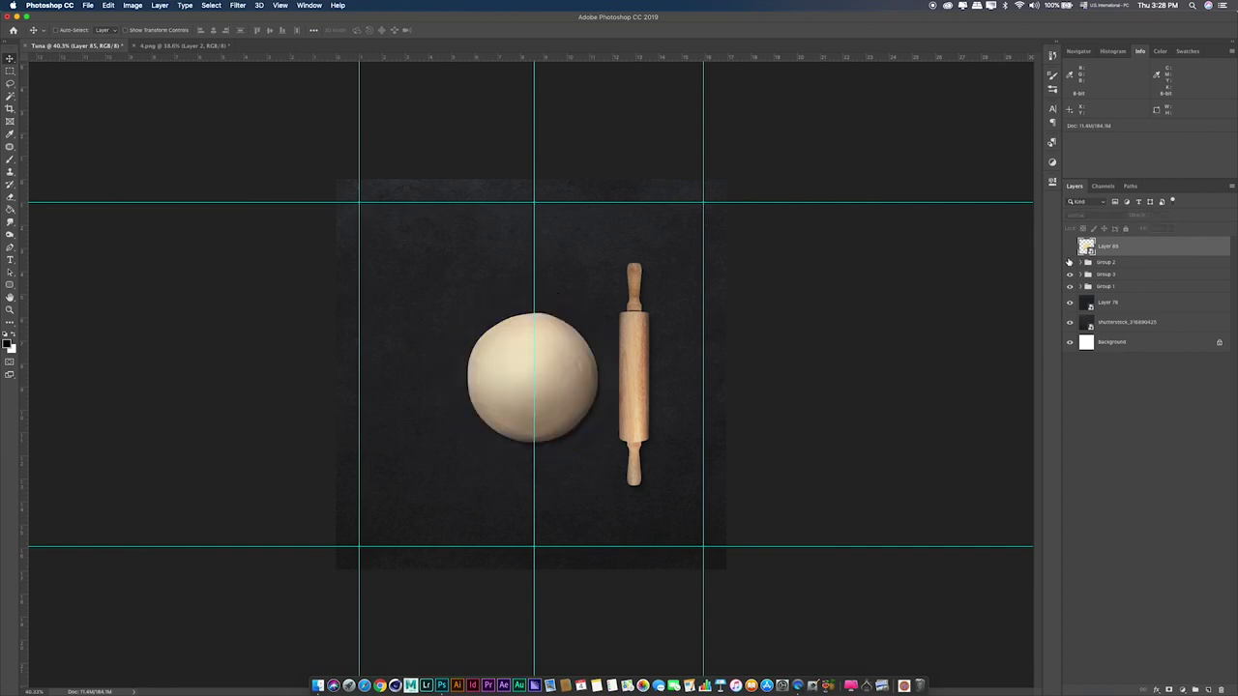
pyautogui.click(1070, 262)
pyautogui.click(1069, 248)
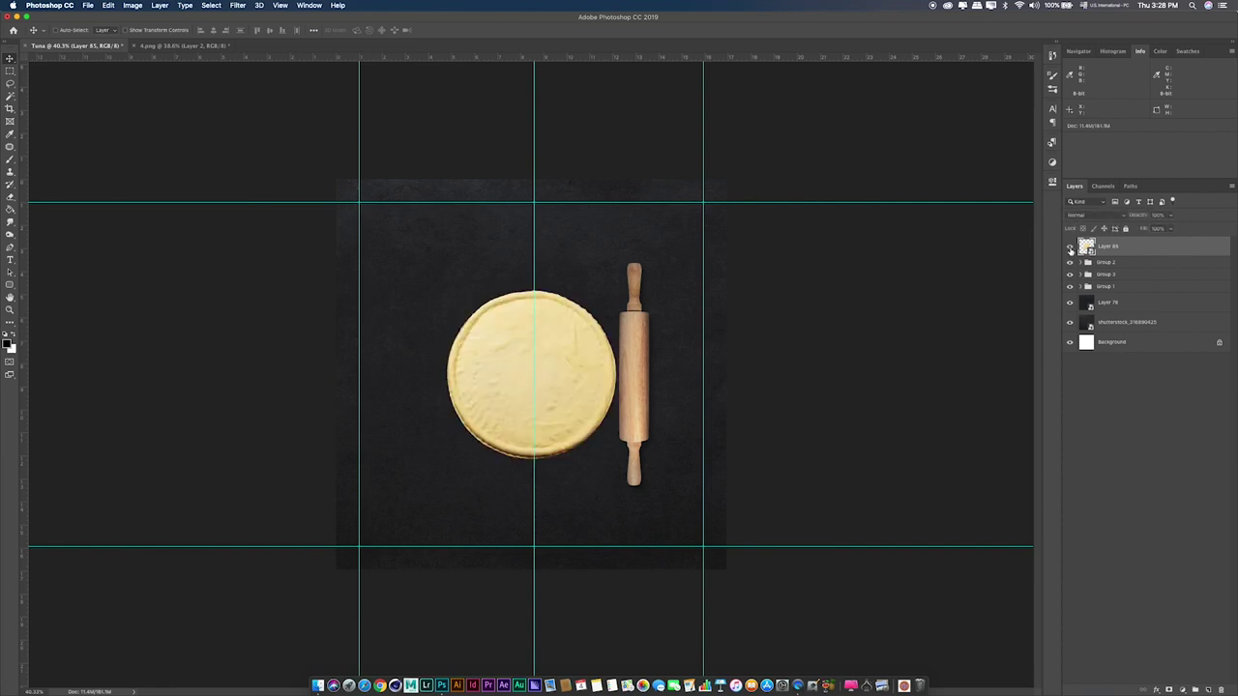
pyautogui.hotkey('ctrl', 't')
pyautogui.moveTo(618, 288); pyautogui.dragTo(580, 333)
pyautogui.press('Return')
pyautogui.press('super+plus')
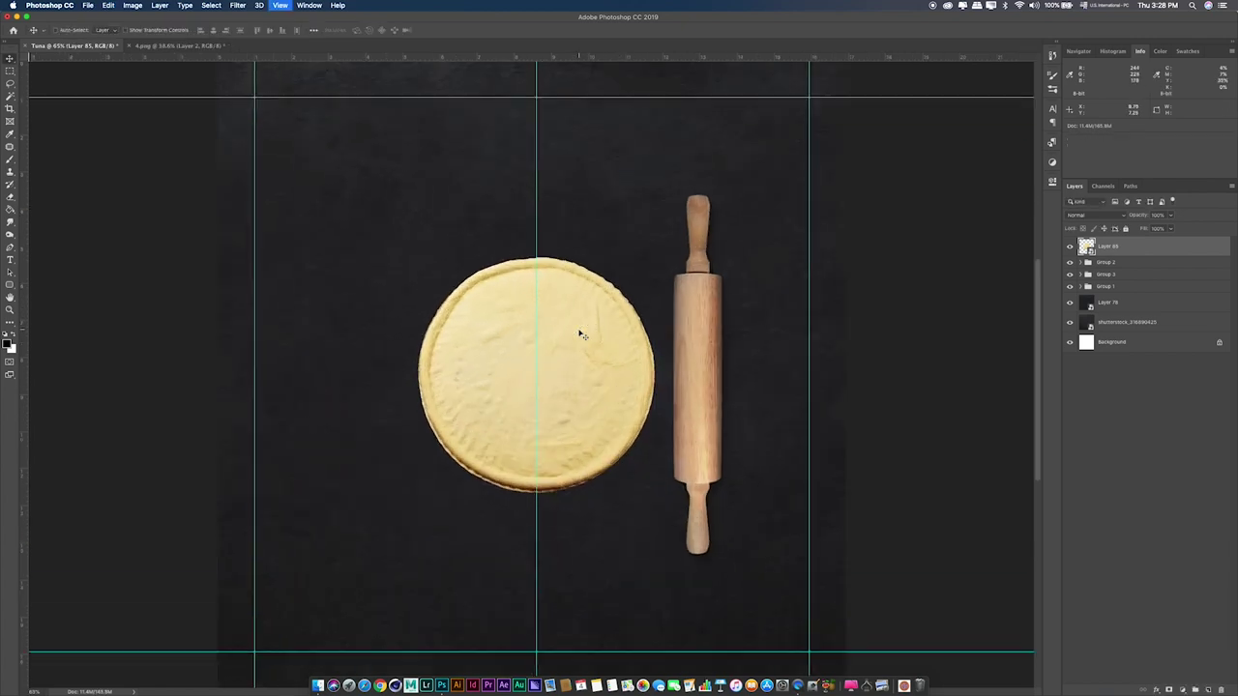
# Step: Copy the dough ball layer's Drop Shadow and Hue/Saturation smart filter in Group 2 onto Layer 85
pyautogui.click(1081, 263)
pyautogui.moveTo(1121, 340); pyautogui.dragTo(1122, 248)
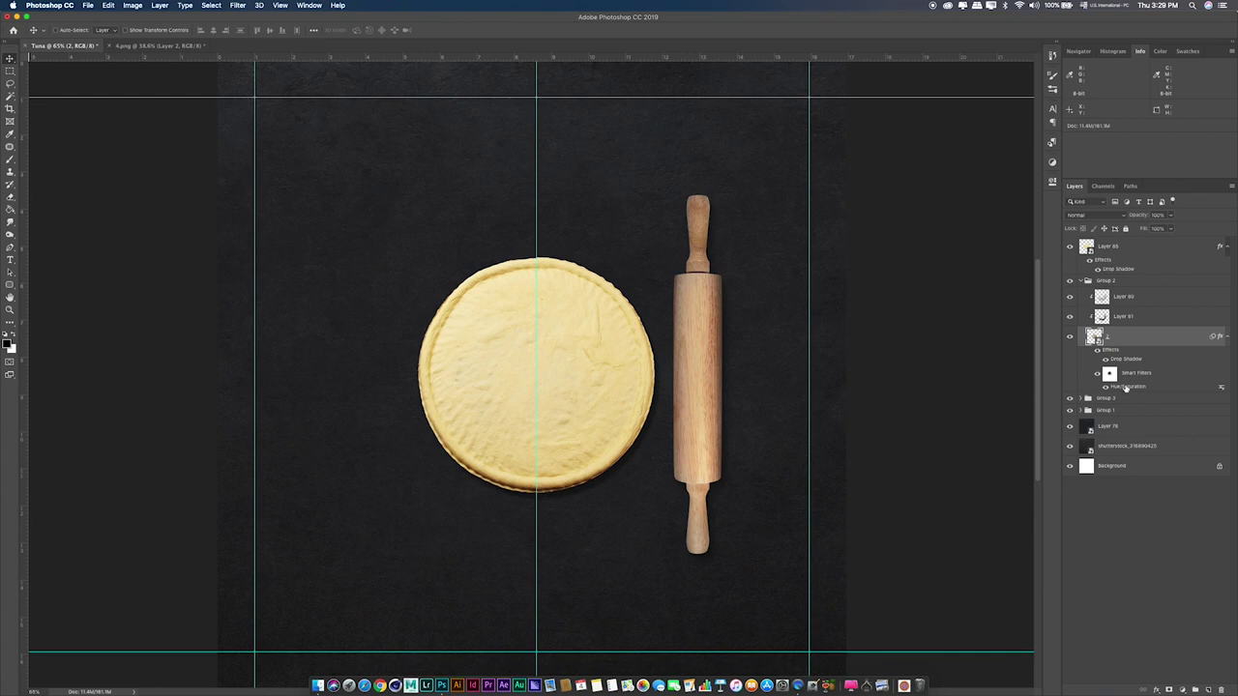
pyautogui.moveTo(1126, 387); pyautogui.dragTo(1117, 254)
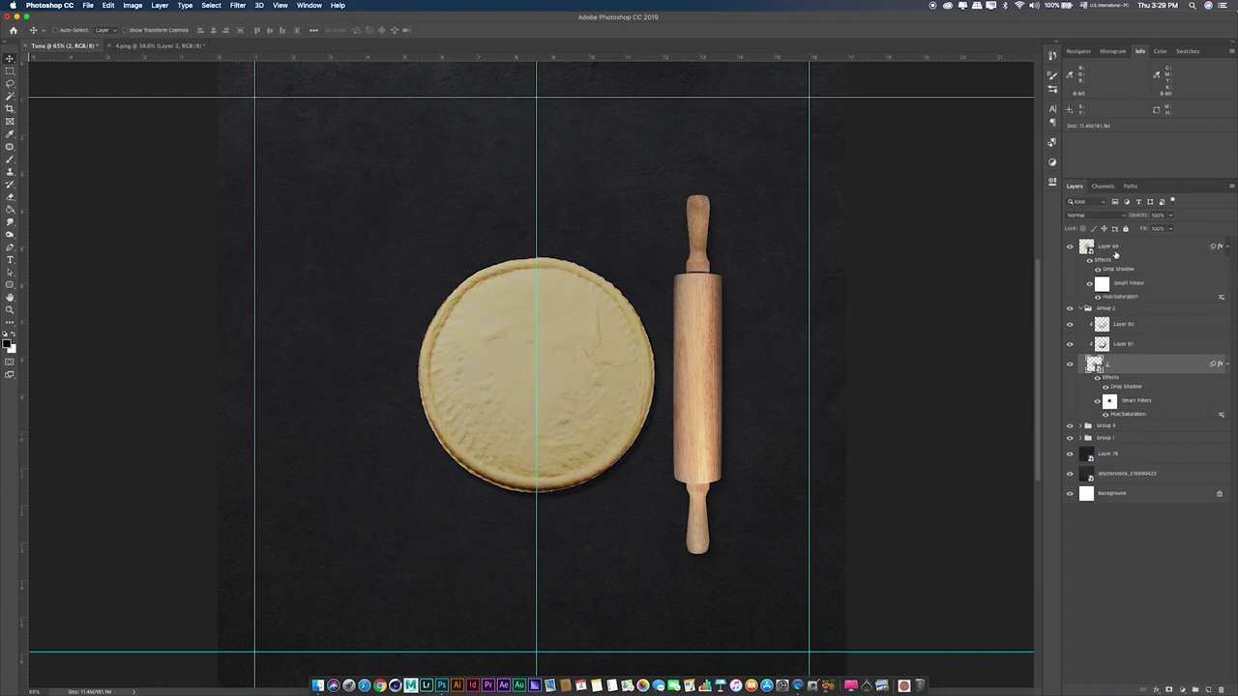
# Step: Set the saturation of Layer 85's Hue/Saturation smart filter to -43
pyautogui.click(1103, 282)
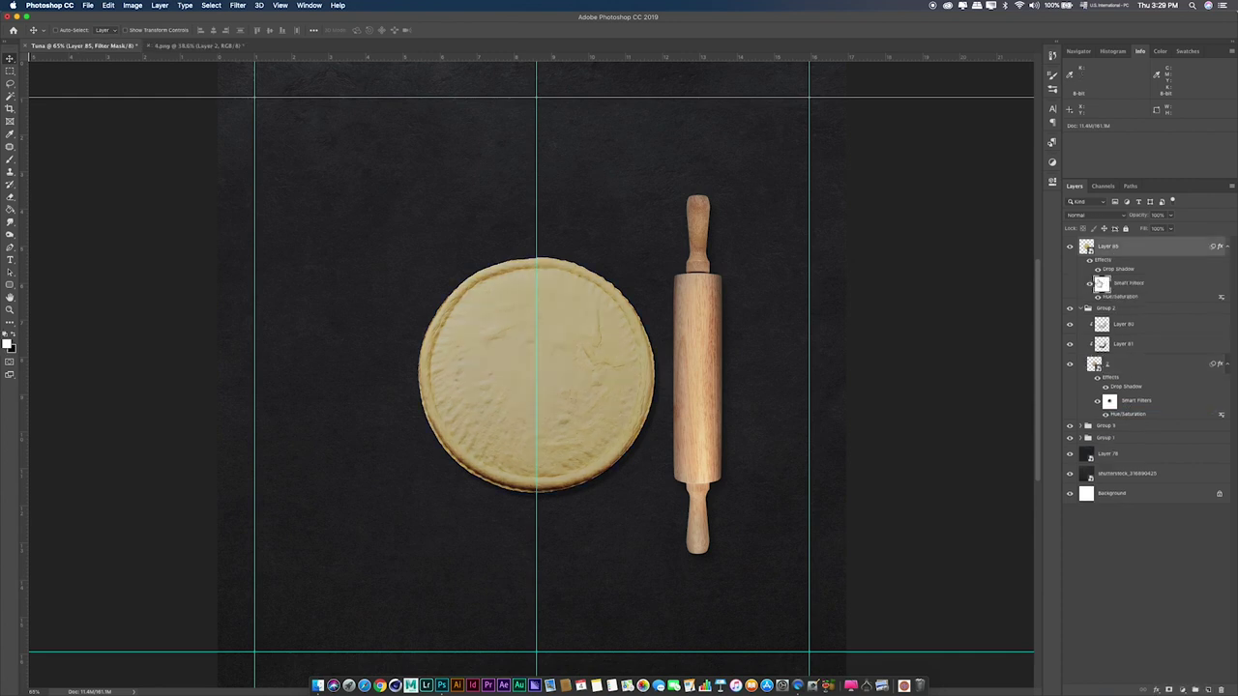
pyautogui.press('b')
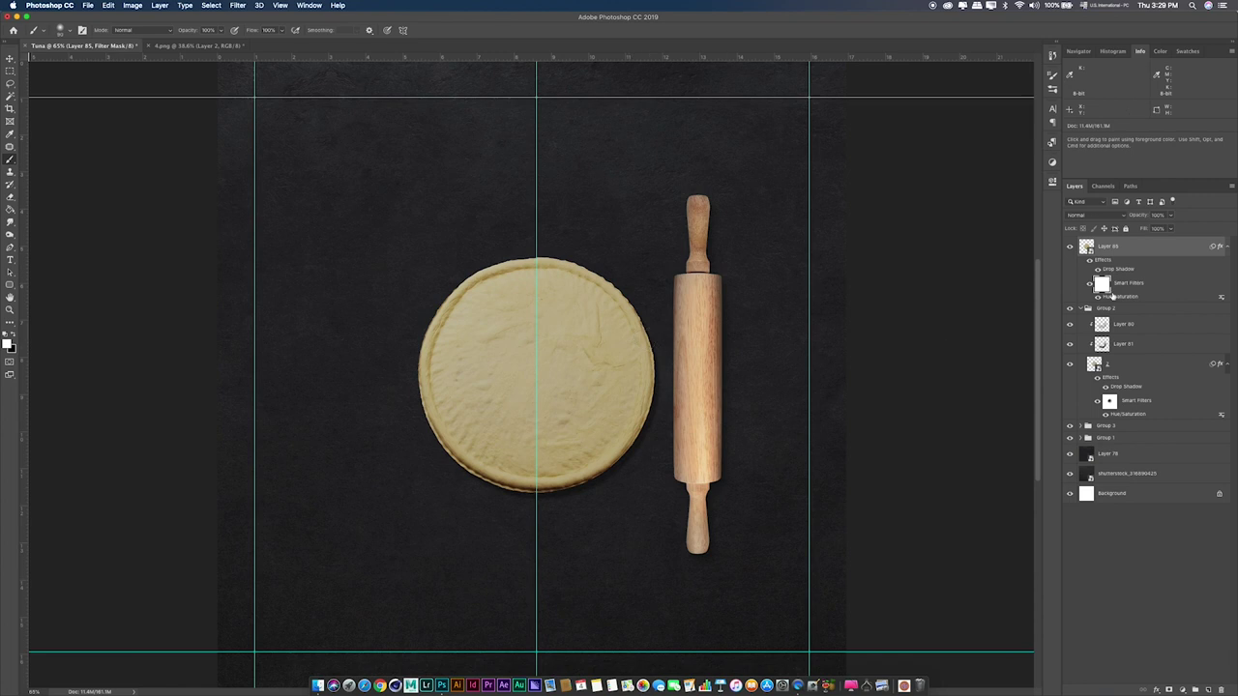
pyautogui.doubleClick(1112, 296)
pyautogui.click(433, 235)
pyautogui.click(560, 165)
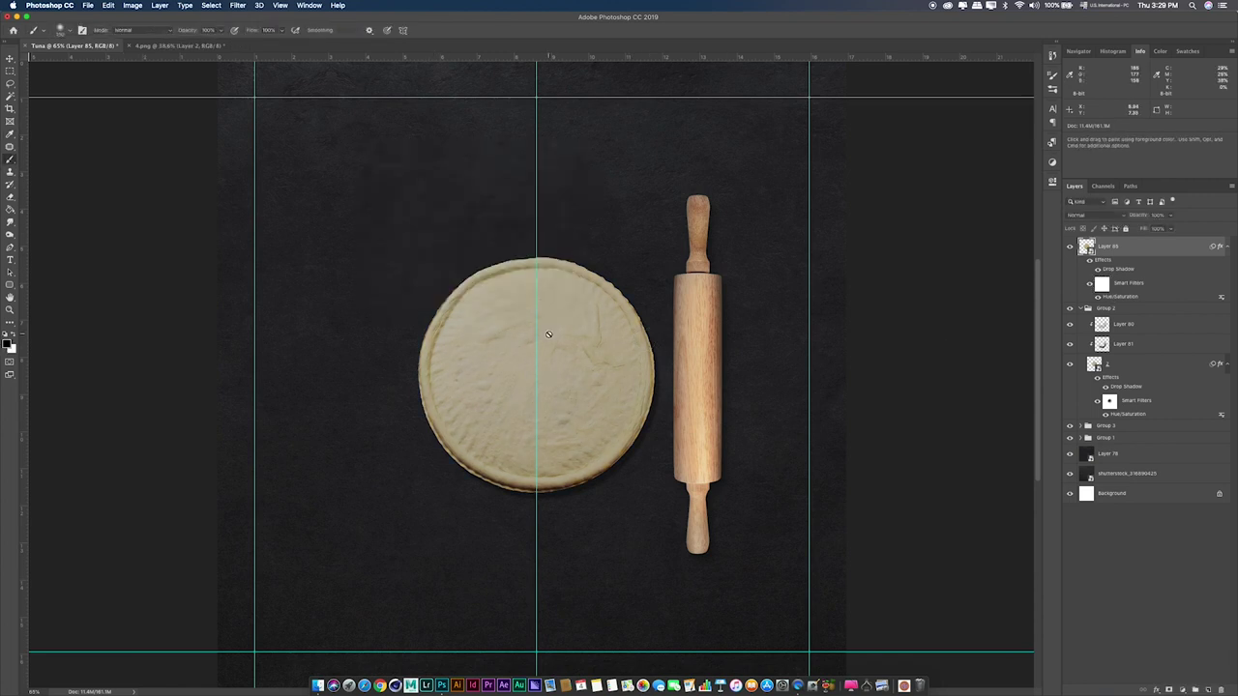
# Step: Paint soft black dabs at 20% brush opacity on Layer 85's filter mask to brighten the centre of the base
pyautogui.click(1101, 282)
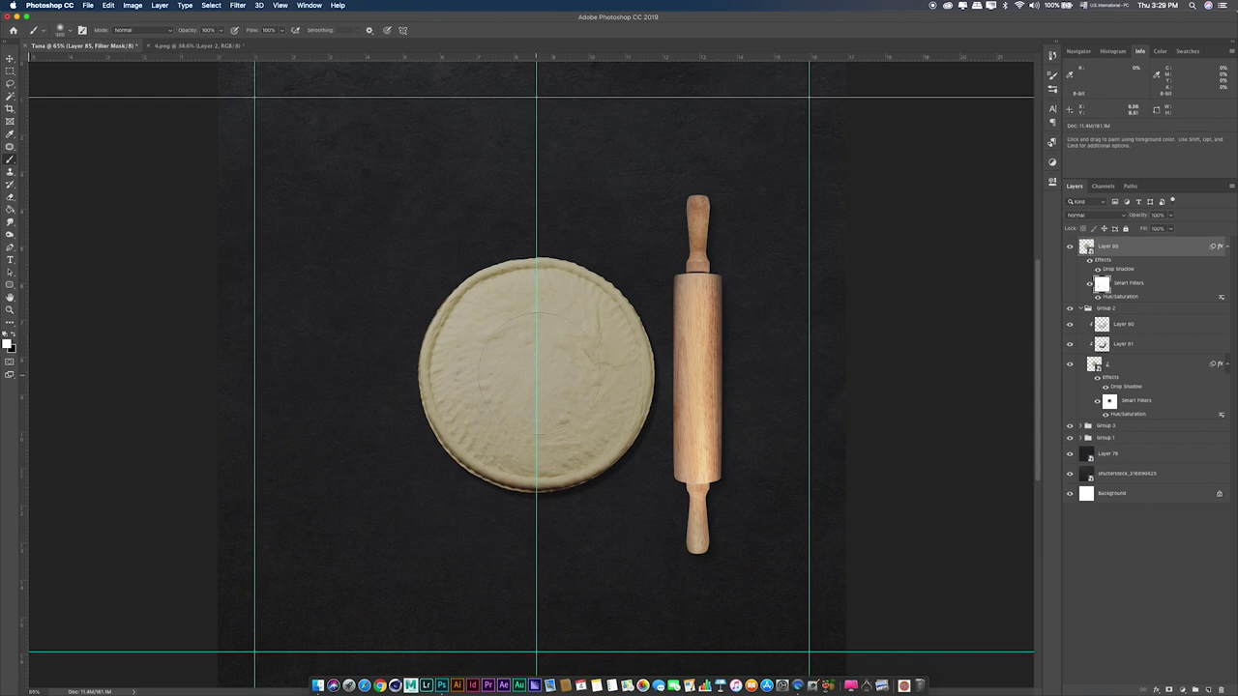
pyautogui.click(534, 377)
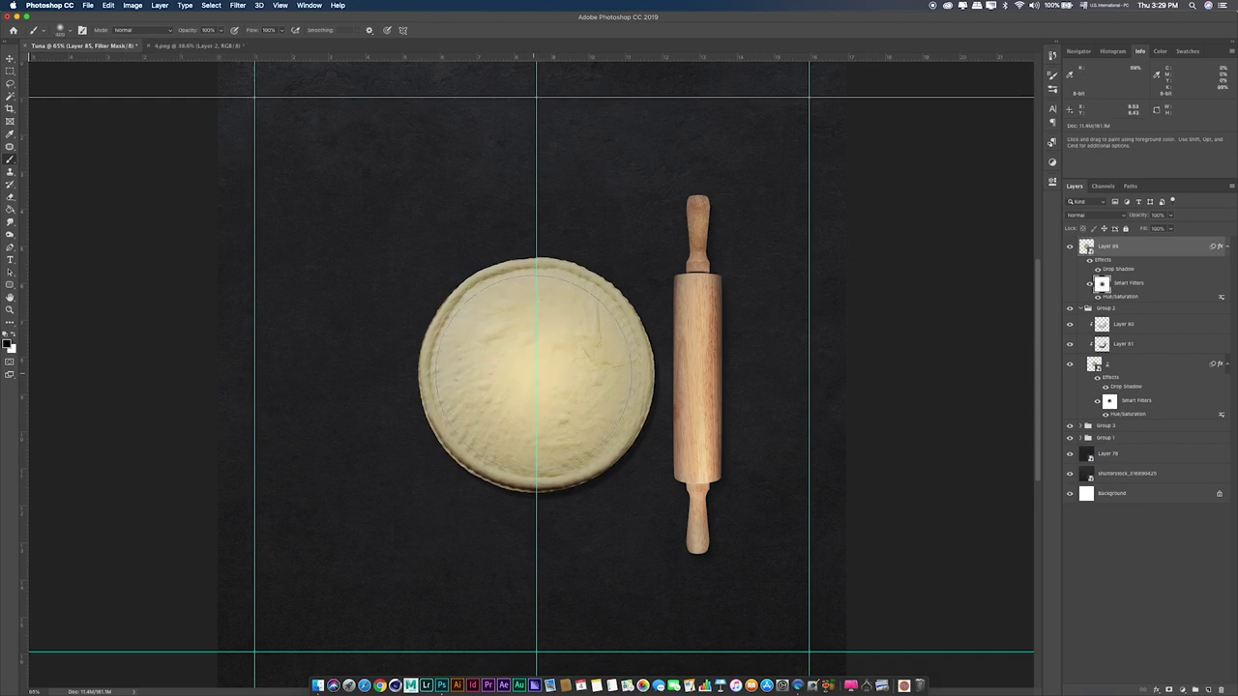
pyautogui.press('super+z')
pyautogui.press('2')
pyautogui.click(535, 372)
pyautogui.click(536, 374)
pyautogui.click(497, 390)
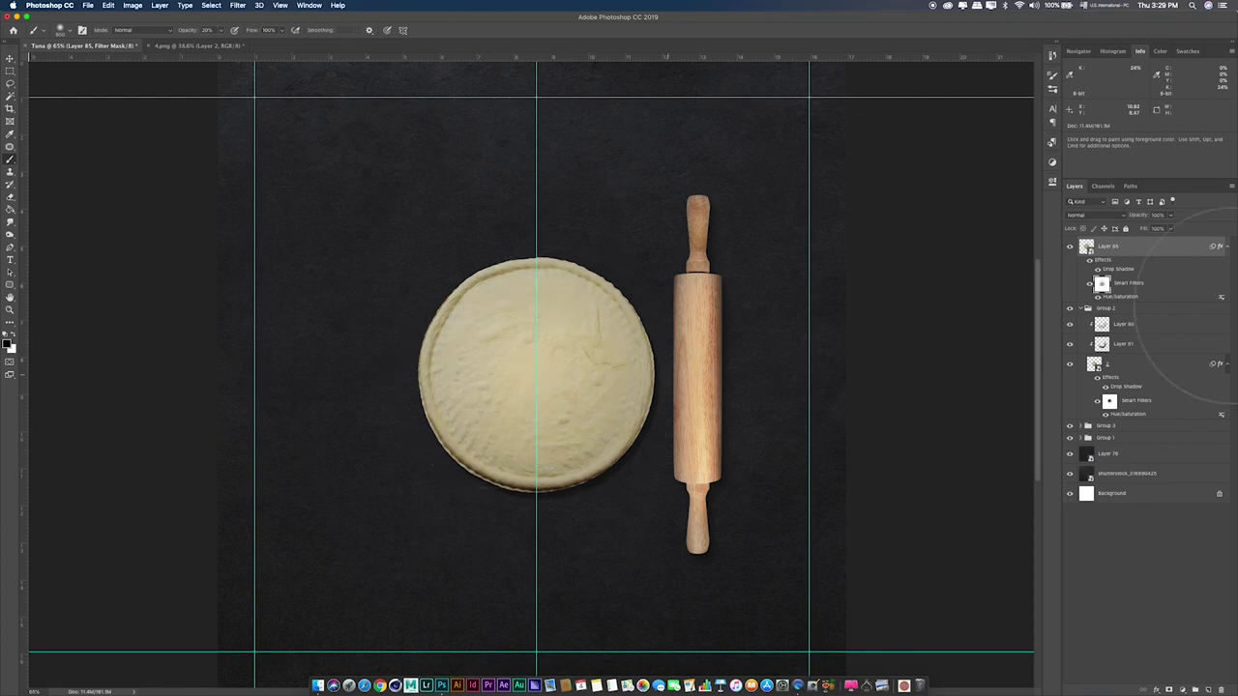
# Step: Toggle the rolled-out base's visibility to compare its colour with the dough ball
pyautogui.click(1072, 308)
pyautogui.click(1067, 321)
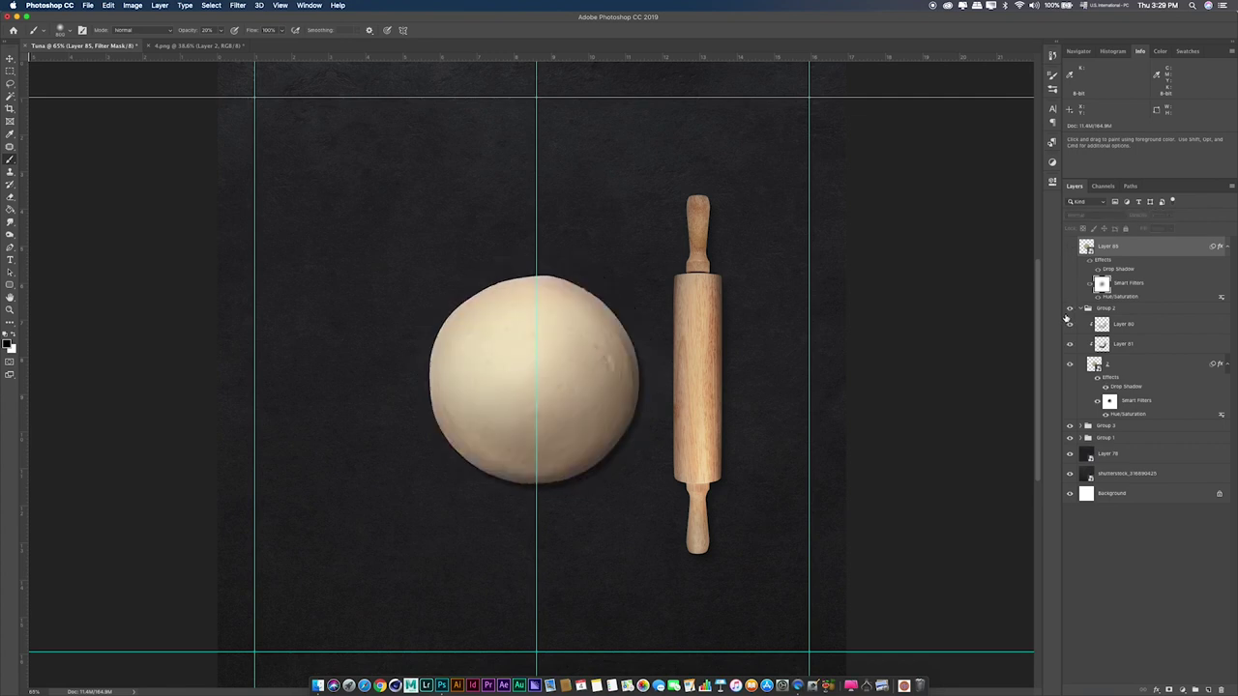
pyautogui.click(1069, 249)
pyautogui.click(1070, 249)
pyautogui.click(1071, 248)
pyautogui.click(1071, 248)
pyautogui.click(1071, 249)
# Step: Shift the hue of Layer 85's Hue/Saturation filter slightly towards red and compare the base with the dough ball again
pyautogui.doubleClick(1121, 296)
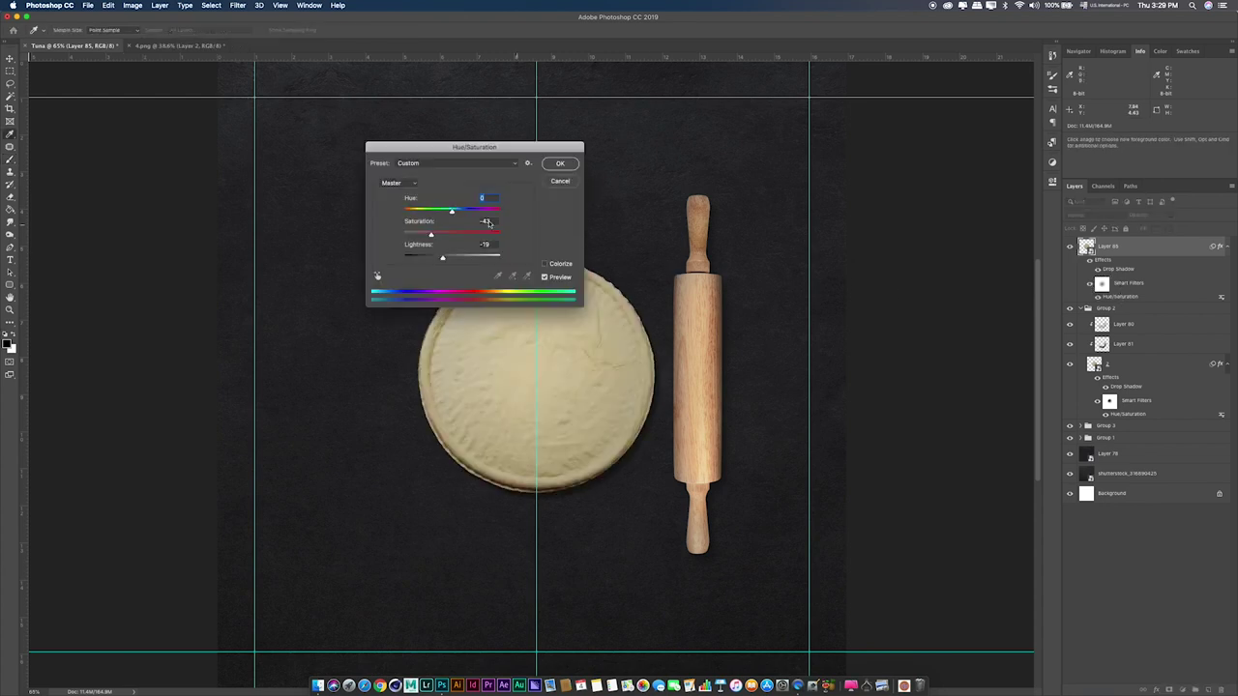
pyautogui.click(458, 212)
pyautogui.moveTo(460, 213)
pyautogui.mouseDown()
pyautogui.moveTo(489, 213)
pyautogui.moveTo(397, 212)
pyautogui.moveTo(449, 217)
pyautogui.mouseUp()
pyautogui.click(562, 163)
pyautogui.click(1070, 250)
pyautogui.click(1071, 250)
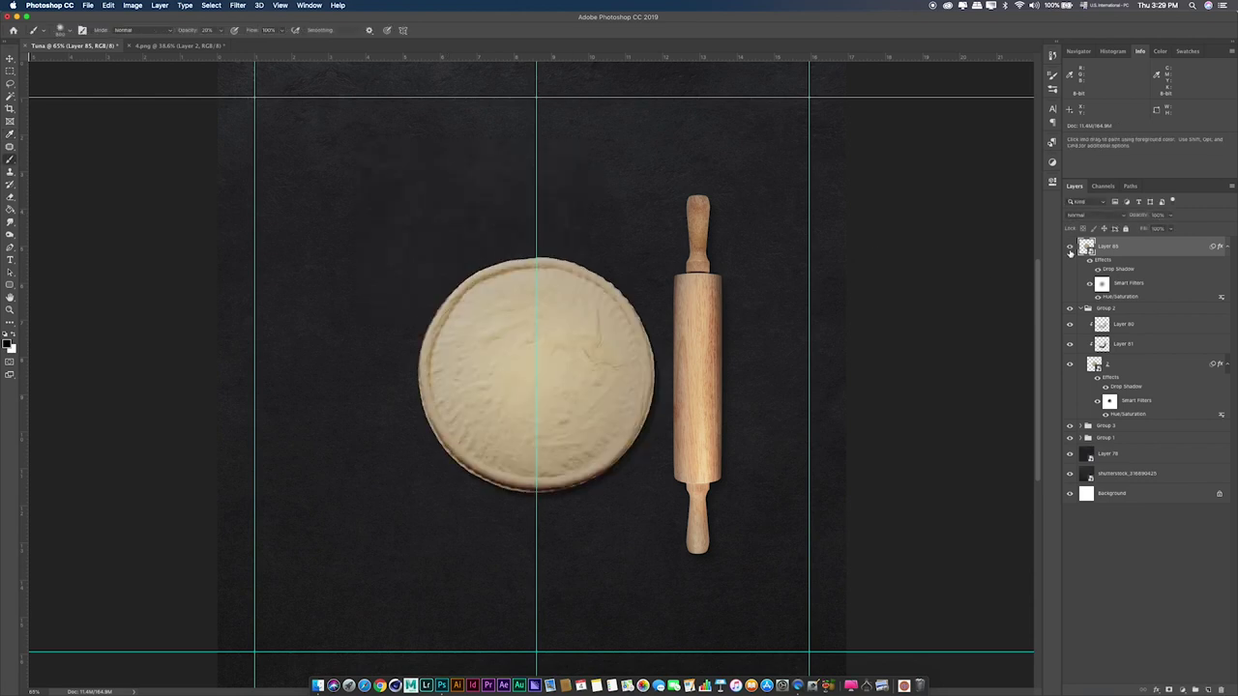
# Step: Reduce the Drop Shadow distance of the rolled-out base on Layer 85
pyautogui.doubleClick(1118, 274)
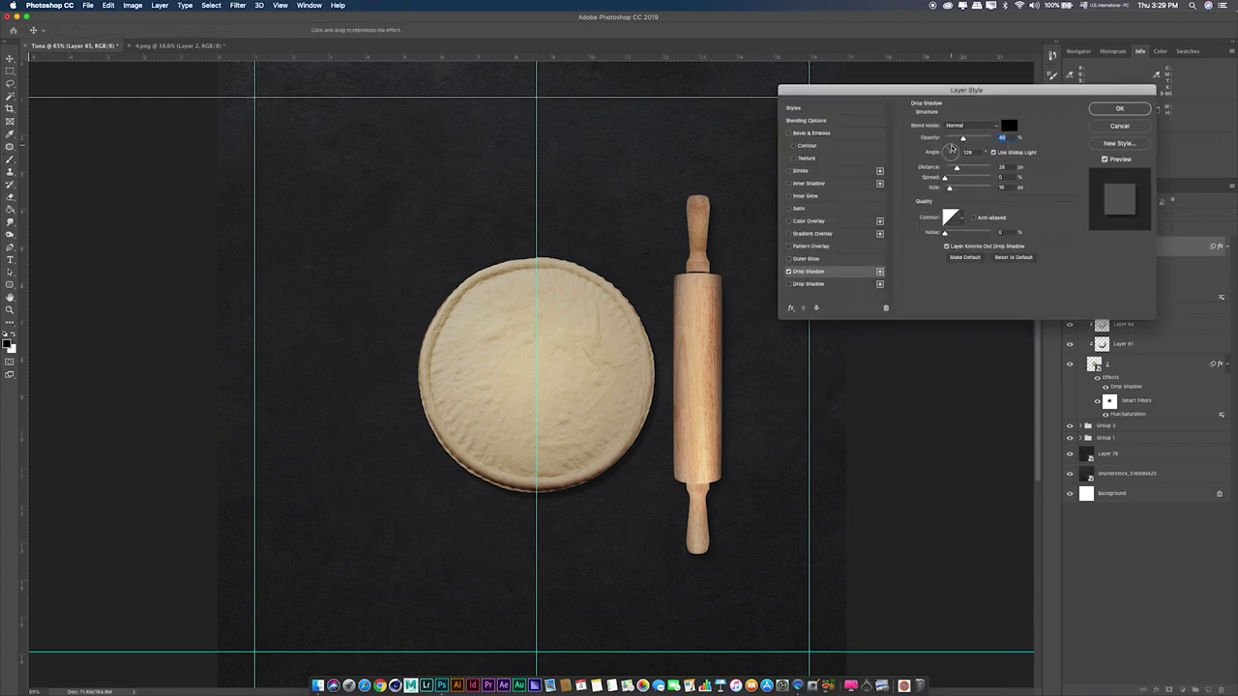
pyautogui.moveTo(956, 168); pyautogui.dragTo(952, 169)
pyautogui.click(1122, 110)
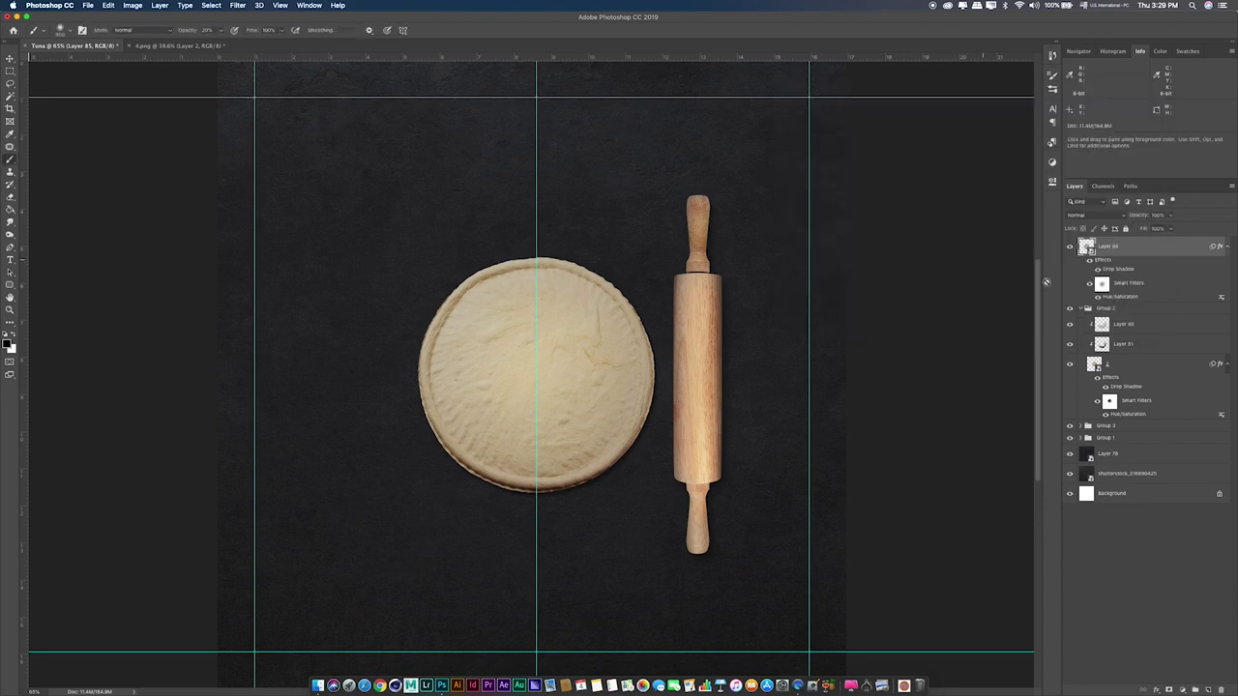
# Step: Add a new layer clipped to the rolled-out base and paint soft black shading along its lower and side rim at 30% brush opacity
pyautogui.click(1204, 690)
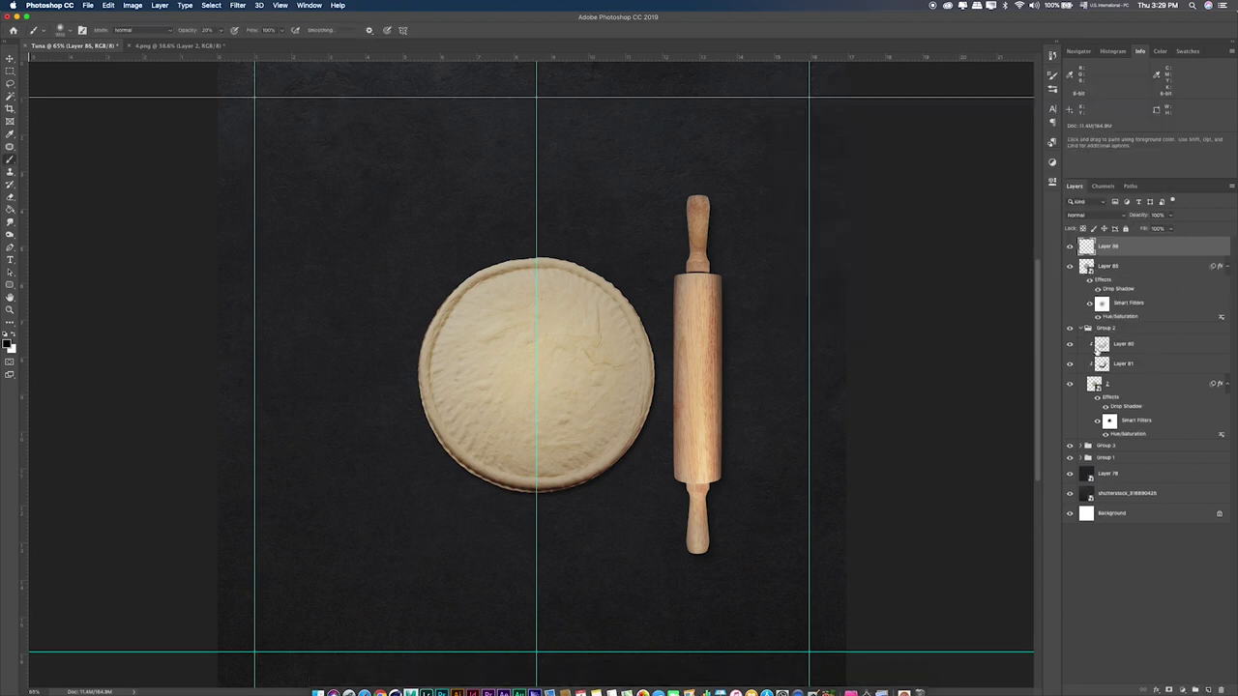
pyautogui.keyDown('alt'); pyautogui.click(1106, 257); pyautogui.keyUp('alt')
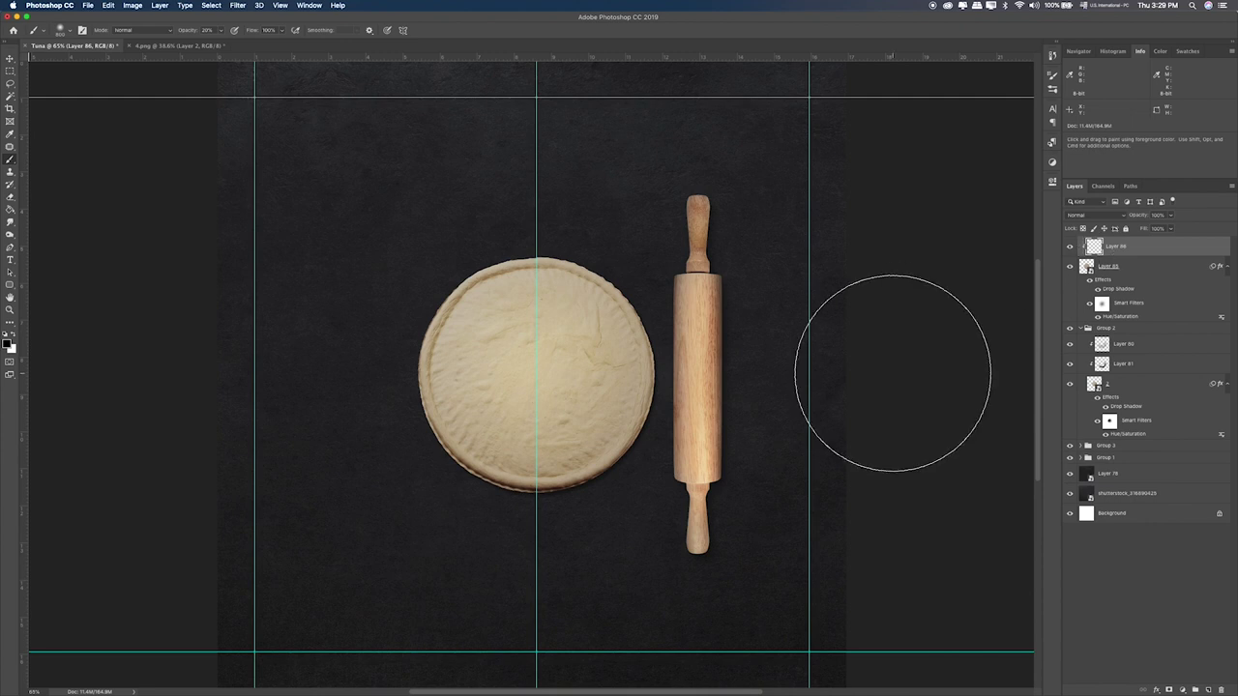
pyautogui.press('super+plus')
pyautogui.press('super+plus')
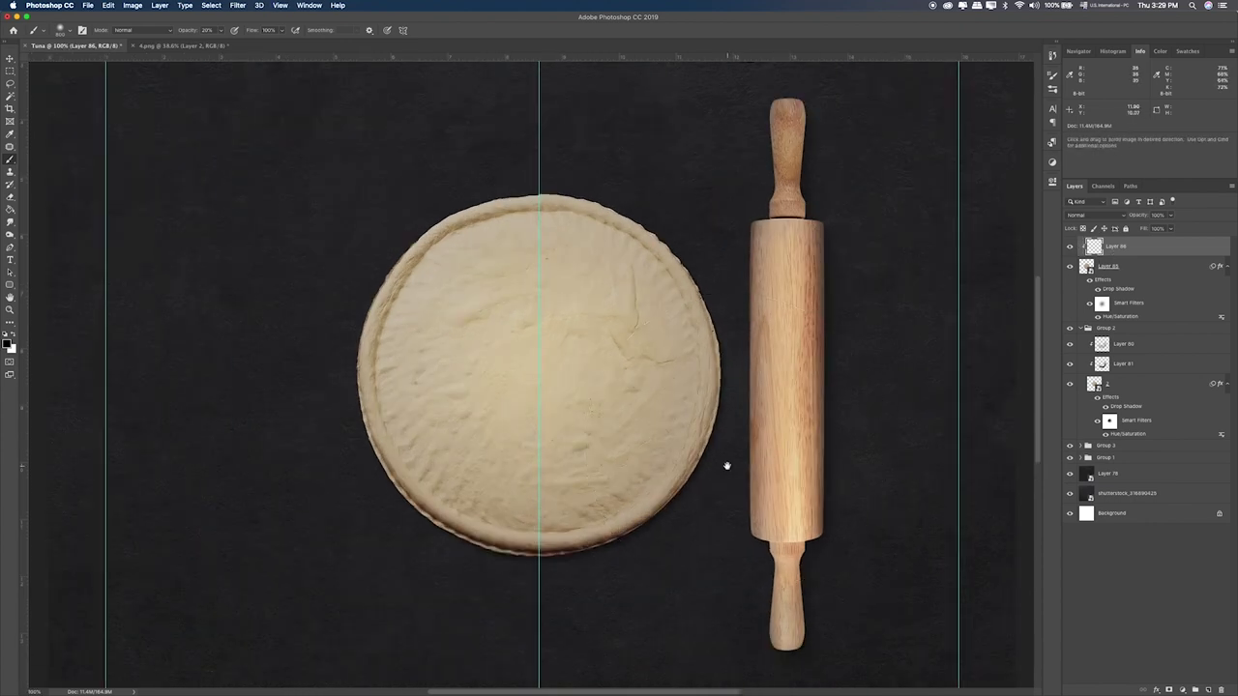
pyautogui.moveTo(726, 465); pyautogui.dragTo(755, 336)
pyautogui.press('[')
pyautogui.press('[')
pyautogui.press('[')
pyautogui.press('[')
pyautogui.press('[')
pyautogui.press('[')
pyautogui.press('[')
pyautogui.press('[')
pyautogui.press('[')
pyautogui.press('[')
pyautogui.press('[')
pyautogui.press('[')
pyautogui.press('[')
pyautogui.press('[')
pyautogui.press('[')
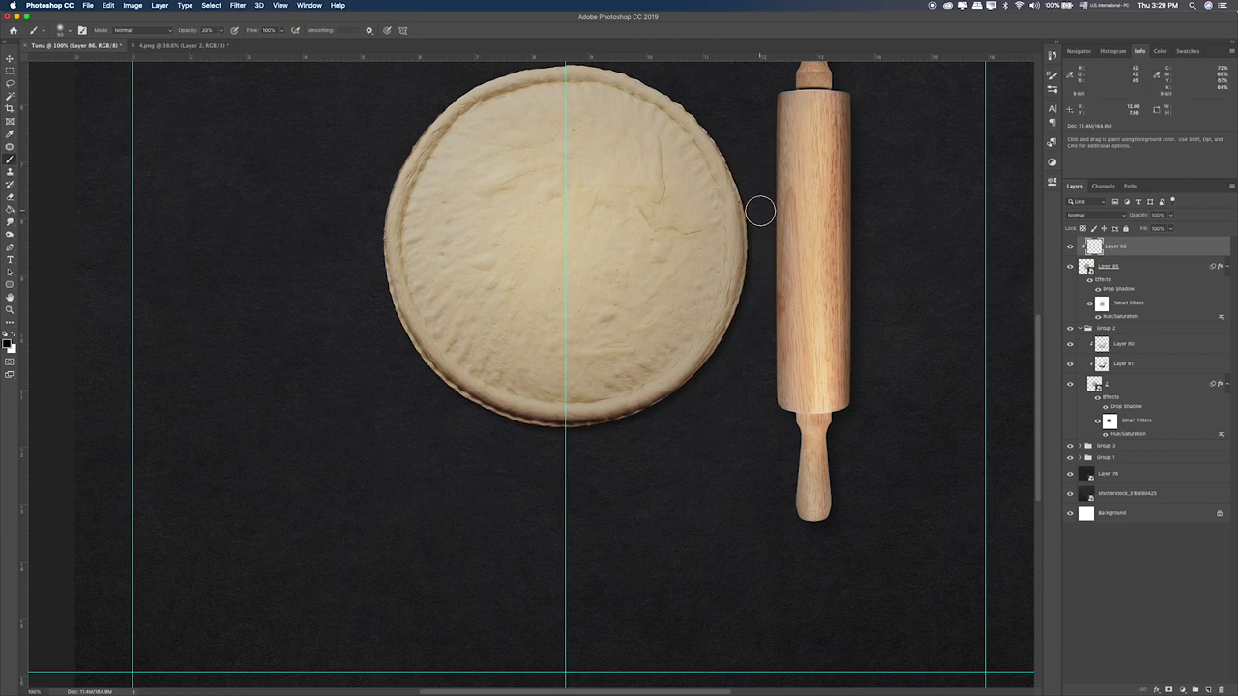
pyautogui.moveTo(751, 193)
pyautogui.mouseDown()
pyautogui.moveTo(754, 314)
pyautogui.moveTo(752, 228)
pyautogui.moveTo(738, 333)
pyautogui.moveTo(747, 309)
pyautogui.moveTo(682, 409)
pyautogui.mouseUp()
pyautogui.press('3')
pyautogui.moveTo(762, 236)
pyautogui.mouseDown()
pyautogui.moveTo(738, 344)
pyautogui.moveTo(677, 426)
pyautogui.mouseUp()
pyautogui.moveTo(720, 376)
pyautogui.mouseDown()
pyautogui.moveTo(668, 409)
pyautogui.moveTo(603, 434)
pyautogui.moveTo(526, 441)
pyautogui.moveTo(466, 420)
pyautogui.moveTo(642, 436)
pyautogui.moveTo(671, 424)
pyautogui.moveTo(514, 444)
pyautogui.moveTo(440, 407)
pyautogui.moveTo(590, 440)
pyautogui.moveTo(521, 437)
pyautogui.moveTo(401, 354)
pyautogui.mouseUp()
pyautogui.moveTo(360, 241)
pyautogui.mouseDown()
pyautogui.moveTo(424, 379)
pyautogui.moveTo(463, 417)
pyautogui.moveTo(343, 233)
pyautogui.moveTo(344, 201)
pyautogui.moveTo(385, 293)
pyautogui.moveTo(463, 389)
pyautogui.moveTo(551, 424)
pyautogui.moveTo(629, 434)
pyautogui.mouseUp()
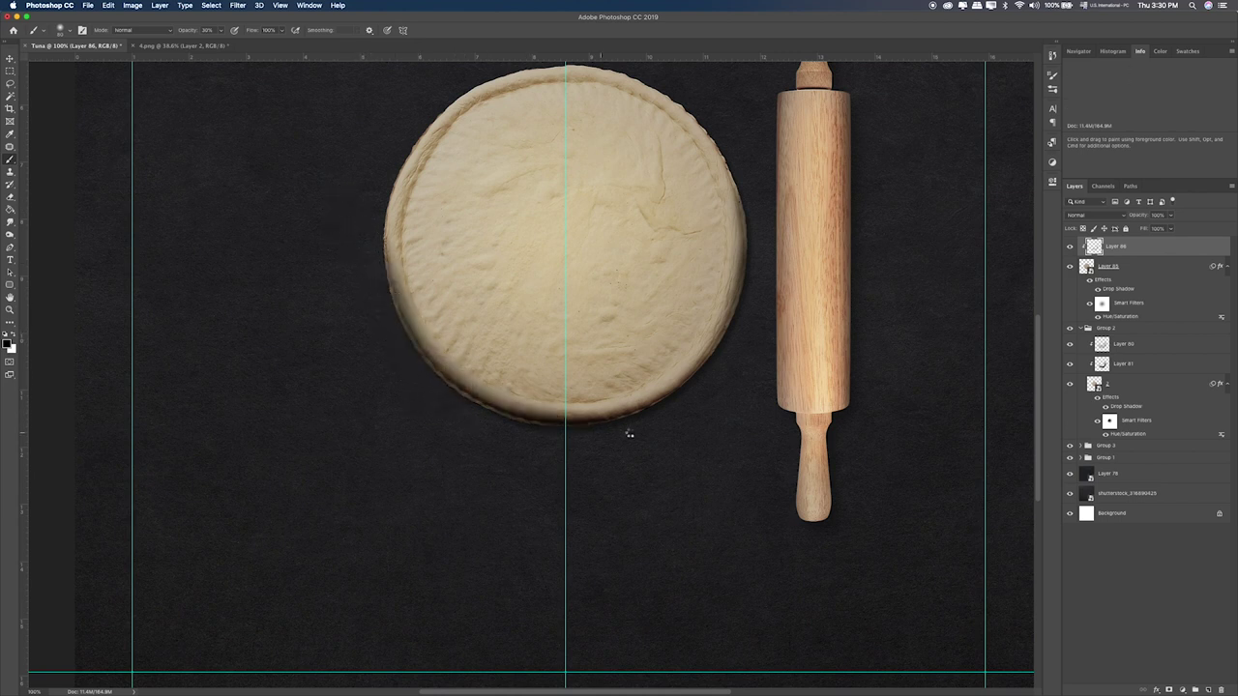
pyautogui.moveTo(769, 279)
pyautogui.mouseDown()
pyautogui.moveTo(688, 380)
pyautogui.moveTo(501, 423)
pyautogui.moveTo(423, 369)
pyautogui.moveTo(370, 279)
pyautogui.mouseUp()
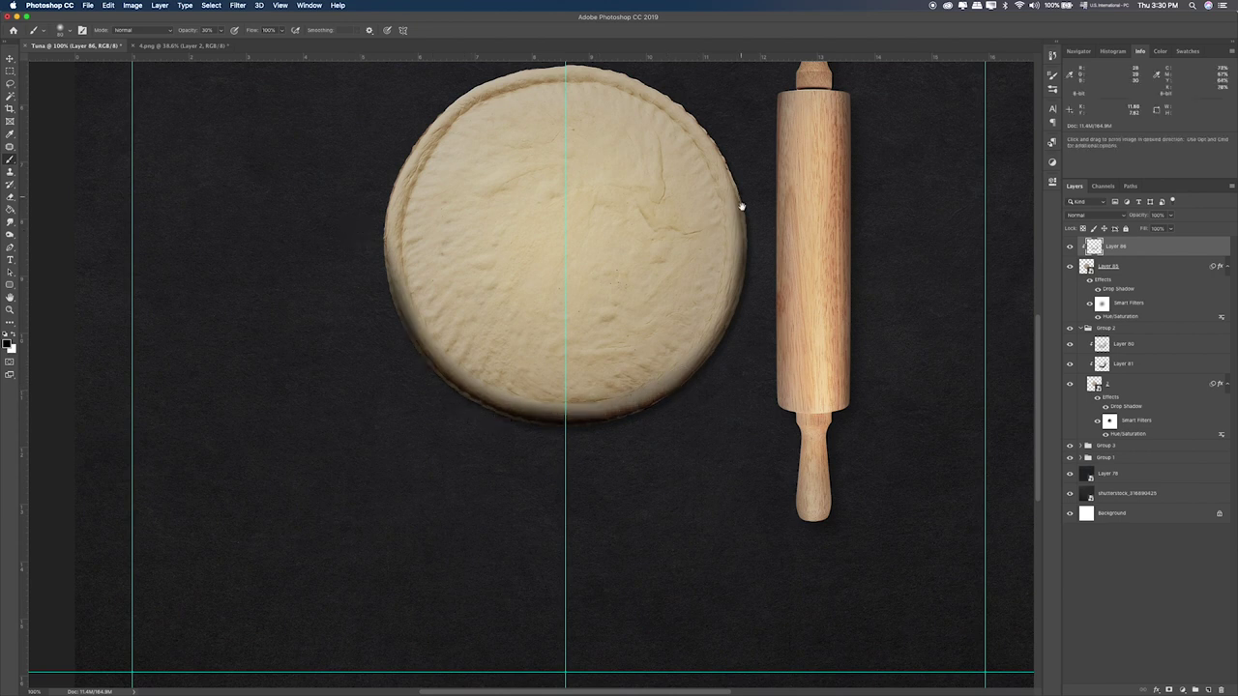
# Step: Extend the dark shading along the base's upper-right rim, undoing the first stroke and repainting it
pyautogui.scroll(3, 741, 202)
pyautogui.moveTo(732, 222)
pyautogui.mouseDown()
pyautogui.moveTo(756, 299)
pyautogui.moveTo(688, 195)
pyautogui.moveTo(575, 140)
pyautogui.mouseUp()
pyautogui.press('super+z')
pyautogui.moveTo(712, 191)
pyautogui.mouseDown()
pyautogui.moveTo(744, 235)
pyautogui.moveTo(765, 304)
pyautogui.moveTo(751, 303)
pyautogui.mouseUp()
# Step: Soften the inner edge of the rim shading on Layer 86 using a smaller Eraser at 30% opacity
pyautogui.press('e')
pyautogui.press('[')
pyautogui.press('[')
pyautogui.press('[')
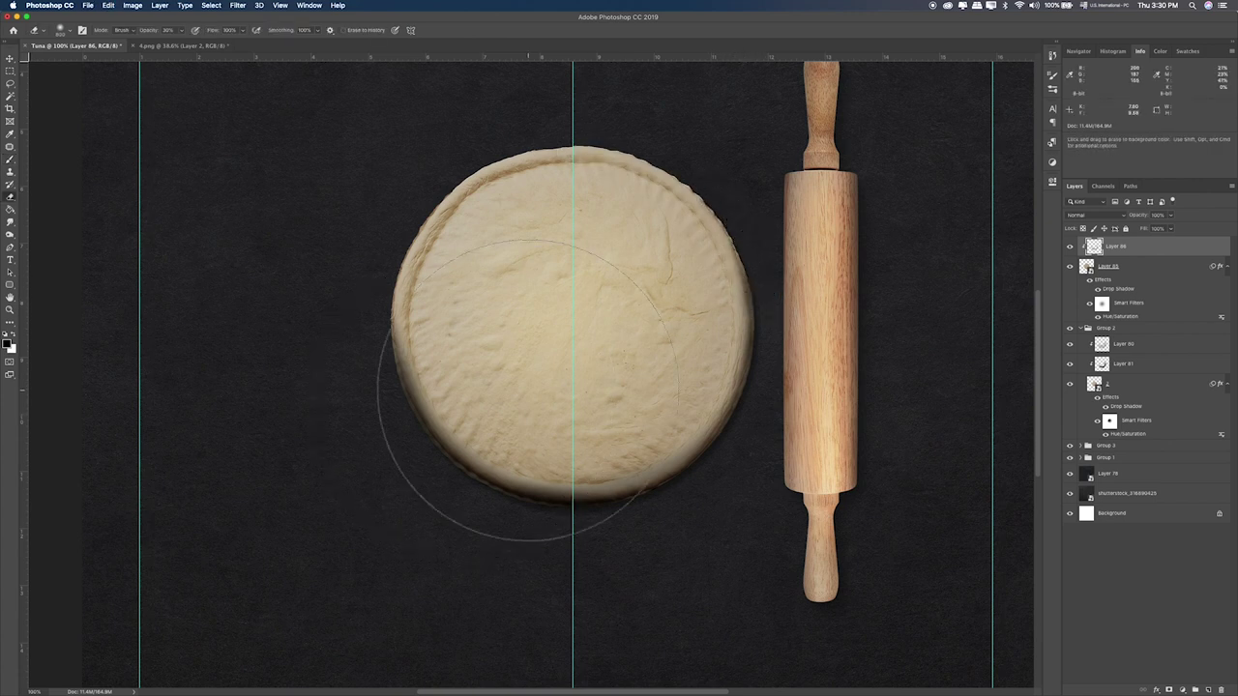
pyautogui.press('[')
pyautogui.press('[')
pyautogui.press('[')
pyautogui.press('[')
pyautogui.press('[')
pyautogui.press('[')
pyautogui.press('[')
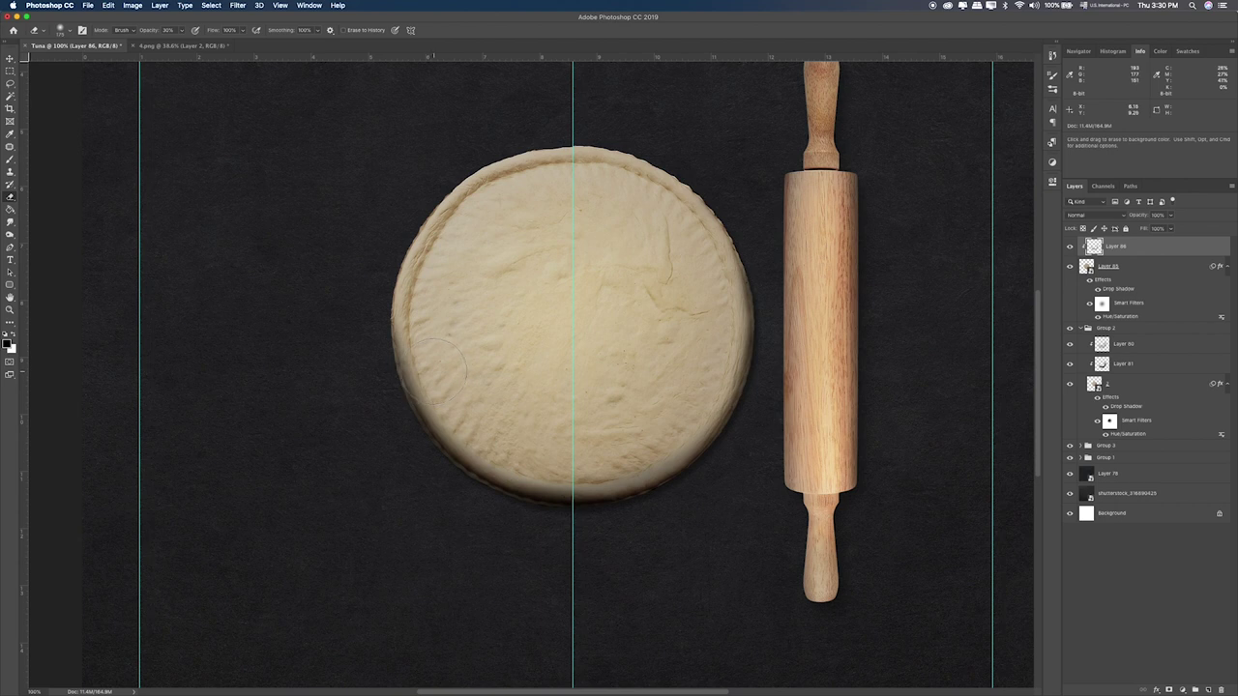
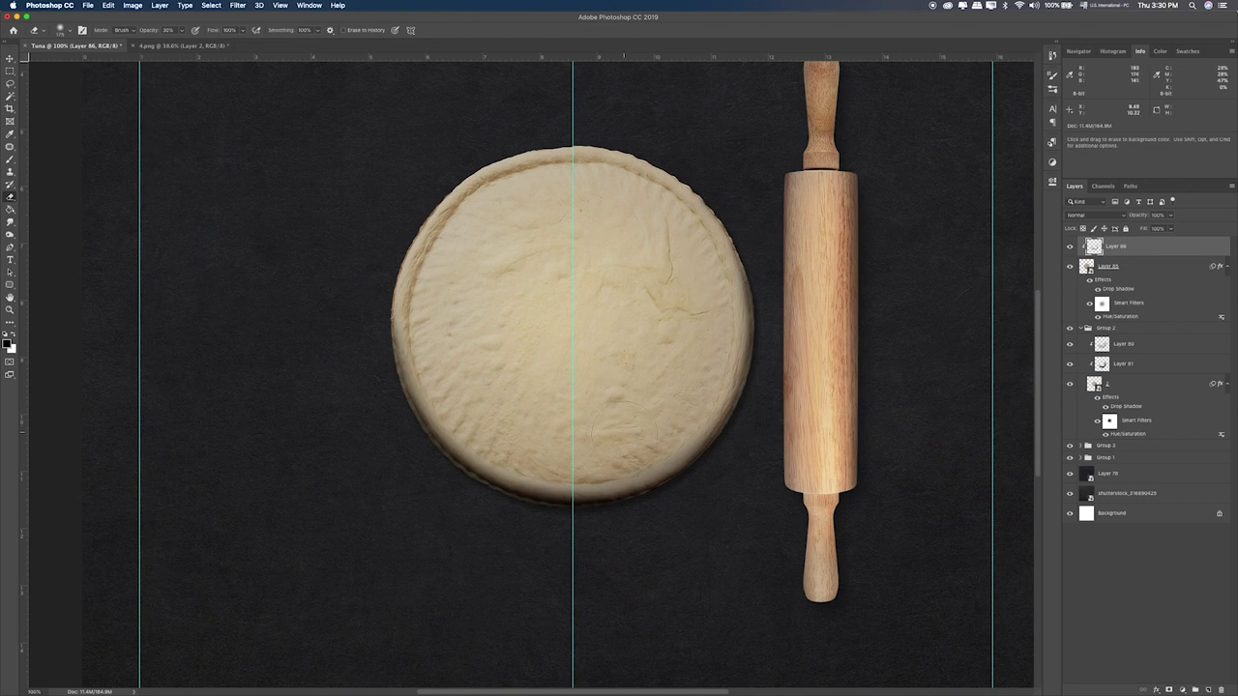
# Step: Set the blend mode of the shading on Layer 86 to Soft Light
pyautogui.press('super+0')
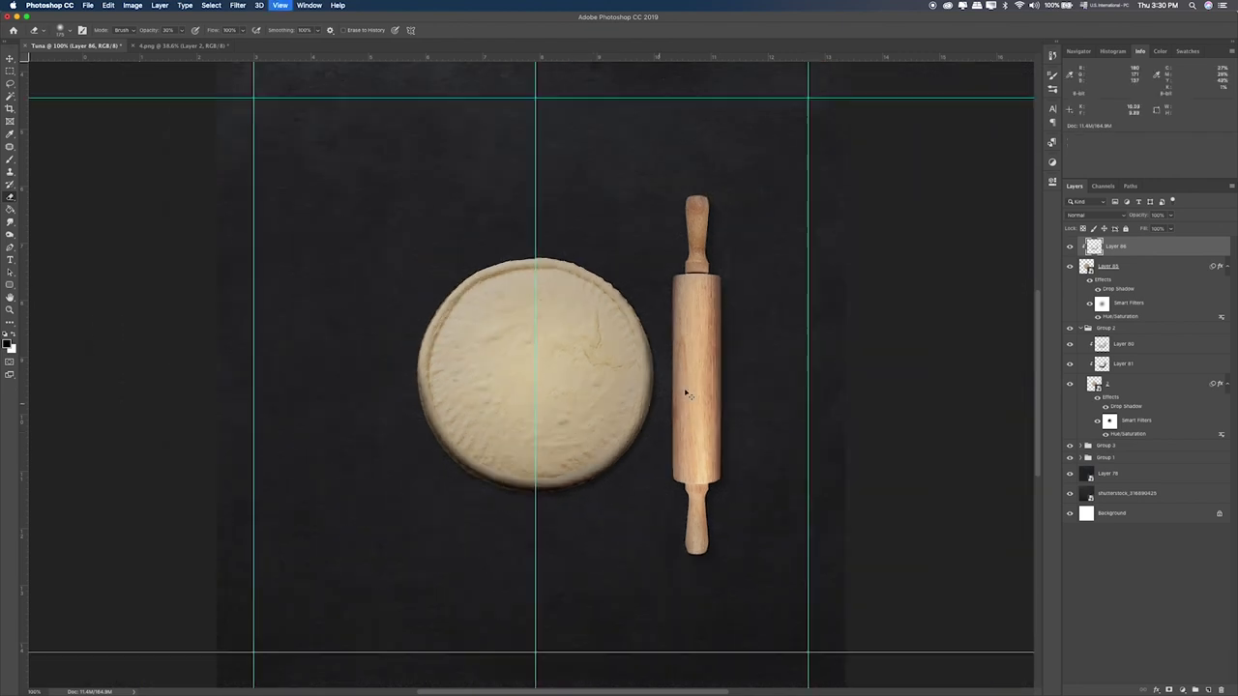
pyautogui.press('v')
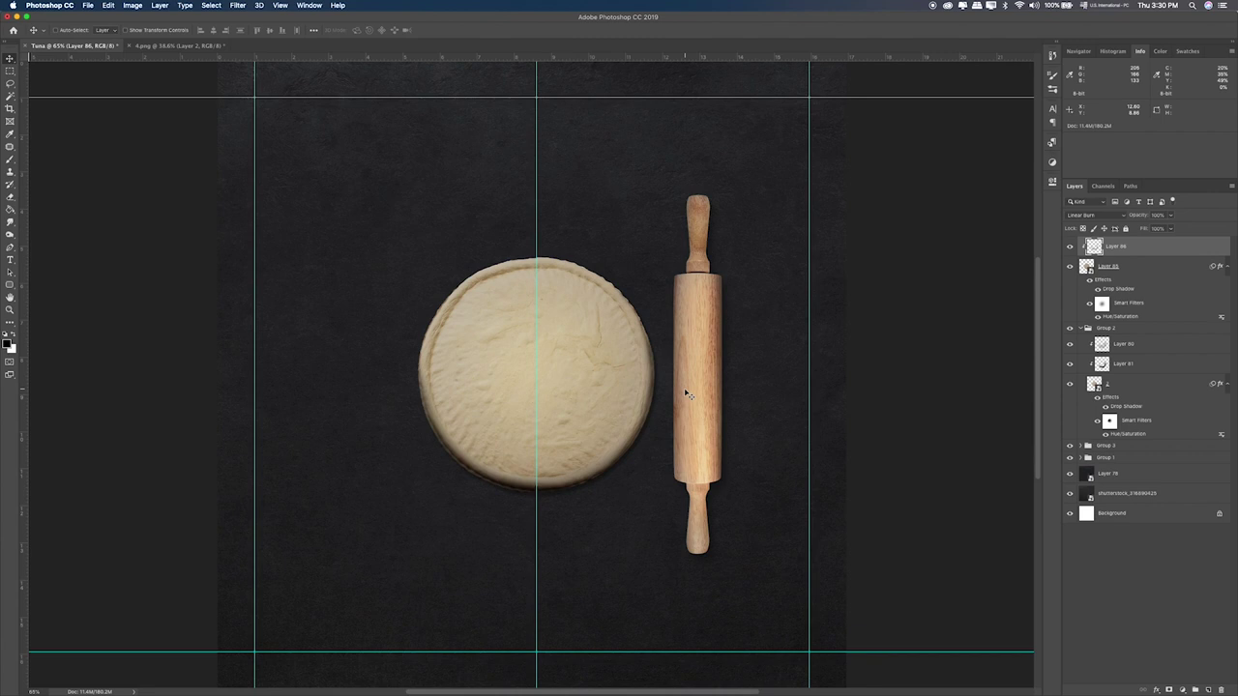
pyautogui.hotkey('alt', 'shift', 'd')
pyautogui.hotkey('alt', 'shift', 'o')
pyautogui.hotkey('alt', 'shift', 'f')
# Step: Add another new layer clipped to the rolled-out base, placed directly beneath Layer 86
pyautogui.press('super+1')
pyautogui.press('super+equal')
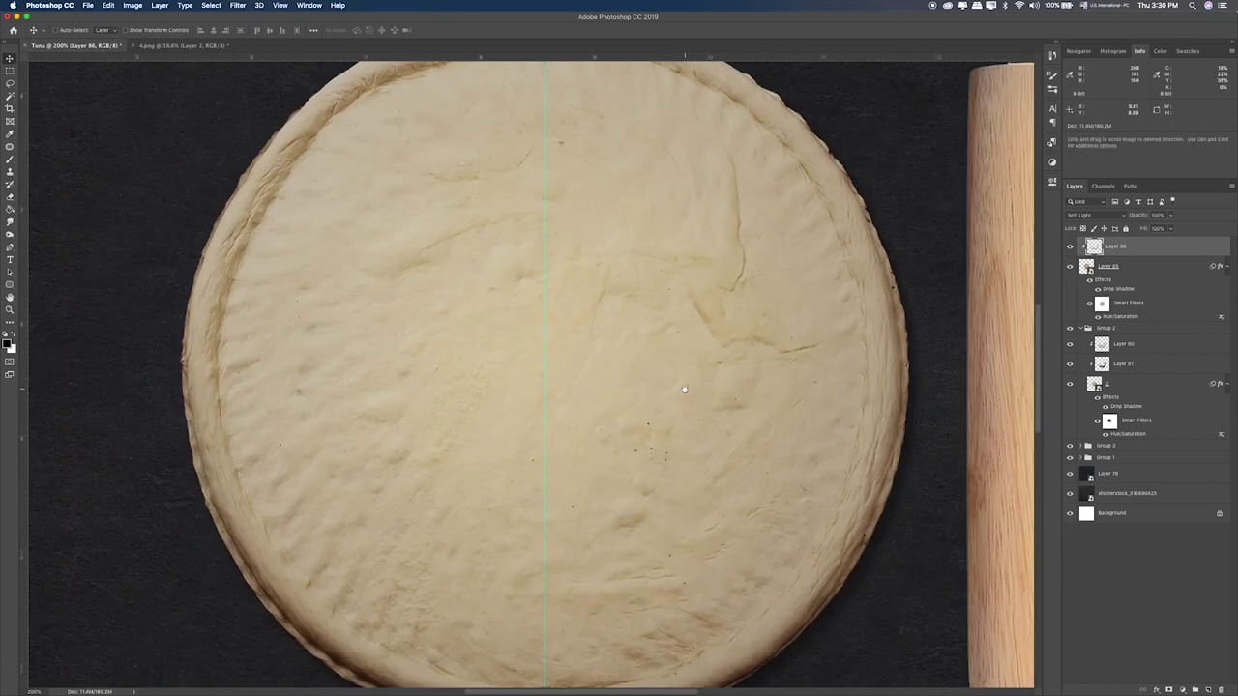
pyautogui.scroll(-3, 321, 501)
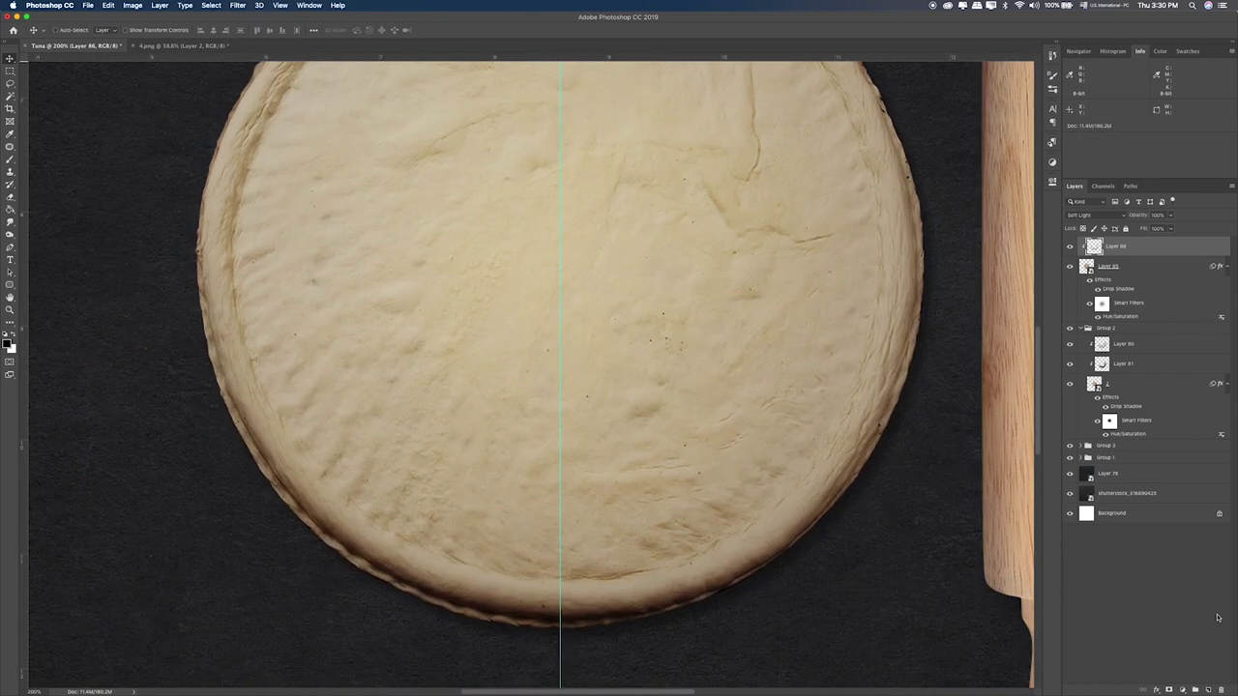
pyautogui.click(1209, 690)
pyautogui.press('super+bracketleft')
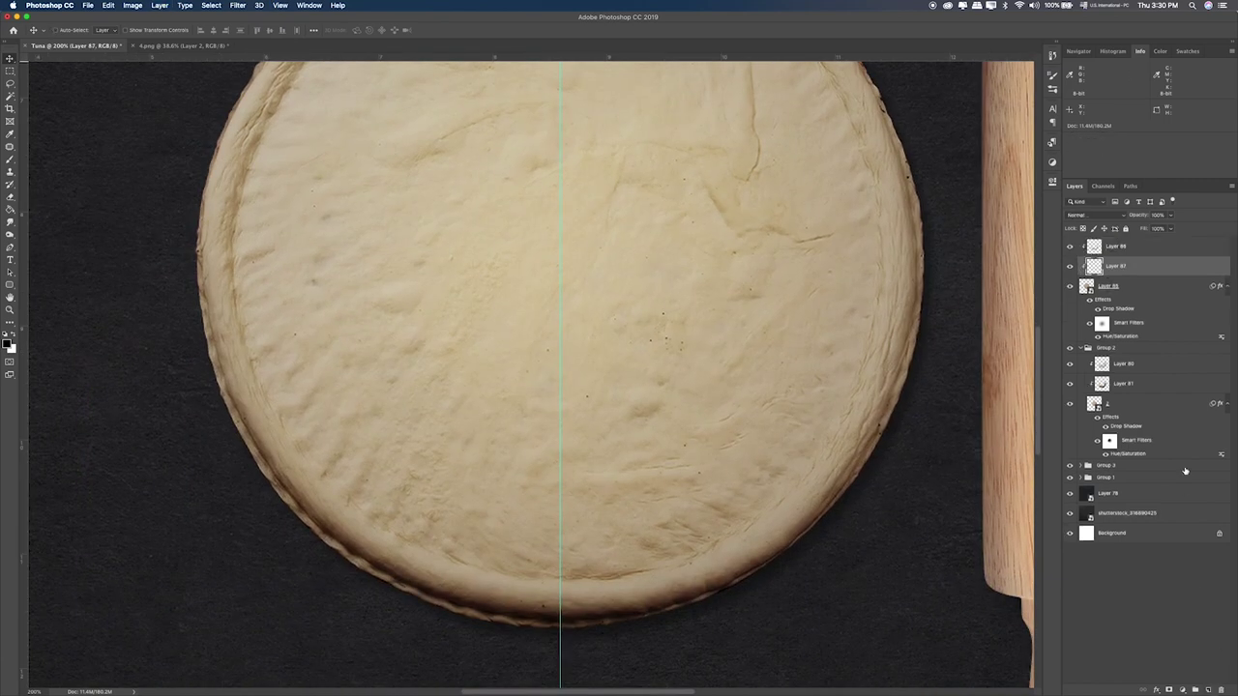
# Step: Paint a narrow black edge shadow at 100% brush opacity around the lower and side rim of the base on Layer 87
pyautogui.press('b')
pyautogui.press('[')
pyautogui.press('[')
pyautogui.press('[')
pyautogui.press('[')
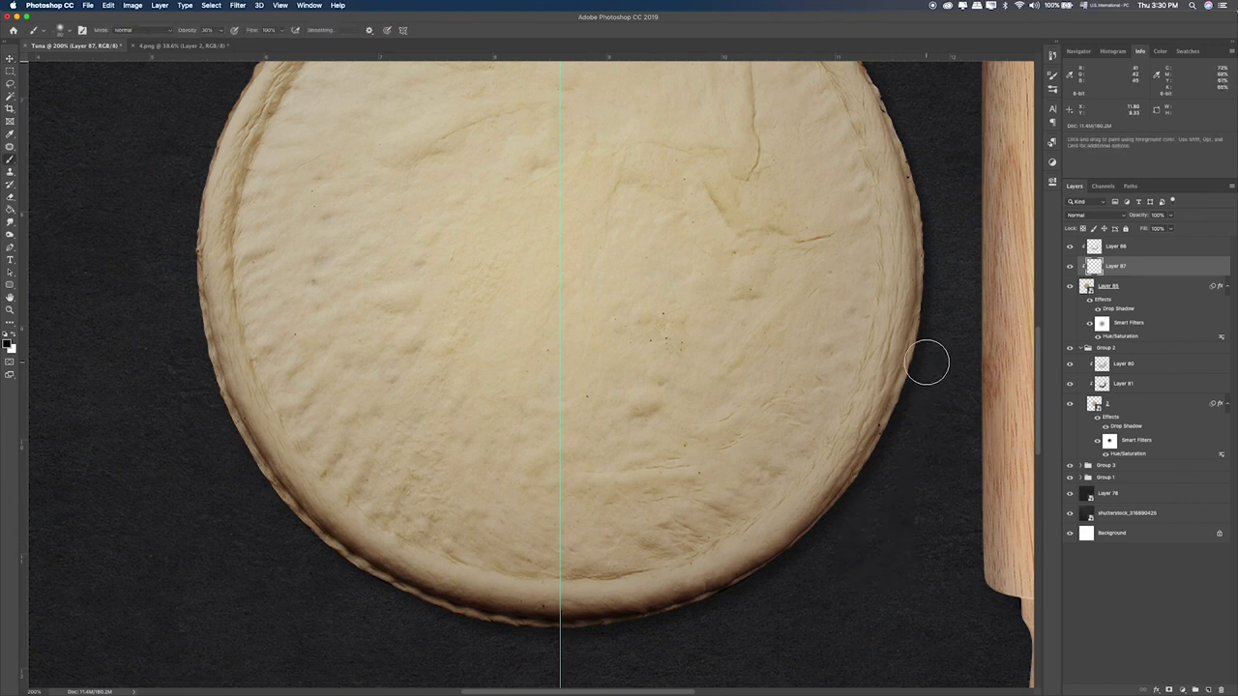
pyautogui.click(912, 428)
pyautogui.press('0')
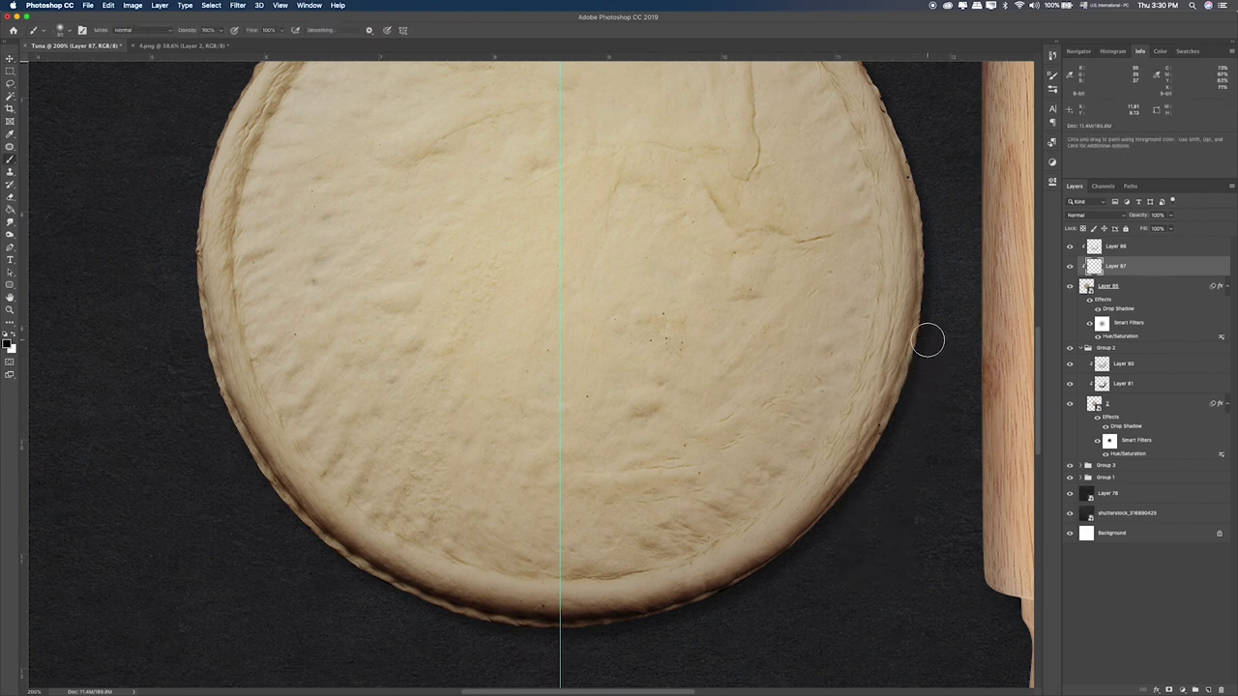
pyautogui.moveTo(909, 395)
pyautogui.mouseDown()
pyautogui.moveTo(811, 544)
pyautogui.moveTo(714, 605)
pyautogui.moveTo(585, 635)
pyautogui.moveTo(441, 614)
pyautogui.moveTo(341, 567)
pyautogui.moveTo(269, 499)
pyautogui.mouseUp()
pyautogui.moveTo(929, 177)
pyautogui.mouseDown()
pyautogui.moveTo(931, 270)
pyautogui.moveTo(907, 417)
pyautogui.mouseUp()
pyautogui.moveTo(192, 329)
pyautogui.mouseDown()
pyautogui.moveTo(234, 446)
pyautogui.moveTo(271, 500)
pyautogui.mouseUp()
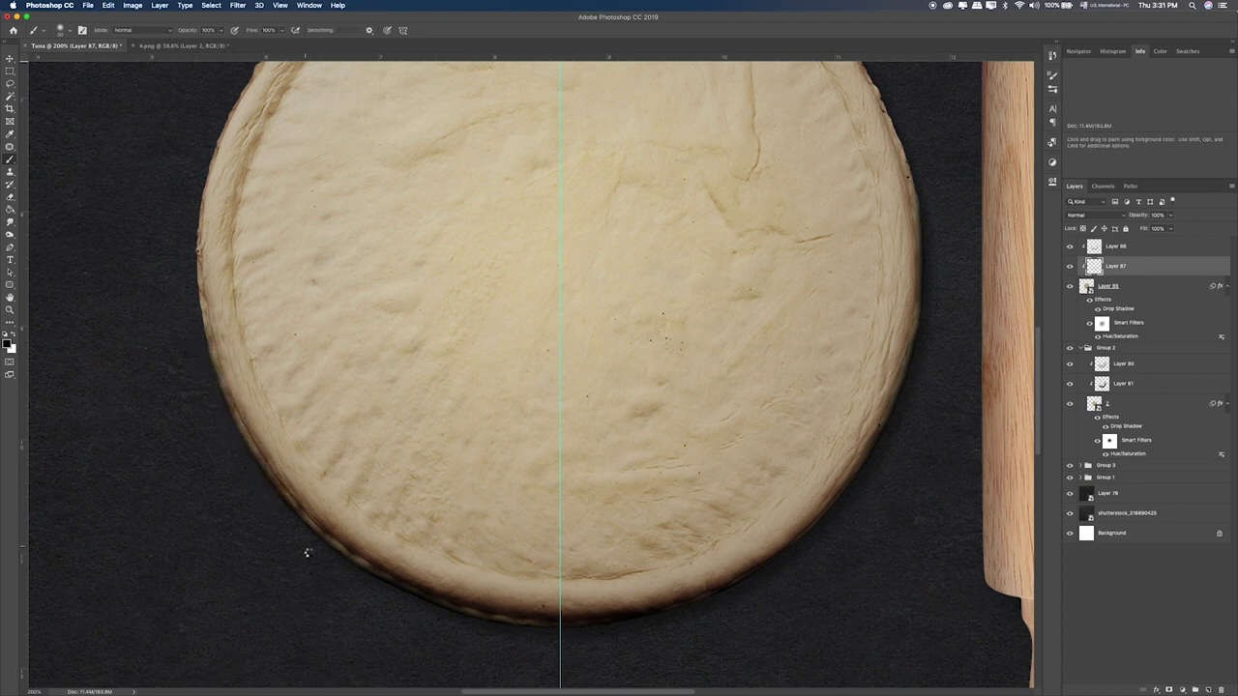
pyautogui.scroll(5, 632, 475)
pyautogui.moveTo(839, 206)
pyautogui.mouseDown()
pyautogui.moveTo(887, 269)
pyautogui.moveTo(913, 384)
pyautogui.mouseUp()
# Step: Set the blend mode of the edge shadow on Layer 87 to Soft Light
pyautogui.press('super+minus')
pyautogui.press('super+minus')
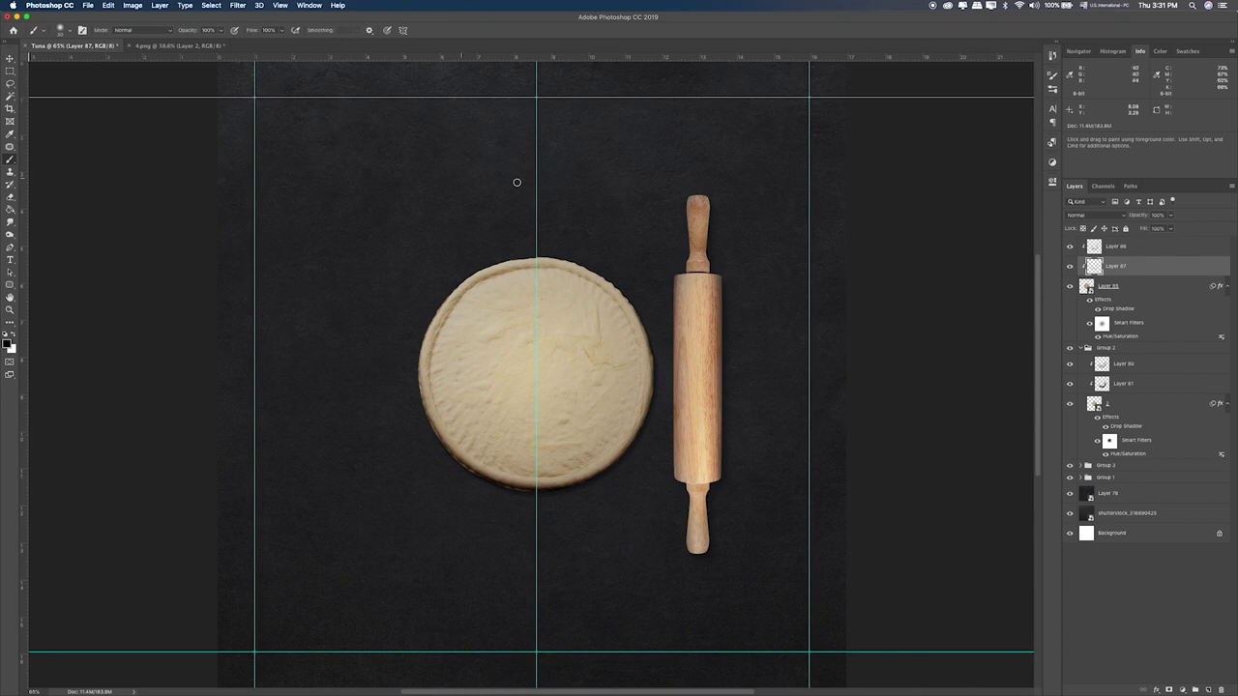
pyautogui.press('v')
pyautogui.hotkey('shift', 'alt', 'g')
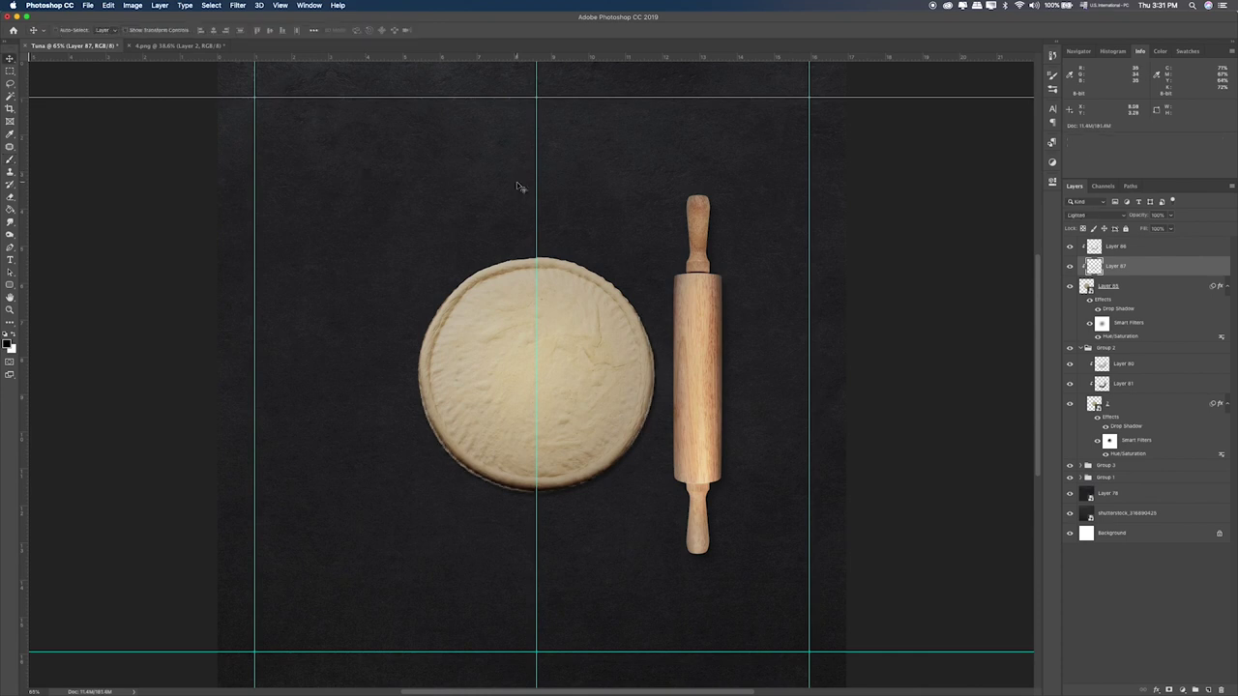
pyautogui.hotkey('shift', '+')
pyautogui.hotkey('shift', '+')
pyautogui.hotkey('shift', '+')
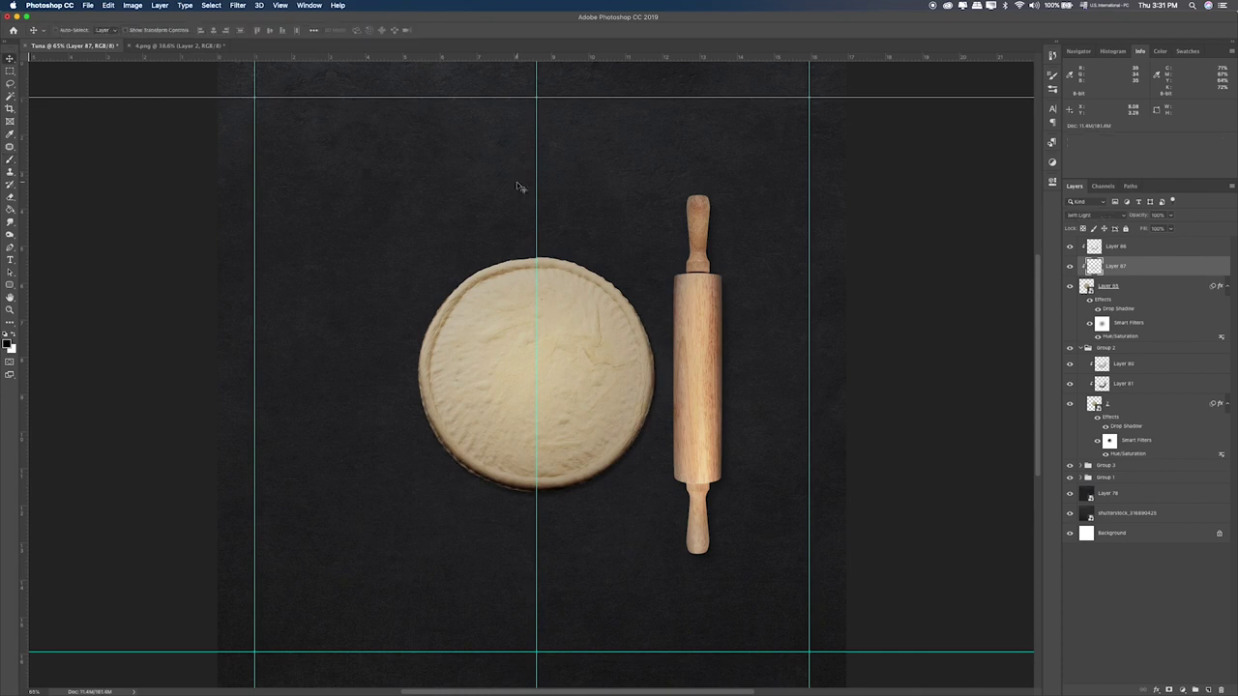
# Step: Soften the edge shadow on Layer 87 with a large Eraser at 30% opacity and toggle the layer to check its effect
pyautogui.press('super+plus')
pyautogui.press('super+plus')
pyautogui.press('super+plus')
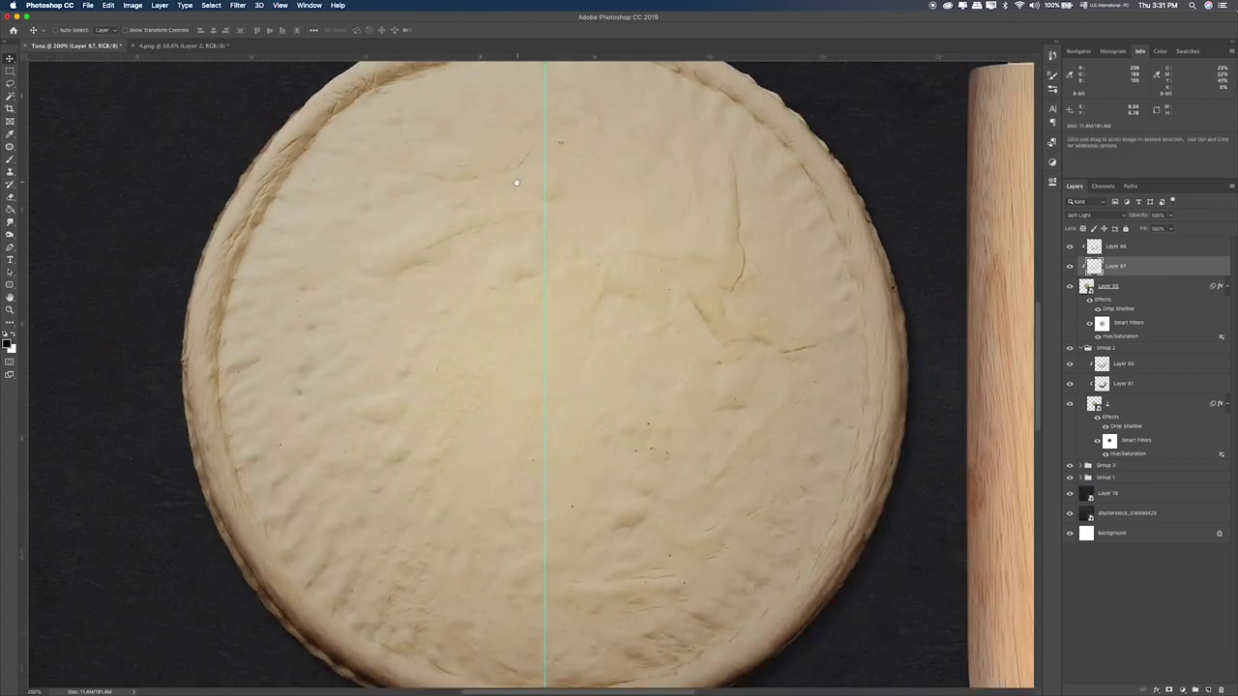
pyautogui.scroll(-5, 454, 406)
pyautogui.press('e')
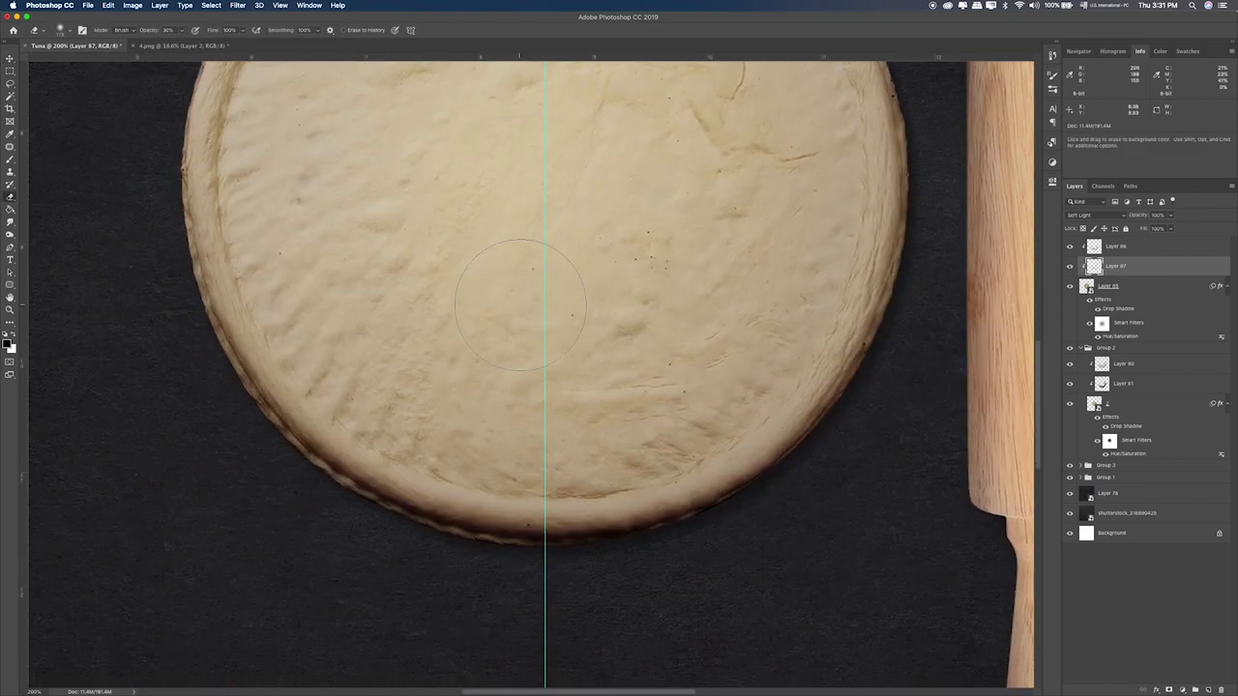
pyautogui.press(']')
pyautogui.press(']')
pyautogui.press(']')
pyautogui.press(']')
pyautogui.press(']')
pyautogui.press(']')
pyautogui.click(1070, 267)
pyautogui.click(1070, 267)
pyautogui.press('super+0')
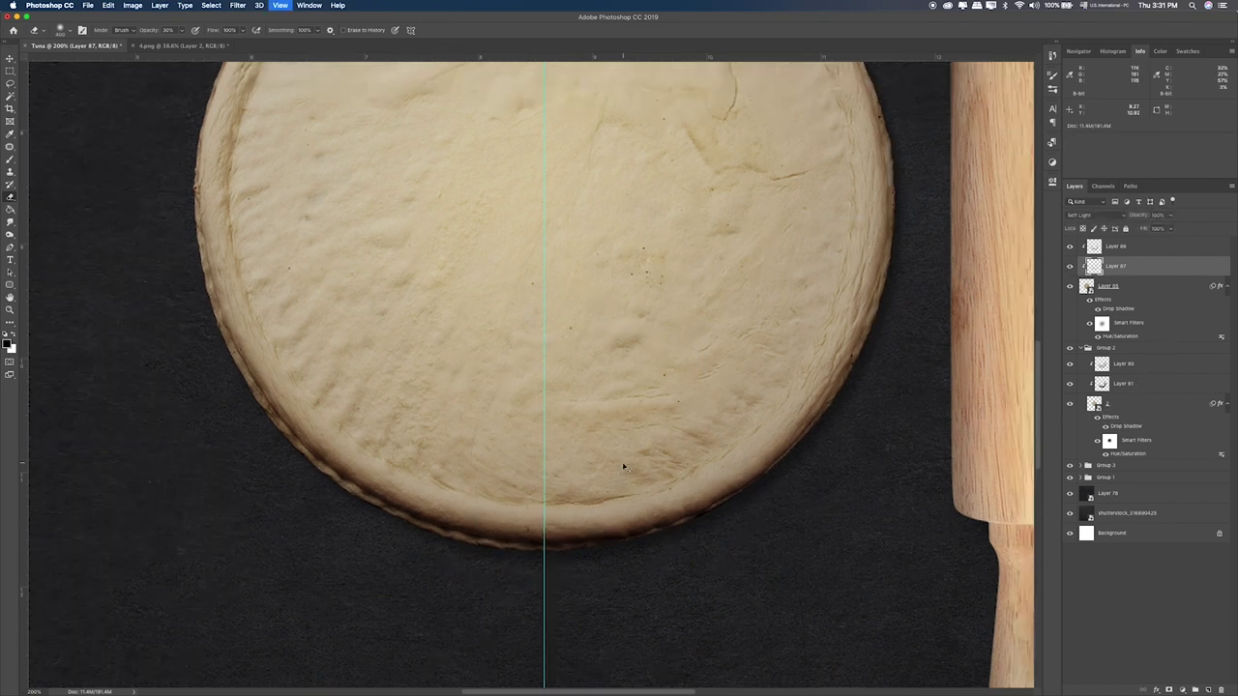
pyautogui.press('super+0')
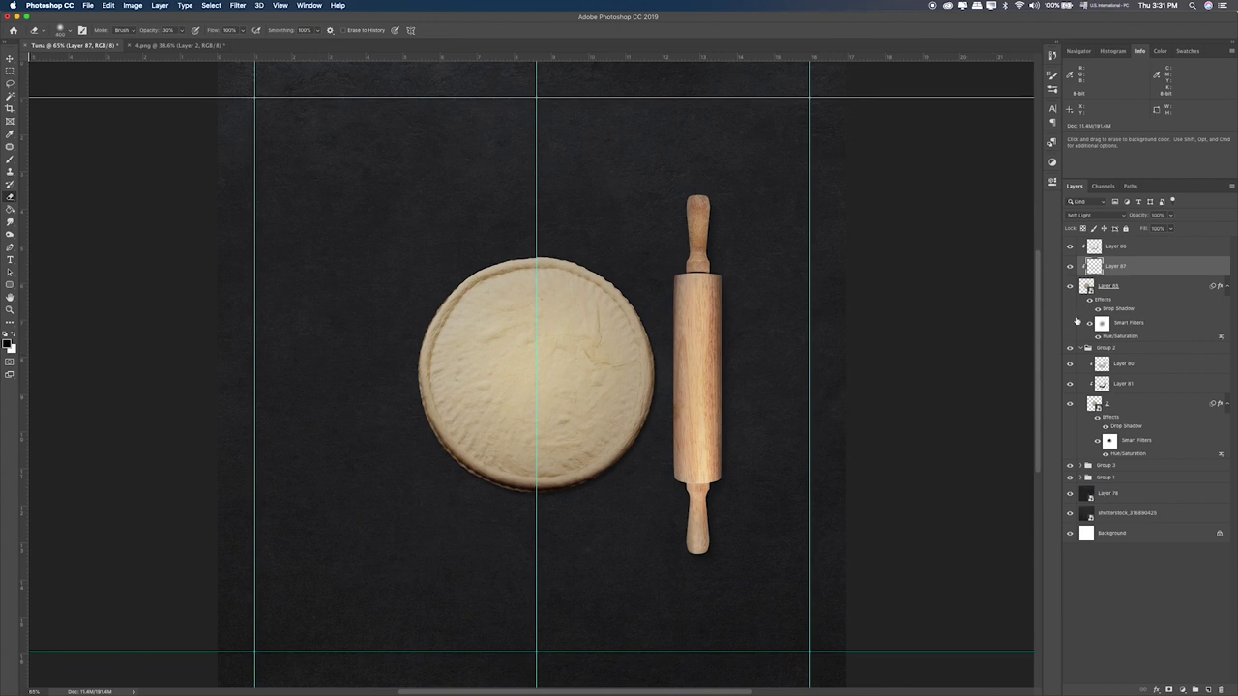
# Step: Group Layer 85 with its two clipped shading layers, Layer 86 and Layer 87
pyautogui.click(1122, 287)
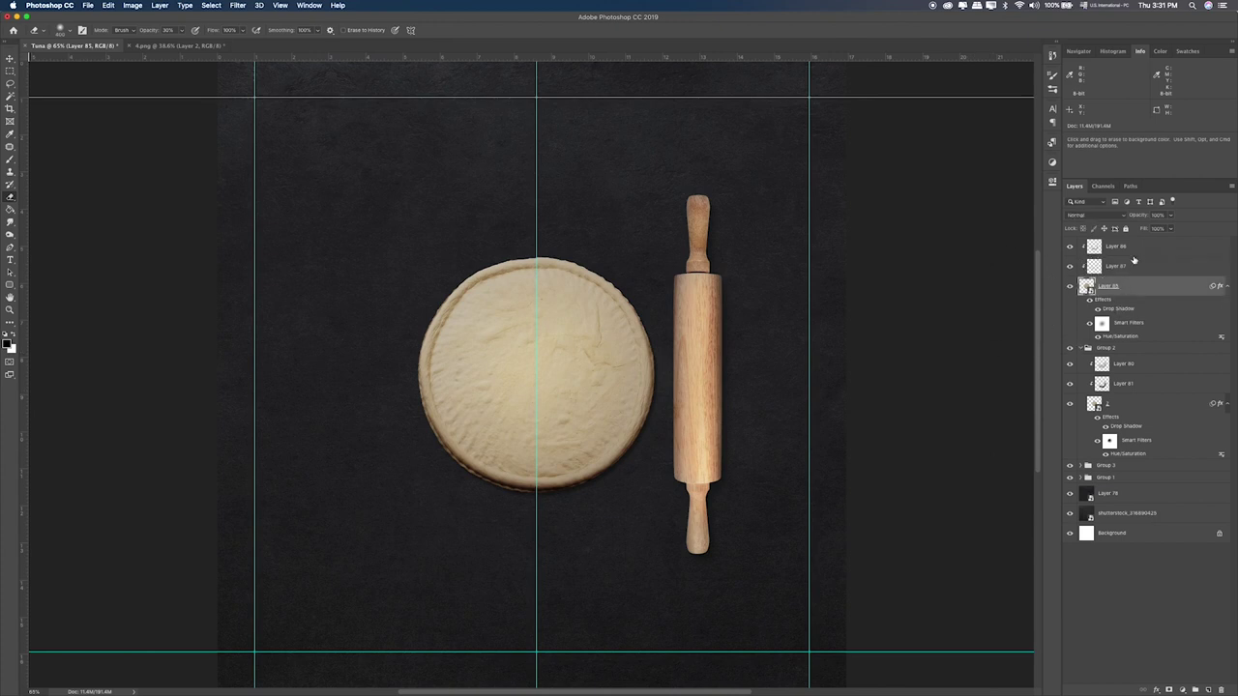
pyautogui.click(1134, 249)
pyautogui.keyDown('shift'); pyautogui.click(1127, 282); pyautogui.keyUp('shift')
pyautogui.press('super+g')
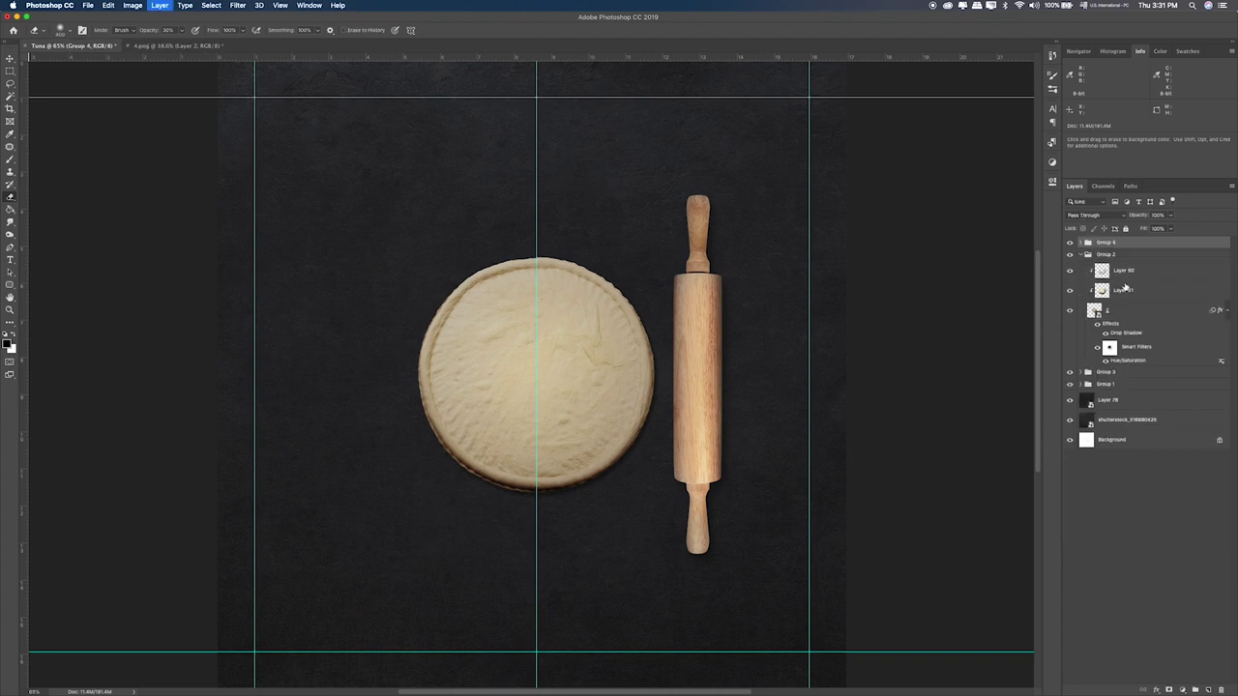
# Step: Toggle the visibility of the layer groups to review the rolled-out base, dough ball and other elements, and inspect Group 4's contents
pyautogui.click(1070, 243)
pyautogui.click(1070, 256)
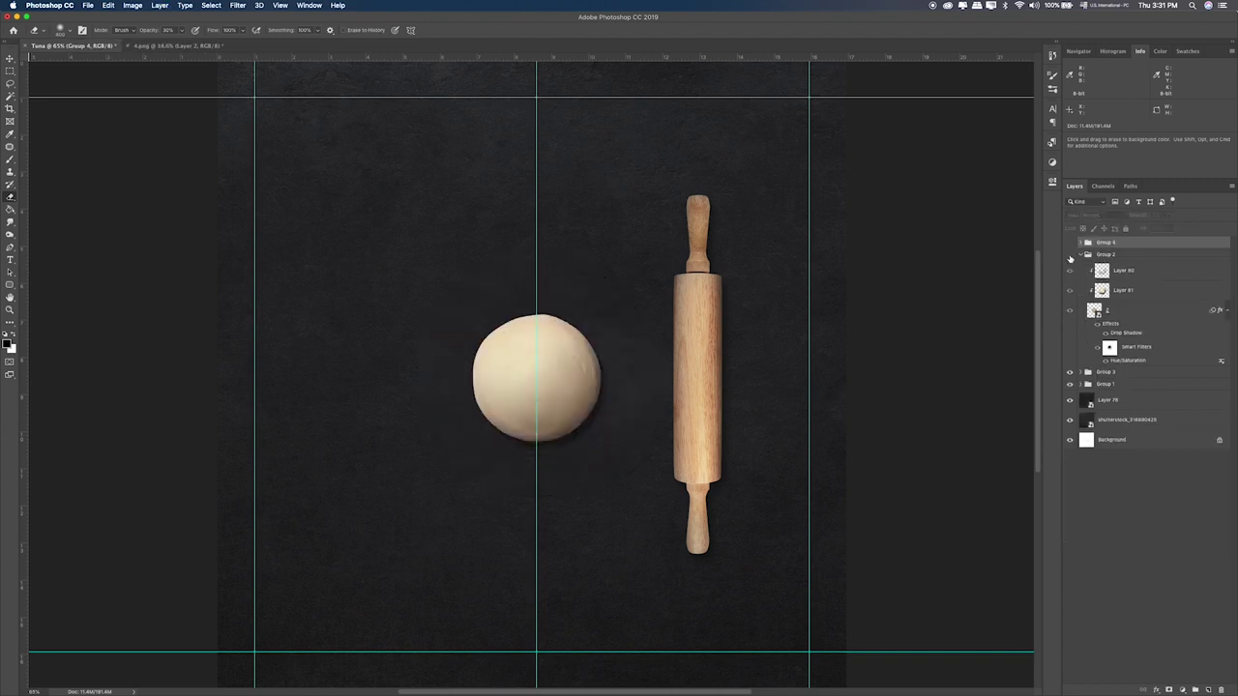
pyautogui.click(1070, 384)
pyautogui.click(1070, 384)
pyautogui.click(1070, 372)
pyautogui.click(1070, 373)
pyautogui.click(1069, 255)
pyautogui.click(1080, 256)
pyautogui.click(1069, 242)
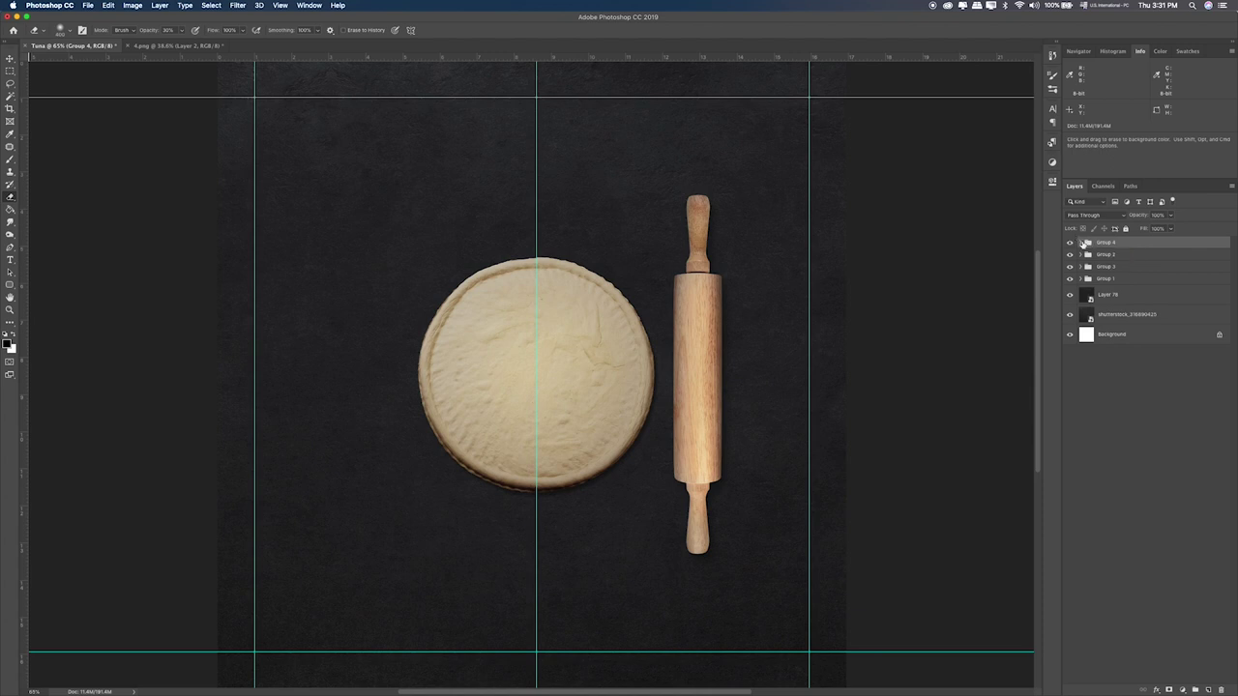
pyautogui.click(1082, 242)
pyautogui.click(1080, 243)
pyautogui.click(1081, 242)
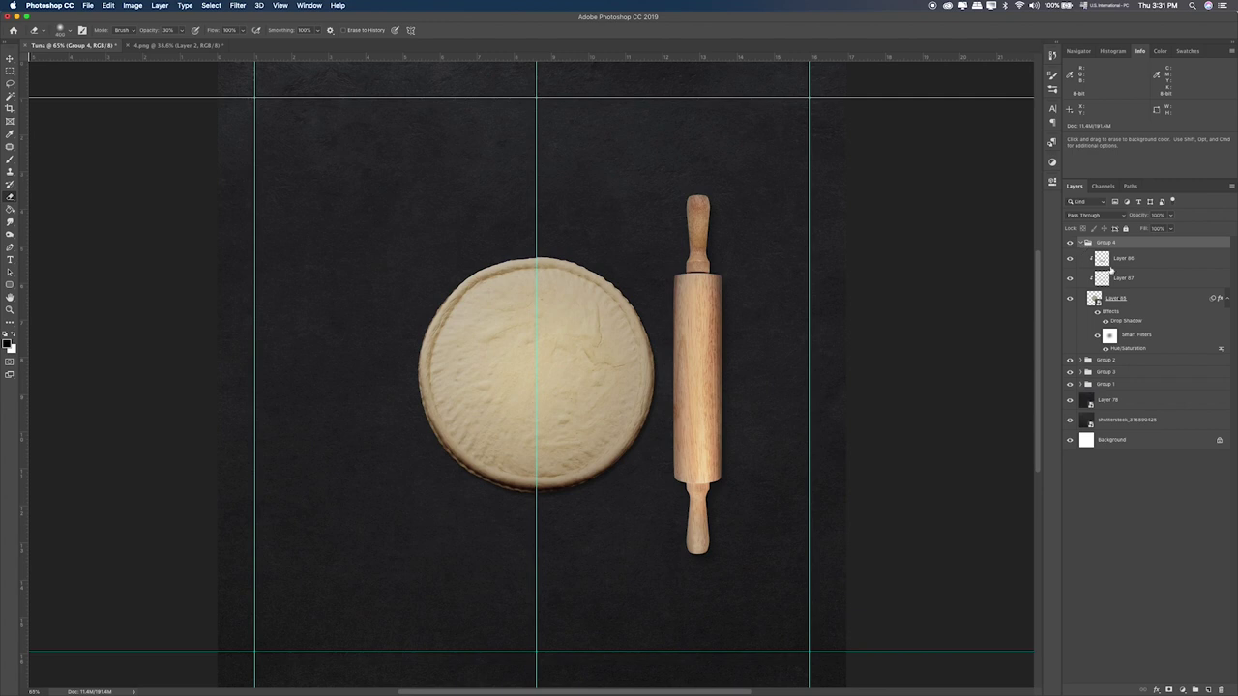
# Step: Add a new layer above Layer 86 inside Group 4 and clip it to the rolled-out base
pyautogui.click(1112, 260)
pyautogui.click(1209, 688)
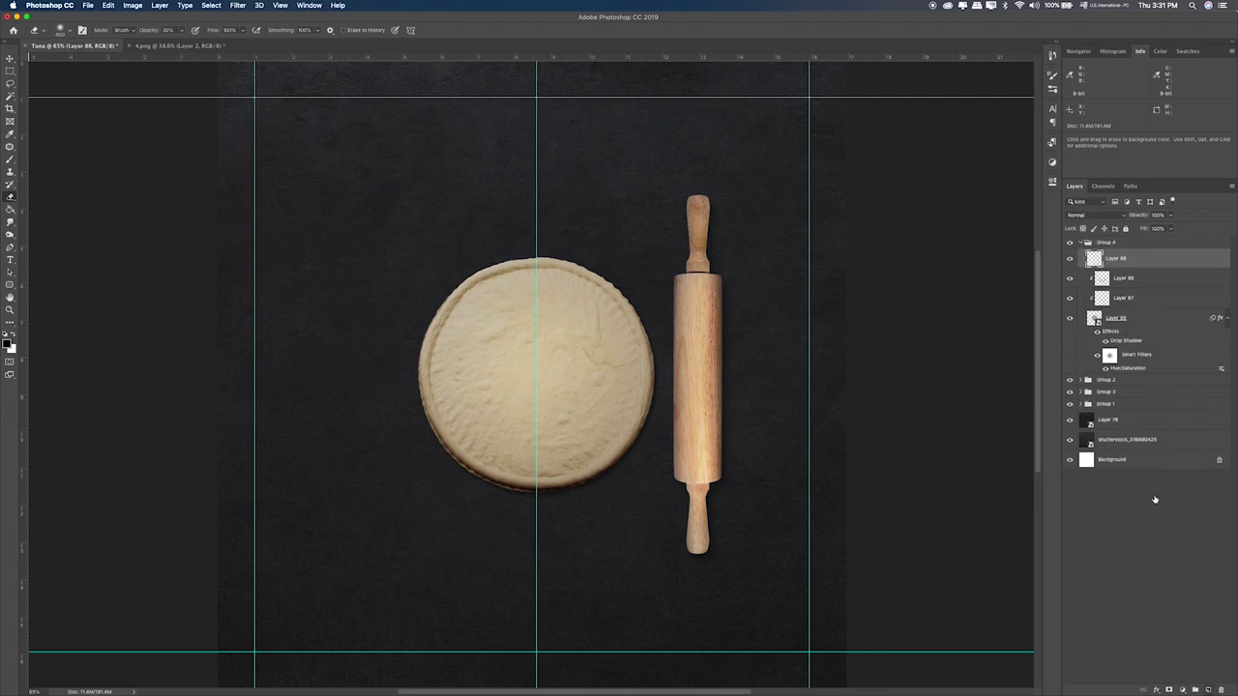
pyautogui.keyDown('alt'); pyautogui.click(1128, 268); pyautogui.keyUp('alt')
# Step: Sample the dark background colour and paint it over the whole rolled-out base with an enlarged brush on Layer 88
pyautogui.press('b')
pyautogui.keyDown('alt'); pyautogui.click(626, 184); pyautogui.keyUp('alt')
pyautogui.press(']')
pyautogui.press(']')
pyautogui.press(']')
pyautogui.press(']')
pyautogui.press(']')
pyautogui.press(']')
pyautogui.press(']')
pyautogui.press(']')
pyautogui.press(']')
pyautogui.press(']')
pyautogui.press(']')
pyautogui.moveTo(647, 267)
pyautogui.mouseDown()
pyautogui.moveTo(621, 285)
pyautogui.moveTo(439, 437)
pyautogui.moveTo(621, 407)
pyautogui.moveTo(438, 386)
pyautogui.moveTo(409, 465)
pyautogui.moveTo(507, 443)
pyautogui.moveTo(613, 442)
pyautogui.mouseUp()
# Step: Try several blend modes, including Multiply, Soft Light, Divide and Overlay, on the dark colour layer covering the base
pyautogui.press('v')
pyautogui.hotkey('alt', 'shift', 'm')
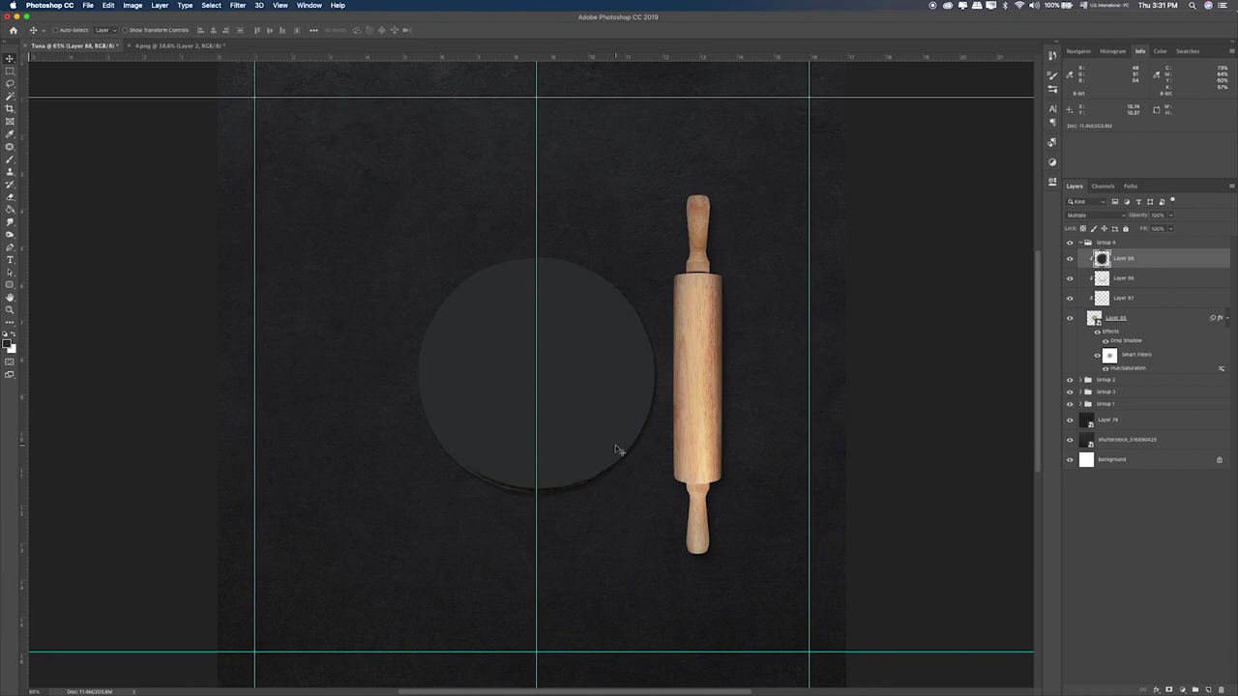
pyautogui.hotkey('alt', 'shift', 'a')
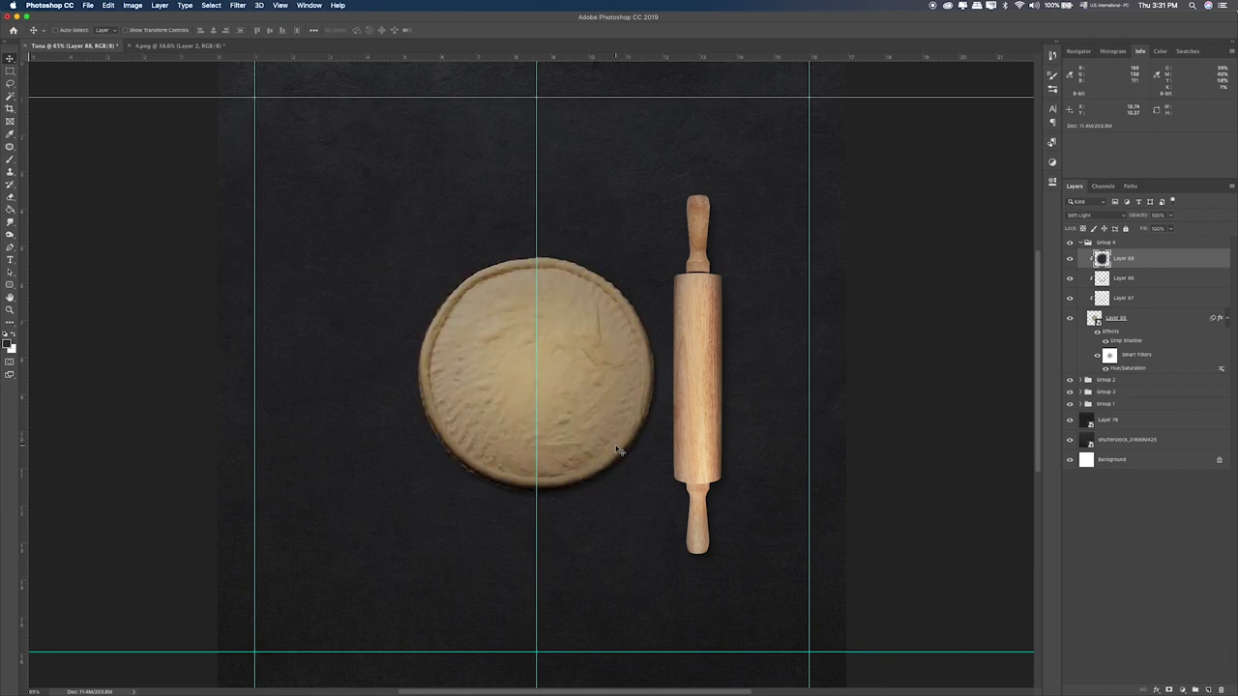
pyautogui.hotkey('shift', '+')
pyautogui.hotkey('shift', '+')
pyautogui.hotkey('shift', '+')
pyautogui.hotkey('shift', '+')
pyautogui.hotkey('shift', '+')
pyautogui.hotkey('shift', '+')
pyautogui.hotkey('shift', '+')
pyautogui.hotkey('shift', '+')
pyautogui.hotkey('shift', '+')
pyautogui.hotkey('shift', '+')
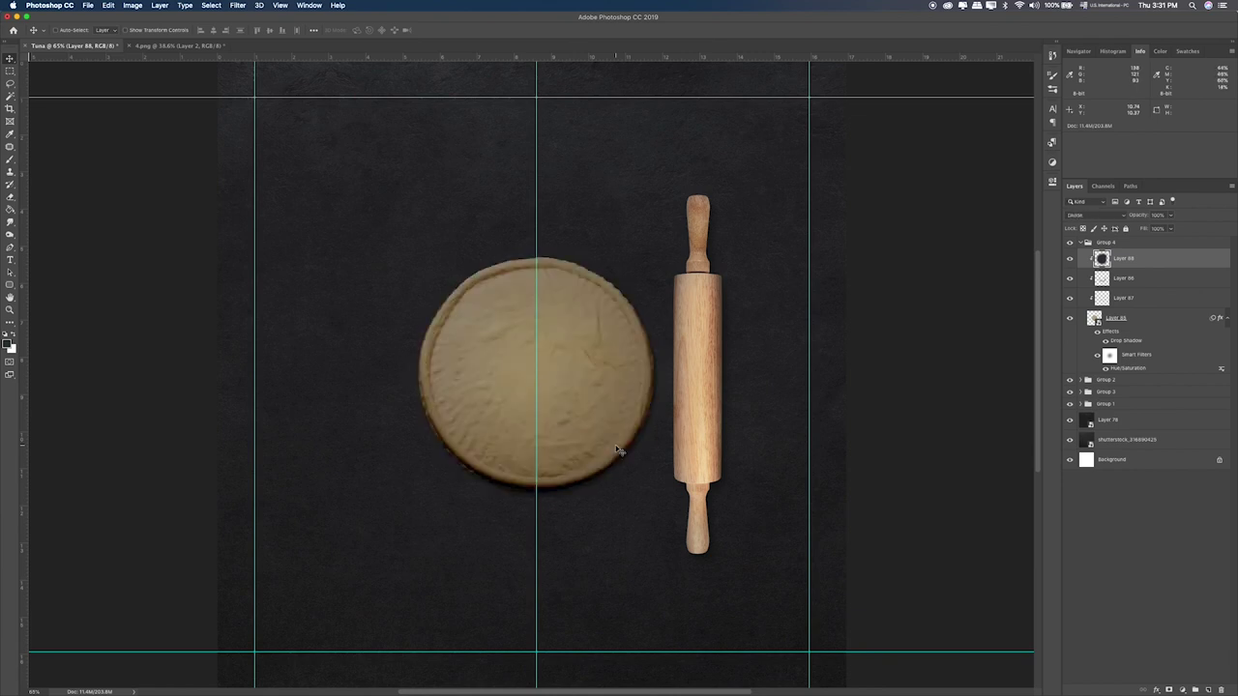
pyautogui.hotkey('shift', '-')
pyautogui.hotkey('shift', '-')
pyautogui.hotkey('shift', '-')
pyautogui.hotkey('shift', '-')
pyautogui.hotkey('shift', '-')
pyautogui.hotkey('shift', '-')
pyautogui.hotkey('shift', '-')
pyautogui.hotkey('shift', '-')
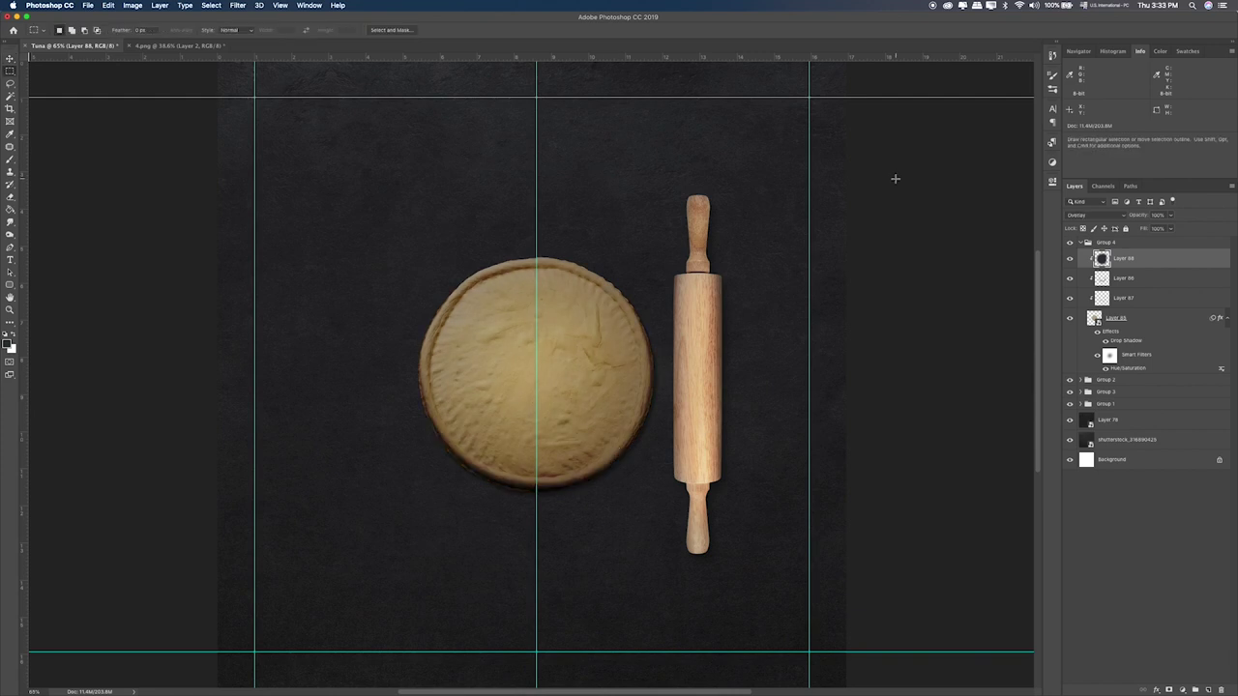
# Step: Set the blend mode of the dark colour on Layer 88 to Subtract
pyautogui.hotkey('shift', '+')
pyautogui.hotkey('shift', '+')
pyautogui.hotkey('shift', '+')
pyautogui.hotkey('shift', '+')
pyautogui.hotkey('shift', '+')
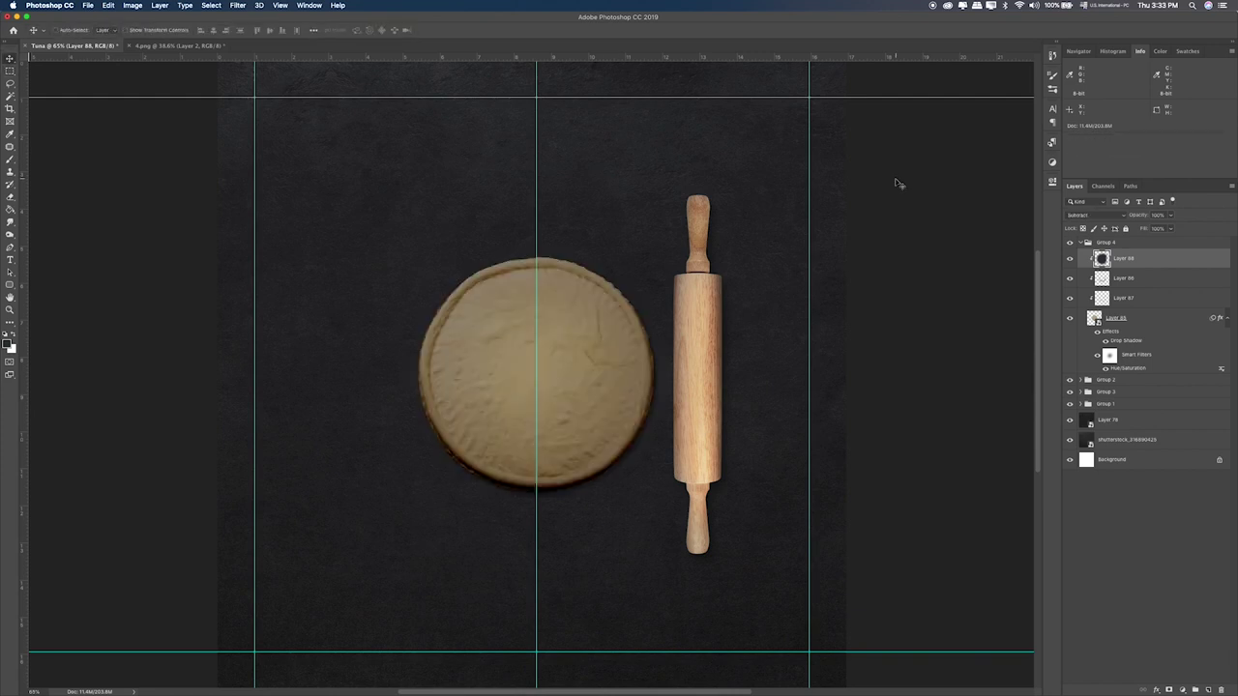
# Step: Lower the opacity of the Subtract-blended dark colour on Layer 88 over the rolled-out base to about 50%
pyautogui.hotkey('shift', '+')
pyautogui.hotkey('shift', '-')
pyautogui.click(1170, 221)
pyautogui.click(1148, 229)
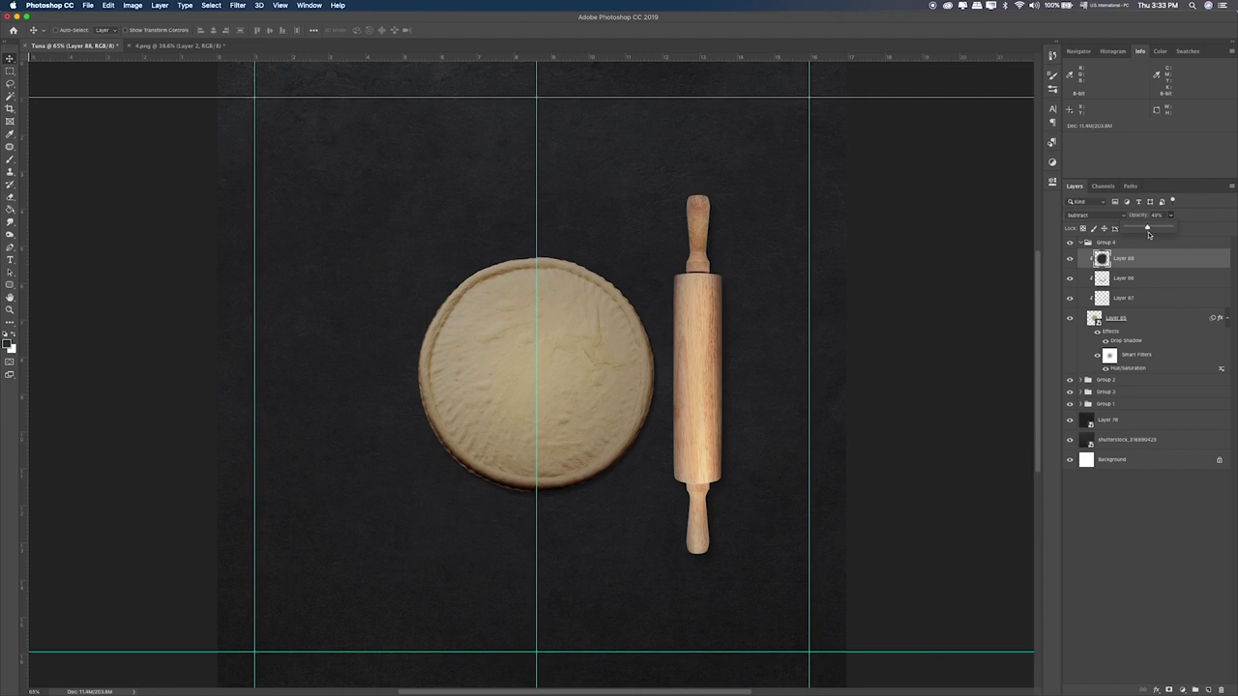
# Step: Copy Layer 88 to the top of Group 2 as a clipped toning layer over the dough ball and hide Group 4
pyautogui.click(1081, 379)
pyautogui.moveTo(1133, 263); pyautogui.dragTo(1126, 389)
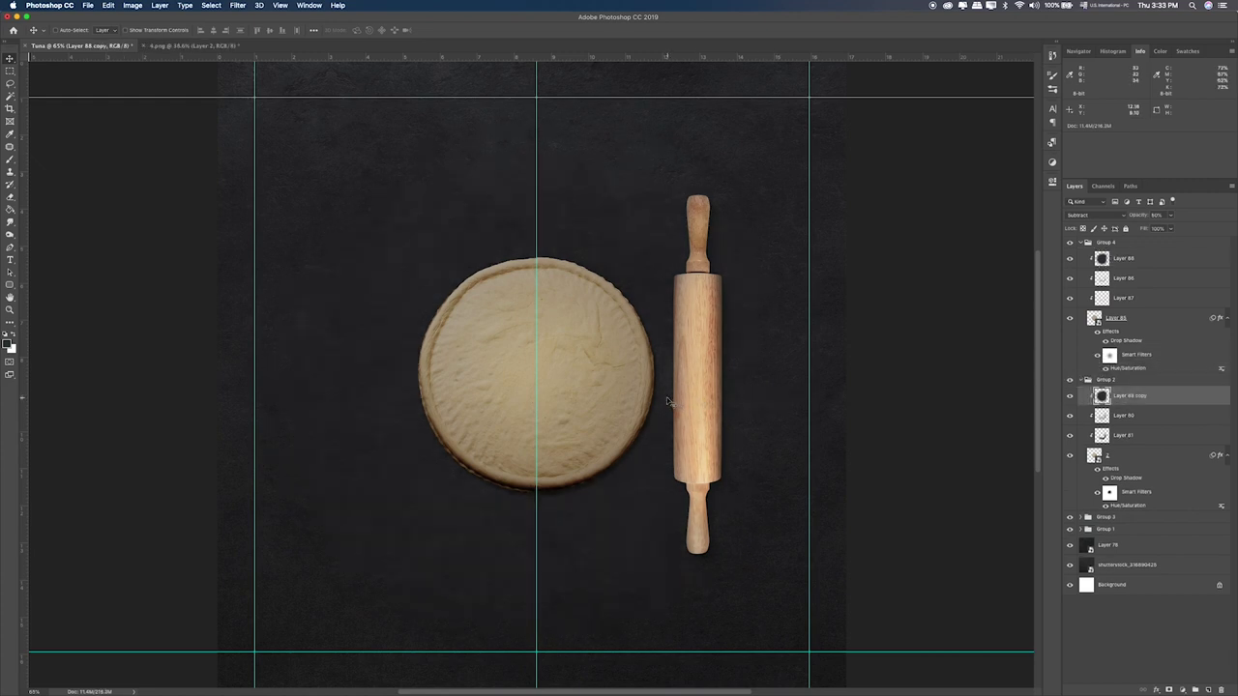
pyautogui.click(1070, 242)
pyautogui.click(1070, 396)
pyautogui.click(1070, 395)
# Step: Compare the dough ball with and without the Soft Light shading on Layer 80, and set that layer's opacity to about 49%
pyautogui.click(1072, 416)
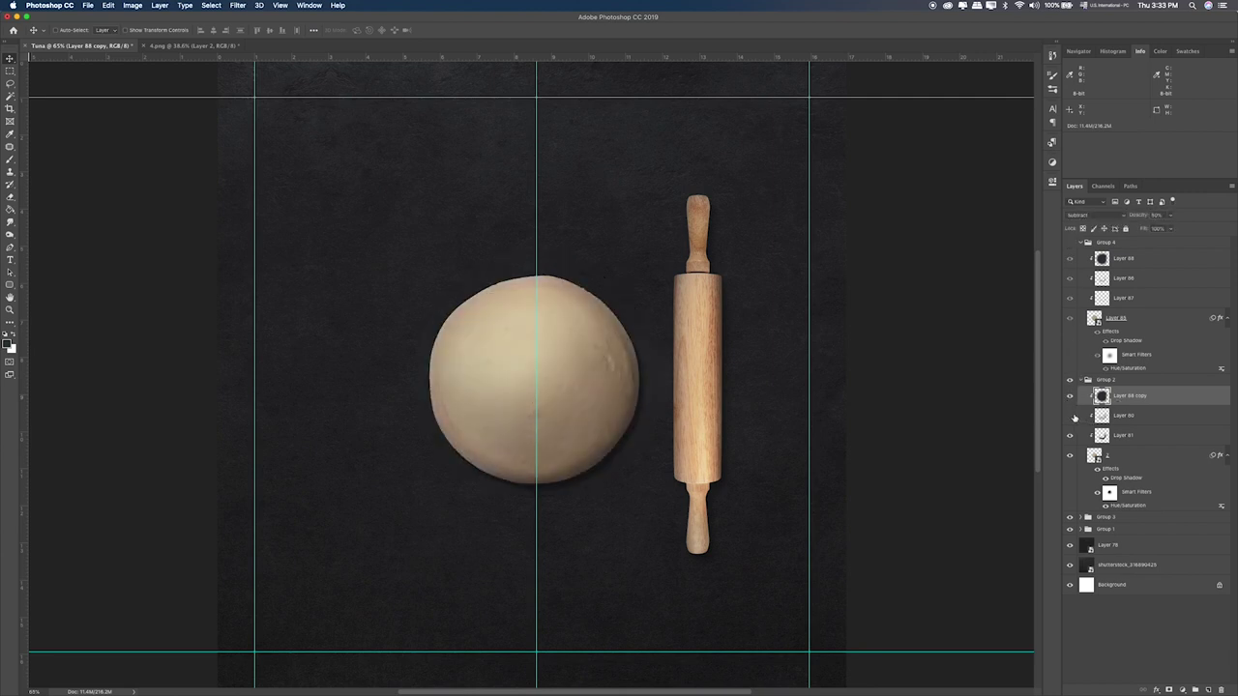
pyautogui.click(1070, 416)
pyautogui.click(1071, 416)
pyautogui.click(1071, 416)
pyautogui.click(1174, 416)
pyautogui.click(1171, 215)
pyautogui.click(1146, 228)
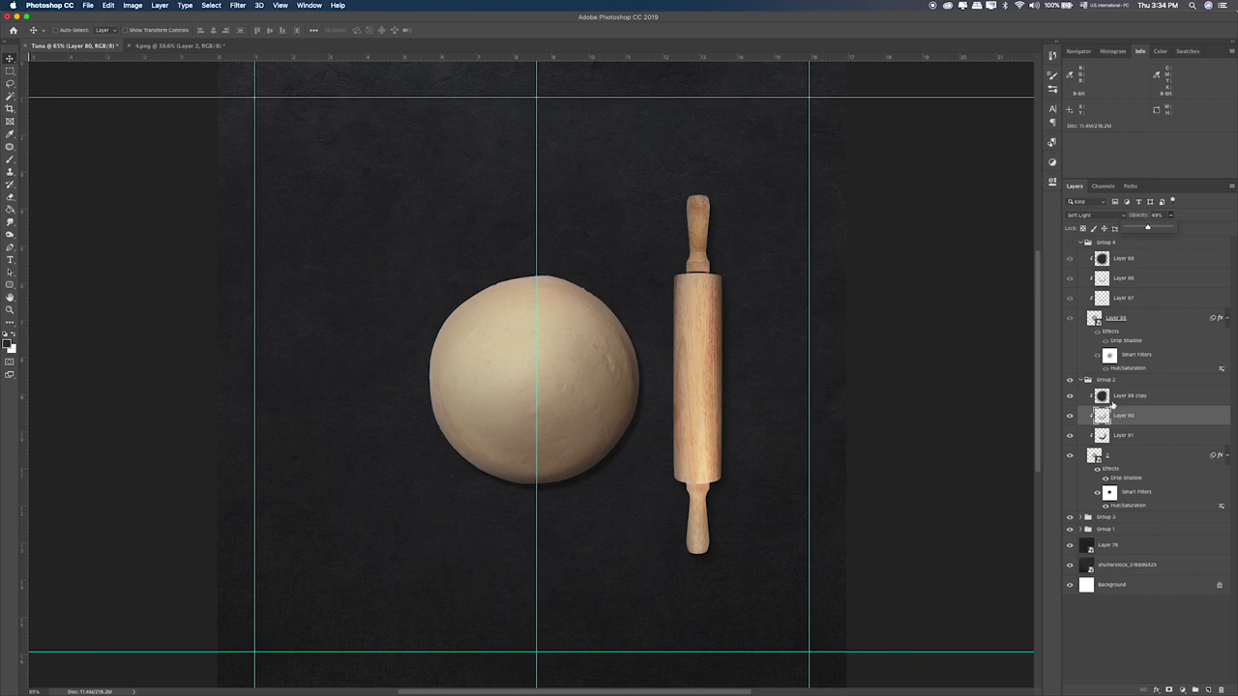
# Step: Copy the dark toning layer from Group 2 to the top of Group 3 and move it over the rolling pin
pyautogui.click(1080, 518)
pyautogui.click(1127, 535)
pyautogui.moveTo(1117, 397); pyautogui.dragTo(1117, 528)
pyautogui.moveTo(635, 426); pyautogui.dragTo(742, 428)
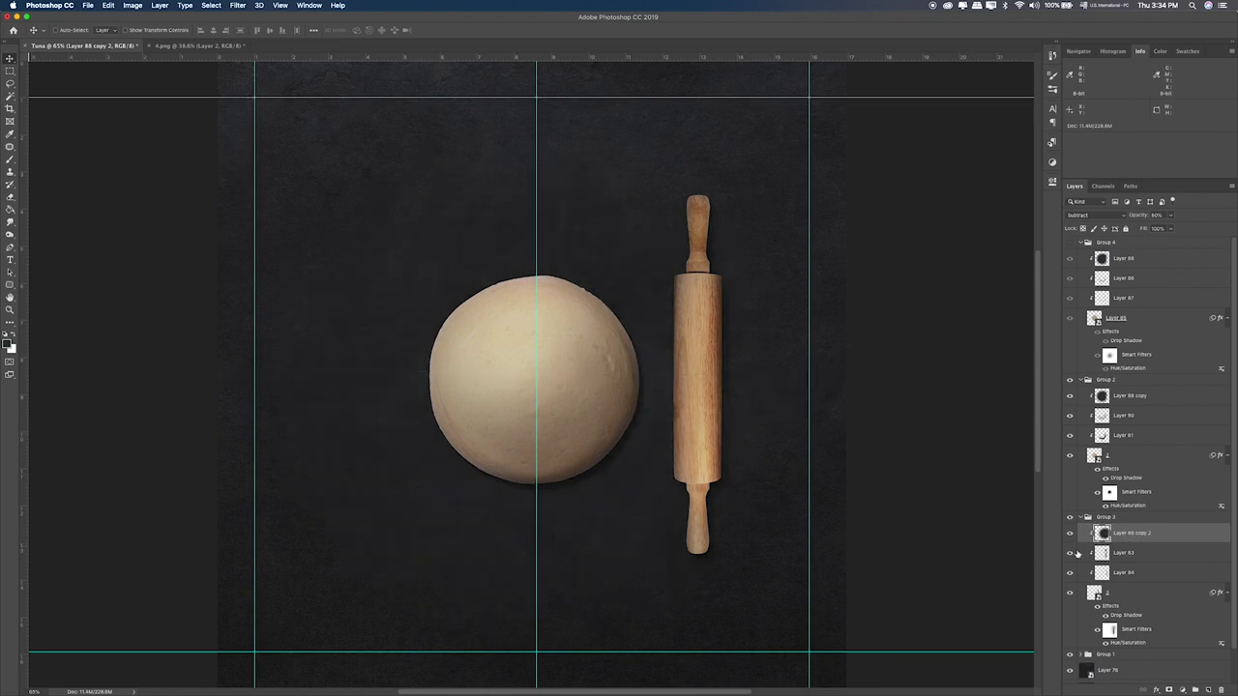
pyautogui.click(1070, 533)
pyautogui.click(1070, 533)
# Step: Set the saturation to -100 in the rolling pin's Hue/Saturation smart filter
pyautogui.scroll(-2, 1102, 557)
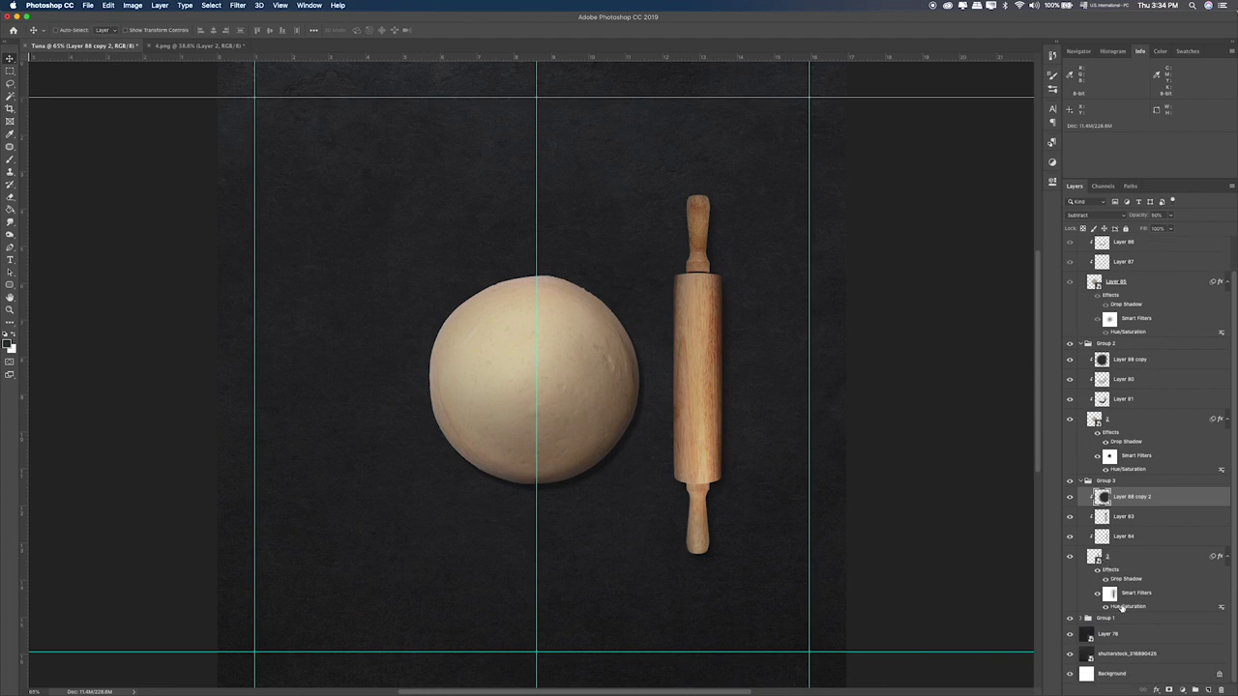
pyautogui.click(1097, 595)
pyautogui.click(1097, 596)
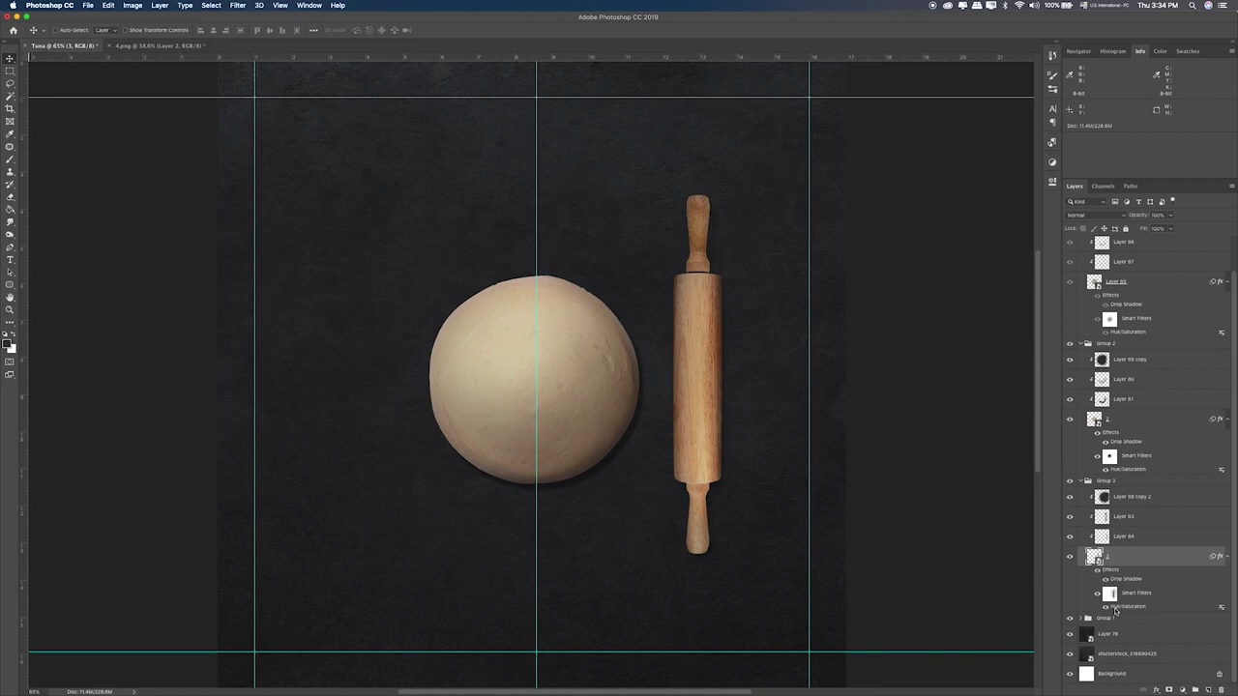
pyautogui.doubleClick(1115, 607)
pyautogui.moveTo(417, 236); pyautogui.dragTo(405, 237)
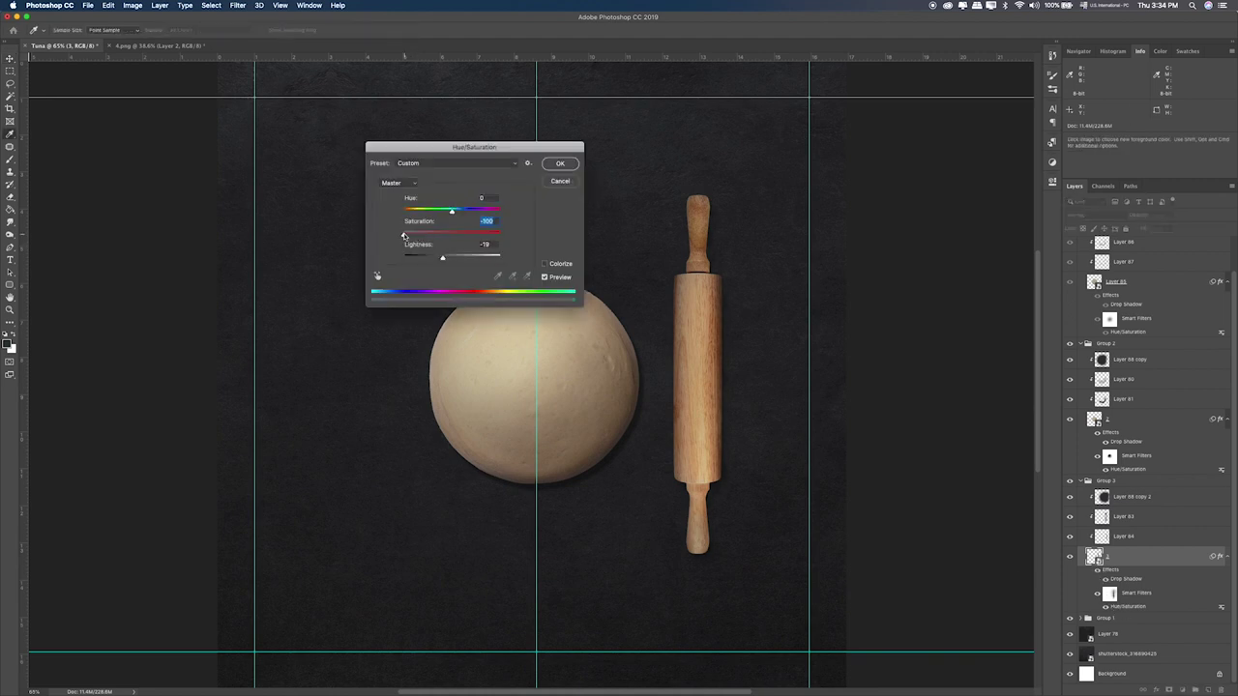
pyautogui.click(560, 164)
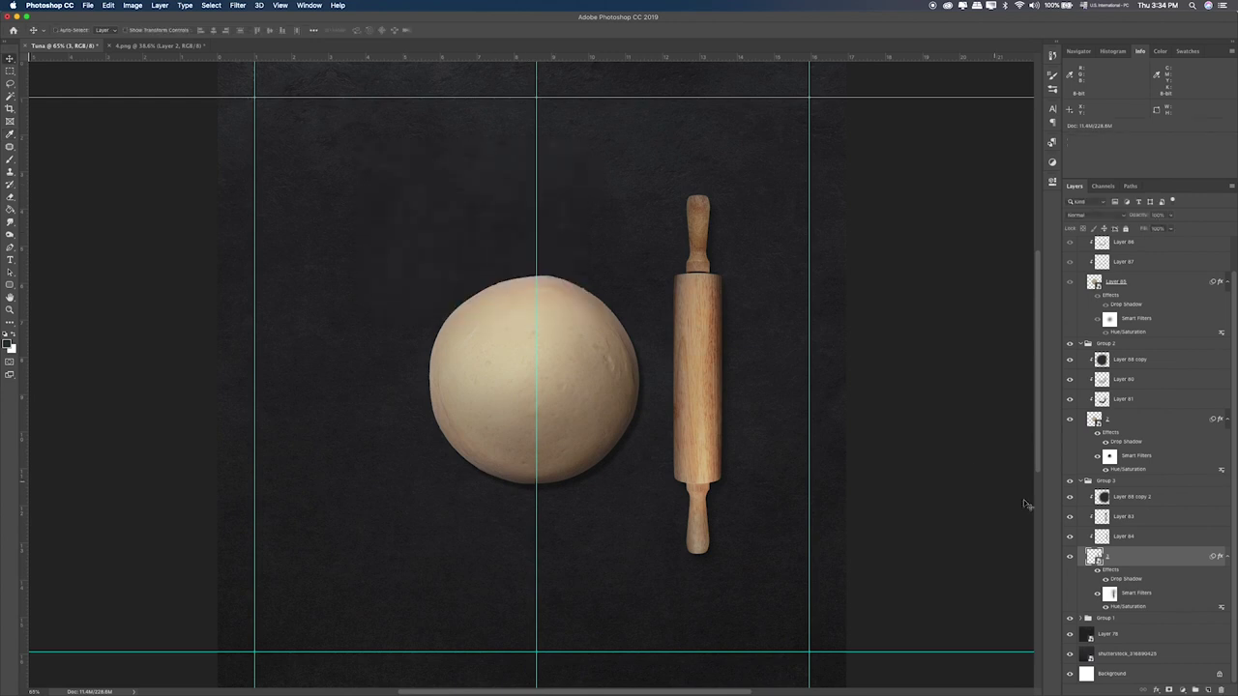
# Step: Add a new clipped layer directly above the rolling pin and paint the dark colour over the whole pin
pyautogui.click(1207, 690)
pyautogui.press('b')
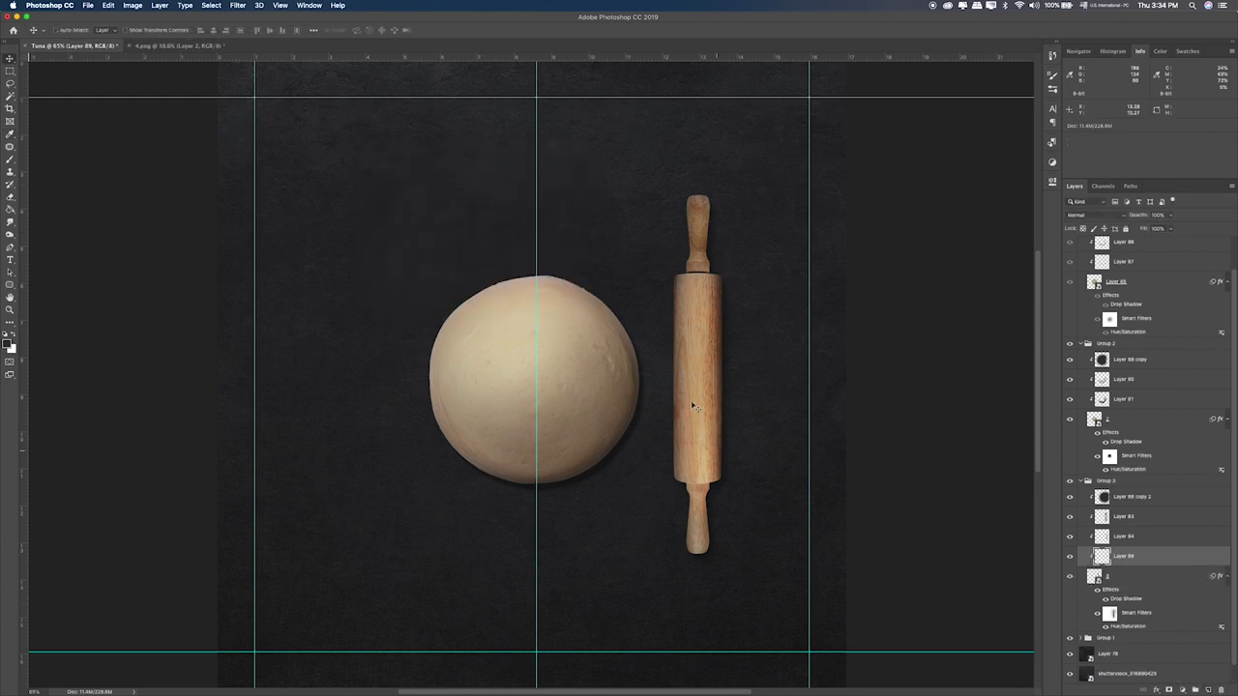
pyautogui.moveTo(704, 232); pyautogui.dragTo(700, 534)
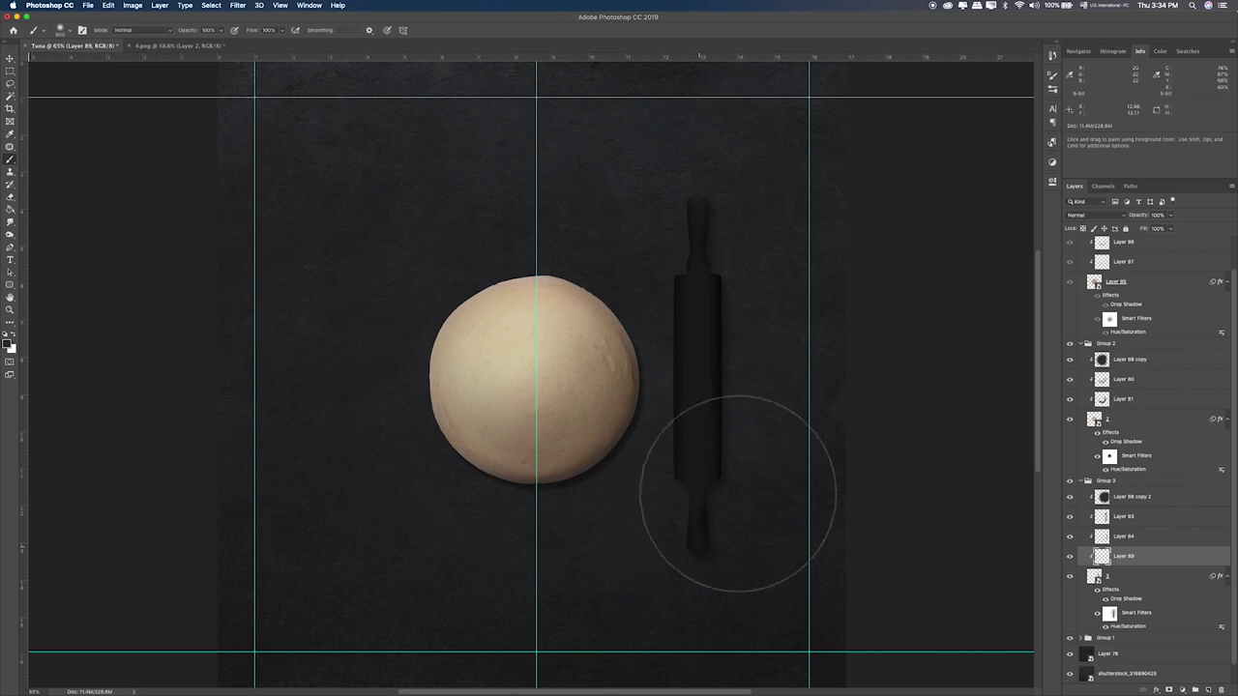
# Step: Cycle through the blend modes for the dark paint on Layer 89 and settle on Color
pyautogui.press('v')
pyautogui.hotkey('shift', '+')
pyautogui.hotkey('shift', '+')
pyautogui.hotkey('shift', '+')
pyautogui.hotkey('shift', '+')
pyautogui.hotkey('shift', '+')
pyautogui.hotkey('shift', '+')
pyautogui.hotkey('shift', '+')
pyautogui.hotkey('shift', '+')
pyautogui.hotkey('shift', '+')
pyautogui.hotkey('shift', '+')
pyautogui.hotkey('shift', '+')
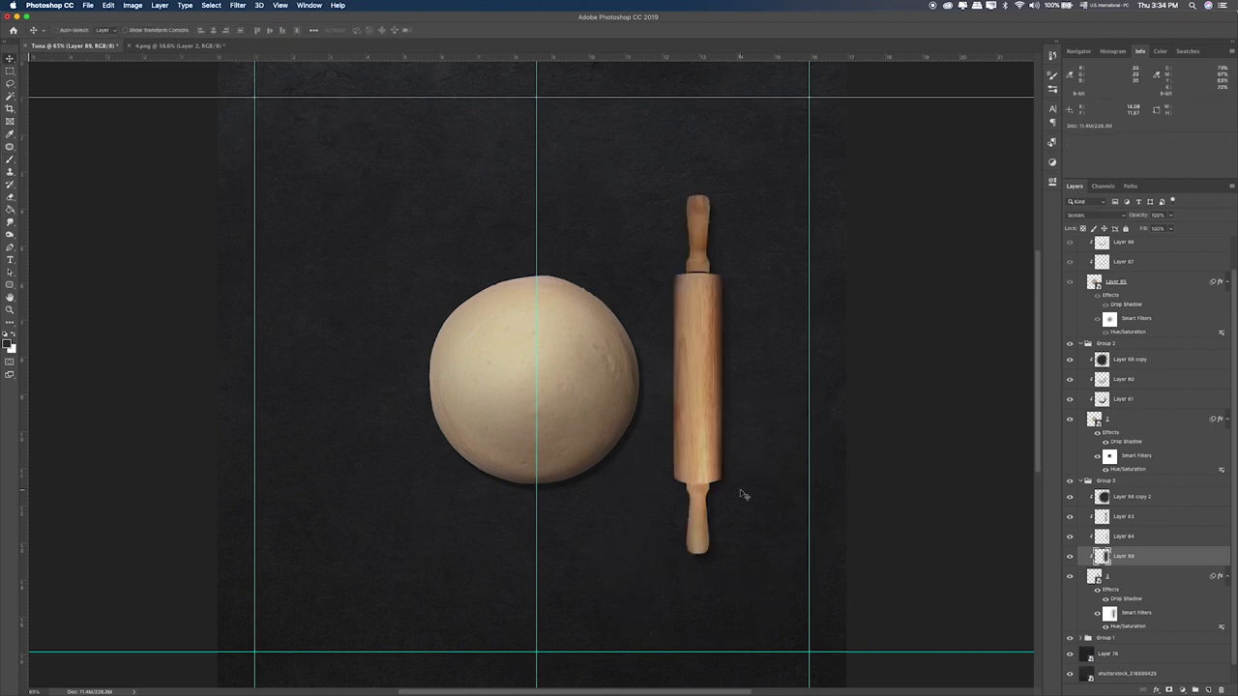
pyautogui.hotkey('shift', '+')
pyautogui.hotkey('shift', '+')
pyautogui.hotkey('shift', '+')
pyautogui.hotkey('shift', '+')
pyautogui.hotkey('shift', '+')
pyautogui.hotkey('shift', '+')
pyautogui.hotkey('shift', '+')
pyautogui.hotkey('shift', '+')
pyautogui.hotkey('shift', '+')
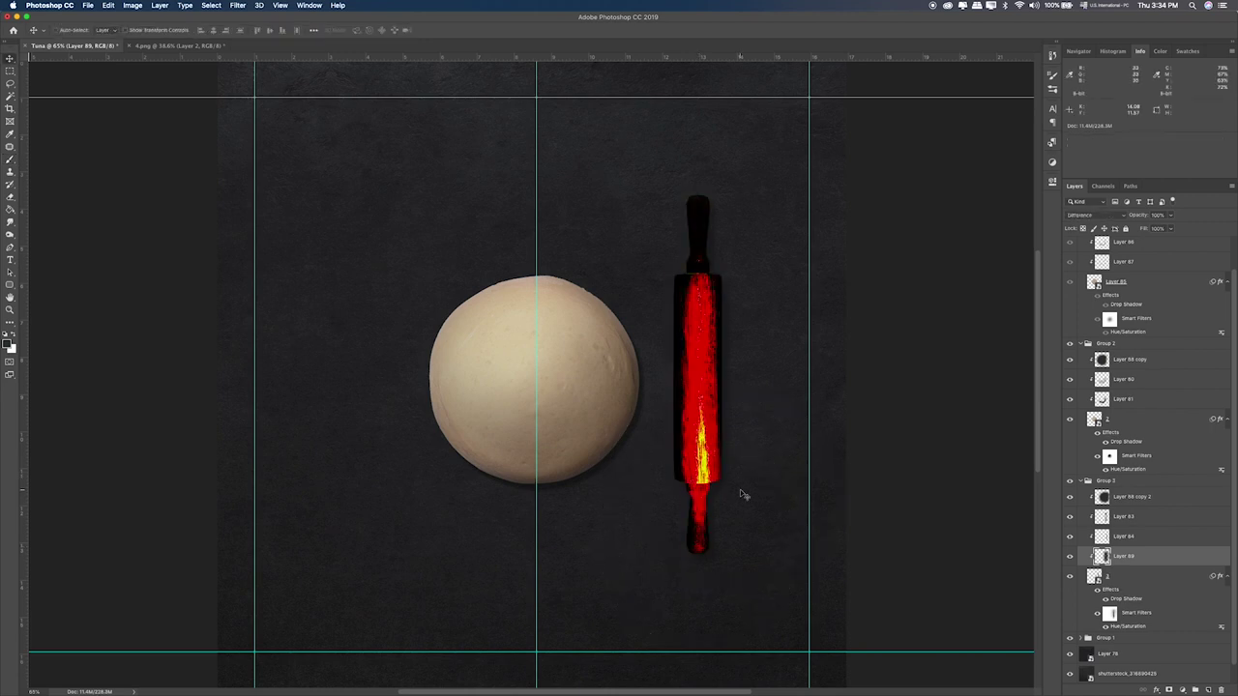
pyautogui.hotkey('shift', '+')
pyautogui.hotkey('shift', '+')
pyautogui.hotkey('shift', '+')
pyautogui.hotkey('shift', '+')
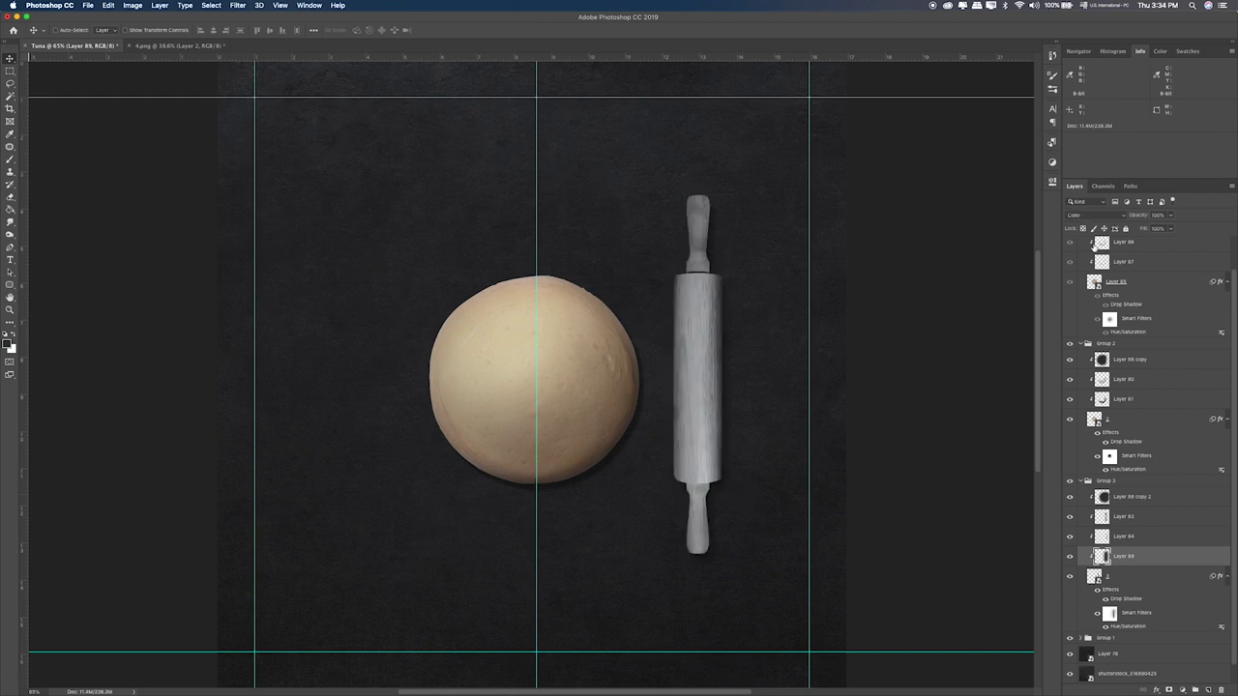
# Step: Reduce Layer 89's opacity to about 20% and compare the rolling pin with and without it
pyautogui.moveTo(1172, 216); pyautogui.dragTo(1138, 228)
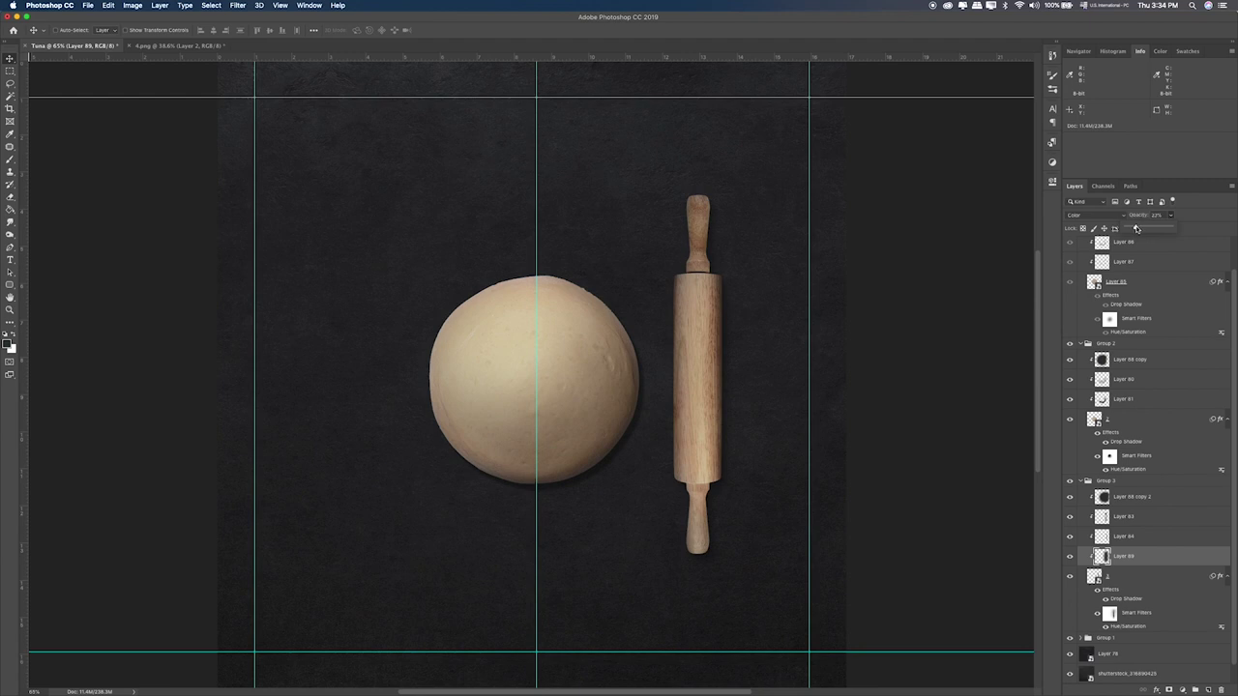
pyautogui.click(1068, 557)
pyautogui.click(1068, 557)
# Step: Copy the dark toning layer from Group 3 to the top of Group 1, clipped above Layer 79
pyautogui.scroll(-1, 1097, 558)
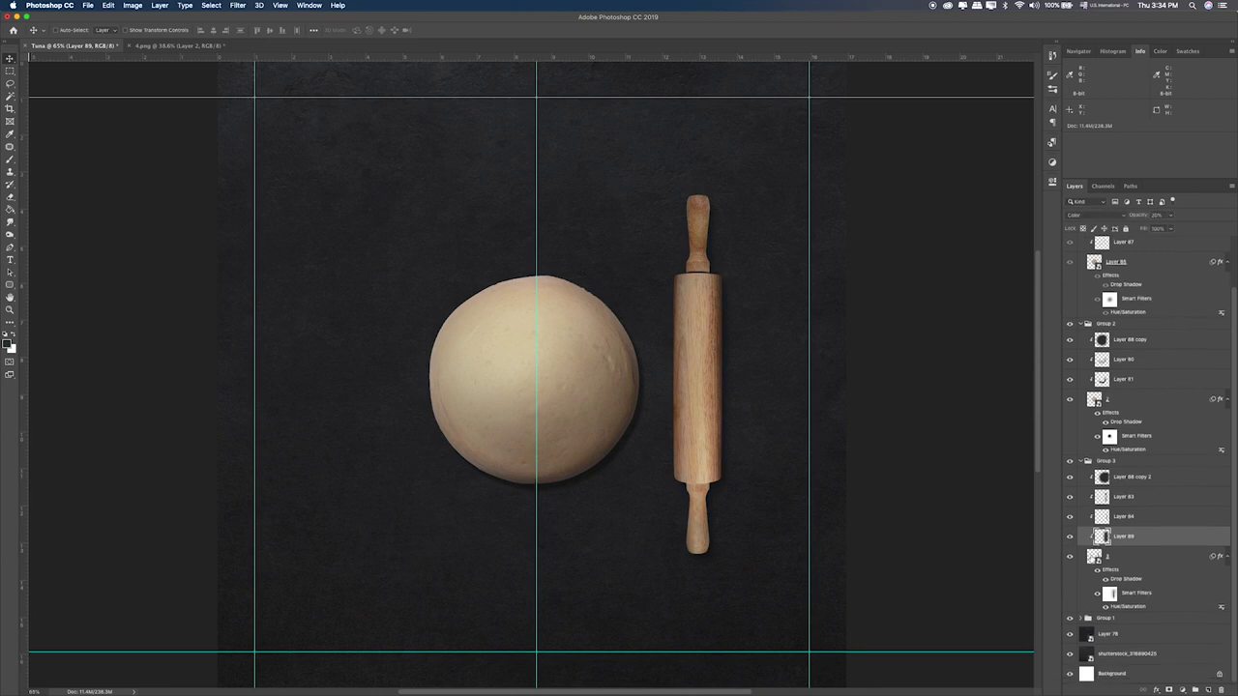
pyautogui.click(1080, 618)
pyautogui.scroll(-1, 1114, 517)
pyautogui.moveTo(1130, 464); pyautogui.dragTo(1127, 621)
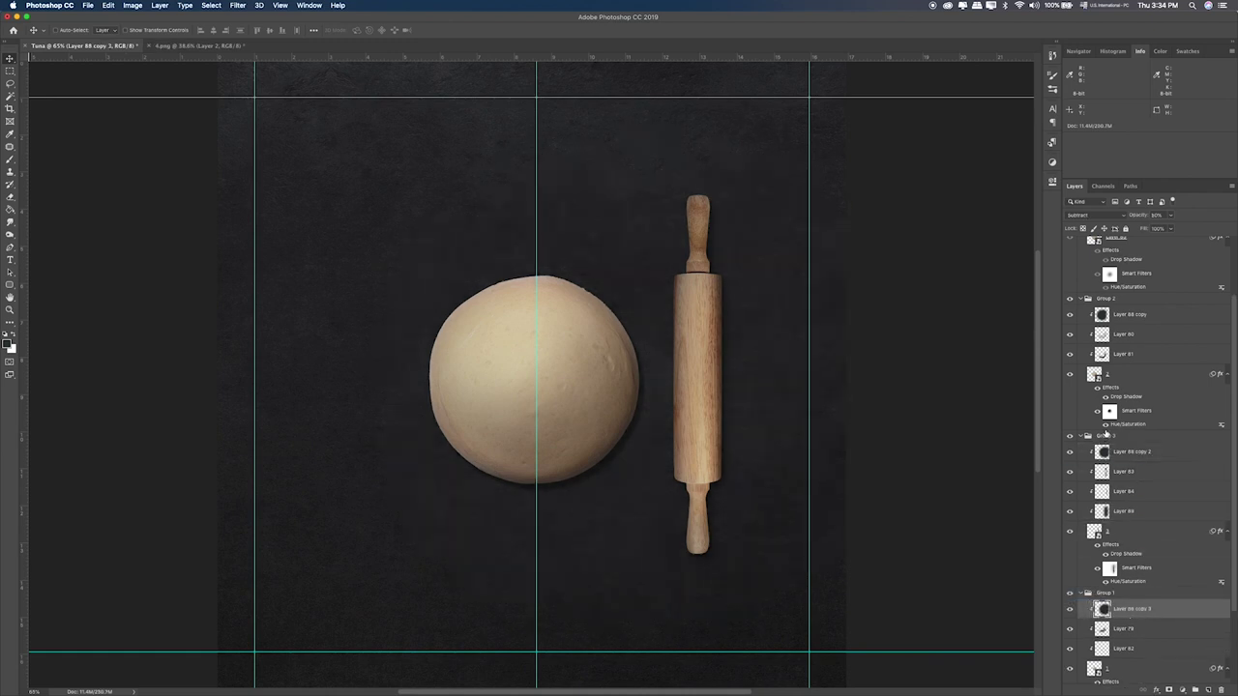
# Step: Collapse Groups 4, 2 and 3, and show only Group 1 with the small dough ball over the background
pyautogui.scroll(3, 1096, 332)
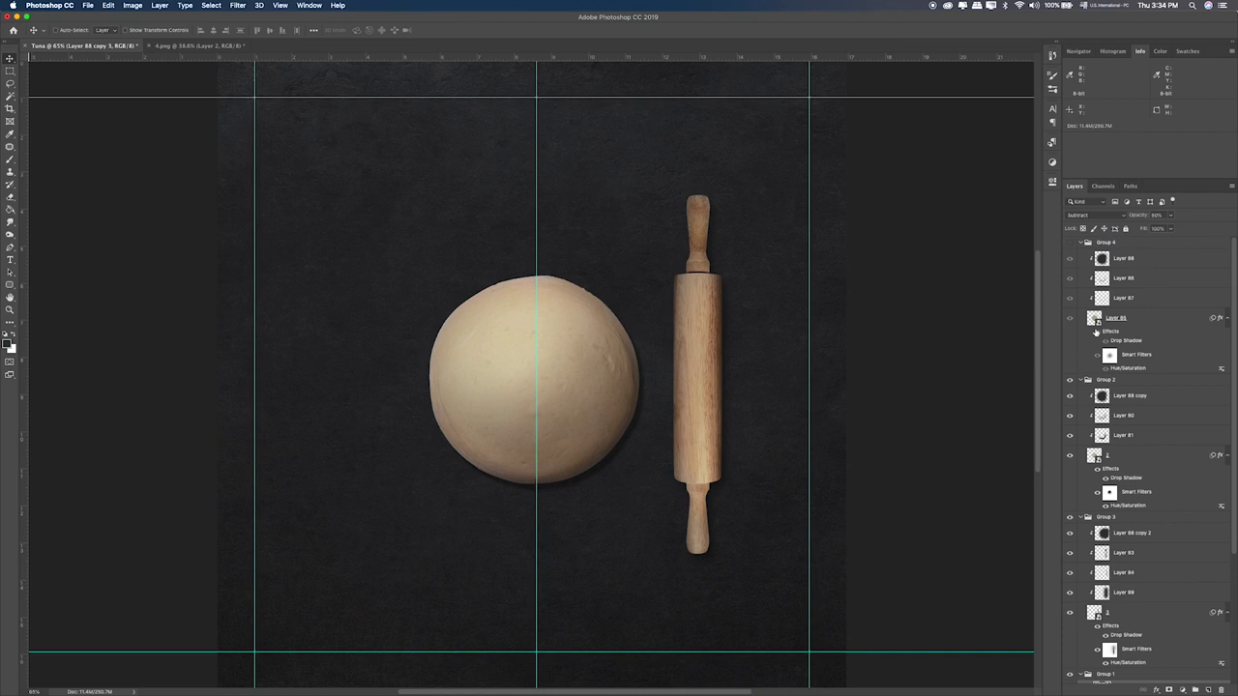
pyautogui.click(1081, 243)
pyautogui.click(1080, 254)
pyautogui.click(1081, 266)
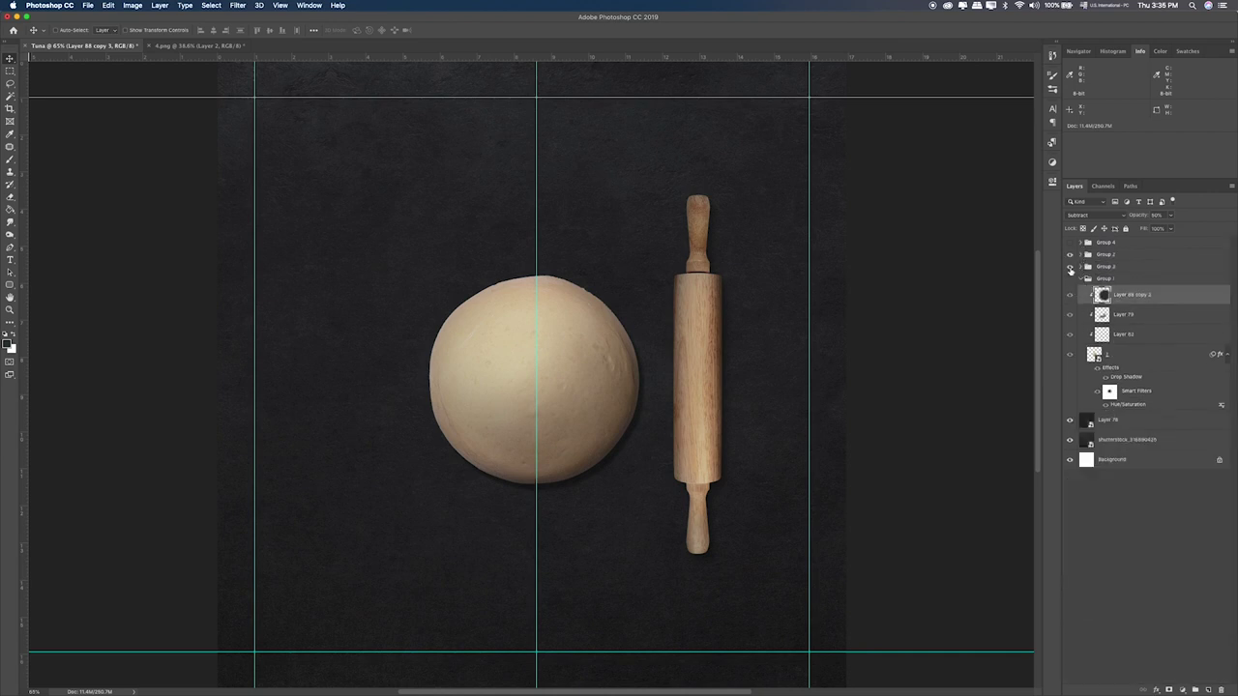
pyautogui.click(1070, 267)
pyautogui.click(1070, 255)
pyautogui.click(1070, 277)
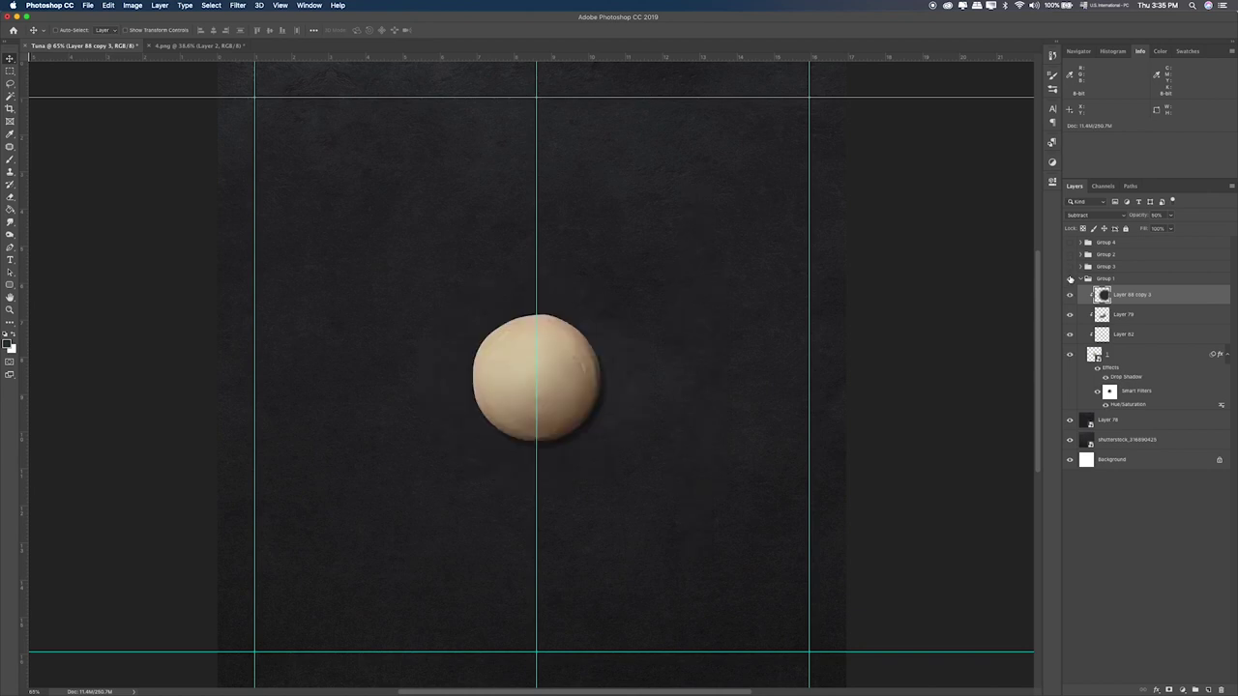
# Step: Compare the small dough ball with and without Layer 79, and set that shading layer's opacity to about 50%
pyautogui.click(1072, 318)
pyautogui.click(1072, 317)
pyautogui.keyDown('shift'); pyautogui.click(1119, 318); pyautogui.keyUp('shift')
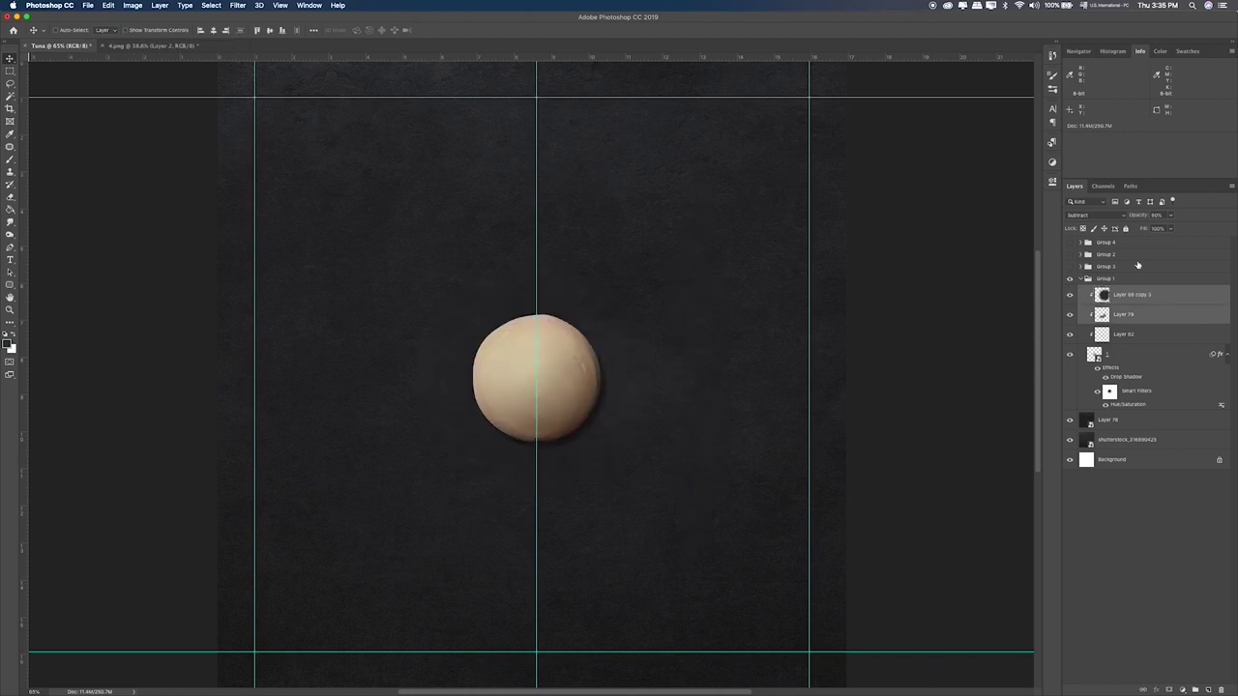
pyautogui.click(1147, 317)
pyautogui.moveTo(1172, 217); pyautogui.dragTo(1151, 228)
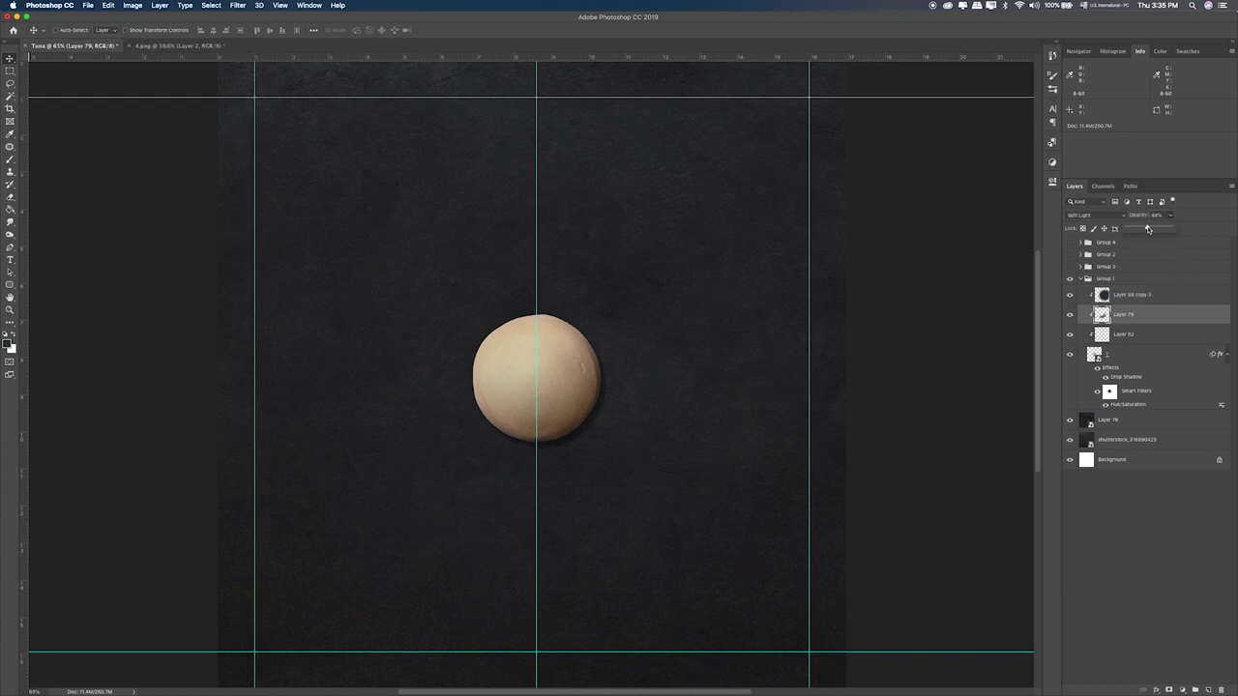
# Step: Collapse Group 1 and make Groups 3, 4 and 2 visible again
pyautogui.click(1082, 280)
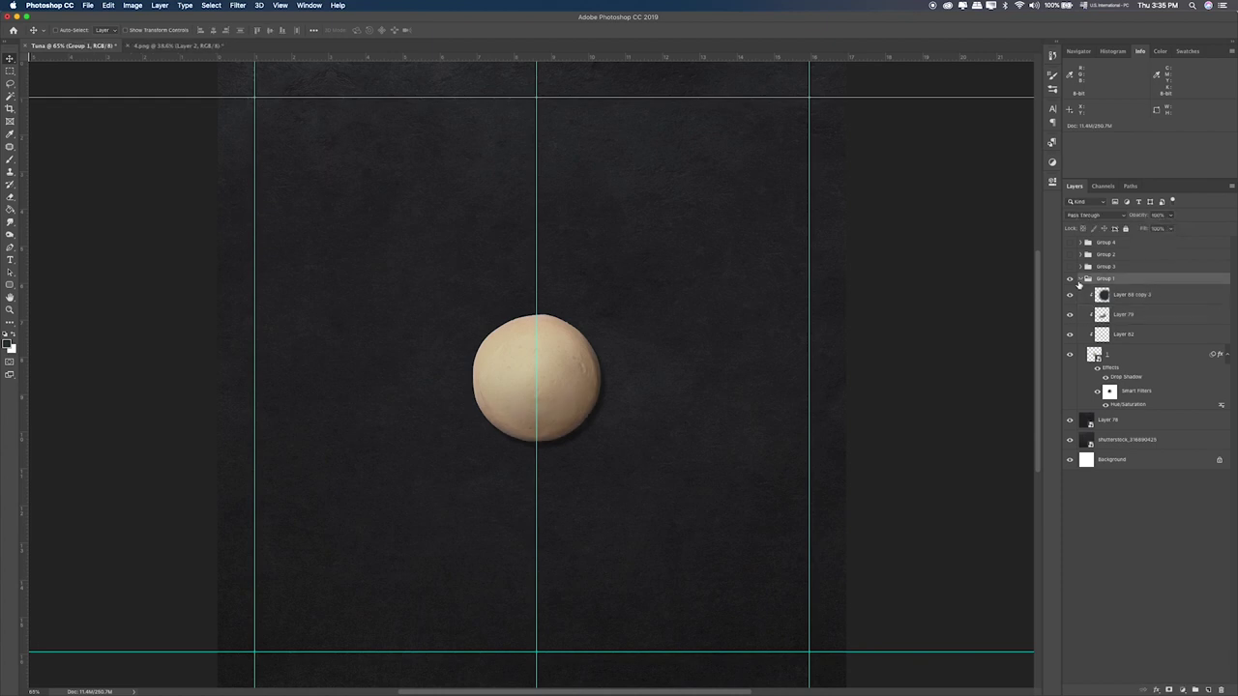
pyautogui.click(1081, 279)
pyautogui.click(1070, 279)
pyautogui.click(1071, 278)
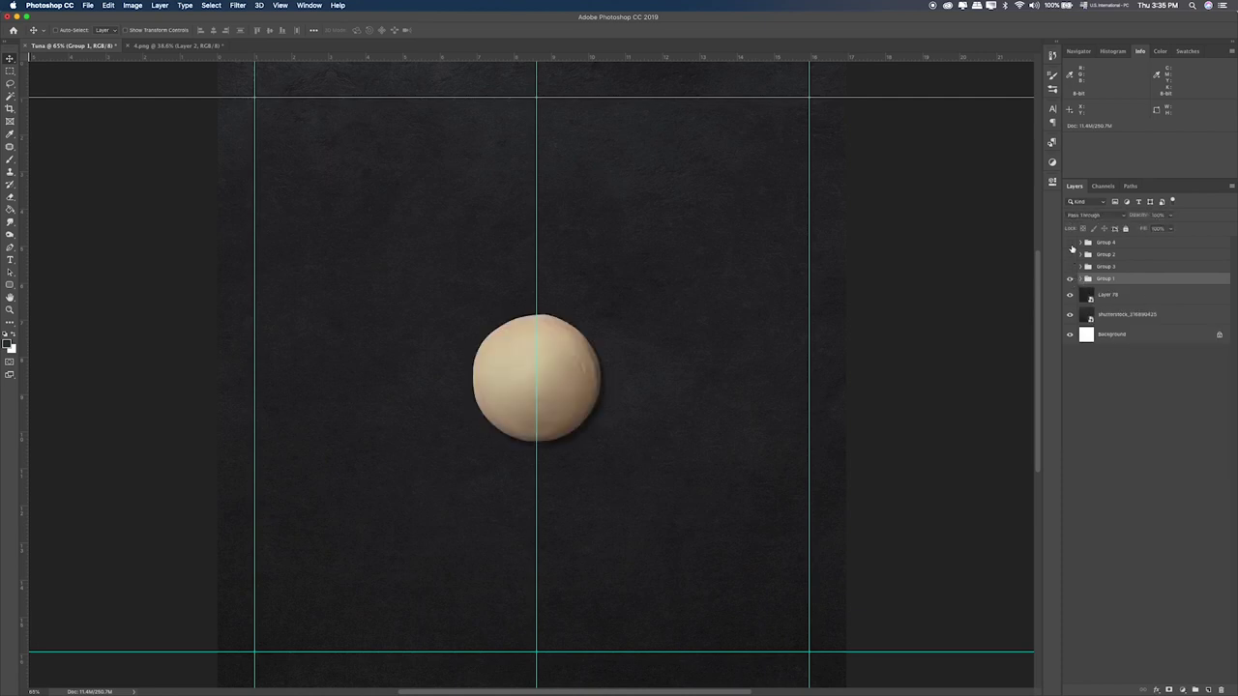
pyautogui.click(1071, 267)
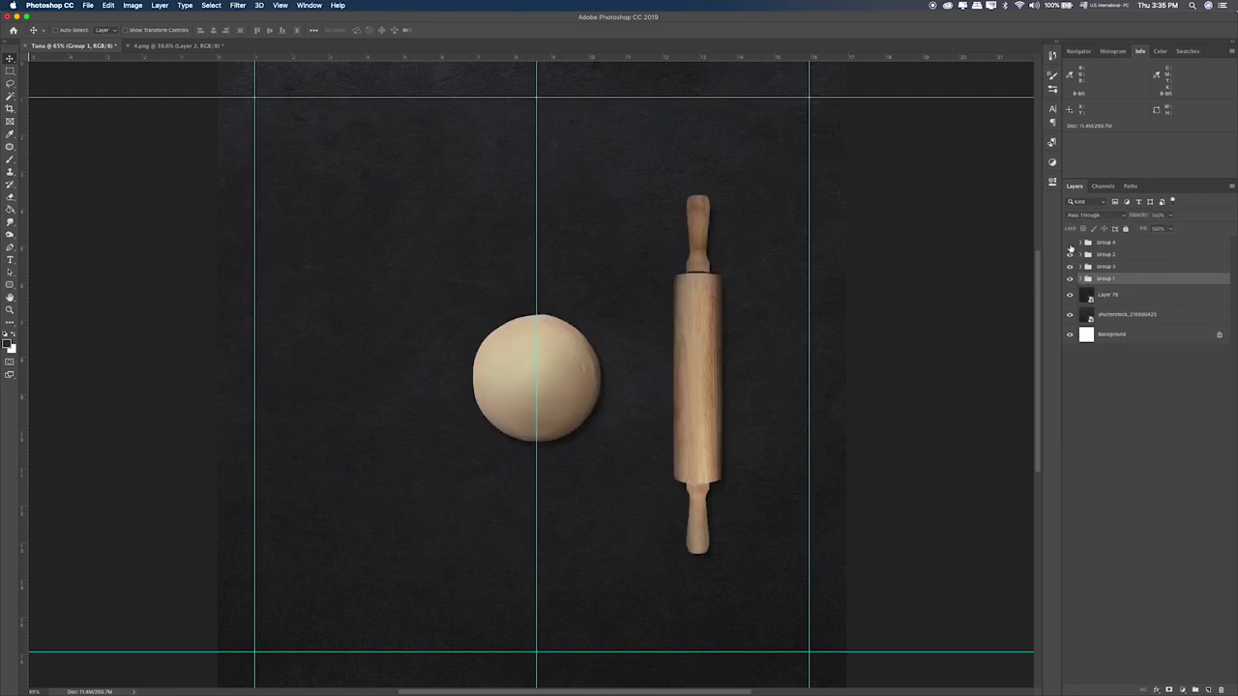
pyautogui.click(1071, 242)
pyautogui.click(1070, 254)
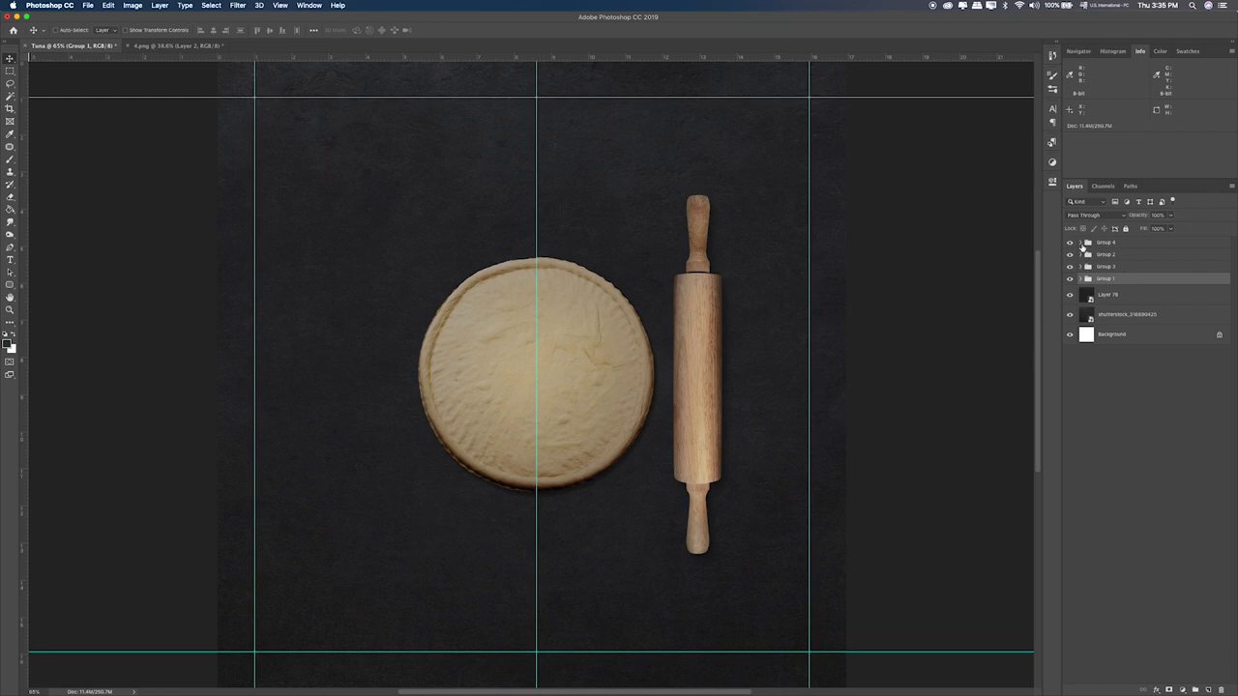
# Step: Lower the opacity of Layer 88 in Group 4 to about 32%
pyautogui.click(1081, 244)
pyautogui.click(1093, 258)
pyautogui.click(1172, 215)
pyautogui.moveTo(1164, 227); pyautogui.dragTo(1161, 228)
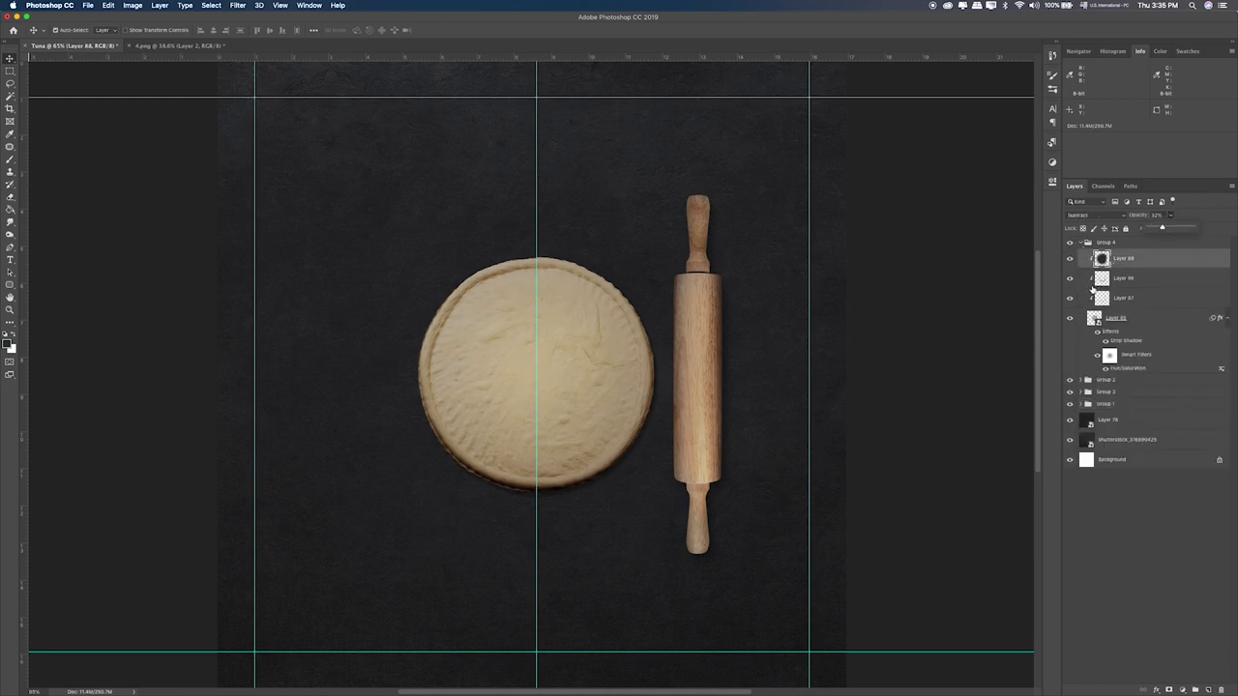
# Step: Switch to Finder and preview 5.png, the pizza base covered with tomato sauce
pyautogui.press('super+Tab')
pyautogui.press('super+Tab')
pyautogui.click(745, 356)
pyautogui.click(704, 168)
pyautogui.press('space')
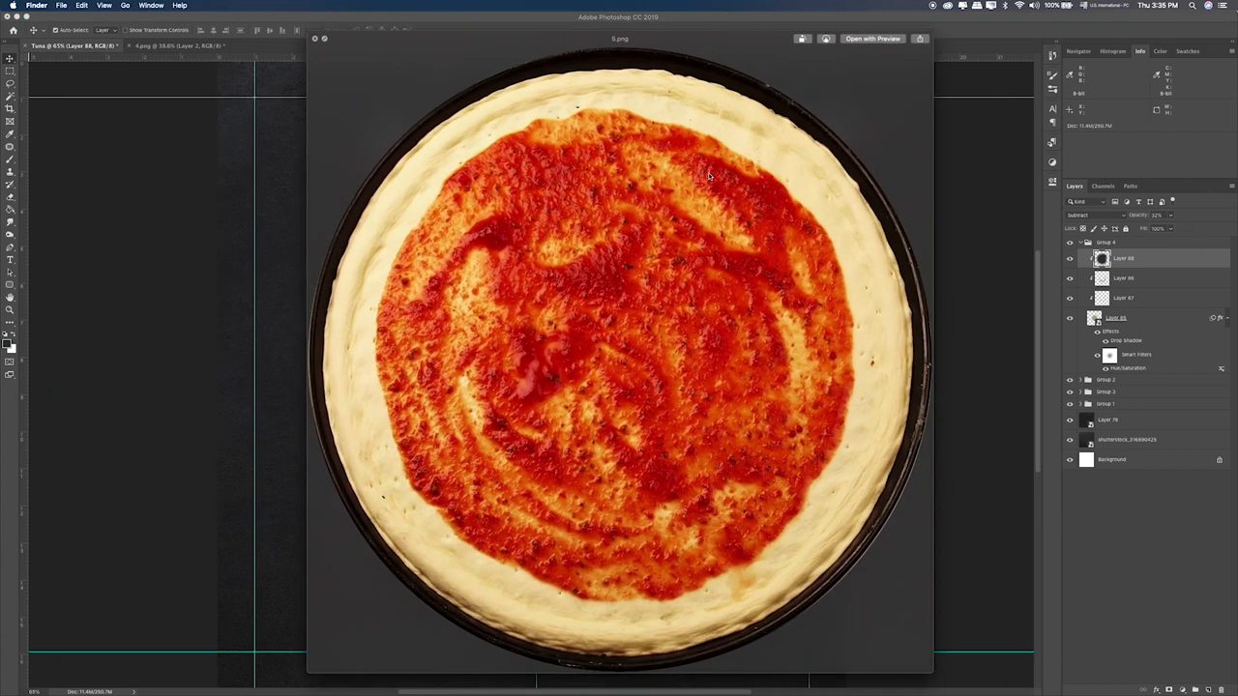
pyautogui.press('space')
# Step: Open 5.png from Finder in Photoshop as its own document and close 4.png
pyautogui.moveTo(706, 170); pyautogui.dragTo(454, 665)
pyautogui.click(200, 49)
pyautogui.press('super+w')
pyautogui.click(581, 224)
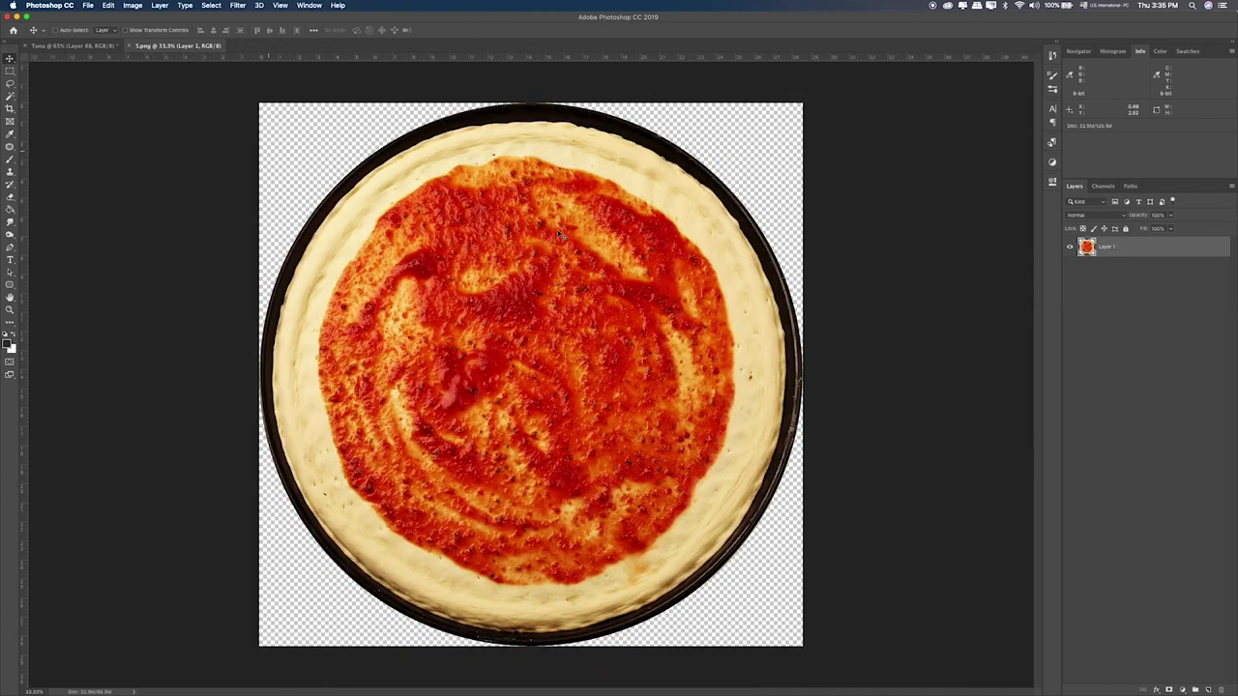
# Step: Duplicate Layer 1 with the sauced pizza base and desaturate the copy
pyautogui.press('super+j')
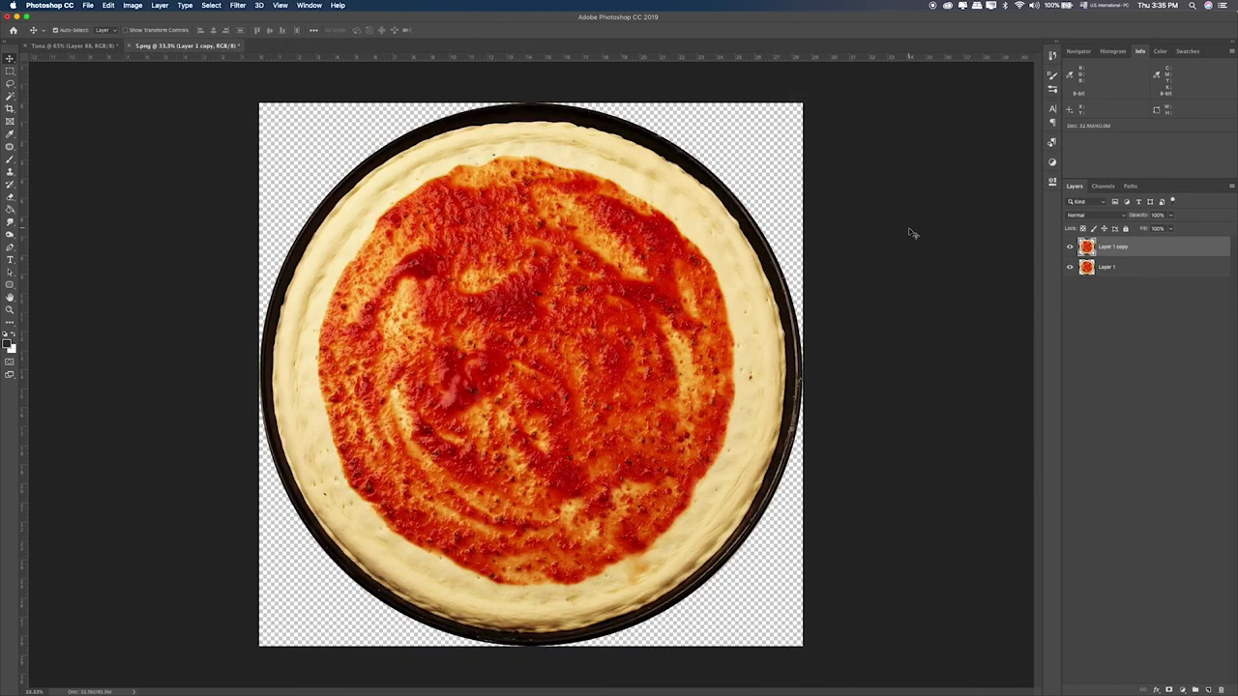
pyautogui.press('super+shift+u')
# Step: Brighten the desaturated copy with Levels, setting the midtone input to 1.18 and the highlight input to 145
pyautogui.press('super+l')
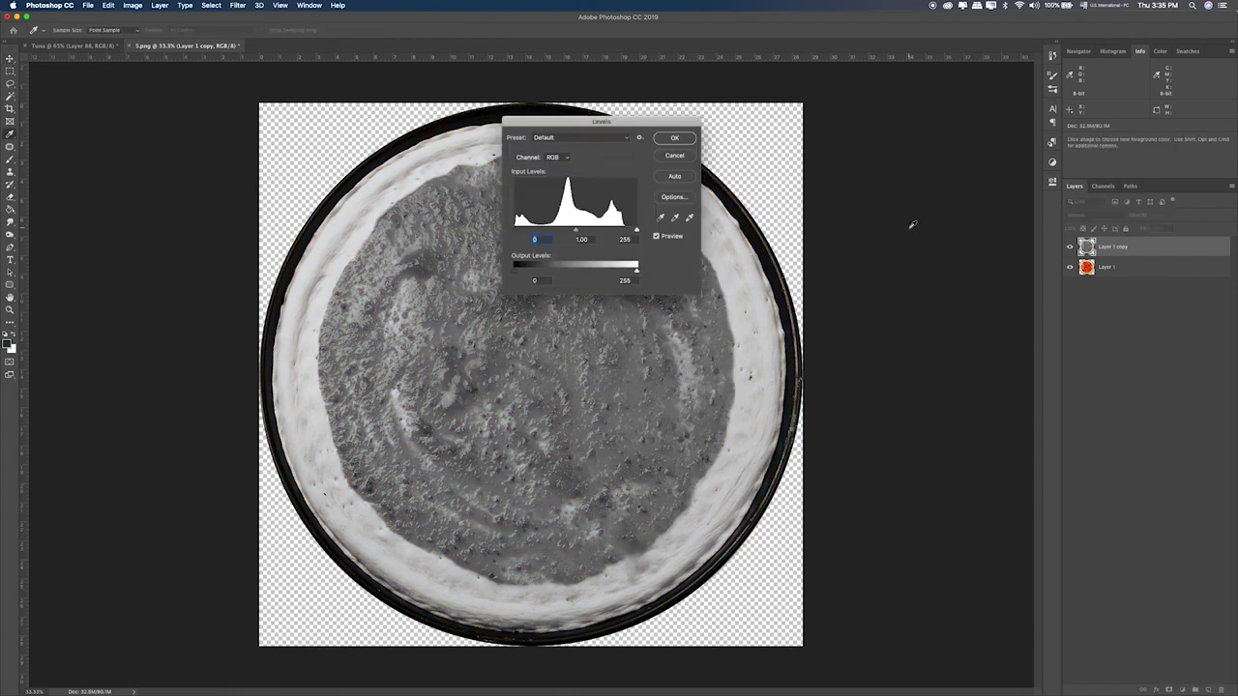
pyautogui.moveTo(517, 230); pyautogui.dragTo(583, 232)
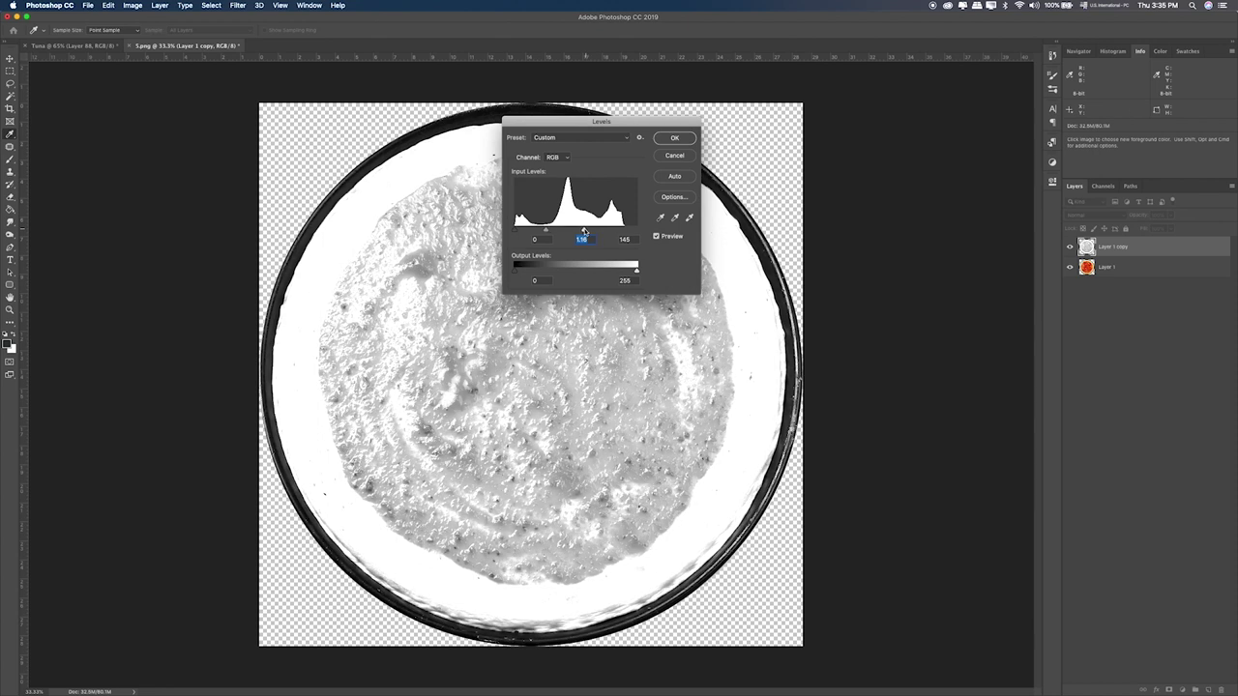
pyautogui.click(675, 137)
# Step: Select the white dough rim of the desaturated copy with the Magic Wand, adding the missed areas along the lower edge
pyautogui.click(10, 97)
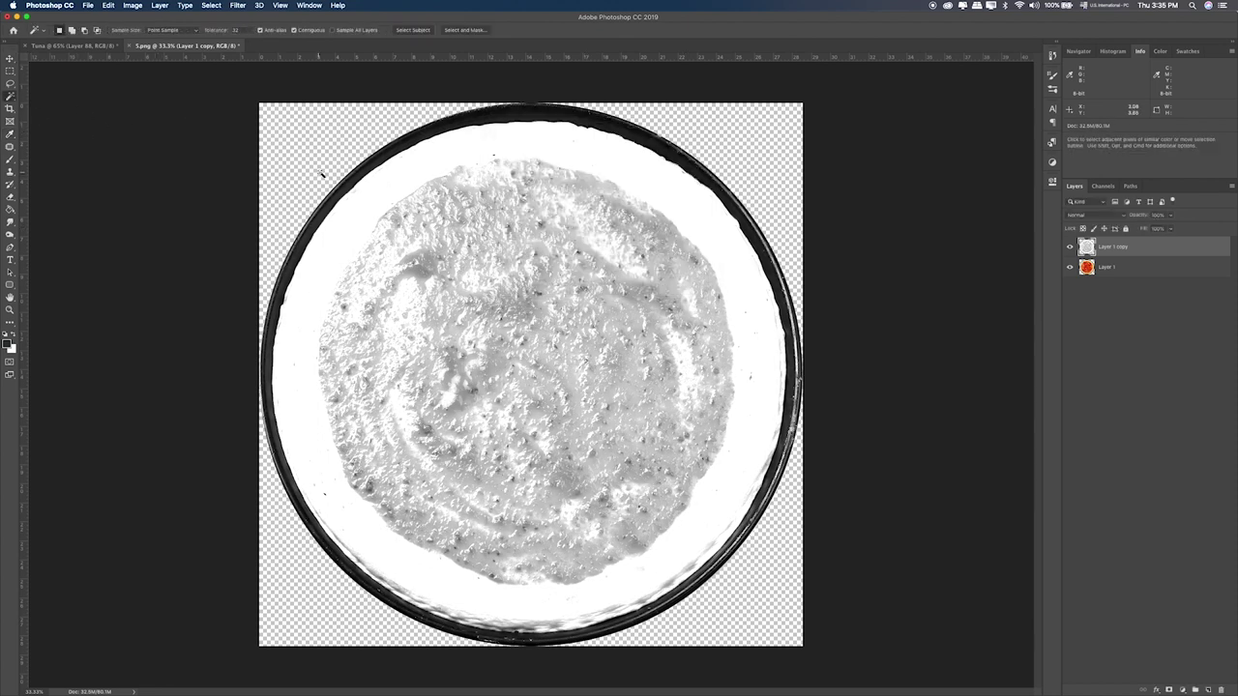
pyautogui.click(386, 203)
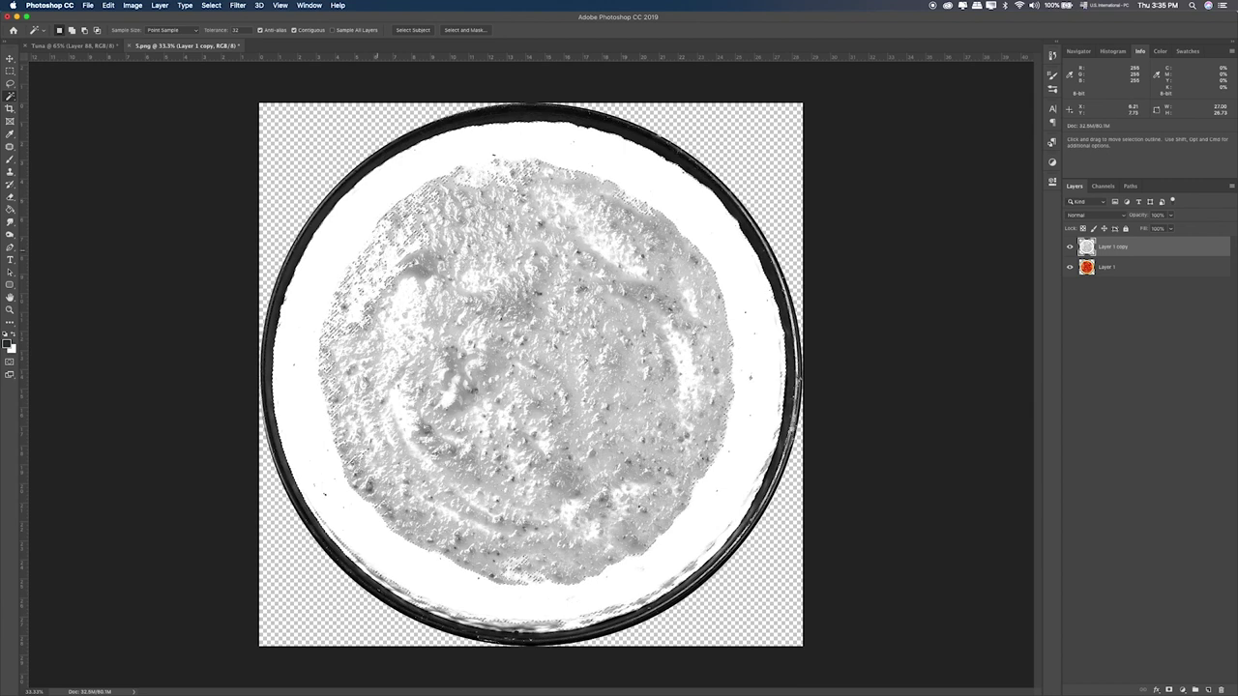
pyautogui.keyDown('shift'); pyautogui.click(446, 614); pyautogui.keyUp('shift')
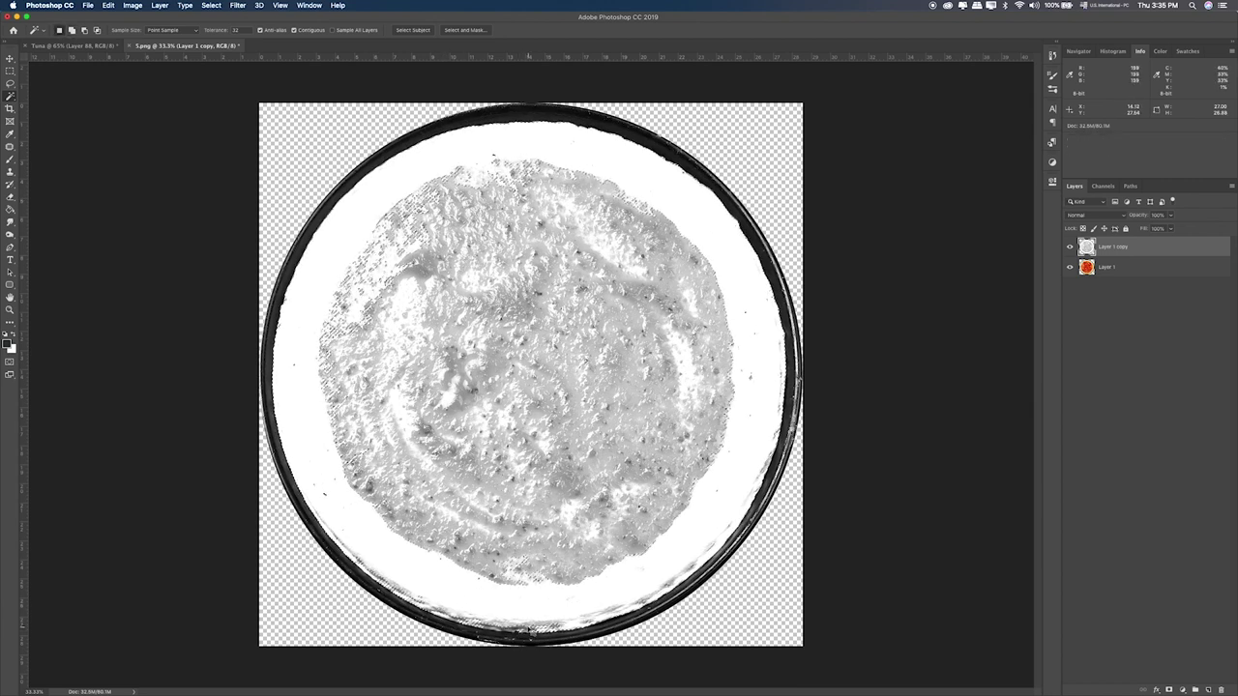
pyautogui.press('super+c')
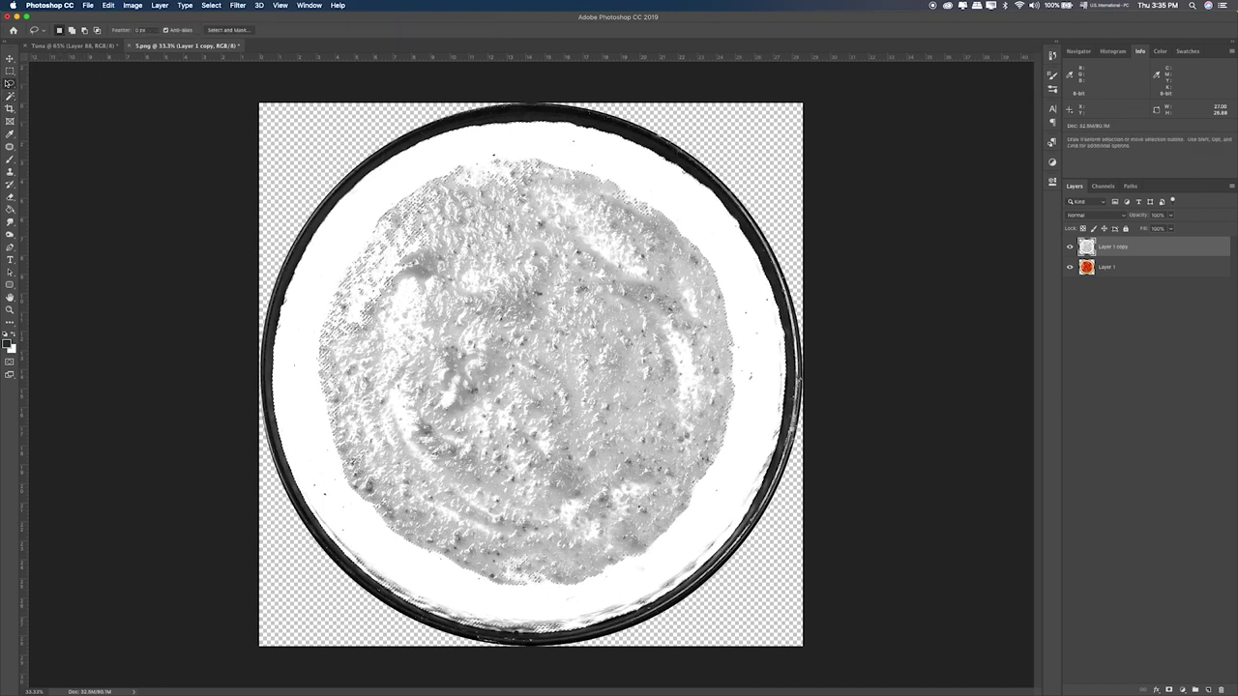
# Step: Add the sauce-covered interior to the selection with the Lasso tool
pyautogui.click(11, 71)
pyautogui.click(11, 83)
pyautogui.click(42, 83)
pyautogui.moveTo(493, 150)
pyautogui.mouseDown()
pyautogui.moveTo(387, 196)
pyautogui.moveTo(322, 290)
pyautogui.moveTo(309, 406)
pyautogui.moveTo(324, 459)
pyautogui.moveTo(364, 520)
pyautogui.moveTo(518, 489)
pyautogui.moveTo(617, 300)
pyautogui.moveTo(580, 205)
pyautogui.moveTo(536, 154)
pyautogui.moveTo(669, 206)
pyautogui.moveTo(762, 414)
pyautogui.moveTo(622, 588)
pyautogui.moveTo(364, 385)
pyautogui.mouseUp()
# Step: Trace a Pen path along the lower dough edge and back across the sauce to enclose the unselected rim area
pyautogui.press('super+plus')
pyautogui.scroll(-4, 702, 276)
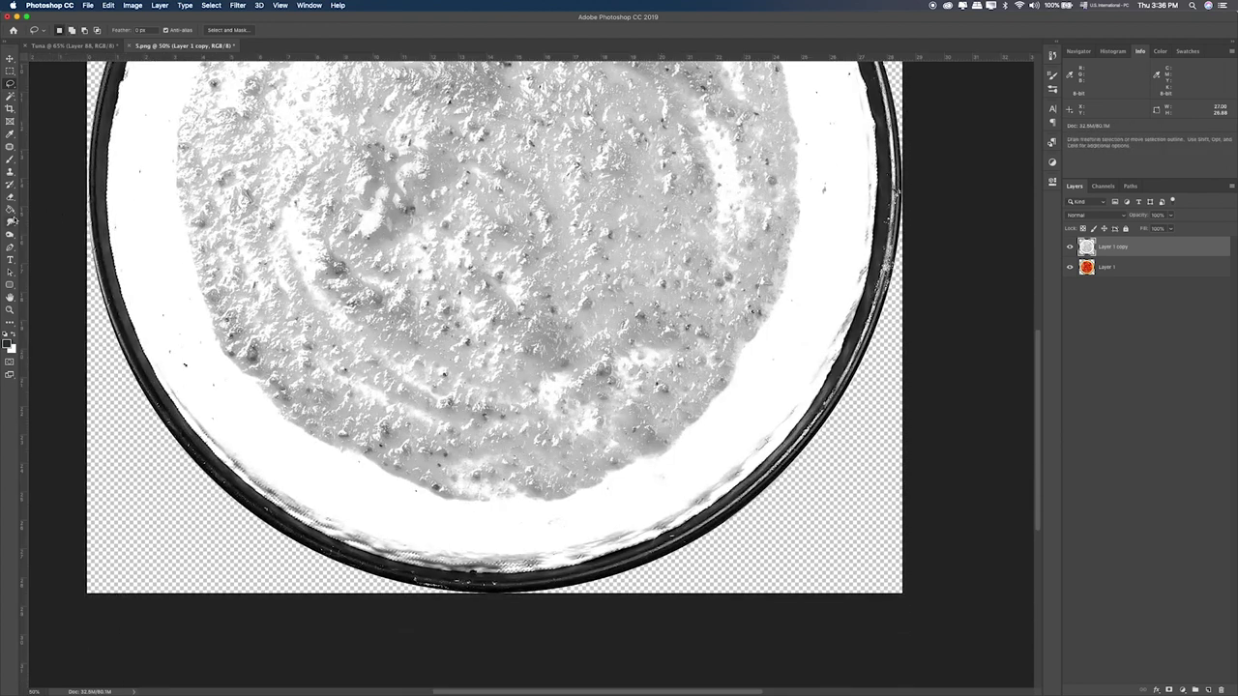
pyautogui.click(10, 248)
pyautogui.scroll(2, 531, 374)
pyautogui.click(806, 144)
pyautogui.scroll(-5, 646, 370)
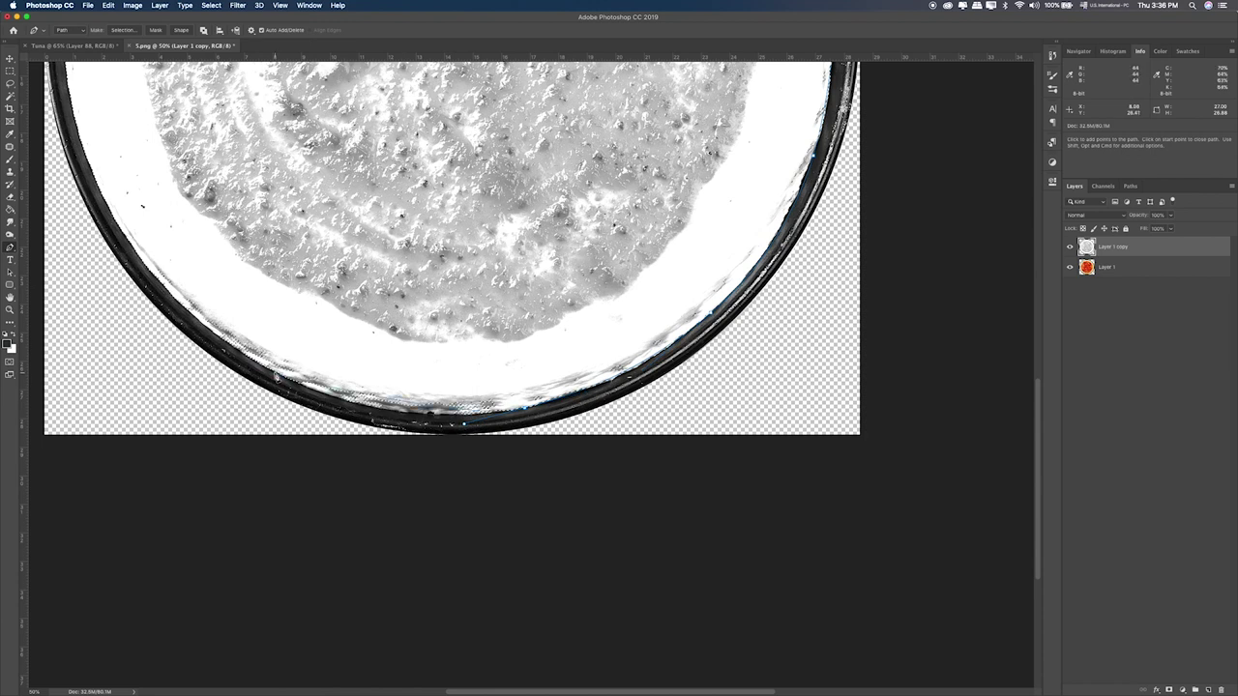
pyautogui.hscroll(-3, 280, 290)
pyautogui.scroll(1, 281, 291)
pyautogui.moveTo(279, 286); pyautogui.dragTo(265, 265)
pyautogui.click(259, 194)
pyautogui.moveTo(259, 194); pyautogui.dragTo(187, 395)
pyautogui.click(397, 370)
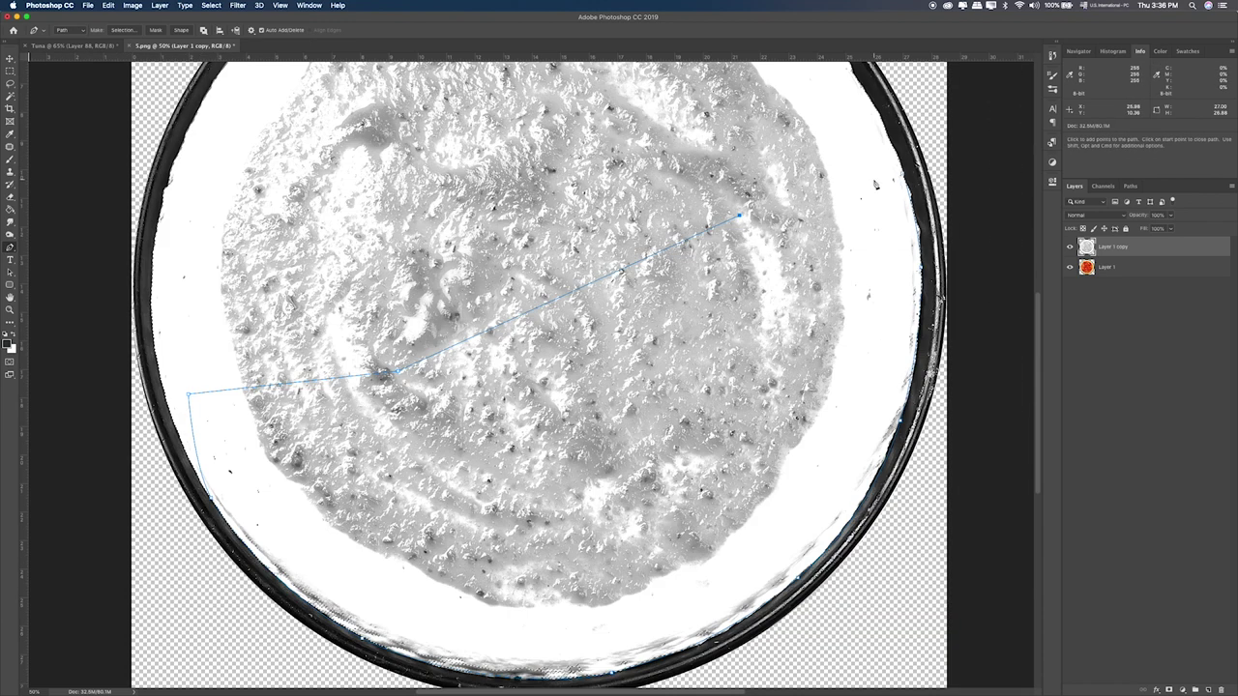
pyautogui.click(739, 215)
pyautogui.click(902, 174)
# Step: Convert the path to an anti-aliased selection with a feather radius of 0 pixels, extending the selected pizza area
pyautogui.rightClick(842, 237)
pyautogui.click(880, 280)
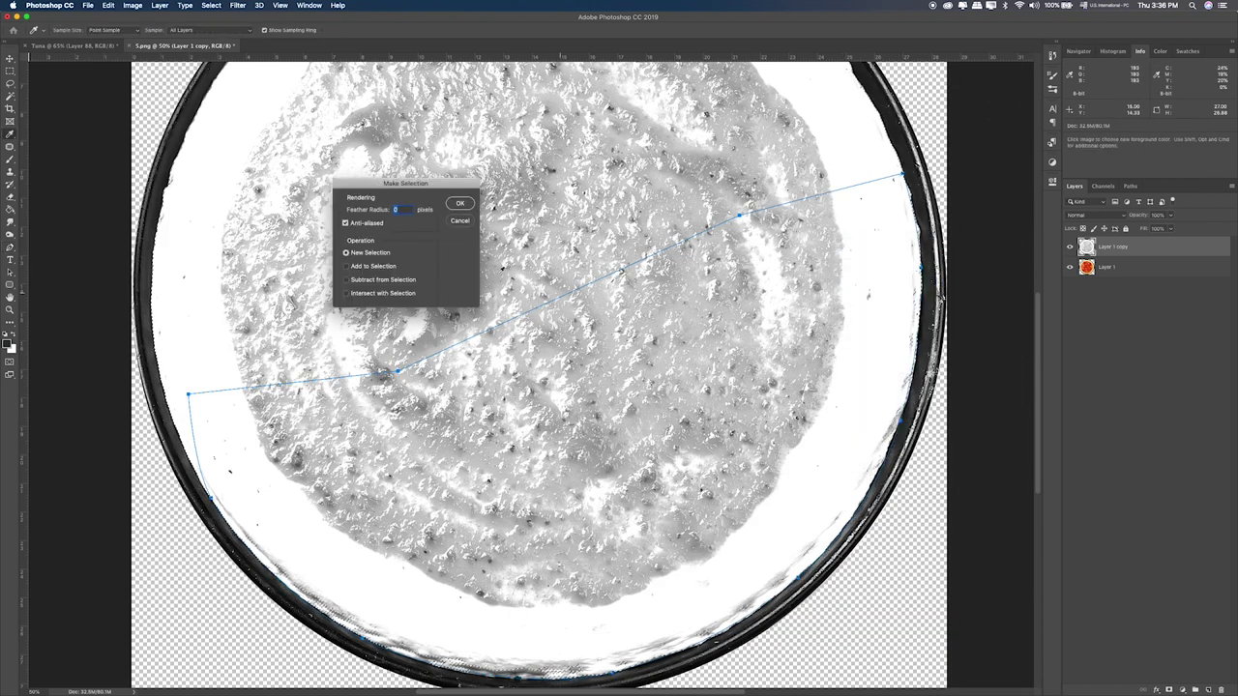
pyautogui.click(460, 204)
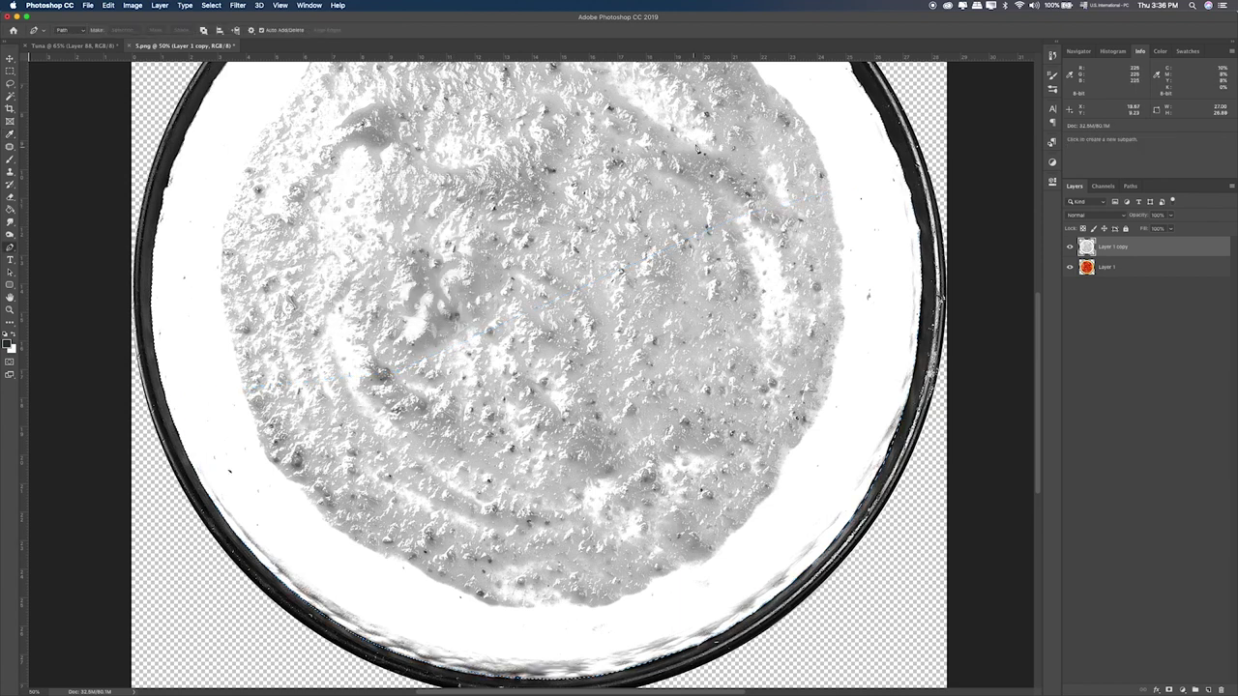
pyautogui.press('super+0')
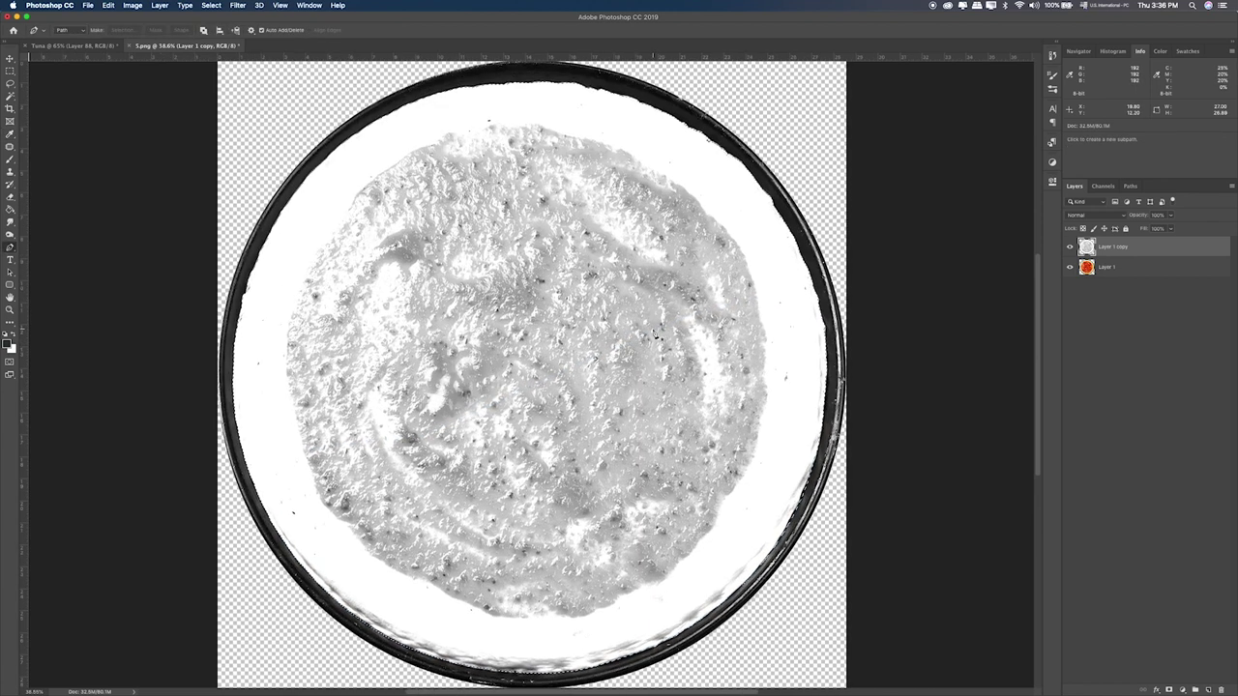
# Step: Copy the selected pizza from Layer 1 to a new layer and hide both Layer 1 and the desaturated copy
pyautogui.click(1068, 265)
pyautogui.press('super+j')
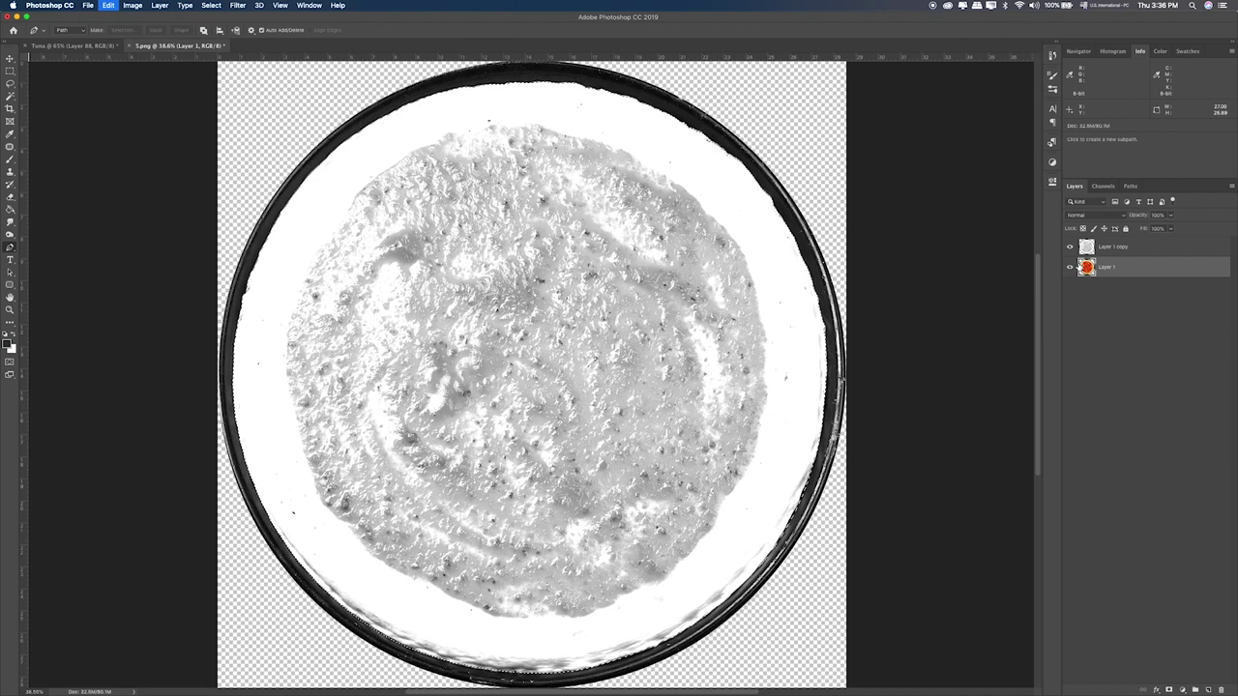
pyautogui.click(1070, 287)
pyautogui.click(1069, 247)
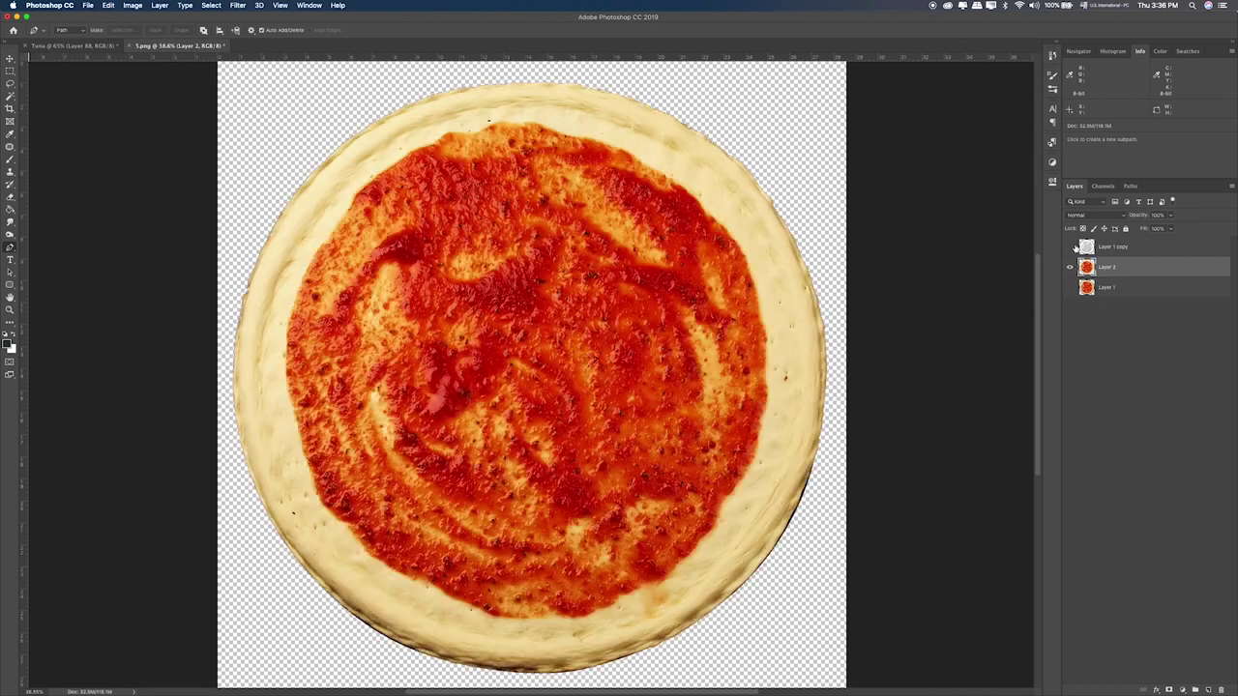
# Step: Convert the cut-out pizza to a smart object and move it into the Tuna document, above Group 4
pyautogui.rightClick(1112, 278)
pyautogui.click(1059, 395)
pyautogui.press('v')
pyautogui.moveTo(478, 225); pyautogui.dragTo(420, 203)
pyautogui.moveTo(74, 46); pyautogui.dragTo(438, 224)
pyautogui.moveTo(1115, 255); pyautogui.dragTo(1115, 238)
# Step: Scale the sauced pizza down to the size of the plain dough and align it over the dough beside the rolling pin
pyautogui.press('super+t')
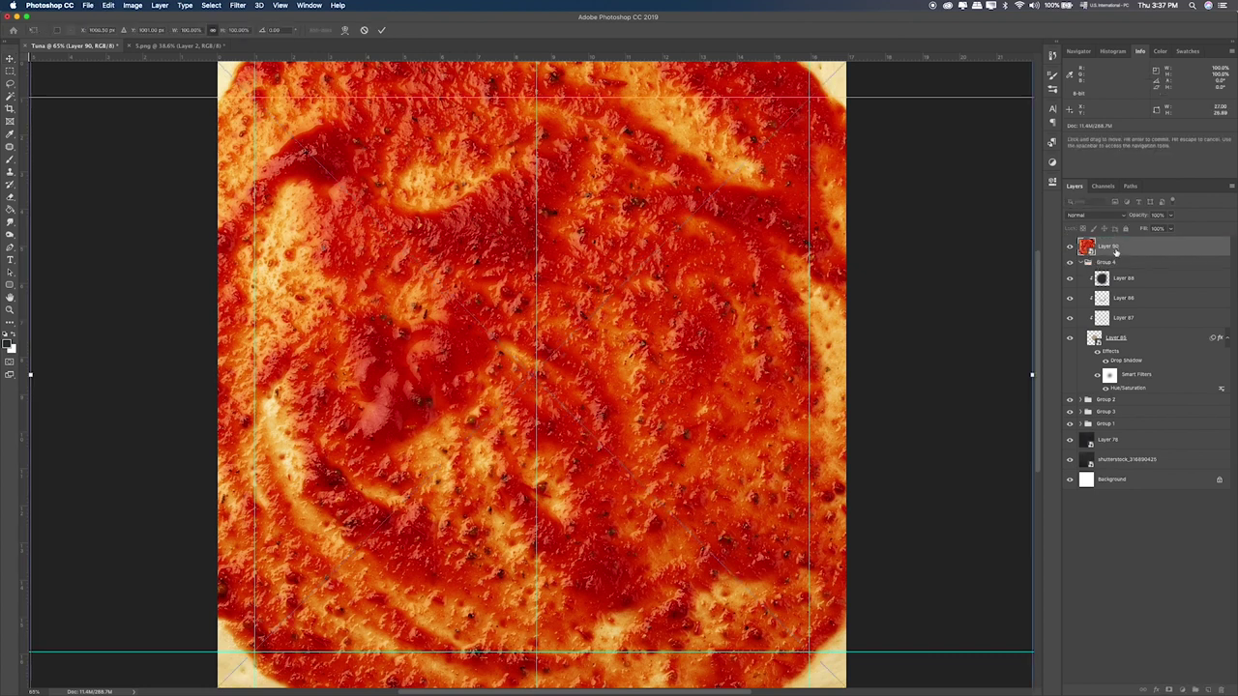
pyautogui.press('super+0')
pyautogui.moveTo(844, 59); pyautogui.dragTo(586, 283)
pyautogui.press('Return')
pyautogui.press('super+plus')
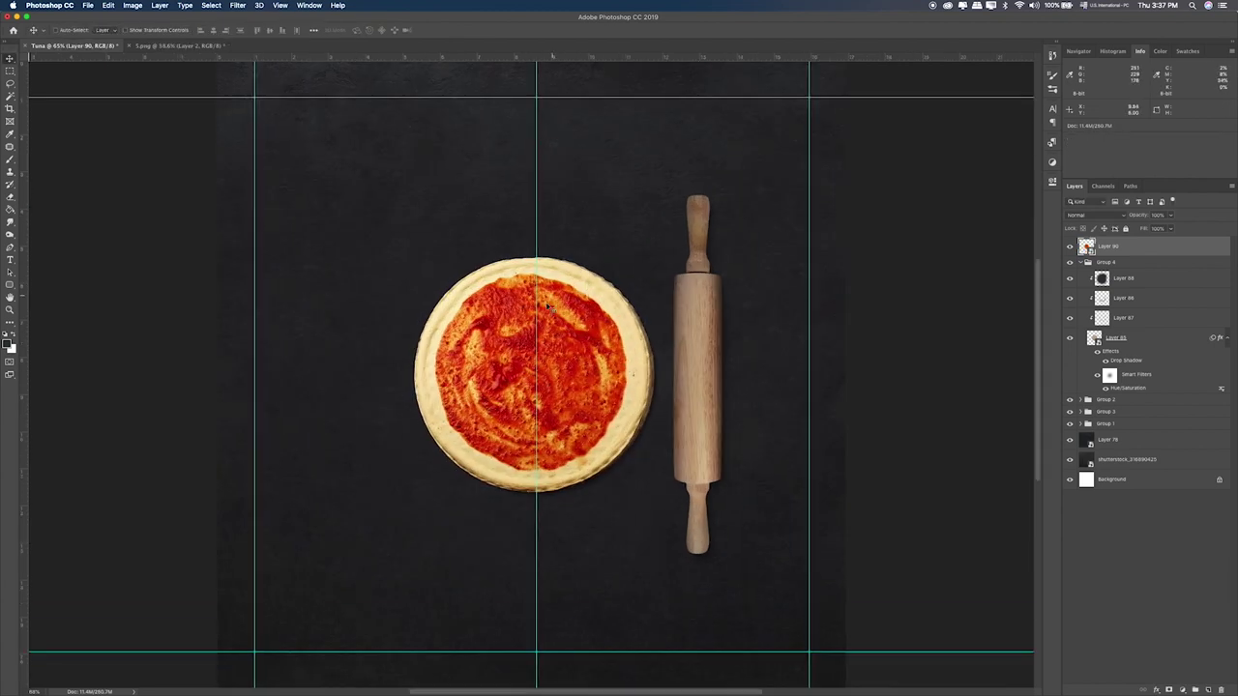
pyautogui.moveTo(565, 331); pyautogui.dragTo(569, 330)
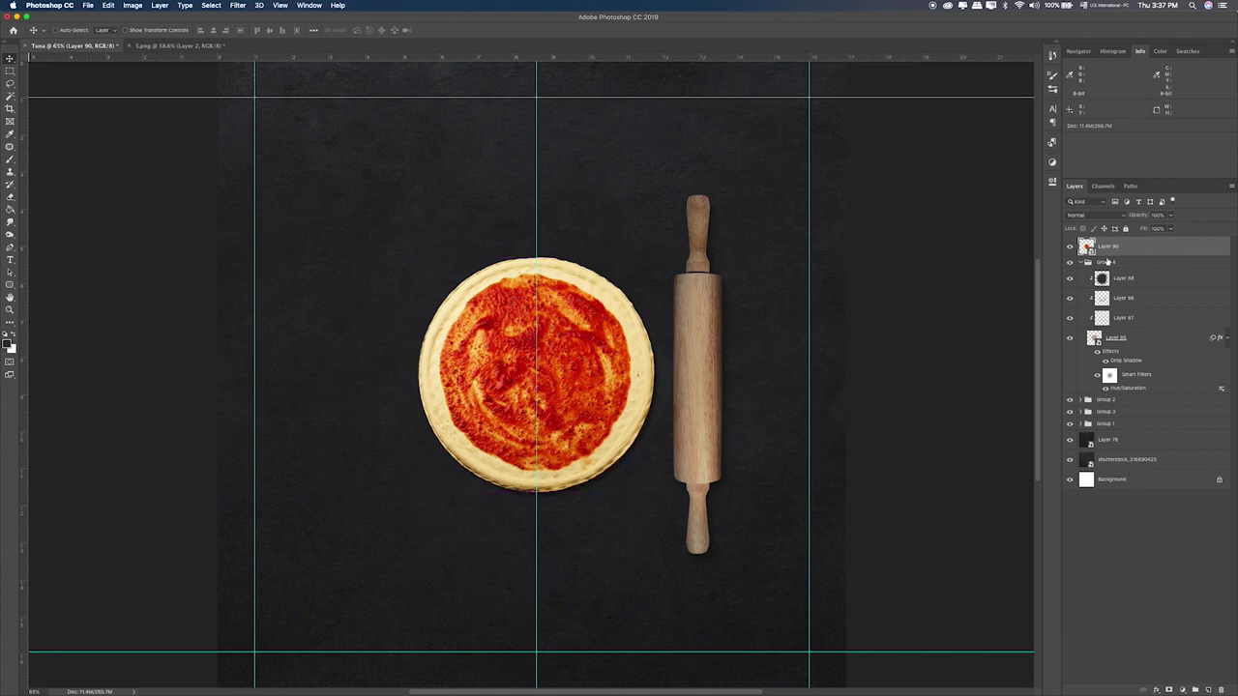
# Step: Check the pizza's alignment with the dough and copy Layer 85's Drop Shadow and Hue/Saturation smart filter onto Layer 90
pyautogui.click(1069, 247)
pyautogui.click(1070, 246)
pyautogui.moveTo(1118, 358); pyautogui.dragTo(1110, 246)
pyautogui.moveTo(1113, 407); pyautogui.dragTo(1107, 250)
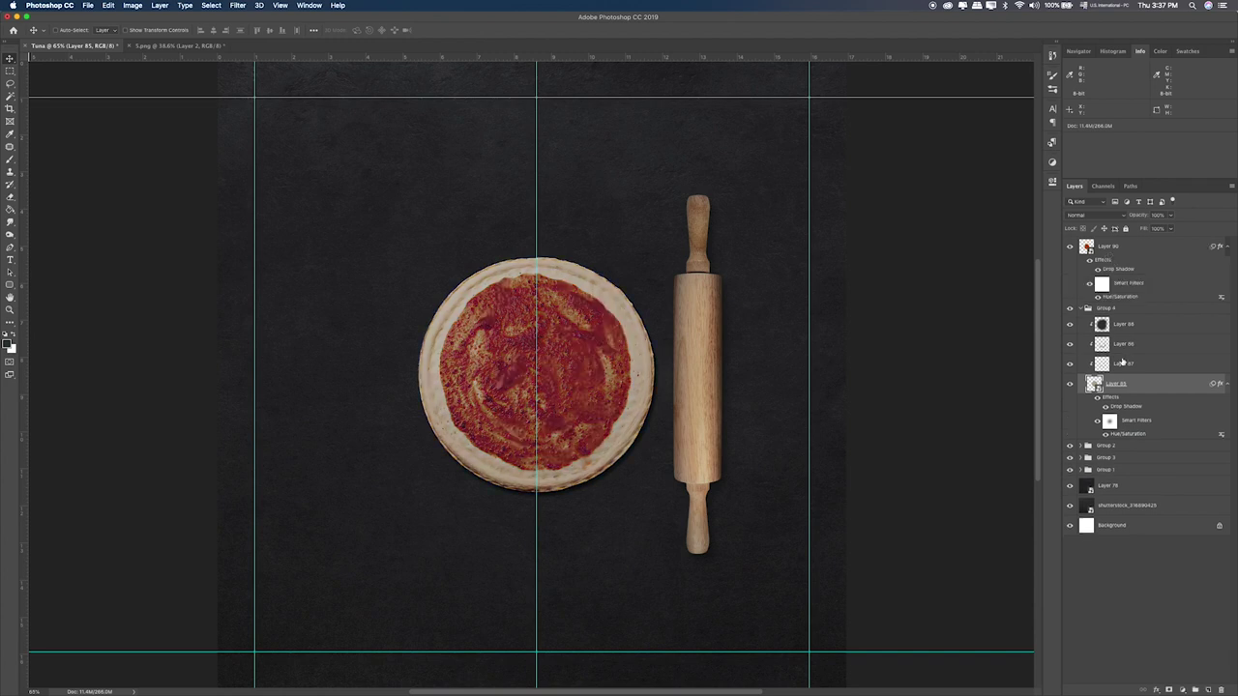
# Step: Paint black over the pizza's center on Layer 90's filter mask with a large brush at 20% opacity
pyautogui.click(1103, 284)
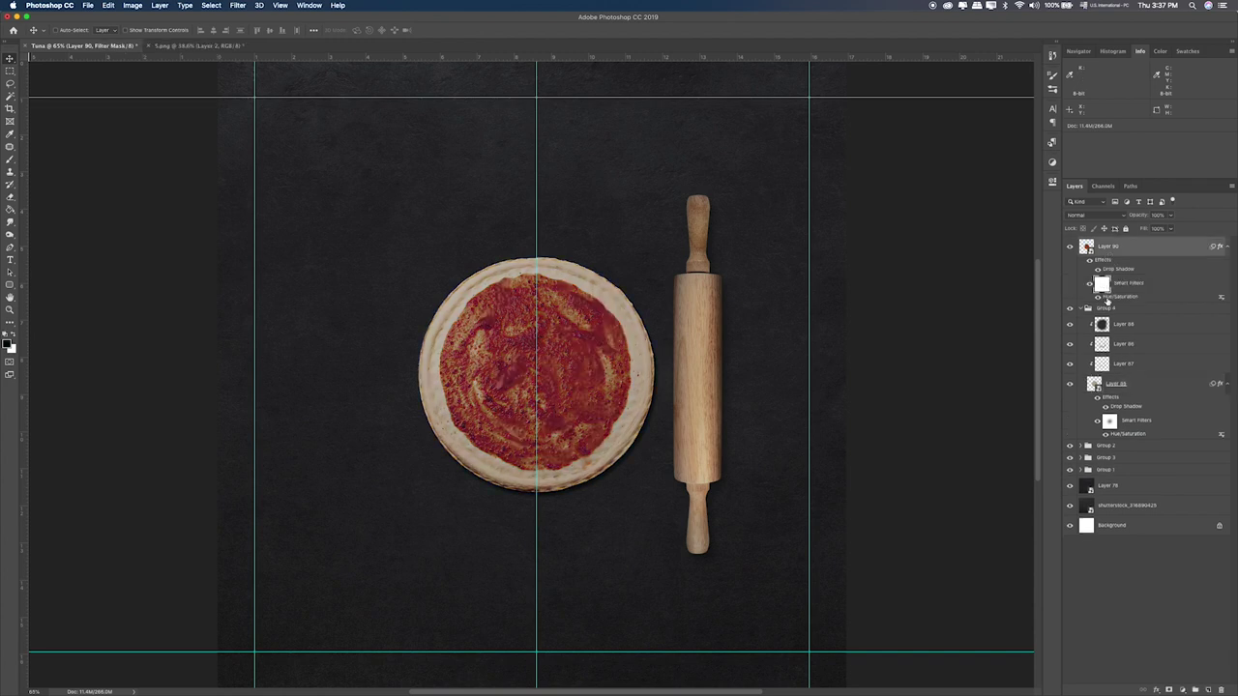
pyautogui.press('b')
pyautogui.click(537, 374)
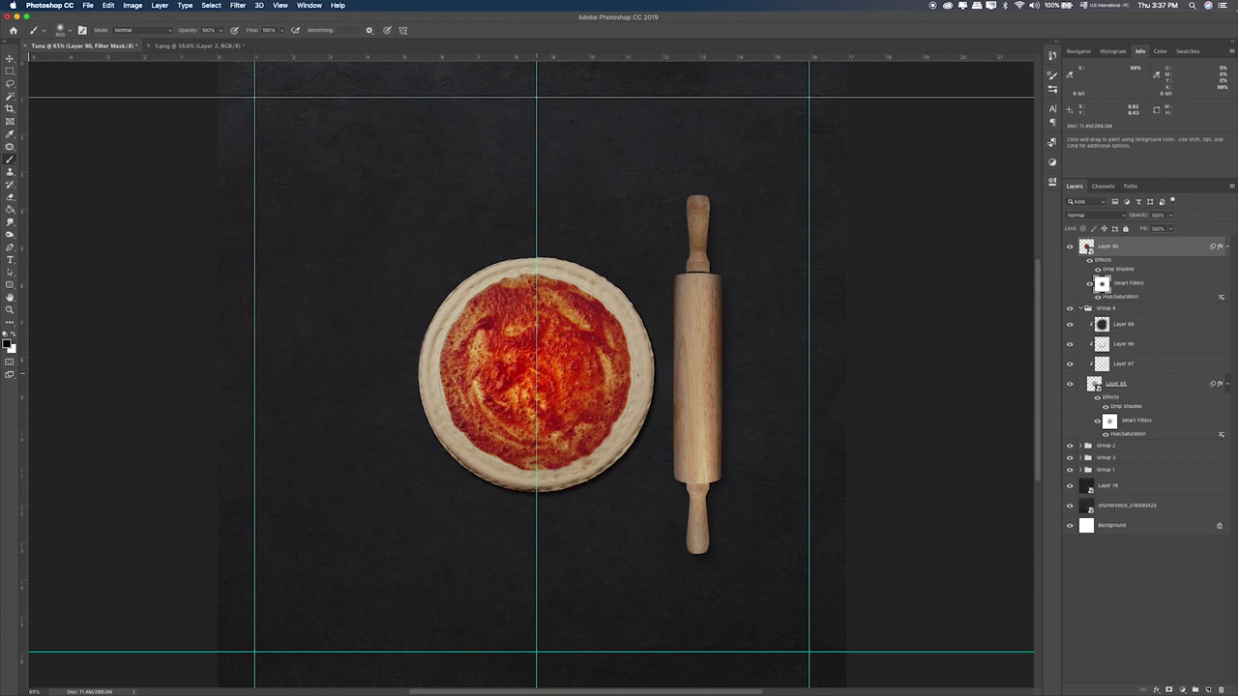
pyautogui.press('super+z')
pyautogui.press('2')
pyautogui.click(541, 374)
pyautogui.click(538, 373)
pyautogui.click(535, 375)
pyautogui.click(533, 376)
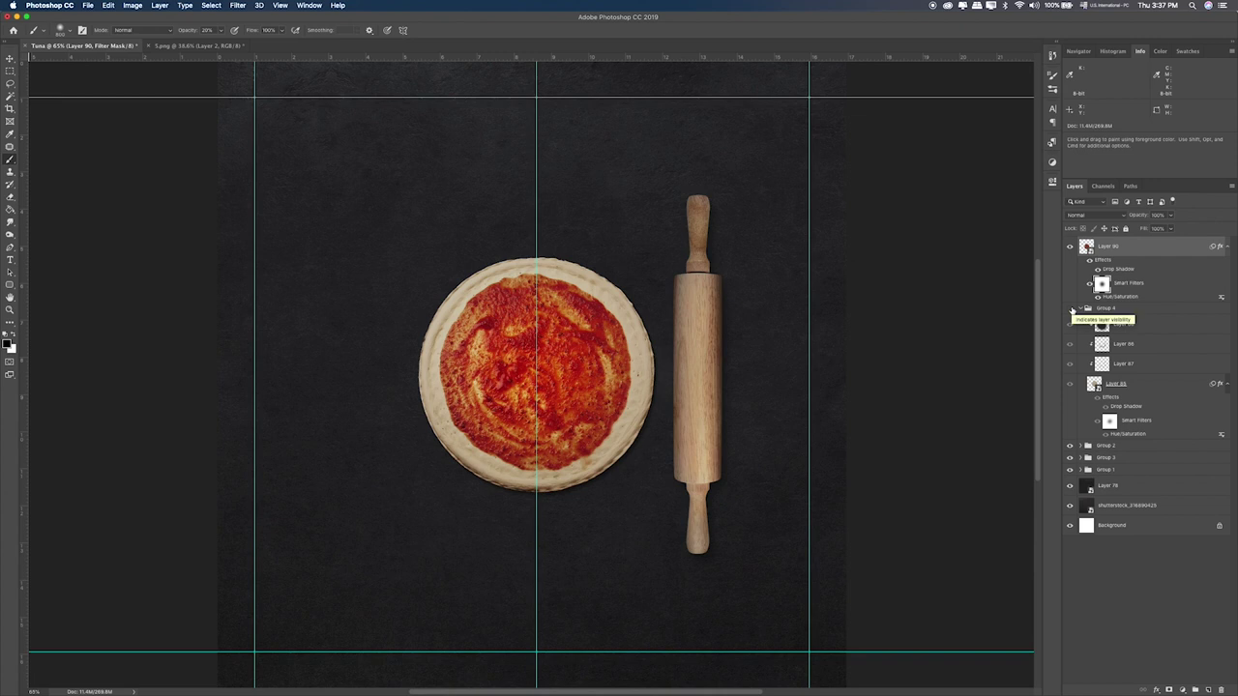
# Step: Duplicate Group 4's three clipped shading layers above Layer 90 and clip the copies to it
pyautogui.click(1083, 309)
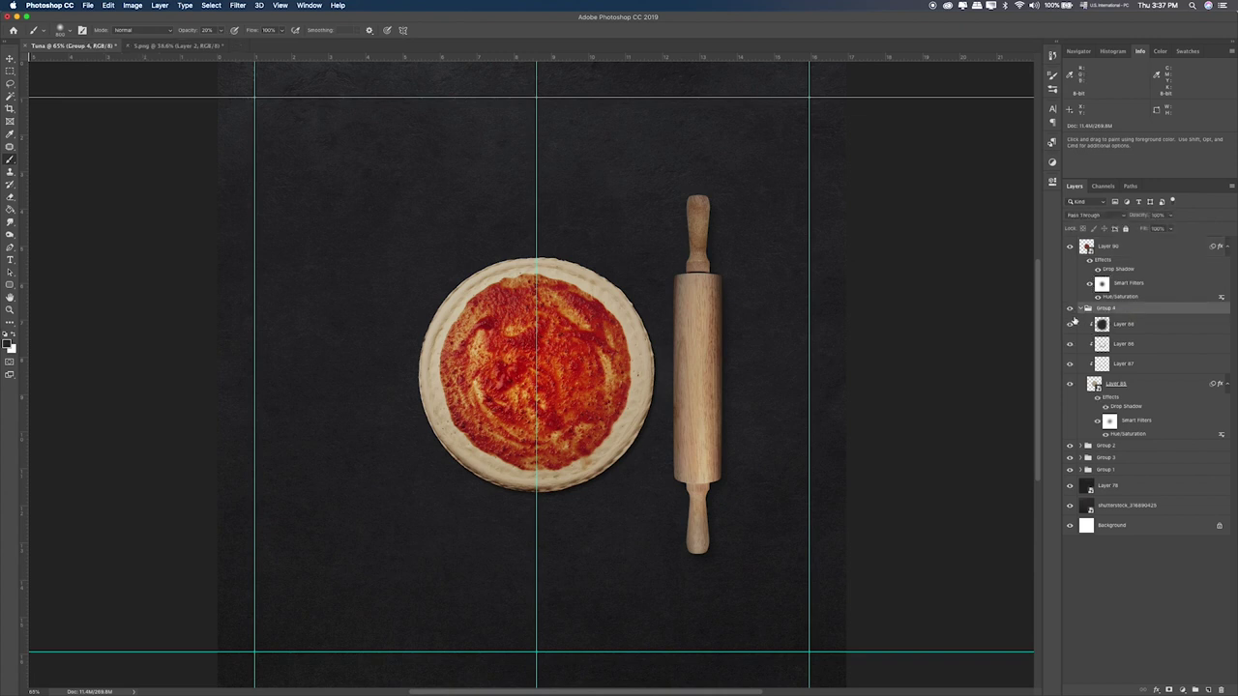
pyautogui.click(1119, 363)
pyautogui.keyDown('shift'); pyautogui.click(1130, 329); pyautogui.keyUp('shift')
pyautogui.moveTo(1131, 331); pyautogui.dragTo(1133, 254)
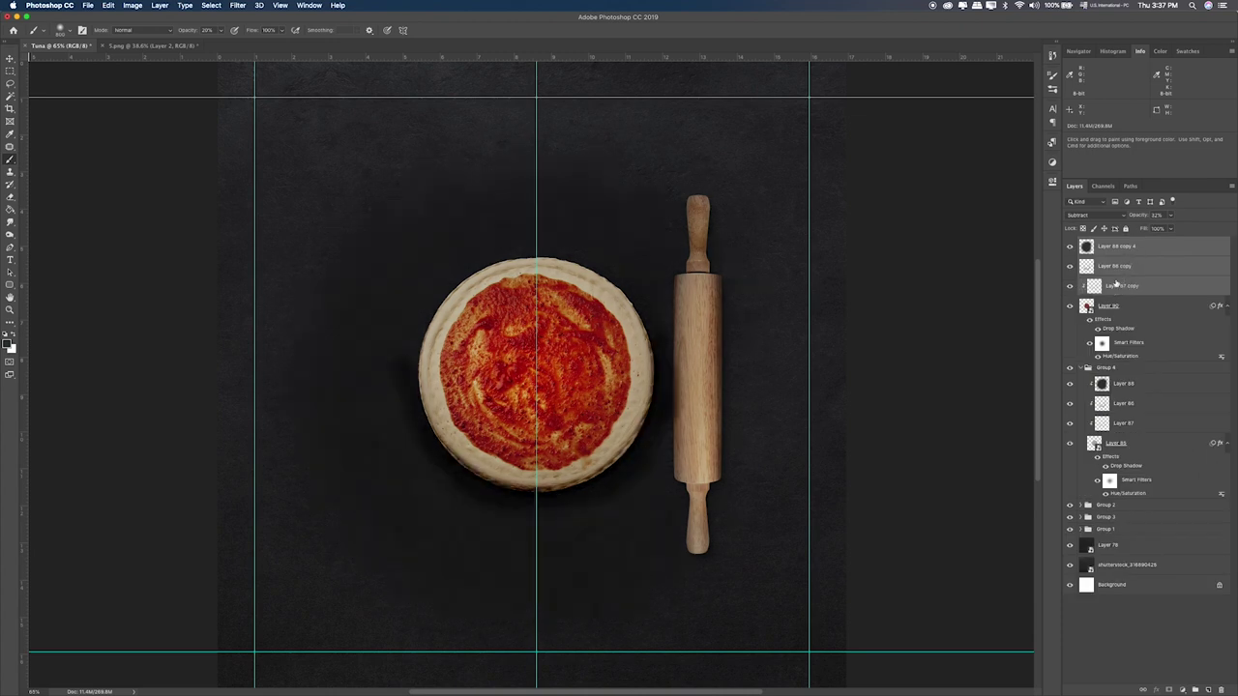
pyautogui.click(1120, 277)
pyautogui.keyDown('alt'); pyautogui.click(1122, 274); pyautogui.keyUp('alt')
pyautogui.keyDown('alt'); pyautogui.click(1128, 256); pyautogui.keyUp('alt')
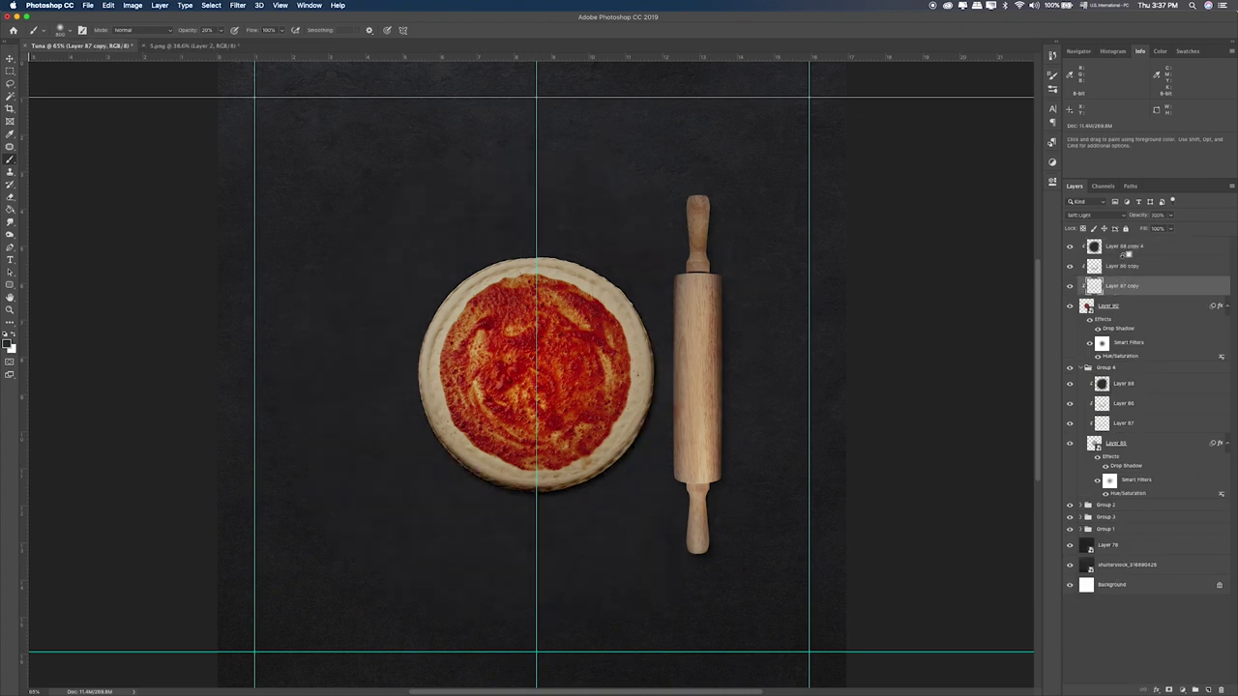
# Step: Compare the copied shading layers' effect on and off, and group them together with Layer 90
pyautogui.click(1103, 250)
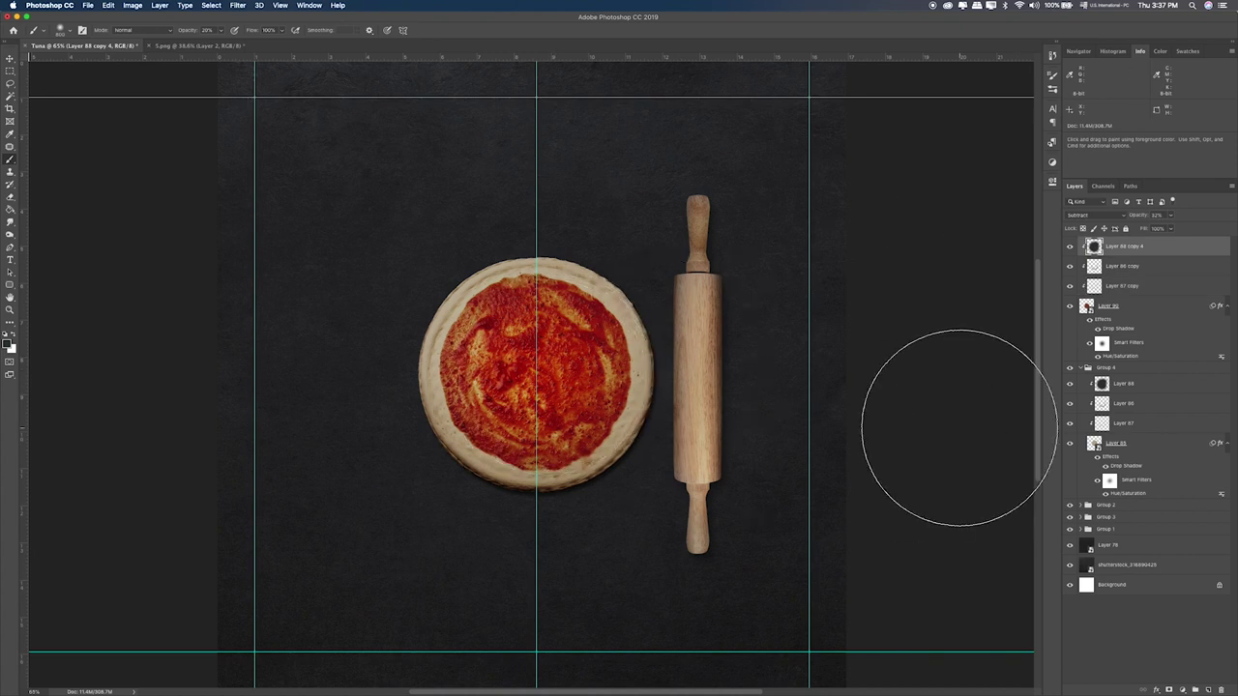
pyautogui.click(1069, 266)
pyautogui.click(1069, 266)
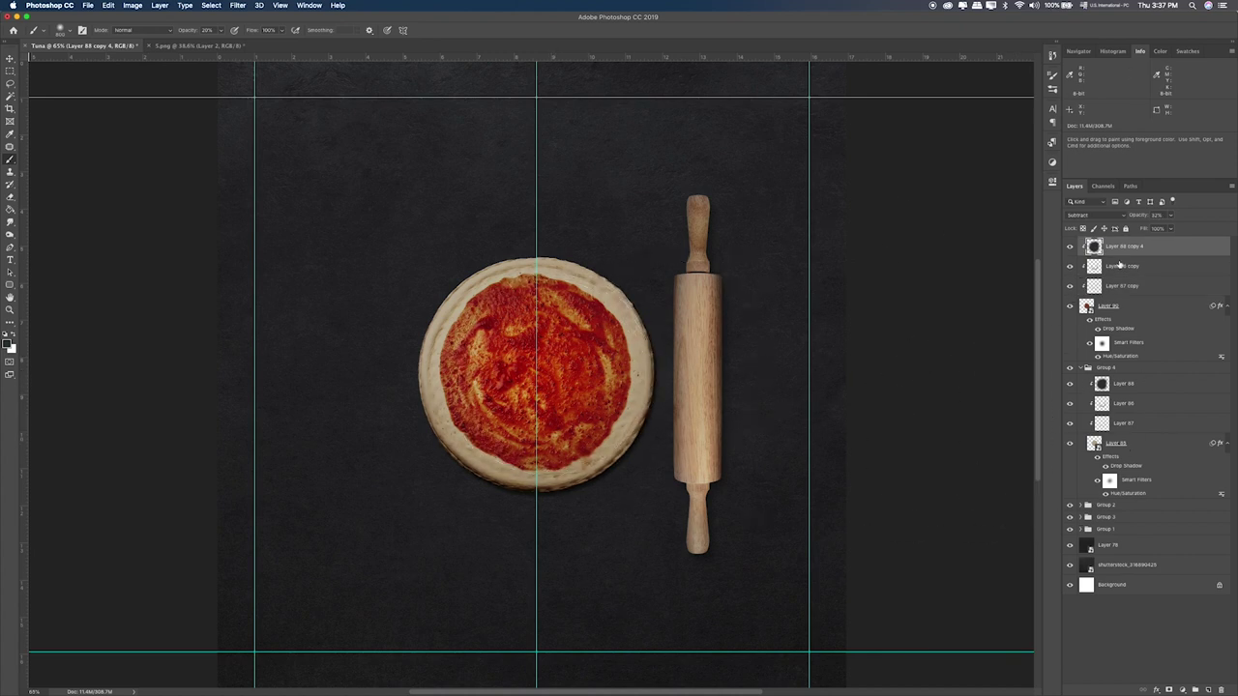
pyautogui.click(1093, 288)
pyautogui.click(1071, 286)
pyautogui.click(1070, 286)
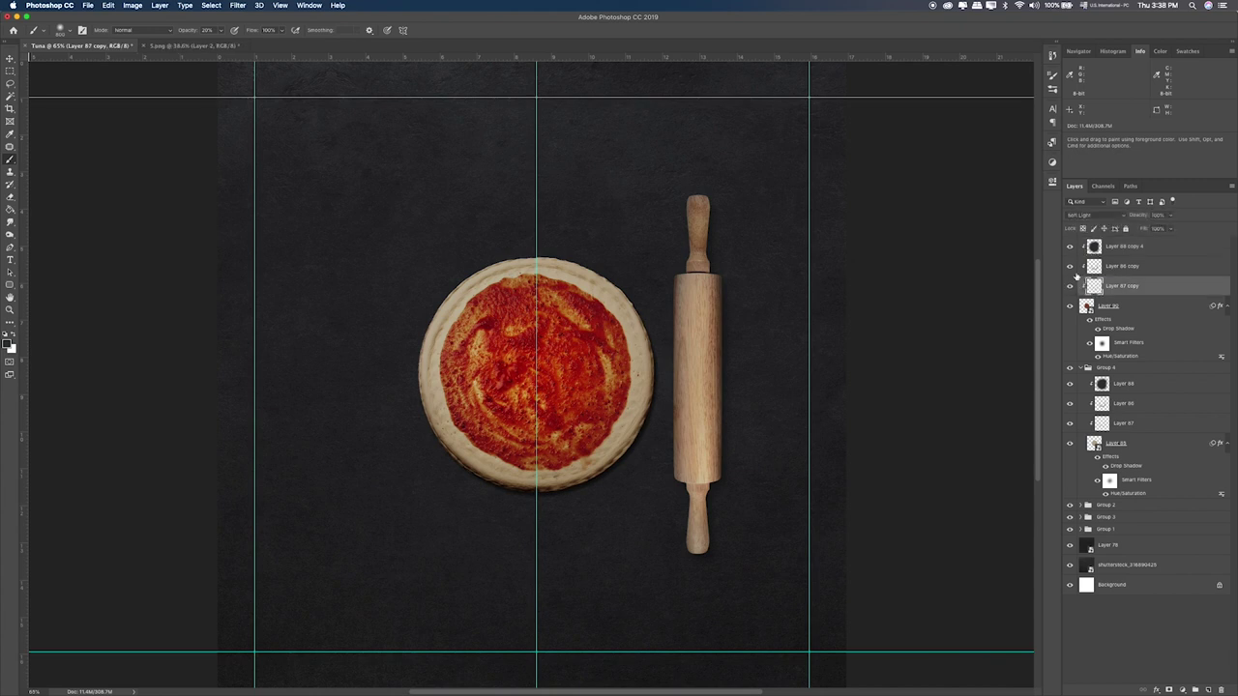
pyautogui.click(1133, 254)
pyautogui.keyDown('shift'); pyautogui.click(1128, 312); pyautogui.keyUp('shift')
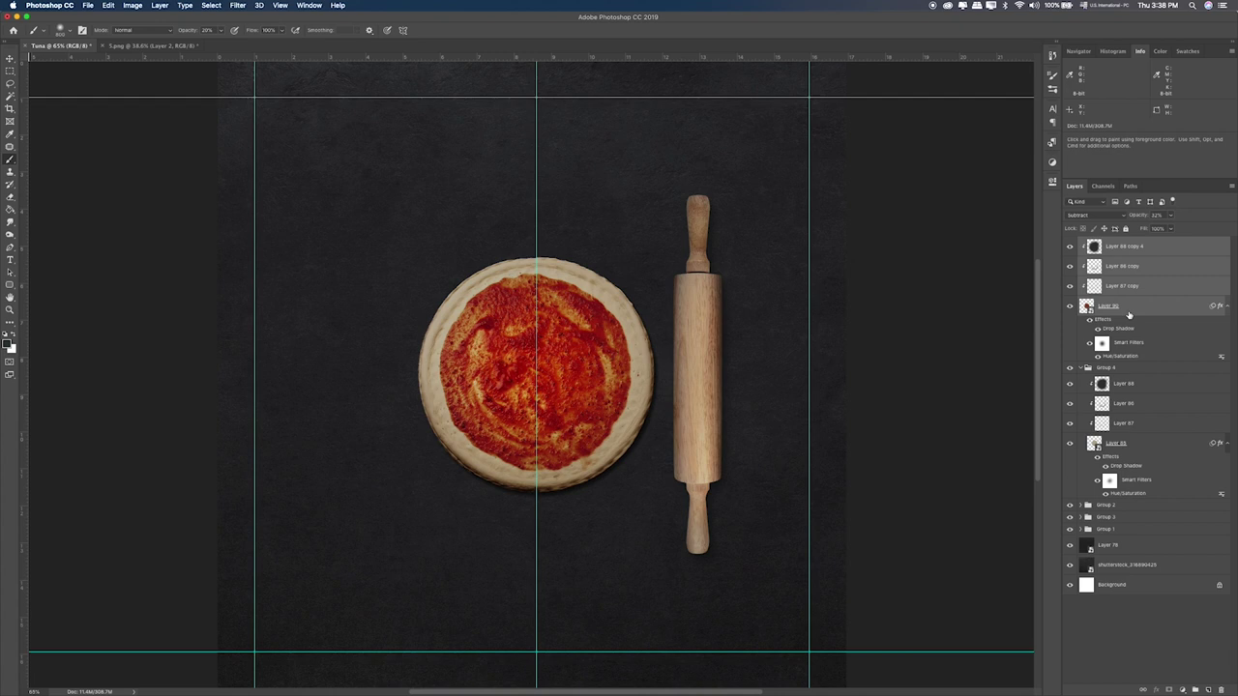
pyautogui.hotkey('ctrl', 'g')
# Step: Compare the sauced pizza in Group 5 with the plain dough beneath it and collapse Group 4
pyautogui.click(1071, 244)
pyautogui.click(1071, 244)
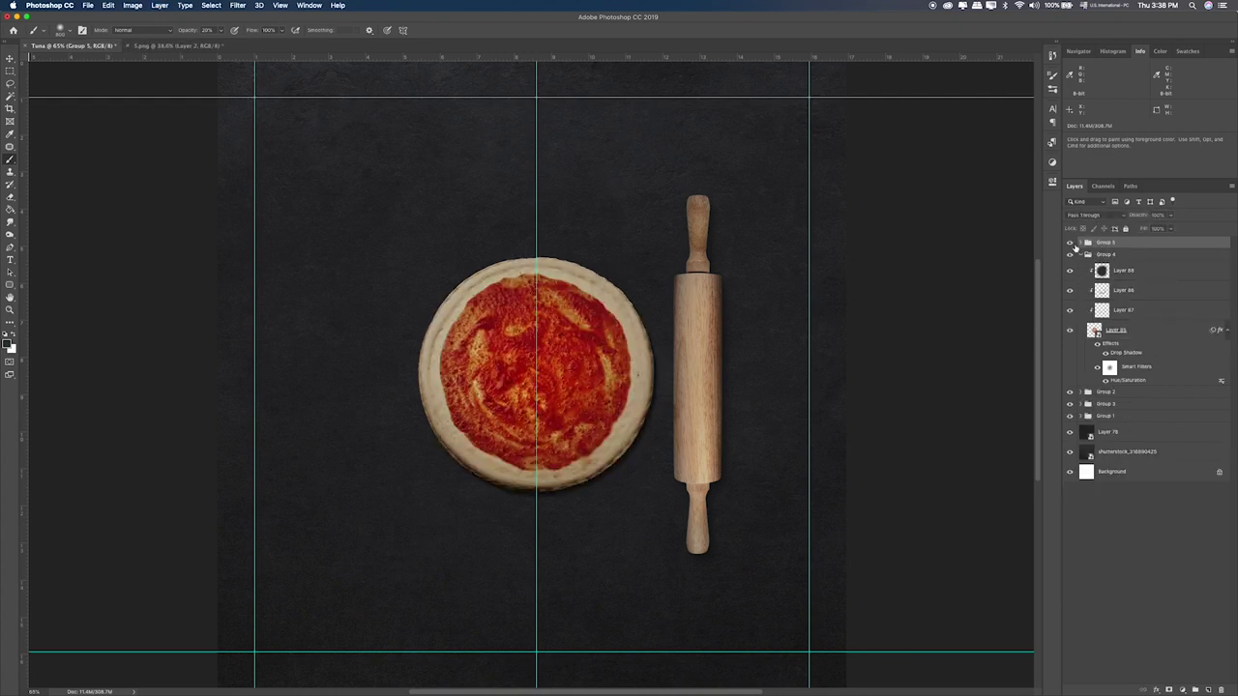
pyautogui.click(1070, 244)
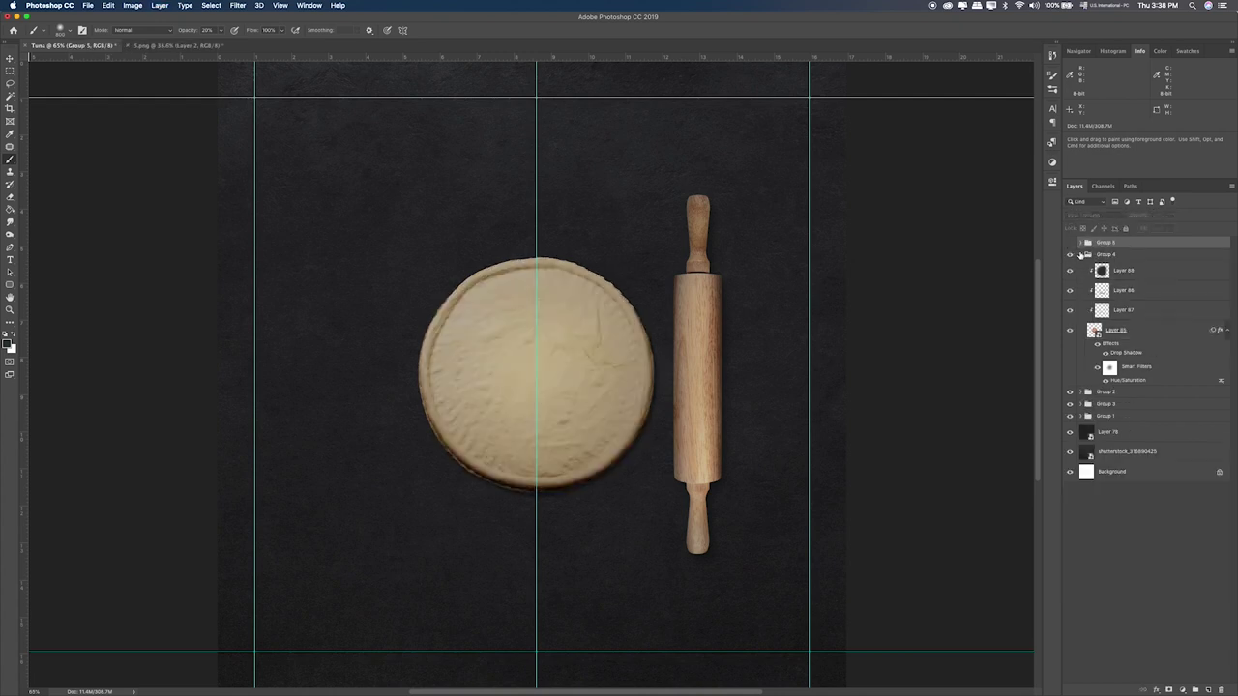
pyautogui.click(1080, 253)
pyautogui.click(1071, 244)
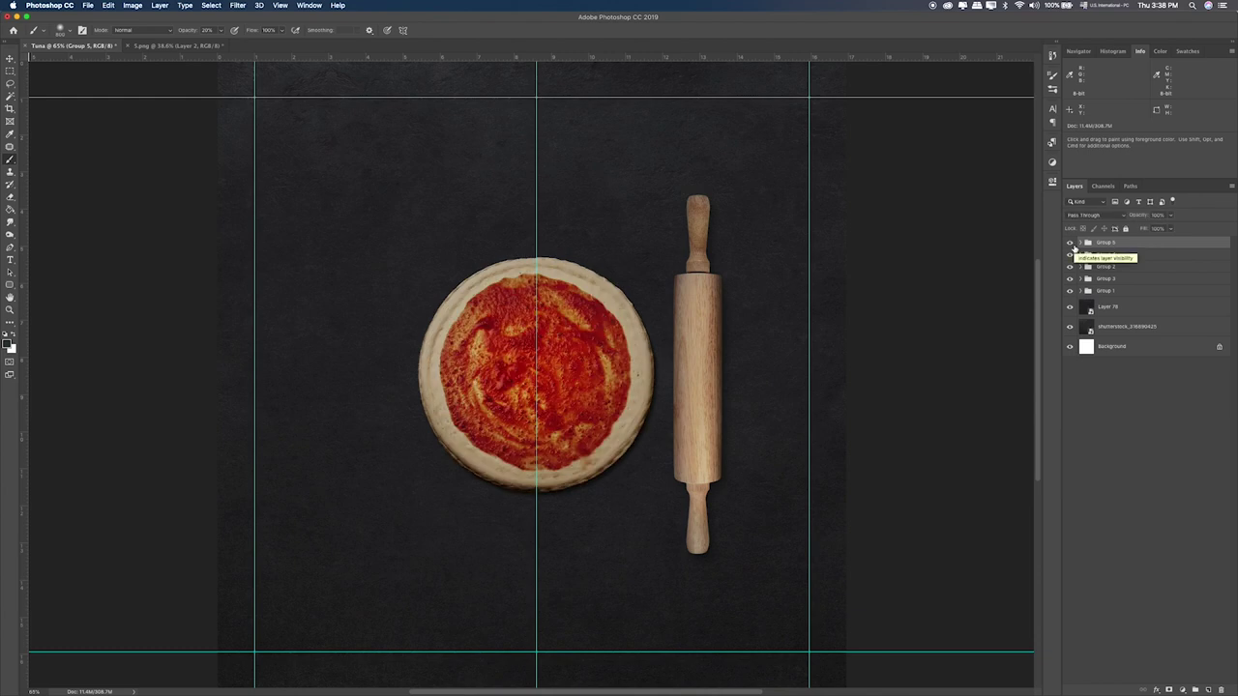
# Step: Switch to Finder to the folder holding the pizza item images
pyautogui.press('super+Tab')
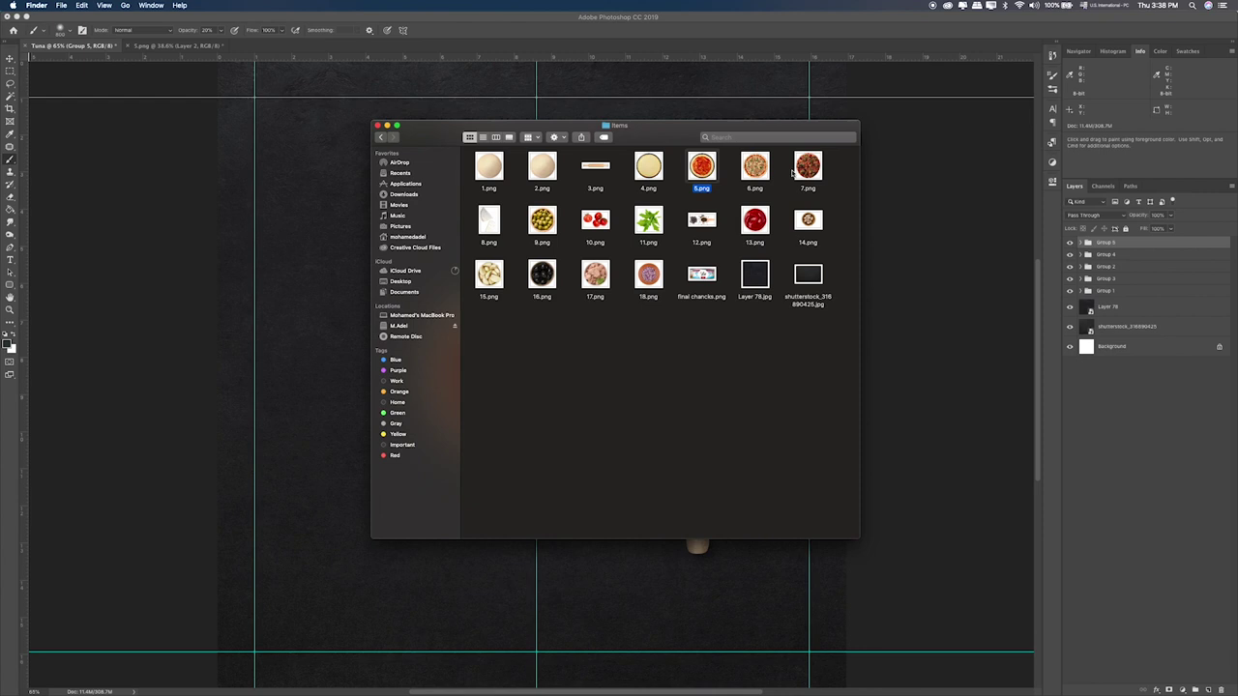
# Step: Preview 6.png from the items folder, place it in the pizza document, and scale it down to cover the sauced pizza base
pyautogui.click(760, 177)
pyautogui.press('space')
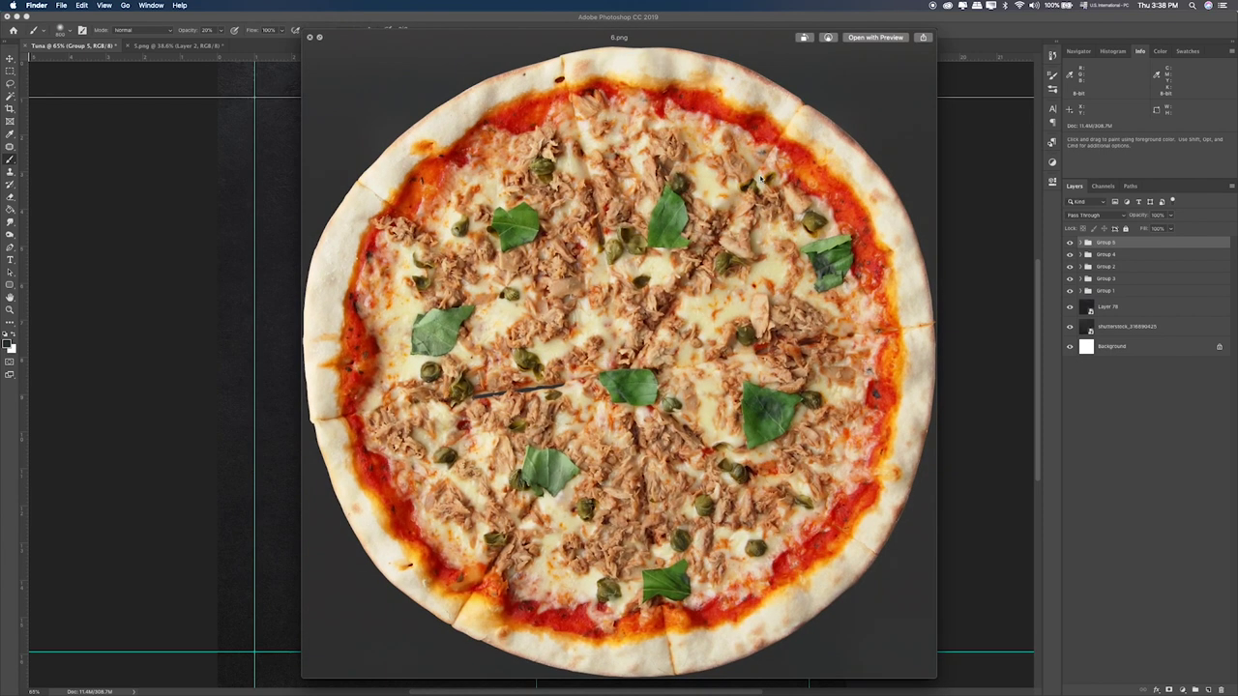
pyautogui.press('space')
pyautogui.moveTo(756, 169); pyautogui.dragTo(315, 284)
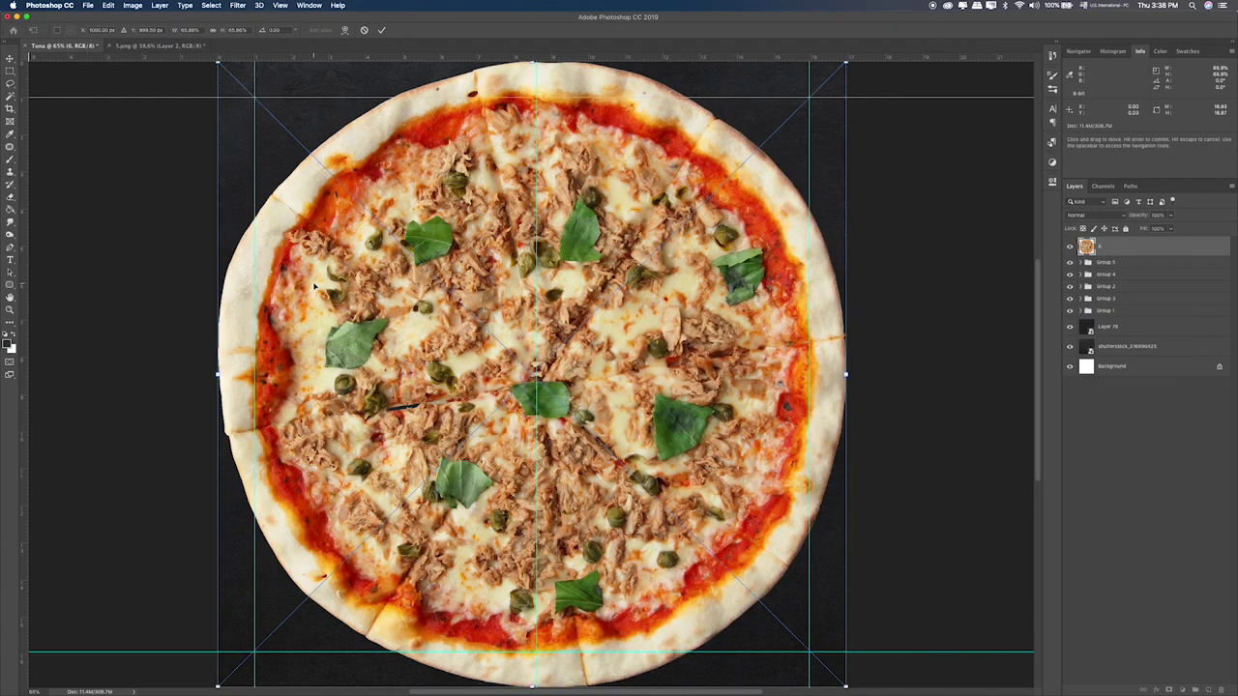
pyautogui.moveTo(847, 685); pyautogui.dragTo(644, 499)
pyautogui.moveTo(592, 437); pyautogui.dragTo(598, 436)
pyautogui.press('Return')
pyautogui.press('b')
pyautogui.click(1070, 248)
pyautogui.click(1071, 248)
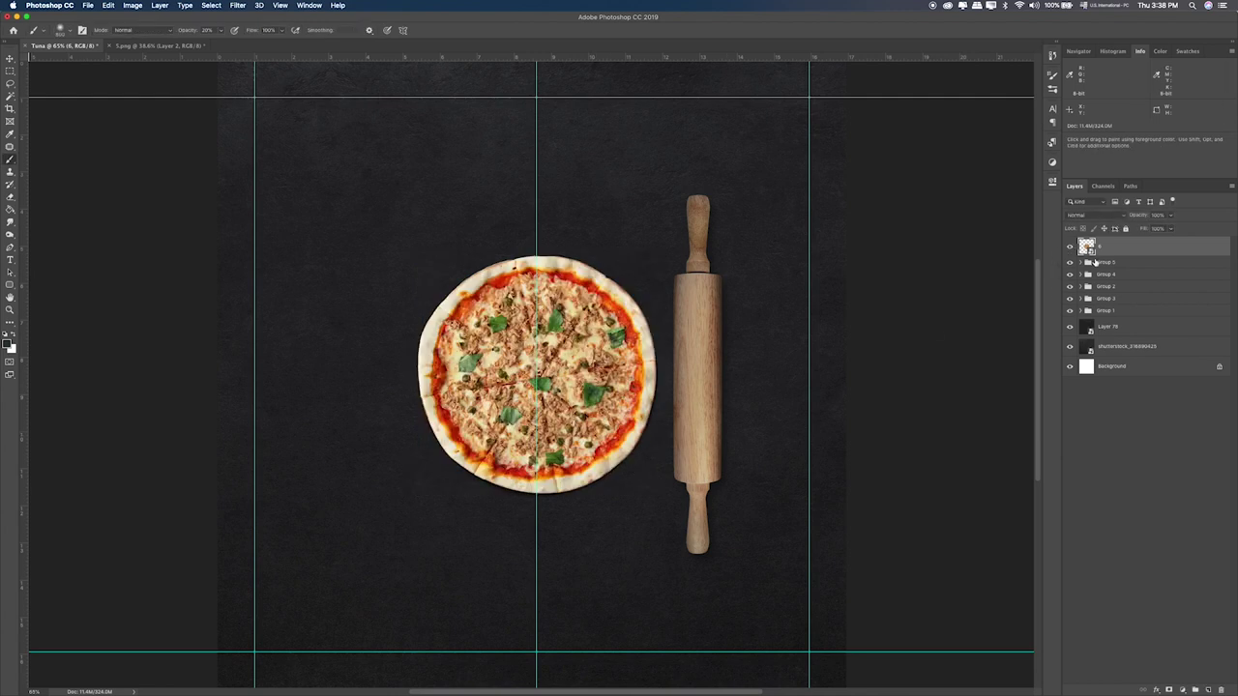
# Step: Copy the Drop Shadow effect and Hue/Saturation smart filter from Layer 90 in Group 5 onto layer 6
pyautogui.click(1081, 262)
pyautogui.click(1119, 358)
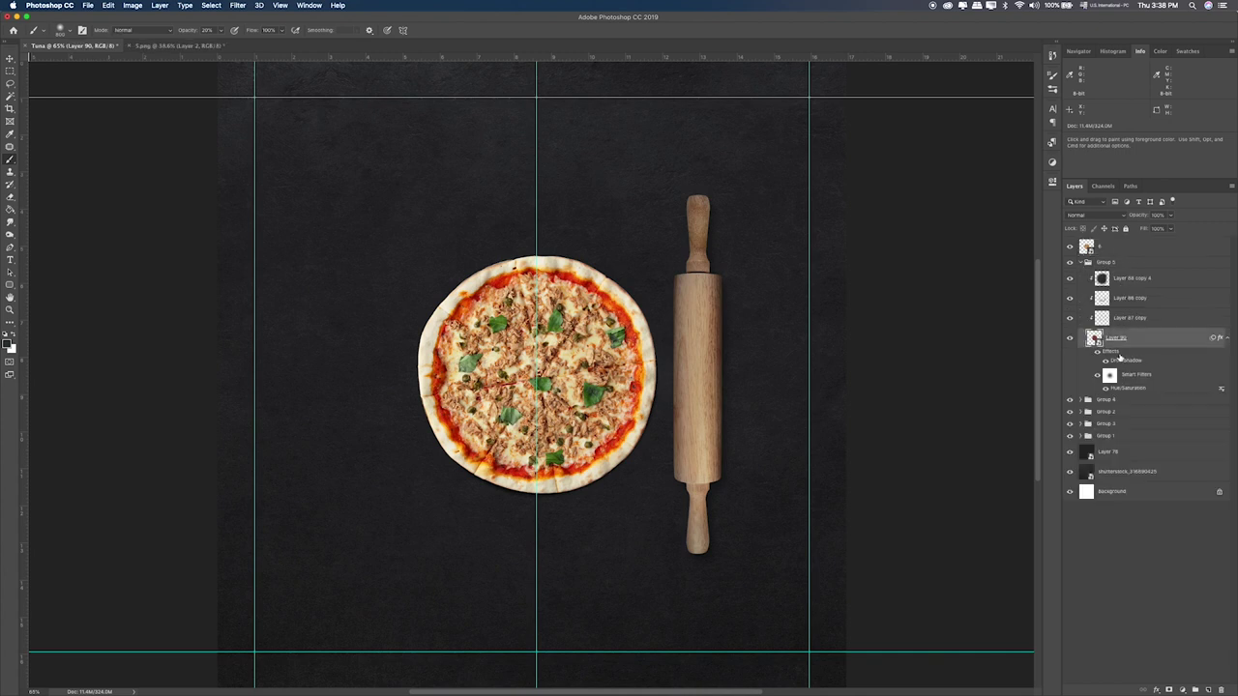
pyautogui.doubleClick(1161, 337)
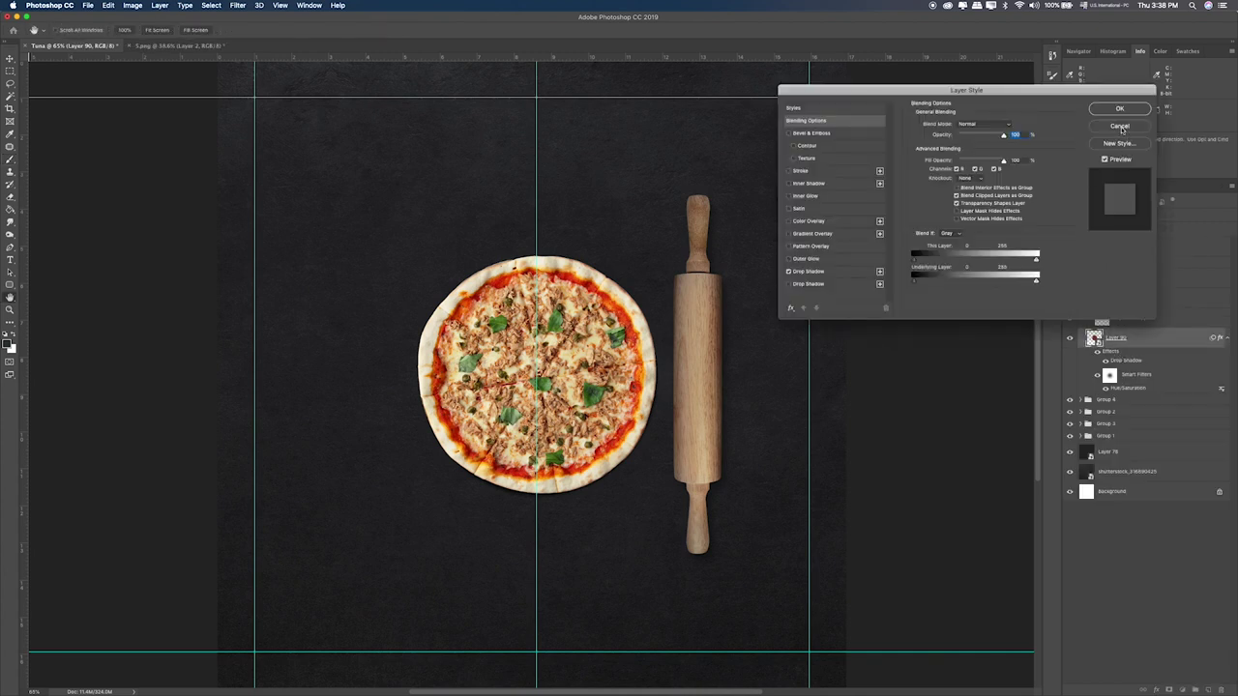
pyautogui.click(1120, 127)
pyautogui.moveTo(1112, 353); pyautogui.dragTo(1111, 249)
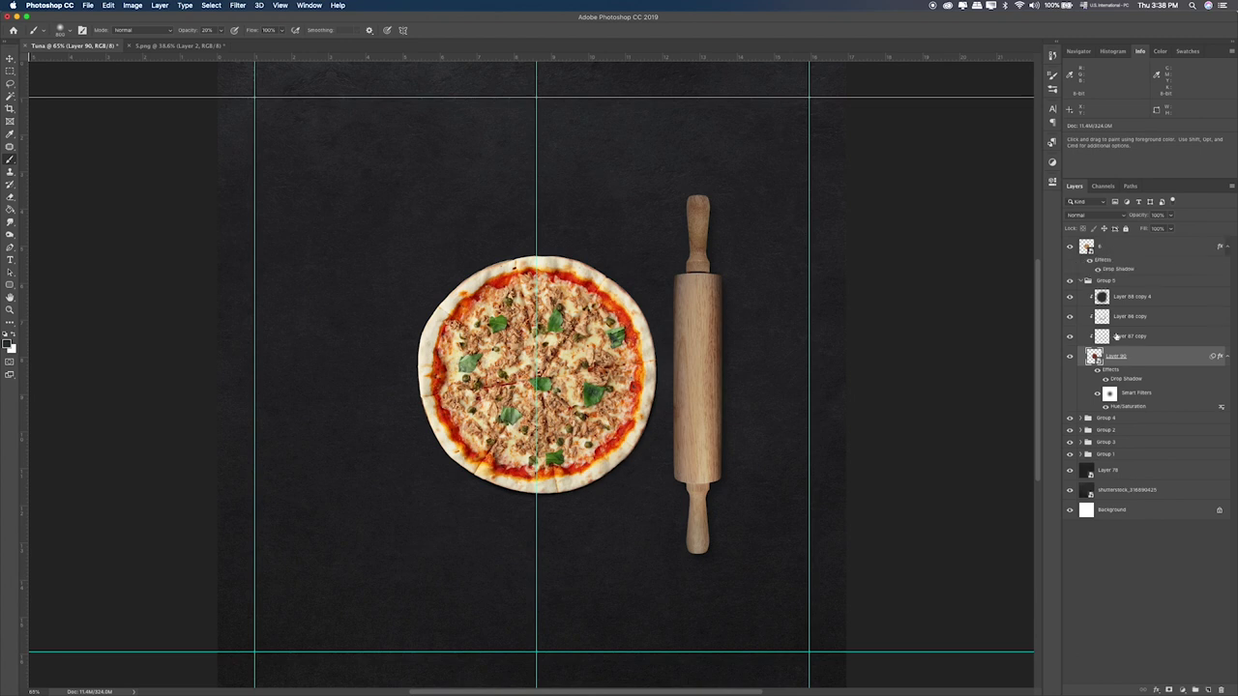
pyautogui.moveTo(1119, 407); pyautogui.dragTo(1110, 251)
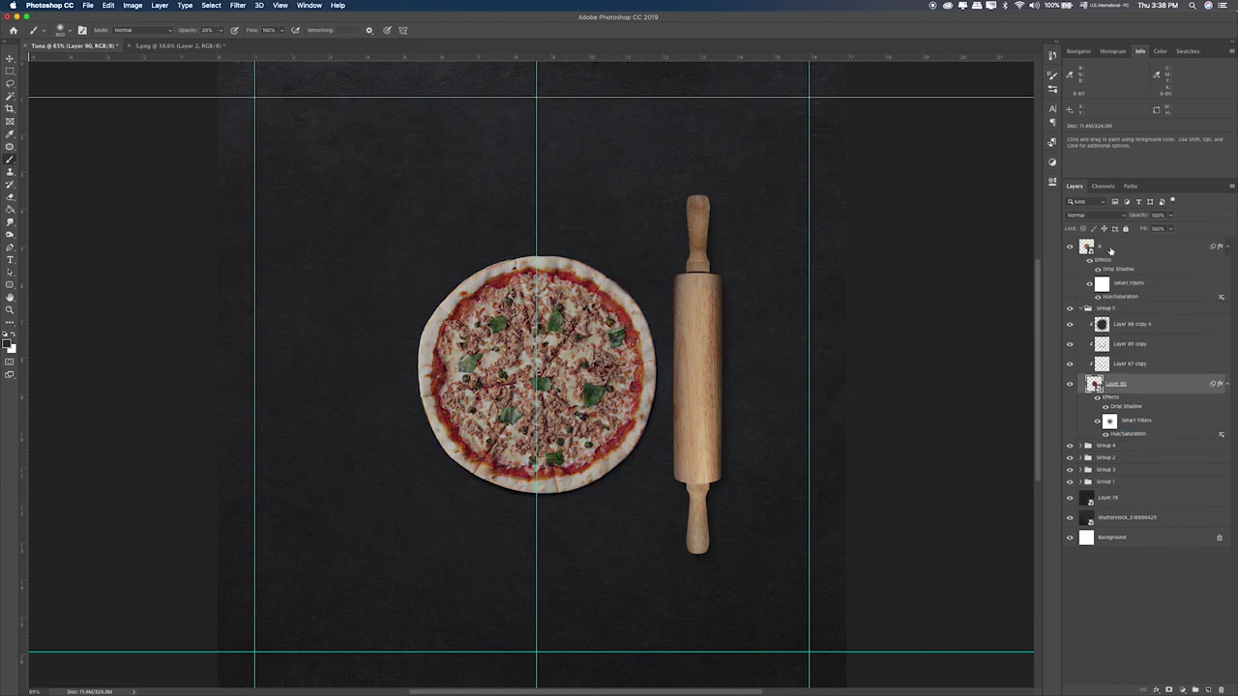
# Step: Paint black over the pizza's centre on layer 6's smart filter mask with a soft brush at 20% opacity
pyautogui.click(1102, 284)
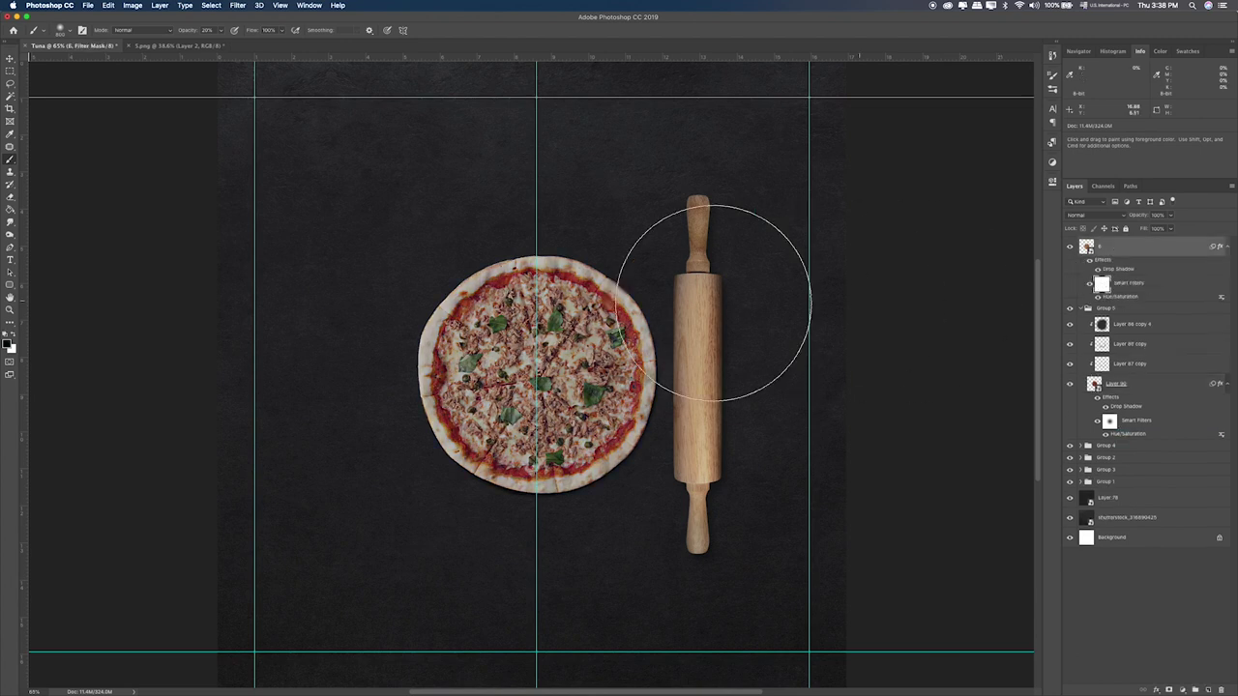
pyautogui.click(536, 373)
pyautogui.click(535, 375)
pyautogui.click(536, 374)
pyautogui.click(536, 375)
pyautogui.click(536, 376)
pyautogui.click(536, 377)
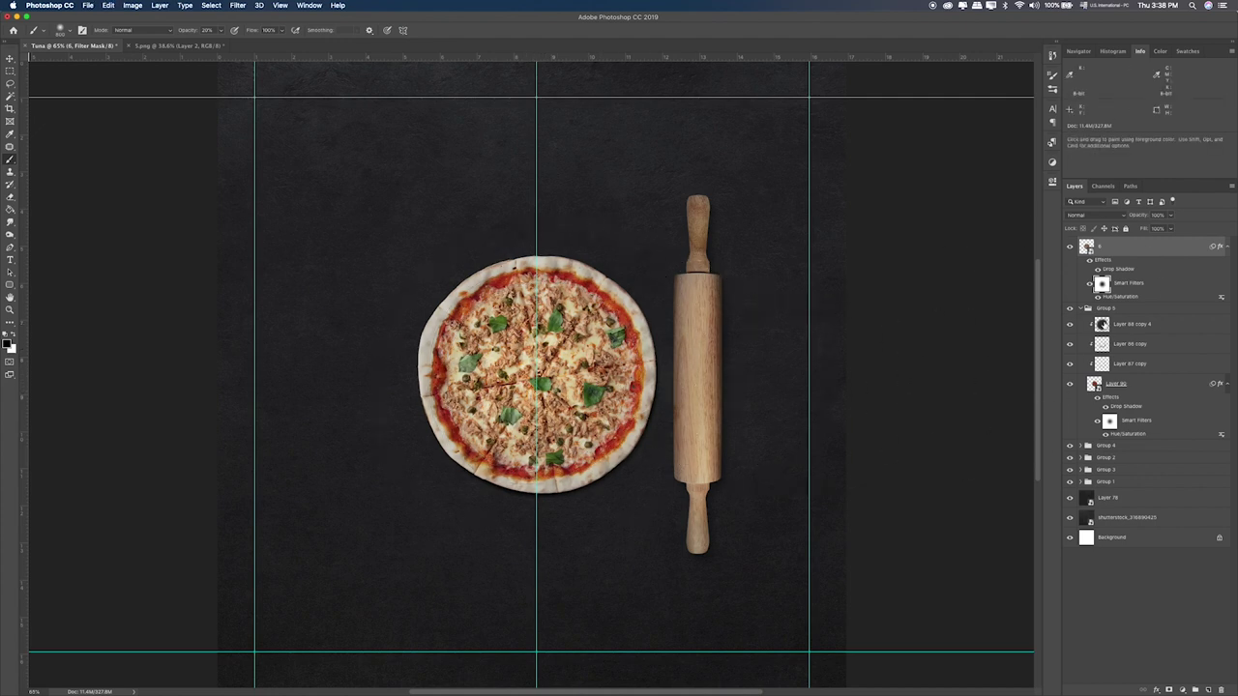
# Step: Duplicate the three clipped shading layers of Group 5 above layer 6 and clip the copies to it
pyautogui.click(1125, 330)
pyautogui.keyDown('shift'); pyautogui.click(1121, 365); pyautogui.keyUp('shift')
pyautogui.moveTo(1124, 363); pyautogui.dragTo(1119, 274)
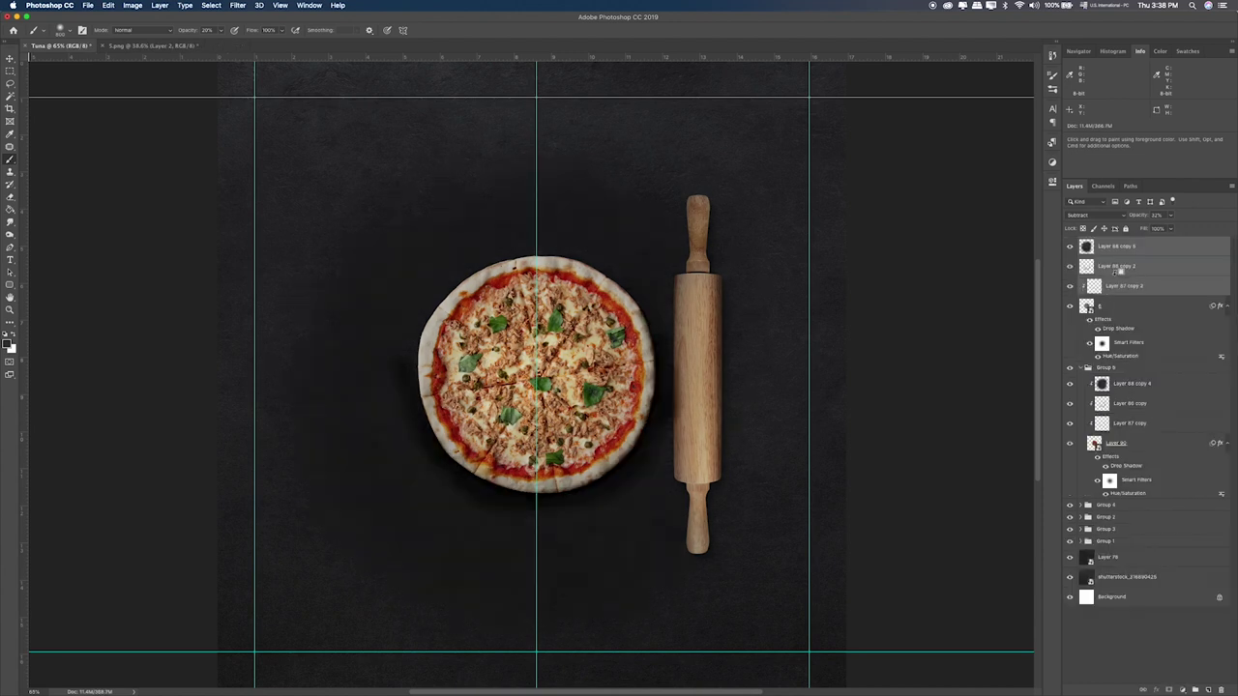
pyautogui.press('super+alt+g')
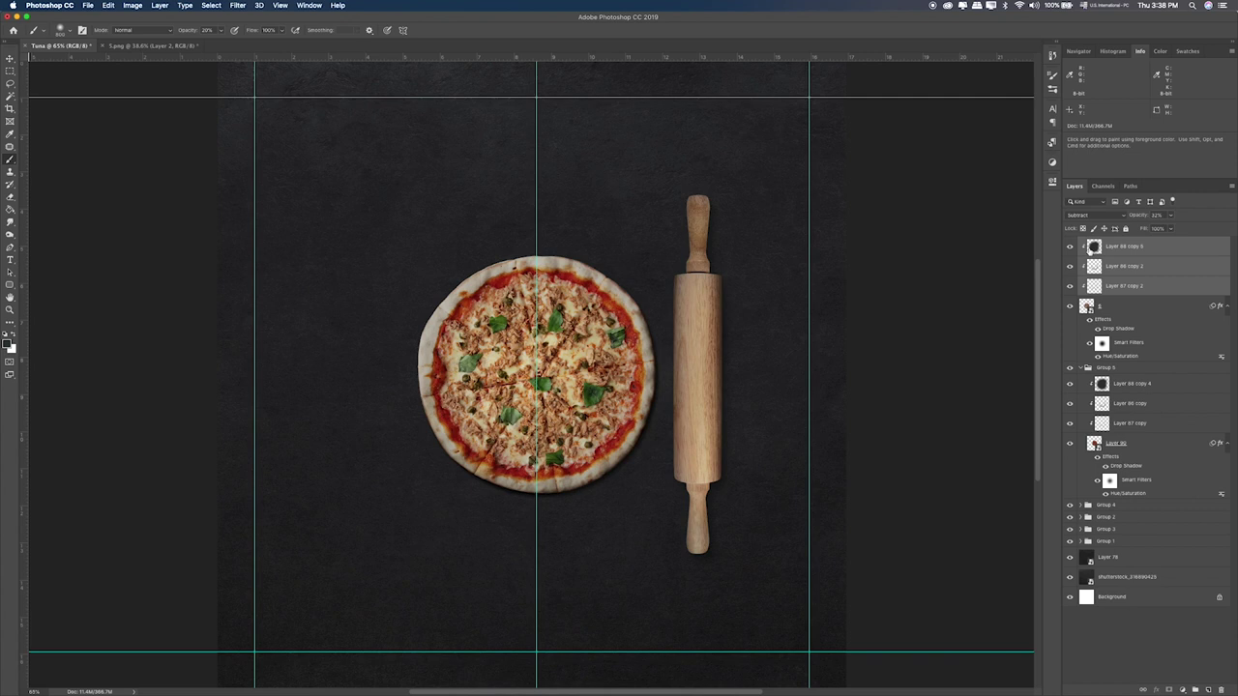
# Step: Erase the centre of the Layer 88 copy 5 shading over the pizza with an enlarged eraser at 30% opacity
pyautogui.click(1090, 248)
pyautogui.press('e')
pyautogui.press('super+z')
pyautogui.press(']')
pyautogui.press(']')
pyautogui.press(']')
pyautogui.press(']')
pyautogui.press(']')
pyautogui.press(']')
pyautogui.press(']')
pyautogui.press(']')
pyautogui.press('3')
pyautogui.click(537, 369)
# Step: Compare the pizza with and without each of its three clipped shading layers
pyautogui.click(1069, 247)
pyautogui.click(1070, 247)
pyautogui.click(1070, 265)
pyautogui.click(1070, 265)
pyautogui.click(1070, 283)
pyautogui.click(1070, 283)
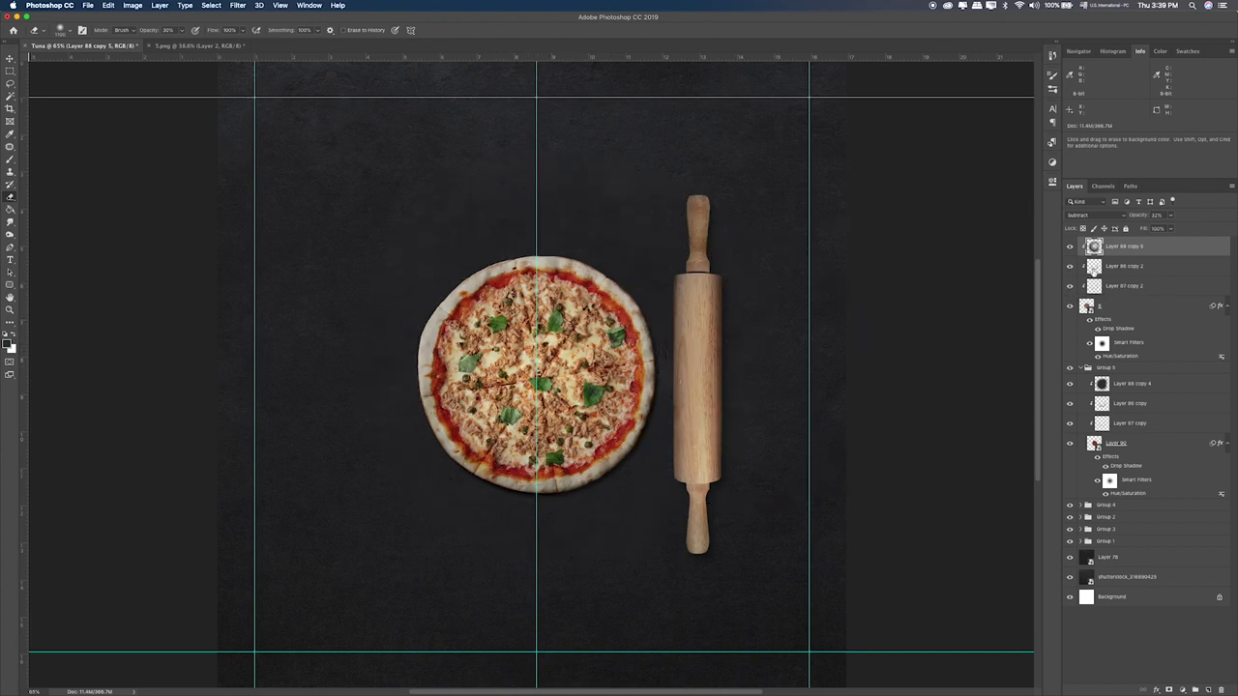
pyautogui.click(1070, 267)
pyautogui.click(1070, 267)
pyautogui.click(1070, 288)
pyautogui.click(1070, 288)
# Step: Extend the black painting at the centre of layer 6's smart filter mask, and group the layer with its clipped shading layers
pyautogui.click(1087, 343)
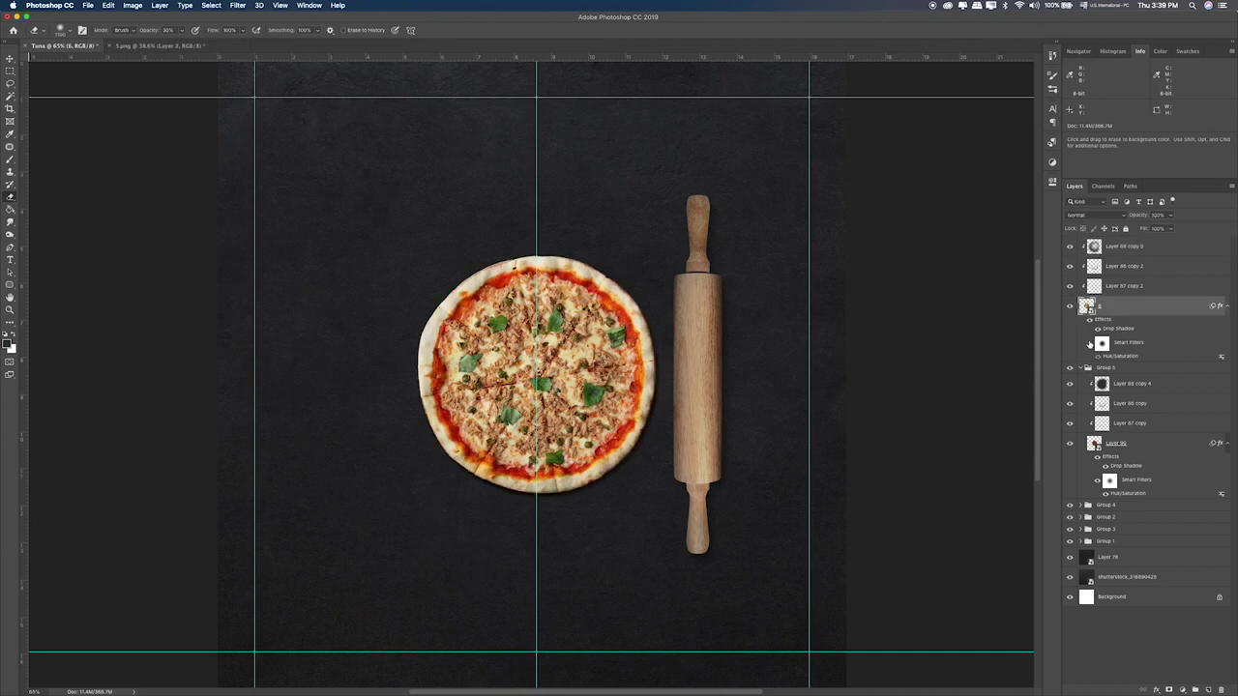
pyautogui.click(1102, 344)
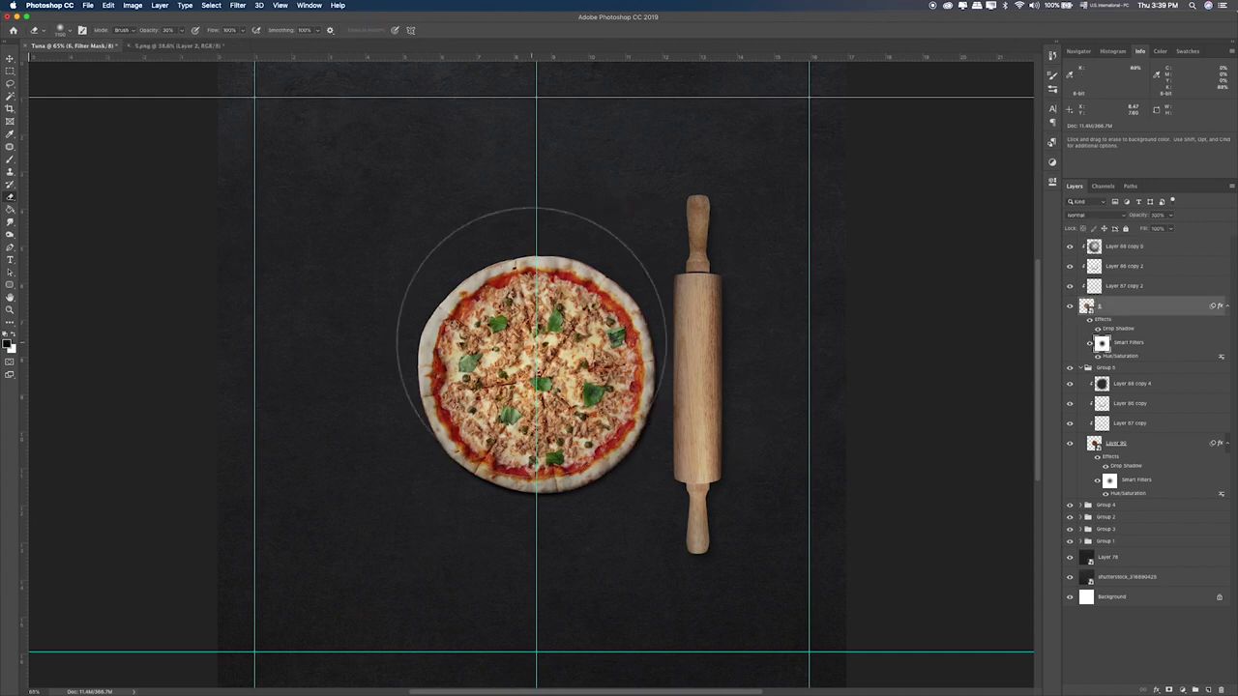
pyautogui.press('b')
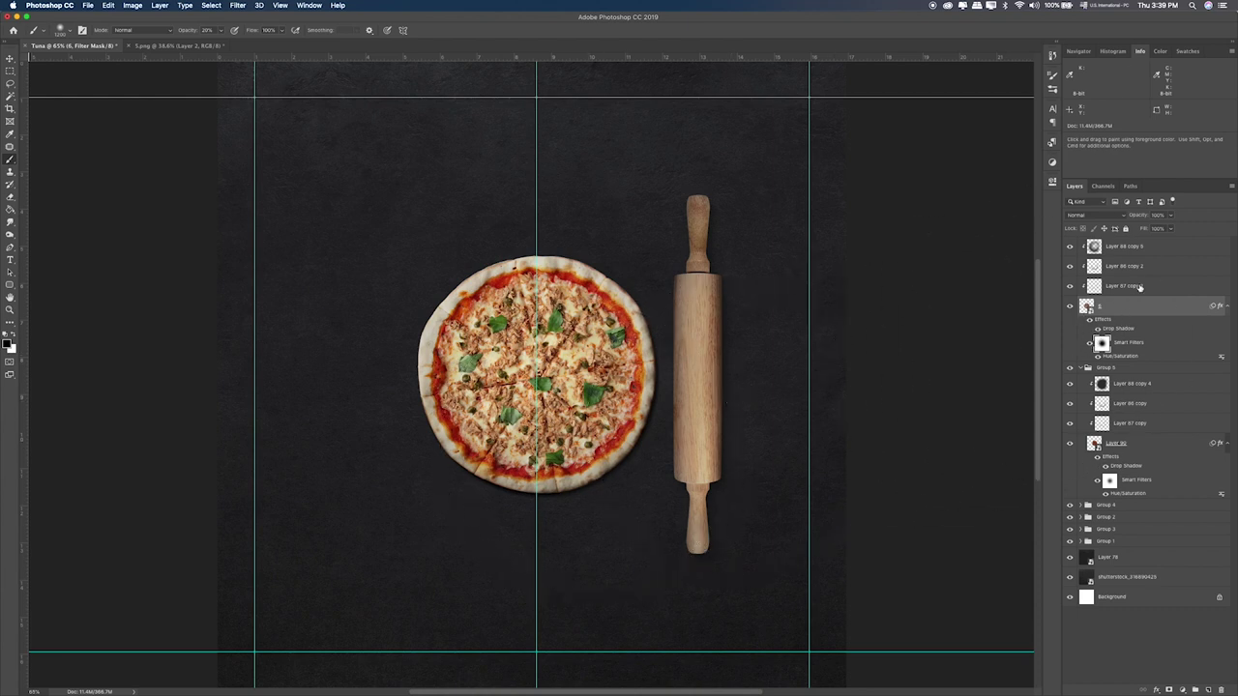
pyautogui.keyDown('shift'); pyautogui.click(1142, 249); pyautogui.keyUp('shift')
pyautogui.press('super+g')
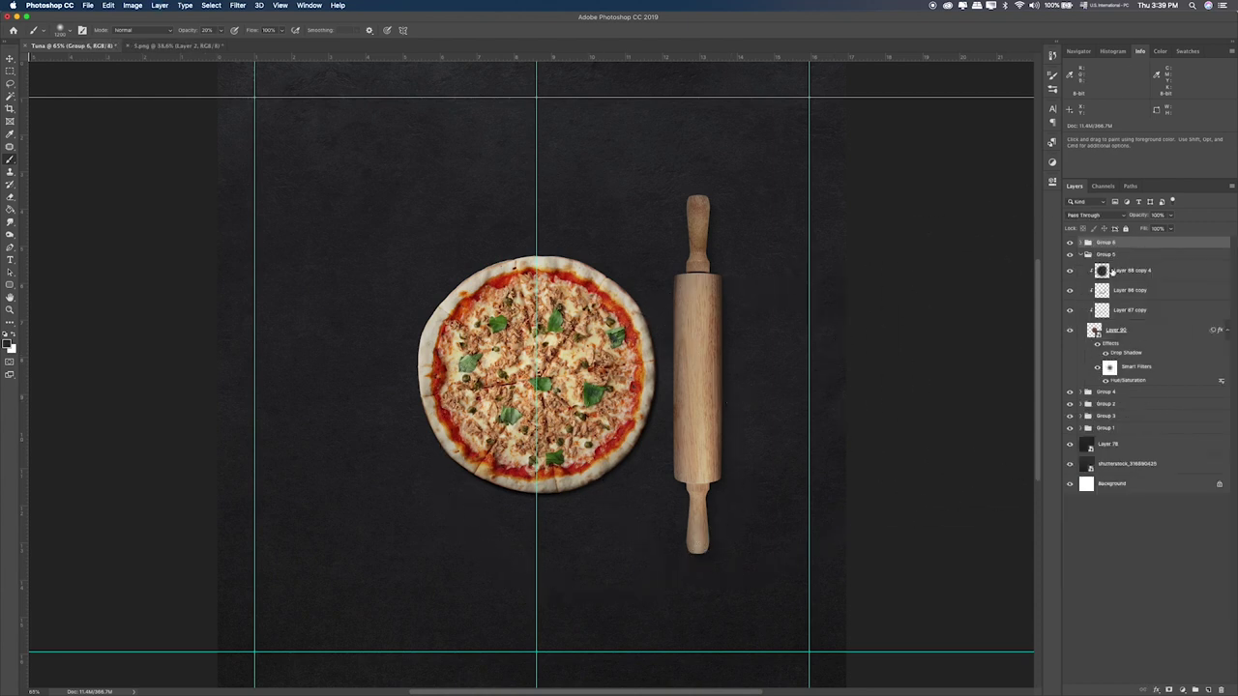
# Step: Hide Group 6 and paint black over the sauced base's centre on the smart filter mask of Layer 90 in Group 5
pyautogui.click(1070, 243)
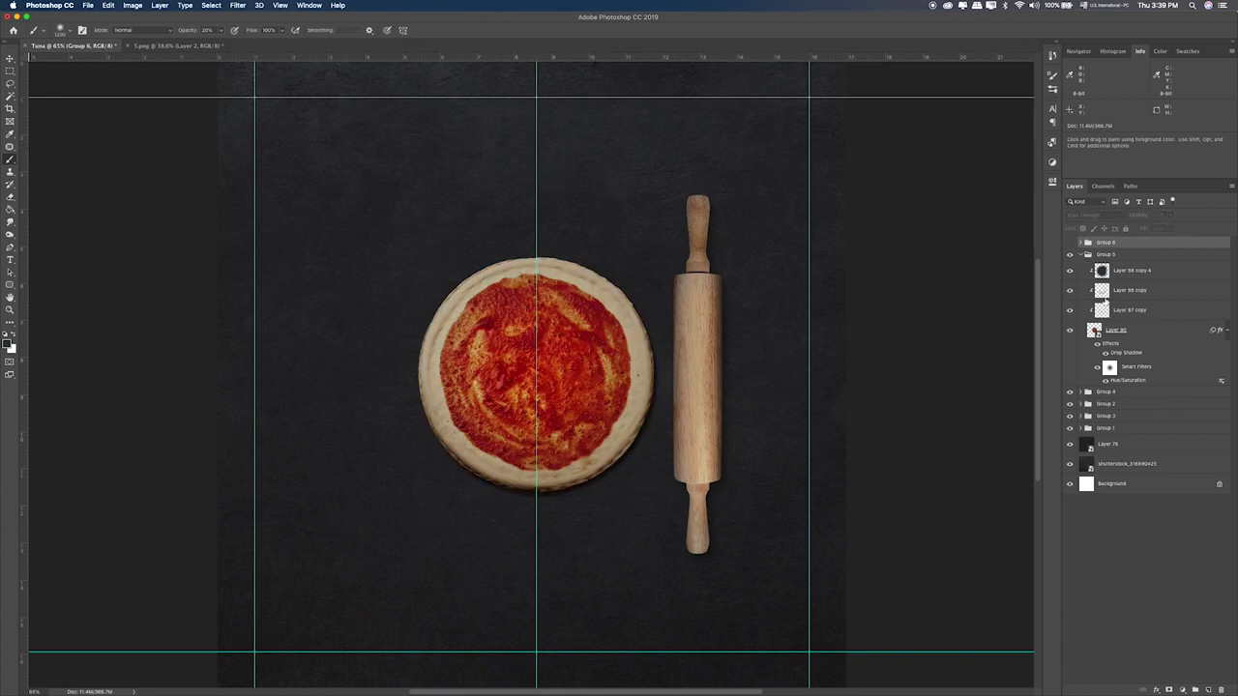
pyautogui.click(1109, 368)
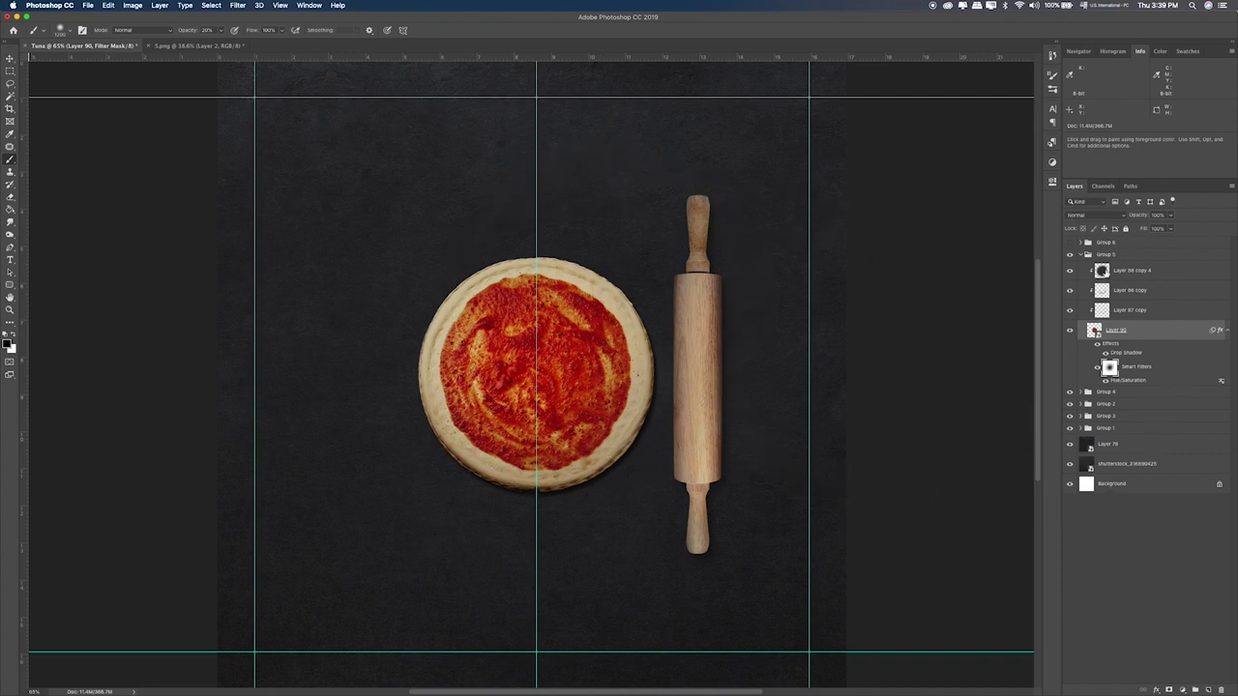
pyautogui.click(1086, 254)
pyautogui.click(1081, 255)
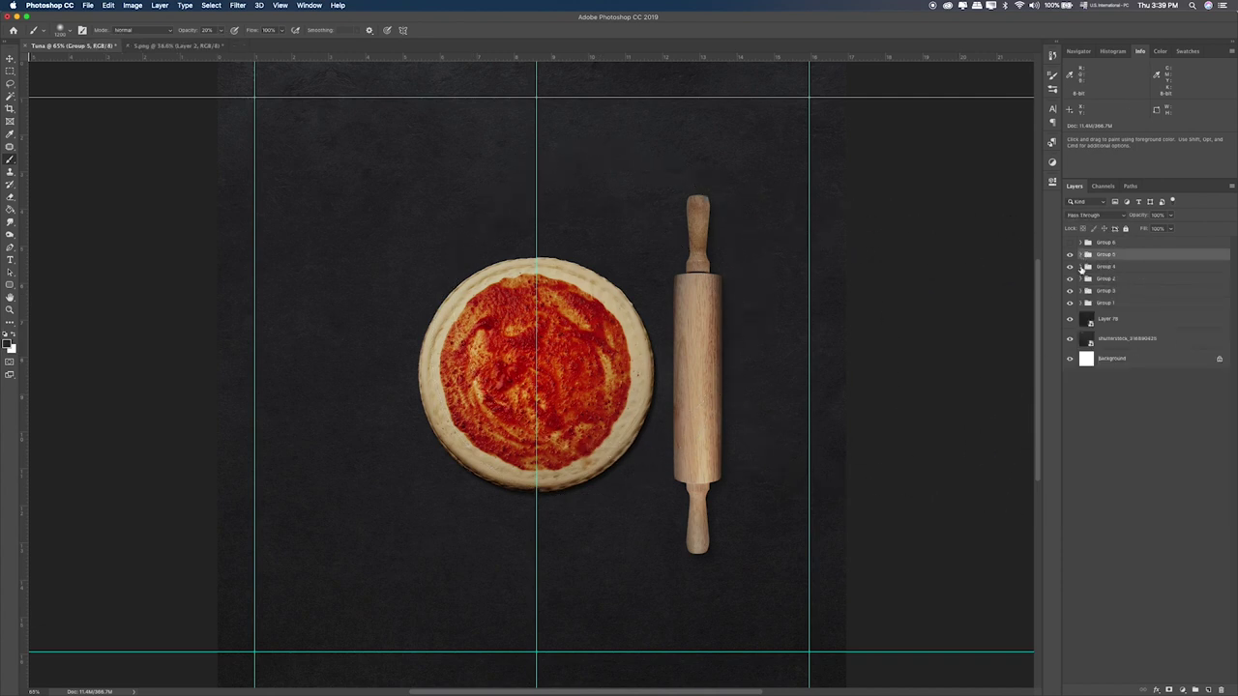
# Step: Hide Group 5 and paint black over the flat dough's centre on its smart filter mask in Group 4
pyautogui.click(1081, 267)
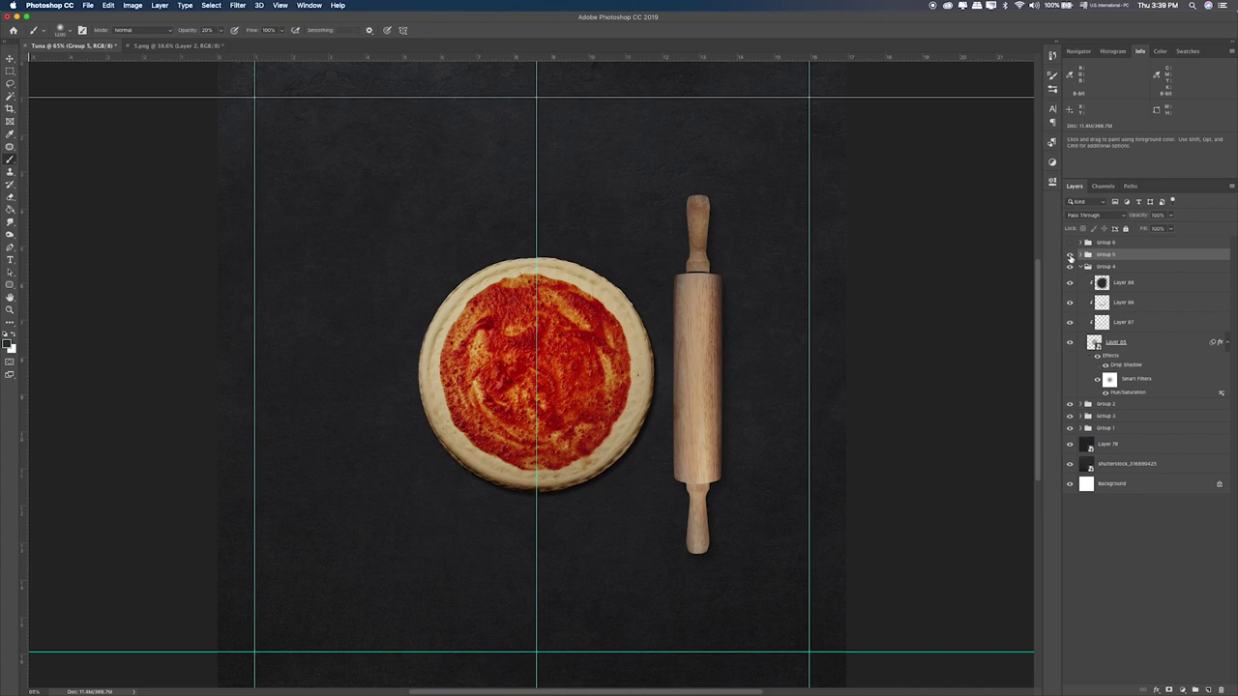
pyautogui.click(1070, 256)
pyautogui.click(1109, 379)
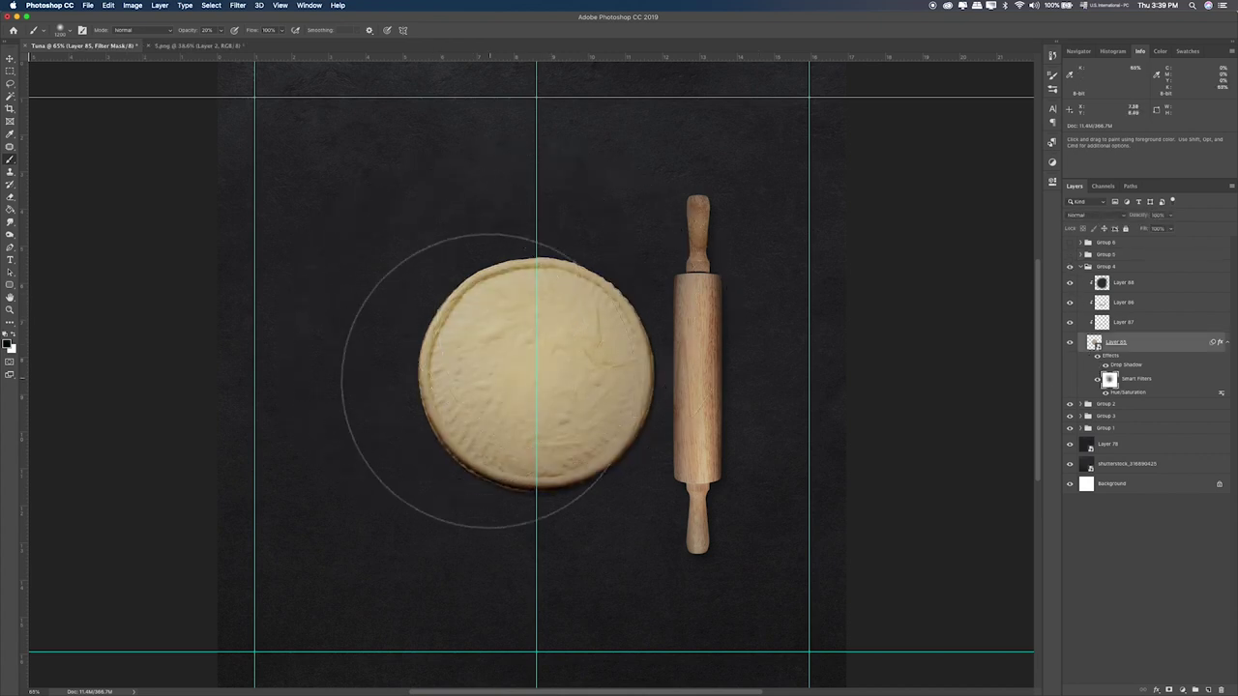
pyautogui.click(1080, 267)
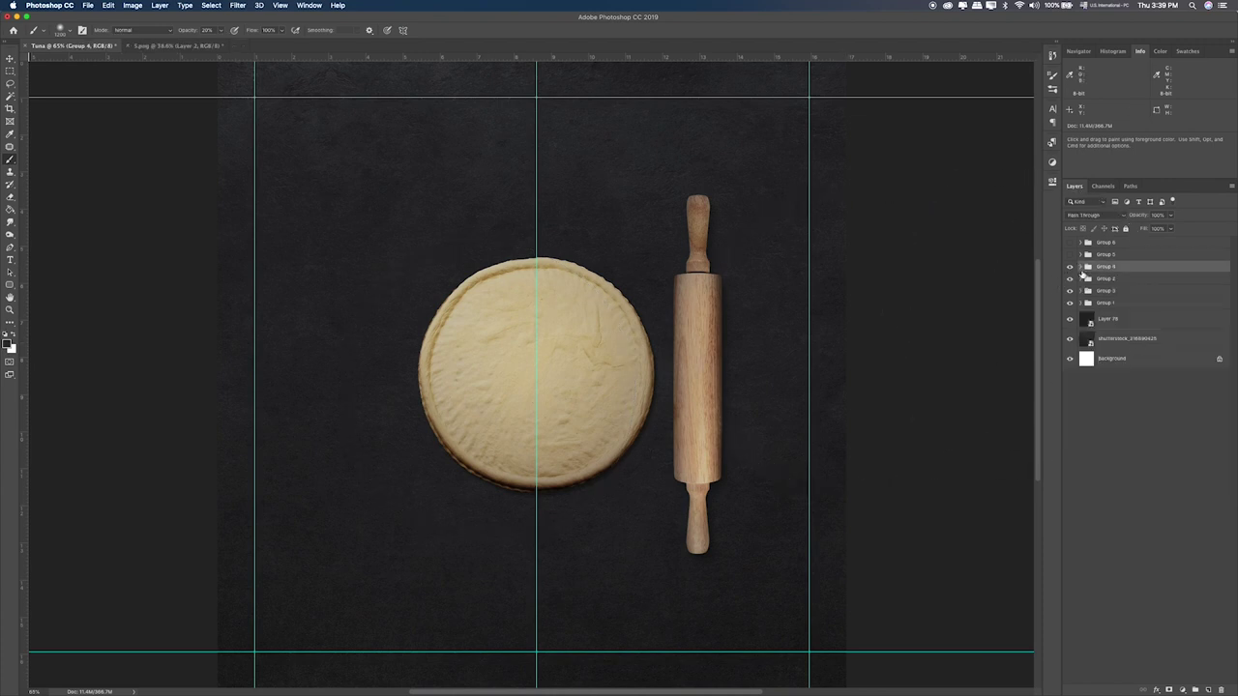
# Step: Hide Group 4 and paint black over the large dough ball's centre on its smart filter mask in Group 2
pyautogui.click(1070, 267)
pyautogui.click(1080, 278)
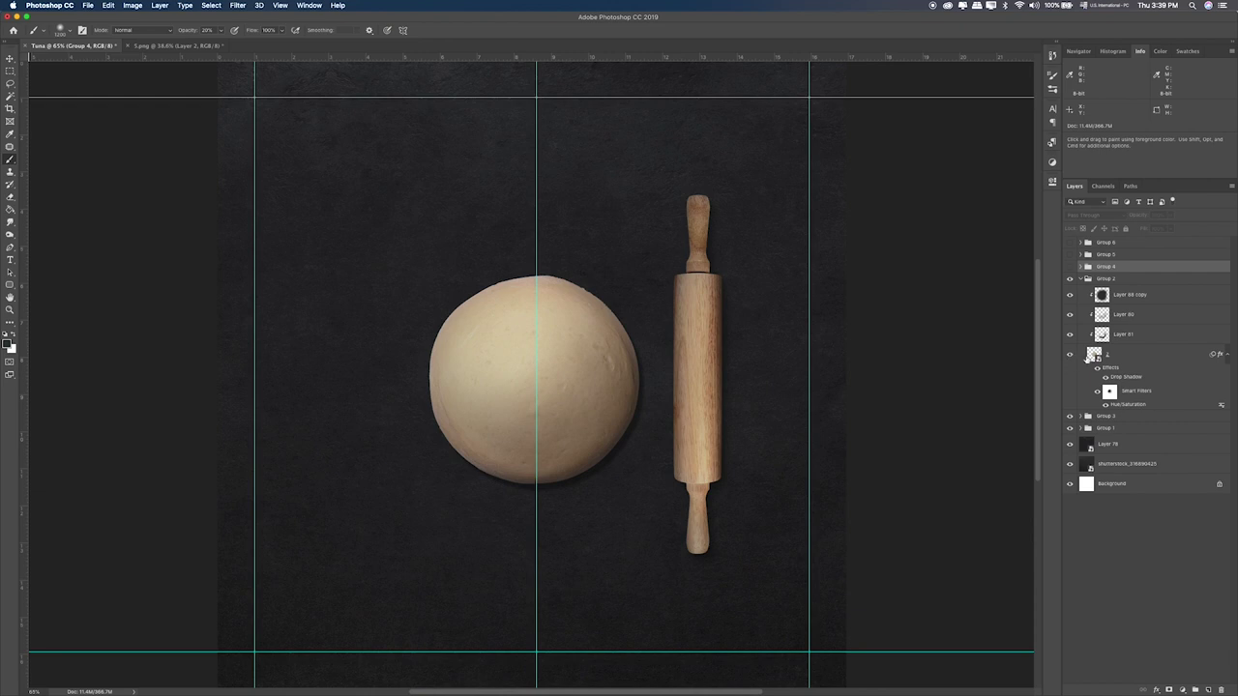
pyautogui.click(1110, 391)
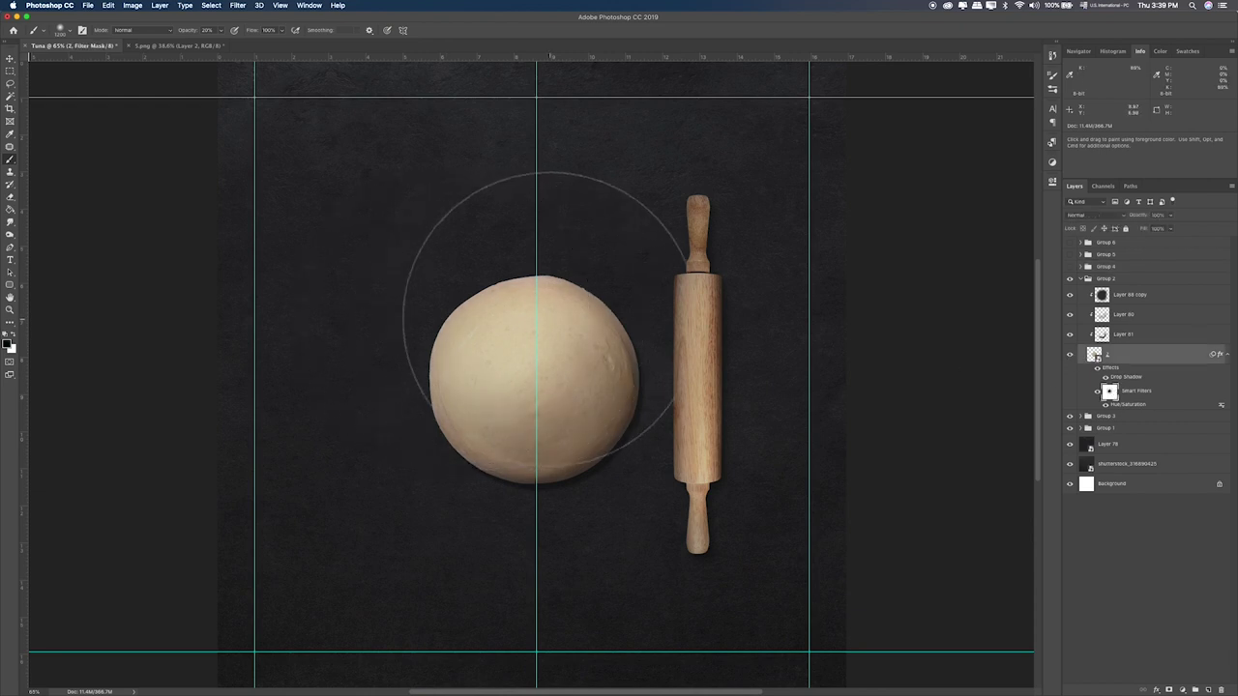
# Step: Check the Layer 88 copy shading in Group 2 and lower its opacity
pyautogui.click(1070, 294)
pyautogui.click(1070, 294)
pyautogui.click(1172, 294)
pyautogui.moveTo(1173, 220); pyautogui.dragTo(1144, 246)
pyautogui.click(1085, 278)
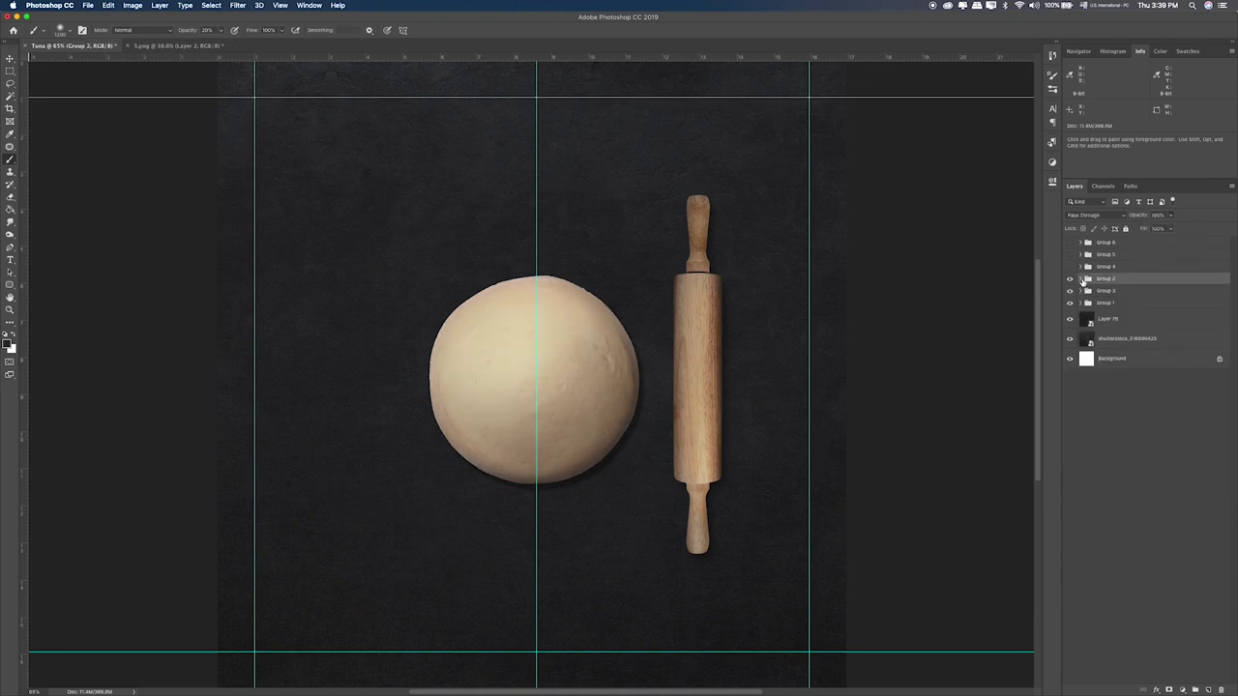
# Step: Hide Group 2 and paint black over the rolling pin on its smart filter mask in Group 3
pyautogui.click(1070, 279)
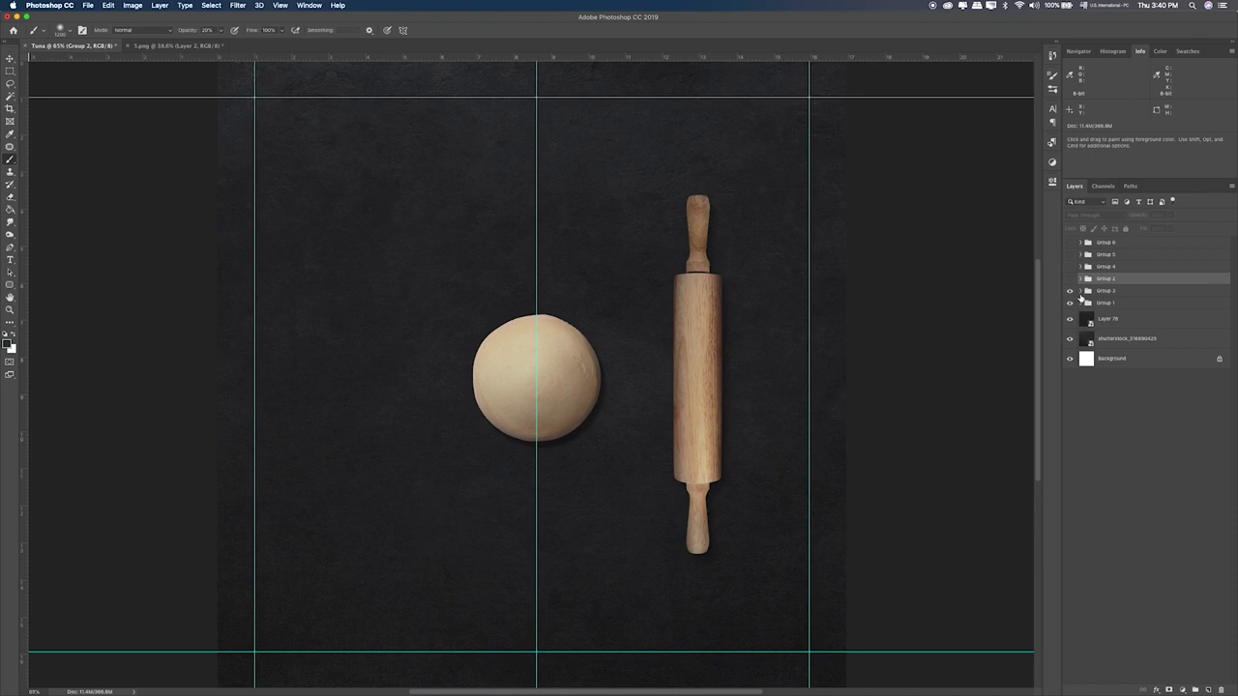
pyautogui.click(1081, 292)
pyautogui.click(1080, 290)
pyautogui.click(1103, 309)
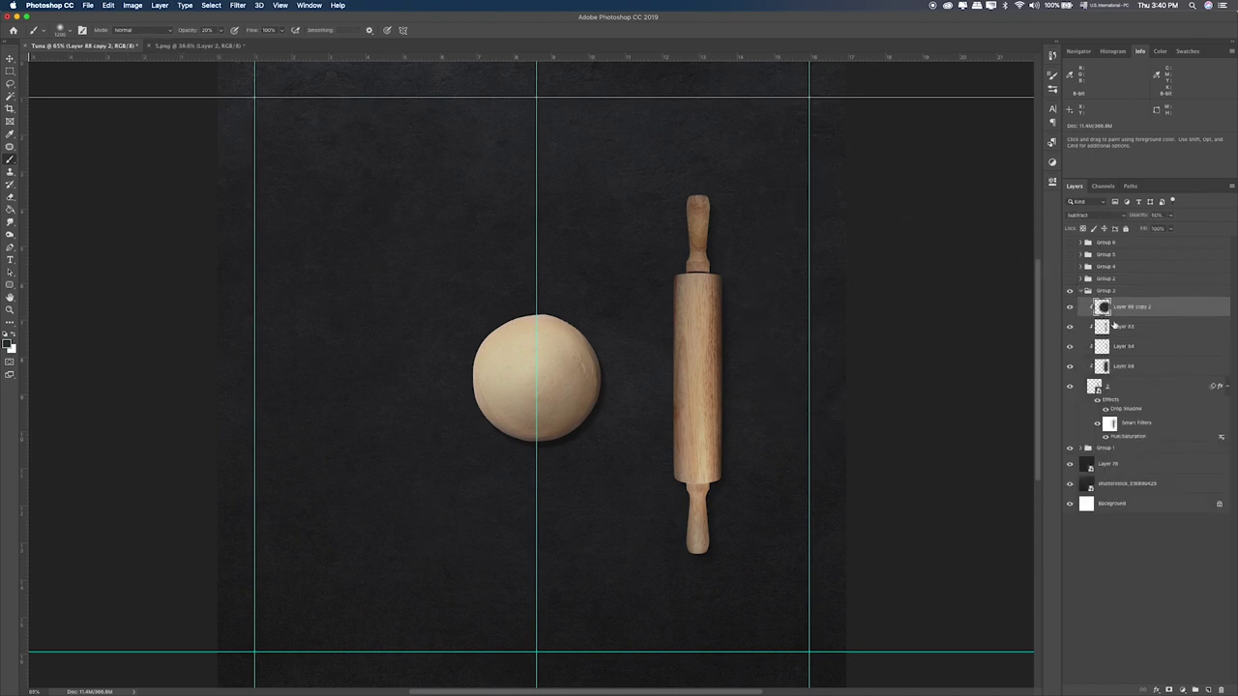
pyautogui.click(1109, 423)
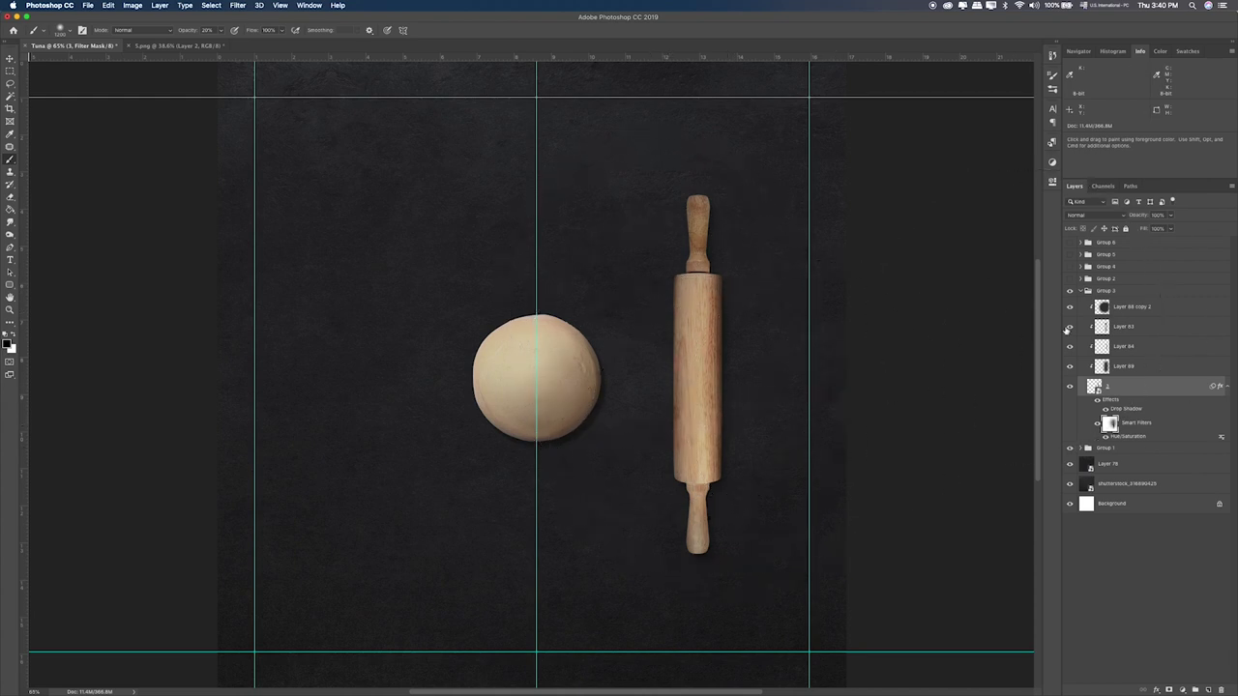
pyautogui.click(1087, 291)
pyautogui.click(1082, 291)
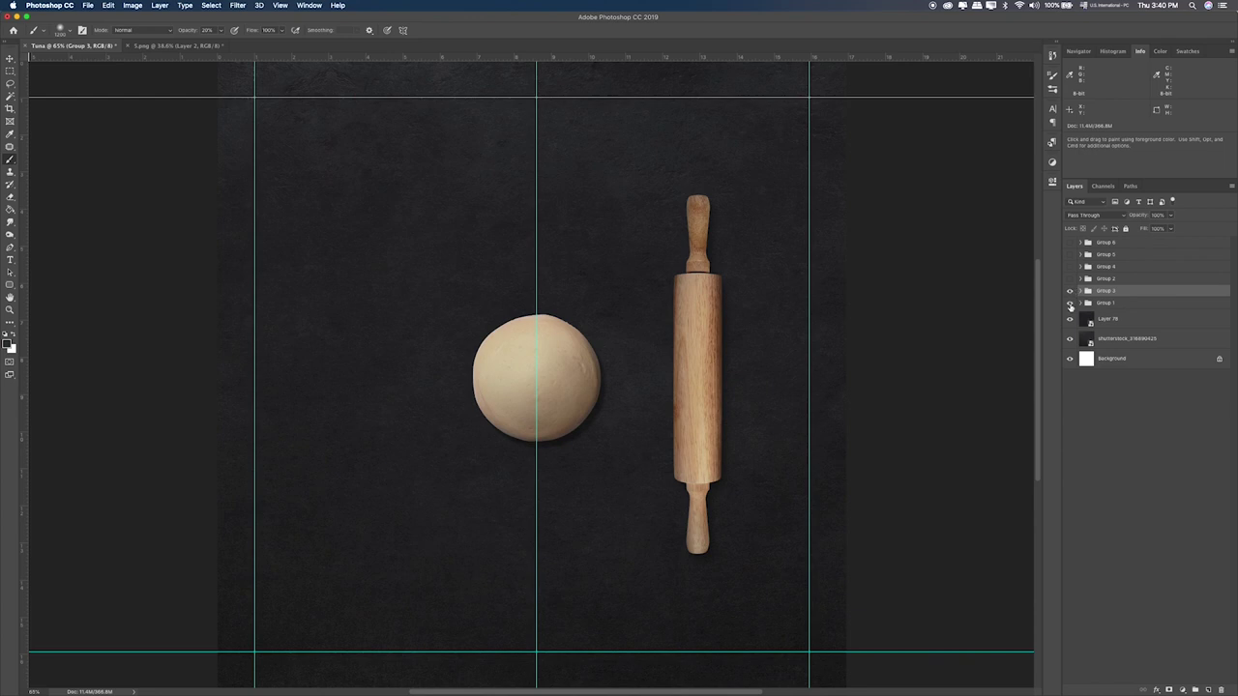
# Step: Hide Group 3 and paint black over the small dough ball's centre on its smart filter mask in Group 1
pyautogui.click(1082, 303)
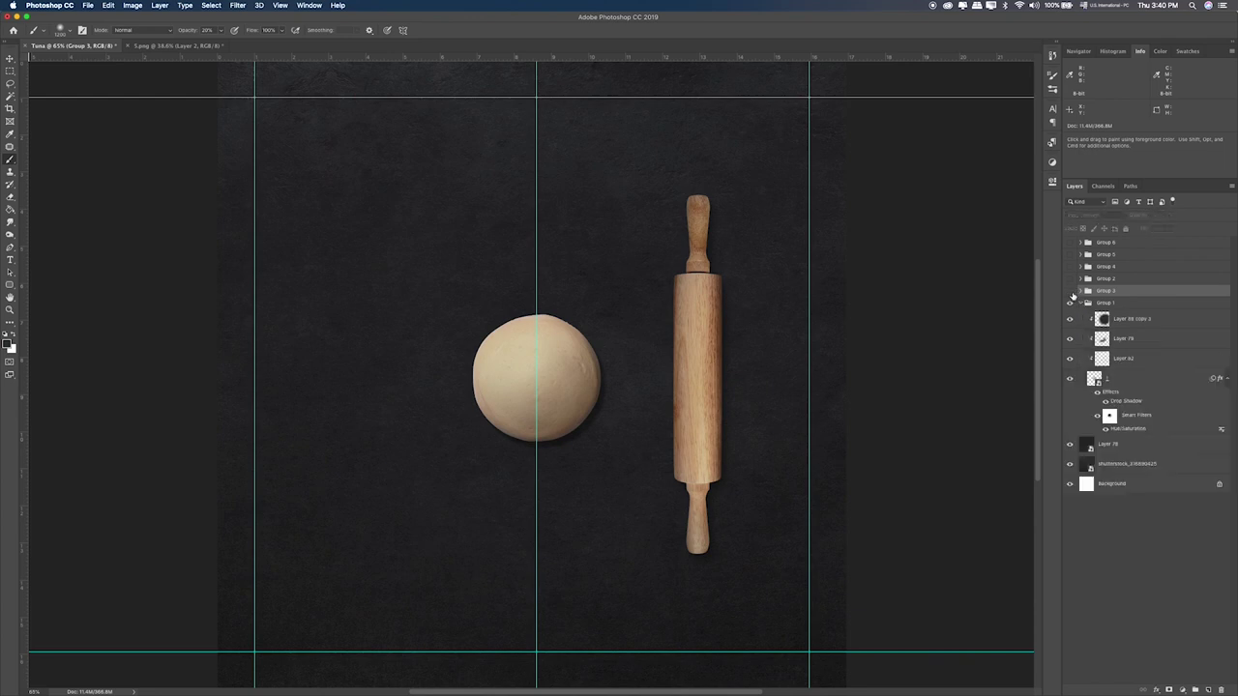
pyautogui.click(1070, 291)
pyautogui.click(1110, 415)
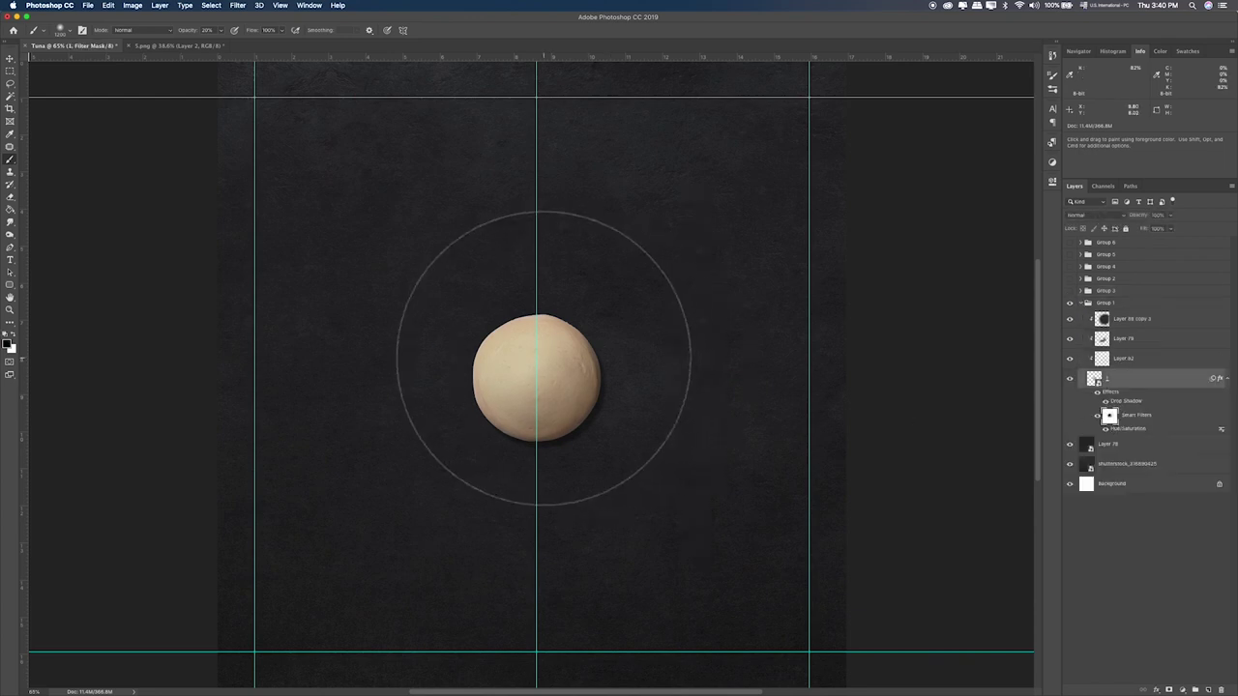
pyautogui.click(1083, 303)
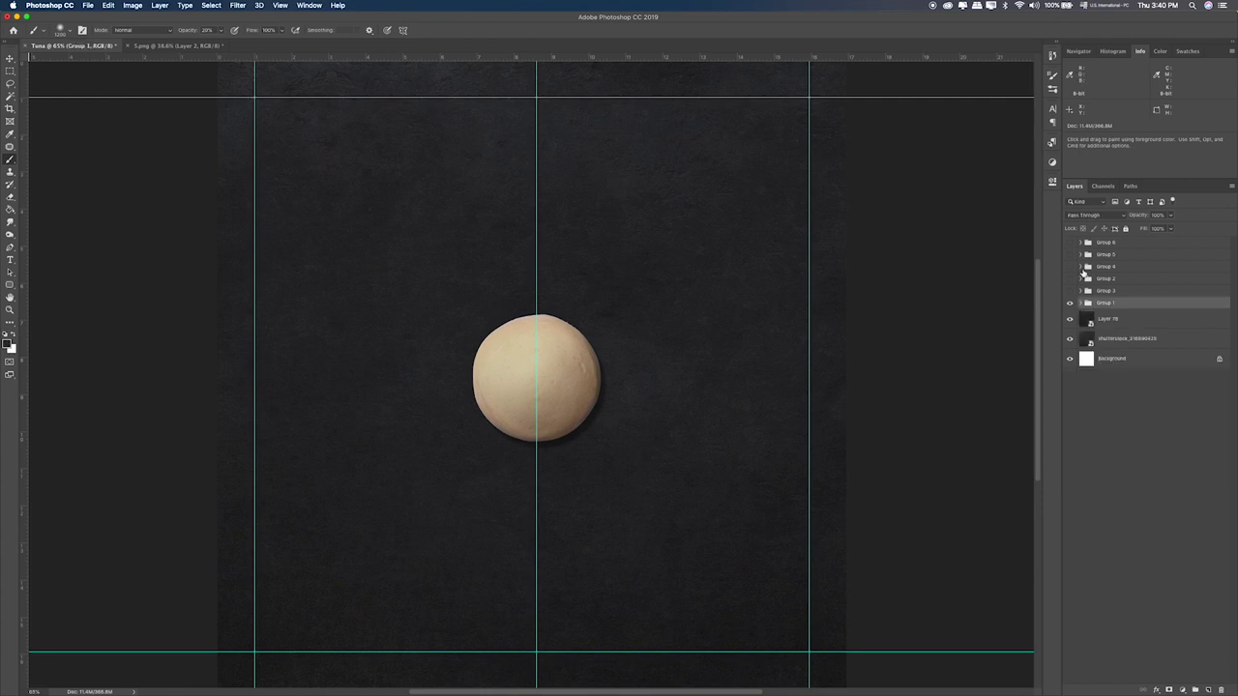
# Step: Show Groups 3, 2, 4, 5 and 6 again
pyautogui.click(1070, 292)
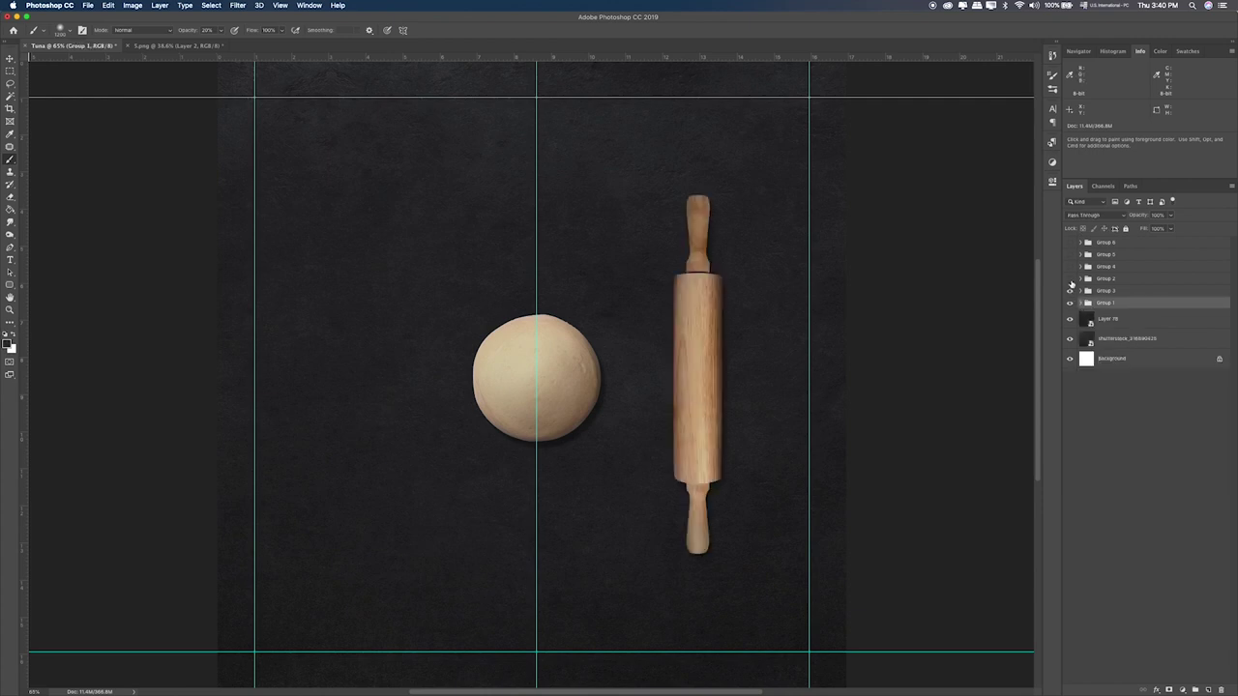
pyautogui.click(1071, 278)
pyautogui.click(1071, 266)
pyautogui.click(1071, 255)
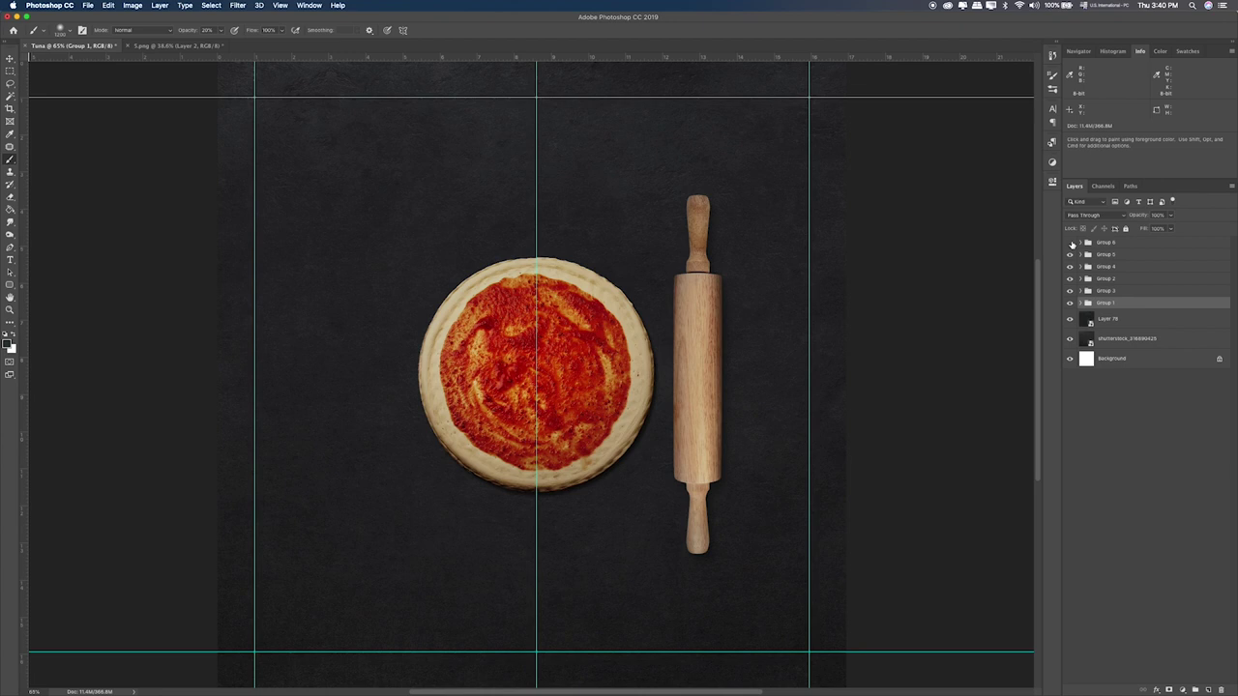
pyautogui.click(1071, 241)
# Step: Preview 7.png in Finder's items folder and place it in the Tuna document above Group 6
pyautogui.click(1113, 243)
pyautogui.press('super+Tab')
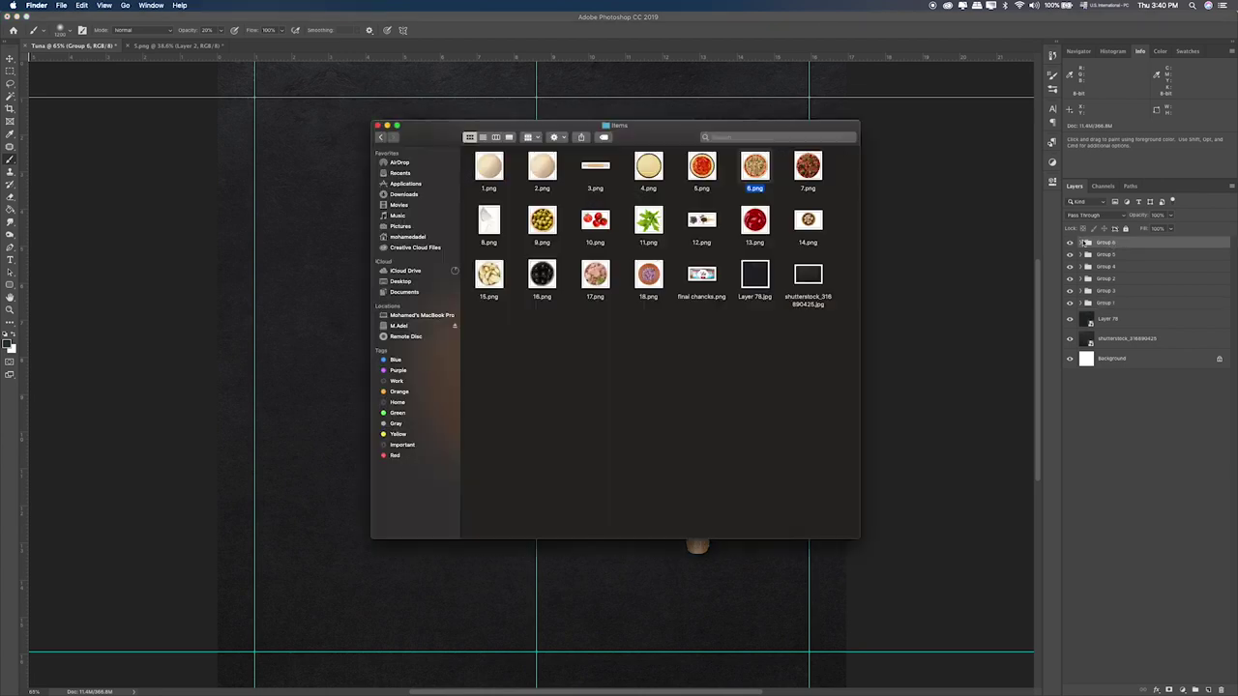
pyautogui.click(808, 166)
pyautogui.press('space')
pyautogui.press('space')
pyautogui.moveTo(807, 166); pyautogui.dragTo(325, 277)
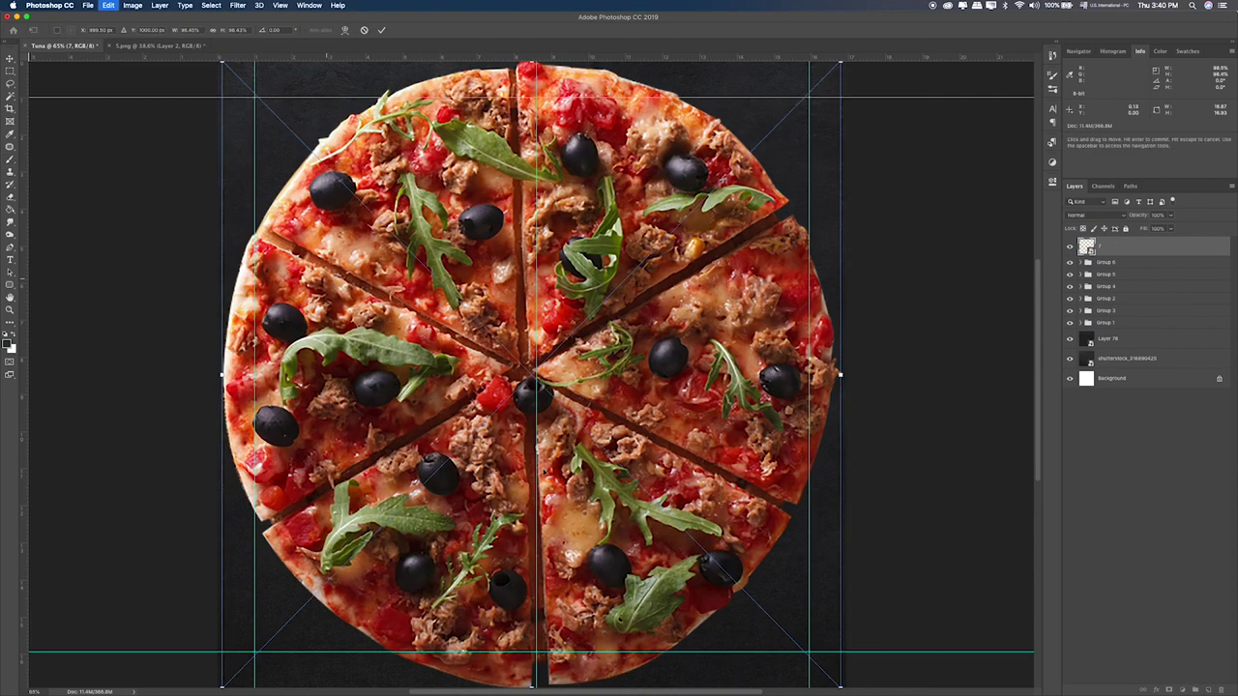
# Step: Scale the placed sliced pizza down to the size of the sauce-covered base and position it over that base
pyautogui.moveTo(839, 685); pyautogui.dragTo(656, 494)
pyautogui.moveTo(612, 440); pyautogui.dragTo(617, 440)
pyautogui.moveTo(655, 256); pyautogui.dragTo(664, 246)
pyautogui.press('Return')
pyautogui.press('b')
pyautogui.press('v')
pyautogui.moveTo(616, 288); pyautogui.dragTo(606, 320)
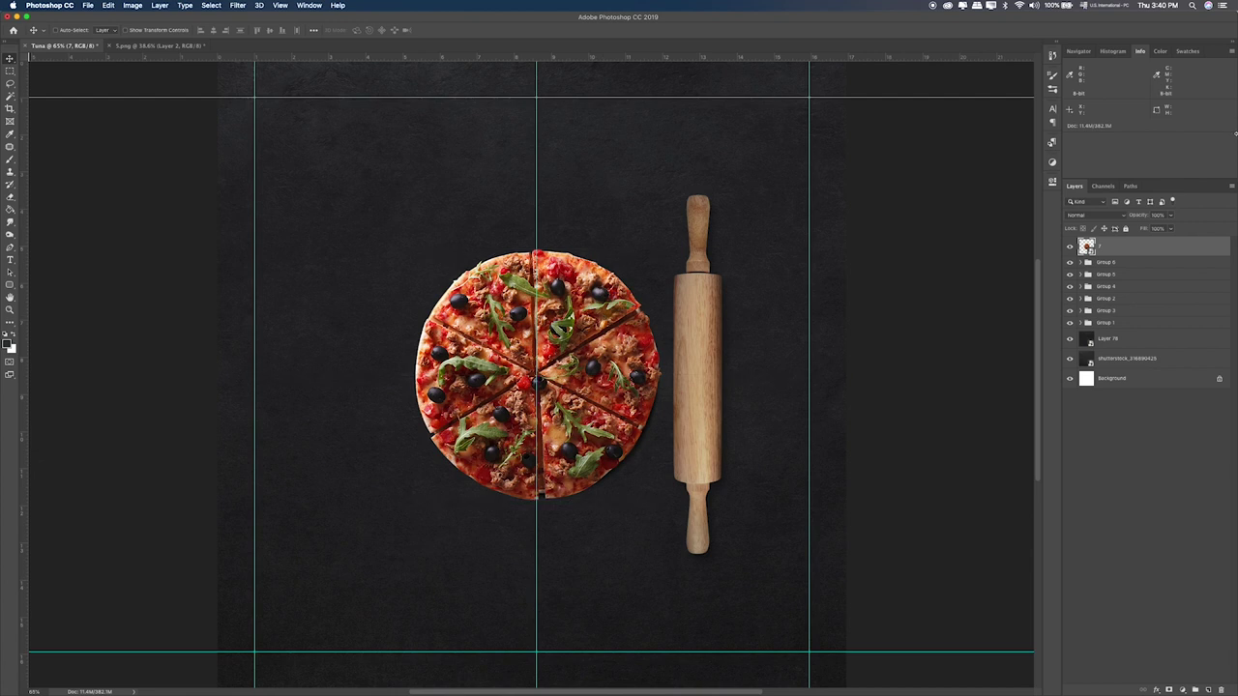
# Step: Copy the Drop Shadow and the masked Hue/Saturation smart filter from layer 6 in Group 6 to layer 7
pyautogui.click(1081, 264)
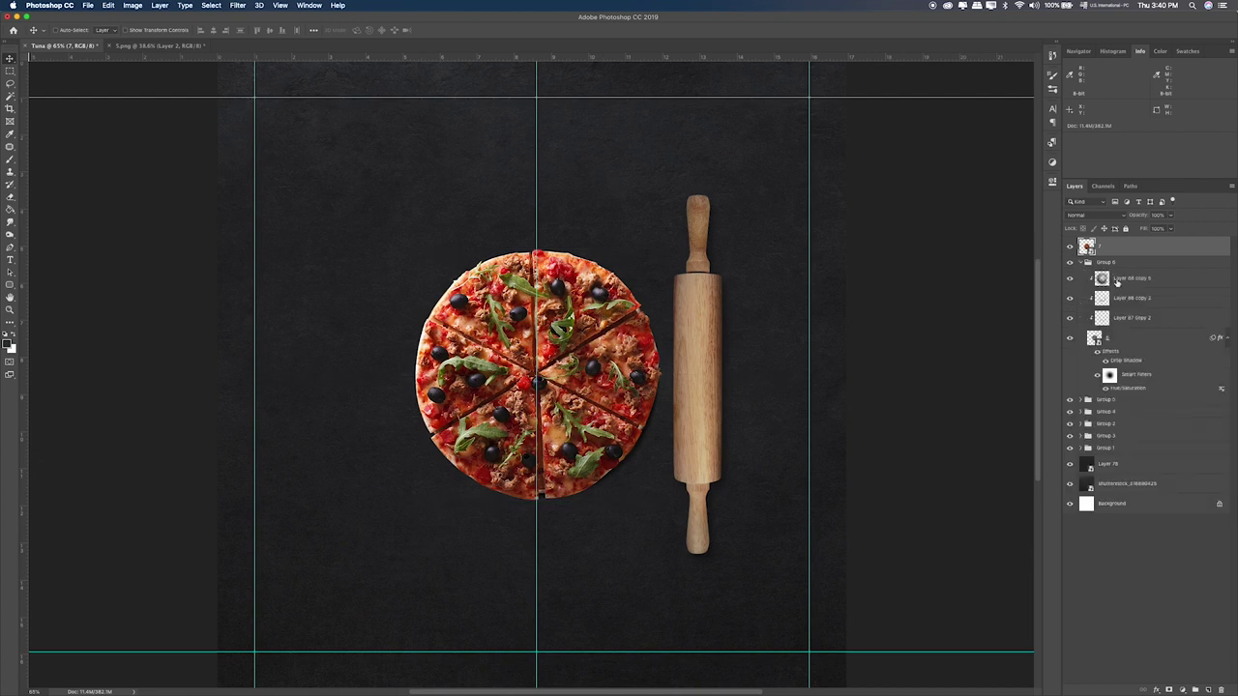
pyautogui.click(1118, 281)
pyautogui.click(1114, 338)
pyautogui.moveTo(1114, 307); pyautogui.dragTo(1111, 250)
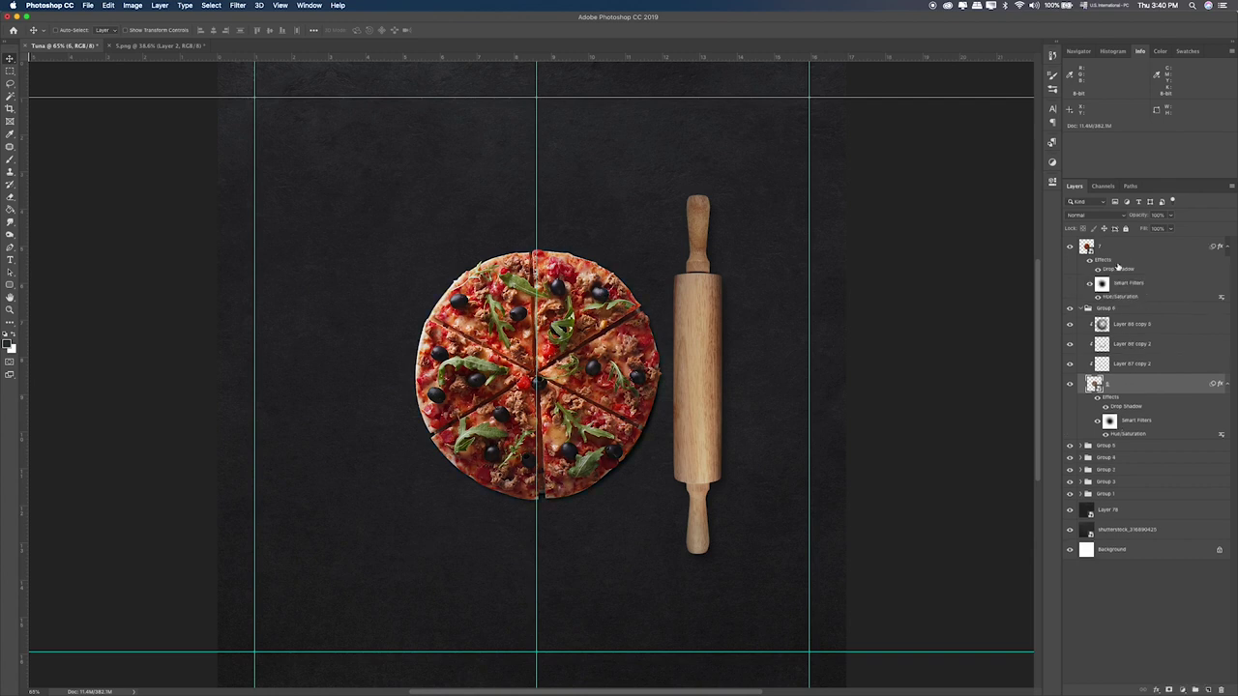
# Step: Duplicate Group 6's three shading layers above layer 7 and clip all three copies to it
pyautogui.click(1130, 325)
pyautogui.keyDown('shift'); pyautogui.click(1129, 363); pyautogui.keyUp('shift')
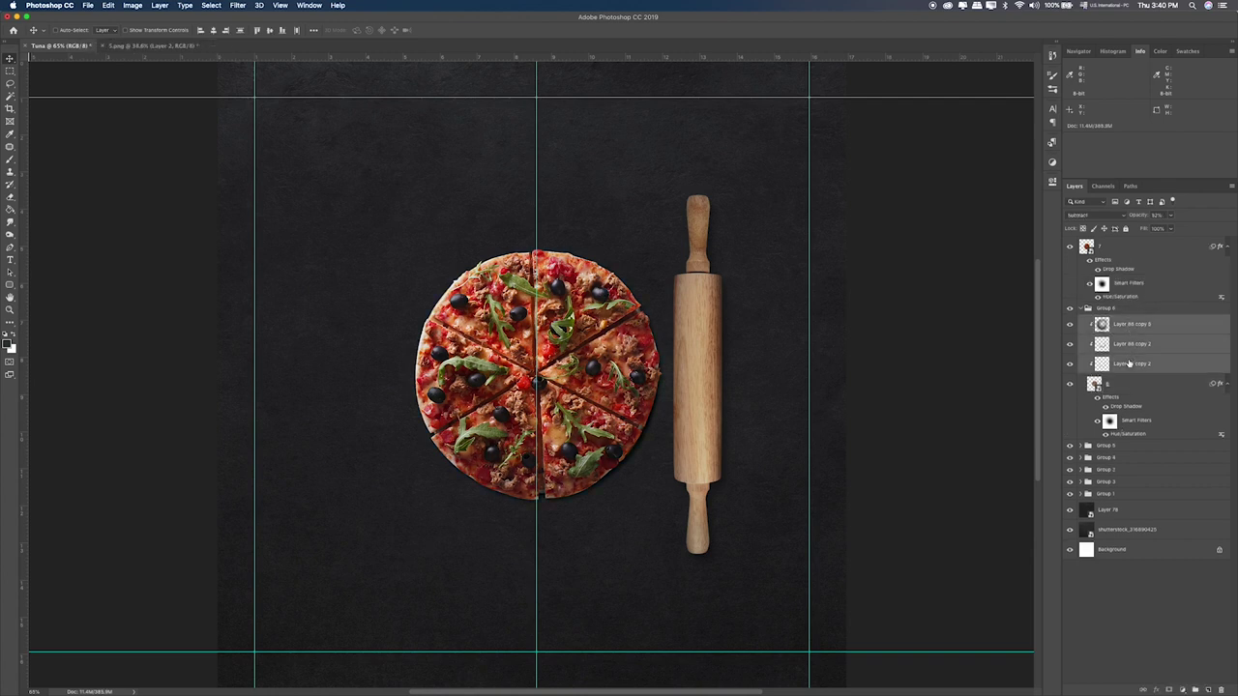
pyautogui.doubleClick(1130, 364)
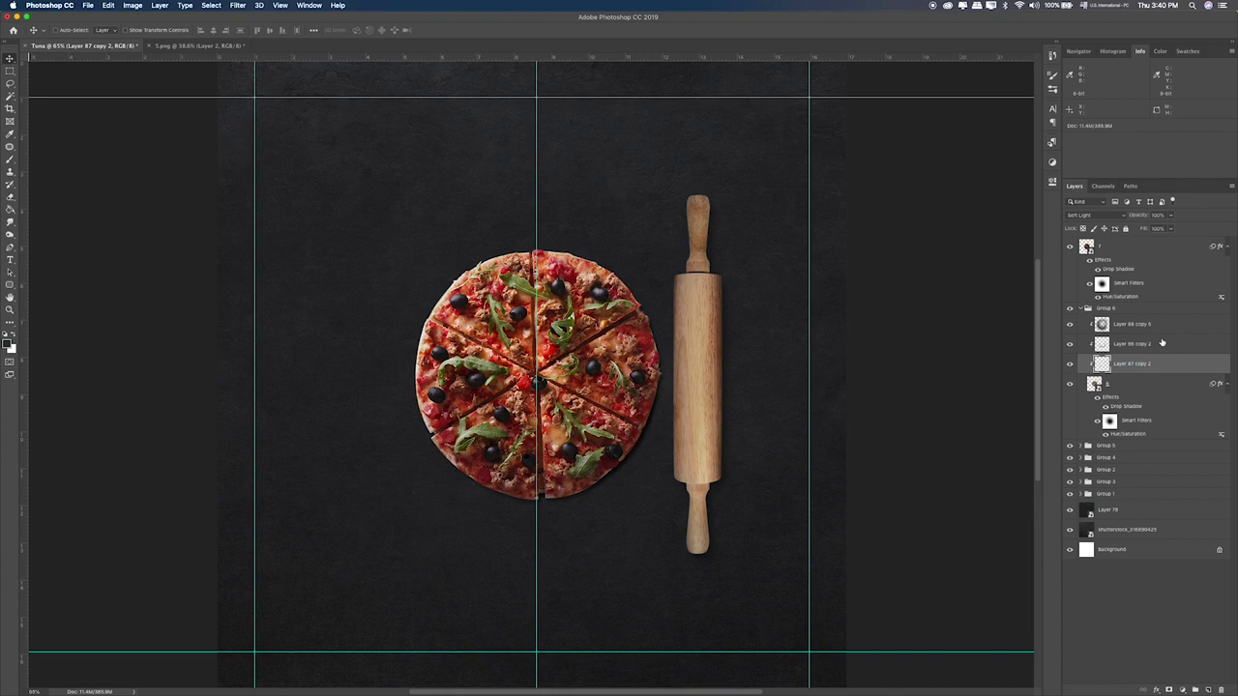
pyautogui.keyDown('shift'); pyautogui.click(1165, 328); pyautogui.keyUp('shift')
pyautogui.moveTo(1163, 332); pyautogui.dragTo(1151, 242)
pyautogui.keyDown('alt'); pyautogui.click(1130, 295); pyautogui.keyUp('alt')
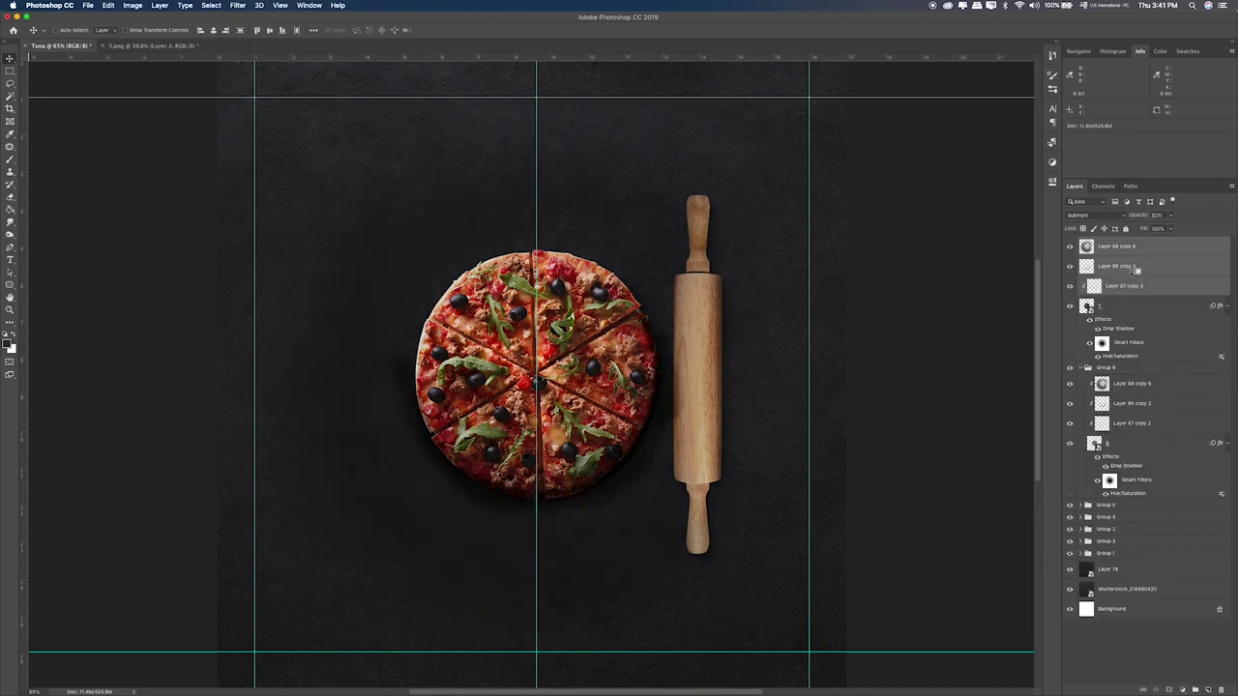
pyautogui.keyDown('alt'); pyautogui.click(1132, 275); pyautogui.keyUp('alt')
pyautogui.keyDown('alt'); pyautogui.click(1133, 255); pyautogui.keyUp('alt')
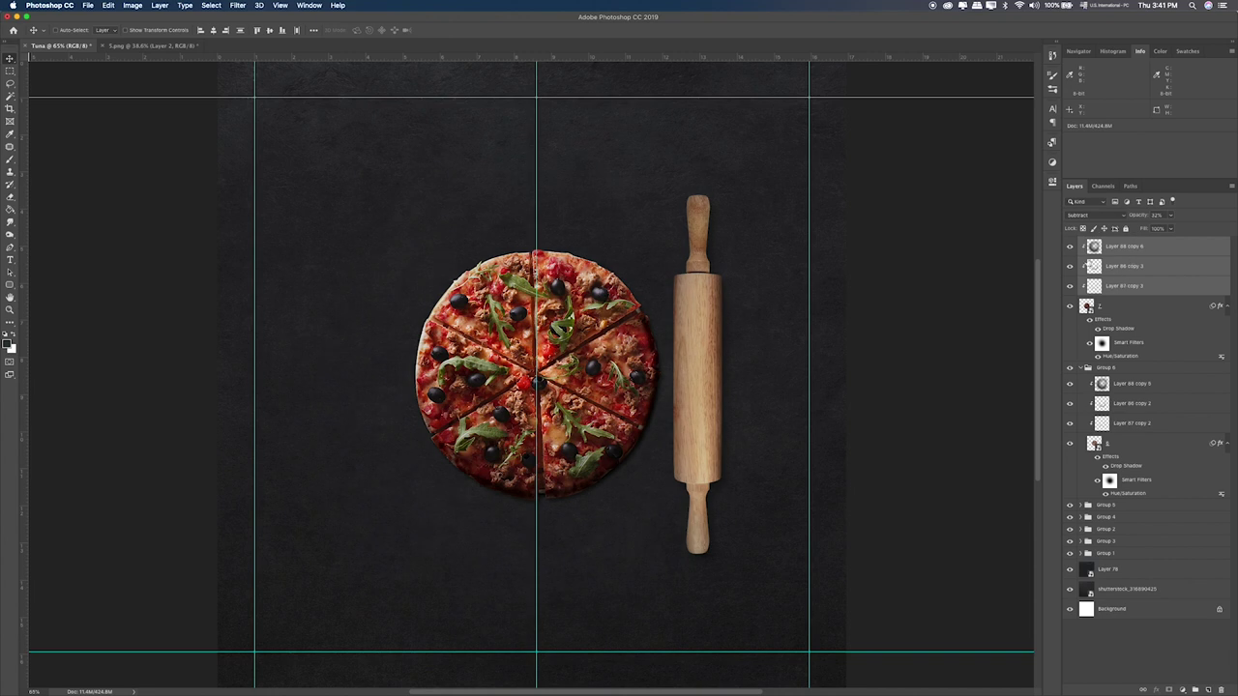
# Step: Check the effect of Layer 86 copy 3 on the sliced pizza and set the Eraser opacity to 30%
pyautogui.click(1102, 342)
pyautogui.press('b')
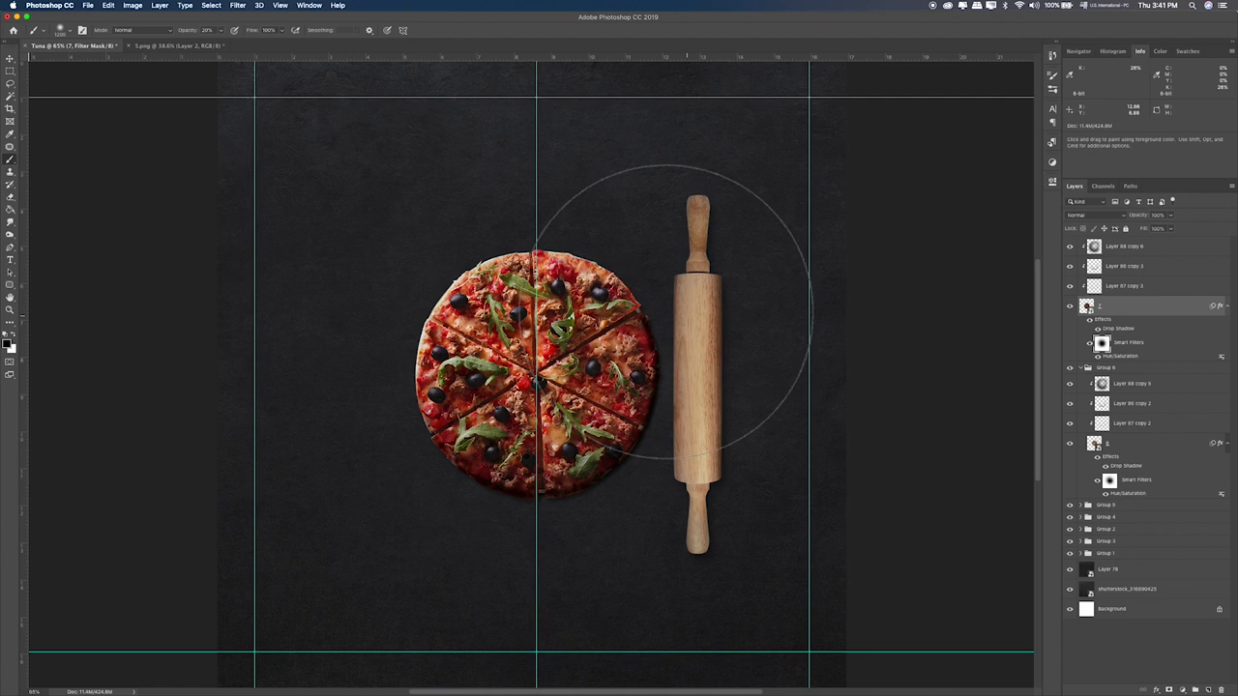
pyautogui.click(1086, 267)
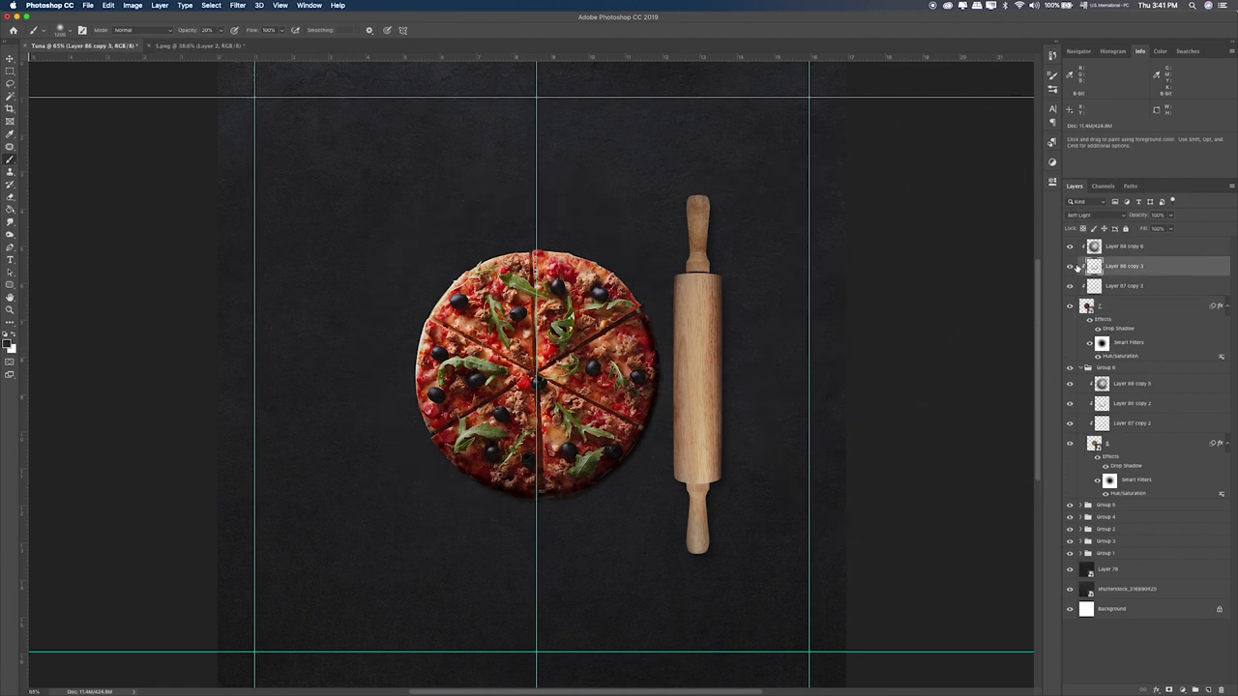
pyautogui.click(1070, 267)
pyautogui.click(1070, 267)
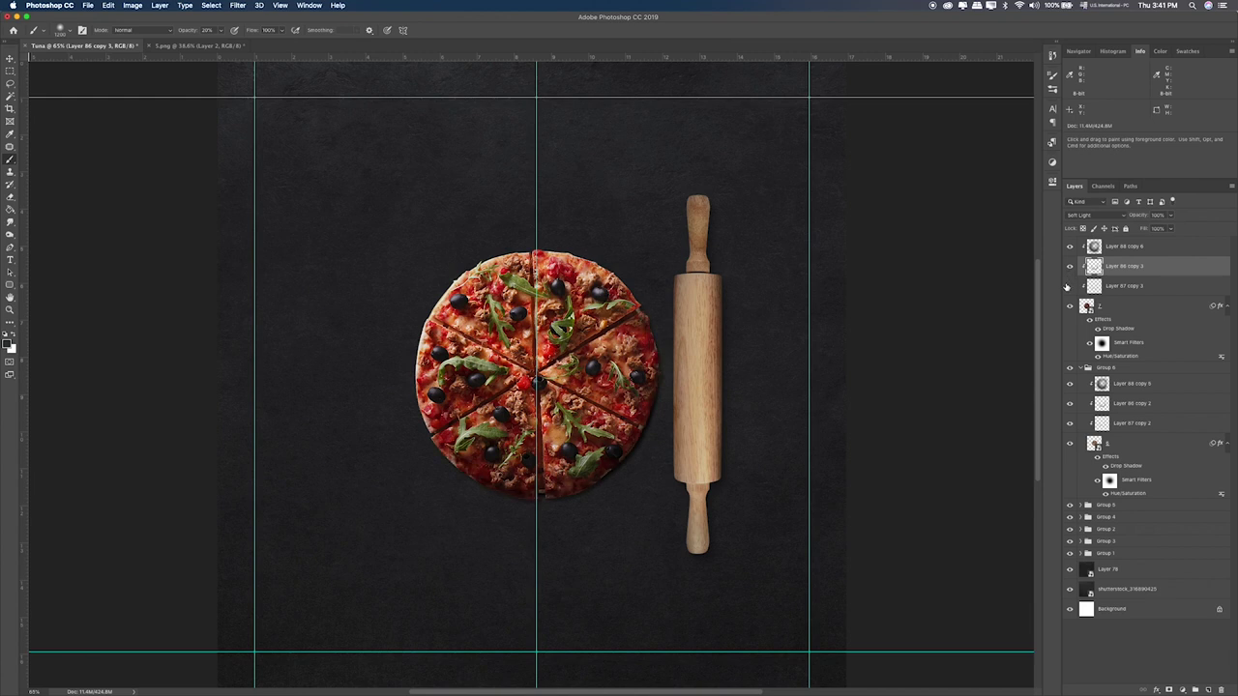
pyautogui.press('e')
pyautogui.press('3')
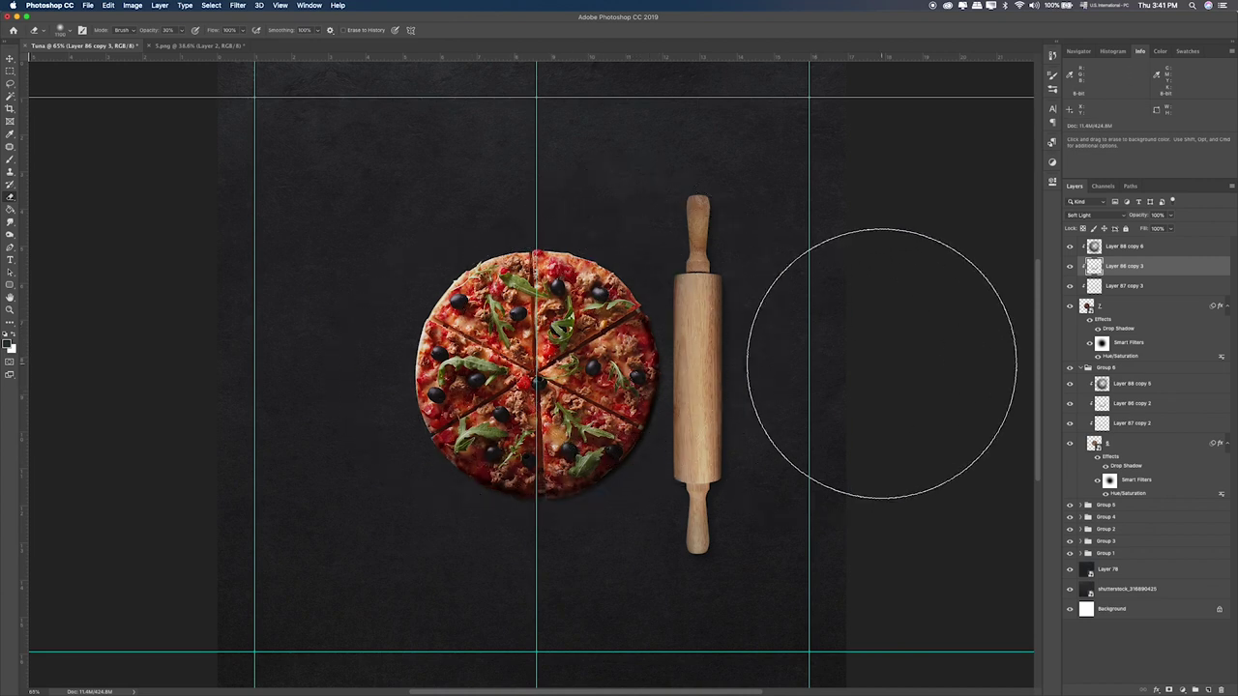
# Step: Group layer 7 with its three clipped shading layers and collapse Group 6
pyautogui.click(1108, 251)
pyautogui.keyDown('shift'); pyautogui.click(1105, 308); pyautogui.keyUp('shift')
pyautogui.press('super+g')
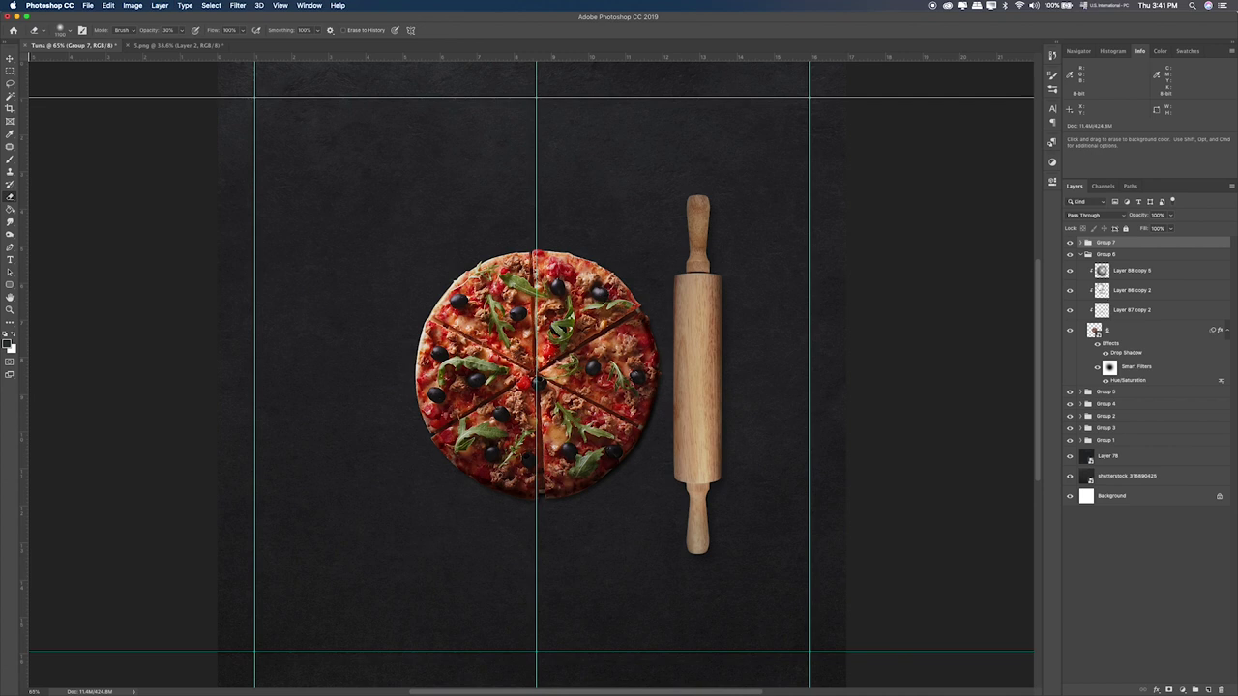
pyautogui.click(1086, 254)
pyautogui.click(1082, 255)
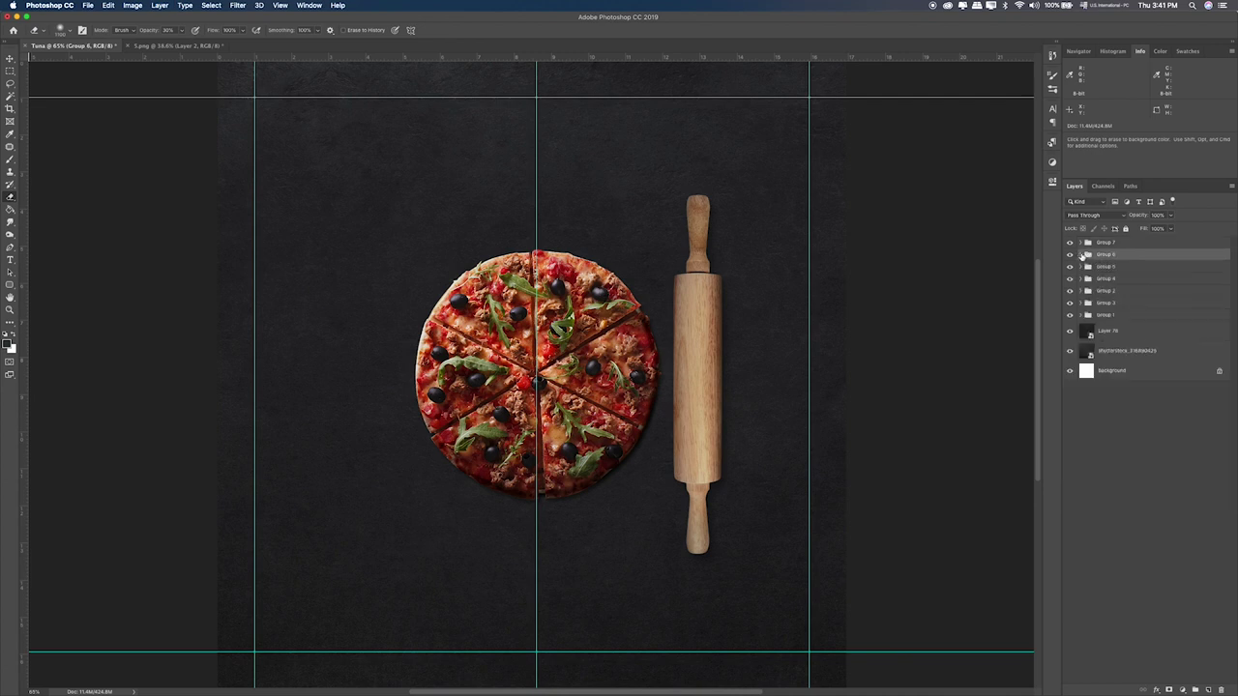
# Step: Identify the rolling pin's group, Group 3, and move it right to widen the gap beside the pizza
pyautogui.click(1095, 315)
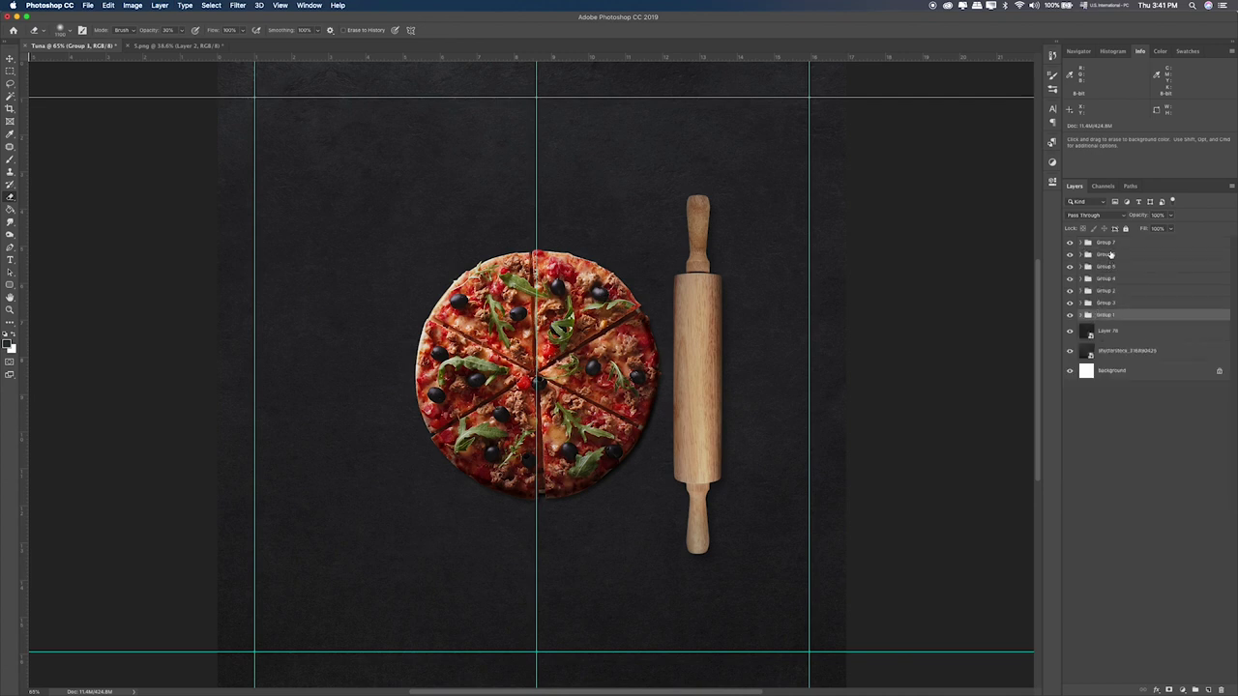
pyautogui.click(1070, 303)
pyautogui.click(1070, 302)
pyautogui.click(1104, 302)
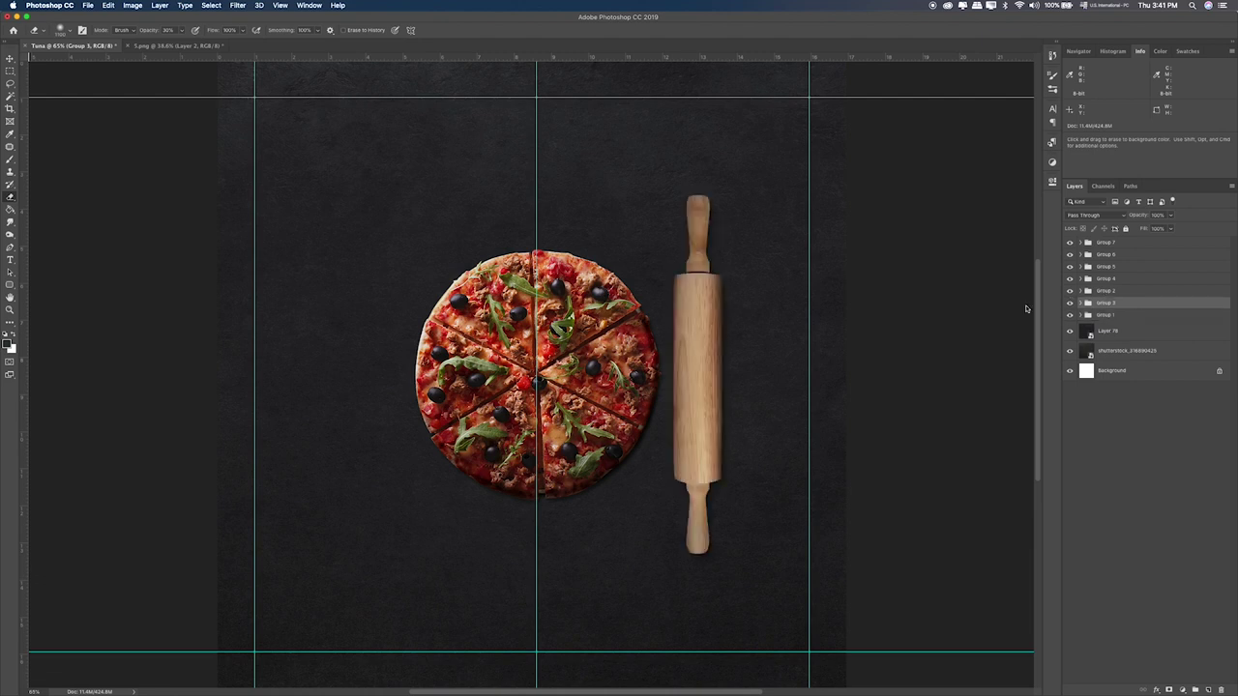
pyautogui.press('v')
pyautogui.moveTo(737, 362); pyautogui.dragTo(766, 354)
# Step: Scale Groups 1, 2, 4, 5, 6 and 7 together to about 122.7%, leaving out the rolling pin's Group 3
pyautogui.click(1103, 317)
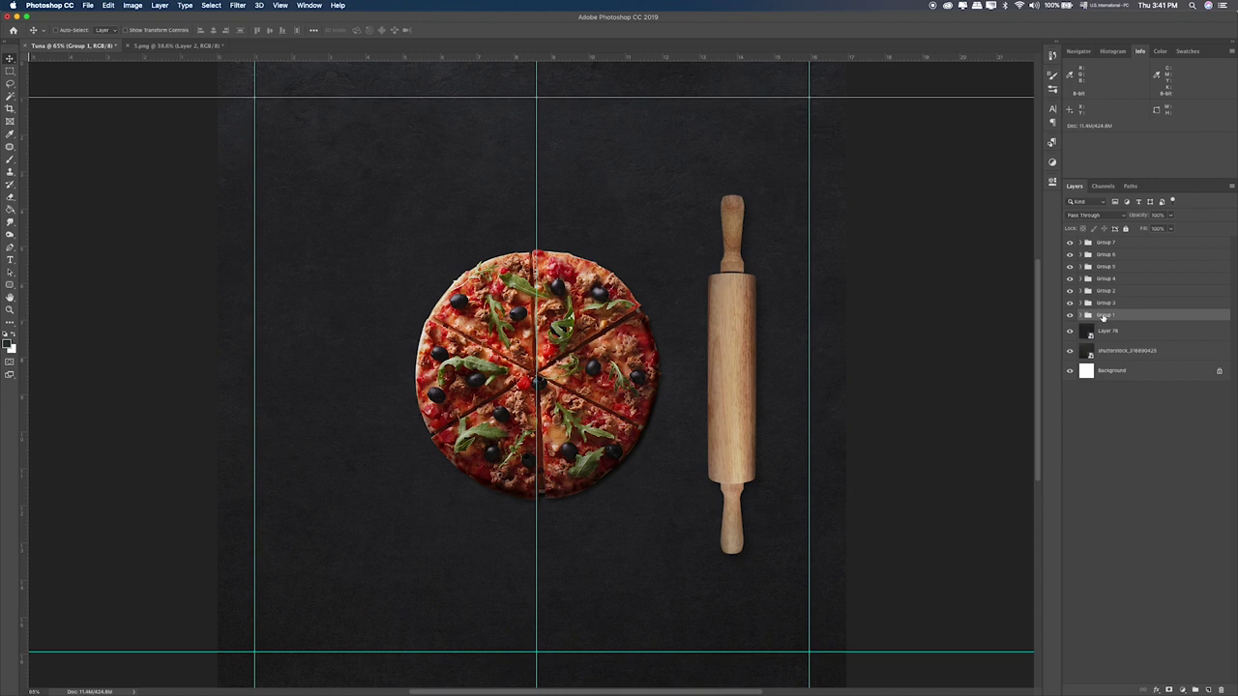
pyautogui.keyDown('shift'); pyautogui.click(1115, 291); pyautogui.keyUp('shift')
pyautogui.keyDown('shift'); pyautogui.click(1122, 279); pyautogui.keyUp('shift')
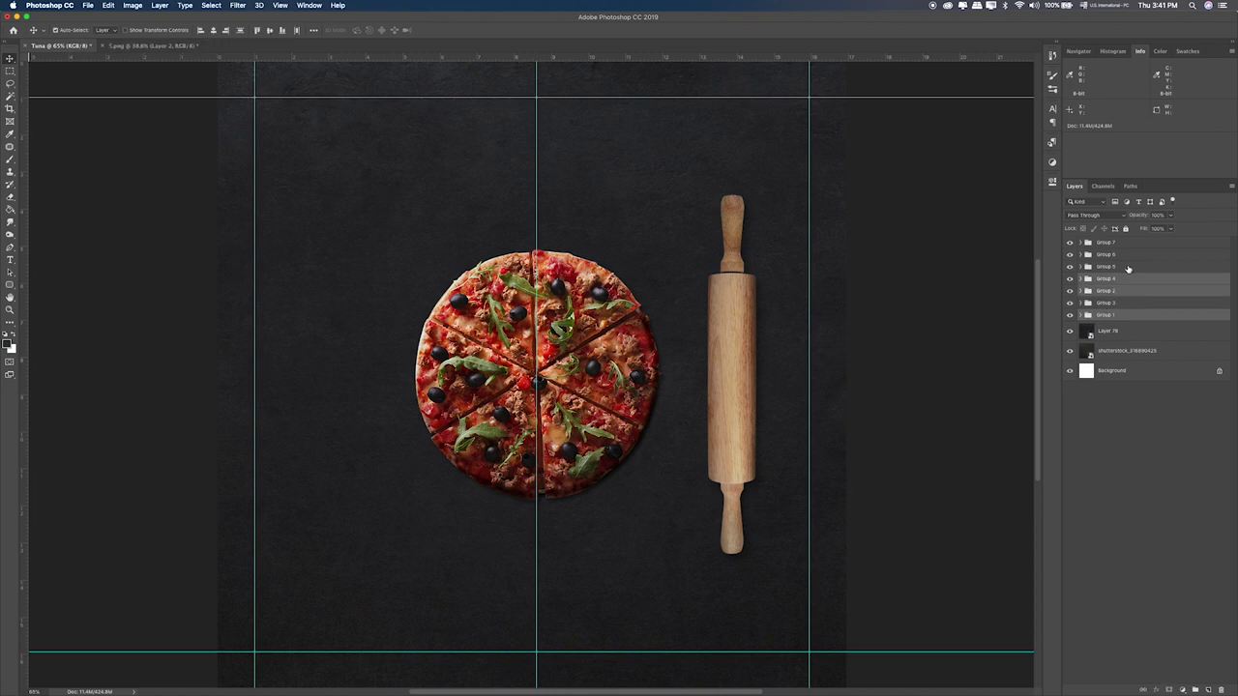
pyautogui.keyDown('shift'); pyautogui.click(1128, 267); pyautogui.keyUp('shift')
pyautogui.keyDown('shift'); pyautogui.click(1133, 255); pyautogui.keyUp('shift')
pyautogui.keyDown('shift'); pyautogui.click(1140, 243); pyautogui.keyUp('shift')
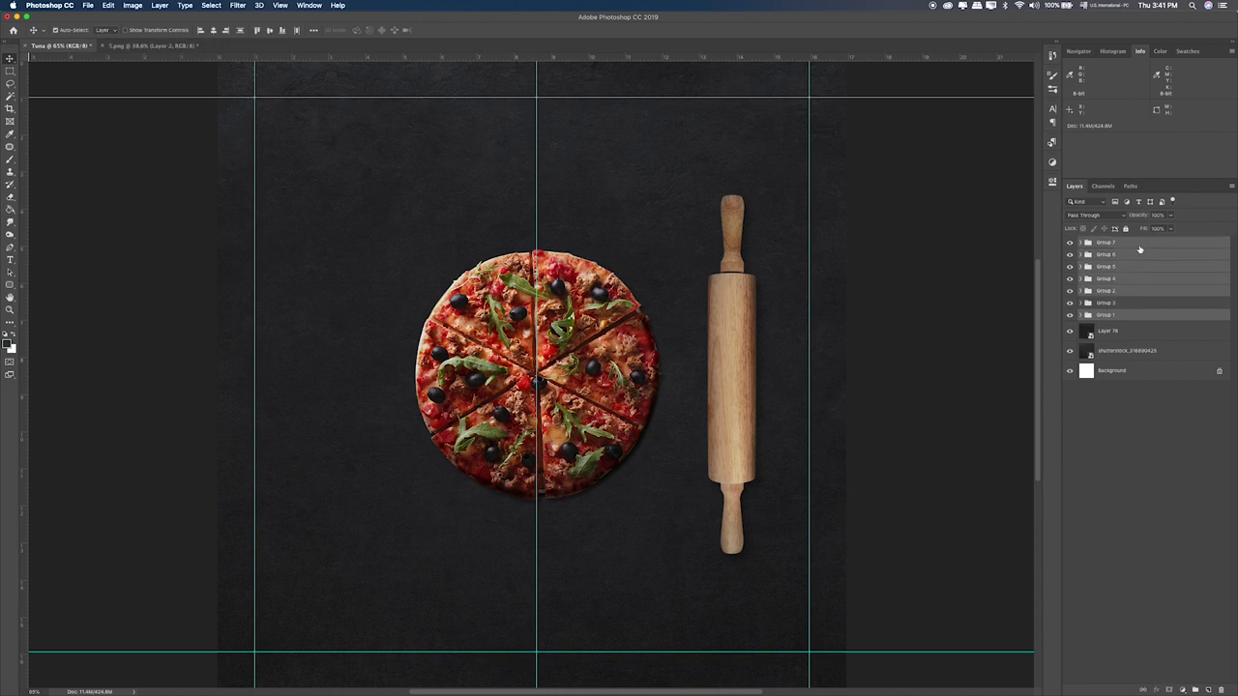
pyautogui.press('super+t')
pyautogui.press('super+minus')
pyautogui.press('super+minus')
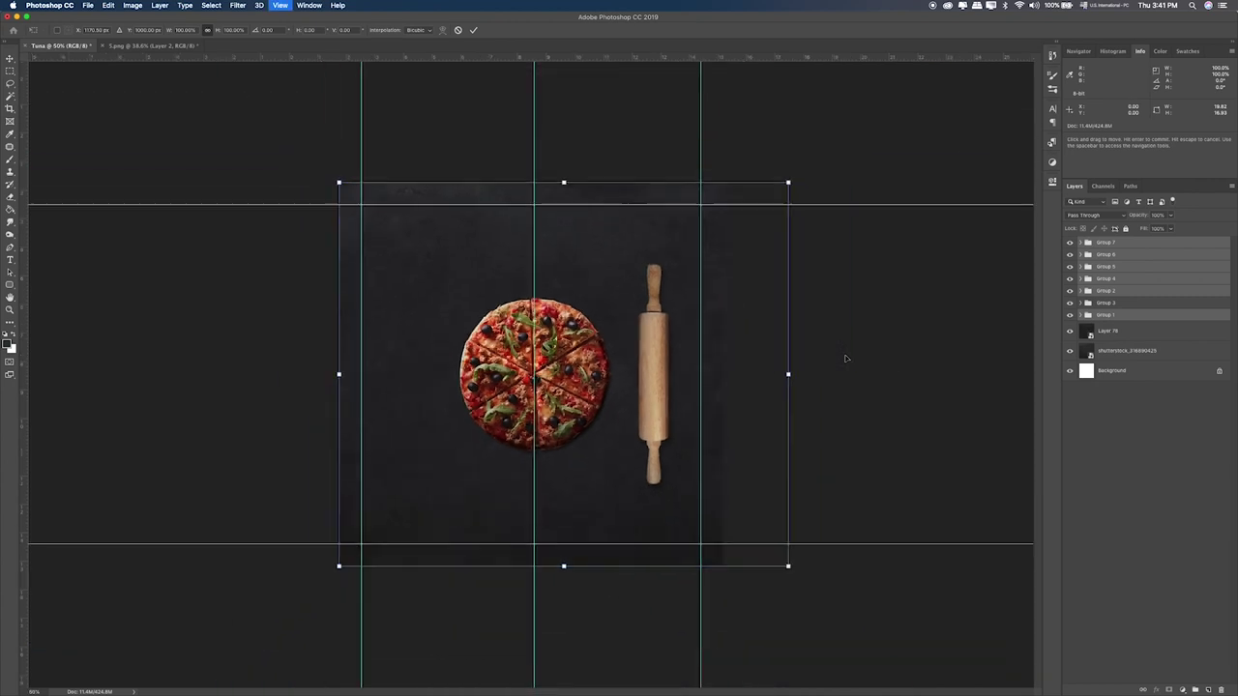
pyautogui.moveTo(752, 212); pyautogui.dragTo(789, 152)
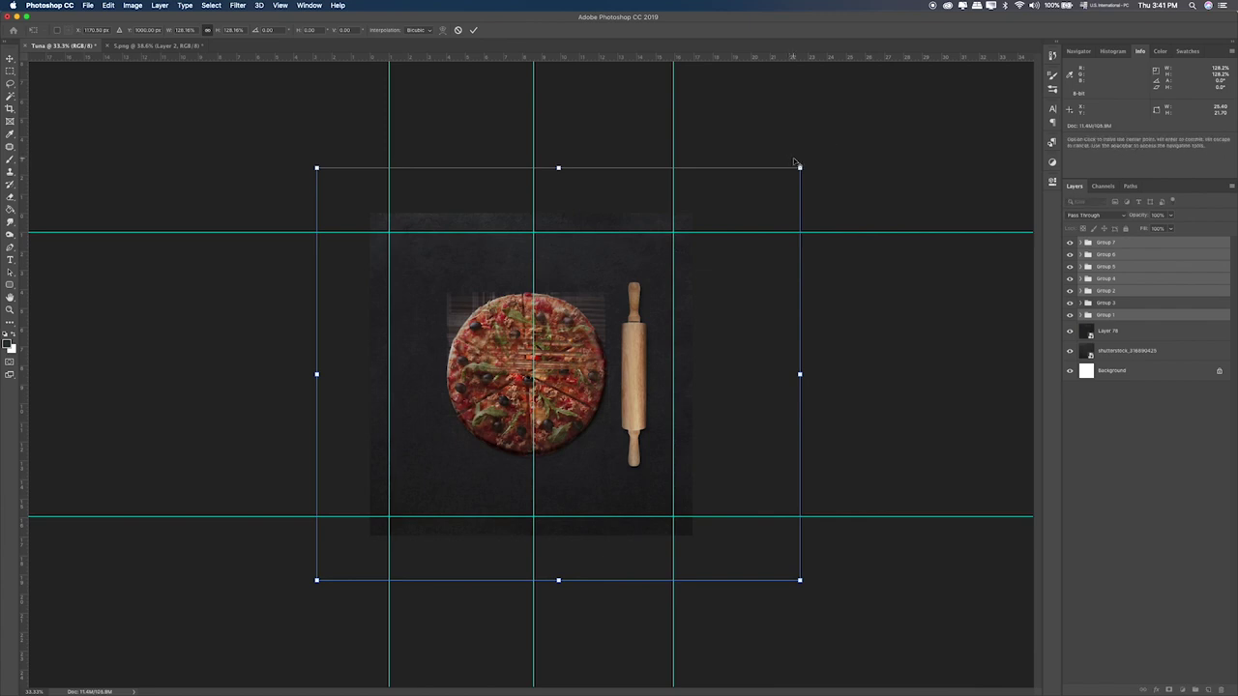
pyautogui.moveTo(799, 166); pyautogui.dragTo(790, 175)
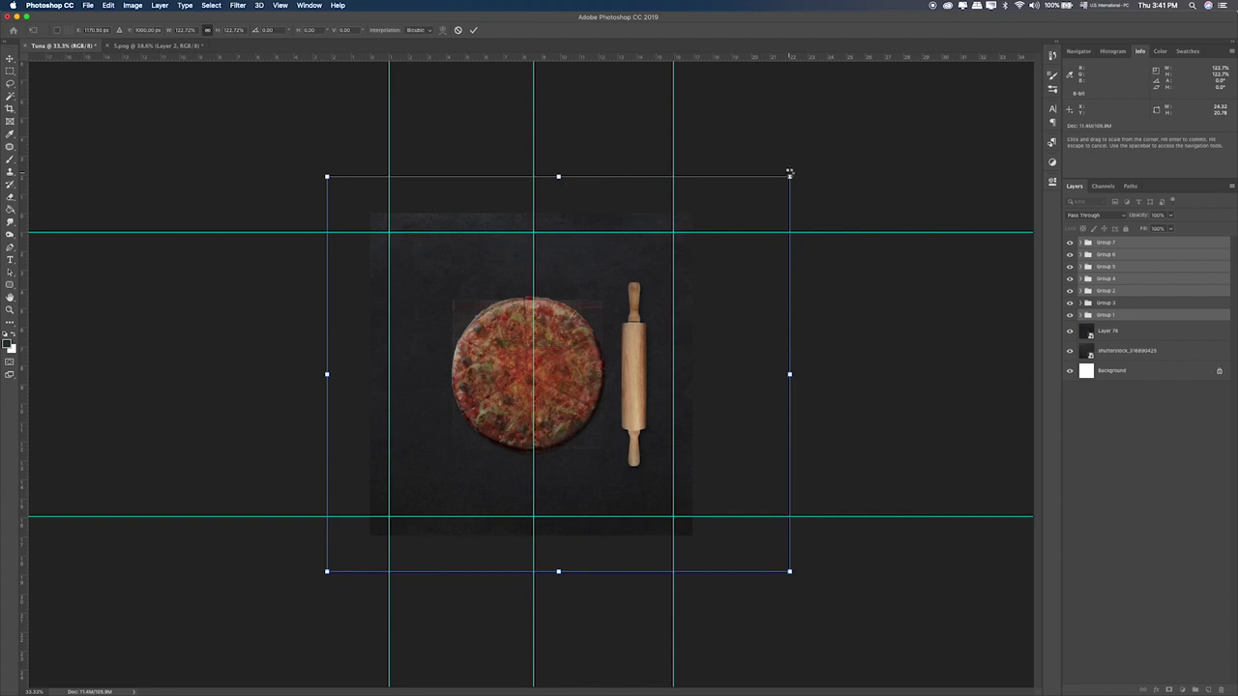
pyautogui.press('Return')
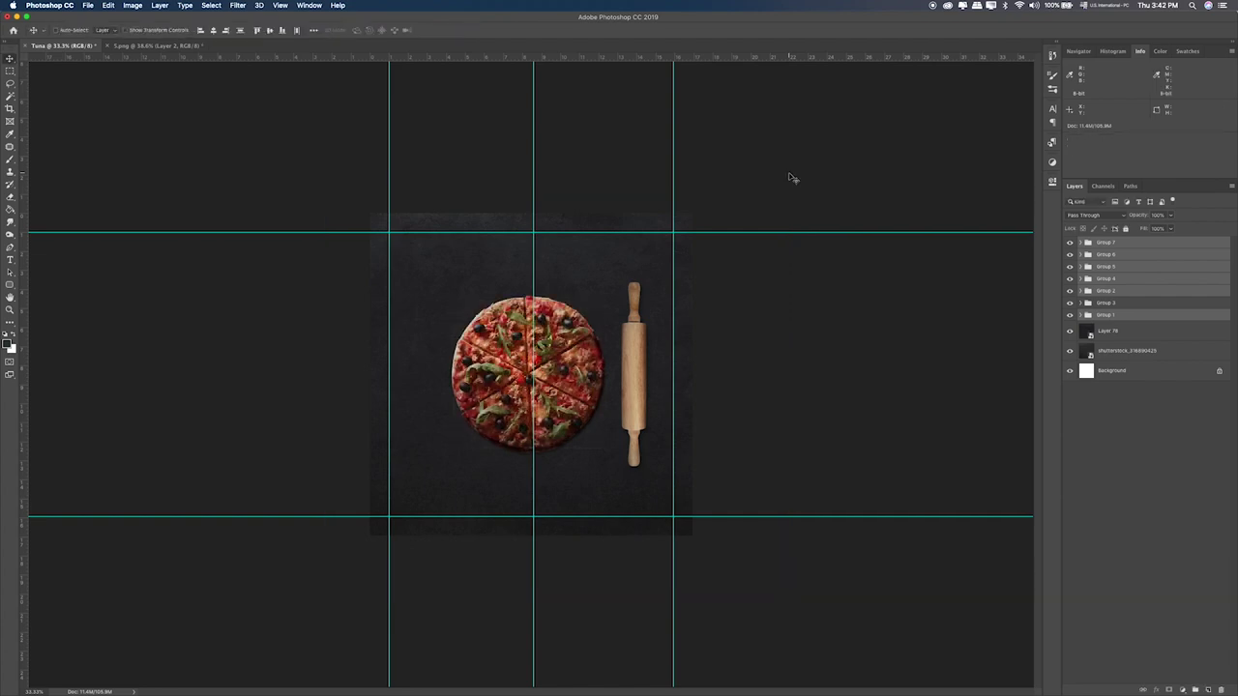
# Step: Nudge the enlarged pizza groups right to centre them around the middle vertical guide
pyautogui.press('super+0')
pyautogui.hotkey('shift', 'Right')
pyautogui.hotkey('shift', 'Right')
pyautogui.hotkey('shift', 'Right')
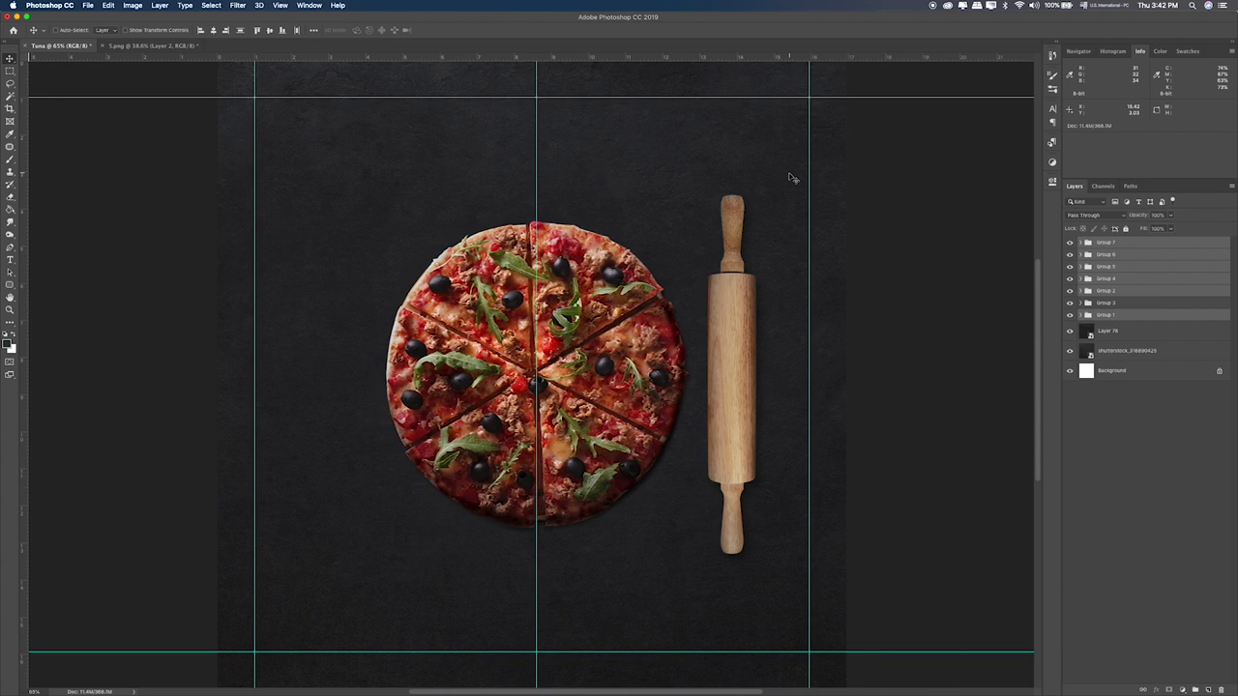
pyautogui.press('Right')
pyautogui.press('Right')
pyautogui.press('Right')
pyautogui.press('Right')
pyautogui.press('Right')
pyautogui.press('Right')
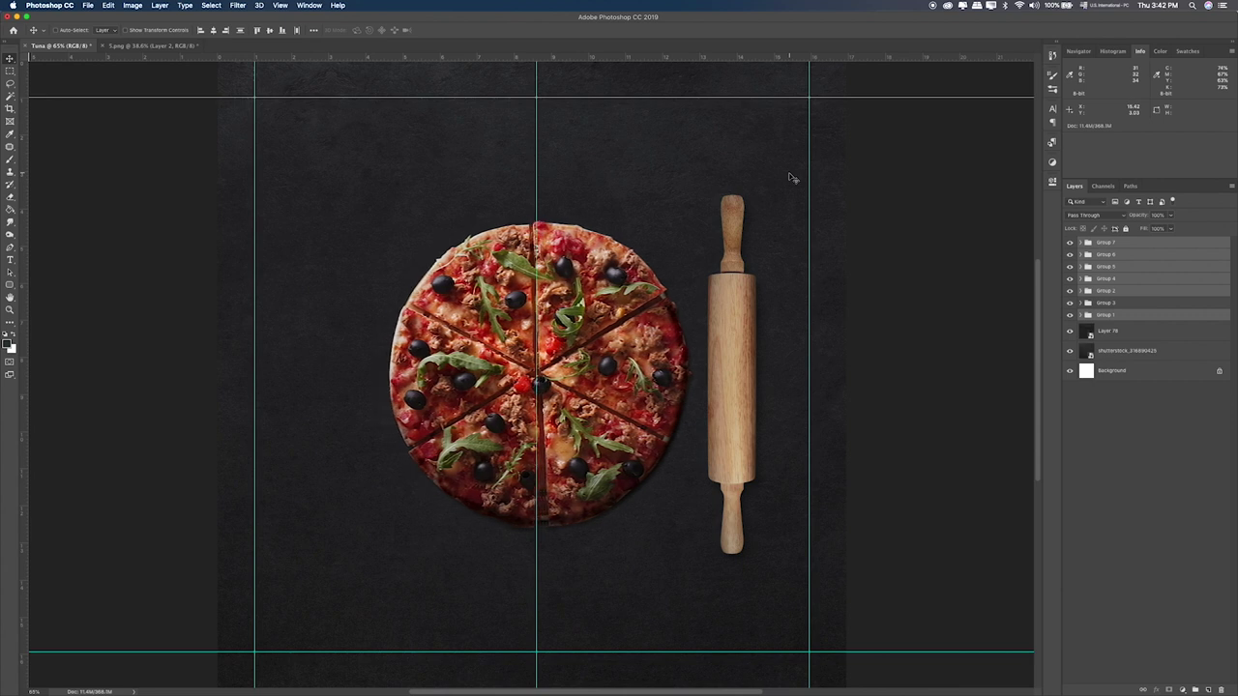
# Step: Select Group 7 and preview 8.png in Finder's items folder
pyautogui.click(1119, 244)
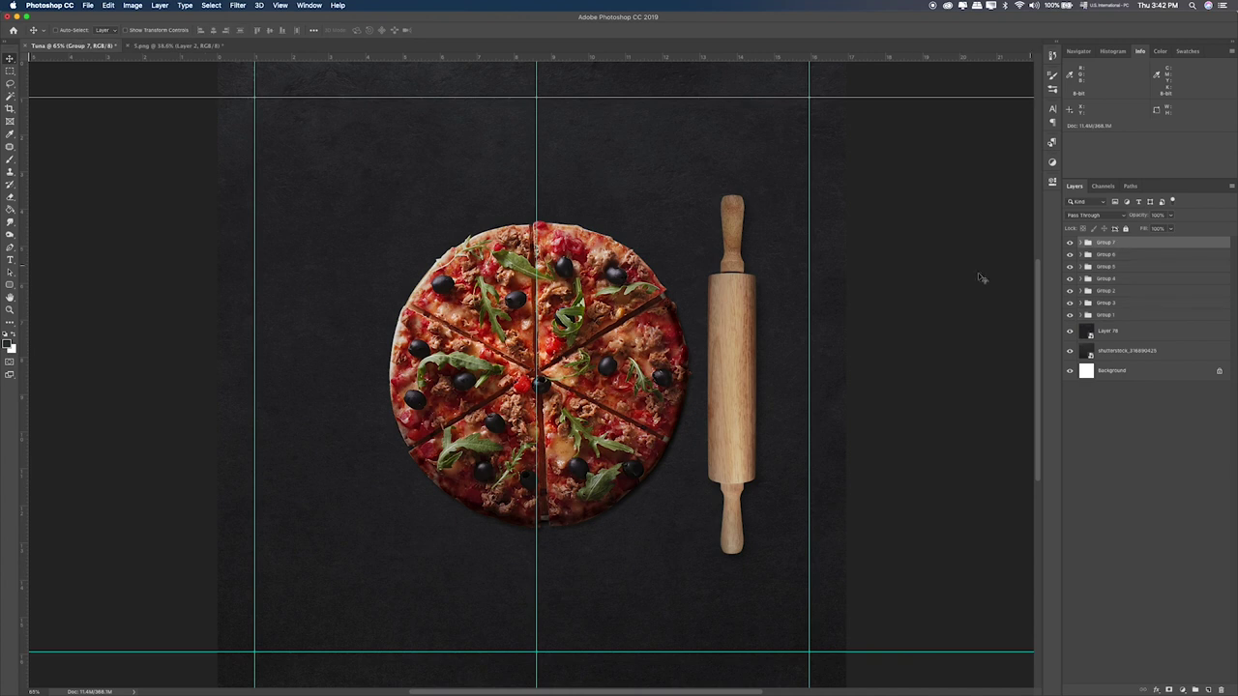
pyautogui.press('super+Tab')
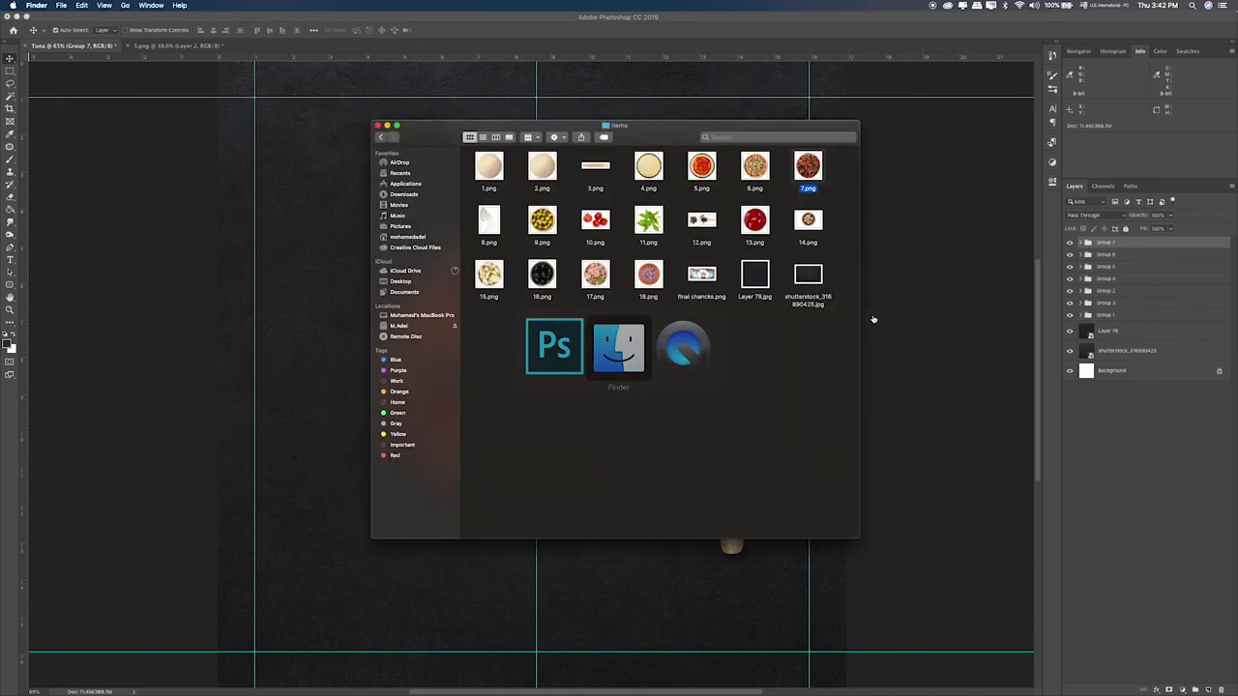
pyautogui.click(485, 226)
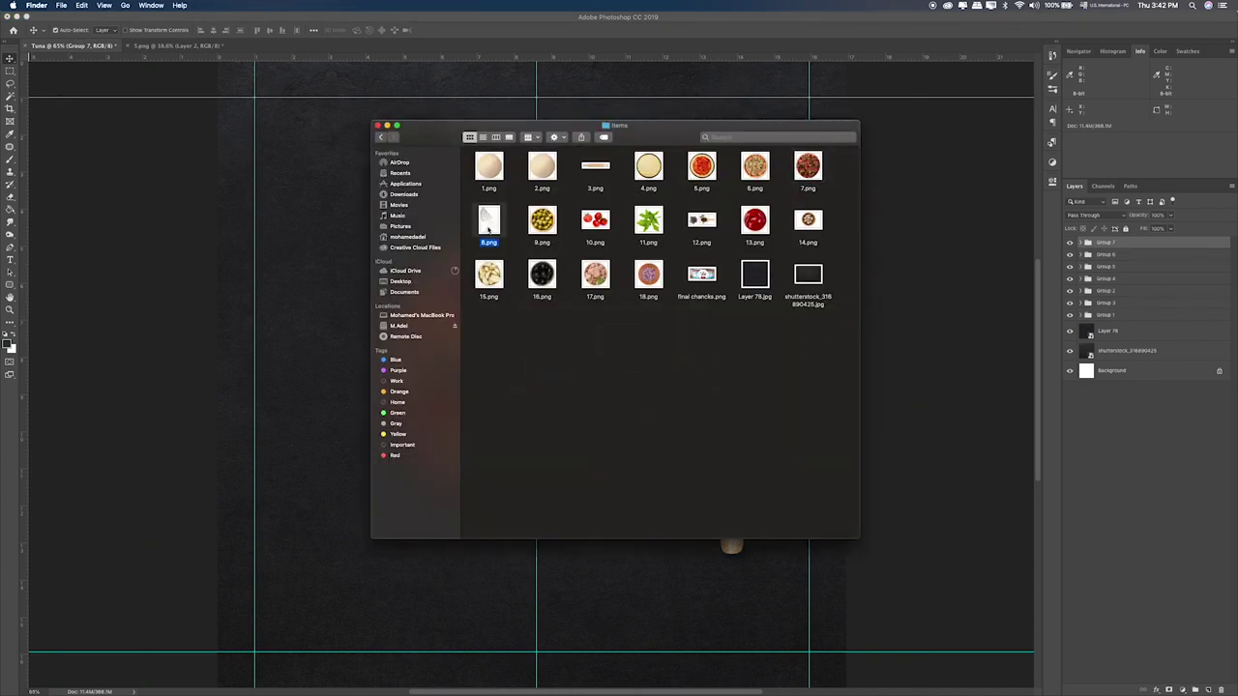
pyautogui.press('space')
pyautogui.press('space')
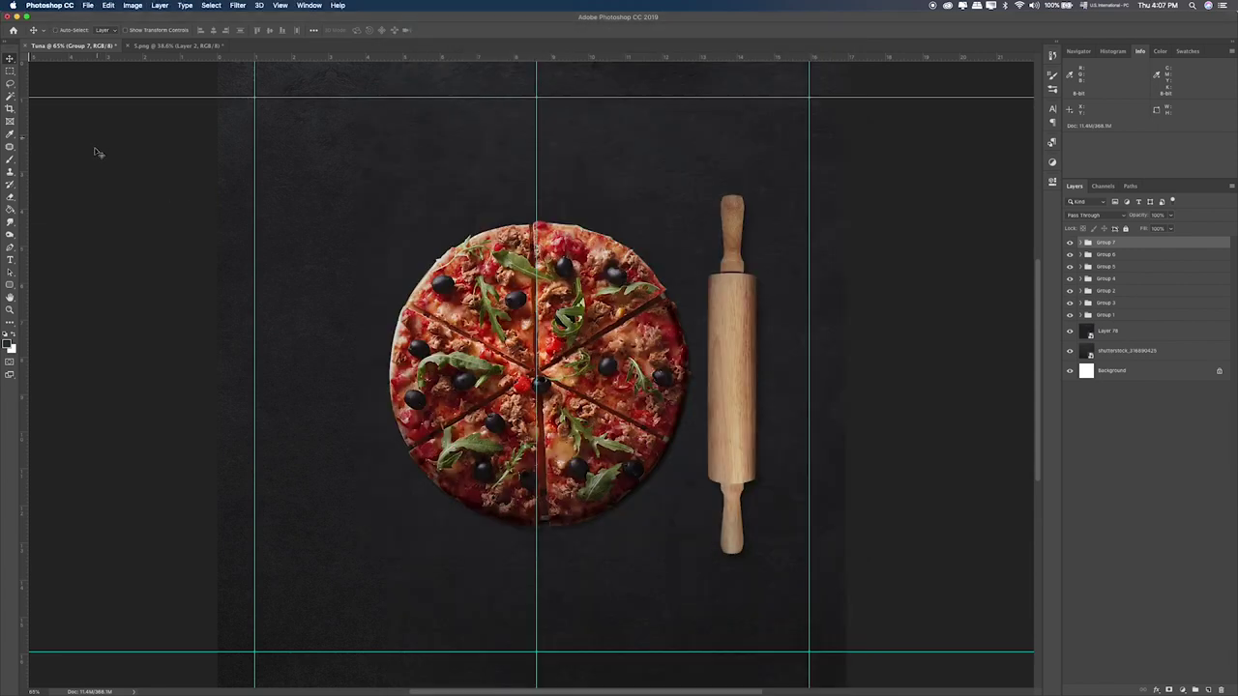
pyautogui.press('super+Tab')
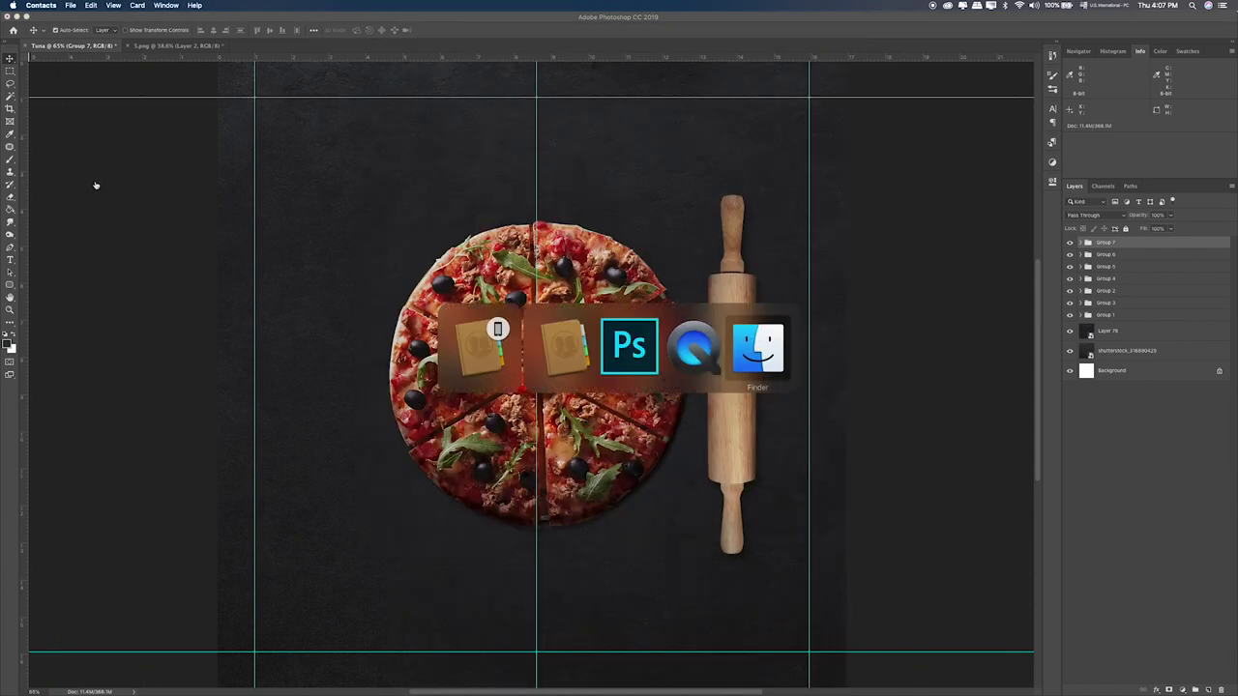
pyautogui.press('super+Tab')
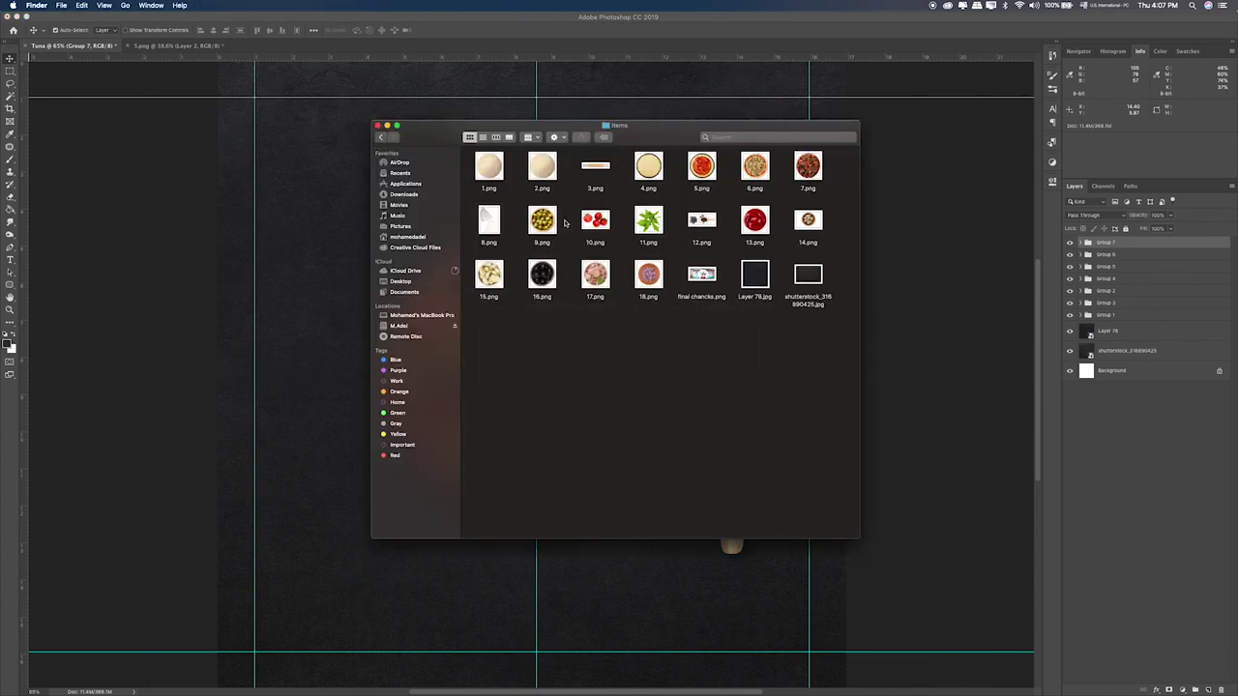
pyautogui.click(498, 225)
pyautogui.press('space')
pyautogui.press('space')
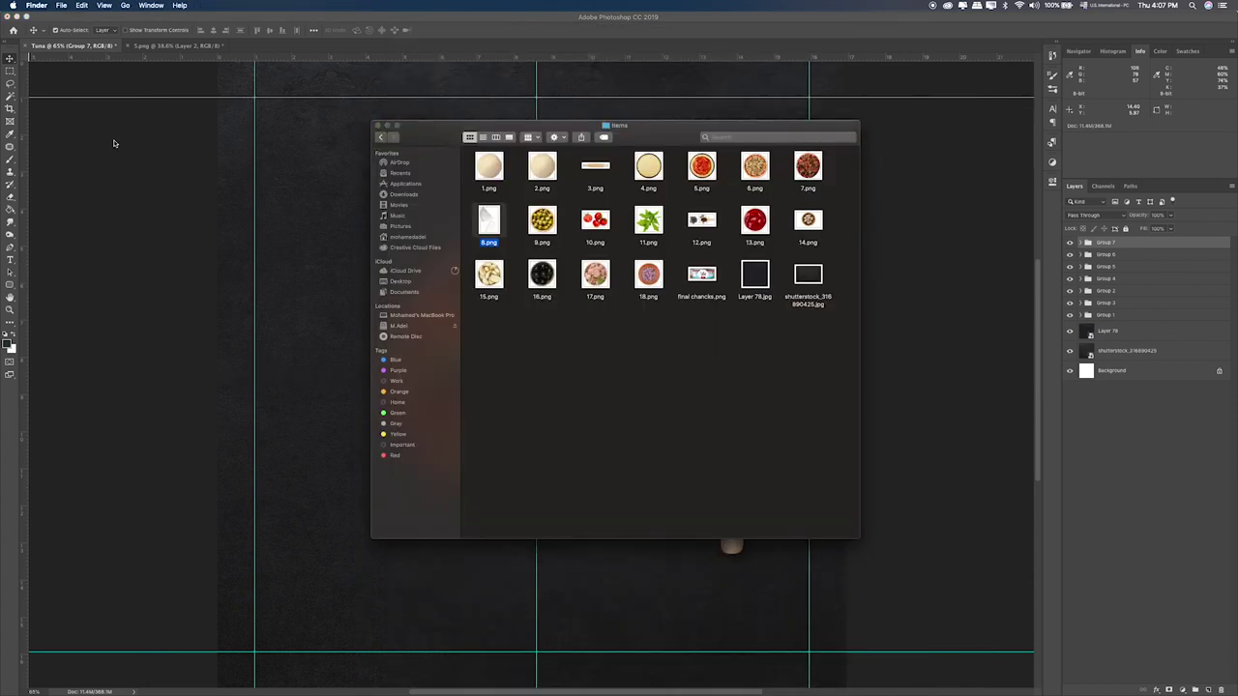
# Step: Close the 5.png document in Photoshop and return to Finder's items folder
pyautogui.click(182, 44)
pyautogui.click(180, 45)
pyautogui.press('super+q')
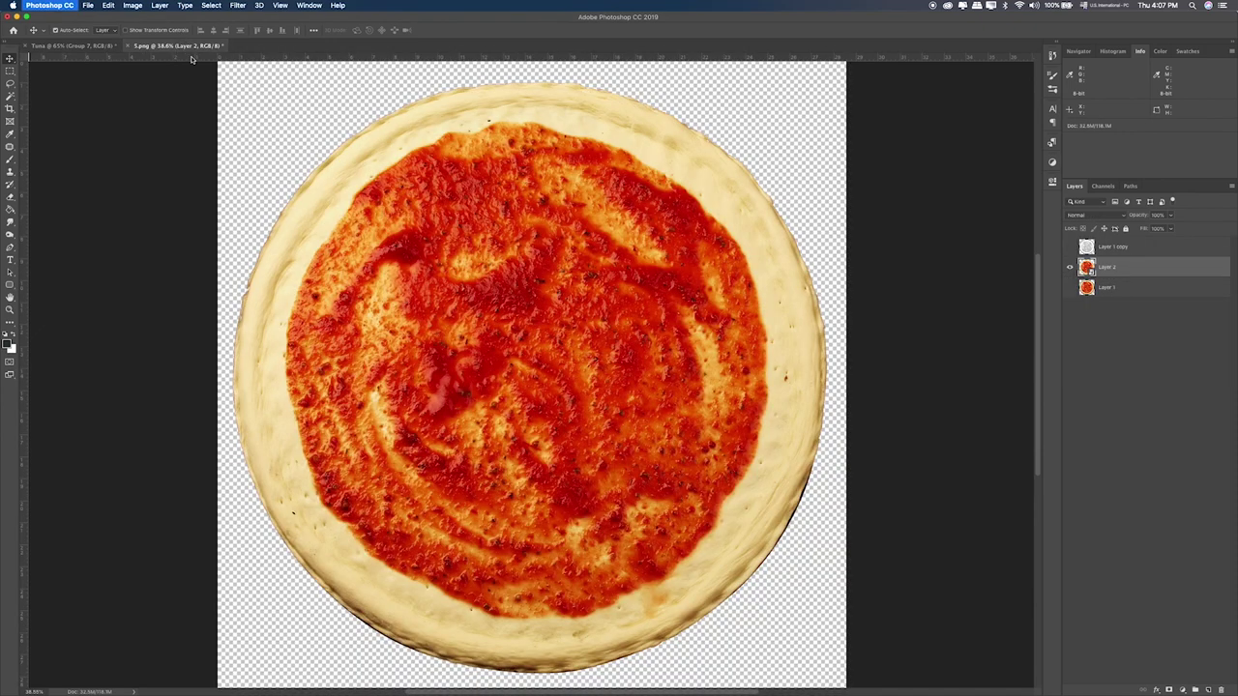
pyautogui.click(584, 223)
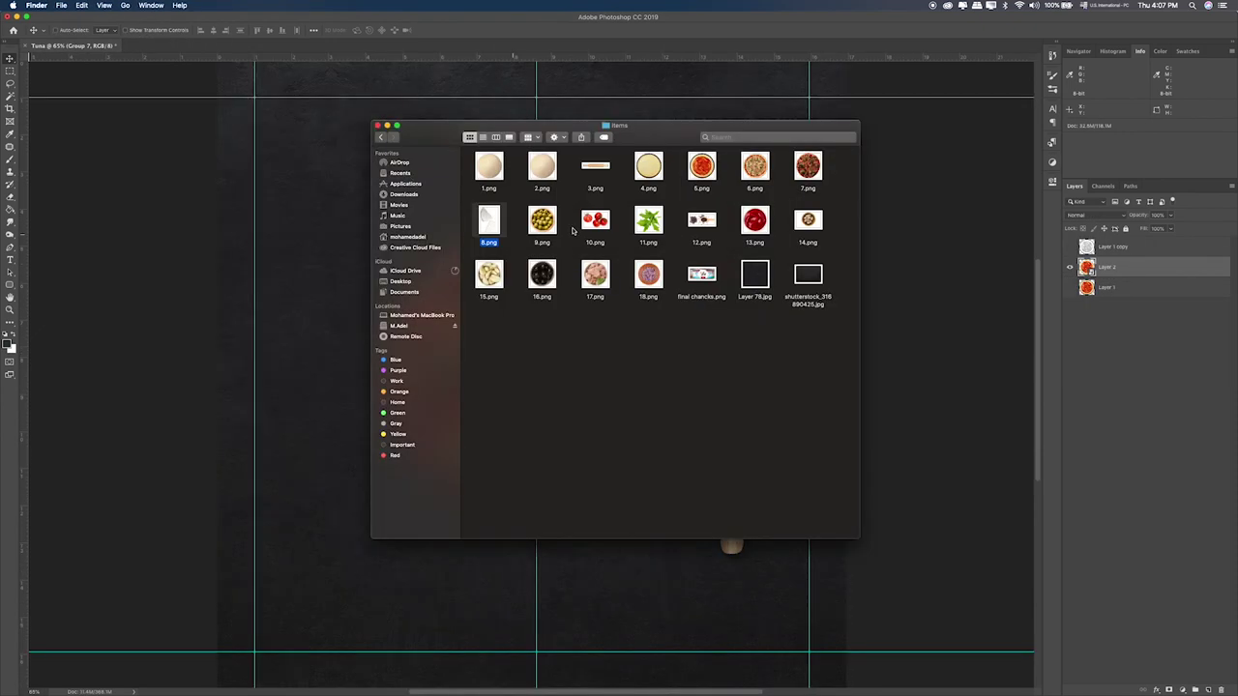
# Step: Place 8.png in the Tuna document, scaled to about 17.2%, with the cheese pieces just above the pizza's left half
pyautogui.click(644, 223)
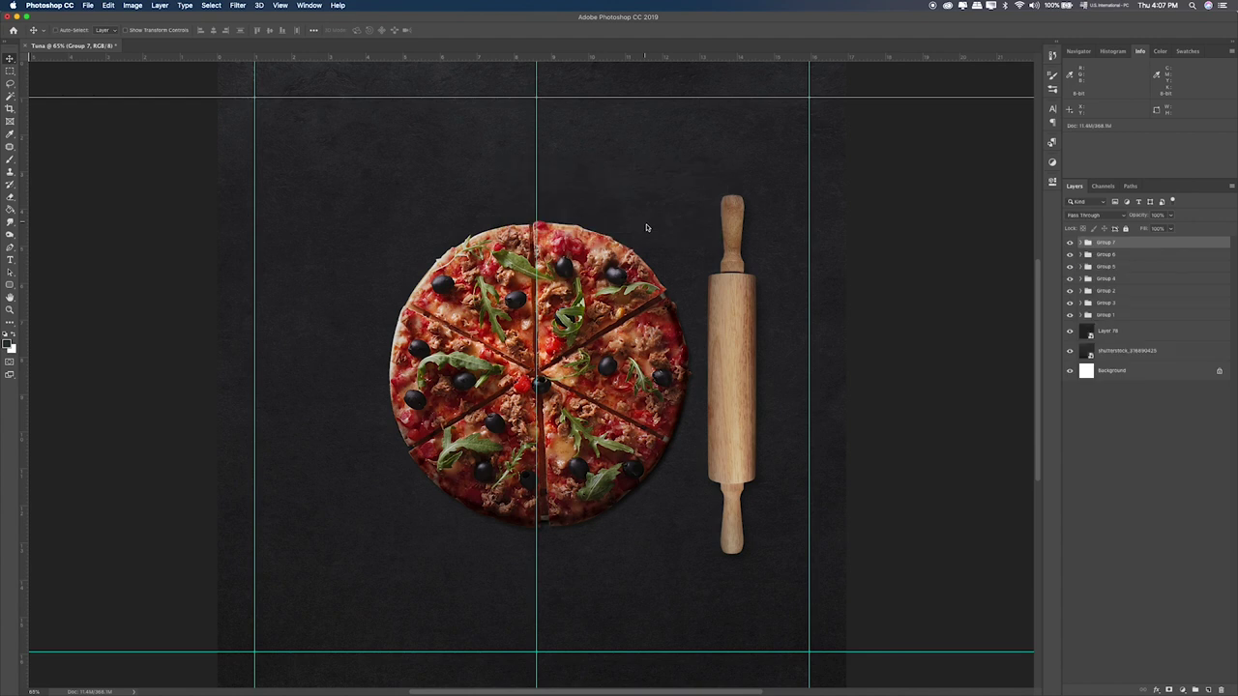
pyautogui.press('super+Tab')
pyautogui.moveTo(491, 218); pyautogui.dragTo(320, 220)
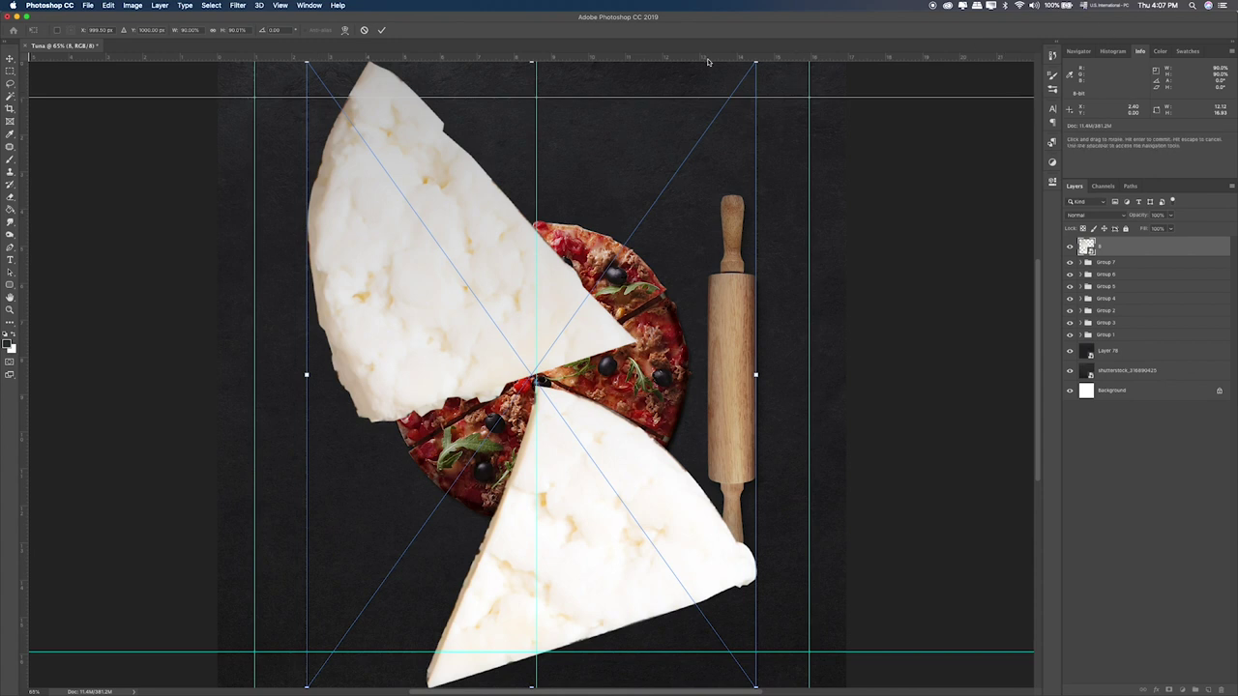
pyautogui.moveTo(755, 62); pyautogui.dragTo(388, 503)
pyautogui.moveTo(377, 567); pyautogui.dragTo(494, 108)
pyautogui.moveTo(540, 67); pyautogui.dragTo(513, 102)
pyautogui.moveTo(493, 143); pyautogui.dragTo(519, 91)
pyautogui.moveTo(507, 116)
pyautogui.mouseDown()
pyautogui.moveTo(509, 105)
pyautogui.moveTo(491, 131)
pyautogui.mouseUp()
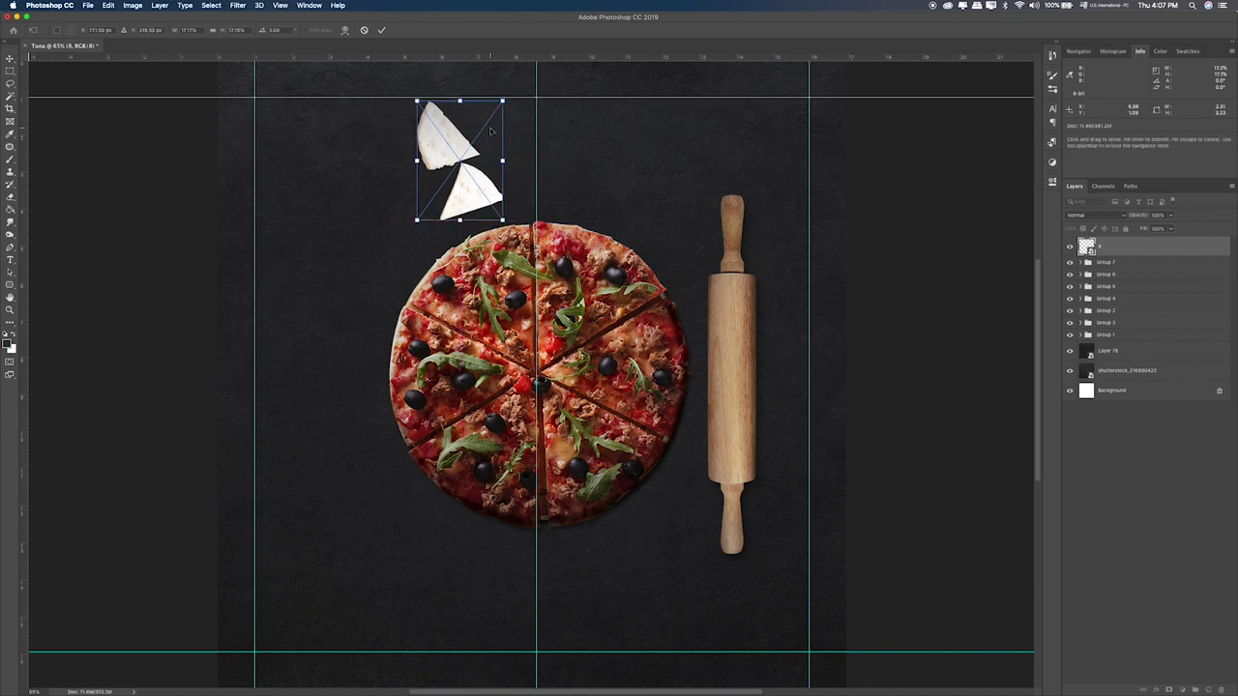
pyautogui.press('Return')
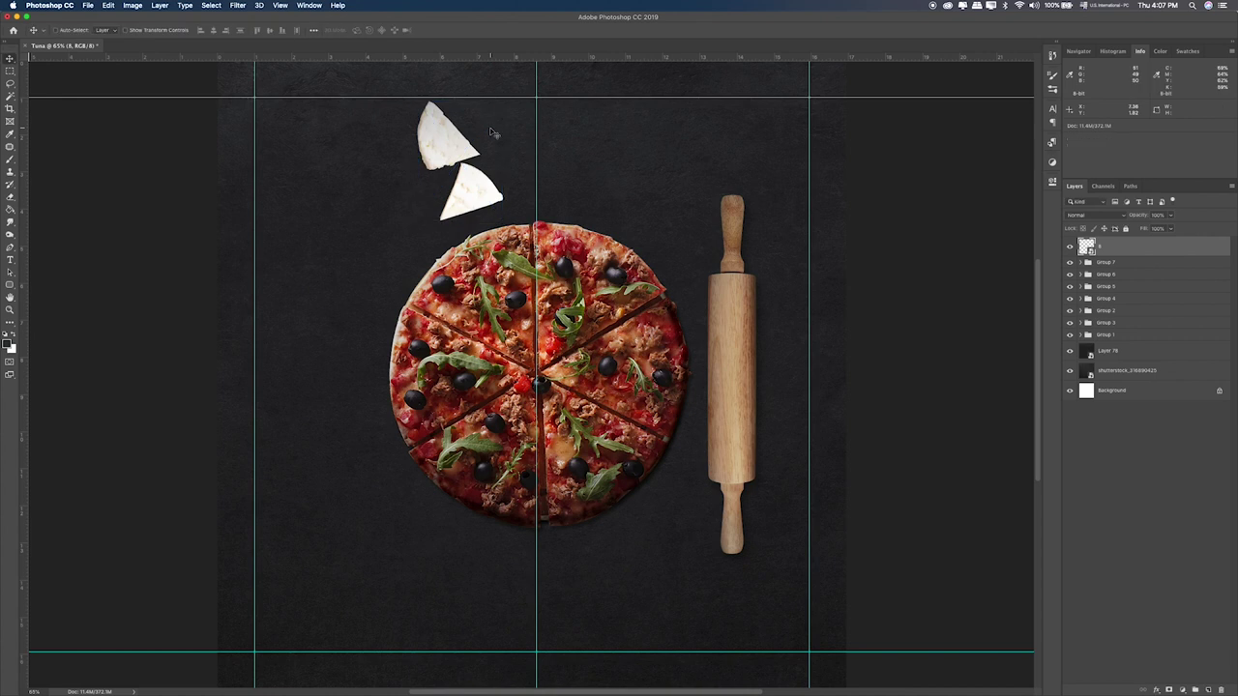
# Step: Hide Groups 1 to 6, keeping Group 7 visible
pyautogui.click(1070, 323)
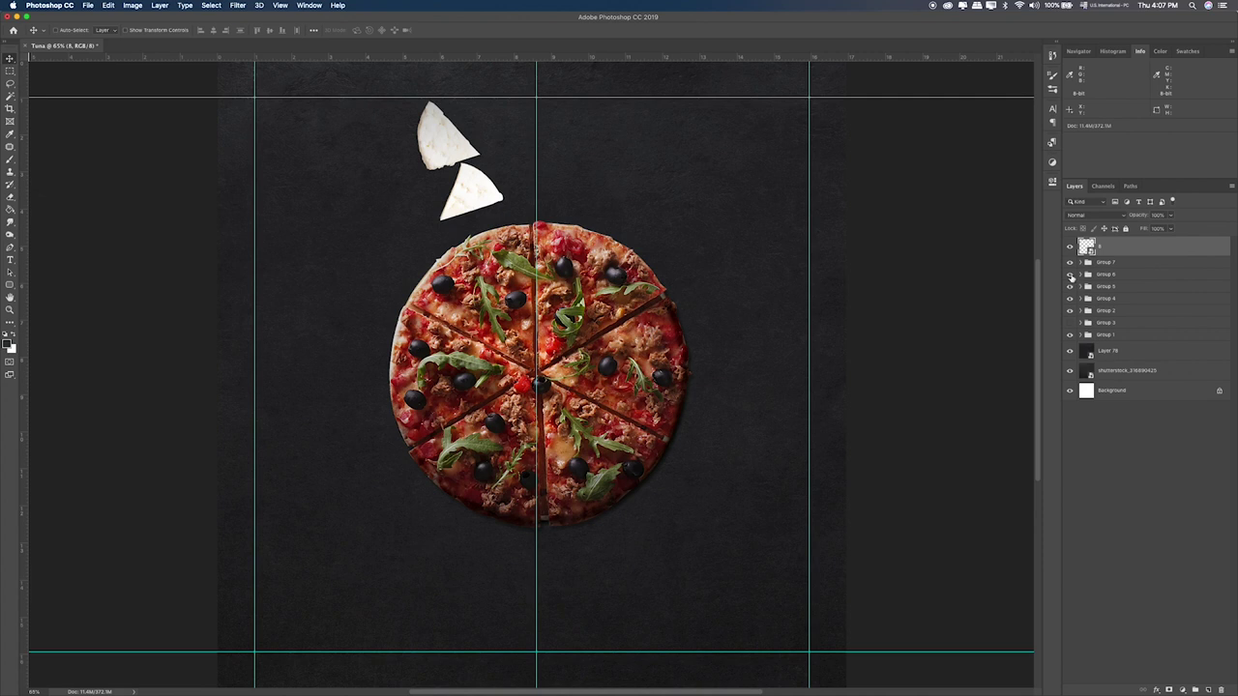
pyautogui.click(1070, 334)
# Step: Place 9.png, scaled to about 11.7%, with the green olive bowl just above the pizza's right half
pyautogui.press('super+Tab')
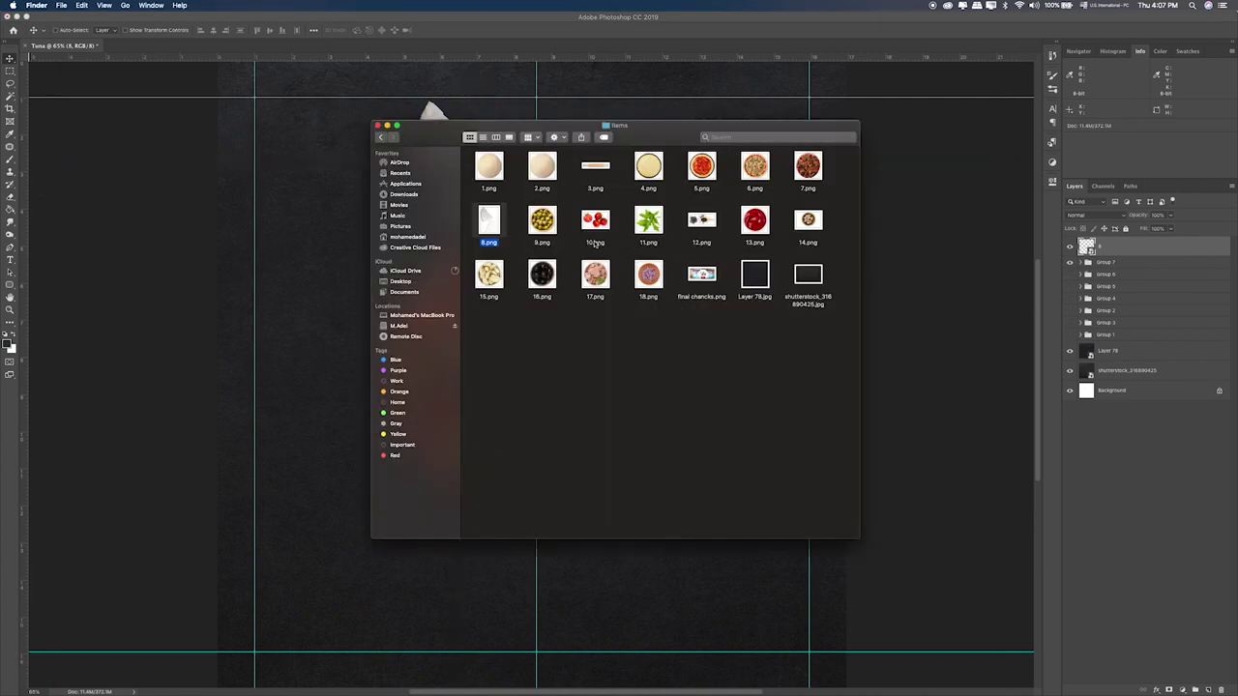
pyautogui.click(546, 225)
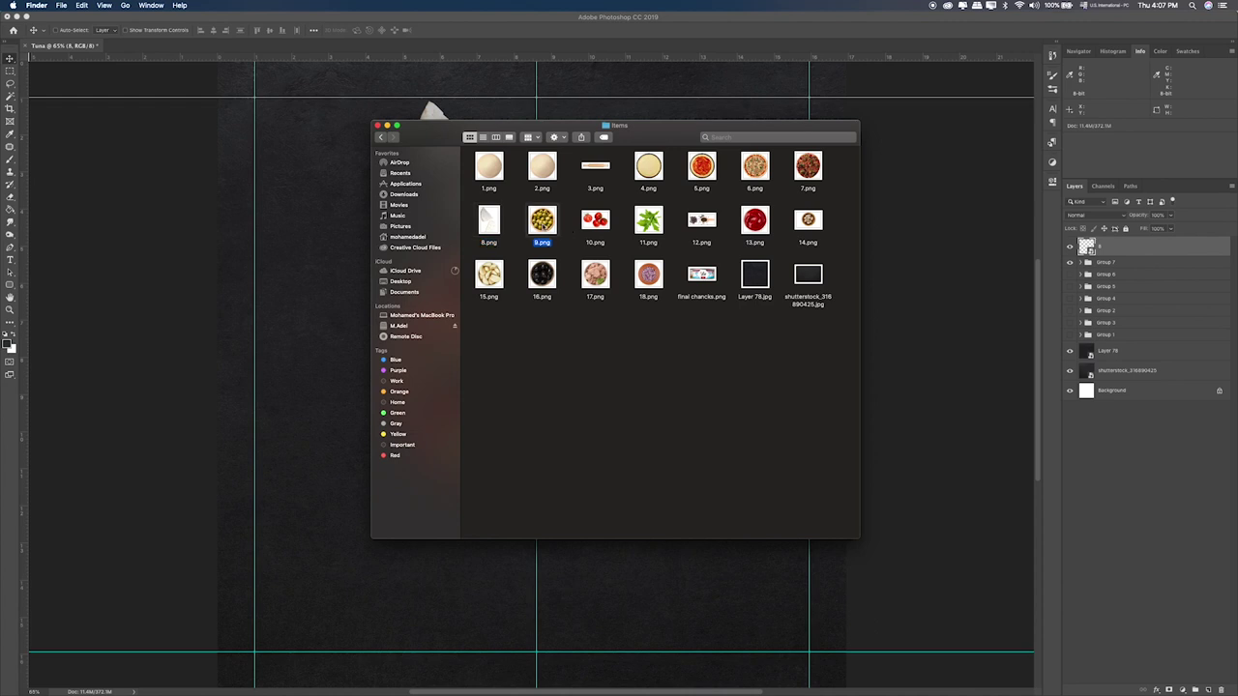
pyautogui.moveTo(542, 221); pyautogui.dragTo(326, 241)
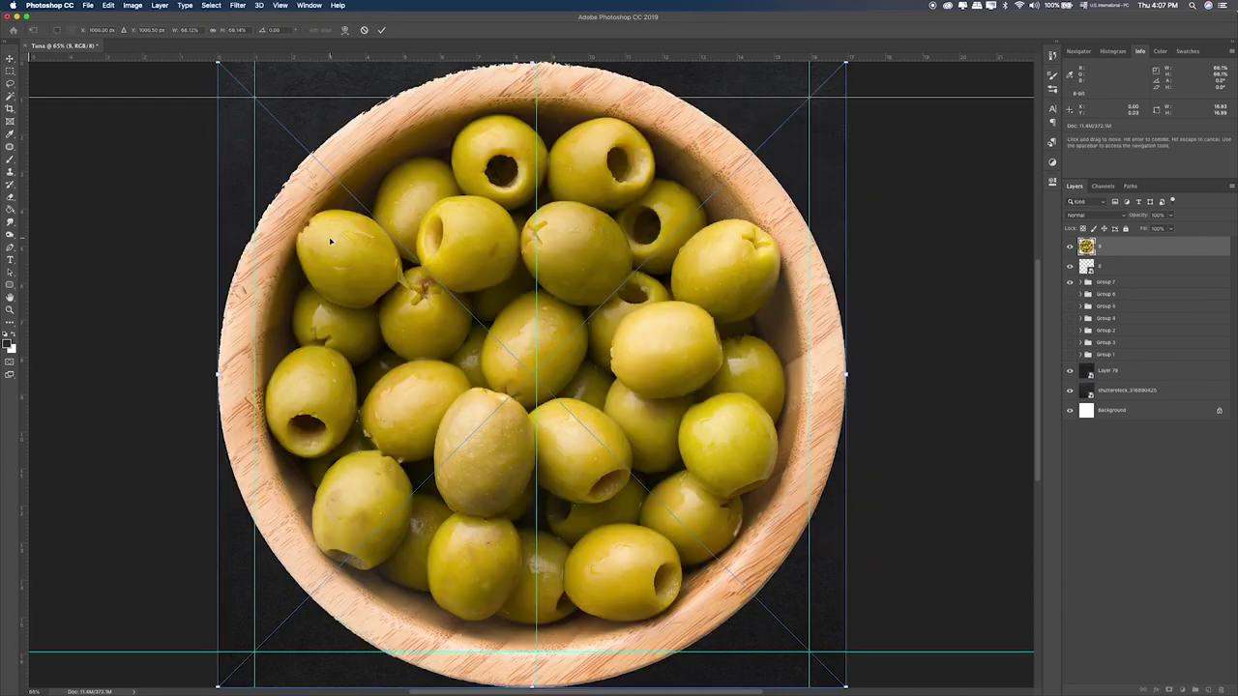
pyautogui.moveTo(826, 90); pyautogui.dragTo(646, 109)
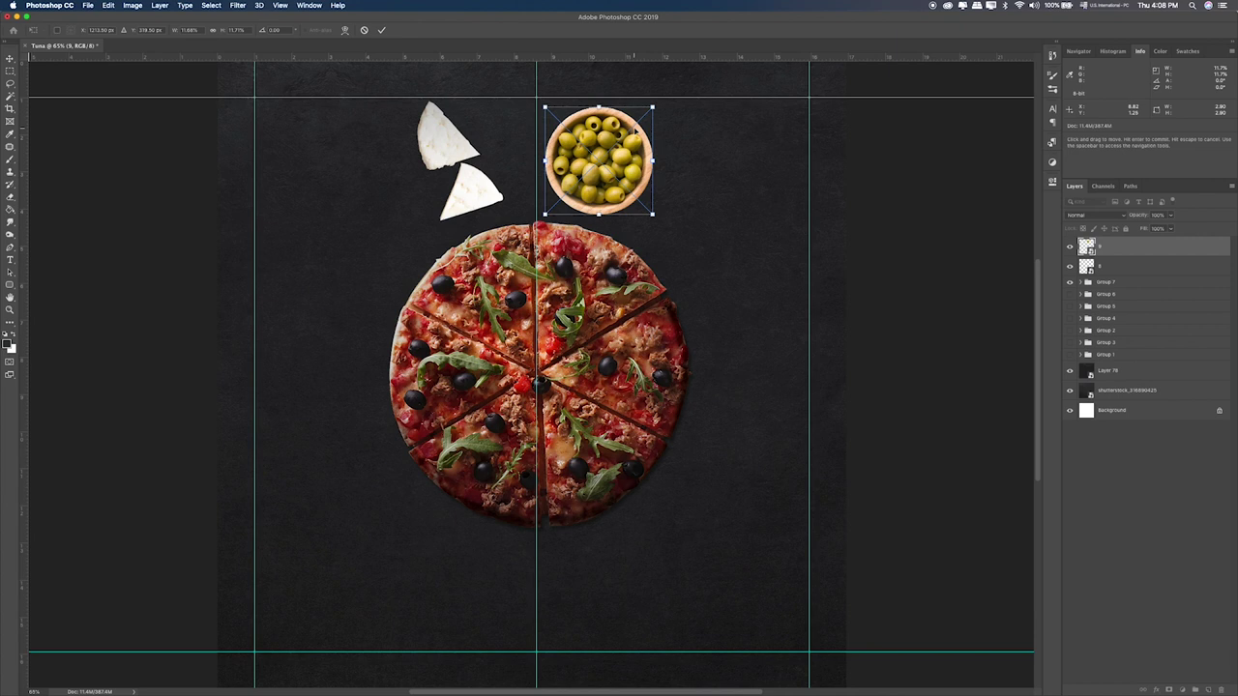
pyautogui.press('Return')
# Step: Place 10.png as small tomatoes beside the pizza's upper right edge
pyautogui.press('super+Tab')
pyautogui.moveTo(596, 221); pyautogui.dragTo(669, 232)
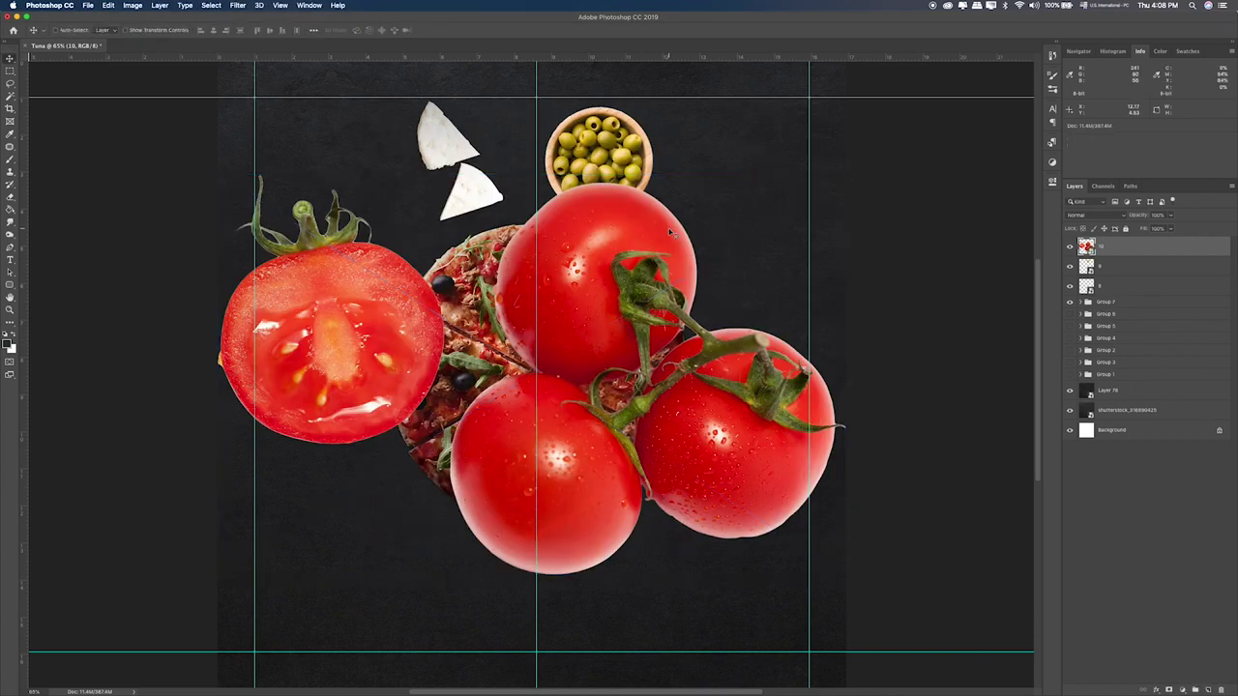
pyautogui.moveTo(845, 175); pyautogui.dragTo(789, 193)
pyautogui.moveTo(763, 212)
pyautogui.mouseDown()
pyautogui.moveTo(783, 216)
pyautogui.moveTo(774, 244)
pyautogui.moveTo(774, 226)
pyautogui.mouseUp()
pyautogui.press('Return')
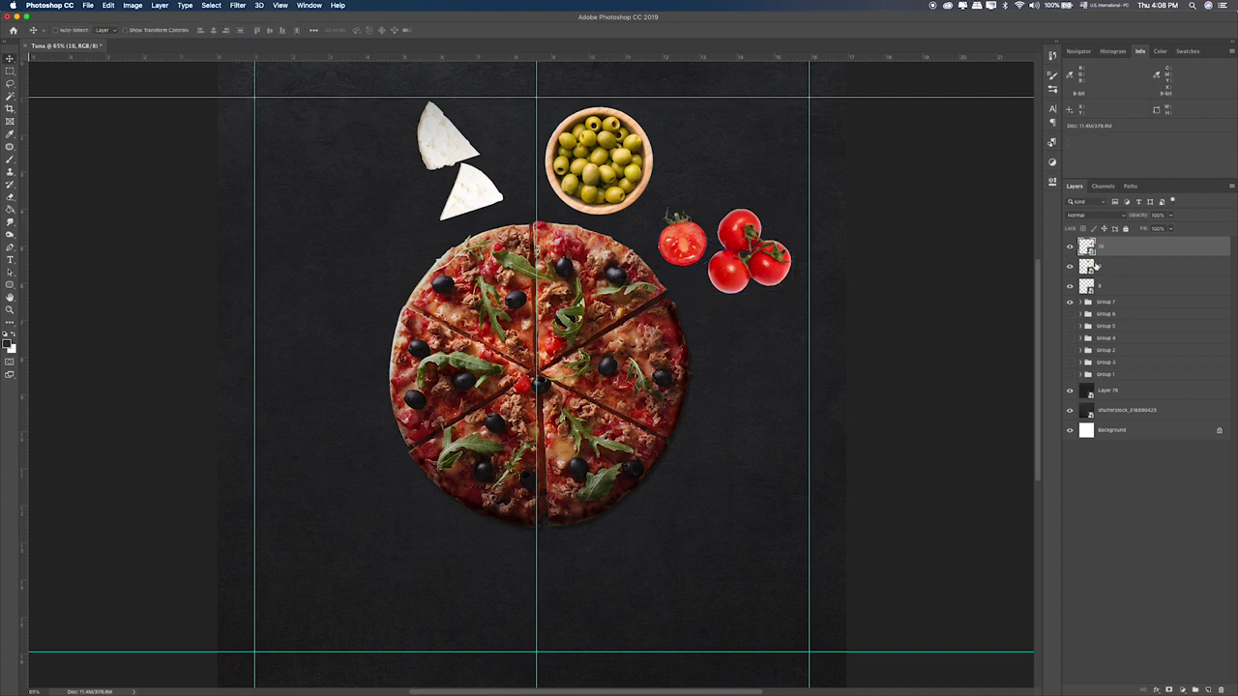
# Step: Scale the green olive bowl on layer 9 down slightly so it sits a little clear of the pizza
pyautogui.click(1096, 266)
pyautogui.hotkey('ctrl', 't')
pyautogui.moveTo(654, 107); pyautogui.dragTo(614, 148)
pyautogui.press('Return')
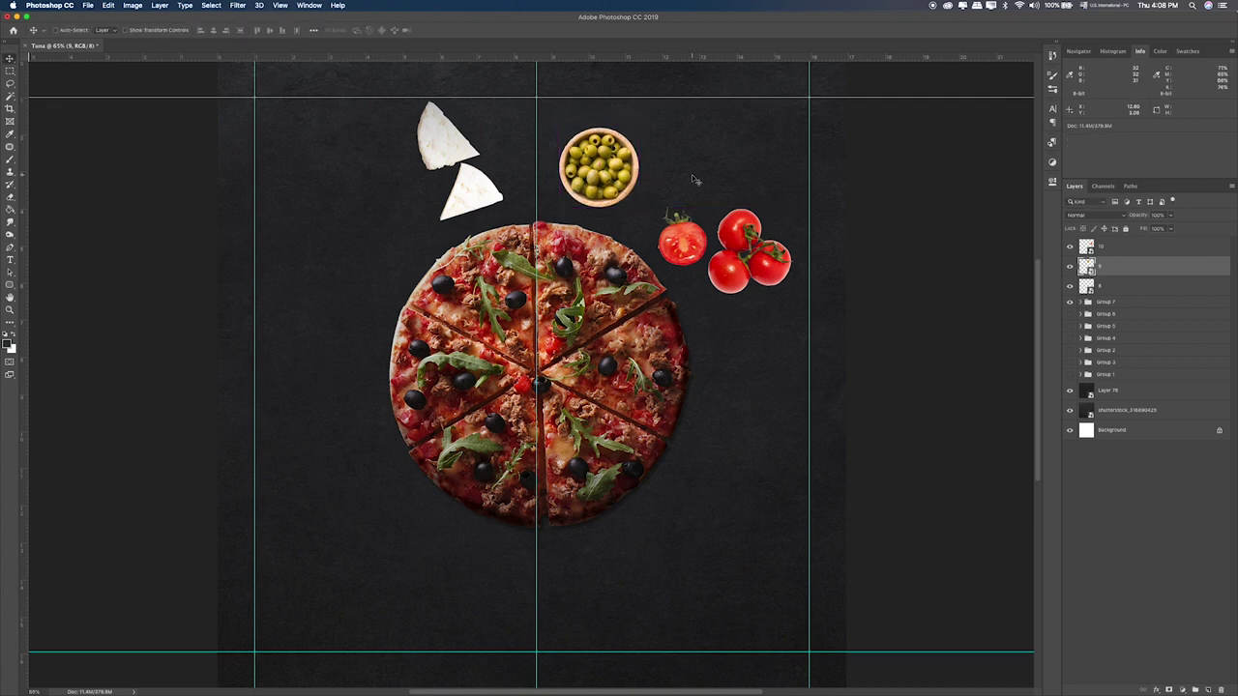
pyautogui.hotkey('ctrl', 't')
pyautogui.moveTo(641, 123); pyautogui.dragTo(647, 117)
pyautogui.press('Return')
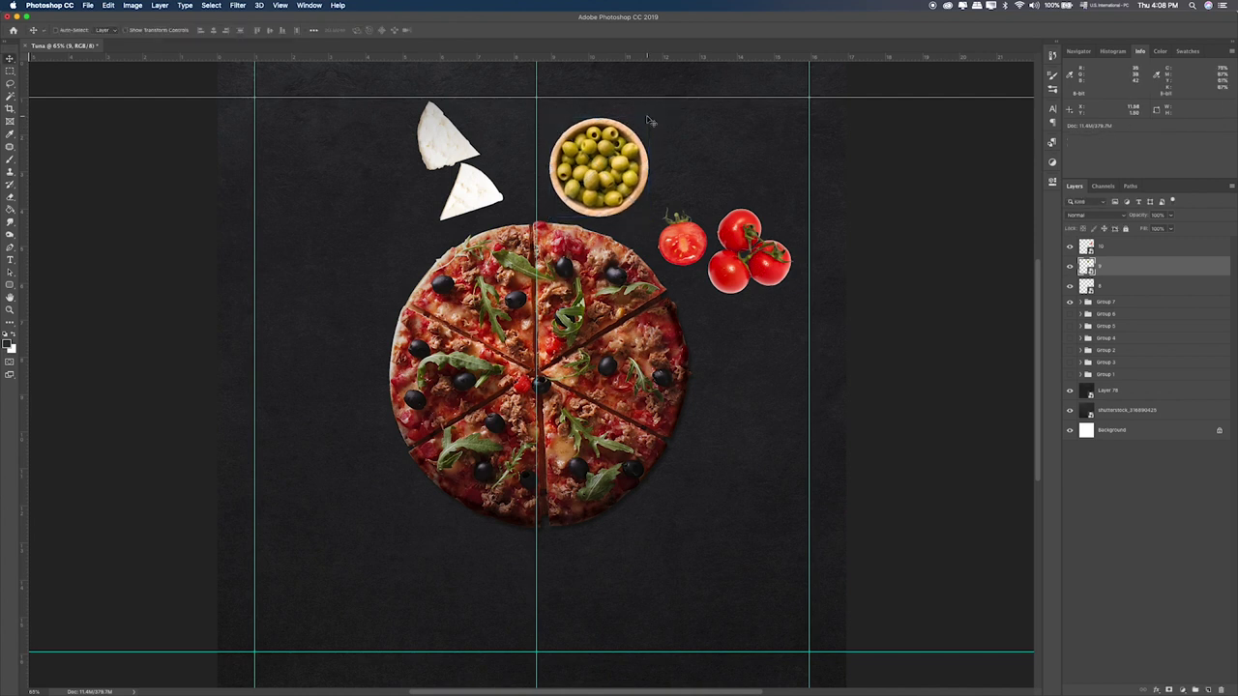
# Step: Place 11.png above layer 10 as a small bunch of arugula right of the pizza, below the tomatoes
pyautogui.click(1116, 252)
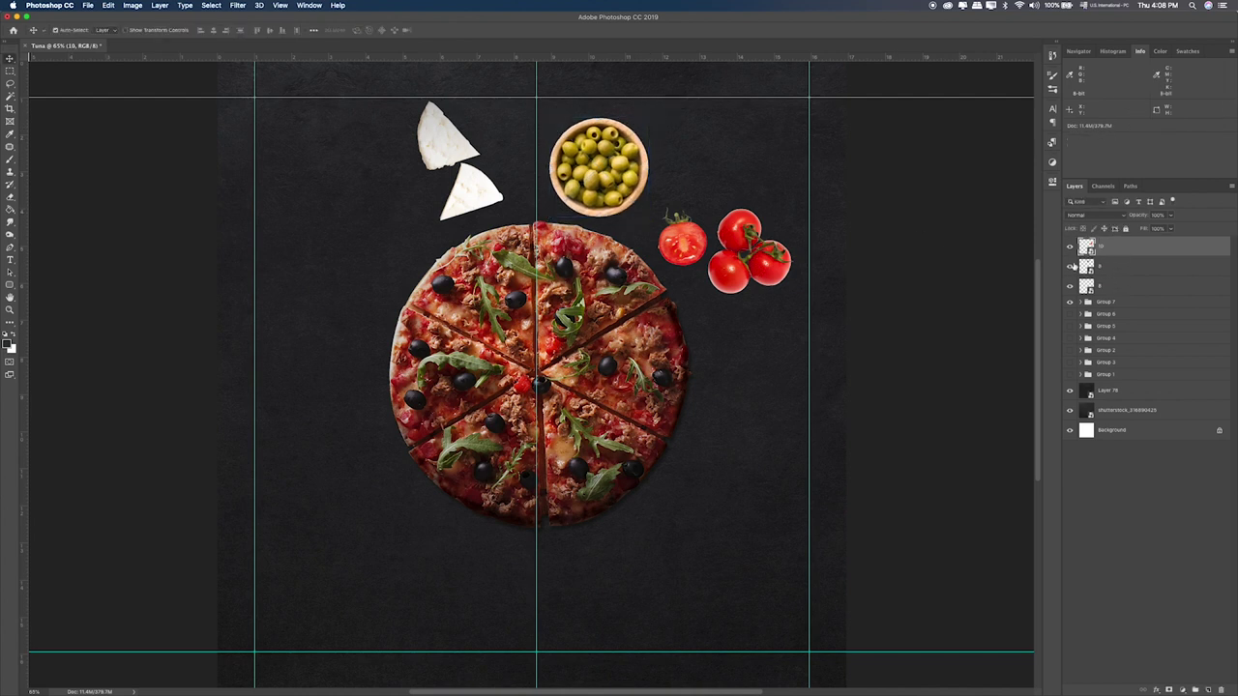
pyautogui.press('super+Tab')
pyautogui.moveTo(648, 233); pyautogui.dragTo(667, 322)
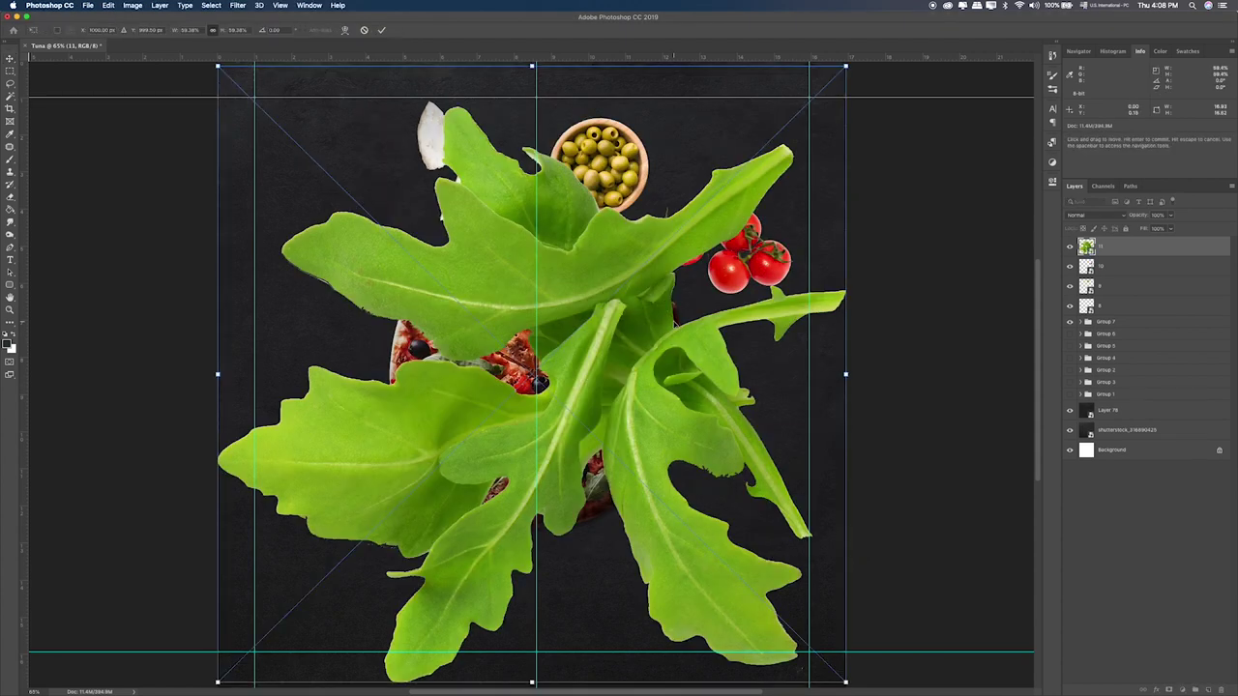
pyautogui.moveTo(846, 65); pyautogui.dragTo(601, 311)
pyautogui.moveTo(527, 370); pyautogui.dragTo(723, 380)
pyautogui.moveTo(793, 325); pyautogui.dragTo(777, 339)
pyautogui.moveTo(726, 386); pyautogui.dragTo(746, 362)
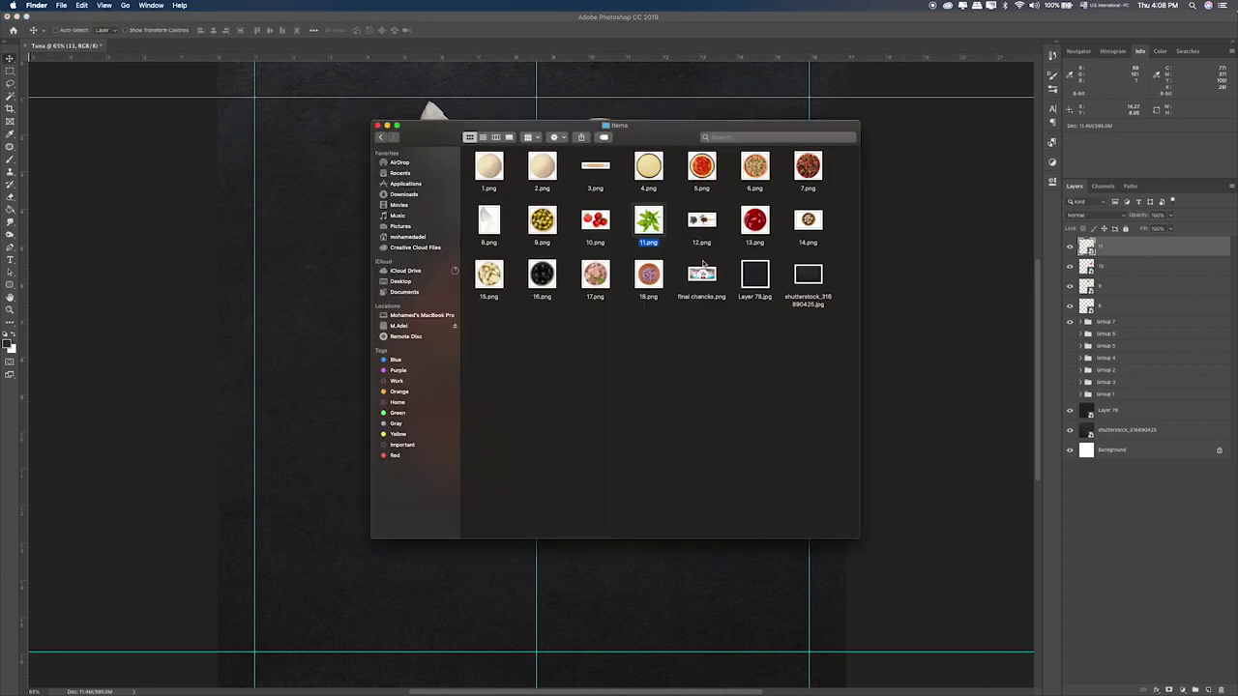
# Step: Place 12.png scaled to about 14.1% and rotated about 134°, with the peppercorns and spoon around the pizza's lower right edge
pyautogui.moveTo(702, 228); pyautogui.dragTo(701, 528)
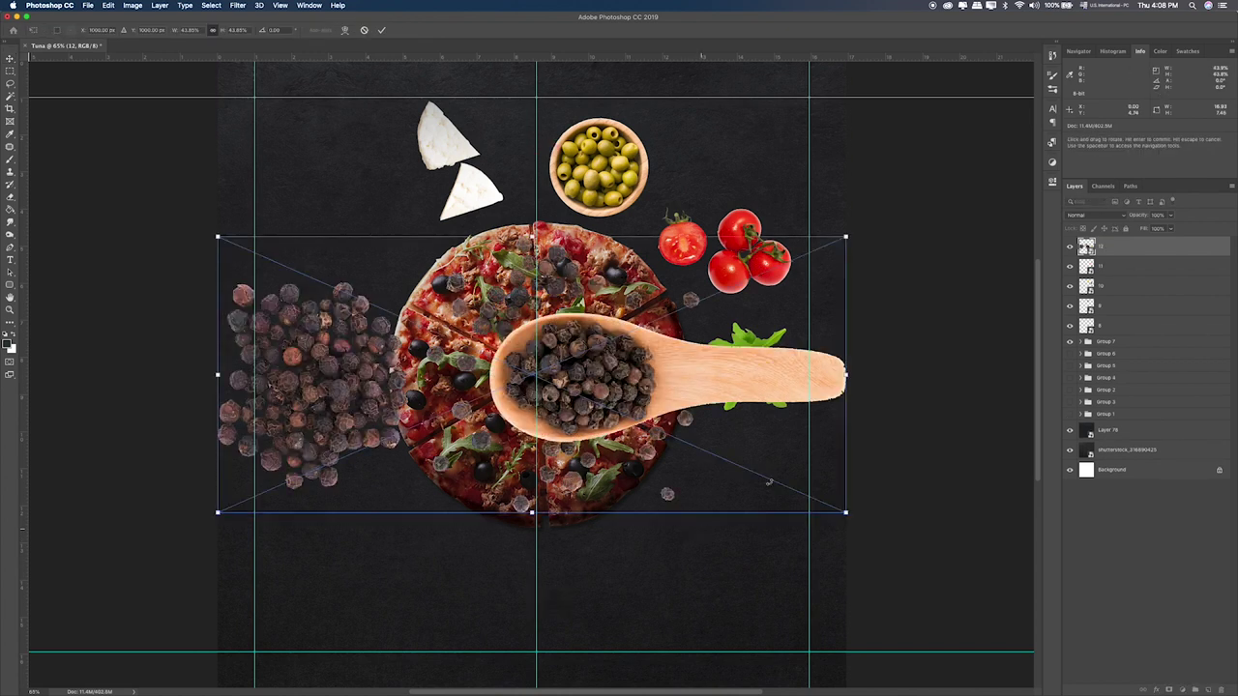
pyautogui.moveTo(878, 225); pyautogui.dragTo(743, 484)
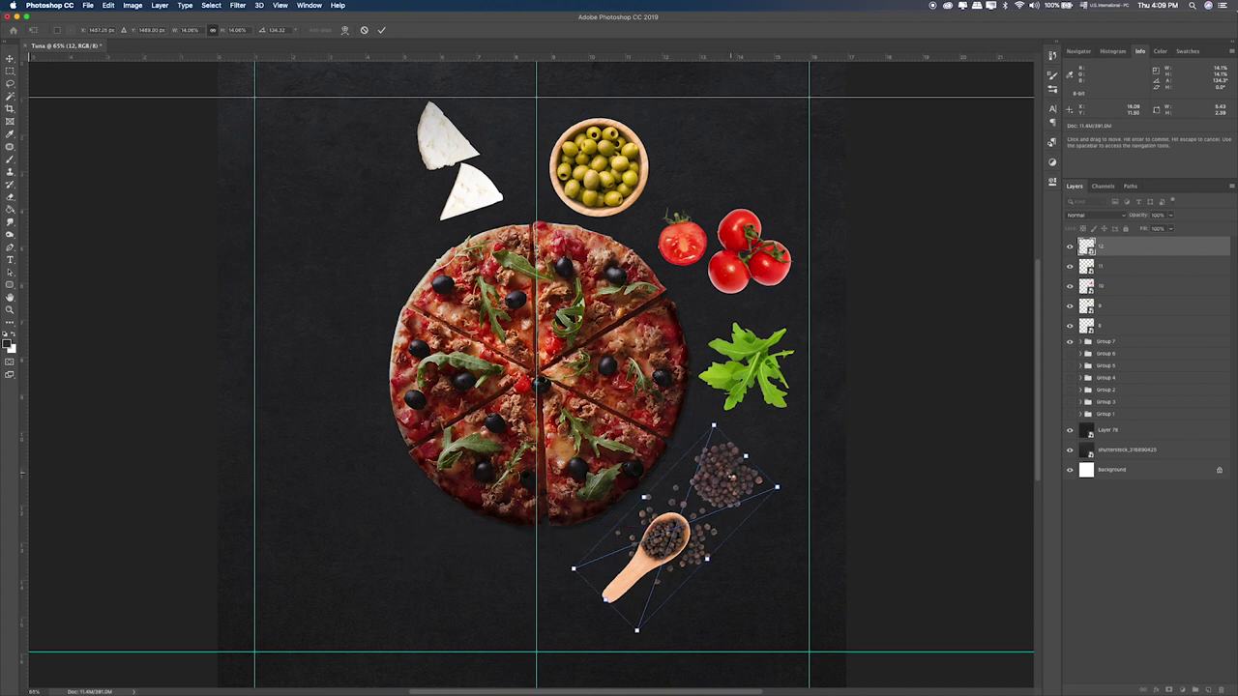
pyautogui.press('Return')
# Step: Place 13.png as a small ketchup bowl centred below the pizza on the middle vertical guide
pyautogui.press('super+Tab')
pyautogui.moveTo(756, 228); pyautogui.dragTo(899, 233)
pyautogui.moveTo(848, 60); pyautogui.dragTo(593, 315)
pyautogui.moveTo(535, 373); pyautogui.dragTo(514, 571)
pyautogui.moveTo(570, 519); pyautogui.dragTo(539, 550)
pyautogui.moveTo(530, 559); pyautogui.dragTo(553, 548)
pyautogui.press('Return')
# Step: Place 14.png as a small bowl of garlic at the pizza's lower left, near the left guide
pyautogui.press('super+Tab')
pyautogui.moveTo(513, 321); pyautogui.dragTo(376, 459)
pyautogui.moveTo(848, 165); pyautogui.dragTo(356, 490)
pyautogui.moveTo(304, 532); pyautogui.dragTo(341, 516)
pyautogui.moveTo(395, 474); pyautogui.dragTo(369, 492)
pyautogui.press('Return')
# Step: Place 15.png as a small bowl of peeled garlic cloves just below the first garlic bowl
pyautogui.press('super+Tab')
pyautogui.moveTo(486, 274); pyautogui.dragTo(444, 547)
pyautogui.moveTo(848, 64); pyautogui.dragTo(342, 605)
pyautogui.moveTo(325, 622); pyautogui.dragTo(371, 564)
pyautogui.press('Return')
# Step: Place 18.png as a small plate of chopped red onion near the pizza's lower left edge
pyautogui.press('super+Tab')
pyautogui.moveTo(644, 282); pyautogui.dragTo(503, 442)
pyautogui.press('super+Tab')
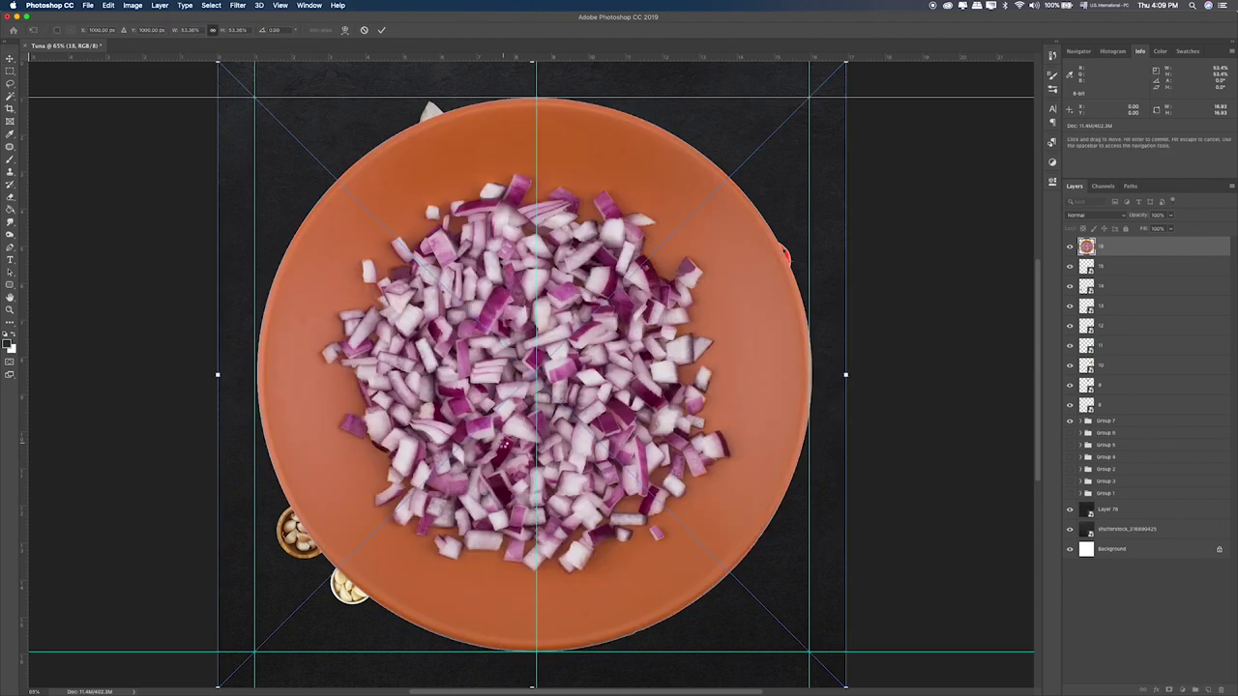
pyautogui.moveTo(846, 63); pyautogui.dragTo(600, 307)
pyautogui.moveTo(558, 350); pyautogui.dragTo(416, 477)
pyautogui.moveTo(458, 433); pyautogui.dragTo(460, 429)
pyautogui.press('Return')
# Step: Scale the chopped onion plate on layer 18 to about 11.1%, beside the two garlic bowls
pyautogui.keyDown('shift'); pyautogui.click(1122, 286); pyautogui.keyUp('shift')
pyautogui.moveTo(614, 438); pyautogui.dragTo(601, 473)
pyautogui.click(1107, 251)
pyautogui.press('super+t')
pyautogui.moveTo(448, 465); pyautogui.dragTo(441, 472)
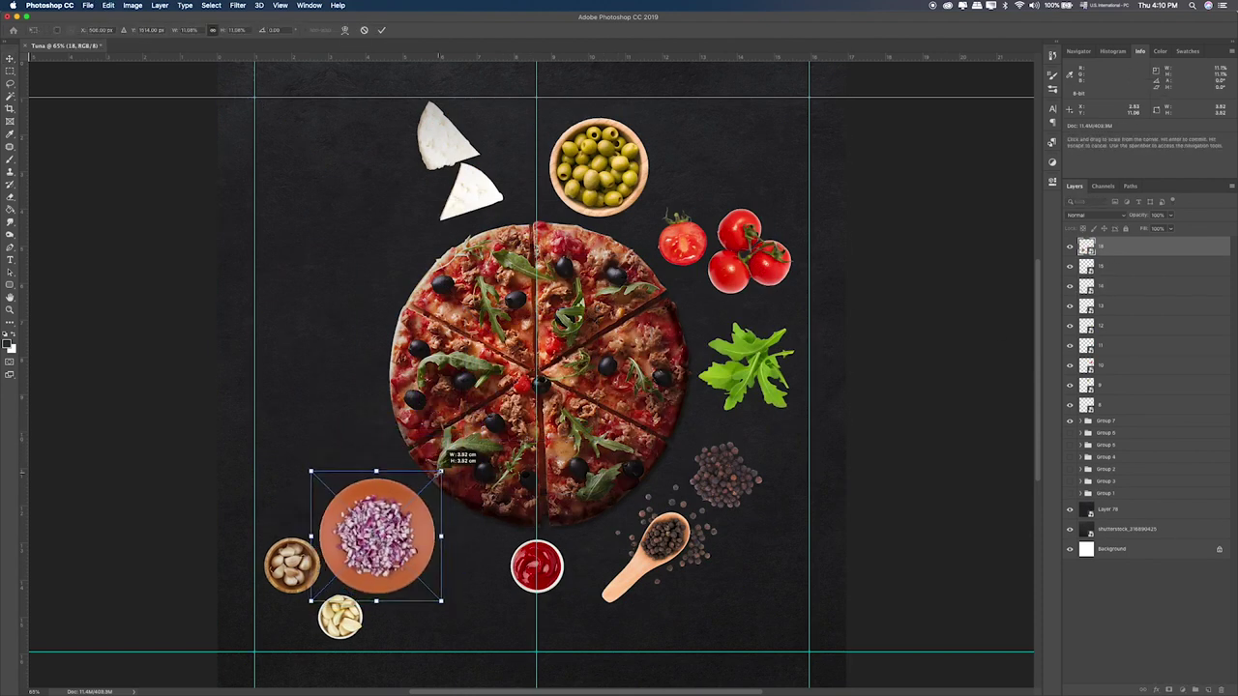
pyautogui.press('Return')
# Step: Move the peeled garlic bowl between the onion plate and the ketchup, and the other garlic bowl above the onion plate
pyautogui.click(1105, 266)
pyautogui.keyDown('shift'); pyautogui.click(1104, 286); pyautogui.keyUp('shift')
pyautogui.moveTo(458, 523); pyautogui.dragTo(456, 464)
pyautogui.click(1103, 271)
pyautogui.moveTo(553, 526); pyautogui.dragTo(586, 574)
pyautogui.moveTo(340, 607); pyautogui.dragTo(456, 571)
pyautogui.click(1097, 285)
pyautogui.moveTo(294, 437); pyautogui.dragTo(349, 370)
# Step: Place 17.png, scaled to about 9.6%, with the tuna bowl beside the pizza's upper left edge
pyautogui.press('super+Tab')
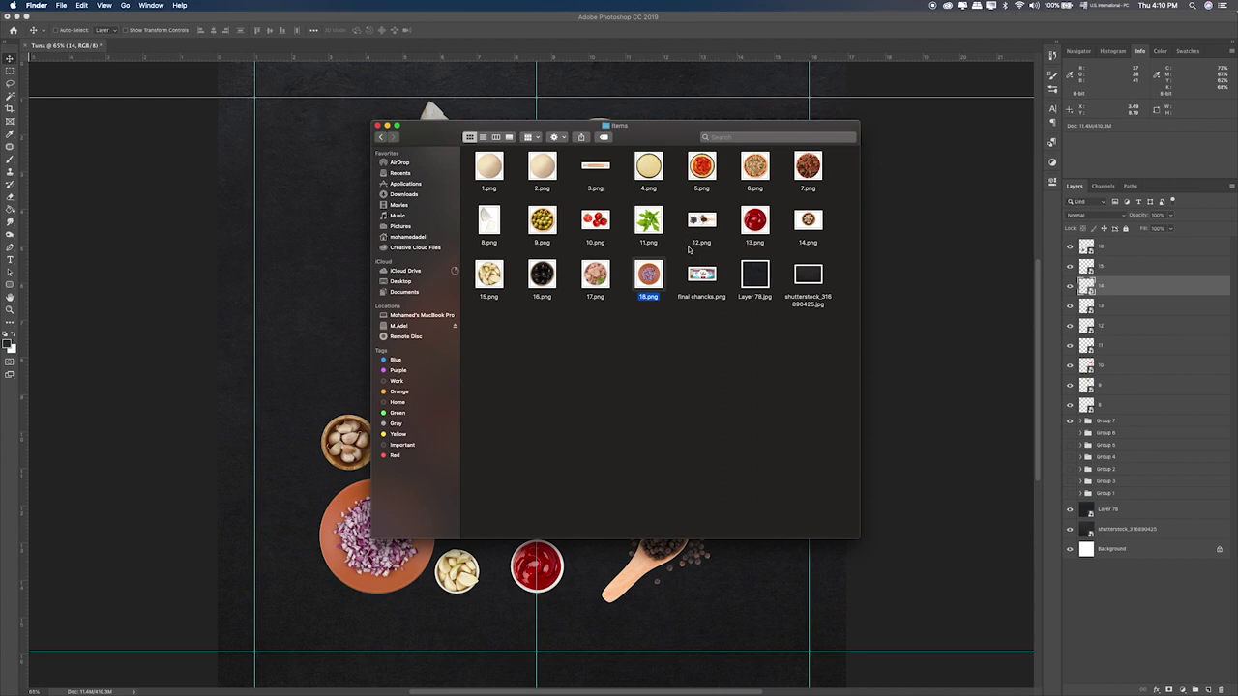
pyautogui.click(597, 275)
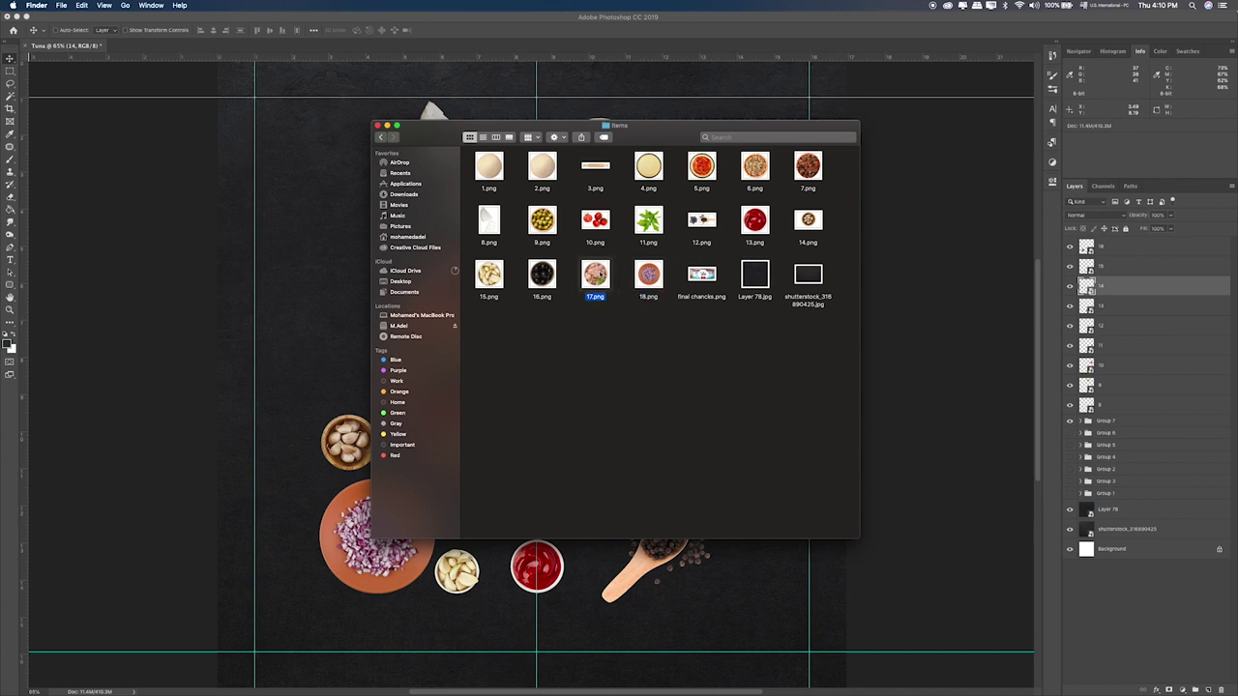
pyautogui.moveTo(331, 316); pyautogui.dragTo(324, 294)
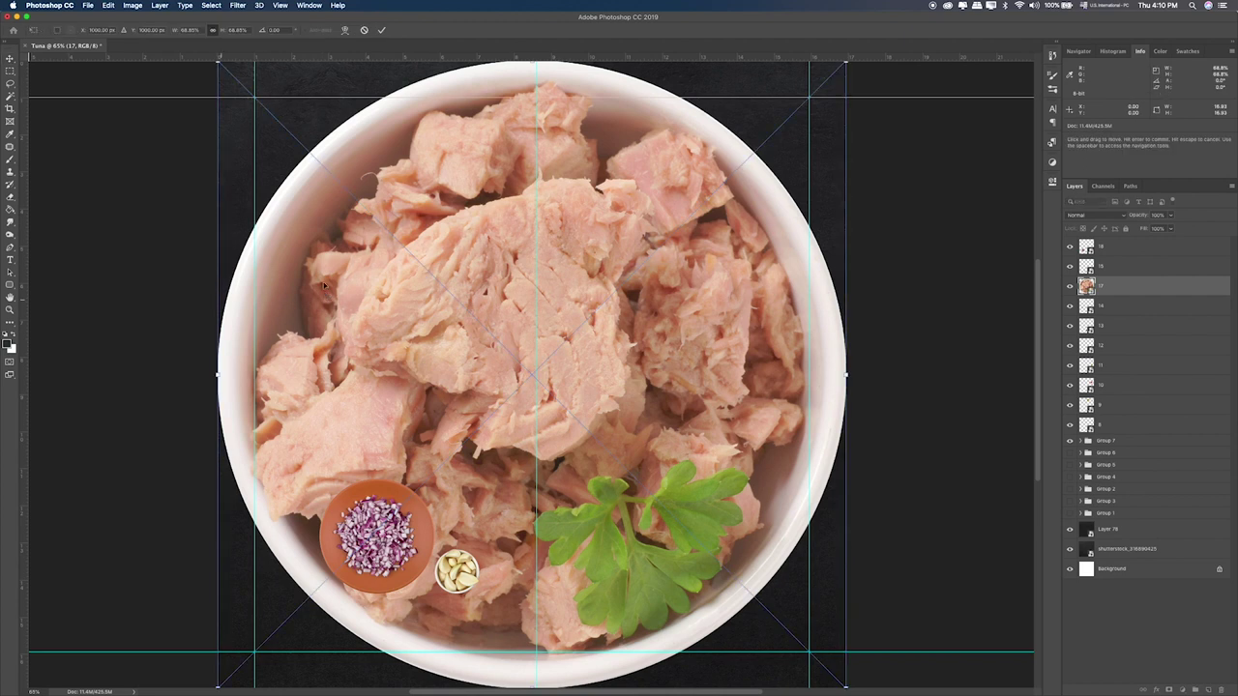
pyautogui.moveTo(840, 69); pyautogui.dragTo(325, 575)
pyautogui.moveTo(268, 617); pyautogui.dragTo(341, 247)
pyautogui.moveTo(397, 207); pyautogui.dragTo(359, 259)
pyautogui.press('Return')
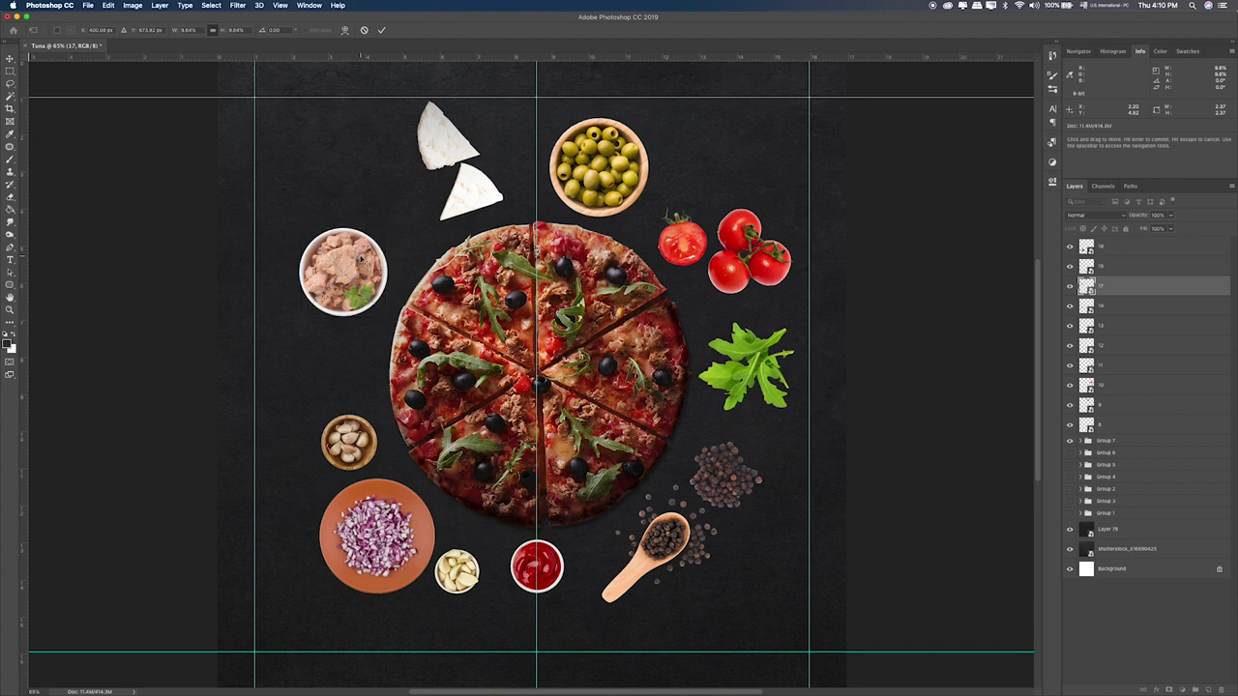
# Step: Place final chancks.png as a small tuna can tilted upward to the right, just above the tuna bowl
pyautogui.press('super+Tab')
pyautogui.moveTo(701, 274); pyautogui.dragTo(306, 204)
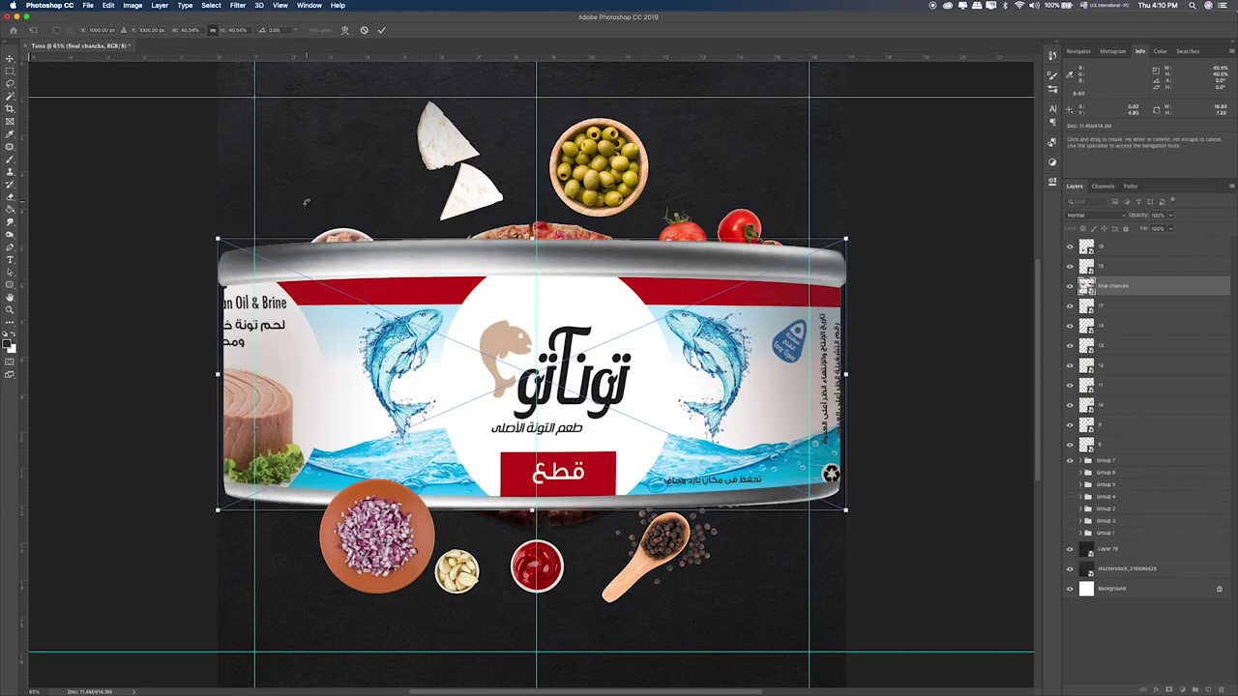
pyautogui.moveTo(846, 239); pyautogui.dragTo(368, 174)
pyautogui.moveTo(336, 215); pyautogui.dragTo(360, 166)
pyautogui.press('Return')
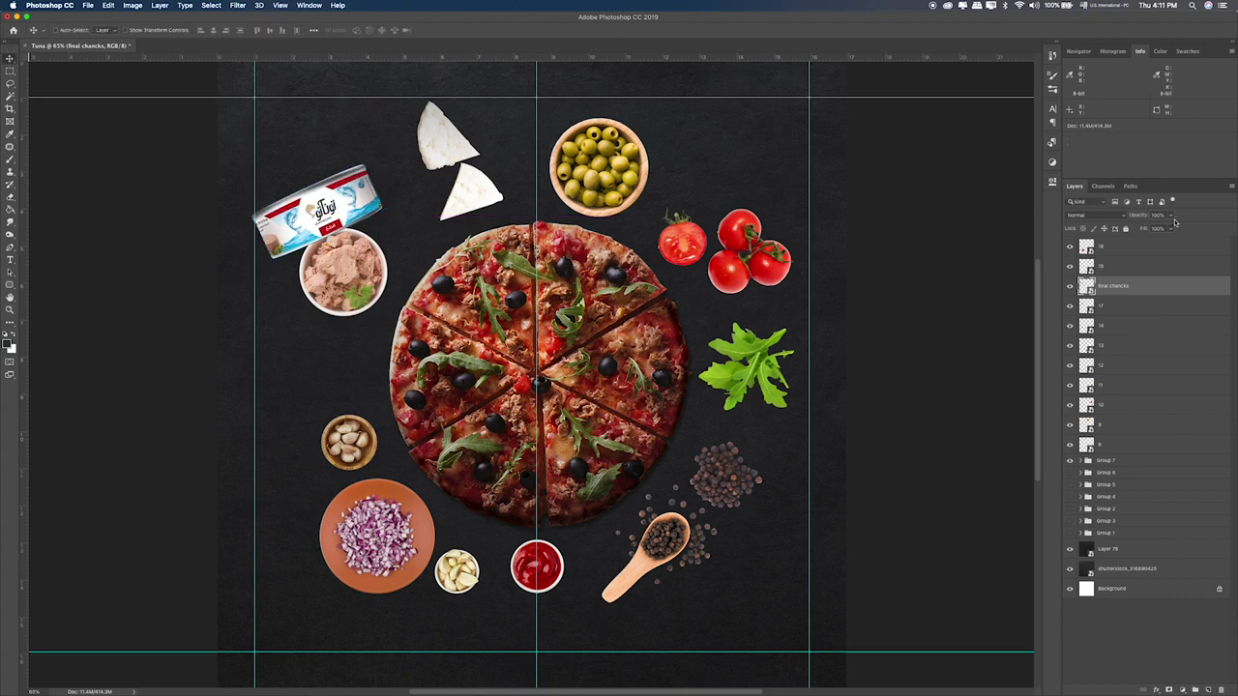
# Step: Bring the final chancks and 17 layers to the top of the layer stack and shift both slightly toward the cheese
pyautogui.click(1070, 285)
pyautogui.click(1070, 286)
pyautogui.click(1069, 266)
pyautogui.click(1070, 266)
pyautogui.click(1070, 247)
pyautogui.click(1070, 247)
pyautogui.click(1070, 308)
pyautogui.click(1069, 307)
pyautogui.keyDown('shift'); pyautogui.click(1112, 306); pyautogui.keyUp('shift')
pyautogui.moveTo(1112, 305); pyautogui.dragTo(1117, 242)
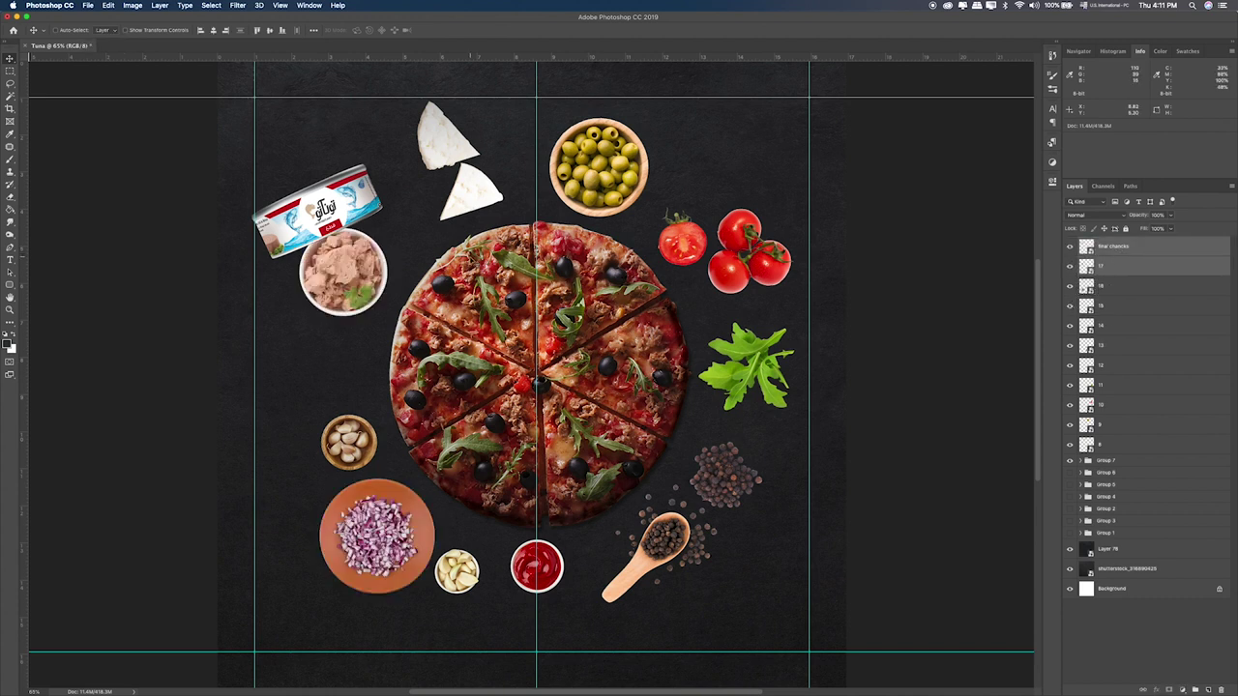
pyautogui.moveTo(390, 260); pyautogui.dragTo(402, 248)
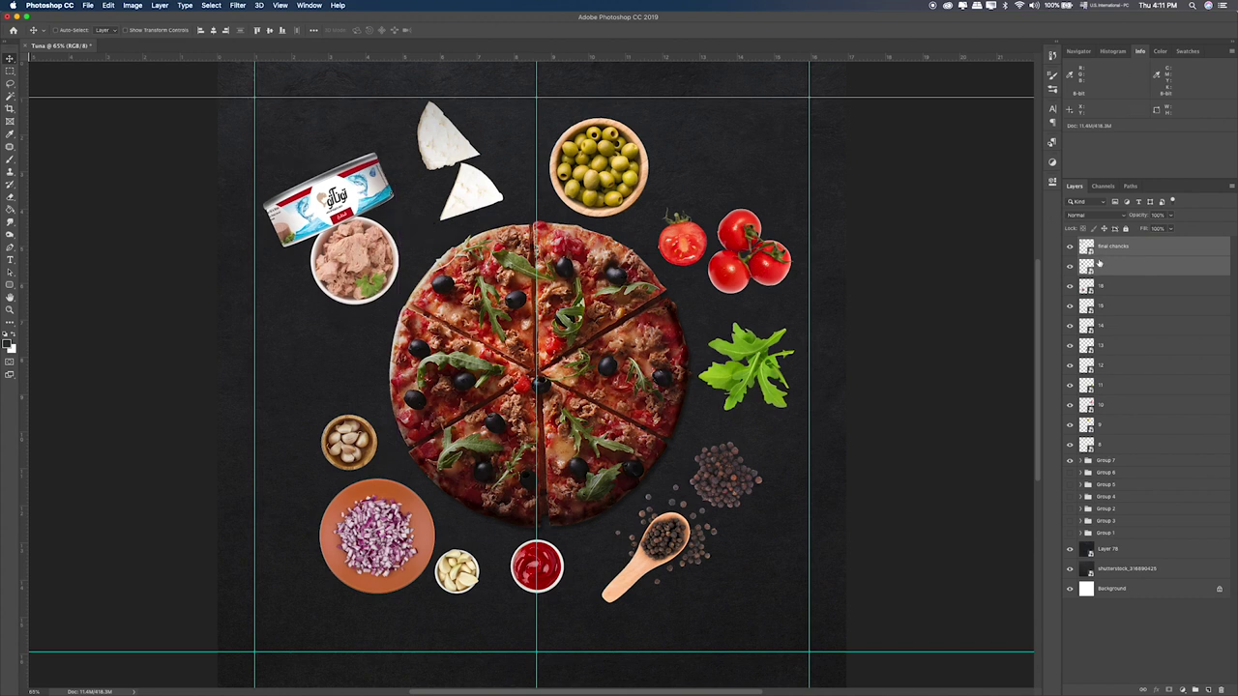
pyautogui.press('super+Tab')
pyautogui.moveTo(561, 280); pyautogui.dragTo(294, 350)
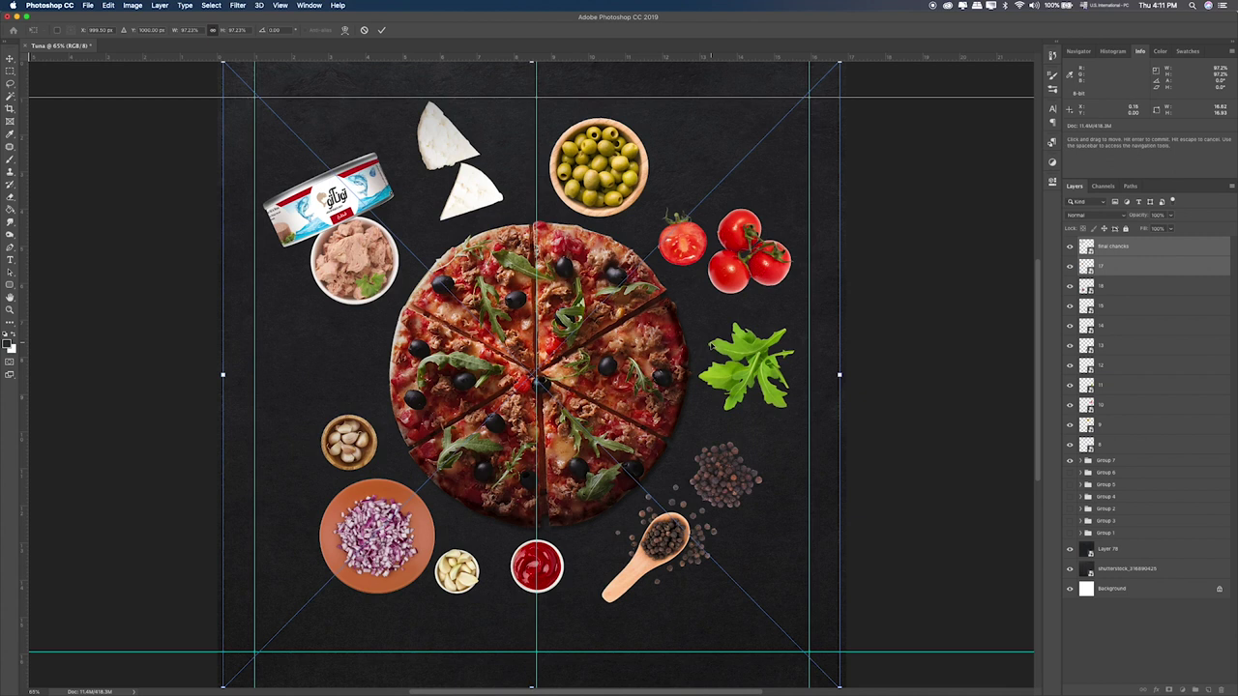
pyautogui.press('Escape')
# Step: Place 16.png as a small black olive bowl left of the pizza, between the tuna and garlic bowls
pyautogui.press('super+Tab')
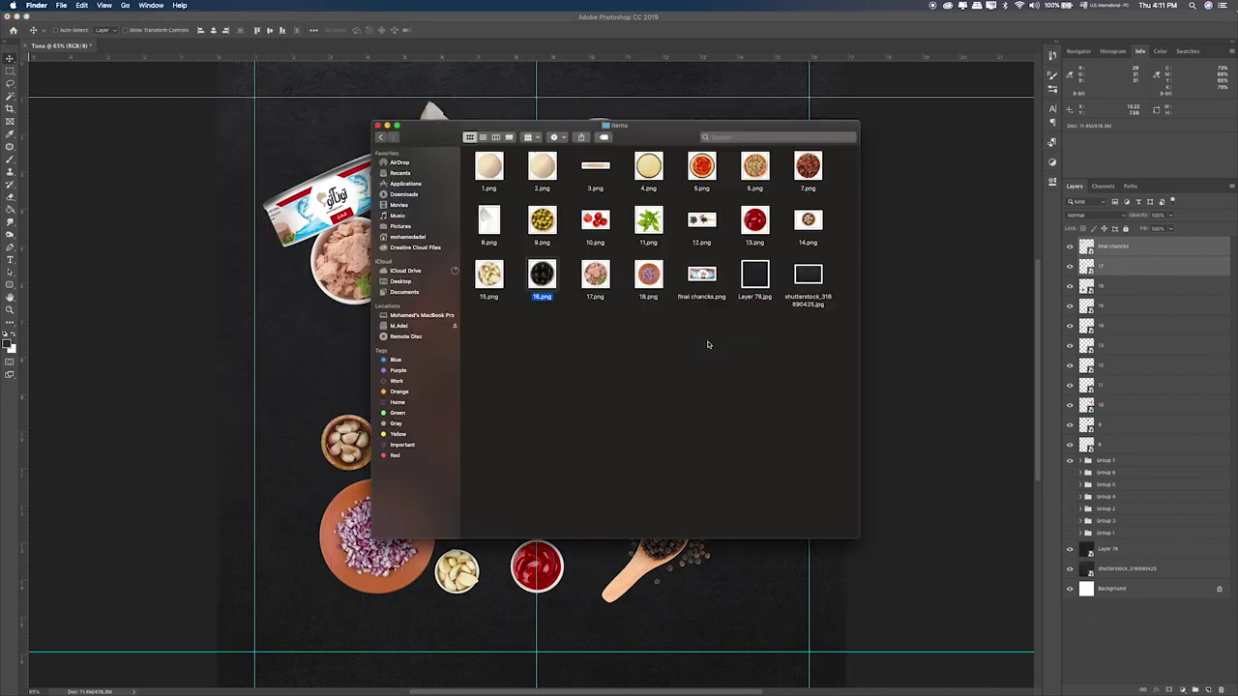
pyautogui.moveTo(546, 279); pyautogui.dragTo(336, 346)
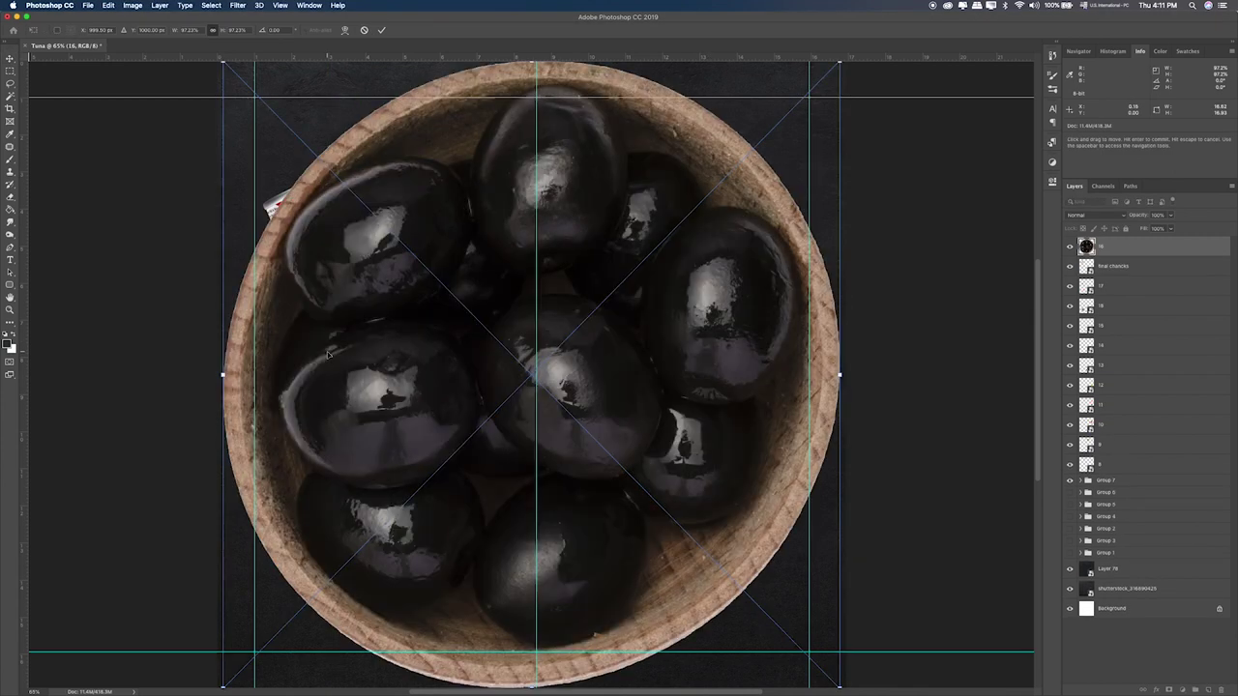
pyautogui.moveTo(839, 64); pyautogui.dragTo(369, 327)
pyautogui.moveTo(334, 379)
pyautogui.mouseDown()
pyautogui.moveTo(346, 360)
pyautogui.moveTo(338, 367)
pyautogui.mouseUp()
pyautogui.press('Return')
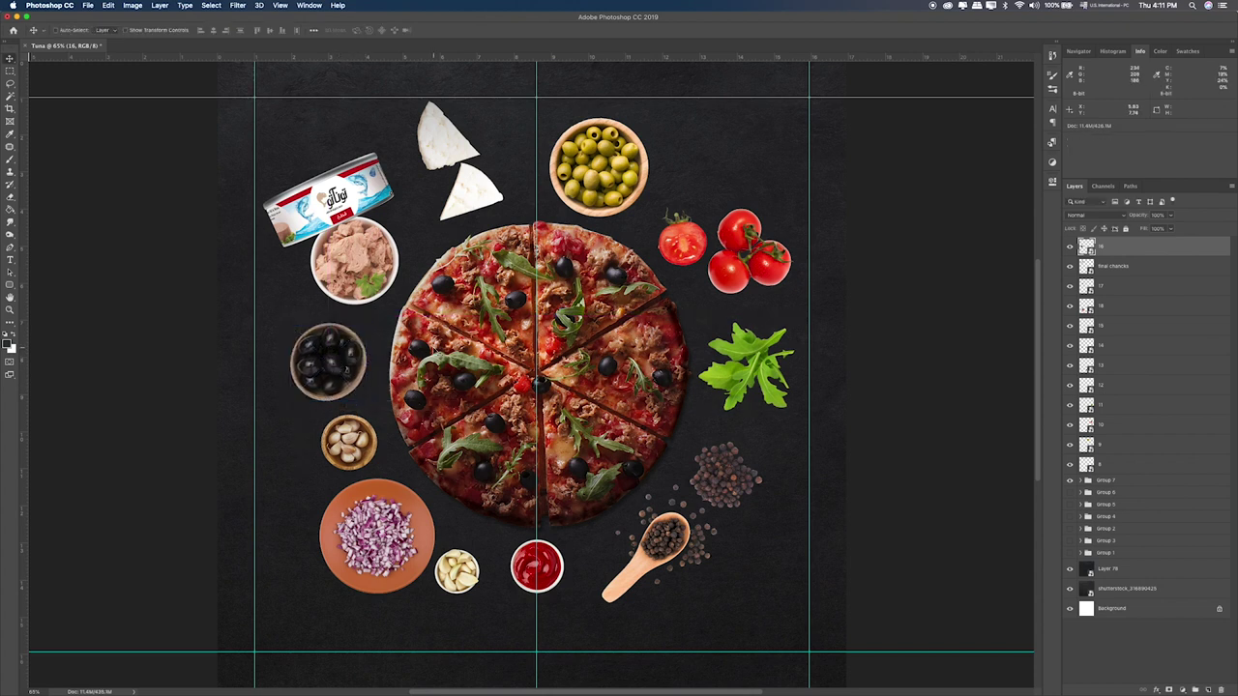
# Step: Try rotating the cheese pieces on layer 8 between the tuna can and the green olives, and undo the rotation
pyautogui.click(1070, 465)
pyautogui.click(1070, 464)
pyautogui.click(1138, 465)
pyautogui.press('super+t')
pyautogui.moveTo(513, 99); pyautogui.dragTo(383, 107)
pyautogui.press('Return')
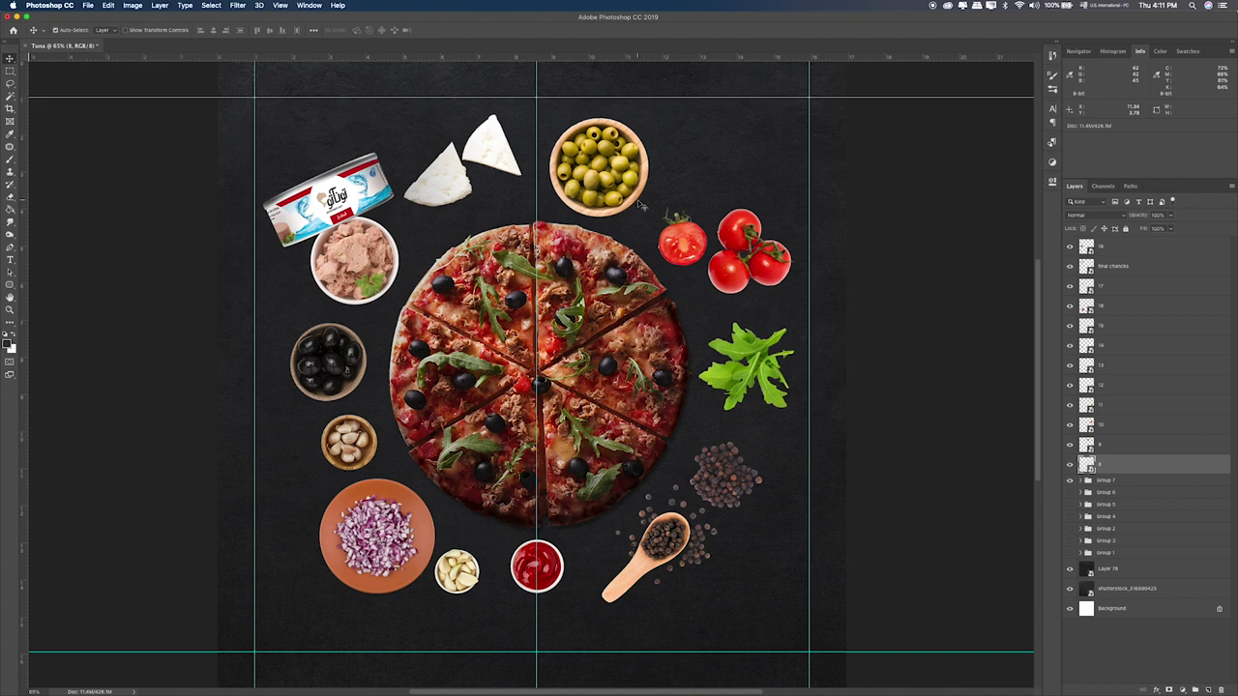
pyautogui.press('super+z')
# Step: Scale the cheese pieces on layer 8 down to about 14%, keeping their lower right corner in place
pyautogui.press('super+t')
pyautogui.moveTo(418, 101); pyautogui.dragTo(432, 124)
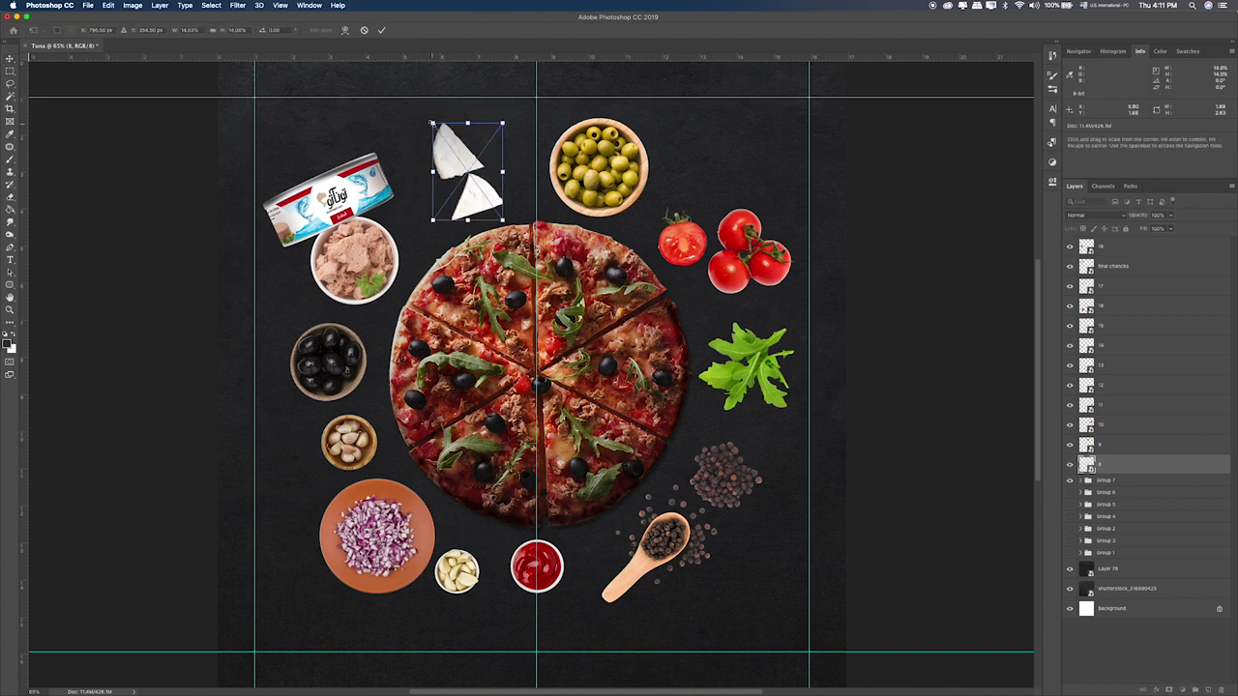
pyautogui.press('Return')
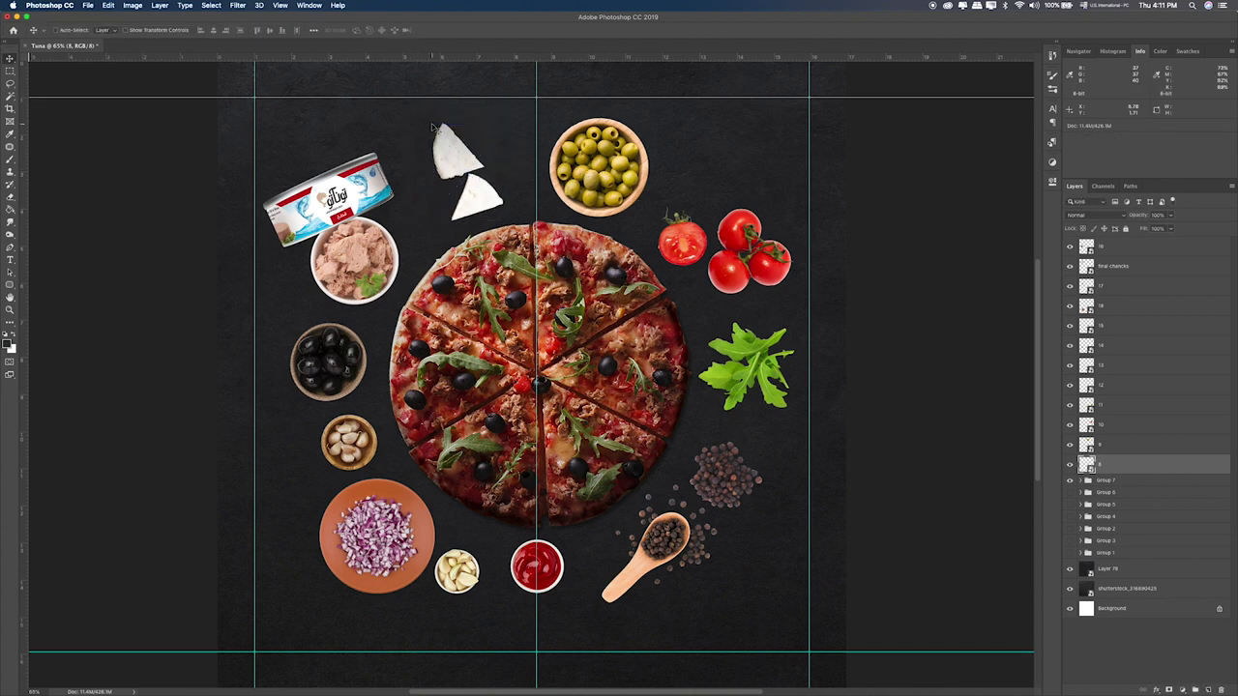
pyautogui.click(1098, 250)
pyautogui.hotkey('ctrl', 't')
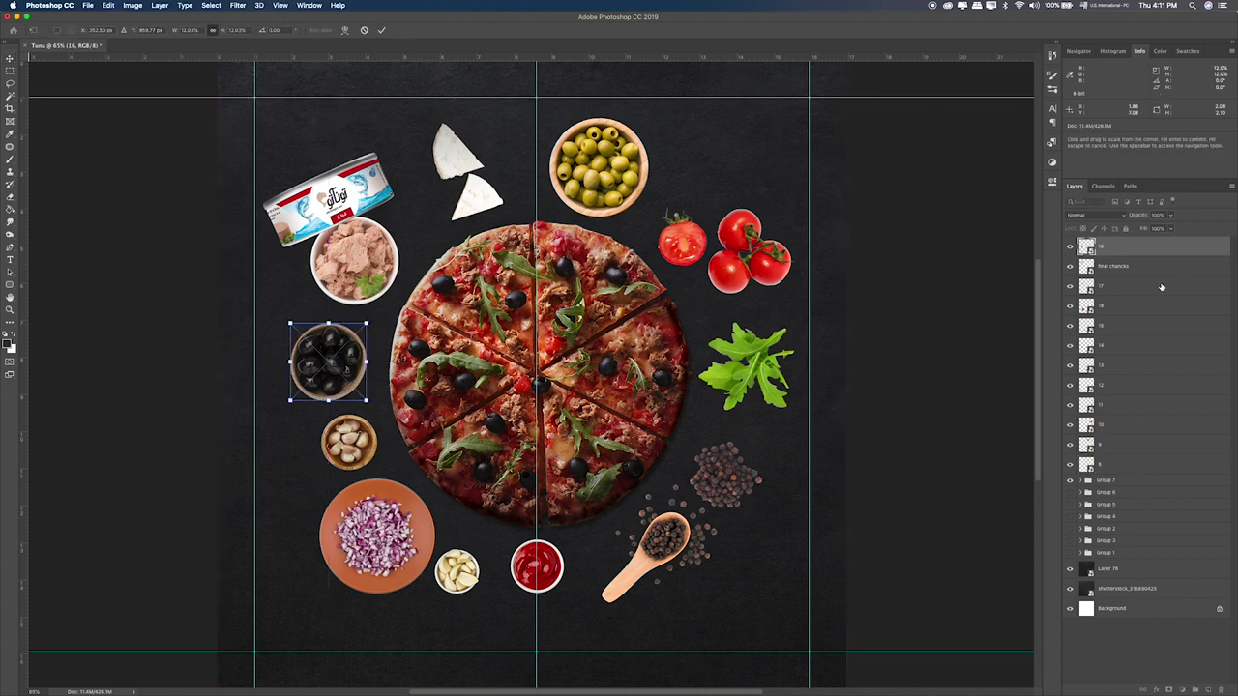
pyautogui.press('Return')
# Step: Move the final chancks and 17 layers above layer 16 and shift the tuna can and bowl slightly up toward the cheese
pyautogui.click(1129, 271)
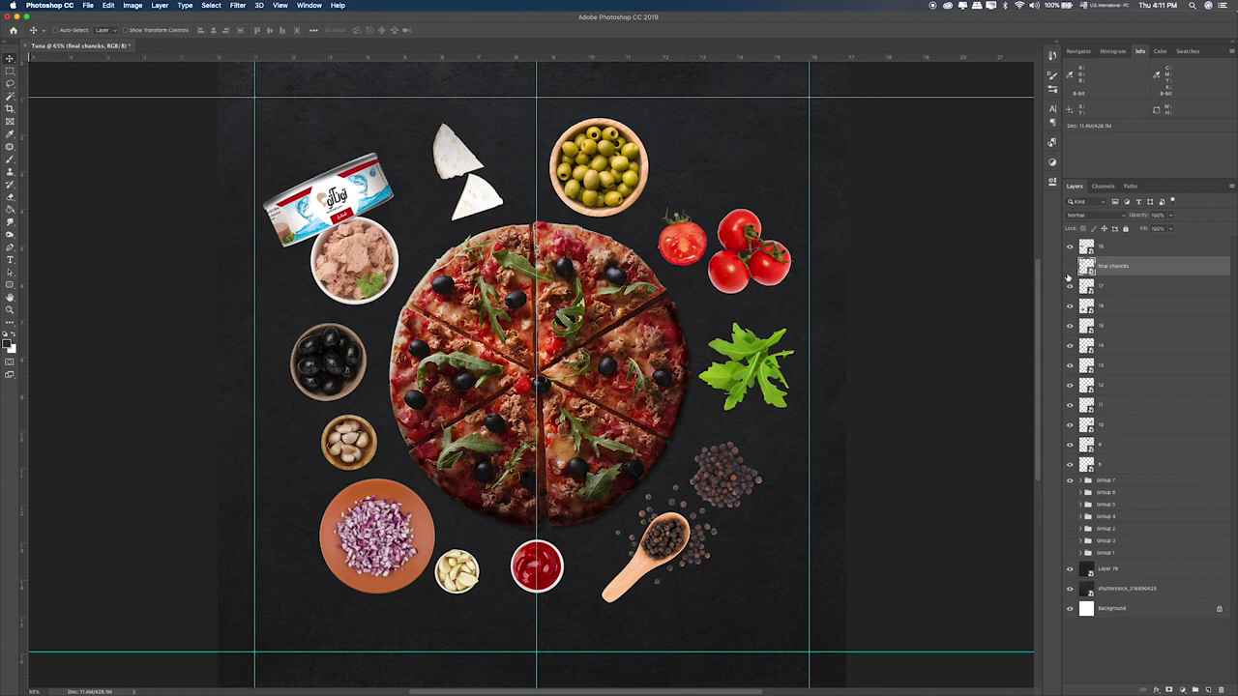
pyautogui.keyDown('shift'); pyautogui.click(1124, 287); pyautogui.keyUp('shift')
pyautogui.moveTo(1129, 268); pyautogui.dragTo(1126, 242)
pyautogui.moveTo(377, 268); pyautogui.dragTo(406, 236)
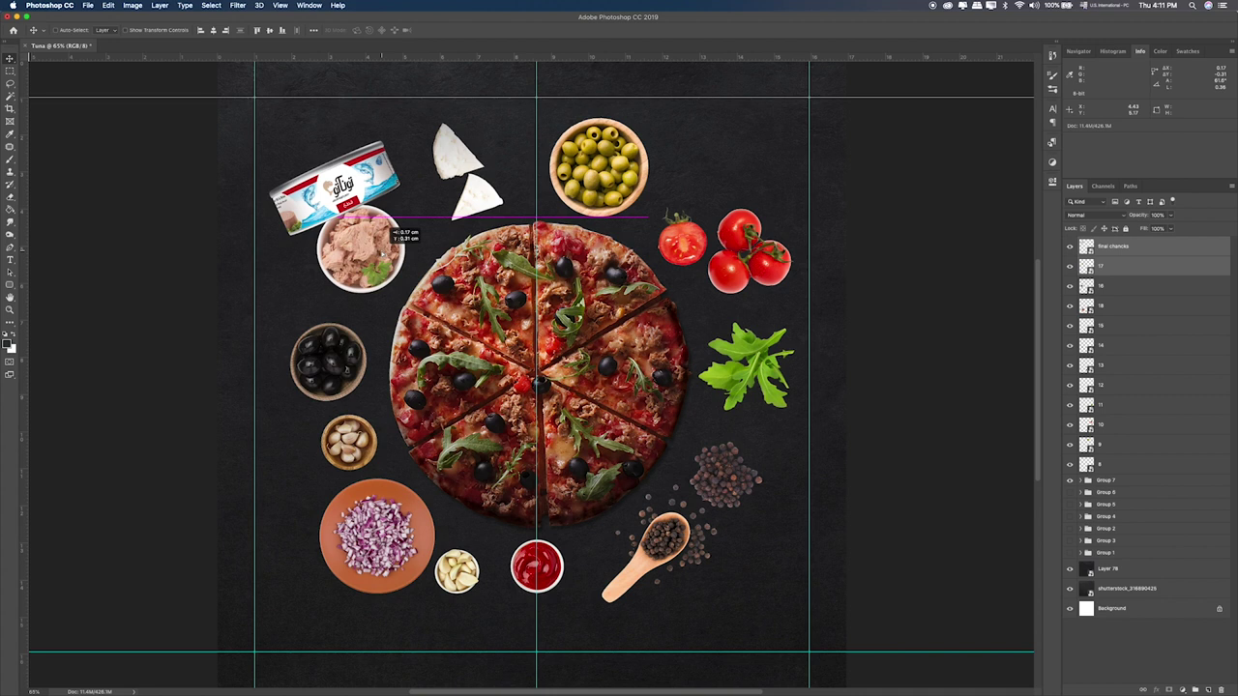
# Step: Scale the tuna can on the final chancks layer down slightly behind the tuna bowl
pyautogui.click(1164, 245)
pyautogui.press('super+t')
pyautogui.moveTo(378, 141); pyautogui.dragTo(352, 173)
pyautogui.press('Return')
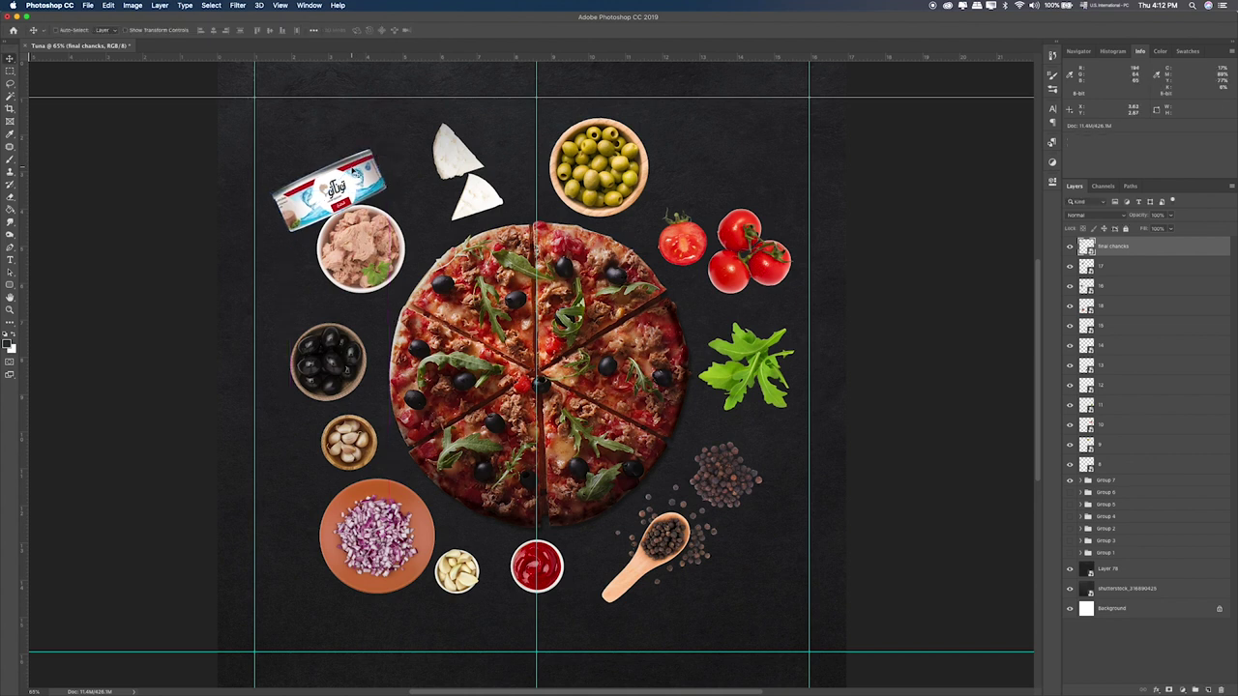
# Step: Put the cheese layer 8 in its own group and hide the ingredient layers from final chancks down to 9
pyautogui.click(1097, 464)
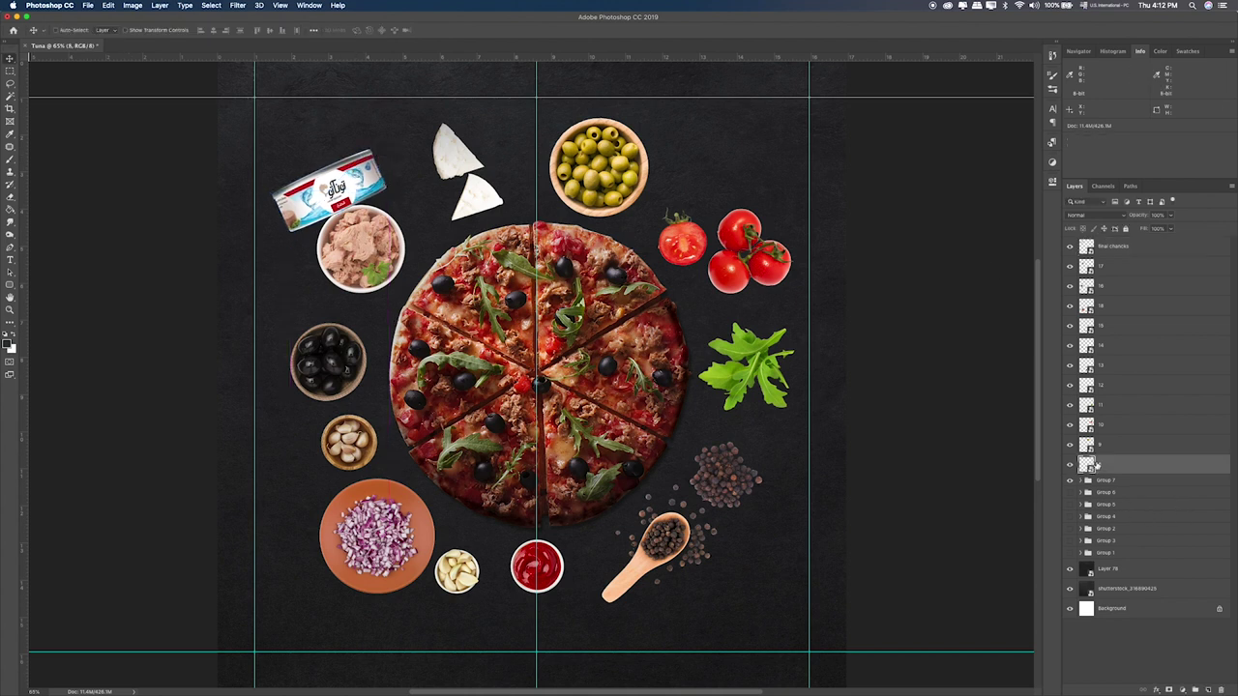
pyautogui.press('super+g')
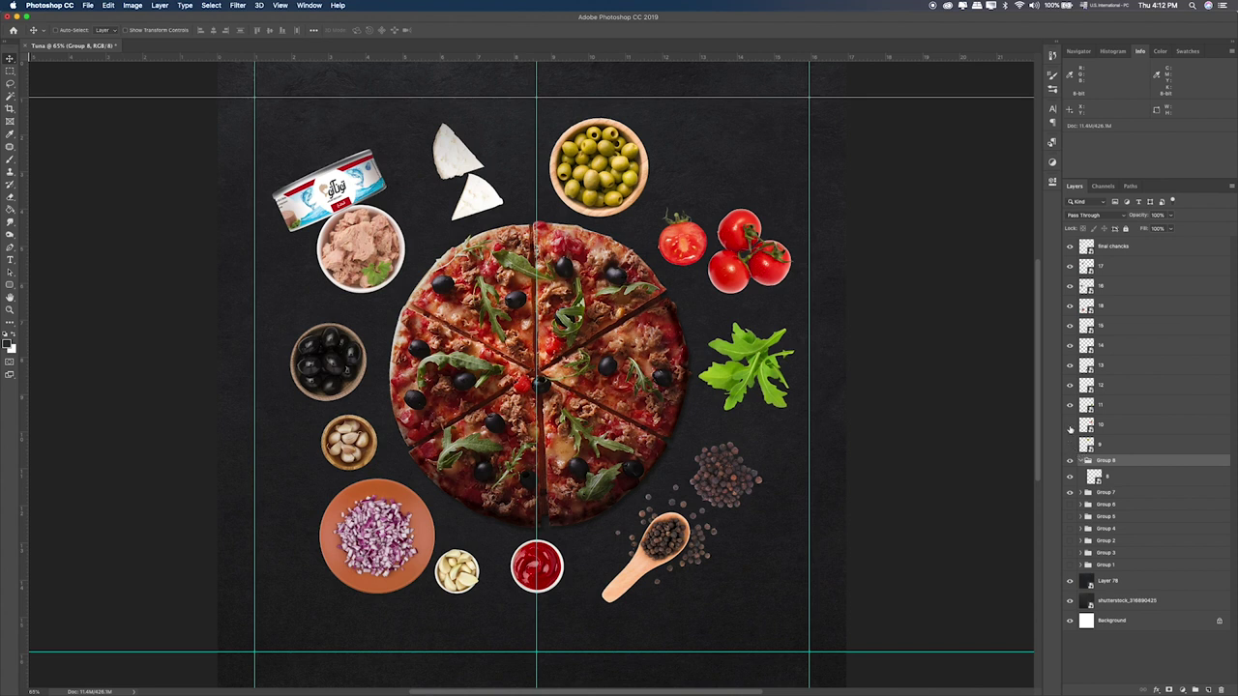
pyautogui.moveTo(1072, 250); pyautogui.dragTo(1072, 427)
# Step: Copy the pizza layer's drop shadow and Hue/Saturation smart filter onto the cheese layer 8
pyautogui.click(1127, 477)
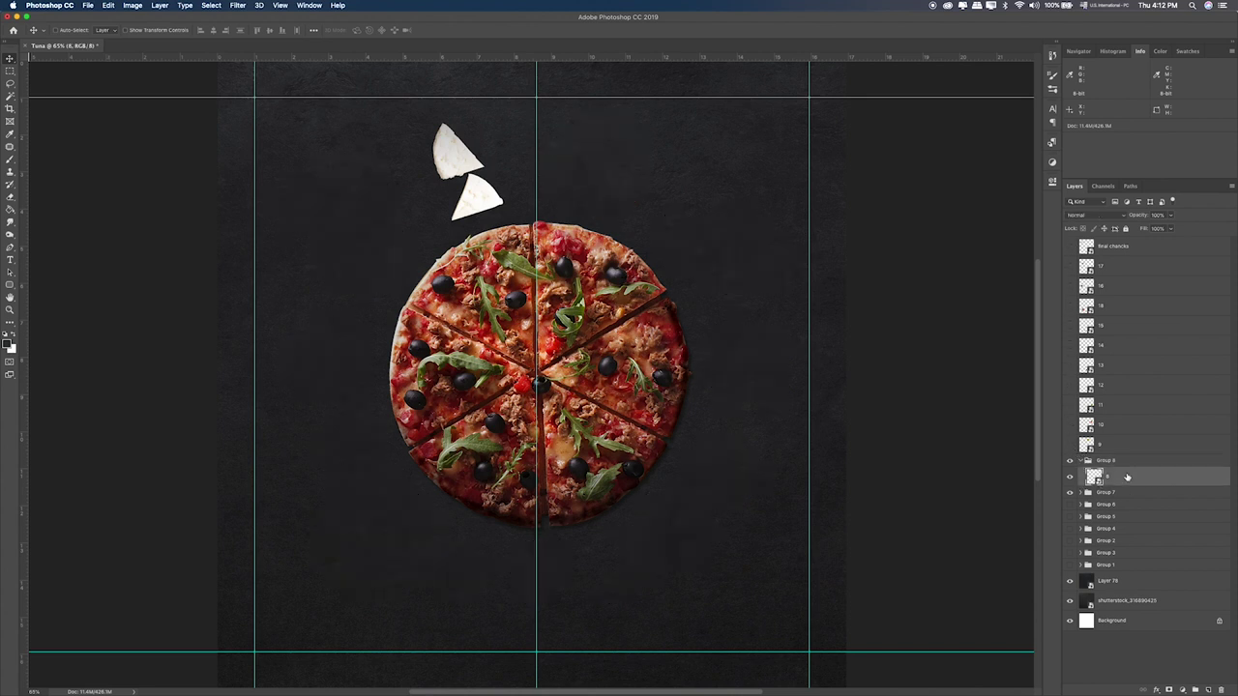
pyautogui.click(1081, 492)
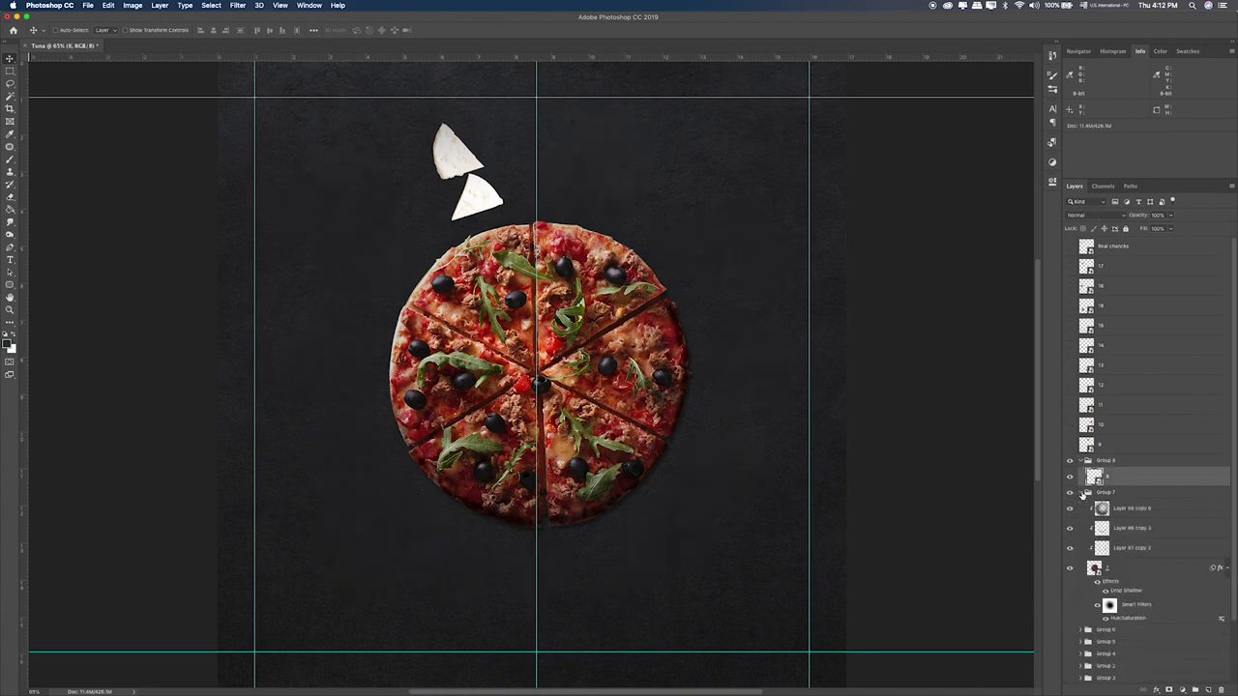
pyautogui.moveTo(1120, 591); pyautogui.dragTo(1113, 489)
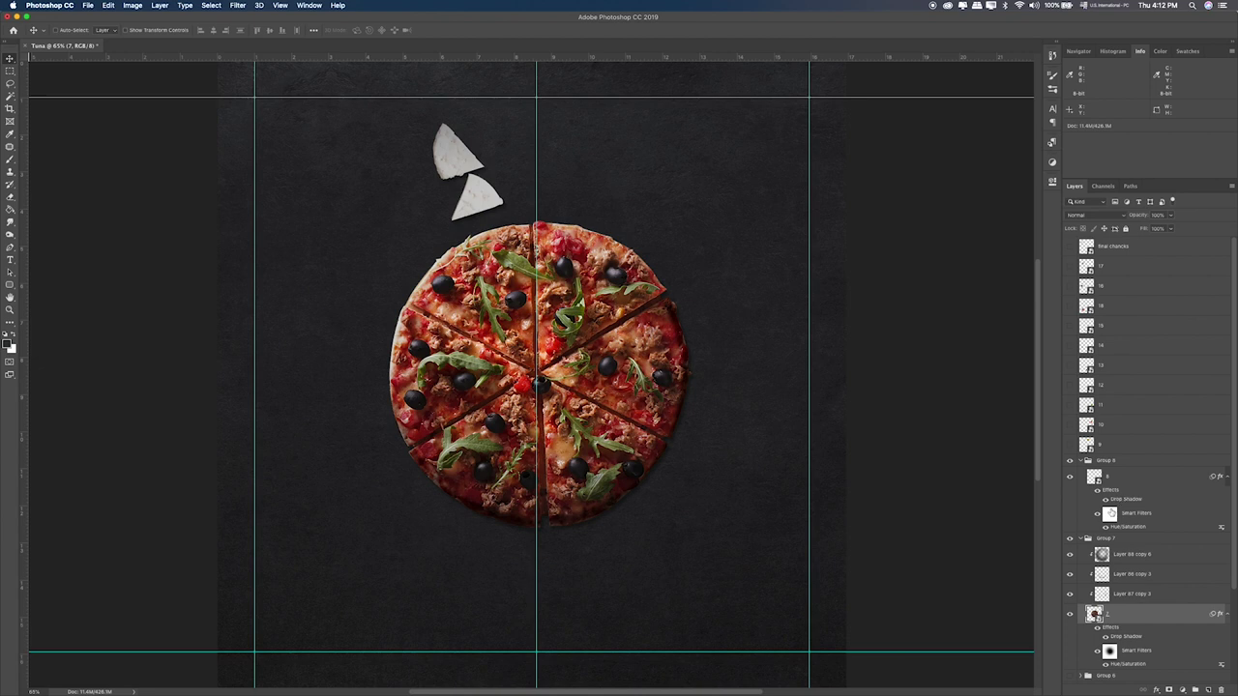
# Step: Paint black at 20% opacity on layer 8's filter mask with a smaller brush to brighten the cheese pieces
pyautogui.click(1110, 513)
pyautogui.press('b')
pyautogui.press('super+plus')
pyautogui.press('super+plus')
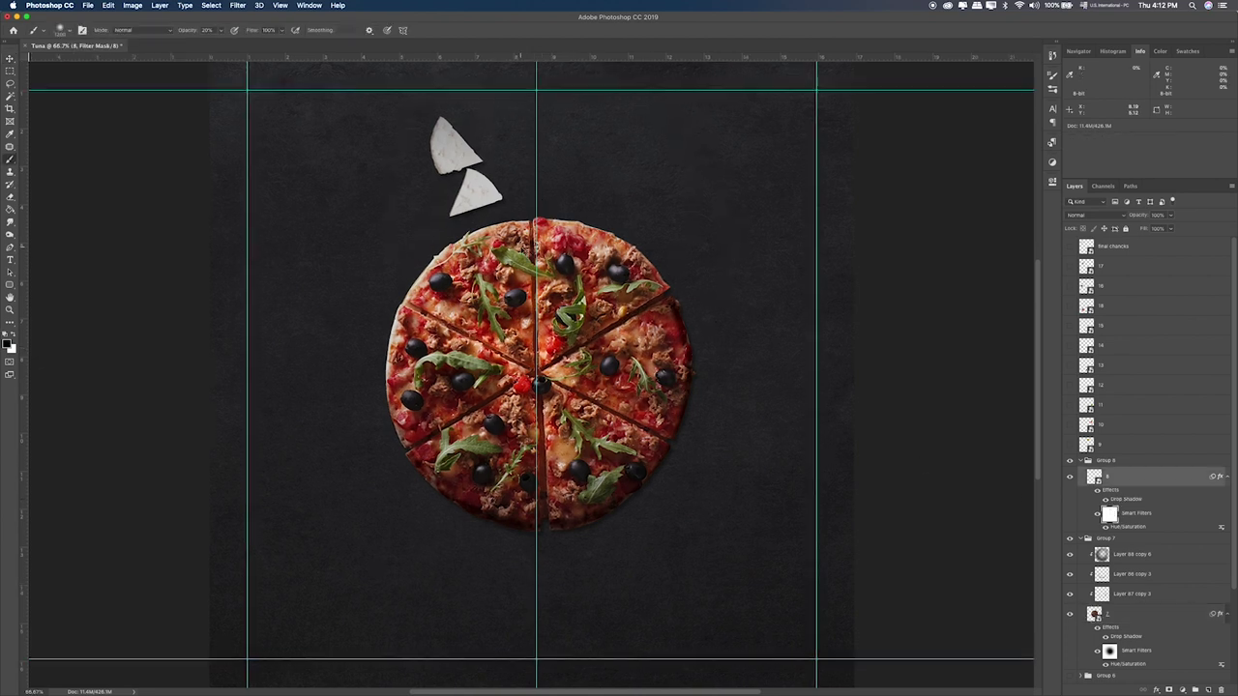
pyautogui.moveTo(503, 200); pyautogui.dragTo(553, 398)
pyautogui.press('[')
pyautogui.press('[')
pyautogui.press('[')
pyautogui.press('[')
pyautogui.press('[')
pyautogui.press('[')
pyautogui.press('[')
pyautogui.press('[')
pyautogui.press('[')
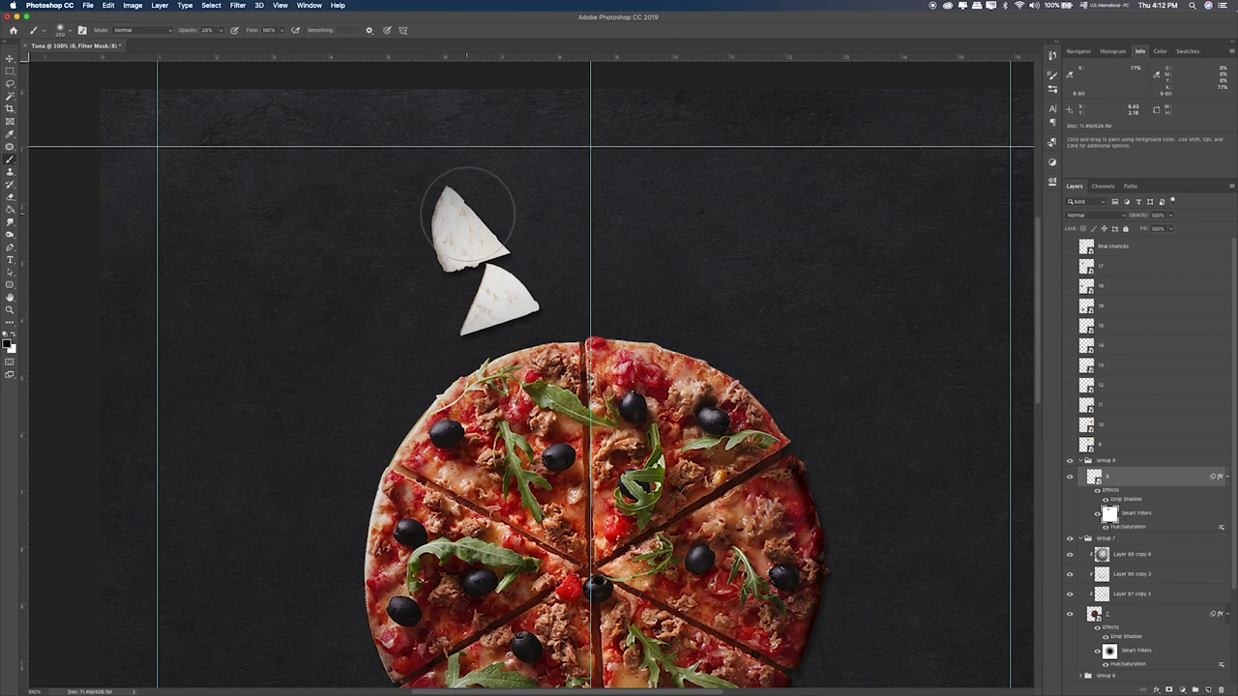
pyautogui.press('super+minus')
pyautogui.press('super+0')
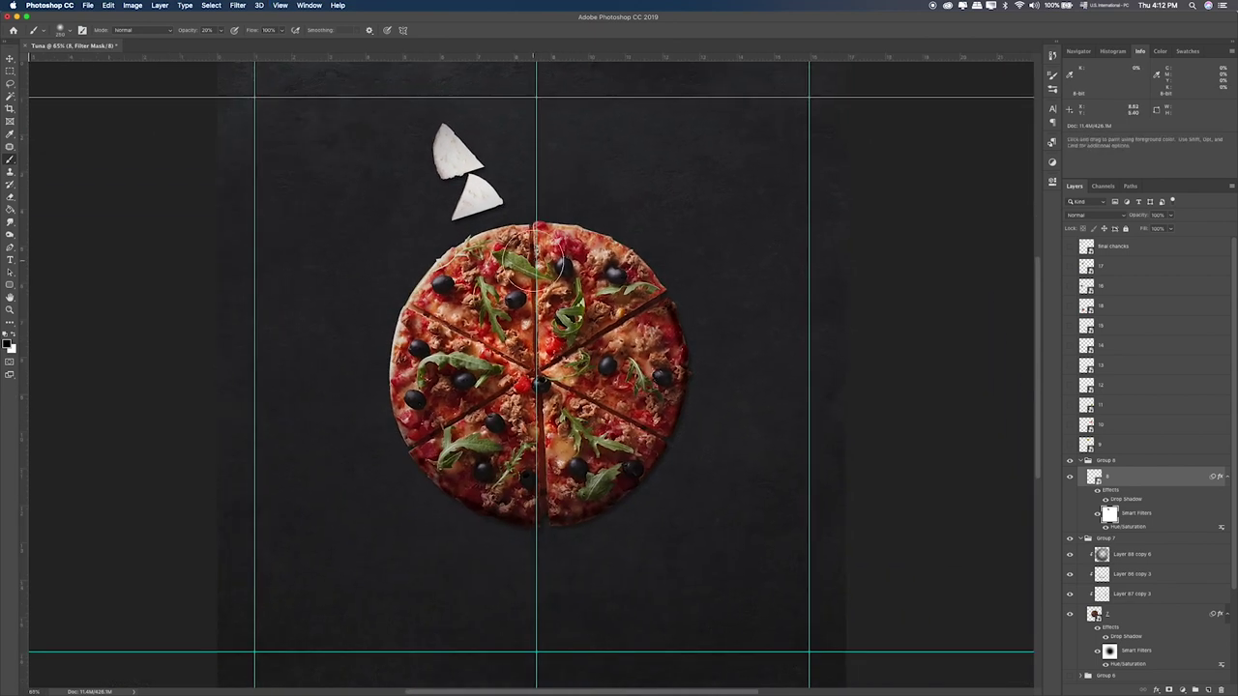
# Step: Copy the cheese layer's drop shadow and Hue/Saturation smart filter to layers 10 and 9, and show layer 9
pyautogui.click(1118, 492)
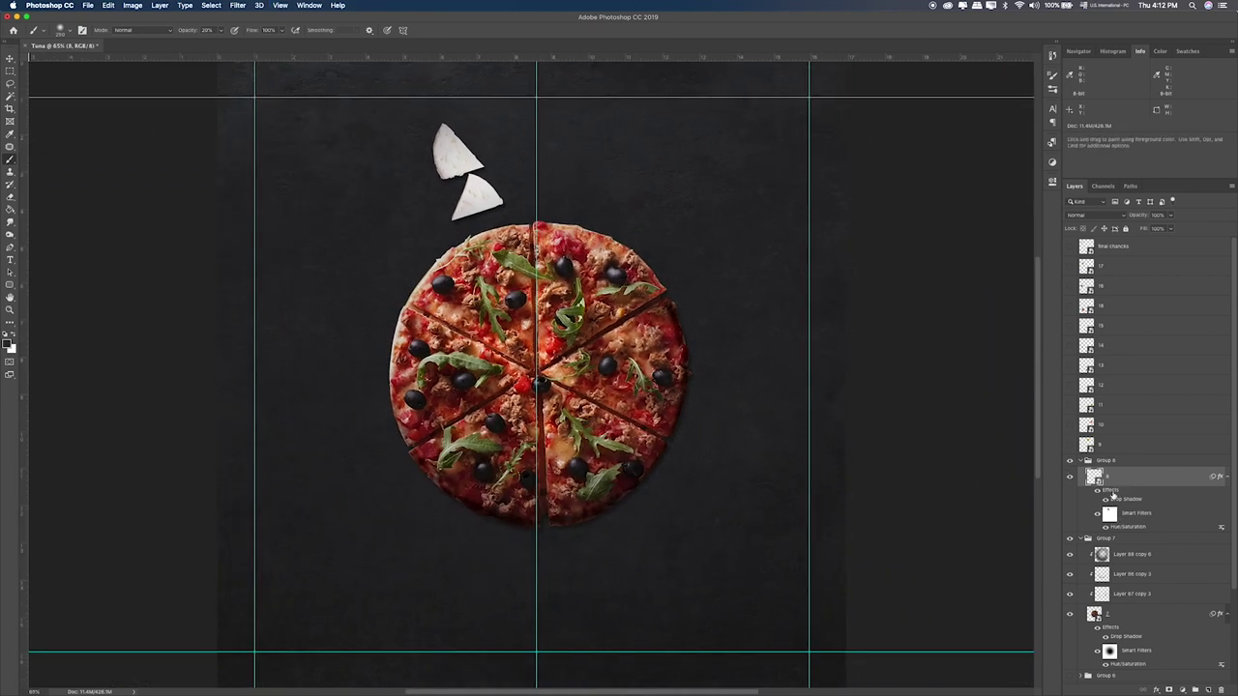
pyautogui.moveTo(1108, 448)
pyautogui.mouseDown()
pyautogui.moveTo(1105, 463)
pyautogui.moveTo(1105, 426)
pyautogui.mouseUp()
pyautogui.moveTo(1115, 510); pyautogui.dragTo(1104, 450)
pyautogui.click(1071, 490)
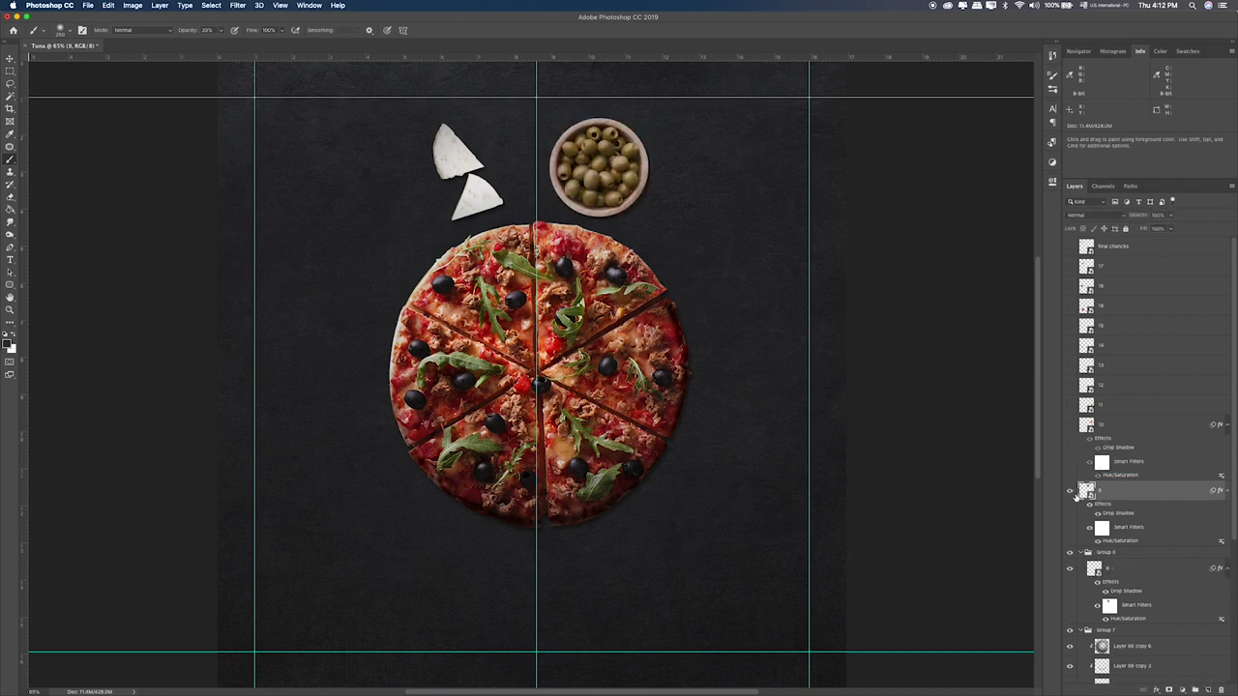
# Step: Collapse the cheese group and scale the green olive bowl on layer 9 down slightly, nearer the cheese
pyautogui.click(1084, 552)
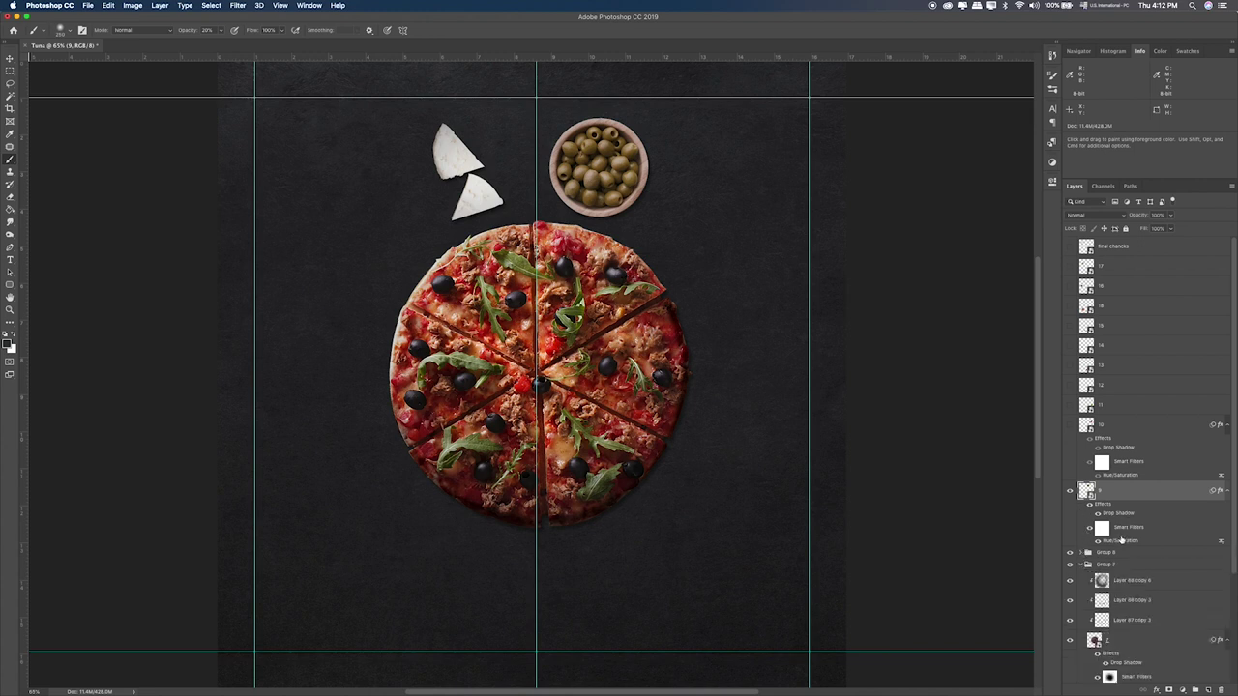
pyautogui.click(1070, 493)
pyautogui.click(1069, 492)
pyautogui.press('super+t')
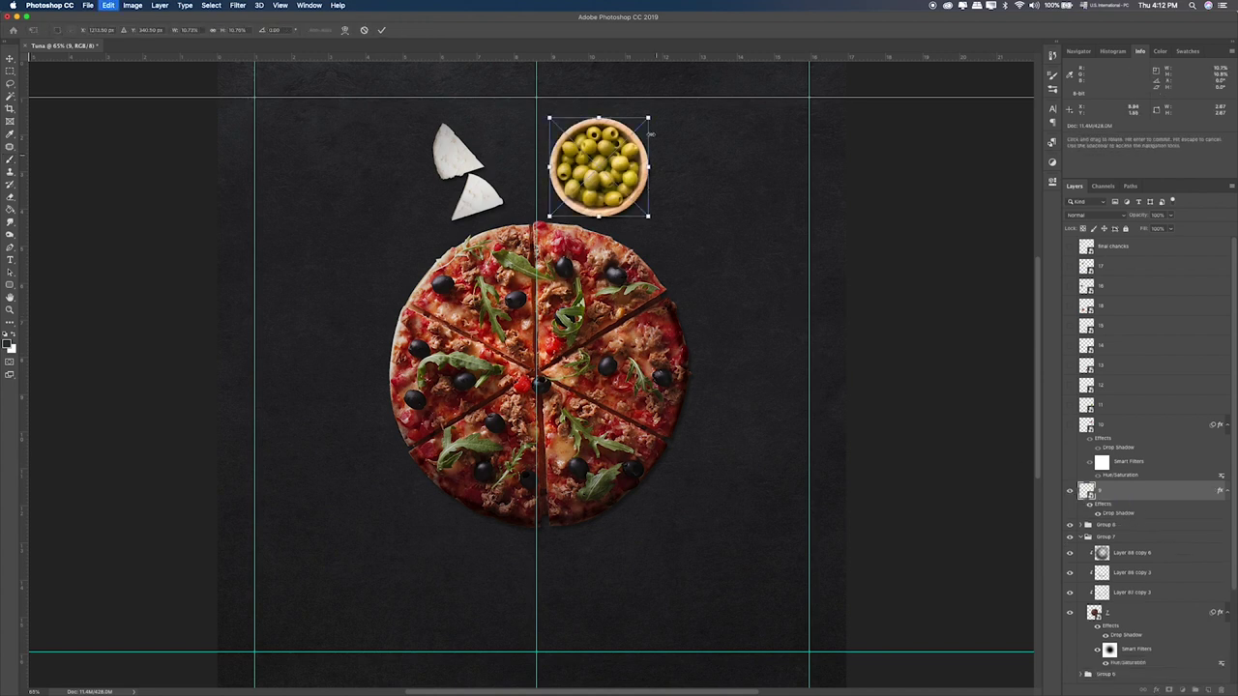
pyautogui.moveTo(648, 117); pyautogui.dragTo(614, 154)
pyautogui.press('Return')
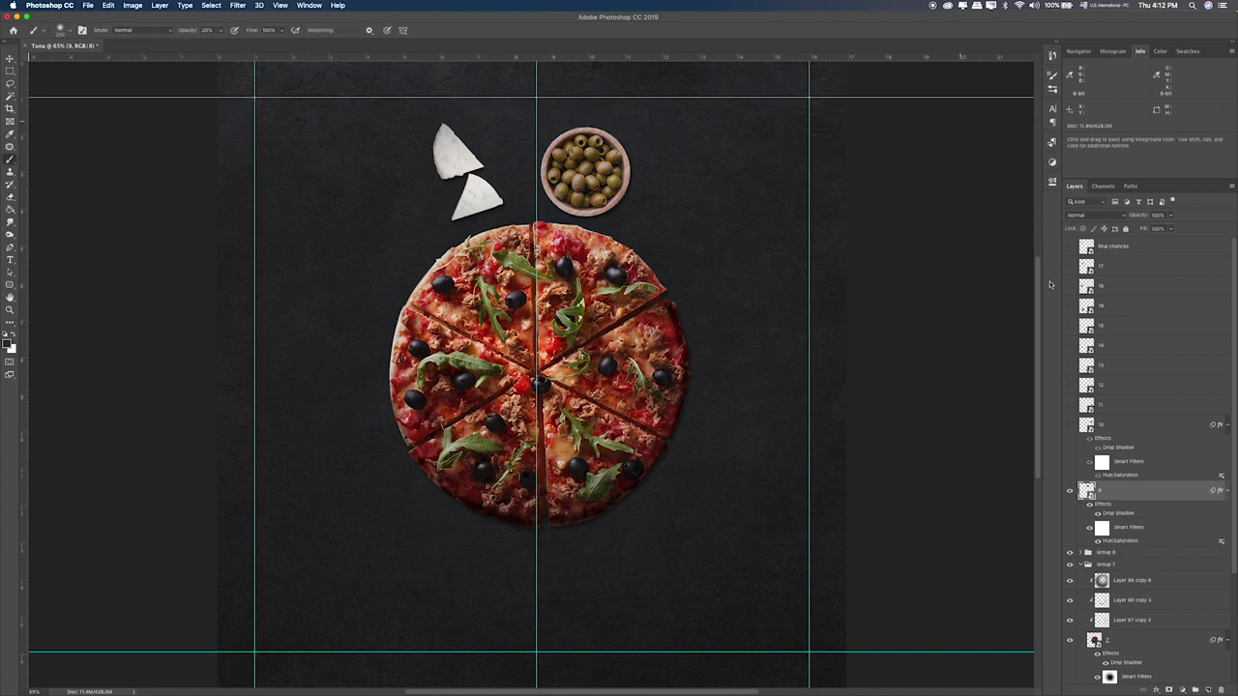
# Step: Check the olive bowl without its smart filters, and paint black on layer 9's filter mask to brighten the olives
pyautogui.click(1088, 530)
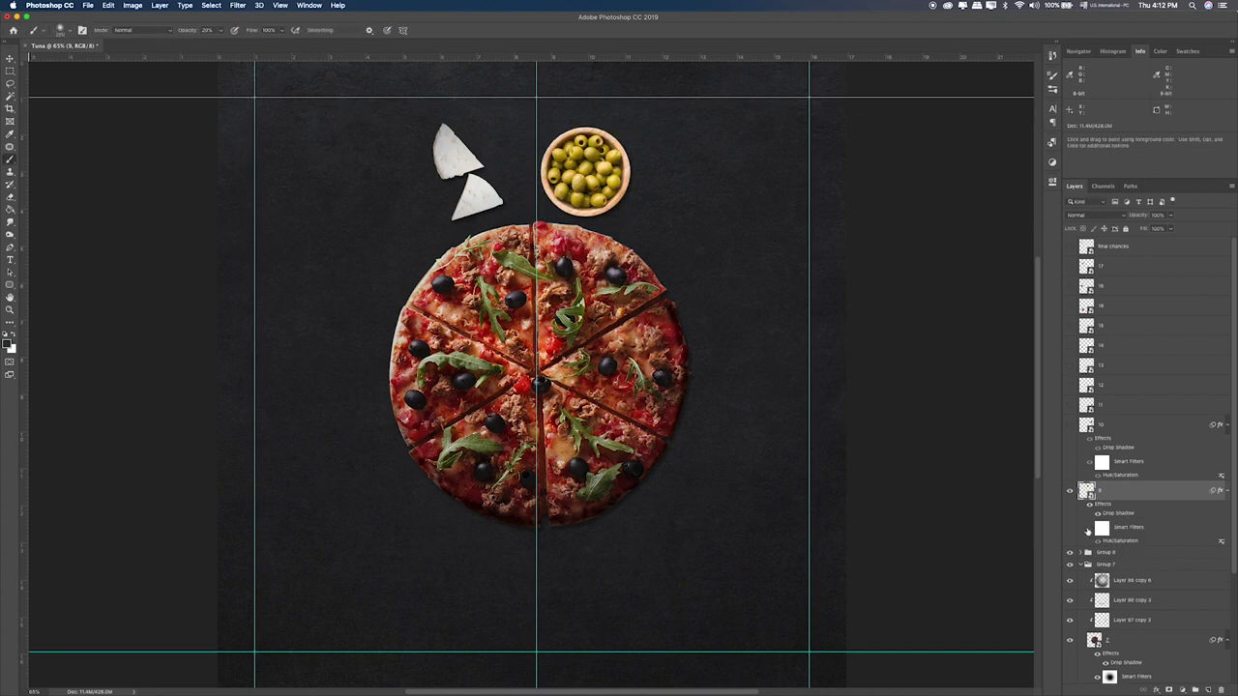
pyautogui.click(1090, 530)
pyautogui.click(1102, 528)
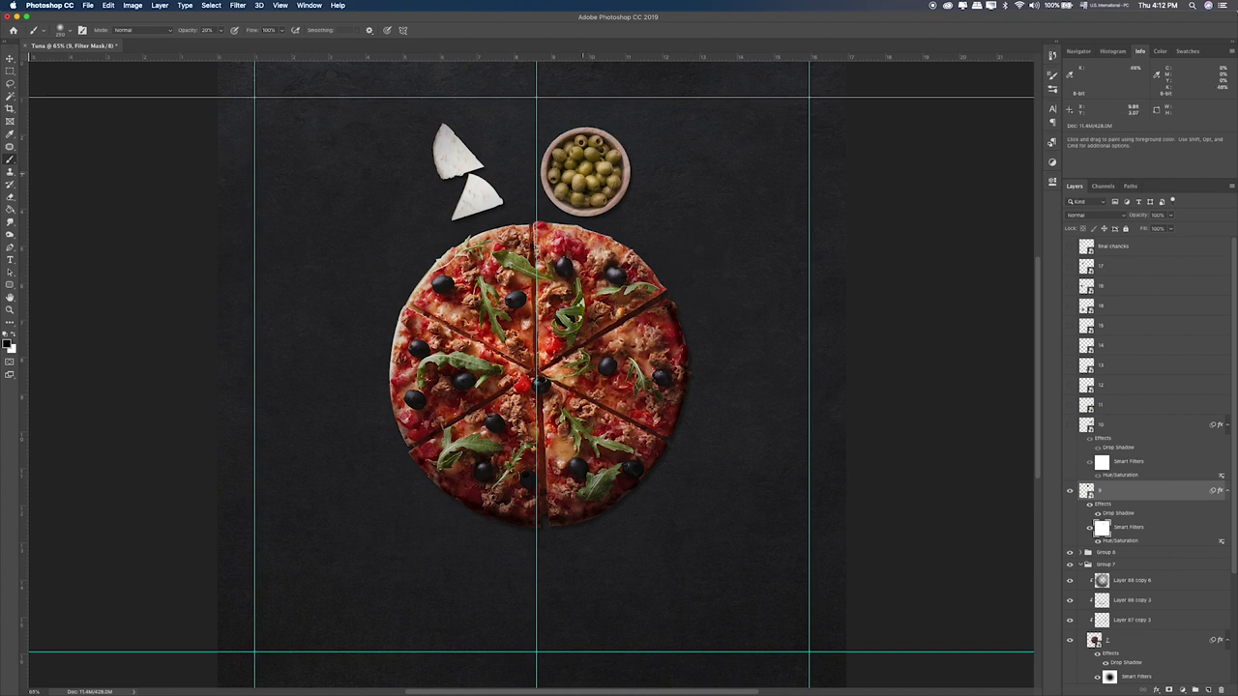
# Step: Adjust the opacity of the olive bowl's drop shadow on layer 9
pyautogui.doubleClick(1114, 513)
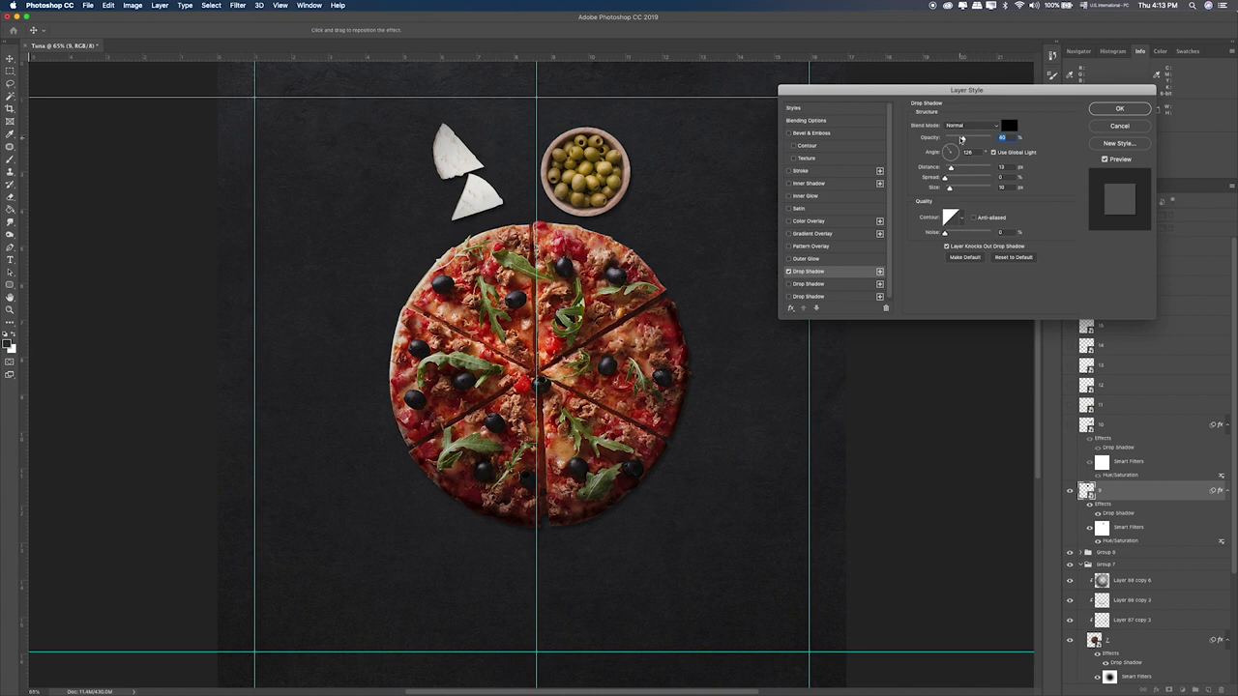
pyautogui.click(960, 189)
pyautogui.moveTo(959, 190); pyautogui.dragTo(968, 139)
pyautogui.click(1094, 110)
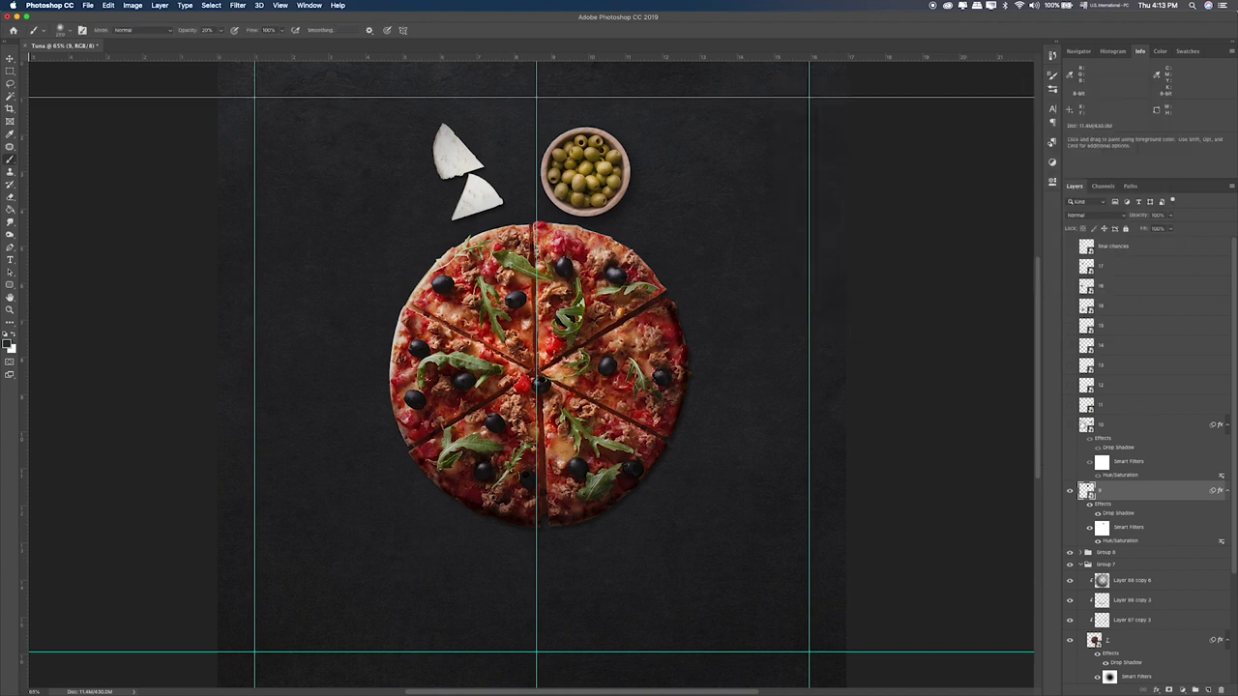
# Step: Show the tomatoes on layer 10 and adjust the opacity of their drop shadow
pyautogui.click(1070, 426)
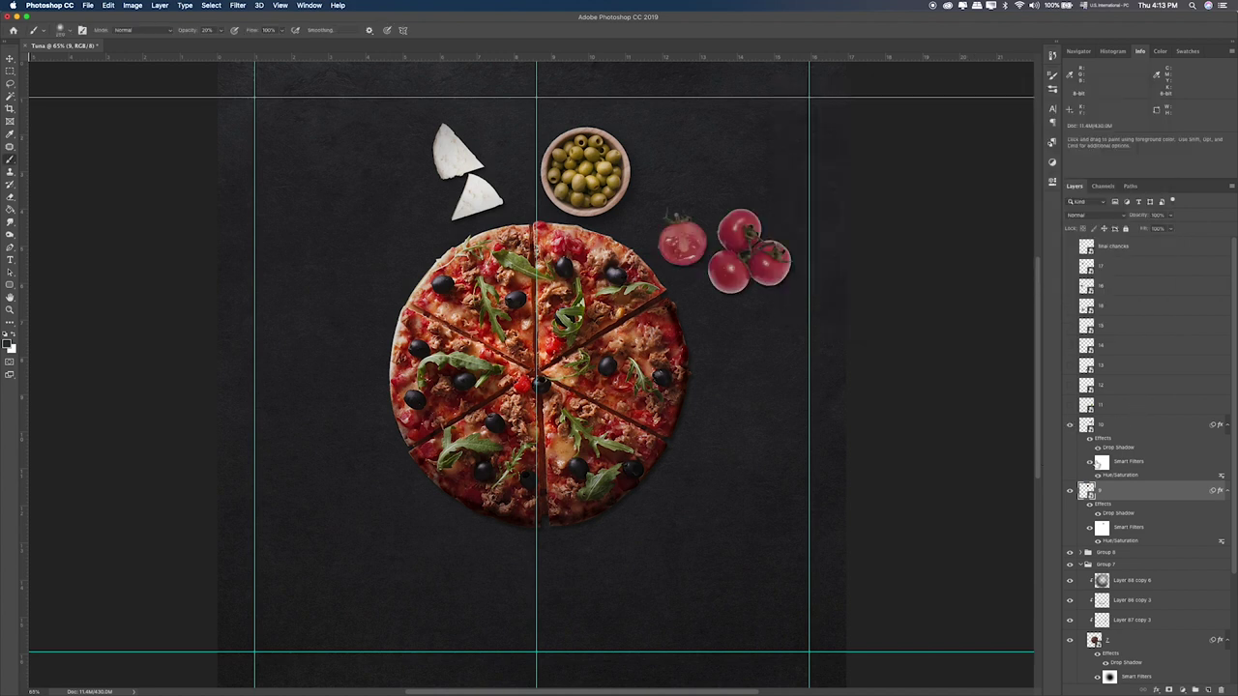
pyautogui.click(1101, 462)
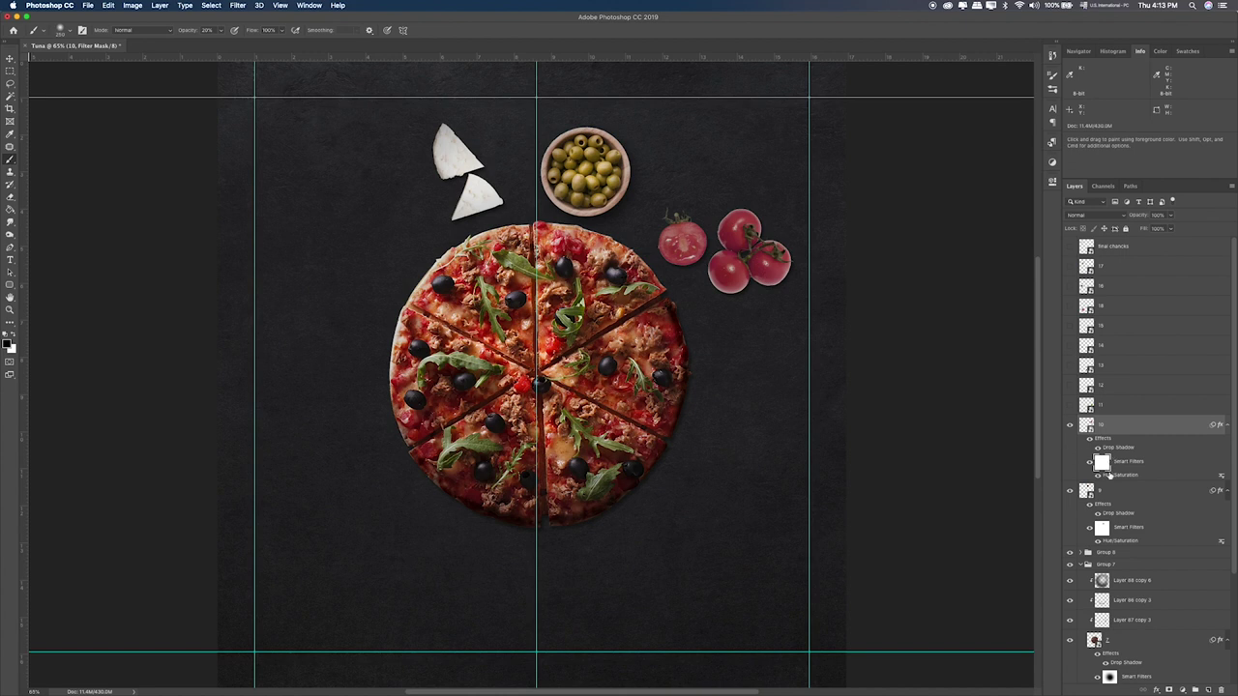
pyautogui.doubleClick(1110, 476)
pyautogui.doubleClick(1118, 448)
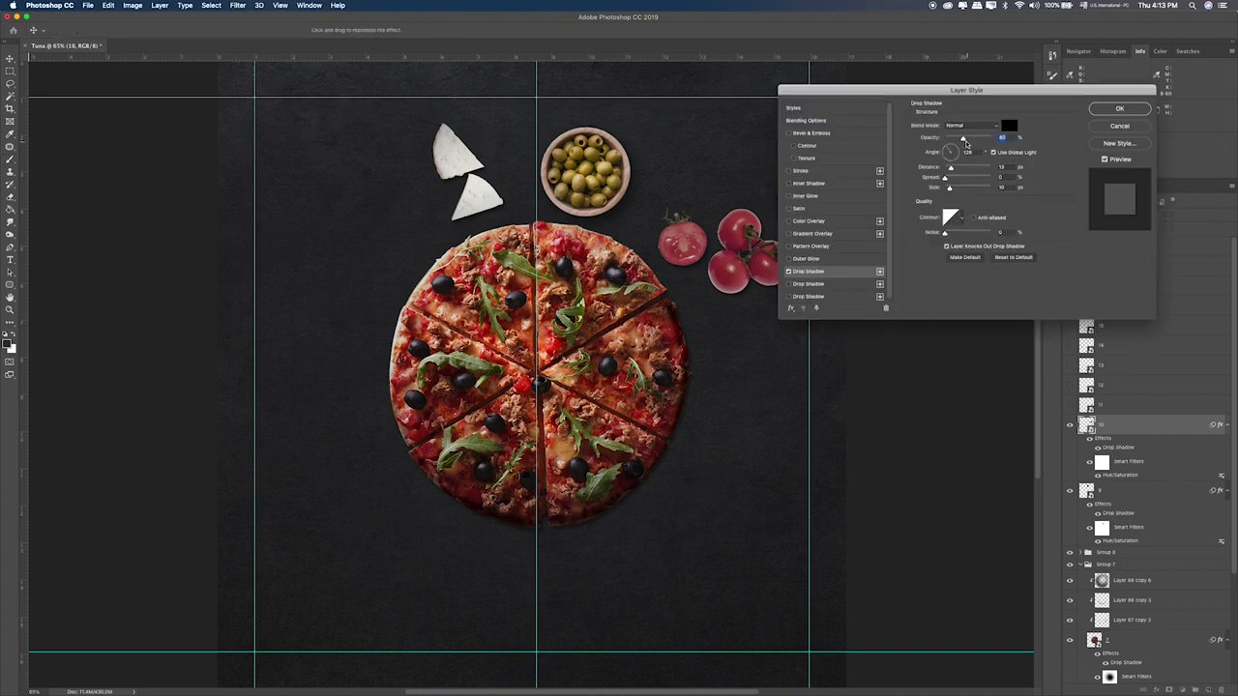
pyautogui.moveTo(969, 140)
pyautogui.mouseDown()
pyautogui.moveTo(955, 170)
pyautogui.moveTo(963, 138)
pyautogui.mouseUp()
pyautogui.click(1105, 114)
# Step: Paint black on layer 10's filter mask with a smaller brush to restore the tomatoes' brightness and color
pyautogui.press('super+plus')
pyautogui.press('super+plus')
pyautogui.moveTo(829, 309); pyautogui.dragTo(619, 387)
pyautogui.click(1104, 464)
pyautogui.press('[')
pyautogui.press('[')
pyautogui.press('[')
pyautogui.press('[')
pyautogui.press('[')
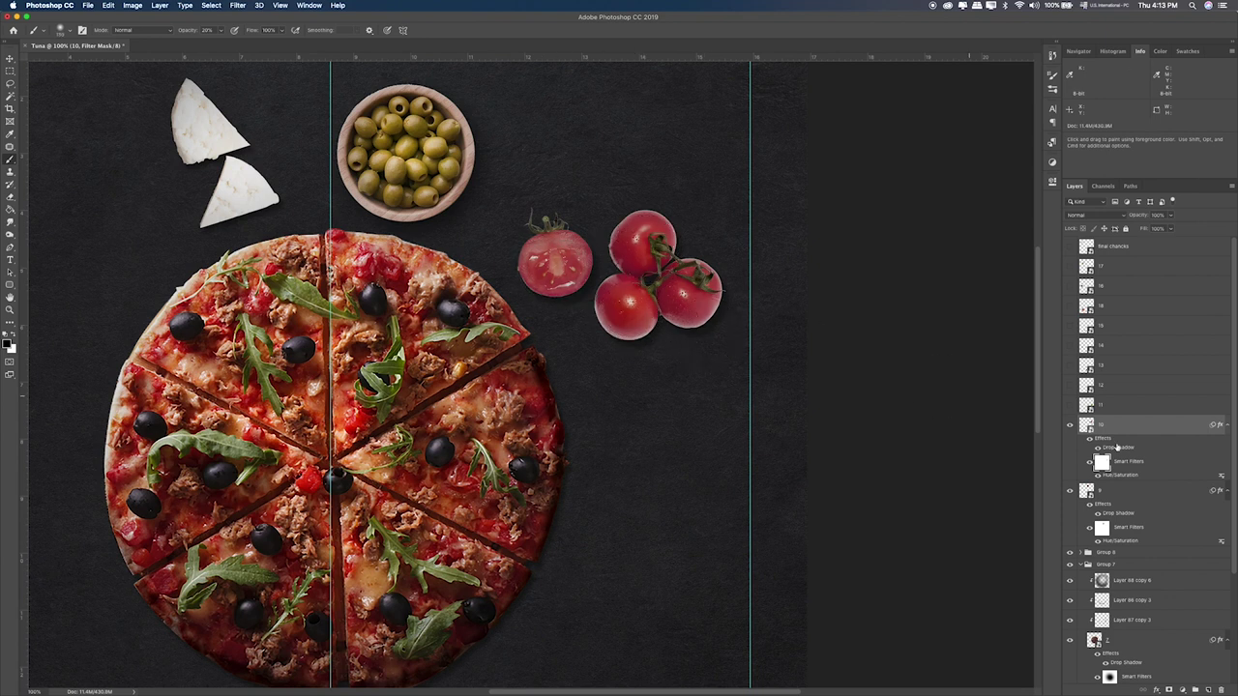
# Step: Put the tomato layer 10 and the olive layer 9 each in its own group
pyautogui.press('super+g')
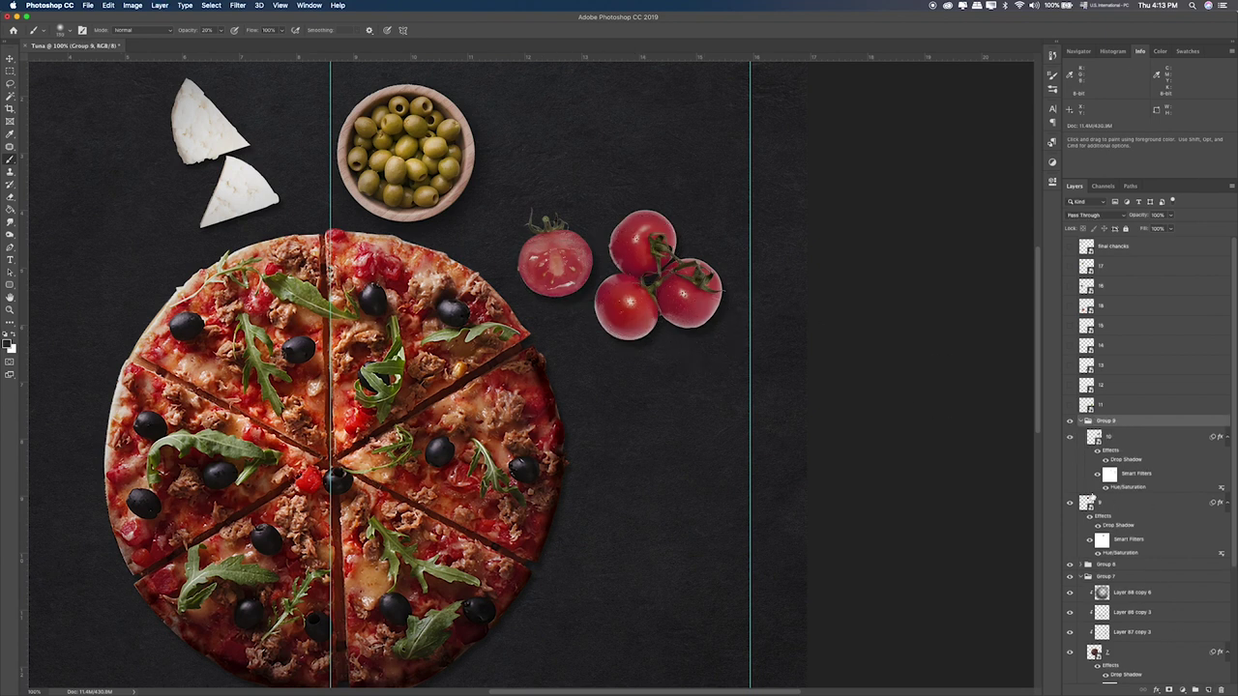
pyautogui.click(1095, 501)
pyautogui.press('super+g')
# Step: Add a new empty layer above the tomato layer 10 and clip it to the tomatoes
pyautogui.click(1107, 441)
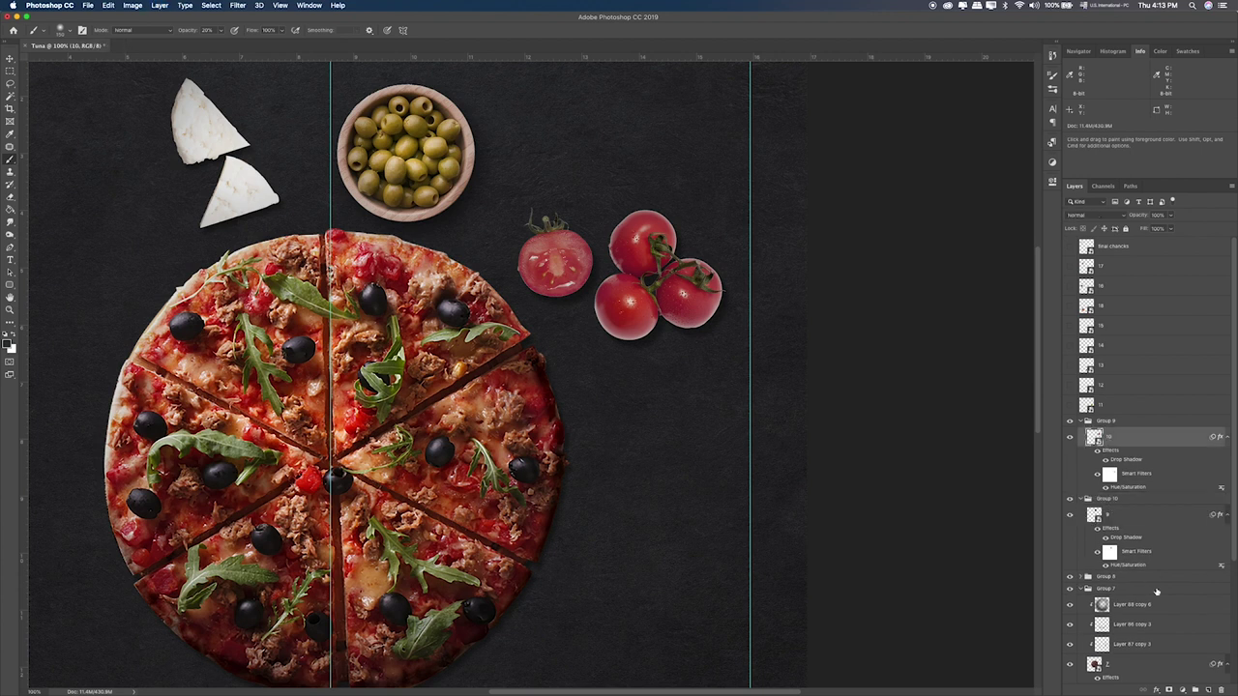
pyautogui.click(1208, 690)
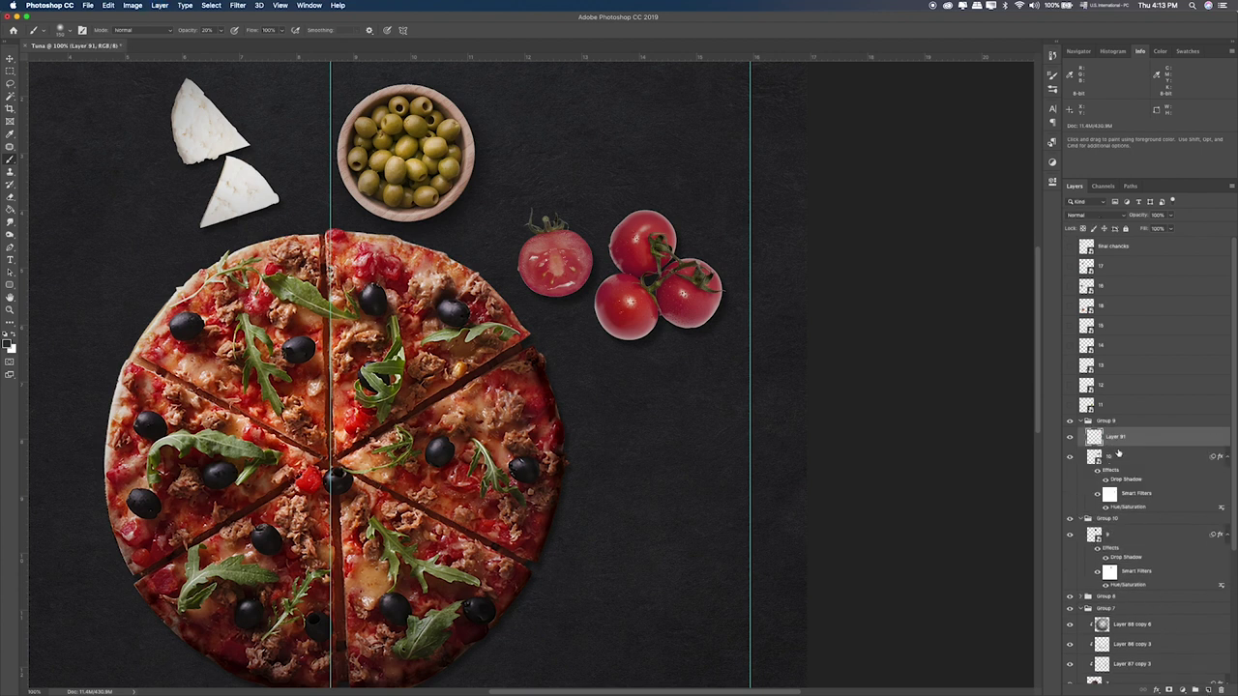
pyautogui.click(1118, 453)
pyautogui.keyDown('alt'); pyautogui.click(1120, 446); pyautogui.keyUp('alt')
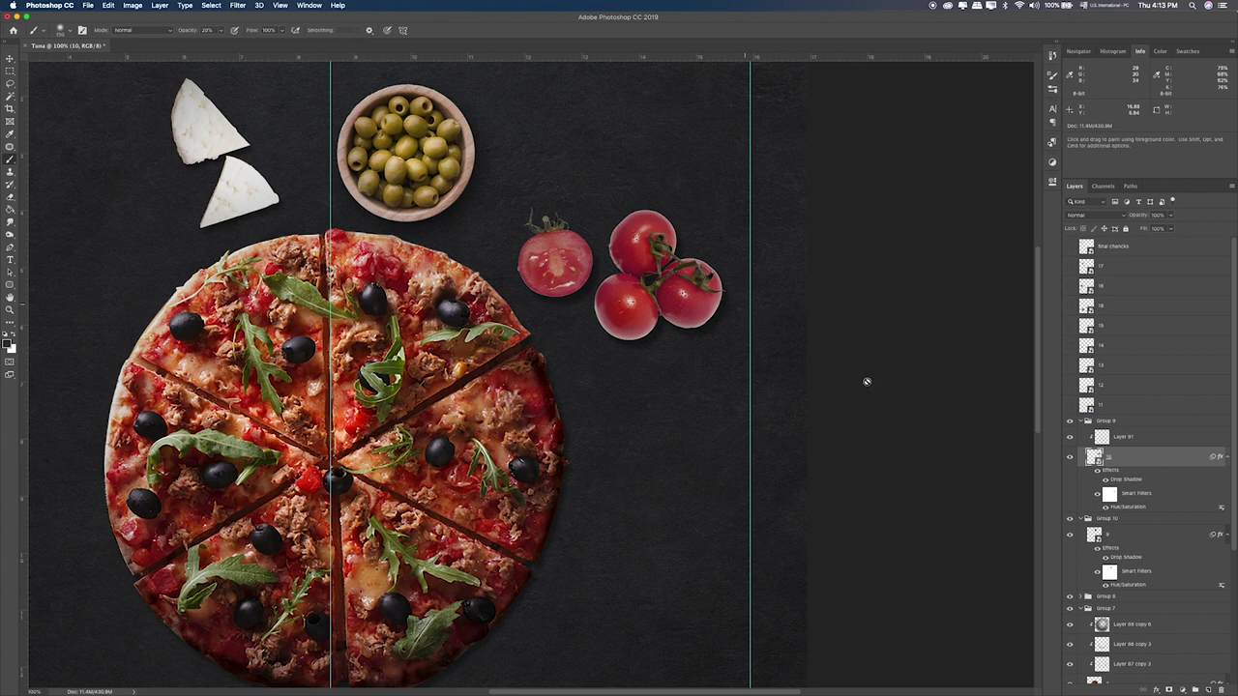
pyautogui.hotkey('alt', ']')
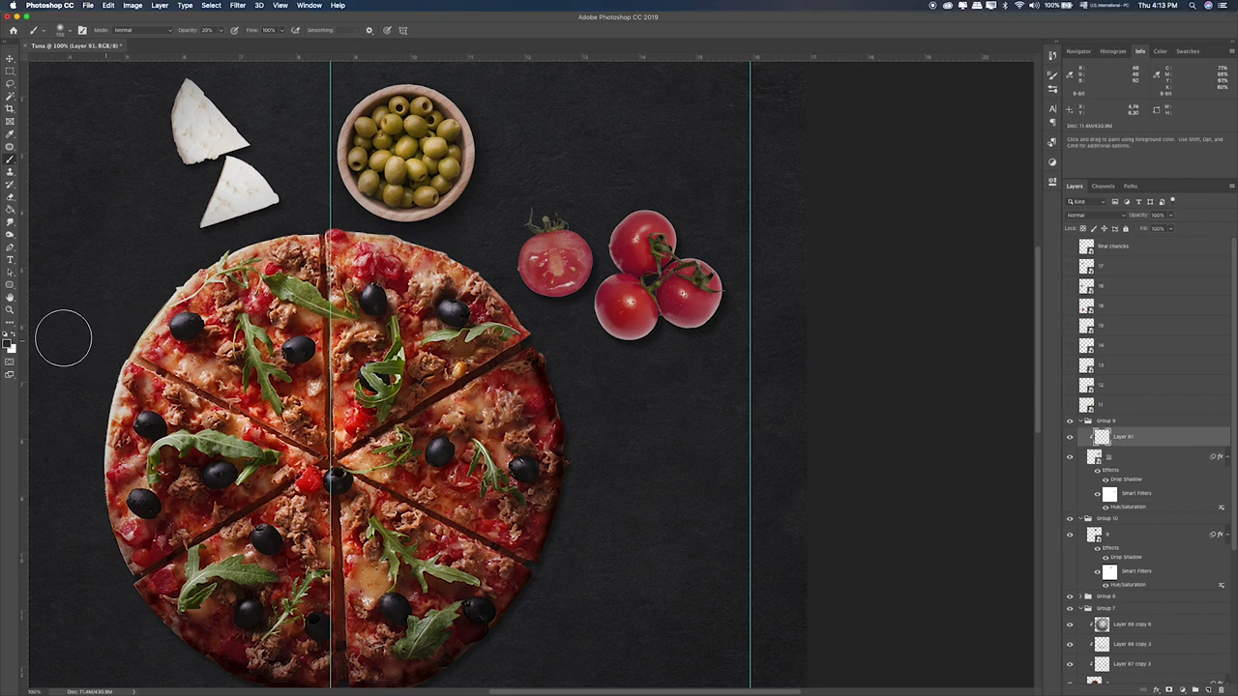
# Step: Set the foreground color to black (000000) and paint shading along the tomatoes' outer edges at 100% brush opacity
pyautogui.click(9, 345)
pyautogui.click(500, 355)
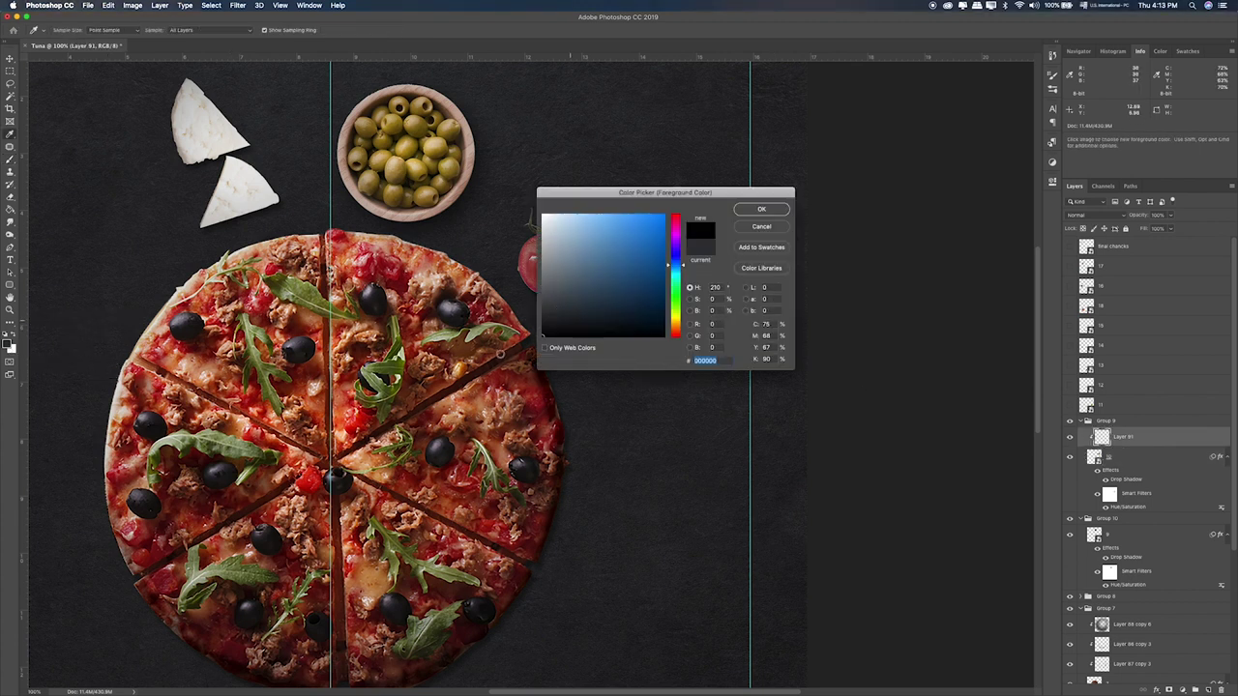
pyautogui.click(763, 211)
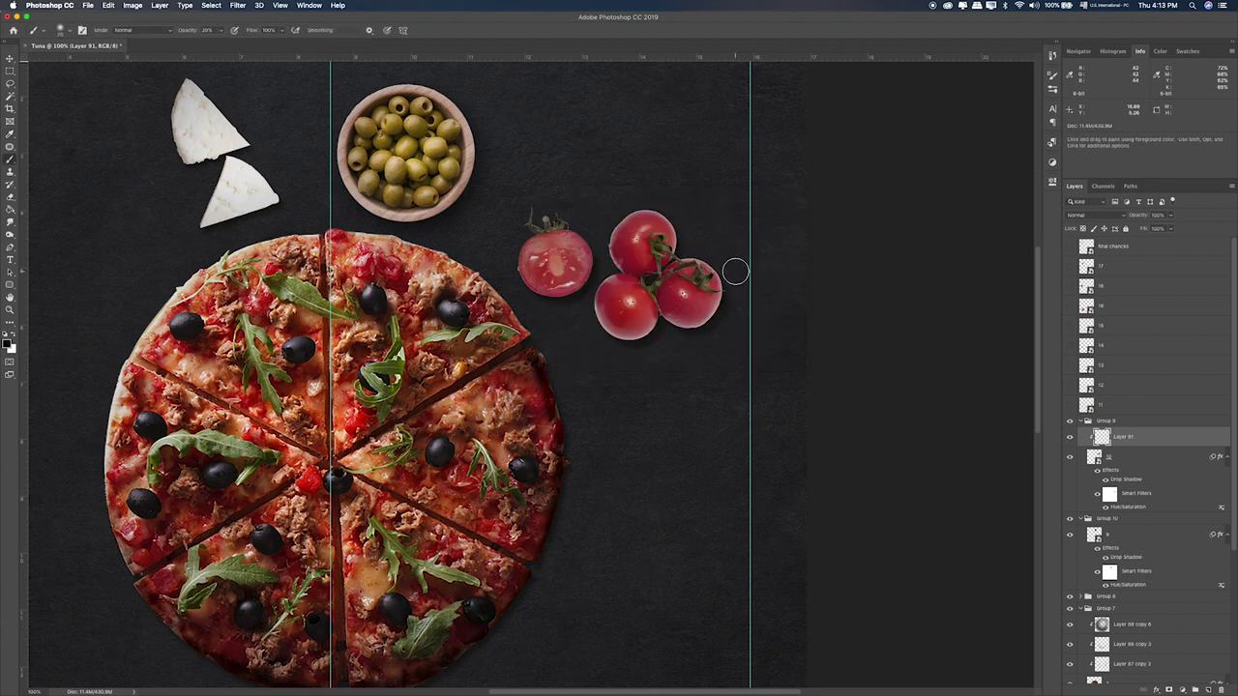
pyautogui.press('0')
pyautogui.moveTo(732, 280)
pyautogui.mouseDown()
pyautogui.moveTo(708, 329)
pyautogui.moveTo(672, 330)
pyautogui.moveTo(692, 337)
pyautogui.moveTo(731, 314)
pyautogui.moveTo(701, 245)
pyautogui.mouseUp()
pyautogui.press(']')
pyautogui.moveTo(621, 215); pyautogui.dragTo(671, 206)
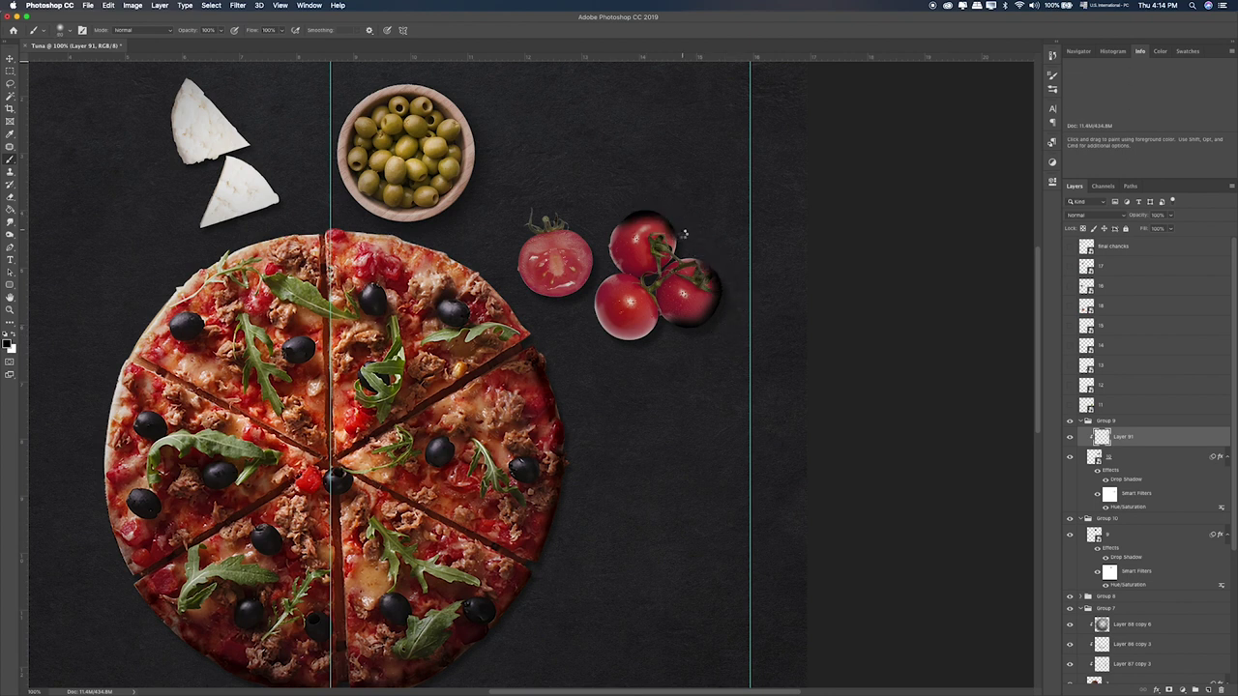
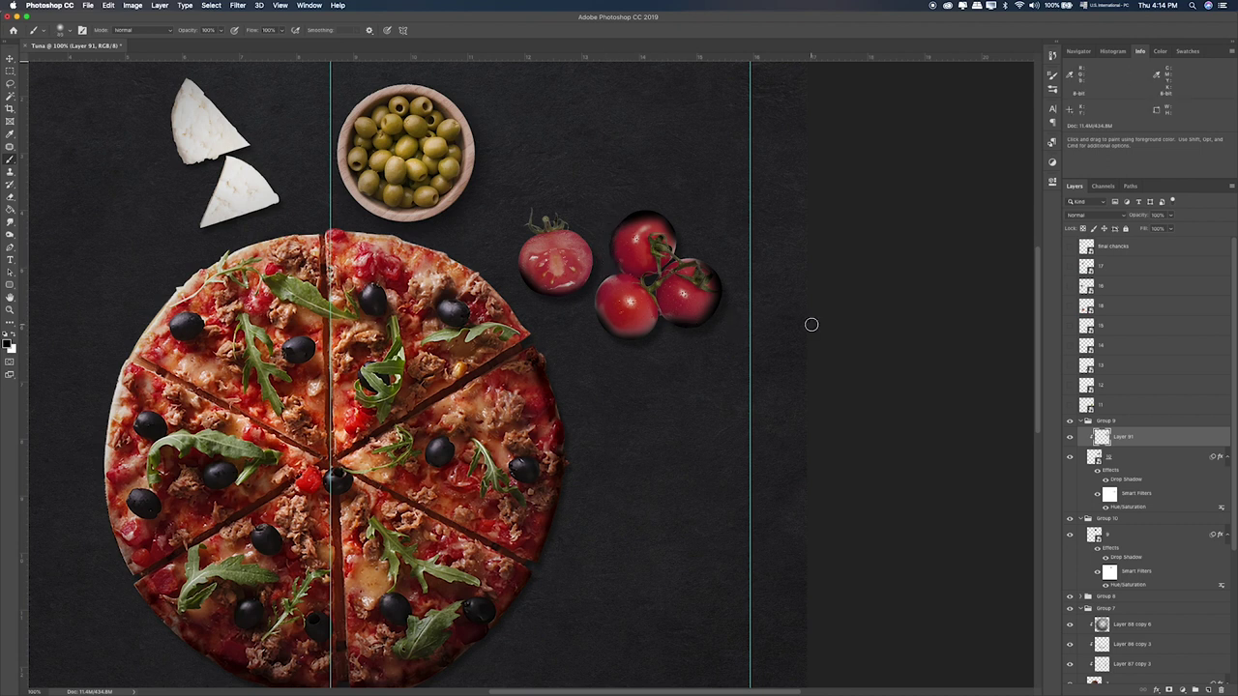
# Step: Set the blend mode of the tomatoes' clipped shading layer 91 to Overlay
pyautogui.press('v')
pyautogui.hotkey('shift', '+')
pyautogui.hotkey('shift', '+')
pyautogui.hotkey('shift', '+')
pyautogui.hotkey('shift', '+')
pyautogui.hotkey('shift', '+')
pyautogui.hotkey('shift', '+')
pyautogui.hotkey('shift', '+')
pyautogui.hotkey('shift', '+')
pyautogui.hotkey('shift', '+')
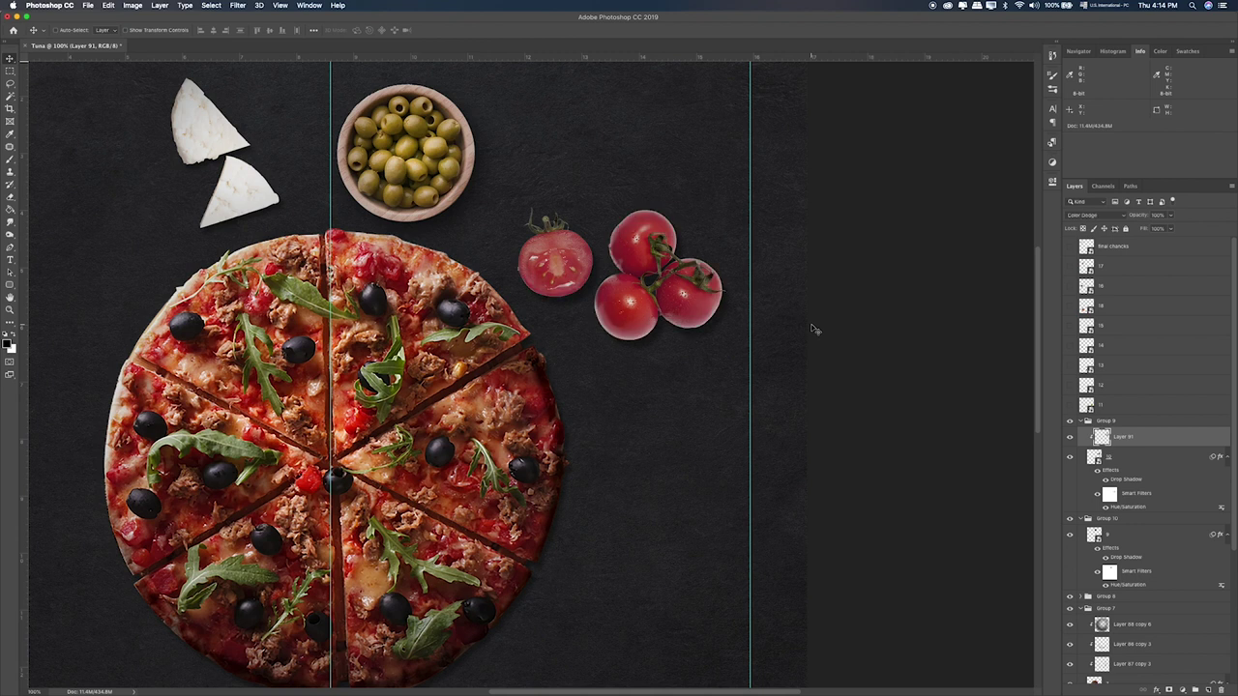
pyautogui.hotkey('shift', '-')
pyautogui.hotkey('shift', '+')
pyautogui.hotkey('shift', '+')
pyautogui.hotkey('shift', '+')
pyautogui.hotkey('shift', '+')
pyautogui.hotkey('shift', '+')
pyautogui.hotkey('shift', '+')
pyautogui.hotkey('shift', '+')
pyautogui.hotkey('shift', '+')
pyautogui.hotkey('shift', '+')
pyautogui.hotkey('shift', '+')
pyautogui.hotkey('shift', '+')
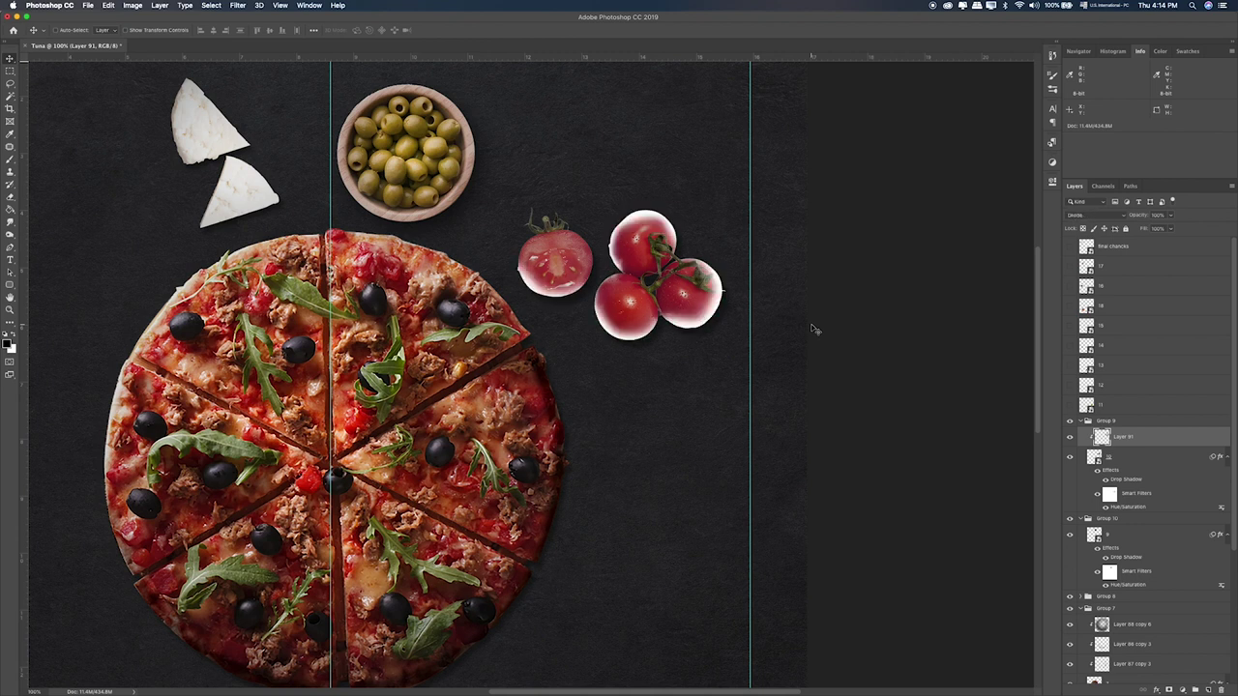
pyautogui.hotkey('shift', '+')
pyautogui.hotkey('shift', '+')
pyautogui.hotkey('shift', '+')
pyautogui.hotkey('shift', '+')
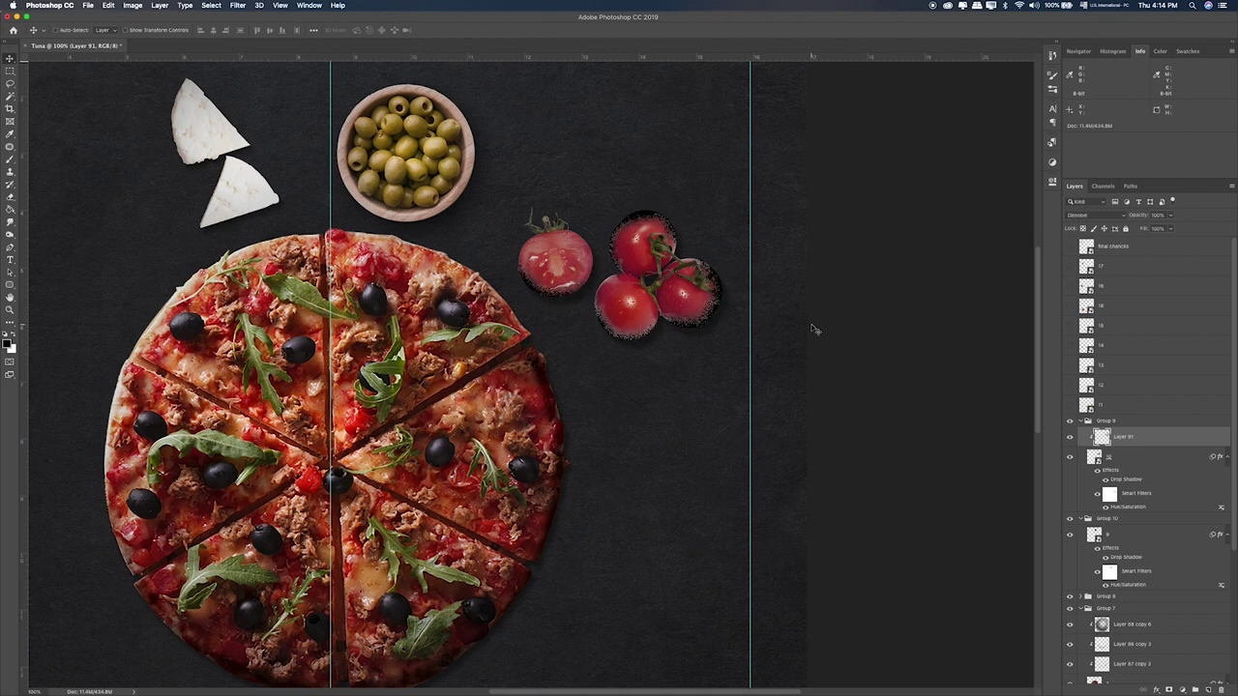
pyautogui.hotkey('shift', '+')
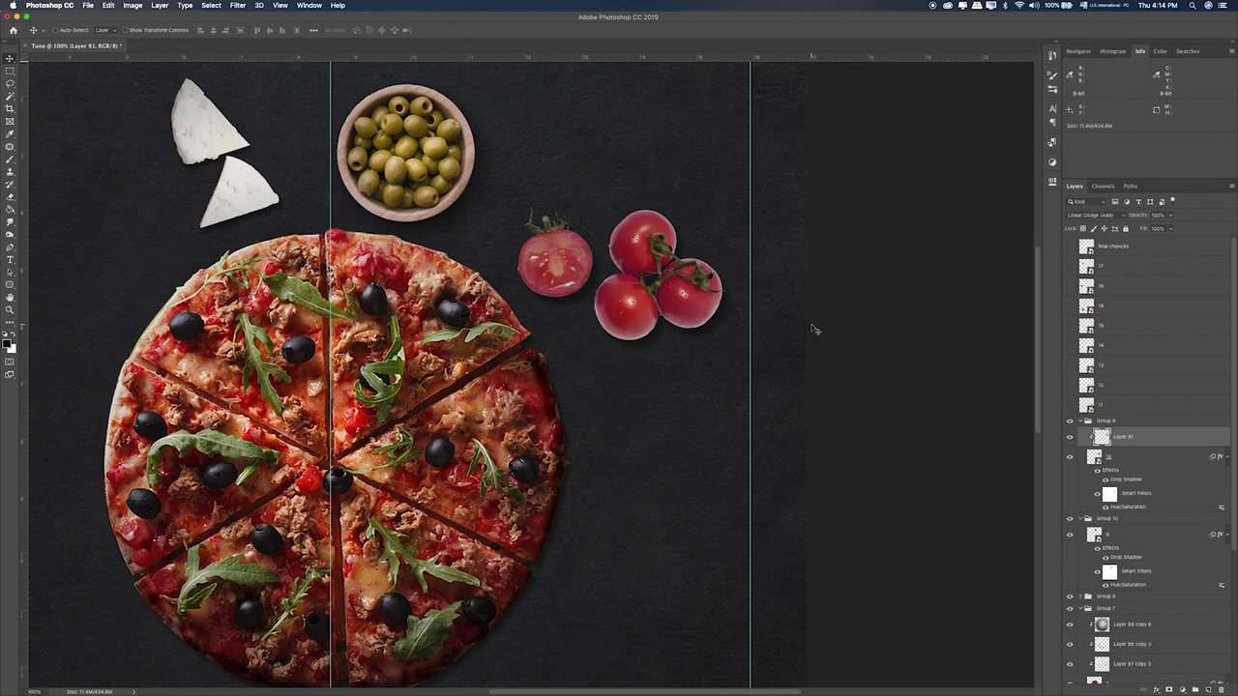
pyautogui.hotkey('shift', '+')
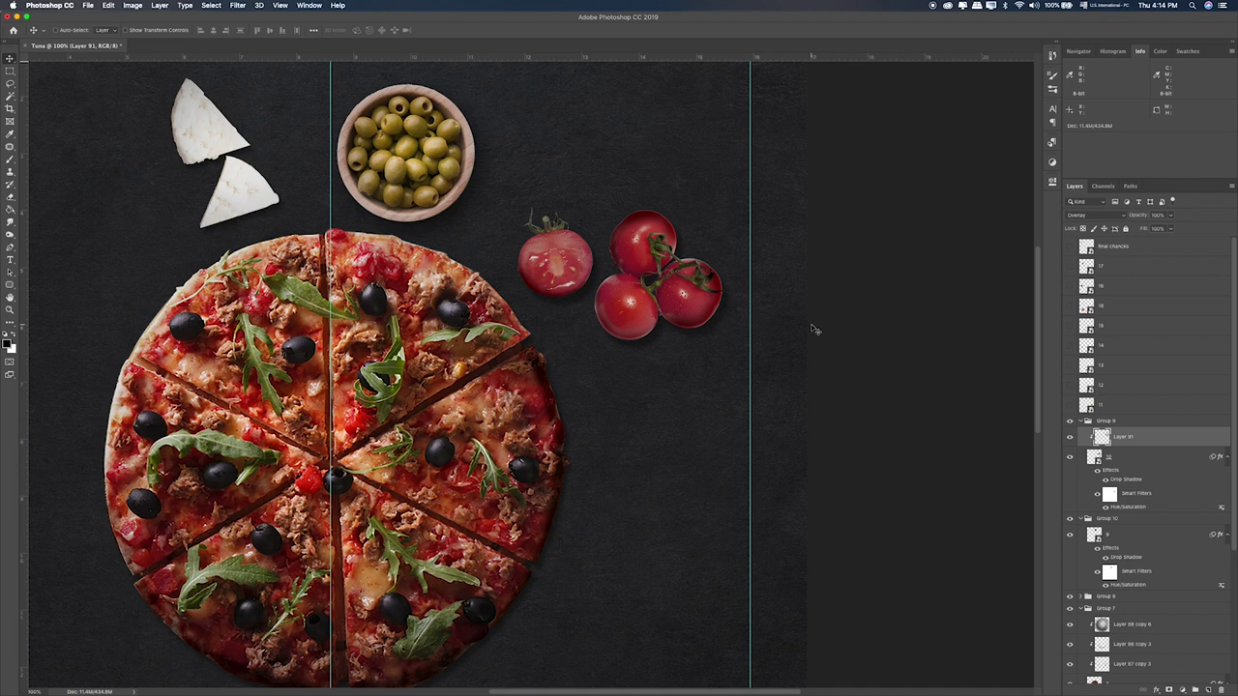
# Step: Erase the layer 91 shading over the tomatoes with a smaller eraser at 30% opacity
pyautogui.press('e')
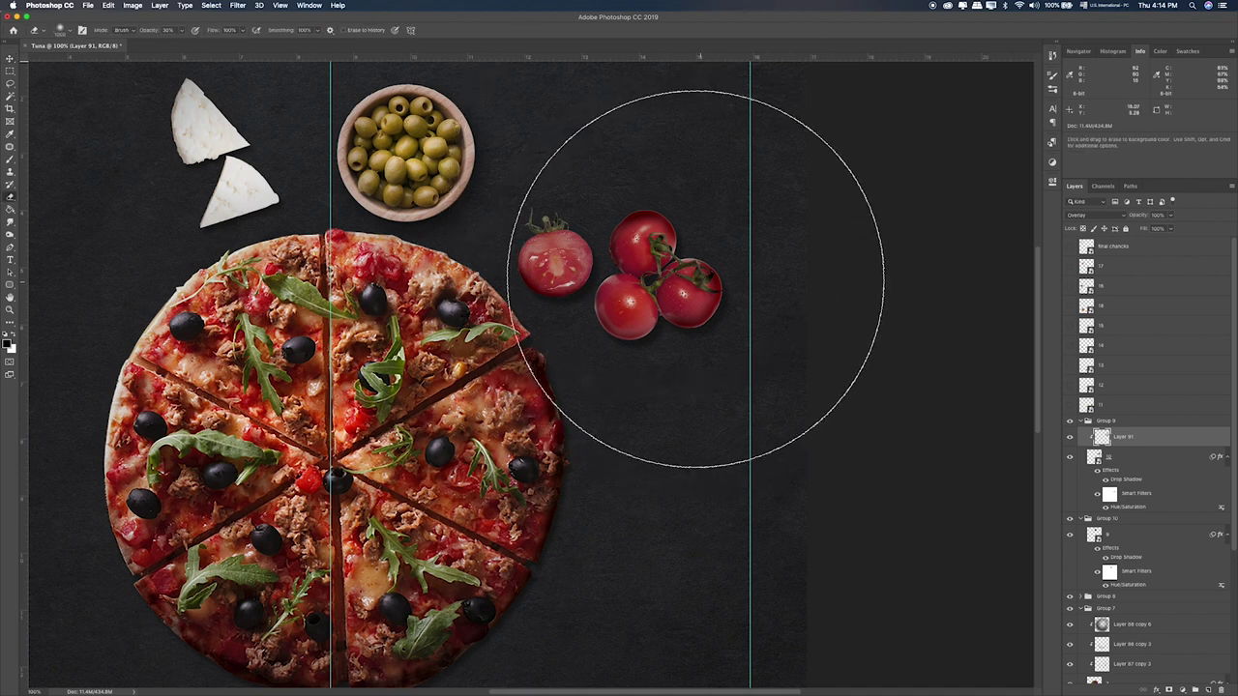
pyautogui.press('[')
pyautogui.press('[')
pyautogui.press('[')
pyautogui.press('[')
pyautogui.press('[')
pyautogui.press('[')
pyautogui.press('[')
pyautogui.press('[')
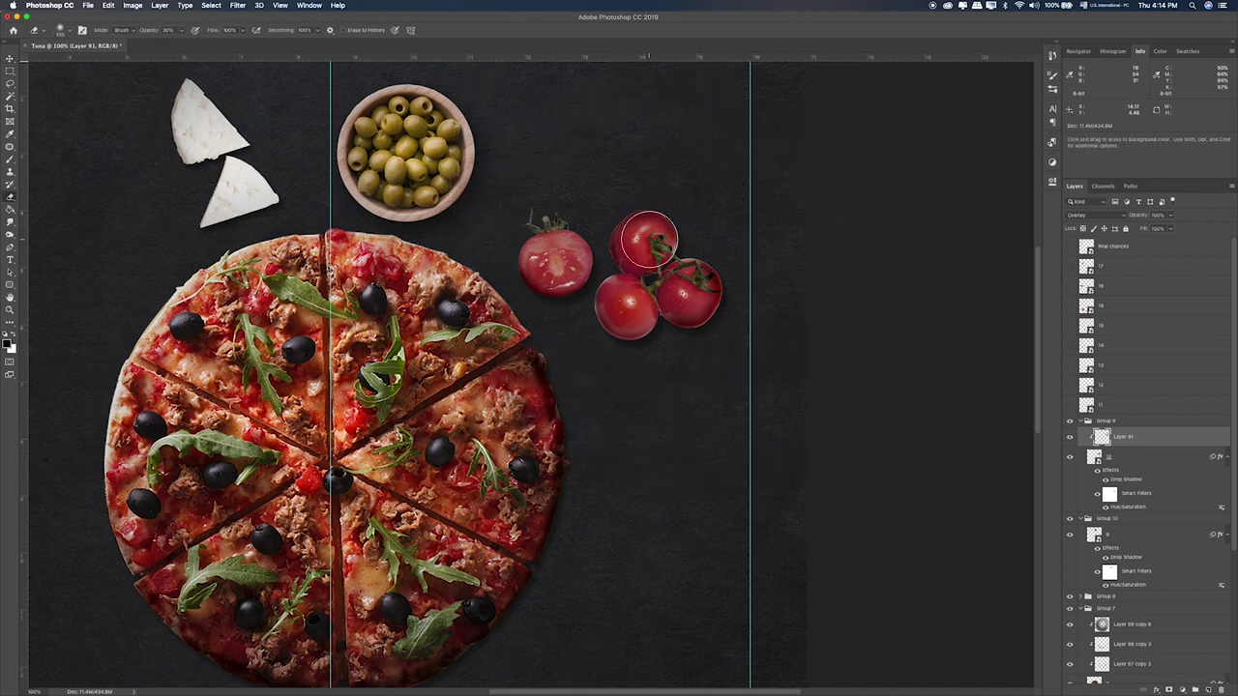
pyautogui.moveTo(689, 292); pyautogui.dragTo(681, 308)
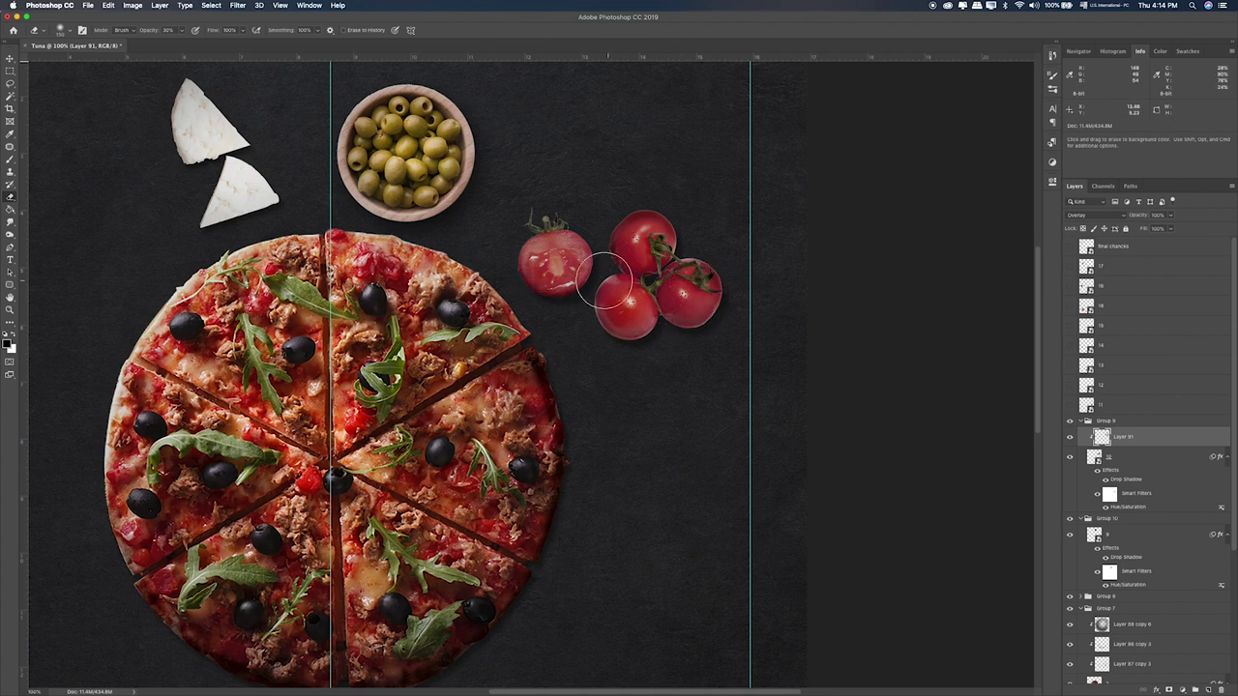
# Step: Add an empty clipped layer directly above tomato layer 10 and paint black shading along the three whole tomatoes' outer edges
pyautogui.click(1125, 459)
pyautogui.click(1209, 689)
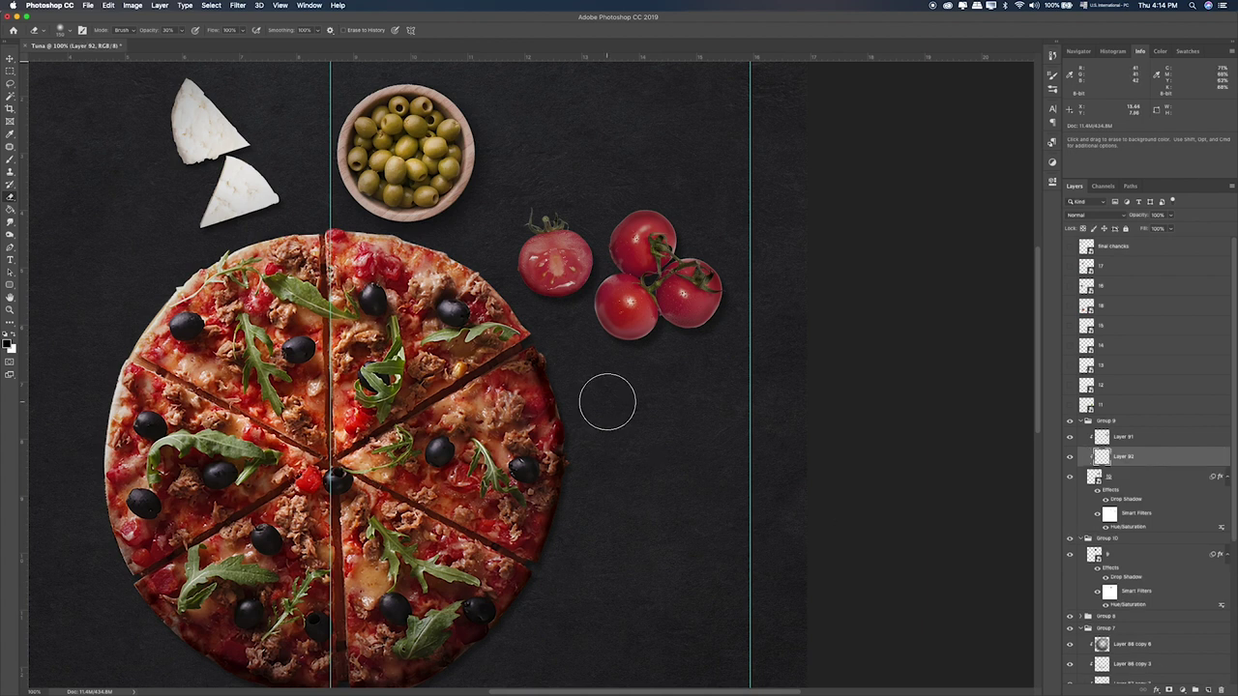
pyautogui.press('super+equal')
pyautogui.moveTo(787, 319); pyautogui.dragTo(726, 396)
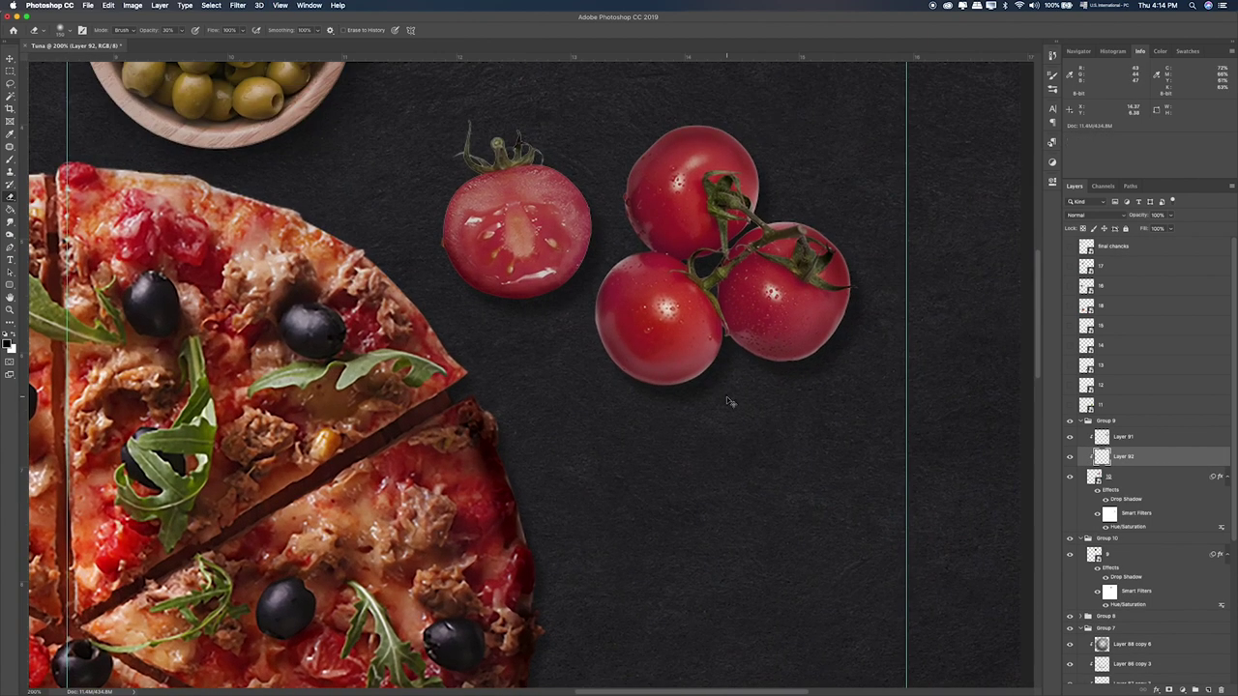
pyautogui.press('b')
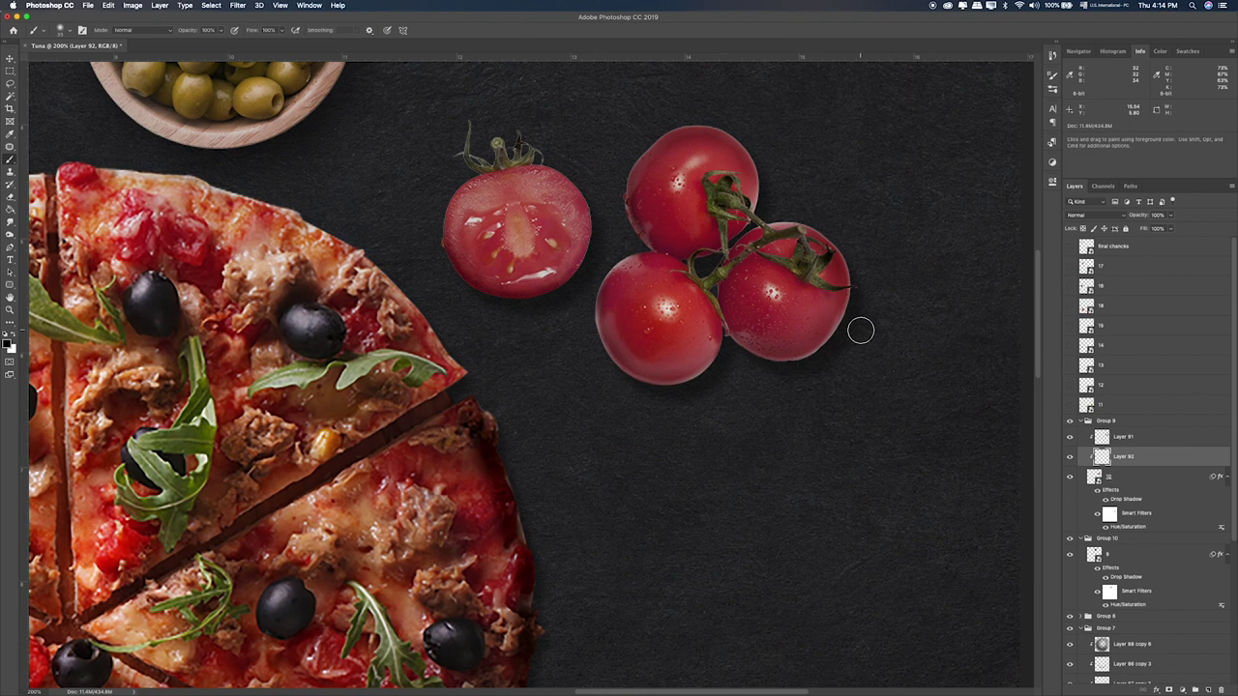
pyautogui.moveTo(868, 296)
pyautogui.mouseDown()
pyautogui.moveTo(827, 370)
pyautogui.moveTo(744, 387)
pyautogui.mouseUp()
pyautogui.moveTo(873, 259); pyautogui.dragTo(874, 284)
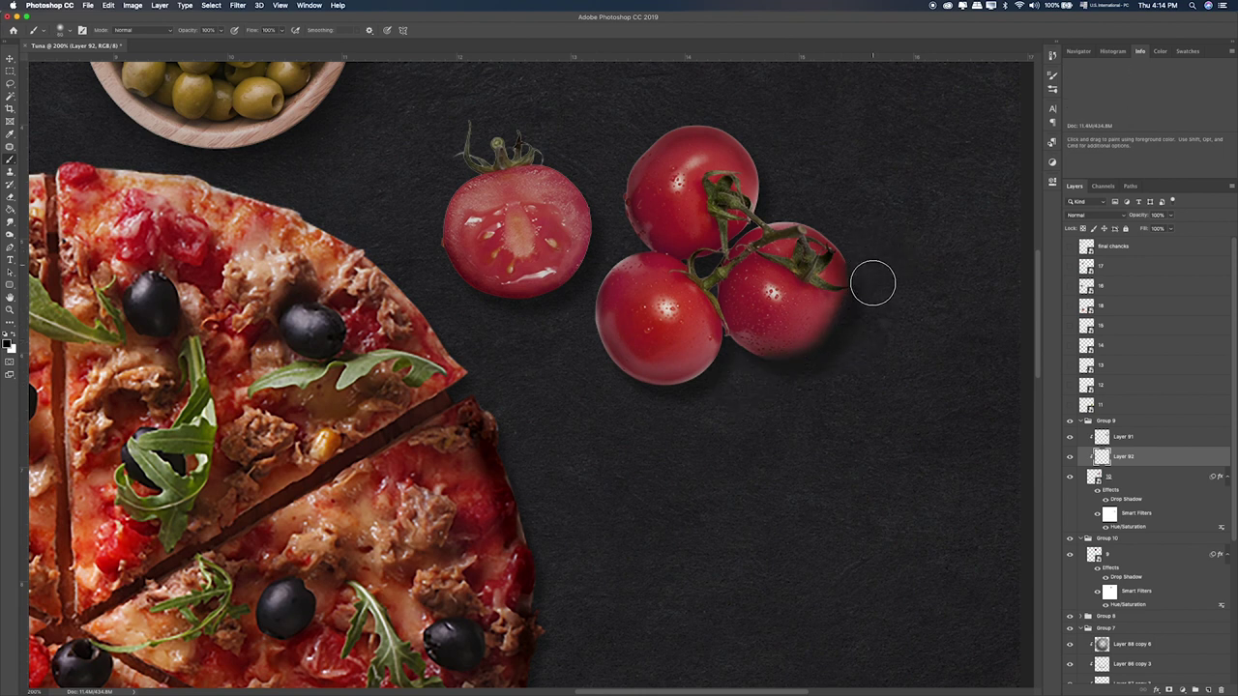
pyautogui.moveTo(719, 400)
pyautogui.mouseDown()
pyautogui.moveTo(632, 420)
pyautogui.moveTo(731, 396)
pyautogui.moveTo(736, 379)
pyautogui.moveTo(660, 410)
pyautogui.moveTo(537, 341)
pyautogui.mouseUp()
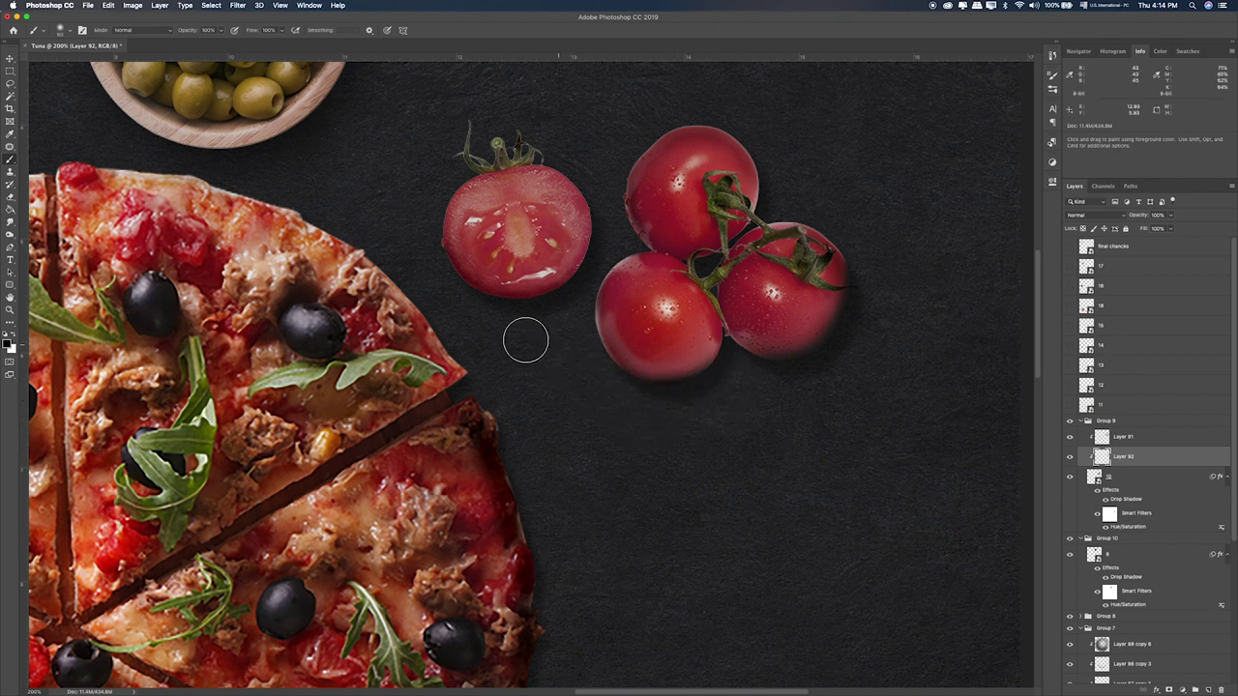
pyautogui.moveTo(788, 140)
pyautogui.mouseDown()
pyautogui.moveTo(741, 116)
pyautogui.moveTo(674, 108)
pyautogui.moveTo(713, 110)
pyautogui.moveTo(759, 145)
pyautogui.moveTo(761, 215)
pyautogui.mouseUp()
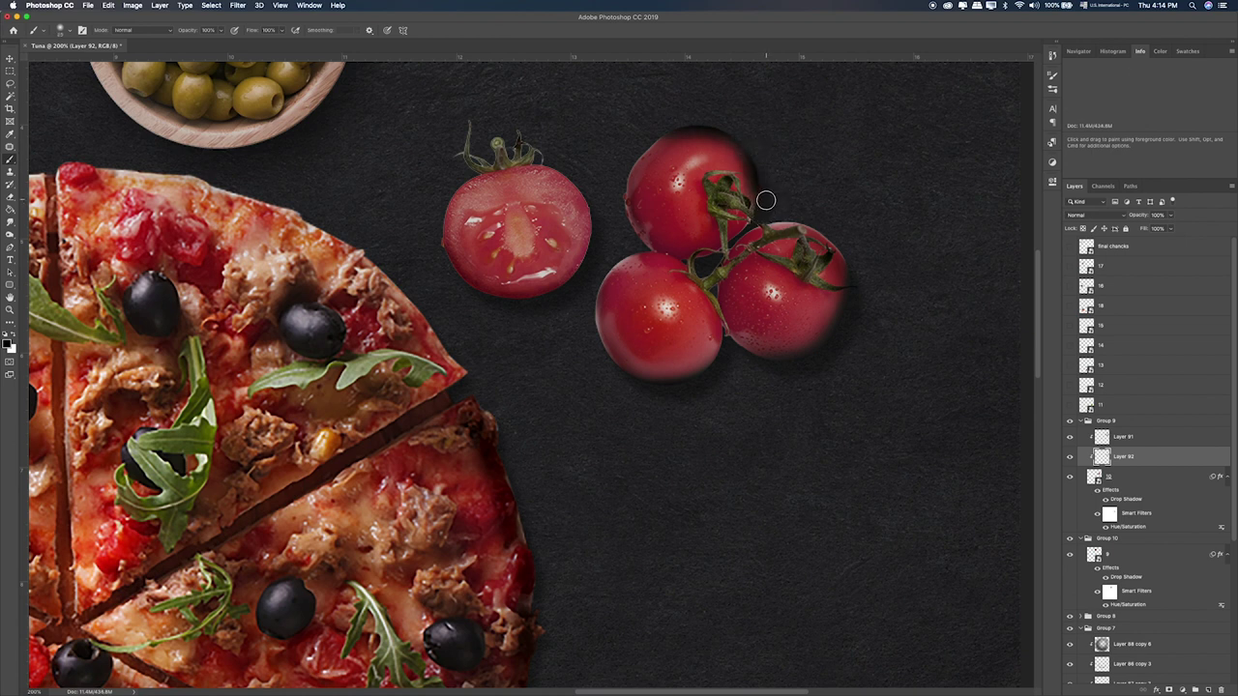
# Step: Set layer 92 to the Overlay blend mode and erase the excess shading on the uppermost tomato at 30% opacity
pyautogui.press('v')
pyautogui.hotkey('shift', '+')
pyautogui.hotkey('shift', '+')
pyautogui.hotkey('shift', '+')
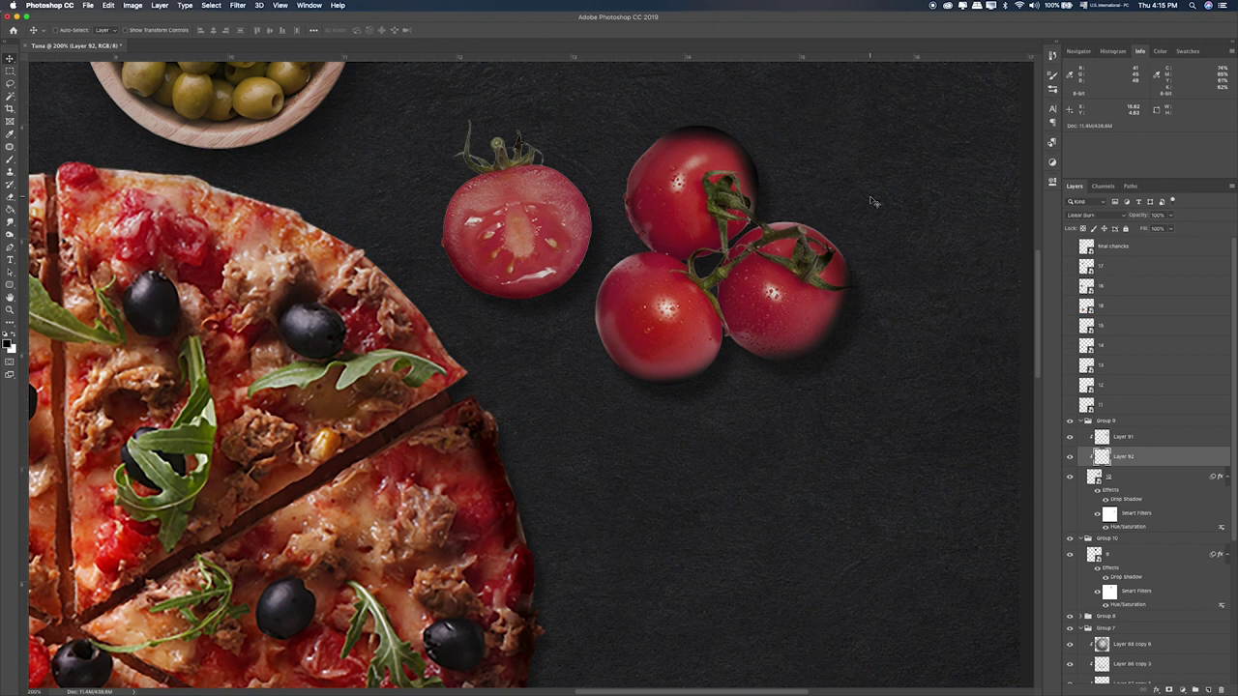
pyautogui.hotkey('shift', '+')
pyautogui.hotkey('shift', '+')
pyautogui.hotkey('shift', '+')
pyautogui.hotkey('shift', '+')
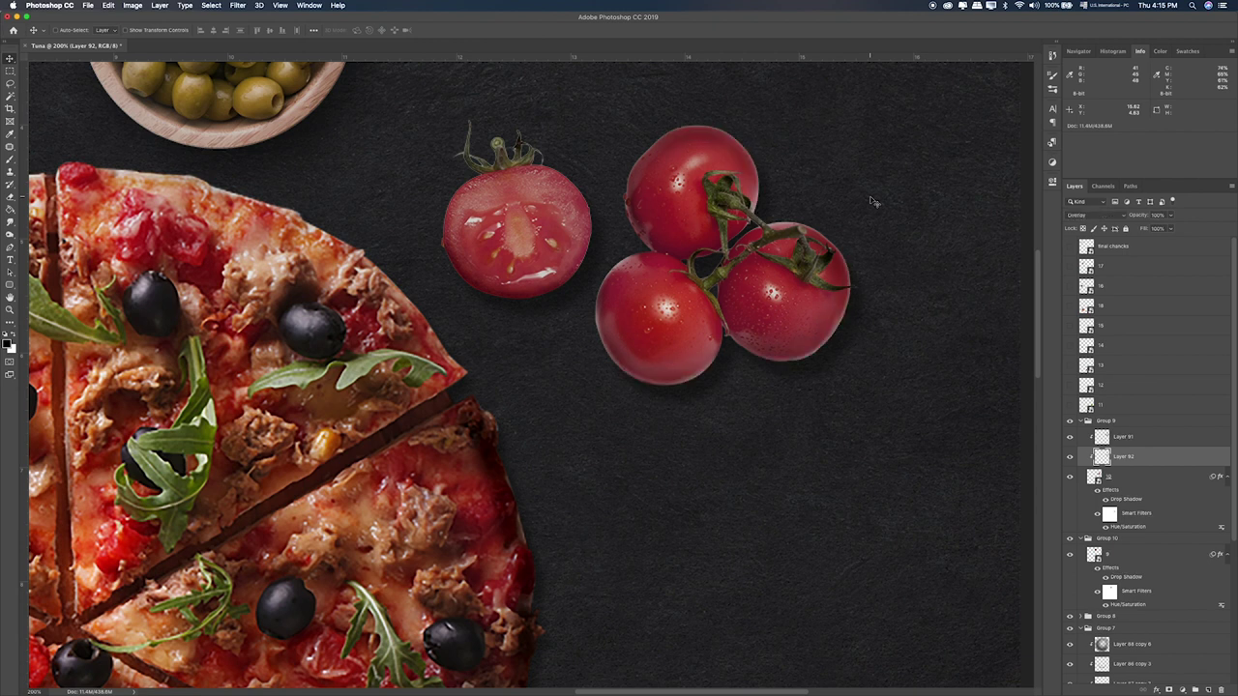
pyautogui.hotkey('shift', '+')
pyautogui.hotkey('shift', '-')
pyautogui.hotkey('shift', '+')
pyautogui.hotkey('shift', '-')
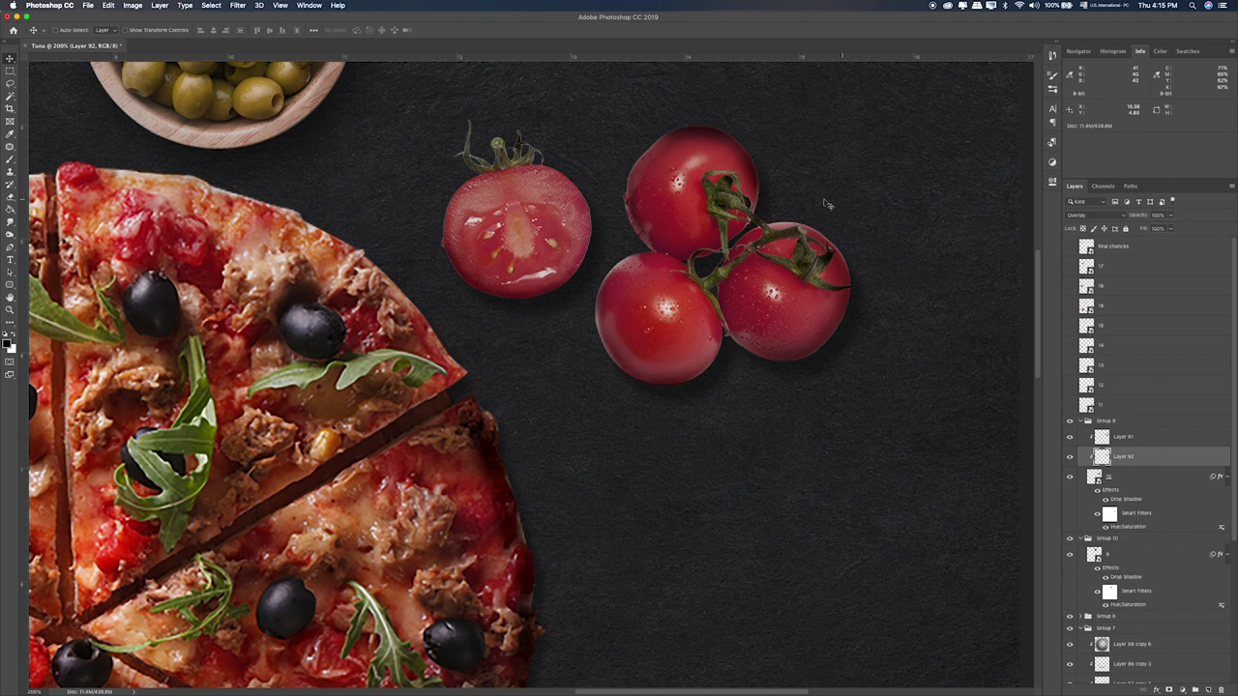
pyautogui.press('e')
pyautogui.moveTo(710, 185); pyautogui.dragTo(697, 160)
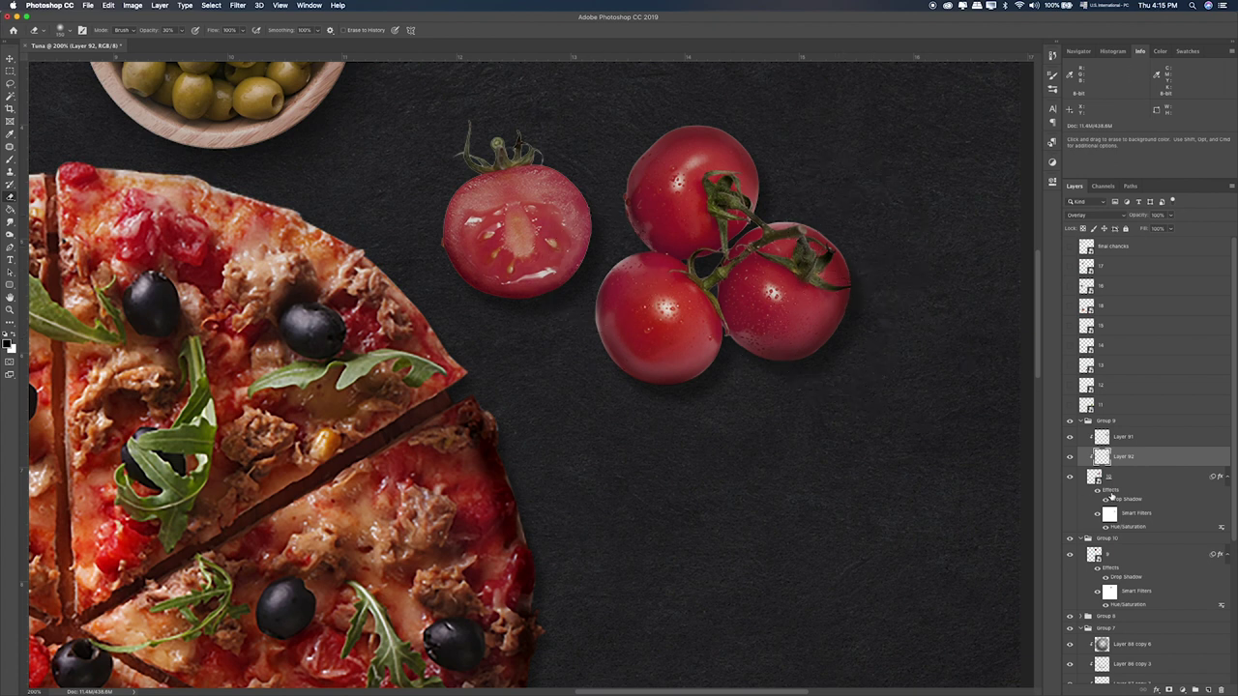
# Step: Adjust the opacity and distance of tomato layer 10's drop shadow
pyautogui.doubleClick(1133, 527)
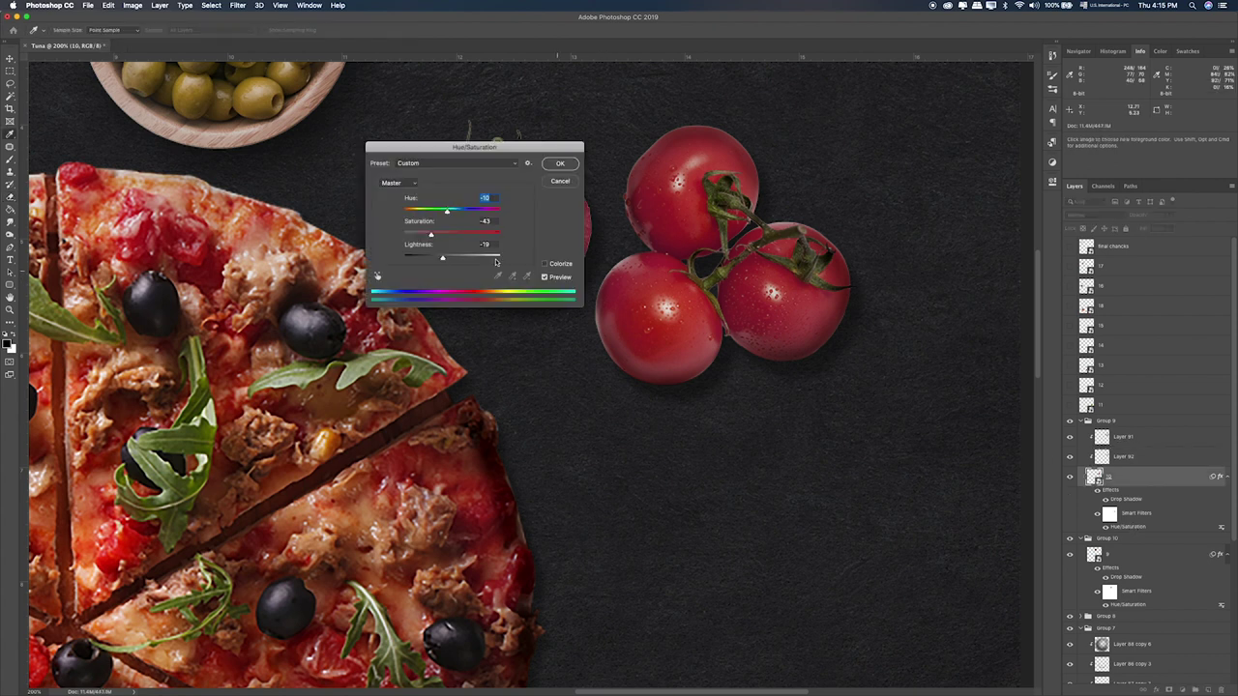
pyautogui.click(558, 184)
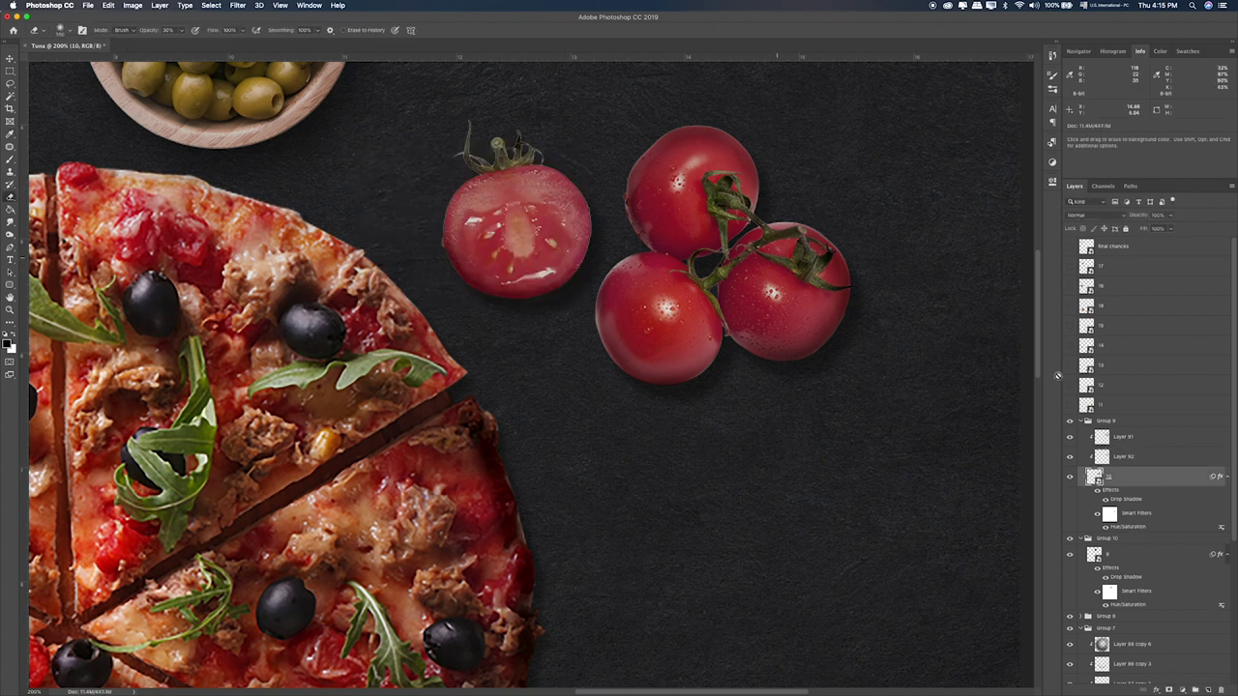
pyautogui.doubleClick(1132, 501)
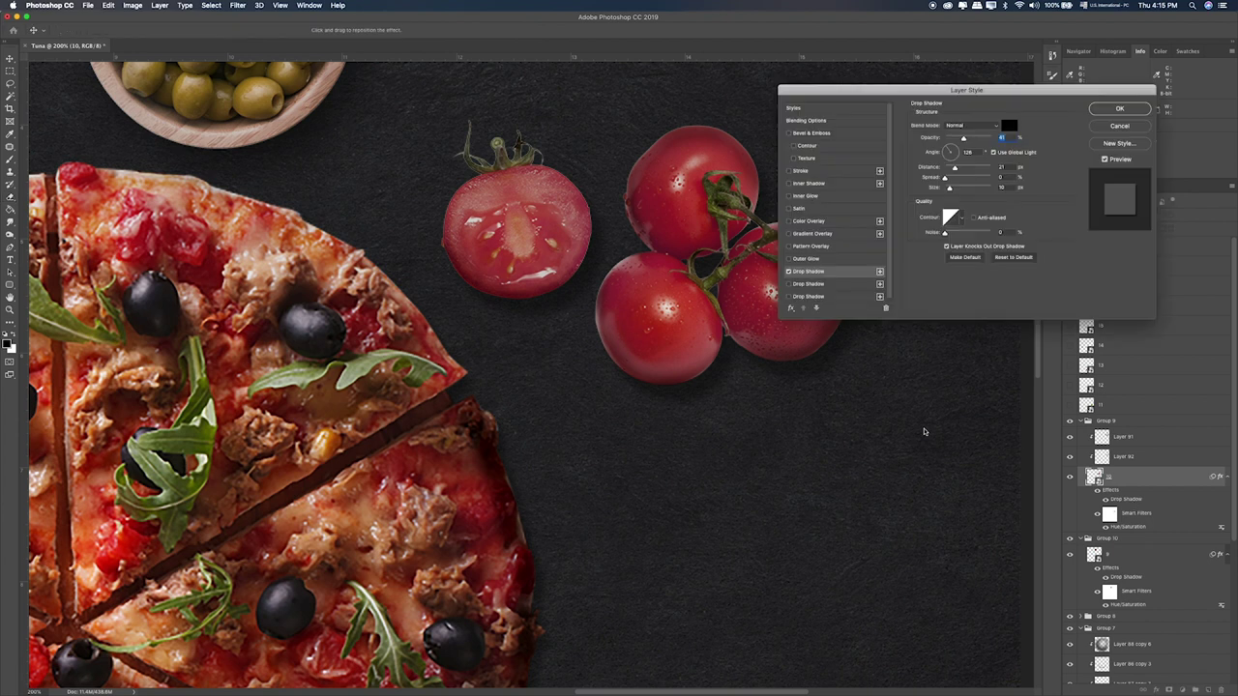
pyautogui.moveTo(960, 141); pyautogui.dragTo(951, 169)
pyautogui.click(1119, 108)
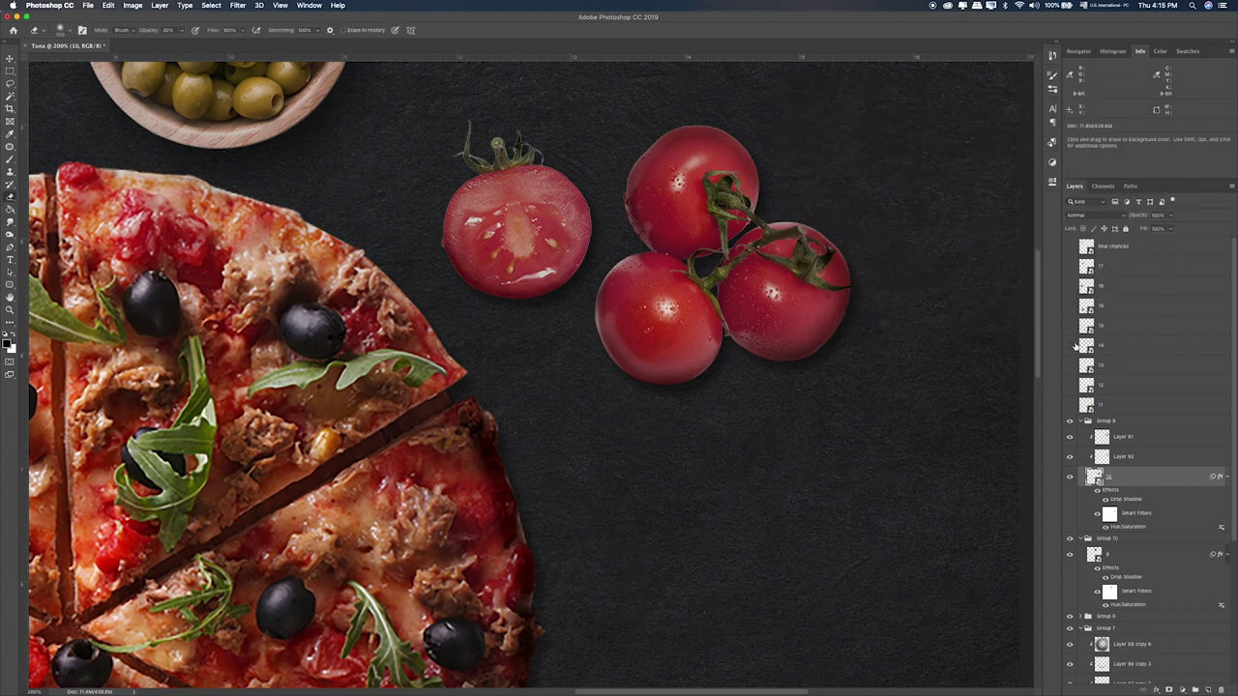
# Step: Paint black on layer 10's filter mask over each tomato with a larger brush at 20% opacity
pyautogui.click(1110, 513)
pyautogui.press('b')
pyautogui.moveTo(770, 279); pyautogui.dragTo(797, 308)
pyautogui.press('super+z')
pyautogui.press(']')
pyautogui.press(']')
pyautogui.press(']')
pyautogui.press(']')
pyautogui.press(']')
pyautogui.press(']')
pyautogui.press(']')
pyautogui.press(']')
pyautogui.press(']')
pyautogui.press(']')
pyautogui.press(']')
pyautogui.press(']')
pyautogui.press('2')
pyautogui.click(662, 315)
pyautogui.click(693, 190)
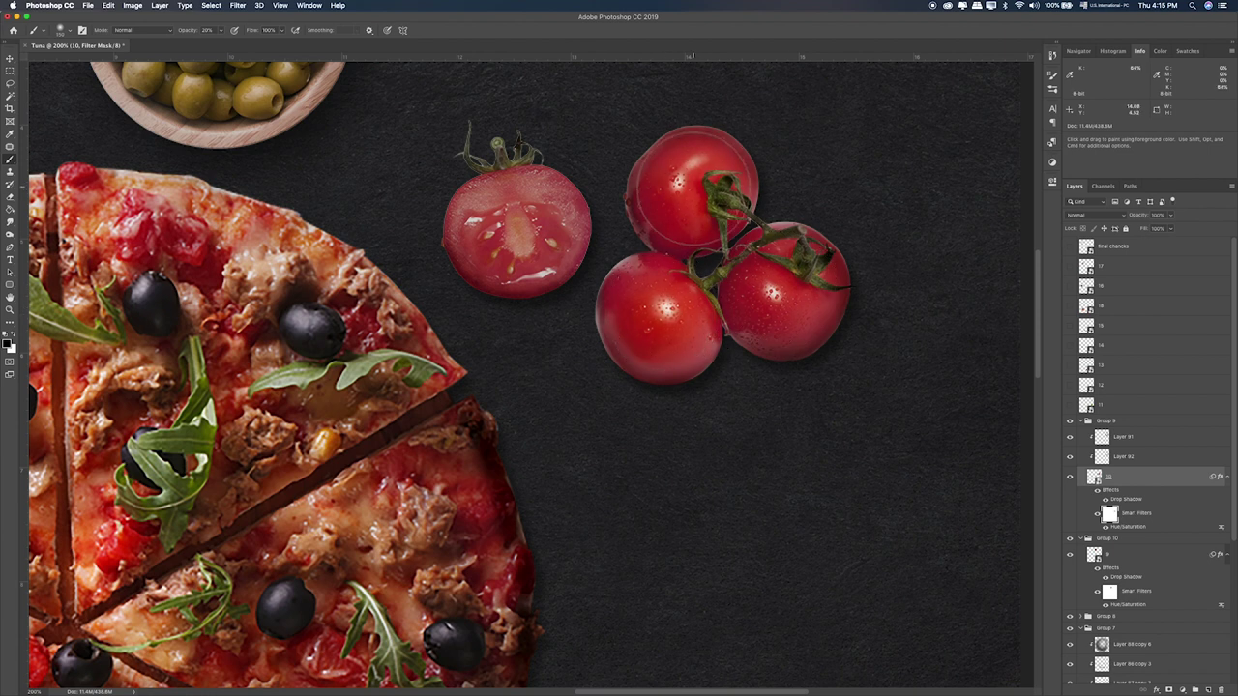
pyautogui.click(515, 232)
pyautogui.click(787, 284)
pyautogui.press('space')
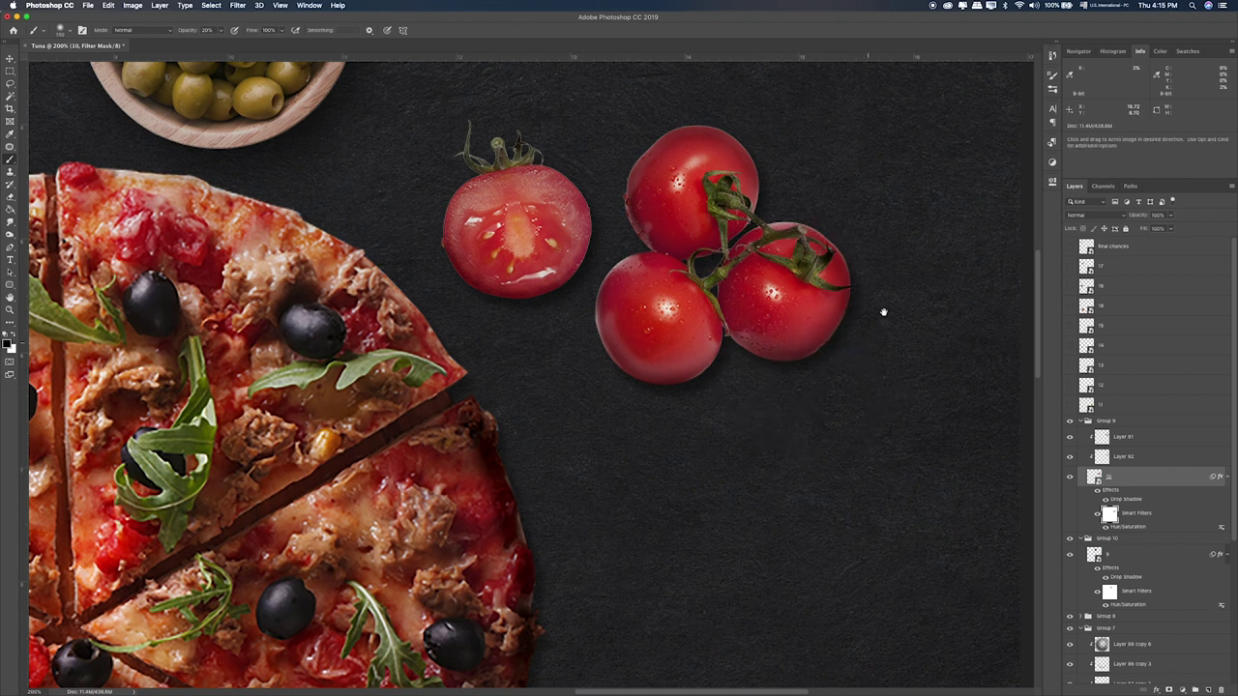
# Step: Add a new layer above layer 9 in Group 10 and paint a large soft black shadow spot behind the tomatoes
pyautogui.moveTo(883, 313); pyautogui.dragTo(799, 451)
pyautogui.press('super+0')
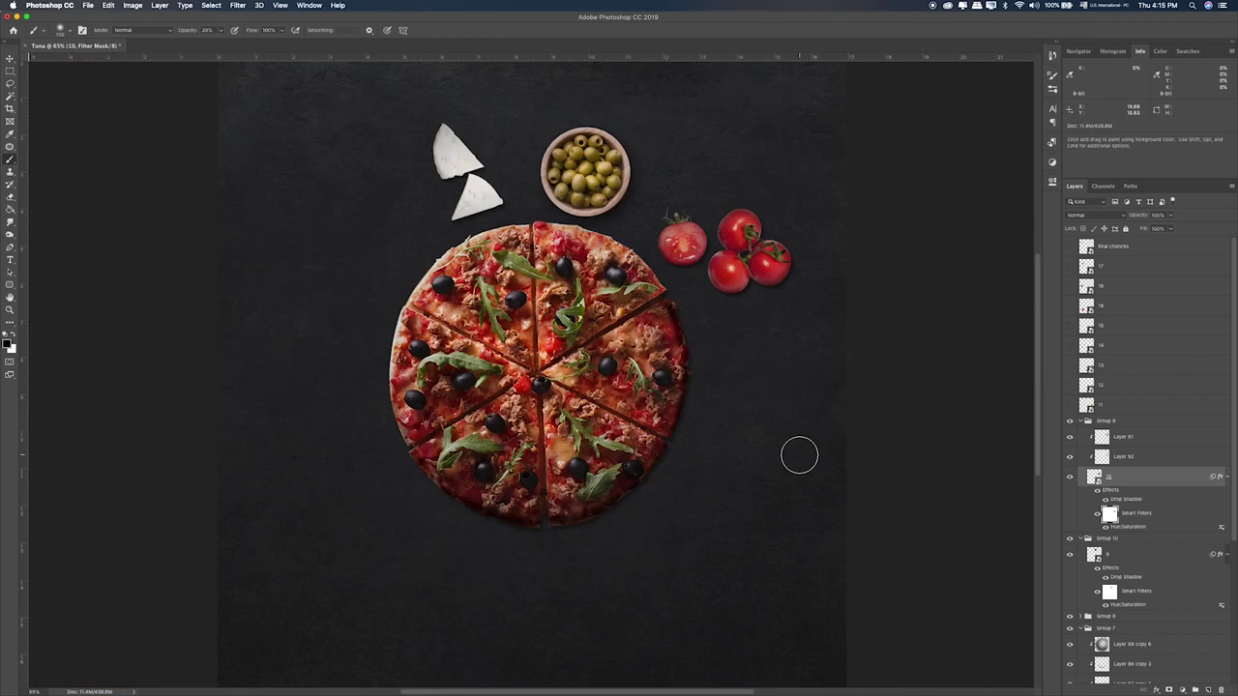
pyautogui.press('super+plus')
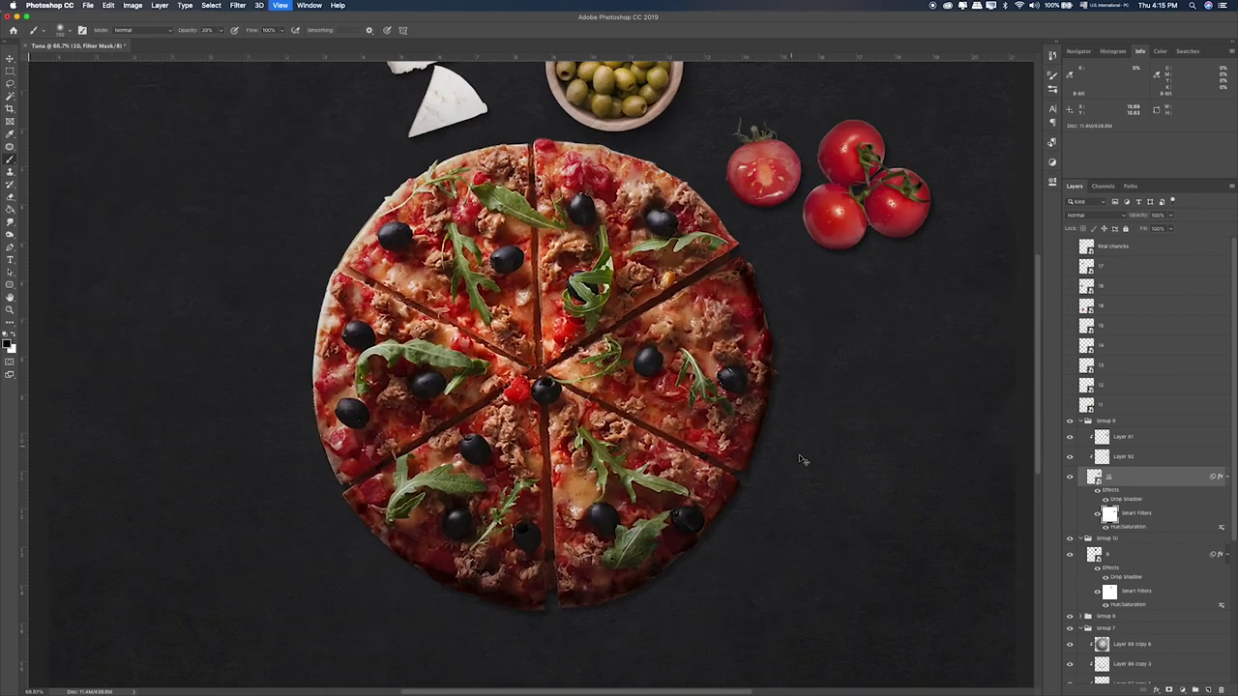
pyautogui.press('super+plus')
pyautogui.press('space')
pyautogui.moveTo(886, 313); pyautogui.dragTo(565, 443)
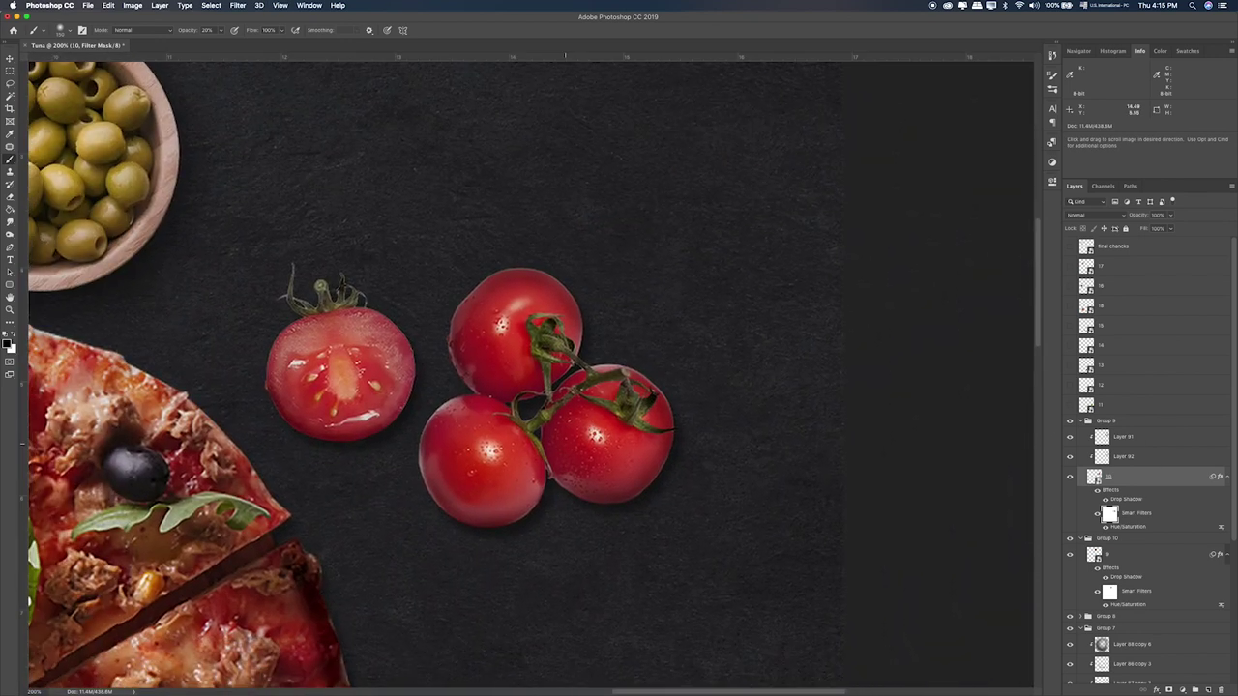
pyautogui.click(1143, 539)
pyautogui.click(1209, 690)
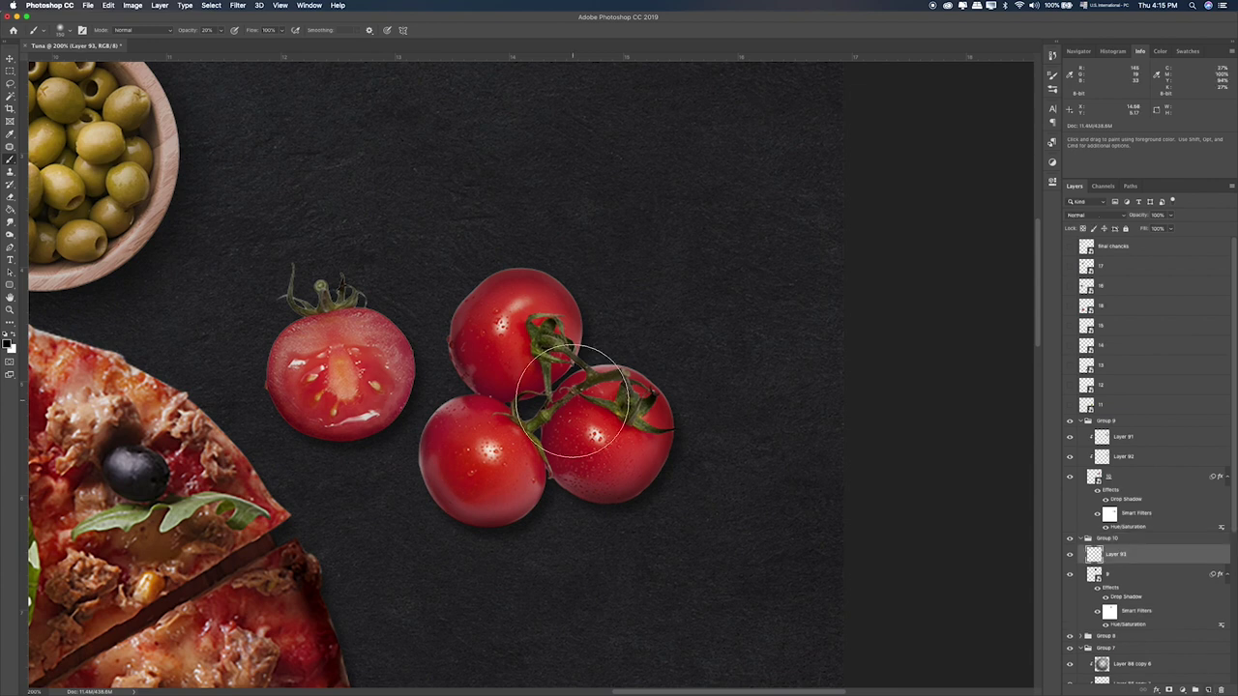
pyautogui.press(']')
pyautogui.press(']')
pyautogui.press(']')
pyautogui.press('[')
# Step: Transform the soft shadow on layer 93 to about 142% width and 108% height, positioning it beneath the tomatoes
pyautogui.press('super+t')
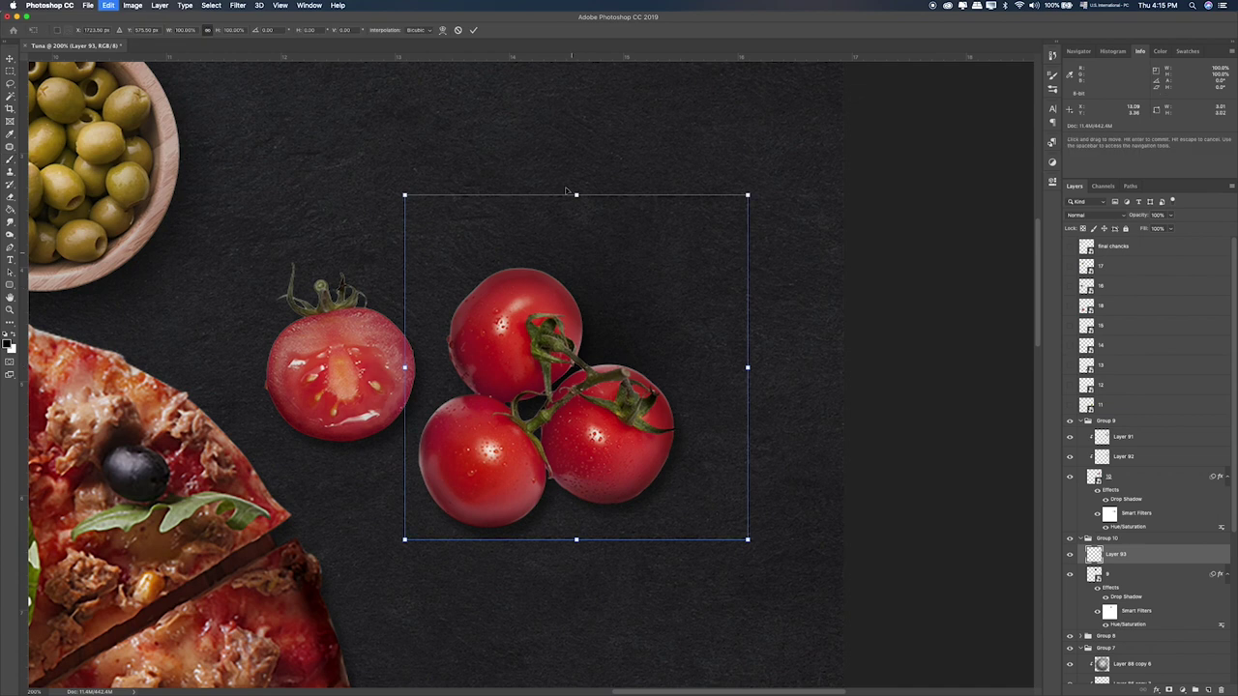
pyautogui.moveTo(576, 194); pyautogui.dragTo(576, 290)
pyautogui.moveTo(678, 337); pyautogui.dragTo(597, 419)
pyautogui.moveTo(667, 373); pyautogui.dragTo(812, 248)
pyautogui.moveTo(713, 375); pyautogui.dragTo(656, 372)
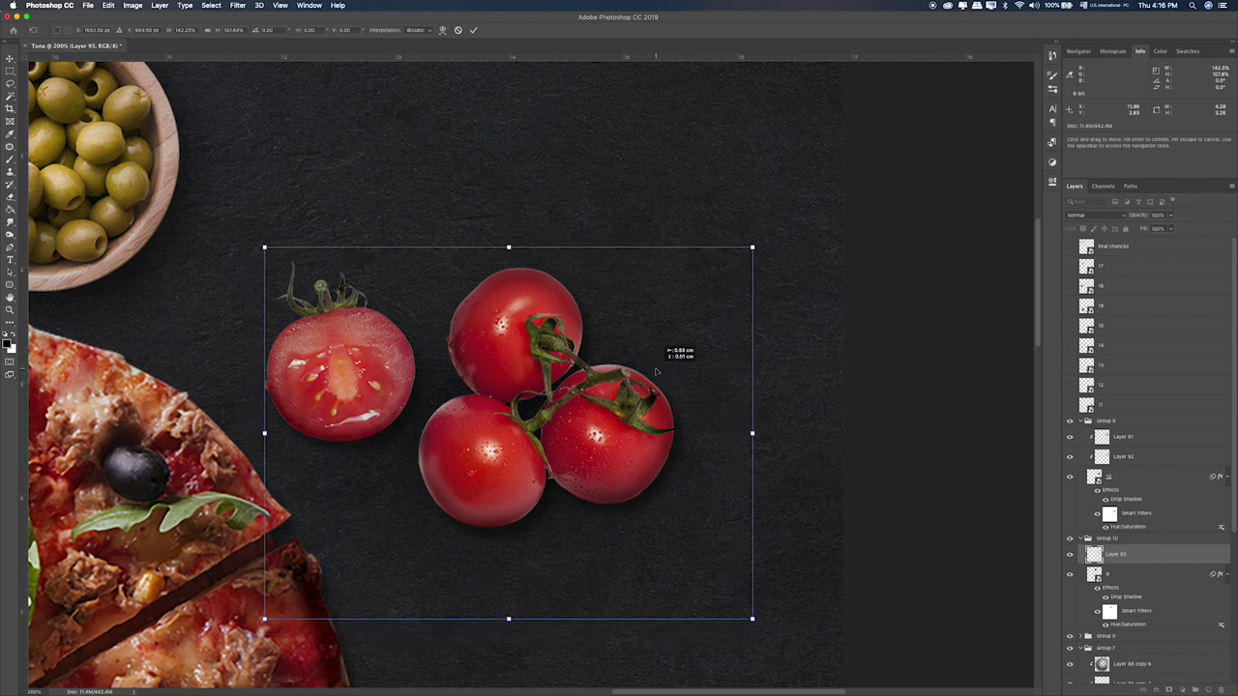
pyautogui.press('Return')
pyautogui.press('super+0')
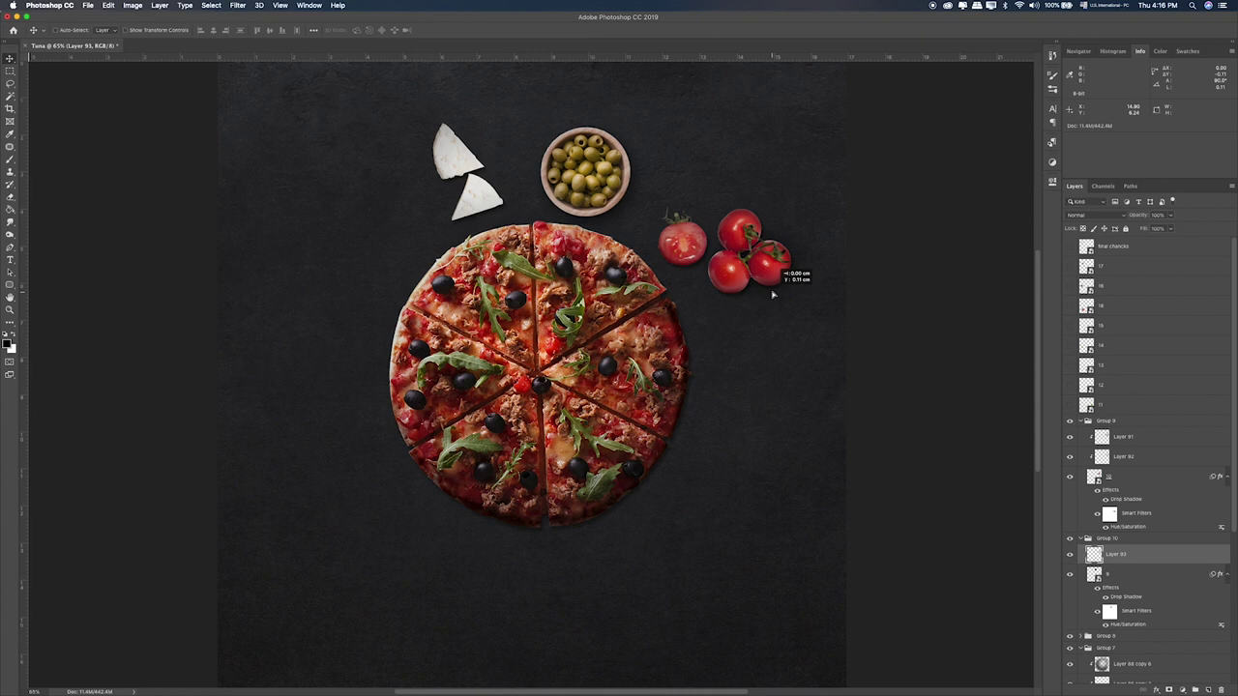
pyautogui.moveTo(734, 285)
pyautogui.keyDown('alt'); pyautogui.mouseDown()
pyautogui.moveTo(706, 278)
pyautogui.moveTo(734, 282)
pyautogui.mouseUp(); pyautogui.keyUp('alt')
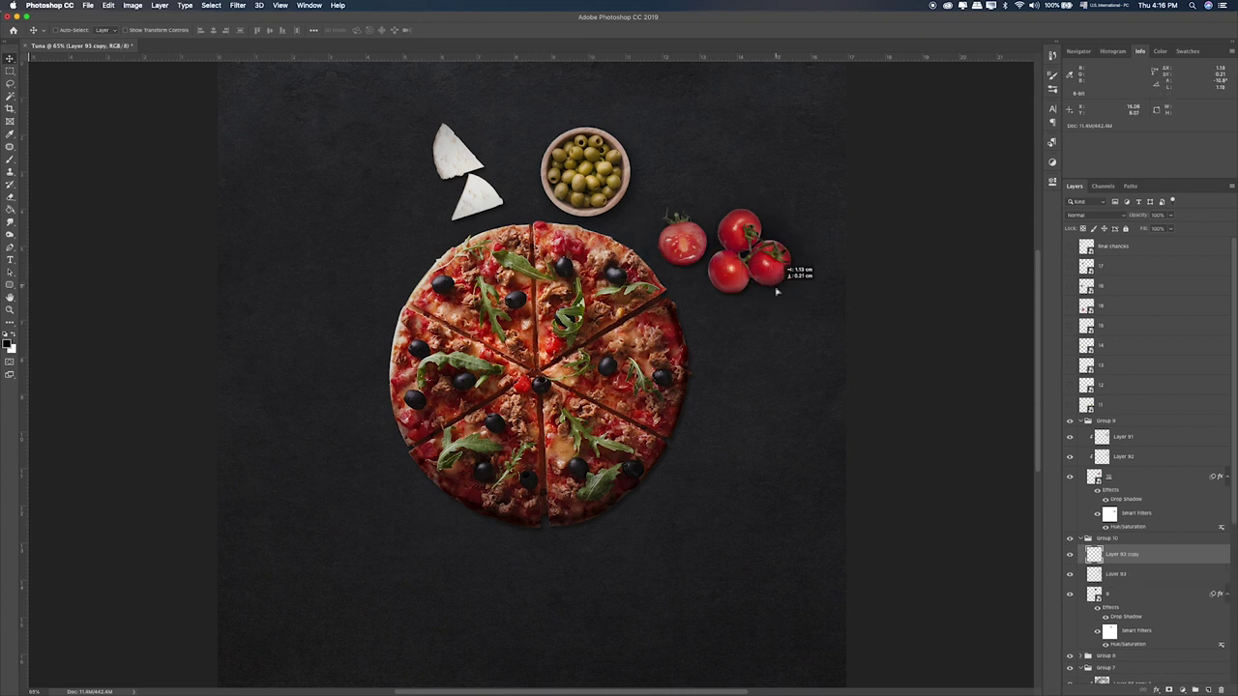
pyautogui.press('super+z')
# Step: Set the blend mode of shadow layer 93 beneath the tomatoes to Overlay
pyautogui.hotkey('alt', 'shift', 'k')
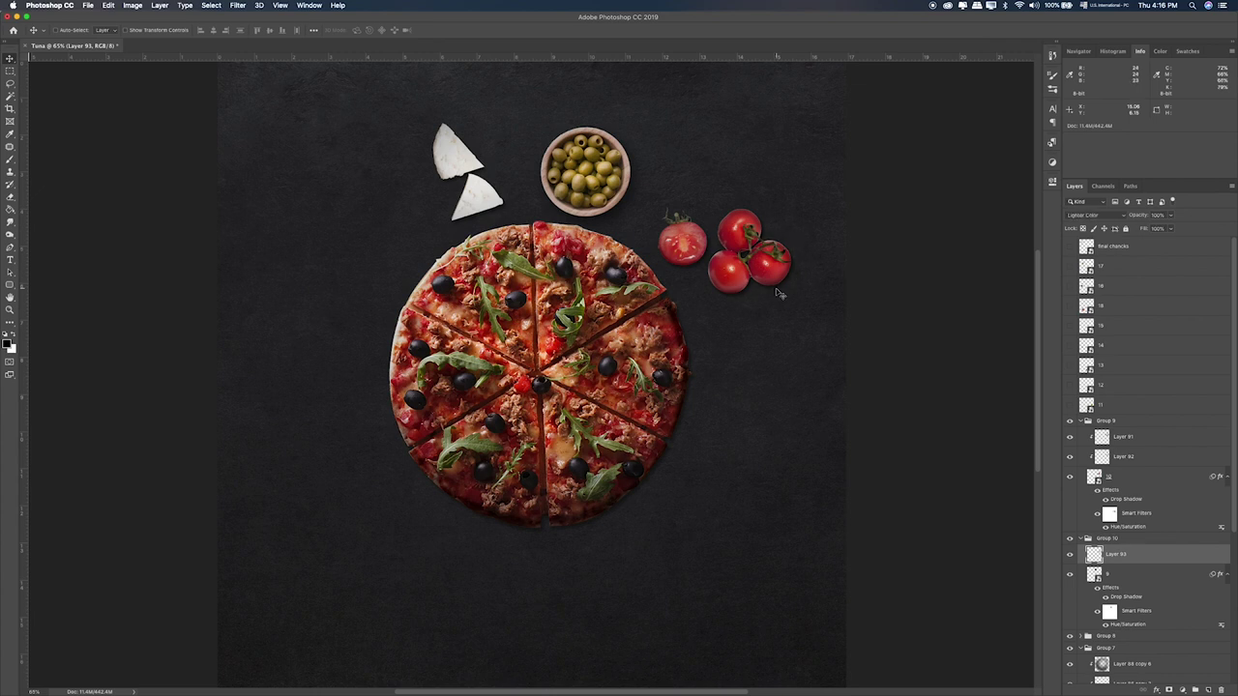
pyautogui.press('super+1')
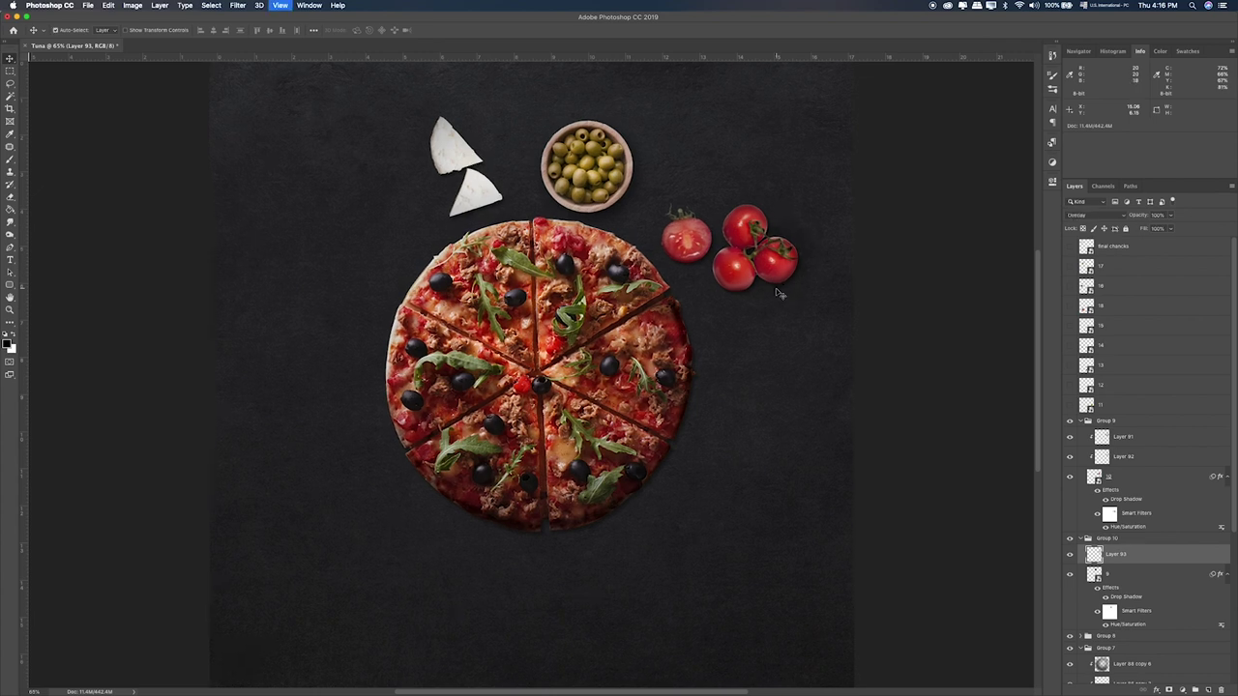
pyautogui.moveTo(775, 288); pyautogui.dragTo(688, 385)
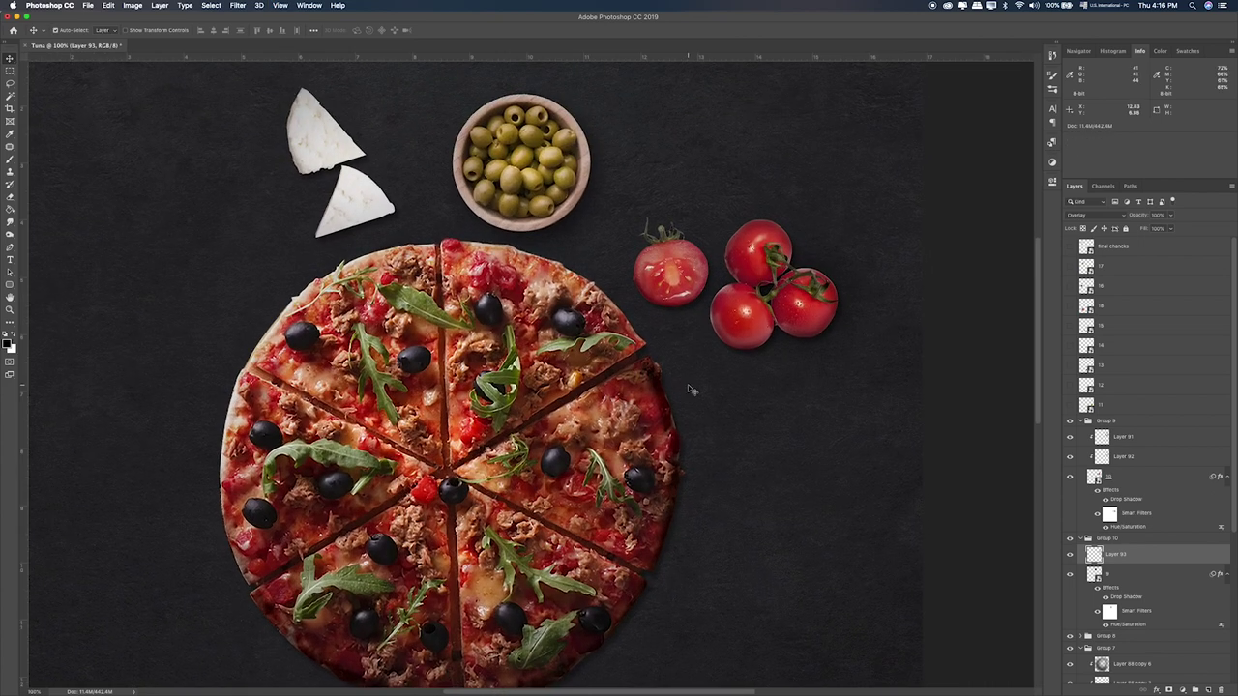
# Step: Reduce the opacity of shadow layer 93 to 64% and move it below tomato layer 10 in Group 9
pyautogui.press('super+equal')
pyautogui.hscroll(10, 370, 429)
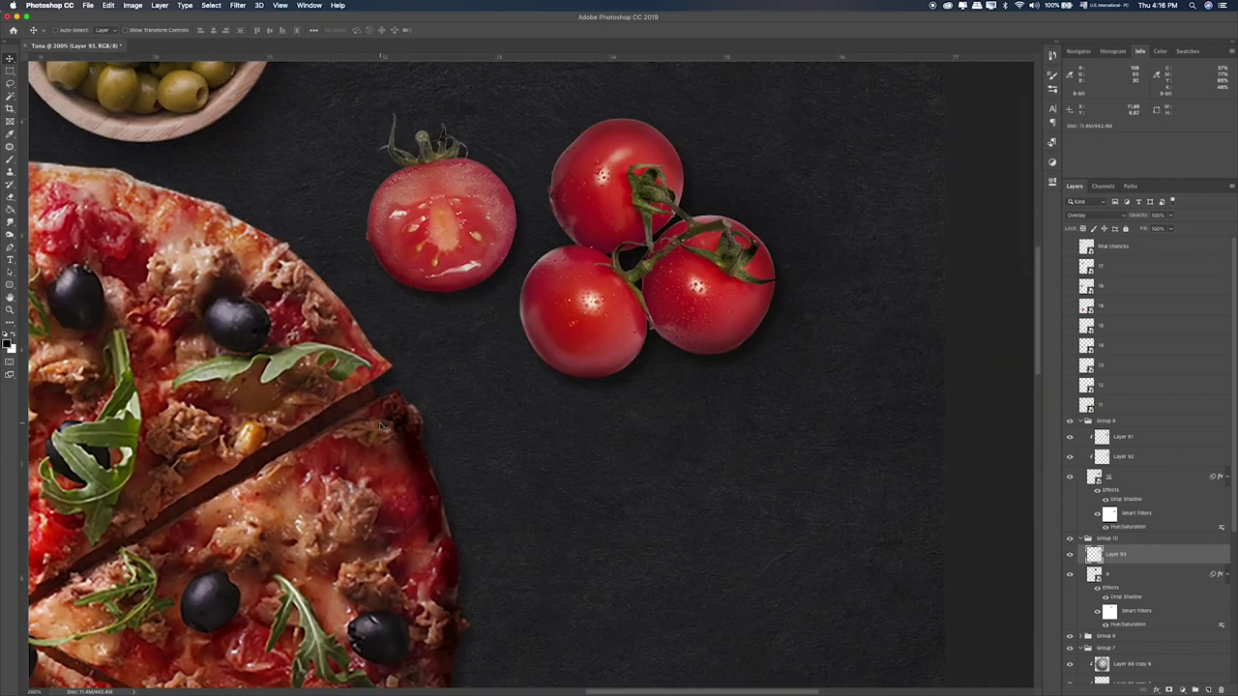
pyautogui.moveTo(785, 236); pyautogui.dragTo(782, 229)
pyautogui.click(1171, 215)
pyautogui.click(1071, 556)
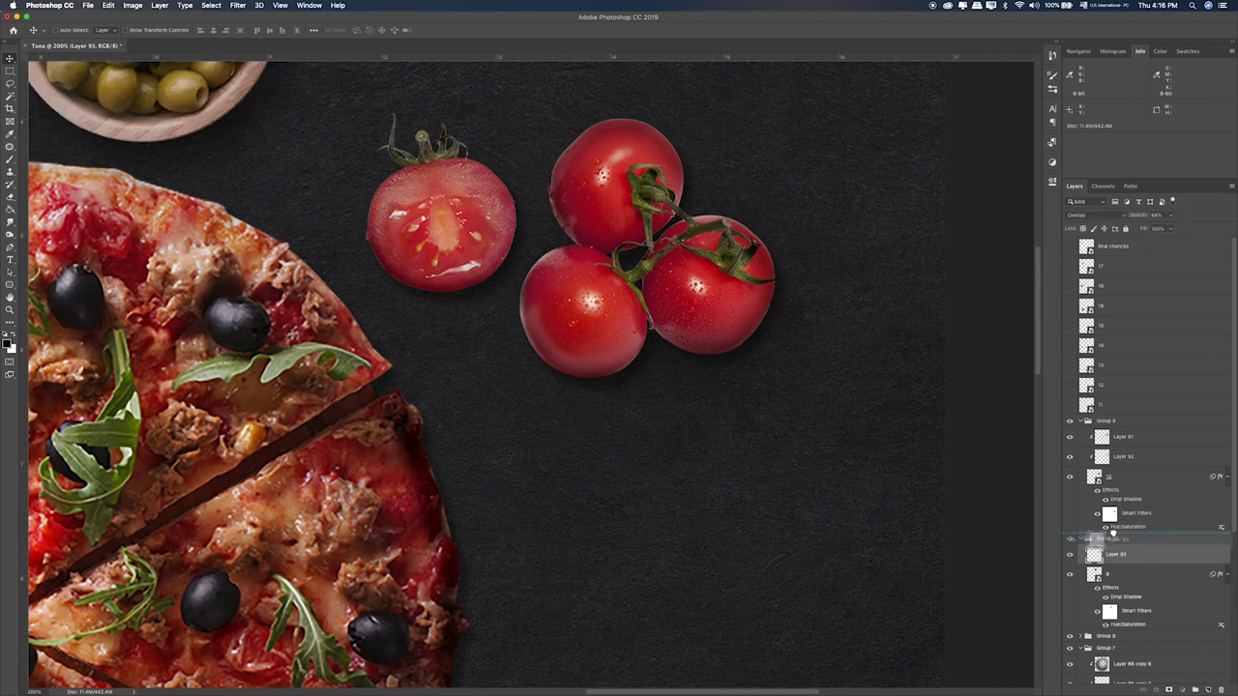
pyautogui.moveTo(1113, 533); pyautogui.dragTo(1121, 520)
# Step: Add a new layer clipped to tomato layer 10 and paint soft black shading at 20% opacity along the tomatoes' edges
pyautogui.click(1132, 480)
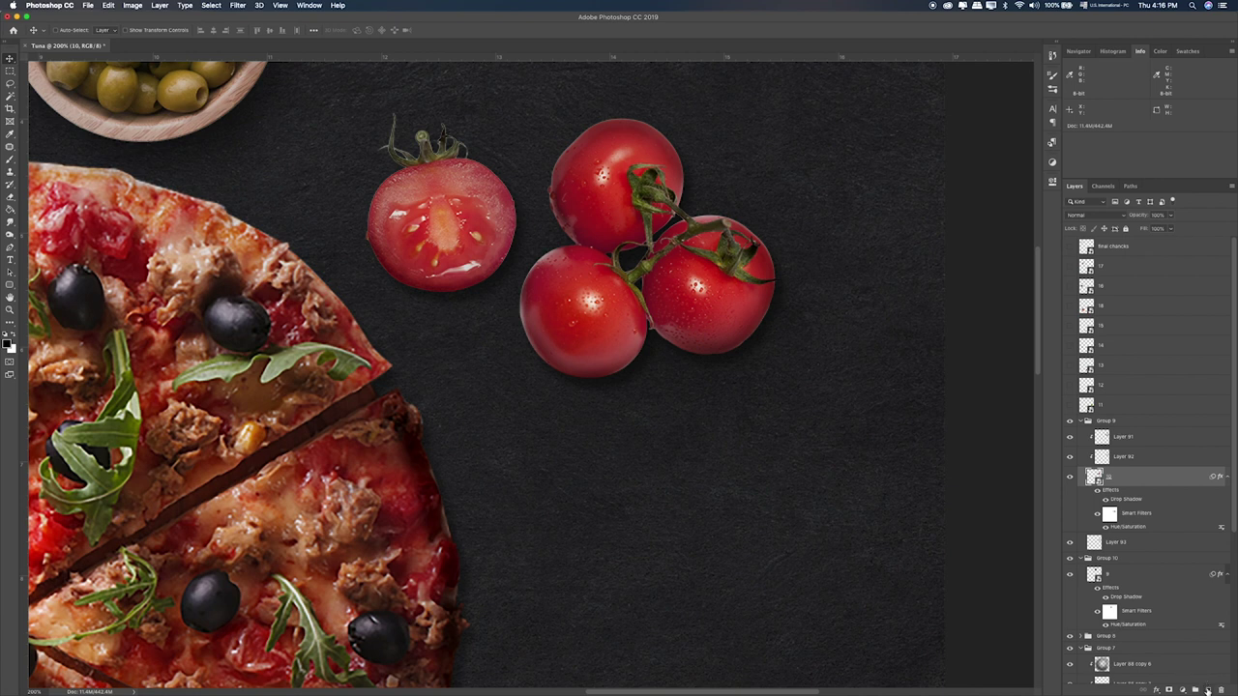
pyautogui.click(1207, 689)
pyautogui.press('b')
pyautogui.moveTo(780, 283); pyautogui.dragTo(727, 379)
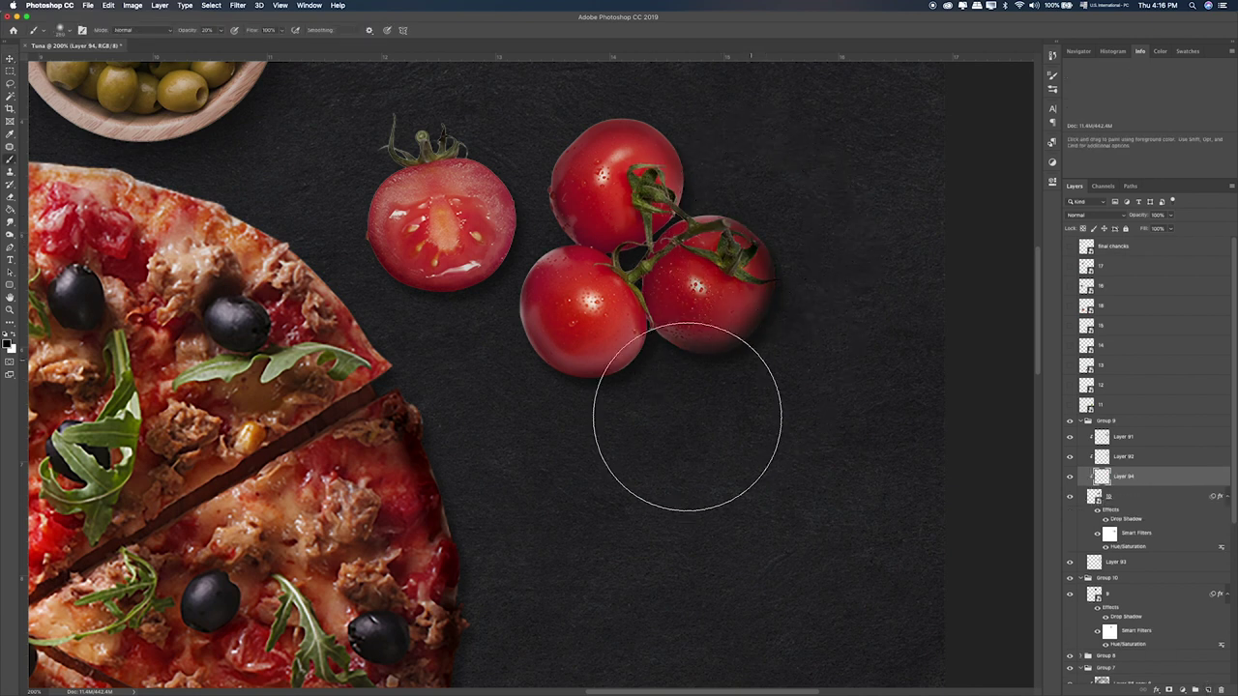
pyautogui.moveTo(609, 377)
pyautogui.mouseDown()
pyautogui.moveTo(506, 226)
pyautogui.moveTo(696, 155)
pyautogui.moveTo(624, 157)
pyautogui.mouseUp()
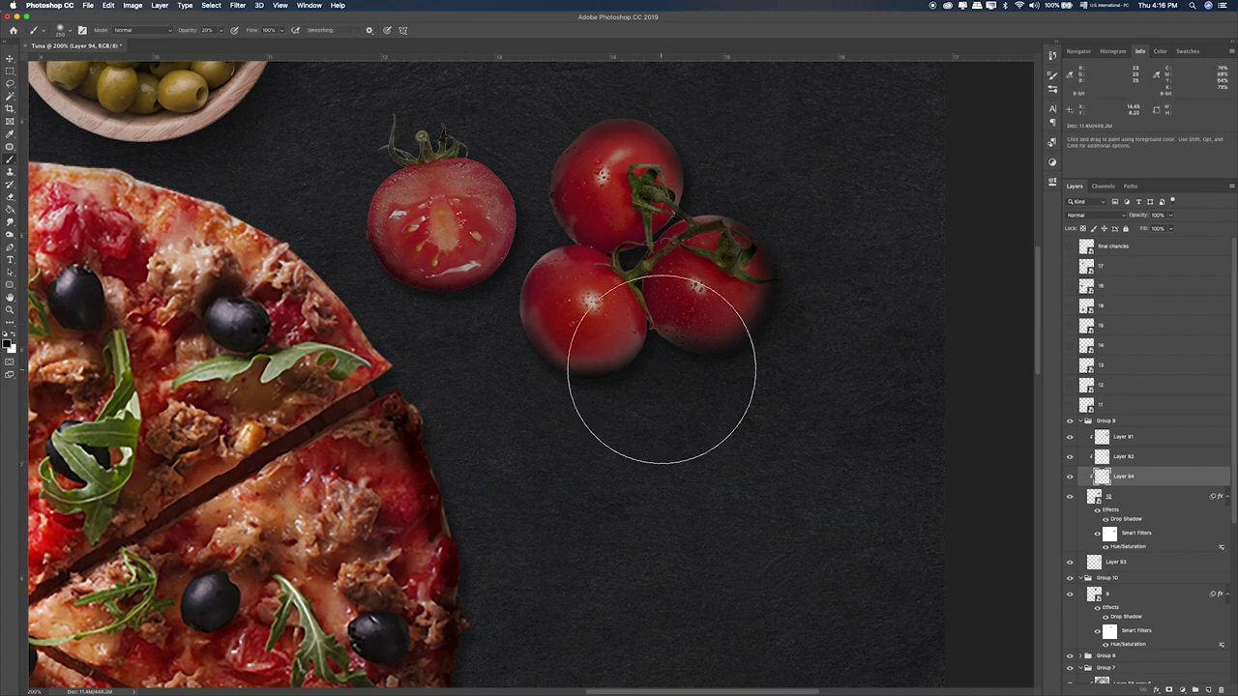
# Step: Set the blend mode of the clipped tomato shading layer 94 to Soft Light
pyautogui.press('v')
pyautogui.hotkey('shift', '+')
pyautogui.hotkey('shift', '+')
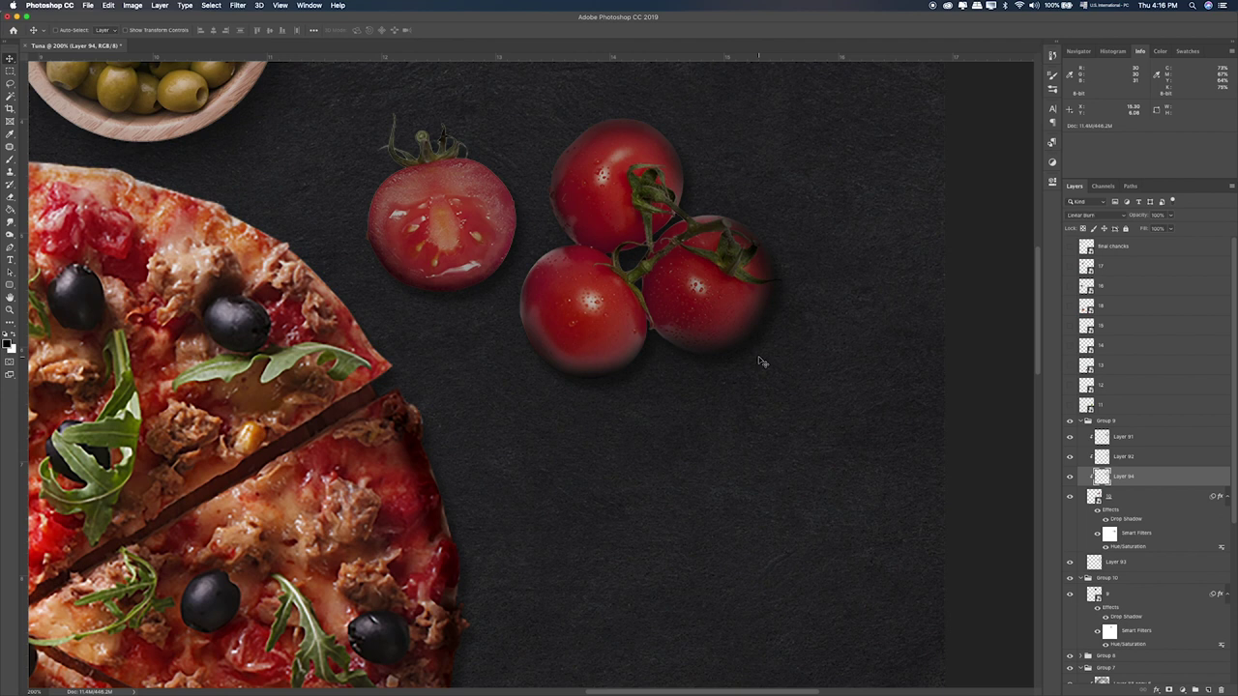
pyautogui.hotkey('shift', '+')
pyautogui.hotkey('shift', '+')
pyautogui.hotkey('shift', '+')
pyautogui.hotkey('shift', '+')
pyautogui.hotkey('shift', '+')
pyautogui.hotkey('shift', '+')
pyautogui.hotkey('shift', '+')
pyautogui.hotkey('shift', '+')
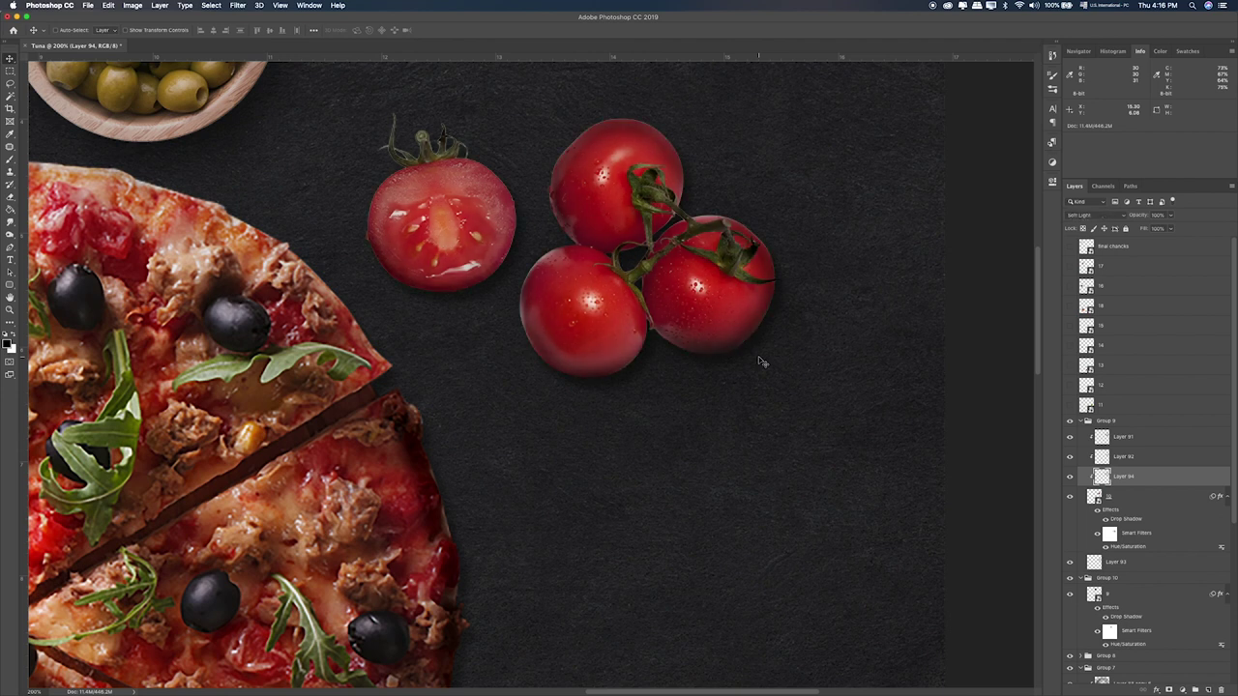
# Step: Cycle through further blend modes for tomato shading layer 94 against the whole composition and collapse Group 9
pyautogui.press('super+0')
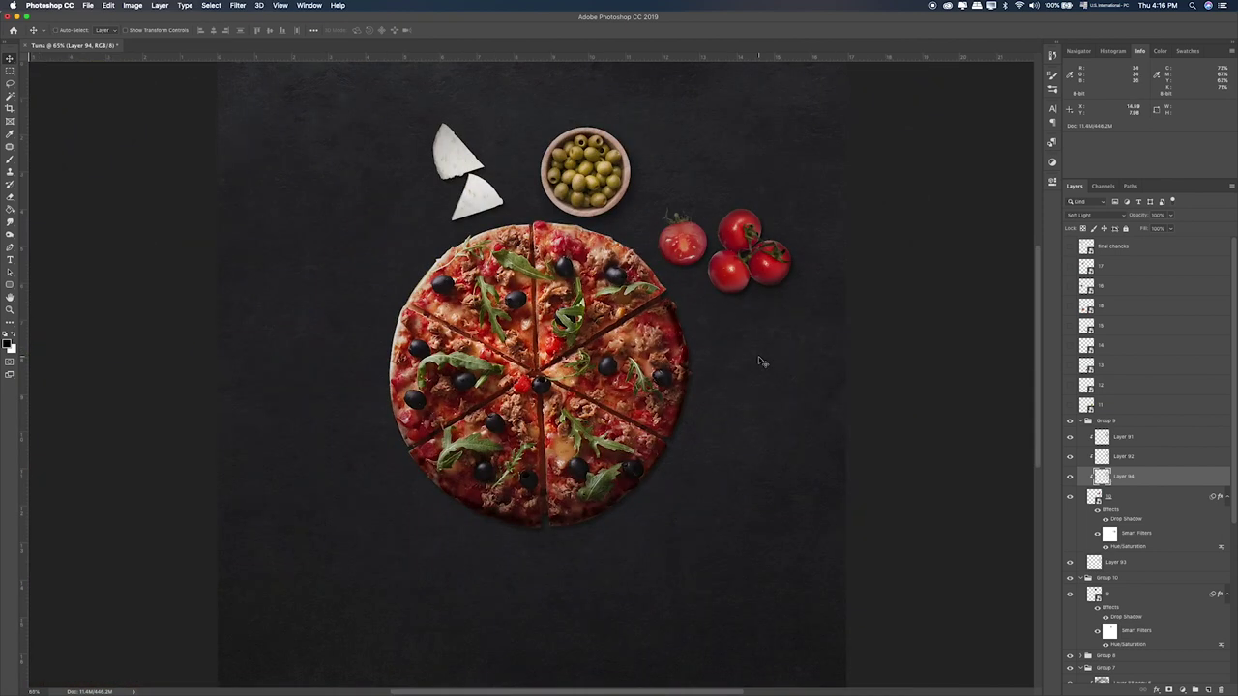
pyautogui.hotkey('shift', '+')
pyautogui.hotkey('shift', '+')
pyautogui.hotkey('shift', '+')
pyautogui.hotkey('shift', '+')
pyautogui.hotkey('shift', '+')
pyautogui.hotkey('shift', '+')
pyautogui.hotkey('shift', '+')
pyautogui.hotkey('shift', '+')
pyautogui.hotkey('shift', '+')
pyautogui.hotkey('shift', '+')
pyautogui.hotkey('shift', '+')
pyautogui.hotkey('shift', '+')
pyautogui.hotkey('shift', '+')
pyautogui.hotkey('shift', '+')
pyautogui.hotkey('shift', '+')
pyautogui.hotkey('shift', '+')
pyautogui.hotkey('shift', '+')
pyautogui.hotkey('shift', '+')
pyautogui.hotkey('shift', '+')
pyautogui.hotkey('shift', '+')
pyautogui.hotkey('shift', '+')
pyautogui.hotkey('shift', '+')
pyautogui.click(1084, 422)
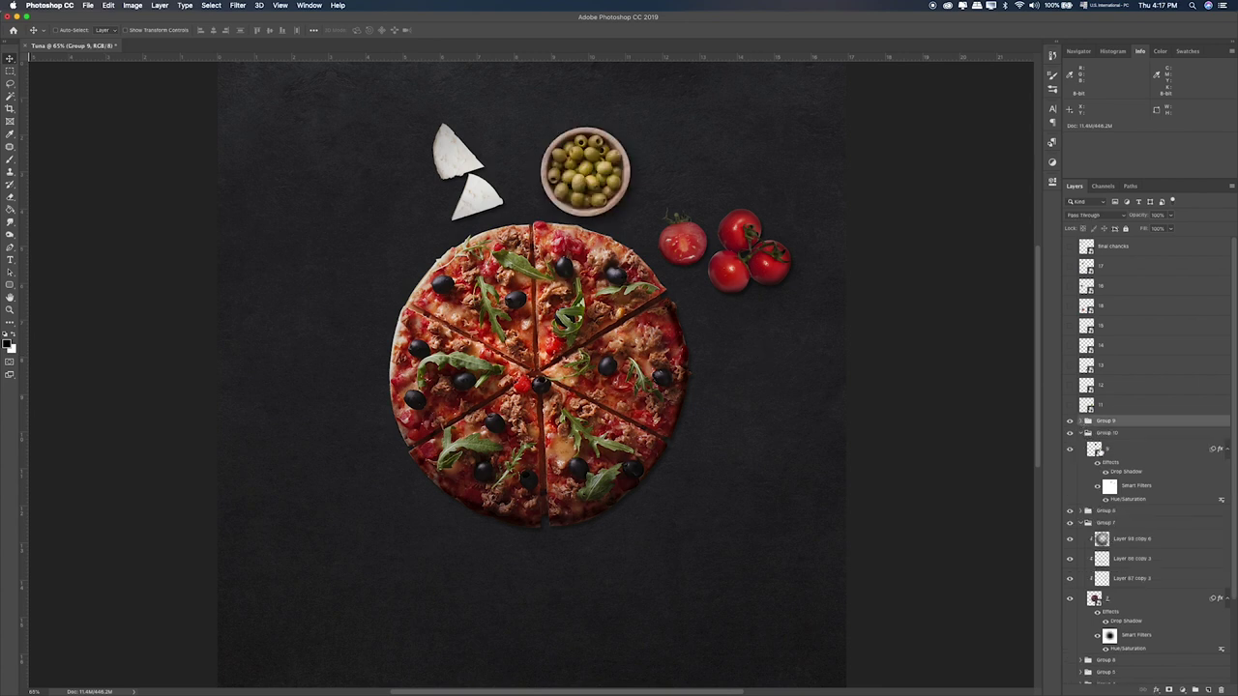
# Step: Add a new layer above layer 9 in Group 10 and clip it to the olive bowl
pyautogui.click(1103, 450)
pyautogui.click(1207, 689)
pyautogui.keyDown('alt'); pyautogui.click(1143, 458); pyautogui.keyUp('alt')
# Step: Paint black shading along the olive bowl's lower-right rim on layer 95 with a smaller brush at 100% opacity
pyautogui.press('super+plus')
pyautogui.press('super+plus')
pyautogui.press('super+plus')
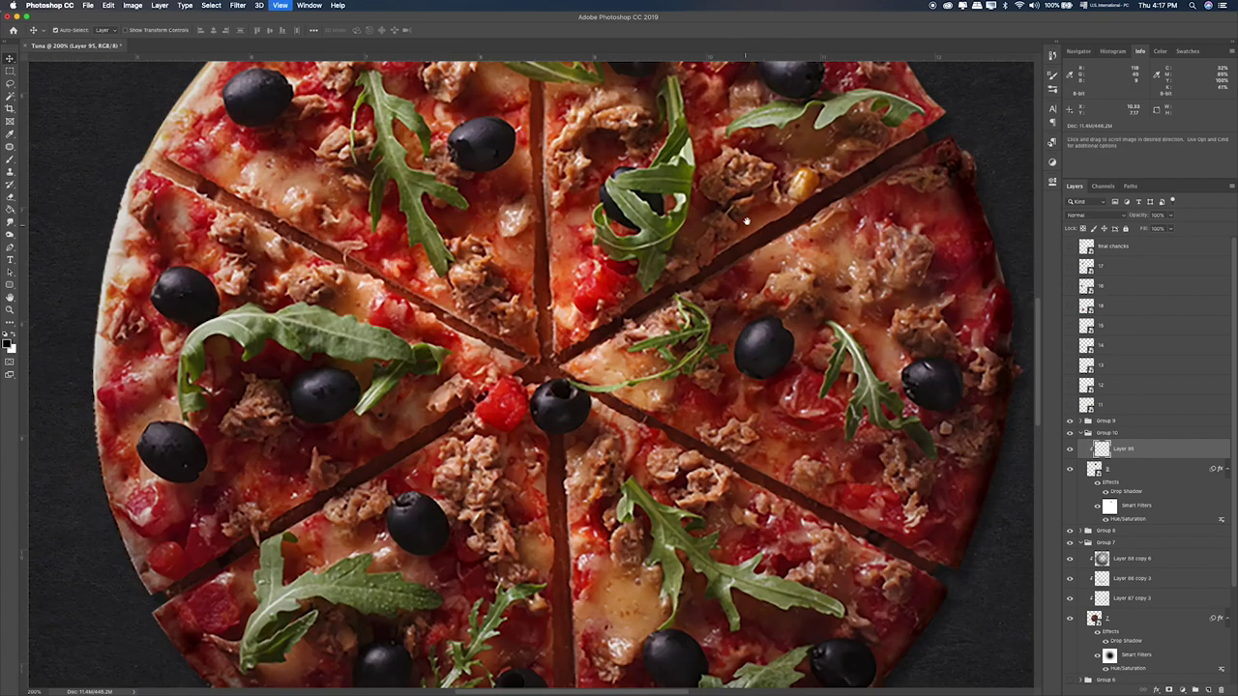
pyautogui.moveTo(737, 242); pyautogui.dragTo(686, 464)
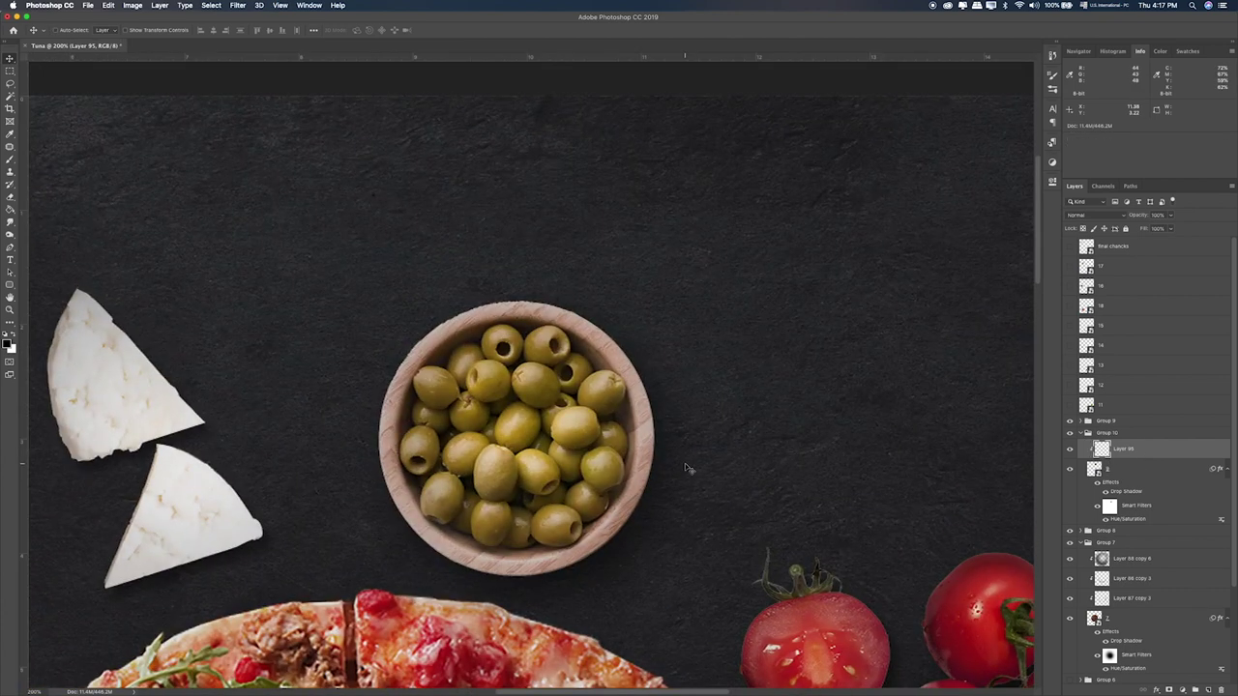
pyautogui.press('b')
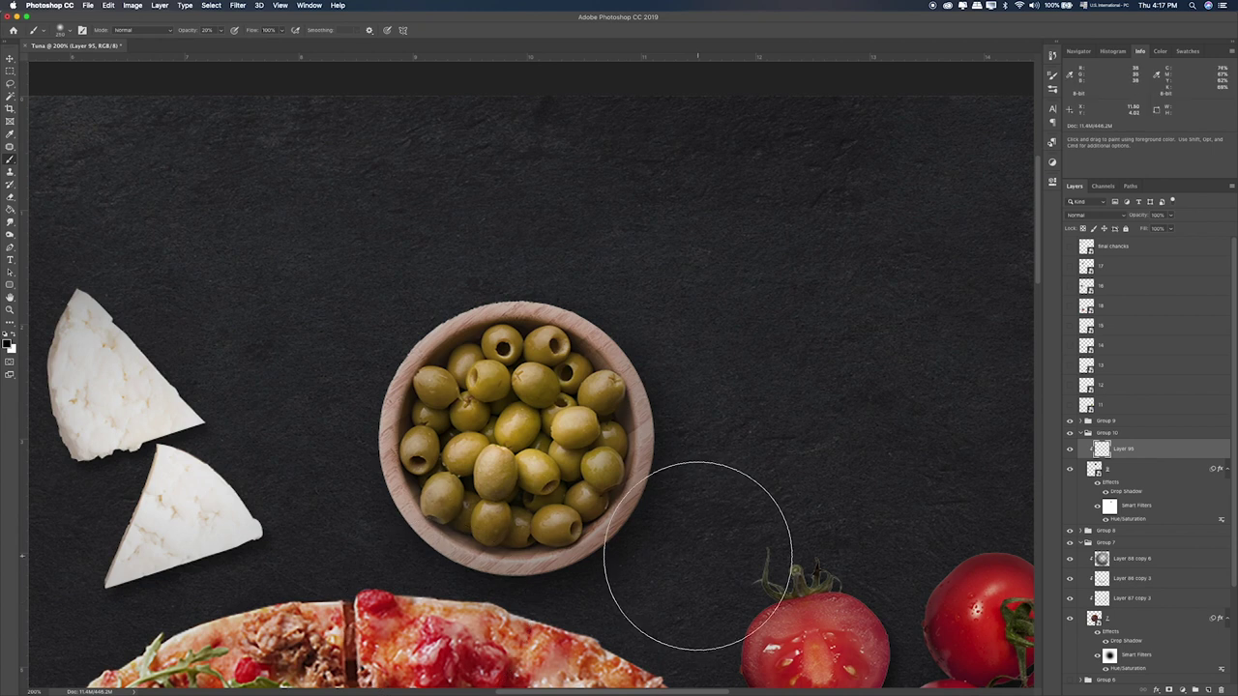
pyautogui.press('super+minus')
pyautogui.moveTo(677, 529); pyautogui.dragTo(680, 472)
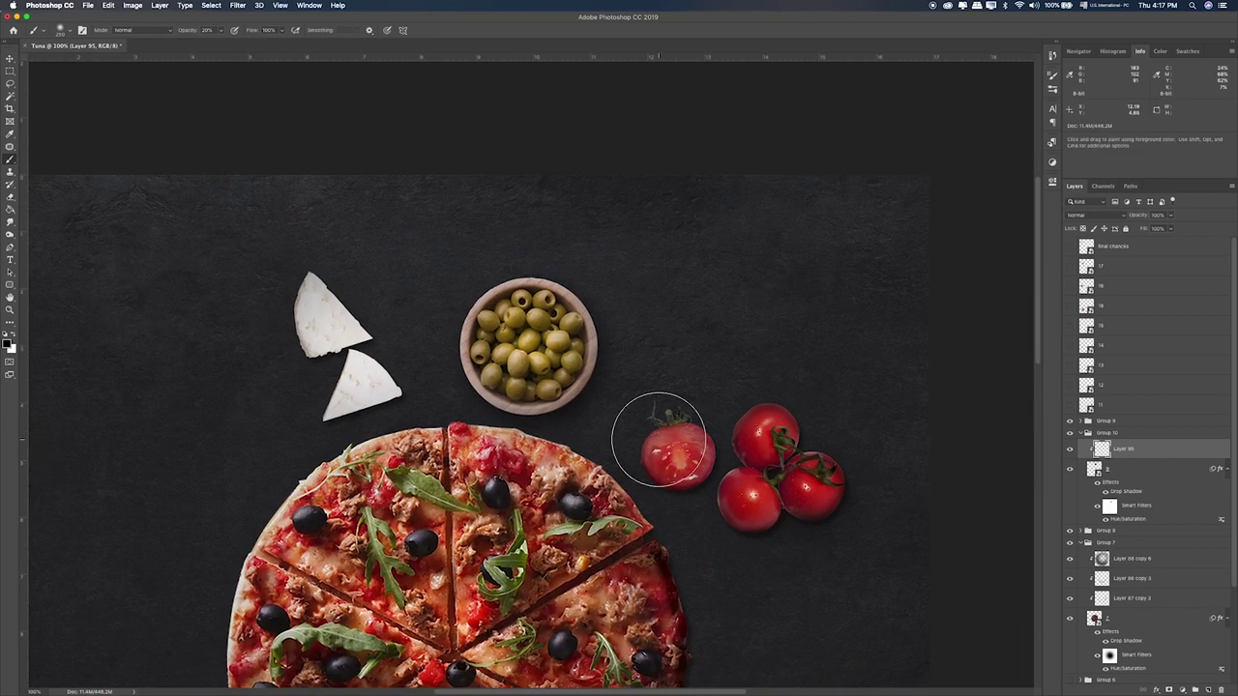
pyautogui.press('[')
pyautogui.press('[')
pyautogui.press('[')
pyautogui.press('[')
pyautogui.press('[')
pyautogui.press('[')
pyautogui.press('0')
pyautogui.moveTo(603, 335)
pyautogui.mouseDown()
pyautogui.moveTo(564, 410)
pyautogui.moveTo(516, 420)
pyautogui.moveTo(441, 409)
pyautogui.moveTo(538, 420)
pyautogui.moveTo(590, 386)
pyautogui.moveTo(610, 308)
pyautogui.mouseUp()
# Step: Set the blend mode of the olive bowl's shading layer 95 to Soft Light
pyautogui.press('v')
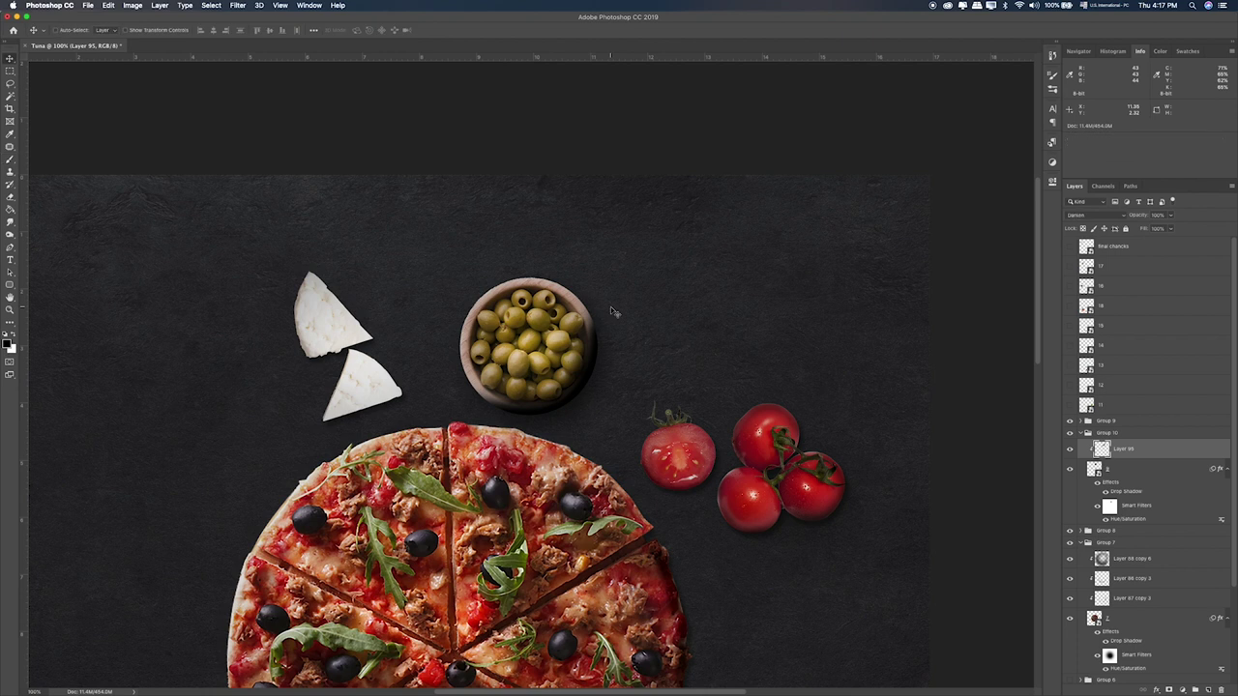
pyautogui.hotkey('shift', '+')
pyautogui.hotkey('shift', '+')
pyautogui.hotkey('shift', '+')
pyautogui.hotkey('shift', '+')
pyautogui.hotkey('shift', '+')
pyautogui.hotkey('shift', '+')
pyautogui.hotkey('shift', '+')
pyautogui.hotkey('shift', '+')
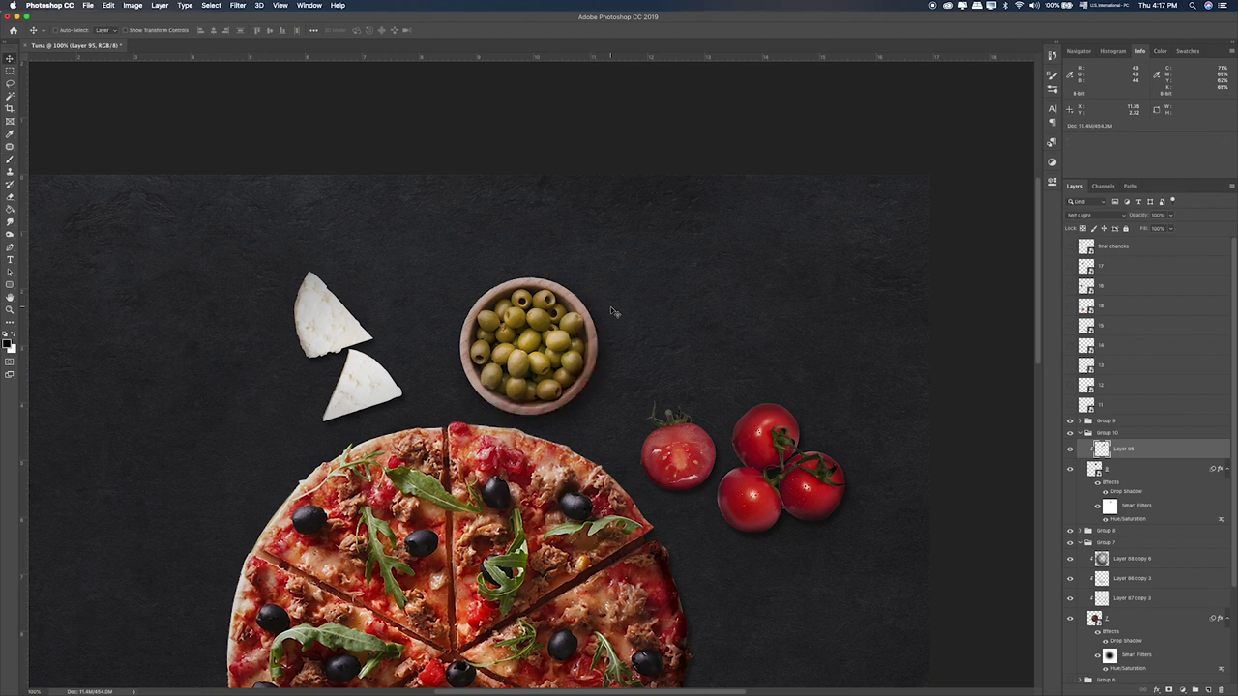
pyautogui.press('space')
pyautogui.moveTo(552, 358); pyautogui.dragTo(587, 335)
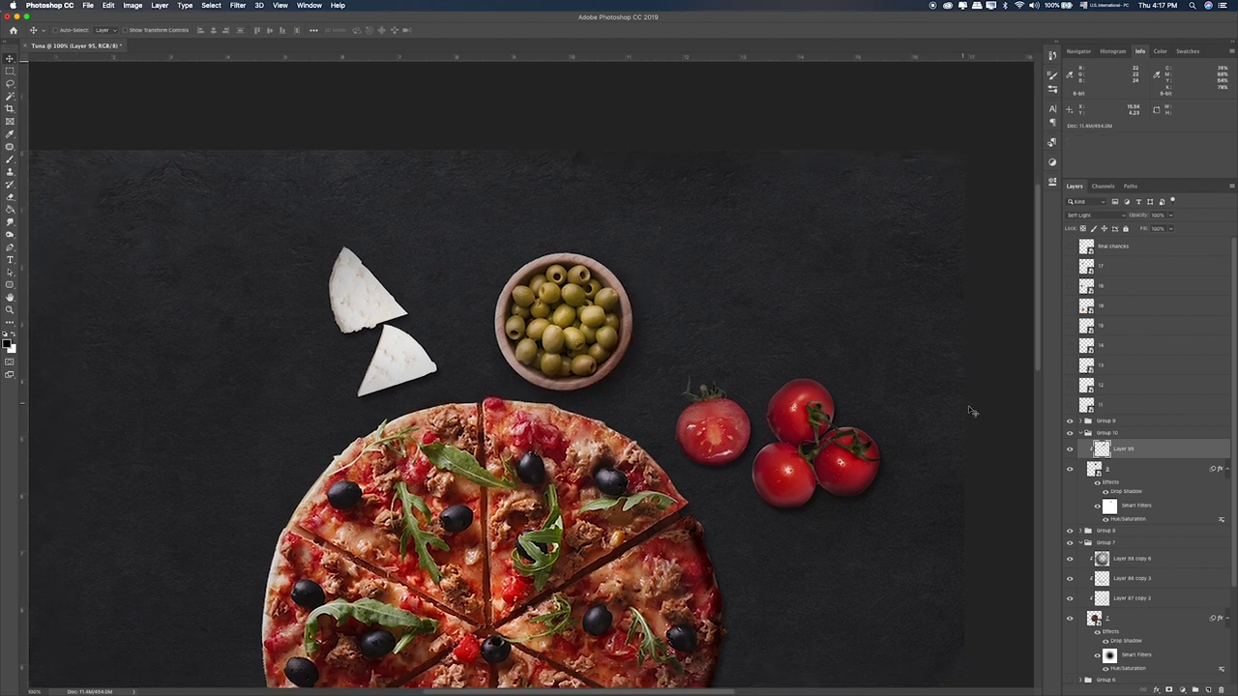
# Step: Add a new layer clipped to cheese layer 8 in Group 8 and paint black shading along the cheese edges
pyautogui.click(1080, 435)
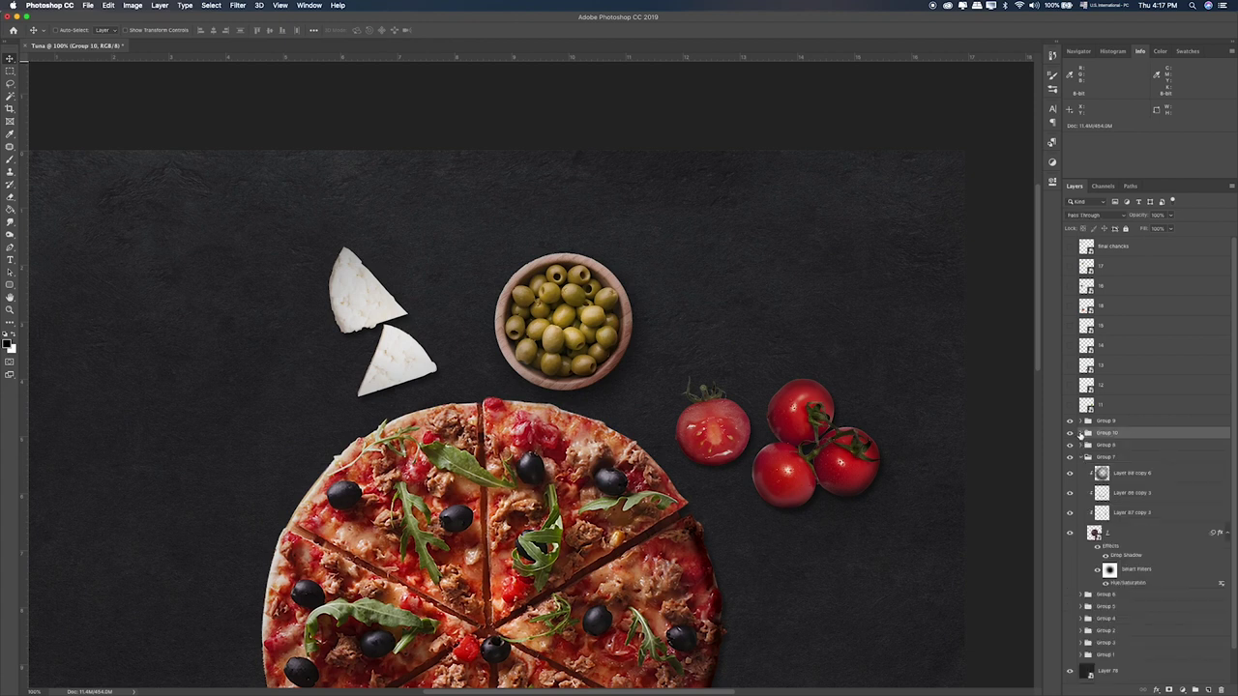
pyautogui.click(1081, 445)
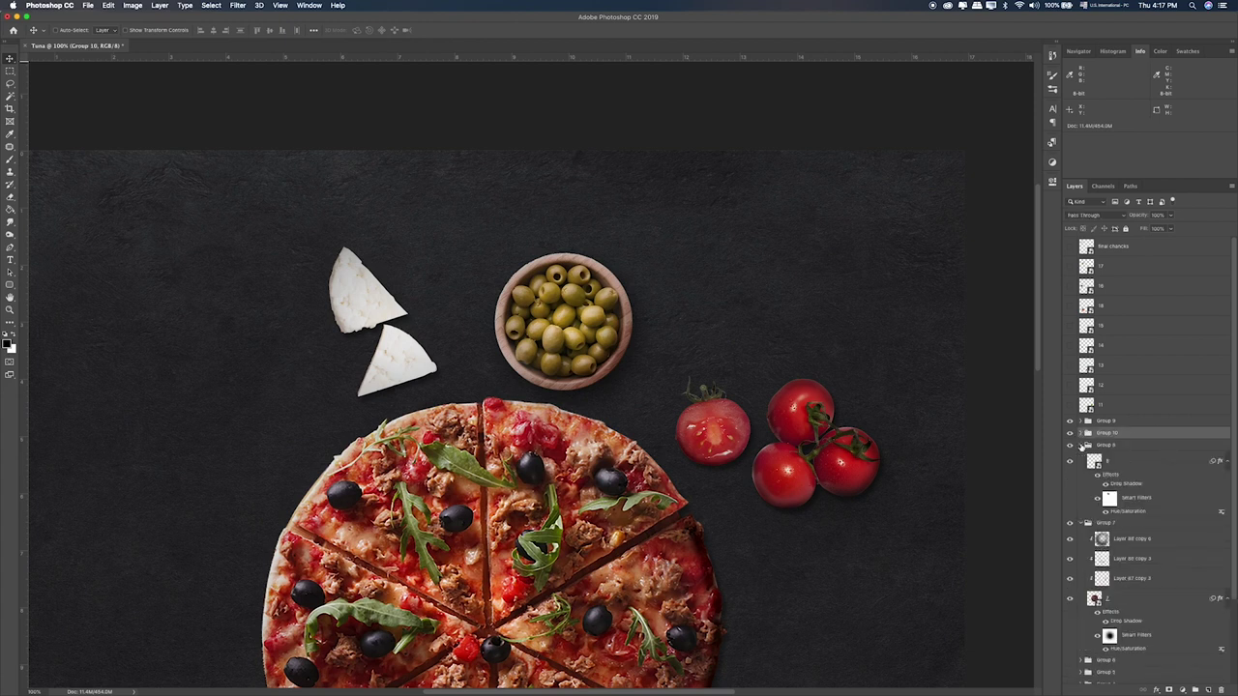
pyautogui.click(1128, 471)
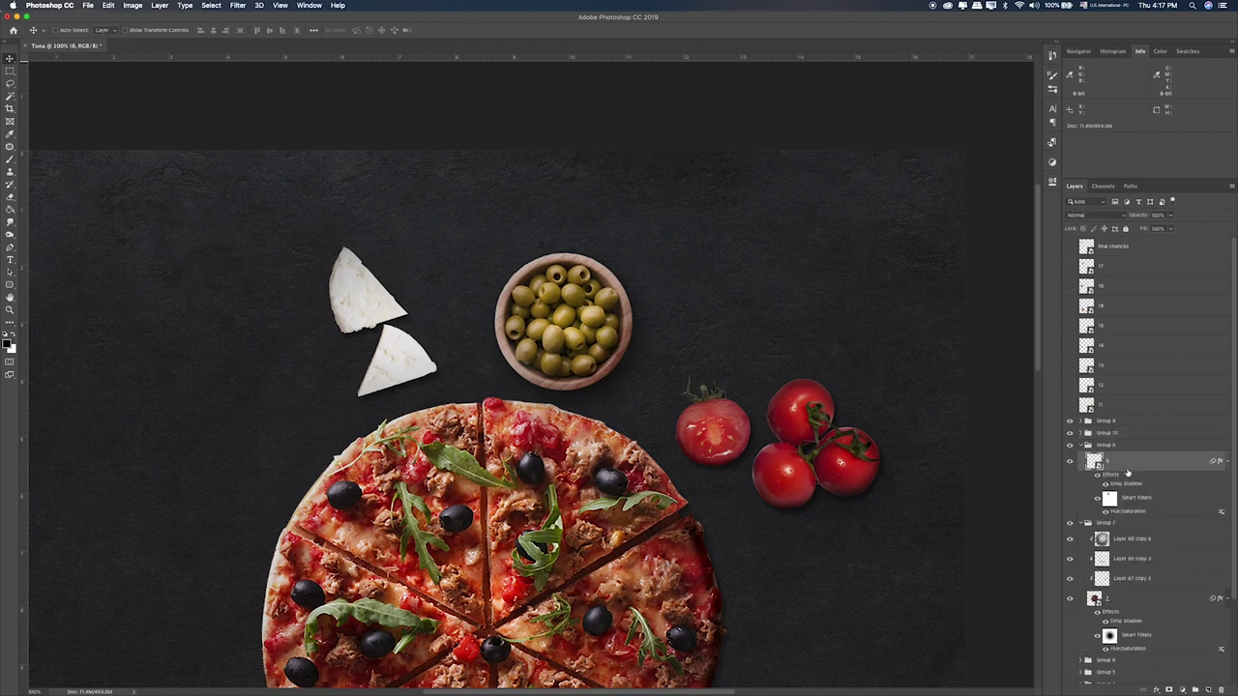
pyautogui.click(1207, 690)
pyautogui.keyDown('alt'); pyautogui.click(1120, 471); pyautogui.keyUp('alt')
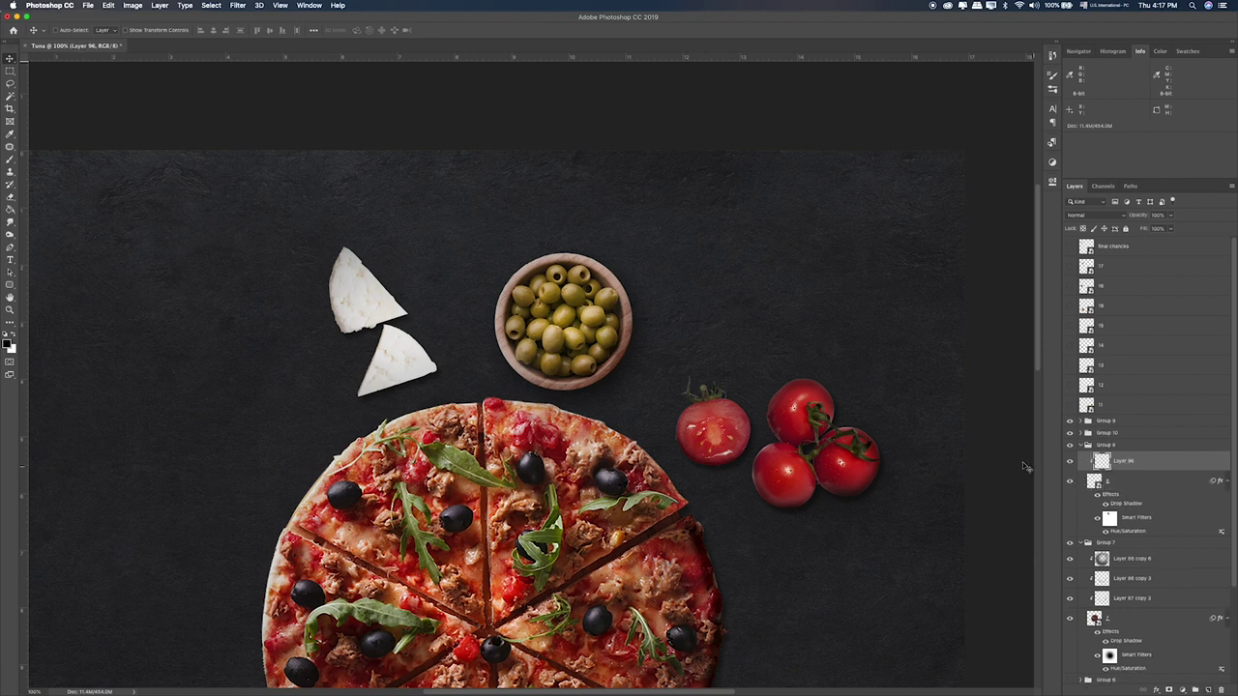
pyautogui.press('b')
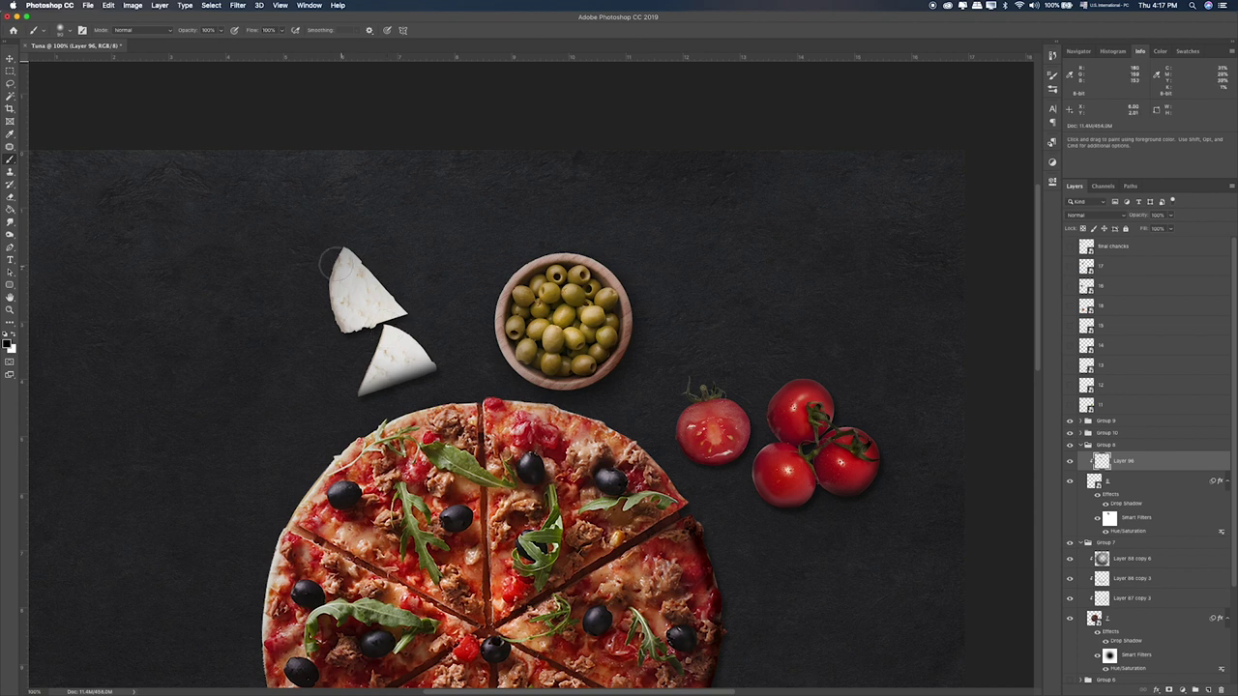
# Step: Set the blend mode of the cheese shading layer 96 to Overlay
pyautogui.press('v')
pyautogui.hotkey('shift', '+')
pyautogui.hotkey('shift', '+')
pyautogui.hotkey('shift', '+')
pyautogui.hotkey('shift', '+')
pyautogui.hotkey('shift', '+')
pyautogui.hotkey('shift', '+')
pyautogui.hotkey('shift', '+')
pyautogui.hotkey('shift', '+')
pyautogui.hotkey('shift', '+')
pyautogui.hotkey('shift', '+')
pyautogui.hotkey('shift', '+')
pyautogui.hotkey('shift', '+')
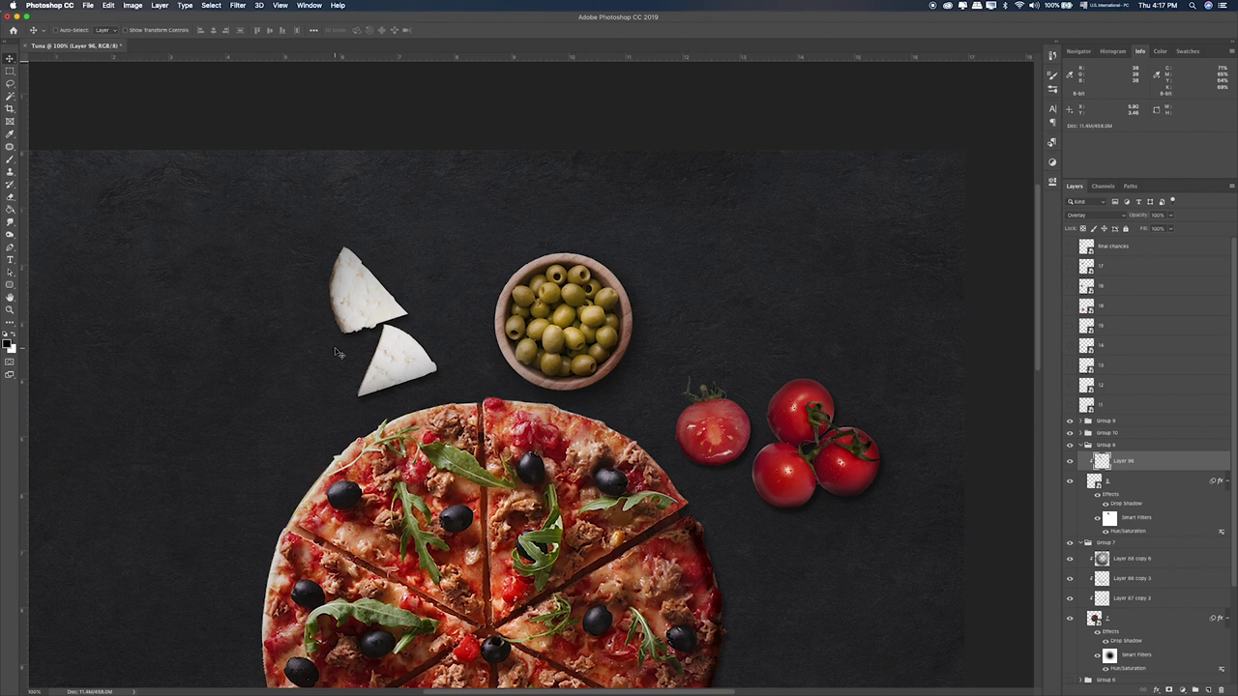
# Step: Soften the cheese shading on layer 96 with the Eraser at 30% opacity and collapse Group 8
pyautogui.press('e')
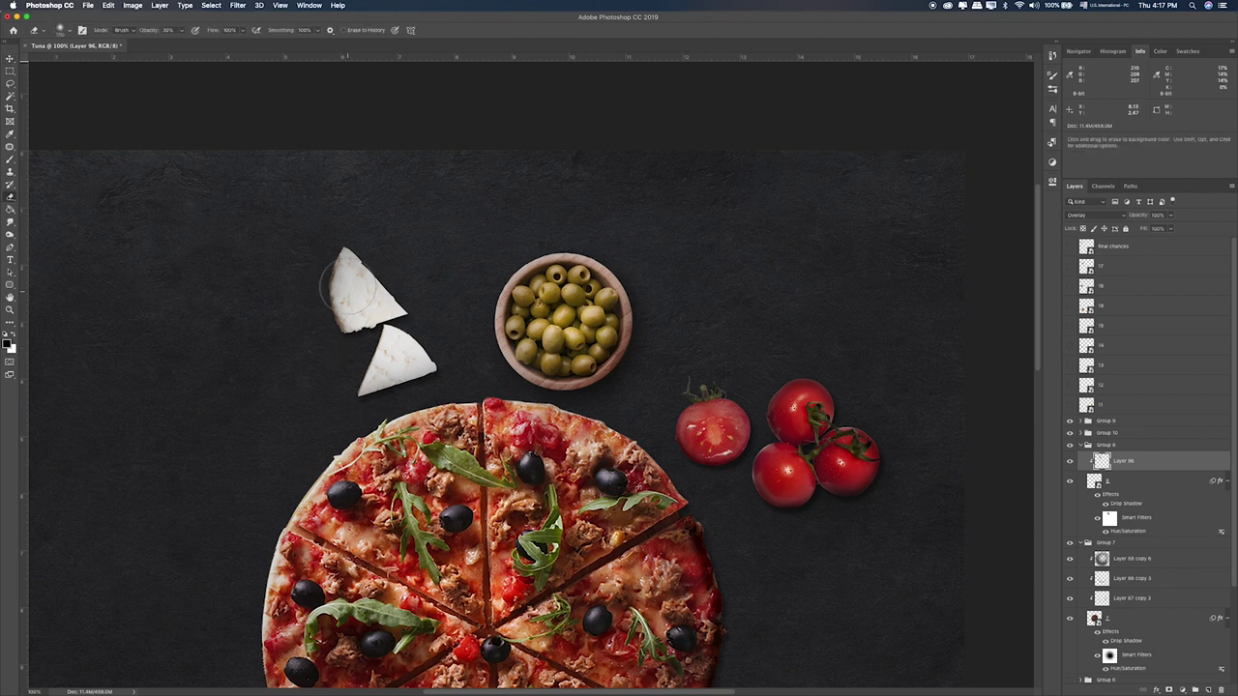
pyautogui.press('super+0')
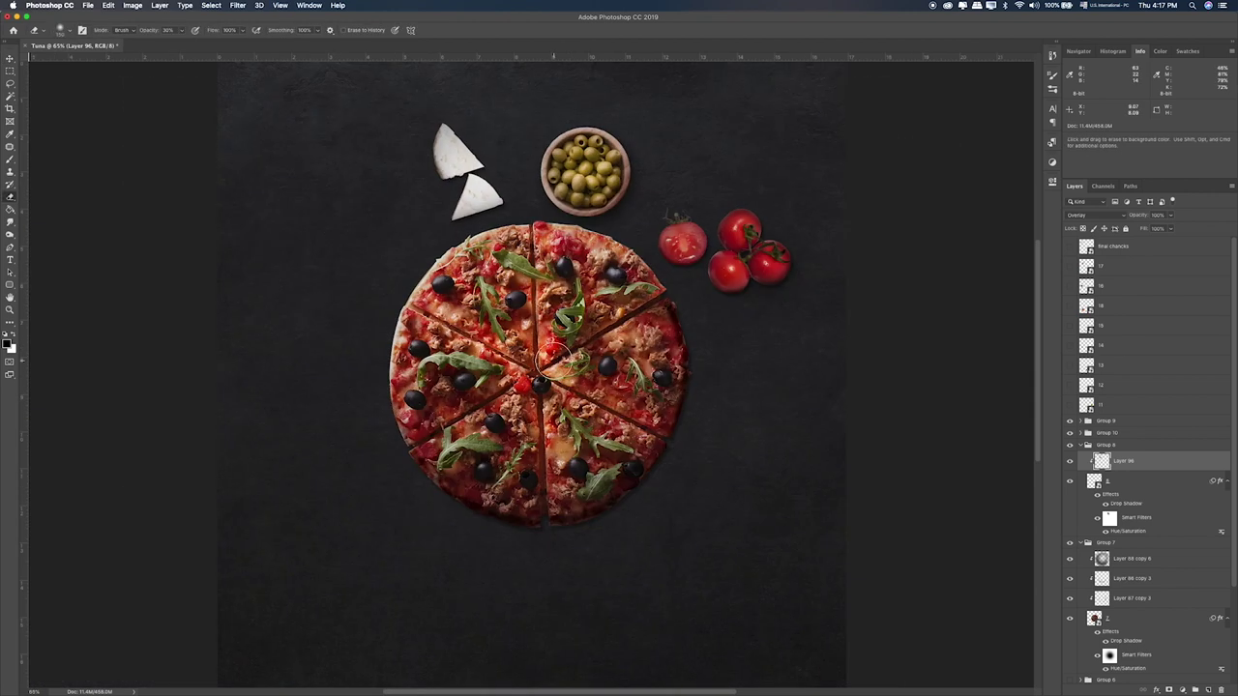
pyautogui.click(1081, 445)
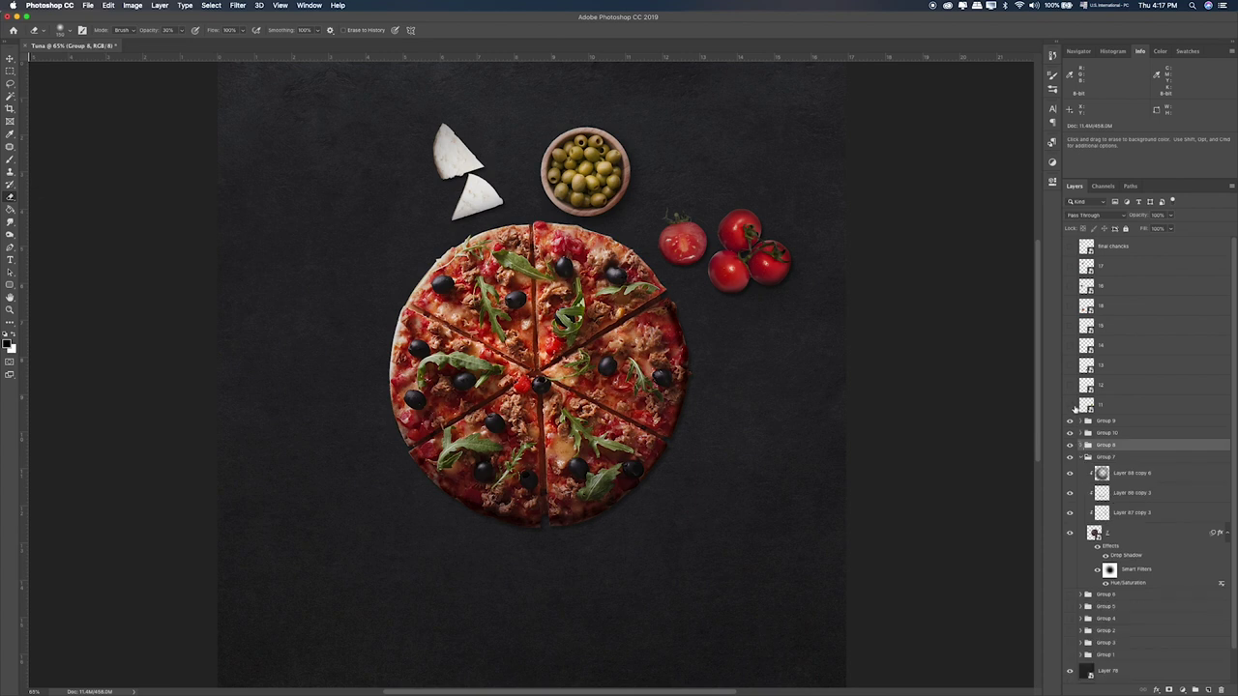
# Step: Show arugula layer 11 and copy the Drop Shadow effect and Hue/Saturation smart filter from tomato layer 10 onto it
pyautogui.click(1071, 406)
pyautogui.click(1122, 409)
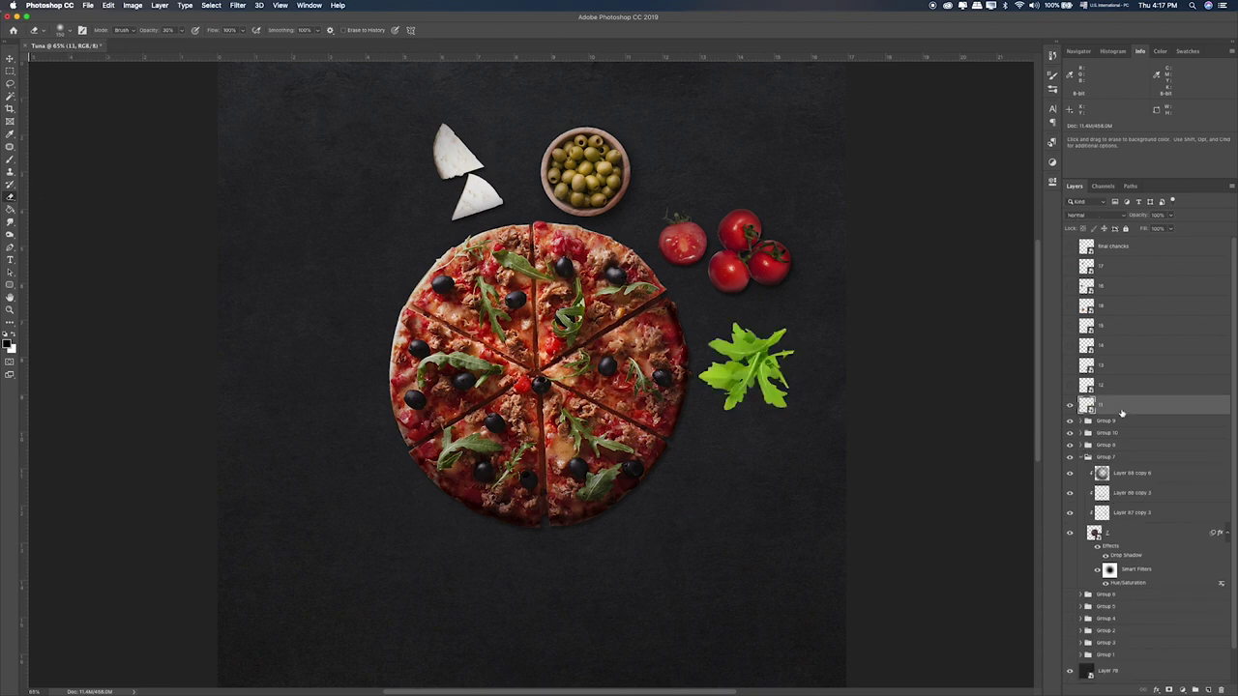
pyautogui.click(1081, 422)
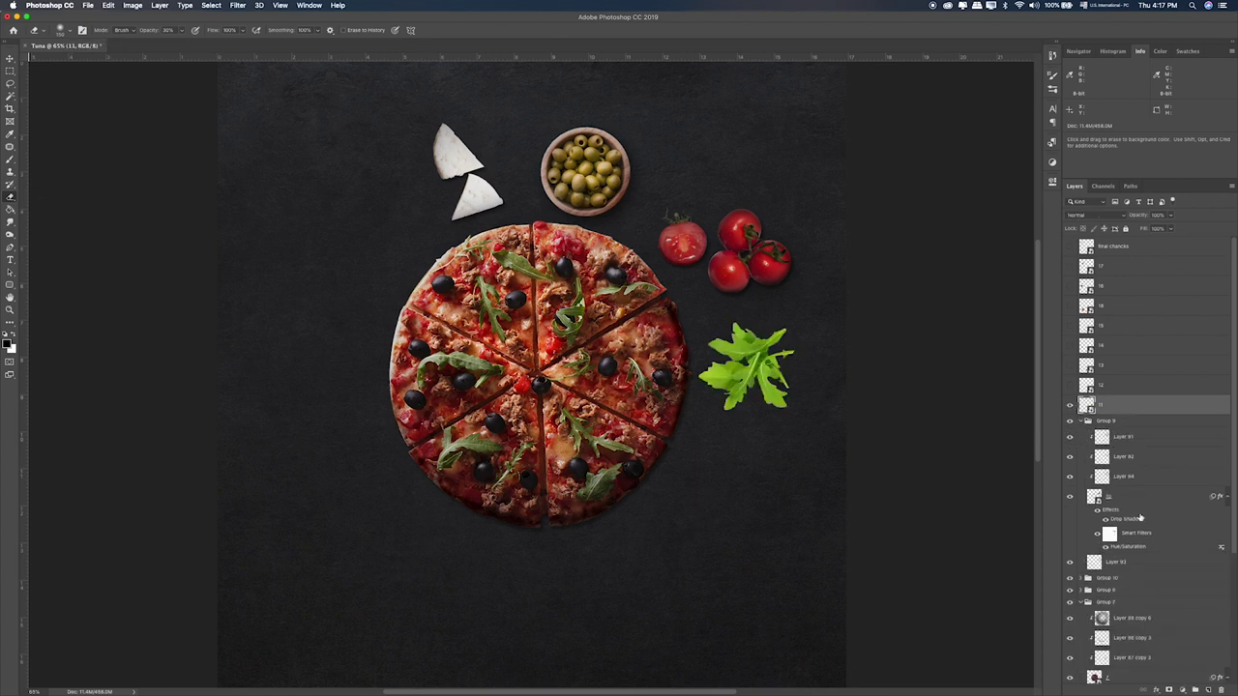
pyautogui.moveTo(1124, 523); pyautogui.dragTo(1128, 410)
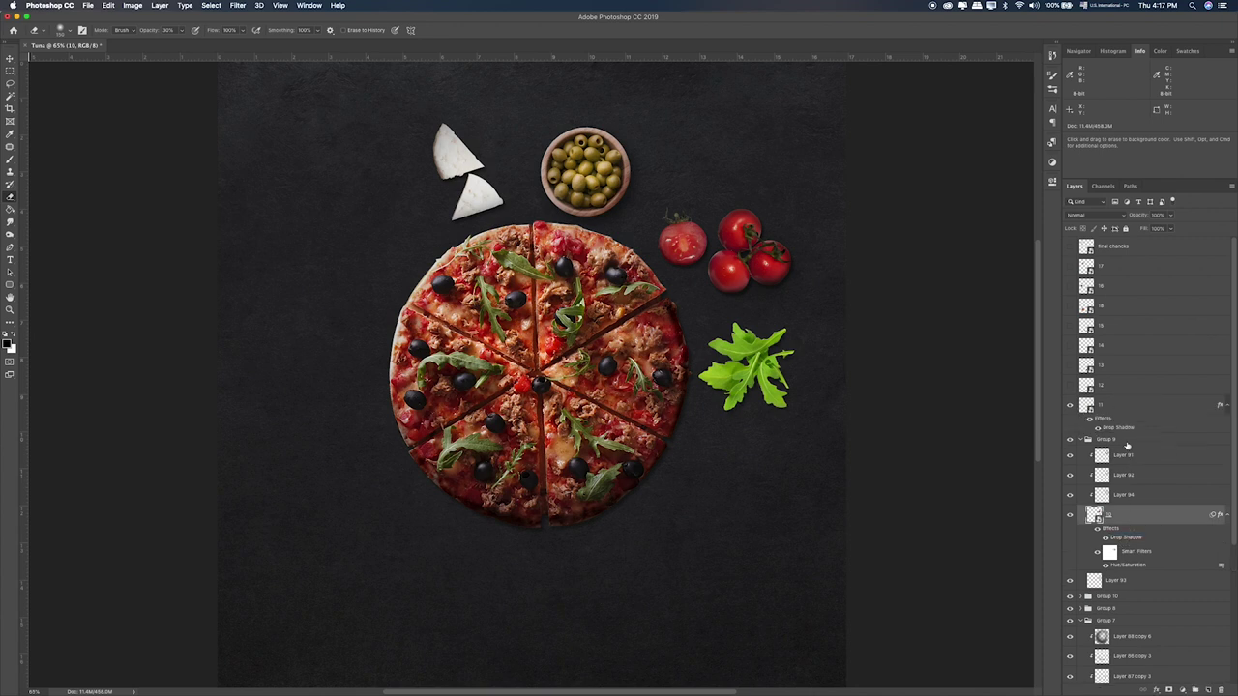
pyautogui.moveTo(1128, 567); pyautogui.dragTo(1122, 427)
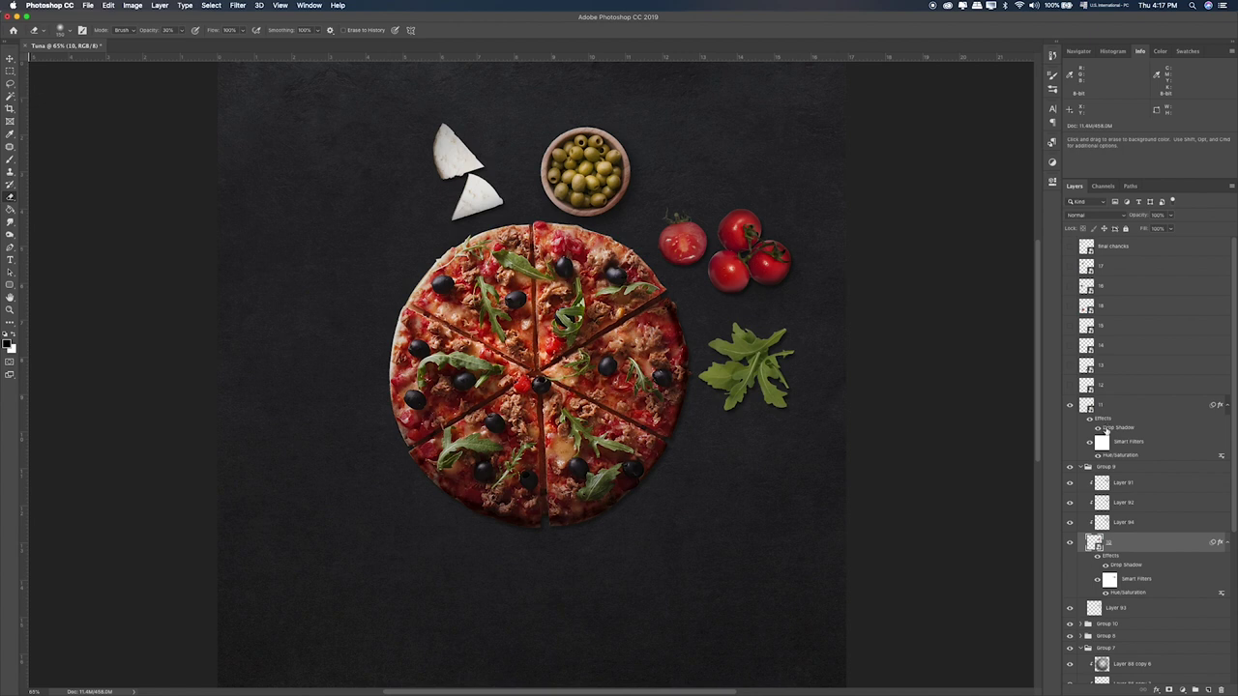
# Step: Adjust the distance and size of the drop shadow on arugula layer 11
pyautogui.doubleClick(1128, 429)
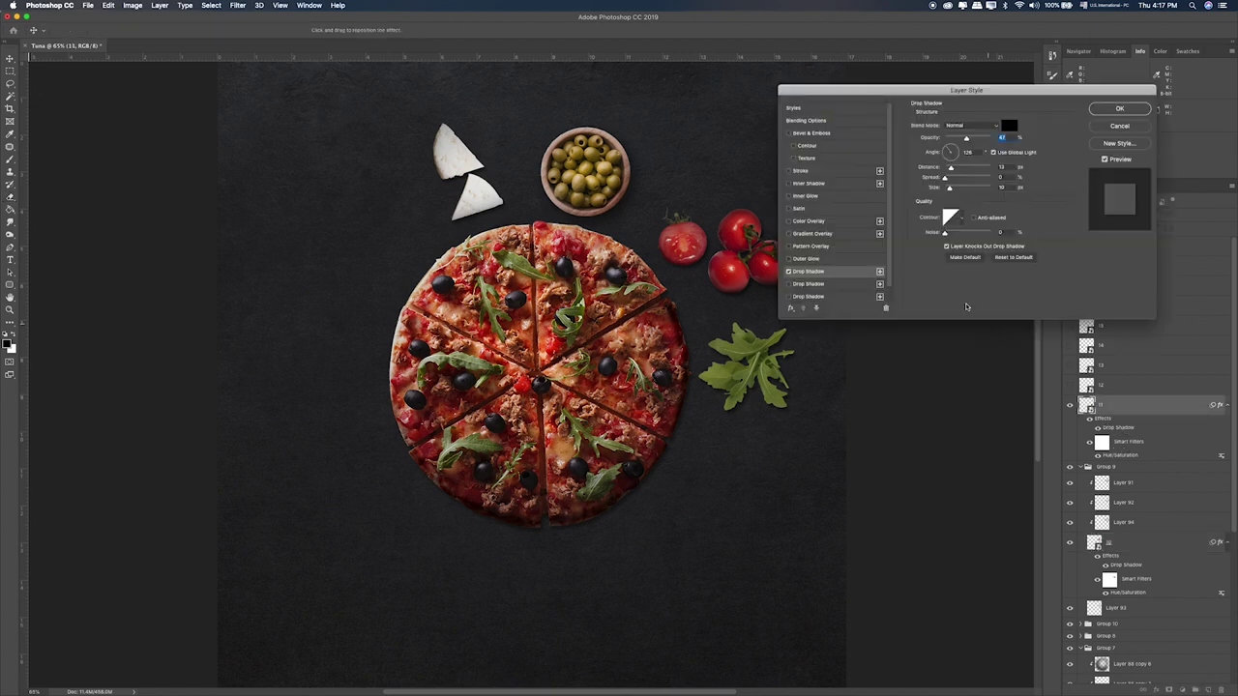
pyautogui.moveTo(953, 169); pyautogui.dragTo(951, 190)
pyautogui.press('Return')
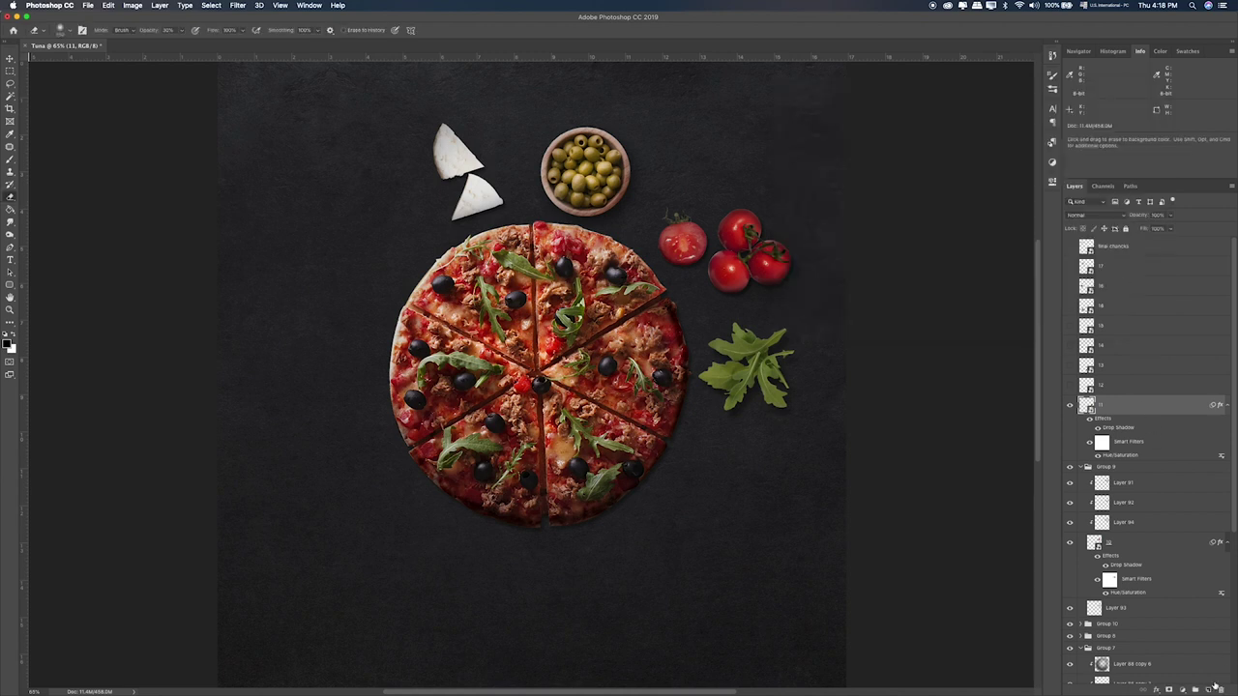
# Step: Group arugula layer 11, add a new layer clipped to it and paint black shading on the leaf at 100% opacity
pyautogui.hotkey('ctrl', 'g')
pyautogui.click(1127, 416)
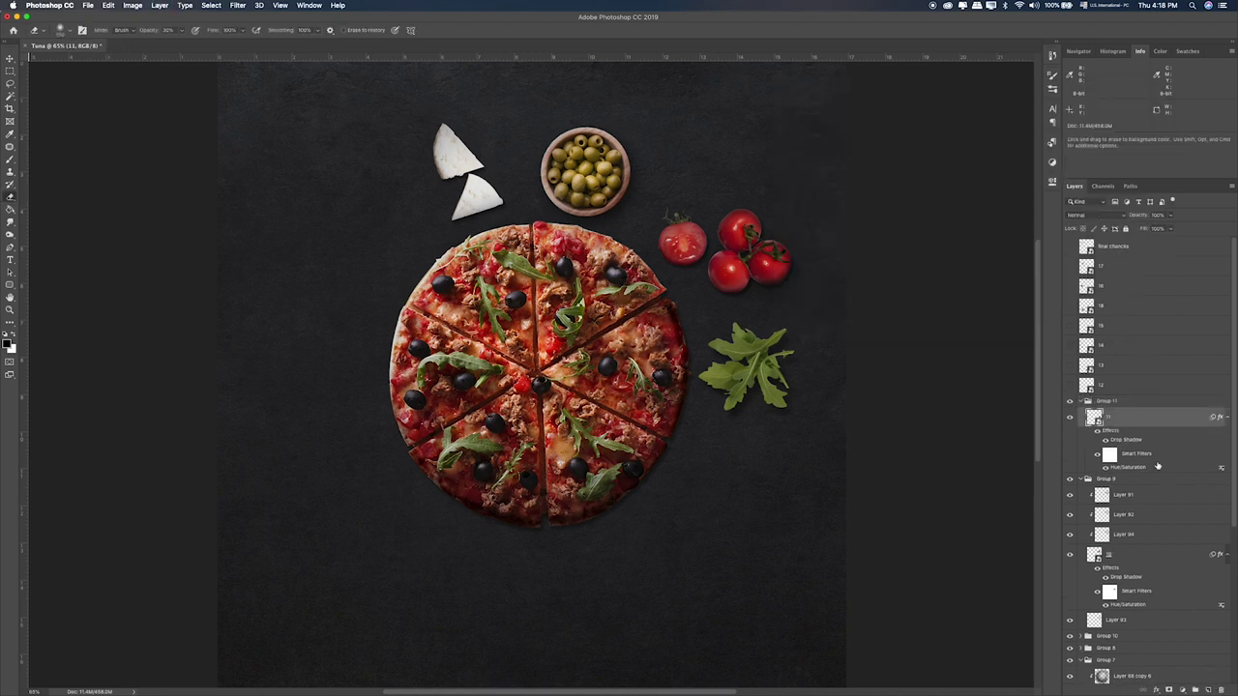
pyautogui.click(1210, 689)
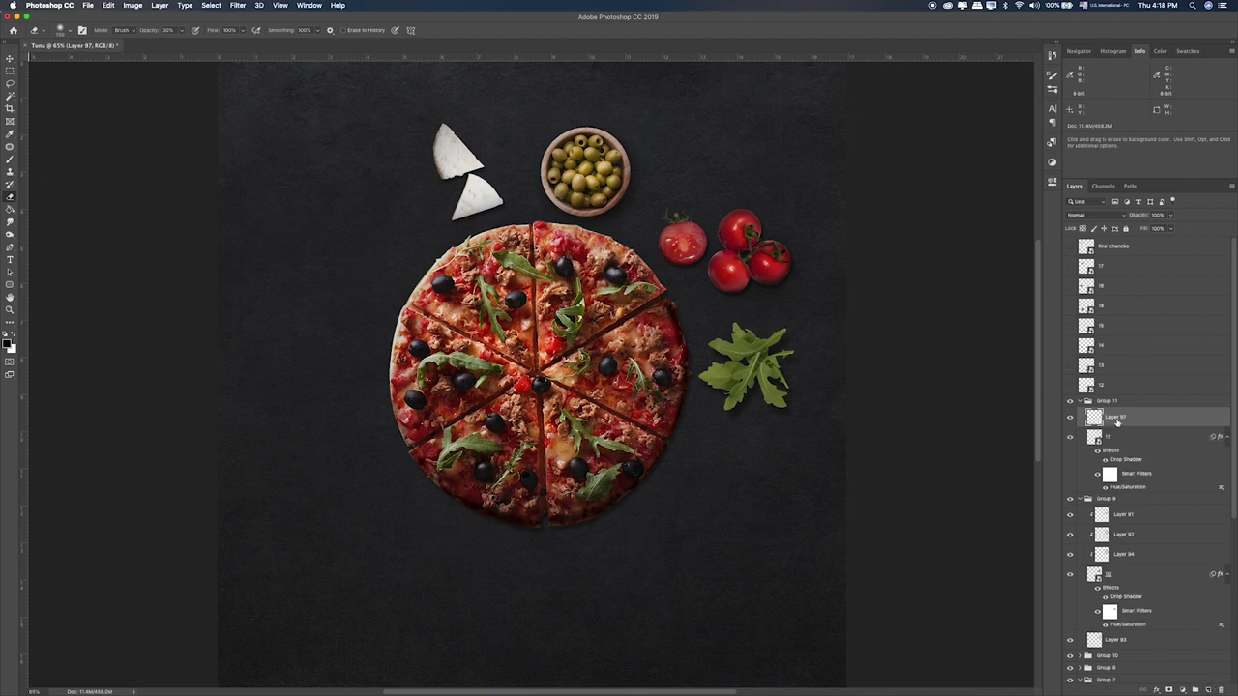
pyautogui.keyDown('alt'); pyautogui.click(1119, 427); pyautogui.keyUp('alt')
pyautogui.press('b')
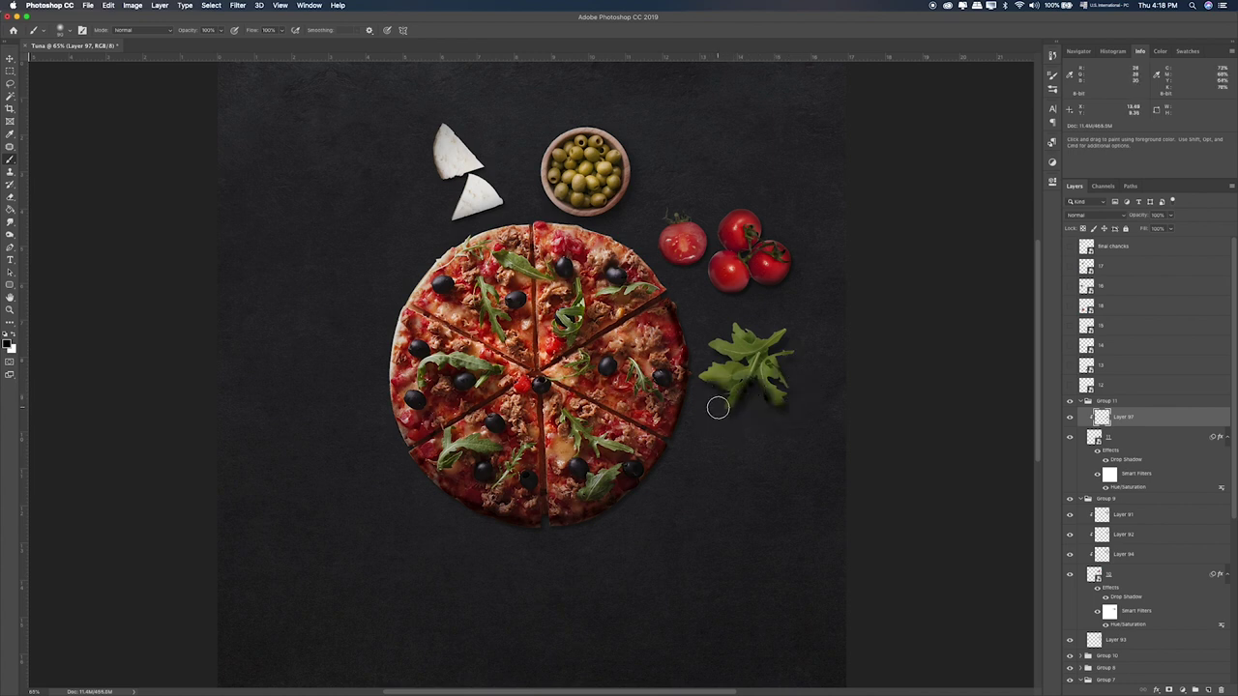
pyautogui.press('v')
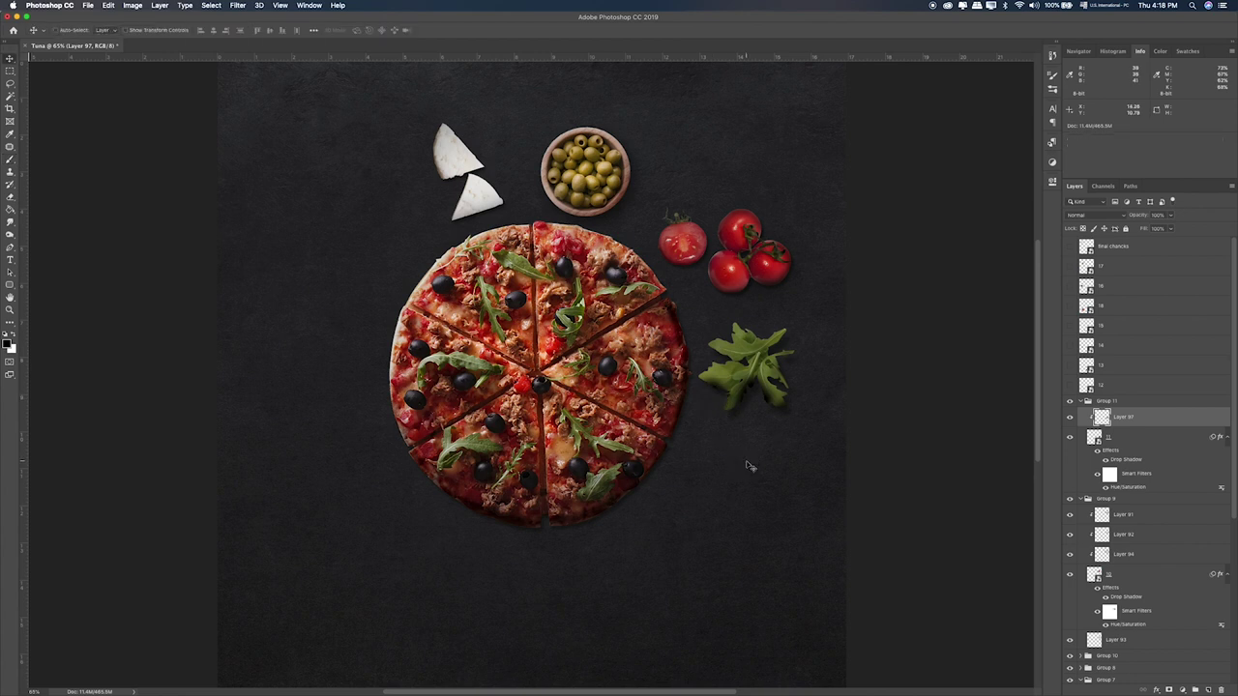
# Step: Set the blend mode of the arugula shading on layer 97 to Soft Light
pyautogui.hotkey('shift', '+')
pyautogui.hotkey('shift', '+')
pyautogui.hotkey('shift', '+')
pyautogui.hotkey('shift', '+')
pyautogui.hotkey('shift', '+')
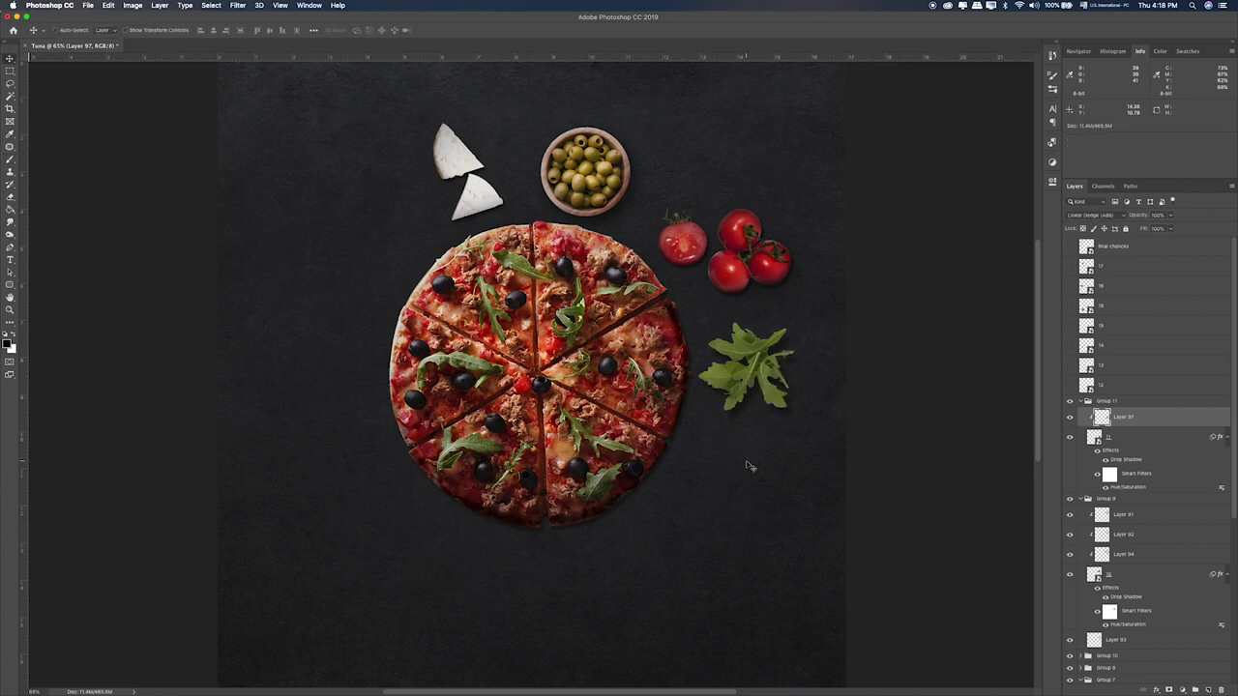
pyautogui.hotkey('shift', '+')
pyautogui.hotkey('shift', '+')
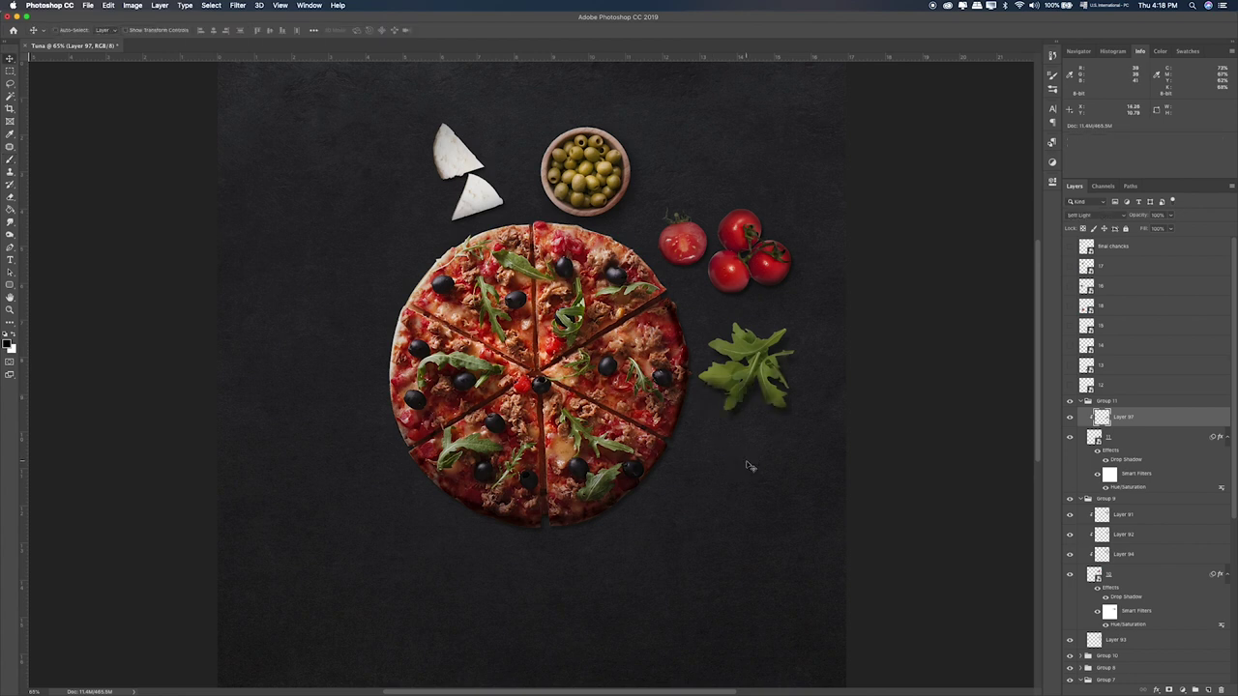
pyautogui.press('e')
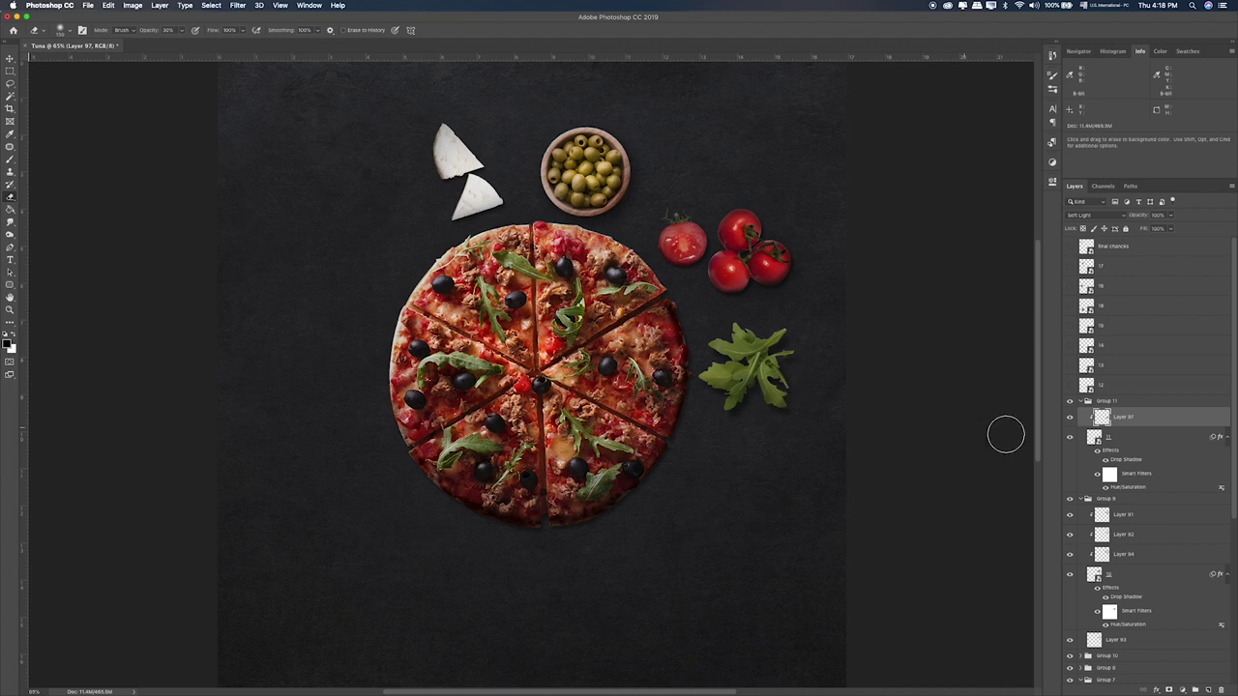
# Step: Paint black on the smart filter mask of arugula layer 11 with an enlarged brush at 20% opacity
pyautogui.click(1127, 450)
pyautogui.click(1110, 474)
pyautogui.press('b')
pyautogui.press(']')
pyautogui.press(']')
pyautogui.press(']')
pyautogui.press(']')
pyautogui.press(']')
pyautogui.press(']')
pyautogui.press(']')
pyautogui.press(']')
pyautogui.press(']')
pyautogui.press(']')
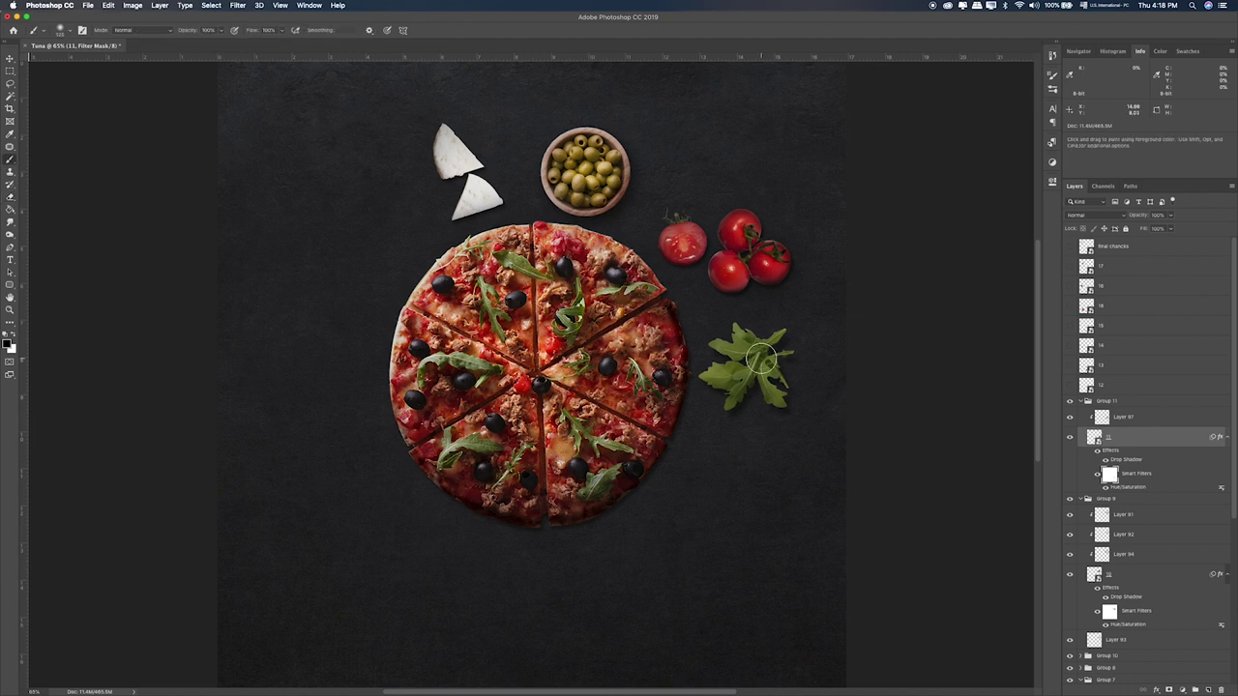
pyautogui.click(741, 350)
pyautogui.press('super+z')
pyautogui.press('2')
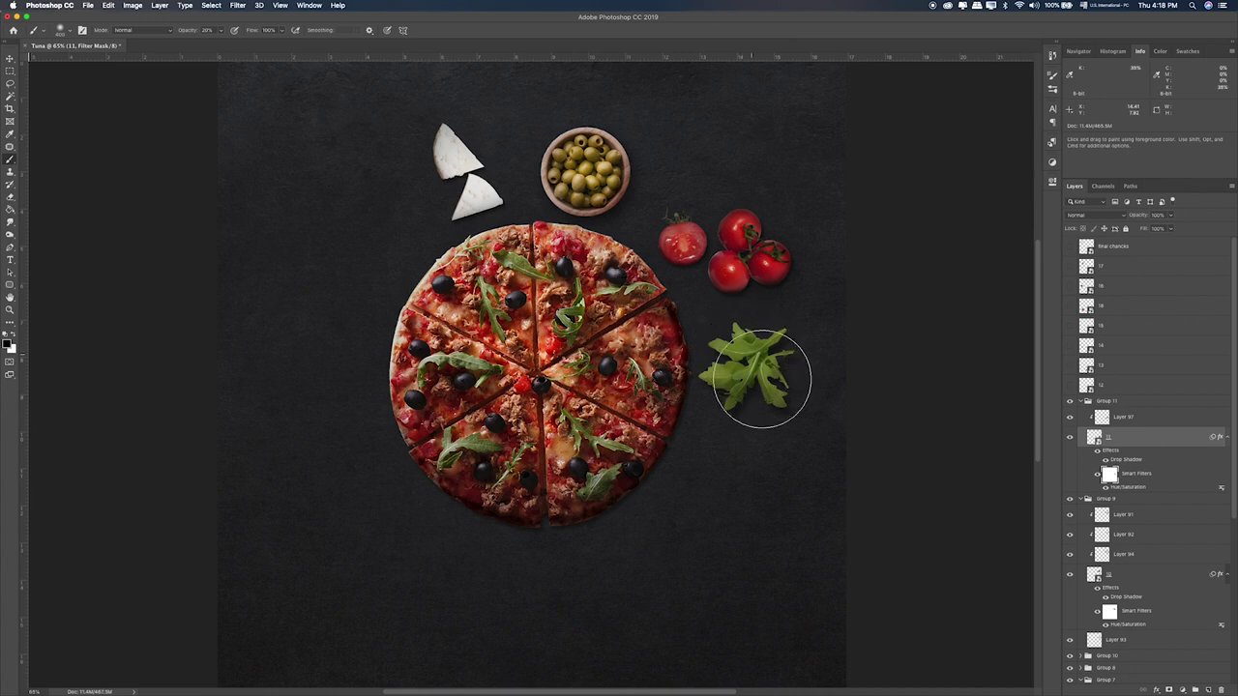
# Step: Collapse Group 11, Group 9 and Group 7 in the layer stack
pyautogui.click(10, 72)
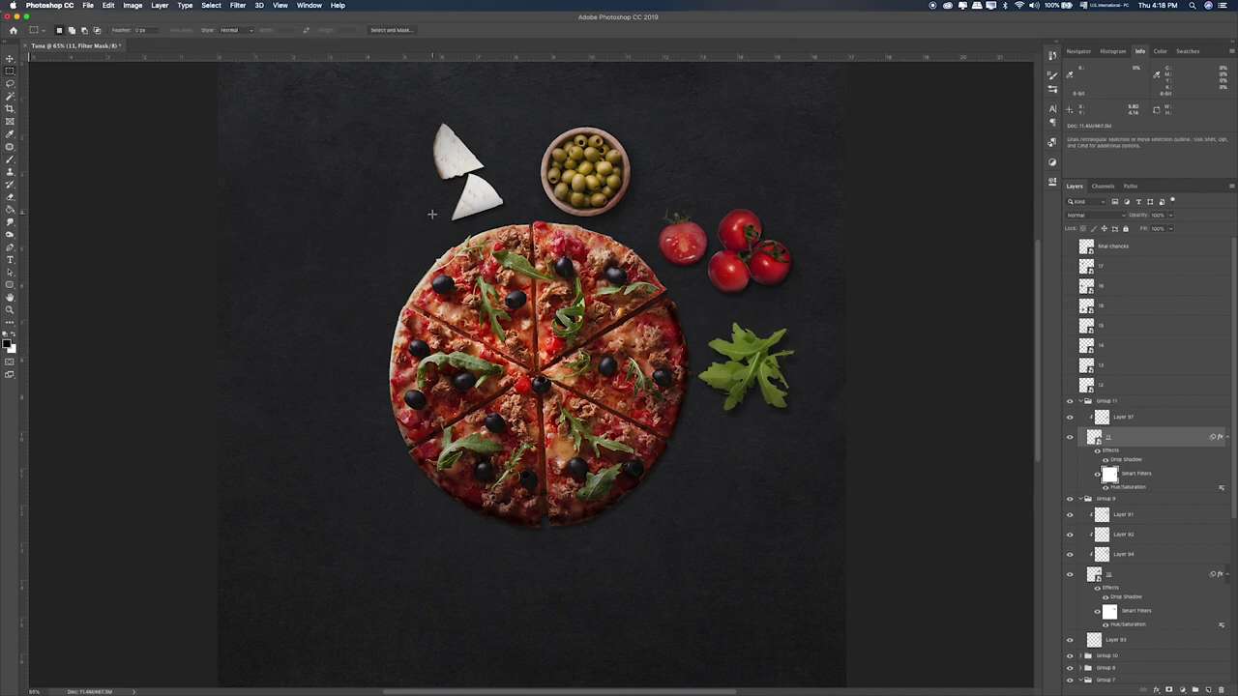
pyautogui.click(1081, 403)
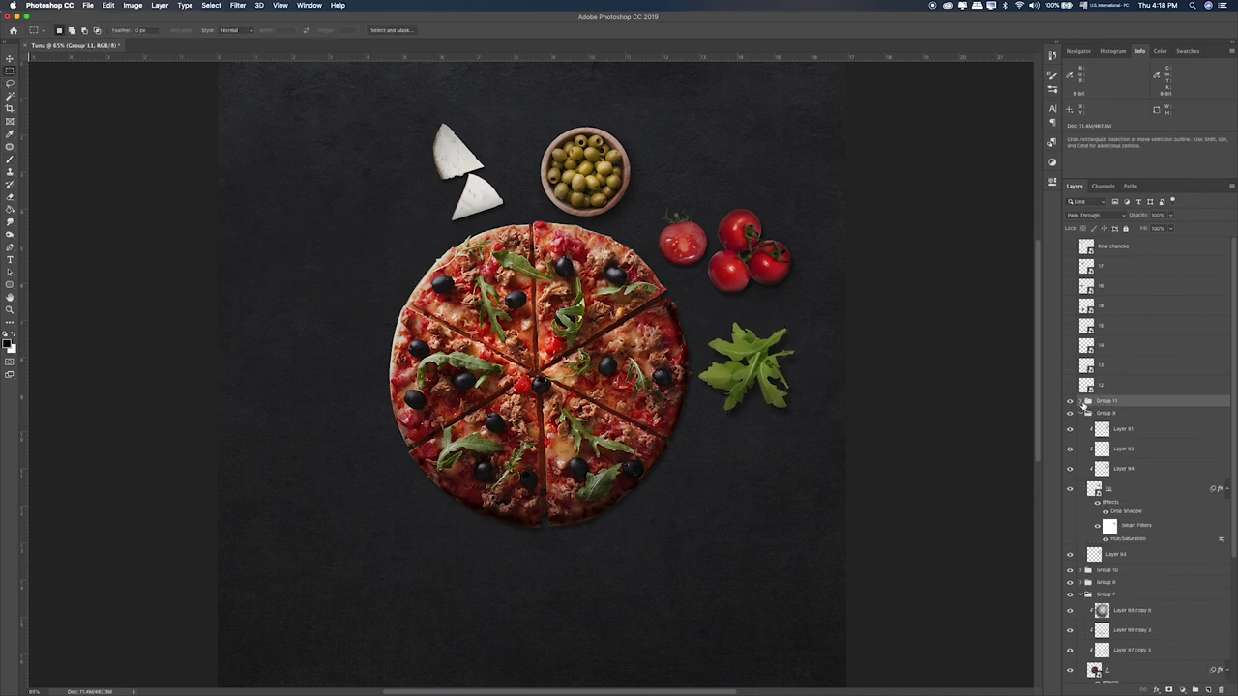
pyautogui.doubleClick(1082, 413)
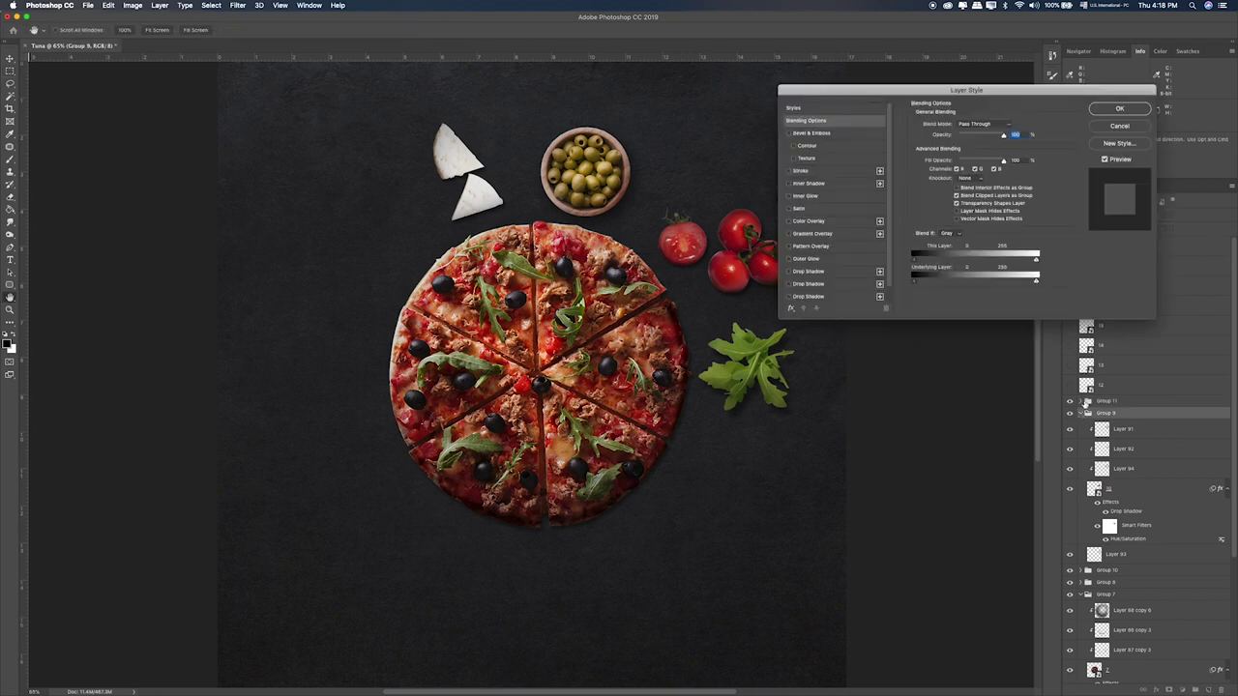
pyautogui.click(1122, 129)
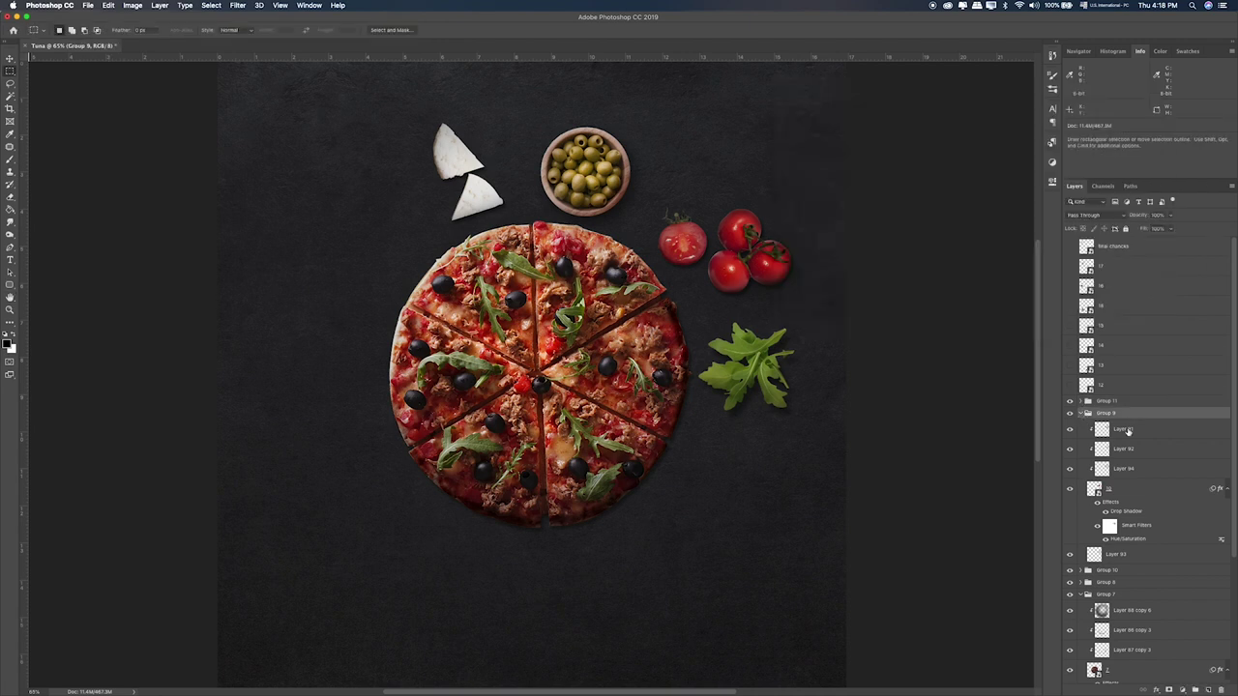
pyautogui.click(1081, 413)
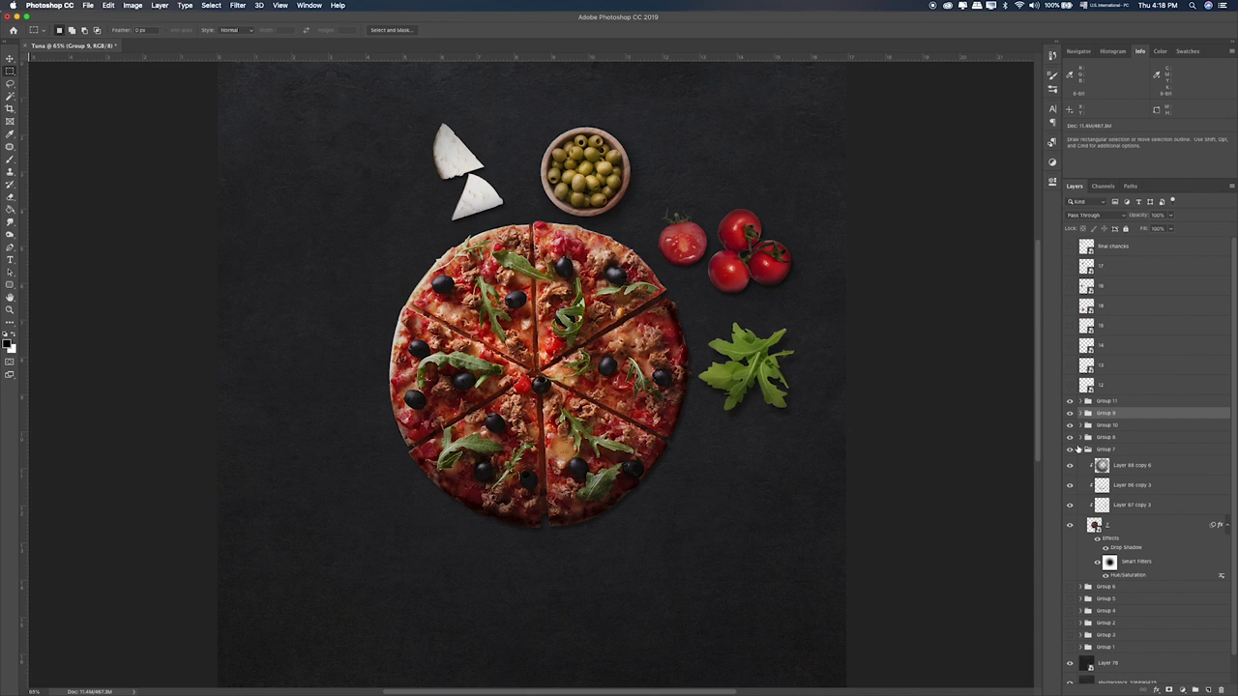
pyautogui.click(1080, 450)
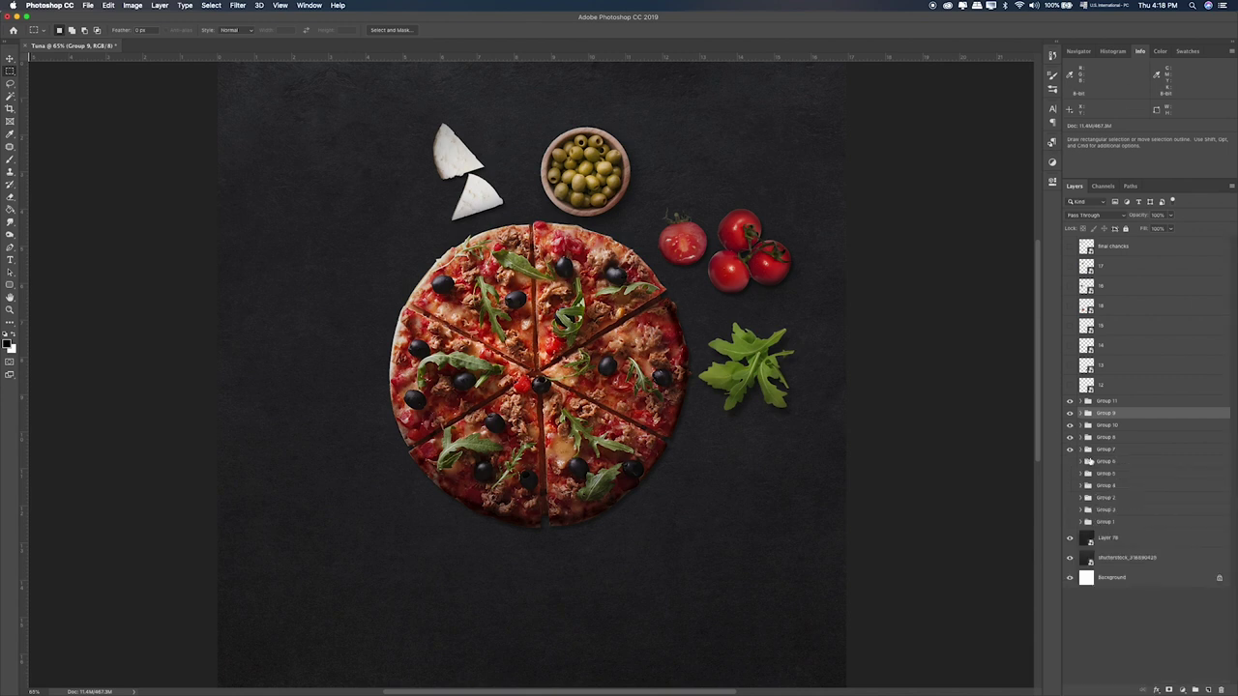
# Step: Show peppercorn layer 12 and copy the Drop Shadow effect and Hue/Saturation smart filter from arugula layer 11 onto it
pyautogui.click(1069, 386)
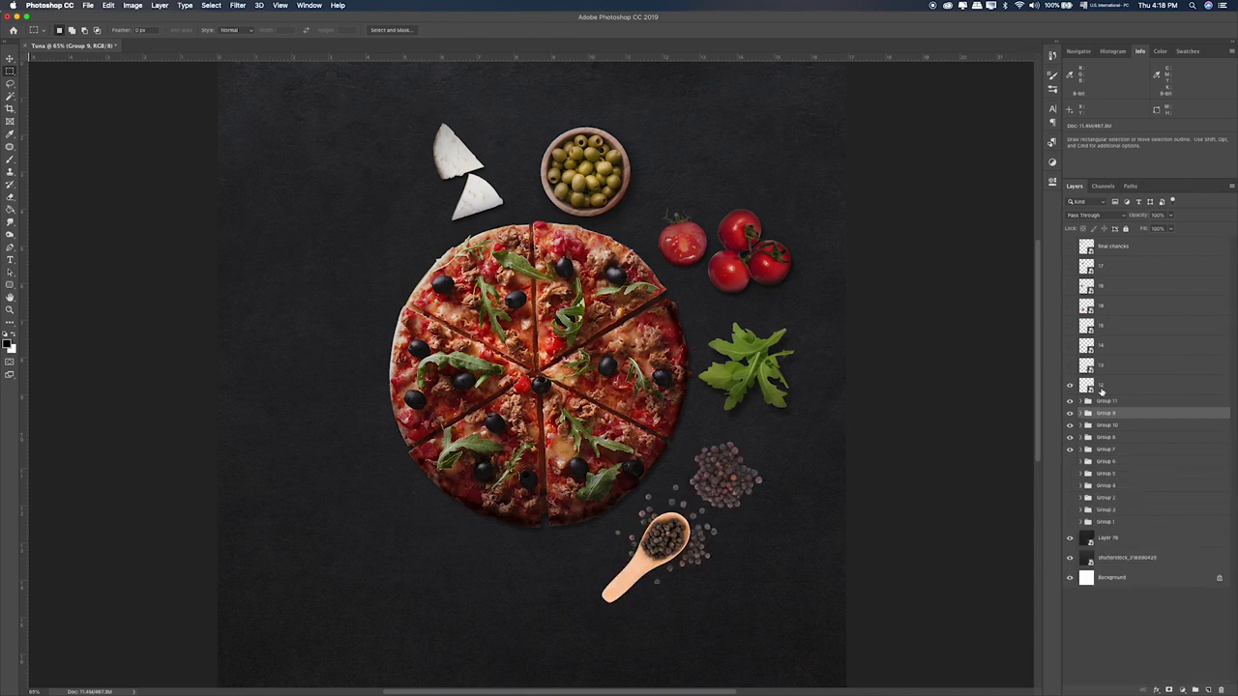
pyautogui.click(1076, 391)
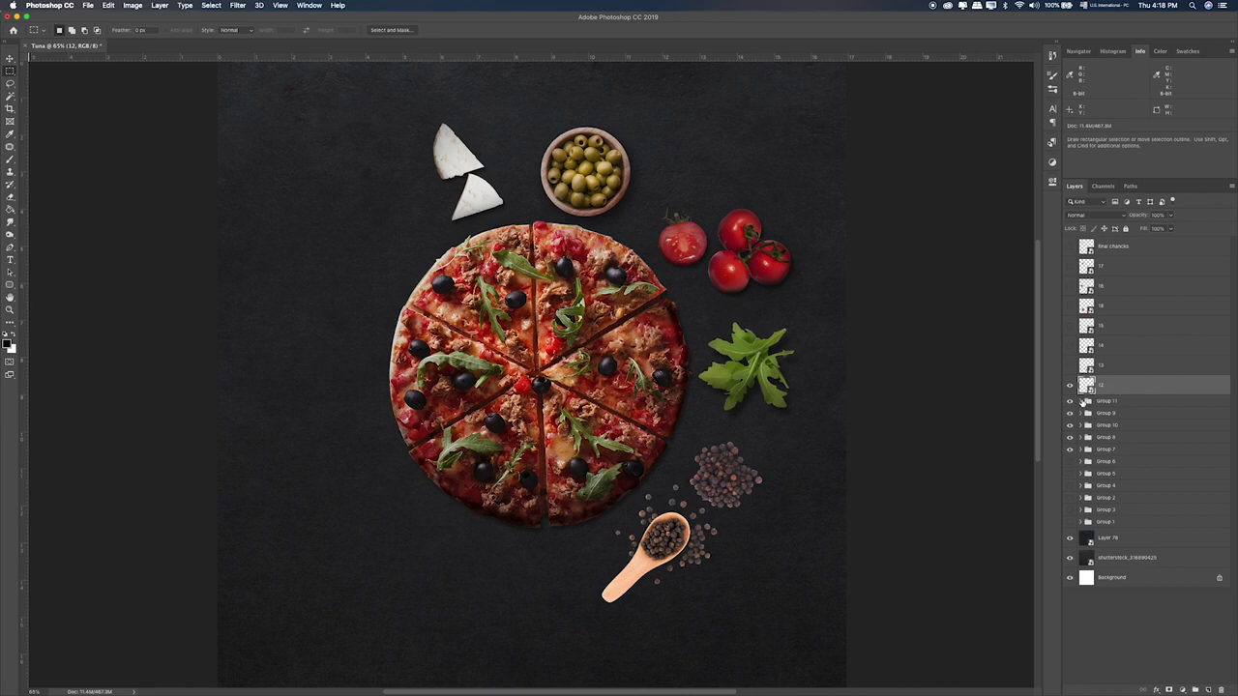
pyautogui.click(1082, 401)
pyautogui.click(1121, 460)
pyautogui.moveTo(1121, 459); pyautogui.dragTo(1112, 386)
pyautogui.moveTo(1117, 505); pyautogui.dragTo(1106, 407)
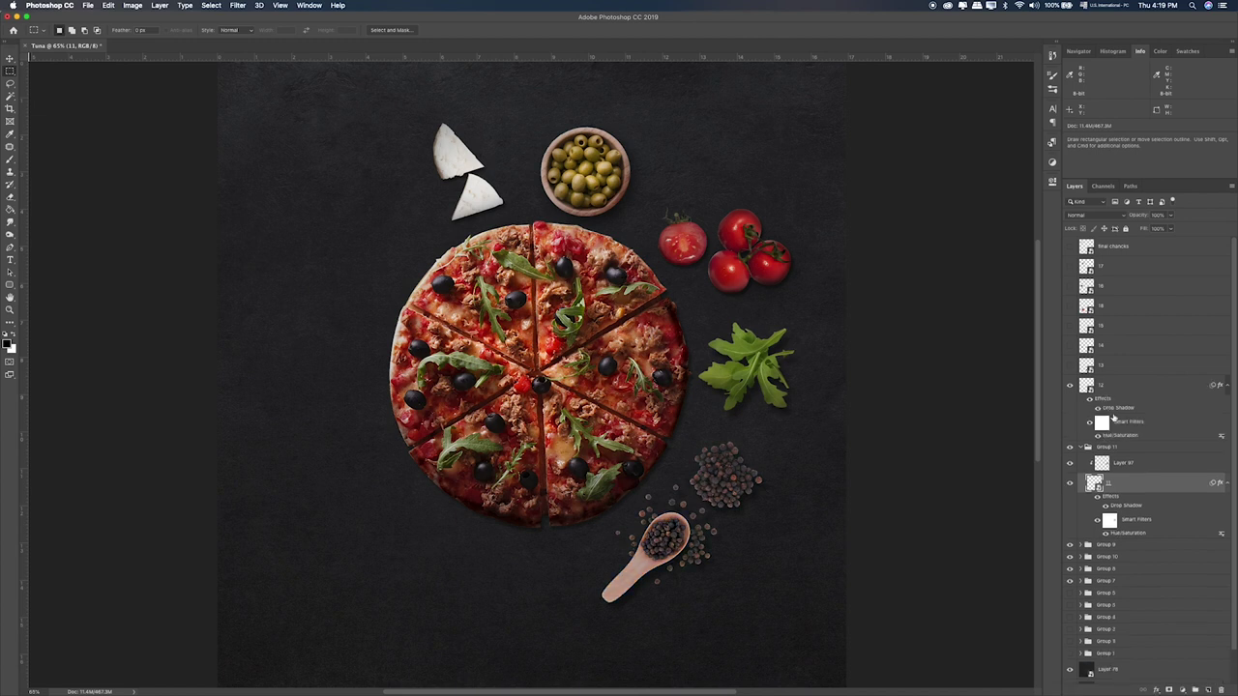
# Step: Reduce the drop shadow distance on peppercorn layer 12 and target its smart filter mask with the Brush
pyautogui.doubleClick(1120, 407)
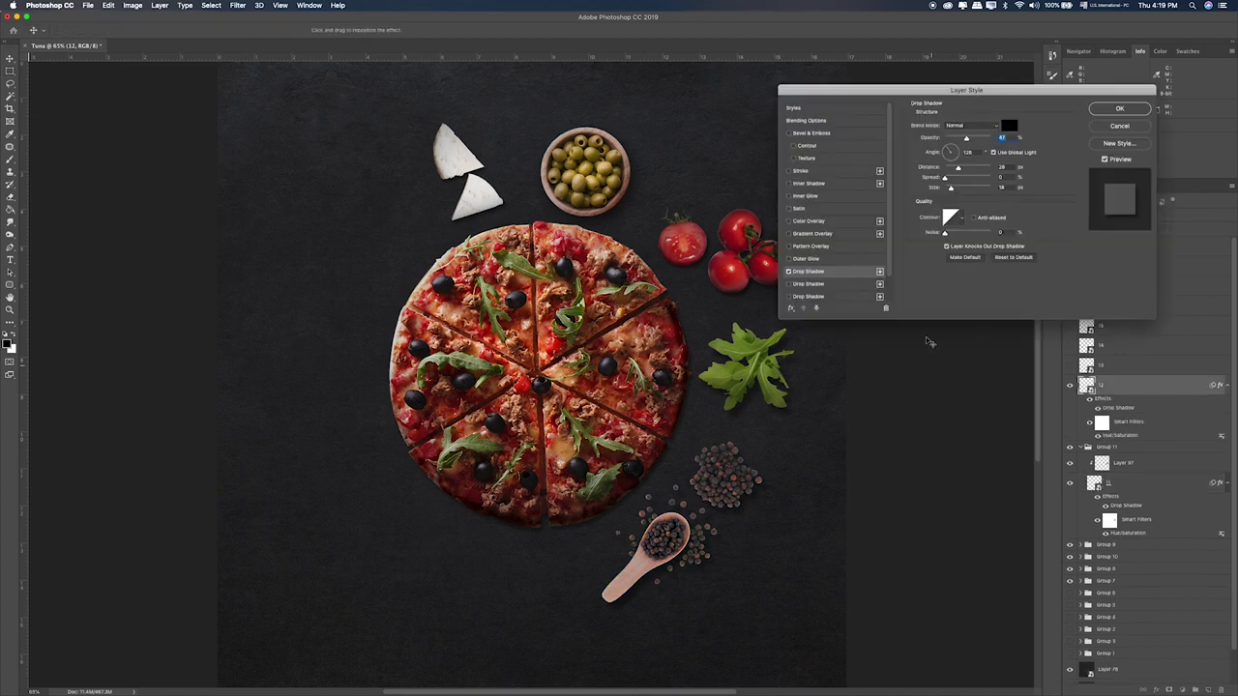
pyautogui.moveTo(956, 171); pyautogui.dragTo(948, 170)
pyautogui.click(1119, 109)
pyautogui.click(1103, 422)
pyautogui.press('b')
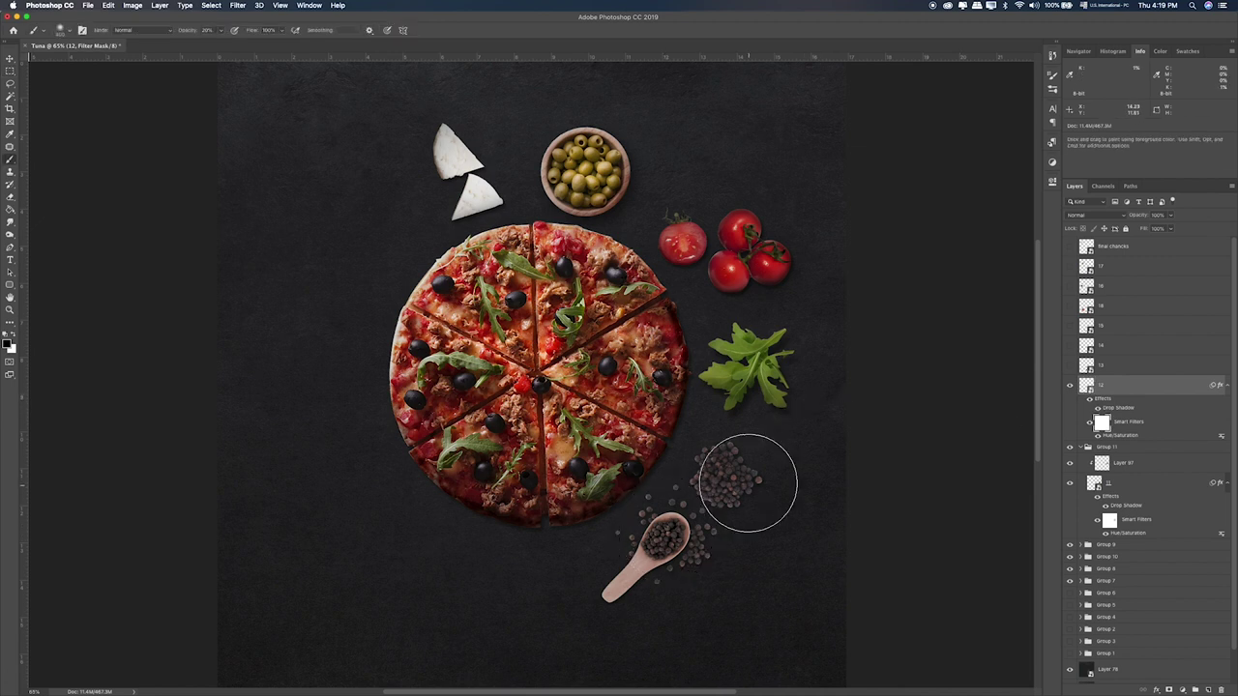
# Step: Add a new layer clipped to peppercorn layer 12 and paint black shading on the spoon and peppercorns with a smaller brush at 20% opacity
pyautogui.press('super+plus')
pyautogui.press('super+plus')
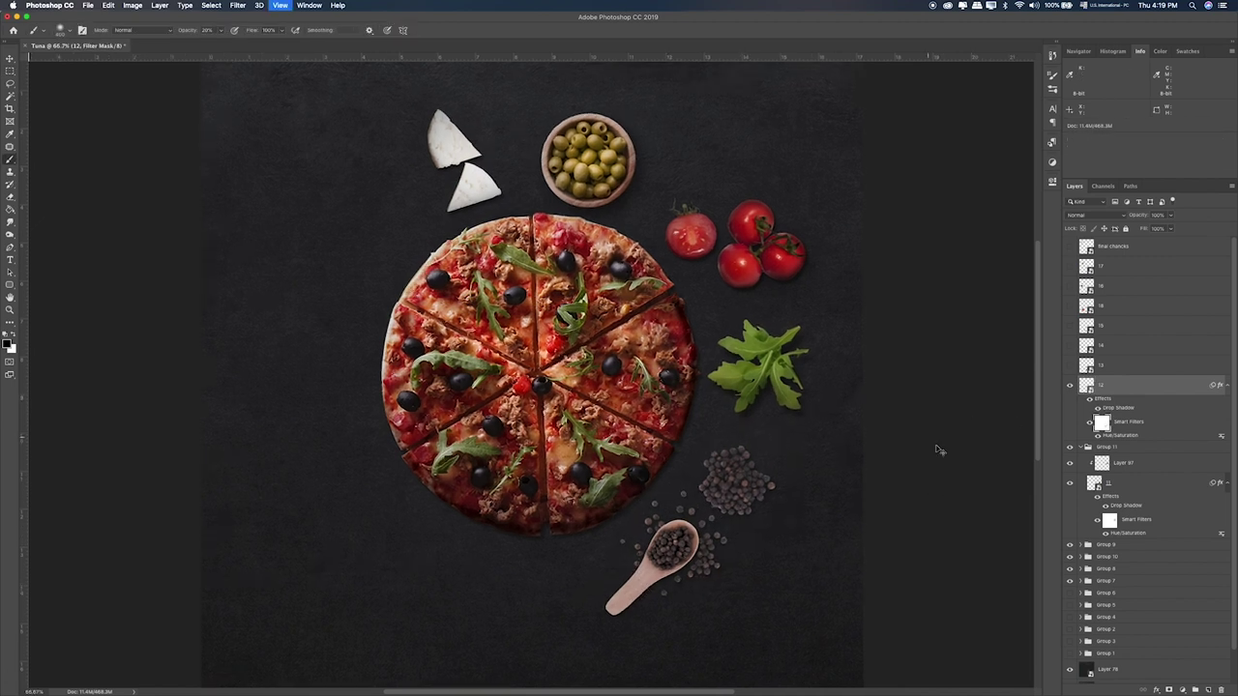
pyautogui.moveTo(859, 469); pyautogui.dragTo(726, 313)
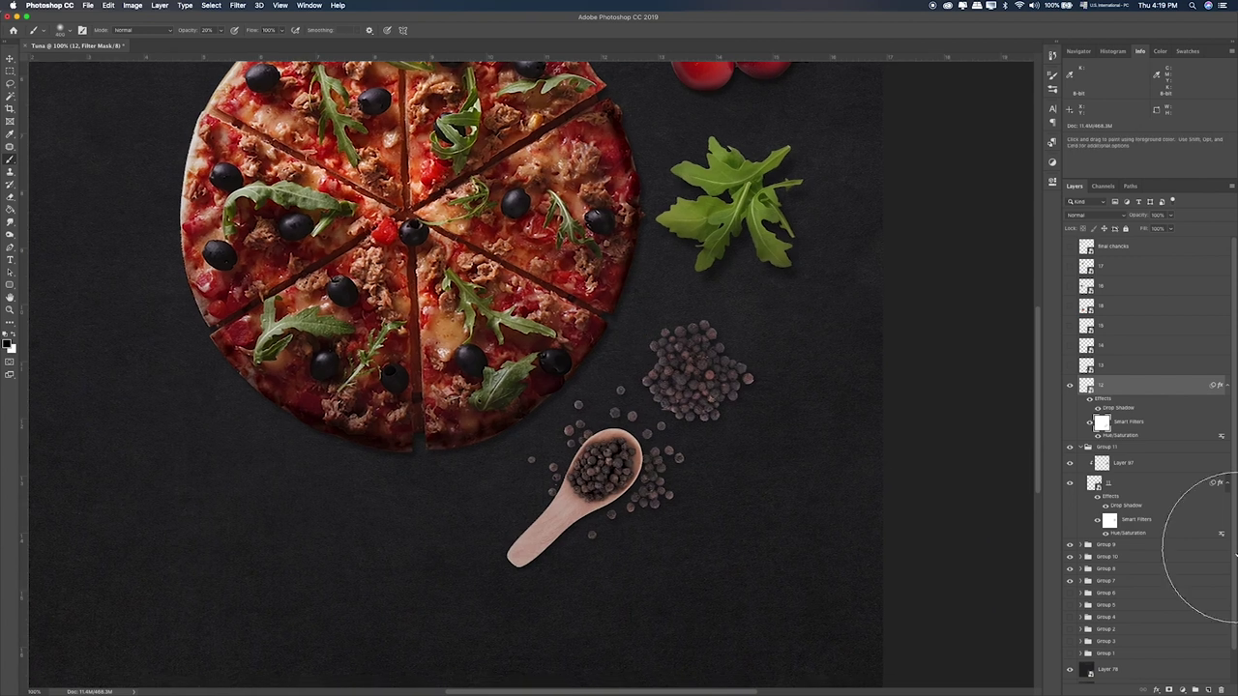
pyautogui.click(1208, 690)
pyautogui.keyDown('alt'); pyautogui.click(1135, 393); pyautogui.keyUp('alt')
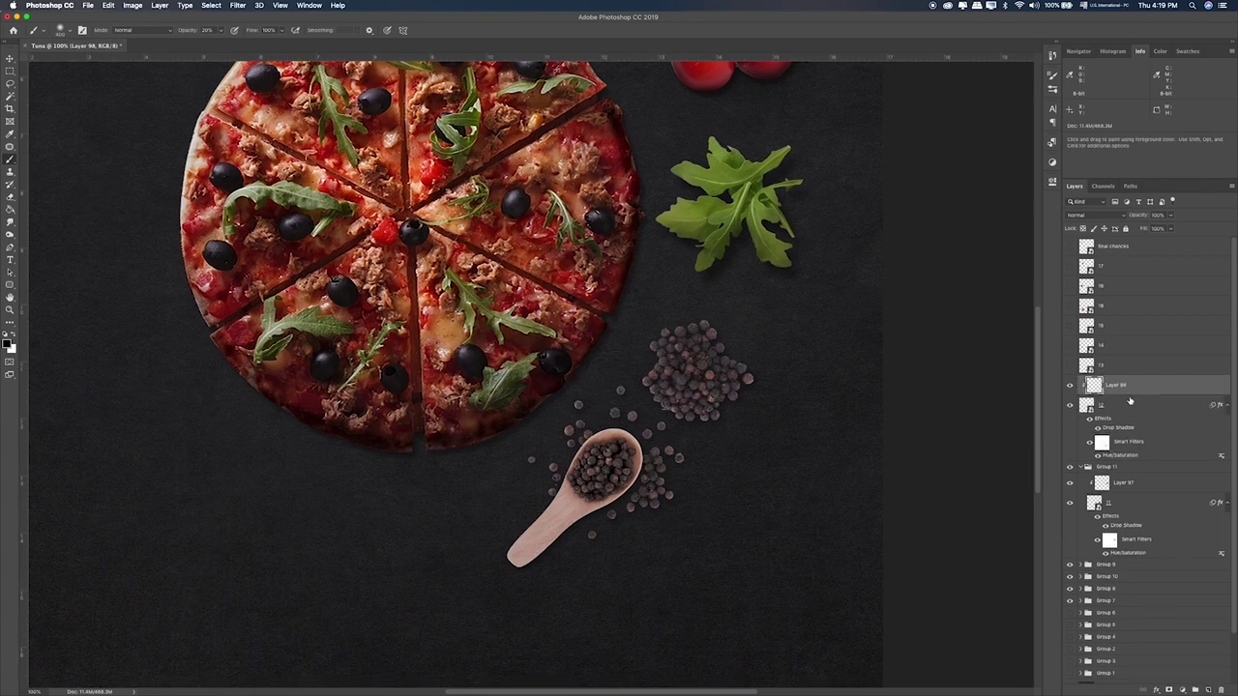
pyautogui.press('[')
pyautogui.press('[')
pyautogui.press('[')
pyautogui.press('[')
pyautogui.press('[')
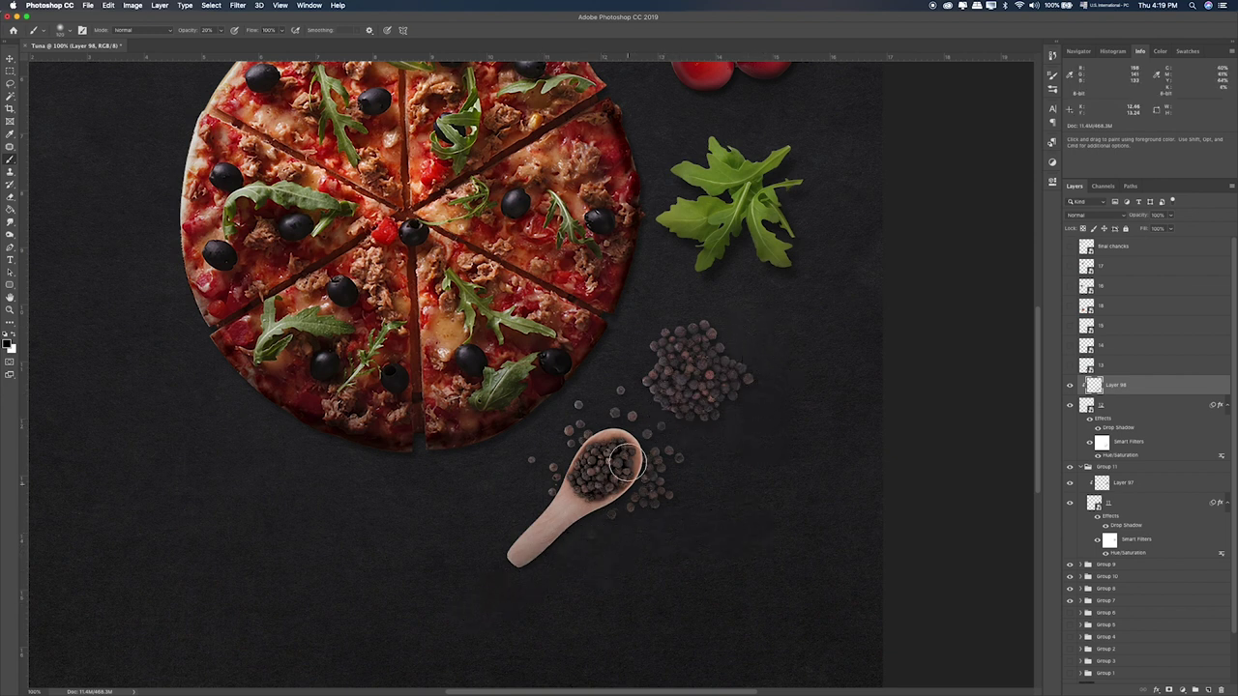
pyautogui.click(1069, 386)
pyautogui.click(1069, 386)
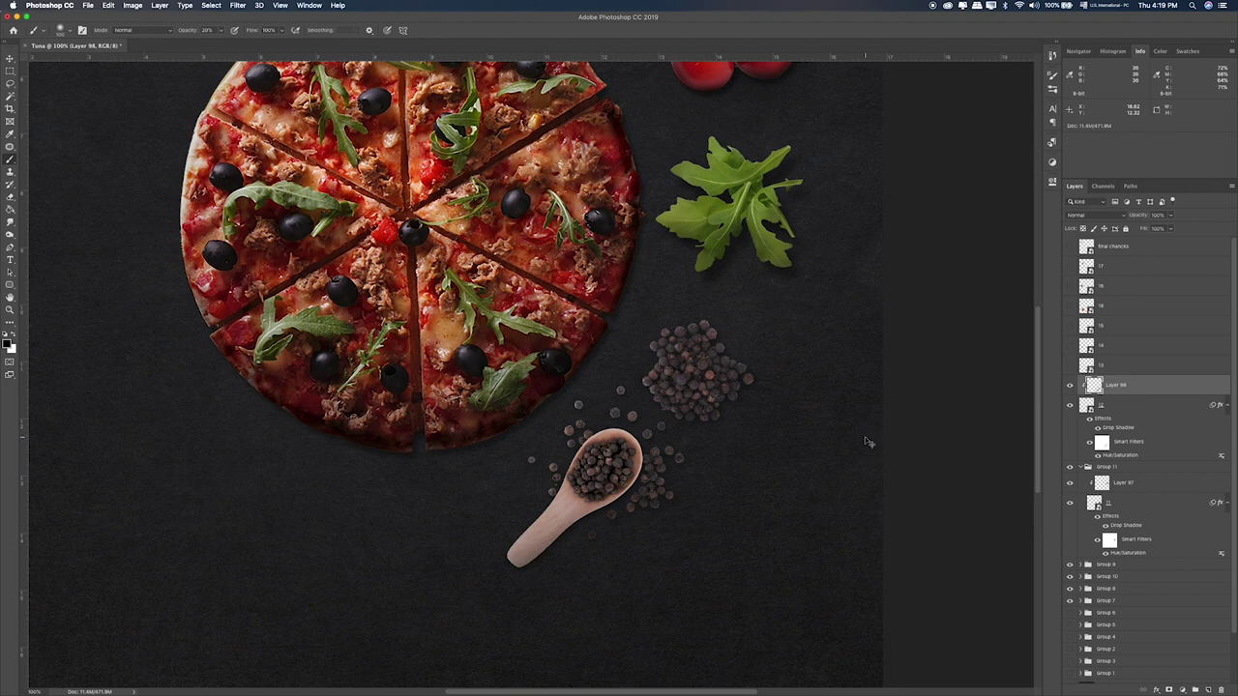
# Step: Group peppercorn layer 12 with its shading layer 98 and collapse the group
pyautogui.press('super+minus')
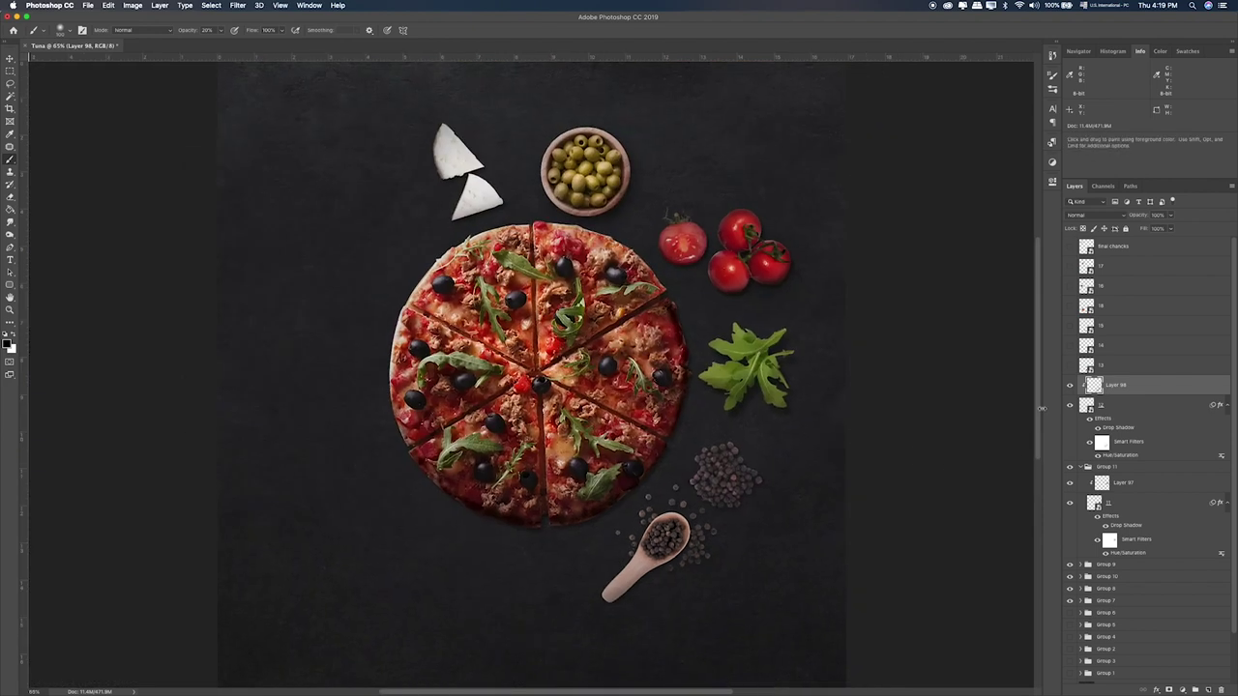
pyautogui.keyDown('shift'); pyautogui.click(1122, 406); pyautogui.keyUp('shift')
pyautogui.press('super+g')
pyautogui.click(1081, 393)
# Step: Show ketchup layer 13 and move the bowl slightly farther down from the pizza
pyautogui.click(1070, 368)
pyautogui.click(1114, 374)
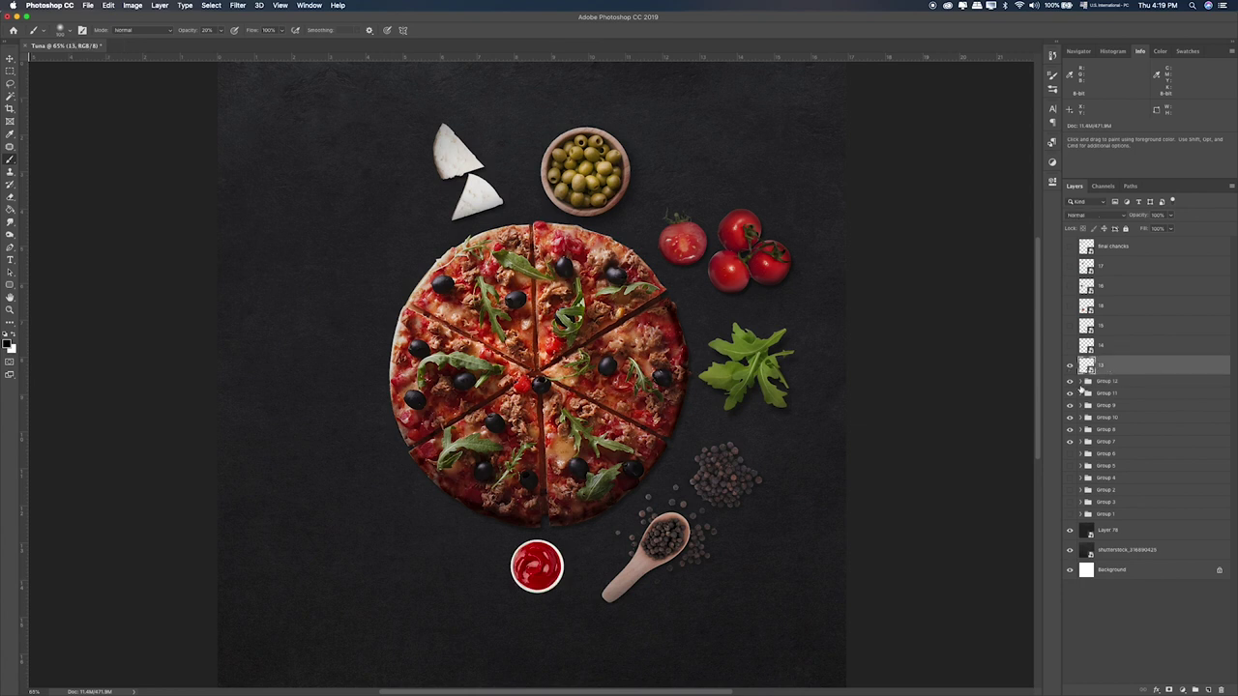
pyautogui.press('v')
pyautogui.moveTo(544, 559); pyautogui.dragTo(547, 569)
# Step: Copy the Drop Shadow effect and Hue/Saturation smart filter from peppercorn layer 12 onto ketchup layer 13
pyautogui.press('super+1')
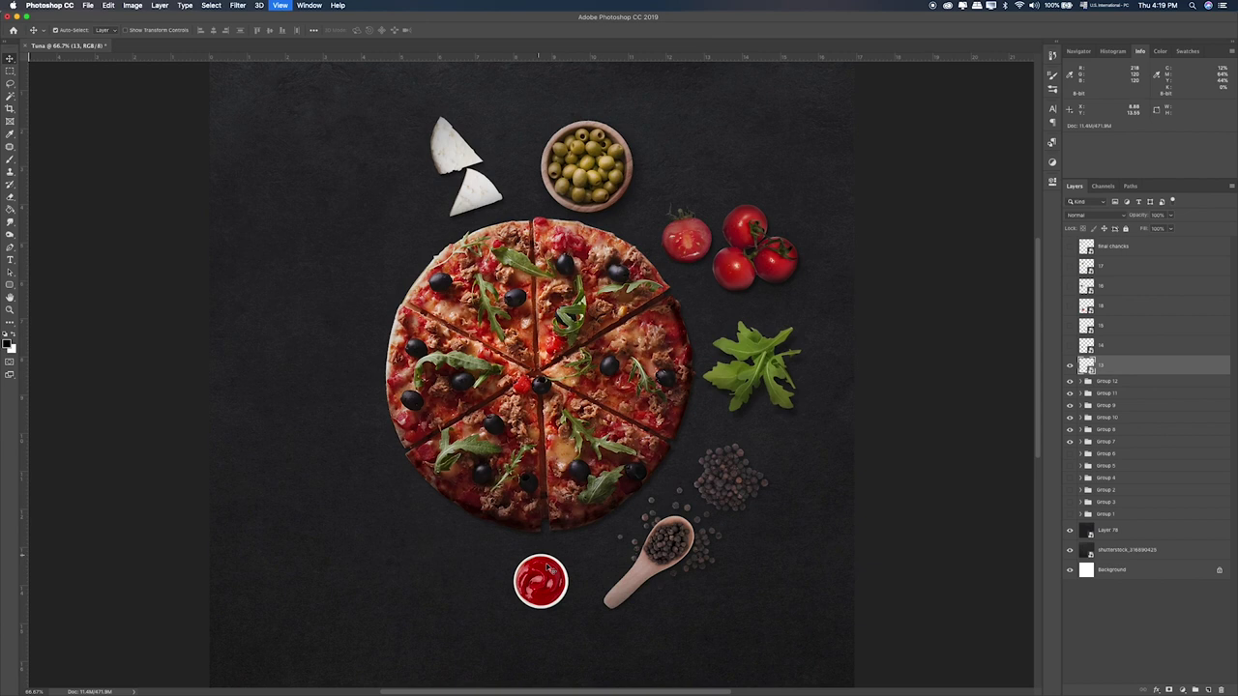
pyautogui.scroll(-5, 546, 547)
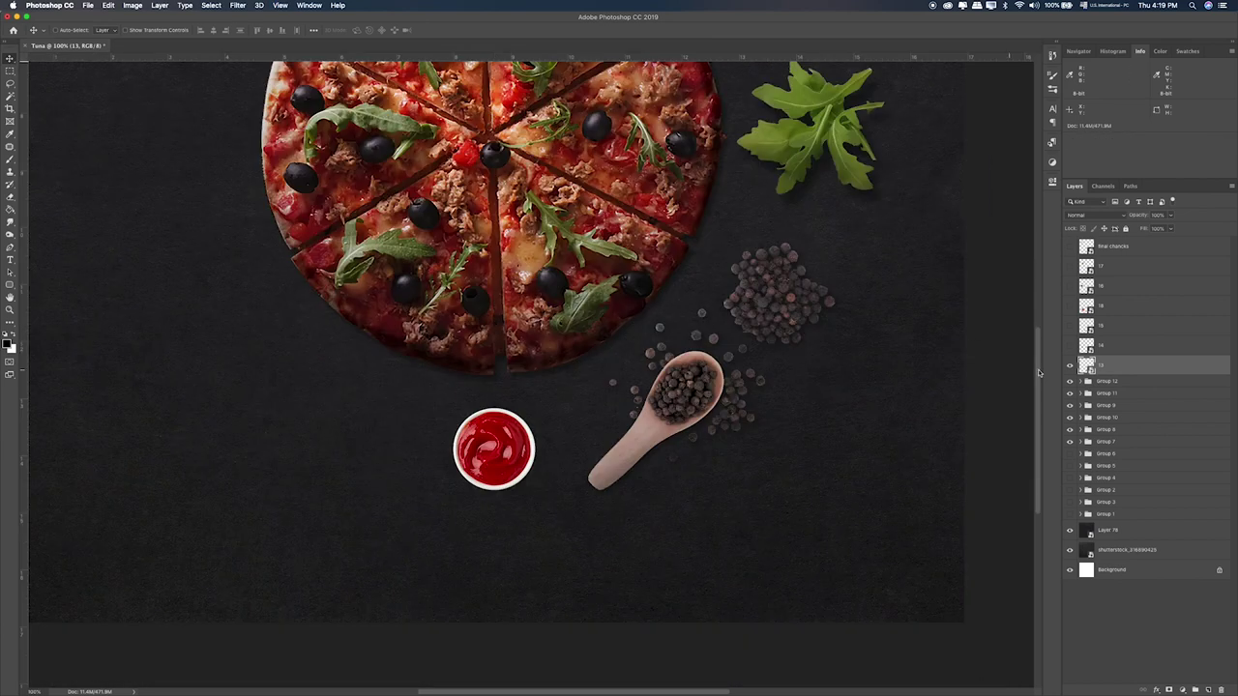
pyautogui.click(1080, 383)
pyautogui.moveTo(1125, 441); pyautogui.dragTo(1132, 368)
pyautogui.moveTo(1129, 486); pyautogui.dragTo(1126, 387)
# Step: Paint black on the smart filter mask of ketchup layer 13 at 30% opacity to restore the red
pyautogui.click(1102, 400)
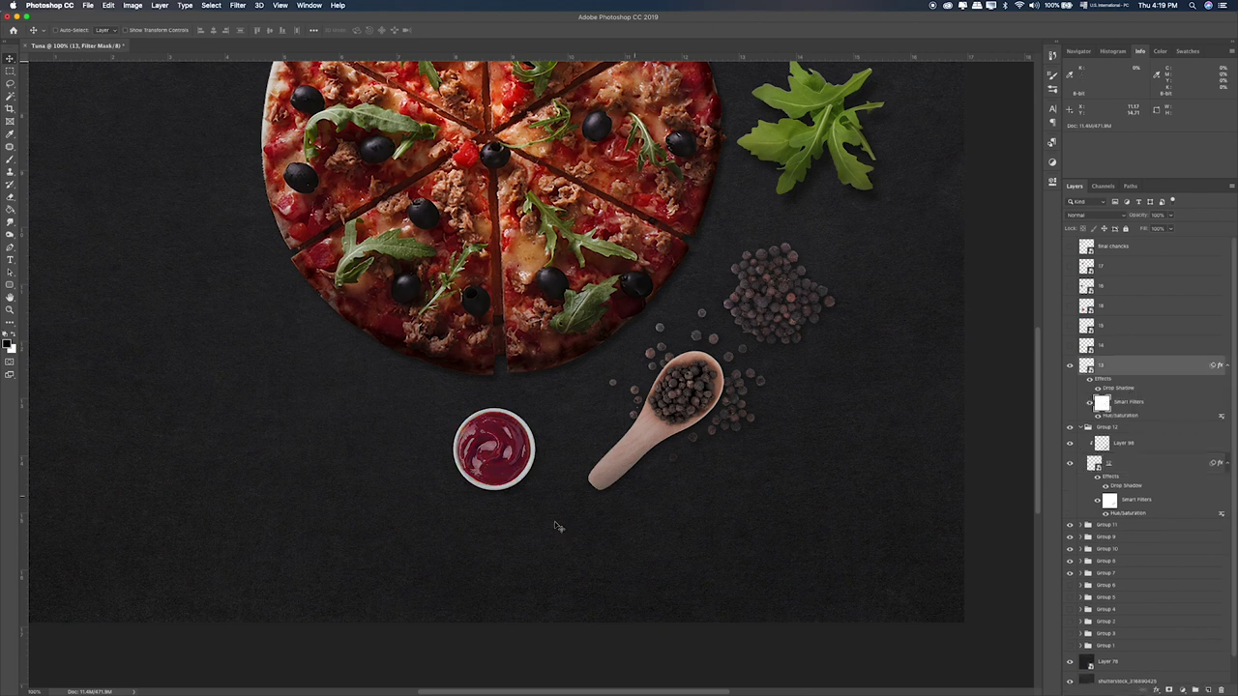
pyautogui.press('b')
pyautogui.press('3')
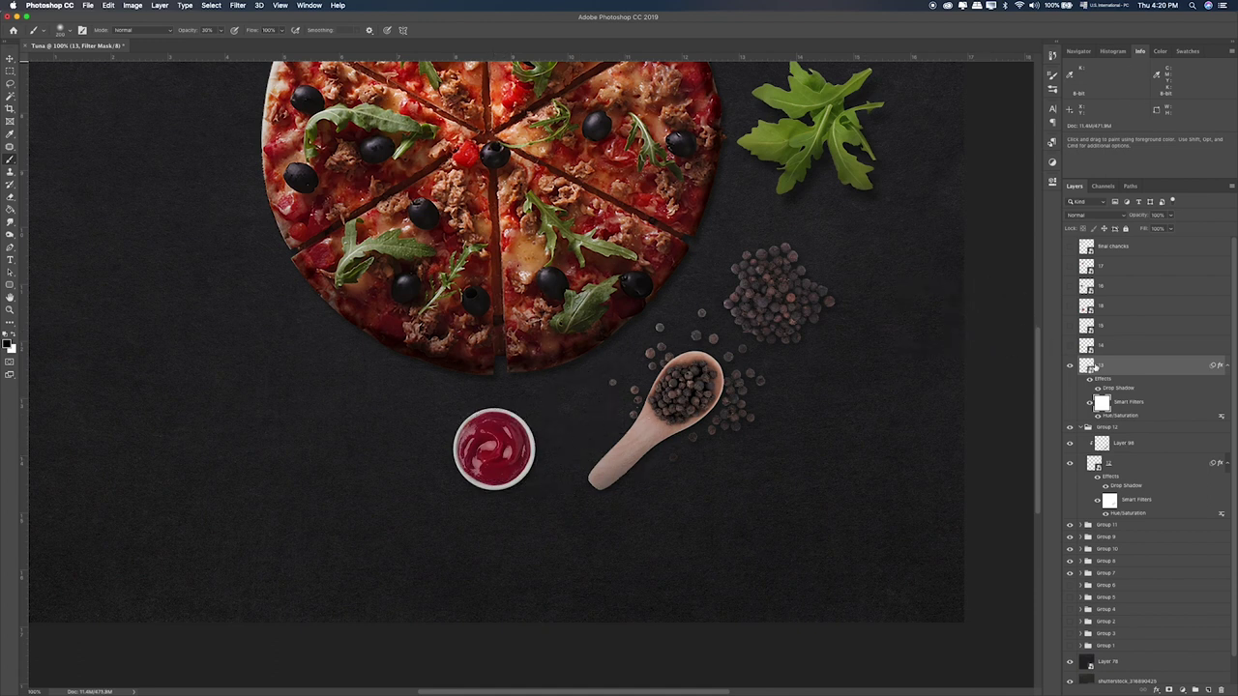
# Step: Group ketchup layer 13, add a new layer clipped to it and paint black shading on the bowl at 30% opacity
pyautogui.press('super+g')
pyautogui.click(1122, 380)
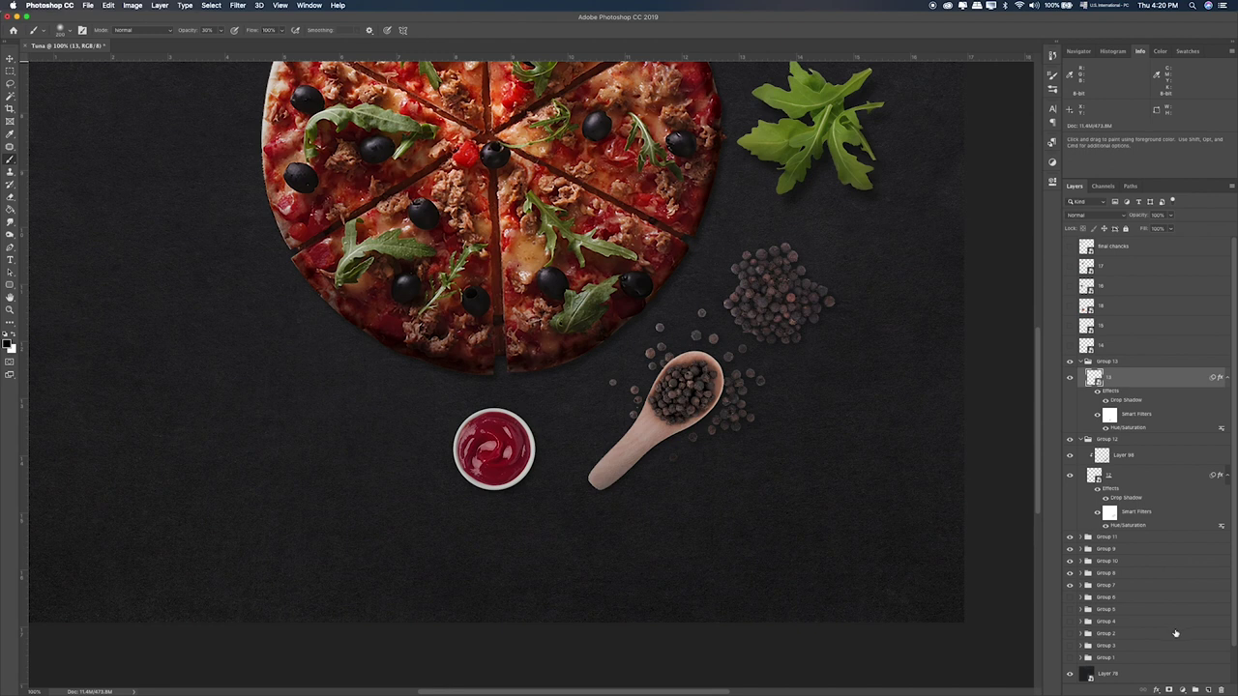
pyautogui.click(1209, 690)
pyautogui.keyDown('alt'); pyautogui.click(1119, 387); pyautogui.keyUp('alt')
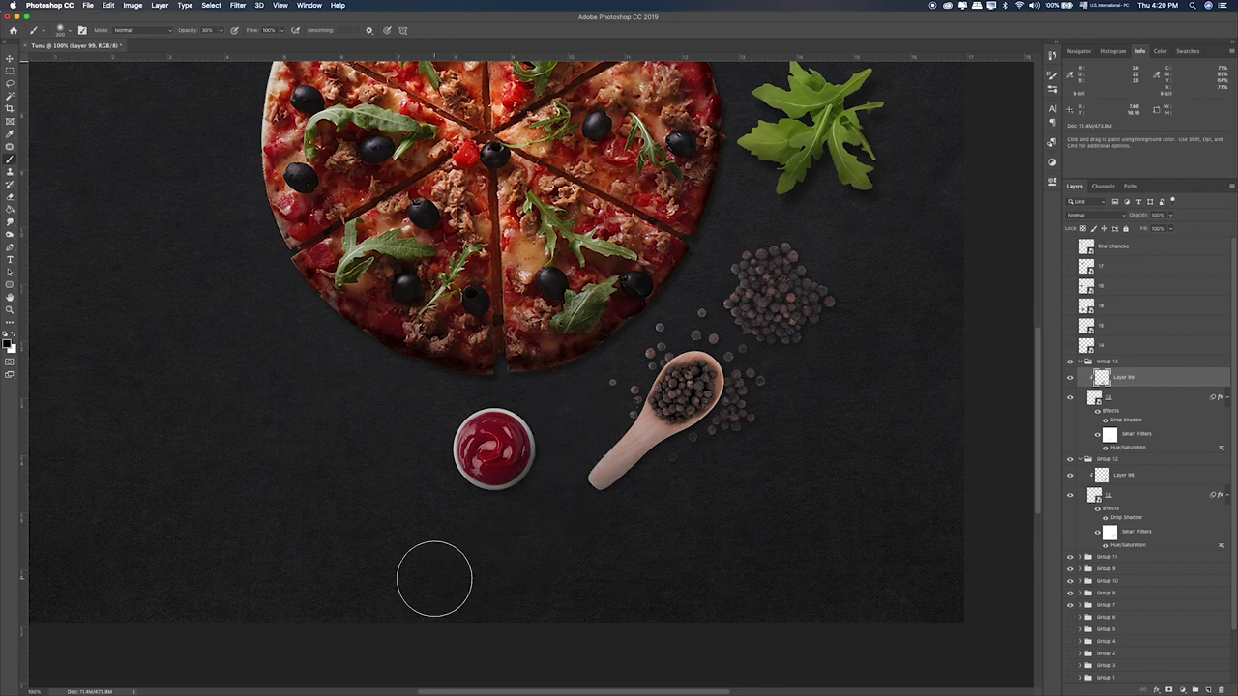
# Step: Set the blend mode of the ketchup shading on layer 99 to Overlay and nudge the shading slightly
pyautogui.press('v')
pyautogui.hotkey('shift', '+')
pyautogui.hotkey('shift', '+')
pyautogui.hotkey('shift', '+')
pyautogui.hotkey('shift', '+')
pyautogui.hotkey('shift', '+')
pyautogui.hotkey('shift', '+')
pyautogui.hotkey('shift', '+')
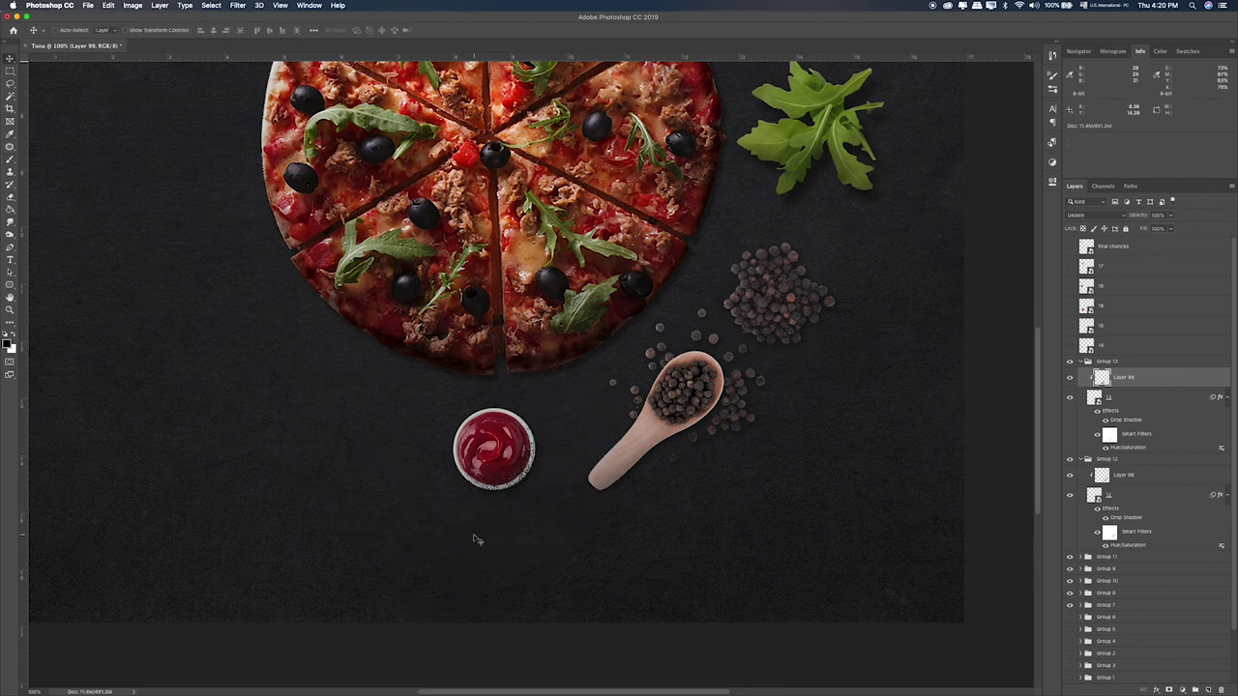
pyautogui.hotkey('shift', '+')
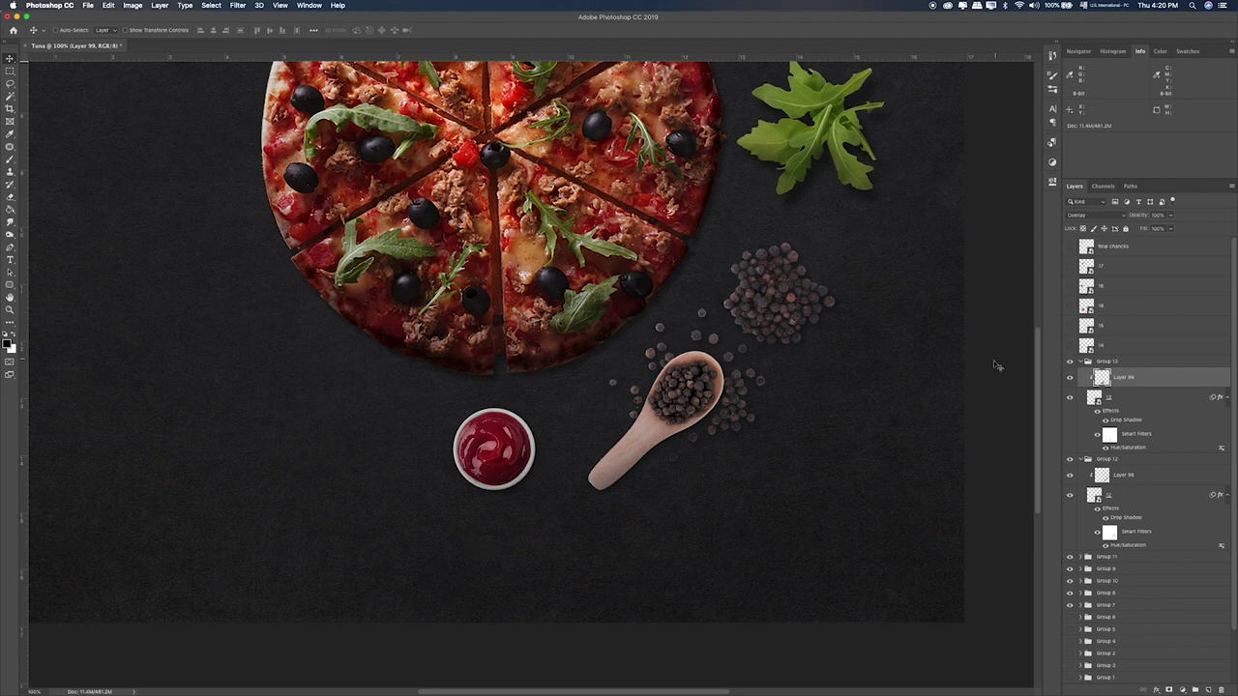
pyautogui.moveTo(525, 453); pyautogui.dragTo(533, 442)
# Step: Collapse Group 13 and Group 12 and show garlic layer 14 together with layers 15 and 18
pyautogui.click(1083, 363)
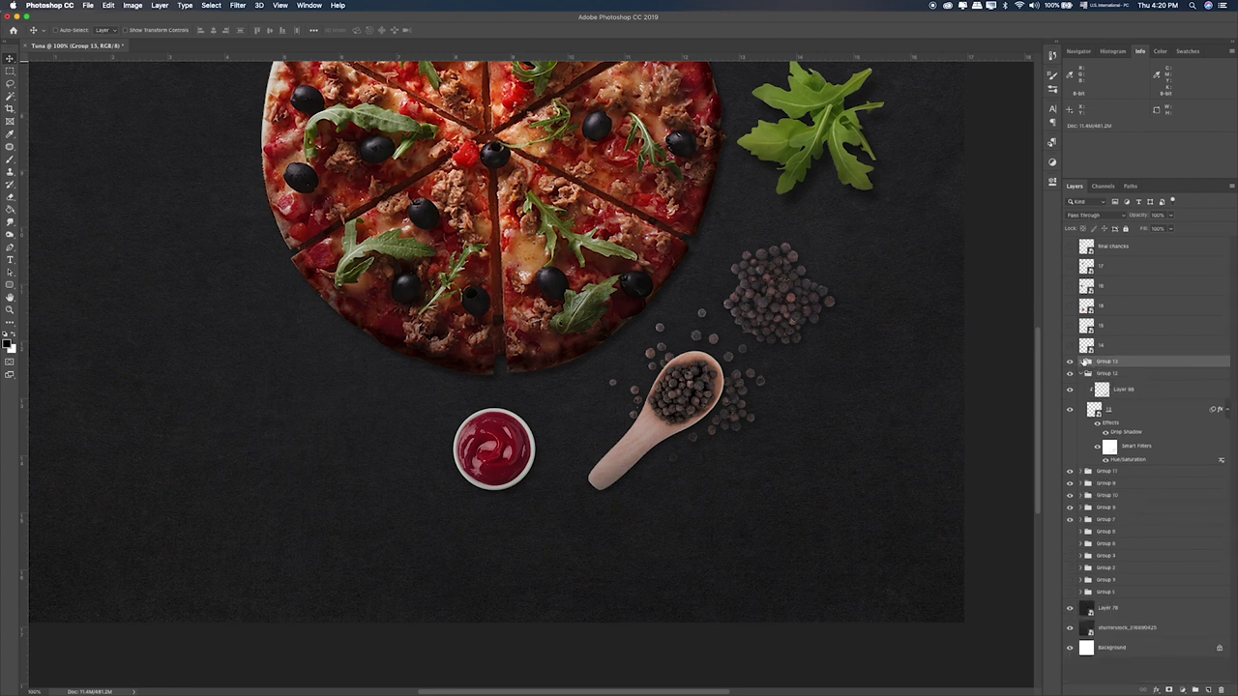
pyautogui.click(1088, 346)
pyautogui.click(1070, 346)
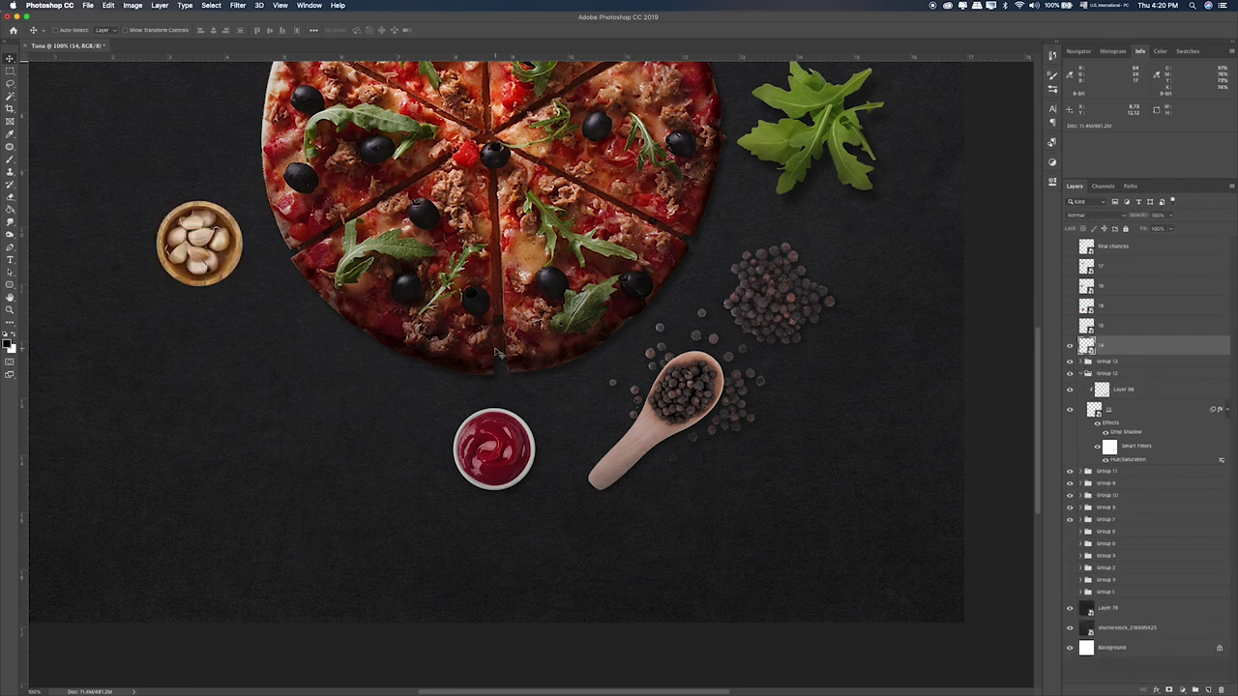
pyautogui.click(1080, 373)
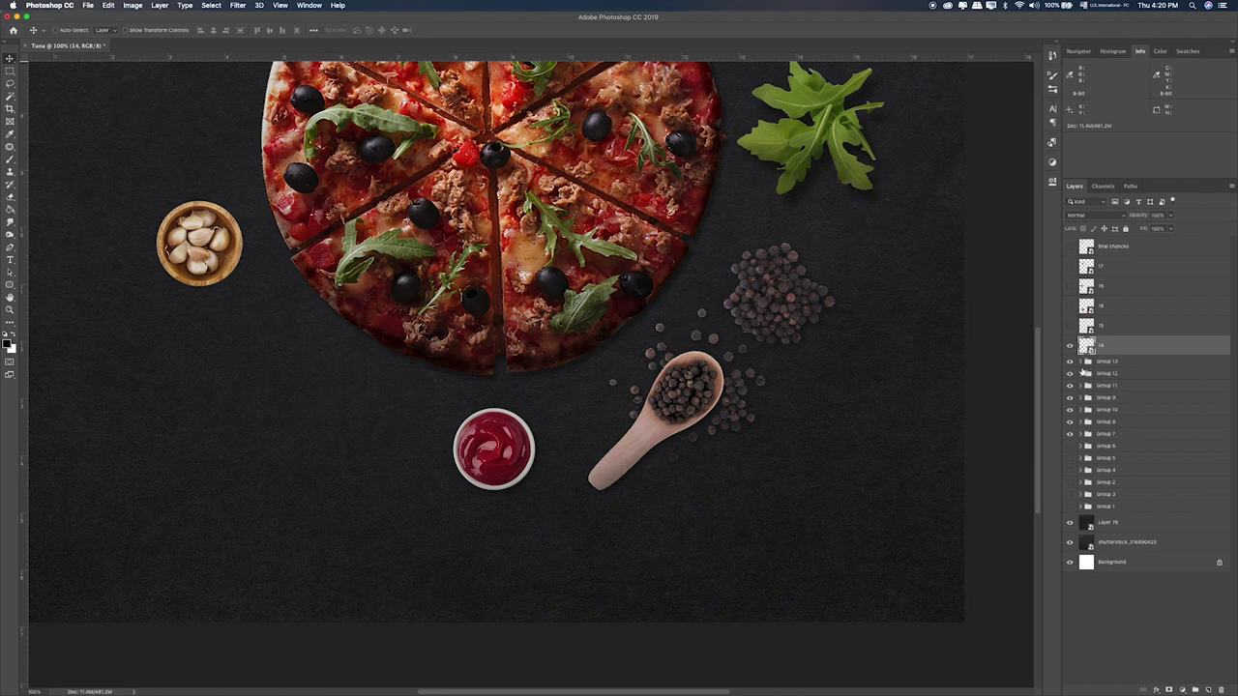
pyautogui.moveTo(1071, 329); pyautogui.dragTo(1071, 308)
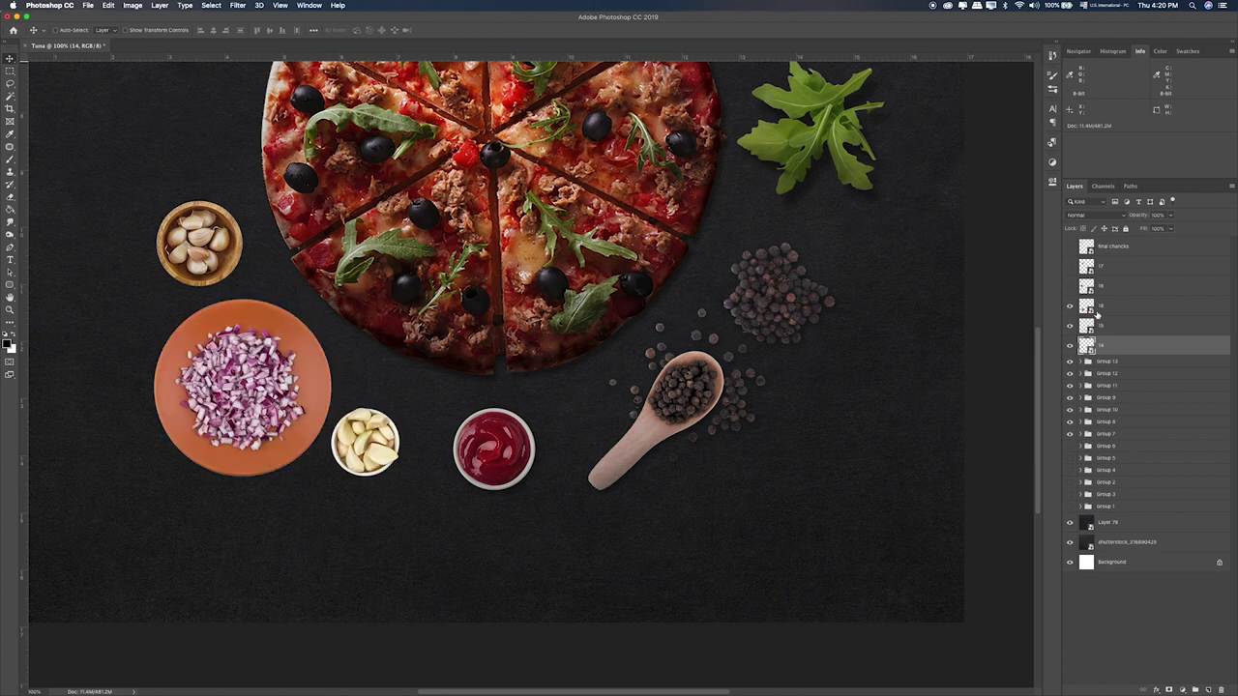
# Step: Fit the whole composition in view and toggle off layer 18 to check which ingredient it holds
pyautogui.click(1105, 309)
pyautogui.hscroll(-4, 577, 423)
pyautogui.scroll(2, 577, 422)
pyautogui.press('super+minus')
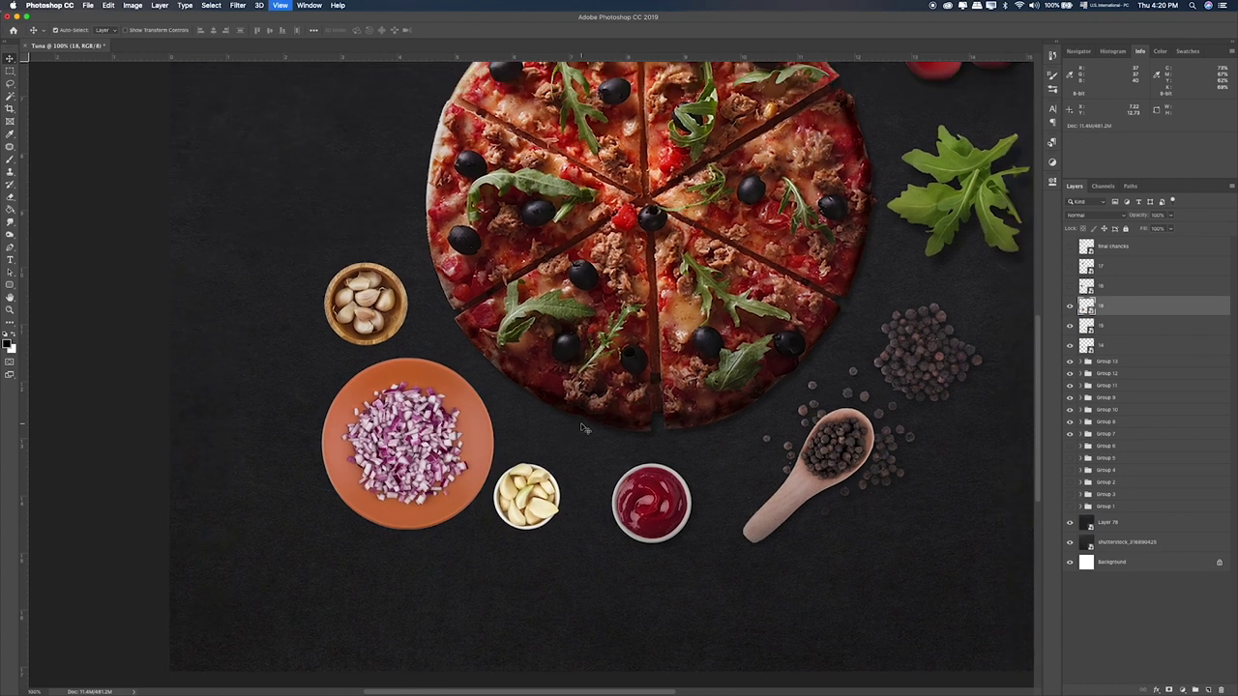
pyautogui.press('super+0')
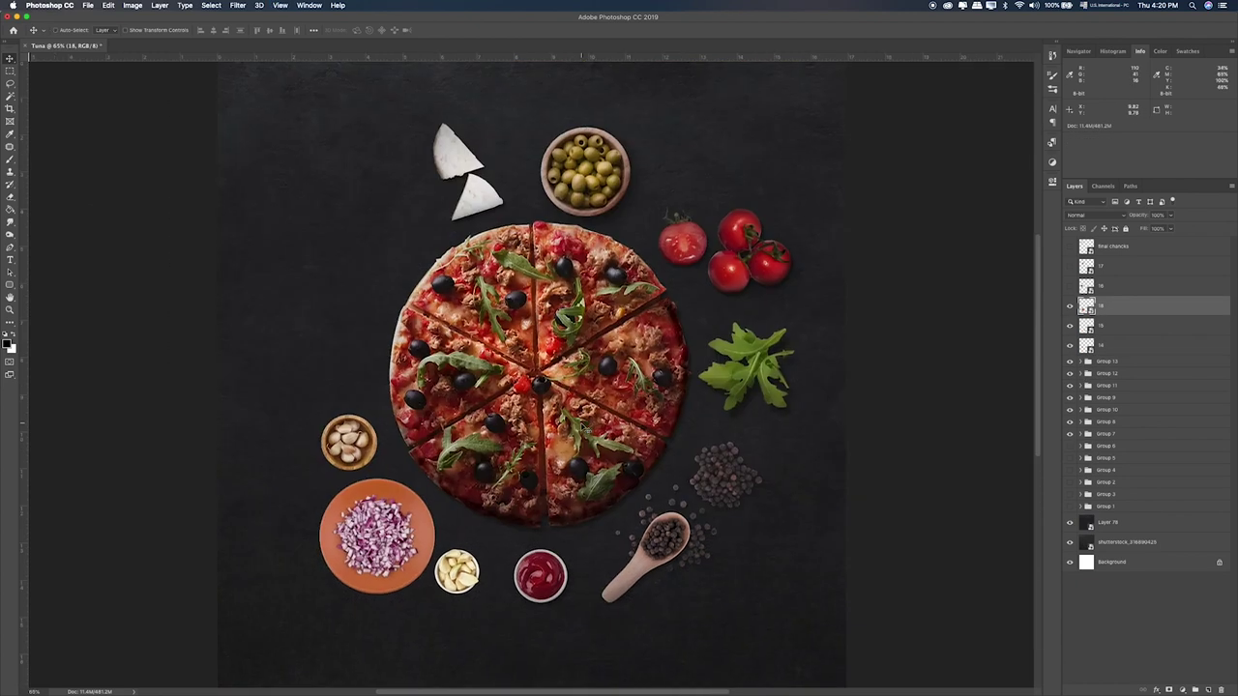
pyautogui.click(11, 72)
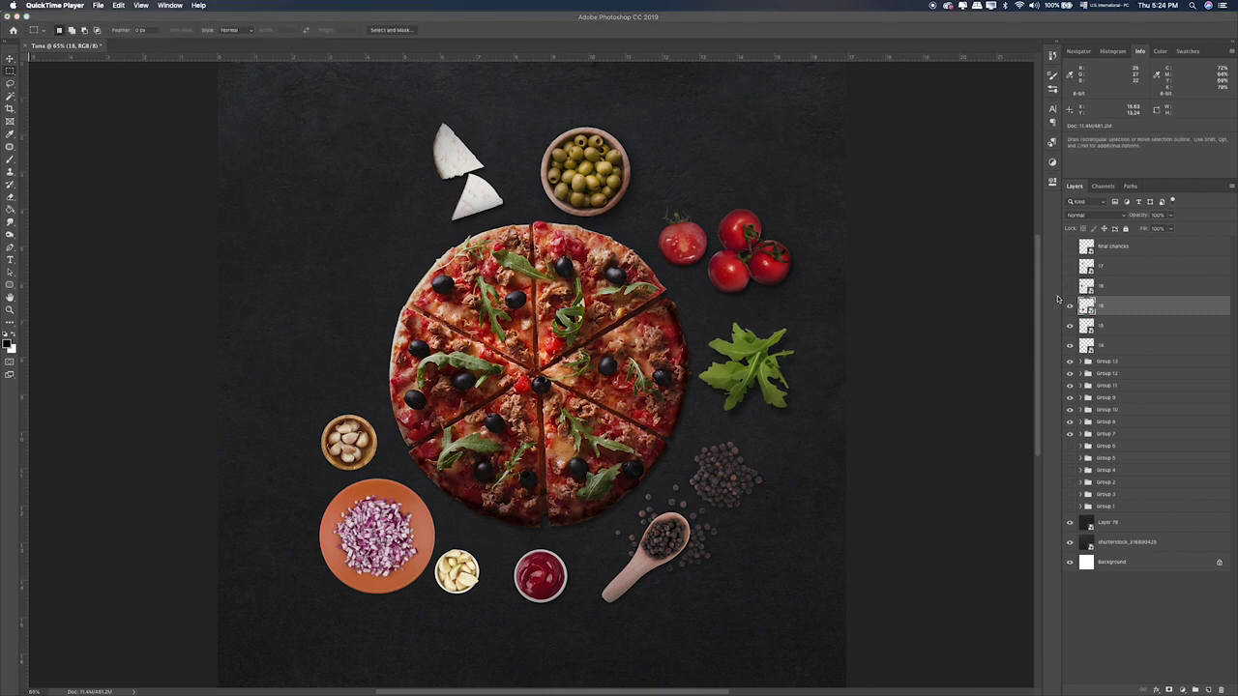
pyautogui.click(1111, 331)
pyautogui.click(1070, 307)
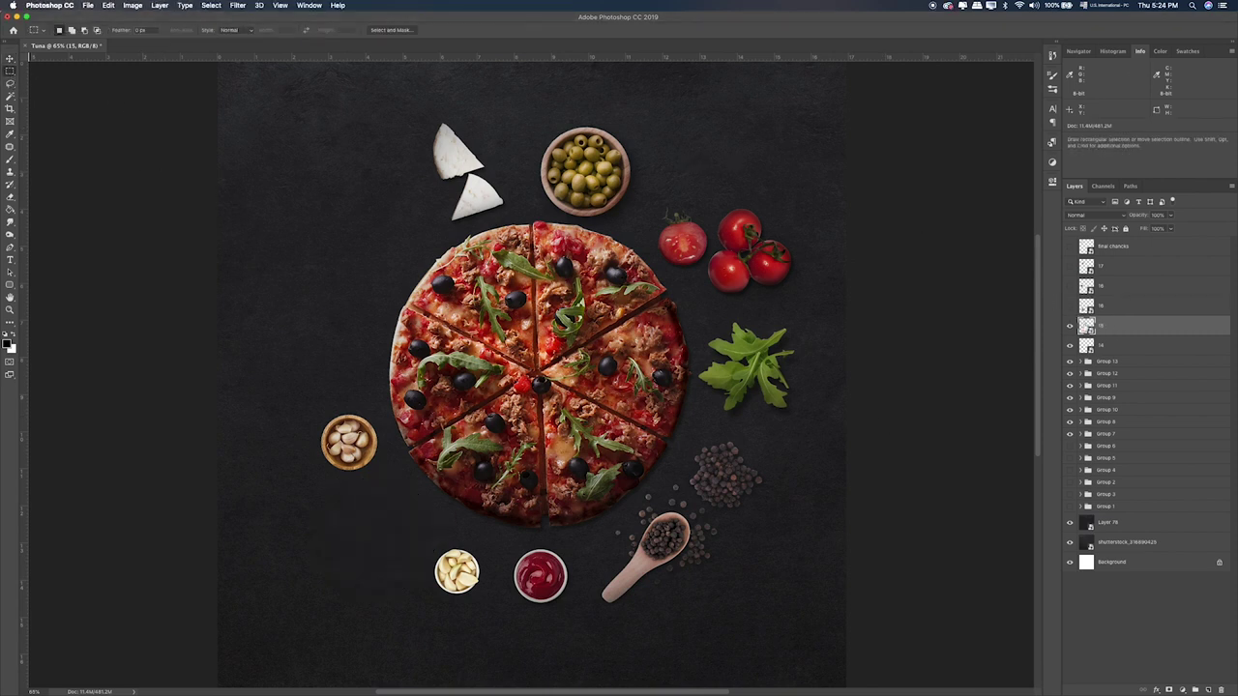
# Step: Shift the peeled garlic bowl on layer 15 slightly, and scale down and reposition the onion plate on layer 18
pyautogui.click(1103, 346)
pyautogui.hotkey('alt', ']')
pyautogui.press('v')
pyautogui.moveTo(573, 458)
pyautogui.mouseDown()
pyautogui.moveTo(605, 456)
pyautogui.moveTo(578, 452)
pyautogui.mouseUp()
pyautogui.hotkey('alt', ']')
pyautogui.moveTo(533, 362)
pyautogui.mouseDown()
pyautogui.moveTo(525, 378)
pyautogui.moveTo(532, 356)
pyautogui.mouseUp()
pyautogui.press('super+t')
pyautogui.moveTo(315, 472); pyautogui.dragTo(338, 493)
pyautogui.press('Return')
pyautogui.moveTo(386, 544); pyautogui.dragTo(382, 529)
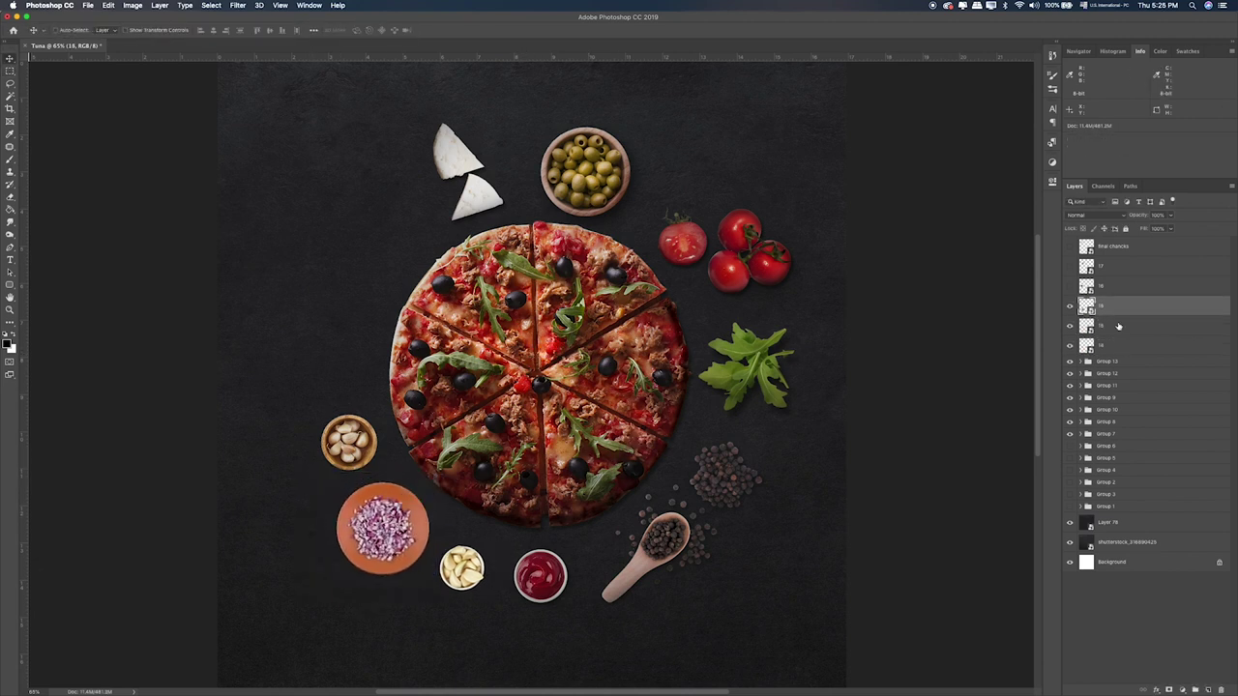
# Step: Nudge the peeled garlic bowl, onion plate and wooden garlic bowl to even their spacing around the pizza
pyautogui.click(1119, 326)
pyautogui.moveTo(613, 519); pyautogui.dragTo(605, 518)
pyautogui.hotkey('alt', ']')
pyautogui.moveTo(545, 406); pyautogui.dragTo(541, 411)
pyautogui.hotkey('alt', '[')
pyautogui.hotkey('alt', '[')
pyautogui.moveTo(321, 395); pyautogui.dragTo(332, 404)
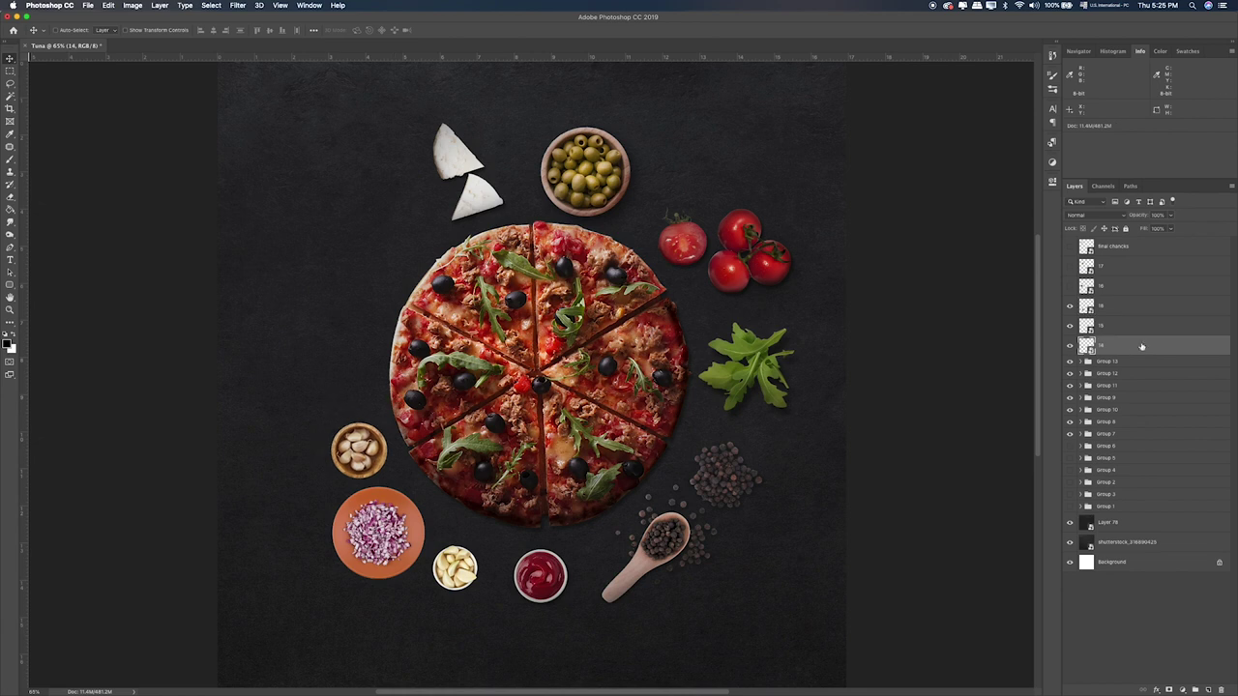
# Step: Copy ketchup layer 13's Hue/Saturation filter to layers 14, 15 and 18 and its drop shadow to layers 15 and 18
pyautogui.click(1081, 361)
pyautogui.click(1122, 416)
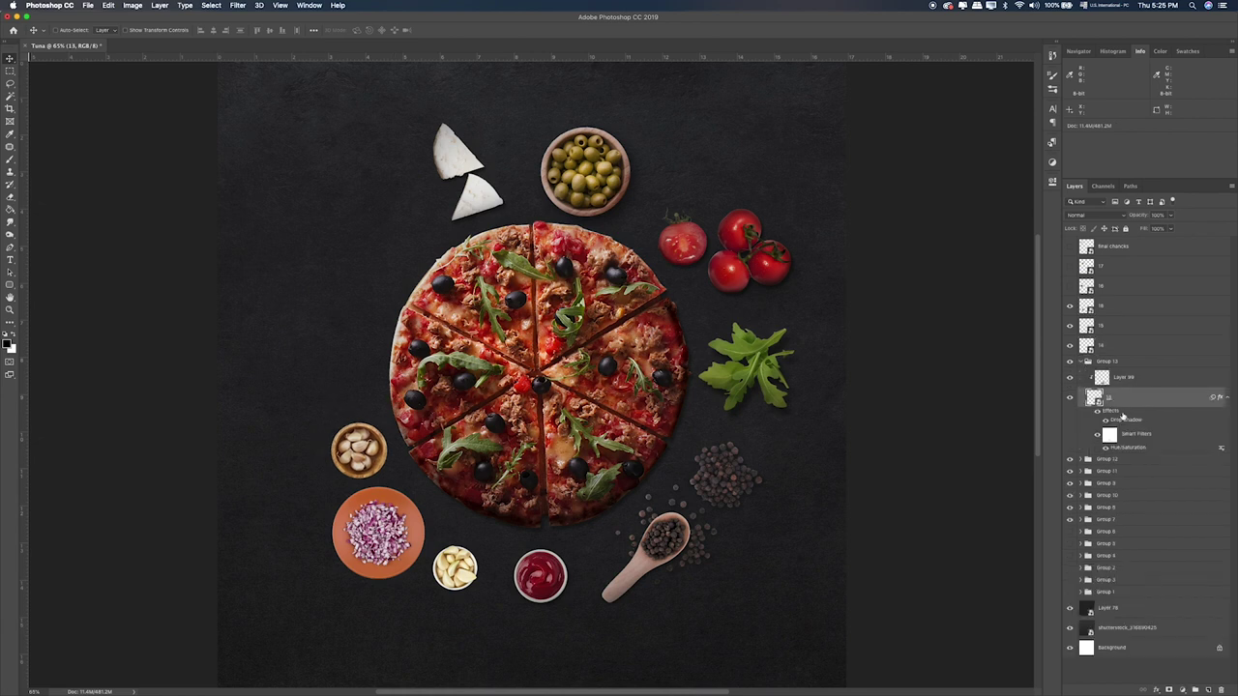
pyautogui.moveTo(1113, 414); pyautogui.dragTo(1108, 347)
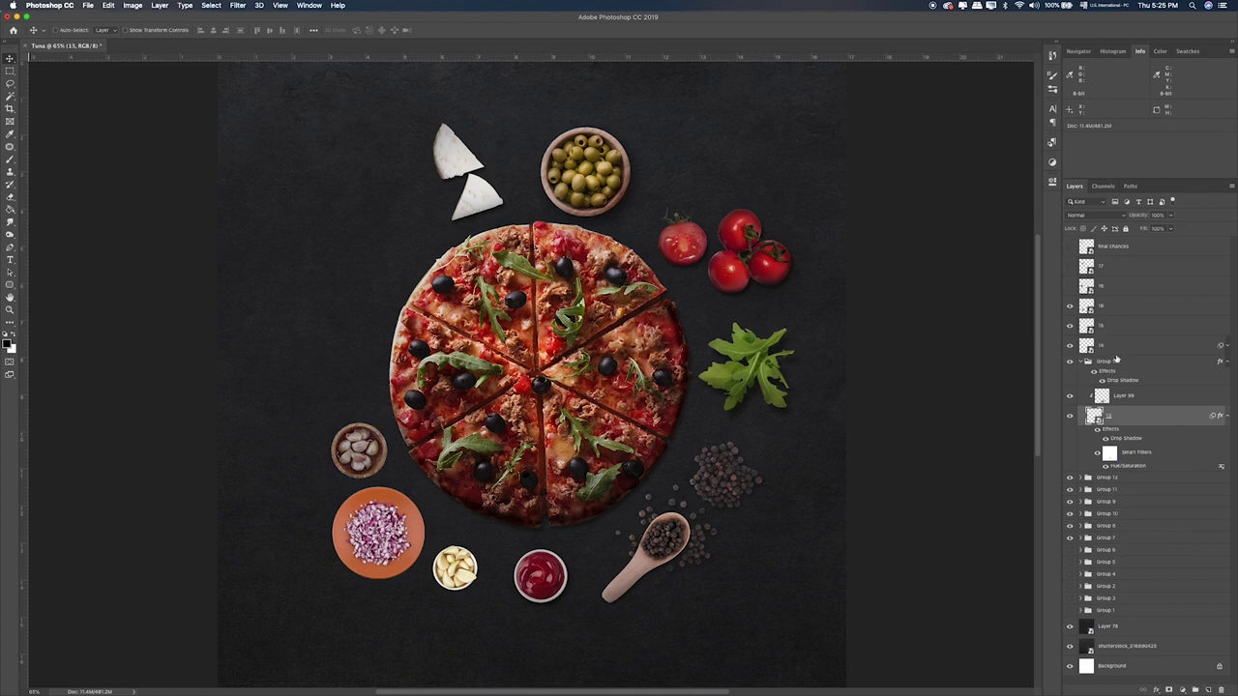
pyautogui.moveTo(1121, 431); pyautogui.dragTo(1112, 326)
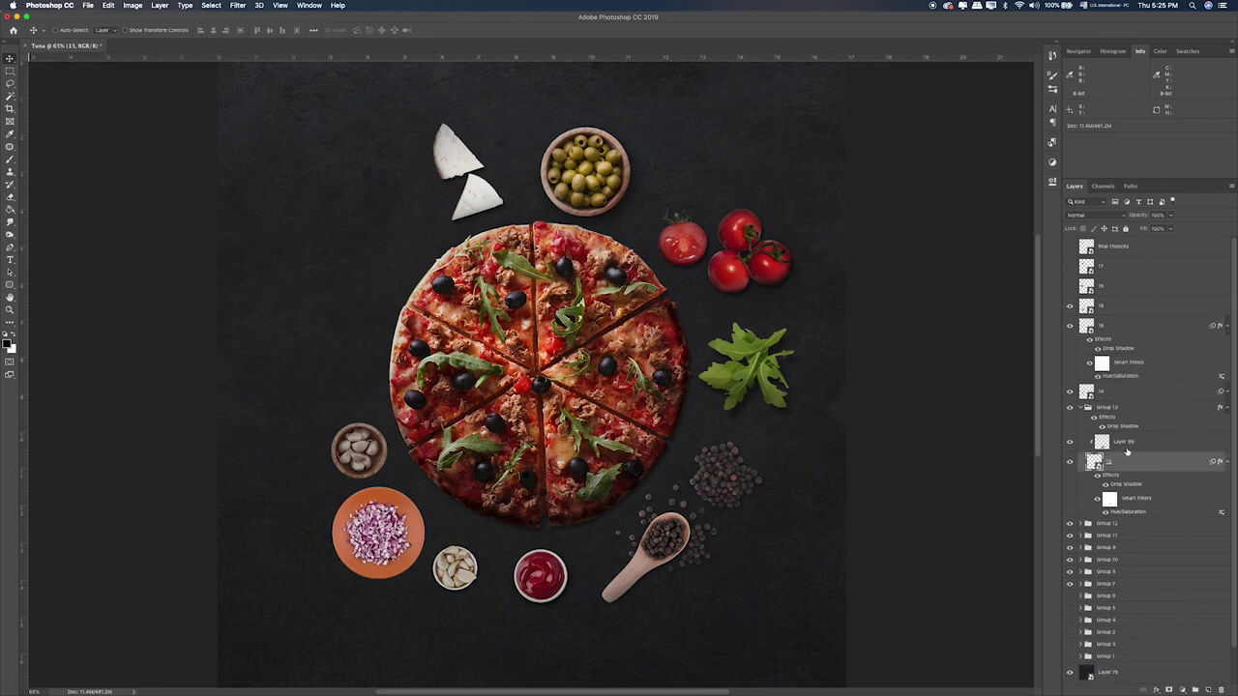
pyautogui.moveTo(1116, 478); pyautogui.dragTo(1109, 307)
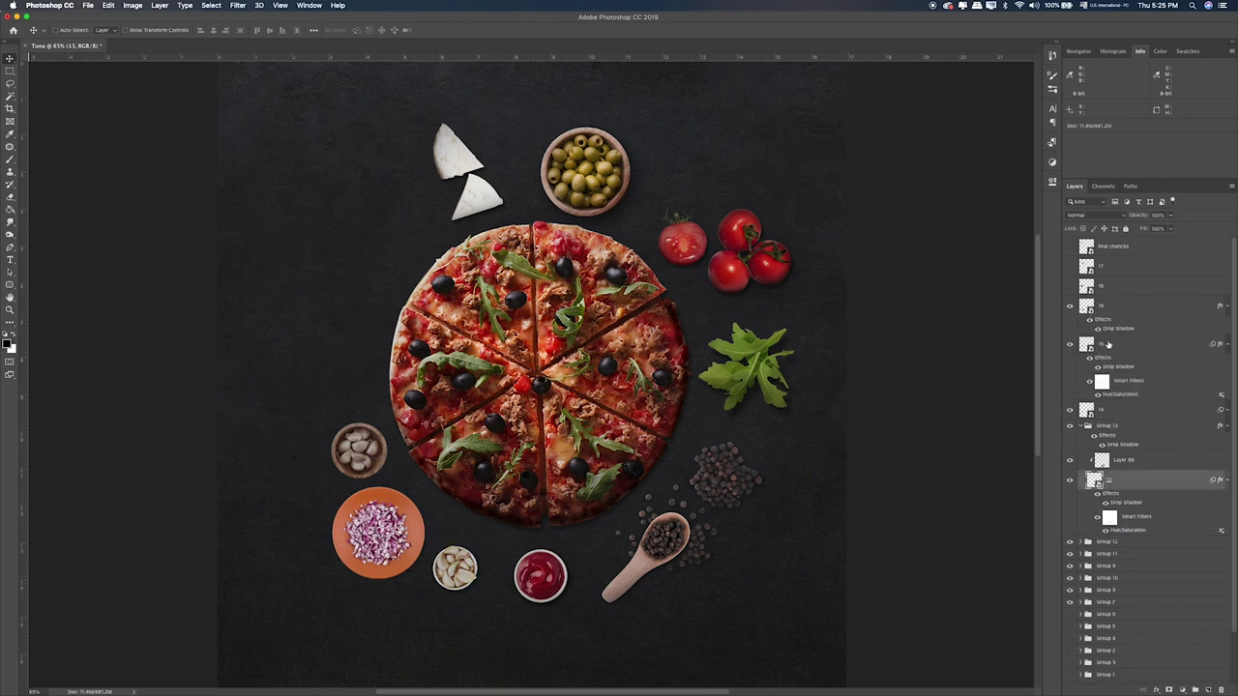
pyautogui.moveTo(1124, 528); pyautogui.dragTo(1089, 308)
pyautogui.click(1086, 454)
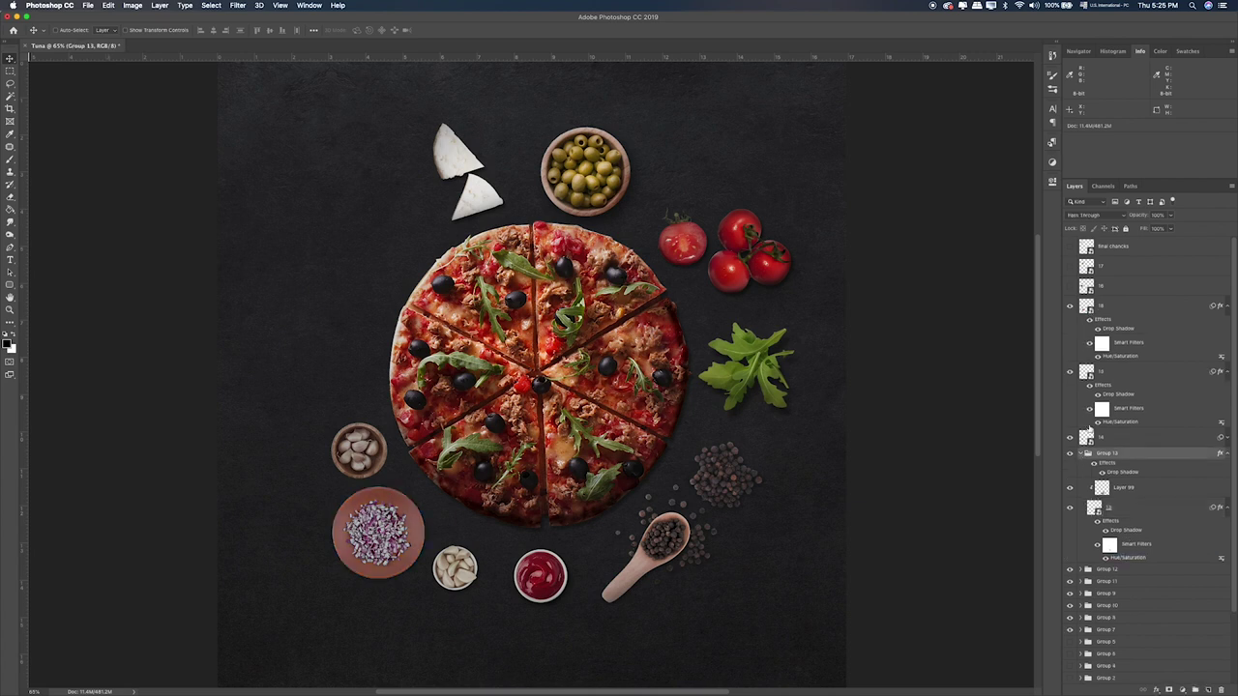
pyautogui.click(1082, 453)
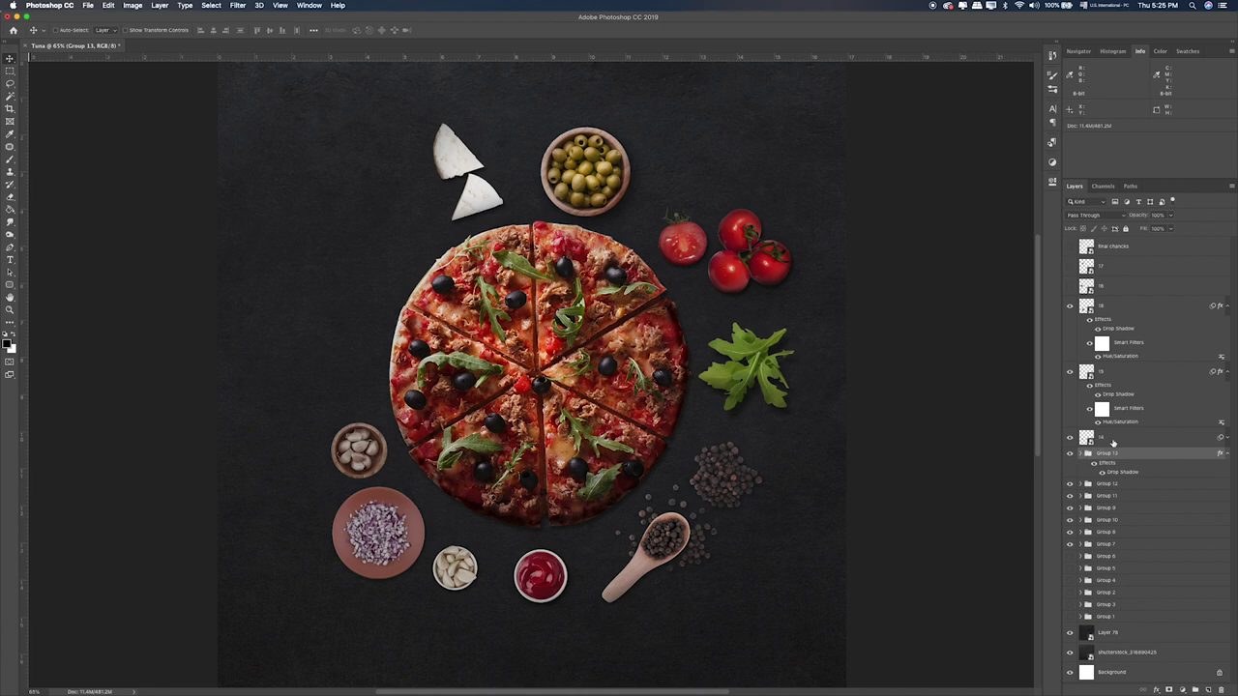
# Step: Expand the smart filters of garlic layer 14 and copy the drop shadow from layer 15 onto it
pyautogui.click(1108, 441)
pyautogui.click(1070, 438)
pyautogui.click(1070, 439)
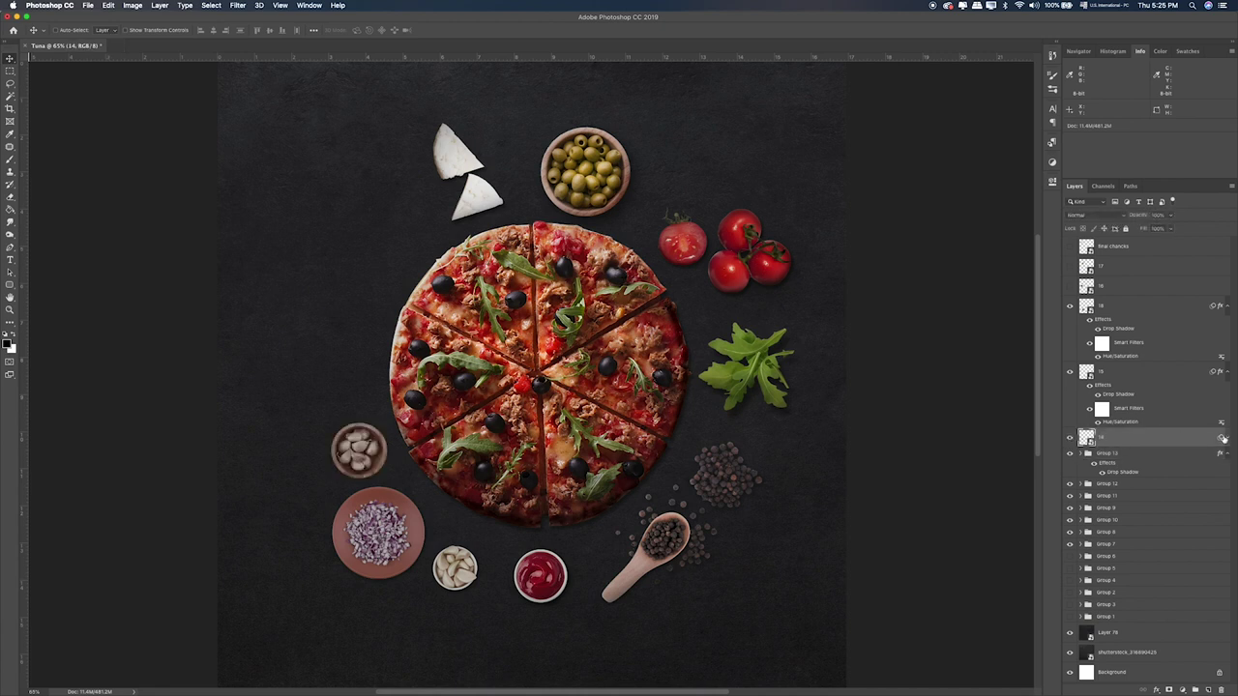
pyautogui.click(1226, 439)
pyautogui.click(1102, 456)
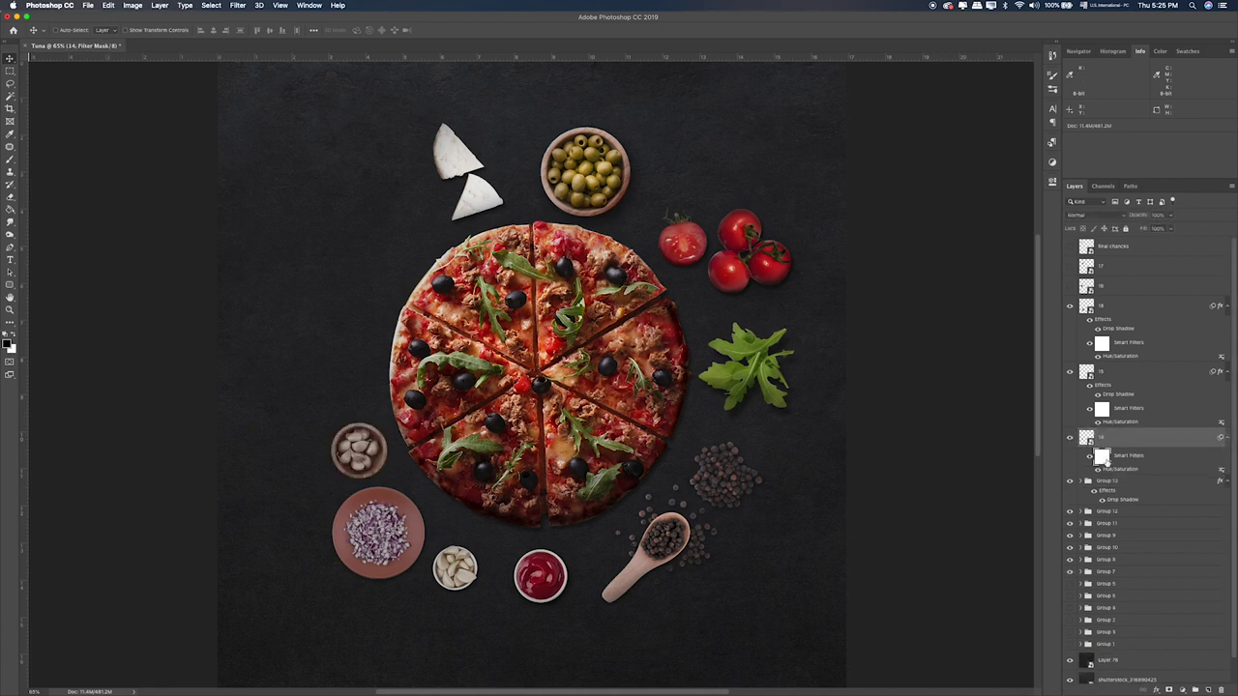
pyautogui.moveTo(1118, 395); pyautogui.dragTo(1111, 458)
# Step: Paint black at 30% opacity on the smart filter masks of layers 14 and 15 to restore the garlic's color
pyautogui.click(1103, 474)
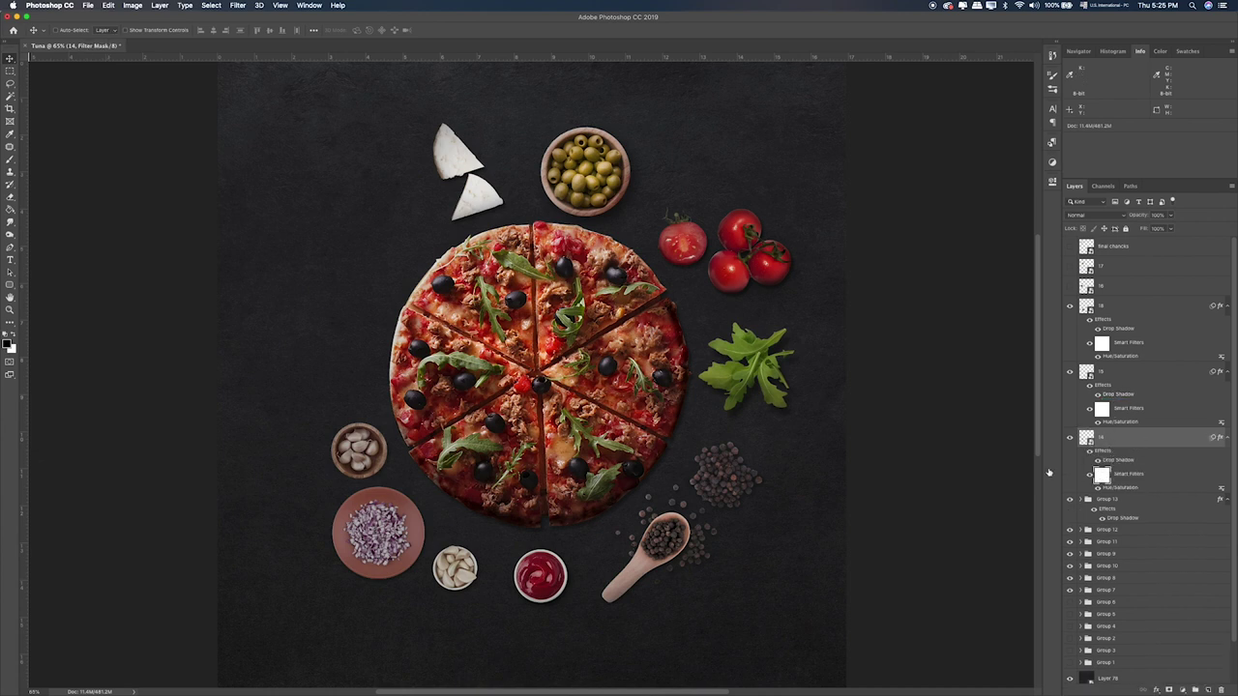
pyautogui.press('b')
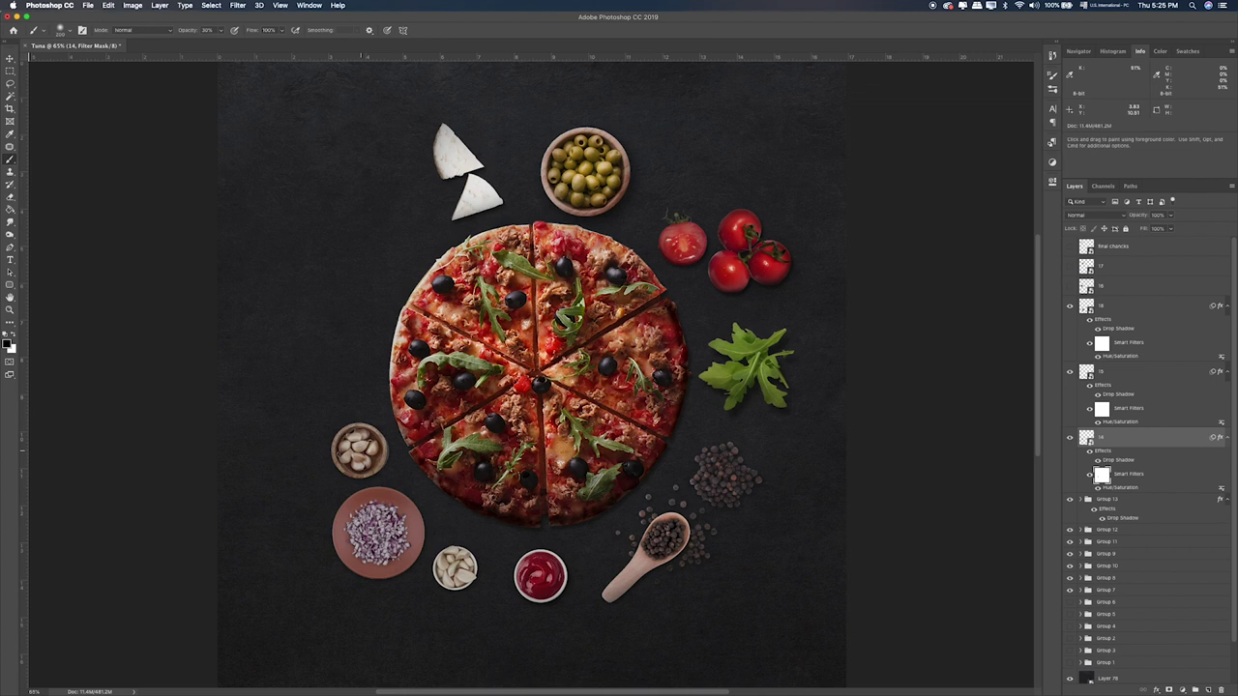
pyautogui.click(1100, 409)
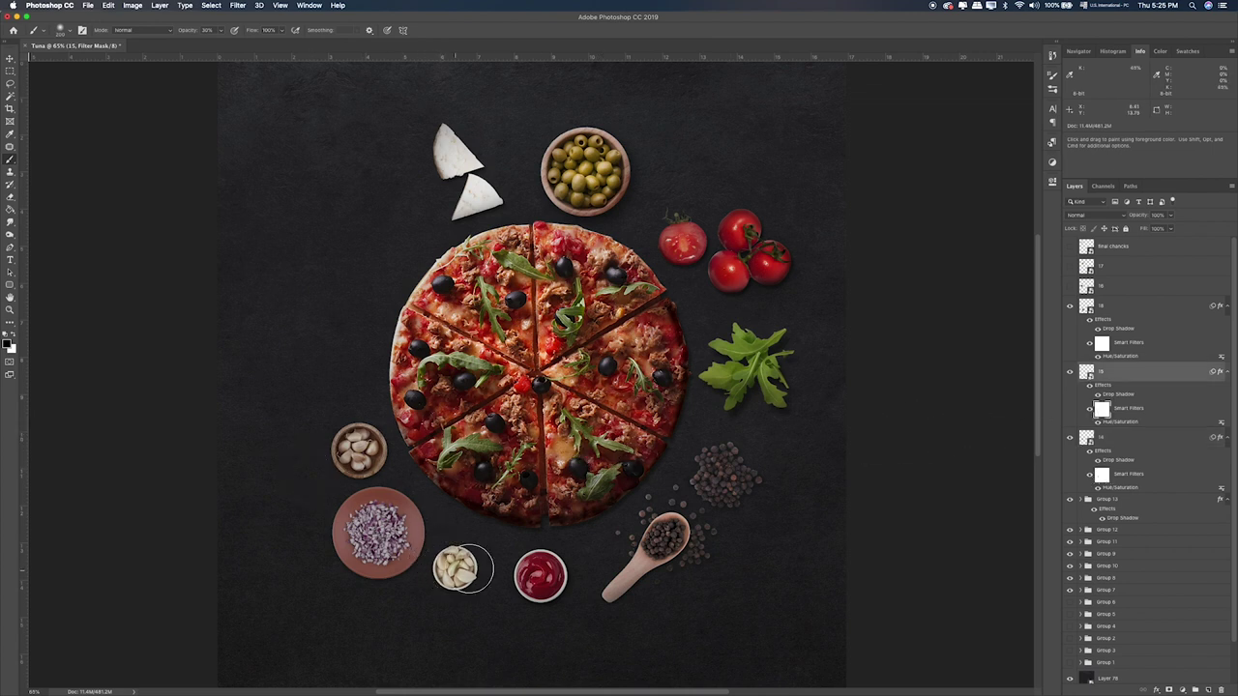
# Step: Scale up the onion plate on layer 18 toward the canvas's lower-left corner
pyautogui.click(1103, 342)
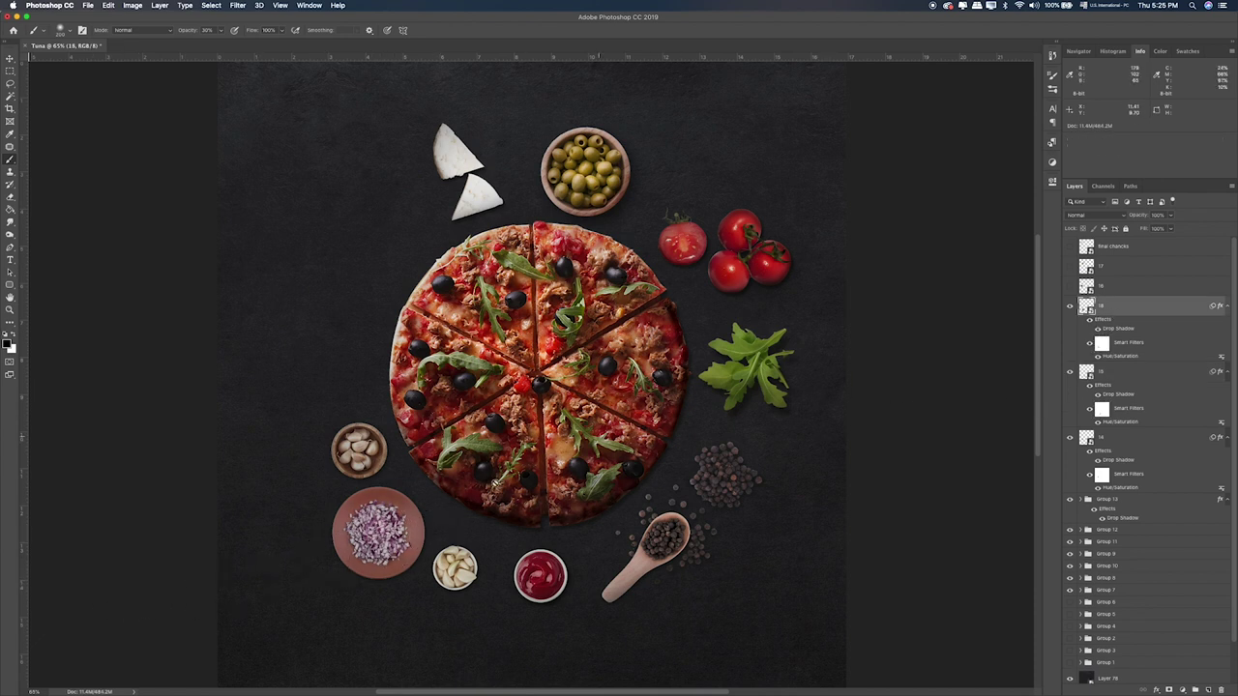
pyautogui.hotkey('ctrl', 't')
pyautogui.moveTo(315, 594); pyautogui.dragTo(304, 607)
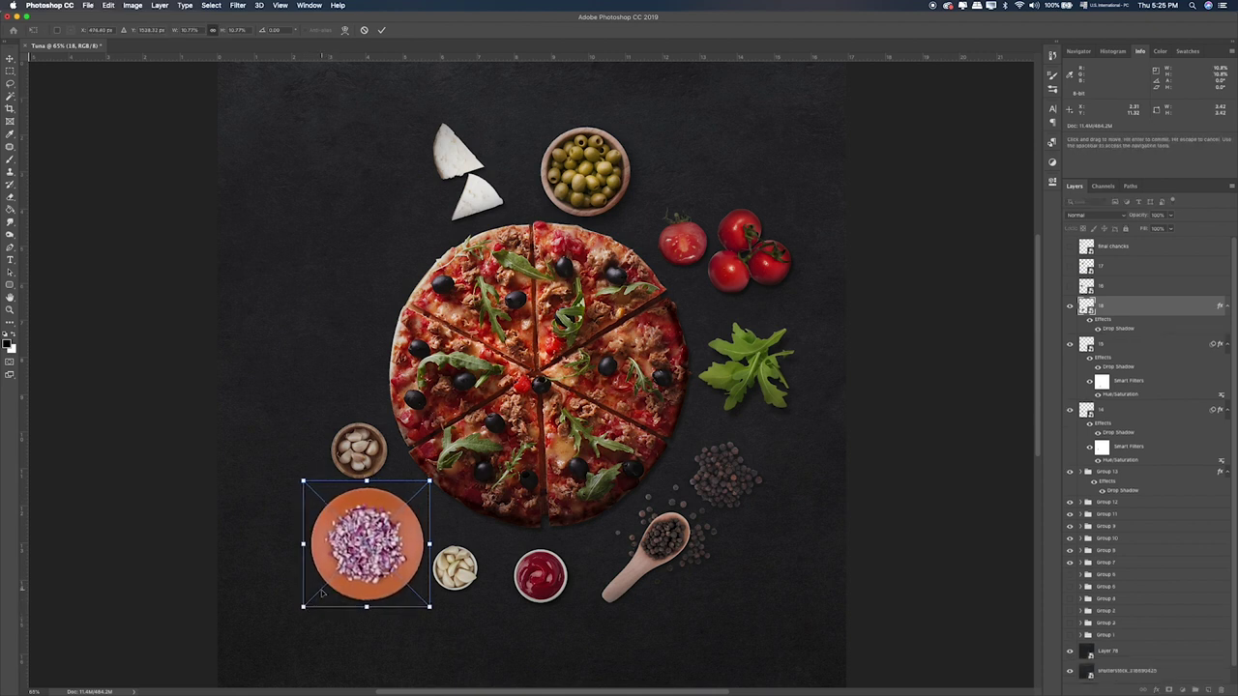
pyautogui.press('Return')
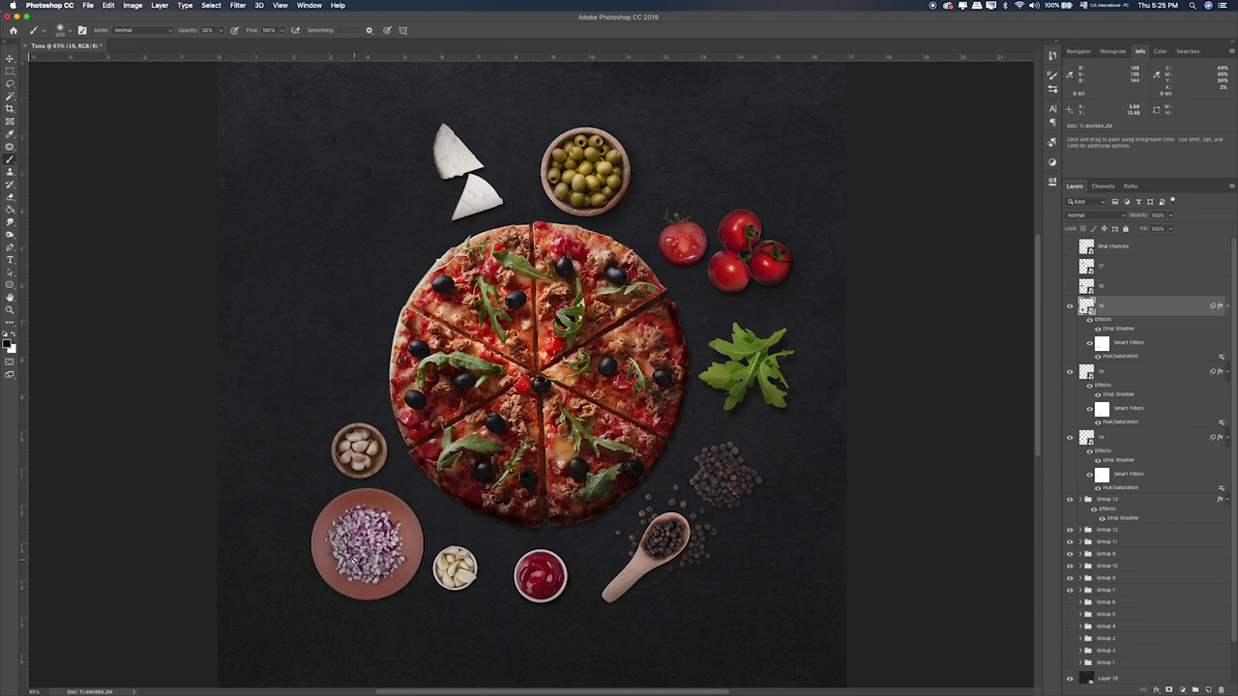
# Step: Paint black with a larger brush at 30% opacity on layer 18's smart filter mask to restore the onions' color
pyautogui.click(1101, 342)
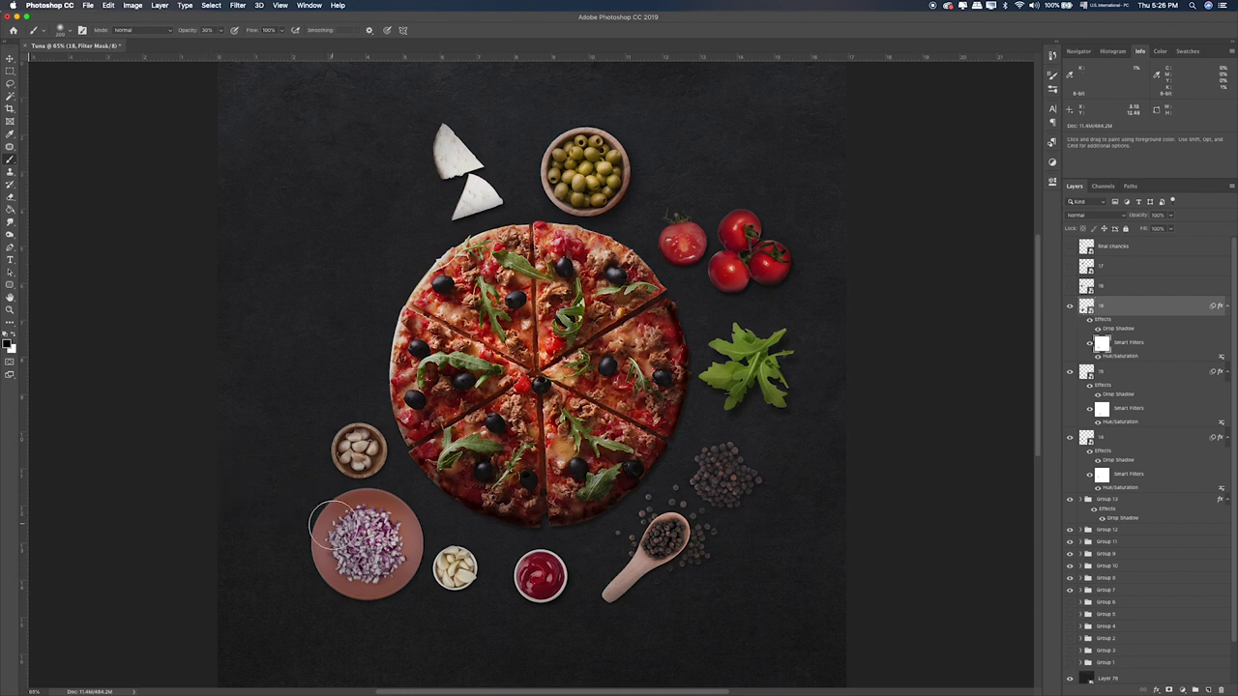
pyautogui.press(']')
pyautogui.press(']')
pyautogui.press(']')
# Step: Put layers 18, 15 and 14 into separate groups, collapse them and nudge the wooden garlic bowl away from the pizza
pyautogui.press('super+g')
pyautogui.click(1124, 388)
pyautogui.press('super+g')
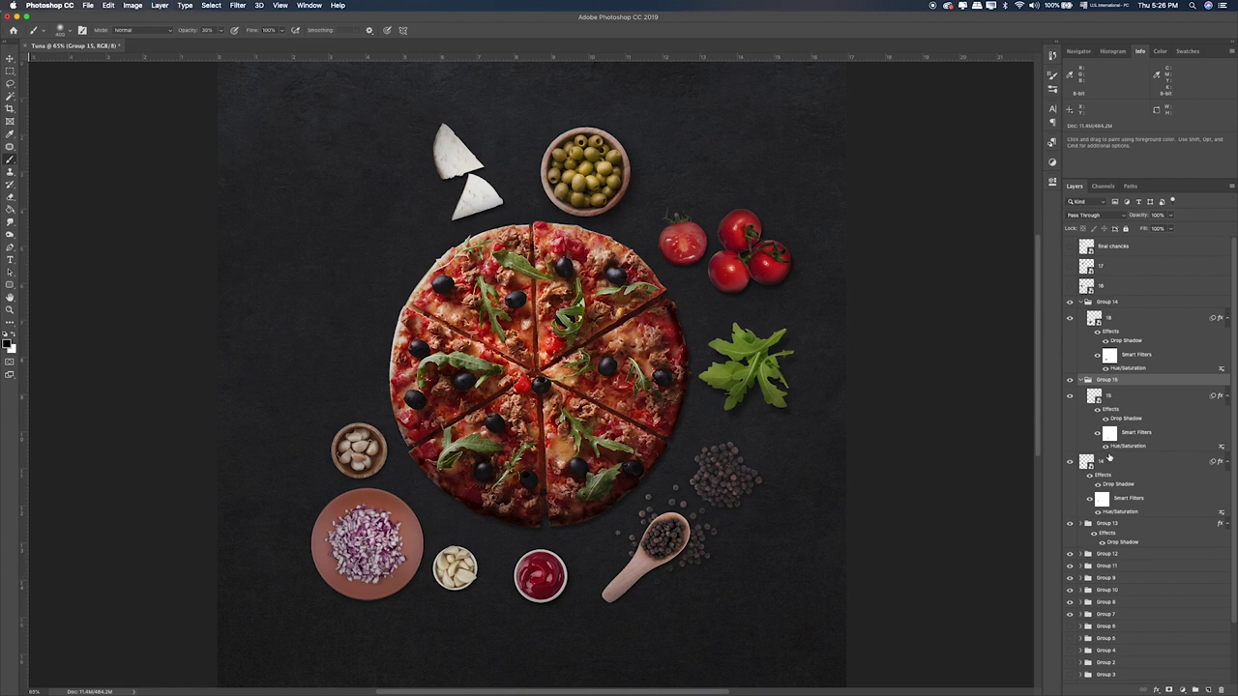
pyautogui.click(1112, 460)
pyautogui.press('super+g')
pyautogui.click(1083, 381)
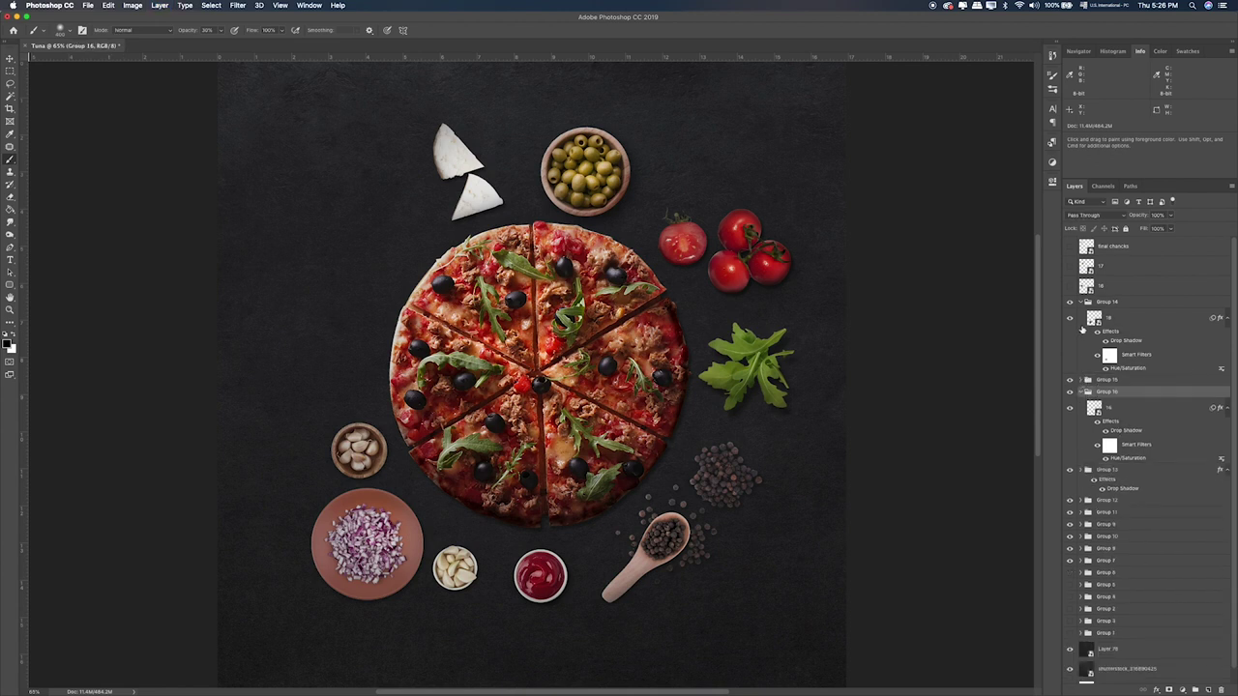
pyautogui.click(1082, 303)
pyautogui.click(1081, 327)
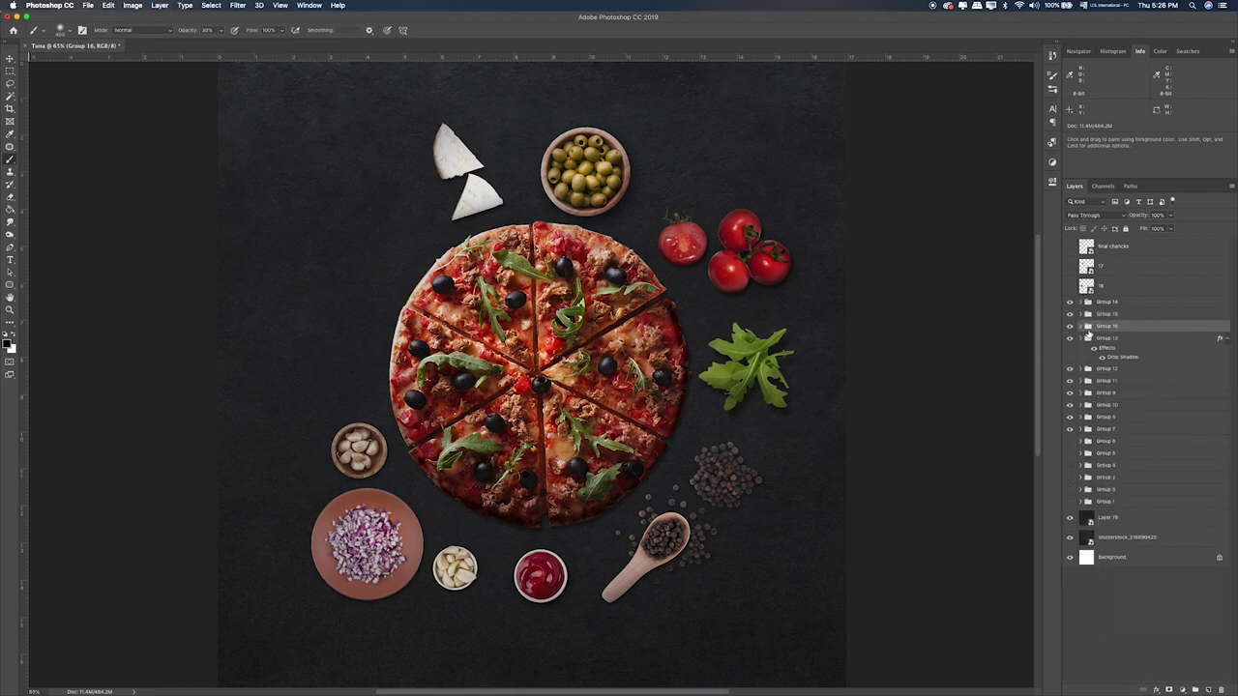
pyautogui.press('v')
pyautogui.moveTo(523, 507); pyautogui.dragTo(515, 513)
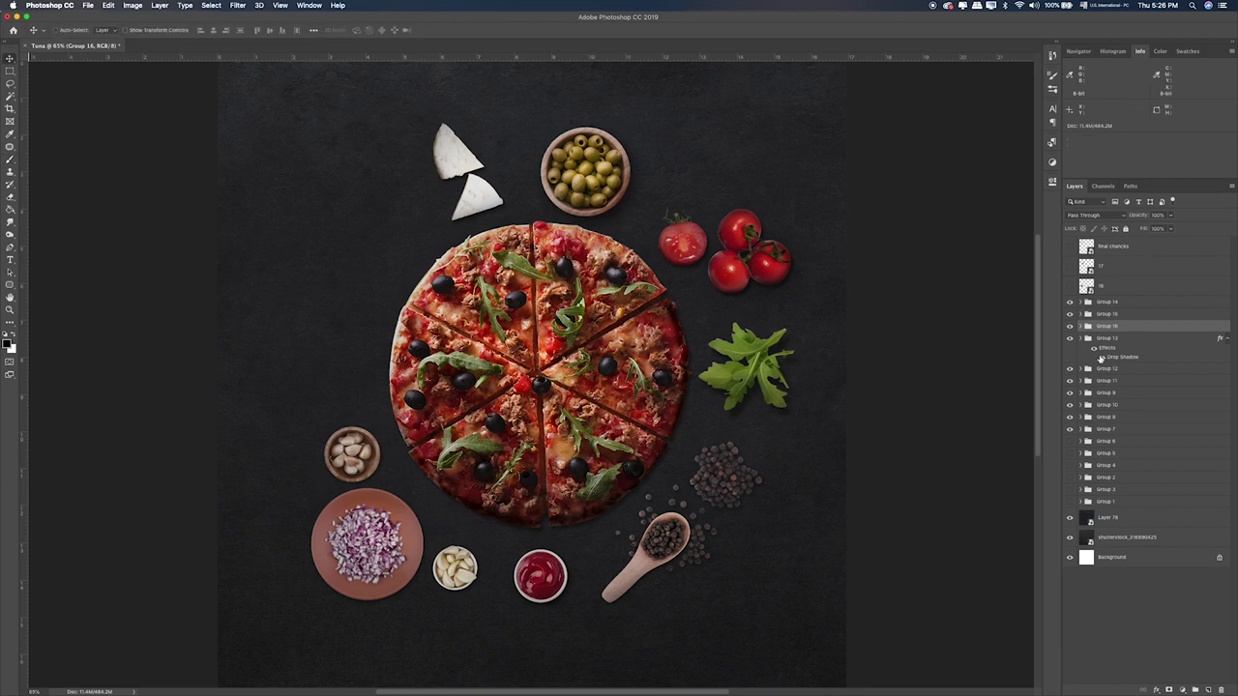
# Step: Delete the stray drop shadow from Group 13 and collapse the group
pyautogui.click(1086, 341)
pyautogui.click(1081, 341)
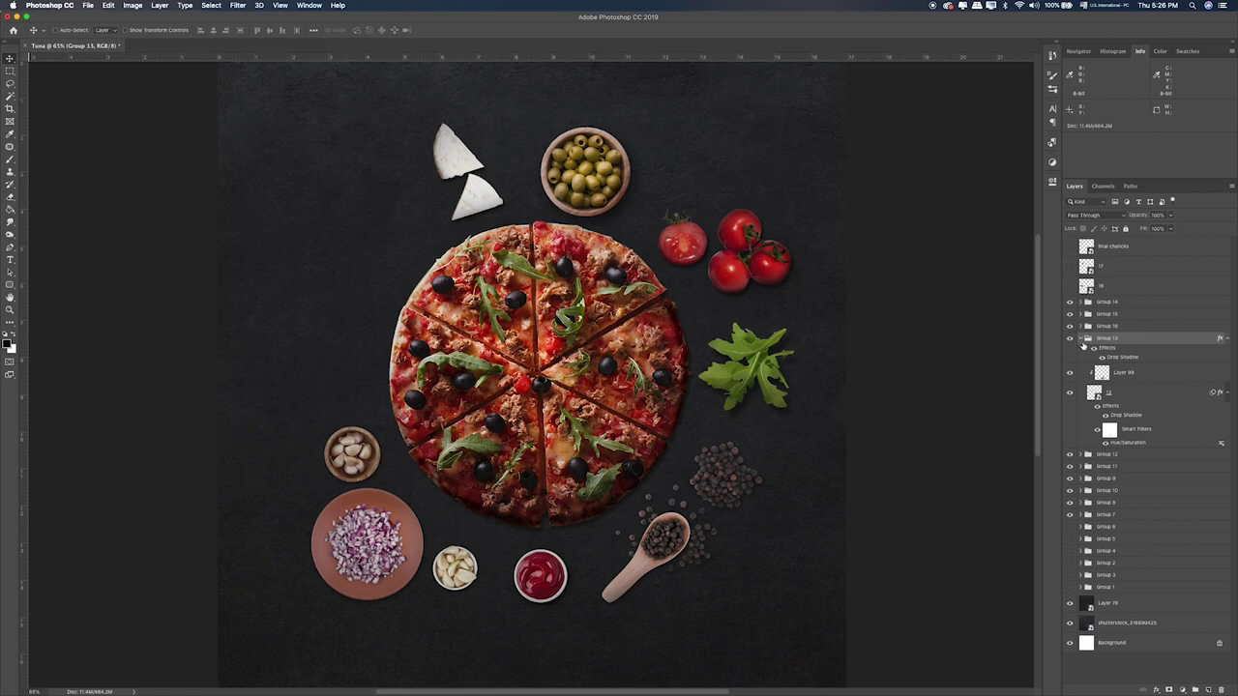
pyautogui.click(1070, 393)
pyautogui.moveTo(1122, 357); pyautogui.dragTo(1222, 689)
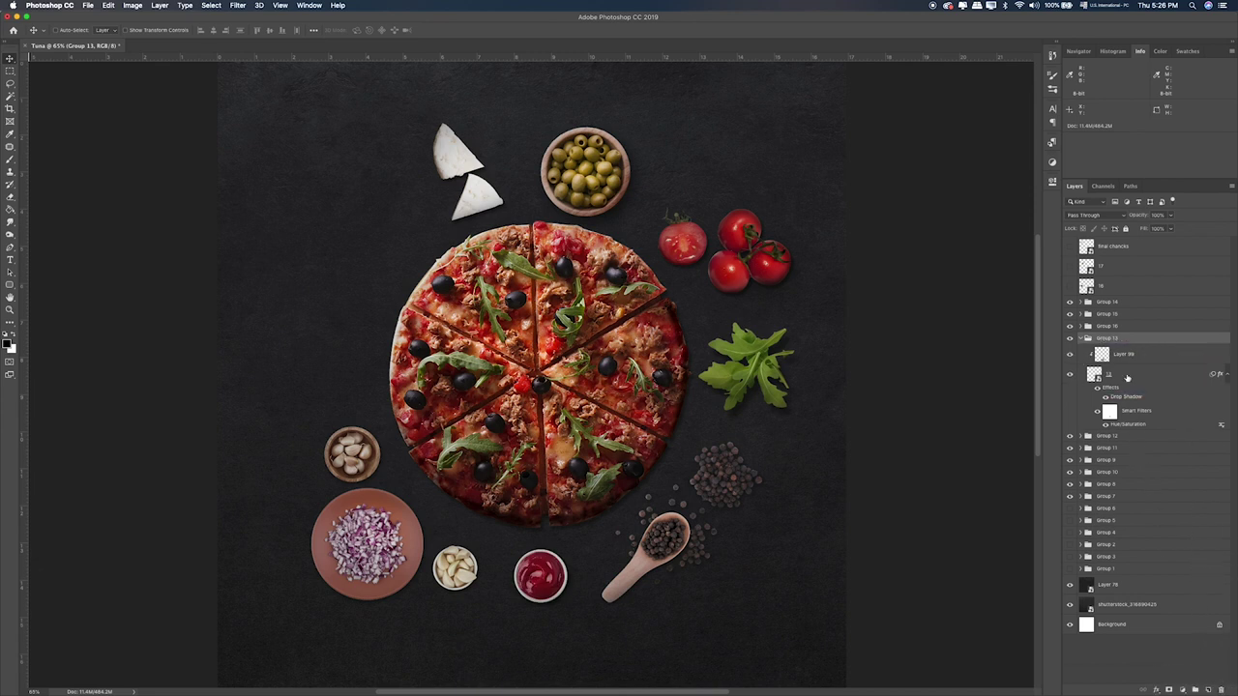
pyautogui.click(1084, 340)
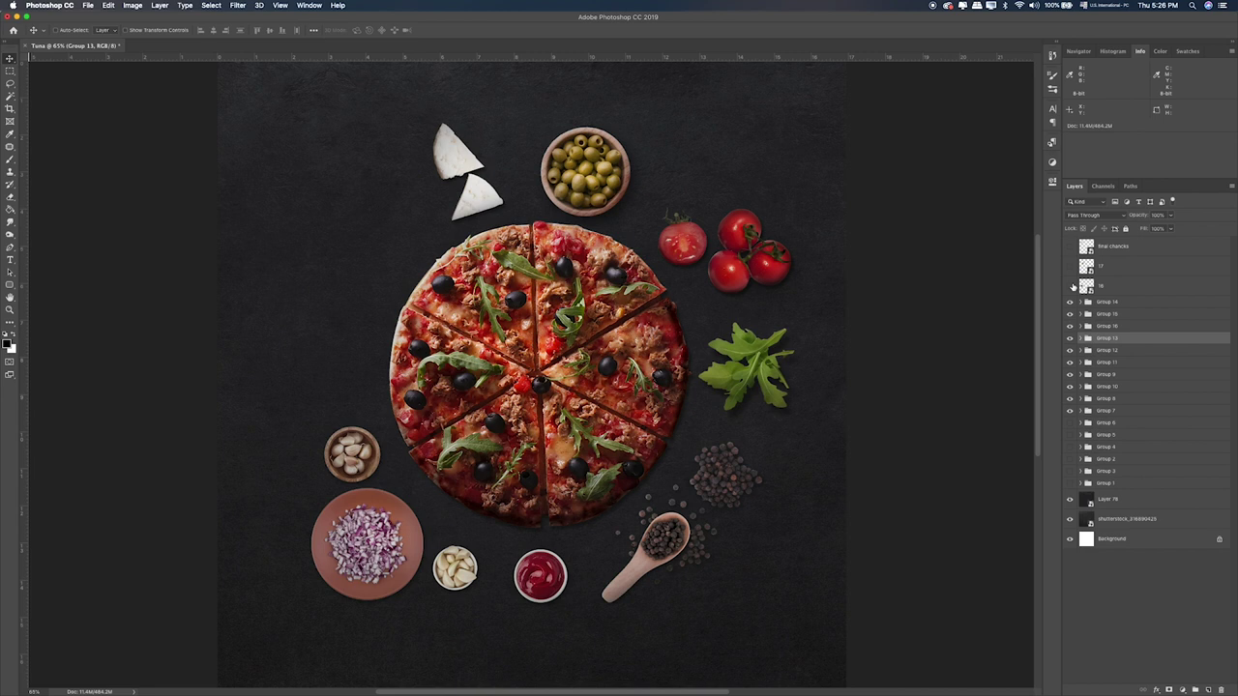
# Step: Show black olives layer 16 and scale the bowl down
pyautogui.click(1070, 287)
pyautogui.click(1105, 287)
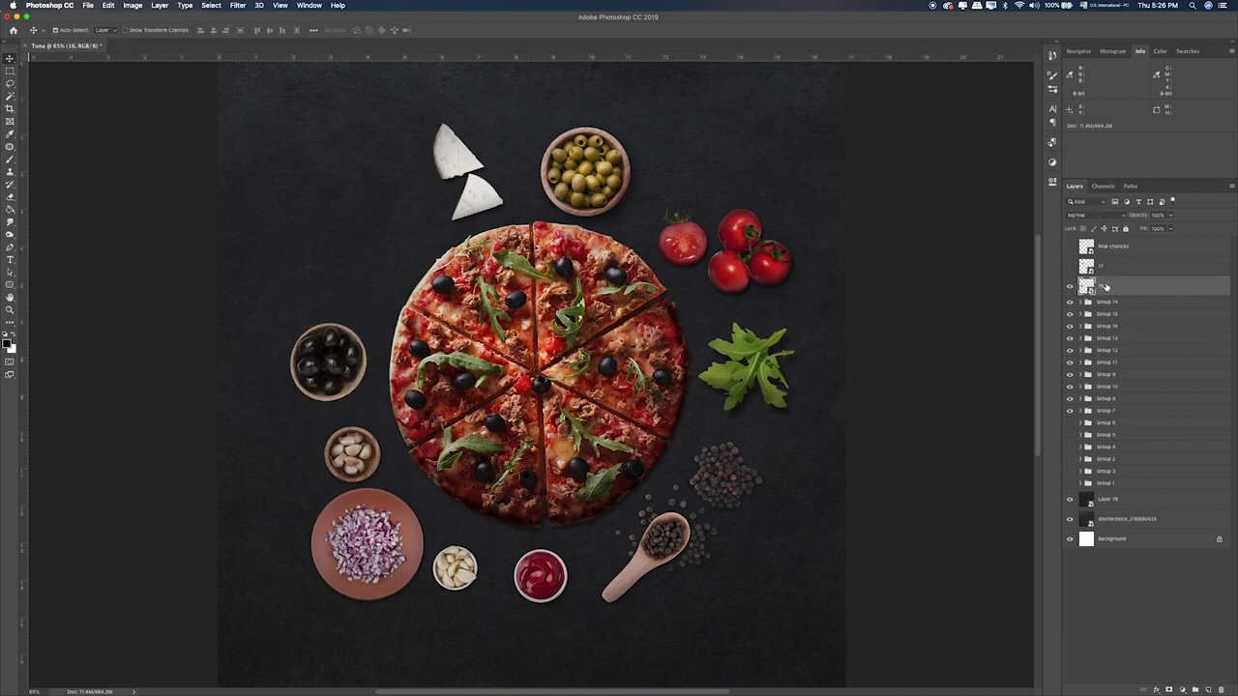
pyautogui.press('super+t')
pyautogui.moveTo(293, 324); pyautogui.dragTo(307, 335)
pyautogui.press('Return')
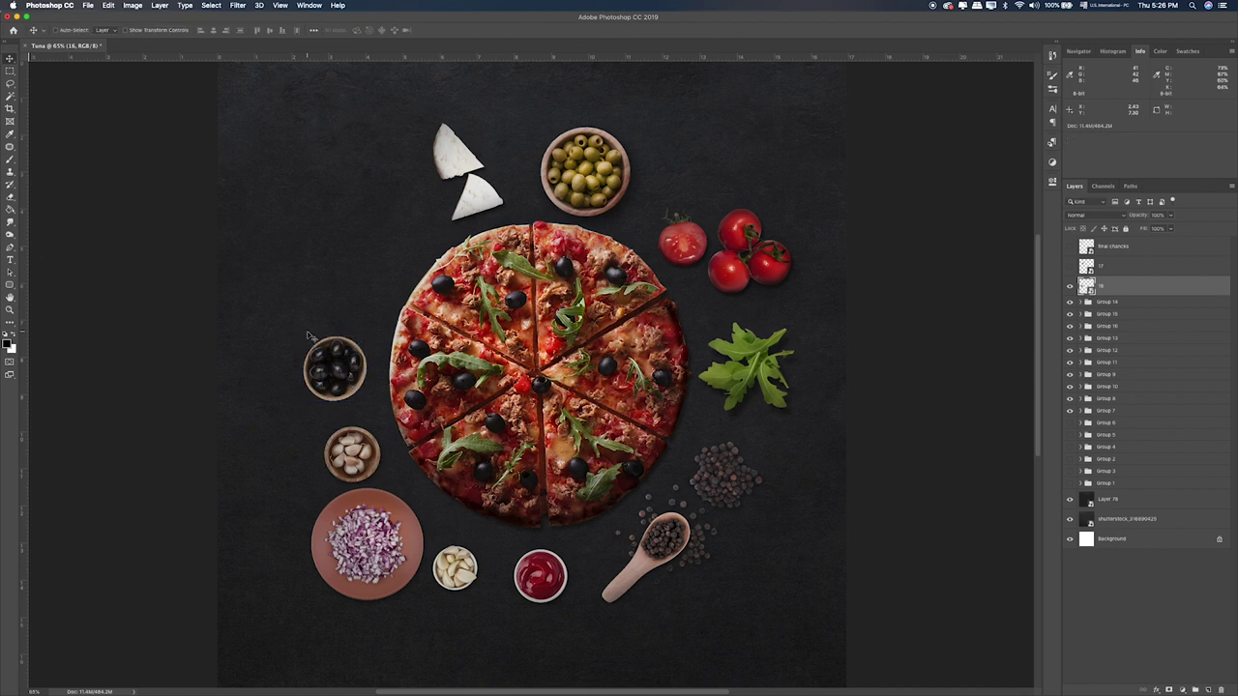
# Step: Show the tuna bowl and tuna can layers and copy layer 18's drop shadow and Hue/Saturation filter to them and layer 16
pyautogui.click(1083, 301)
pyautogui.click(1080, 301)
pyautogui.click(1113, 336)
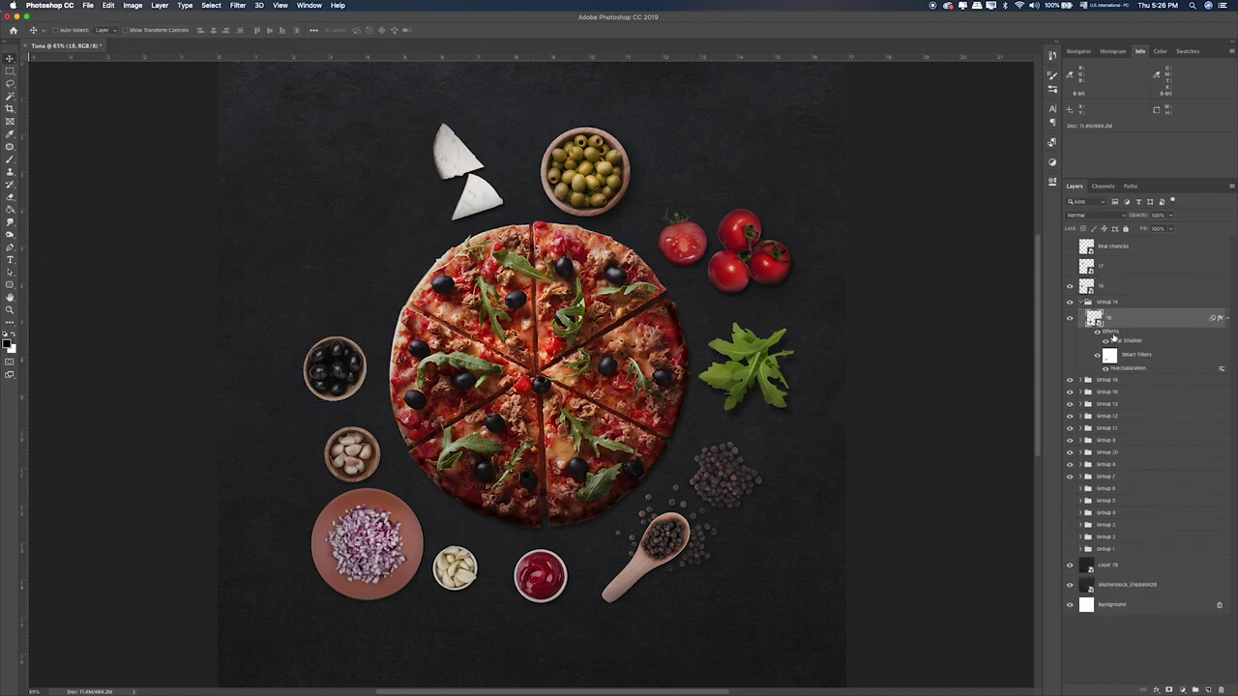
pyautogui.click(1119, 125)
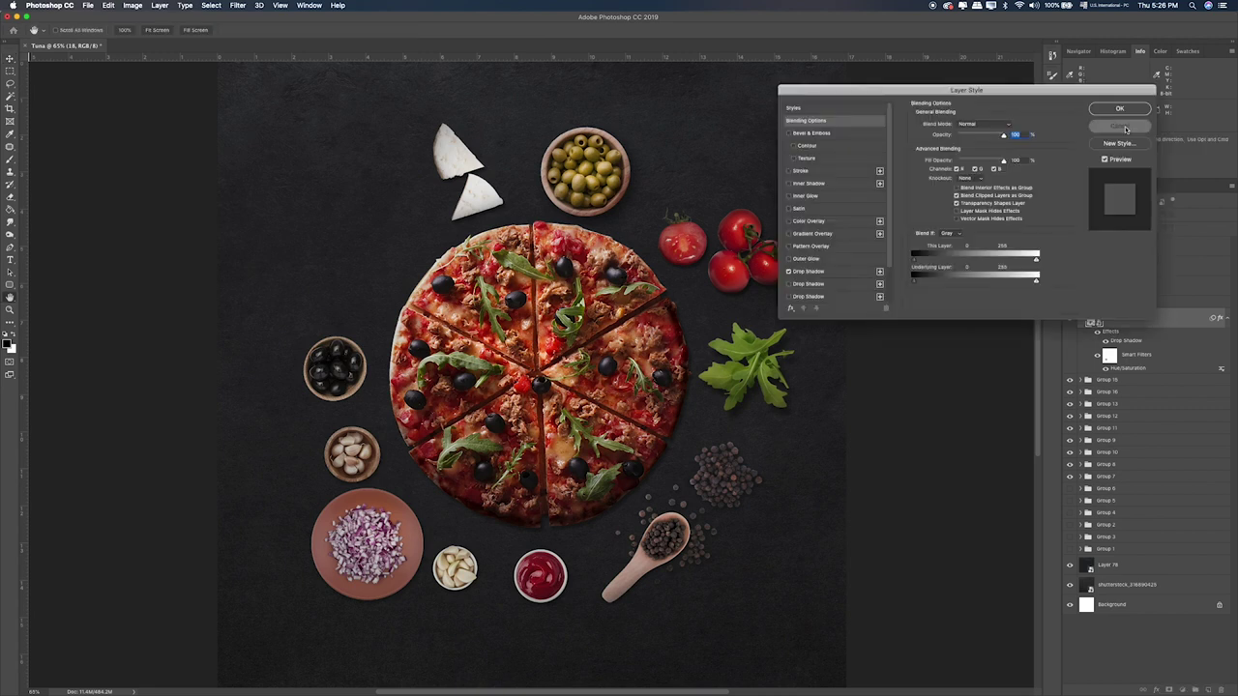
pyautogui.moveTo(1119, 338); pyautogui.dragTo(1118, 247)
pyautogui.click(1070, 266)
pyautogui.click(1070, 248)
pyautogui.moveTo(1113, 329); pyautogui.dragTo(1115, 263)
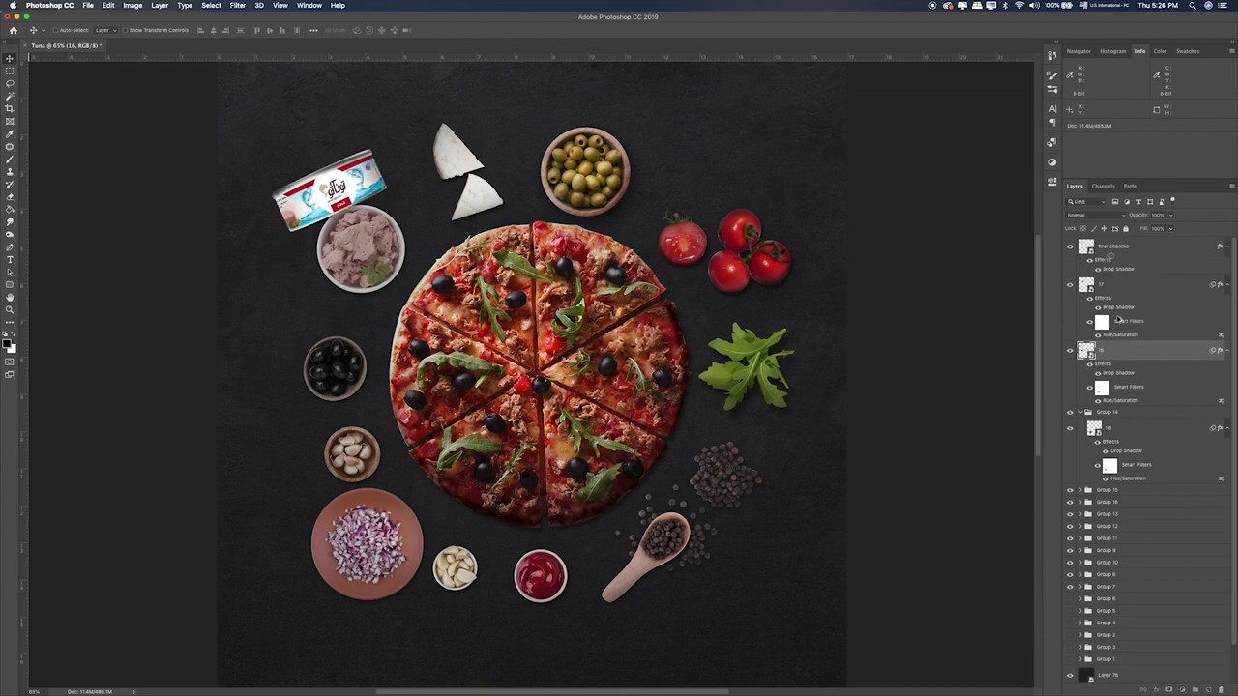
# Step: Collapse Group 14 and place black olives layer 16 in its own group
pyautogui.click(1081, 440)
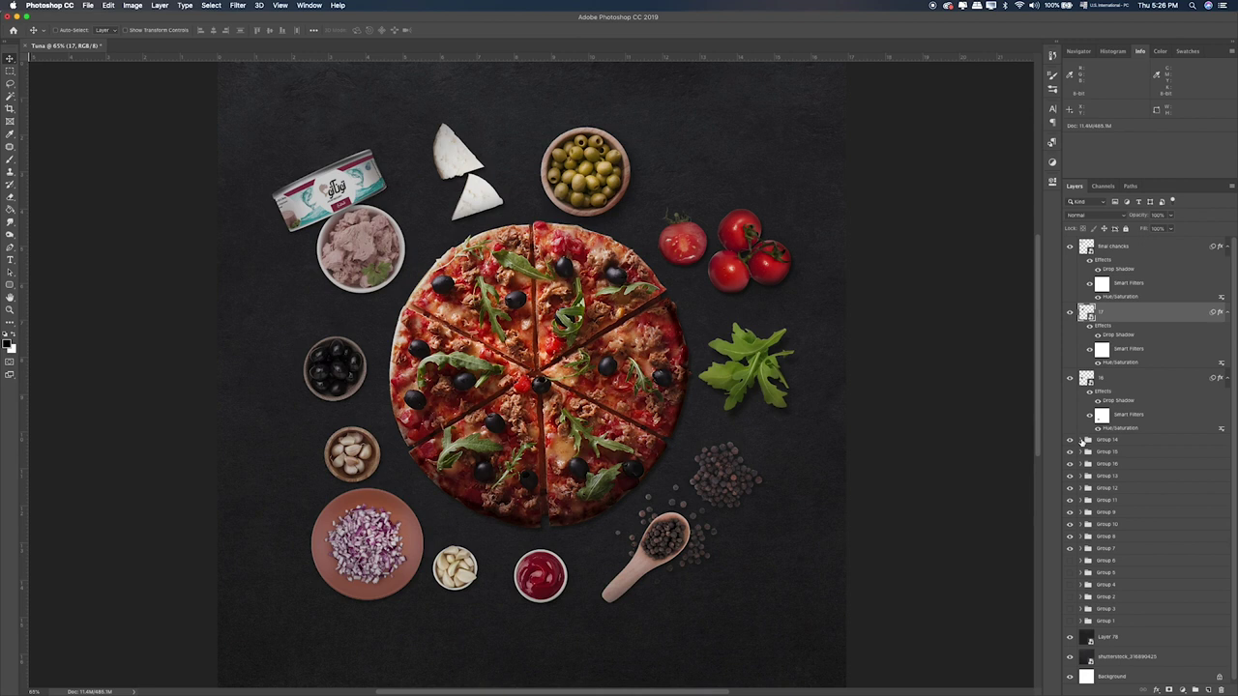
pyautogui.click(1110, 392)
pyautogui.hotkey('ctrl', 'g')
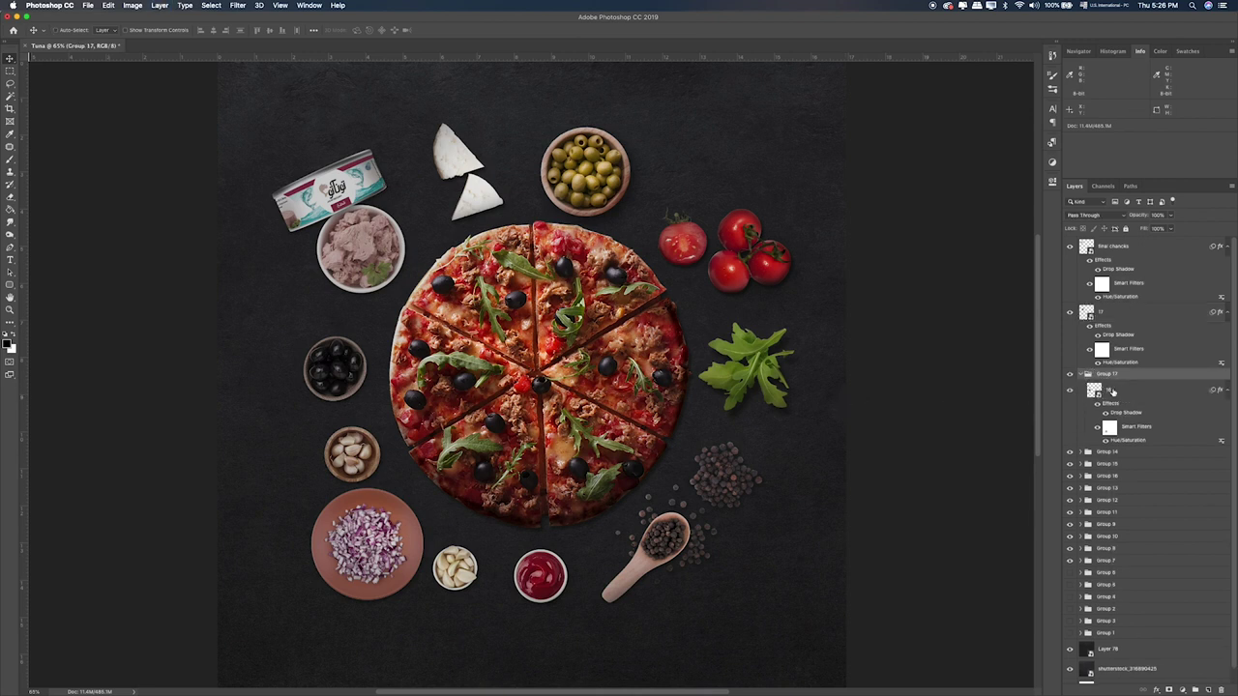
# Step: Brush on the smart filter masks of layers 16 and 17 to remove the Hue/Saturation effect from the black olives and tuna bowl
pyautogui.click(1112, 389)
pyautogui.click(1110, 428)
pyautogui.press('b')
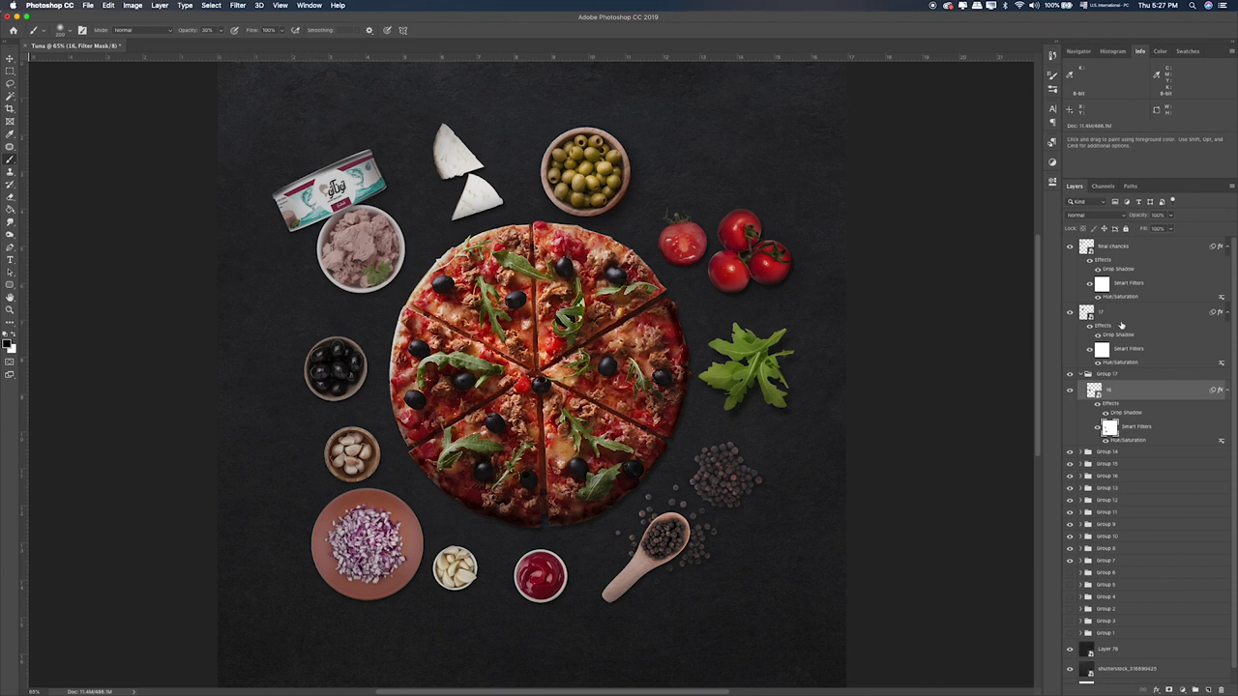
pyautogui.click(1101, 350)
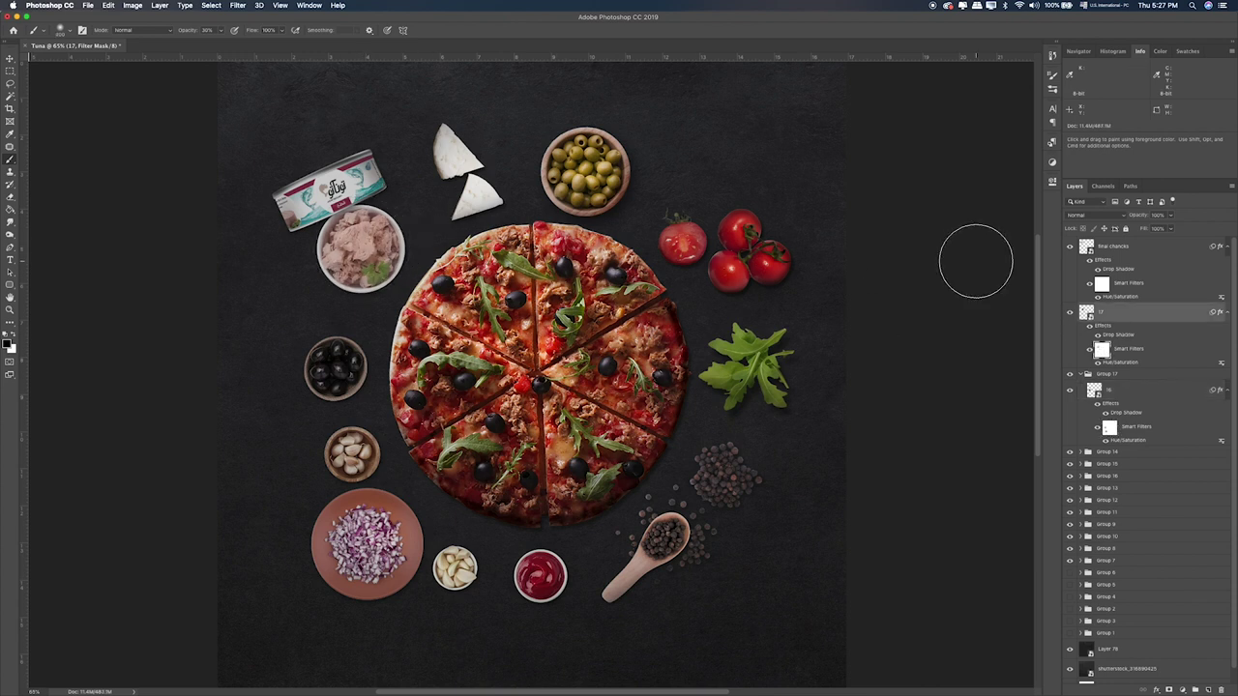
# Step: Place tuna bowl layer 17 and the tuna can layer each in its own group and collapse Groups 18 and 17
pyautogui.click(1087, 248)
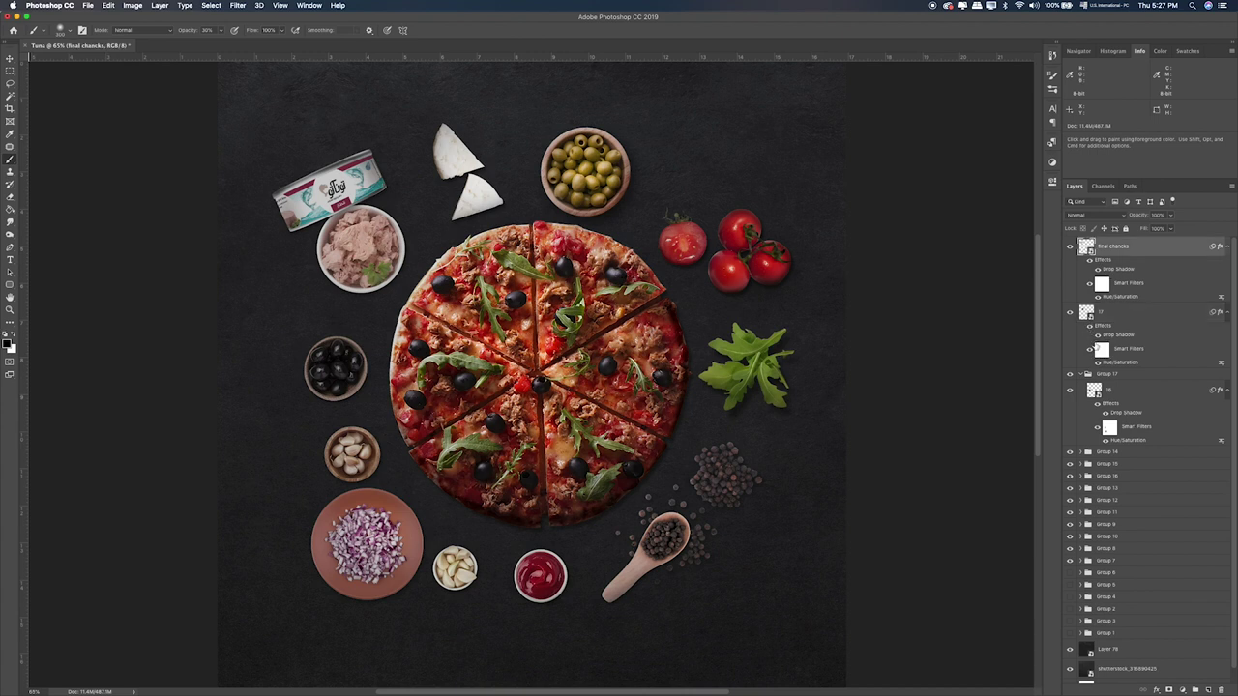
pyautogui.click(1124, 315)
pyautogui.press('super+g')
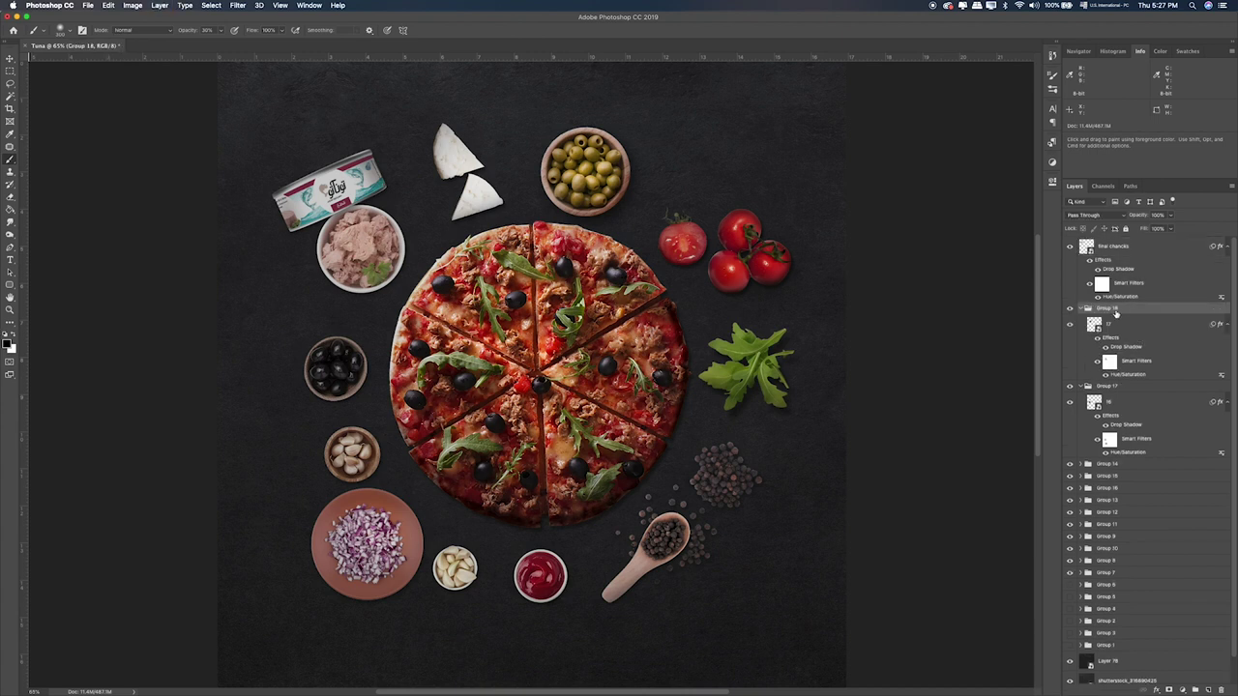
pyautogui.click(1085, 250)
pyautogui.press('super+g')
pyautogui.click(1110, 259)
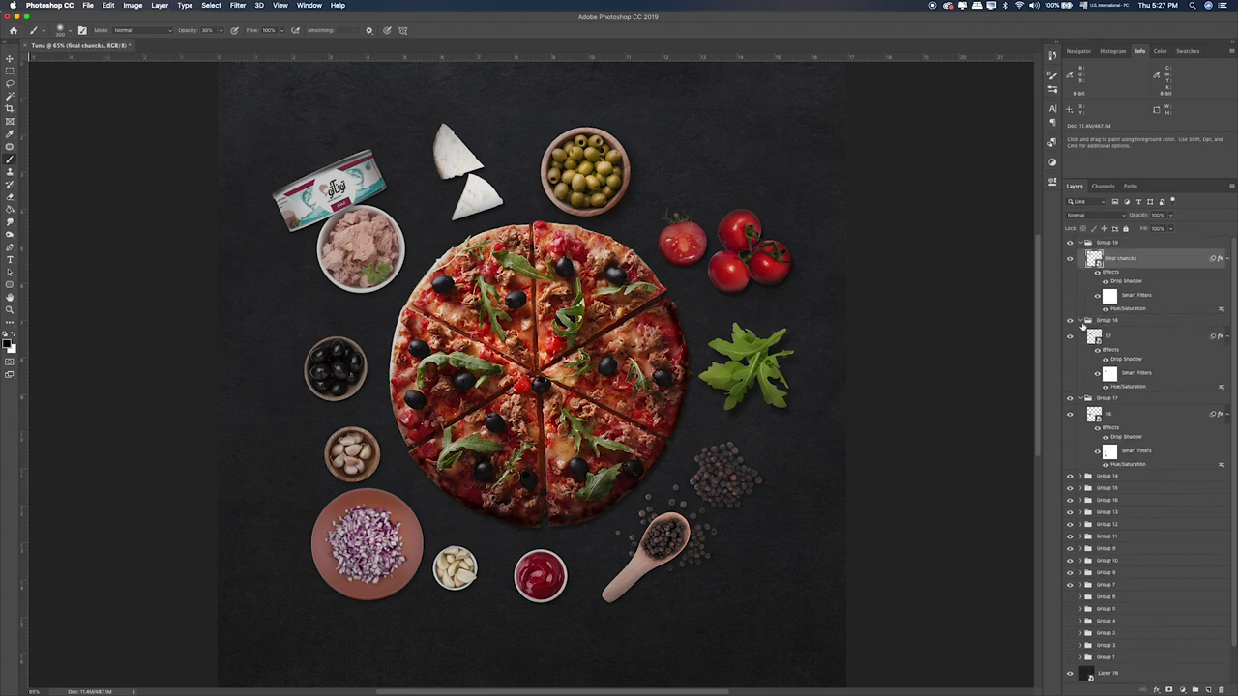
pyautogui.click(1087, 320)
pyautogui.click(1086, 334)
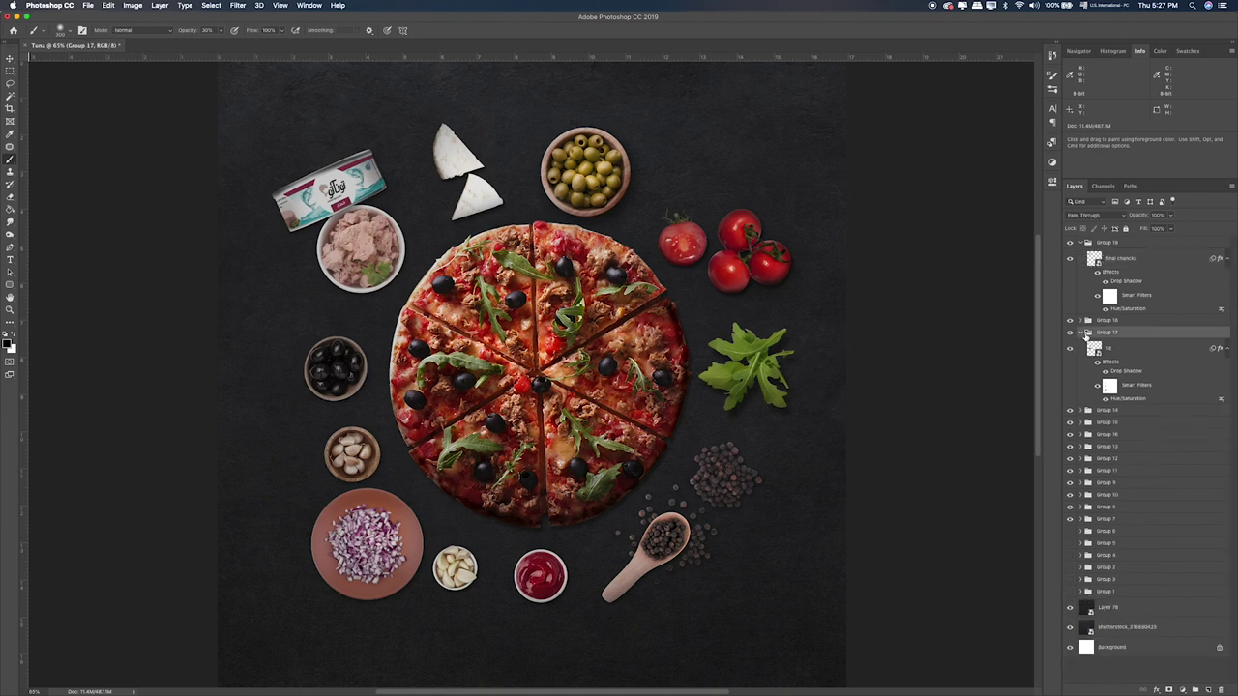
pyautogui.click(1083, 334)
# Step: Add a new empty layer clipped to the tuna can layer
pyautogui.click(1122, 259)
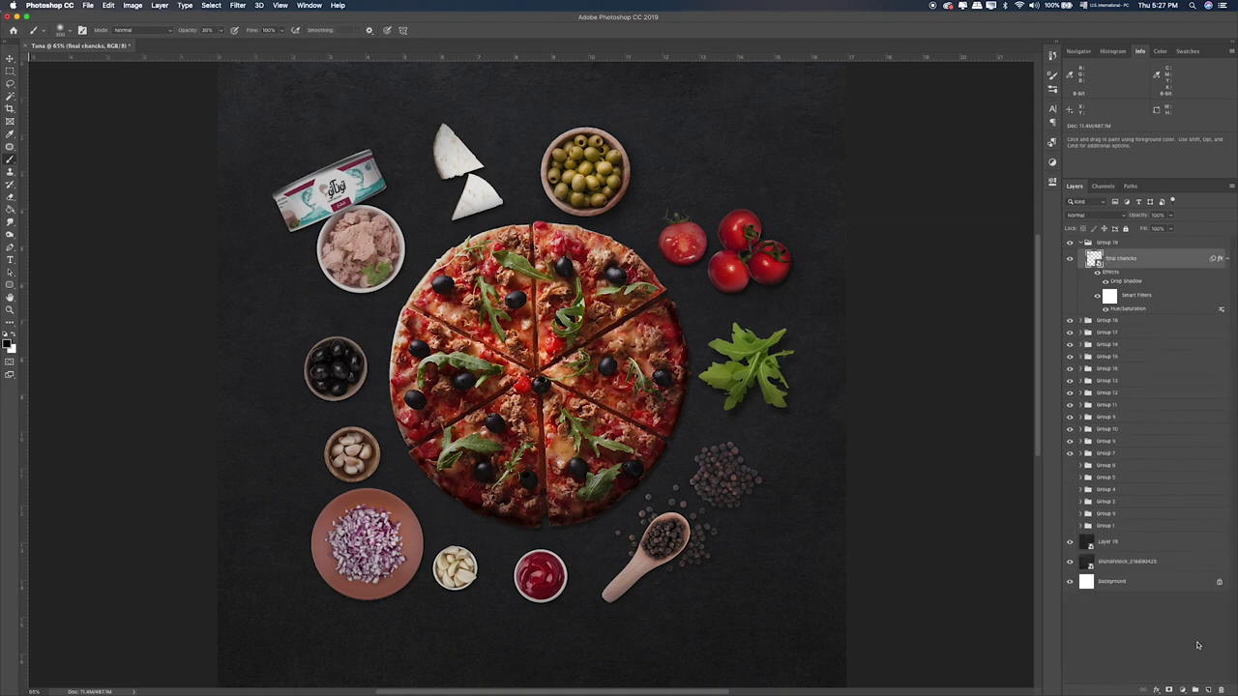
pyautogui.click(1207, 690)
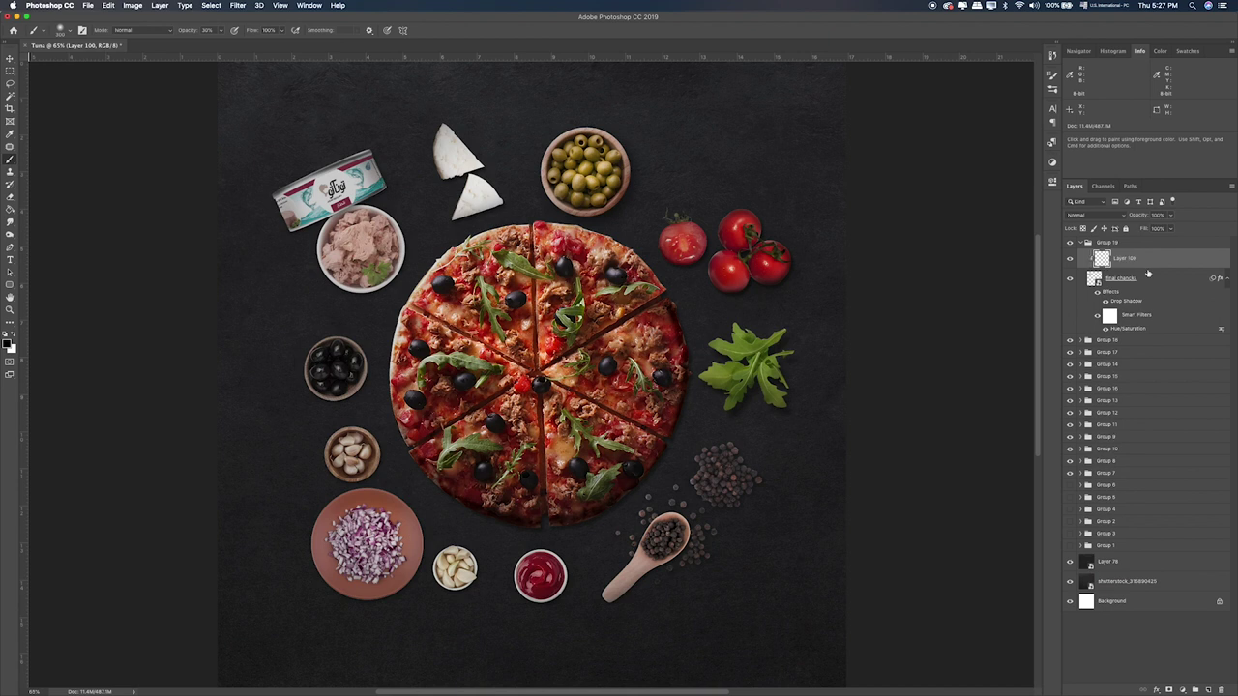
pyautogui.press('super+plus')
pyautogui.press('super+plus')
pyautogui.press('super+plus')
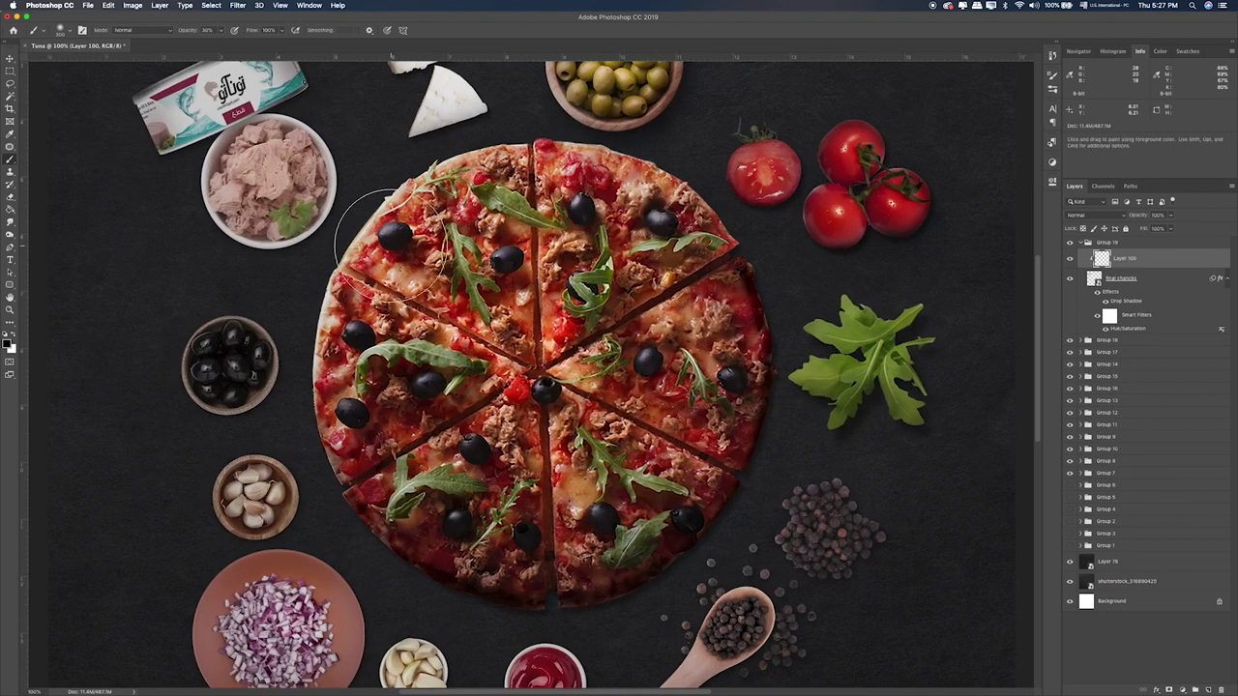
pyautogui.scroll(5, 537, 331)
pyautogui.hscroll(-5, 537, 331)
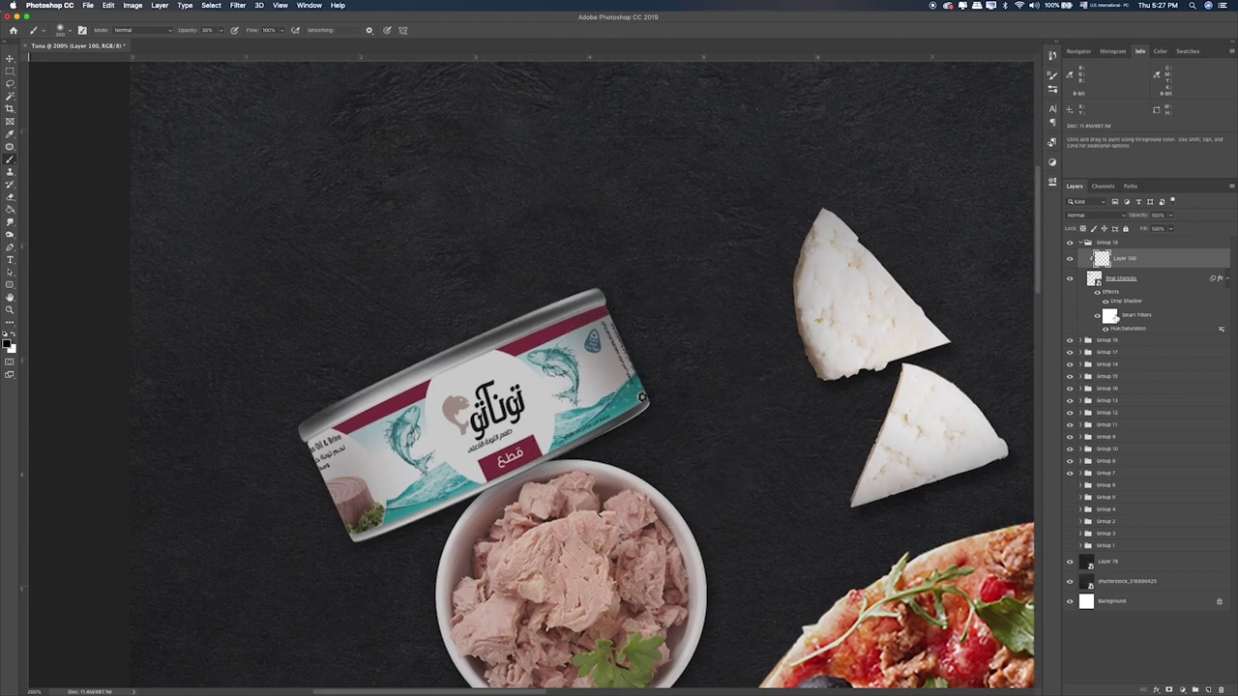
# Step: Brush across the can on its smart filter mask to remove the Hue/Saturation effect from the label
pyautogui.click(1111, 316)
pyautogui.press('[')
pyautogui.press('[')
pyautogui.press('[')
pyautogui.moveTo(561, 387)
pyautogui.mouseDown()
pyautogui.moveTo(425, 472)
pyautogui.moveTo(440, 472)
pyautogui.moveTo(571, 390)
pyautogui.moveTo(338, 480)
pyautogui.mouseUp()
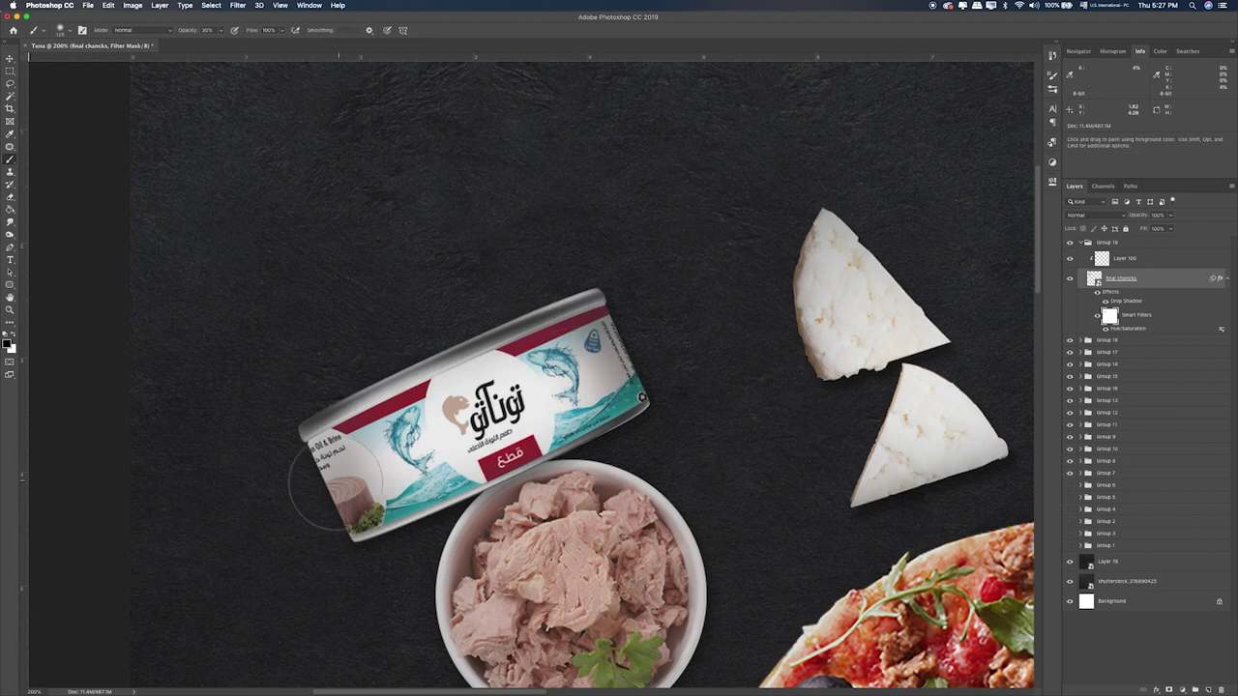
# Step: Paint black shading along the tuna can's edges on clipped Layer 100 with a small soft brush
pyautogui.click(1151, 259)
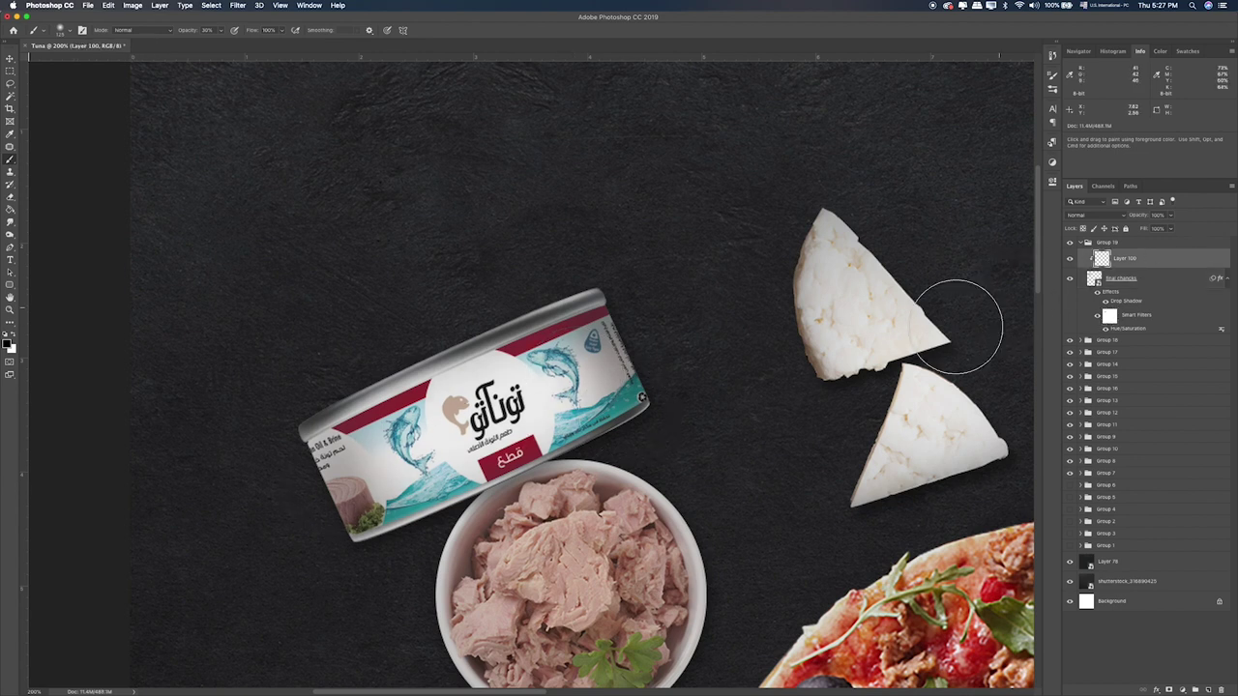
pyautogui.press('[')
pyautogui.press('[')
pyautogui.moveTo(661, 426); pyautogui.dragTo(418, 532)
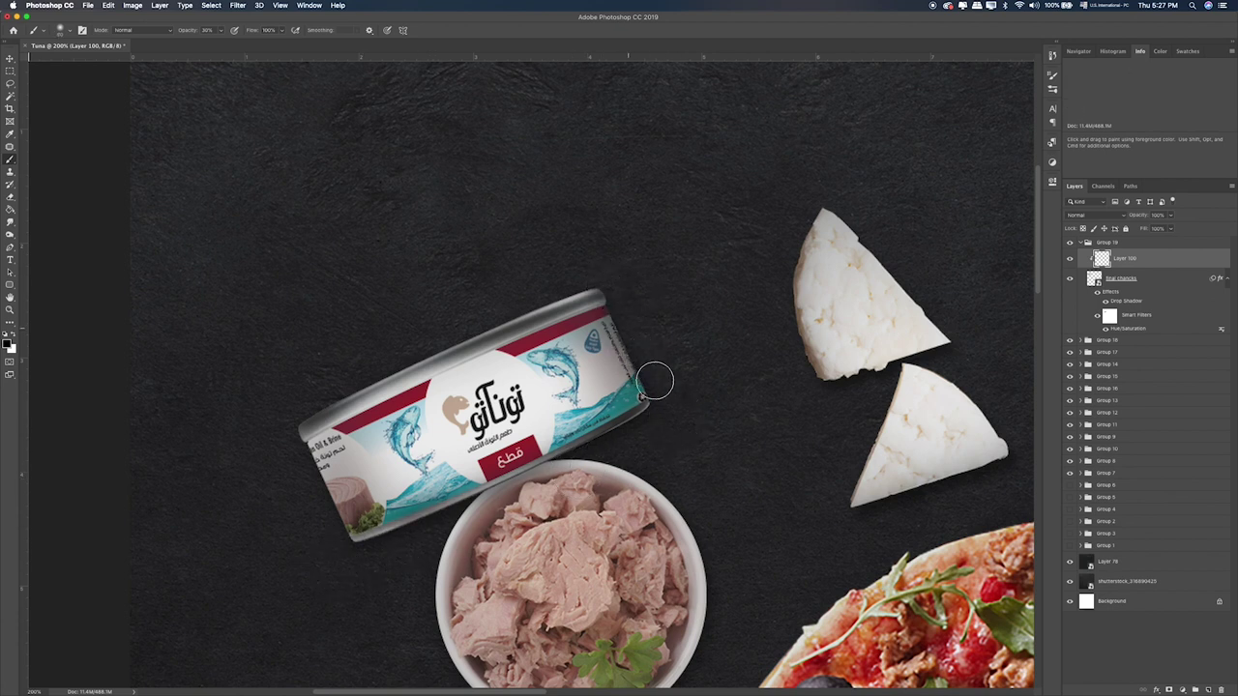
pyautogui.moveTo(596, 280); pyautogui.dragTo(667, 417)
pyautogui.moveTo(311, 476)
pyautogui.mouseDown()
pyautogui.moveTo(292, 435)
pyautogui.moveTo(334, 525)
pyautogui.mouseUp()
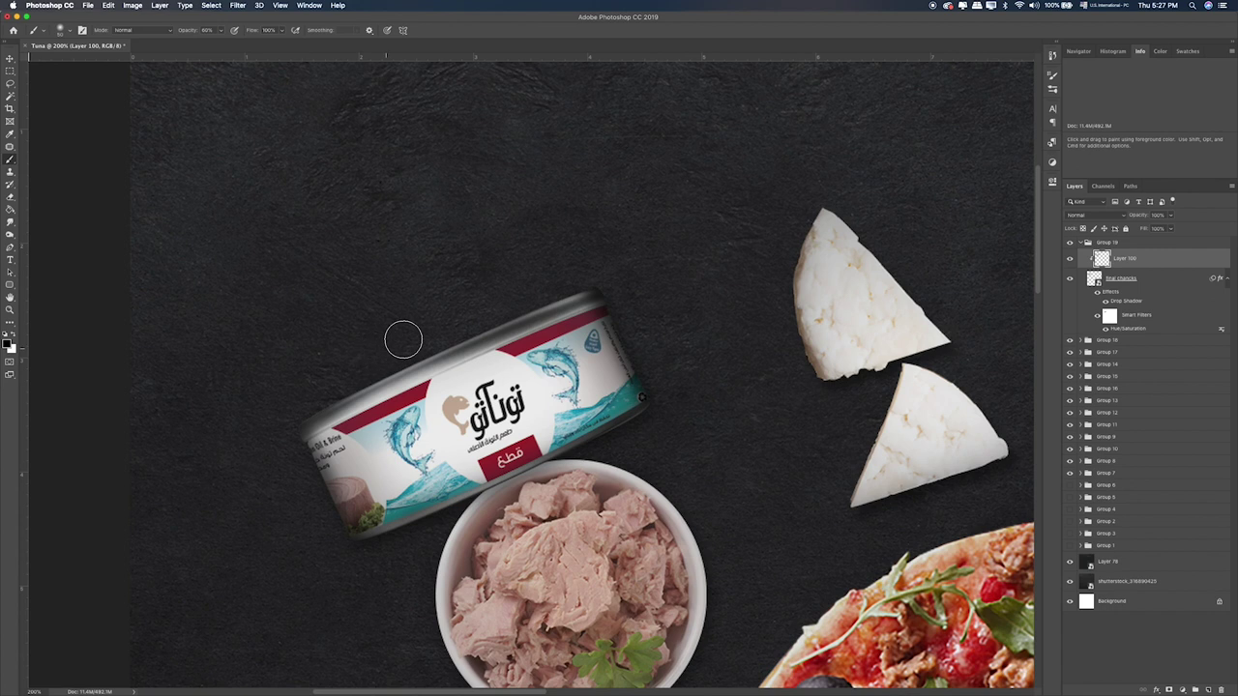
# Step: Add another layer clipped to the tuna can and move it beneath Layer 100
pyautogui.press(']')
pyautogui.press(']')
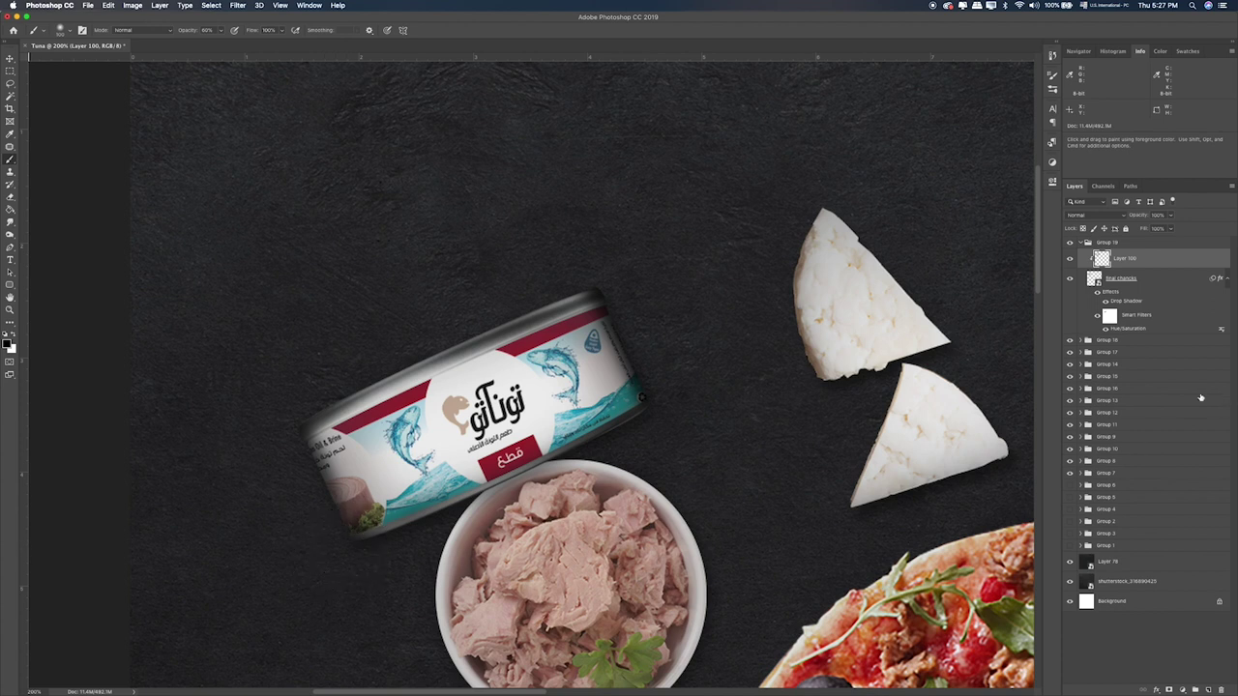
pyautogui.click(1206, 691)
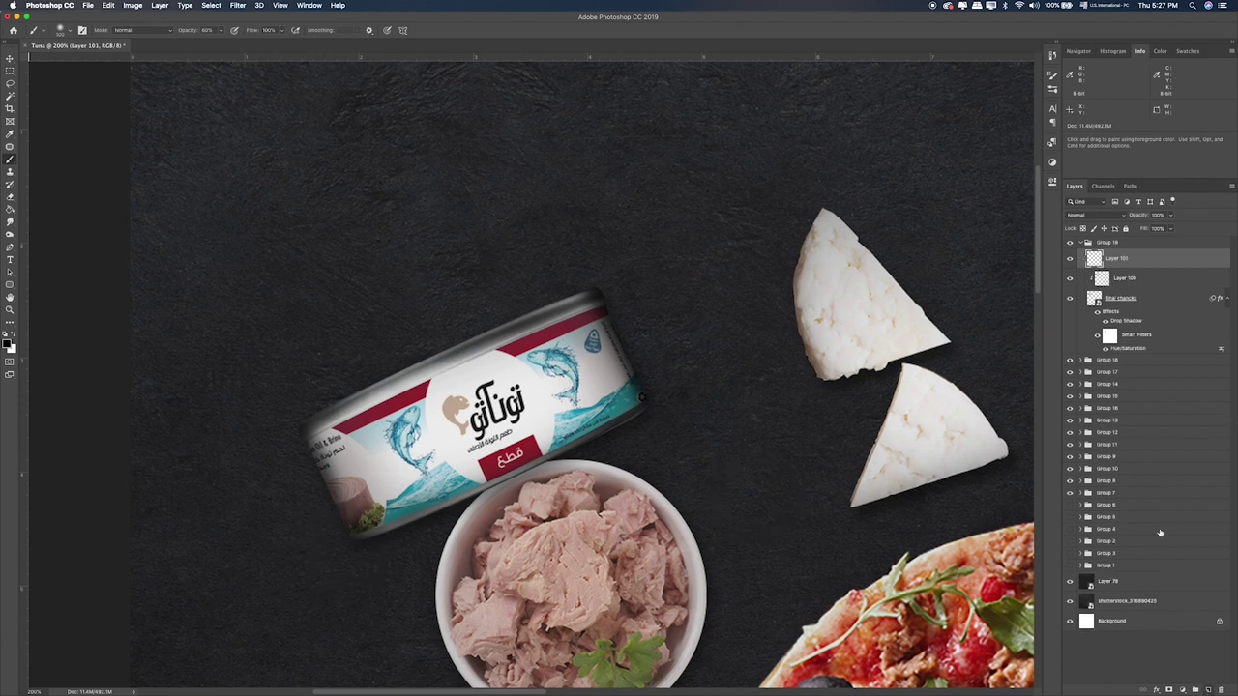
pyautogui.moveTo(1163, 263); pyautogui.dragTo(1126, 283)
# Step: Darken the tuna can on Layer 101 with a large soft black brush at 30% opacity and switch to the Eraser for softening
pyautogui.press(']')
pyautogui.press(']')
pyautogui.press(']')
pyautogui.press(']')
pyautogui.press(']')
pyautogui.press(']')
pyautogui.press(']')
pyautogui.press(']')
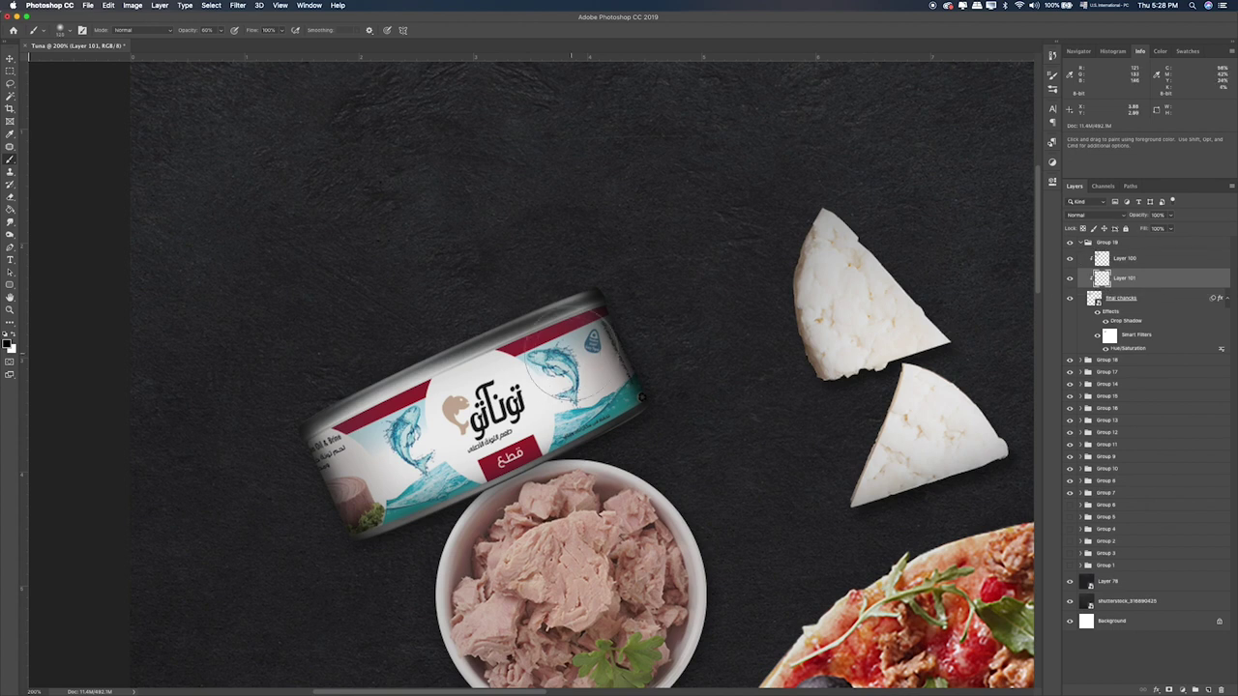
pyautogui.press('3')
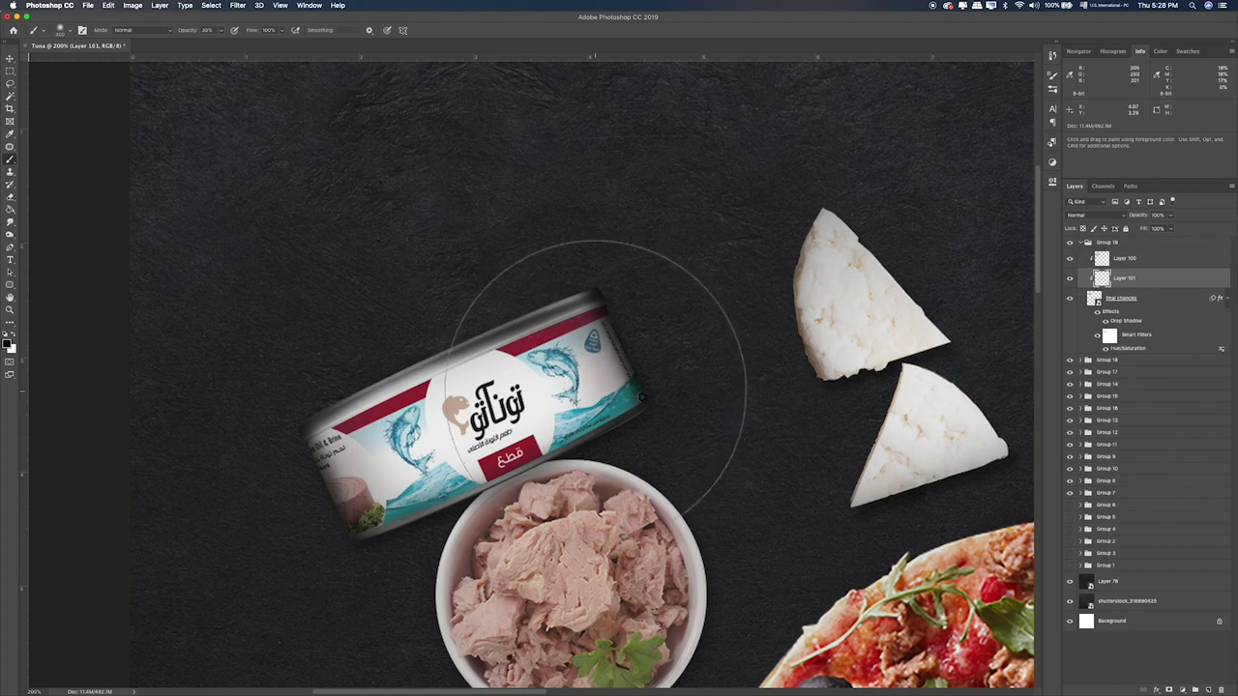
pyautogui.click(597, 390)
pyautogui.click(349, 500)
pyautogui.press('super+z')
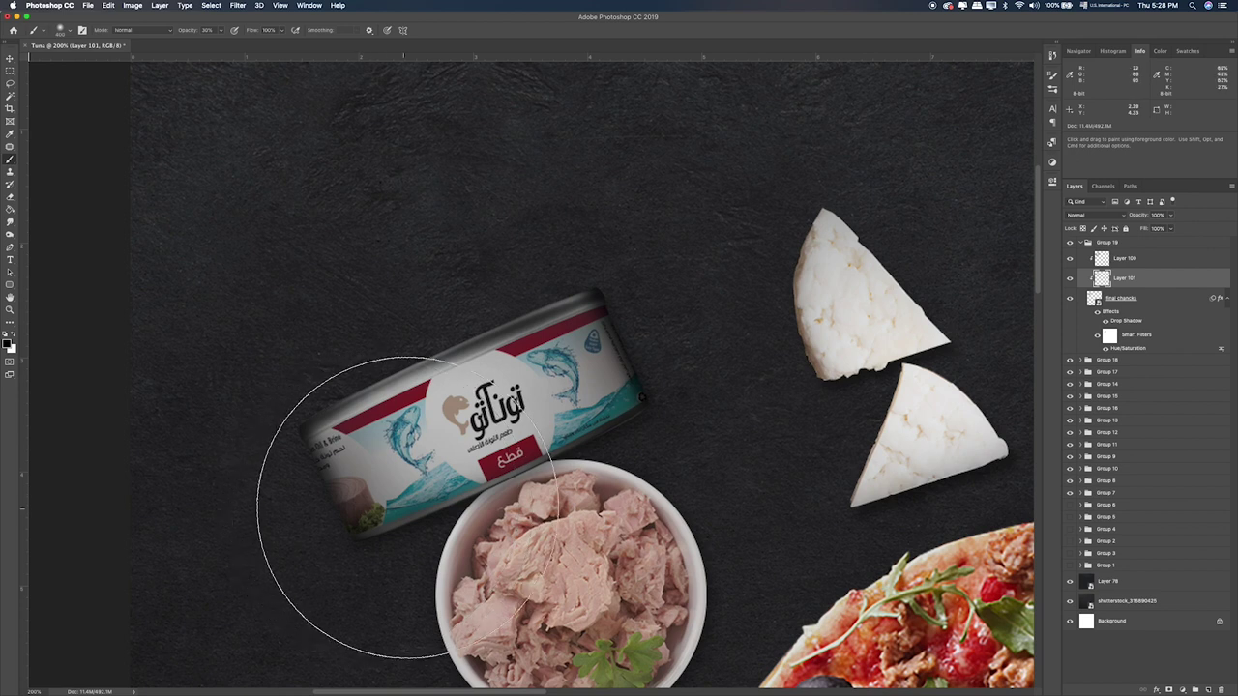
pyautogui.press('e')
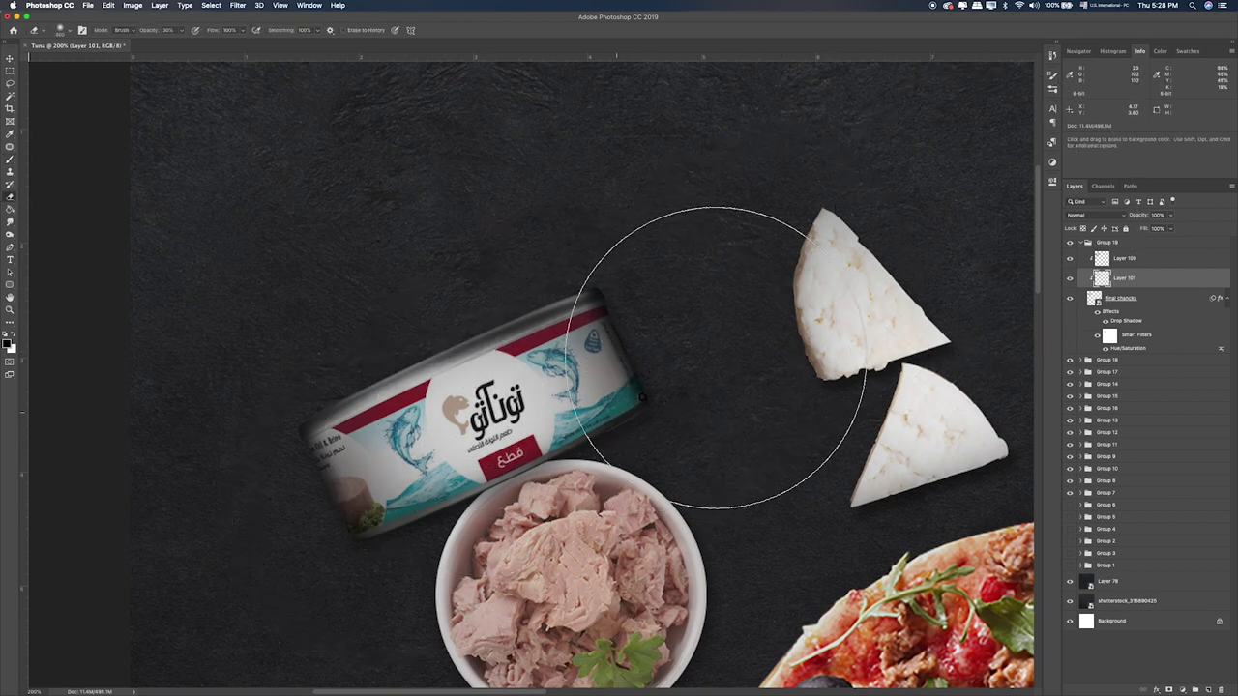
pyautogui.press('super+0')
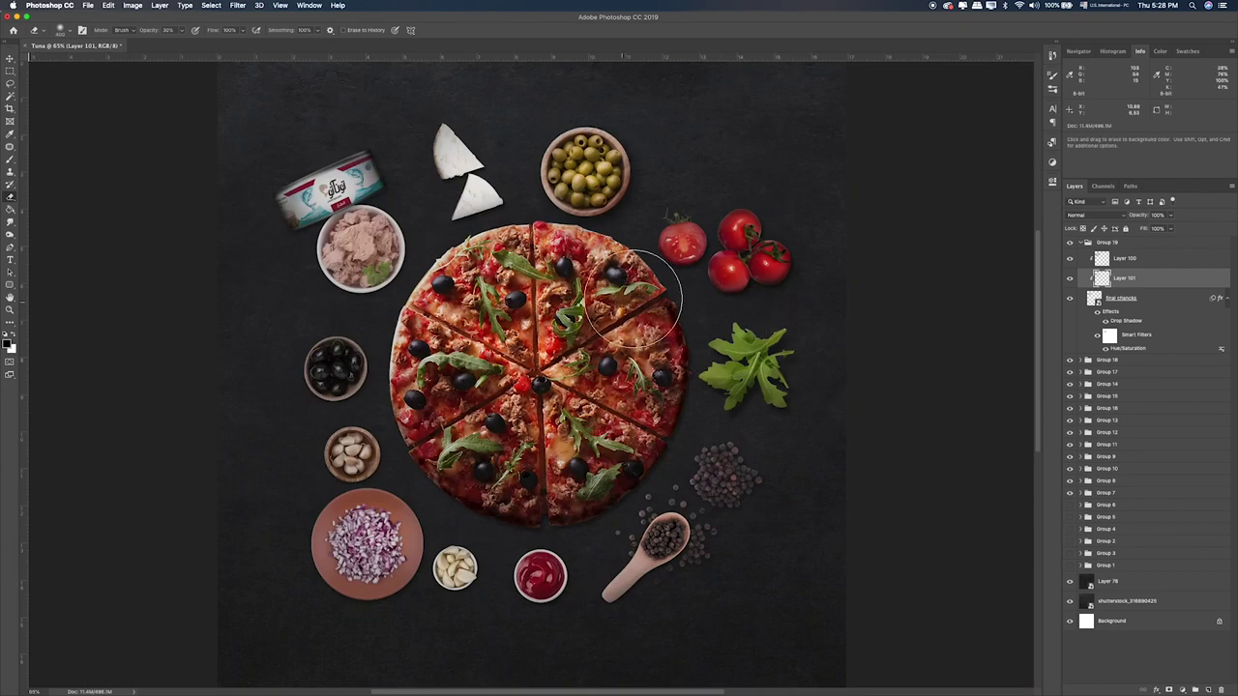
# Step: Delete the two unused drop shadow entries from the tuna can's layer style
pyautogui.doubleClick(1132, 327)
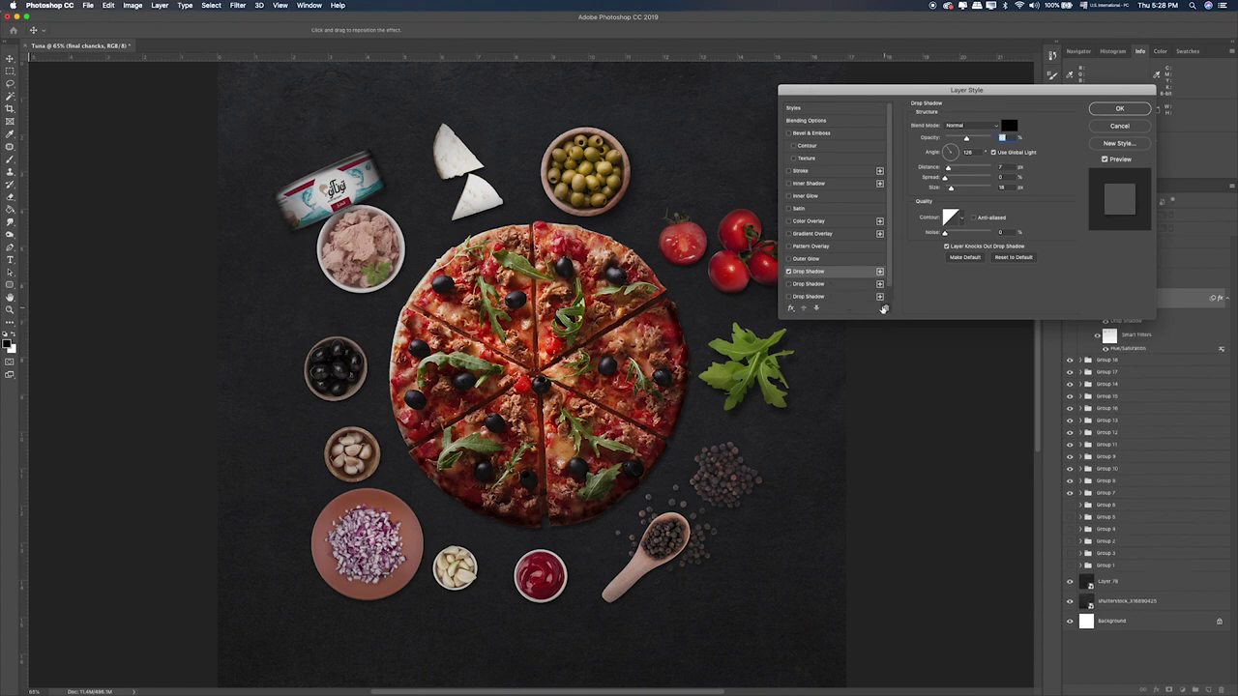
pyautogui.click(832, 285)
pyautogui.click(885, 307)
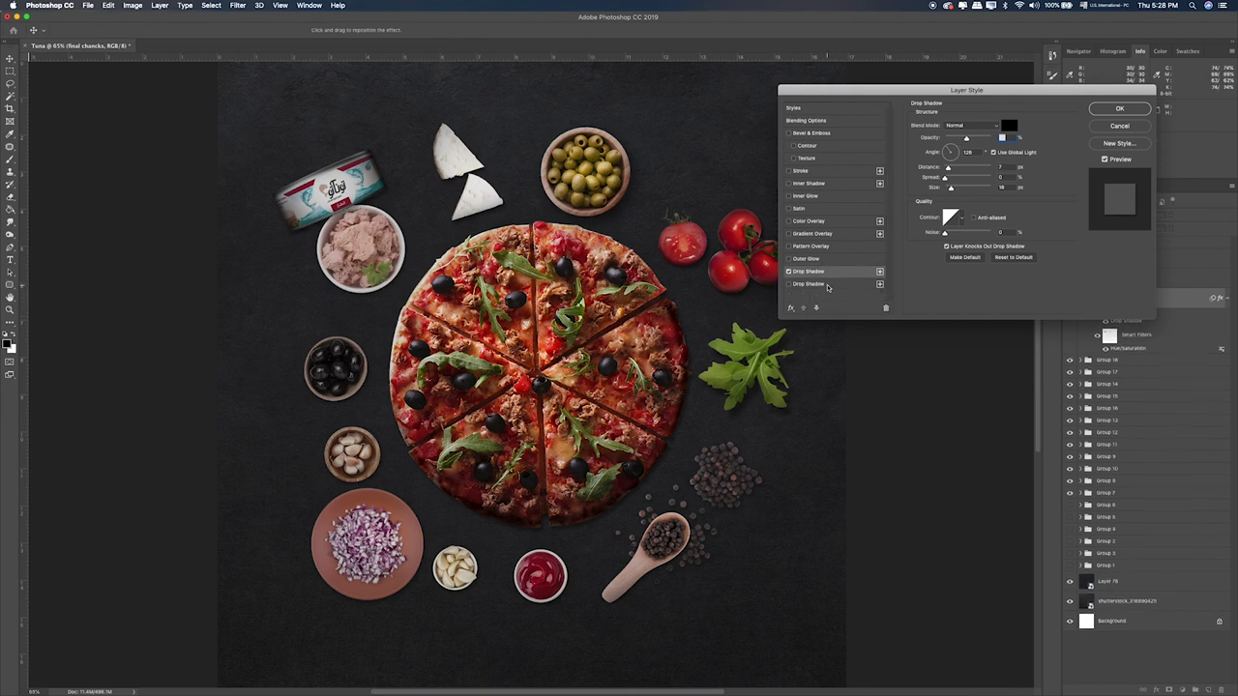
pyautogui.click(885, 308)
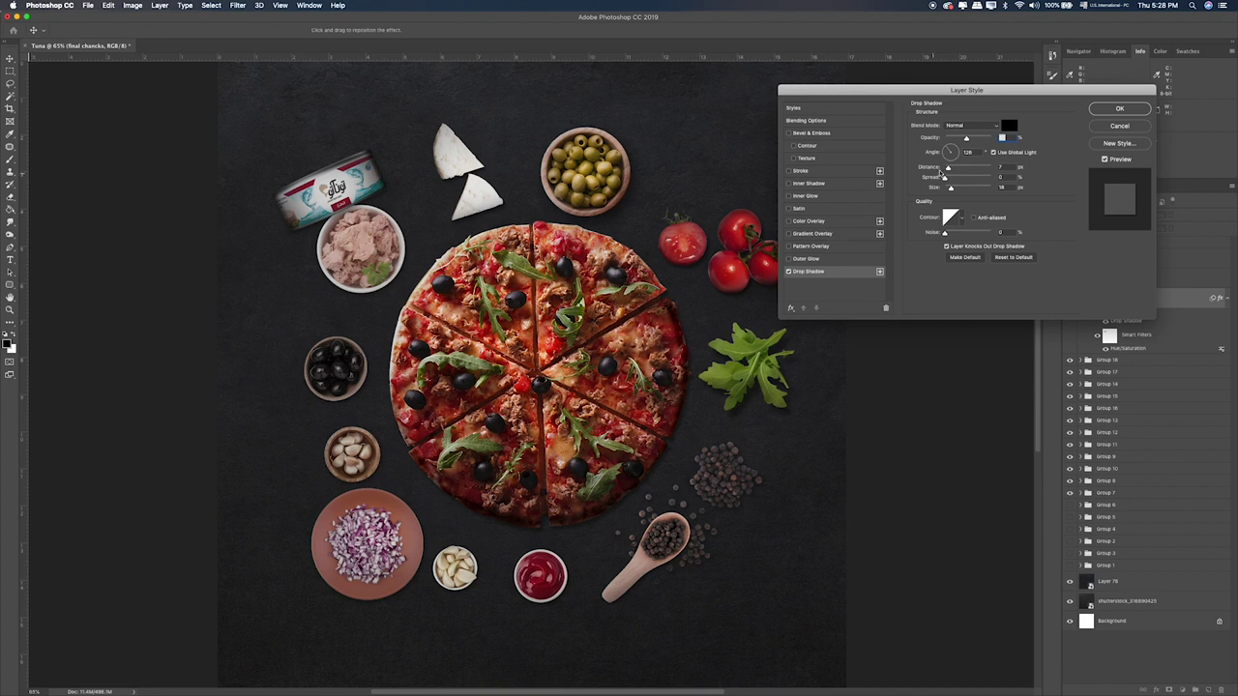
# Step: Adjust the opacity and size of the tuna can's drop shadow and apply the layer style
pyautogui.moveTo(970, 140); pyautogui.dragTo(952, 189)
pyautogui.press('Return')
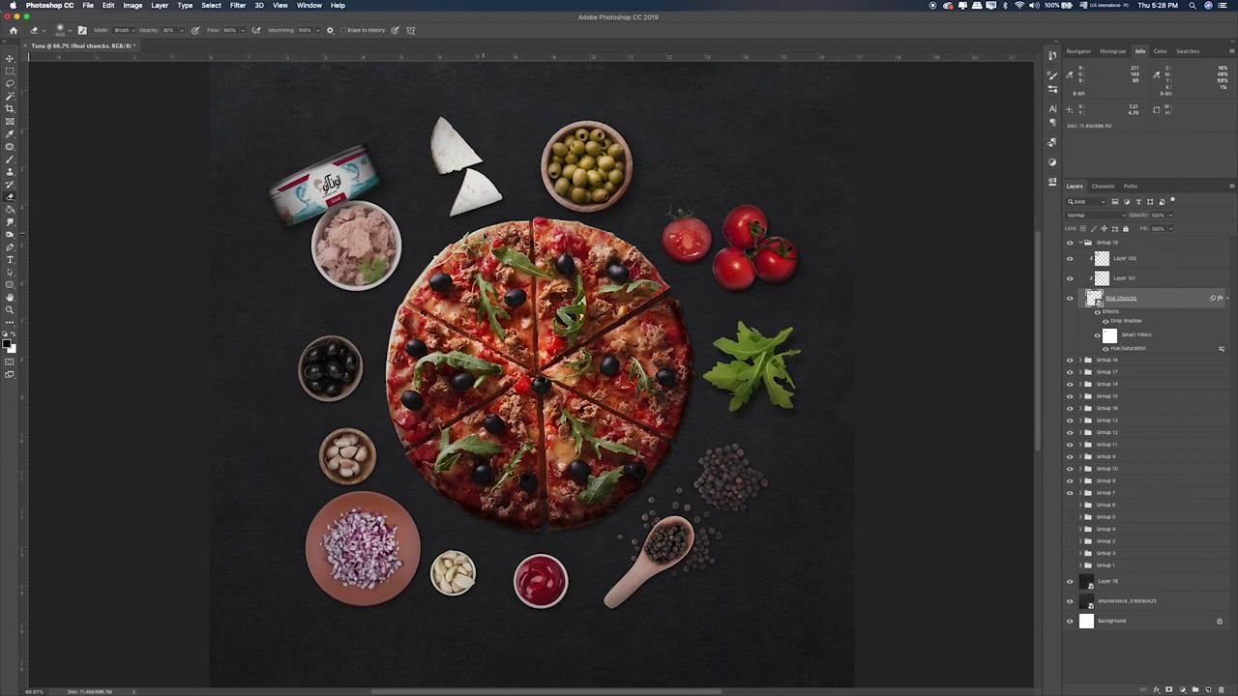
# Step: Add a new empty layer directly beneath the tuna can layer, inside Group 19
pyautogui.press('super+1')
pyautogui.moveTo(189, 196); pyautogui.dragTo(432, 387)
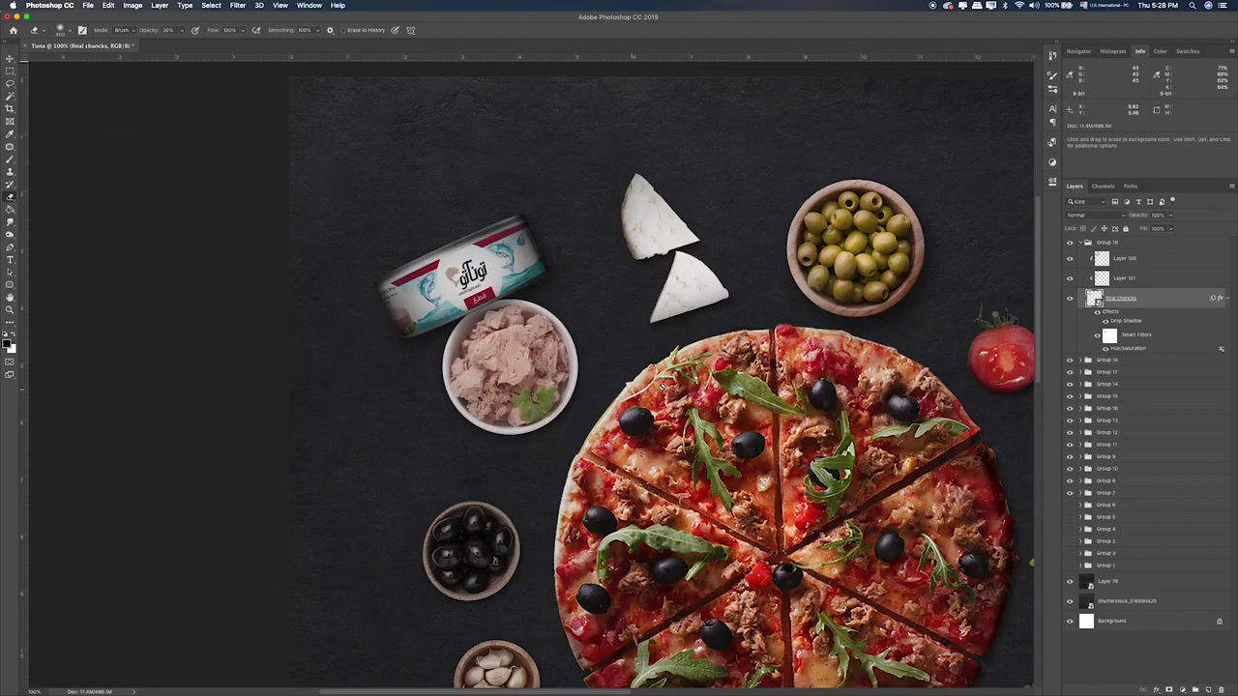
pyautogui.click(1135, 362)
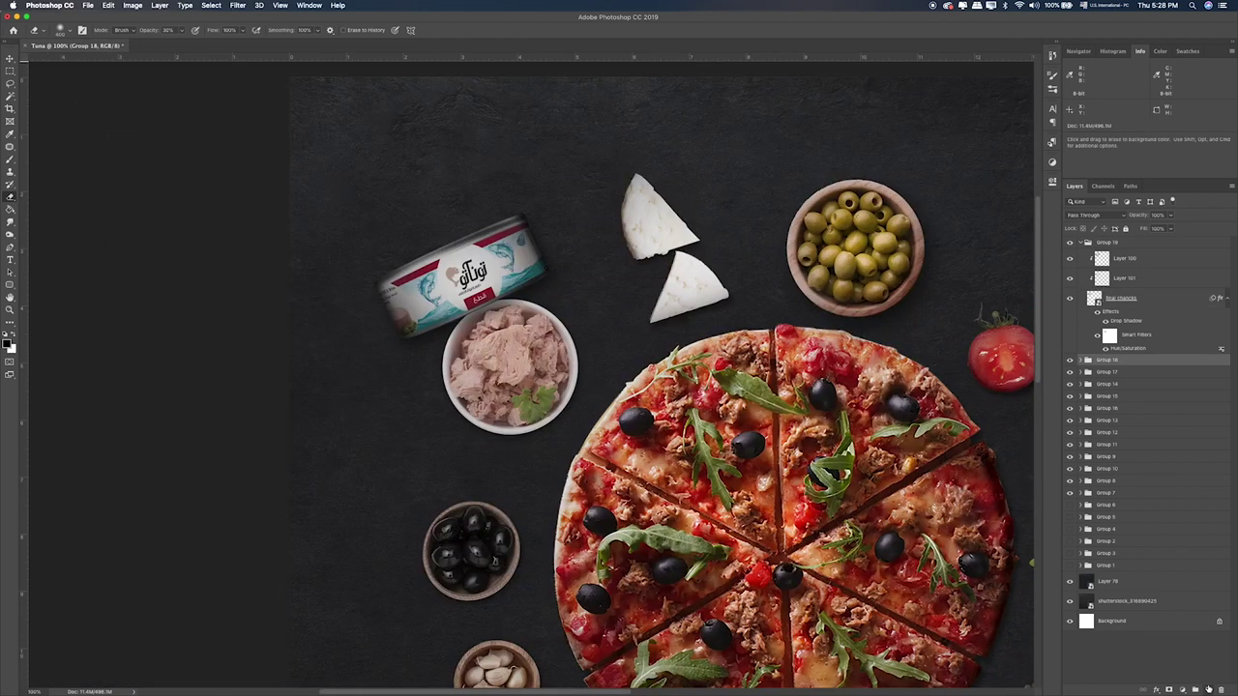
pyautogui.click(1208, 689)
pyautogui.moveTo(1115, 358); pyautogui.dragTo(1114, 349)
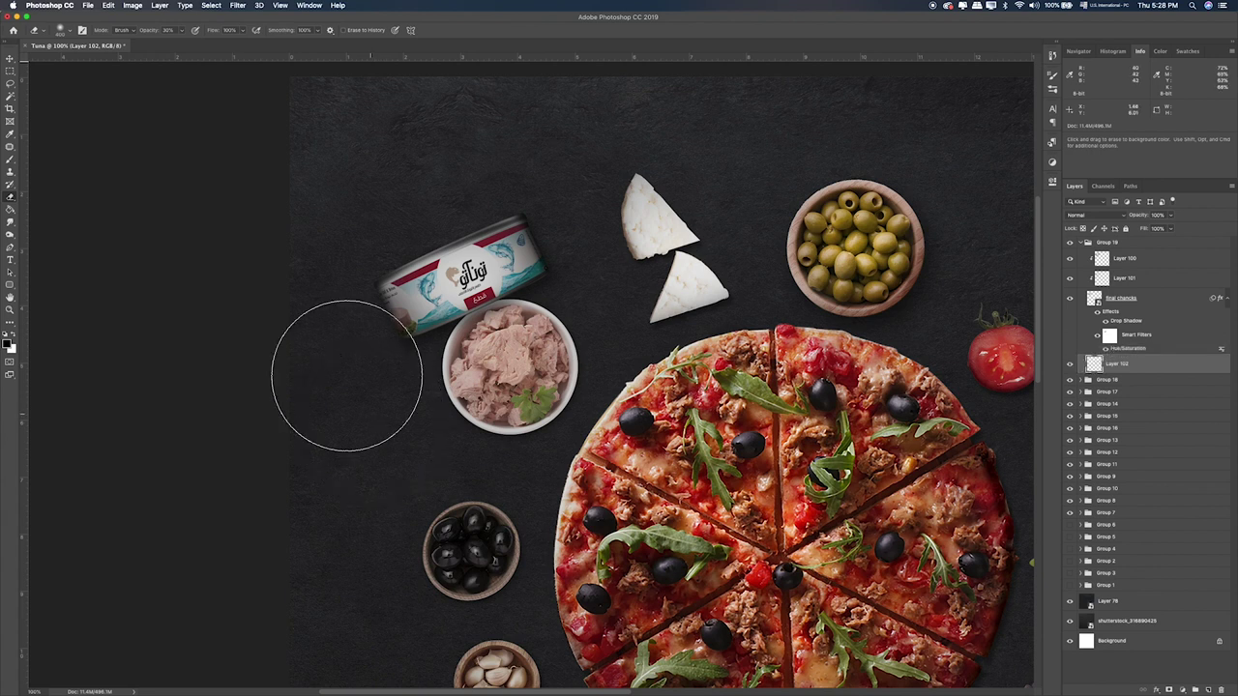
# Step: Outline a shadow area around the tuna can's lower edge with the Polygonal Lasso
pyautogui.click(10, 83)
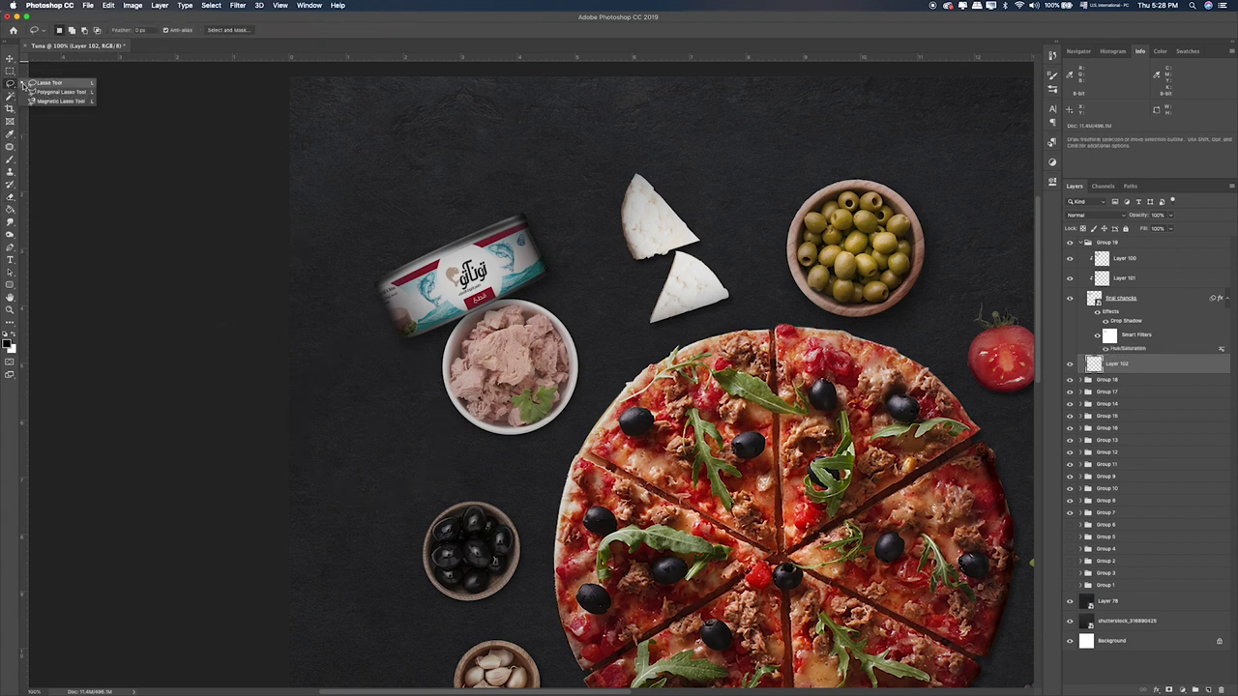
pyautogui.click(60, 92)
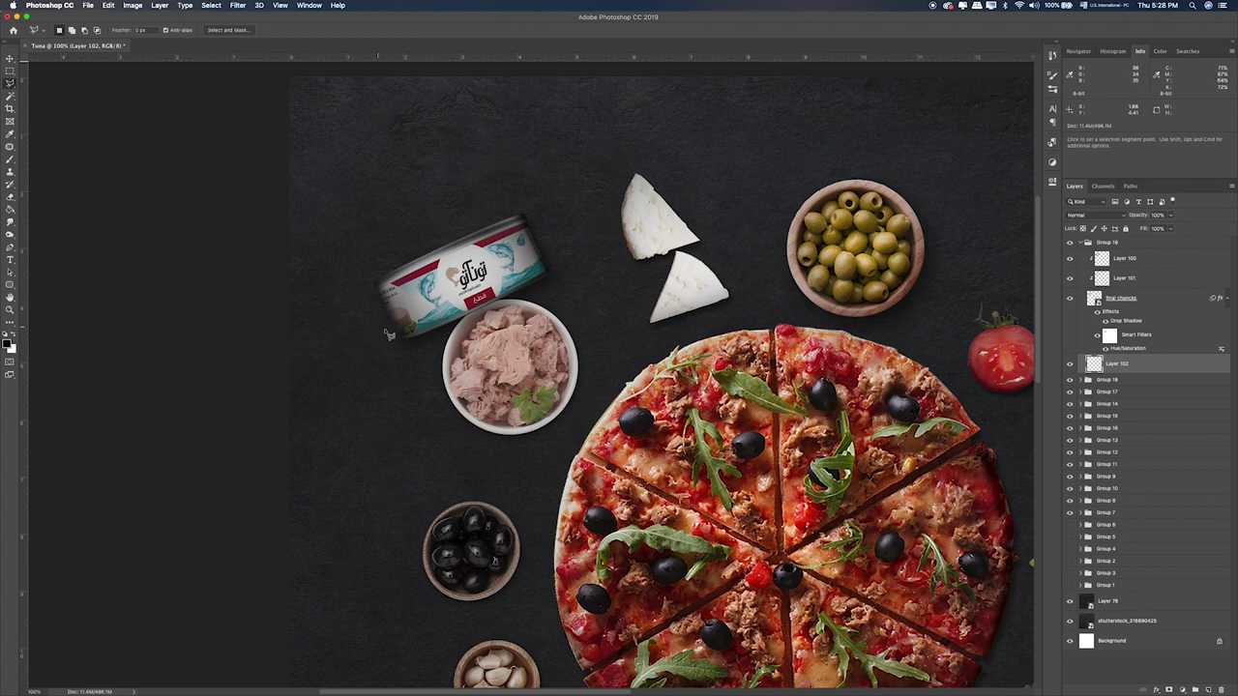
pyautogui.click(372, 291)
pyautogui.click(393, 351)
pyautogui.click(452, 342)
pyautogui.click(551, 289)
pyautogui.click(377, 293)
# Step: Paint the selected area solid black with the brush at 100% opacity and clear the selection
pyautogui.press('b')
pyautogui.moveTo(525, 266); pyautogui.dragTo(243, 333)
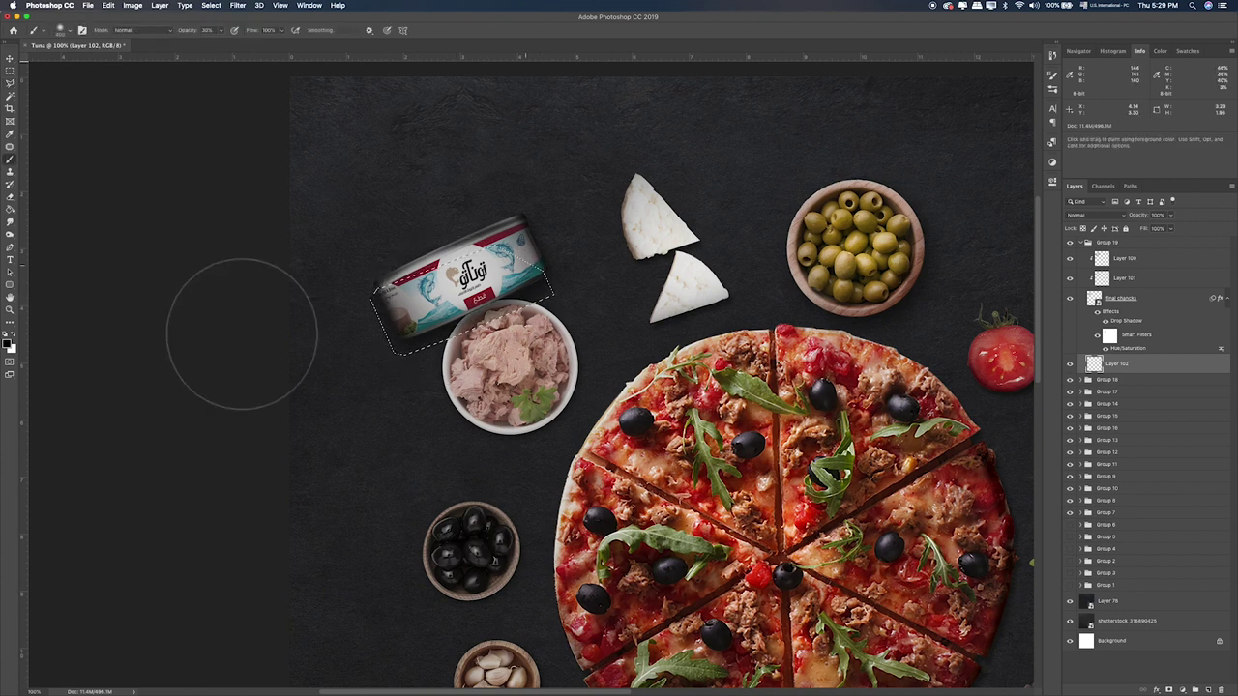
pyautogui.press('0')
pyautogui.moveTo(515, 271); pyautogui.dragTo(249, 365)
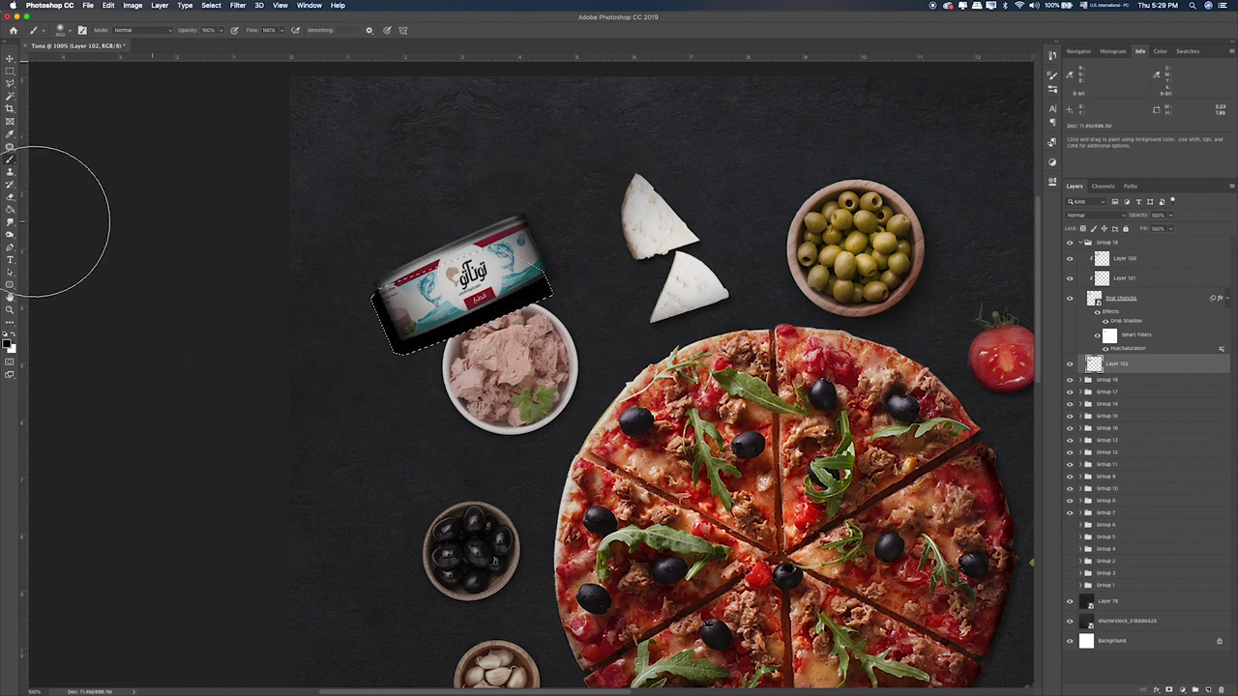
pyautogui.click(10, 70)
pyautogui.click(339, 197)
pyautogui.press('v')
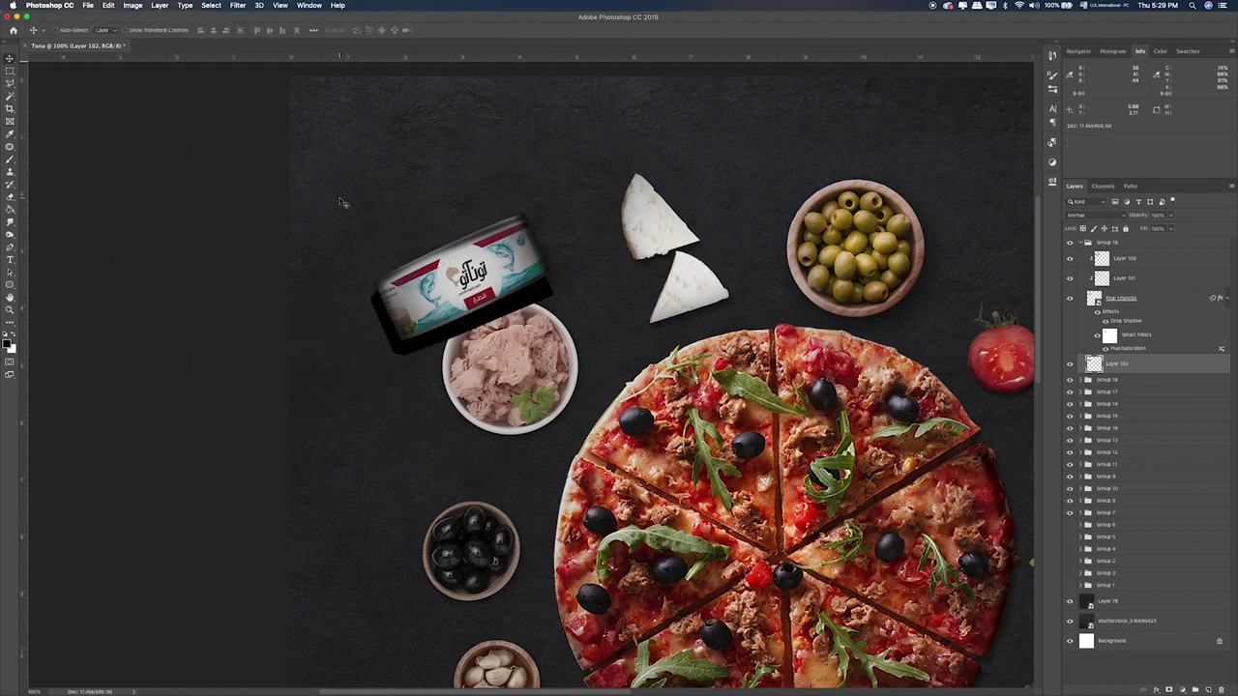
# Step: Set the blend mode of the can's black shadow layer to Soft Light
pyautogui.hotkey('shift', '+')
pyautogui.hotkey('shift', '+')
pyautogui.hotkey('shift', '+')
pyautogui.hotkey('shift', '+')
pyautogui.hotkey('shift', '+')
pyautogui.hotkey('shift', '+')
pyautogui.hotkey('shift', '+')
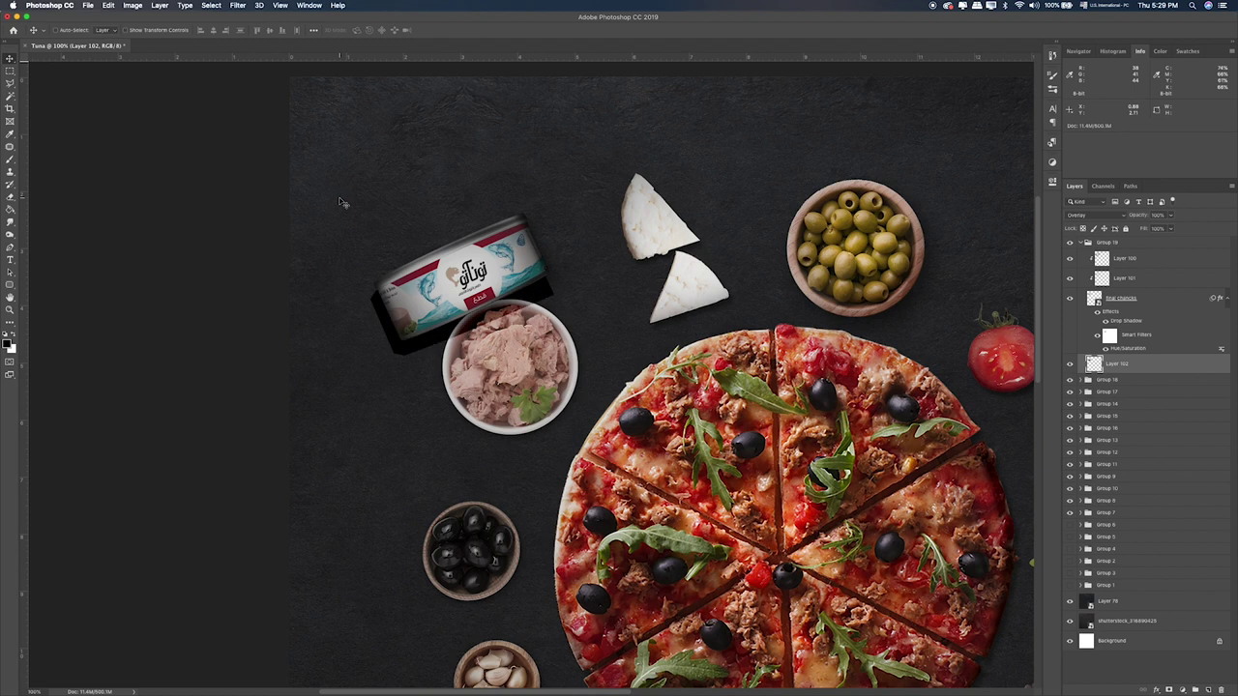
# Step: Soften the can's shadow layer with a Gaussian Blur of about 17 pixels and lower its opacity, comparing it hidden and shown
pyautogui.click(233, 5)
pyautogui.moveTo(257, 120)
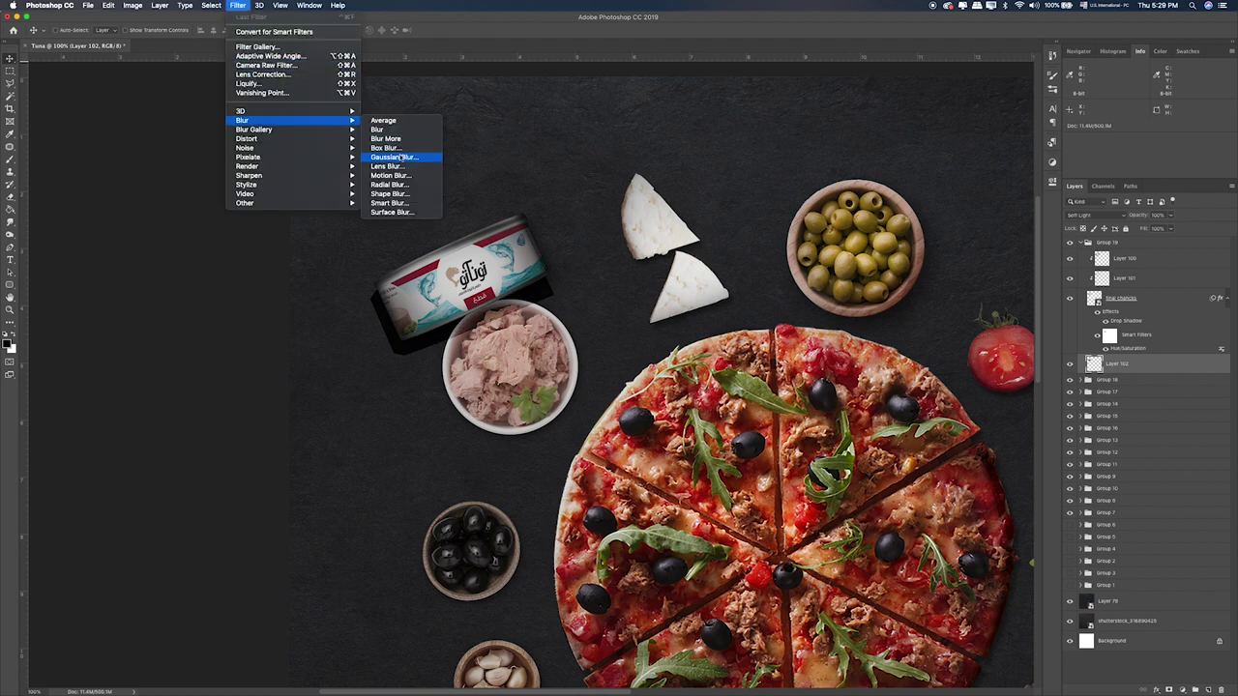
pyautogui.click(393, 157)
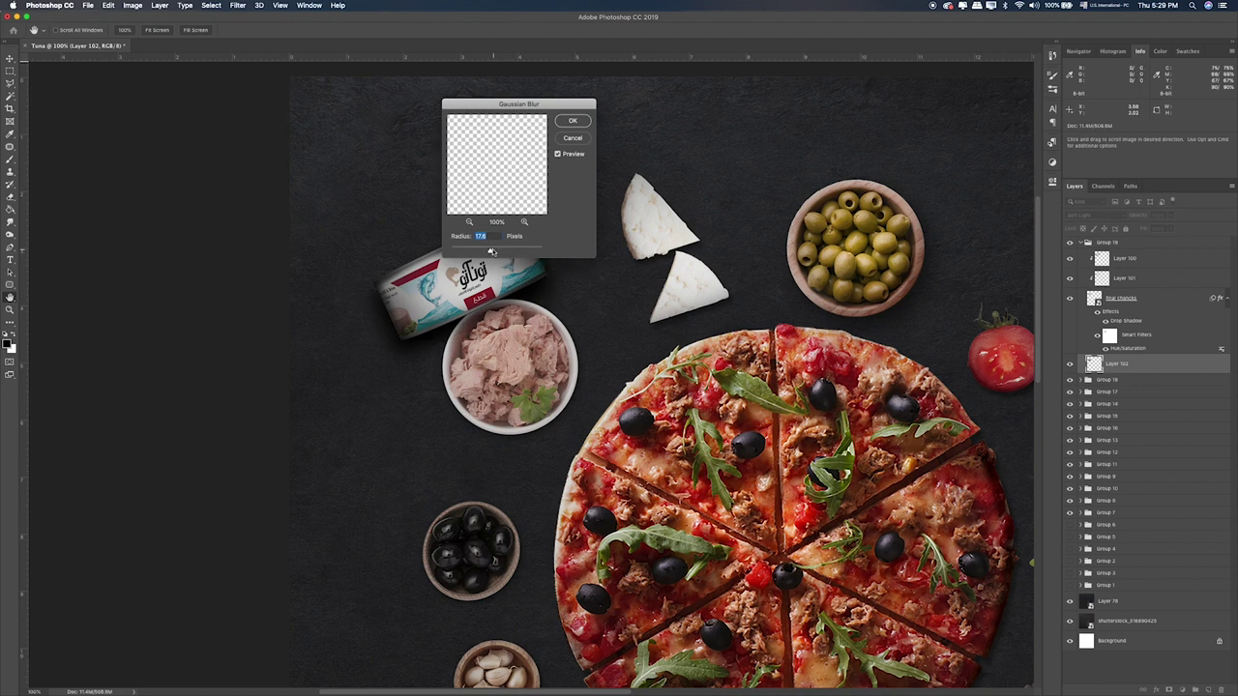
pyautogui.moveTo(492, 252); pyautogui.dragTo(491, 251)
pyautogui.press('Return')
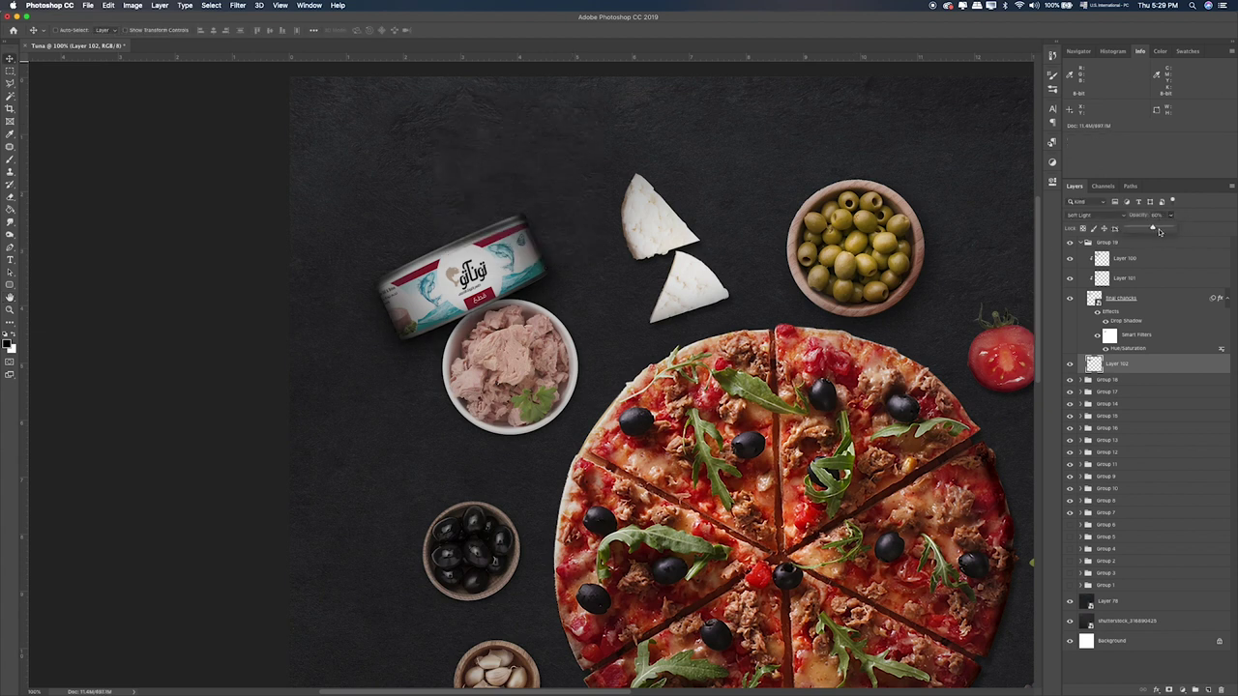
pyautogui.click(1069, 369)
pyautogui.click(1070, 370)
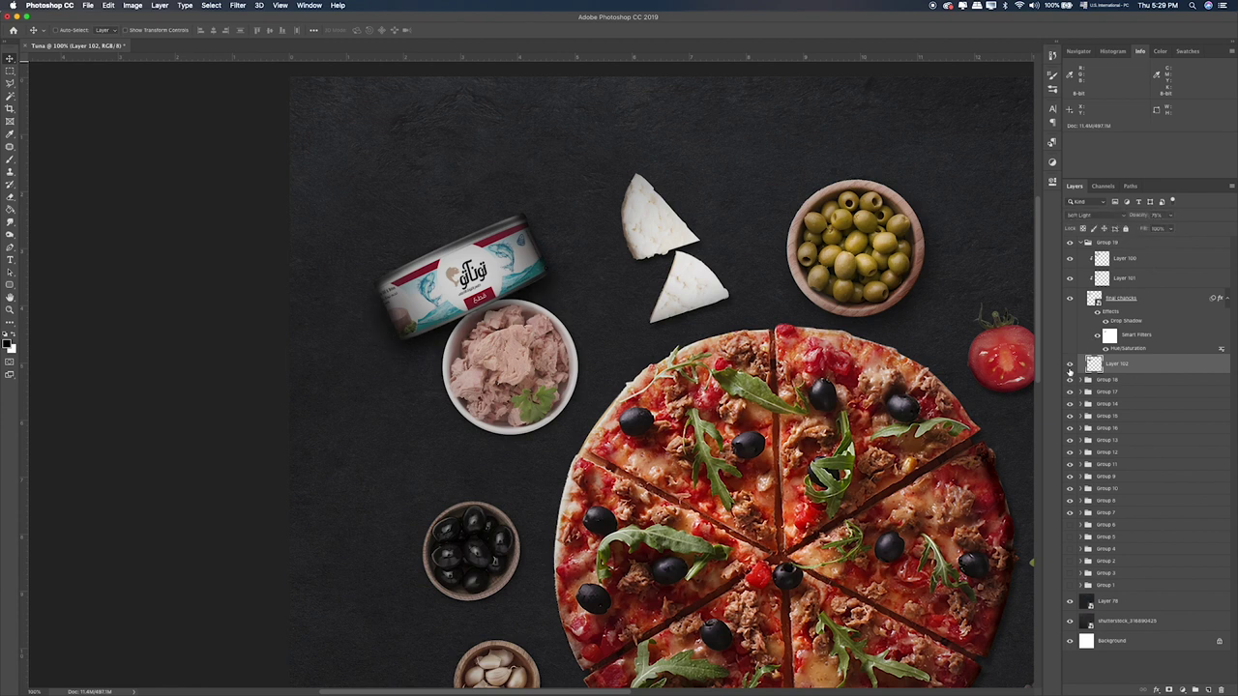
# Step: Collapse Group 19, open Group 18, and add a new layer clipped to the tuna bowl layer
pyautogui.click(1080, 244)
pyautogui.click(1080, 255)
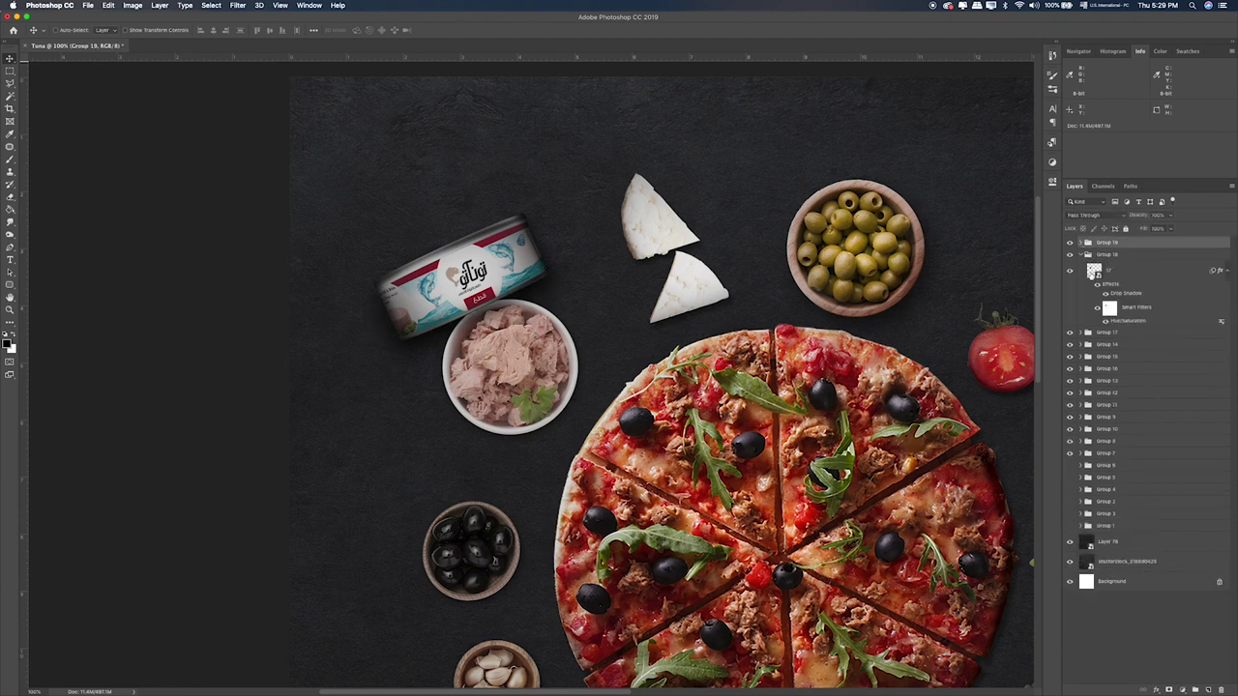
pyautogui.click(1070, 276)
pyautogui.click(1070, 275)
pyautogui.click(1127, 273)
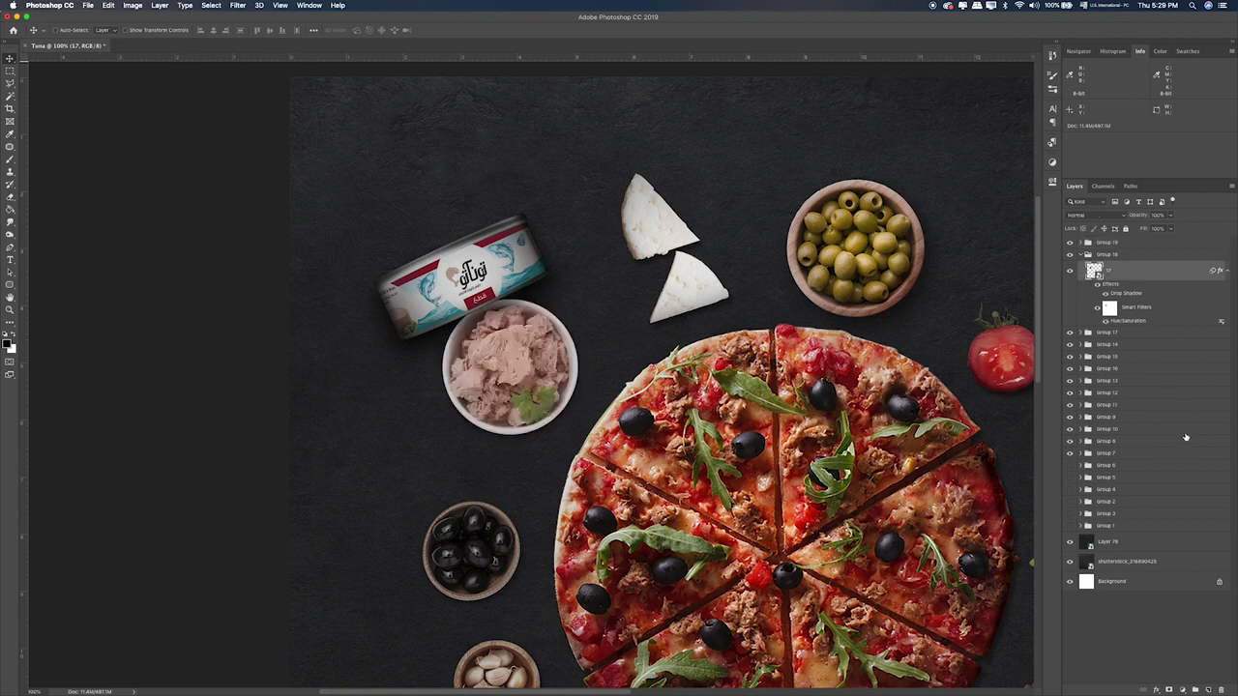
pyautogui.click(1209, 689)
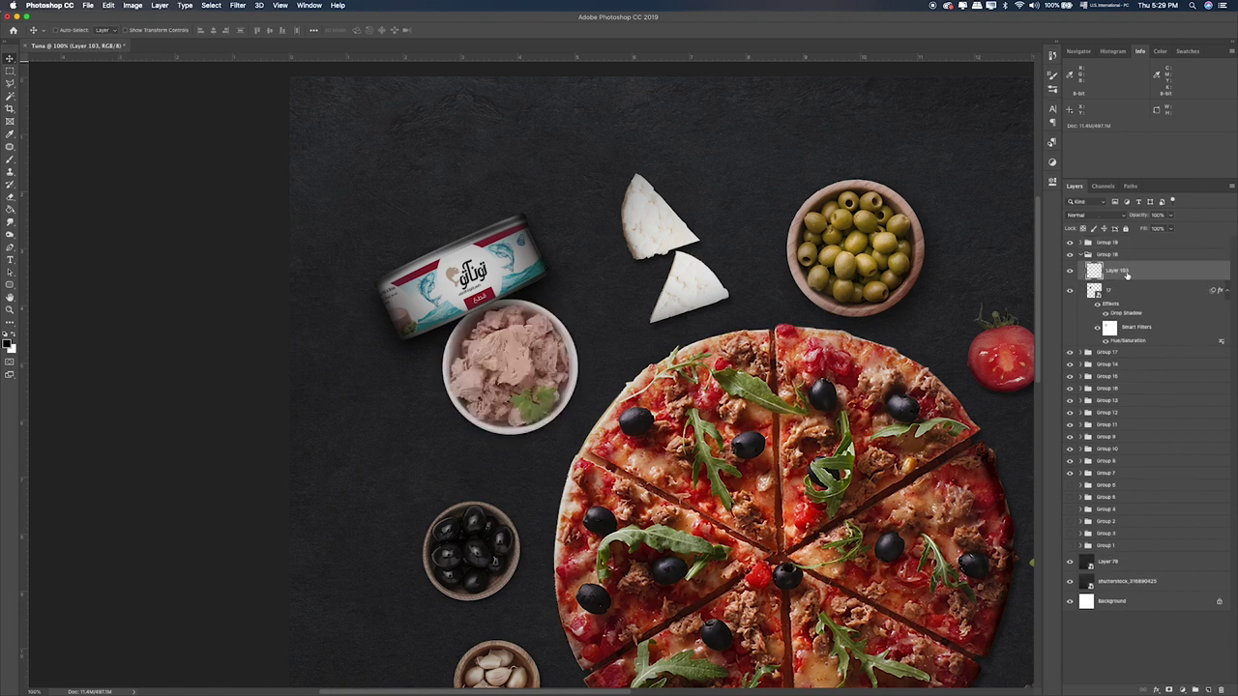
pyautogui.press('super+alt+g')
pyautogui.press('b')
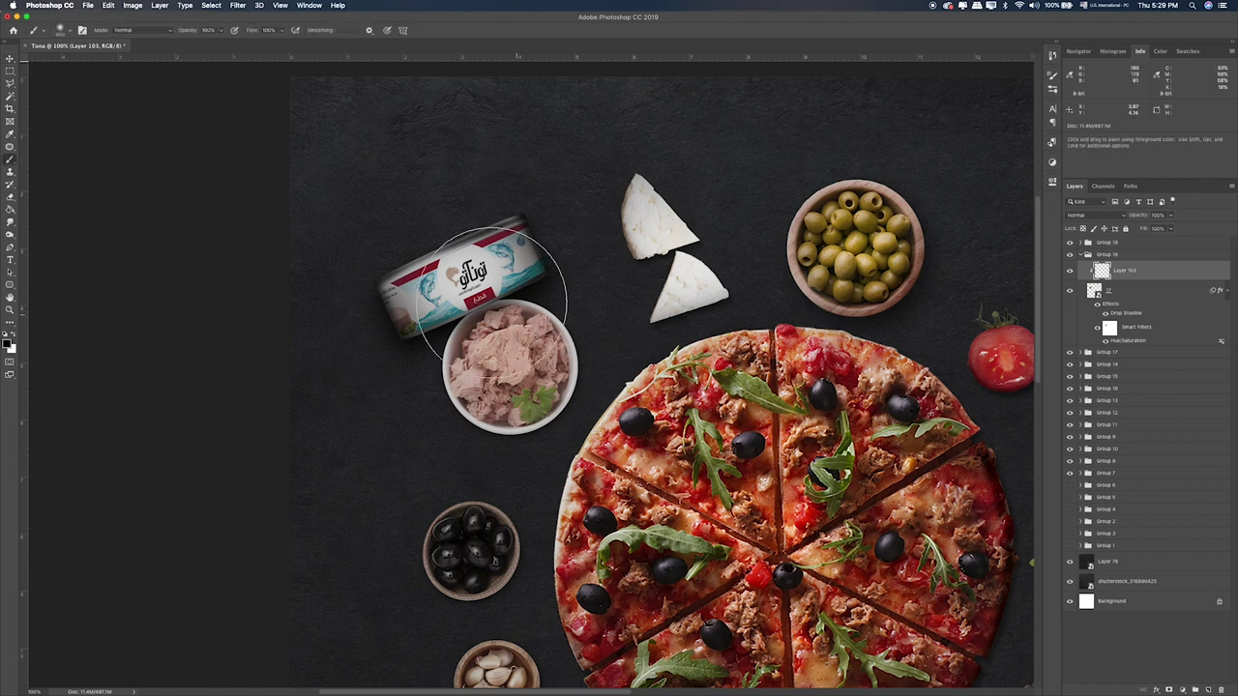
# Step: Paint black shading on the bowl where it meets the can, blend it as Soft Light and soften it with the Eraser
pyautogui.click(490, 319)
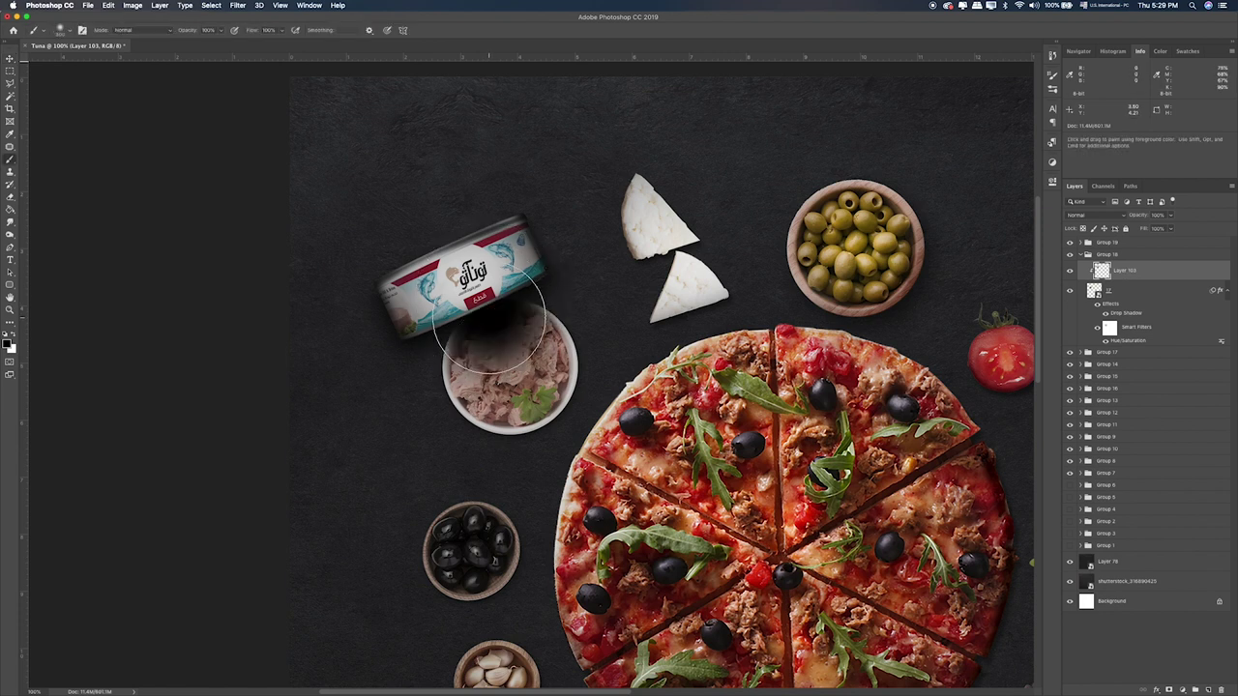
pyautogui.click(490, 319)
pyautogui.press('v')
pyautogui.hotkey('shift', '+')
pyautogui.hotkey('shift', '+')
pyautogui.hotkey('shift', '+')
pyautogui.hotkey('shift', '+')
pyautogui.hotkey('shift', '+')
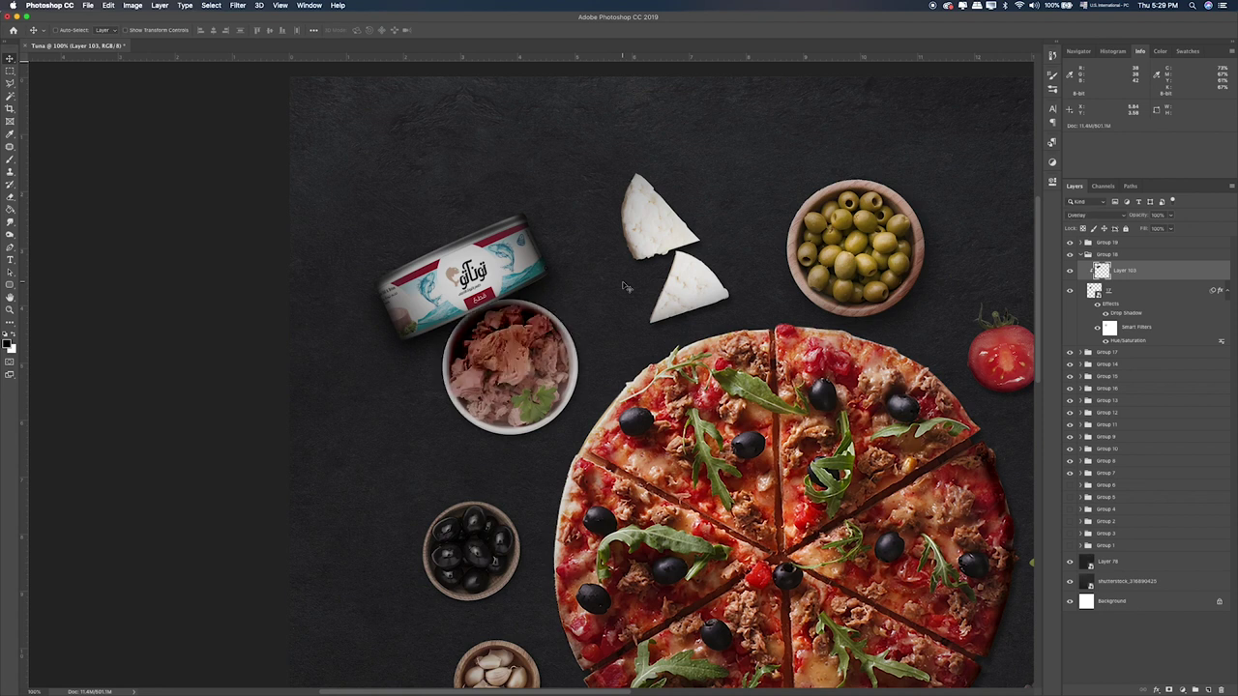
pyautogui.hotkey('shift', '+')
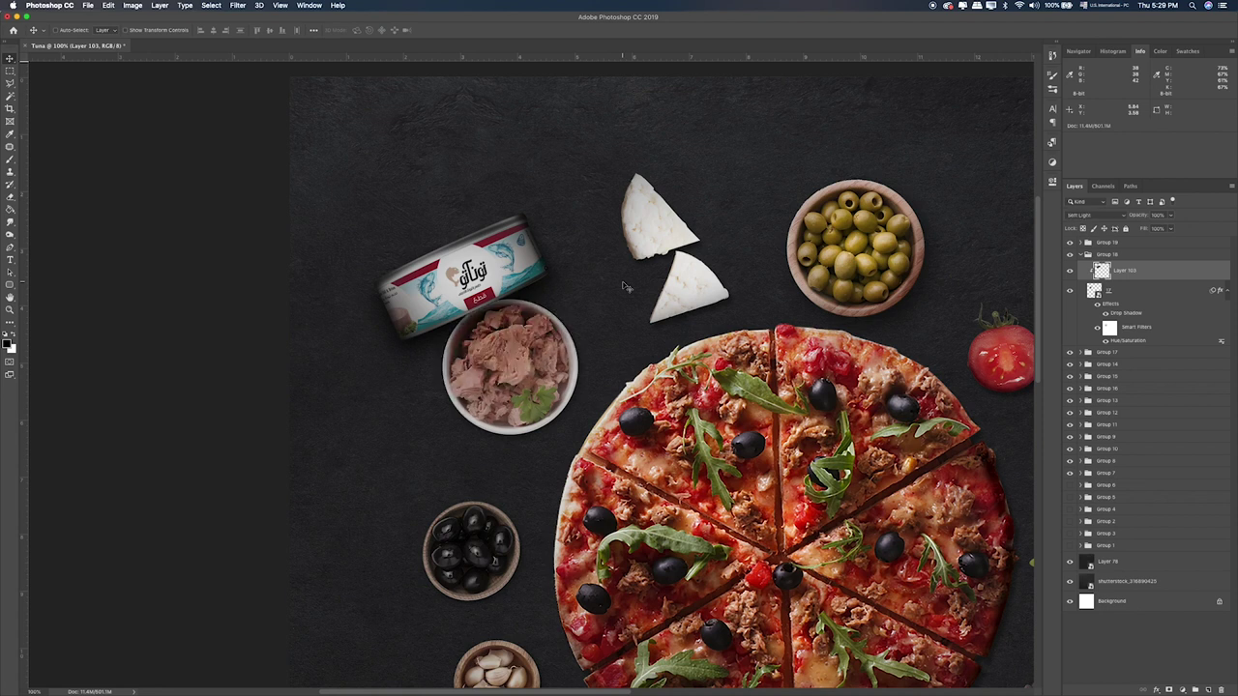
pyautogui.press('e')
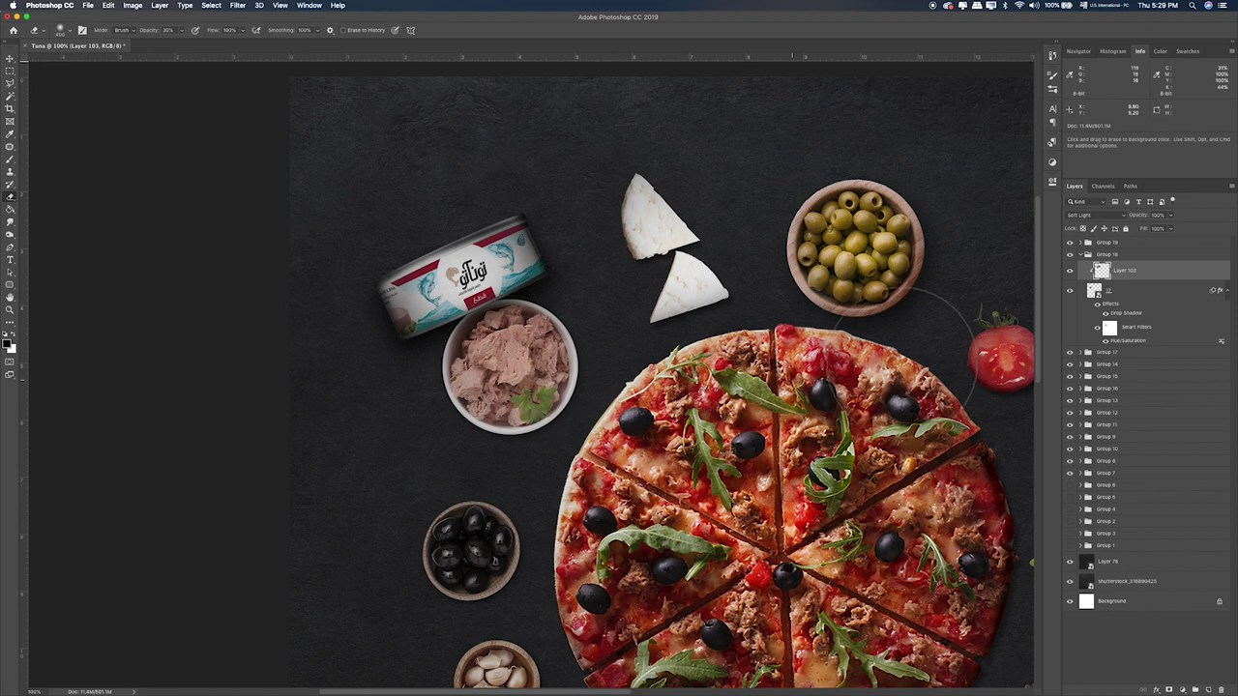
# Step: Add a second clipped layer just above the tuna bowl, paint black near its upper edge, and set it to Soft Light
pyautogui.click(1109, 329)
pyautogui.press('b')
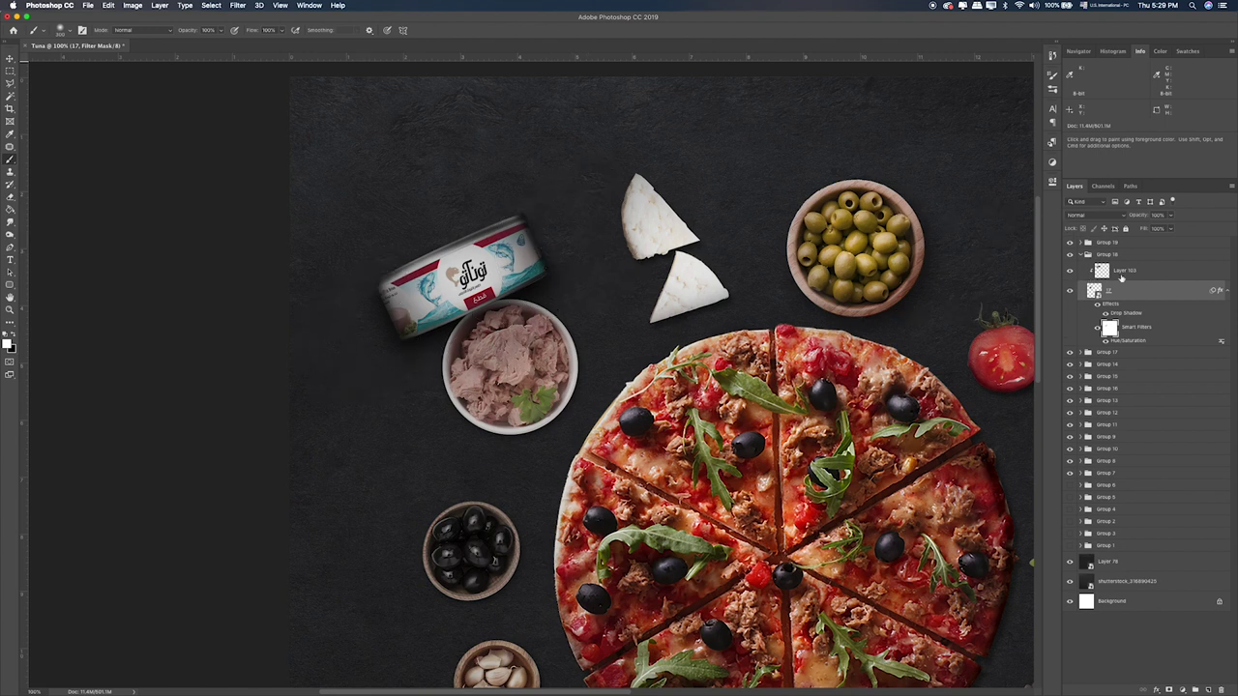
pyautogui.click(1208, 690)
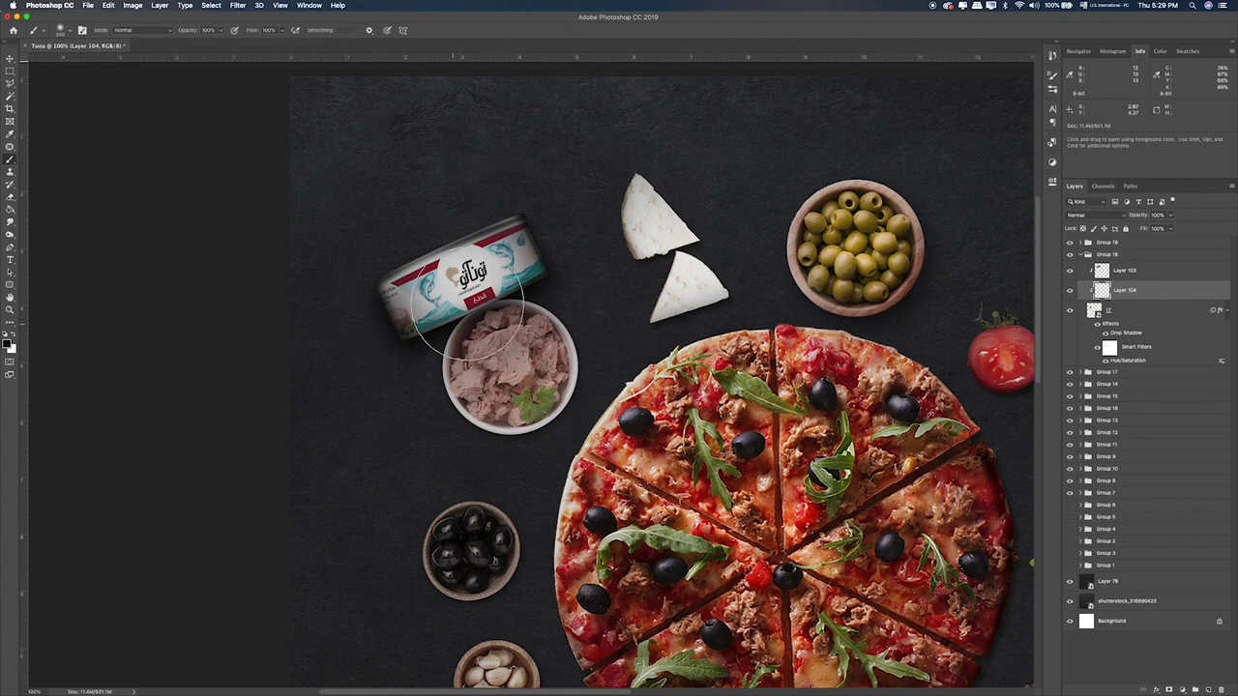
pyautogui.press('v')
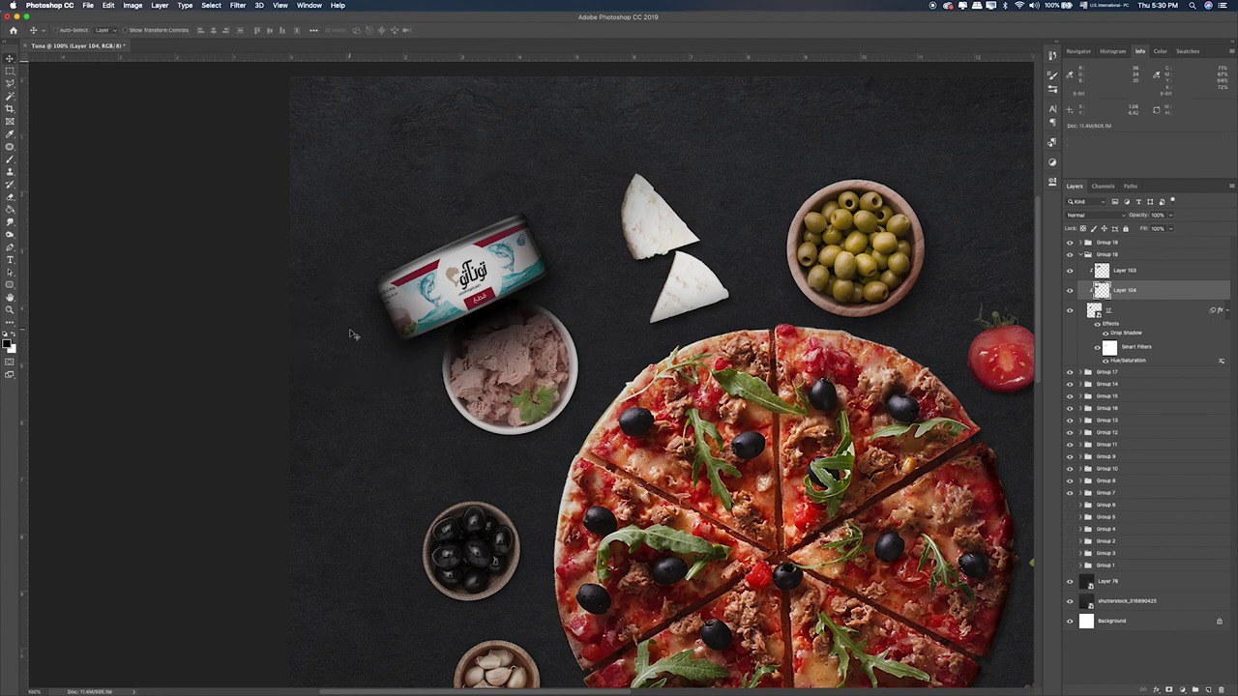
pyautogui.hotkey('shift', 'alt', 'w')
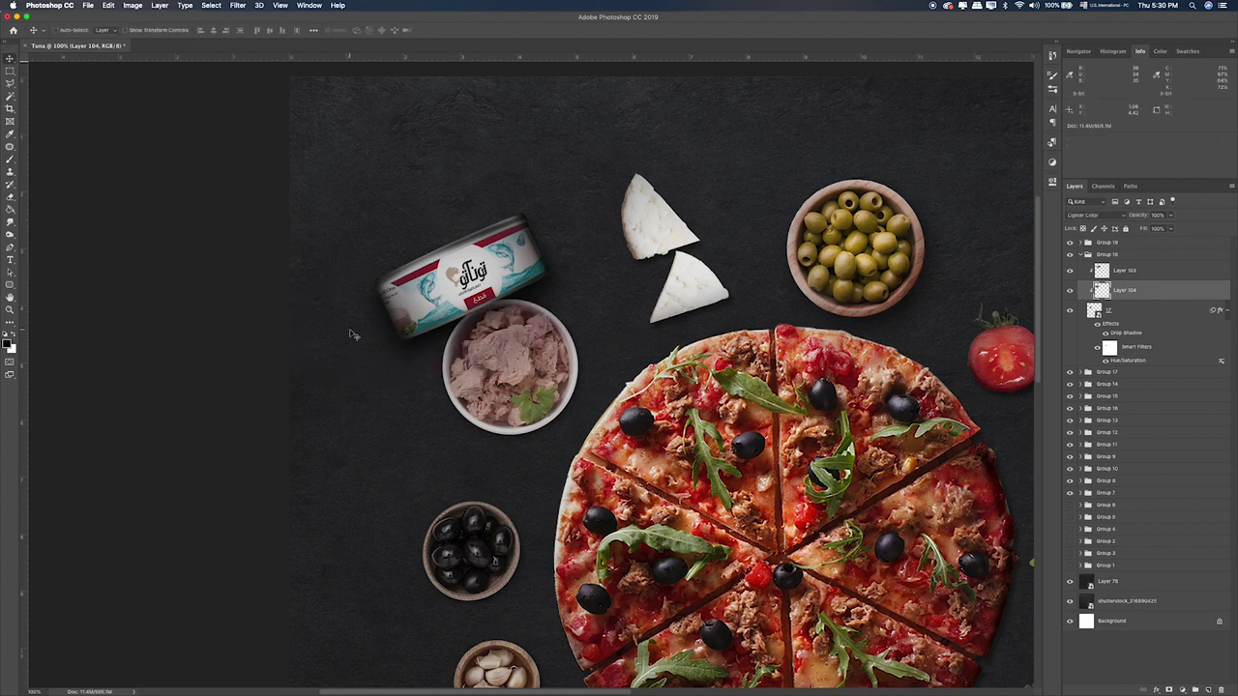
pyautogui.hotkey('shift', '+')
pyautogui.hotkey('shift', '+')
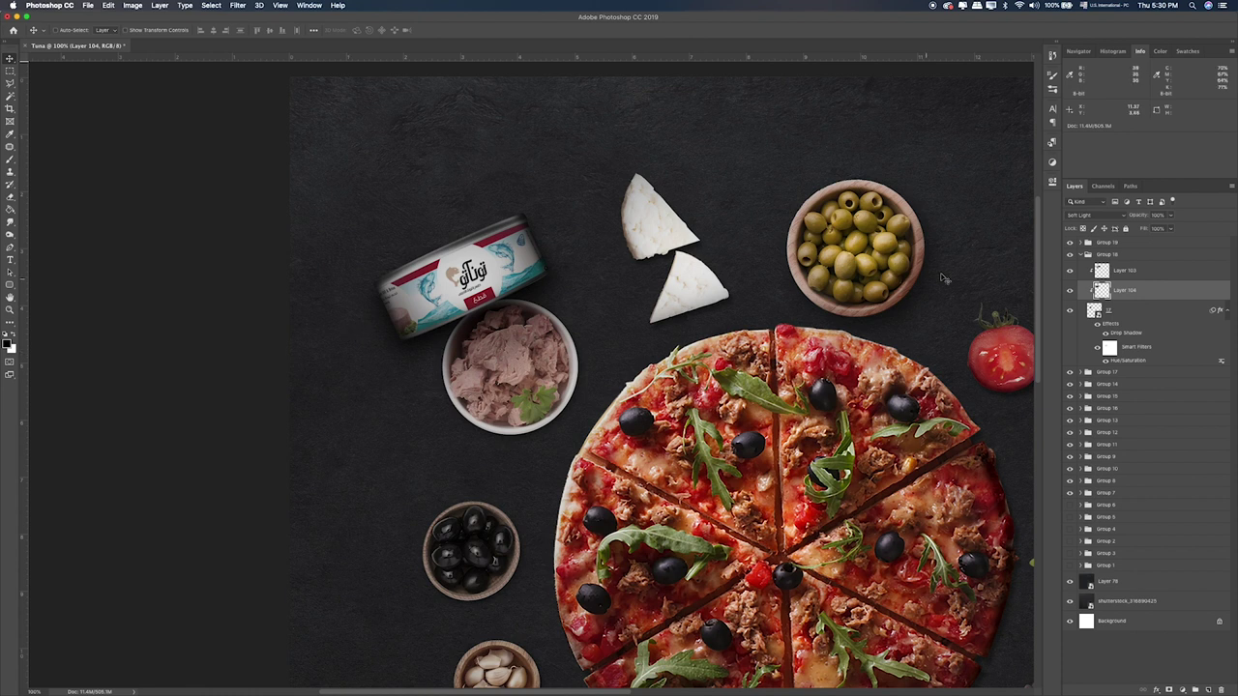
# Step: Lower the opacity of the second shading layer on the tuna bowl
pyautogui.click(1169, 218)
pyautogui.moveTo(1141, 230); pyautogui.dragTo(1144, 229)
pyautogui.click(1130, 320)
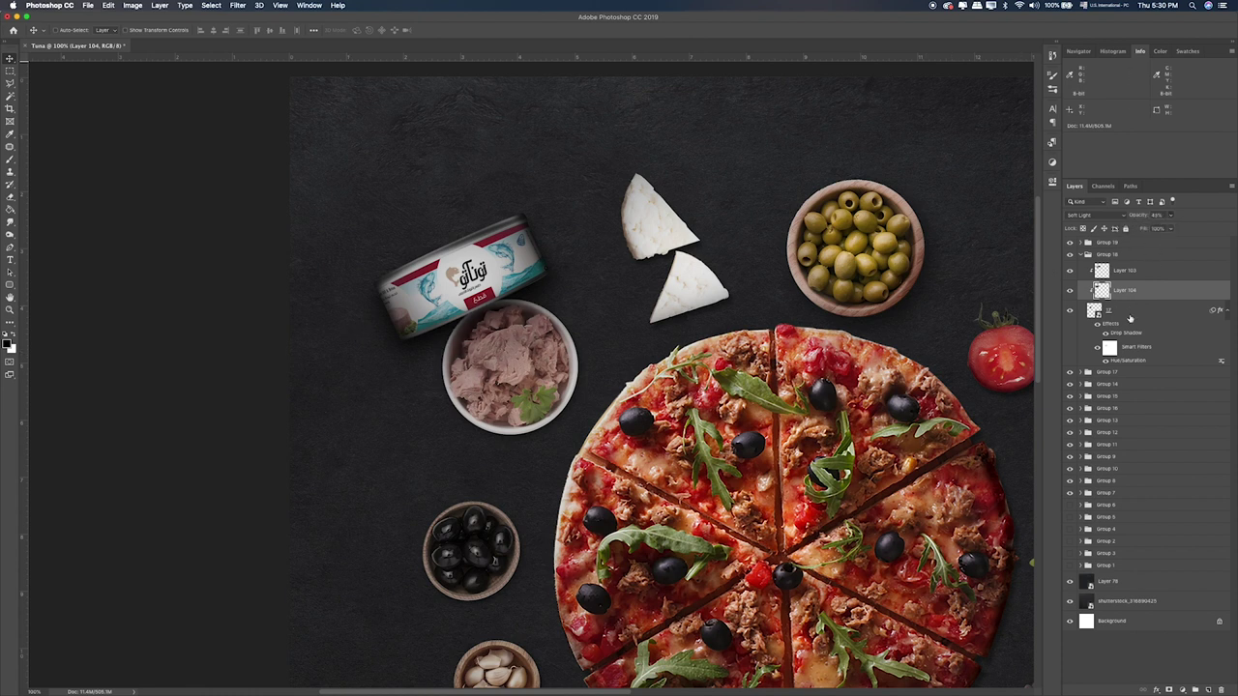
# Step: Add a third clipped layer just above the tuna bowl and paint black over the bowl's lower-right side
pyautogui.click(1129, 320)
pyautogui.click(1209, 688)
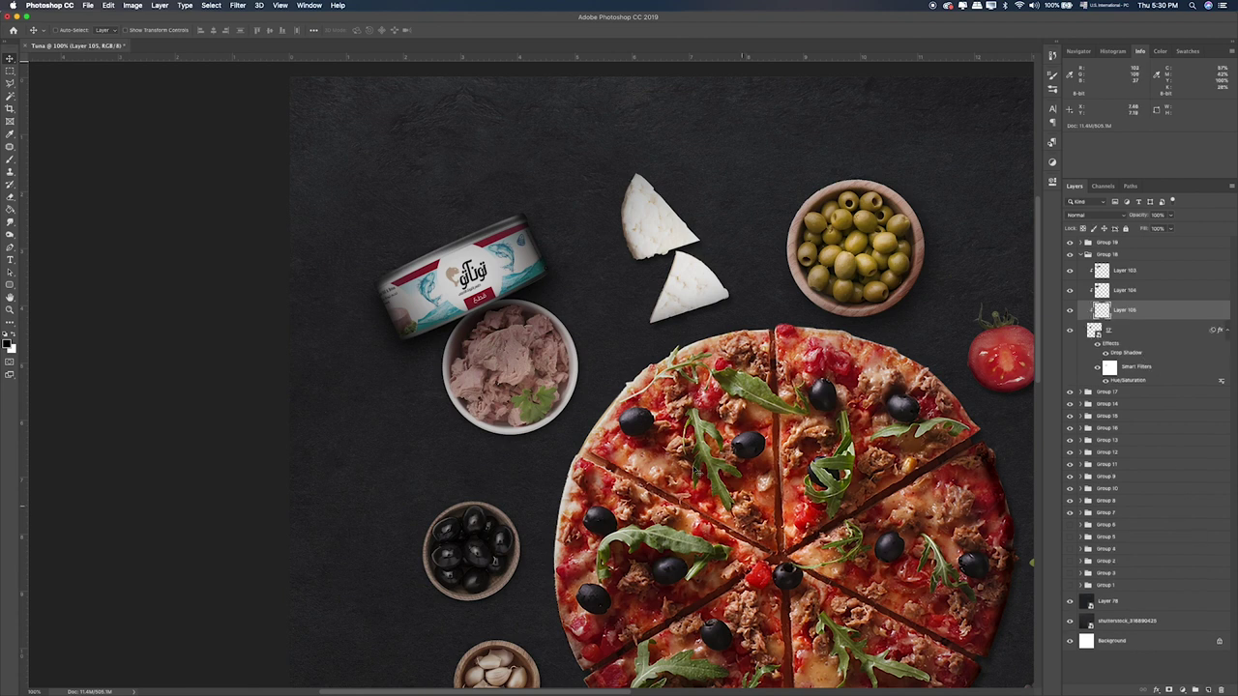
pyautogui.press('b')
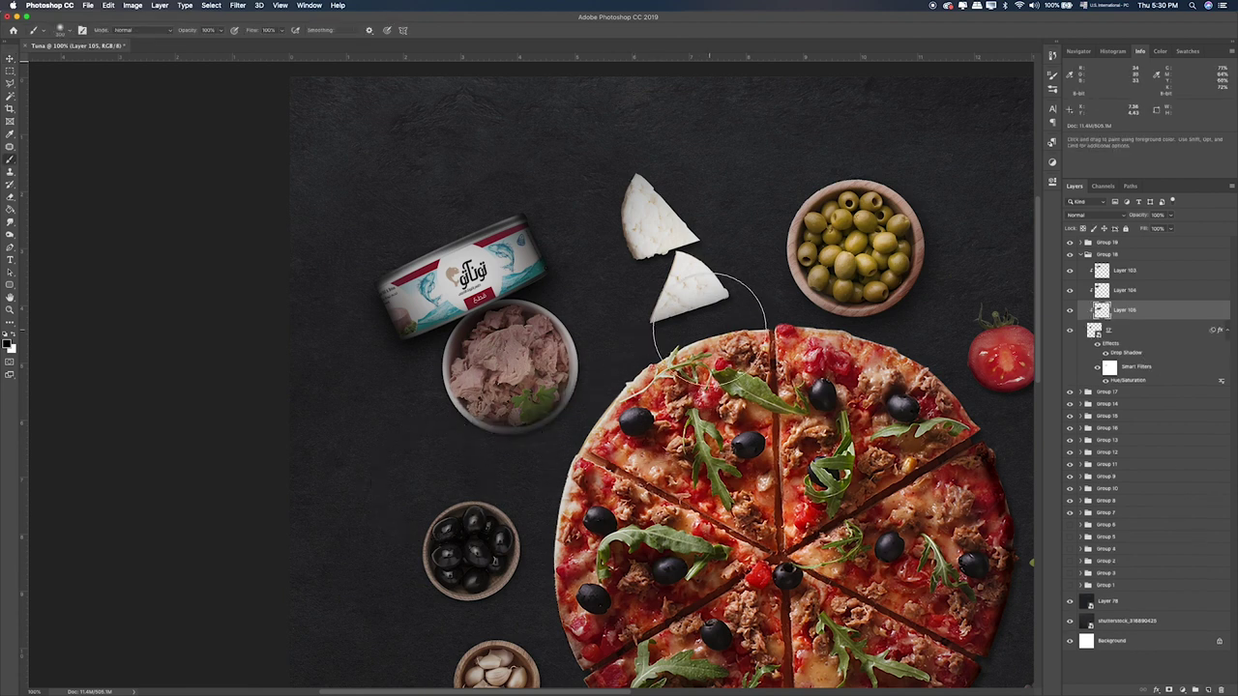
pyautogui.moveTo(667, 350)
pyautogui.mouseDown()
pyautogui.moveTo(622, 371)
pyautogui.moveTo(609, 348)
pyautogui.moveTo(409, 442)
pyautogui.moveTo(522, 468)
pyautogui.mouseUp()
# Step: Set the third shading layer's blend mode to Soft Light and switch to the Eraser
pyautogui.press('v')
pyautogui.hotkey('shift', '+')
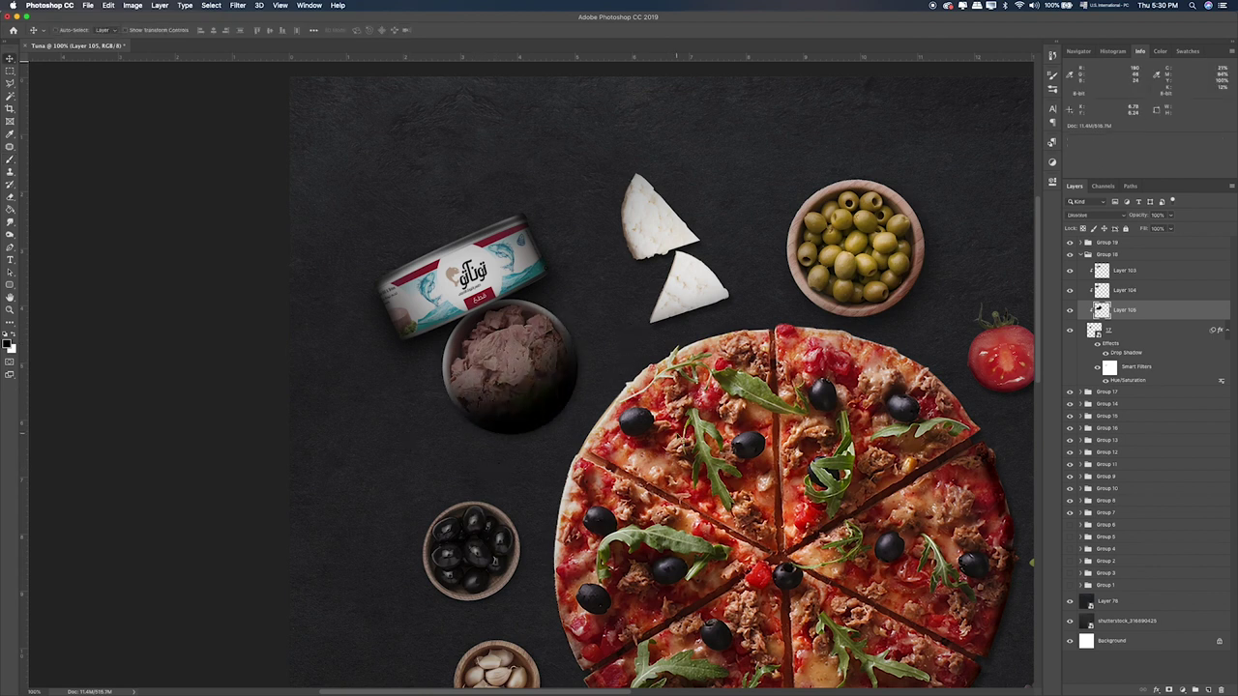
pyautogui.hotkey('shift', '+')
pyautogui.hotkey('shift', '+')
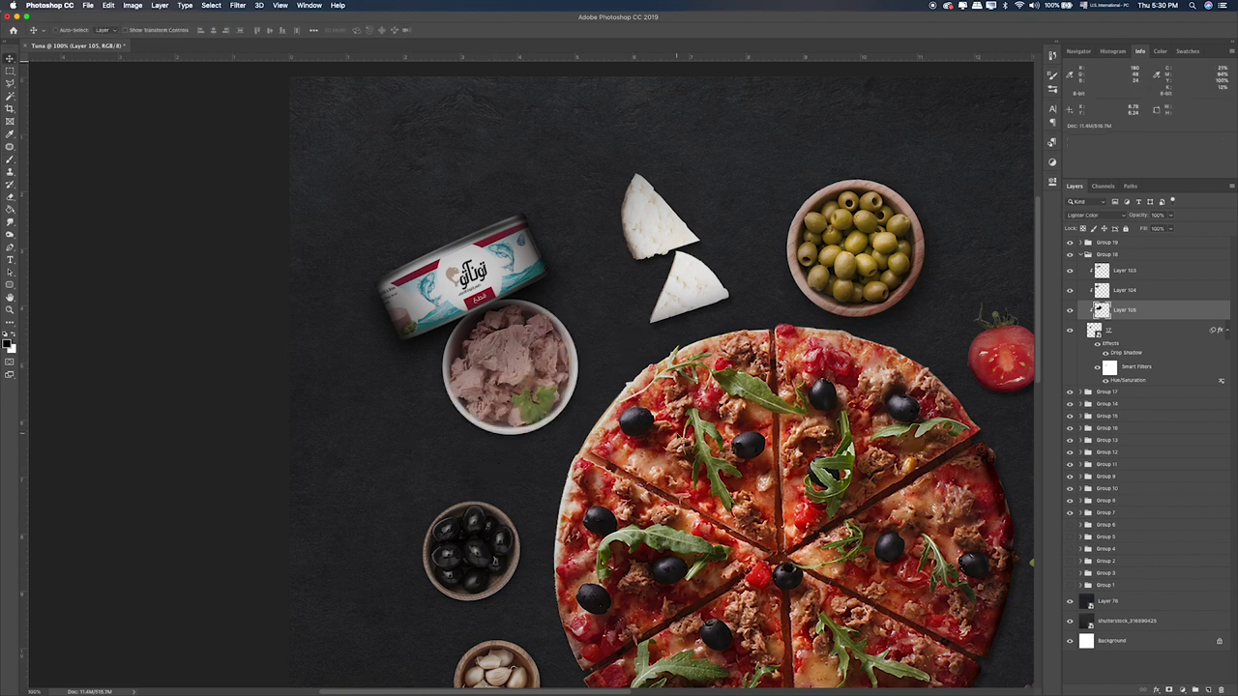
pyautogui.hotkey('shift', '+')
pyautogui.hotkey('shift', '+')
pyautogui.press('e')
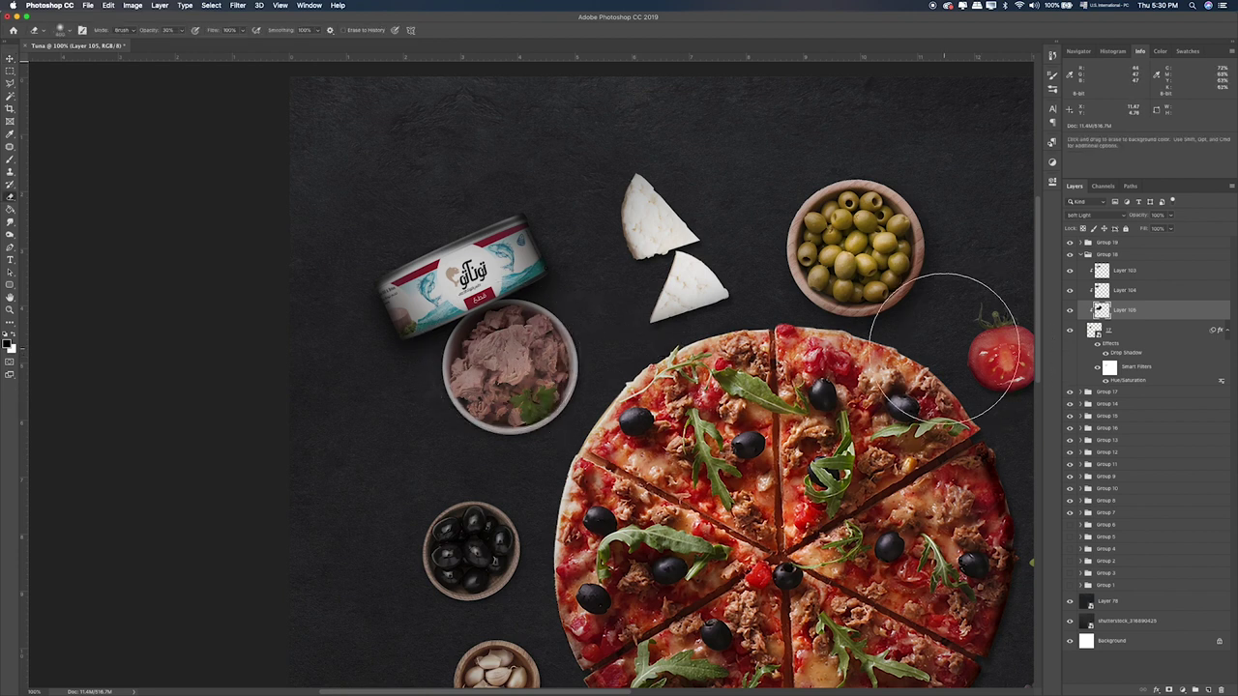
# Step: Increase the distance of the tuna bowl's Drop Shadow and collapse the bowl's layer group
pyautogui.doubleClick(1130, 354)
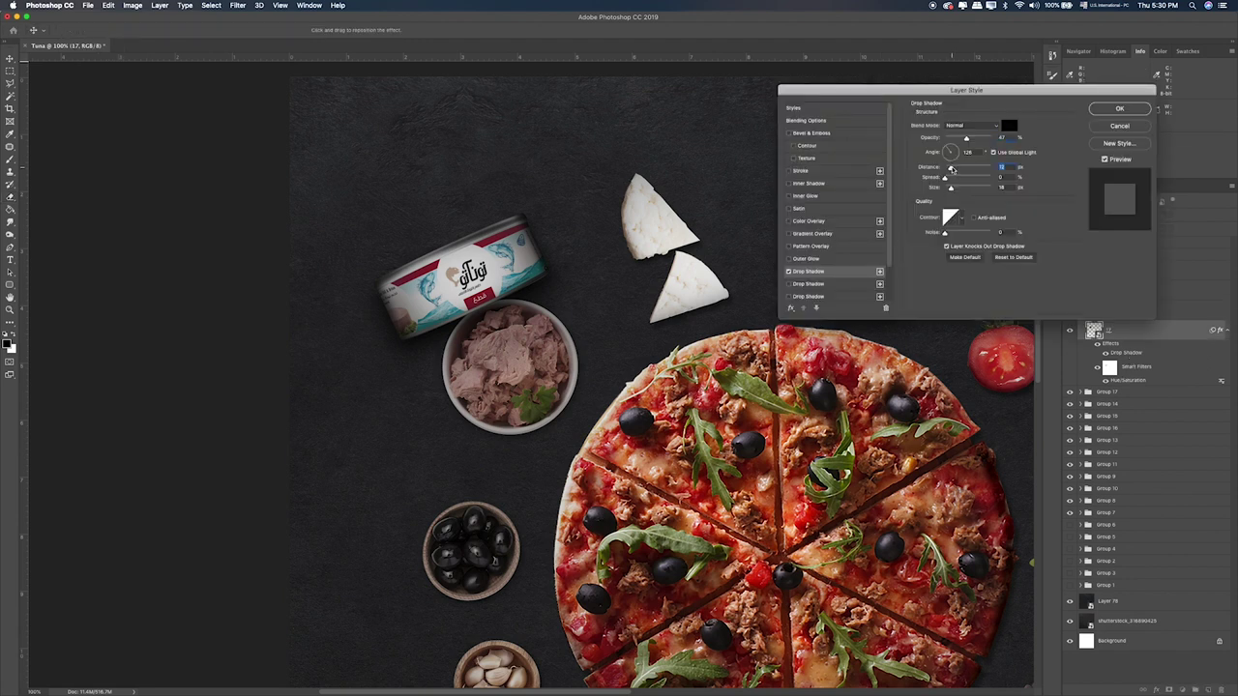
pyautogui.moveTo(952, 170); pyautogui.dragTo(960, 175)
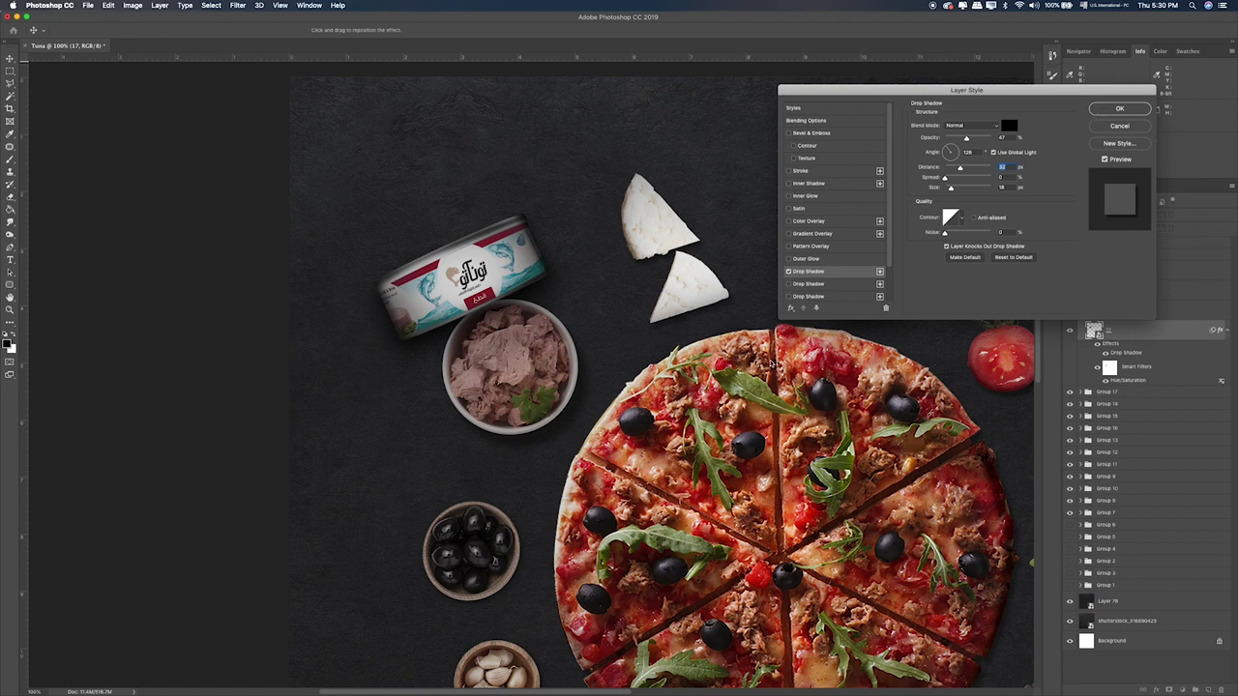
pyautogui.press('Return')
pyautogui.scroll(-5, 771, 365)
pyautogui.hscroll(3, 771, 364)
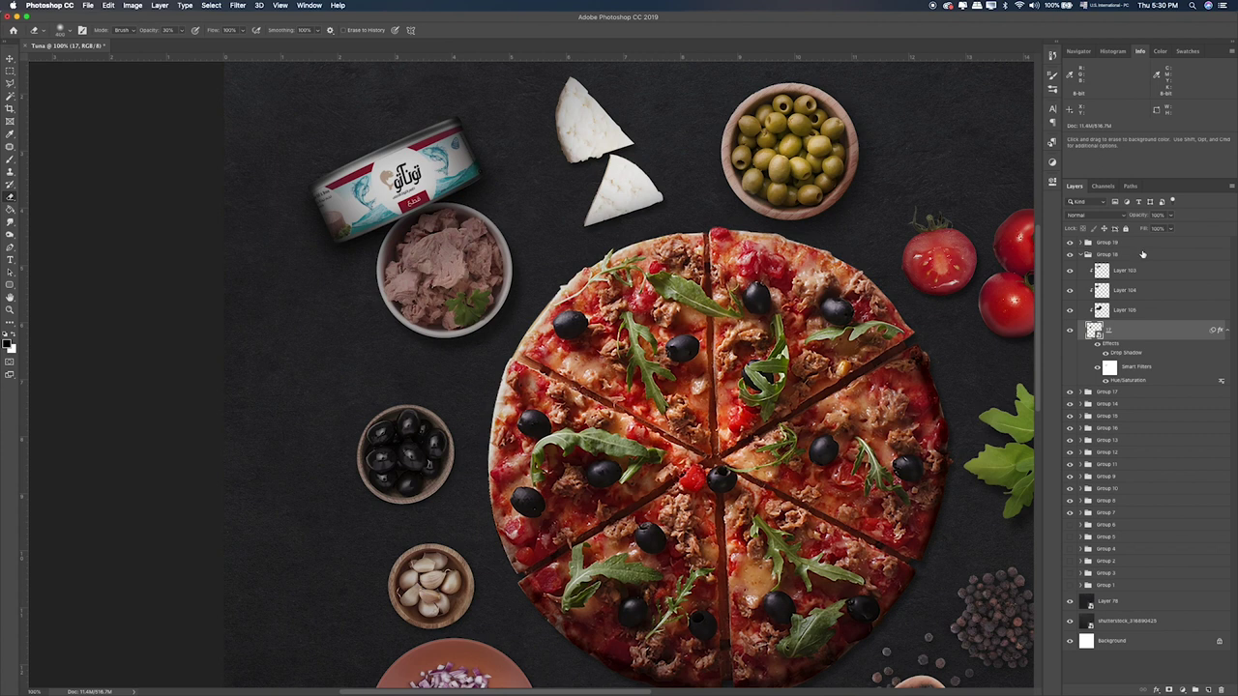
pyautogui.click(1086, 254)
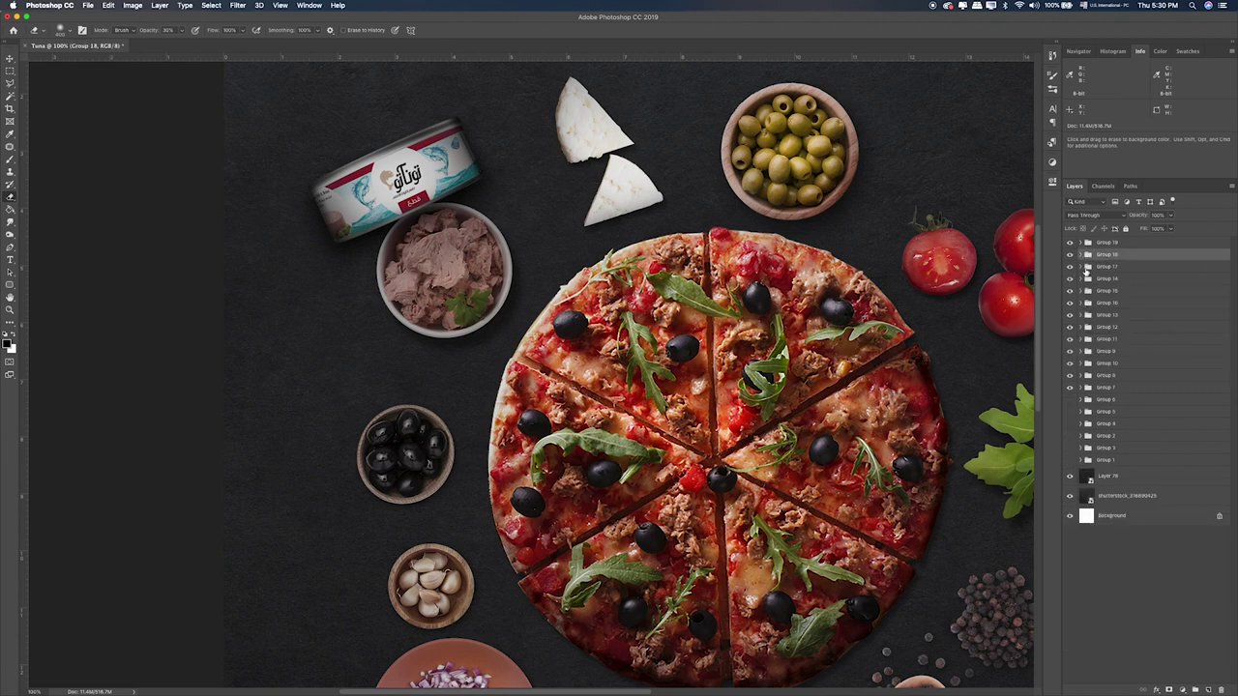
# Step: Delete the extra Drop Shadow entries from the black olive bowl's layer style and set the remaining shadow's distance to 27 px
pyautogui.click(1084, 267)
pyautogui.click(1121, 309)
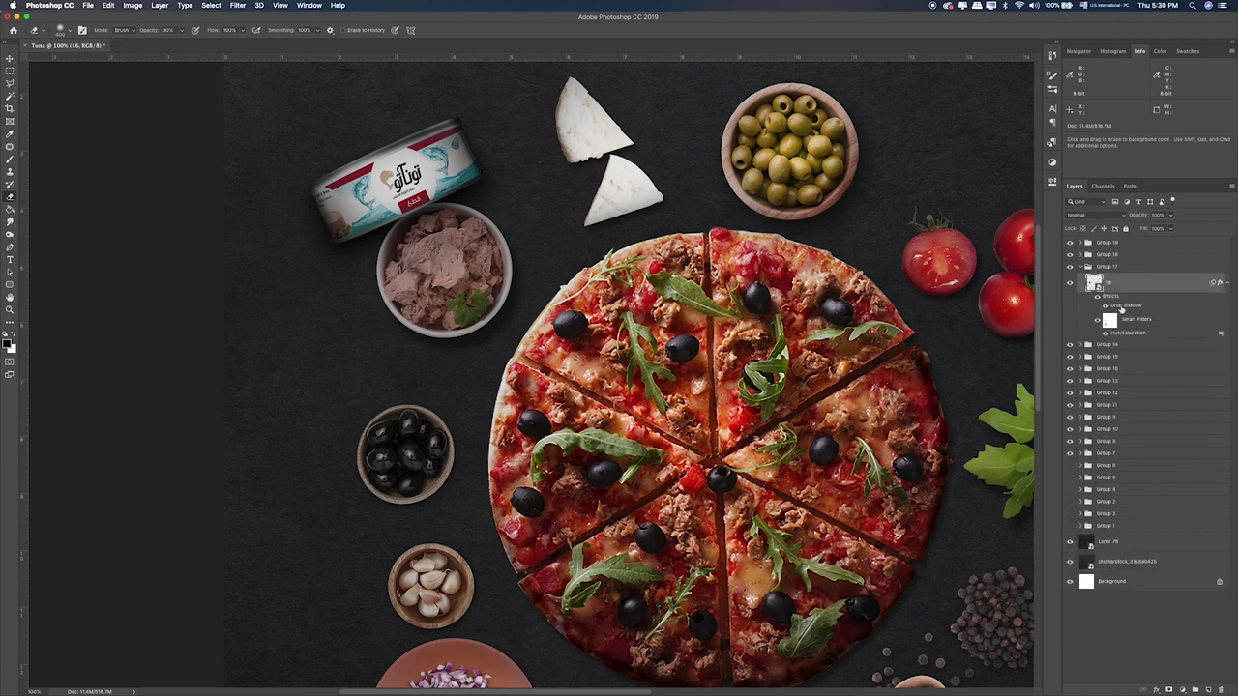
pyautogui.doubleClick(1125, 305)
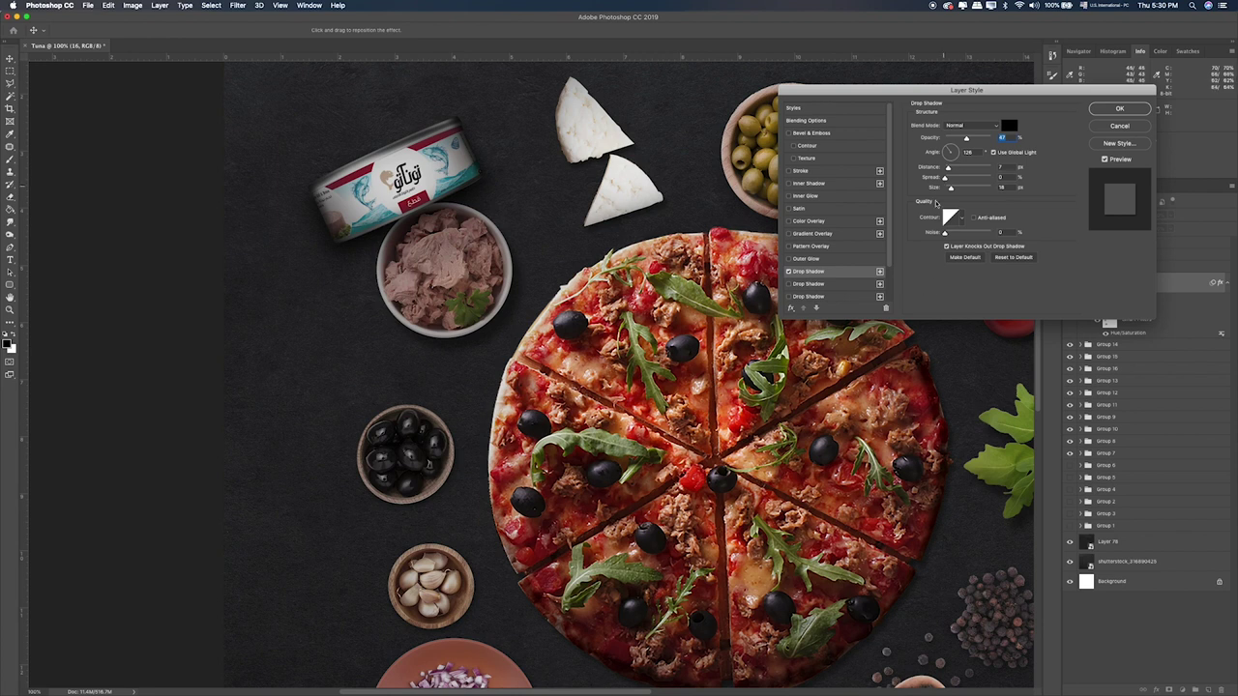
pyautogui.moveTo(891, 264); pyautogui.dragTo(891, 302)
pyautogui.click(841, 294)
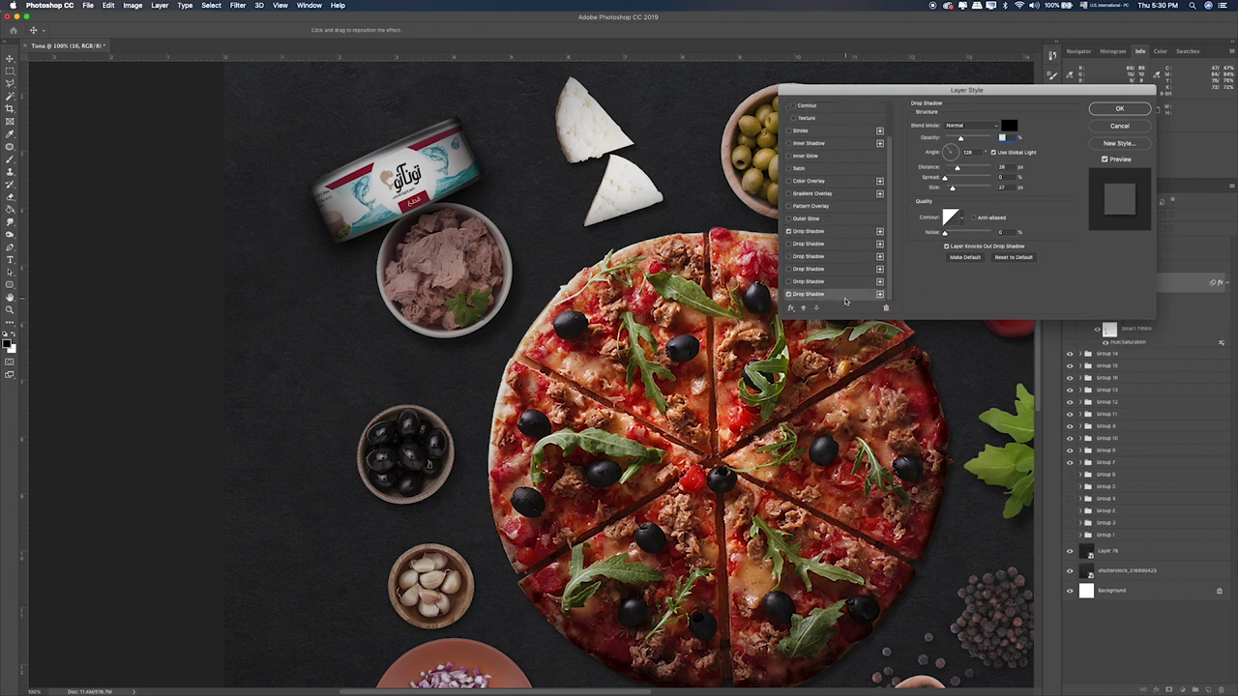
pyautogui.click(886, 309)
pyautogui.click(886, 308)
pyautogui.click(886, 309)
pyautogui.click(886, 308)
pyautogui.click(886, 308)
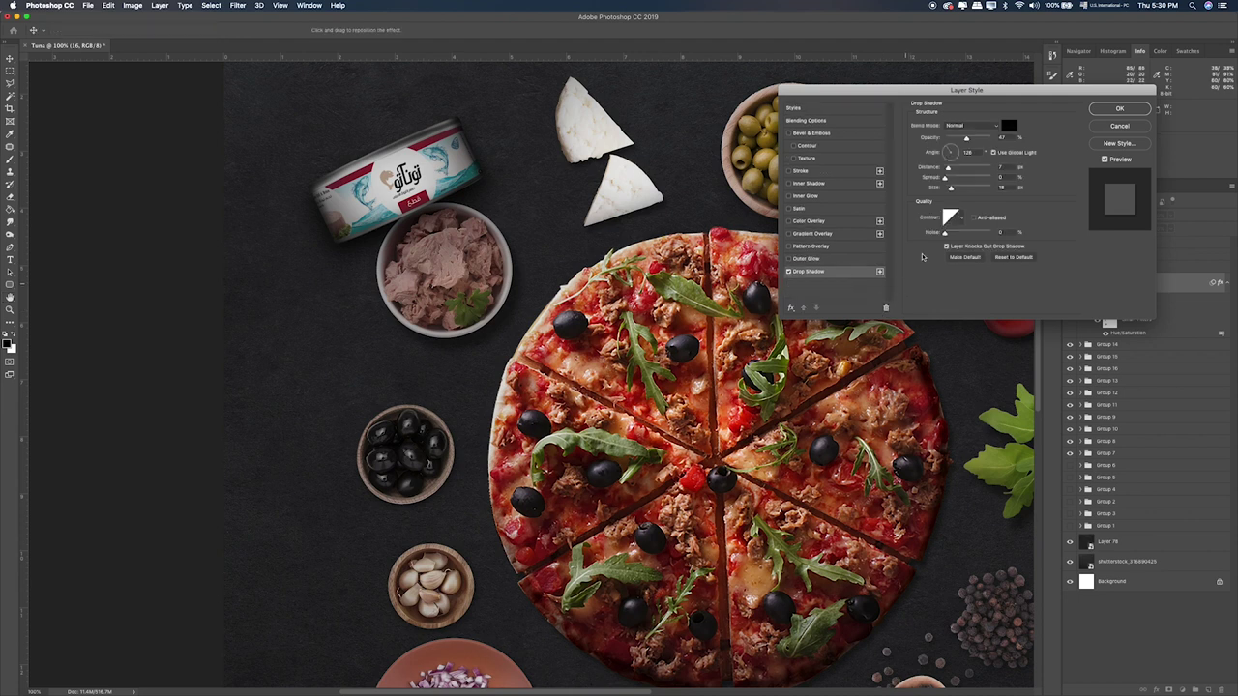
pyautogui.moveTo(948, 168); pyautogui.dragTo(958, 171)
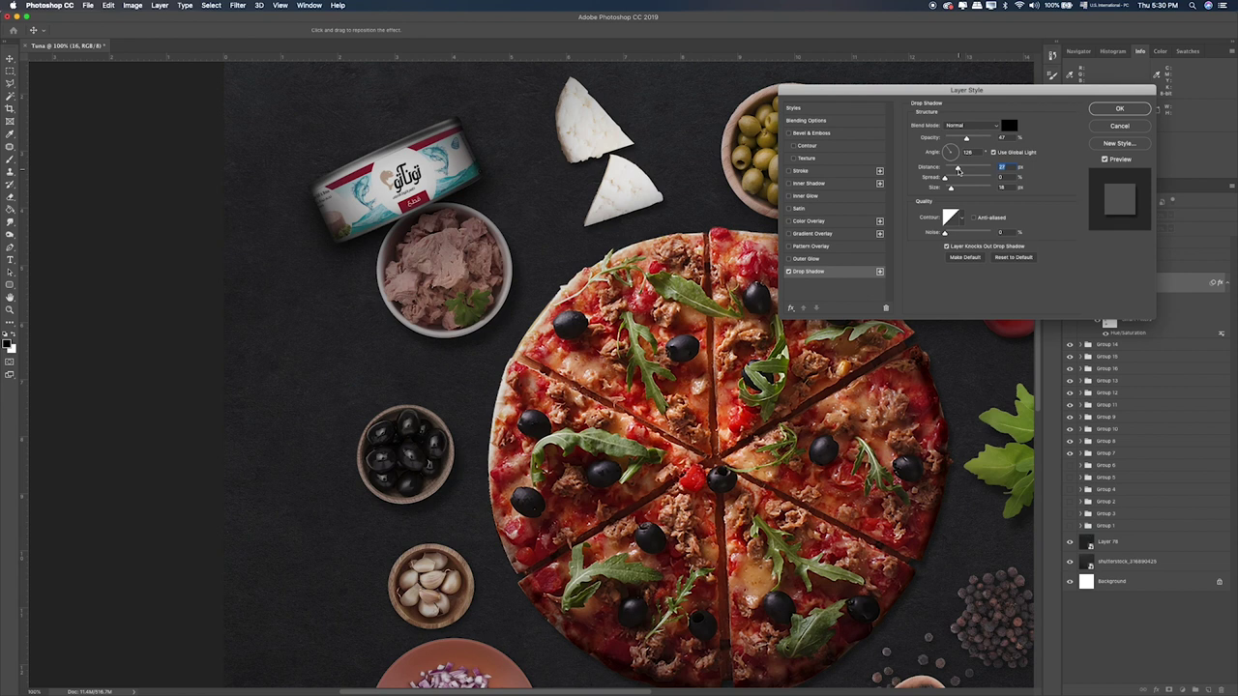
pyautogui.click(1119, 108)
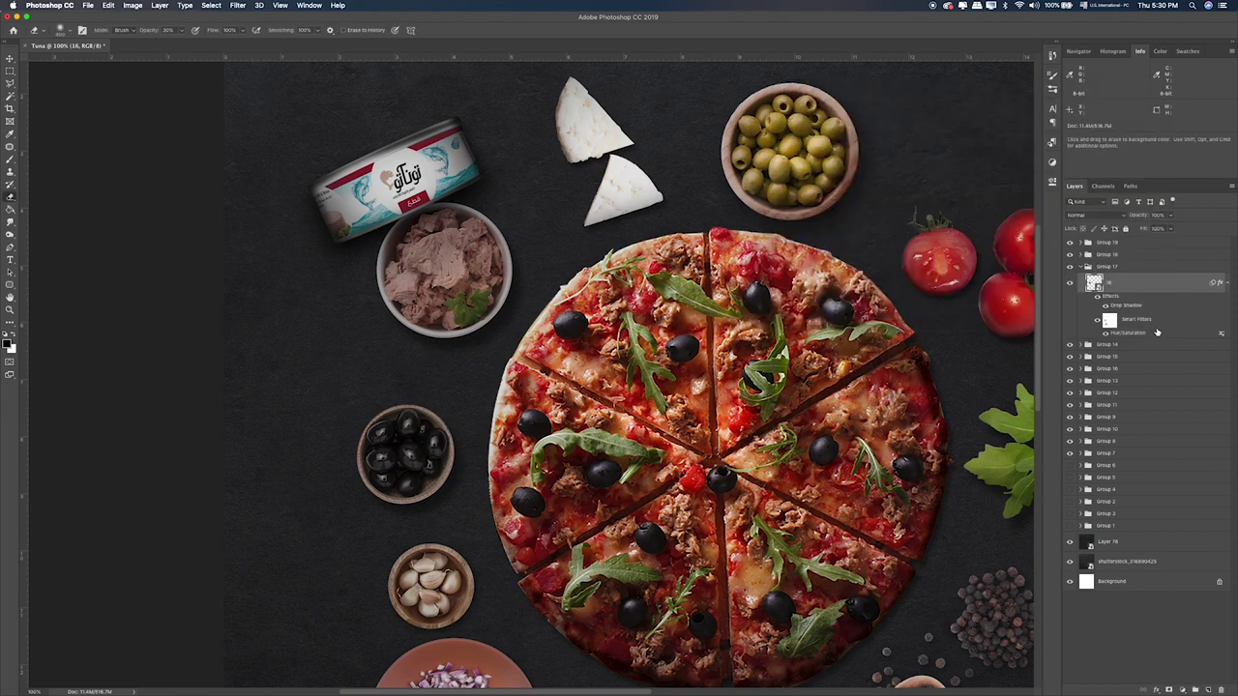
# Step: Add a layer clipped to the black olive bowl, paint black over its lower-right side, and set it to Soft Light
pyautogui.click(1209, 682)
pyautogui.click(1209, 689)
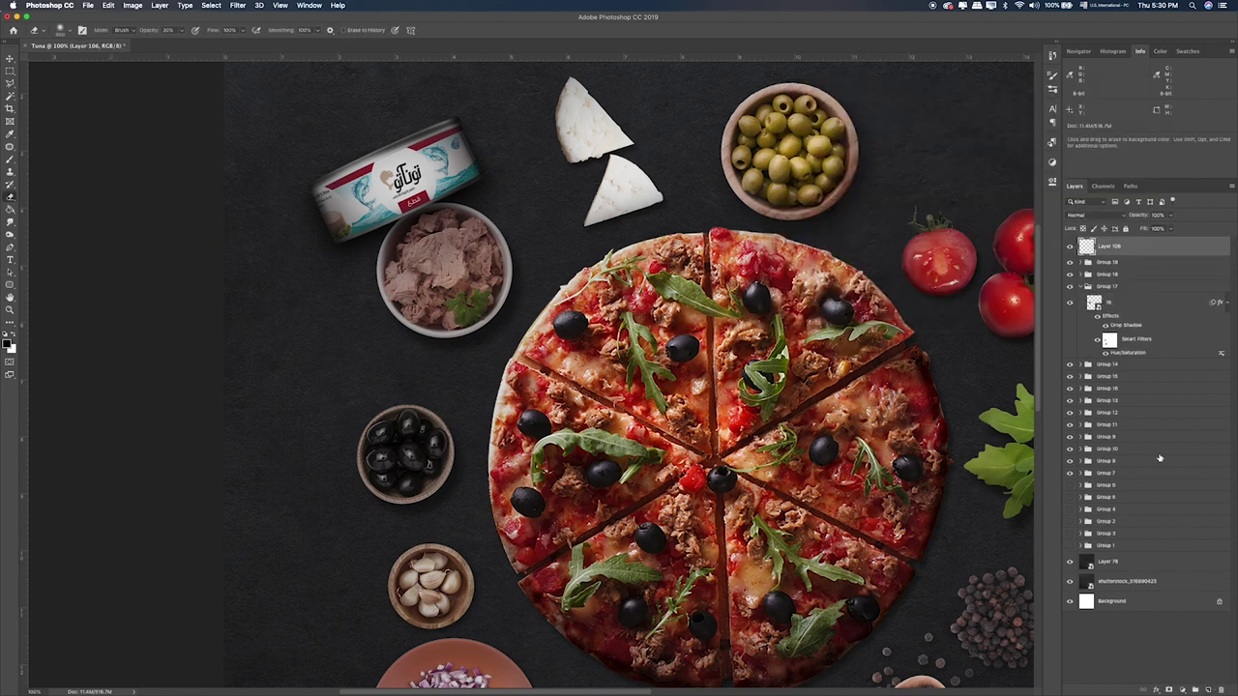
pyautogui.moveTo(1113, 254); pyautogui.dragTo(1117, 294)
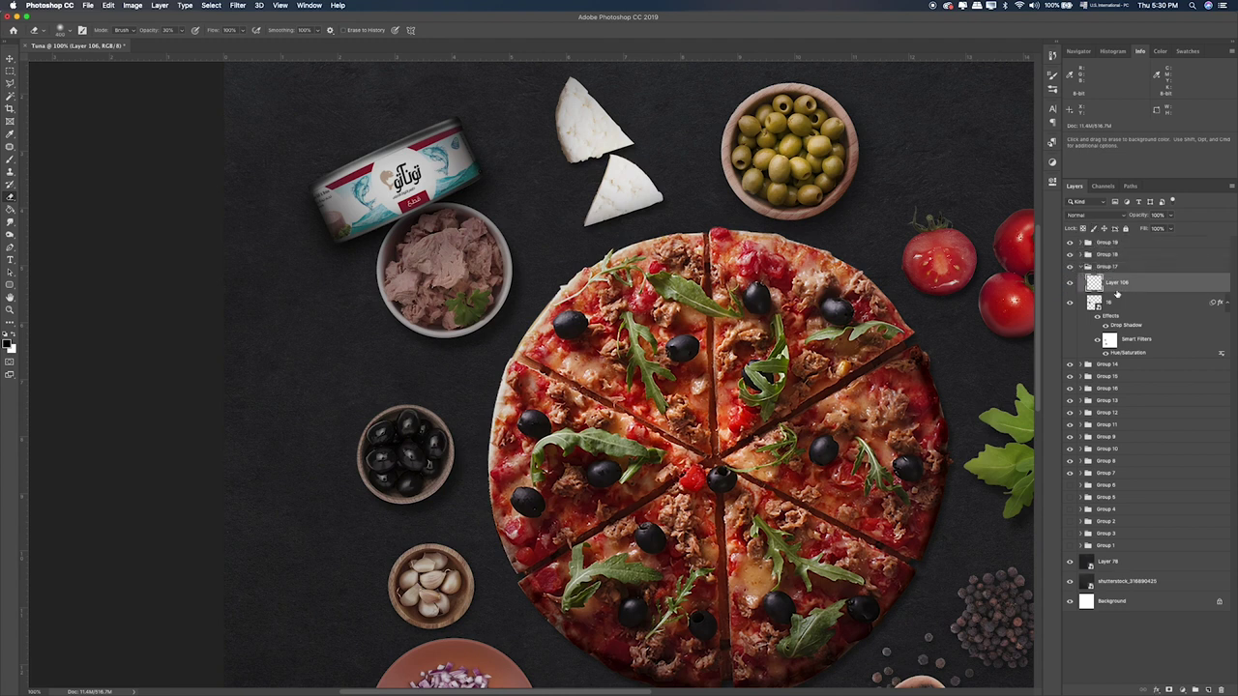
pyautogui.press('b')
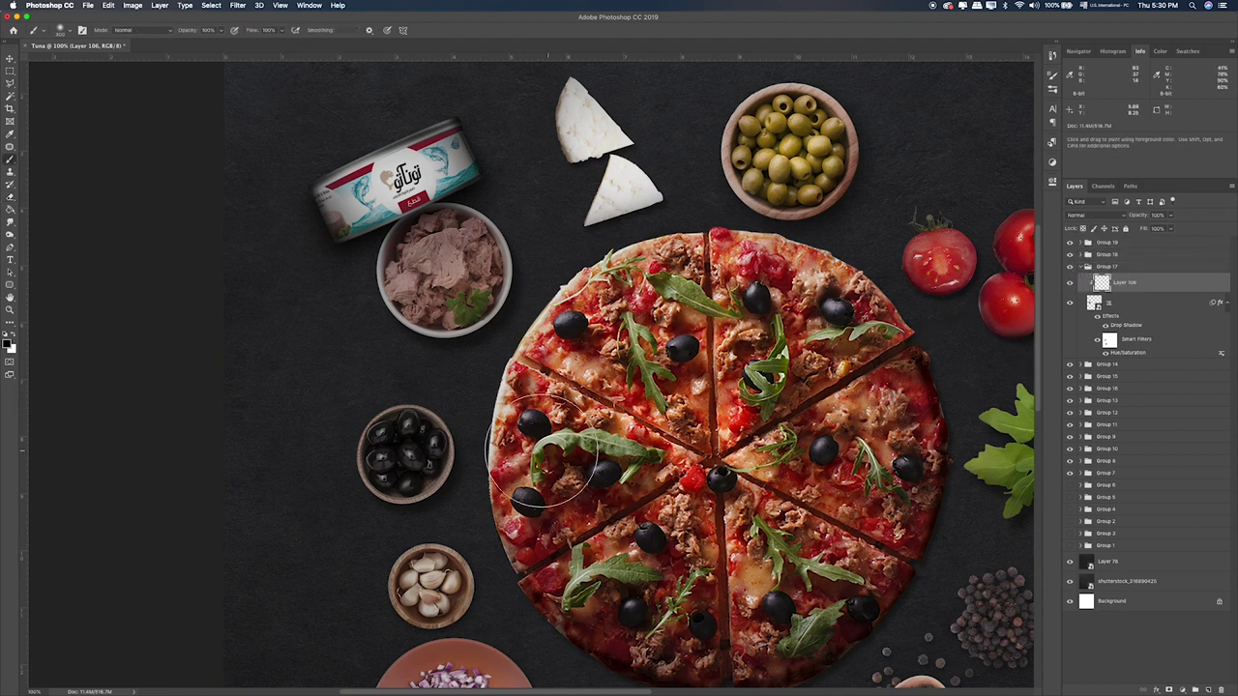
pyautogui.press('v')
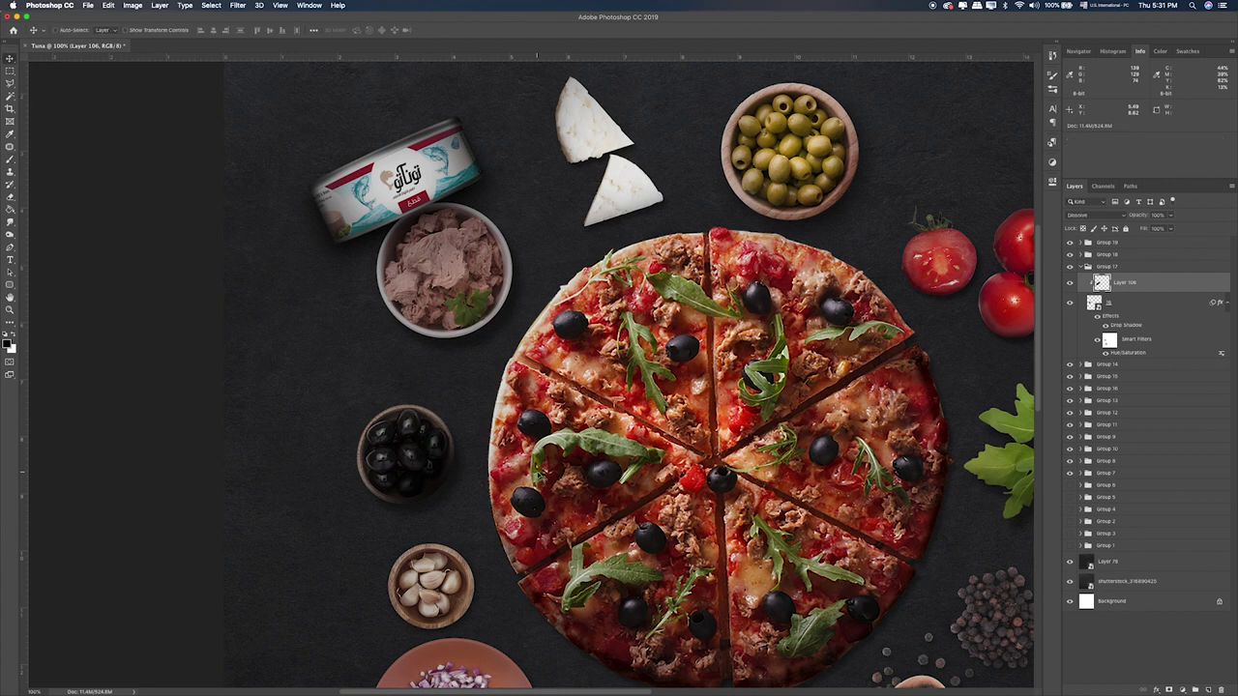
pyautogui.hotkey('shift', '+')
pyautogui.hotkey('shift', '+')
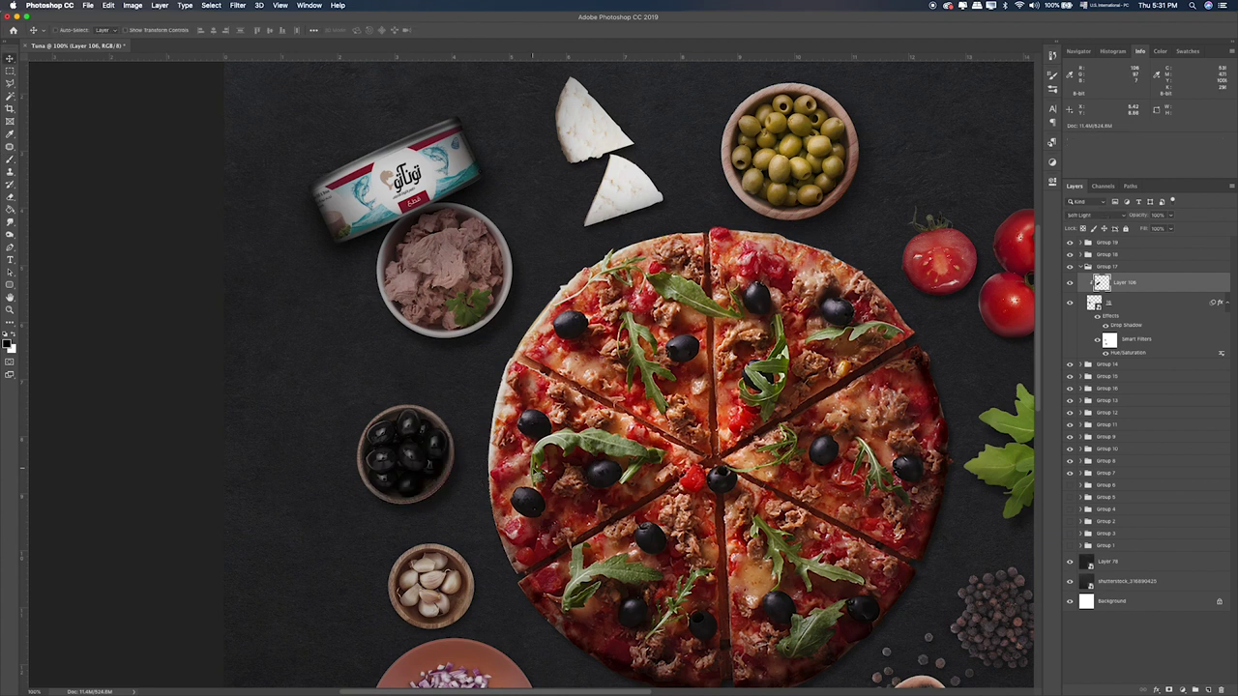
# Step: Extend the black shading on the olive bowl, soften it over the olives with a smaller Eraser, and collapse the group
pyautogui.press('b')
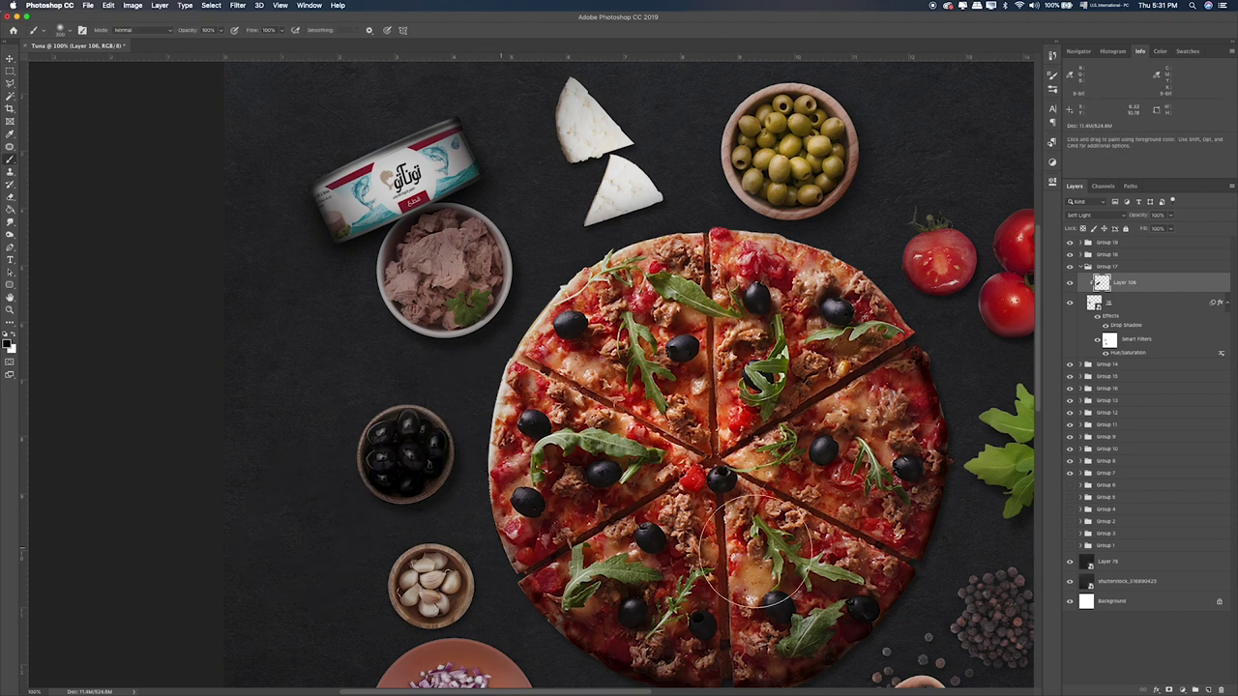
pyautogui.press('e')
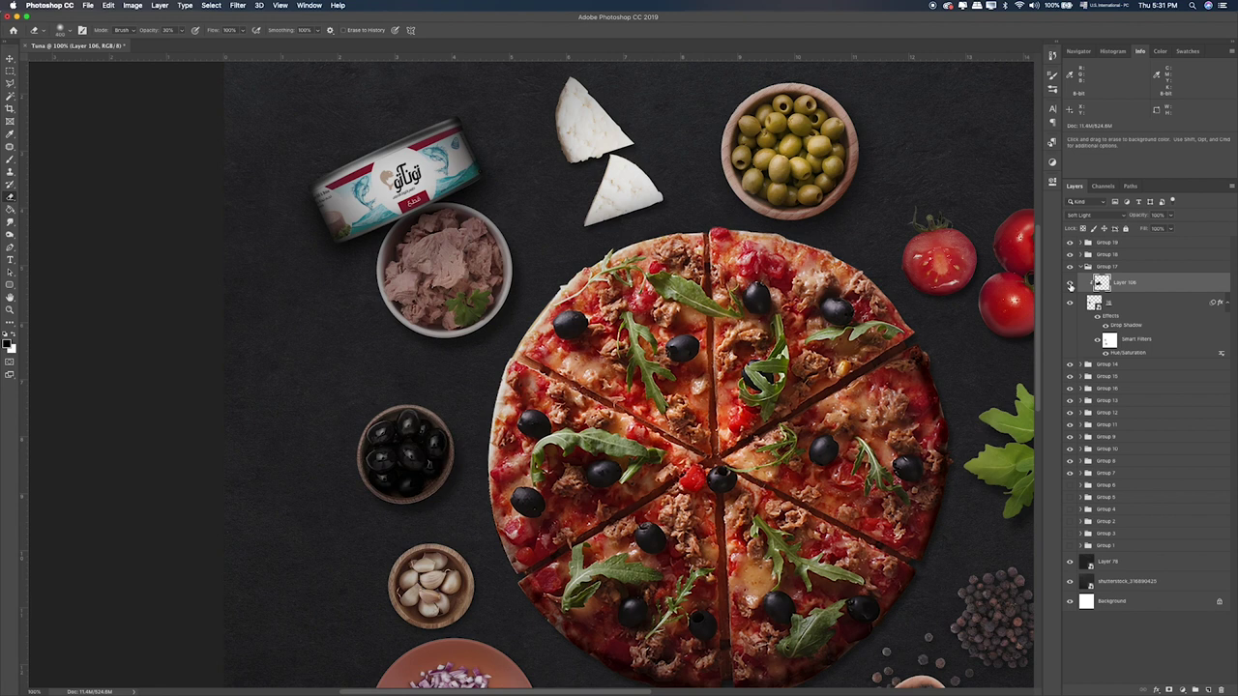
pyautogui.press('[')
pyautogui.press('[')
pyautogui.press('[')
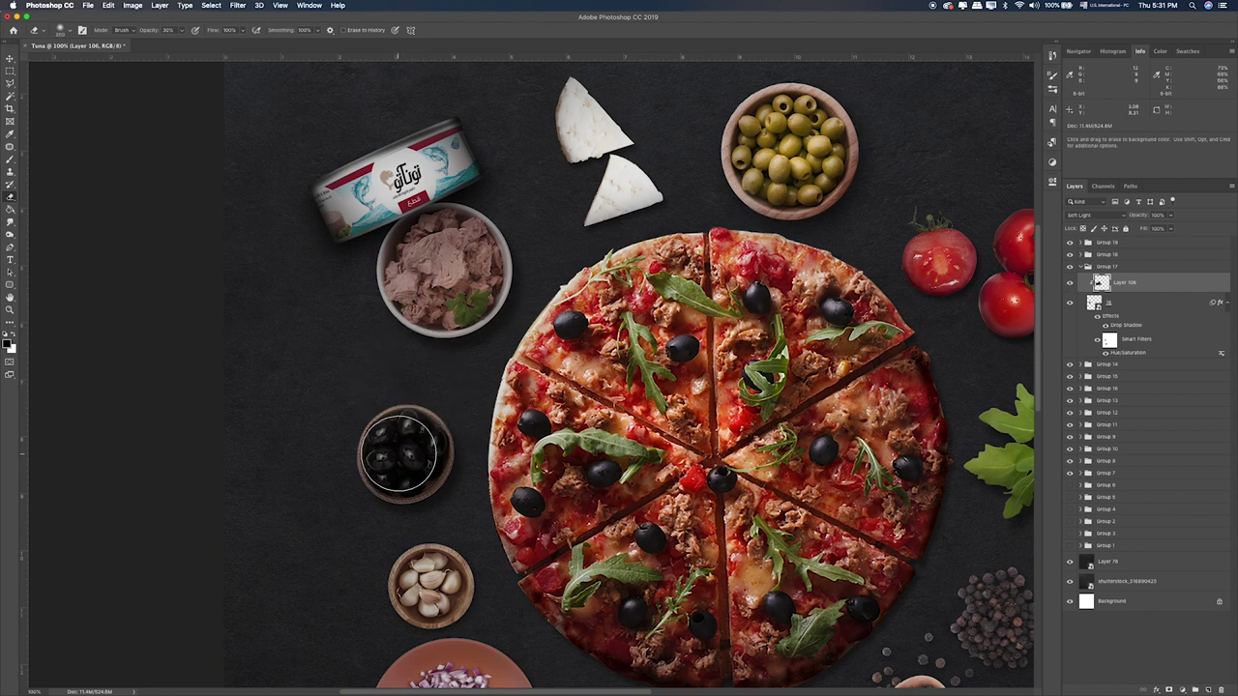
pyautogui.moveTo(648, 524); pyautogui.dragTo(604, 336)
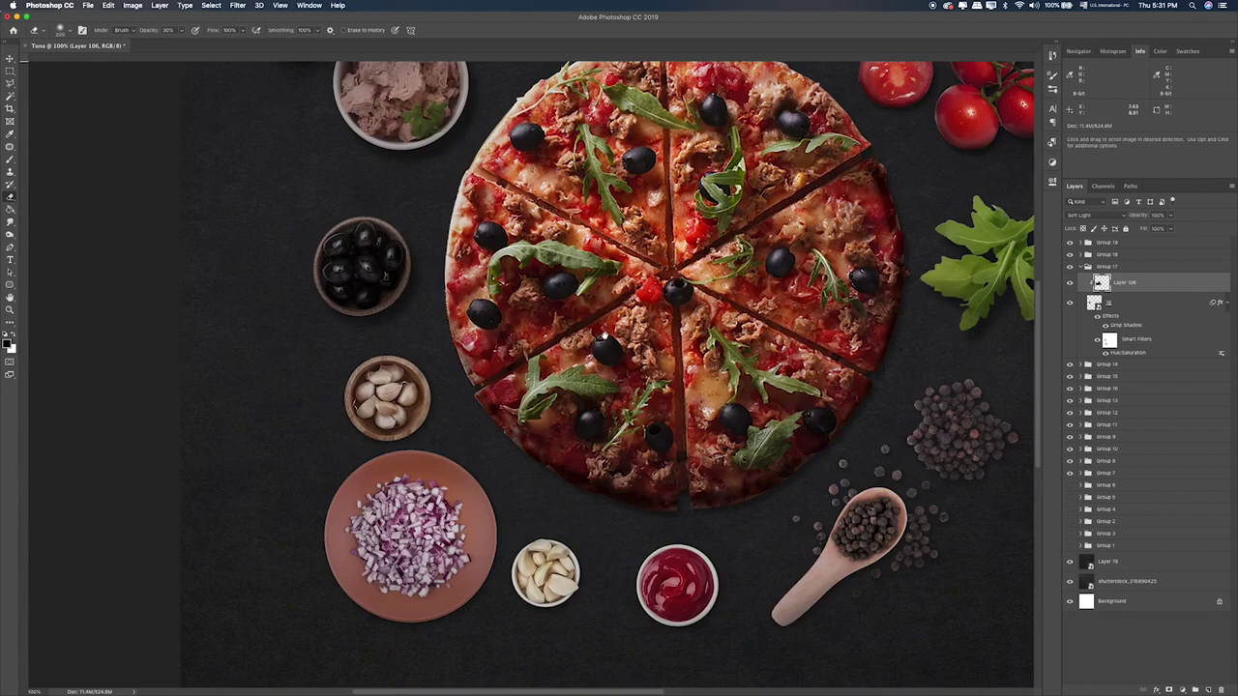
pyautogui.click(1080, 267)
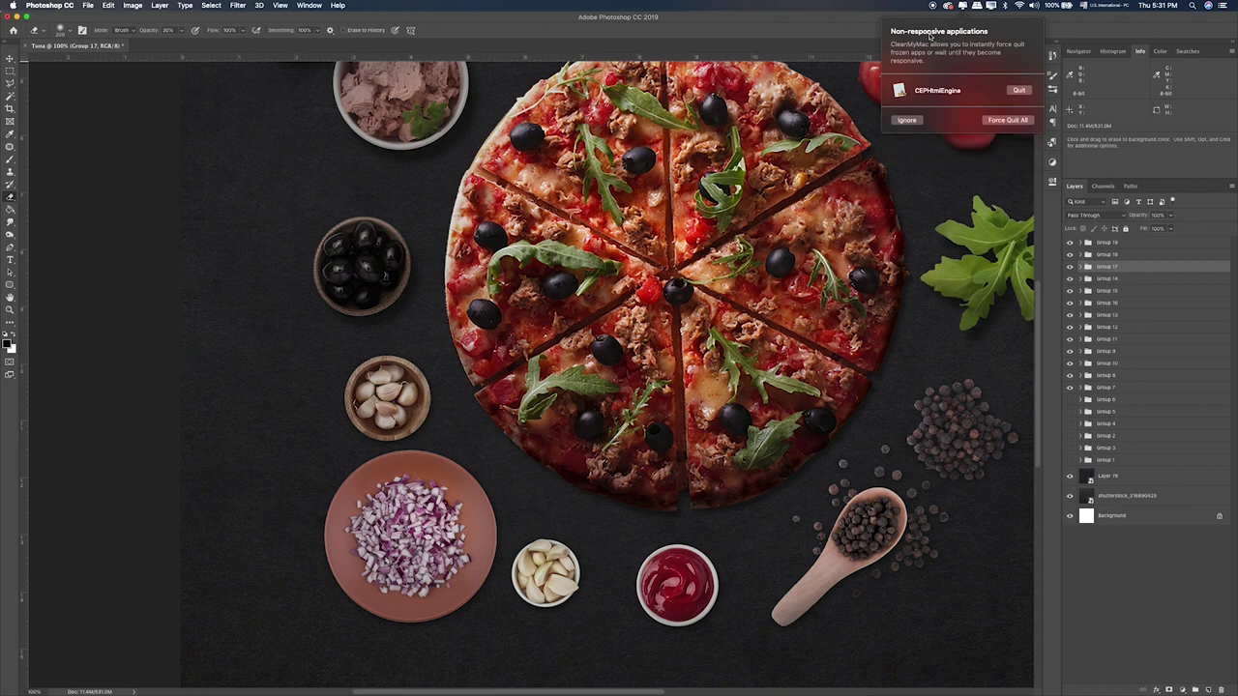
pyautogui.click(963, 9)
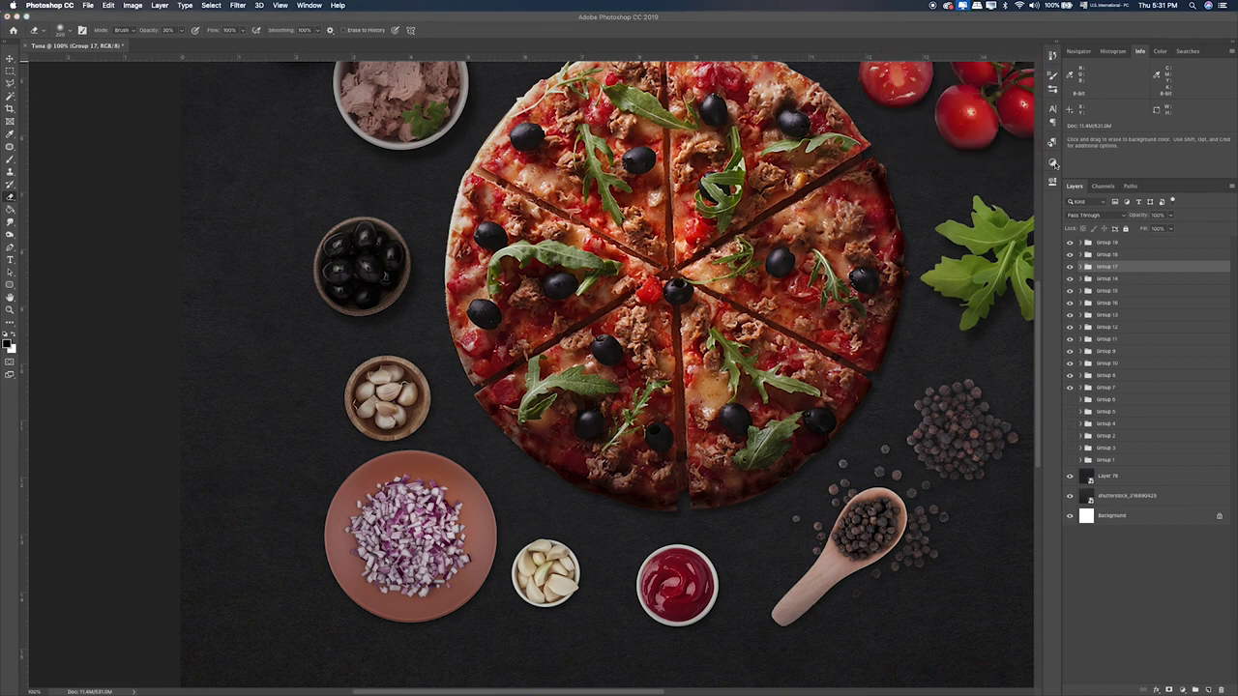
# Step: Add a layer clipped to the chopped onion plate in Group 14 and paint black over the plate's lower and right side
pyautogui.click(1078, 280)
pyautogui.click(1071, 290)
pyautogui.click(1071, 290)
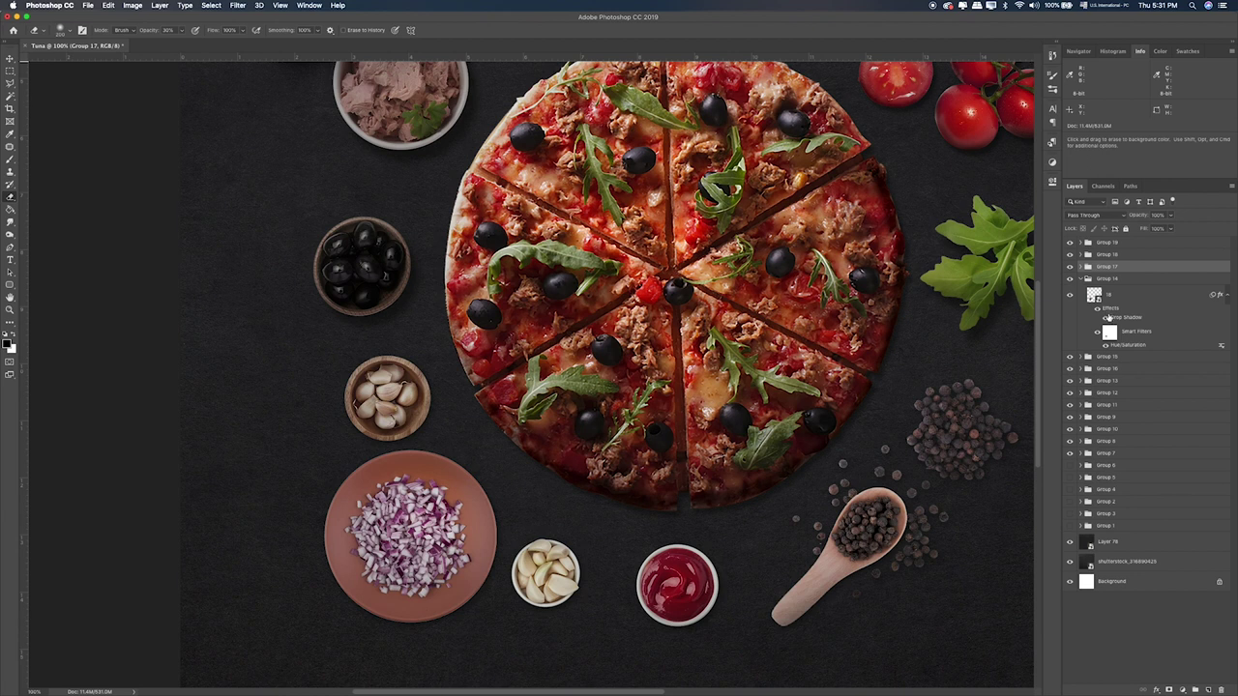
pyautogui.click(1137, 310)
pyautogui.click(1207, 687)
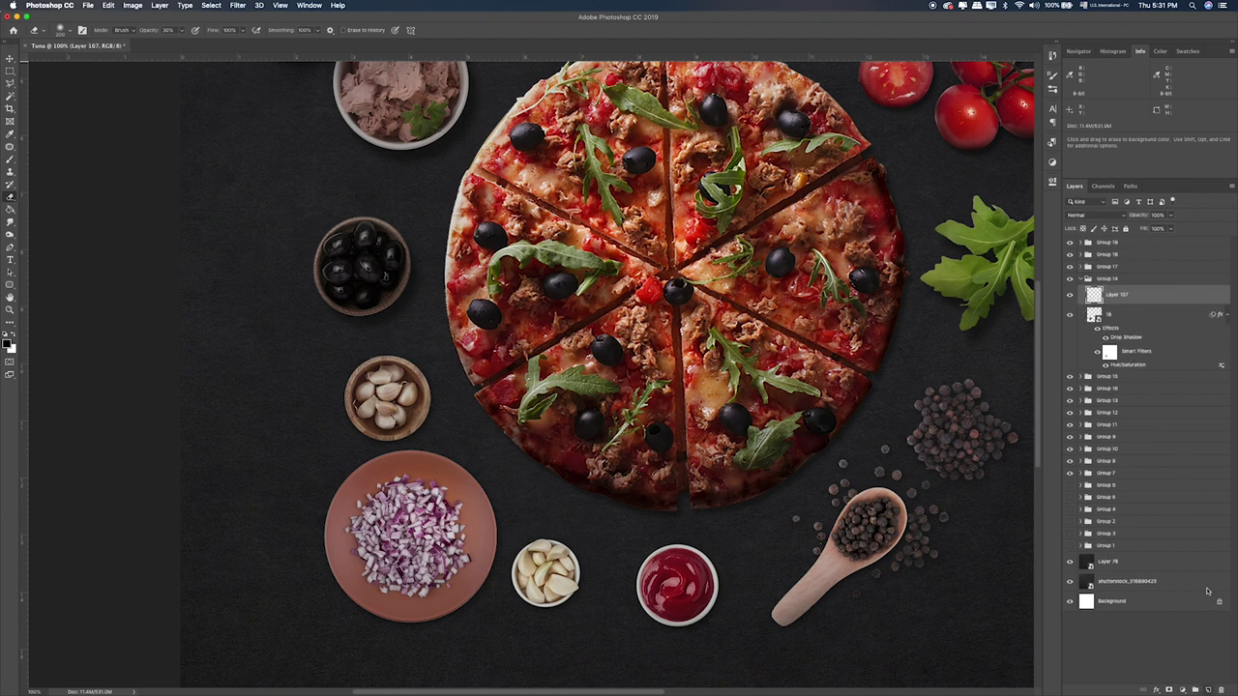
pyautogui.press('b')
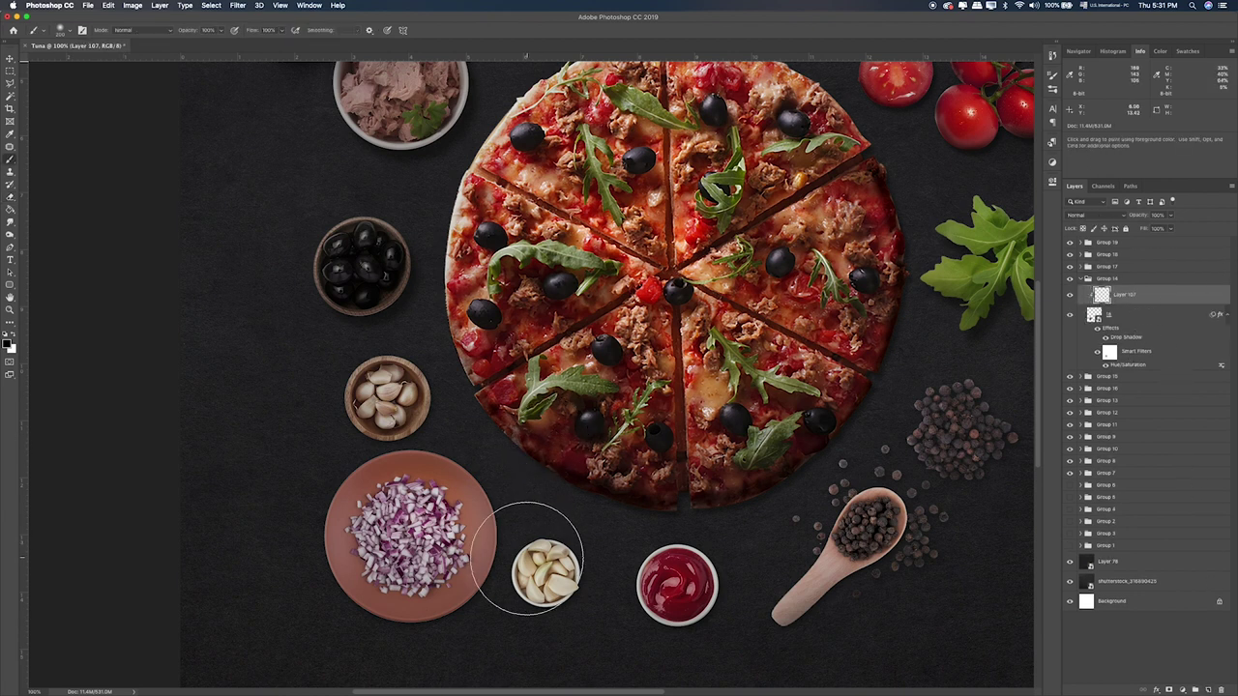
pyautogui.moveTo(420, 627)
pyautogui.mouseDown()
pyautogui.moveTo(245, 602)
pyautogui.moveTo(452, 594)
pyautogui.moveTo(525, 506)
pyautogui.mouseUp()
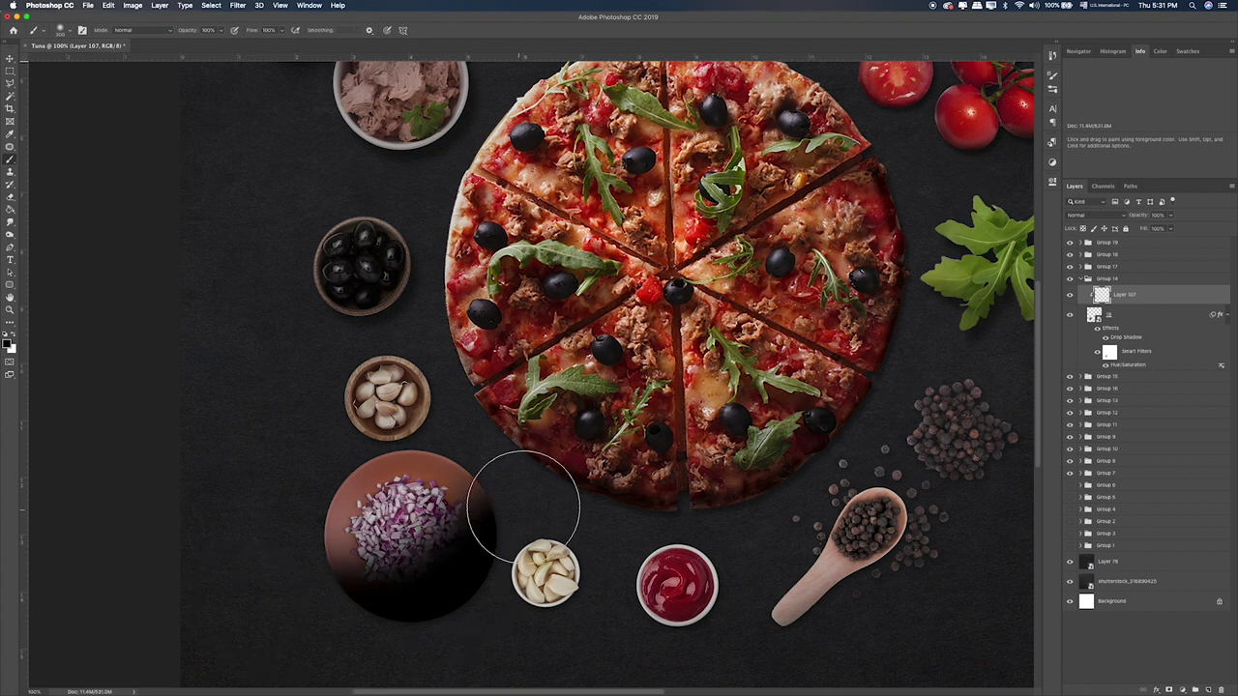
pyautogui.moveTo(339, 580); pyautogui.dragTo(309, 567)
# Step: Set the blend mode of the onion plate's shading layer to Overlay
pyautogui.press('v')
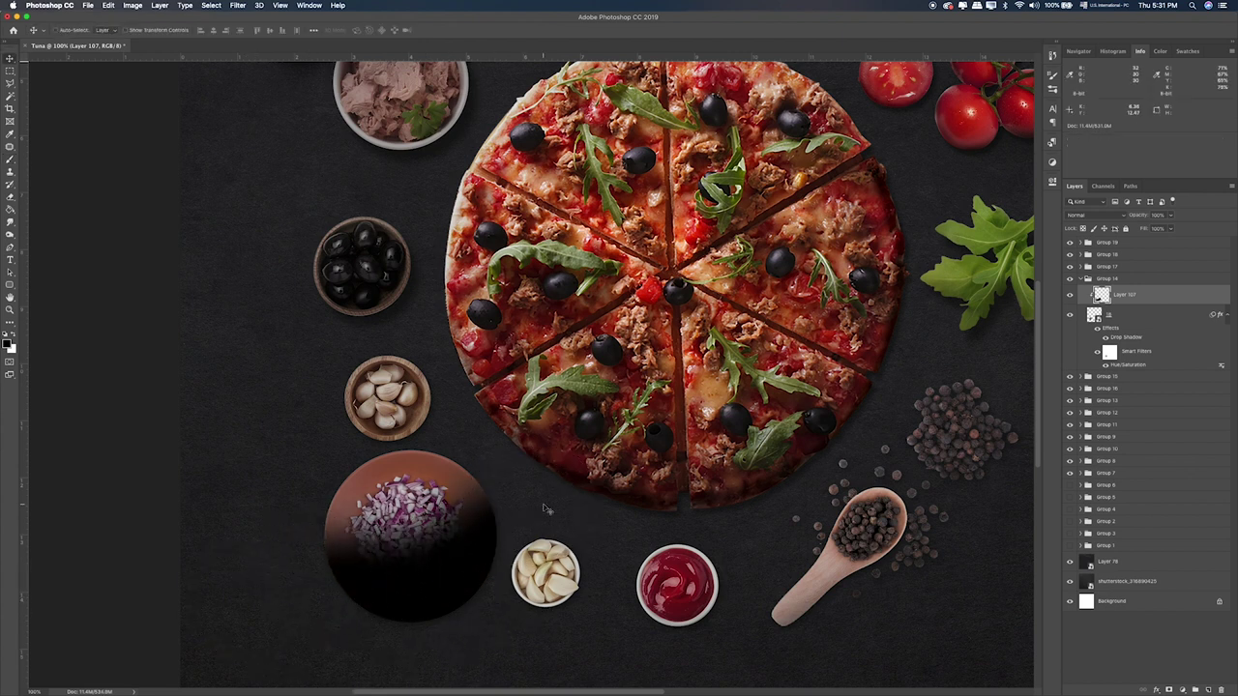
pyautogui.hotkey('shift', '+')
pyautogui.hotkey('shift', '+')
pyautogui.hotkey('shift', '+')
pyautogui.hotkey('shift', '+')
pyautogui.hotkey('shift', '+')
pyautogui.hotkey('shift', '+')
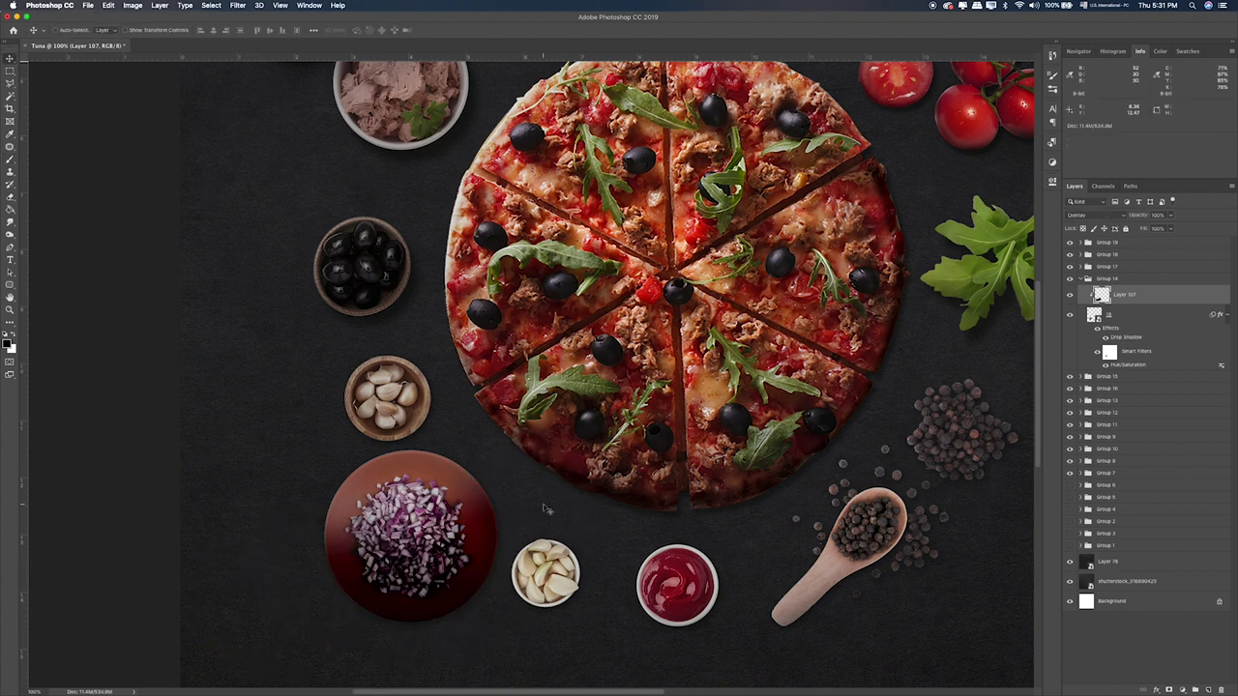
# Step: Erase the shading over the onions and the plate's upper-left area with a large Eraser, resizing it to refine the fade
pyautogui.press('e')
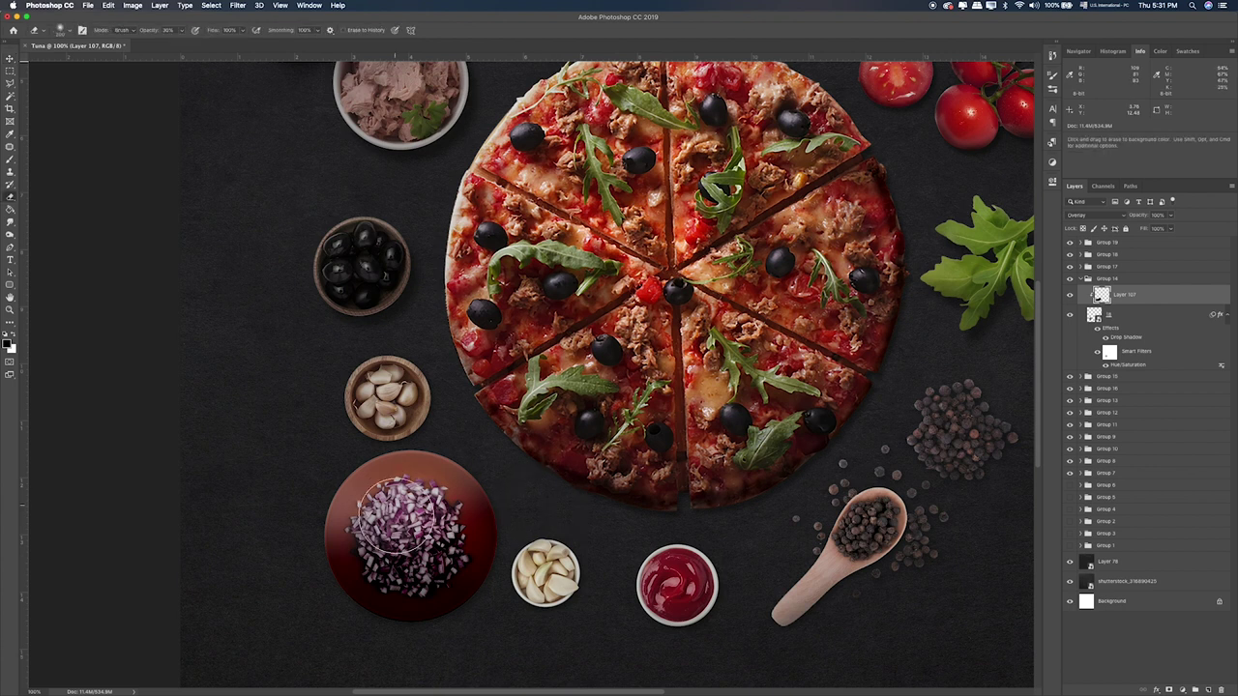
pyautogui.press(']')
pyautogui.press(']')
pyautogui.press(']')
pyautogui.press(']')
pyautogui.click(410, 509)
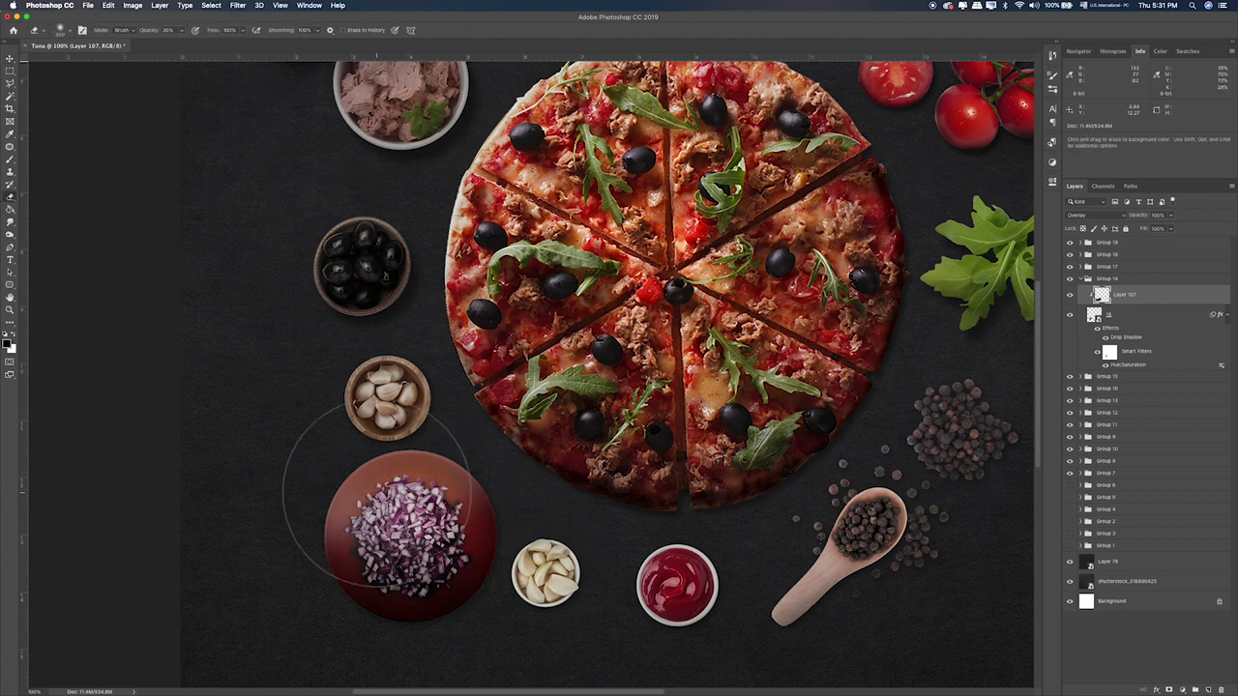
pyautogui.click(362, 505)
pyautogui.click(413, 500)
pyautogui.press('[')
pyautogui.press('[')
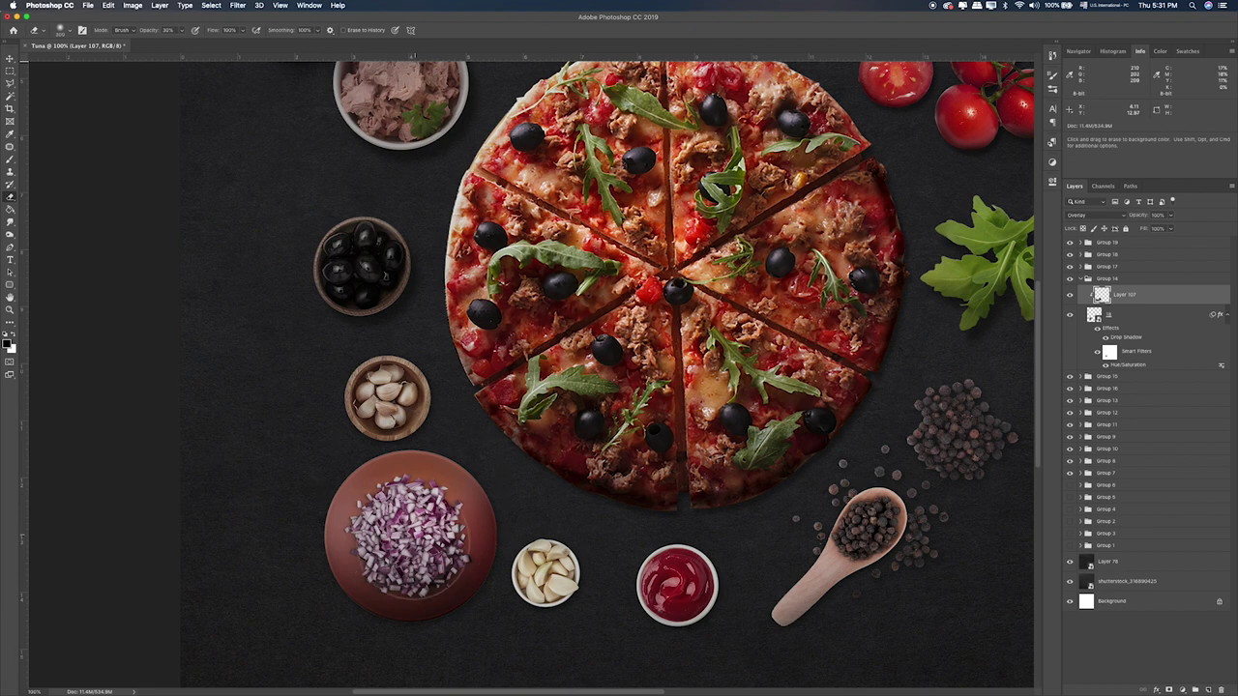
pyautogui.moveTo(402, 561)
pyautogui.mouseDown()
pyautogui.moveTo(441, 518)
pyautogui.moveTo(406, 569)
pyautogui.mouseUp()
pyautogui.press(']')
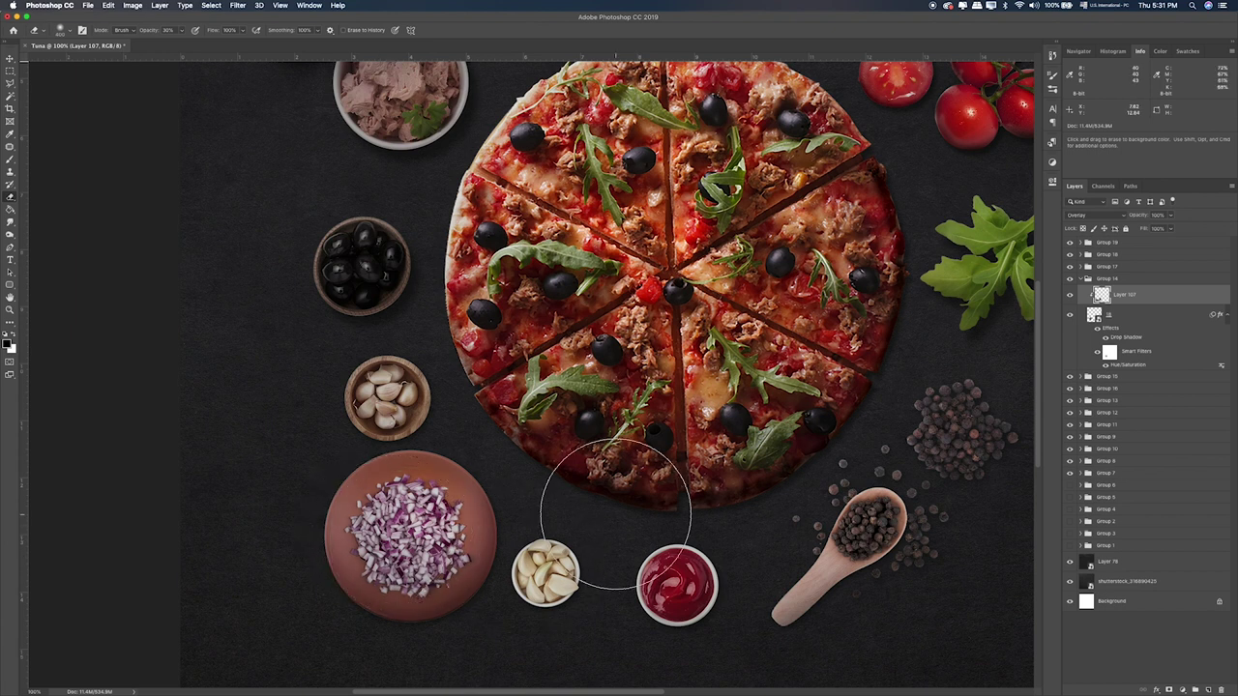
# Step: Increase the distance and lower the opacity of the onion plate's Drop Shadow
pyautogui.doubleClick(1126, 337)
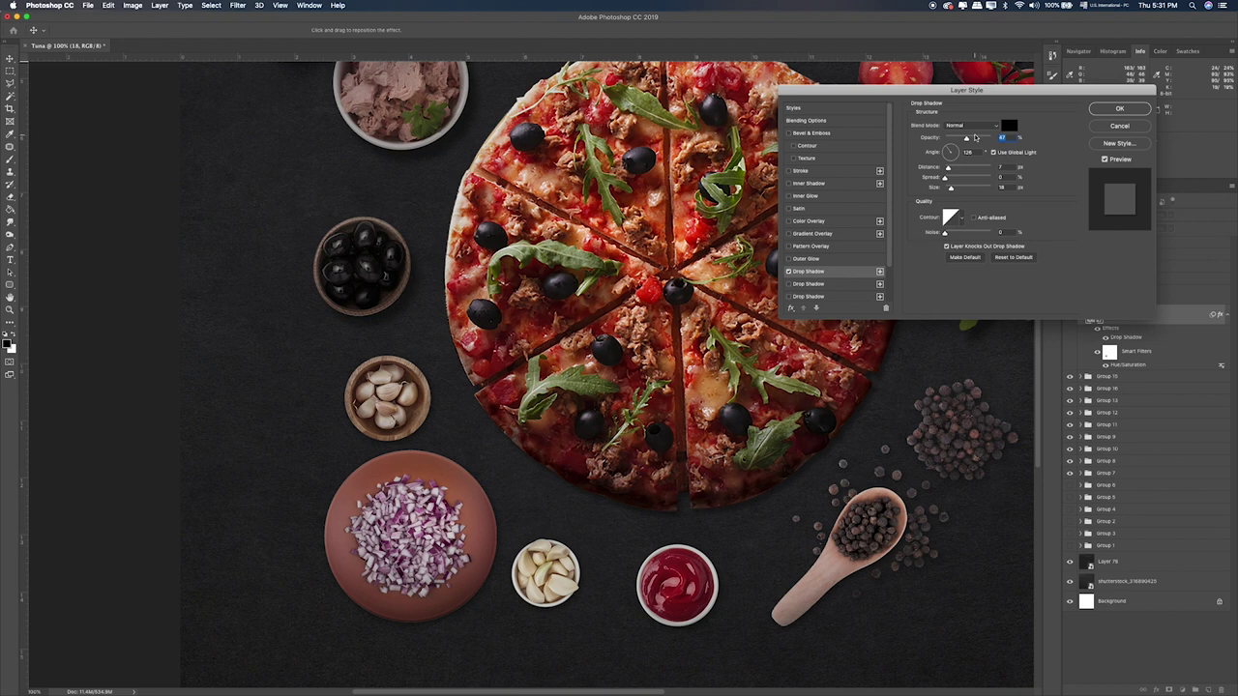
pyautogui.moveTo(947, 168); pyautogui.dragTo(957, 169)
pyautogui.moveTo(966, 138); pyautogui.dragTo(961, 138)
pyautogui.click(1123, 107)
# Step: Lower the onion plate's shading layer to about 59% opacity and set its blend mode to Soft Light
pyautogui.click(1123, 296)
pyautogui.click(1170, 217)
pyautogui.click(1153, 227)
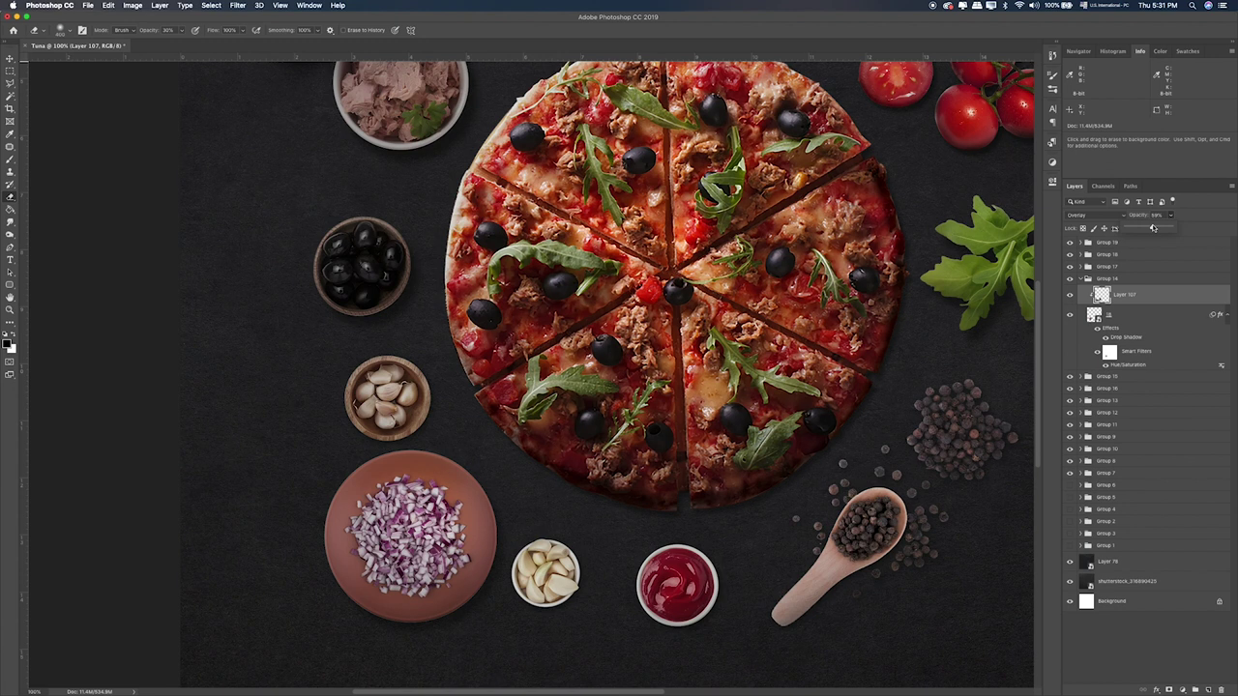
pyautogui.click(1088, 214)
pyautogui.click(1088, 229)
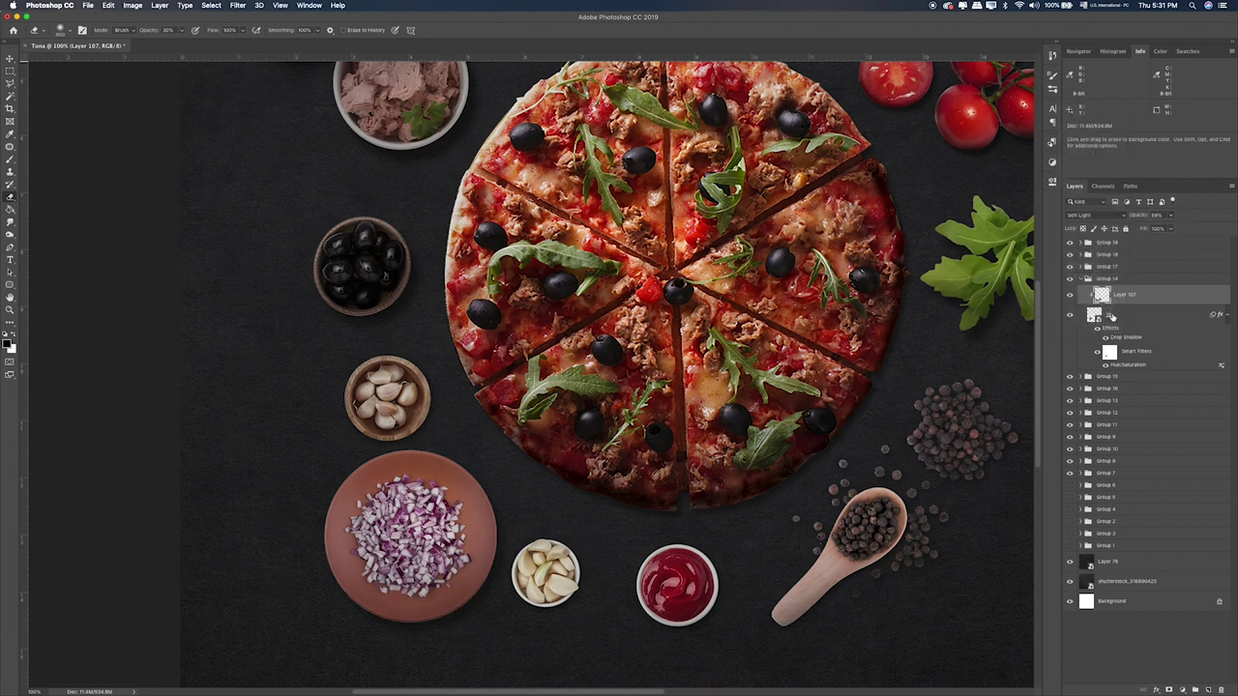
# Step: Increase the Drop Shadow distance of the small white garlic bowl to about 21 px
pyautogui.click(1087, 376)
pyautogui.click(1109, 403)
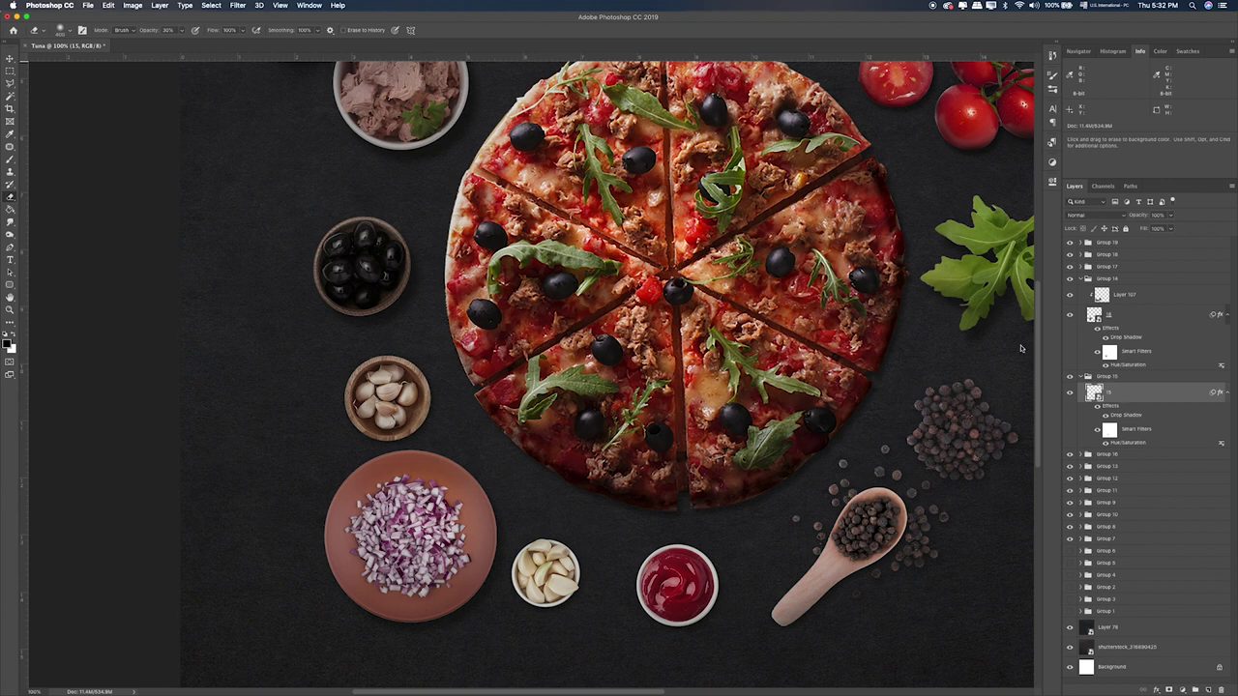
pyautogui.doubleClick(1125, 414)
pyautogui.moveTo(952, 170); pyautogui.dragTo(957, 169)
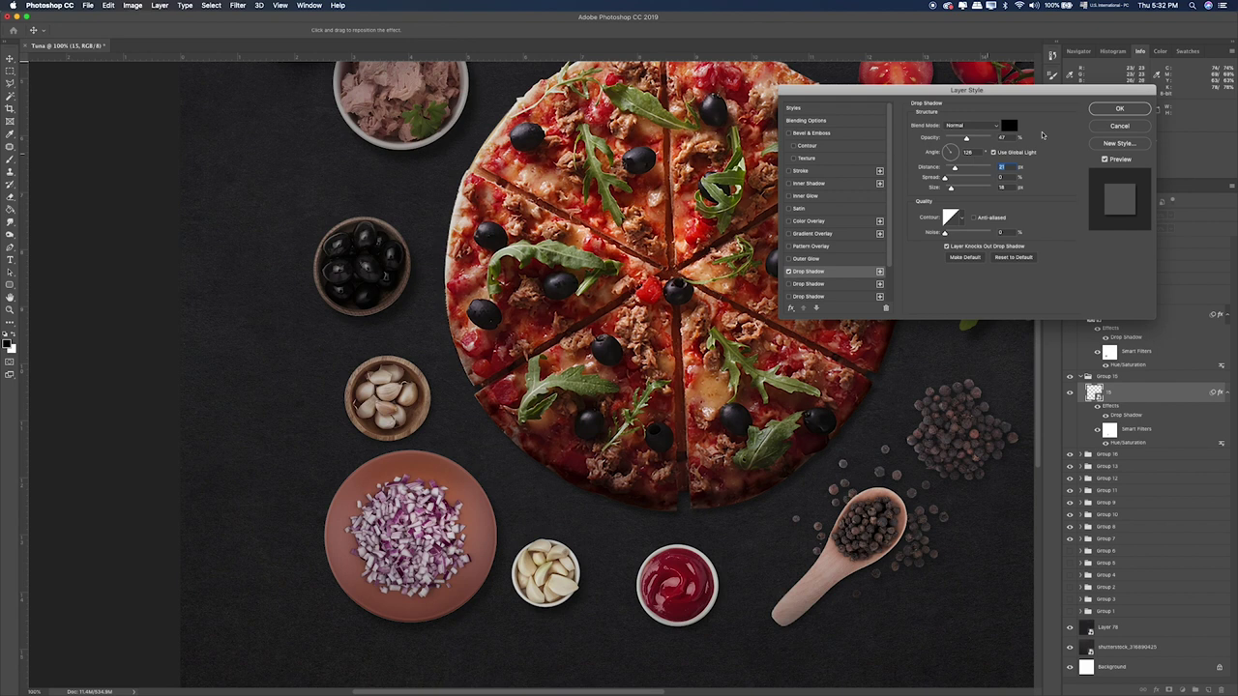
pyautogui.press('Return')
# Step: Add a layer clipped to the small white garlic bowl and paint black shading over its lower-right side with a reduced soft brush
pyautogui.press('e')
pyautogui.click(1208, 688)
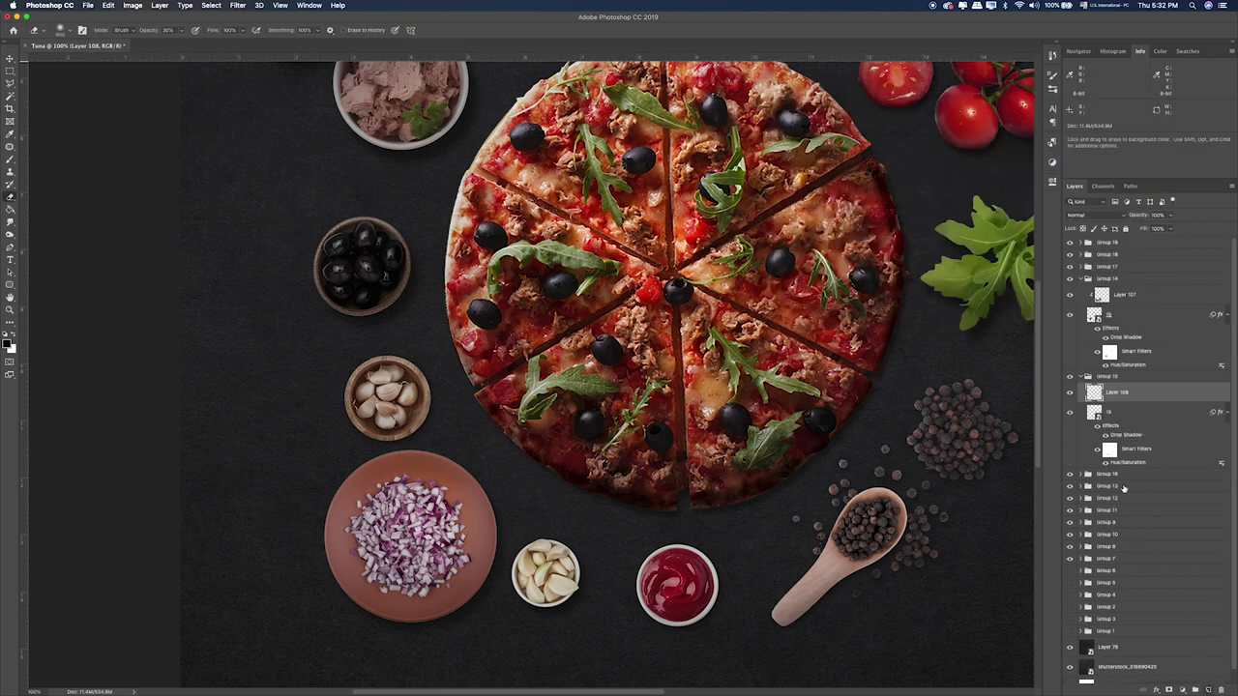
pyautogui.press('b')
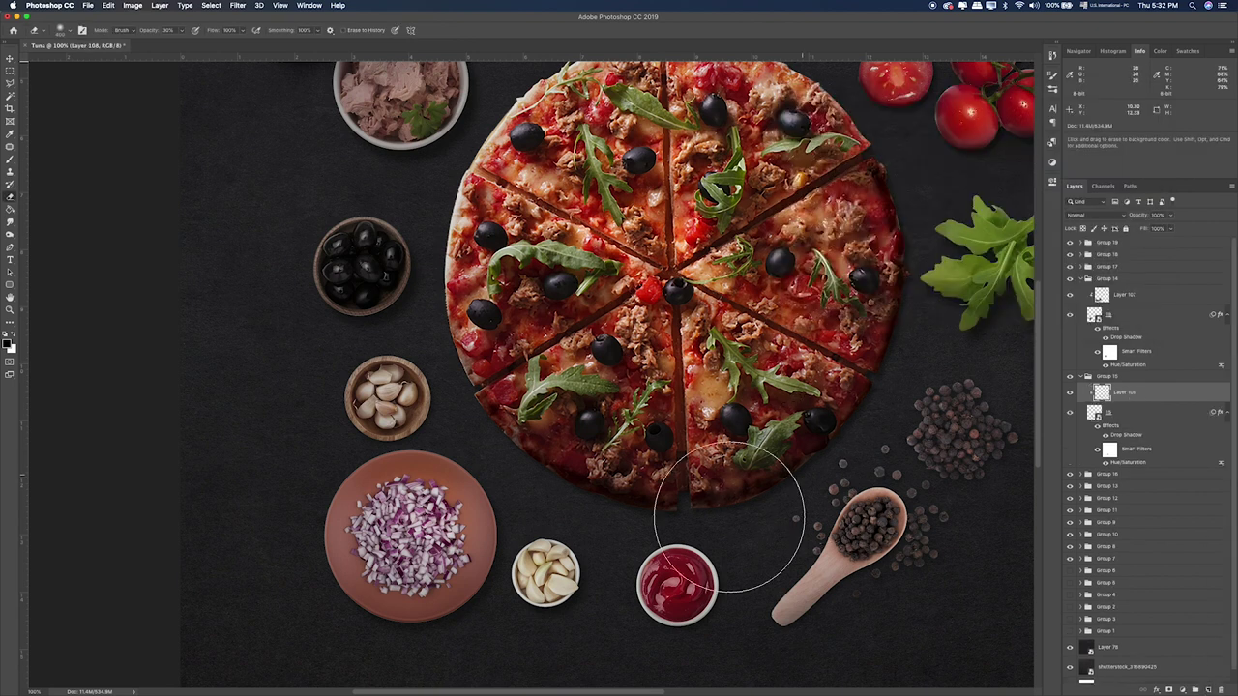
pyautogui.press('[')
pyautogui.press('[')
pyautogui.press('[')
pyautogui.moveTo(594, 581)
pyautogui.mouseDown()
pyautogui.moveTo(491, 622)
pyautogui.moveTo(595, 585)
pyautogui.mouseUp()
# Step: Set the white garlic bowl's shading layer to the Soft Light blend mode
pyautogui.press('v')
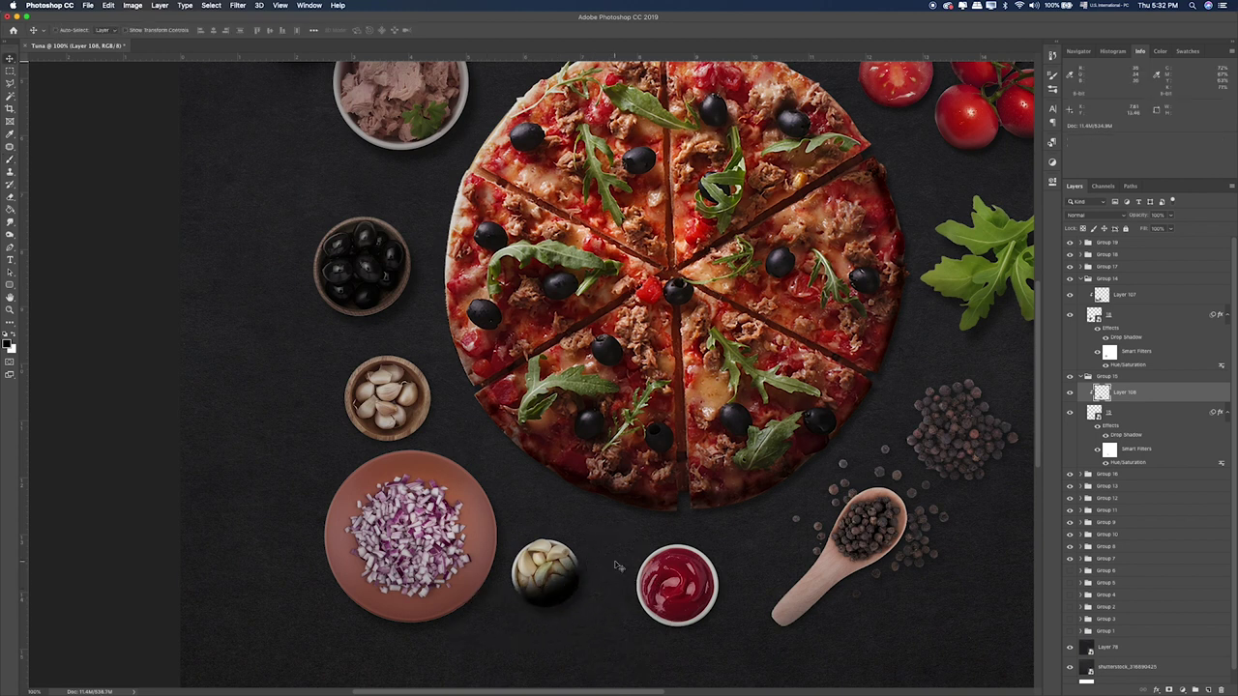
pyautogui.hotkey('shift', 'alt', 'a')
pyautogui.hotkey('shift', '+')
pyautogui.hotkey('shift', '+')
pyautogui.hotkey('shift', '+')
pyautogui.hotkey('shift', '+')
pyautogui.hotkey('shift', '+')
pyautogui.hotkey('shift', '+')
pyautogui.hotkey('shift', '+')
pyautogui.hotkey('shift', '+')
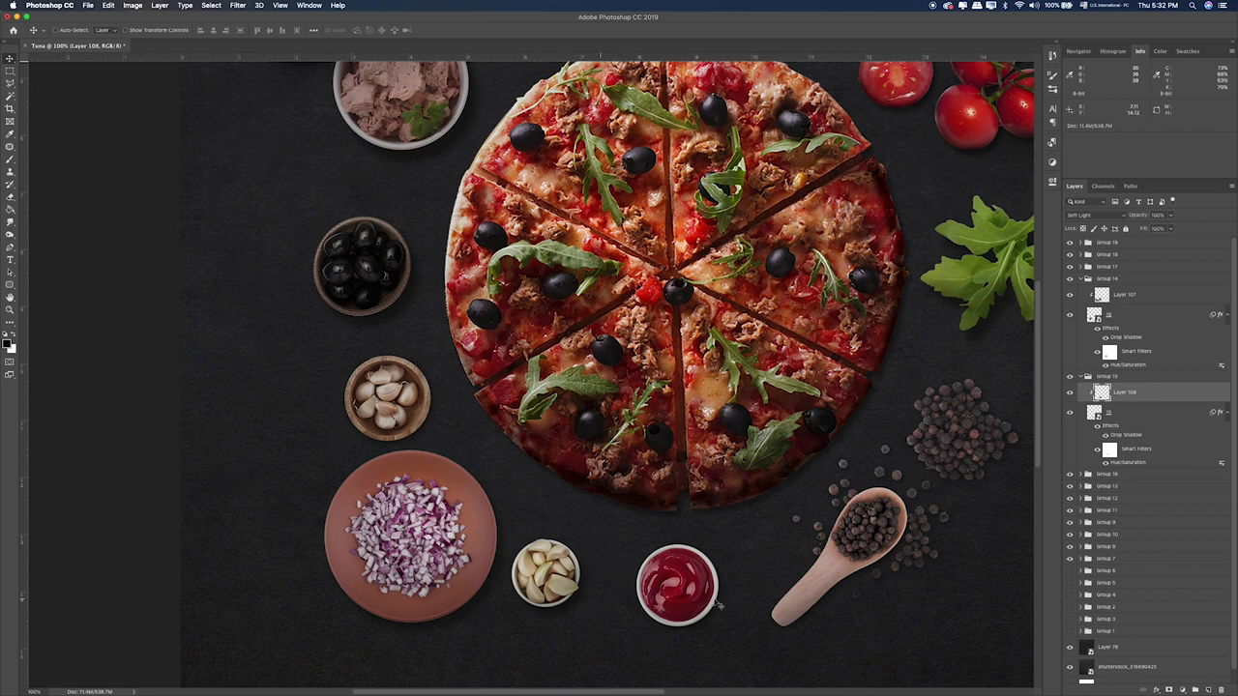
# Step: Add a layer clipped to the wooden garlic bowl in Group 16 and paint black shading along its lower edge
pyautogui.click(1082, 379)
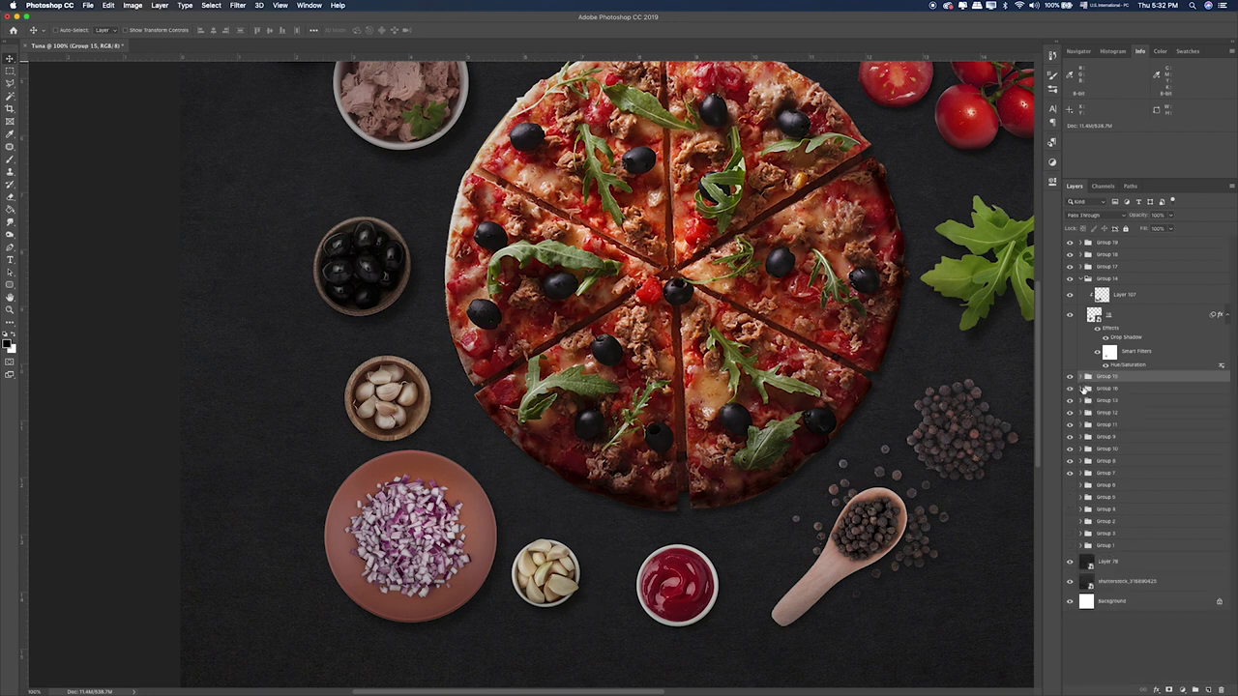
pyautogui.click(1082, 388)
pyautogui.click(1124, 410)
pyautogui.click(1205, 691)
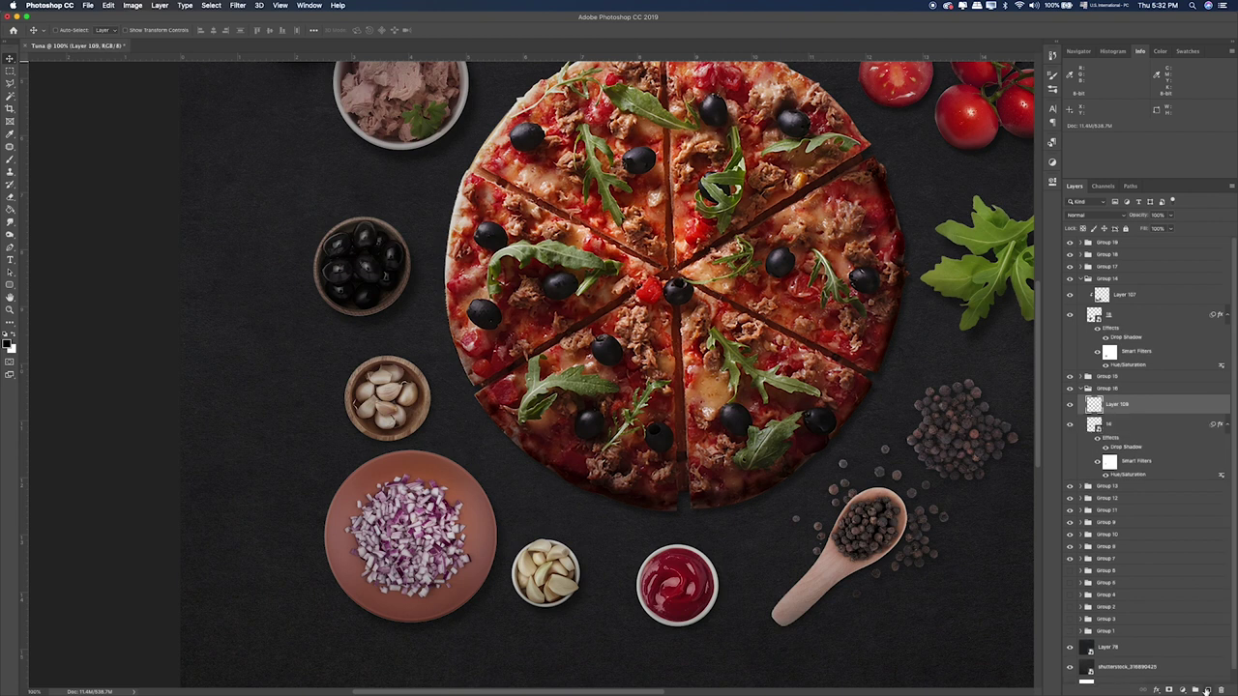
pyautogui.keyDown('alt'); pyautogui.click(1138, 414); pyautogui.keyUp('alt')
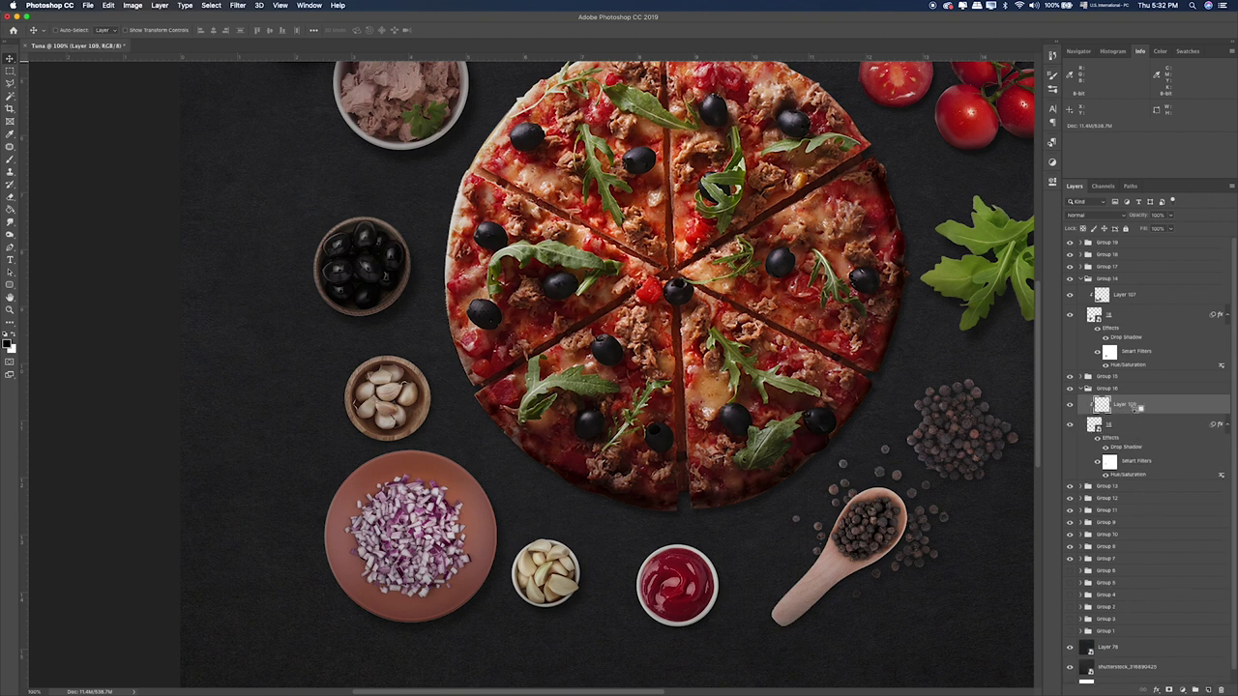
pyautogui.press('b')
pyautogui.moveTo(452, 418)
pyautogui.mouseDown()
pyautogui.moveTo(405, 437)
pyautogui.moveTo(313, 442)
pyautogui.mouseUp()
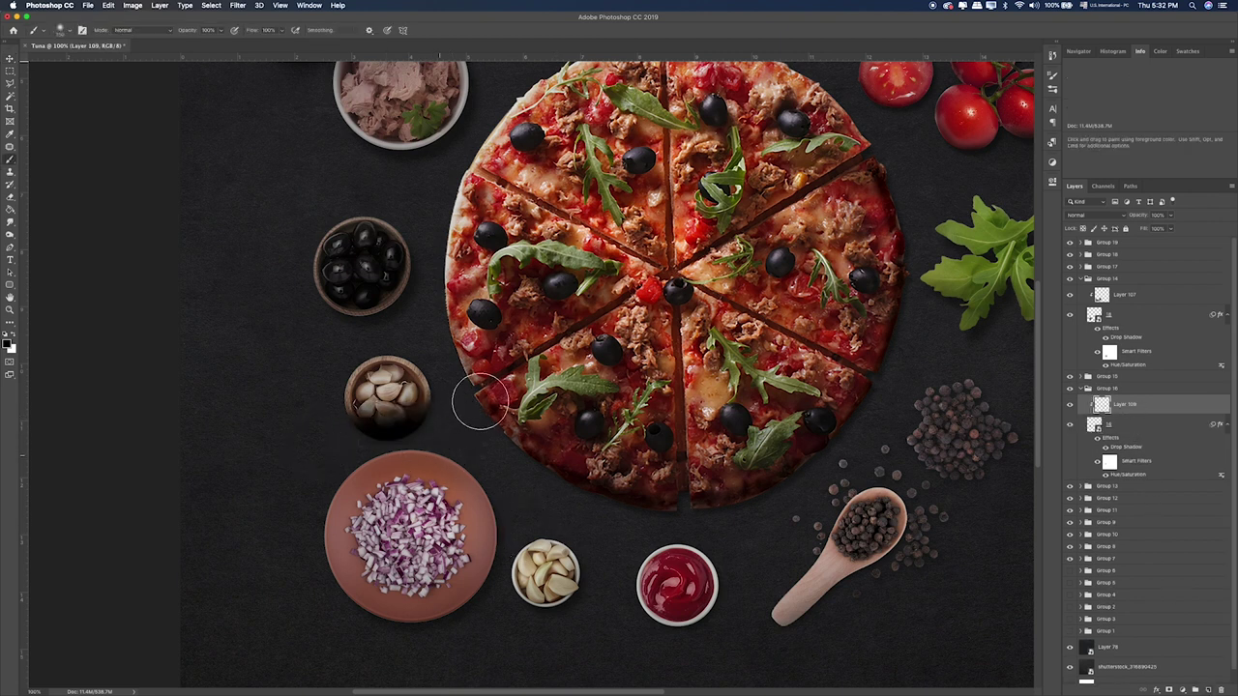
pyautogui.moveTo(455, 389)
pyautogui.mouseDown()
pyautogui.moveTo(425, 433)
pyautogui.moveTo(340, 442)
pyautogui.mouseUp()
# Step: Change the blend mode of the wooden garlic bowl's shading layer to Soft Light
pyautogui.press('v')
pyautogui.hotkey('shift', '+')
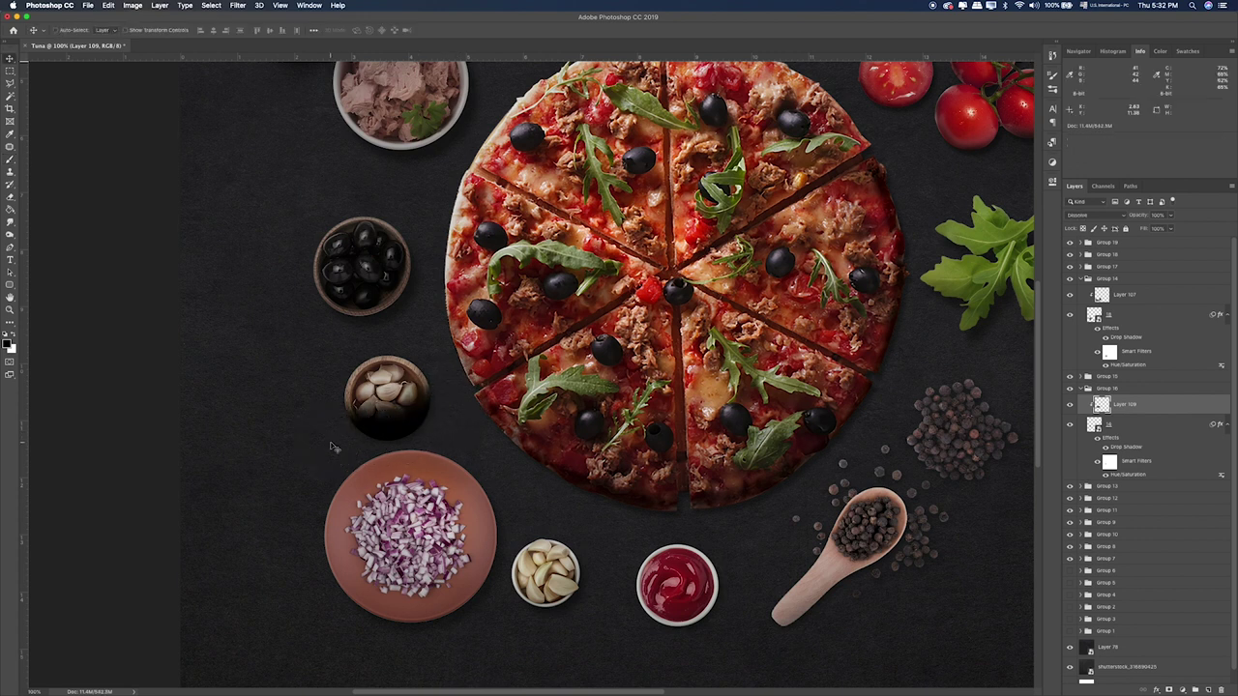
pyautogui.hotkey('shift', '+')
pyautogui.hotkey('shift', '+')
pyautogui.hotkey('shift', '+')
pyautogui.hotkey('shift', '+')
pyautogui.hotkey('shift', '+')
pyautogui.hotkey('shift', '+')
pyautogui.hotkey('shift', '+')
pyautogui.hotkey('shift', '+')
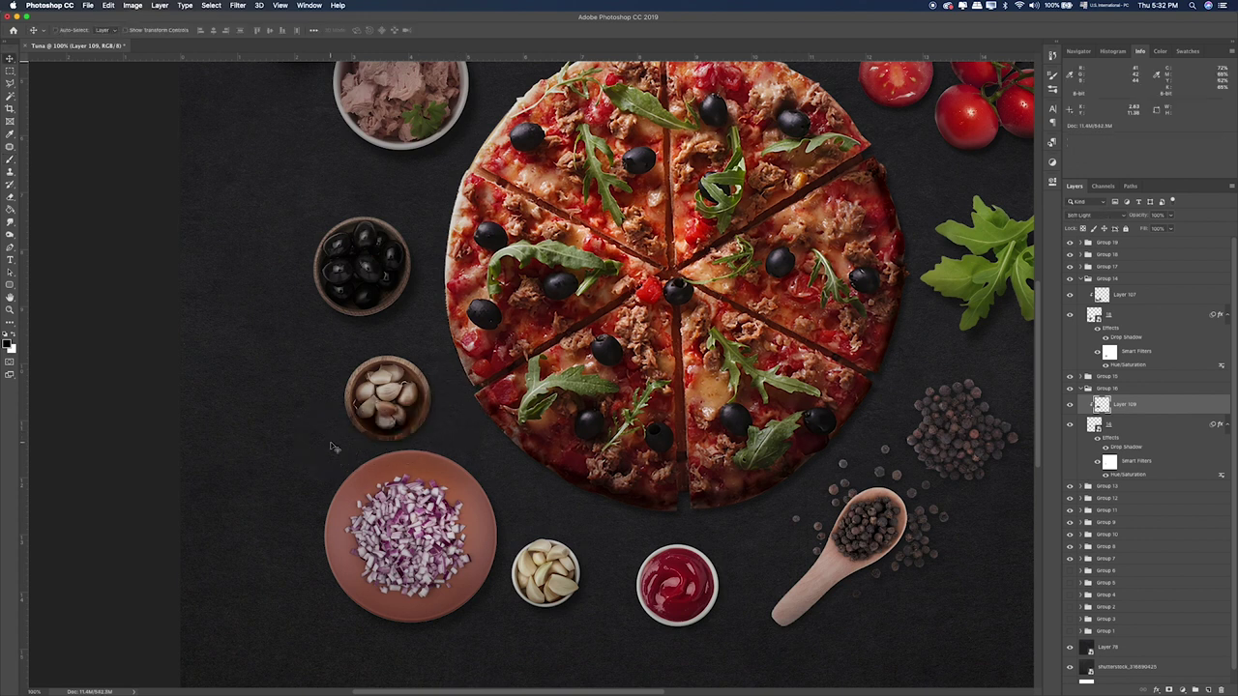
pyautogui.press('e')
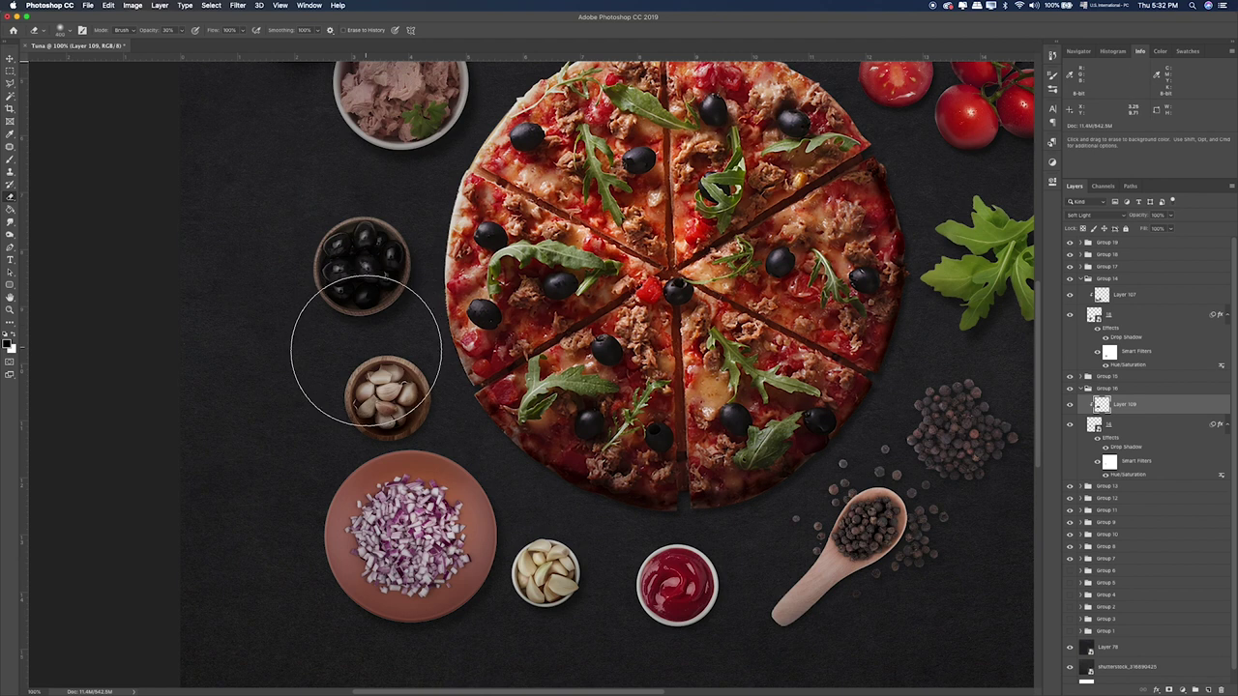
# Step: Set the wooden garlic bowl's Drop Shadow distance to about 22 px
pyautogui.doubleClick(1128, 448)
pyautogui.click(955, 167)
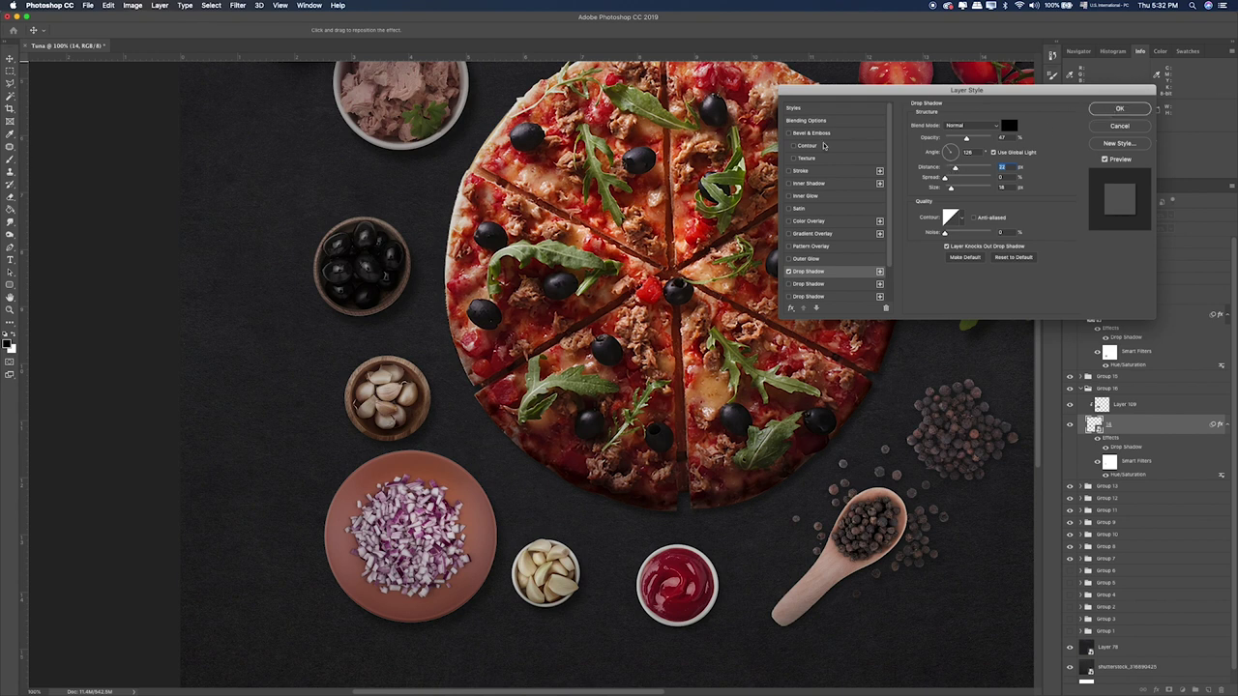
pyautogui.press('Return')
pyautogui.hscroll(3, 930, 293)
pyautogui.scroll(1, 929, 293)
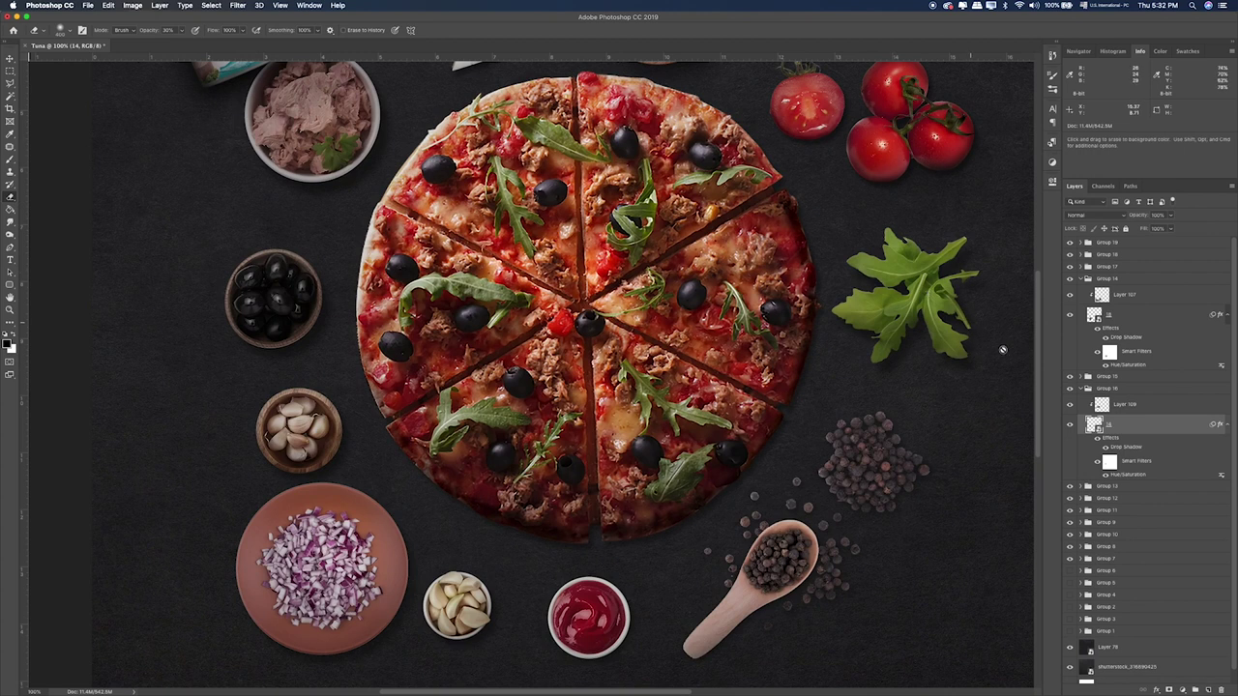
pyautogui.click(1102, 407)
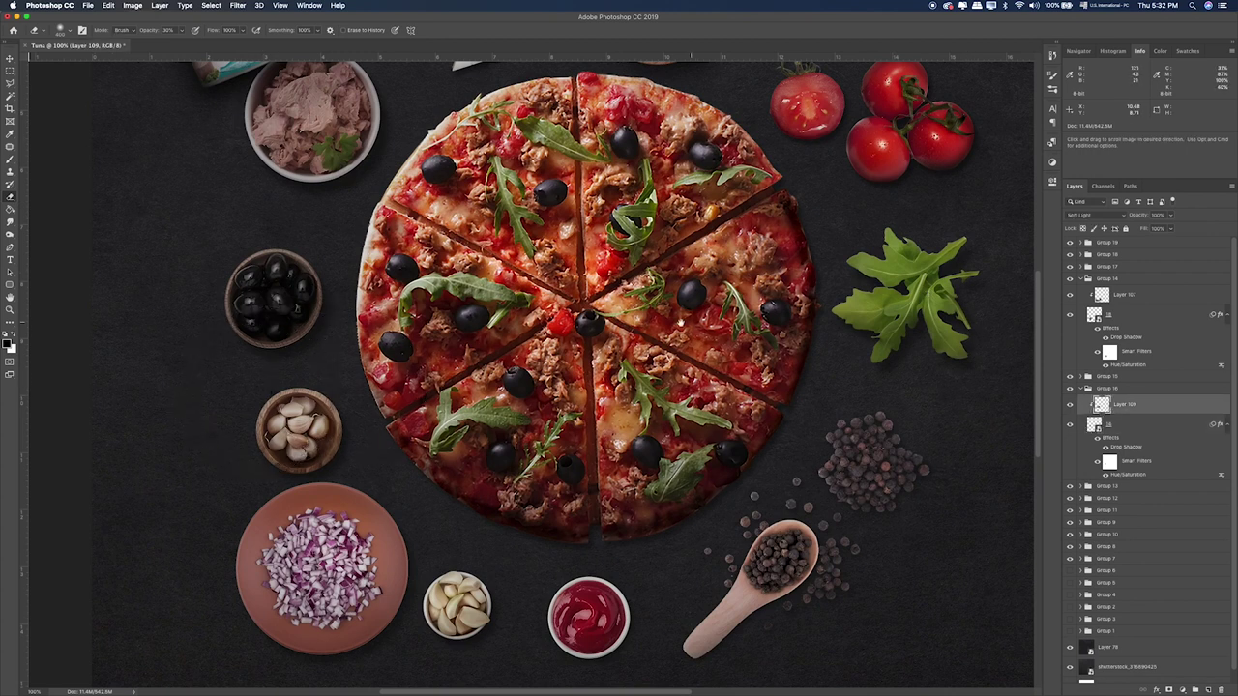
pyautogui.moveTo(681, 322); pyautogui.dragTo(578, 231)
# Step: Set the Drop Shadow distance of the ketchup bowl in Group 13 to about 21 px
pyautogui.click(1080, 388)
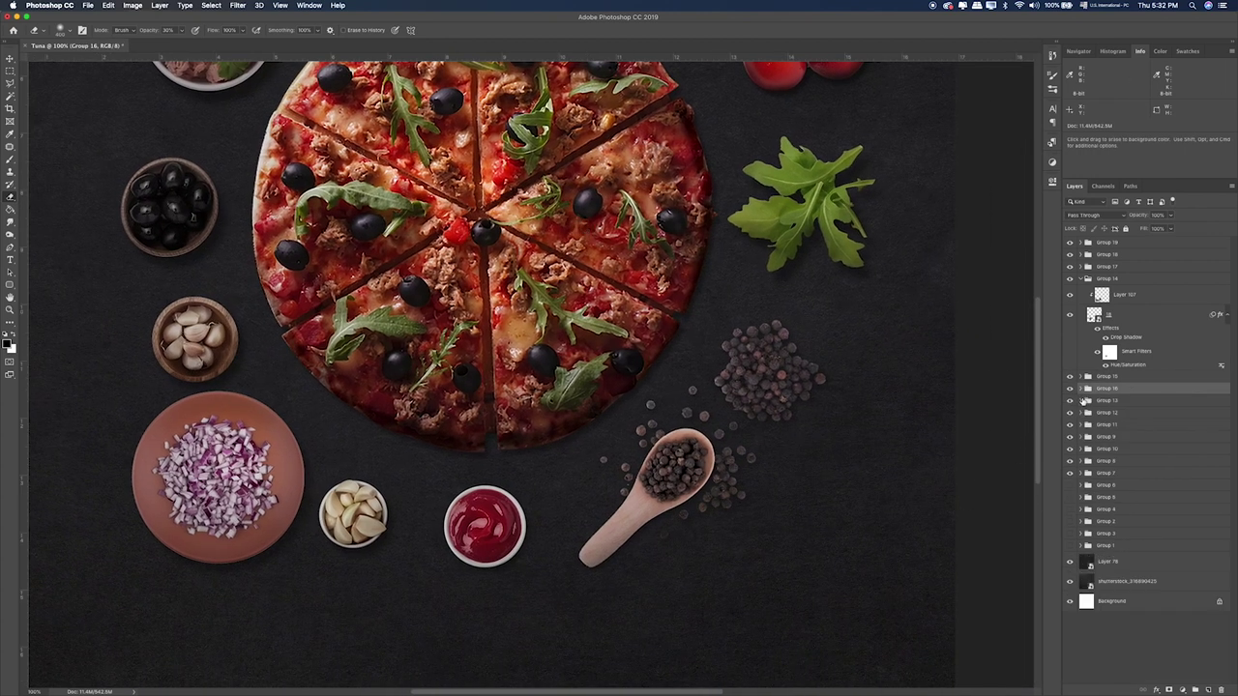
pyautogui.click(1080, 400)
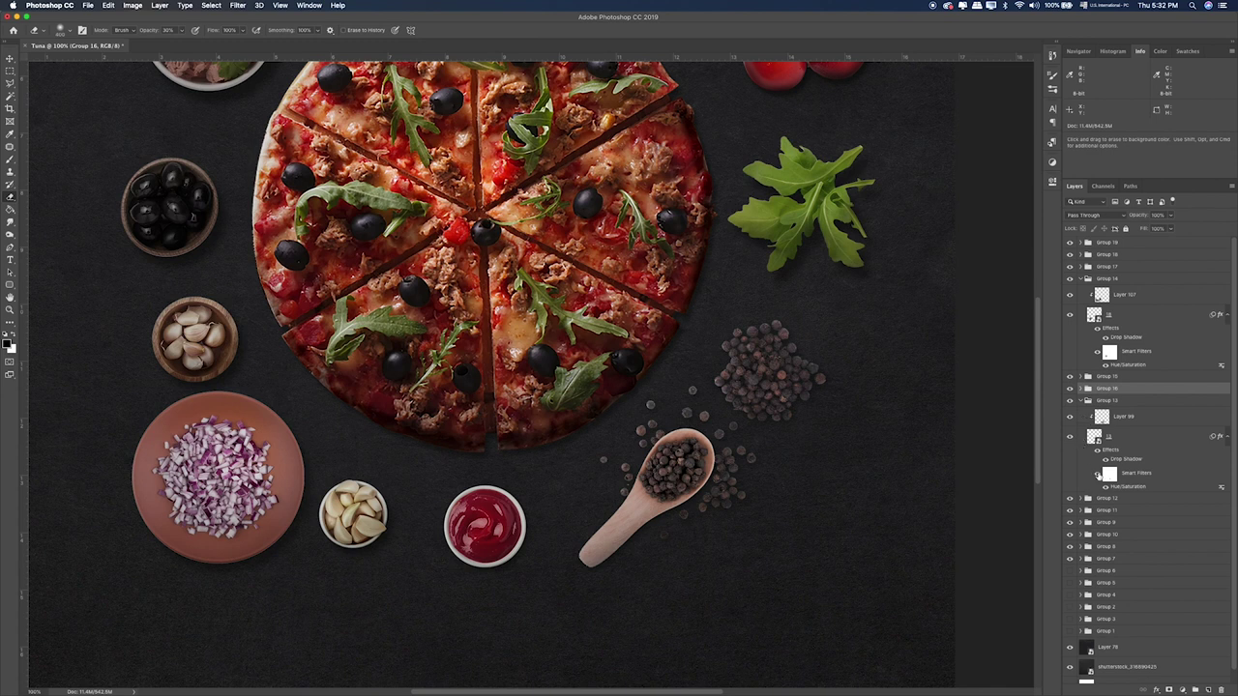
pyautogui.click(1113, 436)
pyautogui.click(1099, 473)
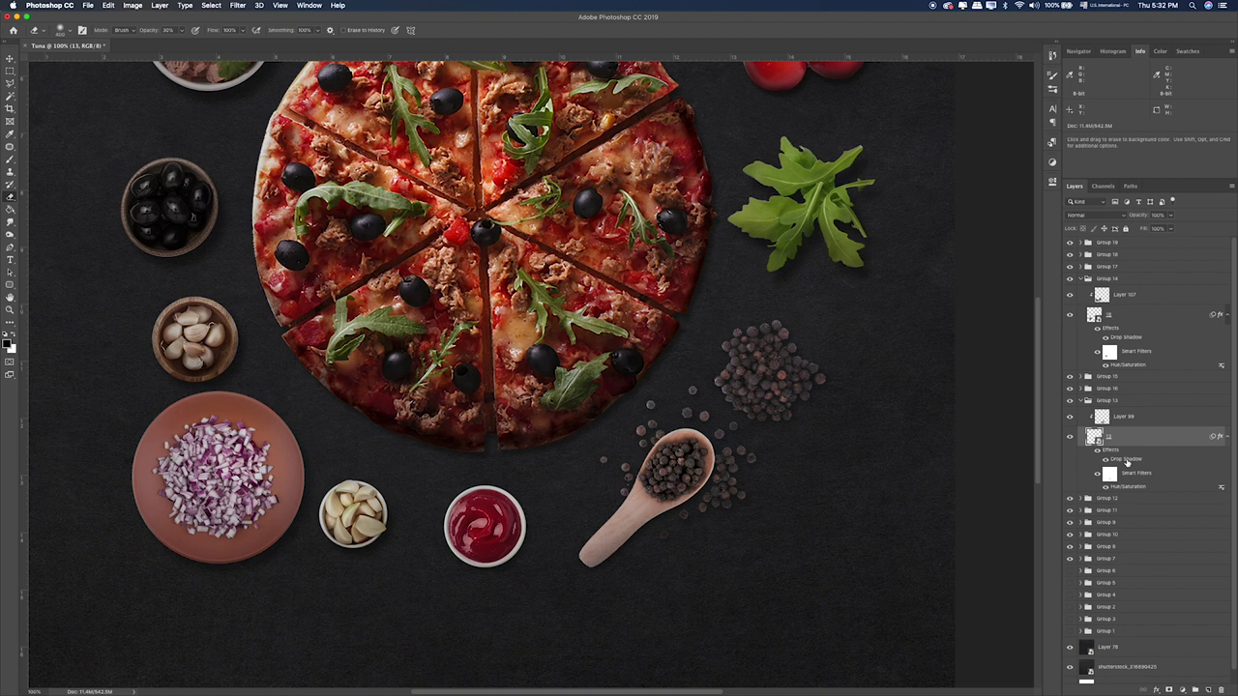
pyautogui.doubleClick(1125, 460)
pyautogui.moveTo(950, 169); pyautogui.dragTo(957, 169)
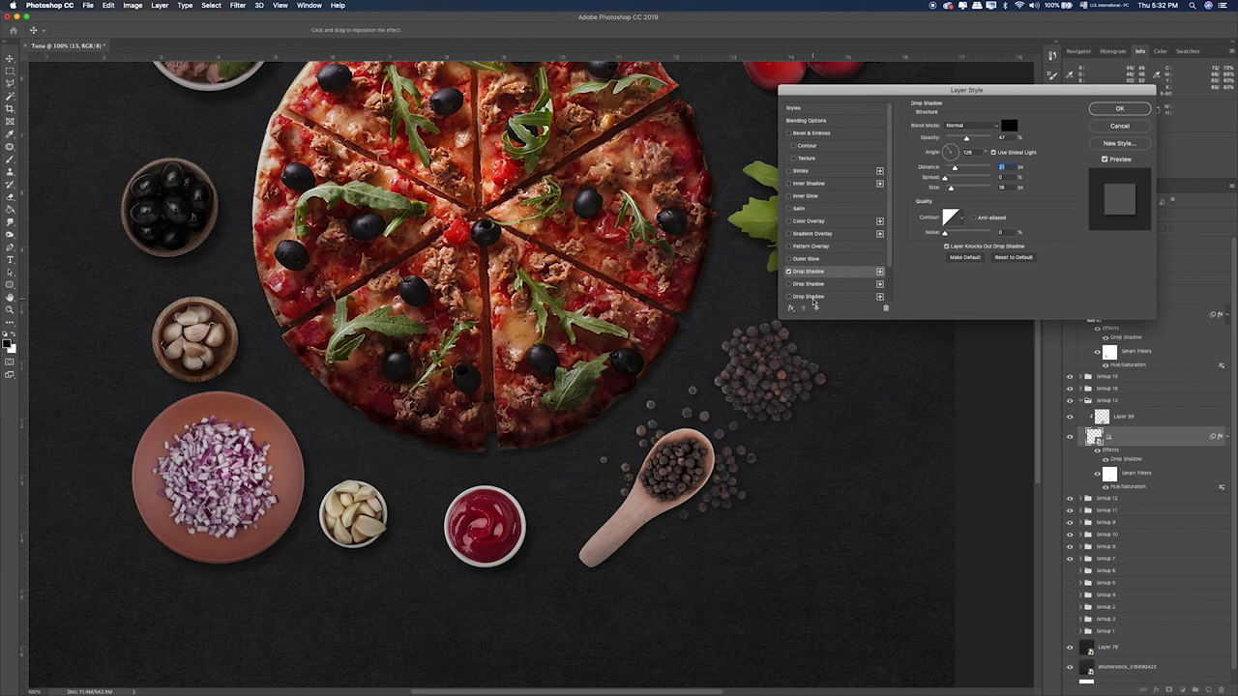
# Step: Delete the extra Drop Shadow entries from the ketchup bowl's layer style, keep a single one and apply the style
pyautogui.scroll(-3, 813, 300)
pyautogui.click(815, 296)
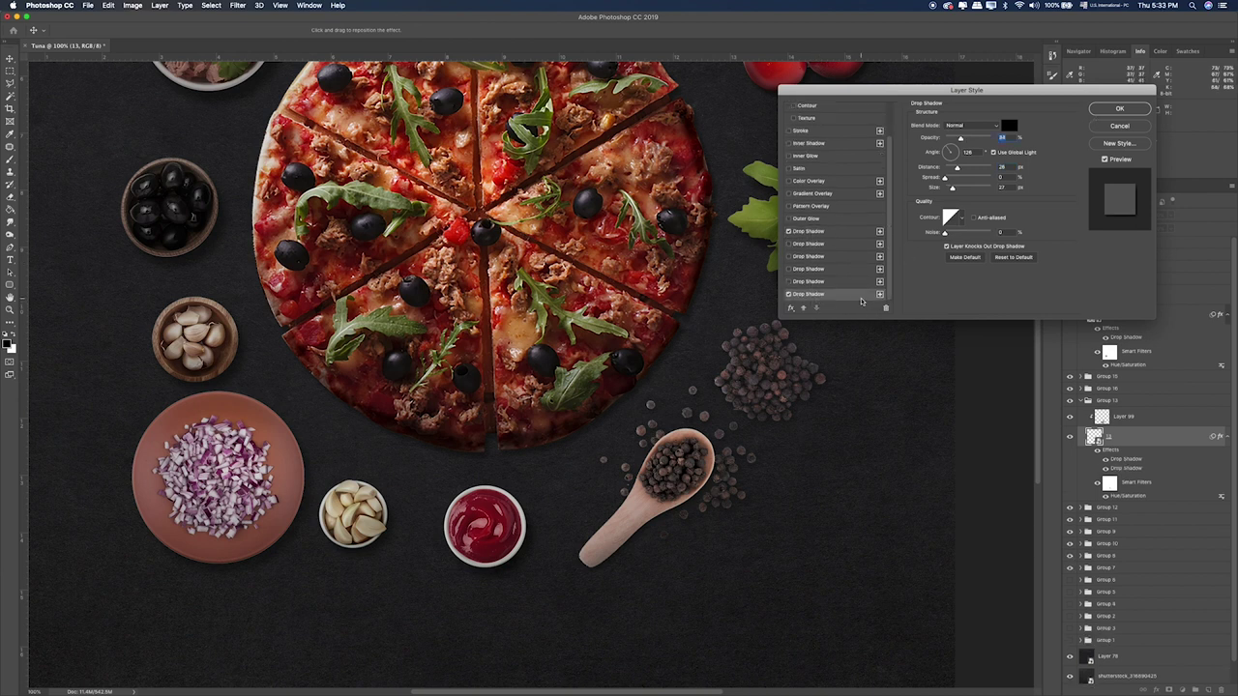
pyautogui.click(884, 308)
pyautogui.click(885, 309)
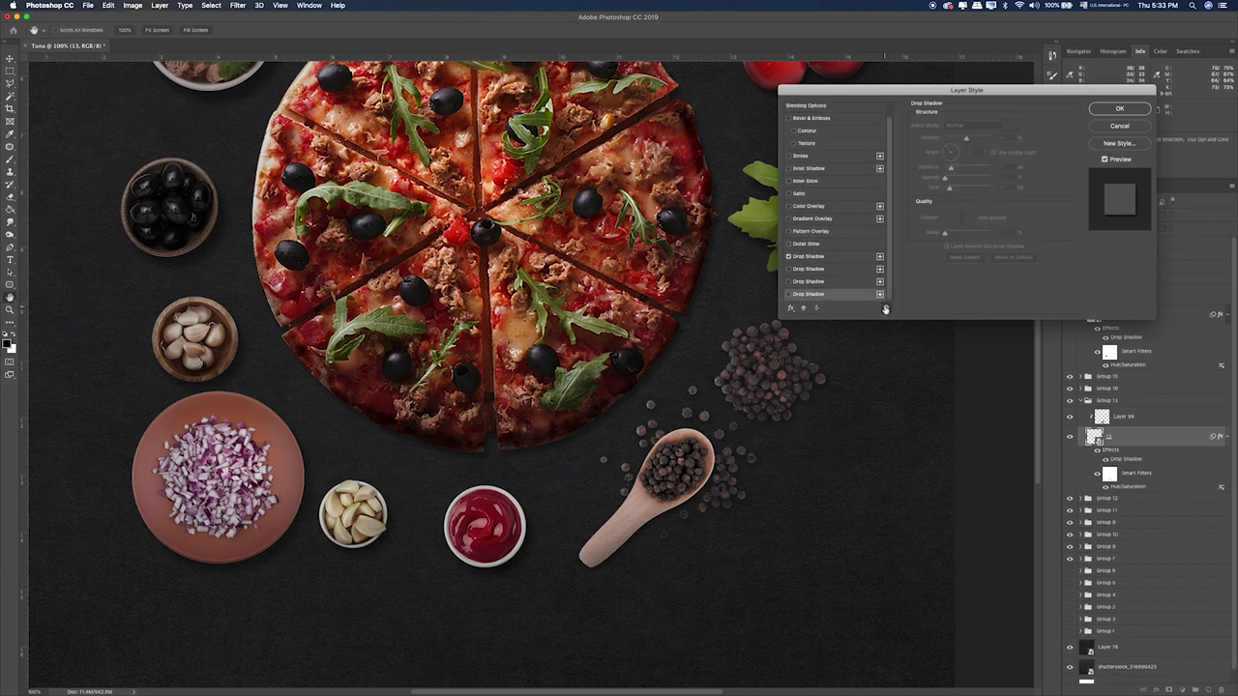
pyautogui.click(885, 308)
pyautogui.click(885, 308)
pyautogui.click(885, 308)
pyautogui.click(1120, 108)
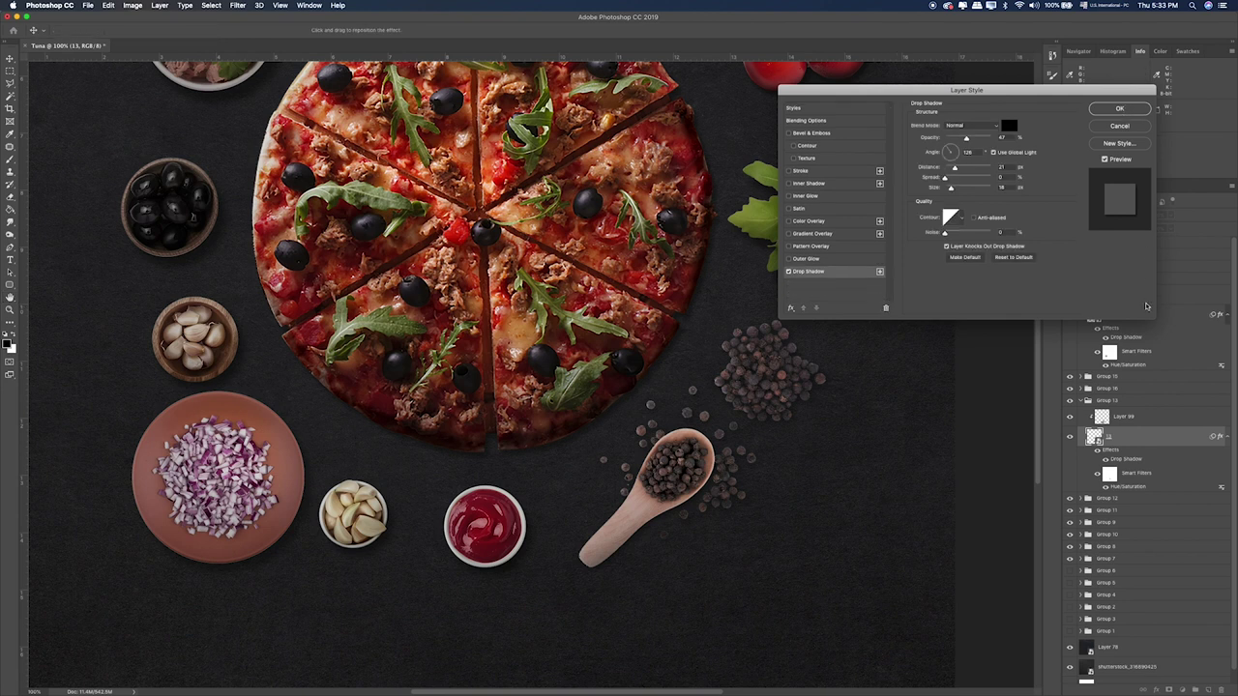
# Step: Add a second clipped layer above the ketchup bowl's Layer 99 and brush soft black shading onto the bowl's lower-right side
pyautogui.click(1154, 418)
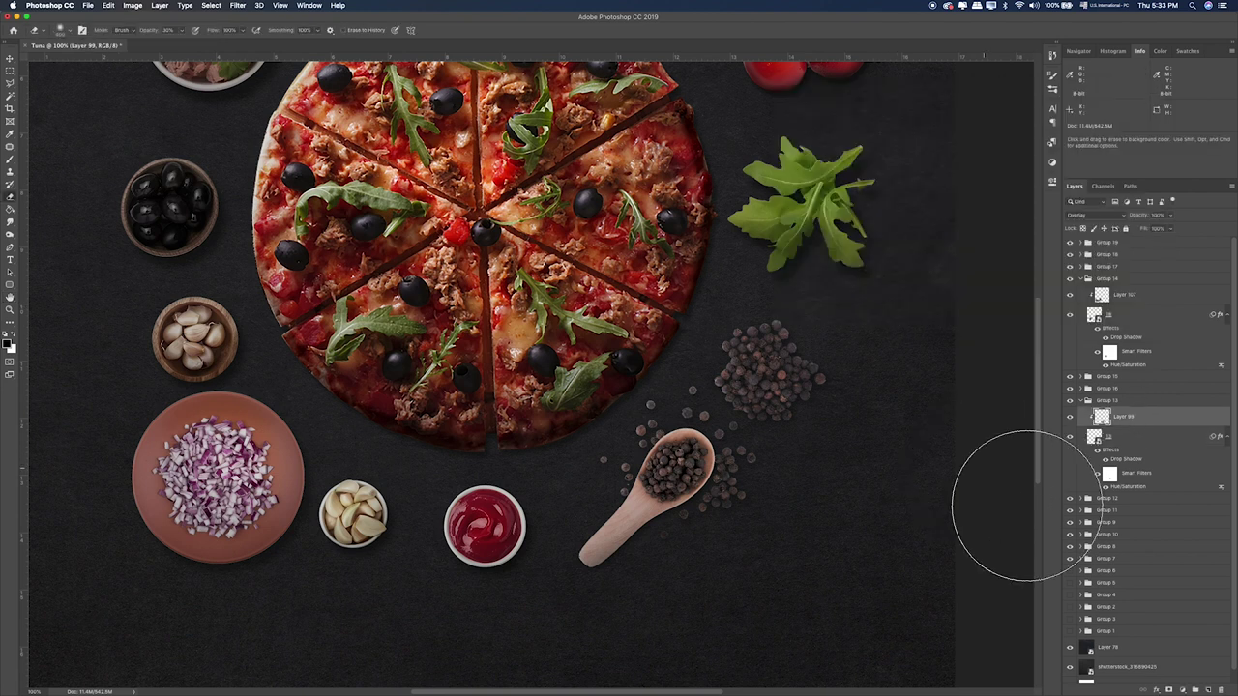
pyautogui.click(1208, 692)
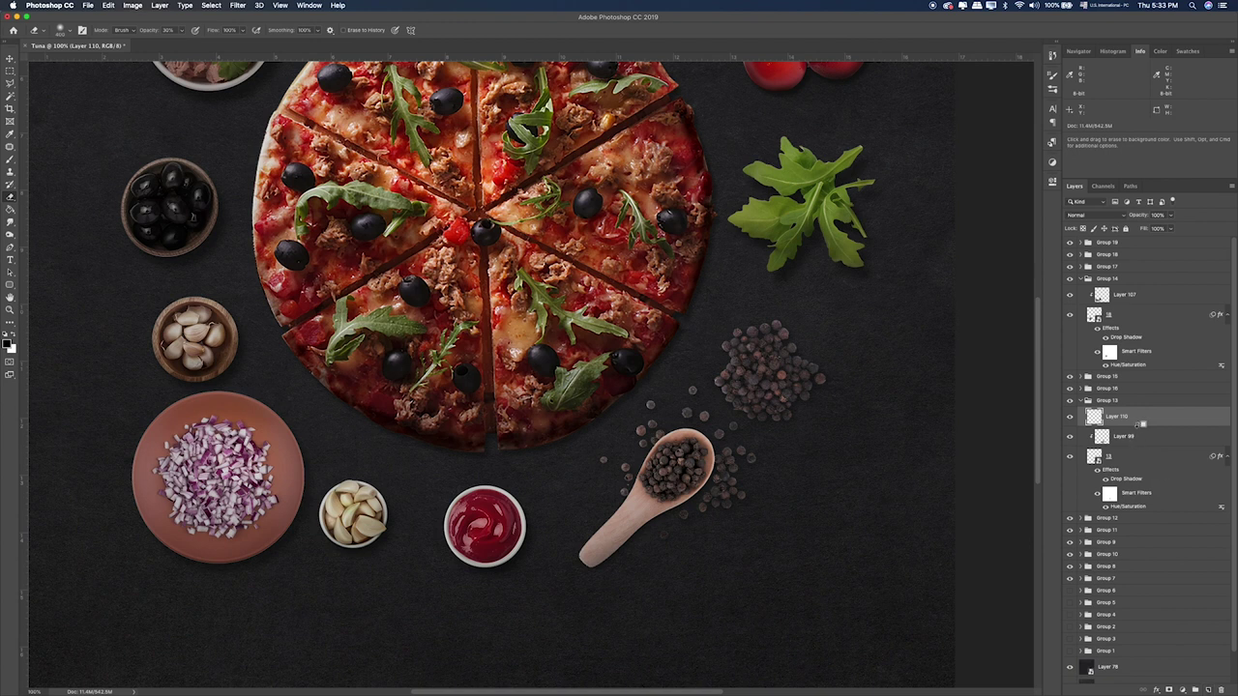
pyautogui.press('b')
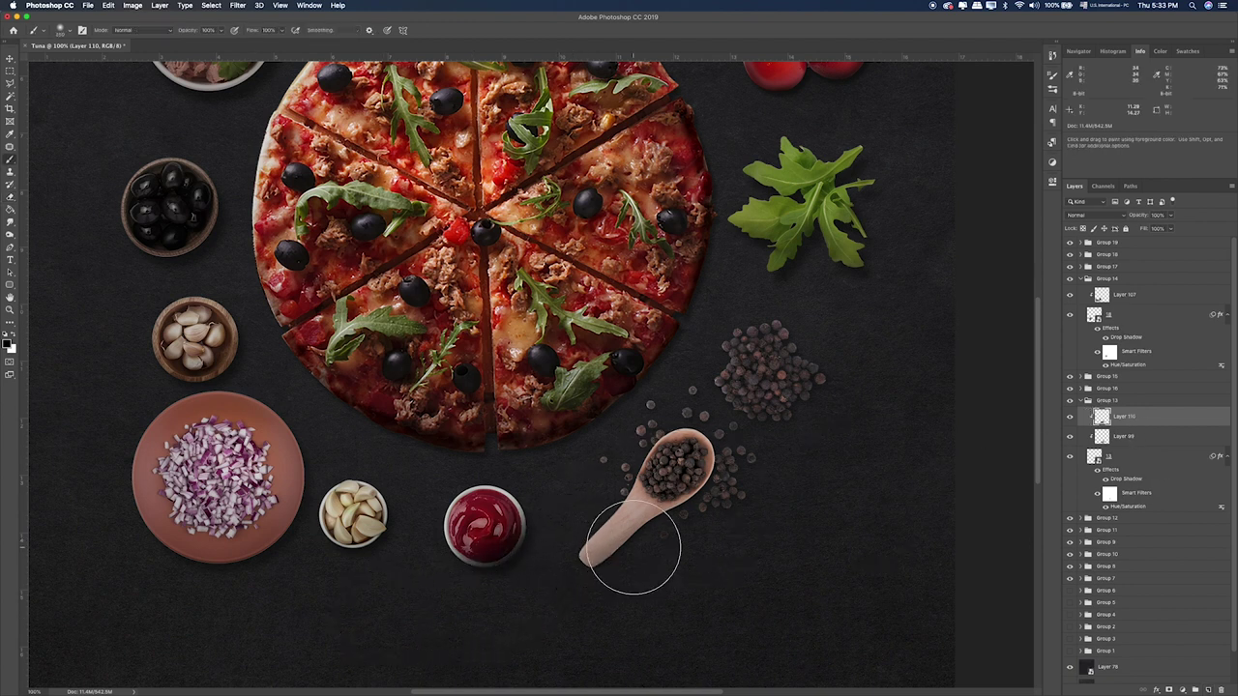
# Step: Set the ketchup bowl's new shading layer to the Soft Light blend mode
pyautogui.press('v')
pyautogui.hotkey('shift', '+')
pyautogui.hotkey('shift', '+')
pyautogui.hotkey('shift', '+')
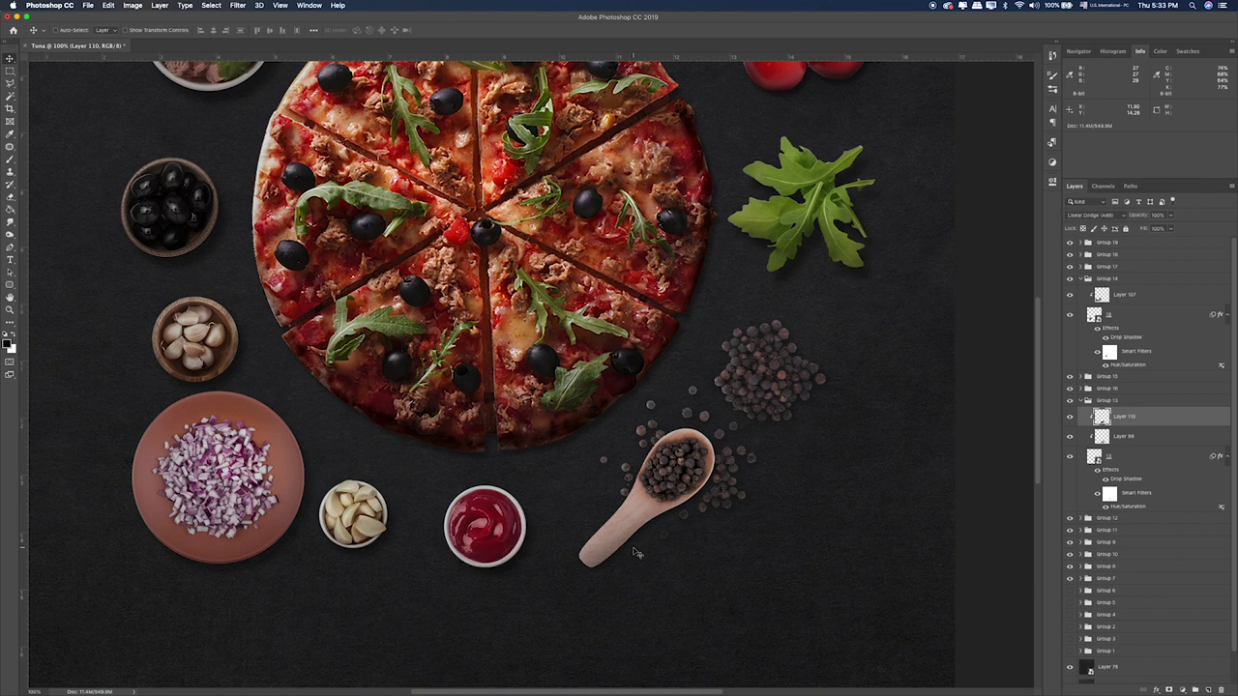
pyautogui.hotkey('shift', '+')
pyautogui.hotkey('shift', '+')
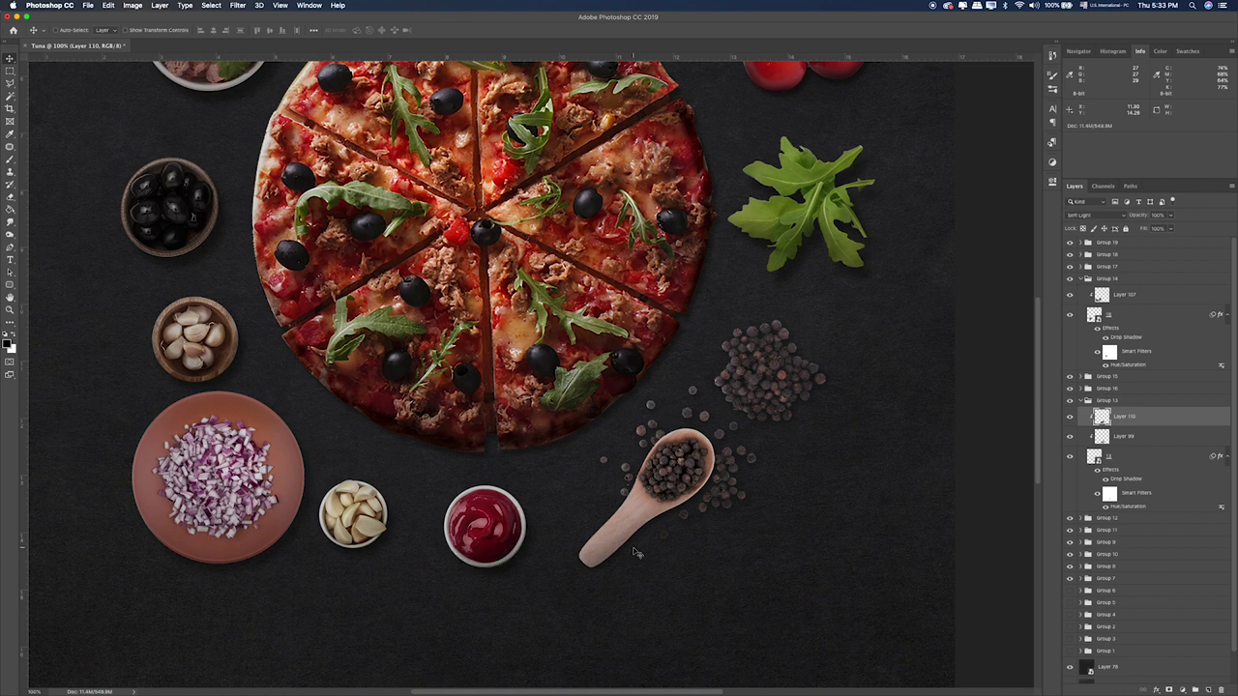
pyautogui.press('e')
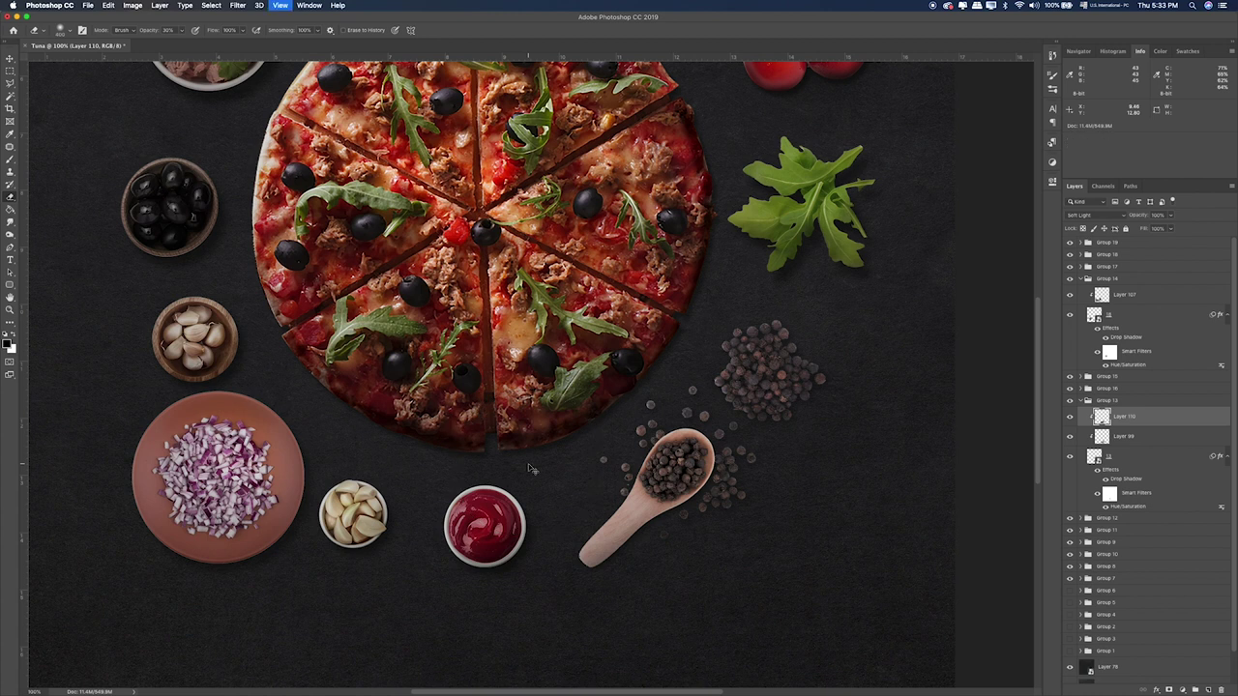
# Step: Check the Drop Shadow settings of the green olive bowl in Group 10 and show the guides over the whole composition
pyautogui.press('super+0')
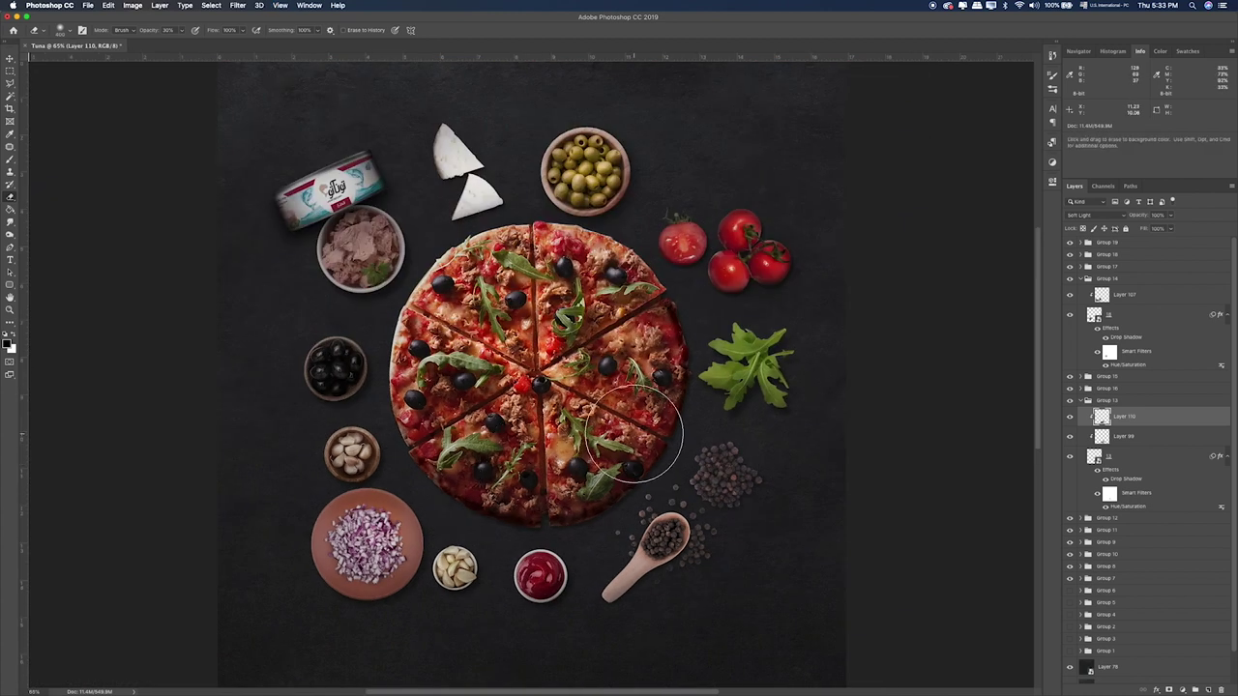
pyautogui.click(1081, 401)
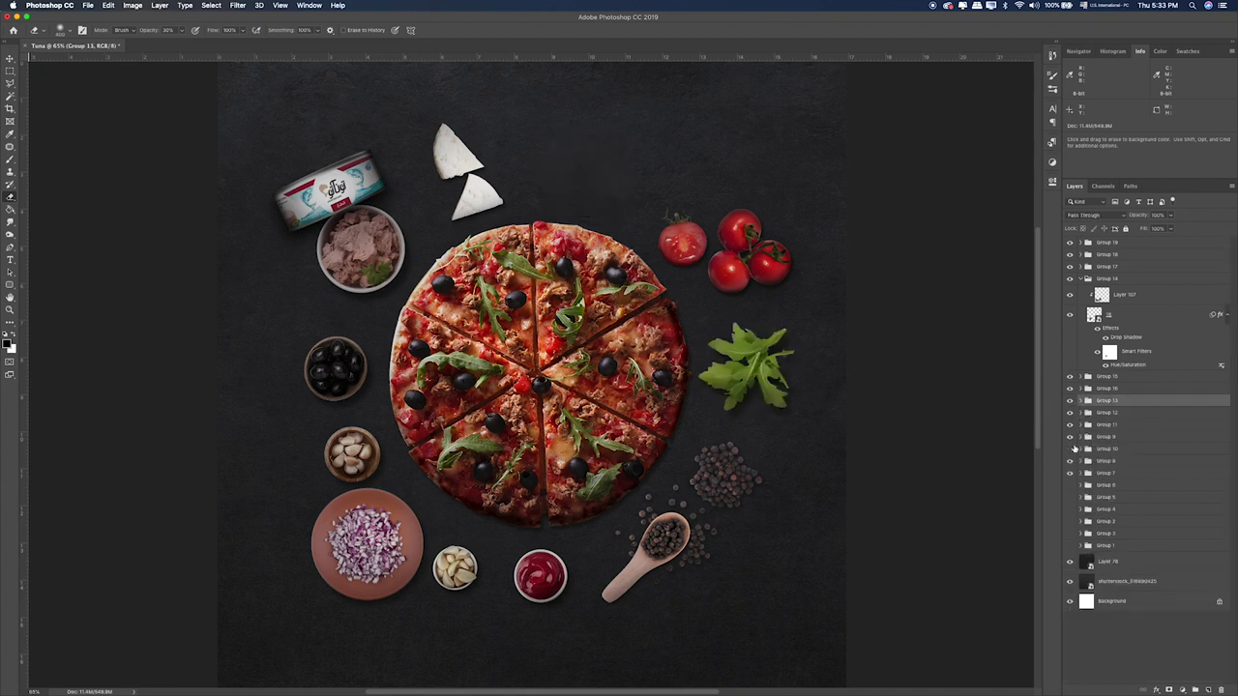
pyautogui.click(1081, 448)
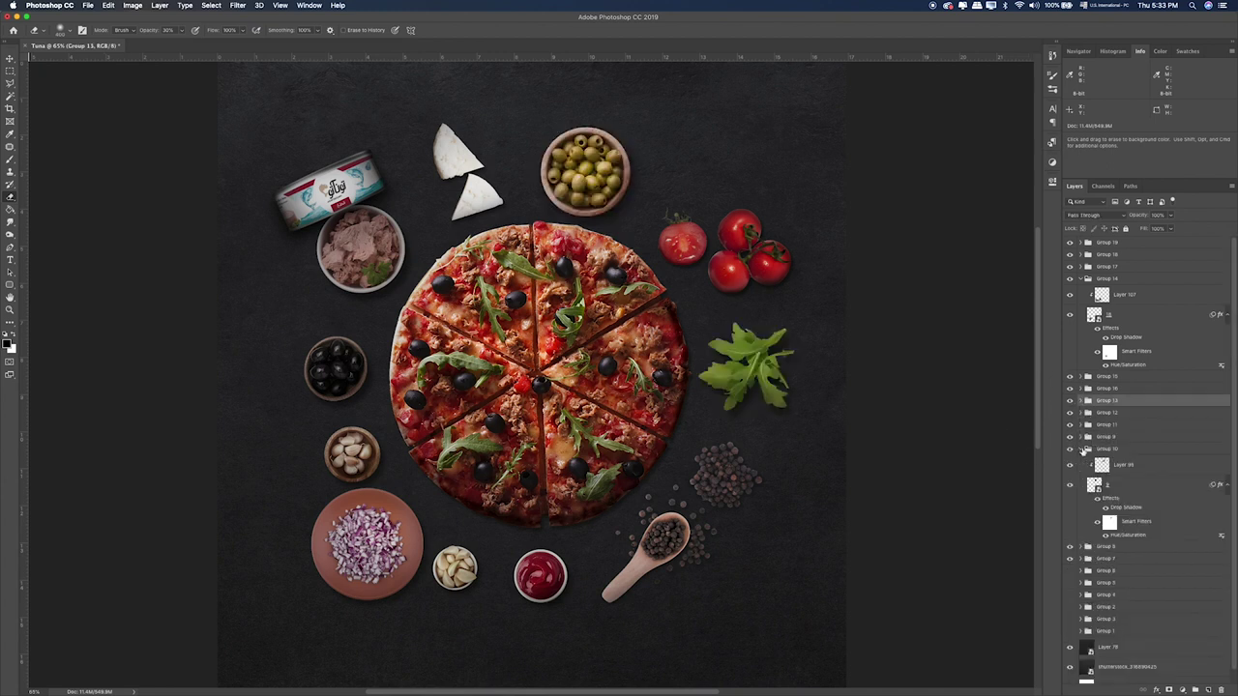
pyautogui.click(1105, 489)
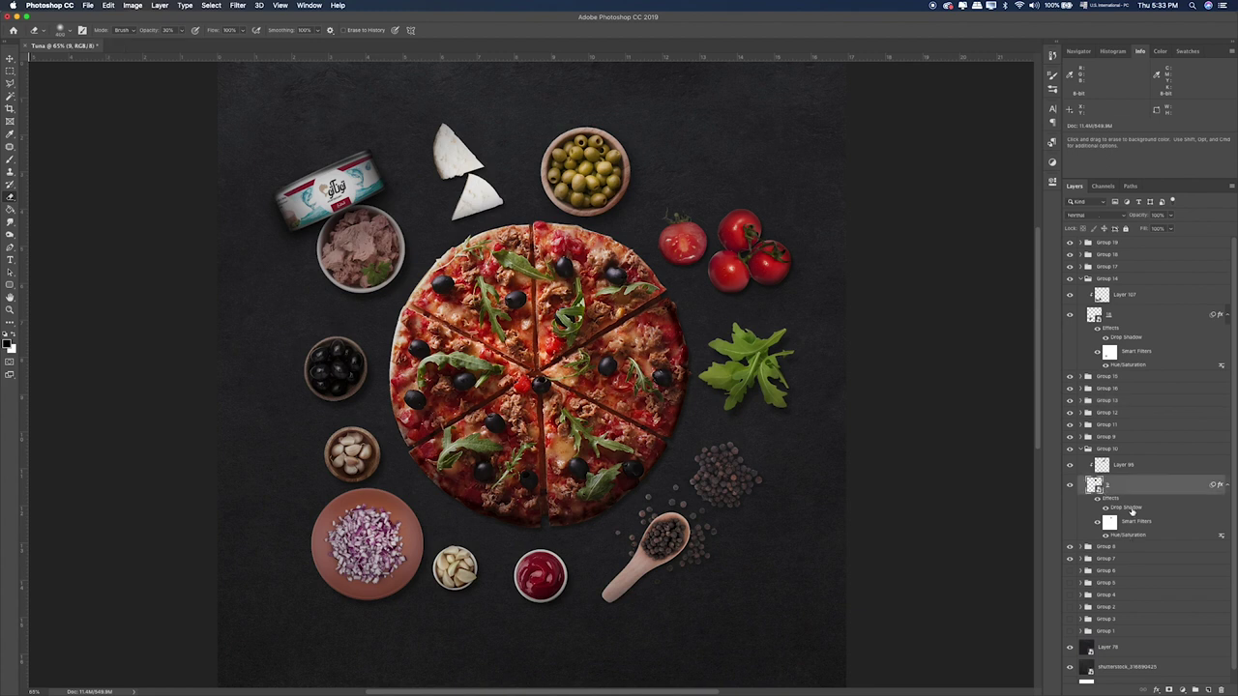
pyautogui.doubleClick(1127, 508)
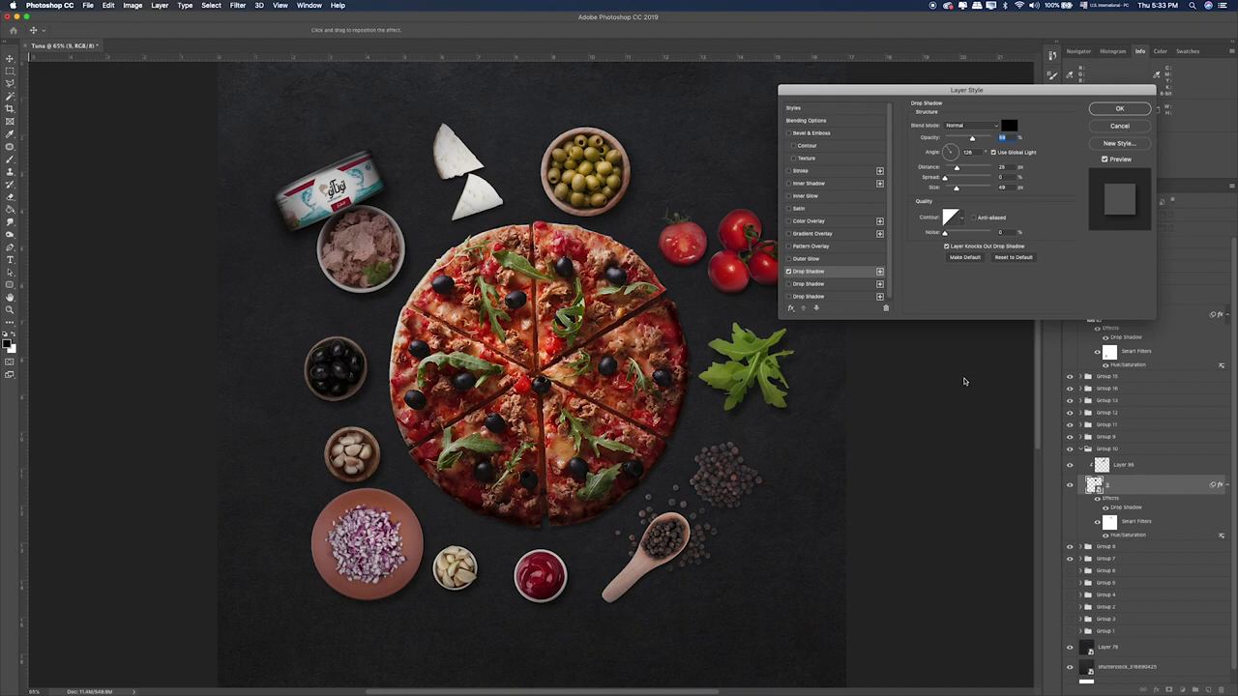
pyautogui.press('Return')
pyautogui.press('e')
pyautogui.press('super+semicolon')
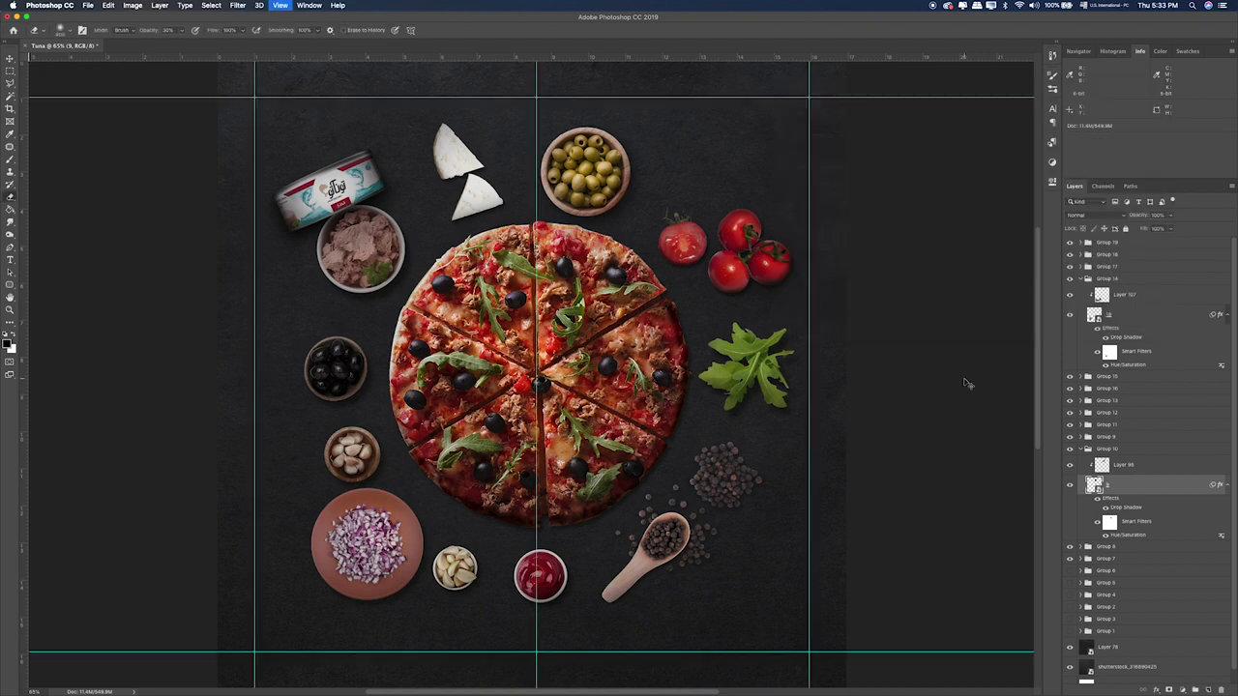
# Step: Hide the guides, collapse Group 10 and Group 14, and select the topmost group in the layer stack
pyautogui.press('super+semicolon')
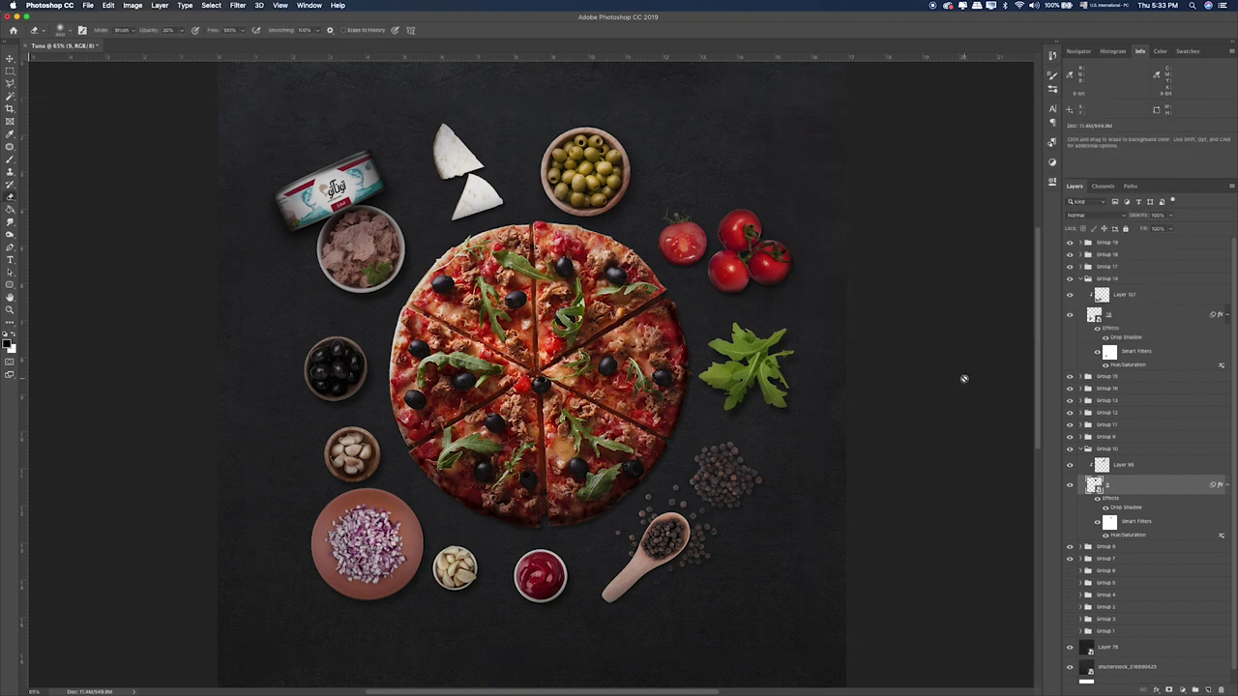
pyautogui.click(1081, 451)
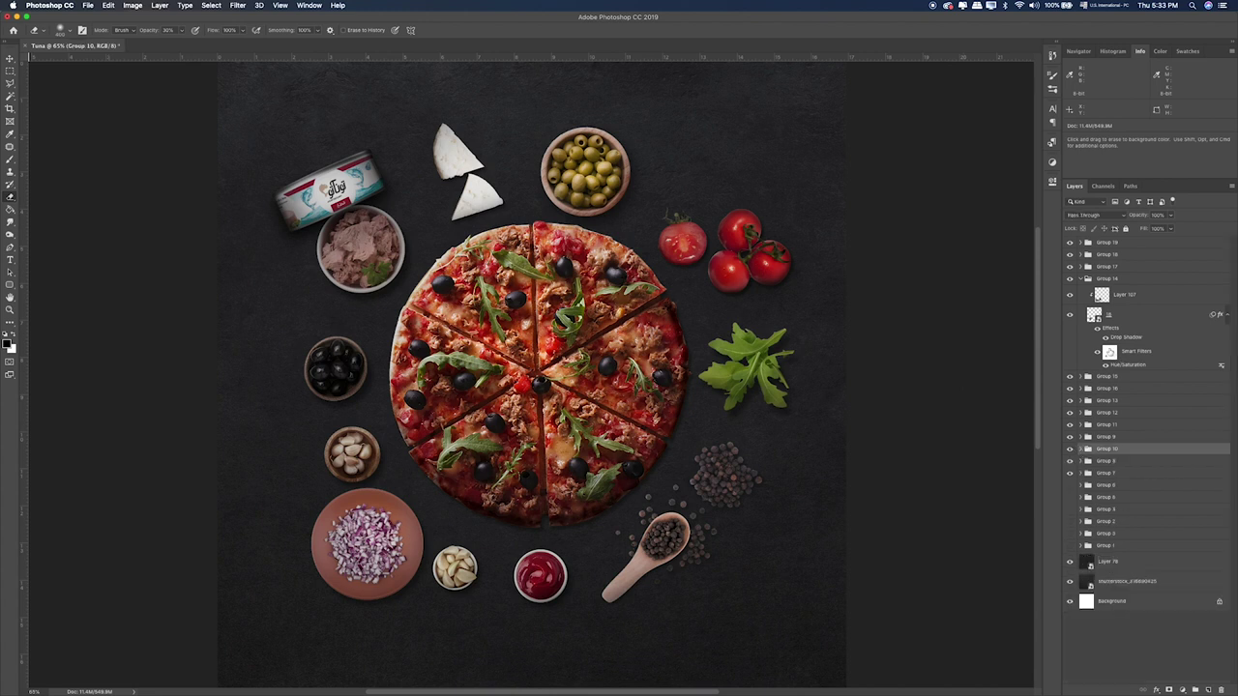
pyautogui.click(1082, 279)
pyautogui.click(1107, 247)
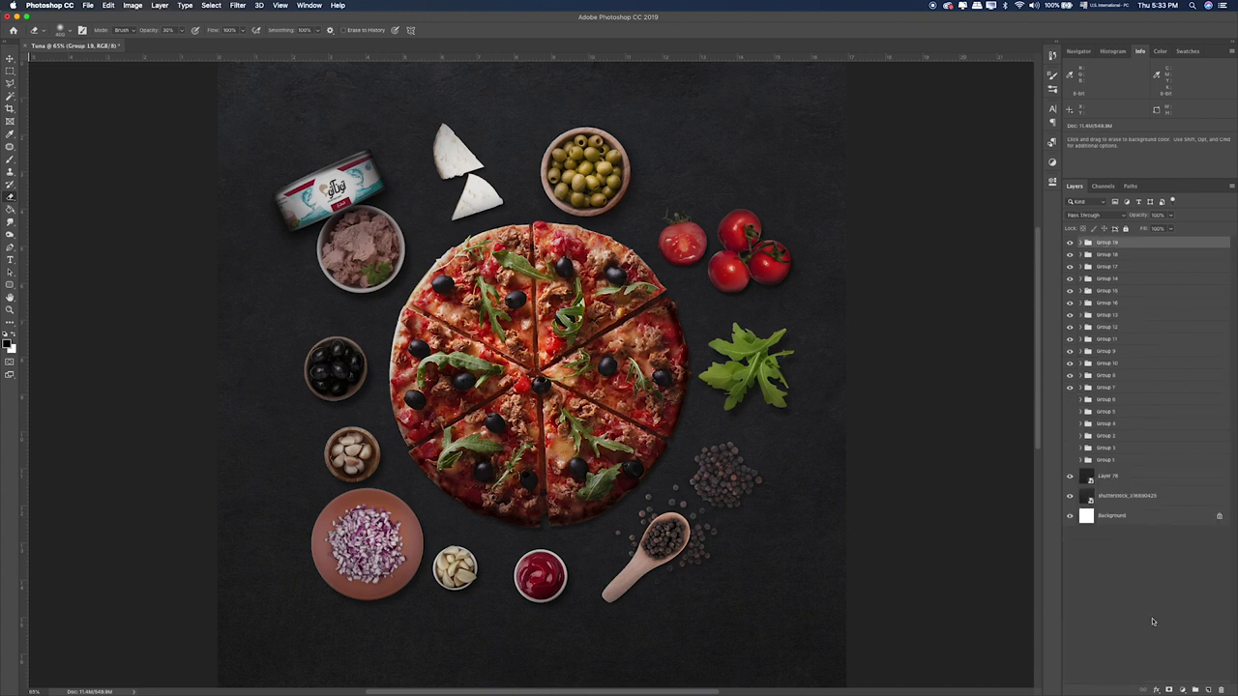
# Step: Add a Color Lookup adjustment layer above all groups with the 3Strip.look LUT and lower its opacity to about 38%
pyautogui.click(1182, 690)
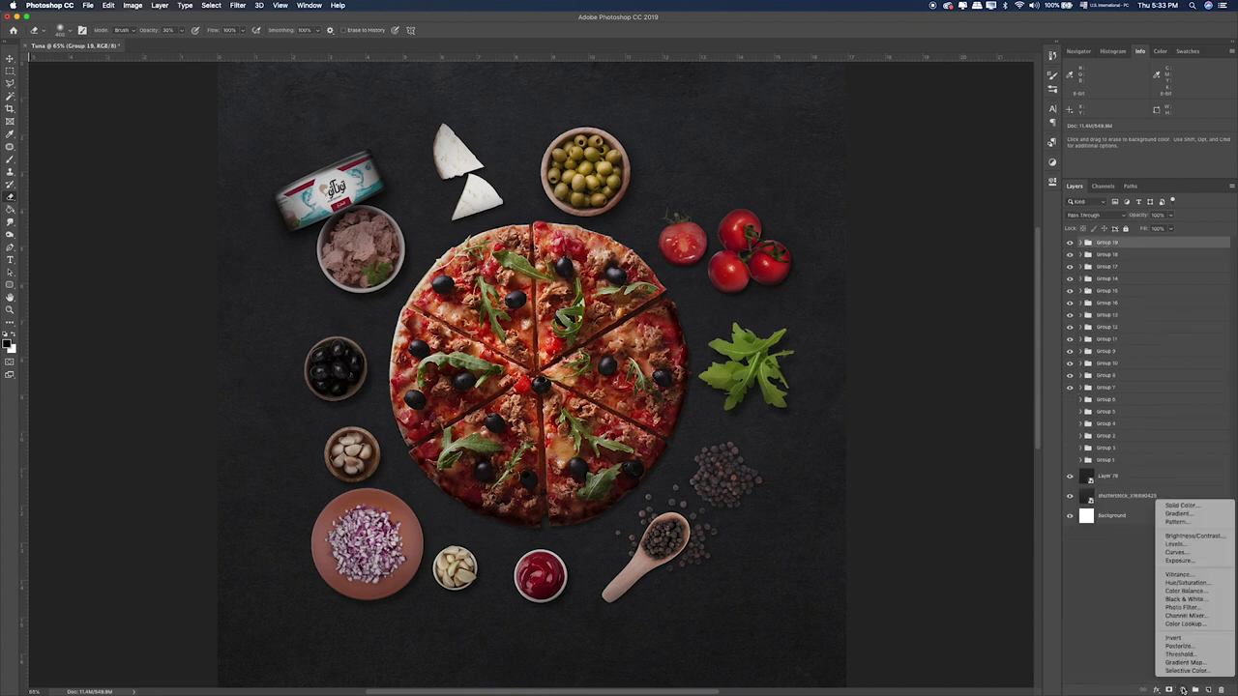
pyautogui.click(1182, 624)
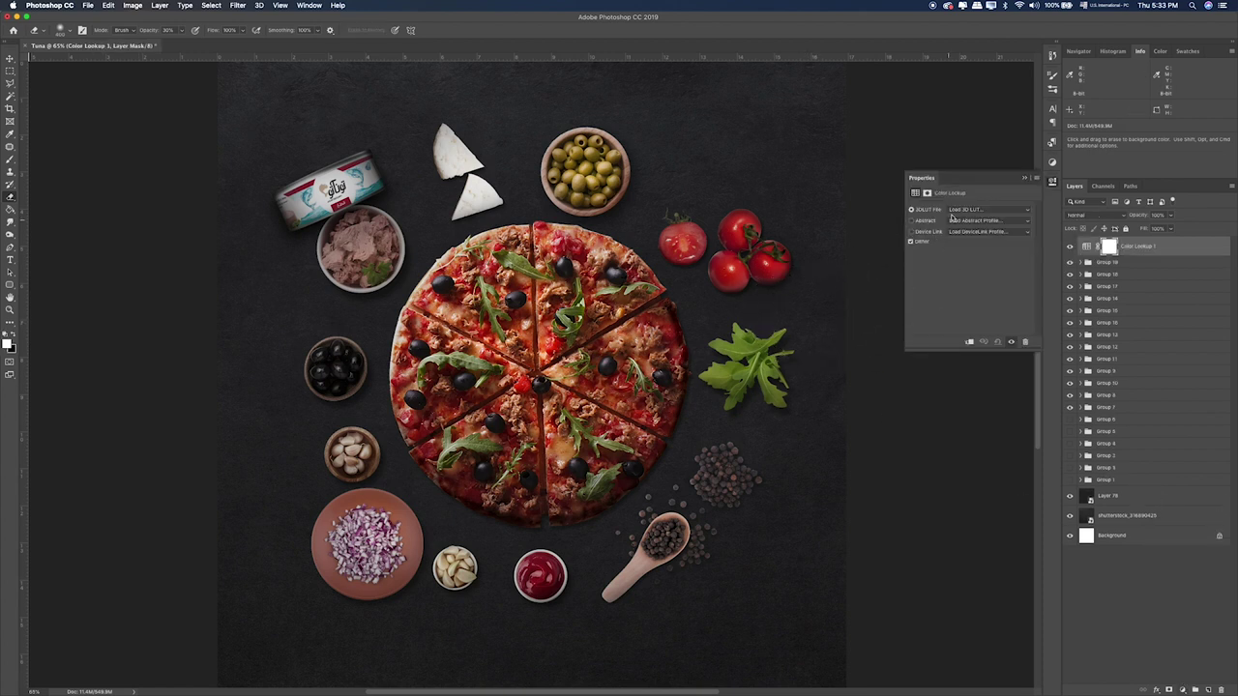
pyautogui.click(966, 211)
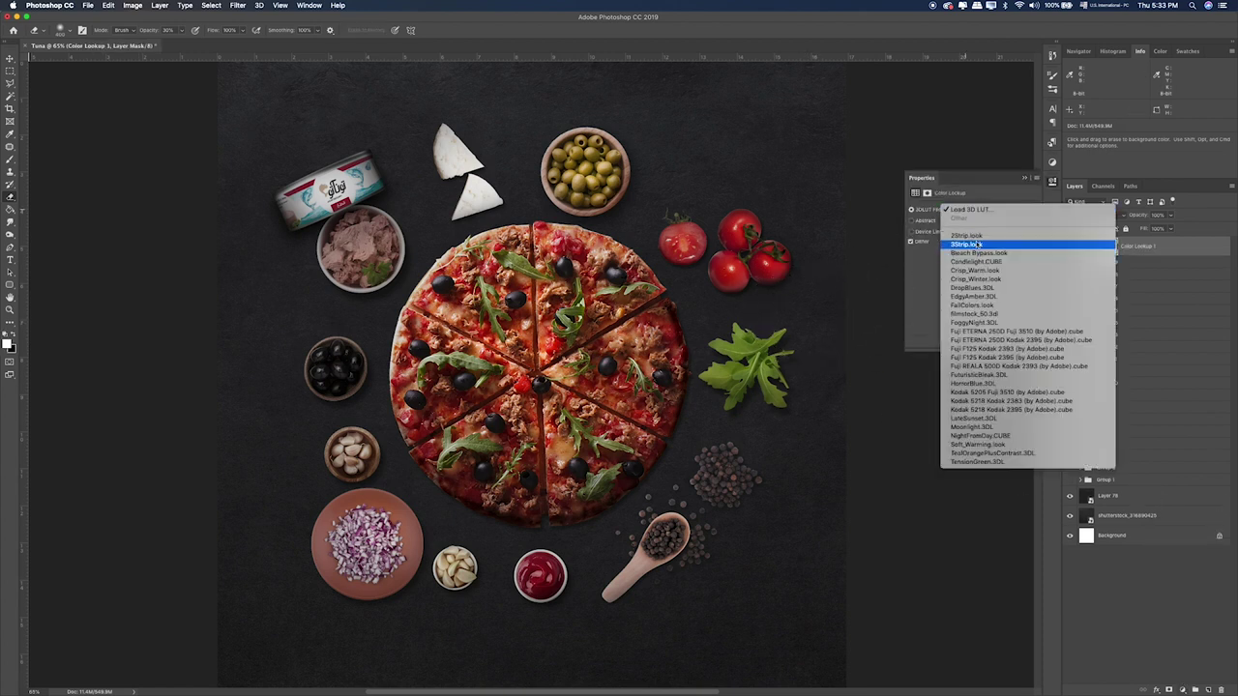
pyautogui.click(977, 242)
pyautogui.click(1171, 219)
pyautogui.moveTo(1140, 228); pyautogui.dragTo(1142, 228)
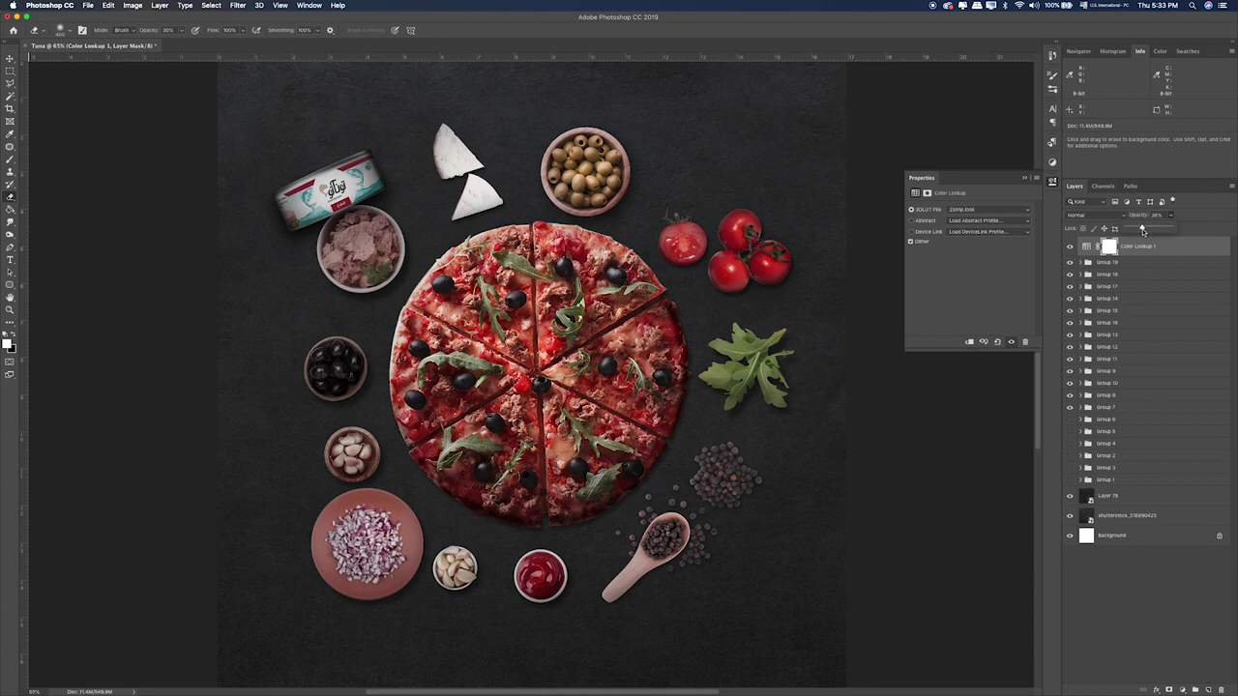
# Step: Soften the Color Lookup effect over the pizza by dabbing its mask with a very large soft black brush at 20% opacity
pyautogui.click(1110, 250)
pyautogui.press('b')
pyautogui.press(']')
pyautogui.press(']')
pyautogui.press(']')
pyautogui.press(']')
pyautogui.press(']')
pyautogui.press(']')
pyautogui.press(']')
pyautogui.press(']')
pyautogui.press(']')
pyautogui.press(']')
pyautogui.press(']')
pyautogui.press(']')
pyautogui.press(']')
pyautogui.press(']')
pyautogui.press(']')
pyautogui.press(']')
pyautogui.press('x')
pyautogui.moveTo(534, 346); pyautogui.dragTo(677, 350)
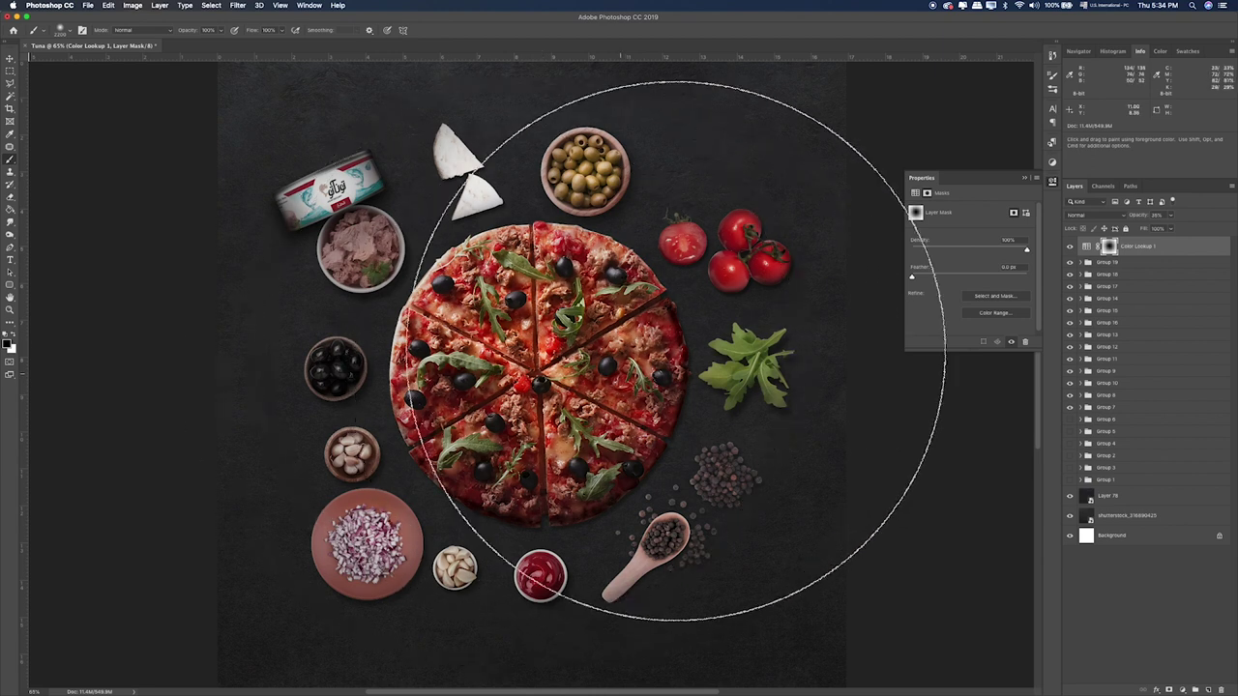
pyautogui.press('super+z')
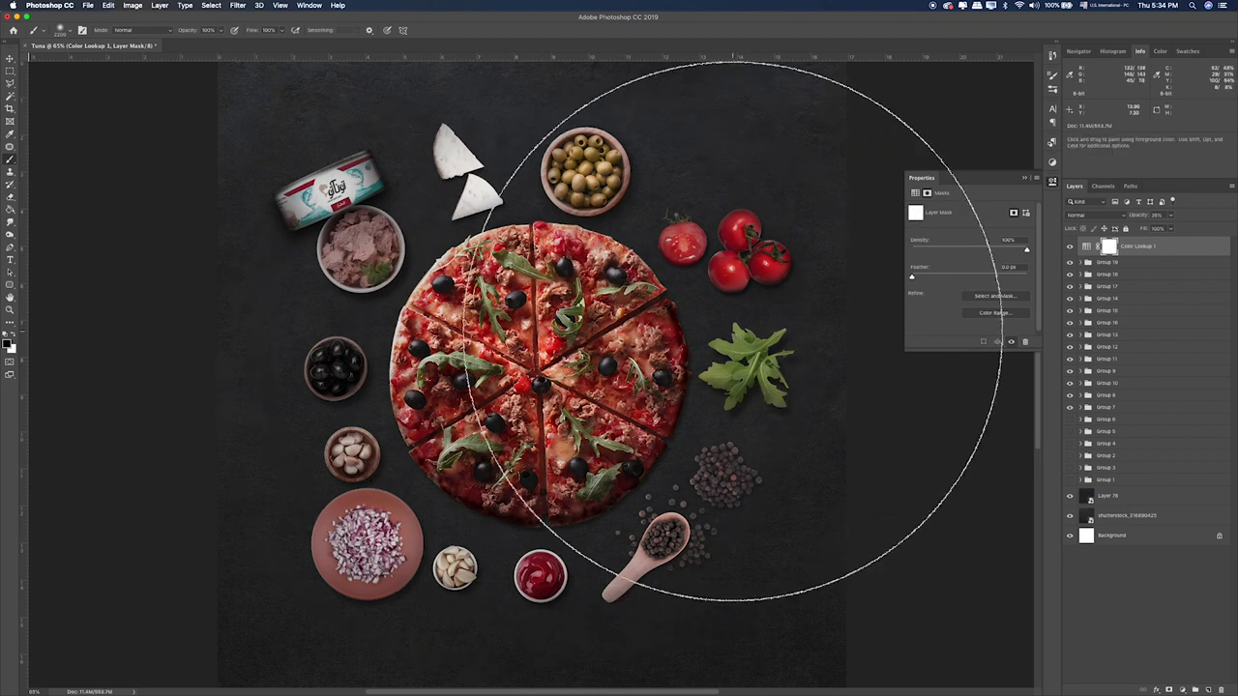
pyautogui.press('2')
pyautogui.click(548, 368)
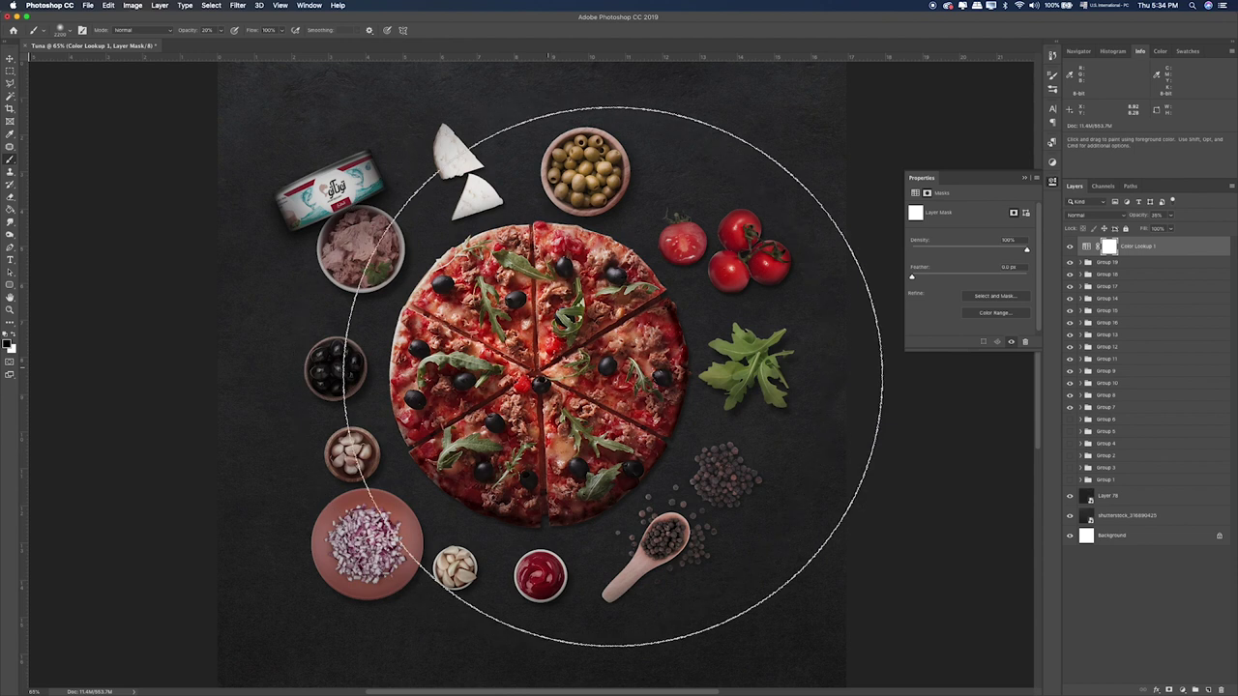
pyautogui.click(10, 70)
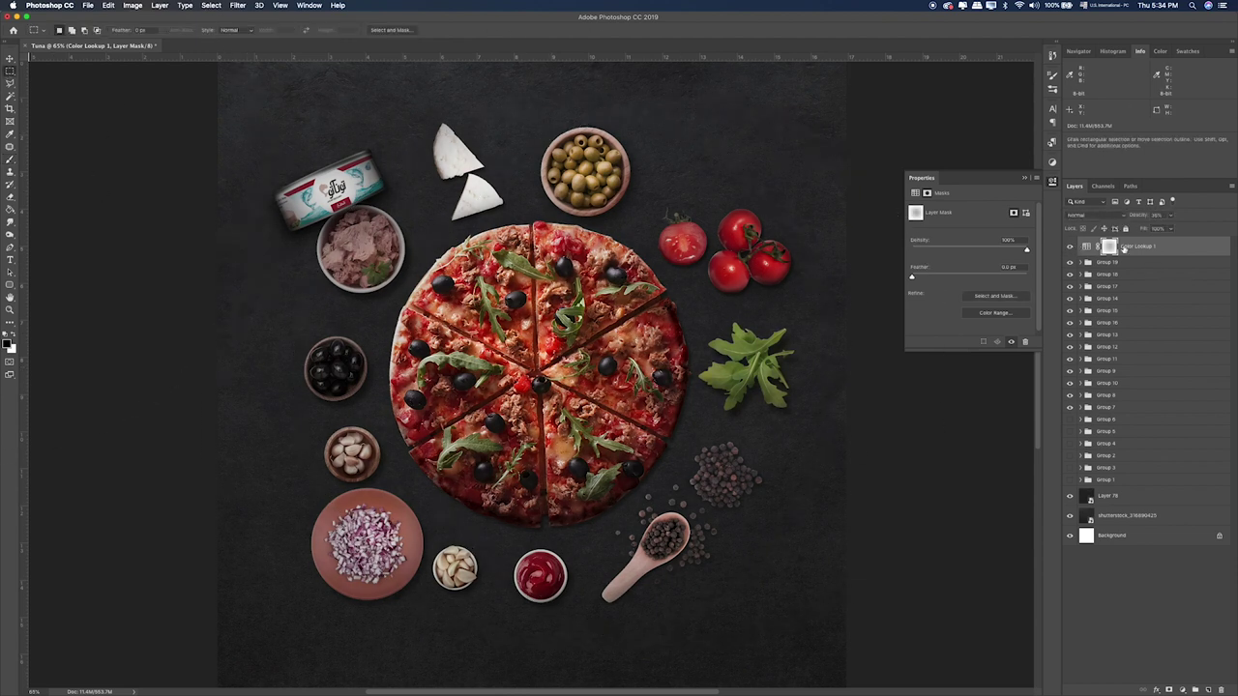
# Step: Add a second Color Lookup layer with the 3Strip.look LUT, reduce its opacity below half, and compare the image with and without it
pyautogui.click(1182, 688)
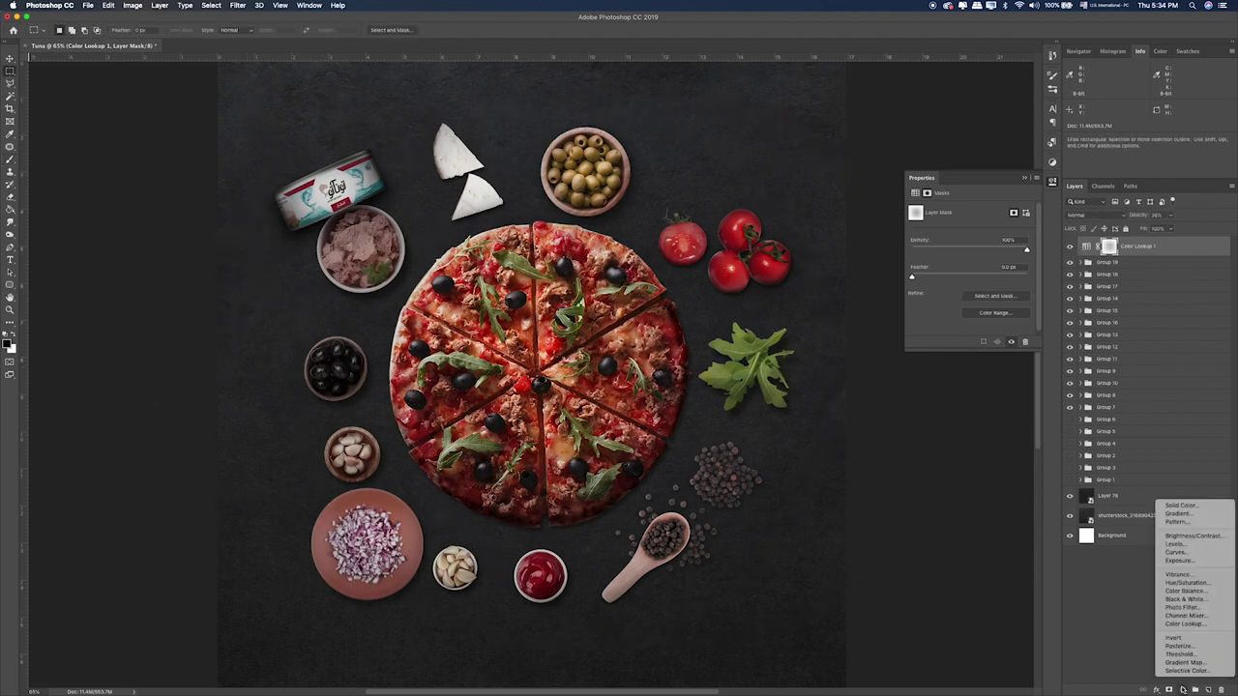
pyautogui.click(1191, 625)
pyautogui.click(1017, 210)
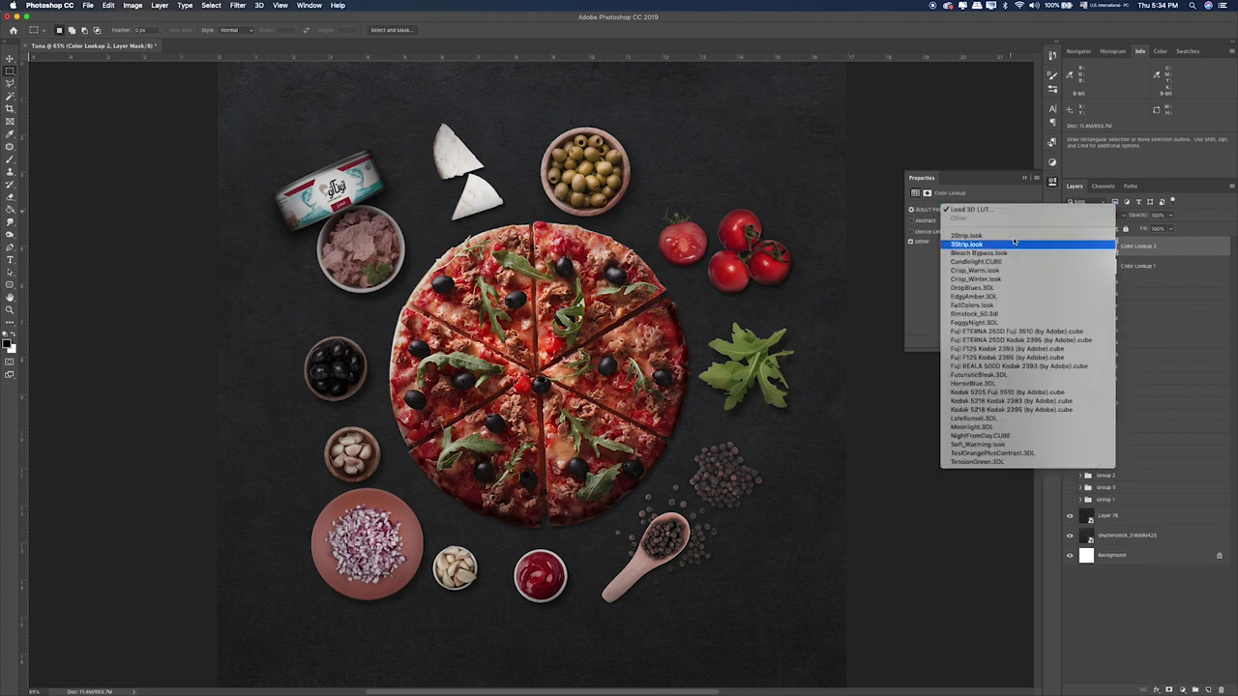
pyautogui.click(1015, 243)
pyautogui.moveTo(1153, 228); pyautogui.dragTo(1142, 231)
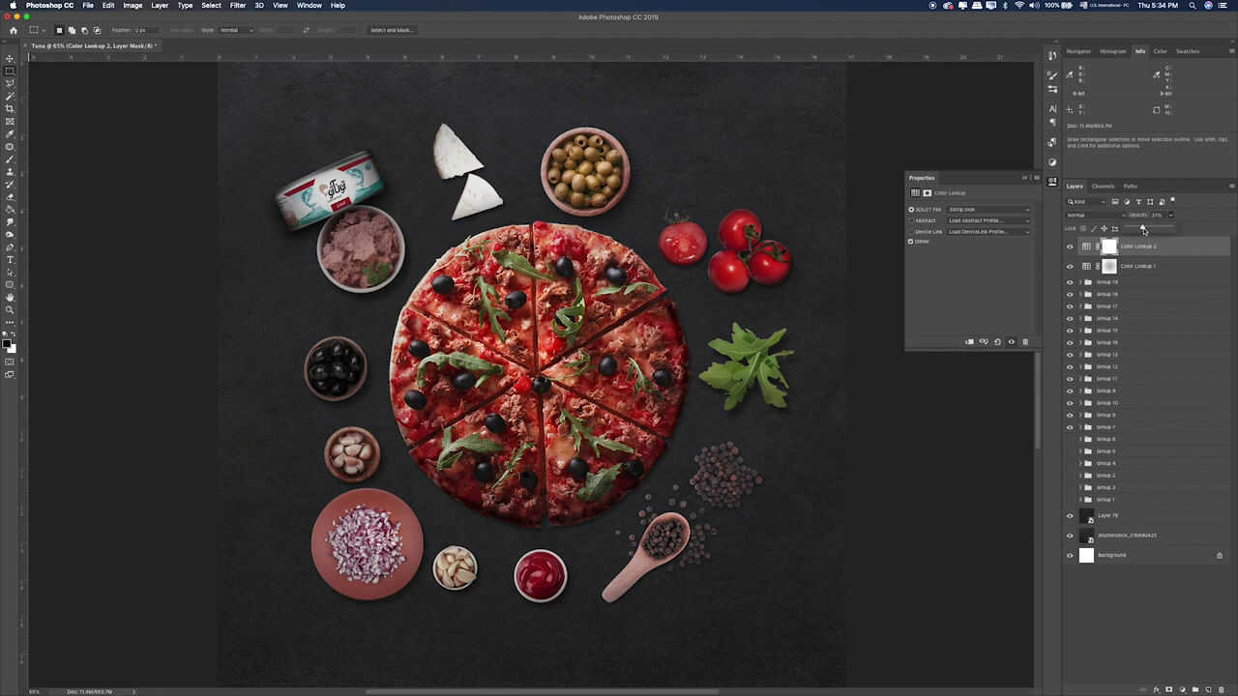
pyautogui.click(1070, 249)
pyautogui.click(1071, 248)
# Step: Add a black Solid Color fill layer on top at about 48% opacity with the Soft Light blend mode
pyautogui.click(1183, 689)
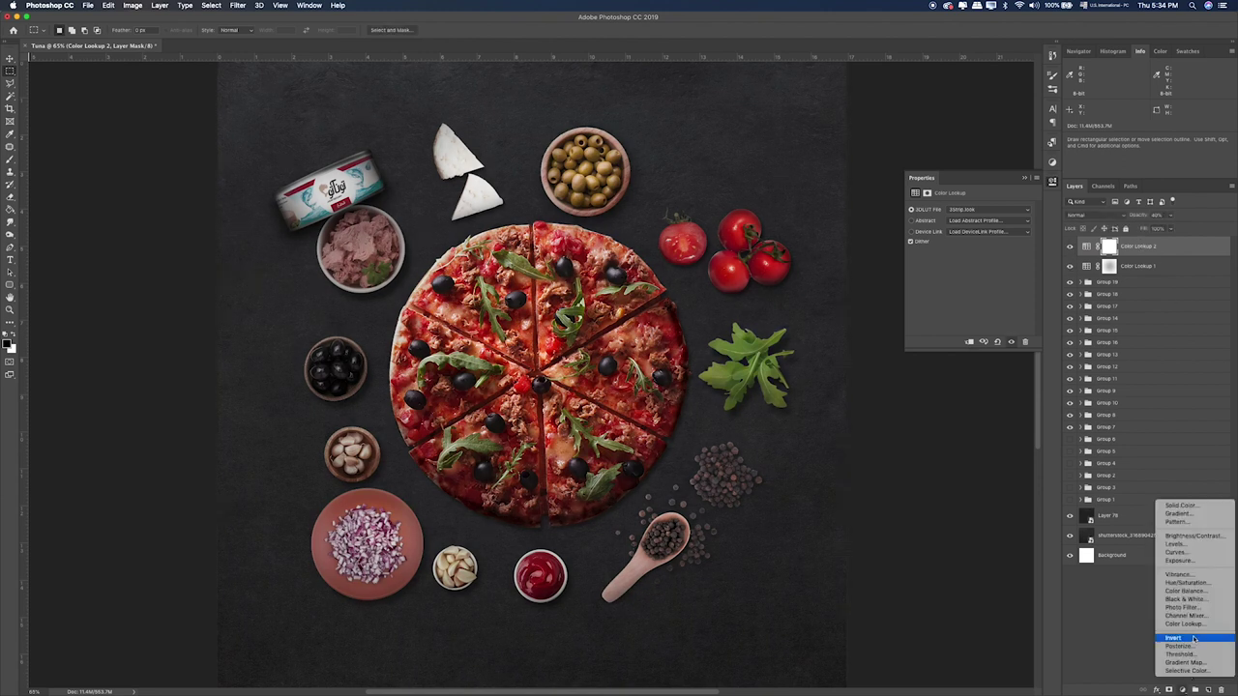
pyautogui.click(1180, 505)
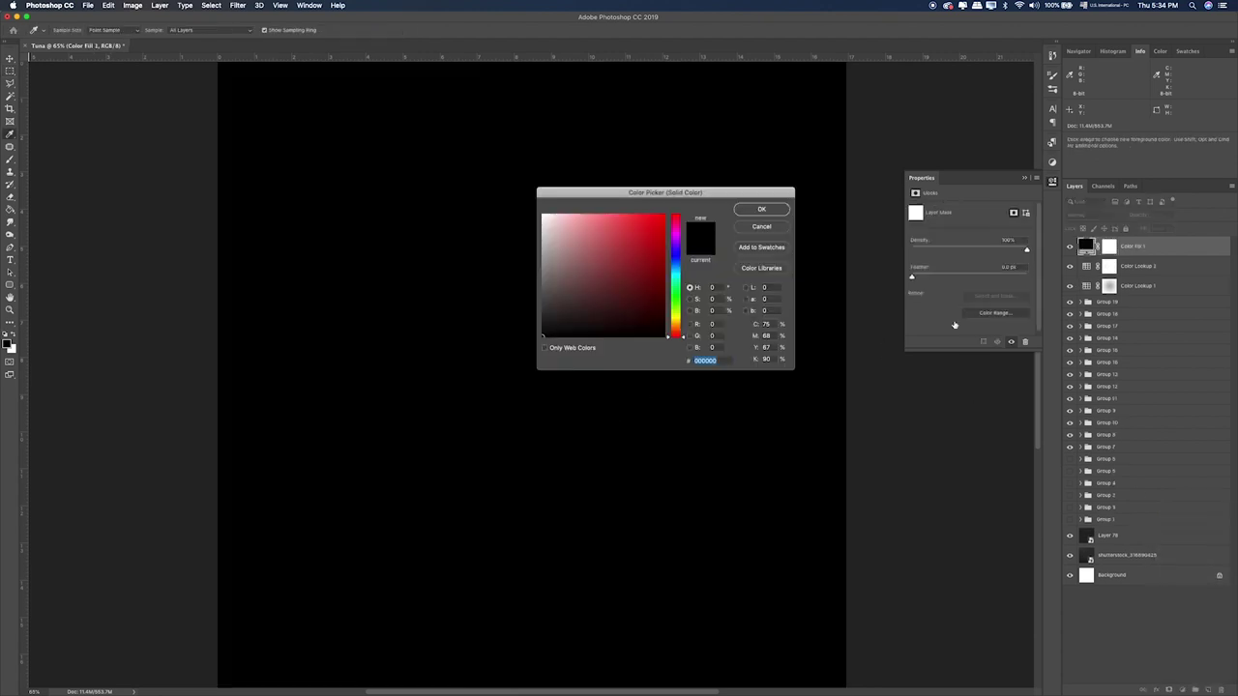
pyautogui.click(765, 210)
pyautogui.moveTo(1170, 219); pyautogui.dragTo(1148, 228)
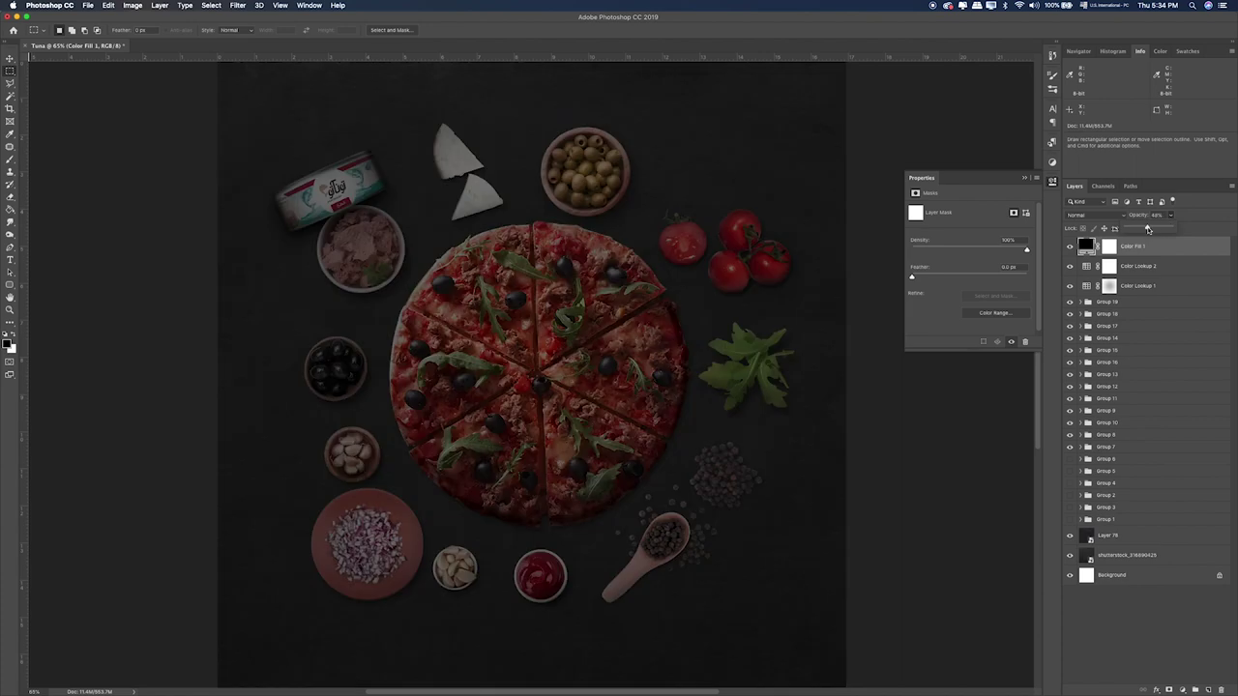
pyautogui.click(1112, 215)
pyautogui.click(1091, 324)
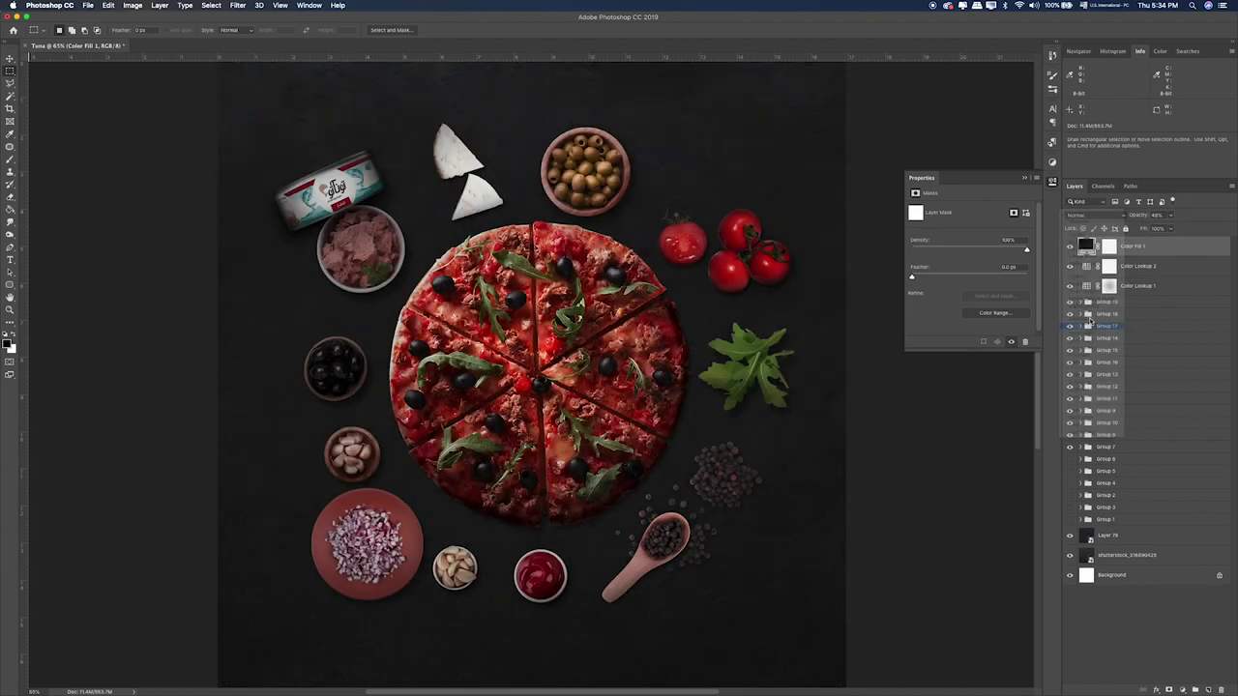
# Step: Fade the black fill over the pizza by dabbing its mask with the large 20% black brush, and compare the grading on and off
pyautogui.click(1110, 248)
pyautogui.press('b')
pyautogui.click(535, 359)
pyautogui.click(542, 332)
pyautogui.click(489, 412)
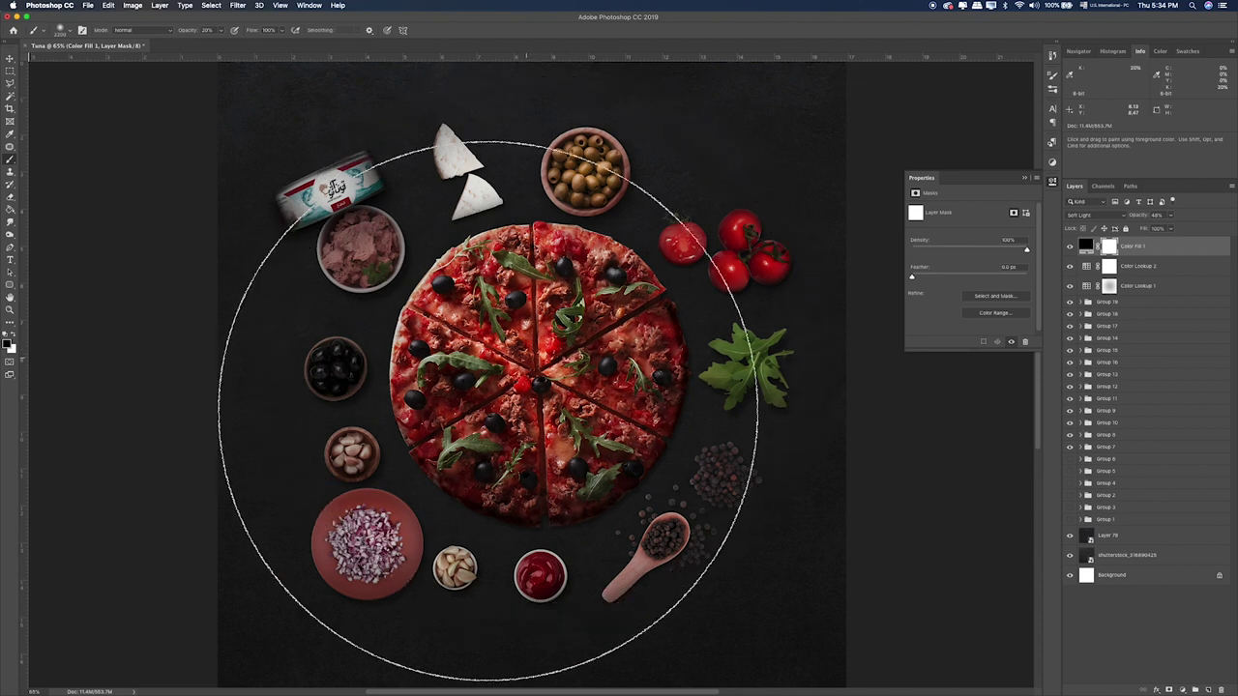
pyautogui.click(586, 378)
pyautogui.click(416, 378)
pyautogui.click(635, 351)
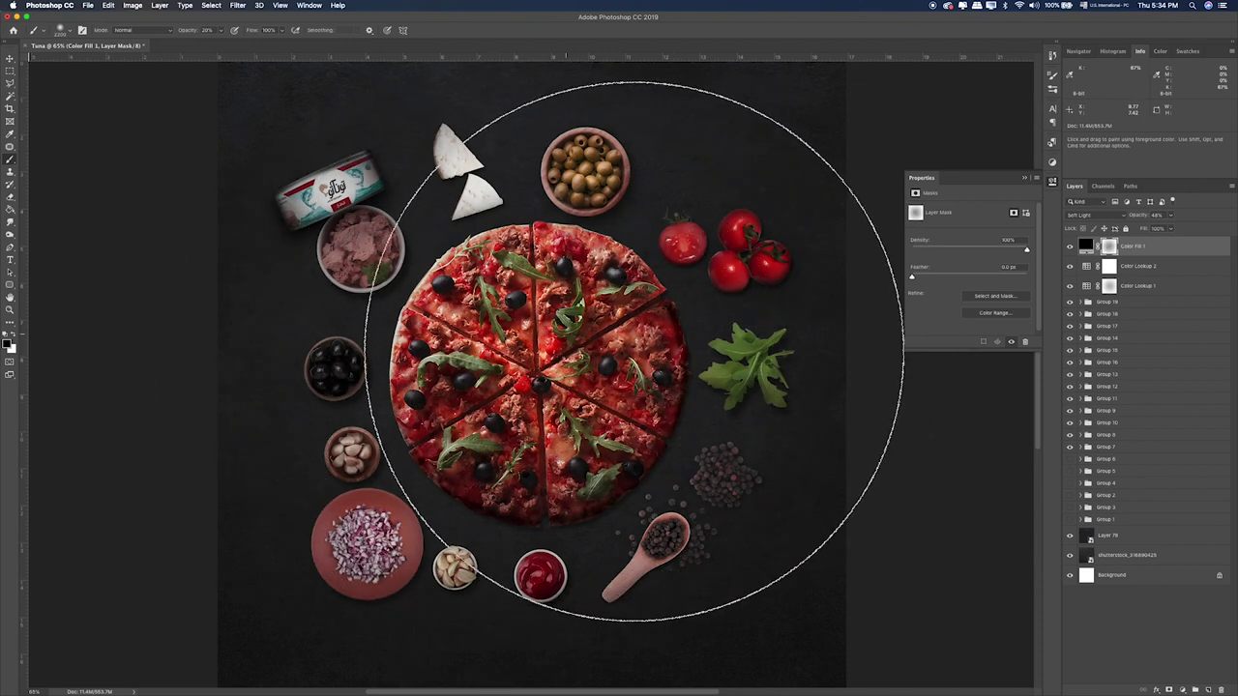
pyautogui.click(11, 73)
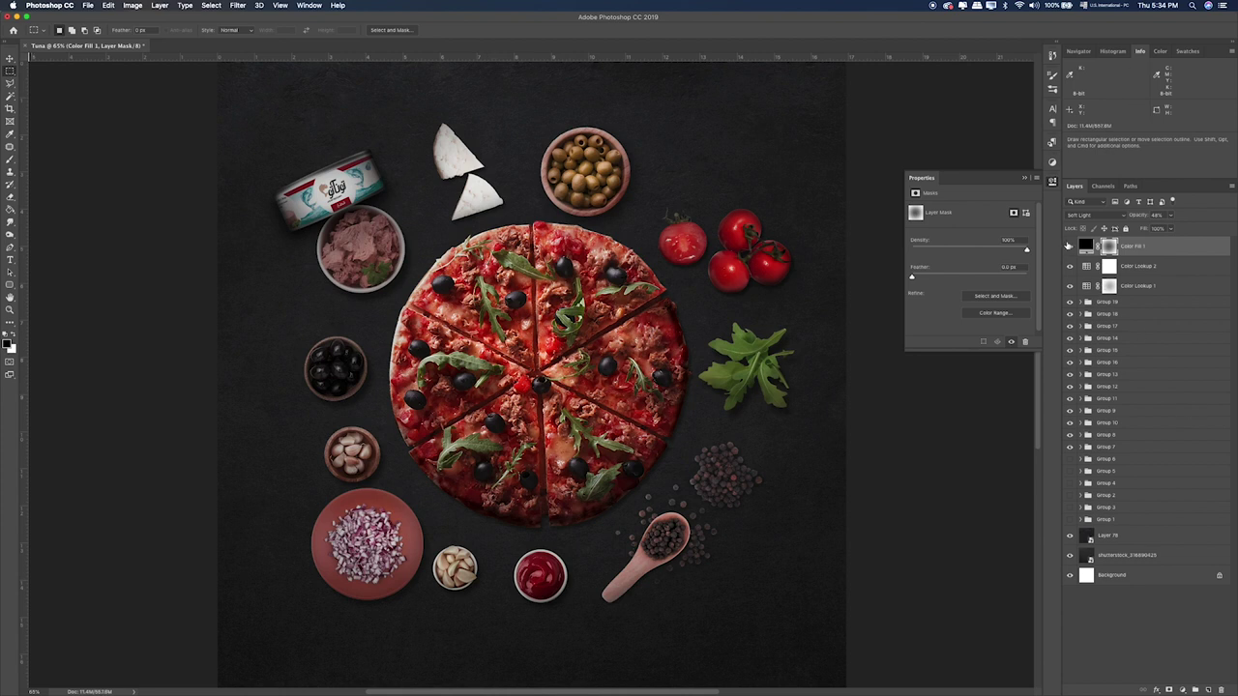
pyautogui.click(1069, 246)
pyautogui.click(1069, 245)
pyautogui.moveTo(1070, 285); pyautogui.dragTo(1069, 248)
pyautogui.click(1139, 248)
pyautogui.click(1182, 689)
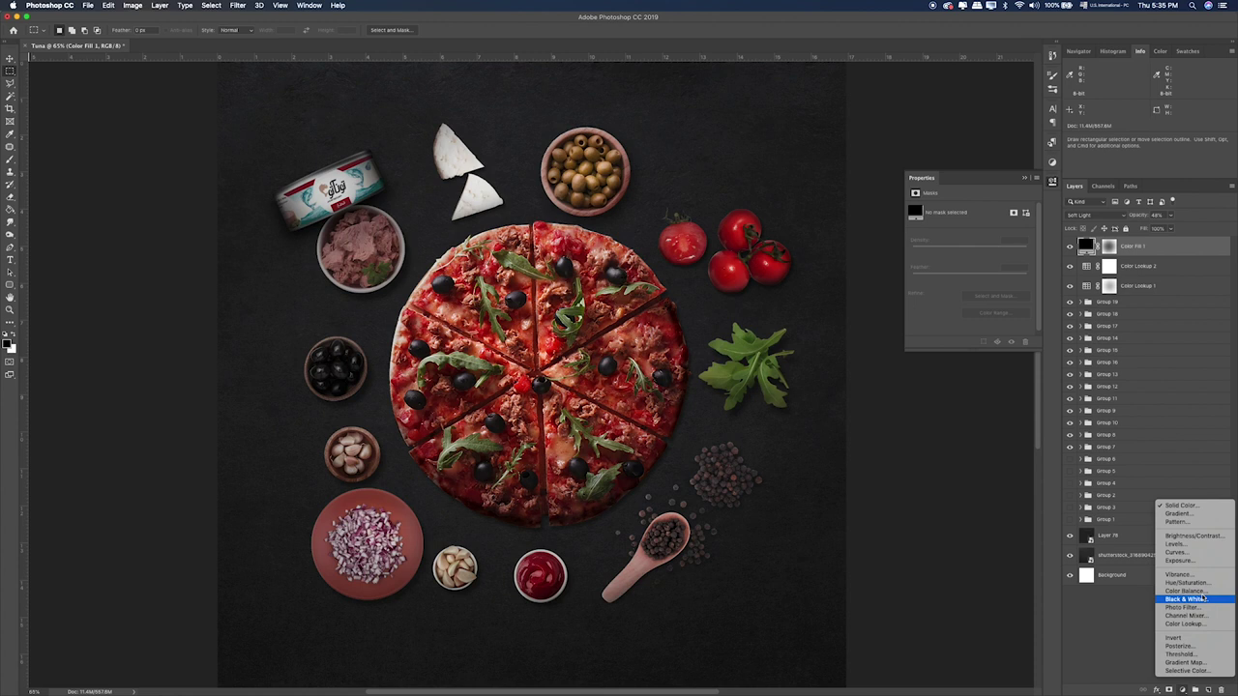
pyautogui.click(1177, 514)
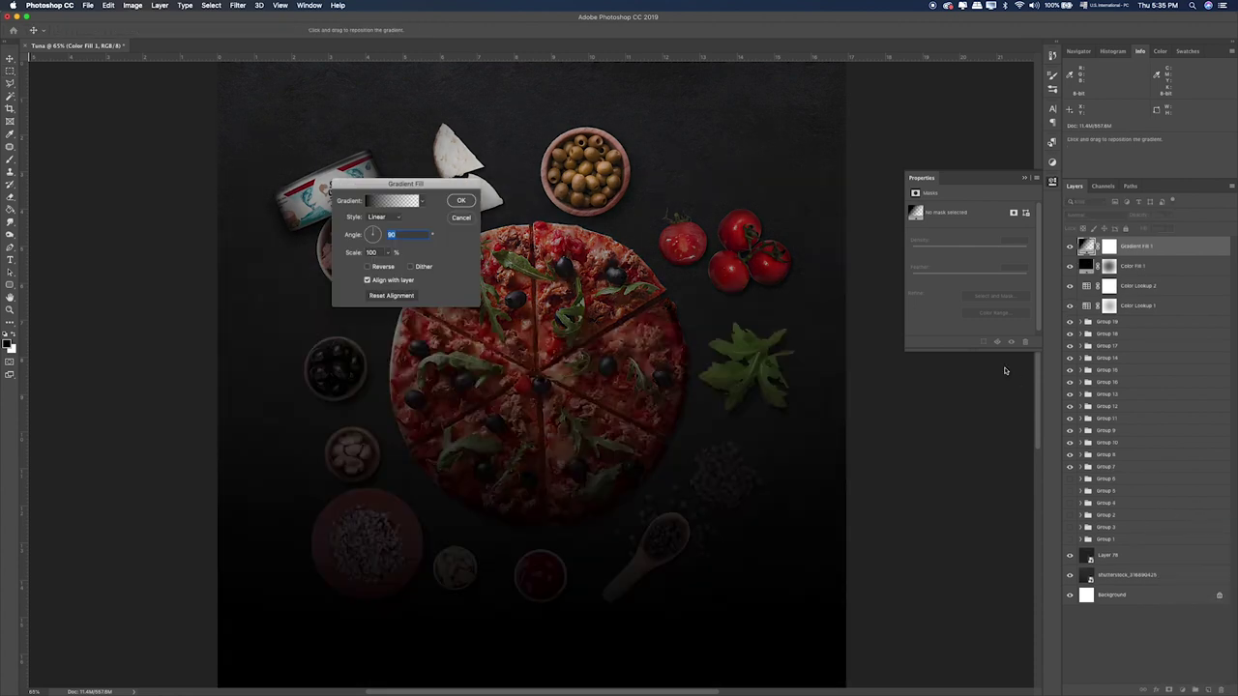
pyautogui.press('Escape')
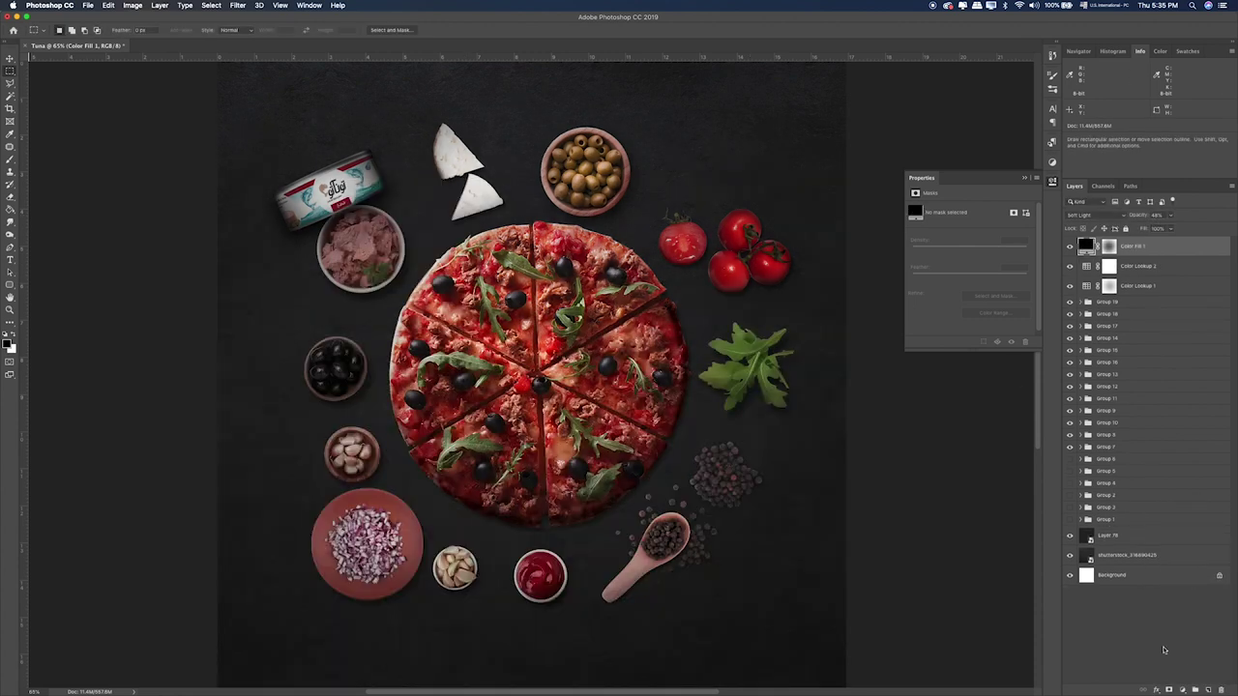
# Step: Add a Brightness/Contrast adjustment layer with slightly raised brightness and contrast at -2, and compare the image with and without it
pyautogui.click(1181, 690)
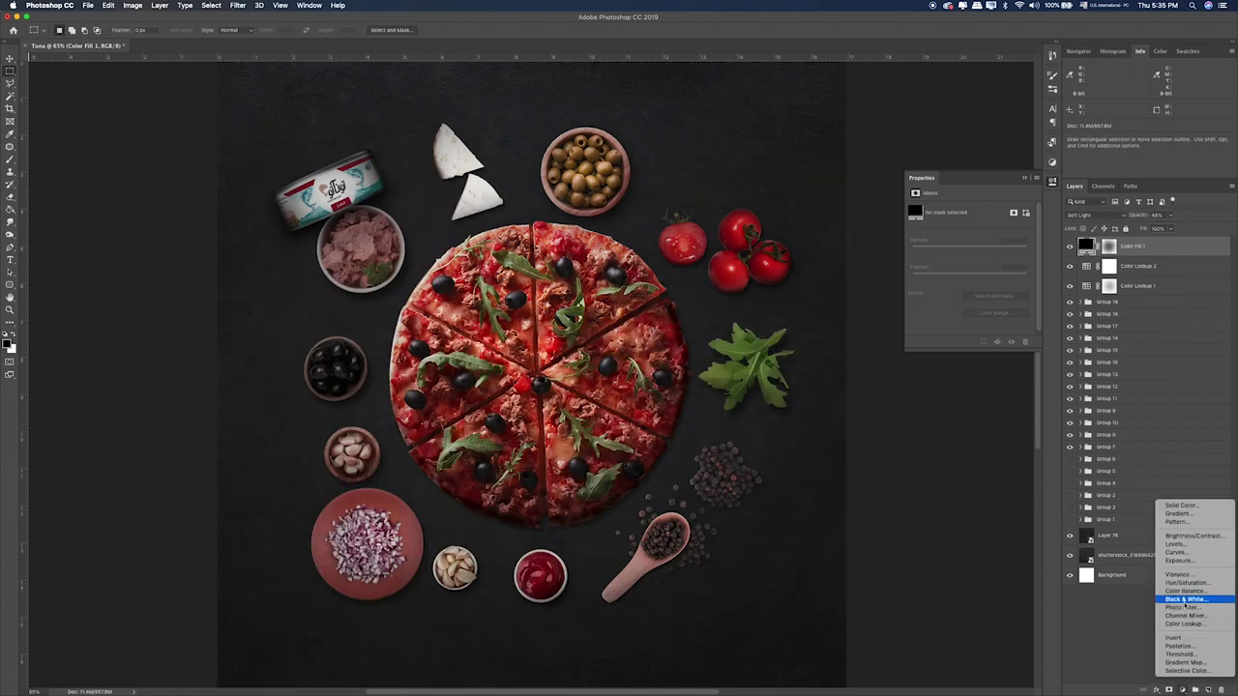
pyautogui.click(1194, 536)
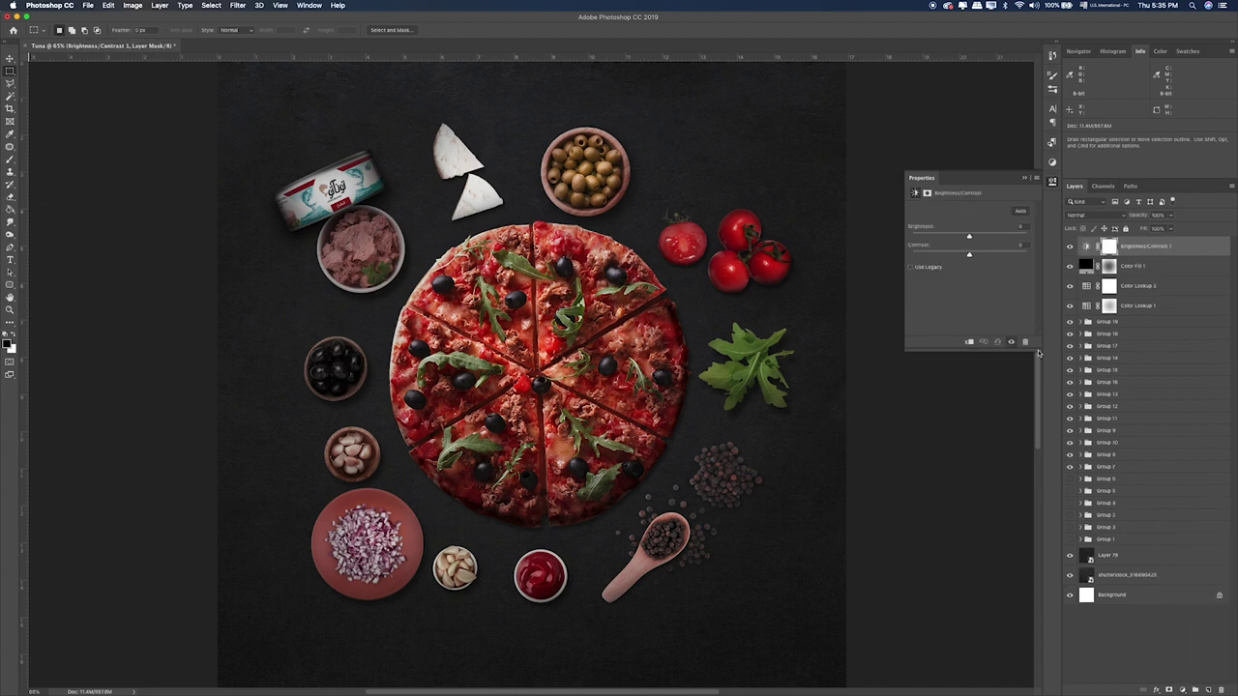
pyautogui.moveTo(972, 238)
pyautogui.mouseDown()
pyautogui.moveTo(965, 255)
pyautogui.moveTo(930, 255)
pyautogui.moveTo(978, 257)
pyautogui.moveTo(967, 265)
pyautogui.moveTo(976, 238)
pyautogui.mouseUp()
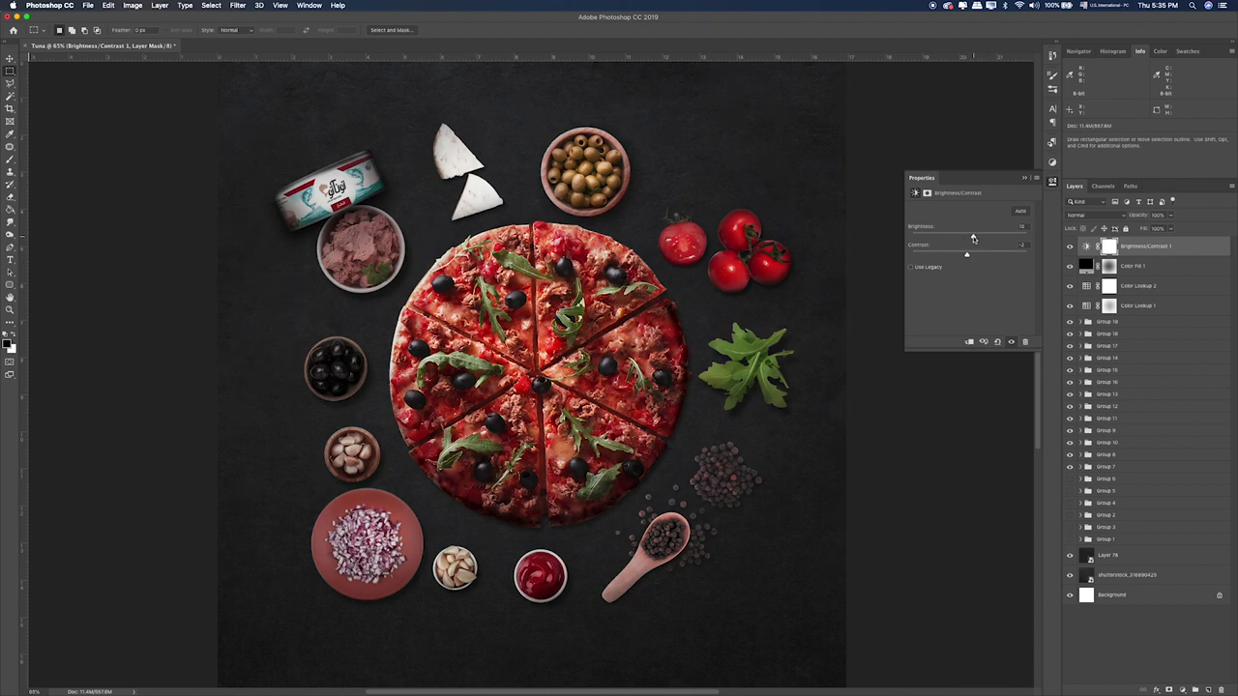
pyautogui.click(1070, 248)
pyautogui.click(1070, 247)
# Step: Add a Curves adjustment layer and slightly shift the red channel's highlight and shadow end points to cool the image
pyautogui.click(1180, 691)
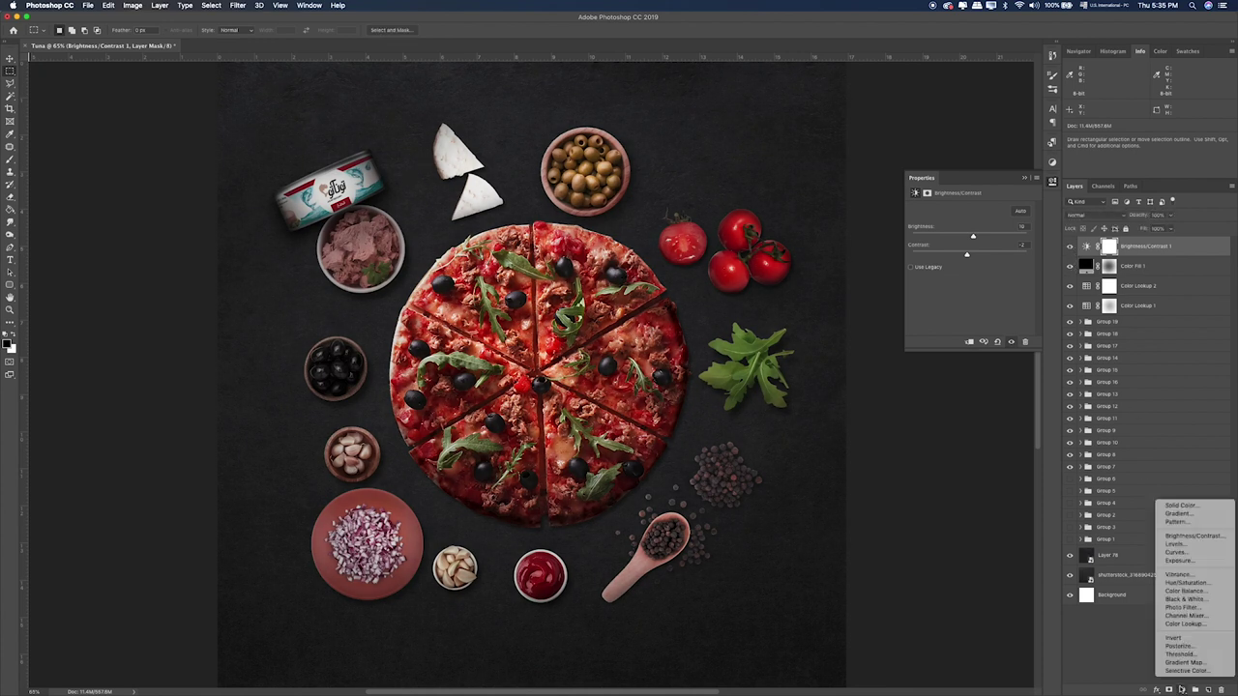
pyautogui.click(1177, 552)
pyautogui.click(973, 223)
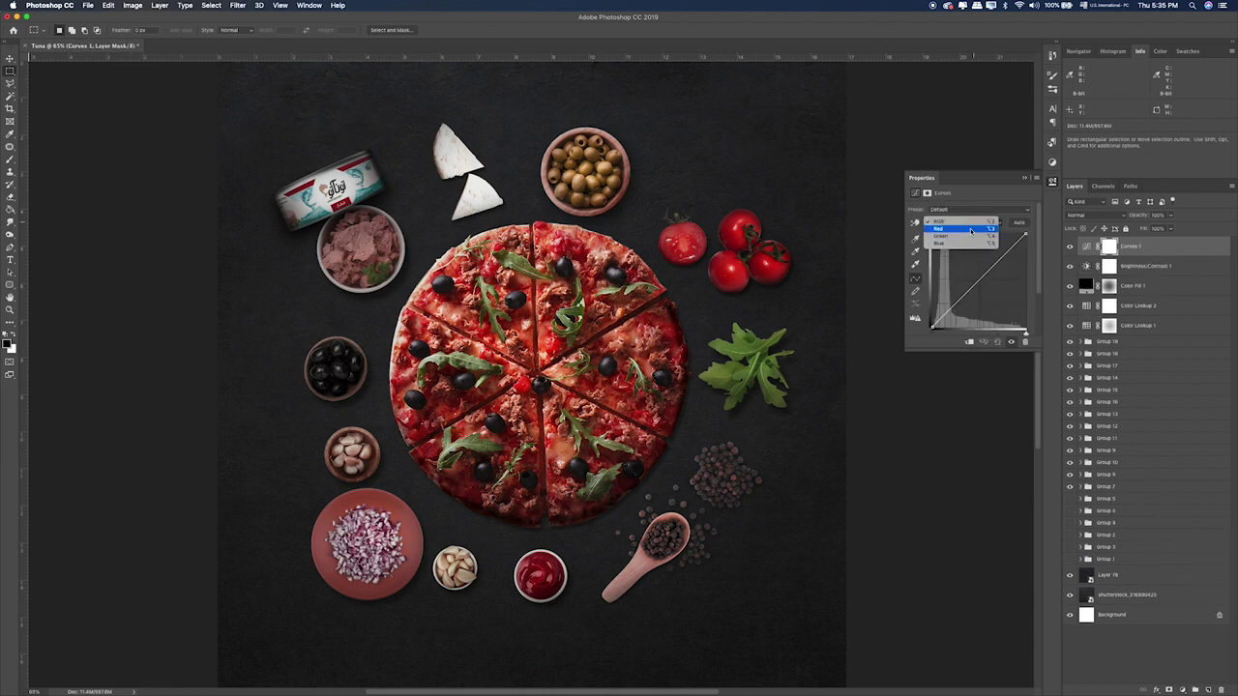
pyautogui.click(967, 229)
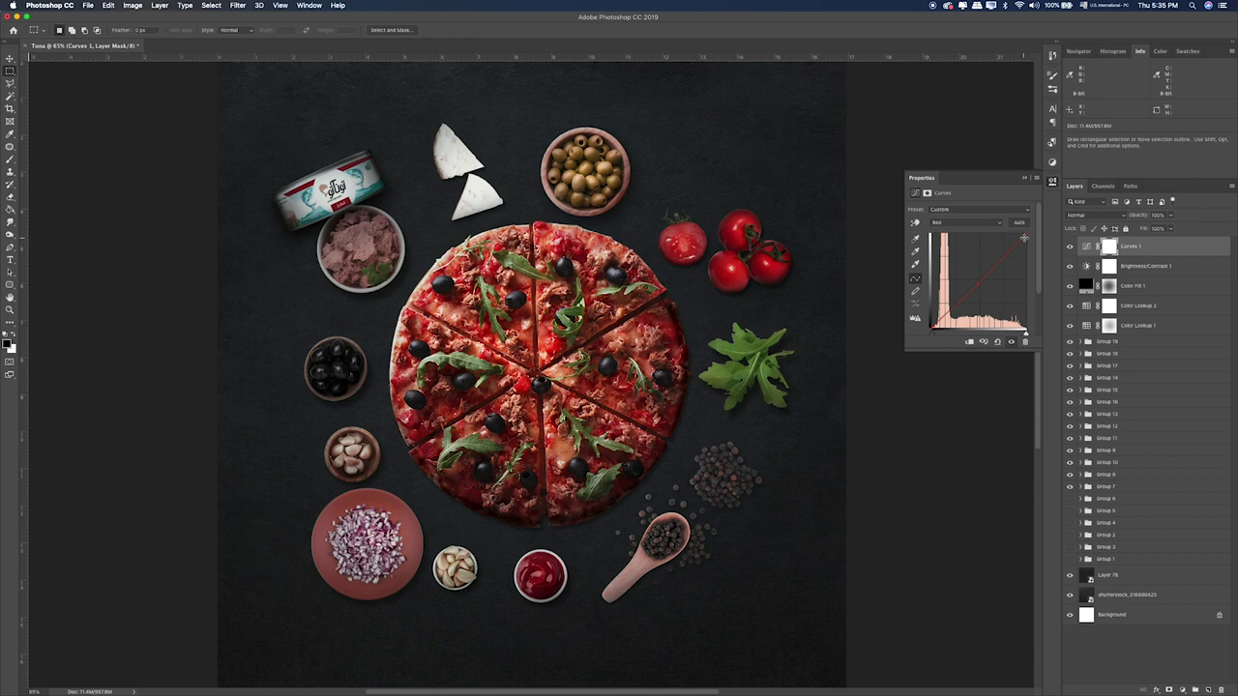
pyautogui.moveTo(1025, 233)
pyautogui.mouseDown()
pyautogui.moveTo(1022, 277)
pyautogui.moveTo(1029, 241)
pyautogui.mouseUp()
pyautogui.moveTo(929, 325); pyautogui.dragTo(933, 329)
pyautogui.click(1026, 180)
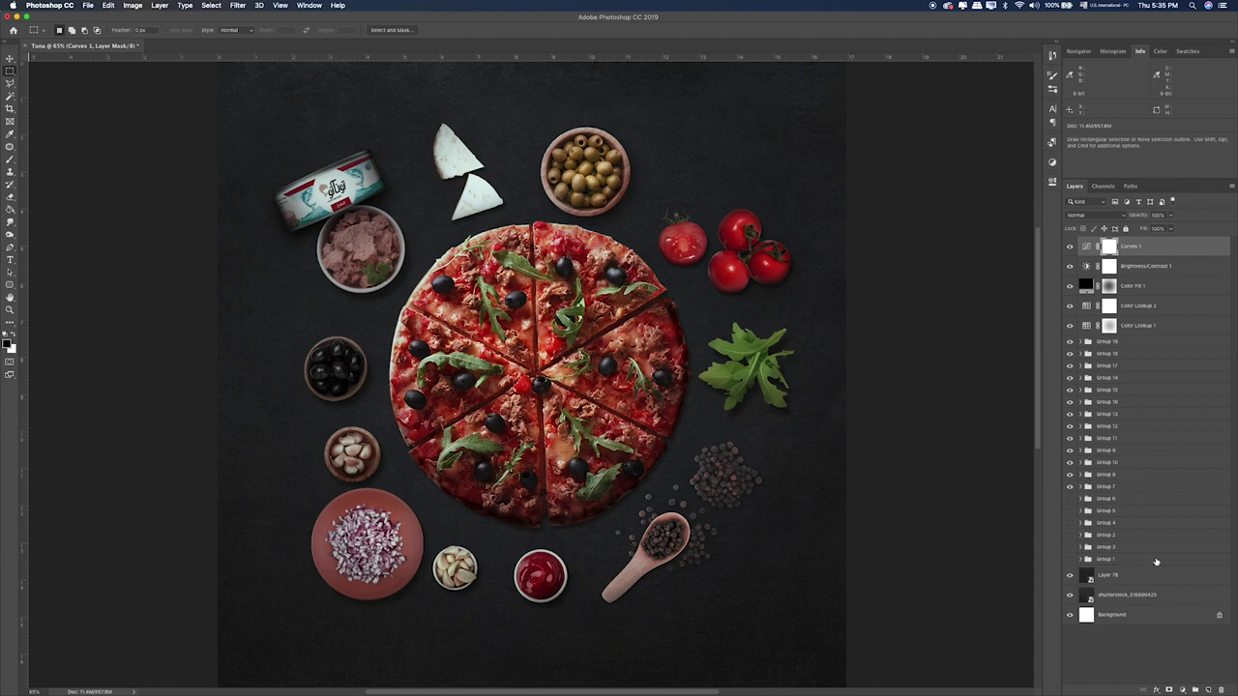
pyautogui.click(1182, 689)
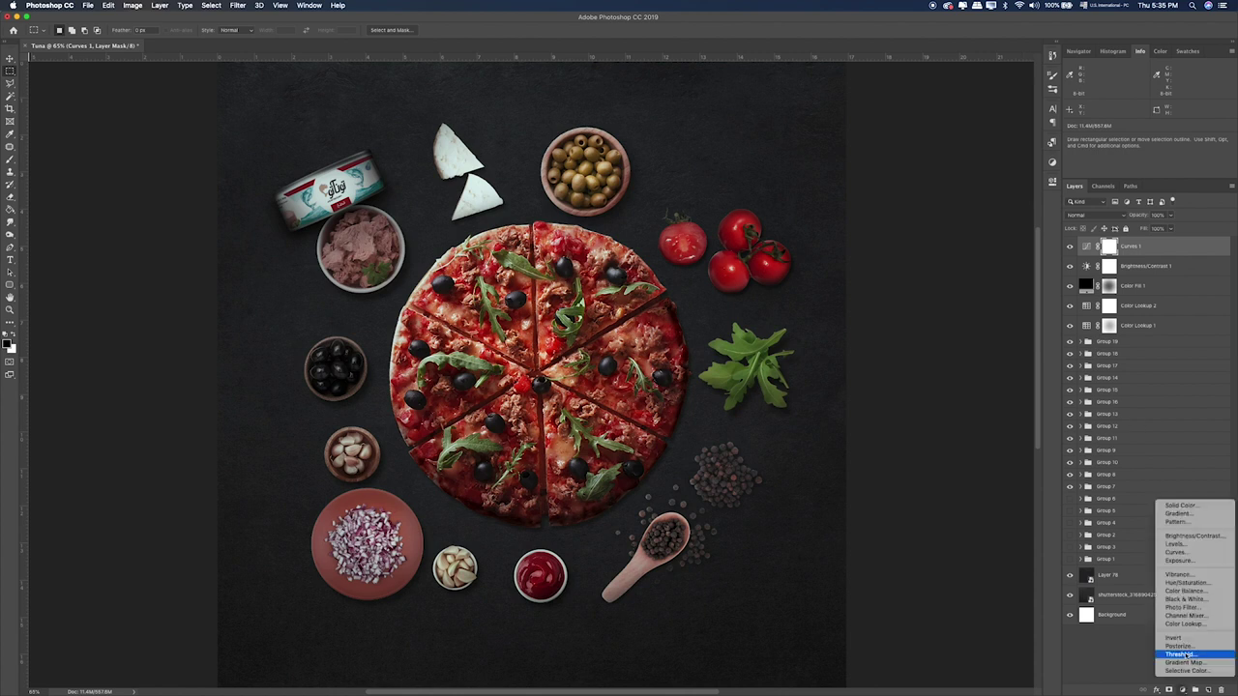
pyautogui.click(1182, 560)
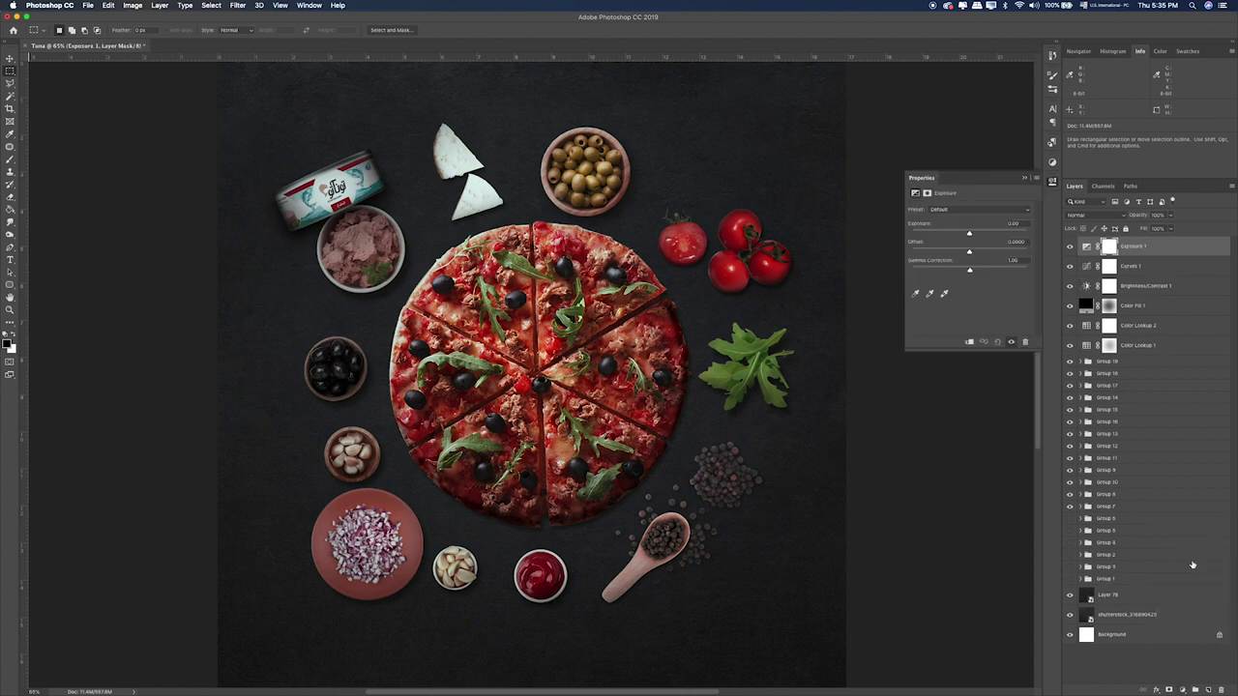
pyautogui.moveTo(966, 232)
pyautogui.mouseDown()
pyautogui.moveTo(987, 235)
pyautogui.moveTo(971, 255)
pyautogui.mouseUp()
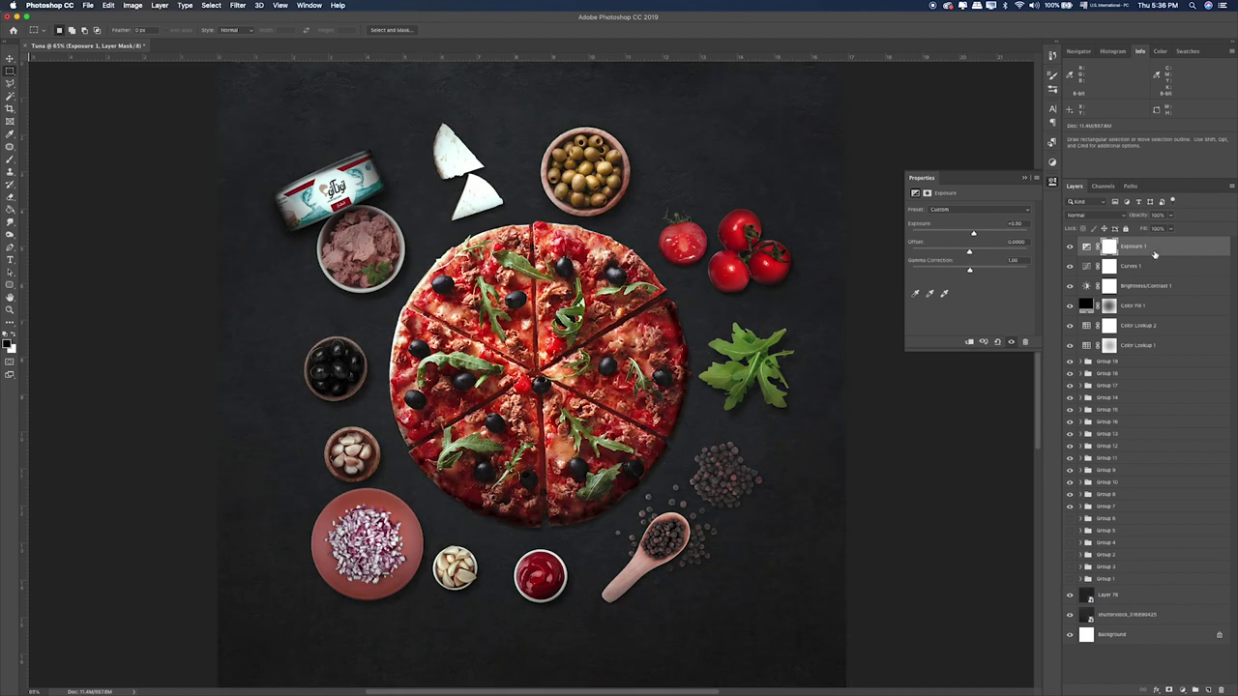
pyautogui.press('Delete')
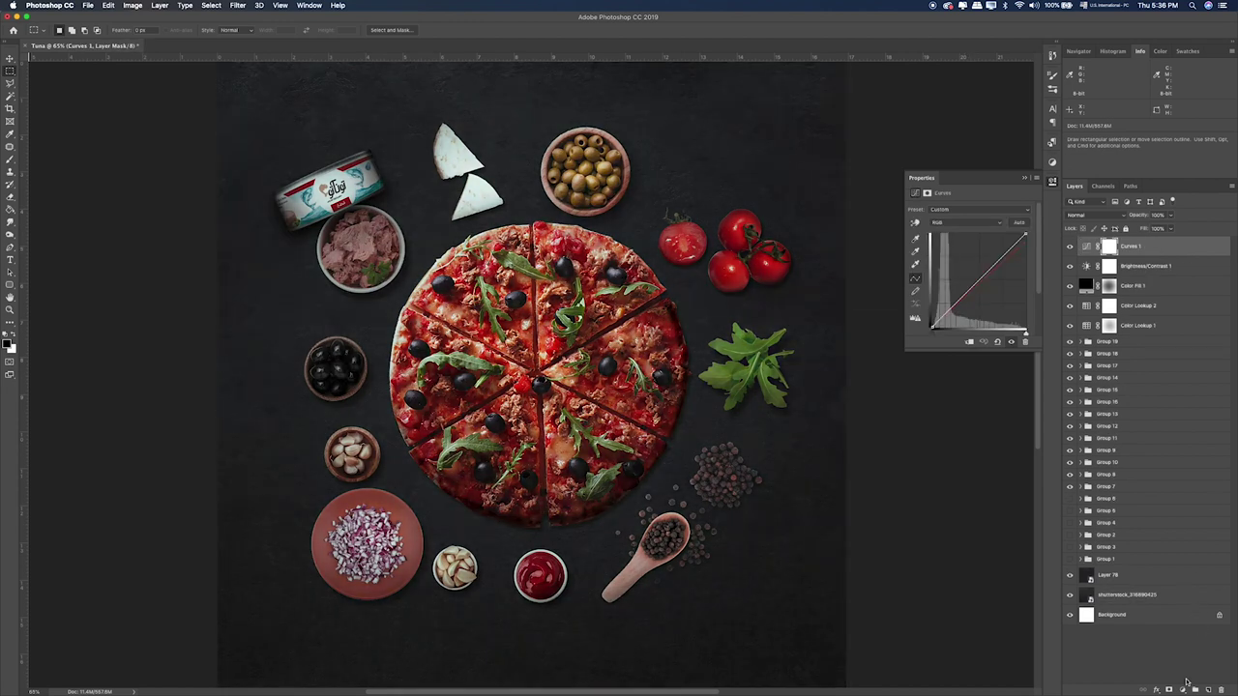
# Step: Add a Gradient Map adjustment layer on top of the stack using the Orange, Yellow, Orange gradient preset
pyautogui.click(1184, 689)
pyautogui.click(1184, 662)
pyautogui.click(980, 221)
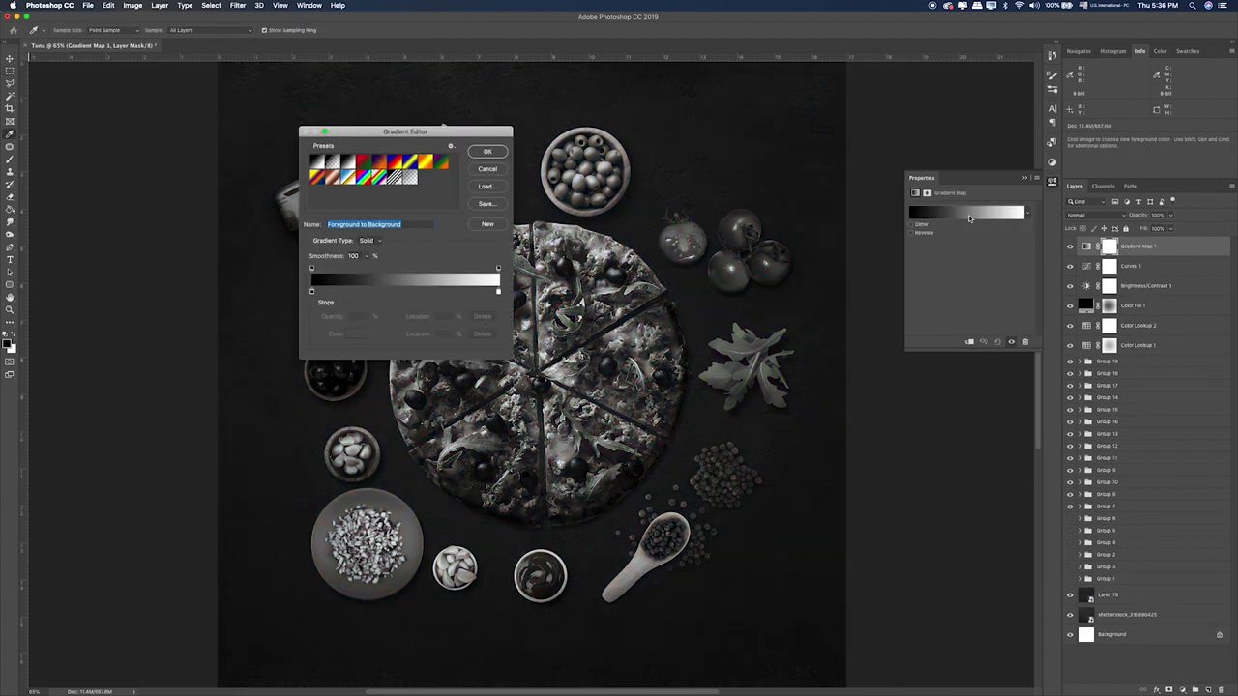
pyautogui.click(378, 162)
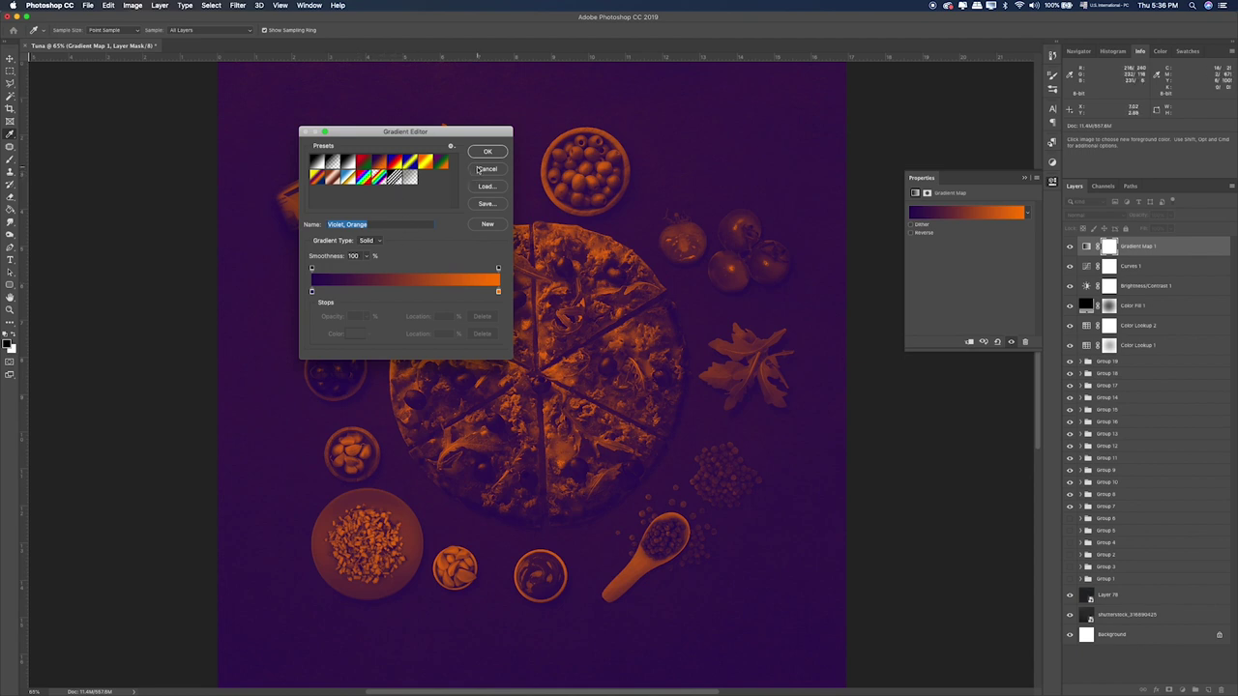
pyautogui.click(427, 162)
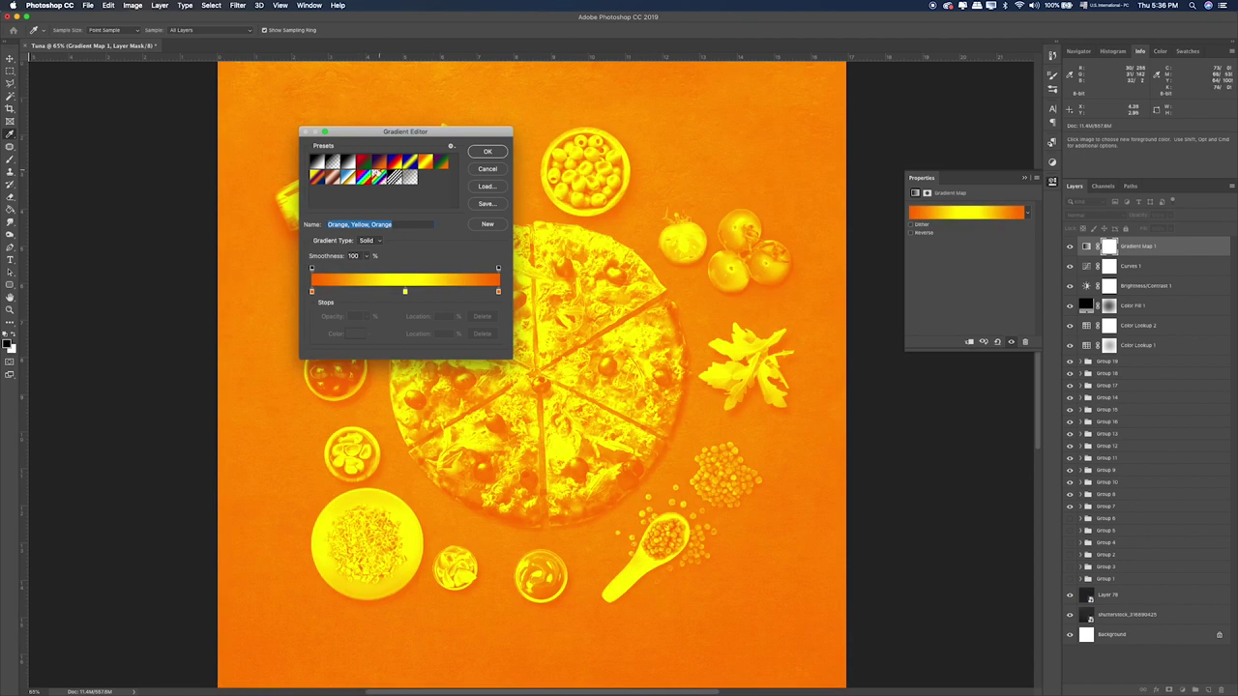
pyautogui.click(497, 154)
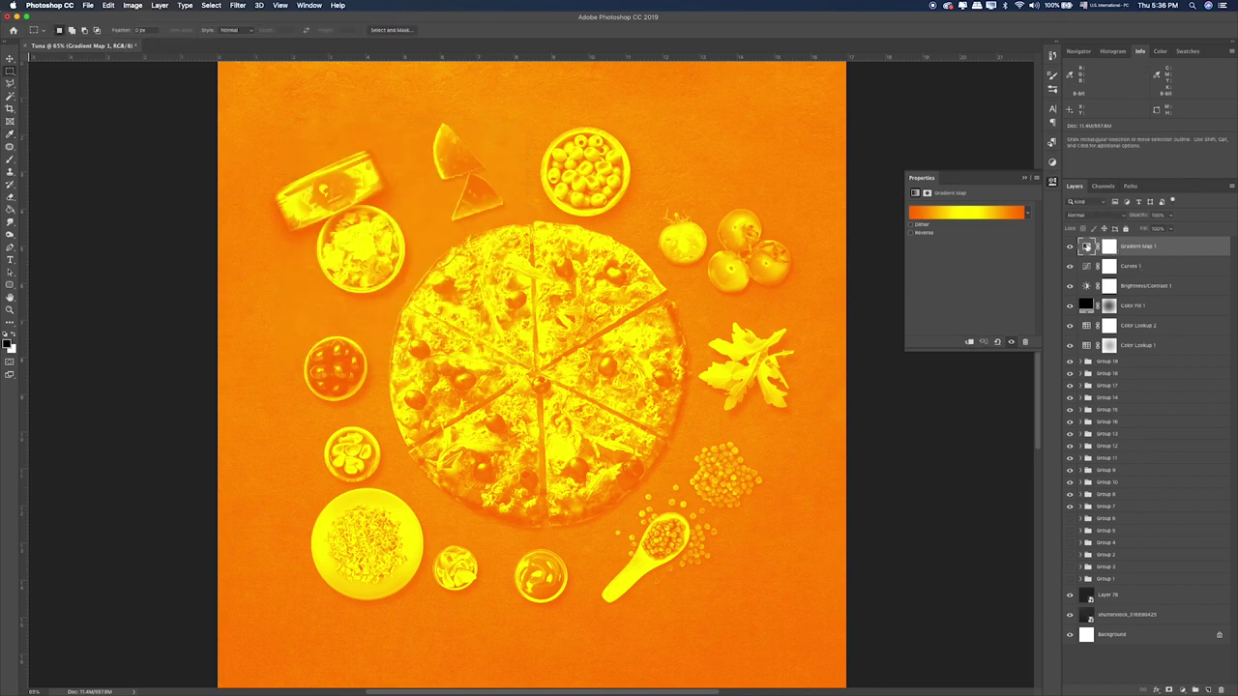
# Step: Cycle through the blend modes for the Gradient Map layer and settle on Soft Light
pyautogui.press('v')
pyautogui.hotkey('shift', '+')
pyautogui.hotkey('shift', '+')
pyautogui.hotkey('shift', '+')
pyautogui.hotkey('shift', '+')
pyautogui.hotkey('shift', '+')
pyautogui.hotkey('shift', '+')
pyautogui.hotkey('shift', '+')
pyautogui.hotkey('shift', '+')
pyautogui.hotkey('shift', '+')
pyautogui.hotkey('shift', '+')
pyautogui.hotkey('shift', '+')
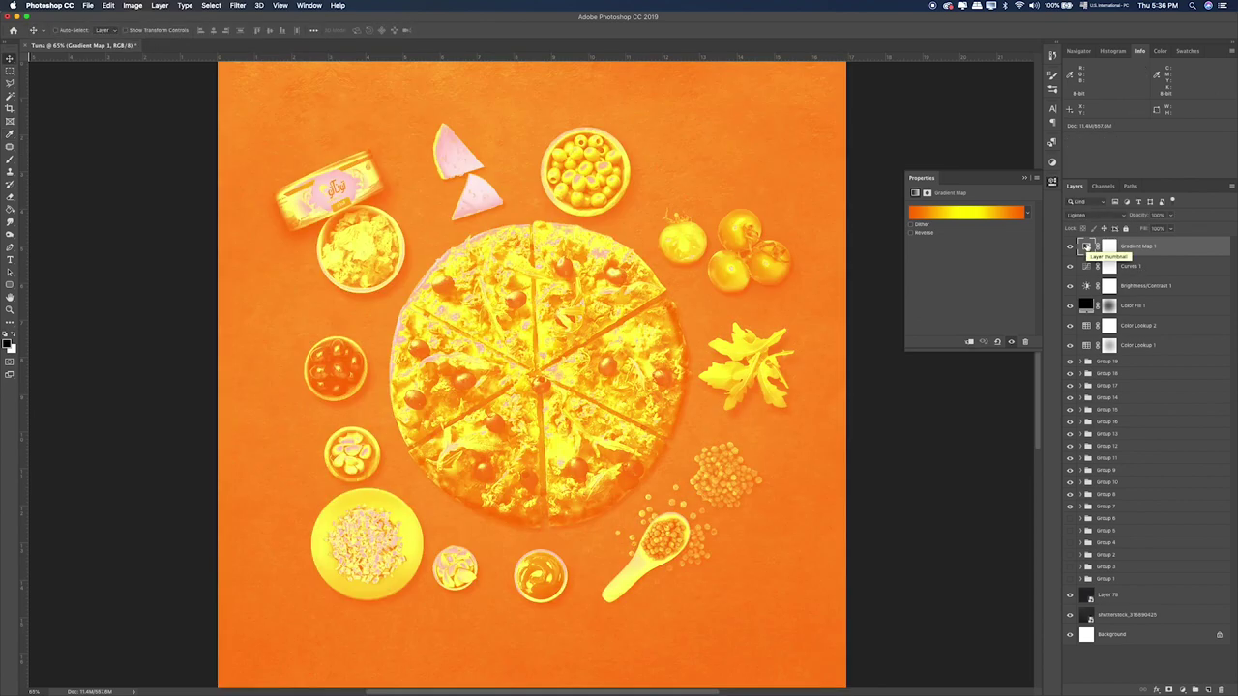
pyautogui.hotkey('shift', '+')
pyautogui.hotkey('shift', '+')
pyautogui.hotkey('shift', '+')
pyautogui.hotkey('shift', '+')
pyautogui.hotkey('shift', '+')
pyautogui.hotkey('shift', '+')
pyautogui.hotkey('shift', '+')
pyautogui.hotkey('shift', '+')
pyautogui.hotkey('shift', '+')
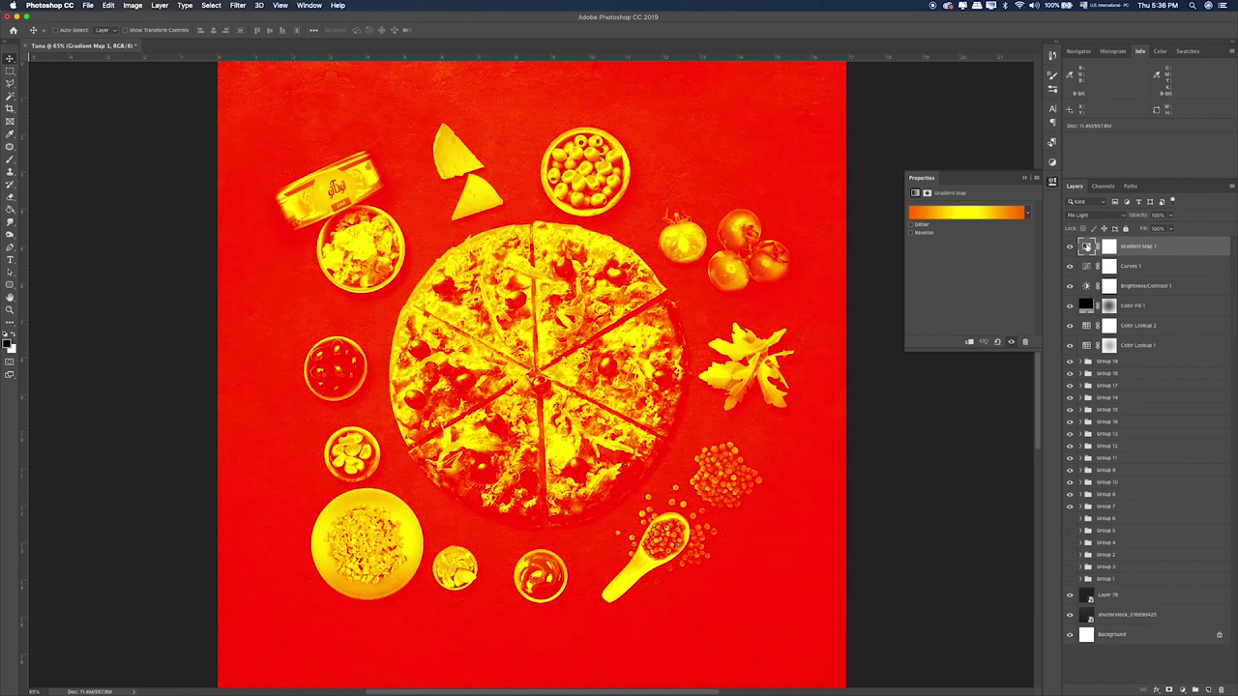
pyautogui.hotkey('shift', '+')
pyautogui.hotkey('shift', '+')
pyautogui.hotkey('shift', '+')
pyautogui.hotkey('shift', '+')
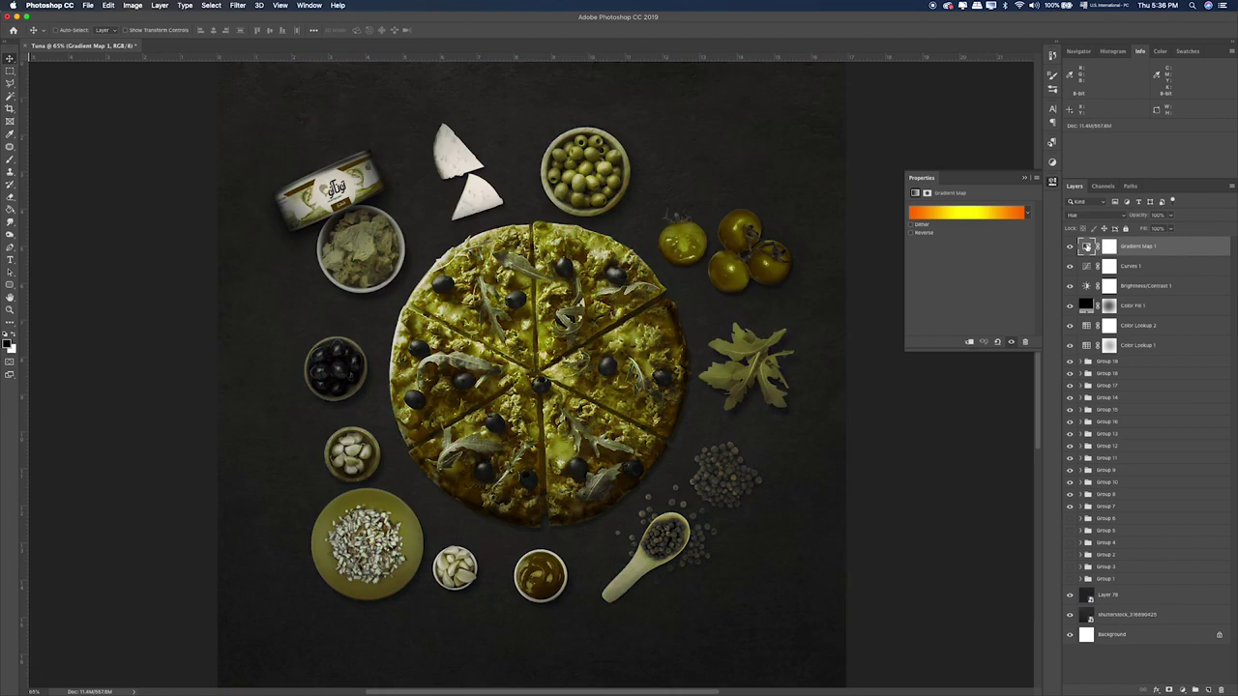
pyautogui.hotkey('shift', '+')
pyautogui.hotkey('shift', '+')
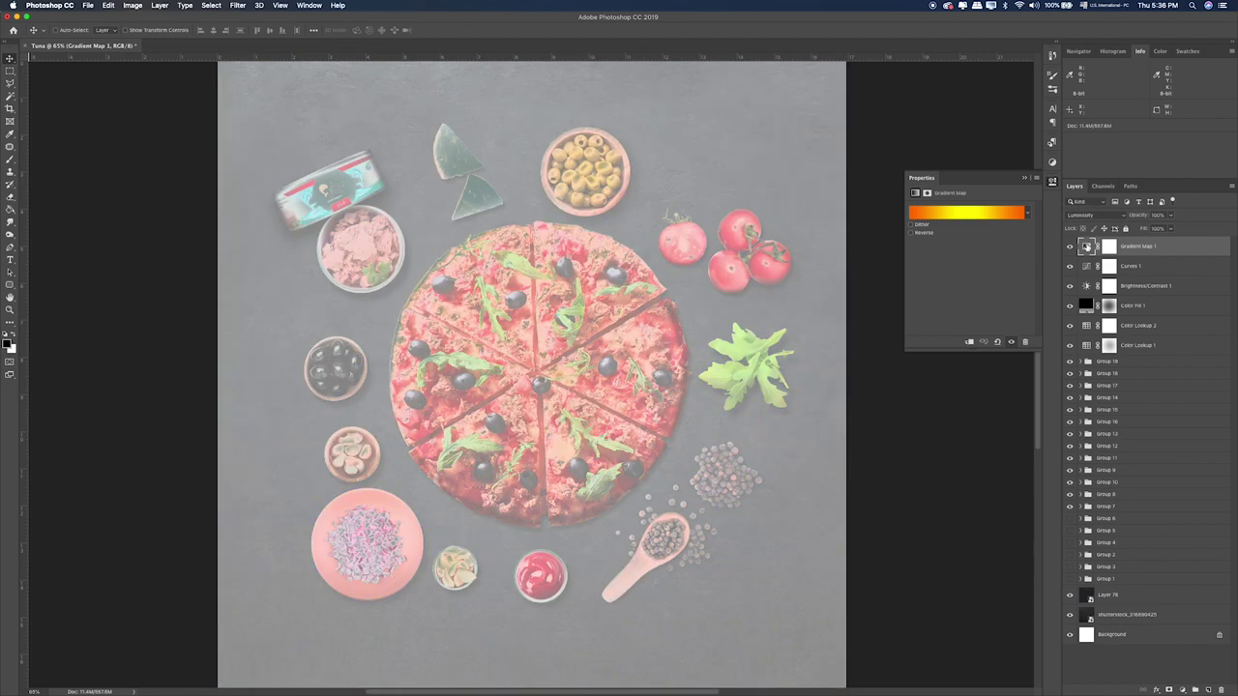
pyautogui.hotkey('shift', '+')
pyautogui.hotkey('shift', '+')
pyautogui.hotkey('shift', '+')
pyautogui.hotkey('shift', '+')
pyautogui.hotkey('shift', '+')
pyautogui.hotkey('shift', '+')
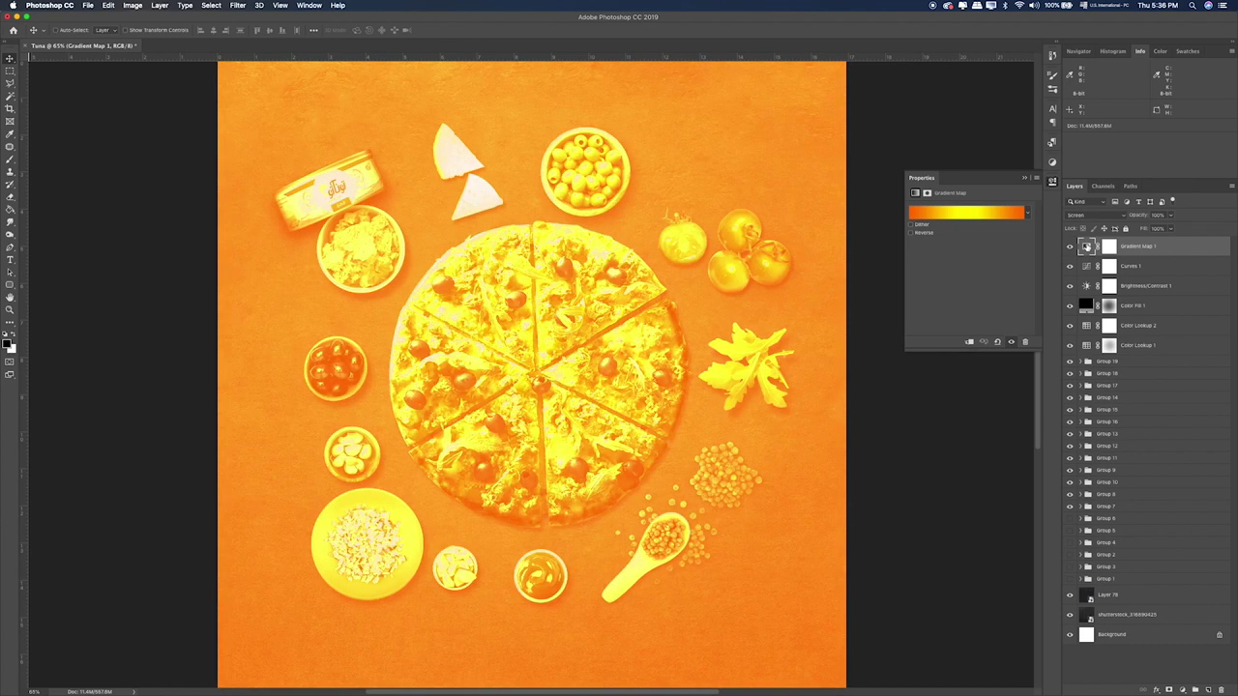
pyautogui.hotkey('shift', '-')
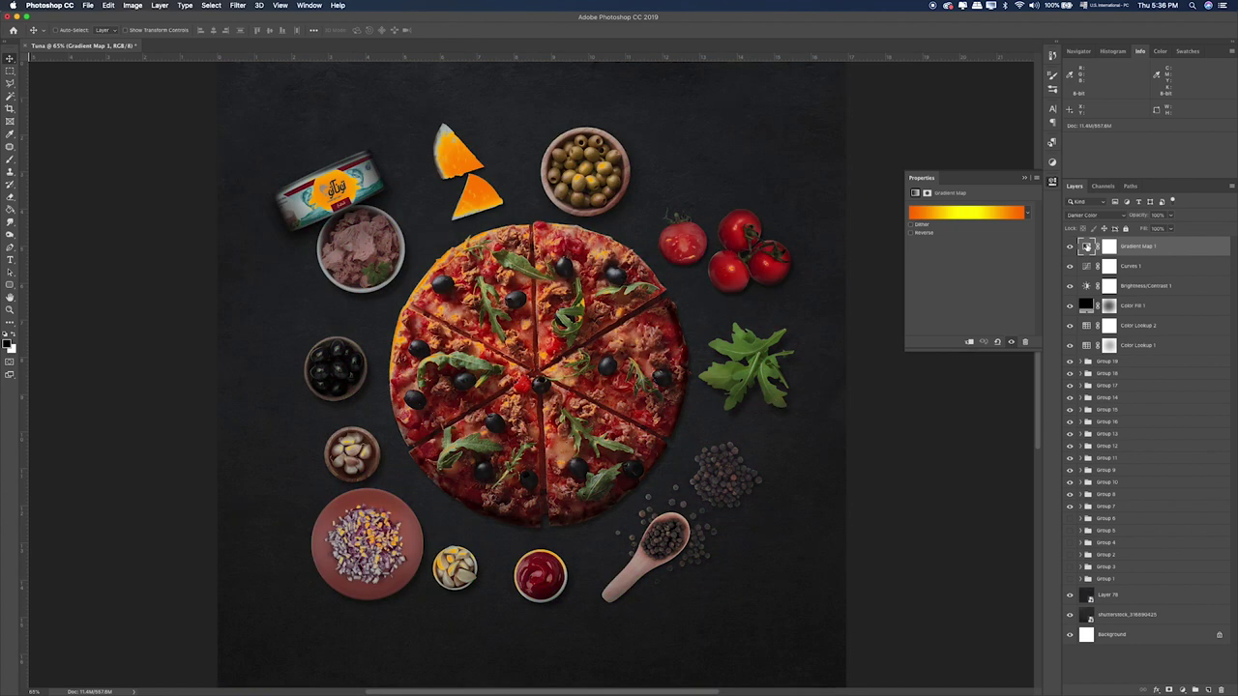
pyautogui.hotkey('shift', '+')
pyautogui.hotkey('shift', '+')
pyautogui.hotkey('shift', '+')
pyautogui.hotkey('shift', '+')
pyautogui.hotkey('shift', '+')
pyautogui.hotkey('shift', '+')
pyautogui.hotkey('shift', '+')
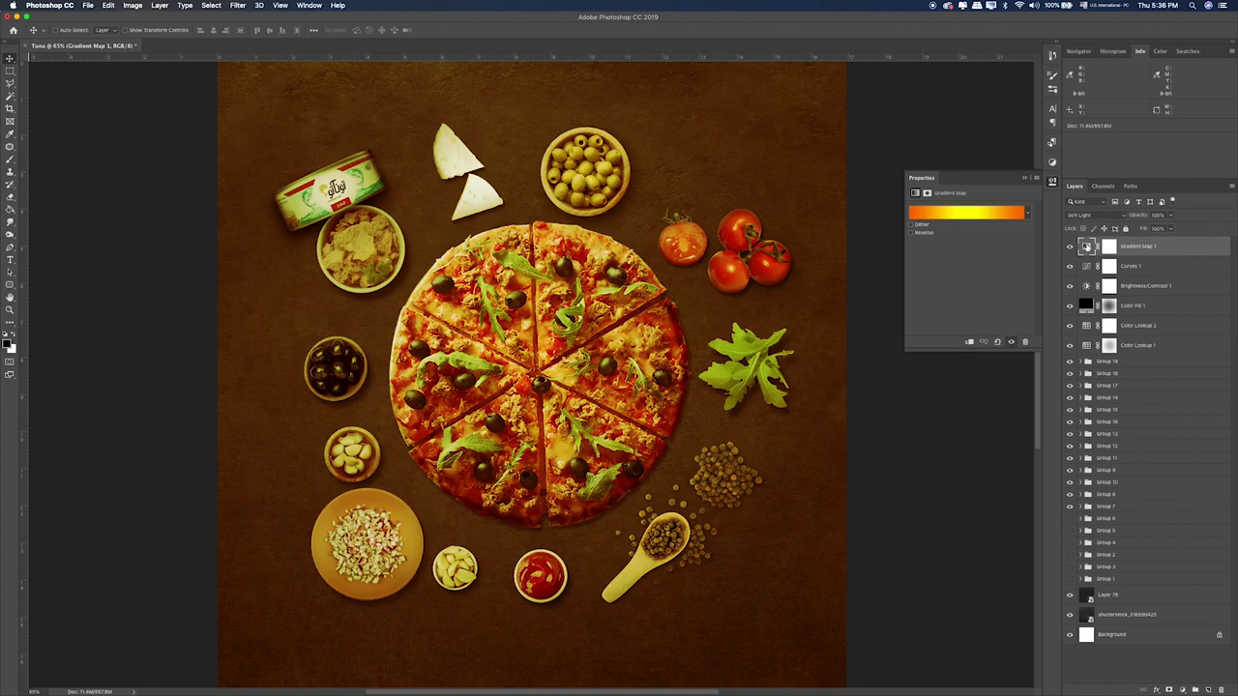
pyautogui.hotkey('shift', '-')
pyautogui.hotkey('shift', '+')
# Step: Lower the Gradient Map layer's opacity to about 10% and compare the image with and without it
pyautogui.click(1171, 216)
pyautogui.moveTo(1141, 227); pyautogui.dragTo(1130, 229)
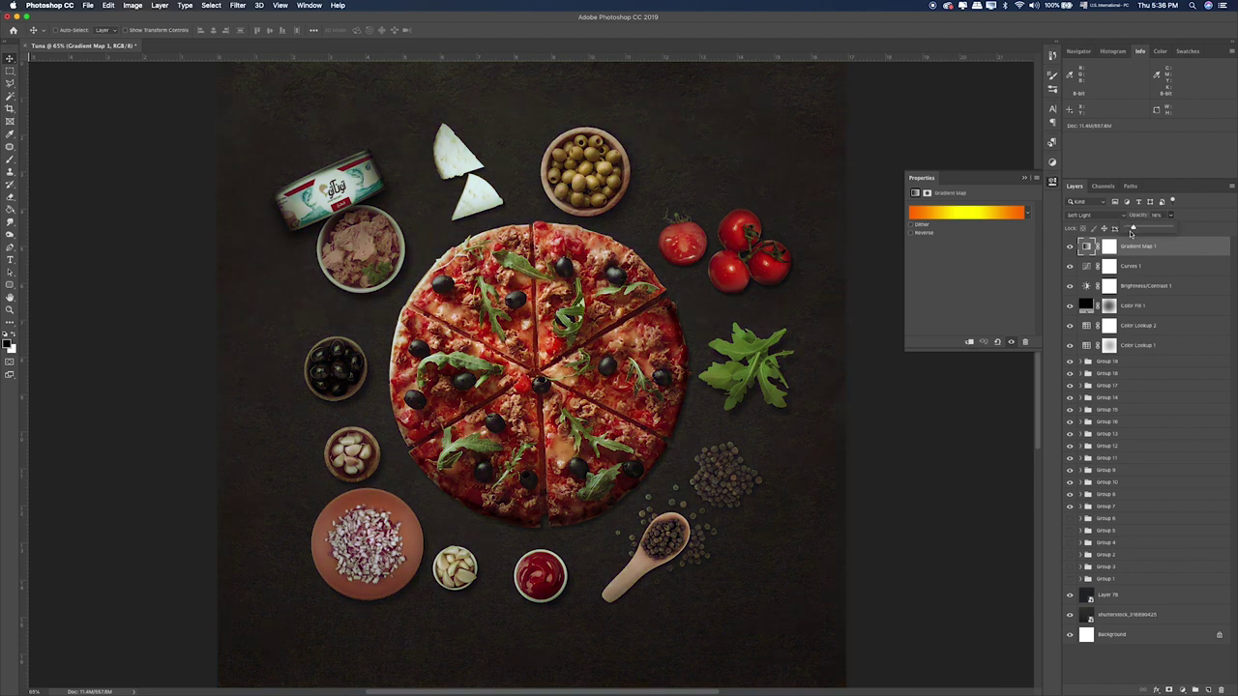
pyautogui.click(1070, 249)
pyautogui.click(1172, 216)
pyautogui.click(1068, 248)
pyautogui.click(1069, 248)
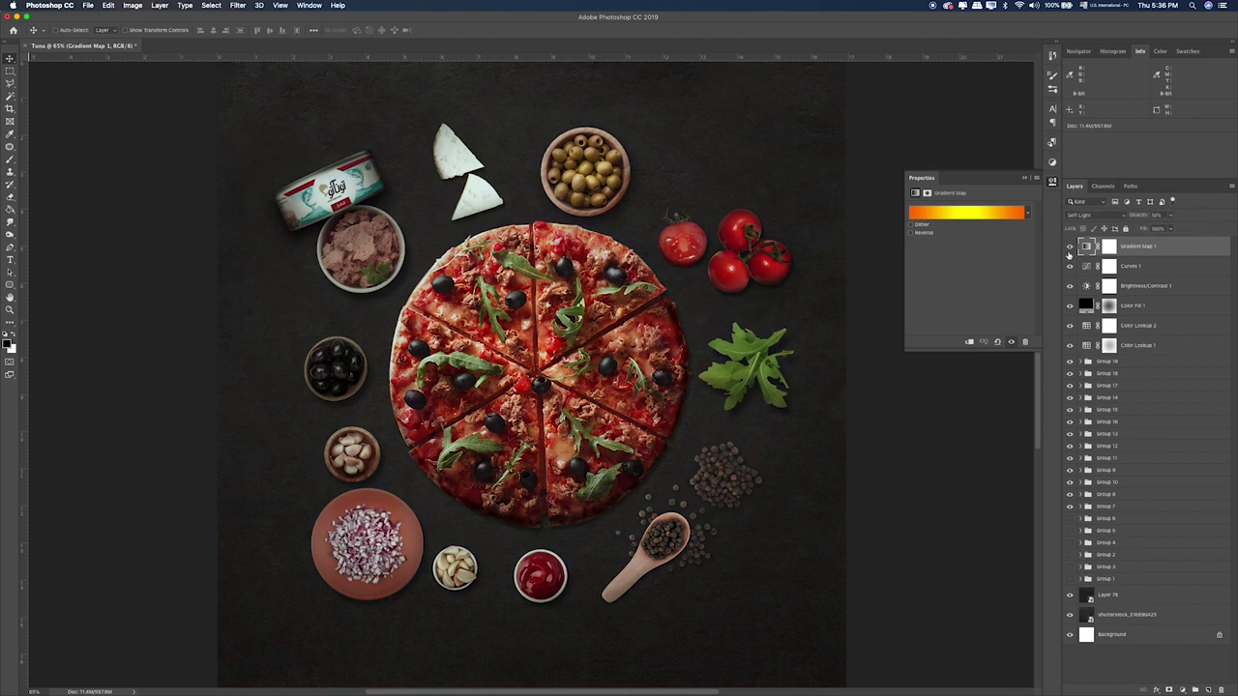
# Step: Select the tuna can's group, switch to Finder to preview final chancks.png, and return to Photoshop
pyautogui.click(1141, 306)
pyautogui.click(1132, 363)
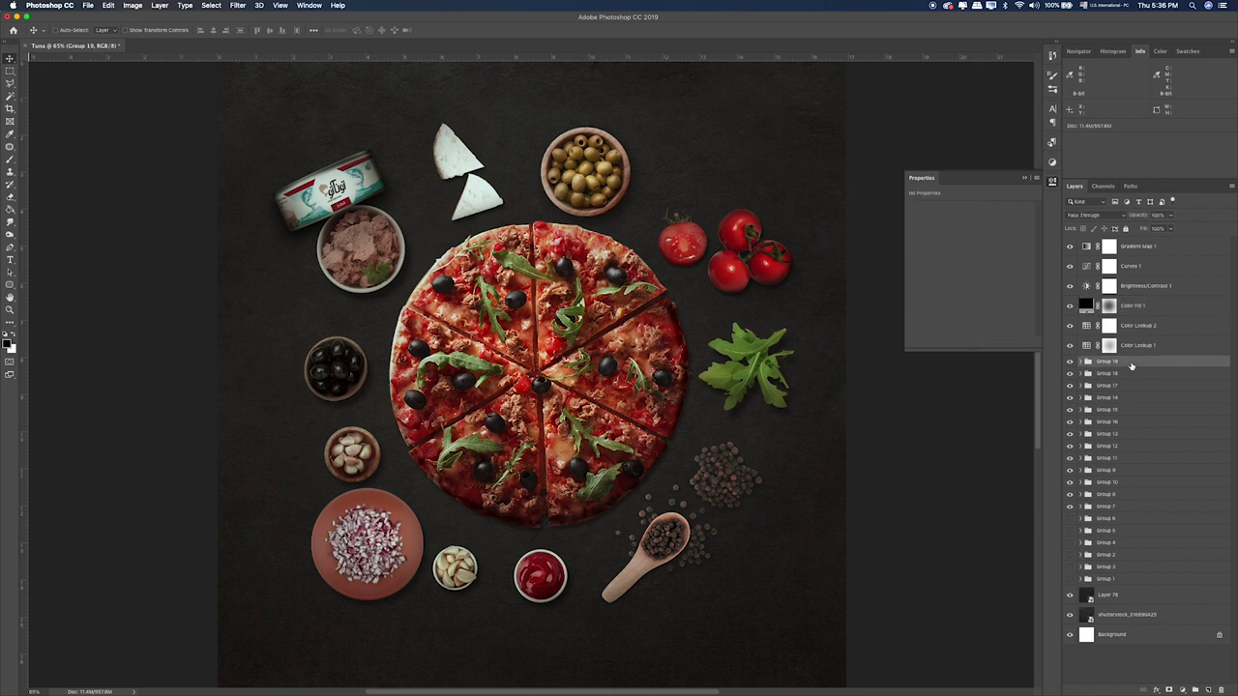
pyautogui.press('super+Tab')
pyautogui.press('super+Tab')
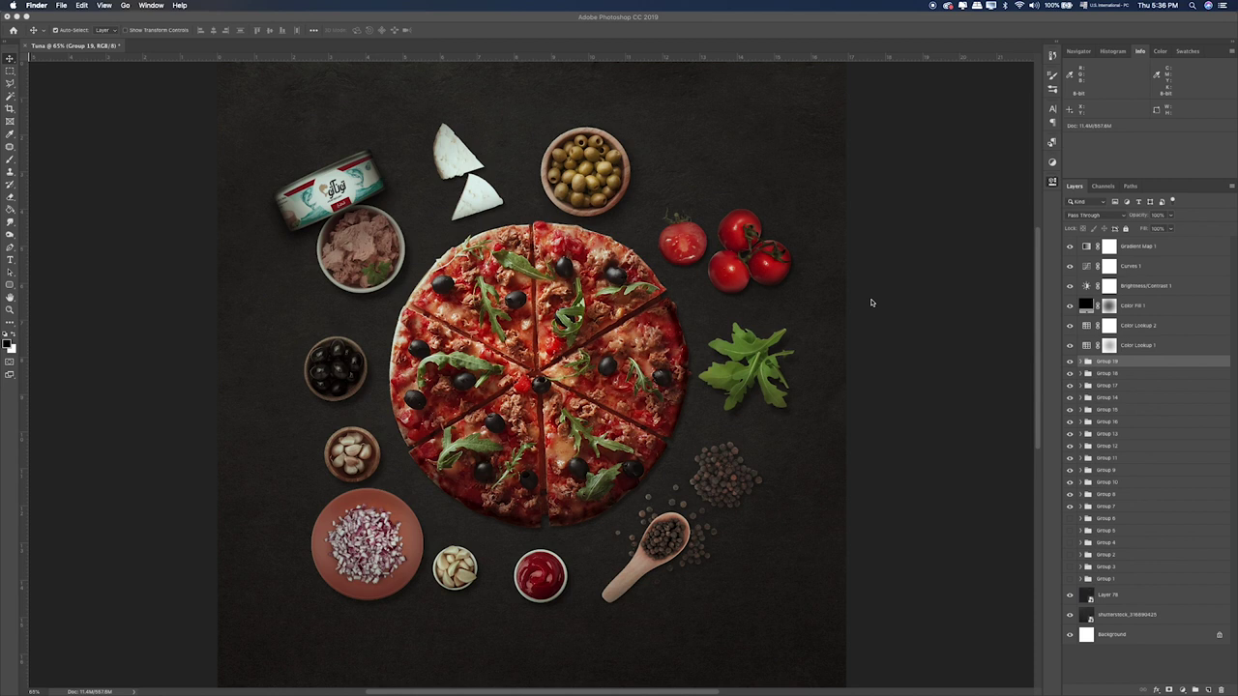
pyautogui.press('super+Tab')
pyautogui.press('super+Tab')
pyautogui.moveTo(961, 686)
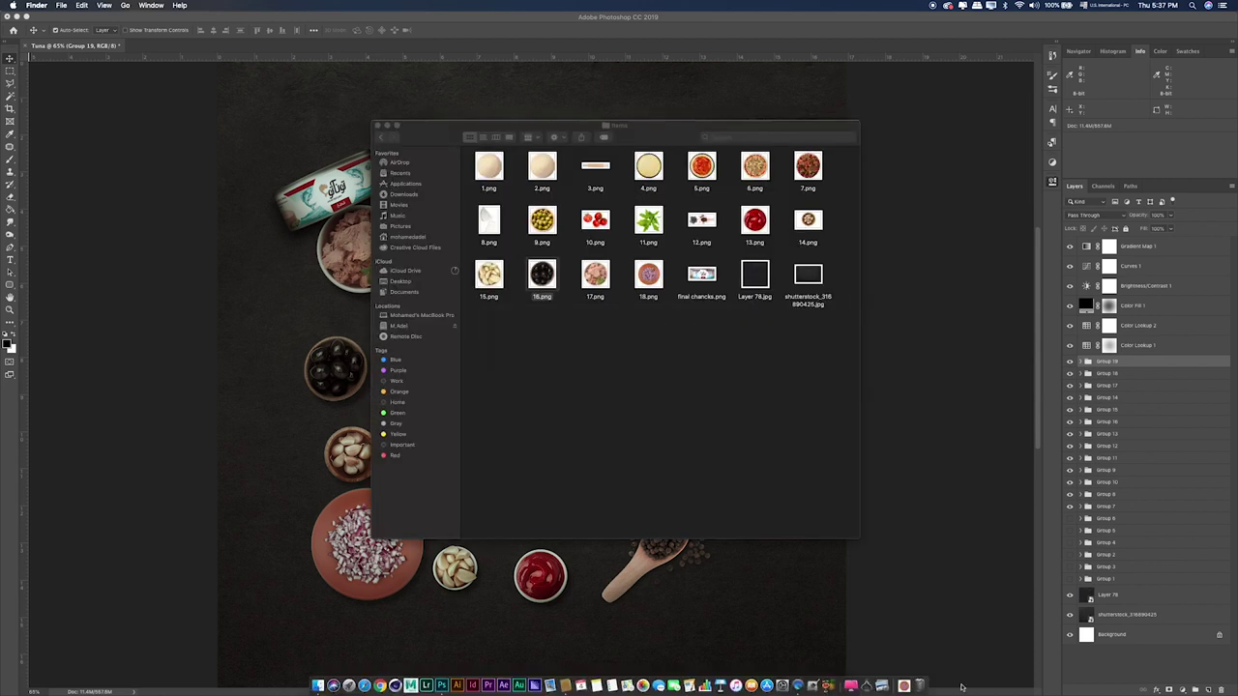
pyautogui.click(778, 406)
pyautogui.click(708, 282)
pyautogui.press('space')
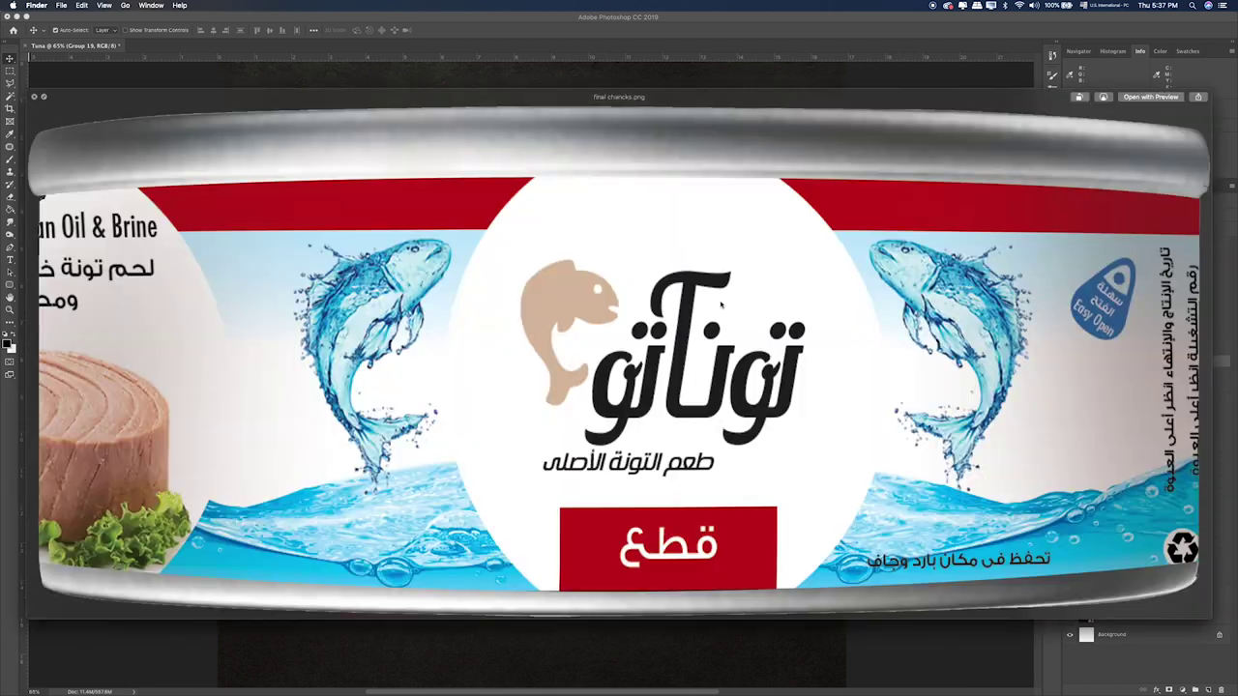
pyautogui.press('space')
pyautogui.click(899, 350)
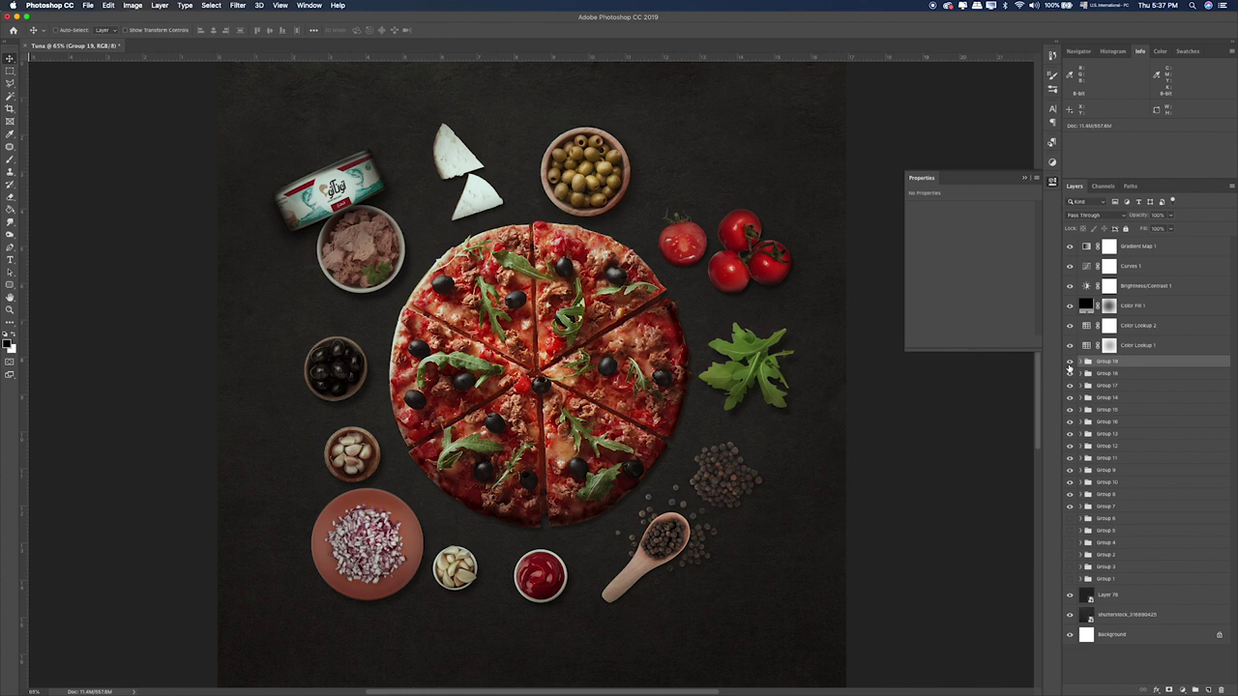
# Step: Hide every ingredient group except the tuna can's Group 19, and duplicate that group
pyautogui.moveTo(1071, 409); pyautogui.dragTo(1071, 504)
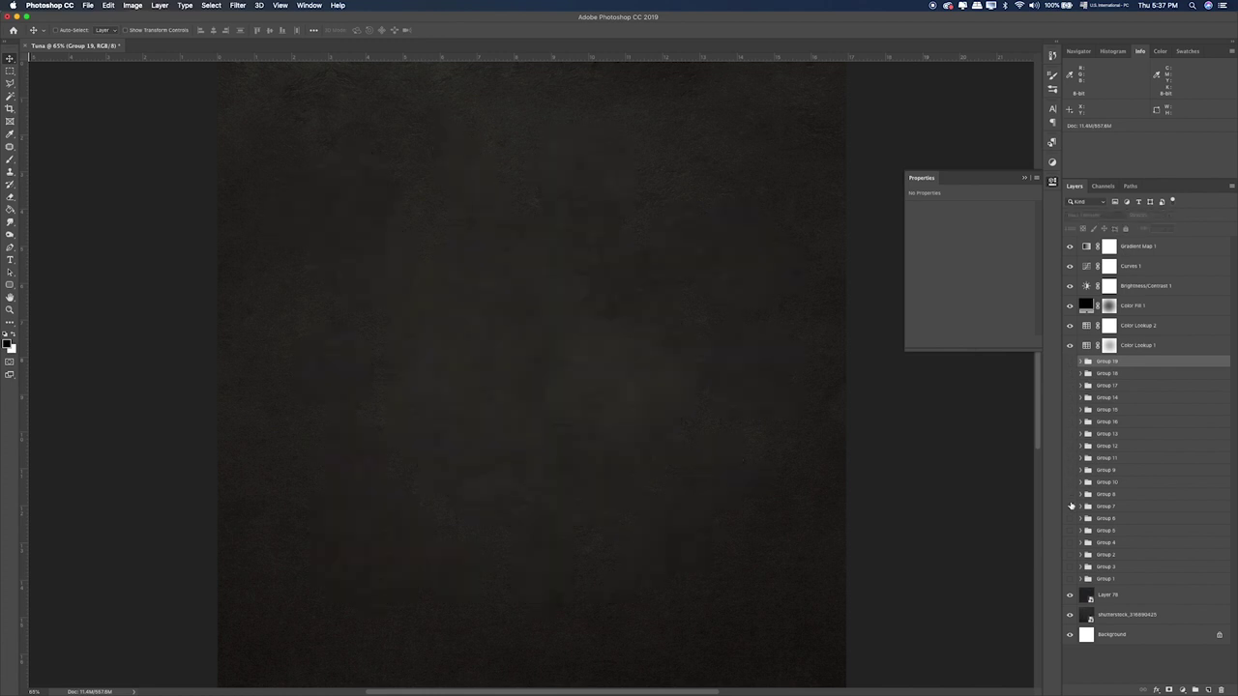
pyautogui.click(1070, 362)
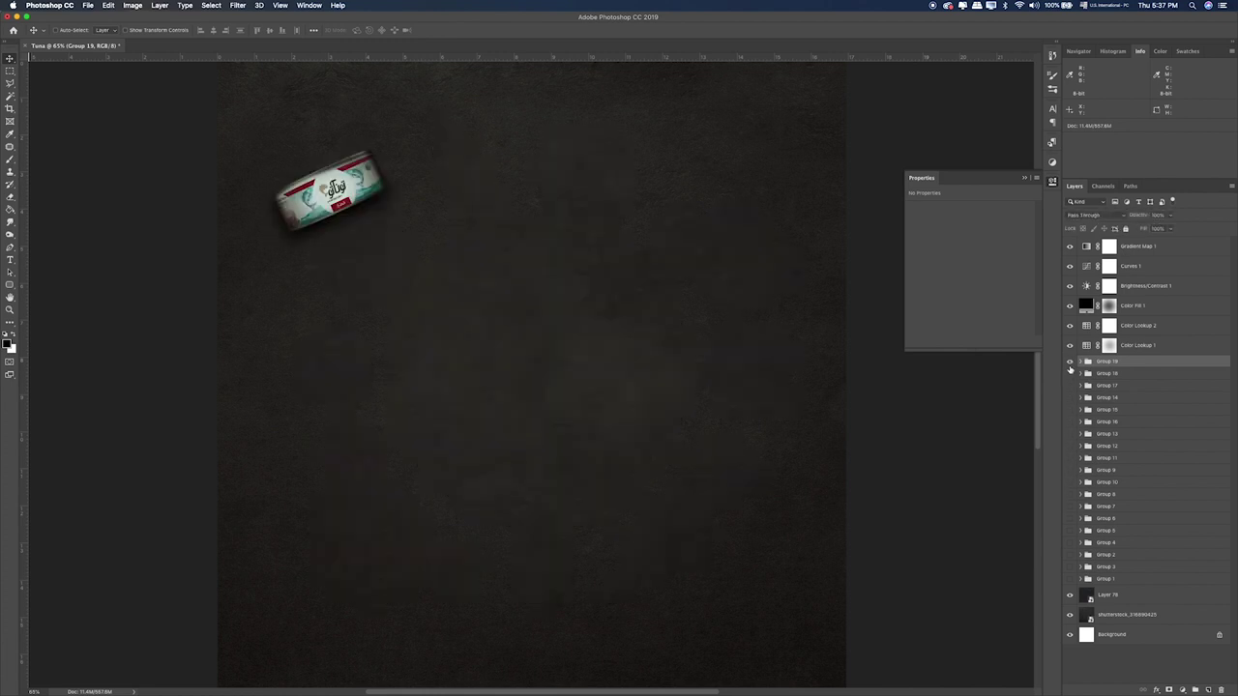
pyautogui.press('super+j')
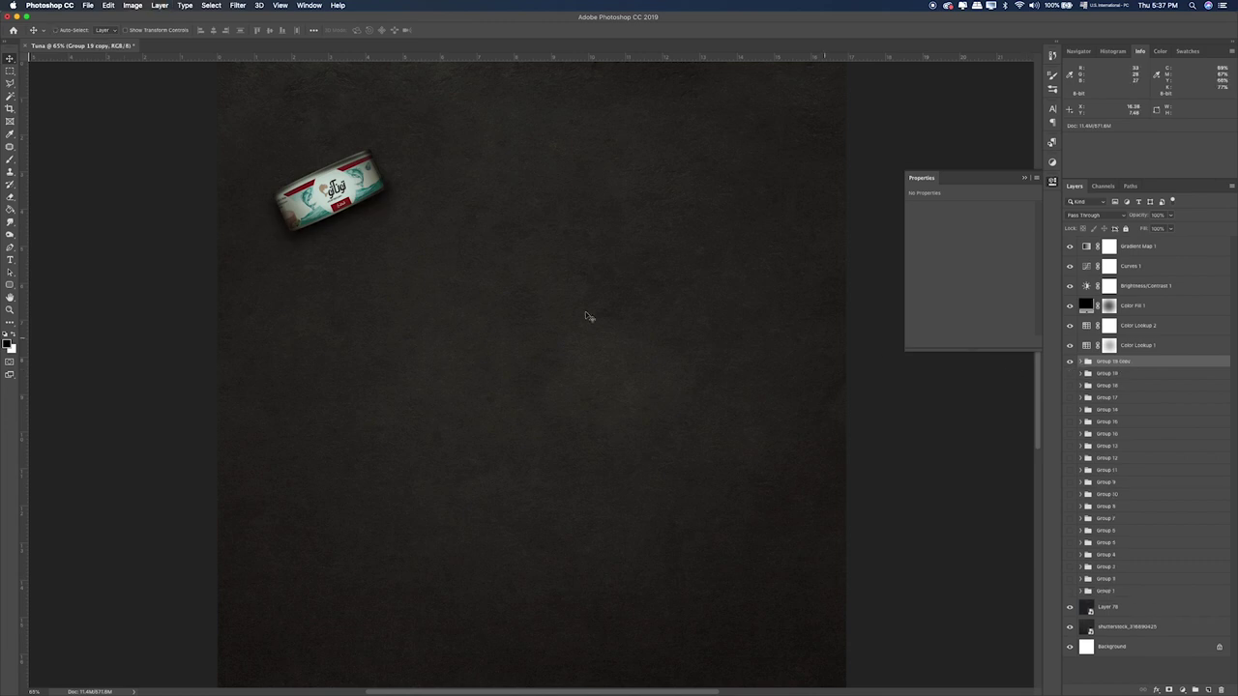
# Step: Move the duplicated tuna can to the middle of the canvas, enlarge it strongly and rotate it level
pyautogui.moveTo(377, 197); pyautogui.dragTo(583, 437)
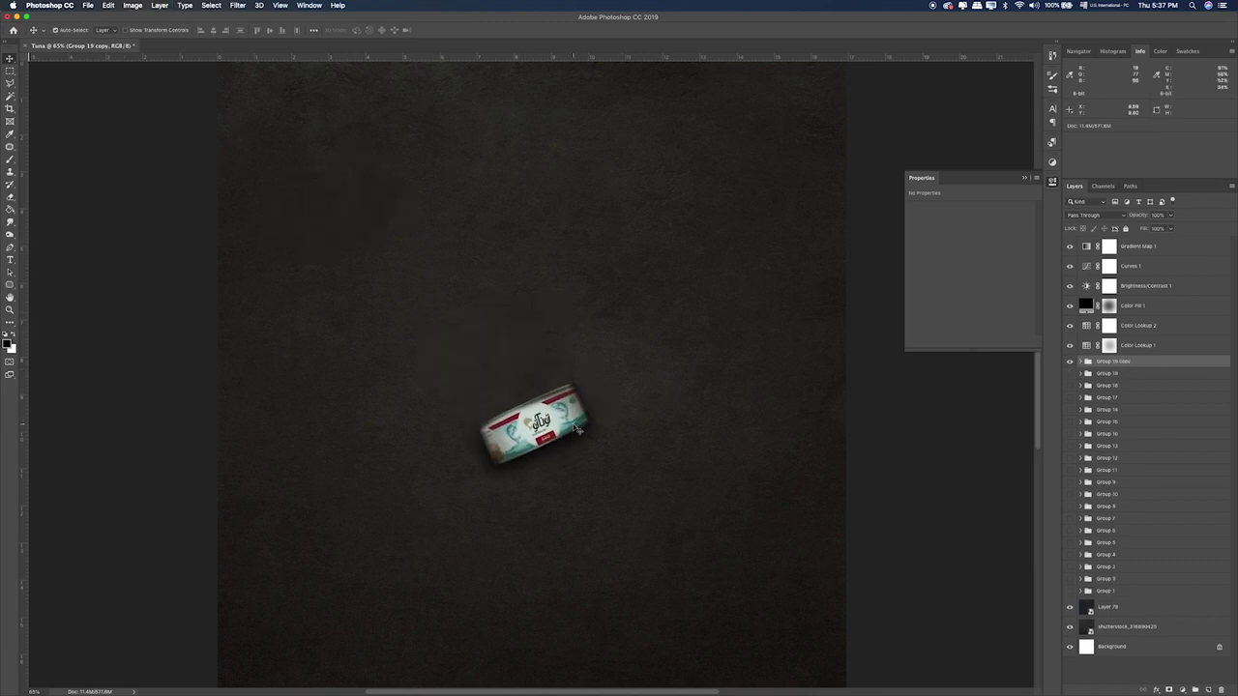
pyautogui.press('super+t')
pyautogui.moveTo(668, 299); pyautogui.dragTo(910, 202)
pyautogui.moveTo(645, 410); pyautogui.dragTo(645, 390)
pyautogui.press('Return')
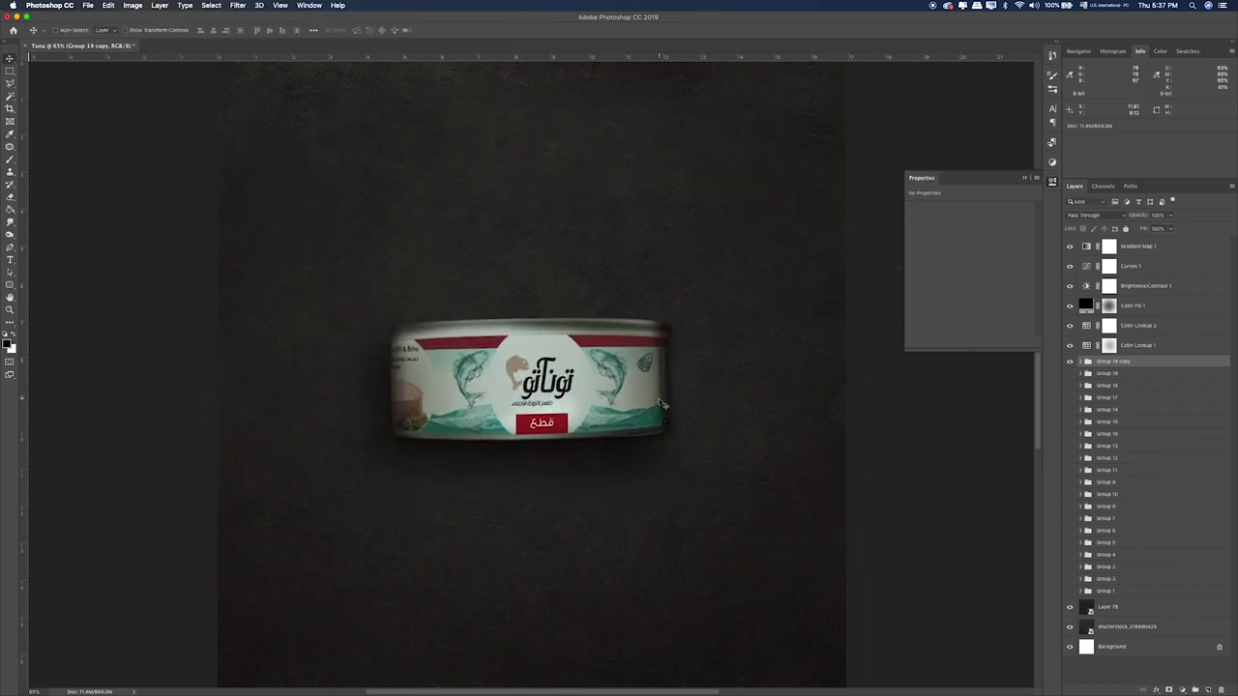
pyautogui.press('super+t')
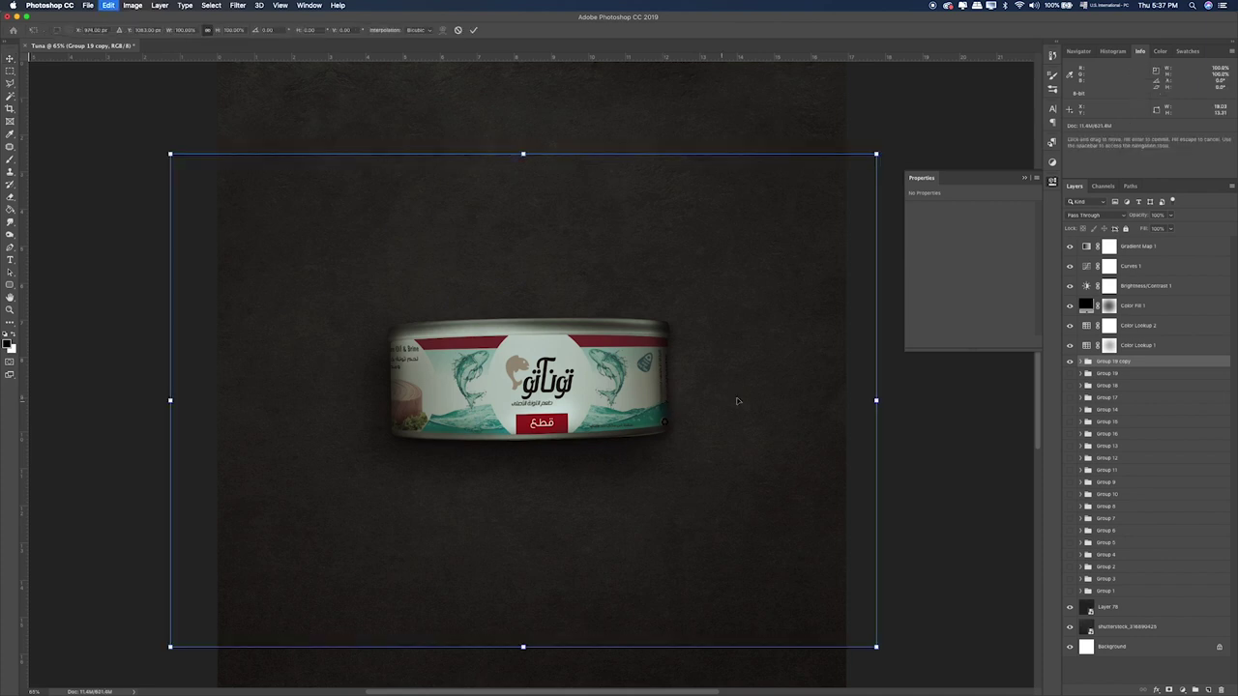
pyautogui.moveTo(893, 293); pyautogui.dragTo(893, 294)
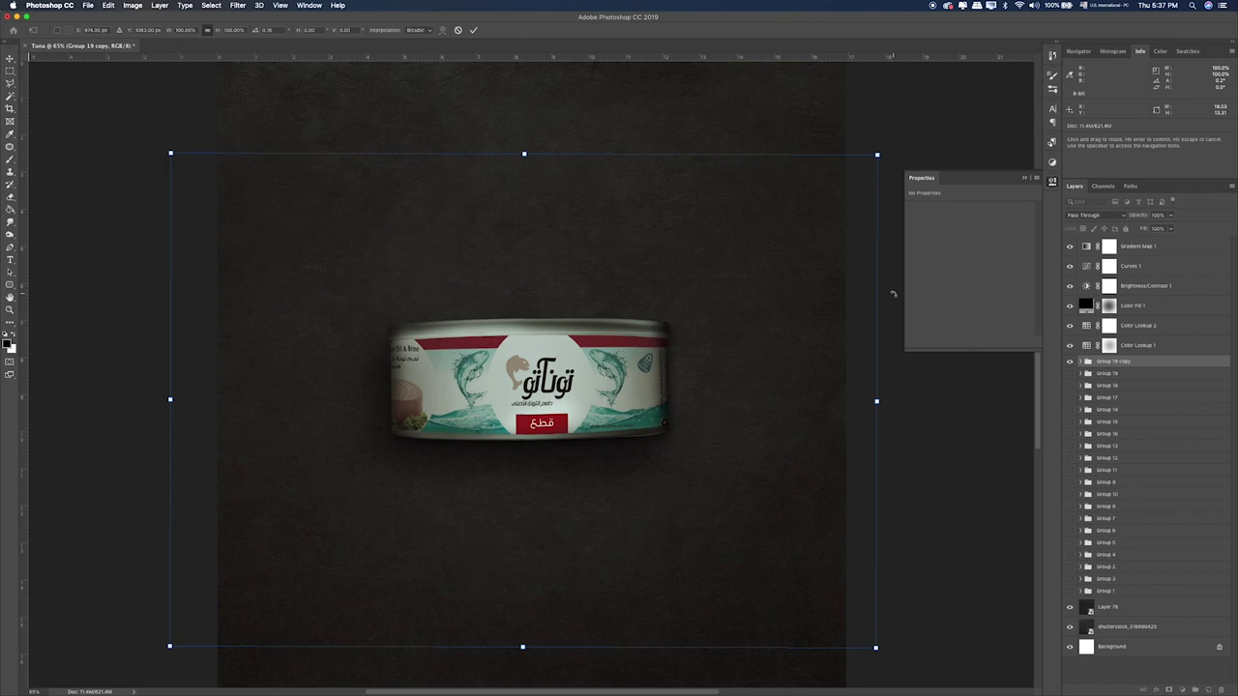
pyautogui.press('Escape')
# Step: Fine-tune the enlarged can's placement with a slight Free Transform adjustment
pyautogui.hotkey('ctrl', 't')
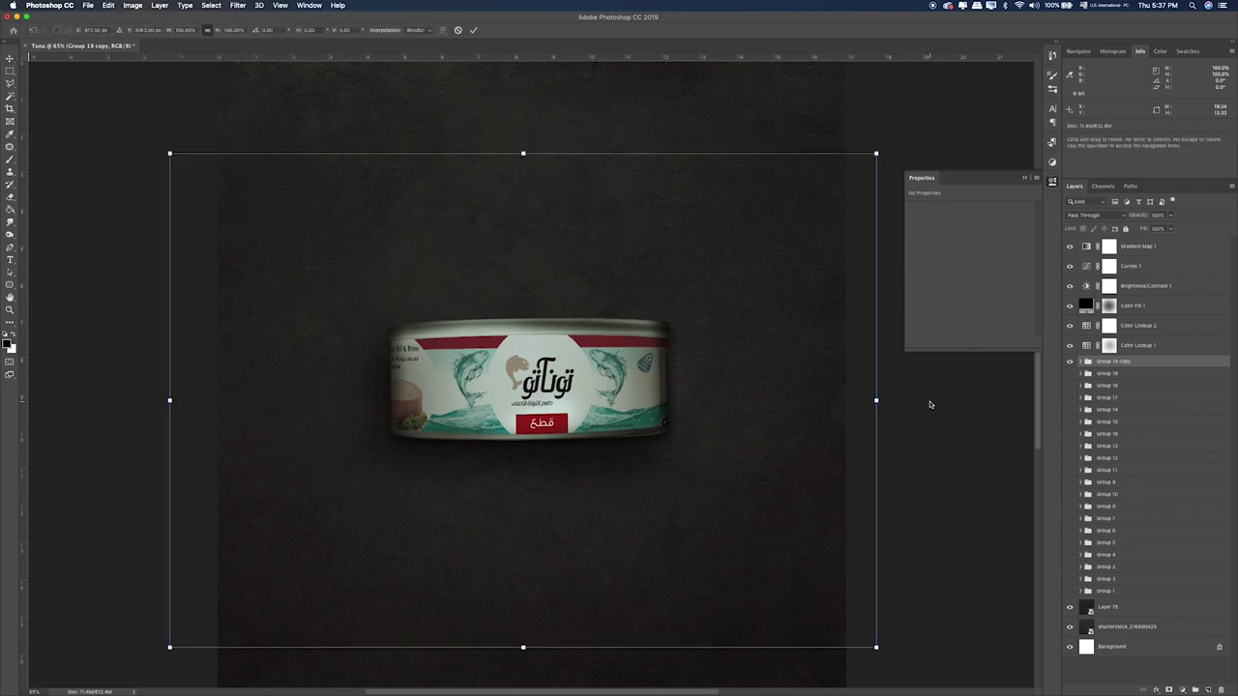
pyautogui.moveTo(906, 381); pyautogui.dragTo(910, 380)
pyautogui.press('Return')
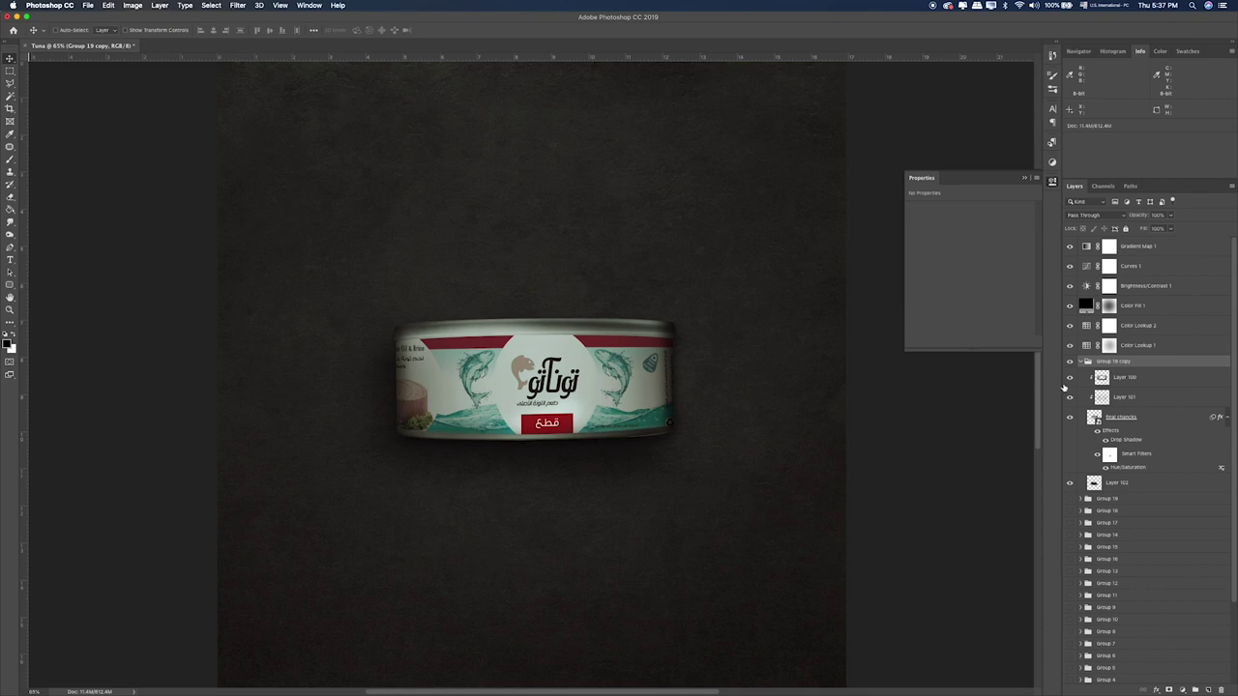
# Step: Compare the can with and without Layer 100 in the duplicated group, and lower that layer's opacity to about 60%
pyautogui.click(1070, 377)
pyautogui.click(1070, 377)
pyautogui.click(1132, 377)
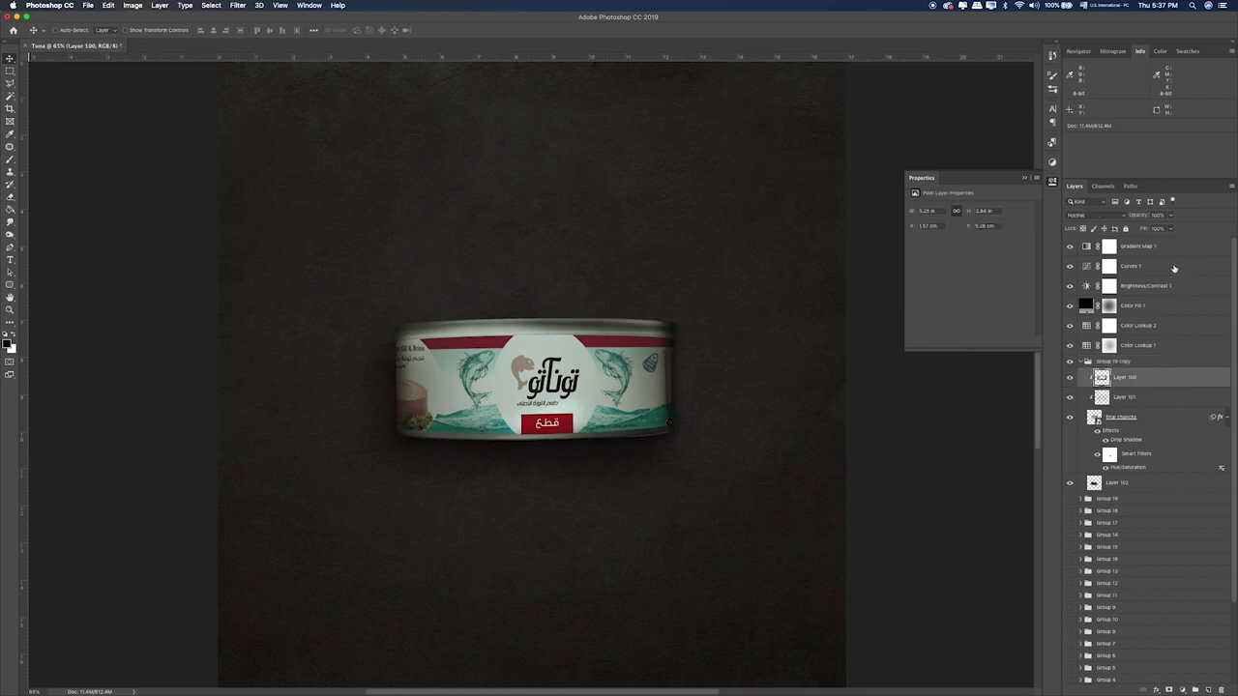
pyautogui.moveTo(1171, 214); pyautogui.dragTo(1157, 228)
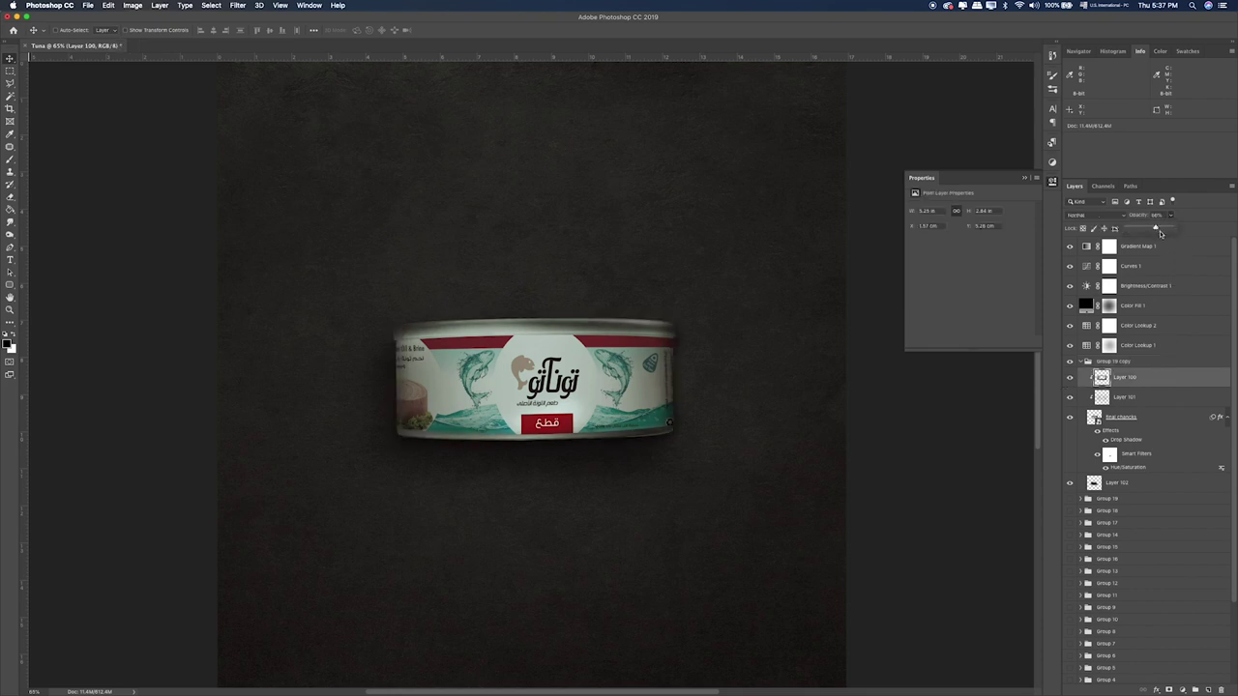
# Step: Dab the can's Smart Filter mask with the large 20% black brush to restore the label colours, and compare the clipped shading layers
pyautogui.click(1110, 455)
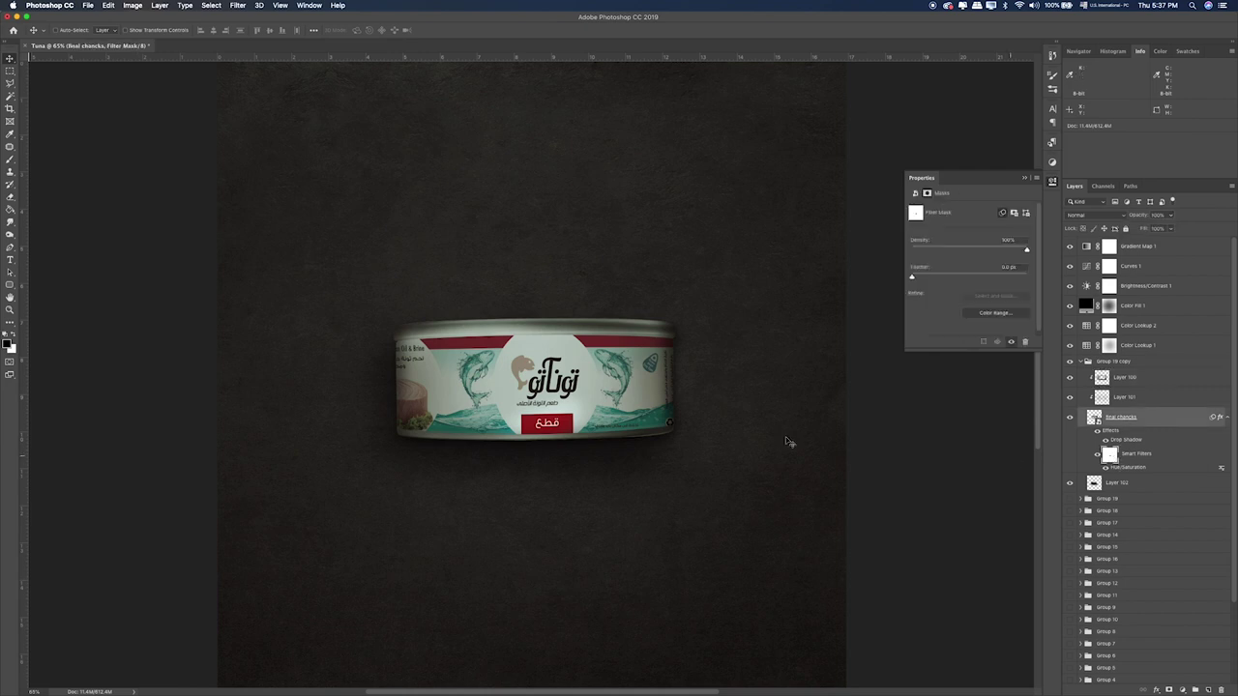
pyautogui.press('b')
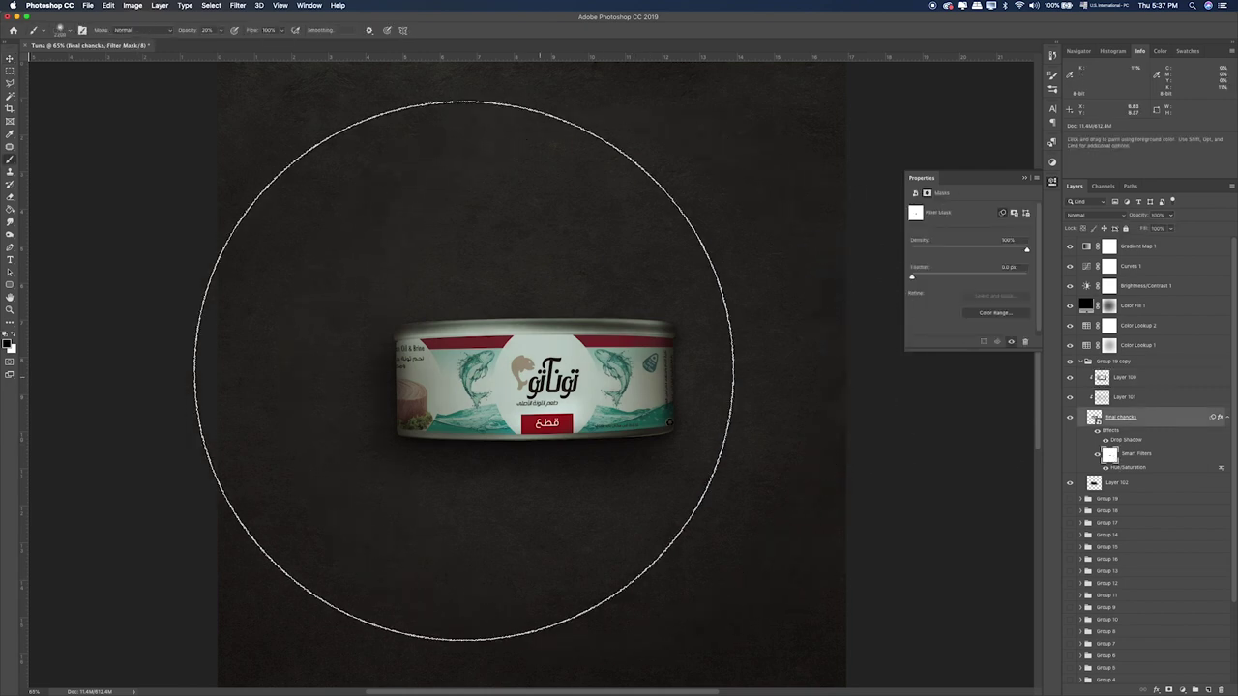
pyautogui.click(551, 371)
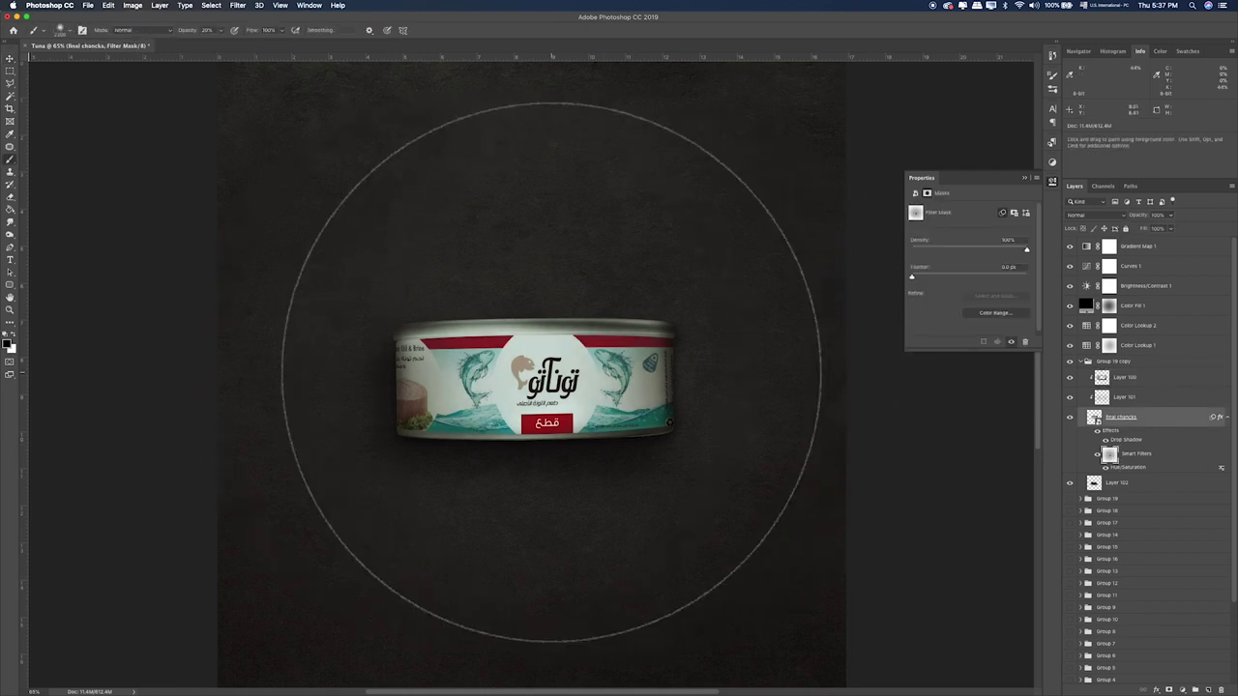
pyautogui.click(1071, 397)
pyautogui.click(1070, 378)
pyautogui.click(1070, 379)
pyautogui.click(1071, 378)
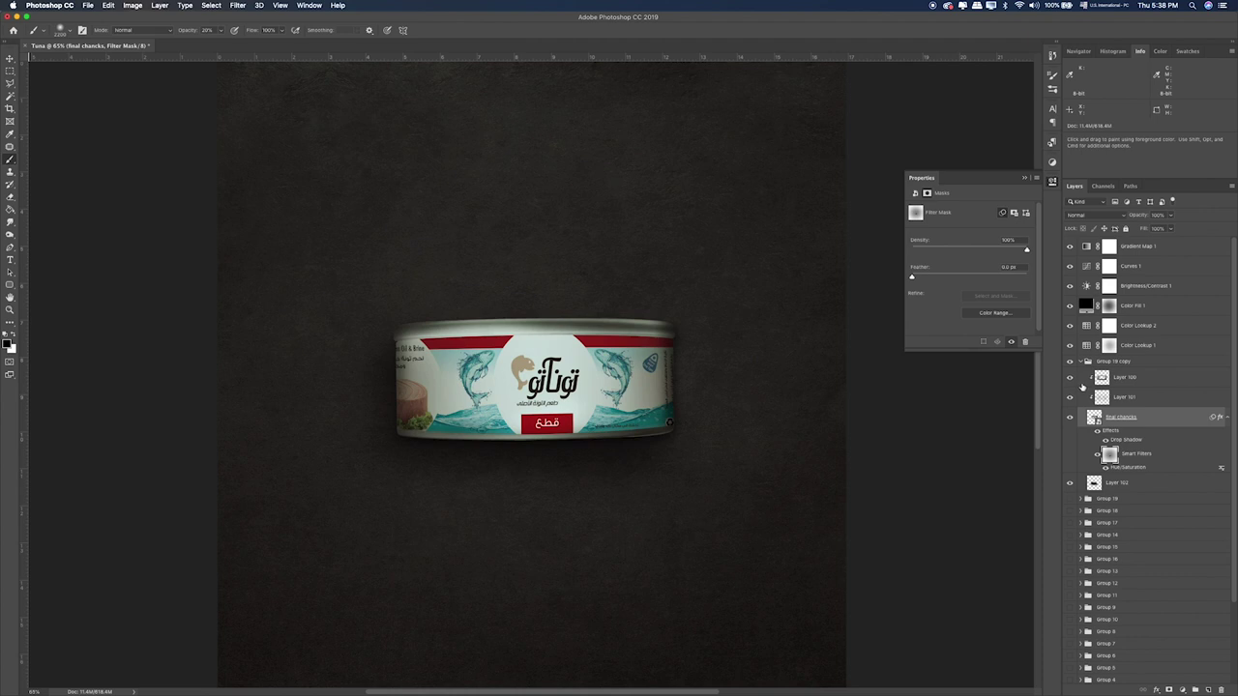
# Step: Add a new layer clipped to the can above Layer 100 in the duplicated group, and choose a saturated orange foreground colour
pyautogui.click(1142, 418)
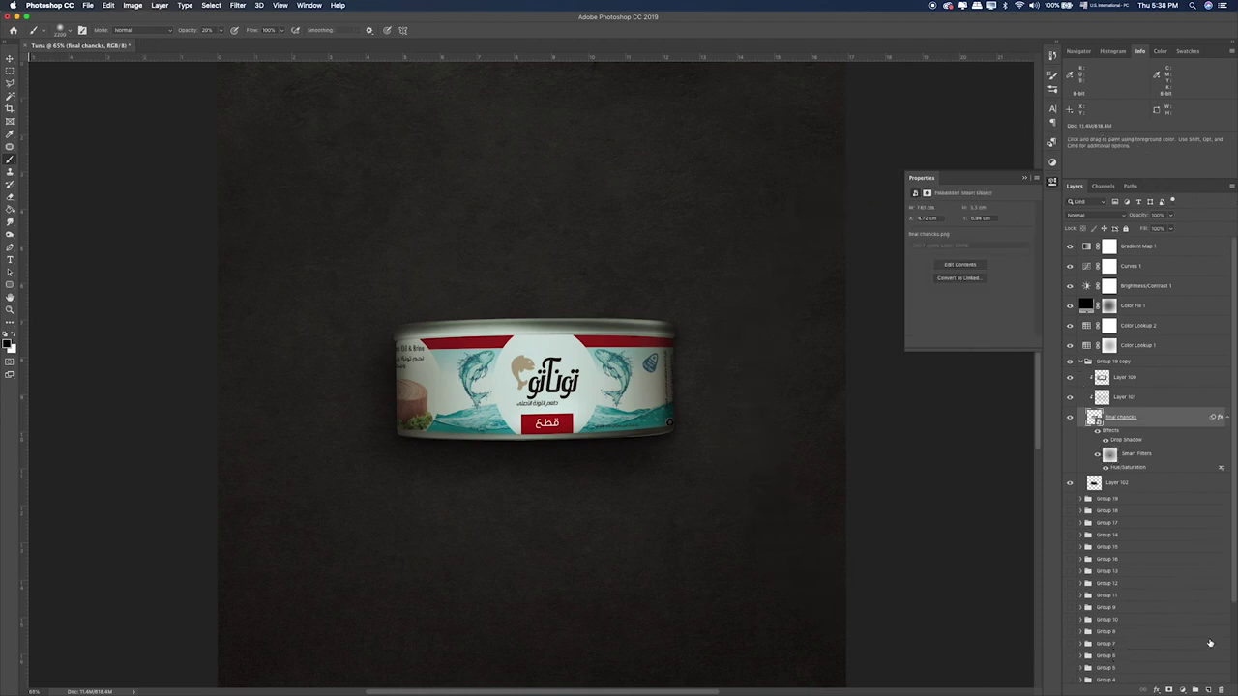
pyautogui.click(1208, 689)
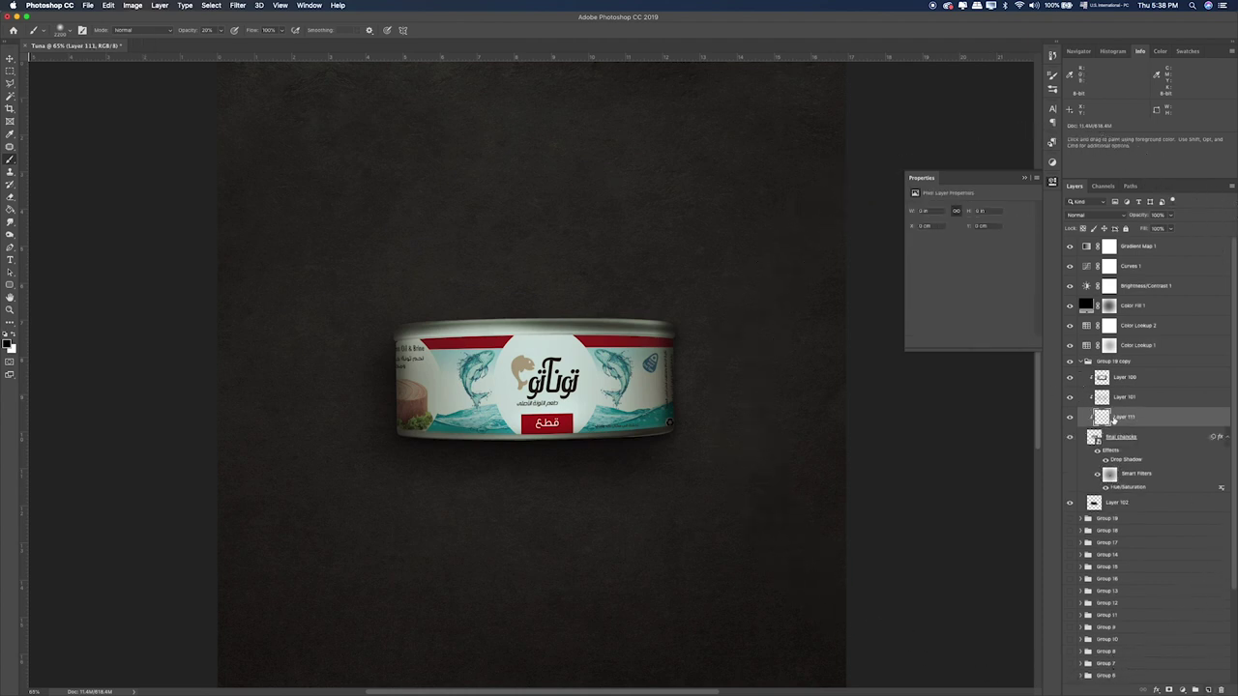
pyautogui.moveTo(1119, 417); pyautogui.dragTo(1119, 374)
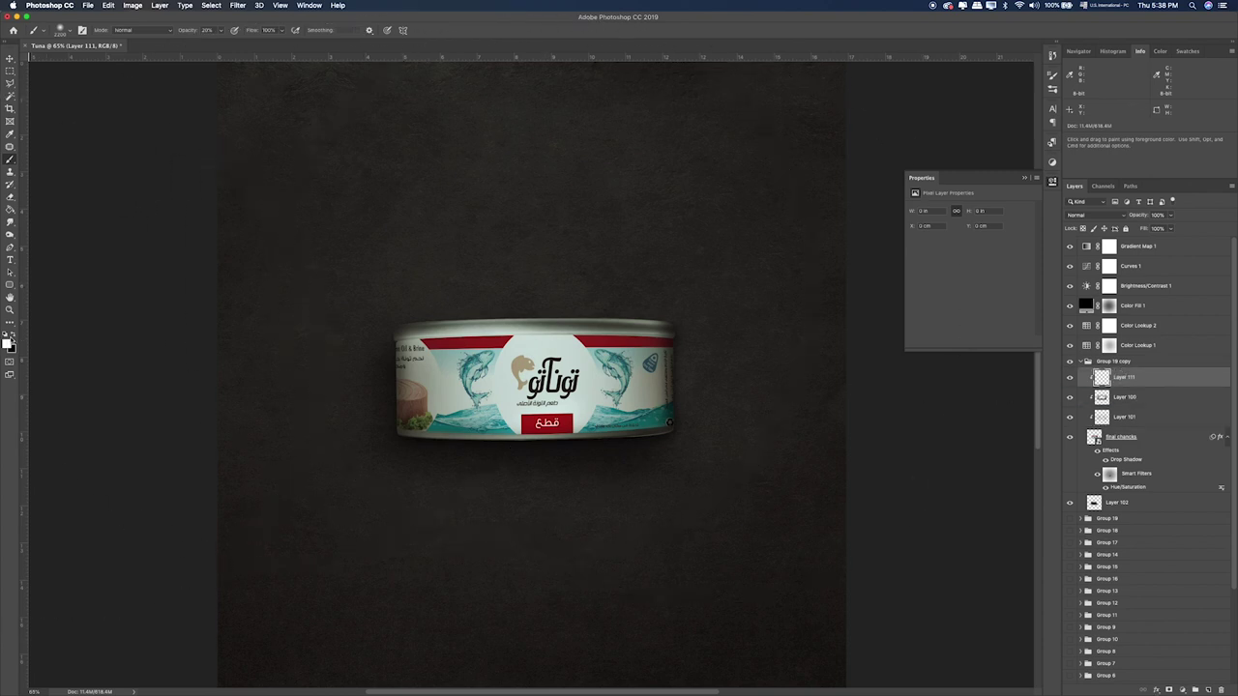
pyautogui.click(8, 342)
pyautogui.click(675, 325)
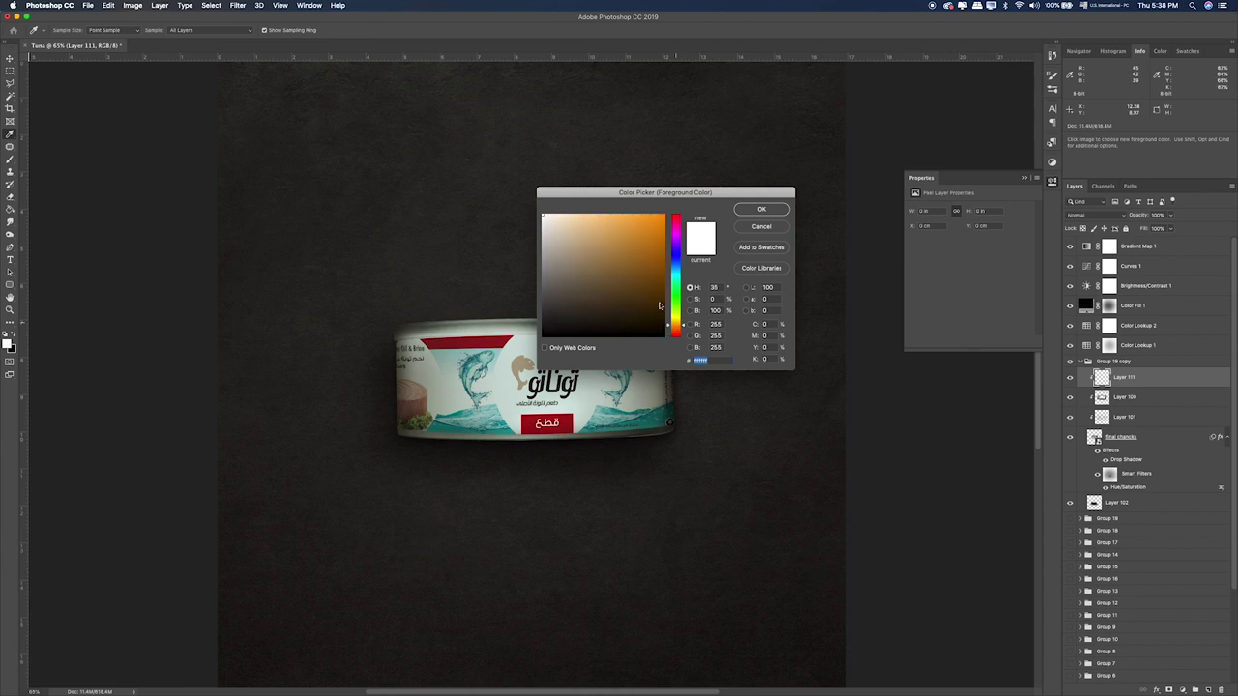
pyautogui.click(664, 215)
pyautogui.click(772, 212)
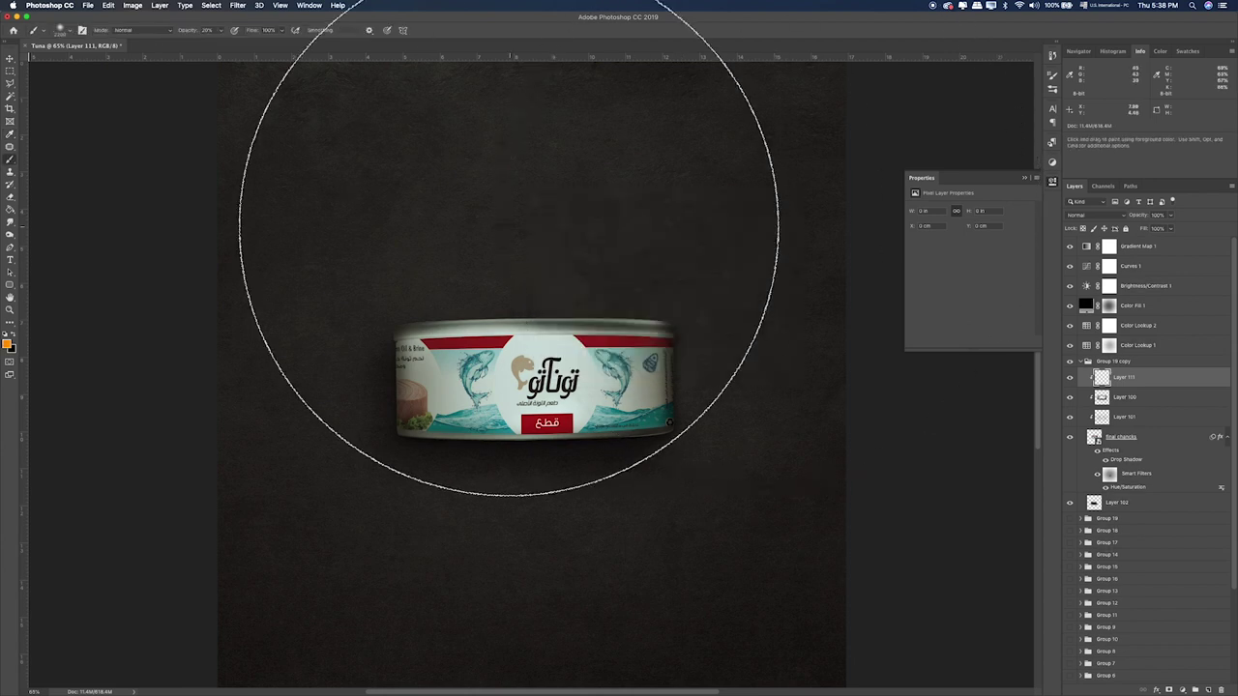
# Step: Paint a warm orange glow over the can's upper rim with a large soft brush at 20% opacity
pyautogui.press('[')
pyautogui.press('[')
pyautogui.press('[')
pyautogui.press('[')
pyautogui.press('[')
pyautogui.press('[')
pyautogui.press('[')
pyautogui.press('[')
pyautogui.press('[')
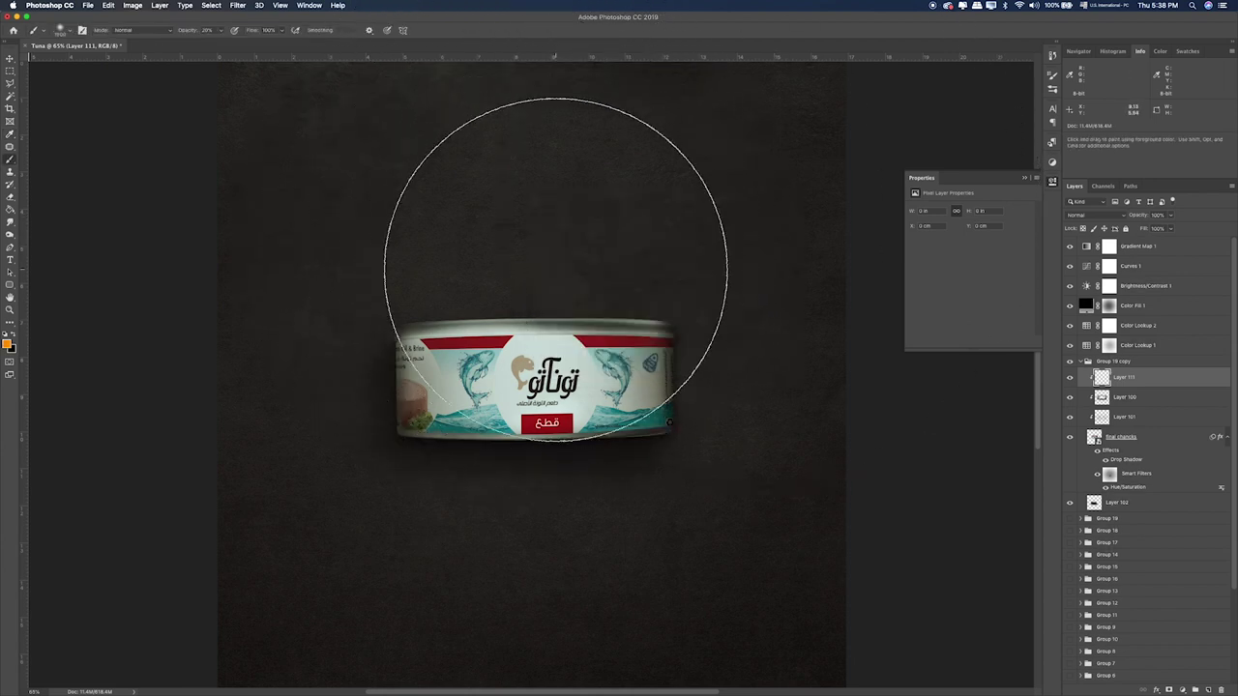
pyautogui.moveTo(350, 326)
pyautogui.mouseDown()
pyautogui.moveTo(760, 291)
pyautogui.moveTo(316, 331)
pyautogui.mouseUp()
pyautogui.press(']')
pyautogui.press(']')
pyautogui.press(']')
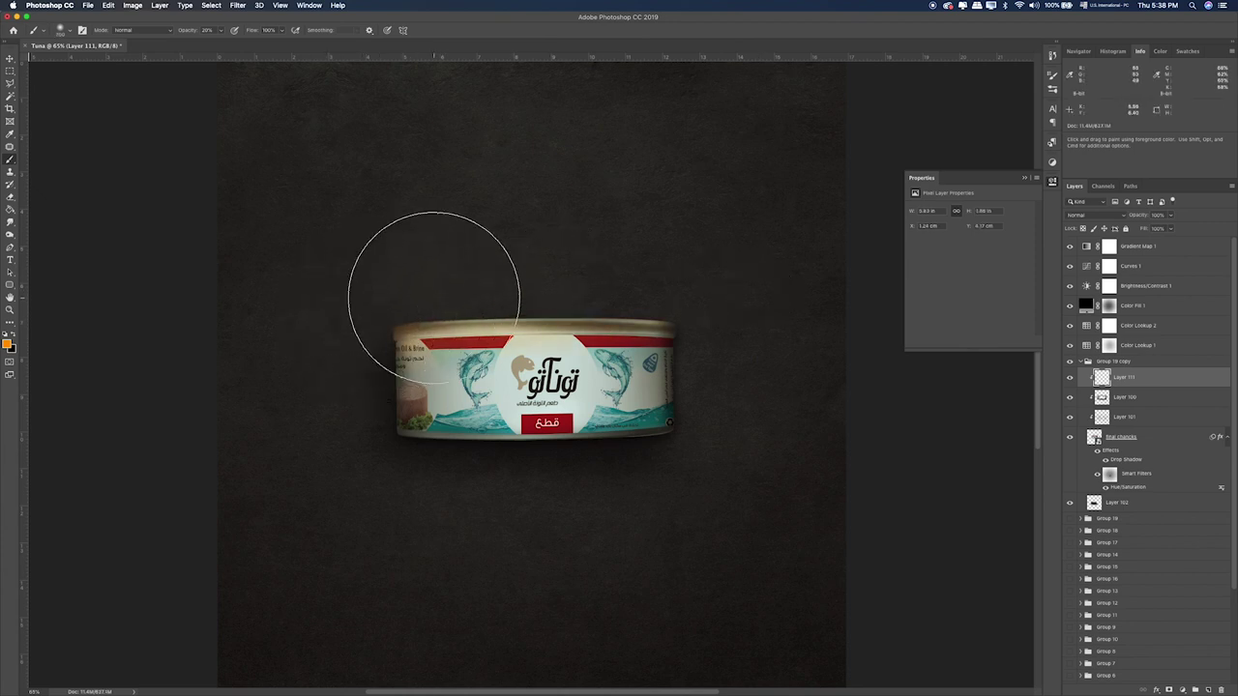
# Step: Set the orange glow layer to Screen blending at about 33% opacity, and compare the can group hidden and shown
pyautogui.press('v')
pyautogui.hotkey('shift', '+')
pyautogui.hotkey('shift', '+')
pyautogui.hotkey('shift', '+')
pyautogui.hotkey('shift', '+')
pyautogui.hotkey('shift', '+')
pyautogui.hotkey('shift', '+')
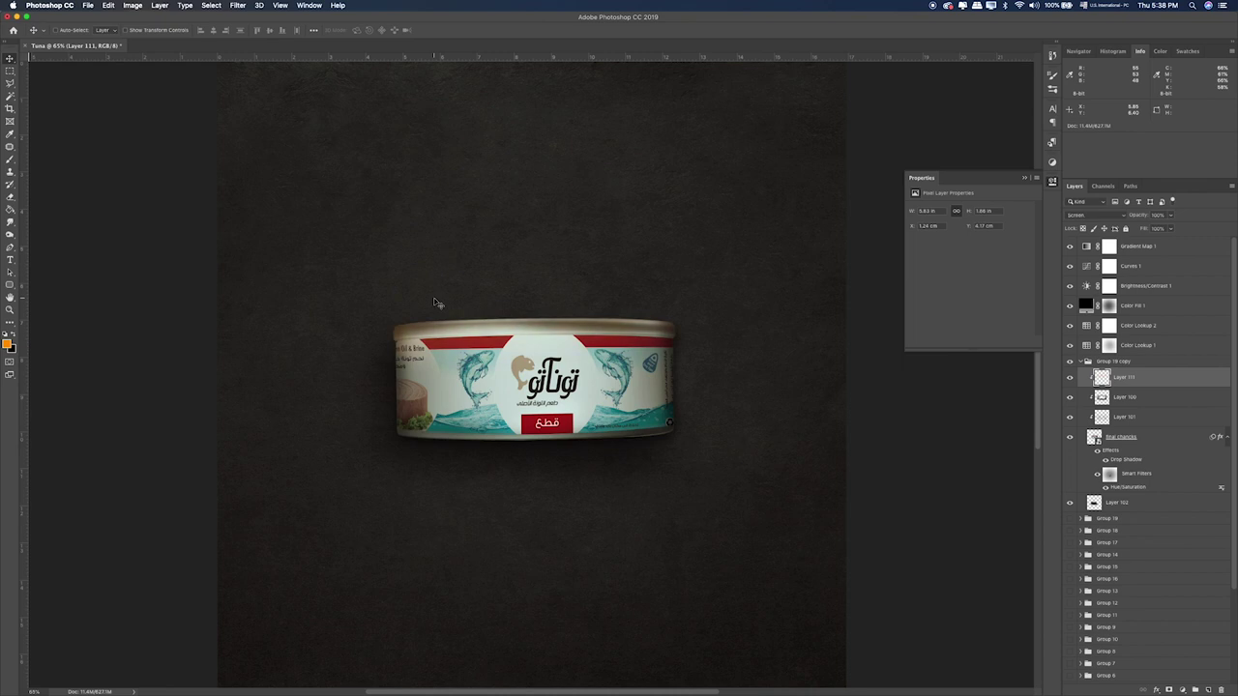
pyautogui.hotkey('shift', '+')
pyautogui.hotkey('shift', '-')
pyautogui.moveTo(1173, 217); pyautogui.dragTo(1142, 228)
pyautogui.press('e')
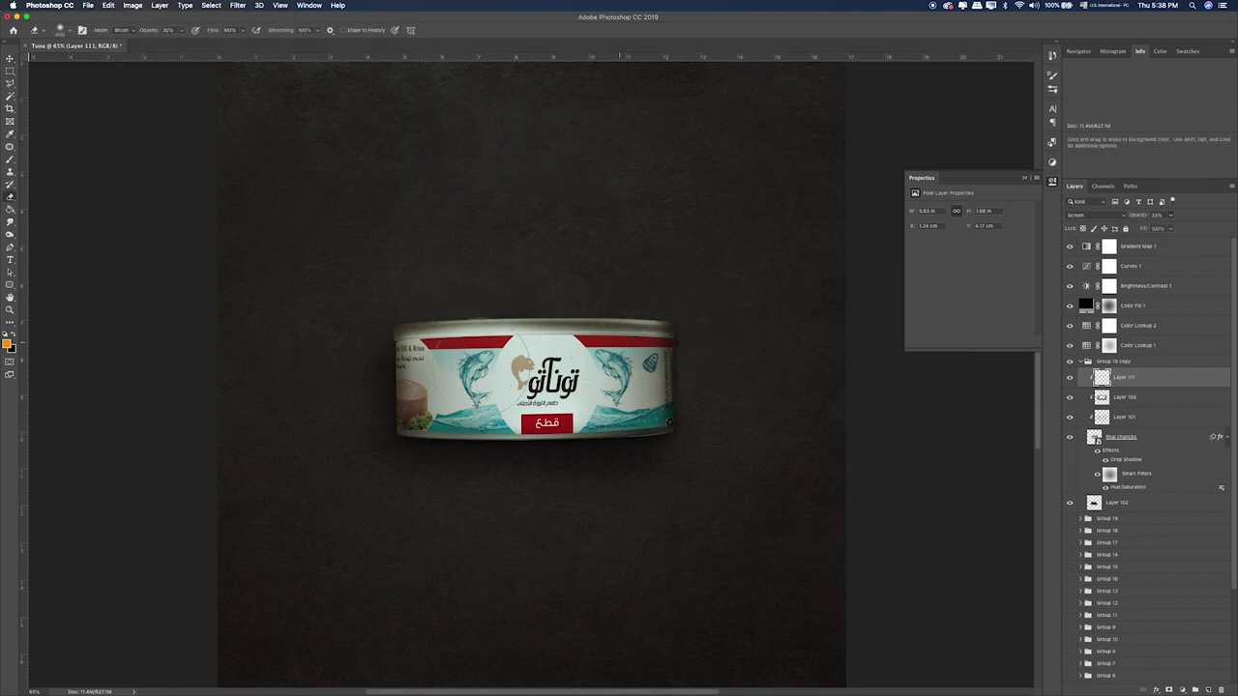
pyautogui.click(1071, 361)
pyautogui.click(1071, 362)
pyautogui.click(1086, 362)
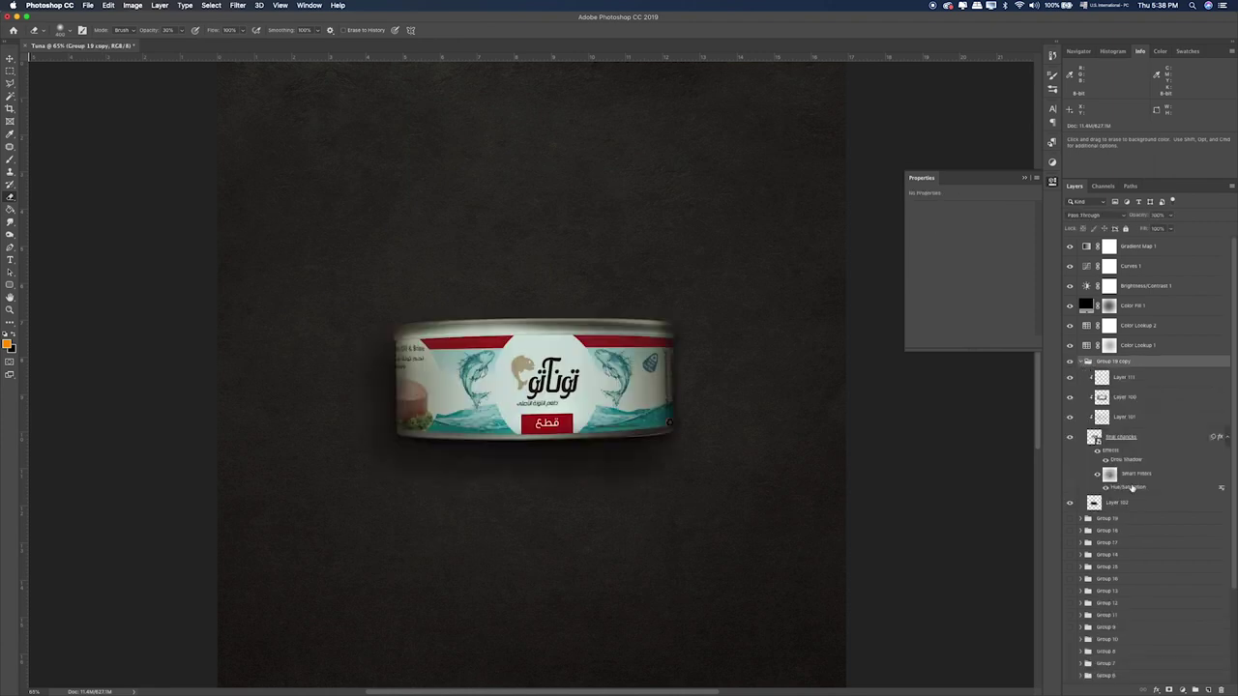
pyautogui.doubleClick(1124, 461)
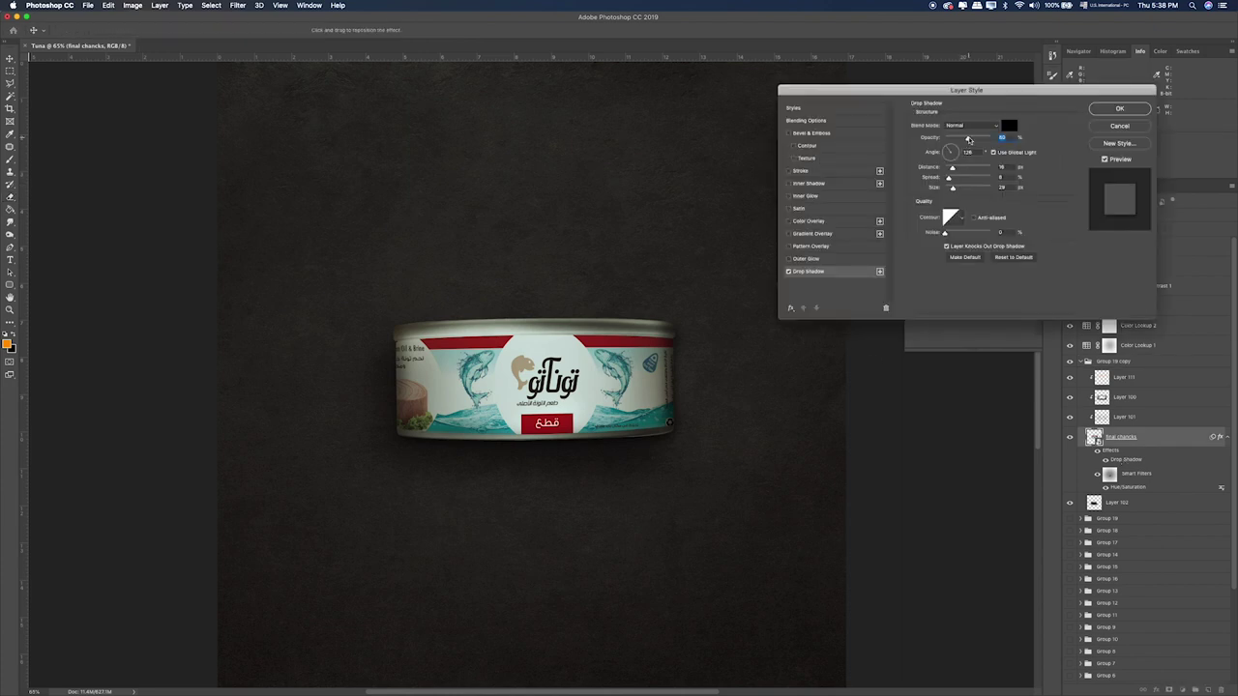
pyautogui.moveTo(955, 190); pyautogui.dragTo(956, 190)
pyautogui.click(948, 178)
pyautogui.click(1133, 126)
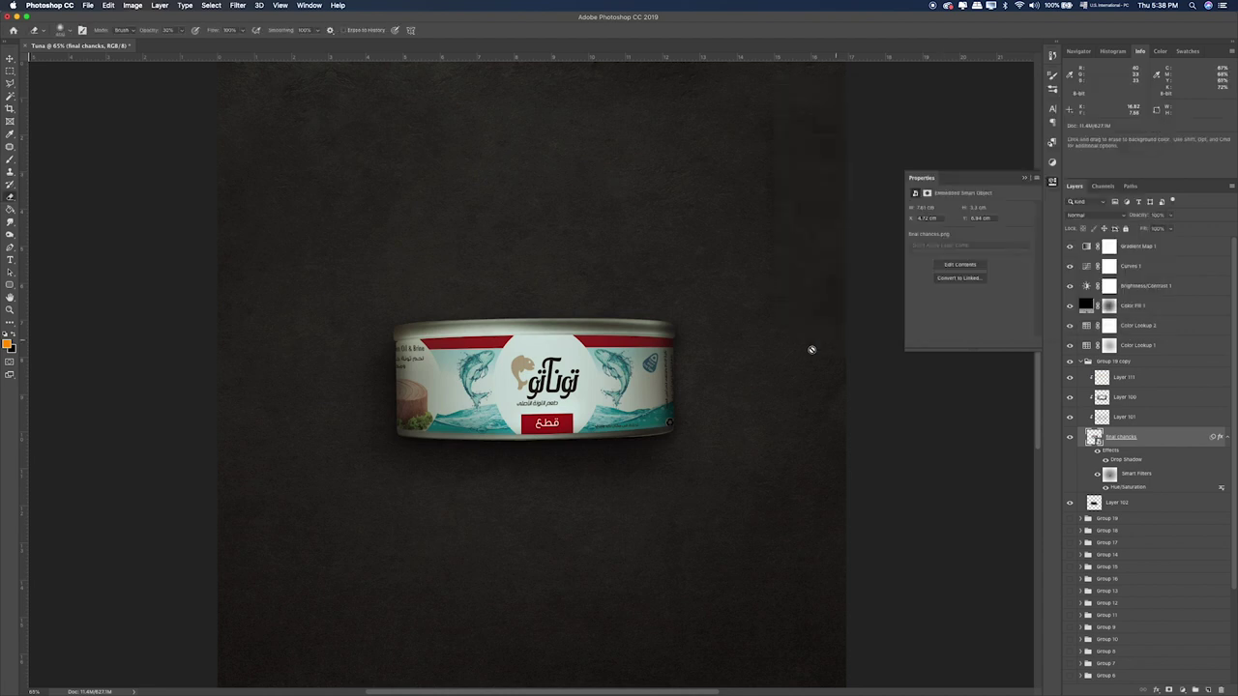
# Step: Collapse the duplicated can group and shift the whole group slightly to the left with Free Transform
pyautogui.click(1071, 437)
pyautogui.click(1071, 438)
pyautogui.click(1087, 363)
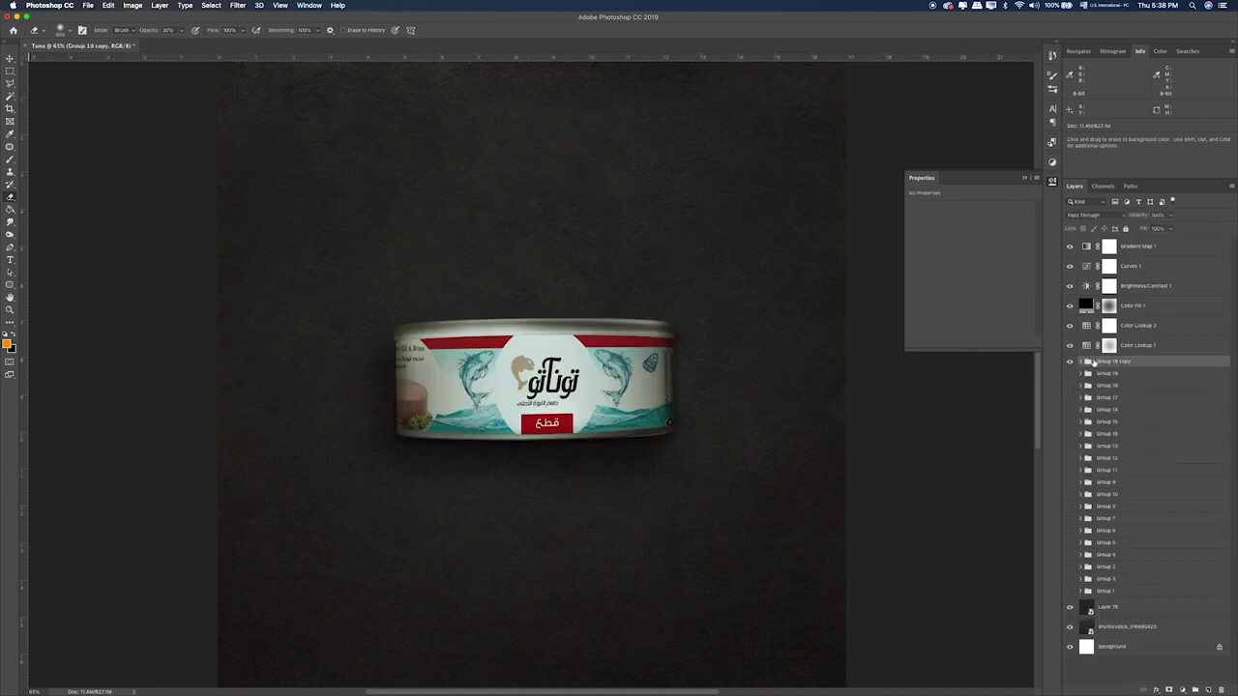
pyautogui.press('super+t')
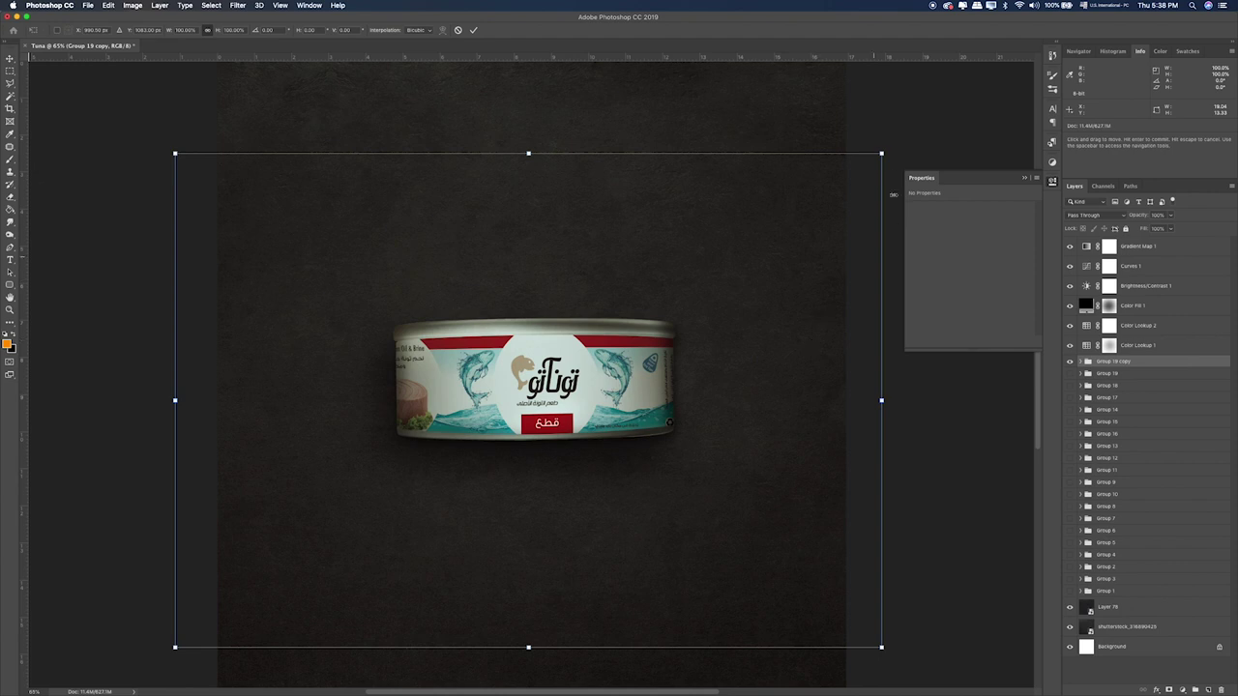
pyautogui.moveTo(898, 144); pyautogui.dragTo(900, 143)
pyautogui.moveTo(727, 268); pyautogui.dragTo(714, 276)
pyautogui.press('Return')
pyautogui.press('e')
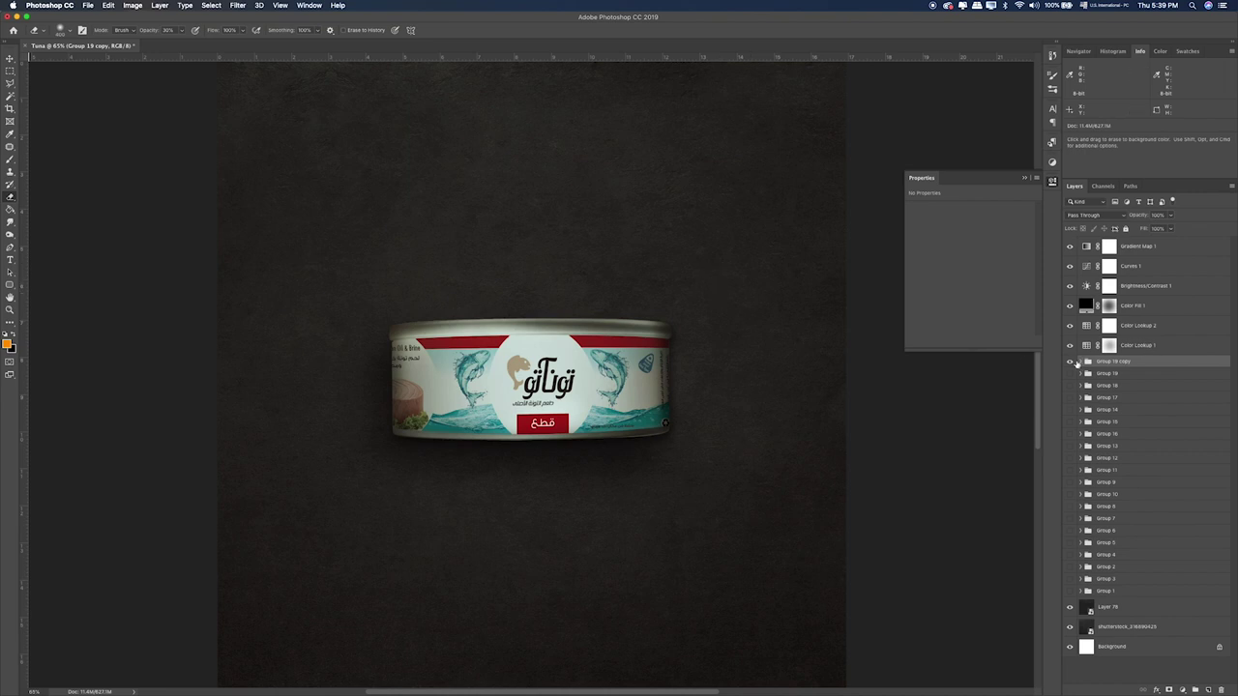
# Step: Add a new clipped layer directly above the can's smart object in the duplicated group
pyautogui.click(1081, 361)
pyautogui.click(1143, 444)
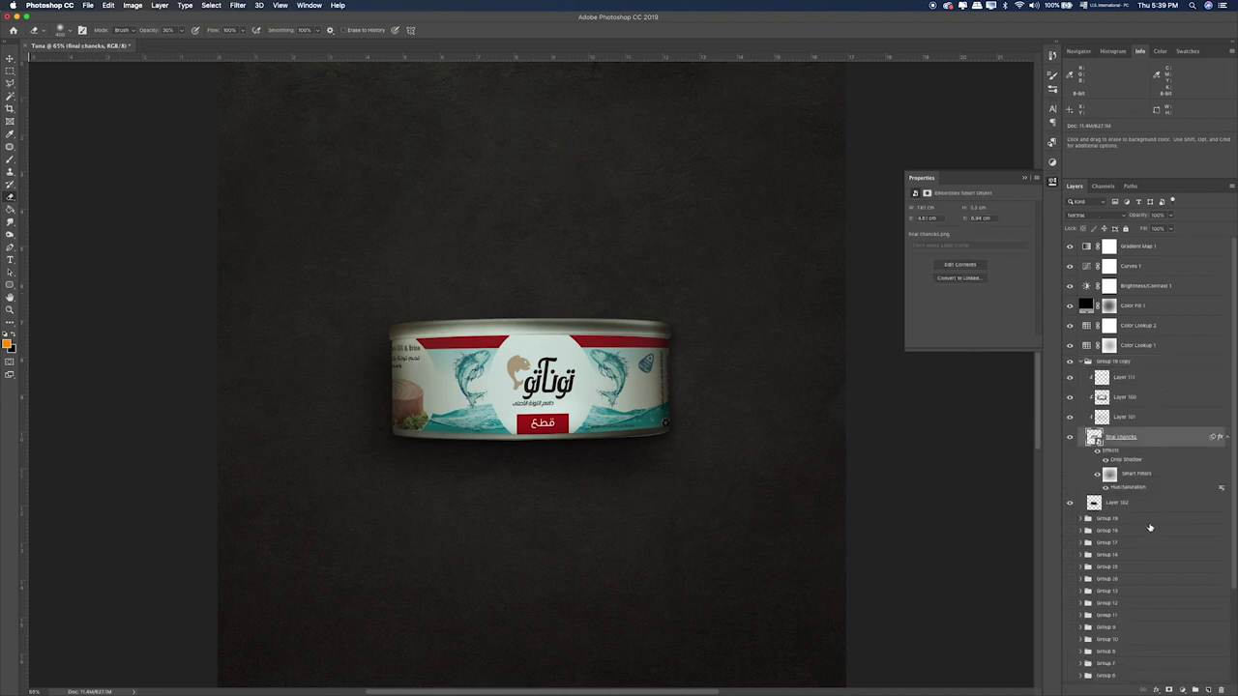
pyautogui.click(1208, 690)
# Step: Paint black shading along the can's bottom edge with a small soft brush at 100% opacity
pyautogui.press('b')
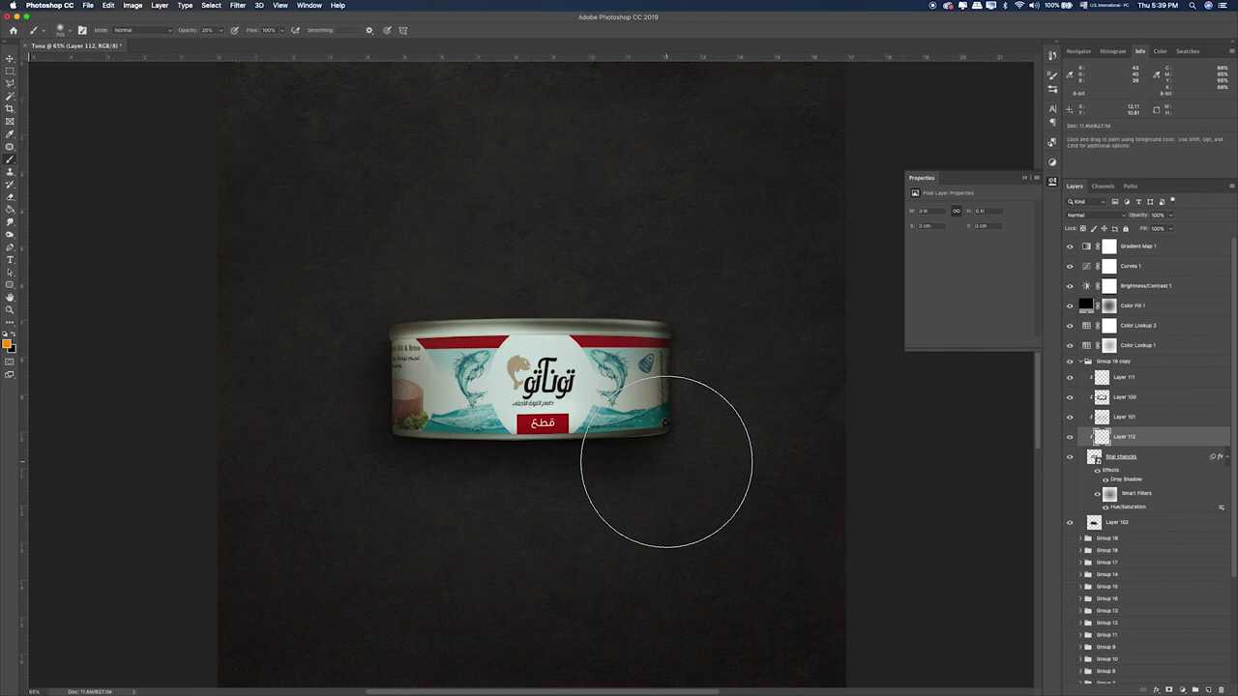
pyautogui.press('x')
pyautogui.press('[')
pyautogui.press('[')
pyautogui.press('[')
pyautogui.press('[')
pyautogui.press('[')
pyautogui.press('[')
pyautogui.press('[')
pyautogui.press('[')
pyautogui.press('[')
pyautogui.press('[')
pyautogui.press('[')
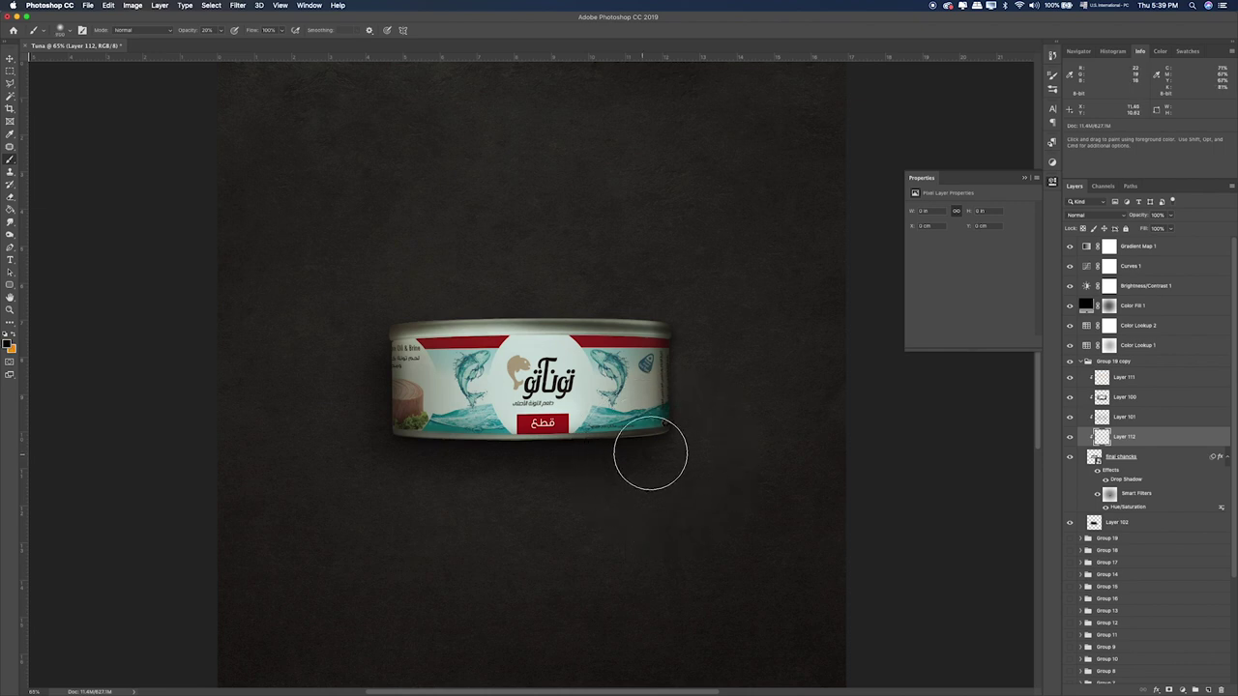
pyautogui.press('0')
pyautogui.moveTo(695, 437); pyautogui.dragTo(417, 463)
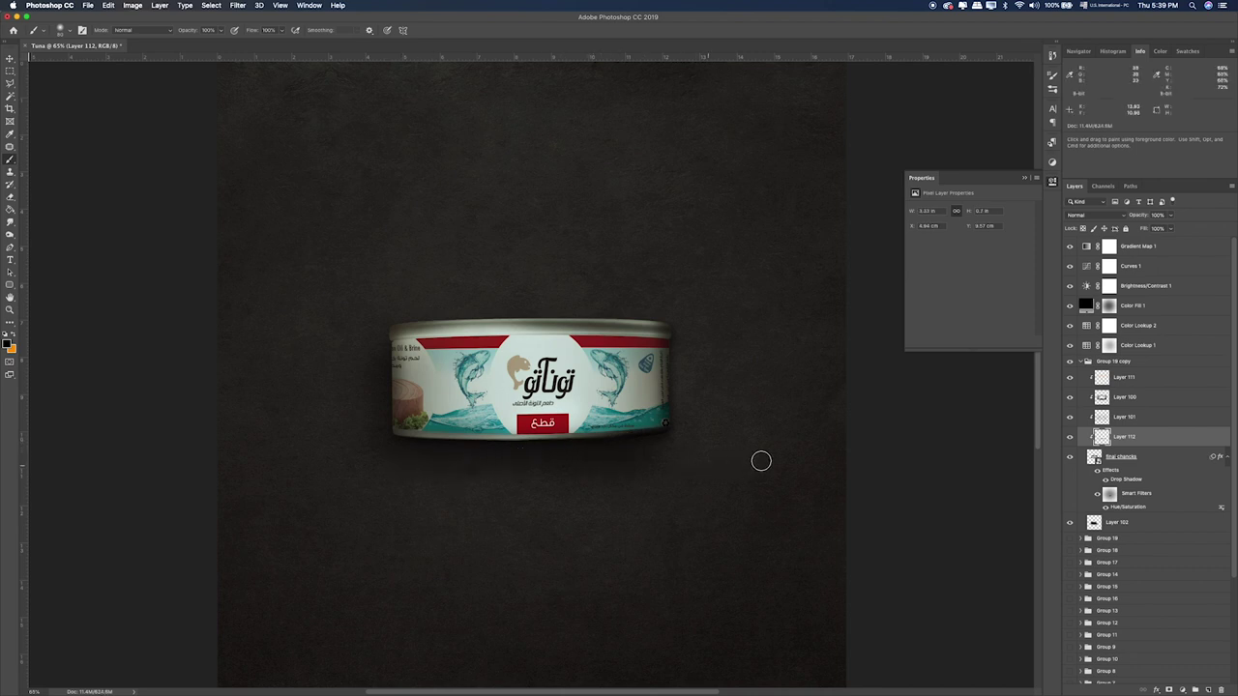
# Step: Lower the bottom shading layer's opacity to about 87% and collapse the duplicated can group
pyautogui.click(1169, 216)
pyautogui.moveTo(1170, 229); pyautogui.dragTo(1162, 229)
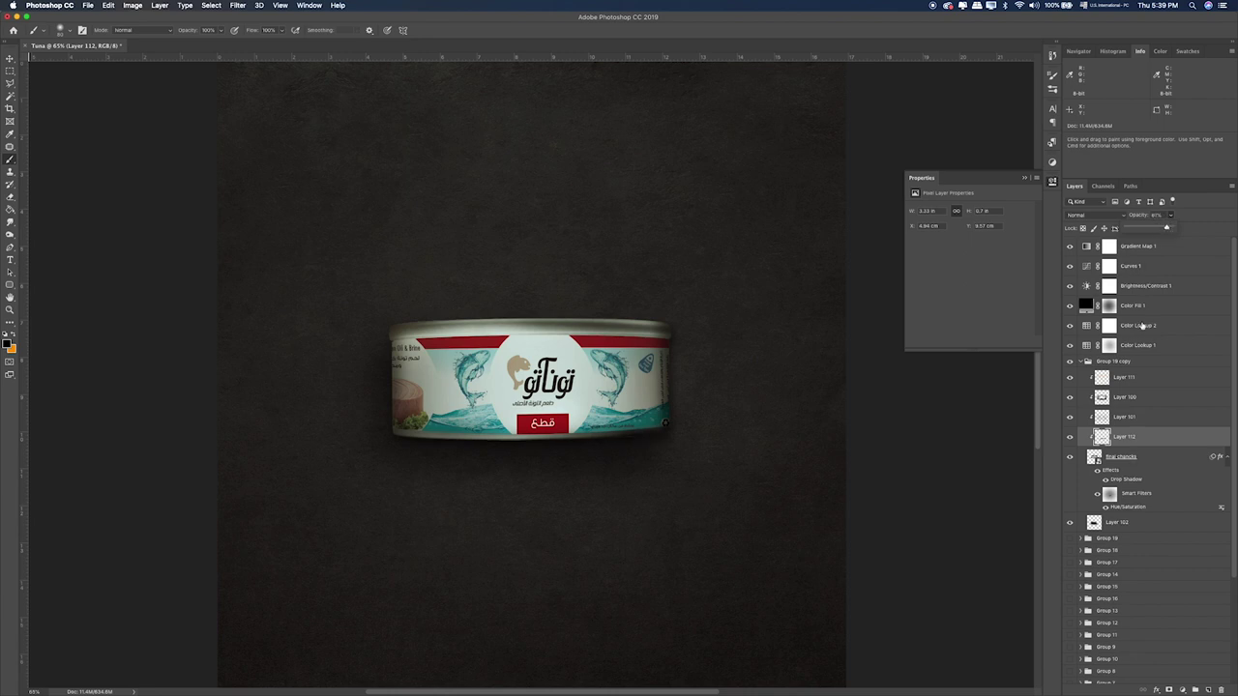
pyautogui.click(1131, 386)
pyautogui.click(1085, 363)
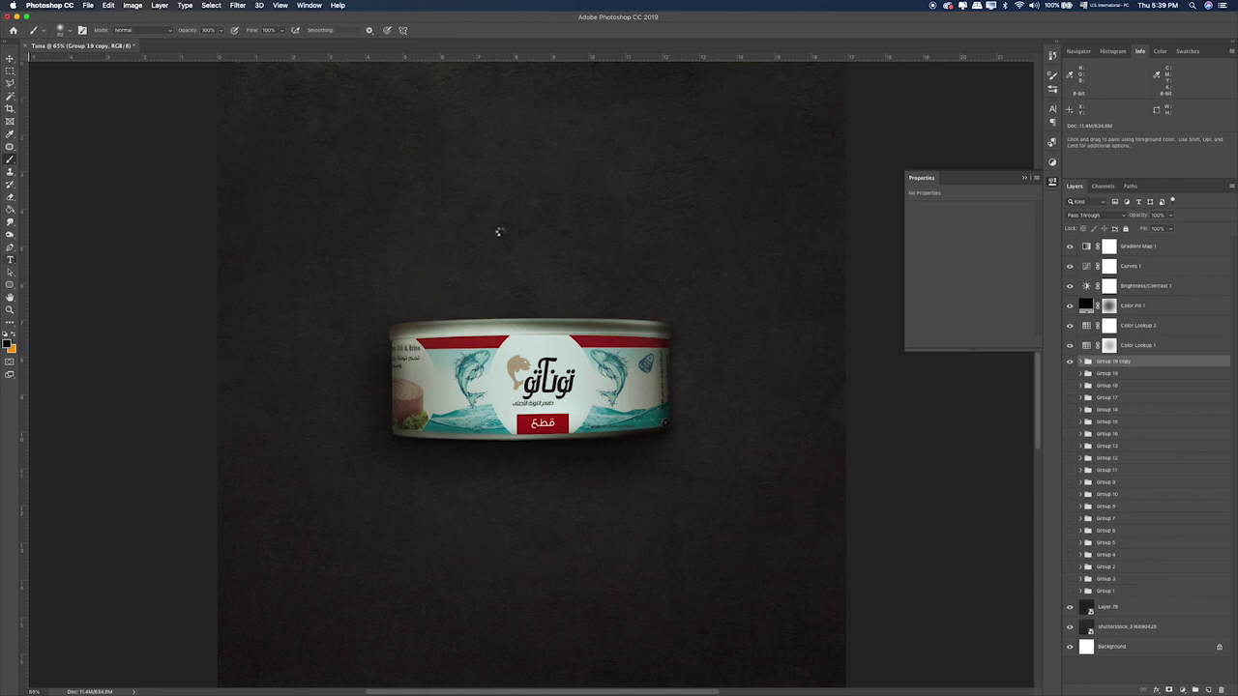
pyautogui.press('t')
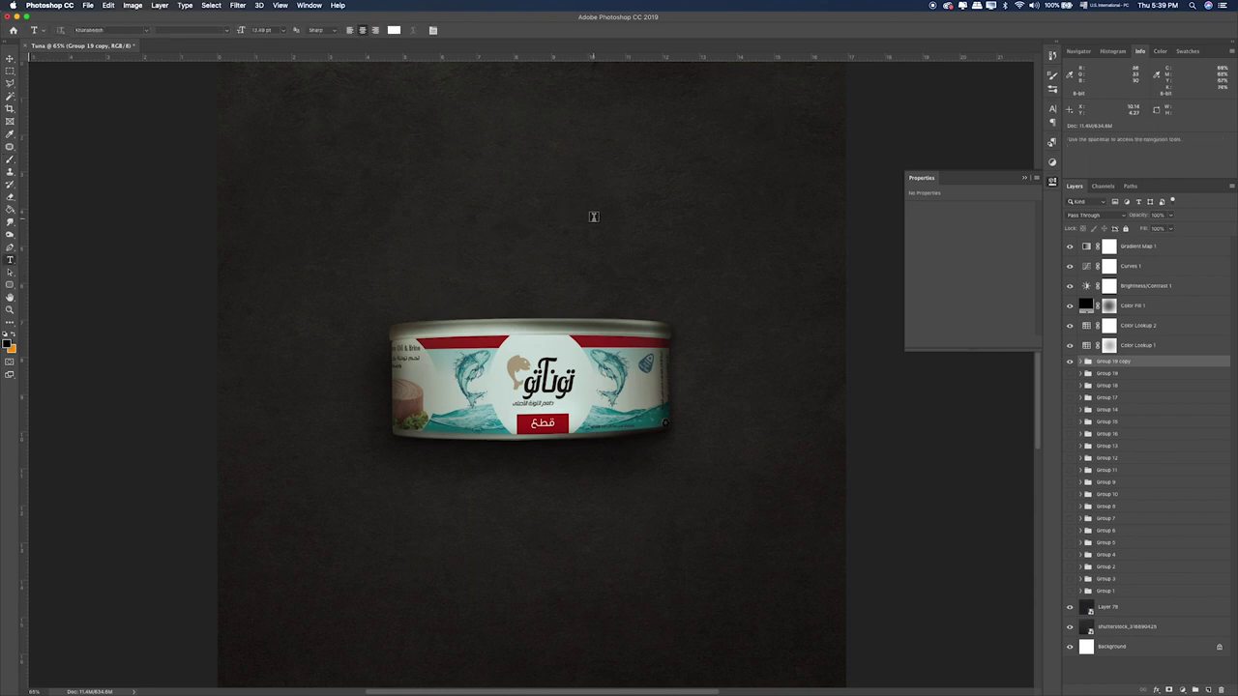
pyautogui.press('m')
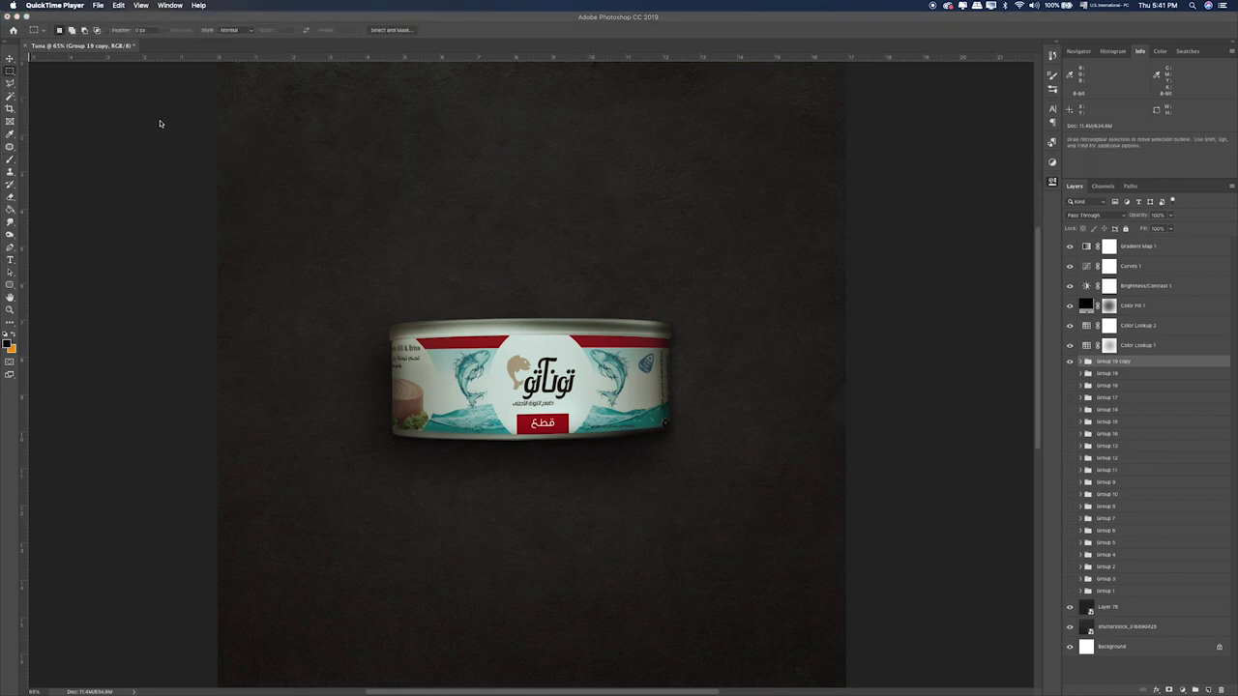
pyautogui.click(13, 261)
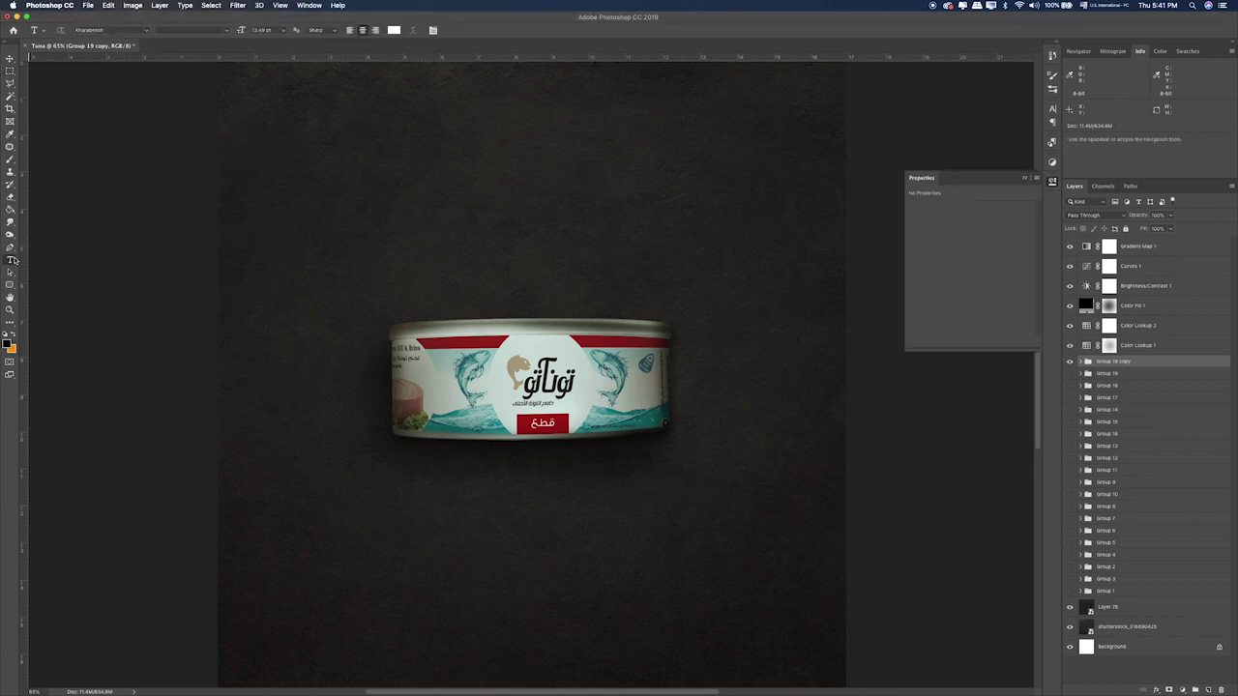
pyautogui.click(1024, 179)
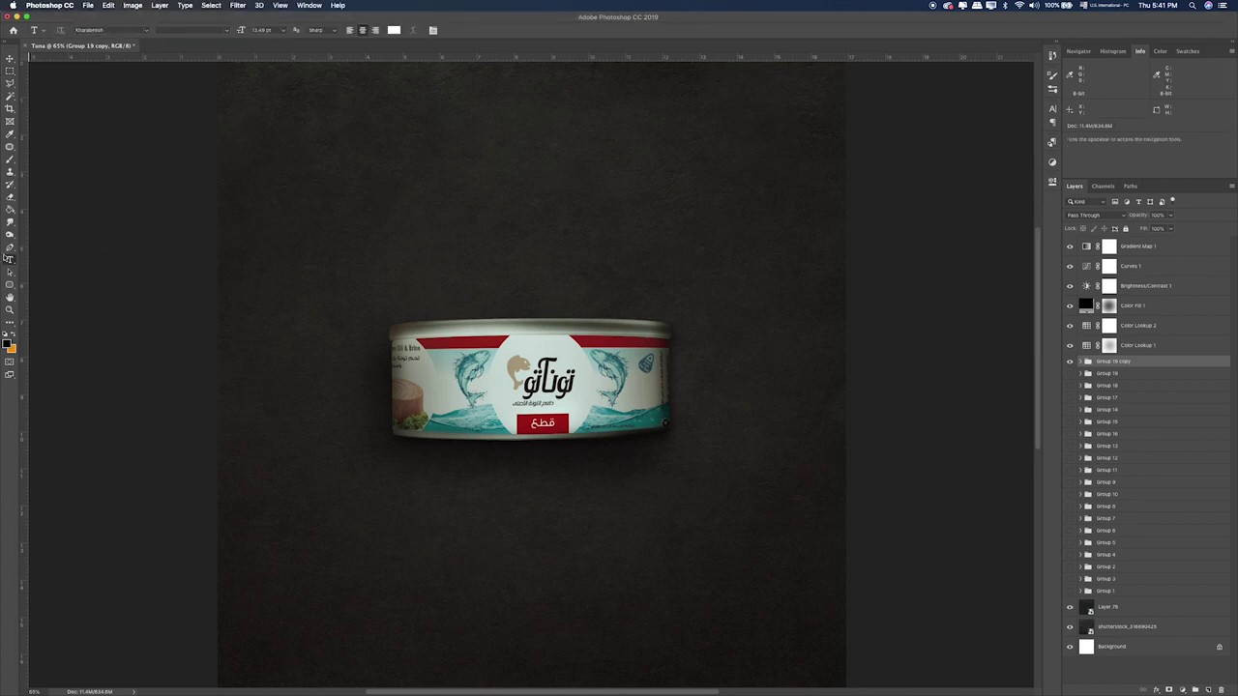
pyautogui.click(9, 59)
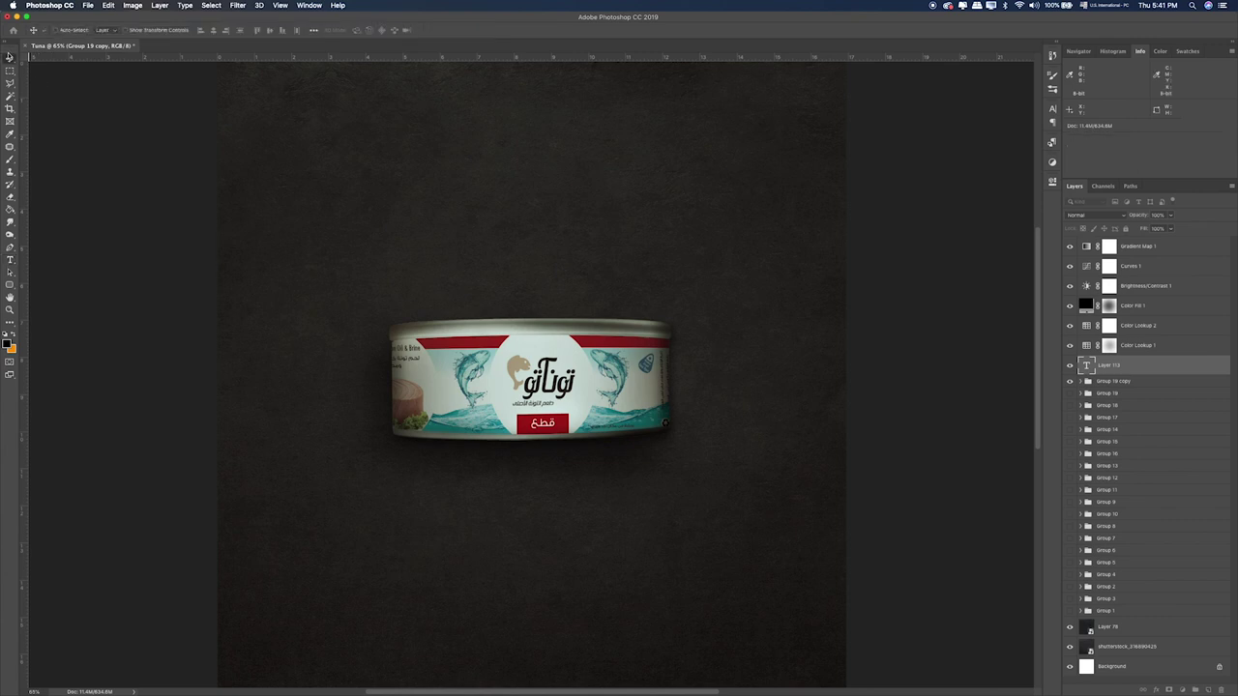
pyautogui.press('BackSpace')
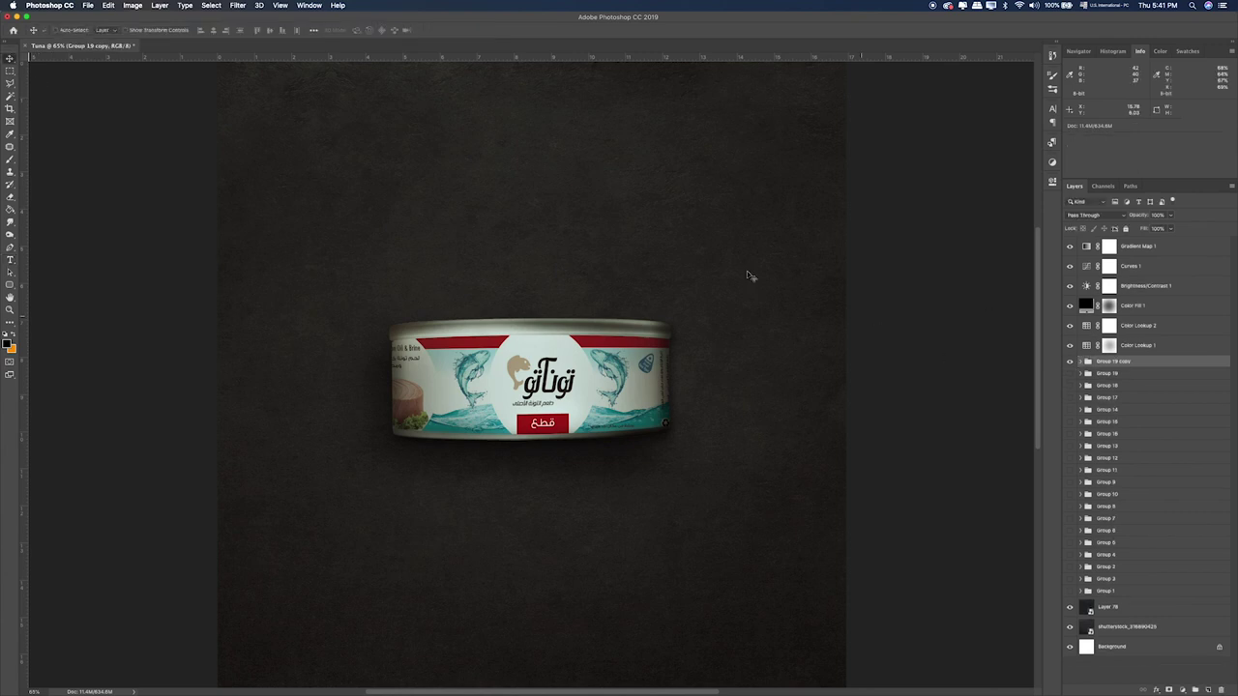
# Step: Add the white Arabic headline "بيتزا التونة" on the dark background above the can
pyautogui.click(10, 259)
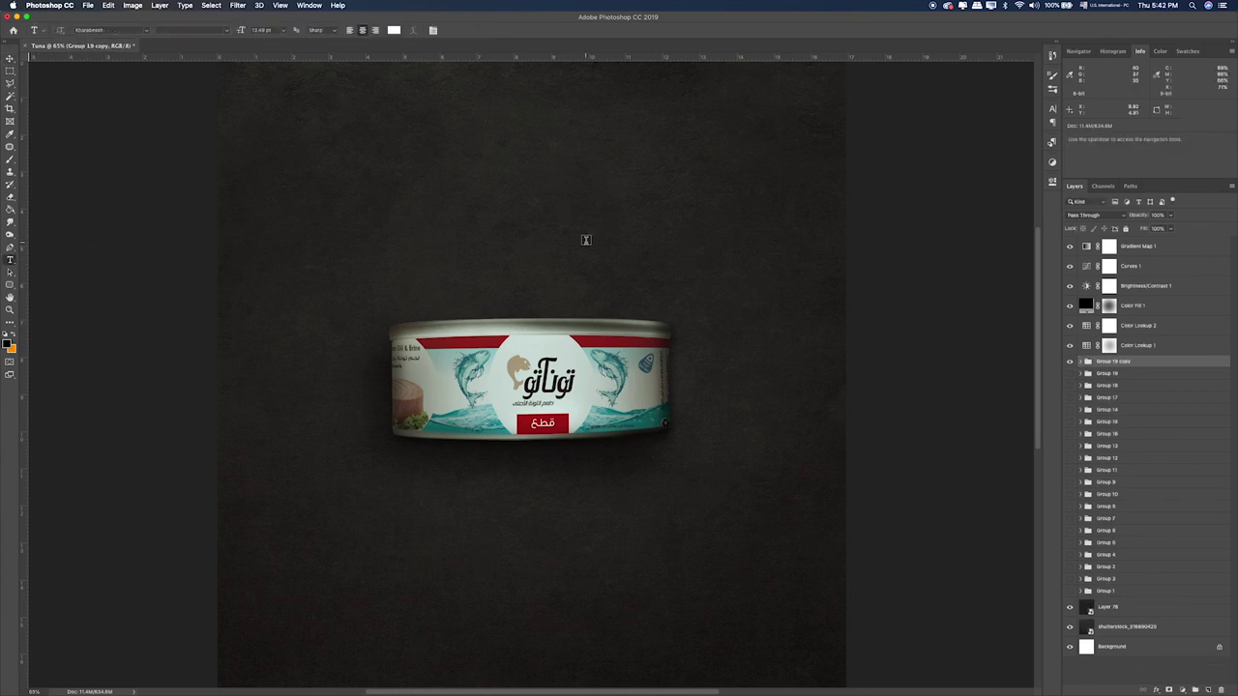
pyautogui.click(592, 215)
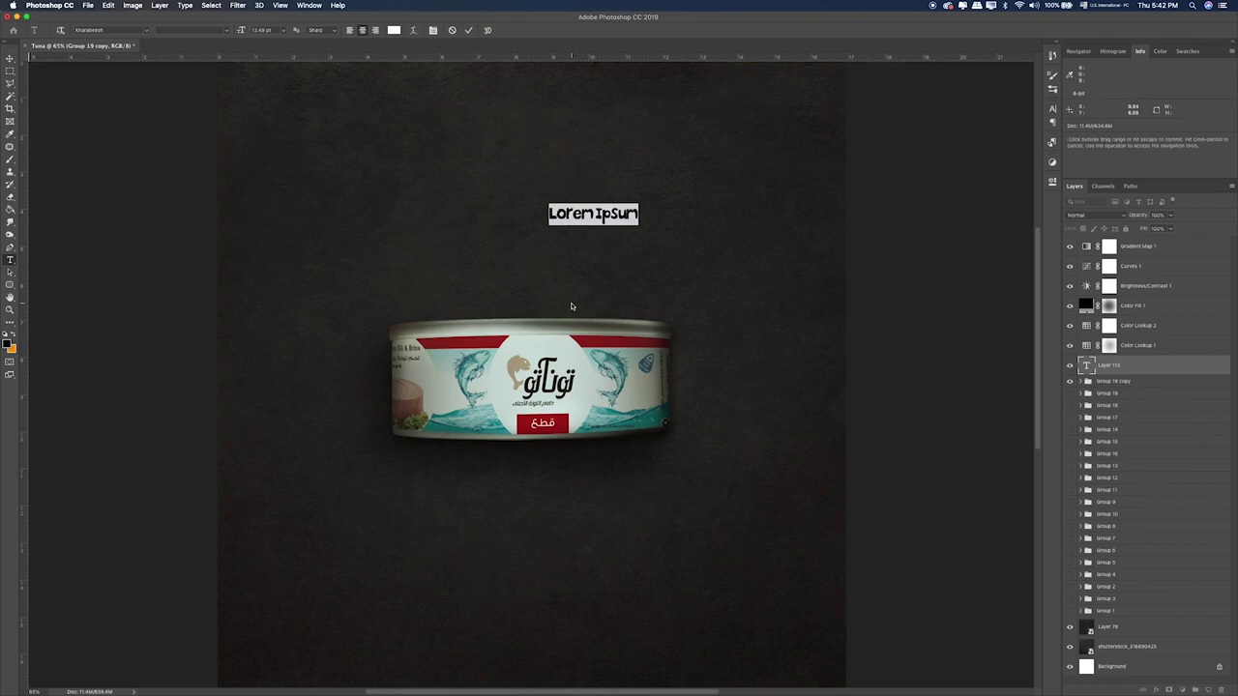
pyautogui.hotkey('ctrl', 'space')
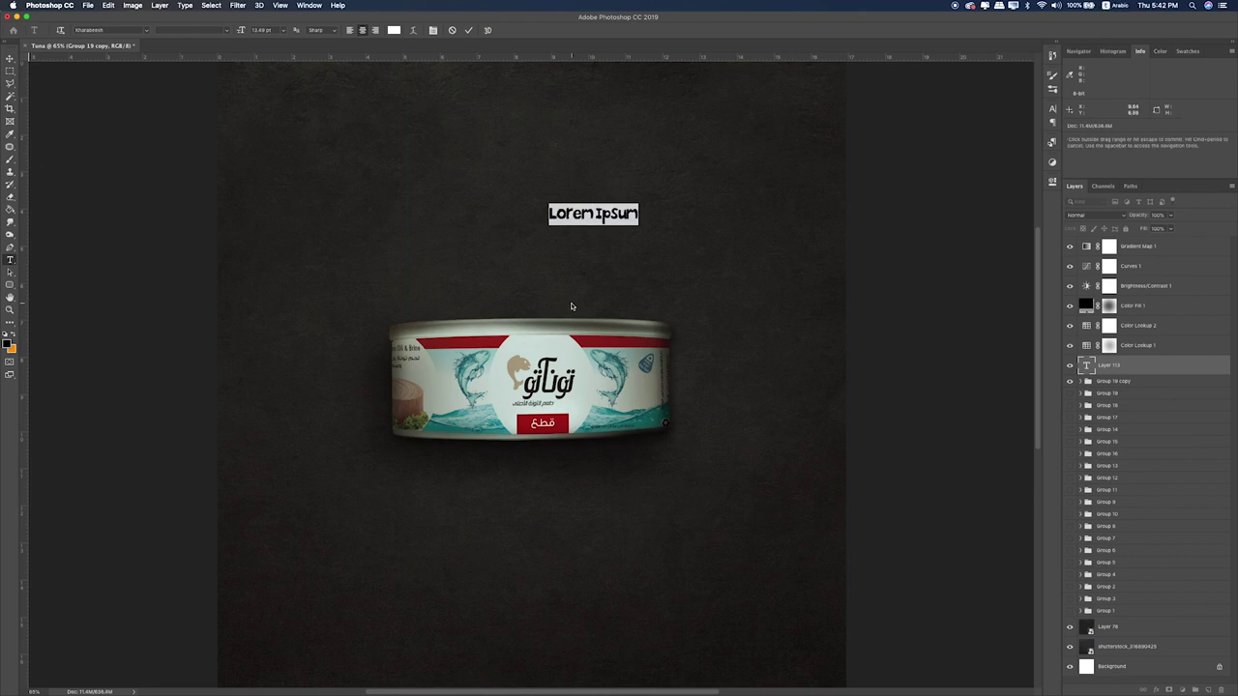
pyautogui.write('بيتزا')
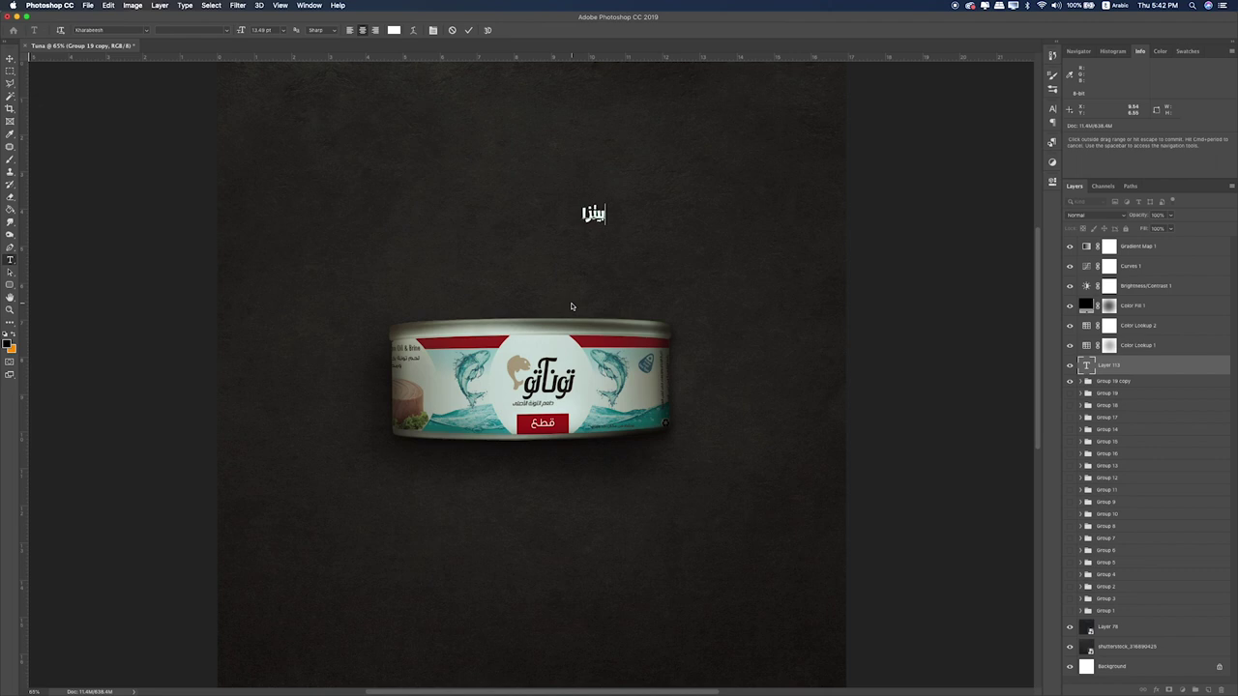
pyautogui.write(' التونة')
pyautogui.click(9, 71)
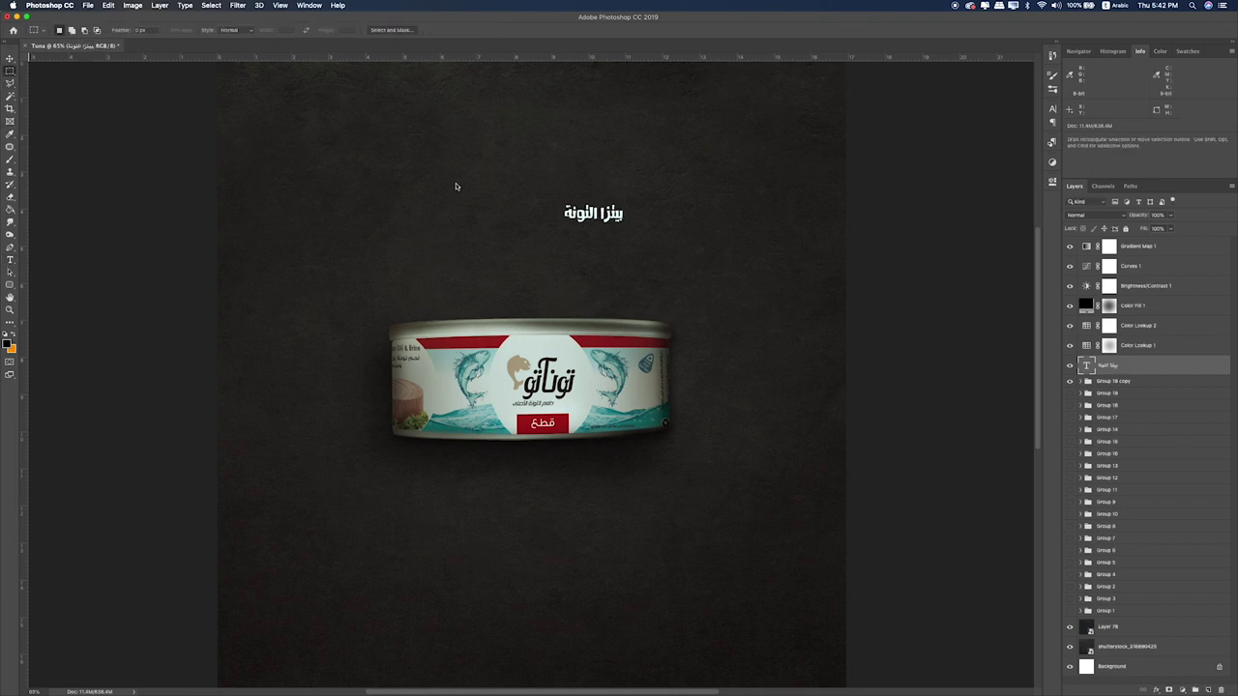
# Step: Duplicate the headline directly beneath the original and replace the copy's text with "اللذيذة"
pyautogui.press('v')
pyautogui.keyDown('alt'); pyautogui.moveTo(580, 208); pyautogui.dragTo(581, 259); pyautogui.keyUp('alt')
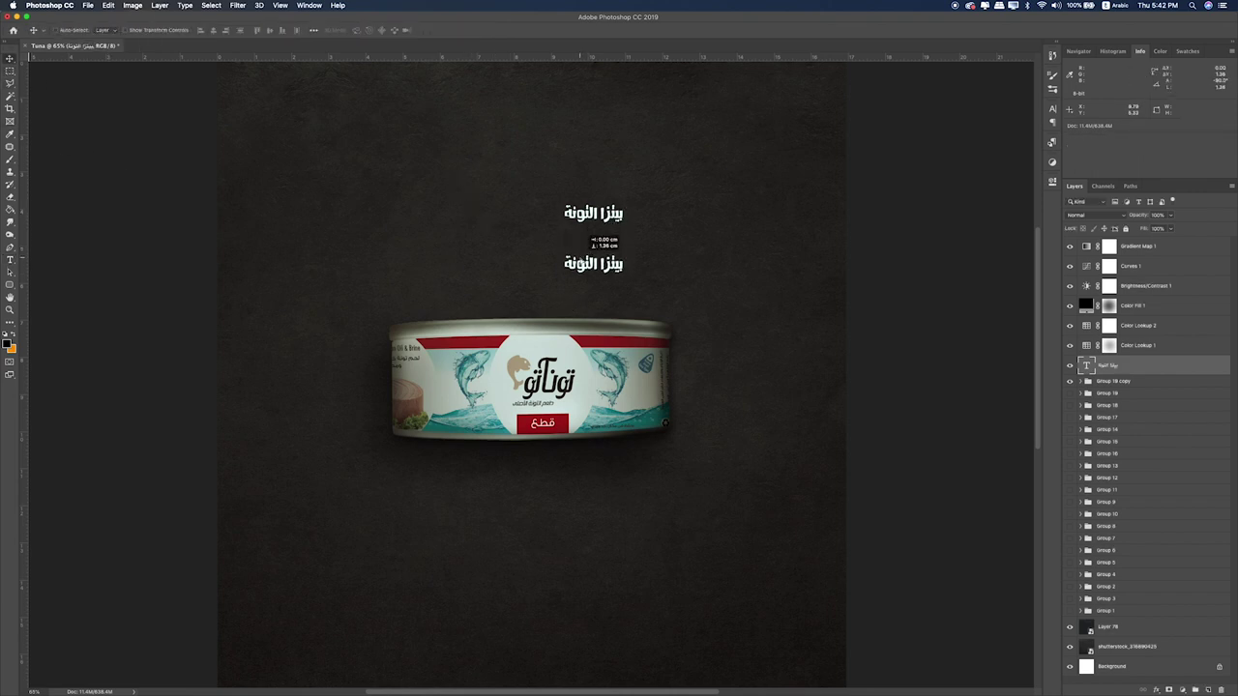
pyautogui.press('t')
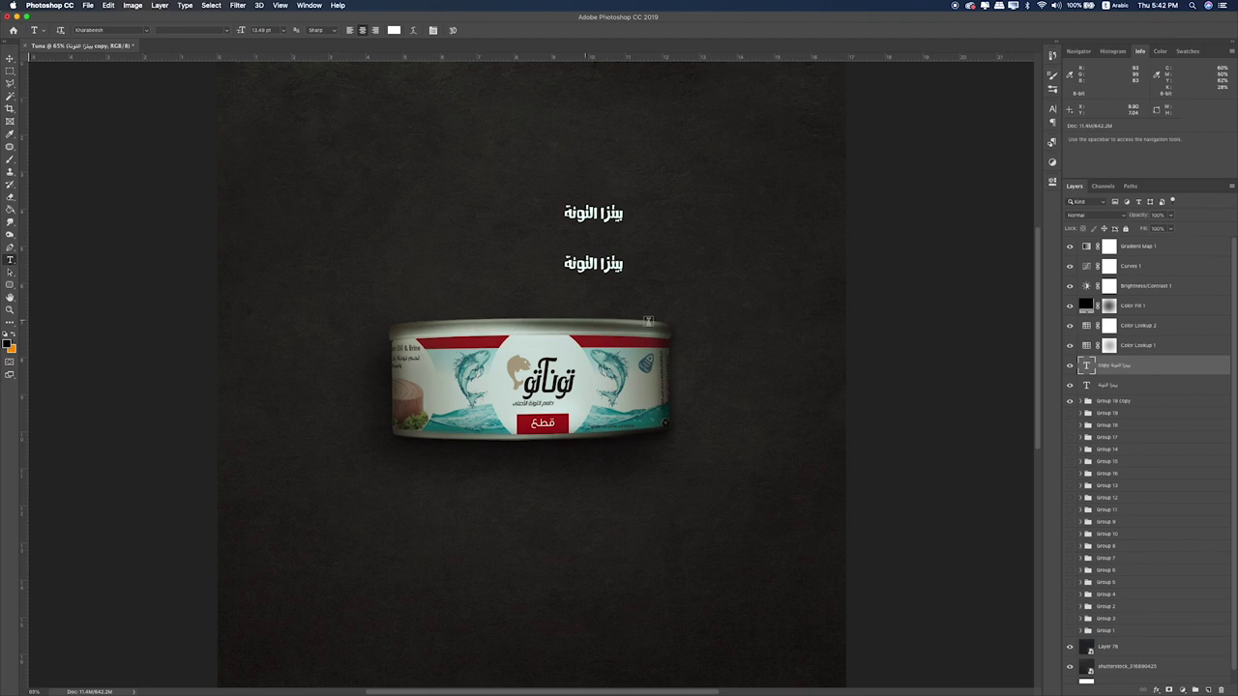
pyautogui.tripleClick(611, 266)
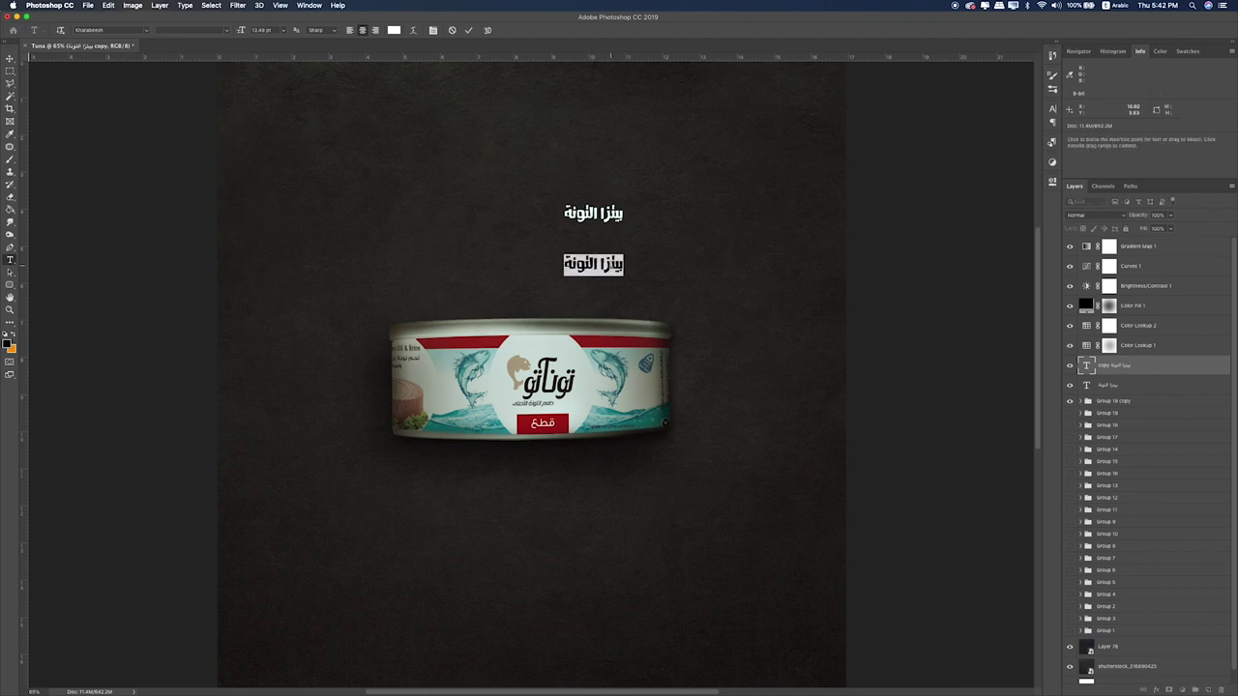
pyautogui.press('BackSpace')
pyautogui.write('الل')
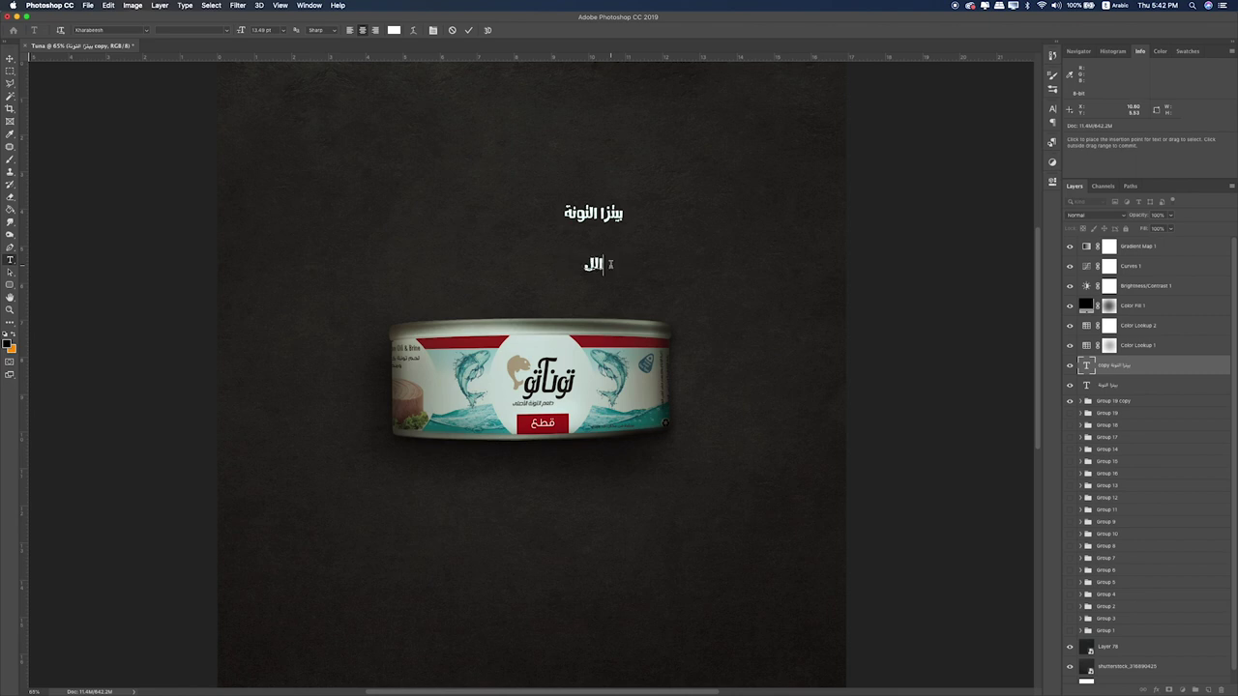
pyautogui.write('بنة')
pyautogui.click(9, 59)
# Step: Enlarge the "اللذيذة" text to about 575%, place it below the can, and show the guides to centre it
pyautogui.press('super+t')
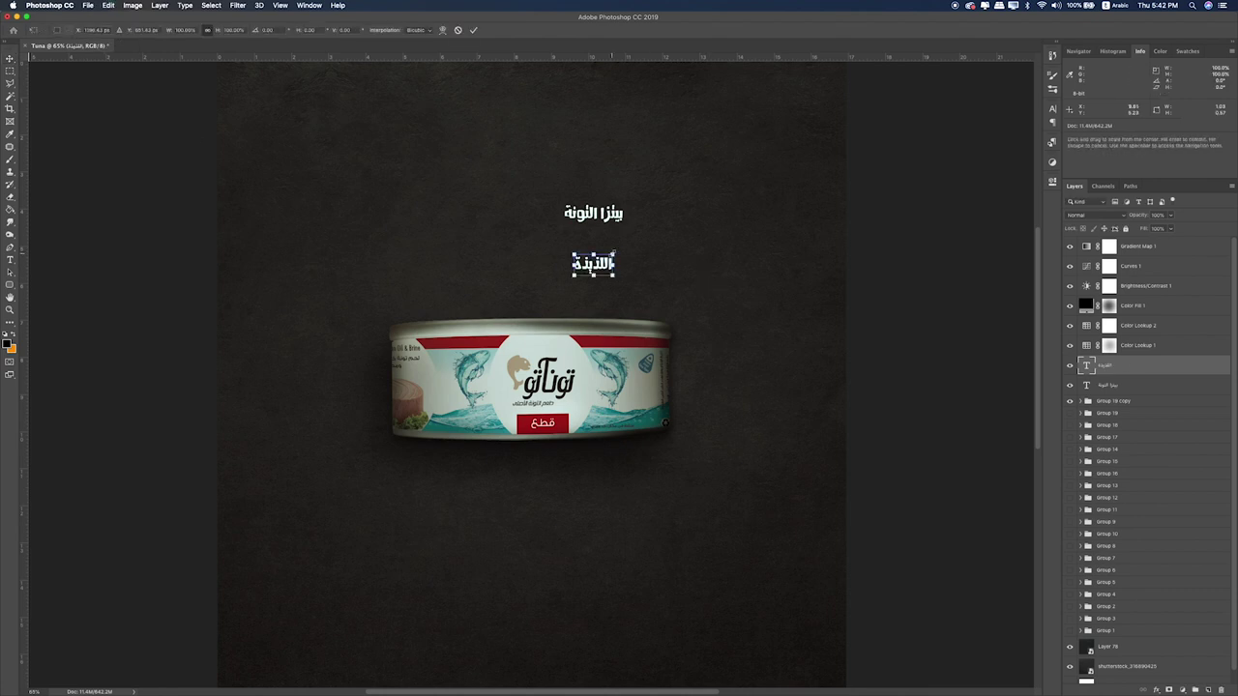
pyautogui.moveTo(615, 251); pyautogui.dragTo(776, 121)
pyautogui.moveTo(780, 186); pyautogui.dragTo(627, 513)
pyautogui.press('Return')
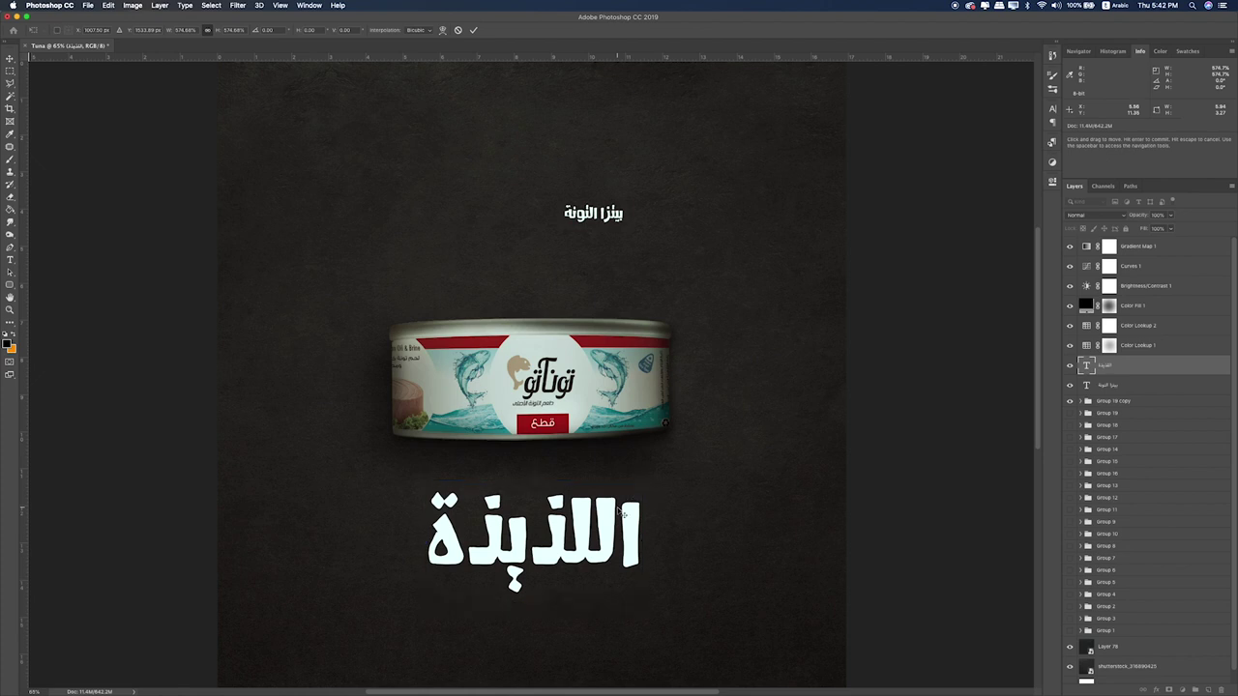
pyautogui.press('super+semicolon')
pyautogui.moveTo(603, 524)
pyautogui.mouseDown()
pyautogui.moveTo(618, 523)
pyautogui.moveTo(605, 523)
pyautogui.mouseUp()
# Step: Enlarge the "بيتزا التونة" headline to about 948% and centre it above the can on the middle vertical guide
pyautogui.click(1142, 392)
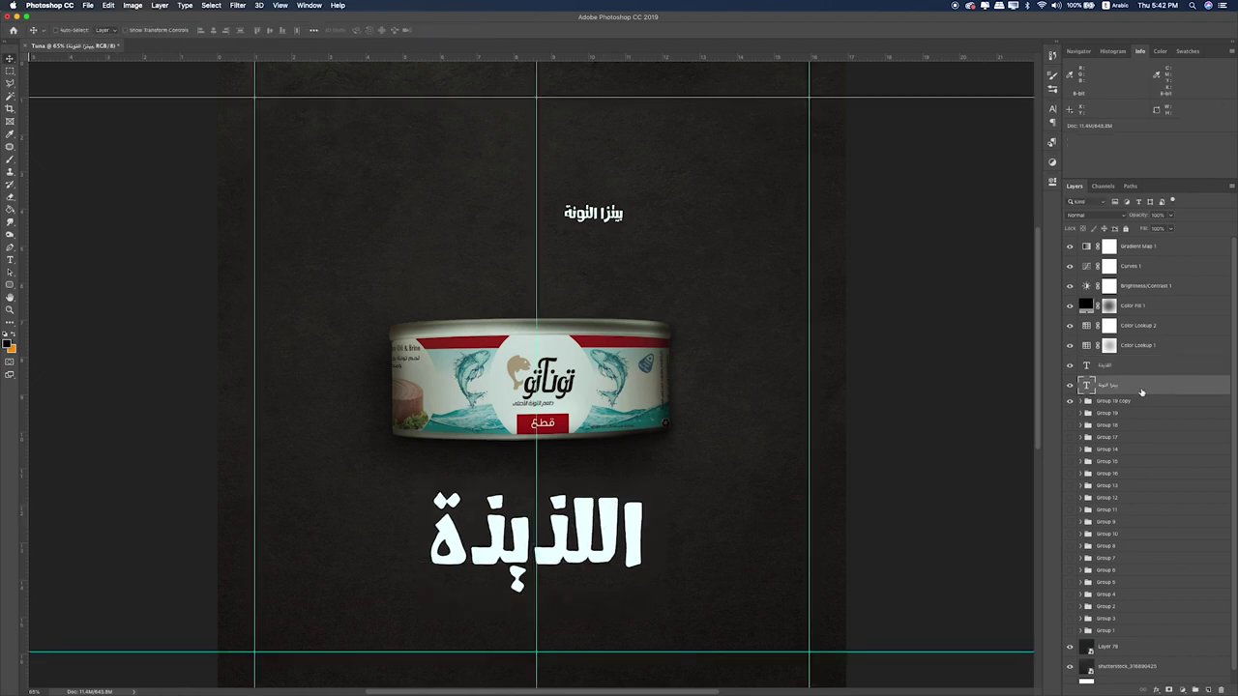
pyautogui.press('super+t')
pyautogui.moveTo(475, 281); pyautogui.dragTo(298, 320)
pyautogui.moveTo(624, 233); pyautogui.dragTo(699, 215)
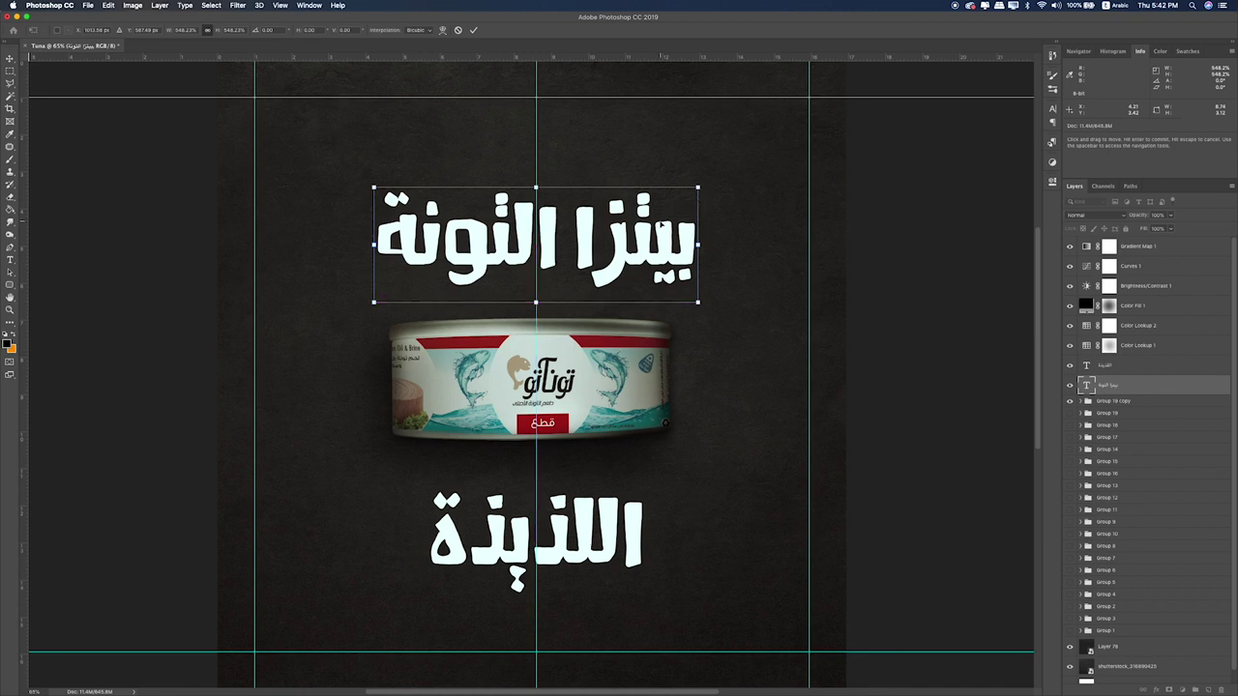
pyautogui.press('Return')
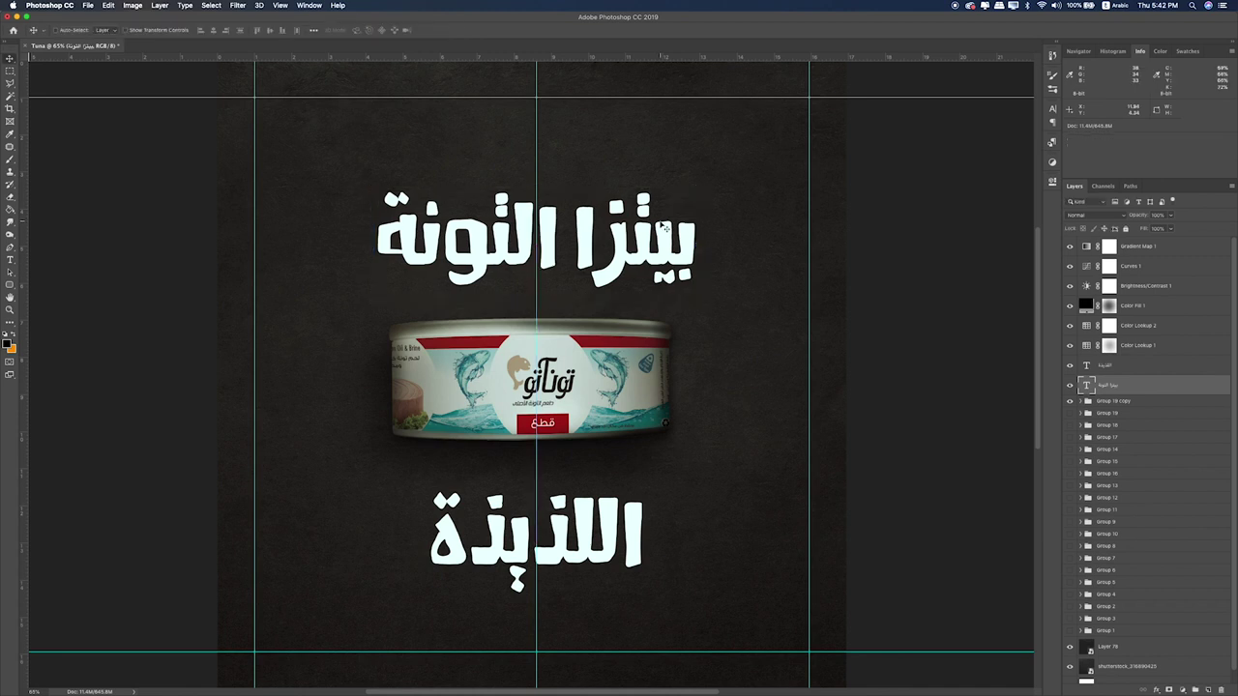
# Step: Move the lower text slightly closer to the can and align both text layers to the Background's horizontal centre
pyautogui.click(1155, 366)
pyautogui.moveTo(772, 457); pyautogui.dragTo(771, 444)
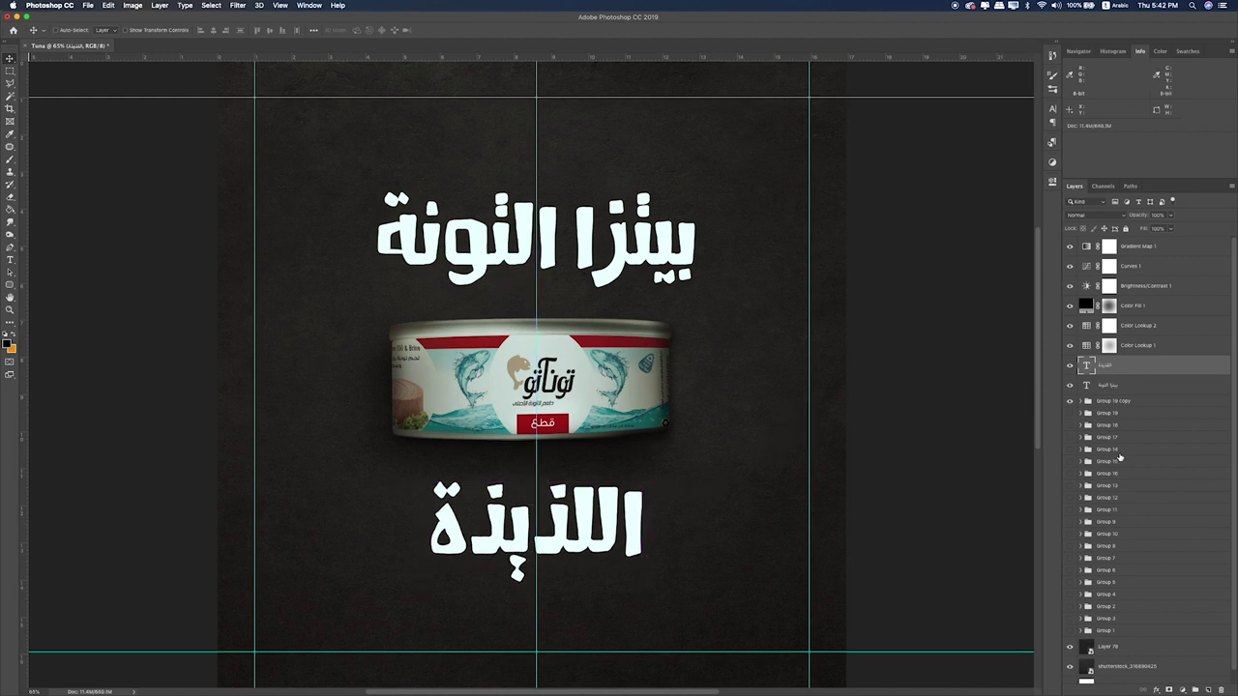
pyautogui.scroll(-1, 1139, 468)
pyautogui.click(1124, 674)
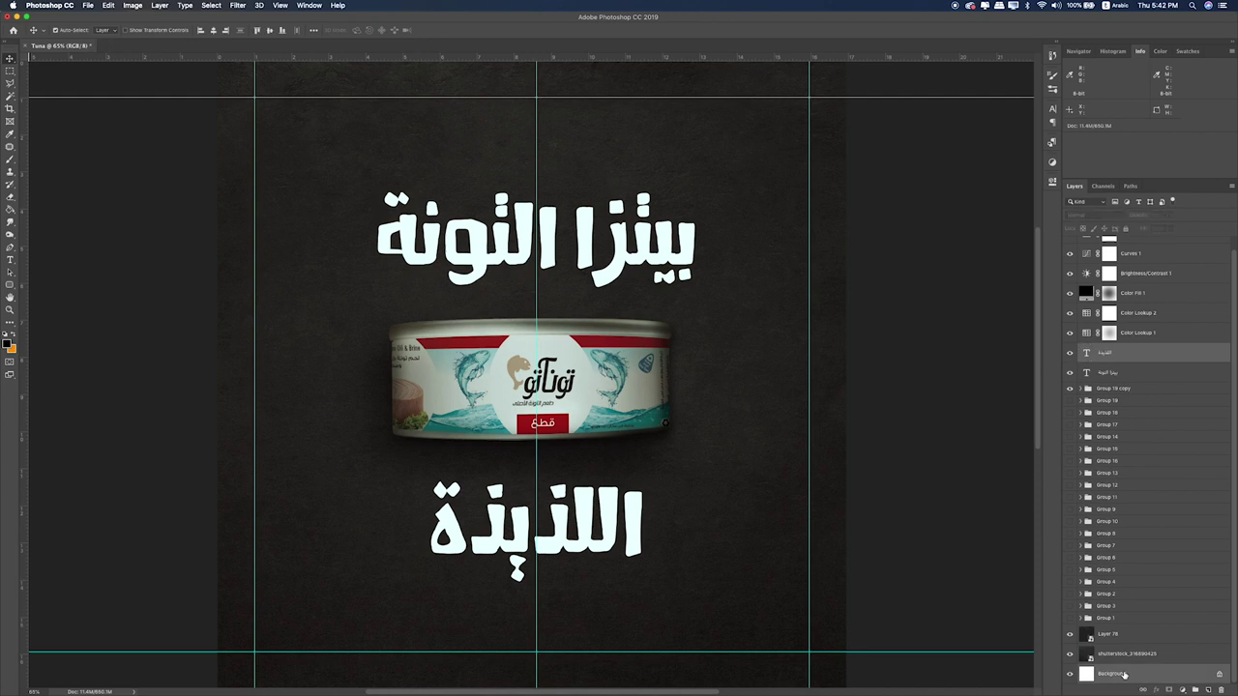
pyautogui.keyDown('shift'); pyautogui.click(1136, 376); pyautogui.keyUp('shift')
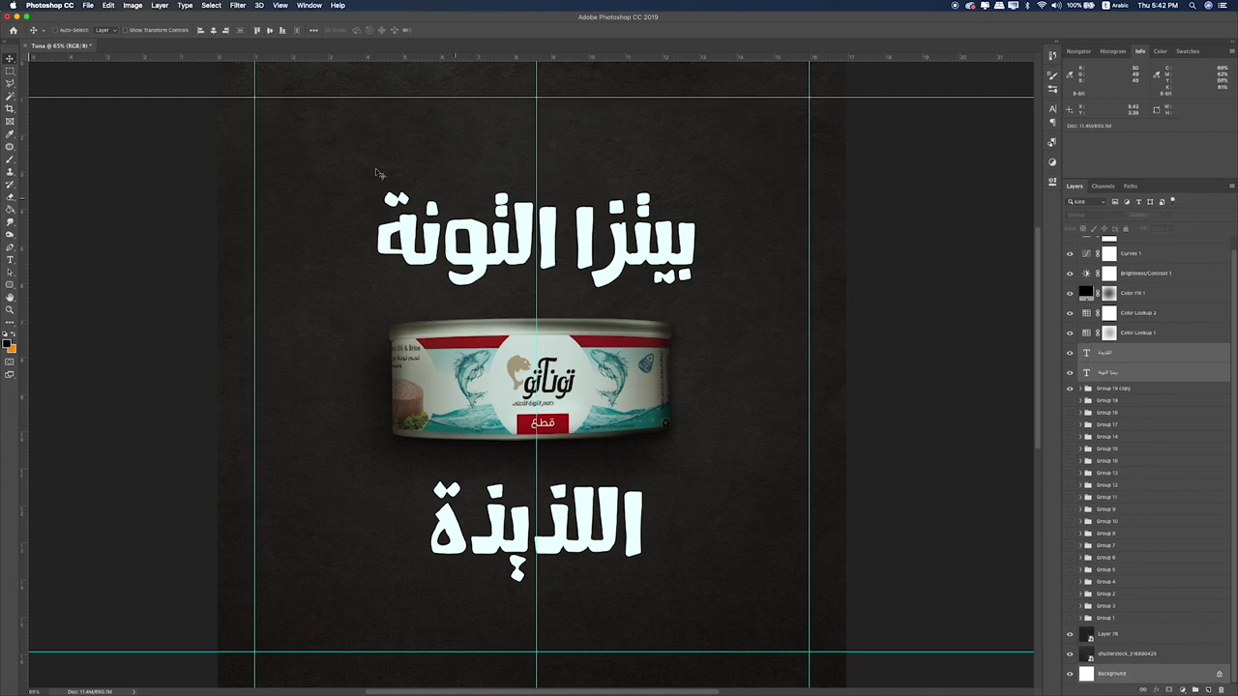
pyautogui.click(214, 31)
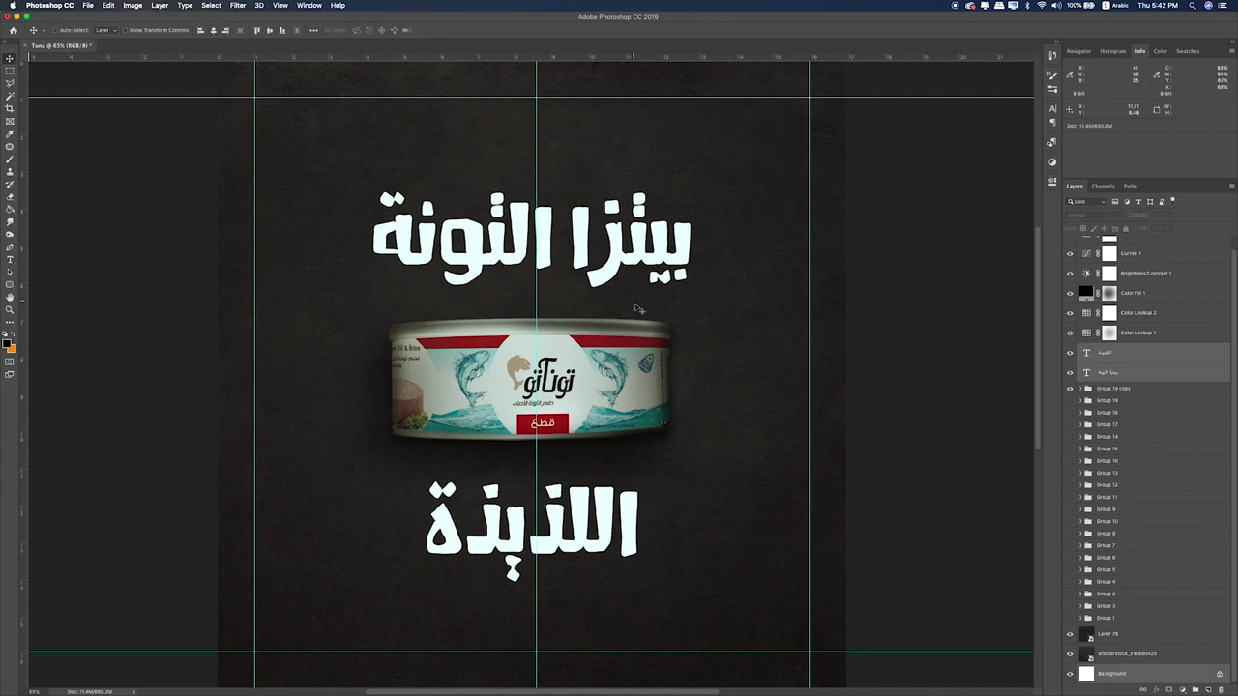
# Step: Hide both text layers and the duplicated can group, and show Groups 1, 3 and 2 with the dough and rolling pin
pyautogui.click(1124, 389)
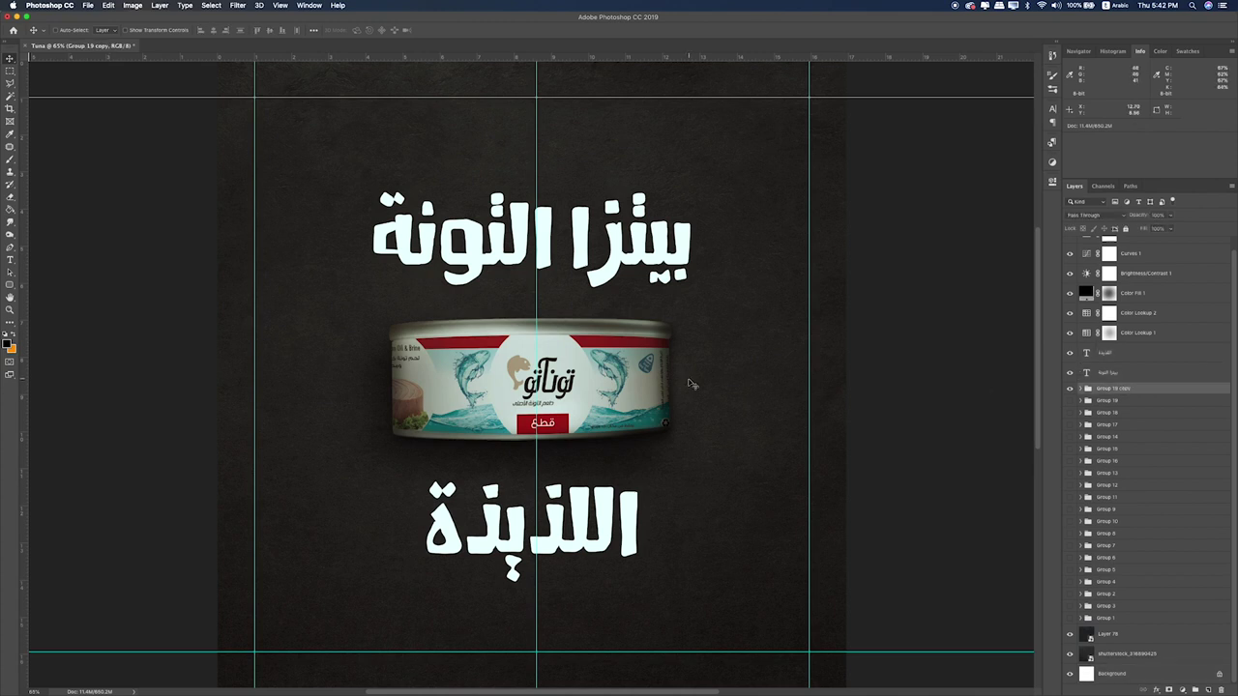
pyautogui.click(1070, 388)
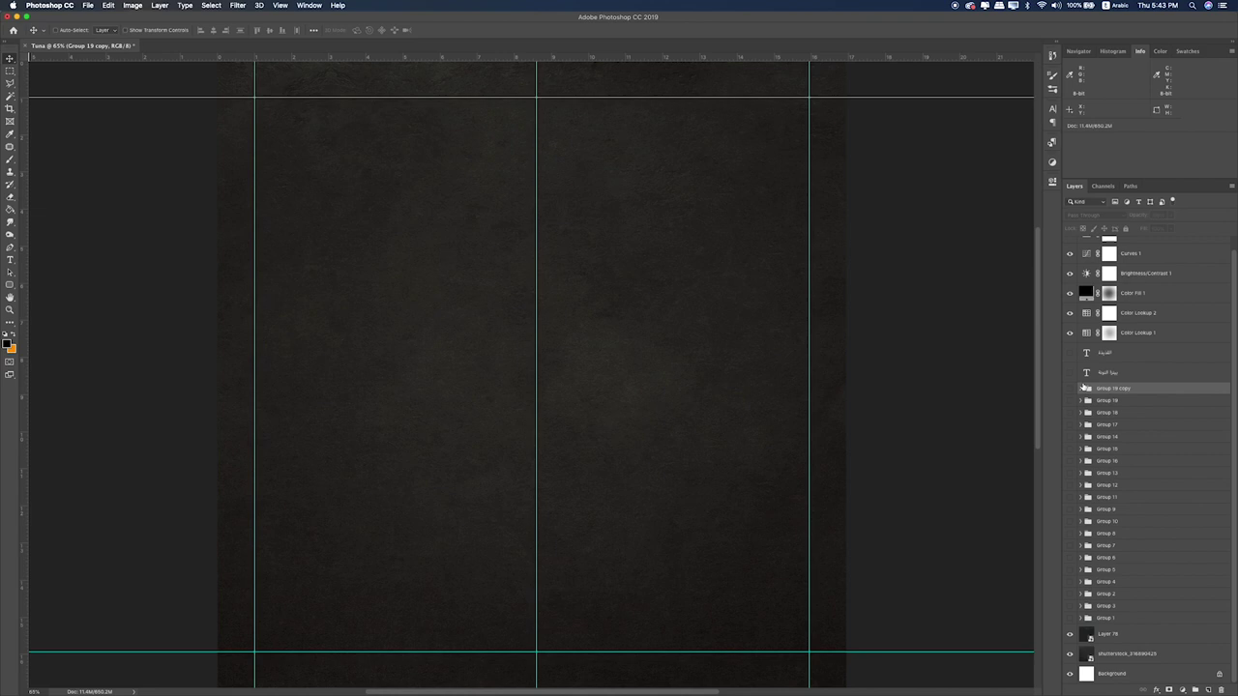
pyautogui.click(1070, 618)
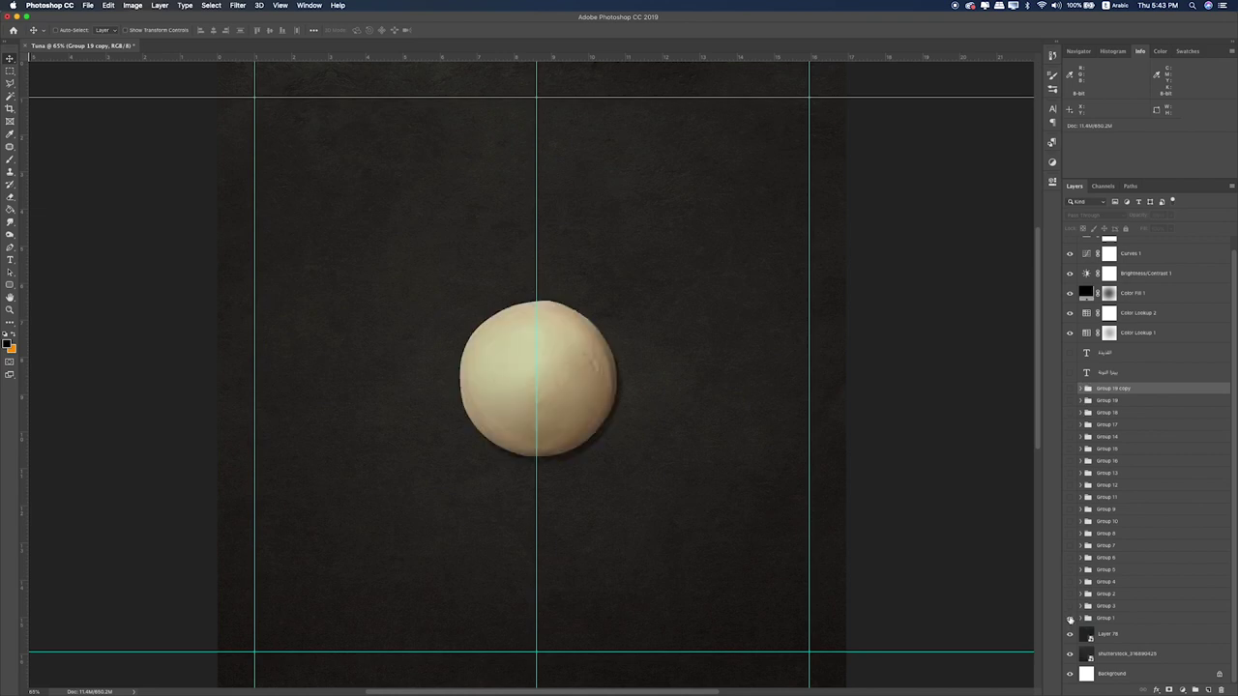
pyautogui.click(1070, 606)
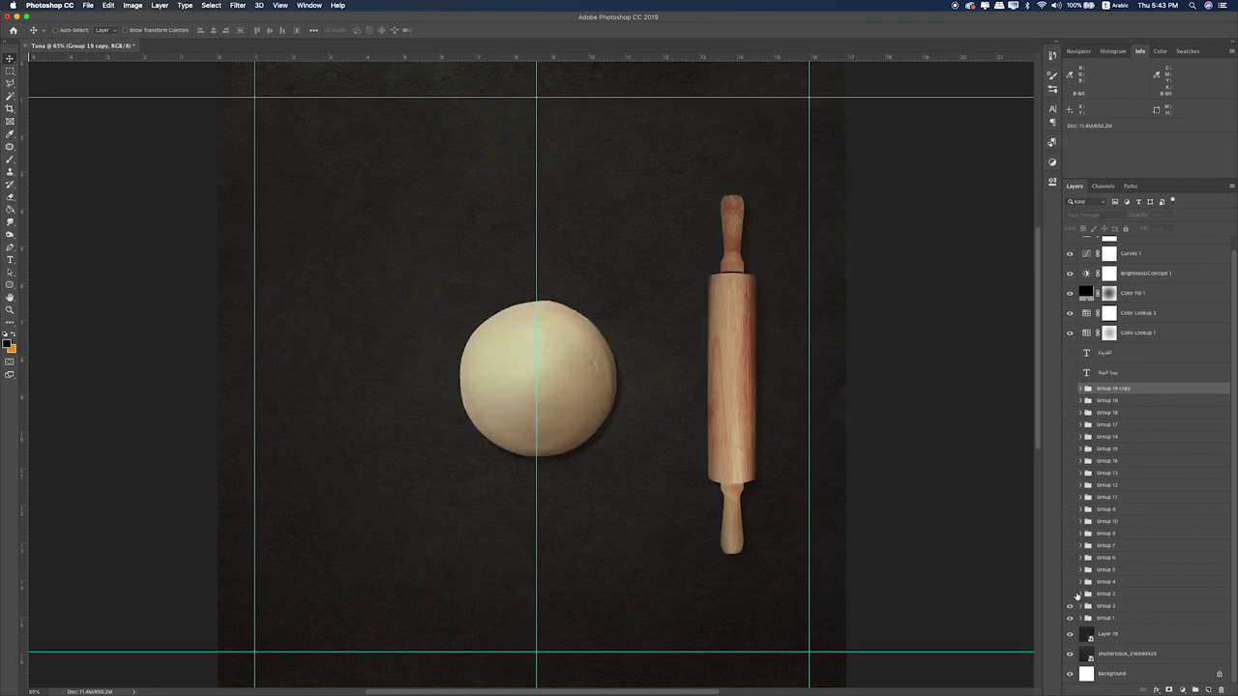
pyautogui.click(1107, 607)
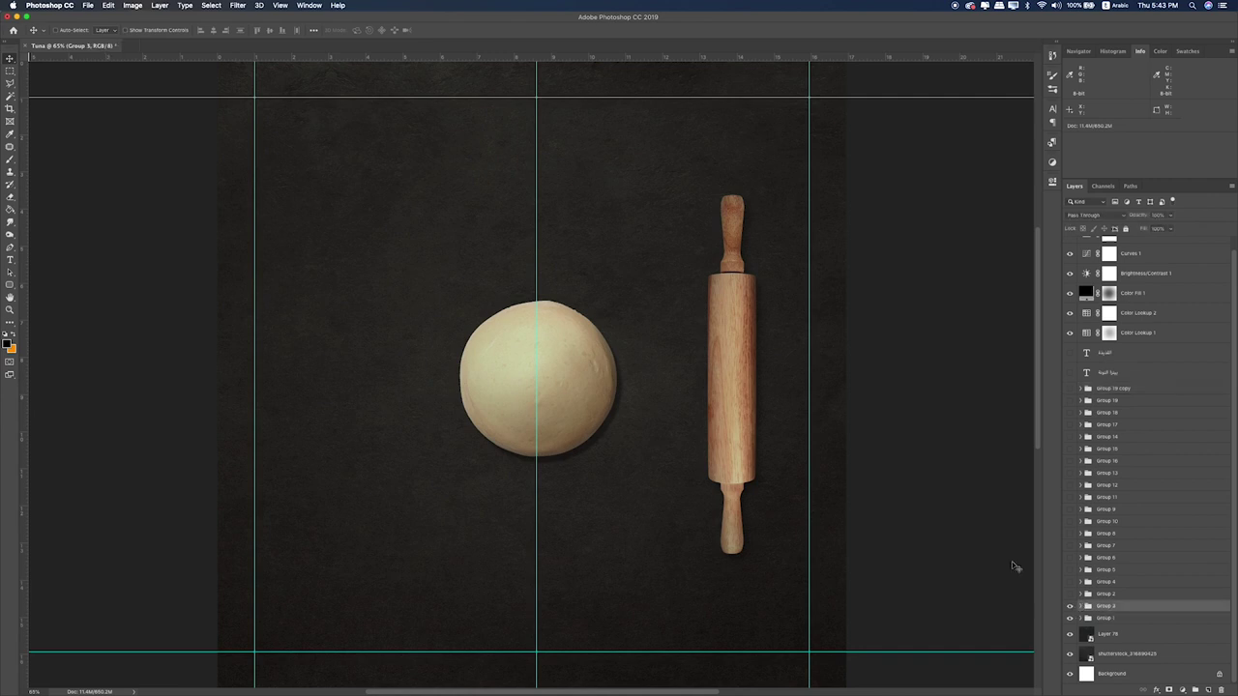
pyautogui.click(1069, 595)
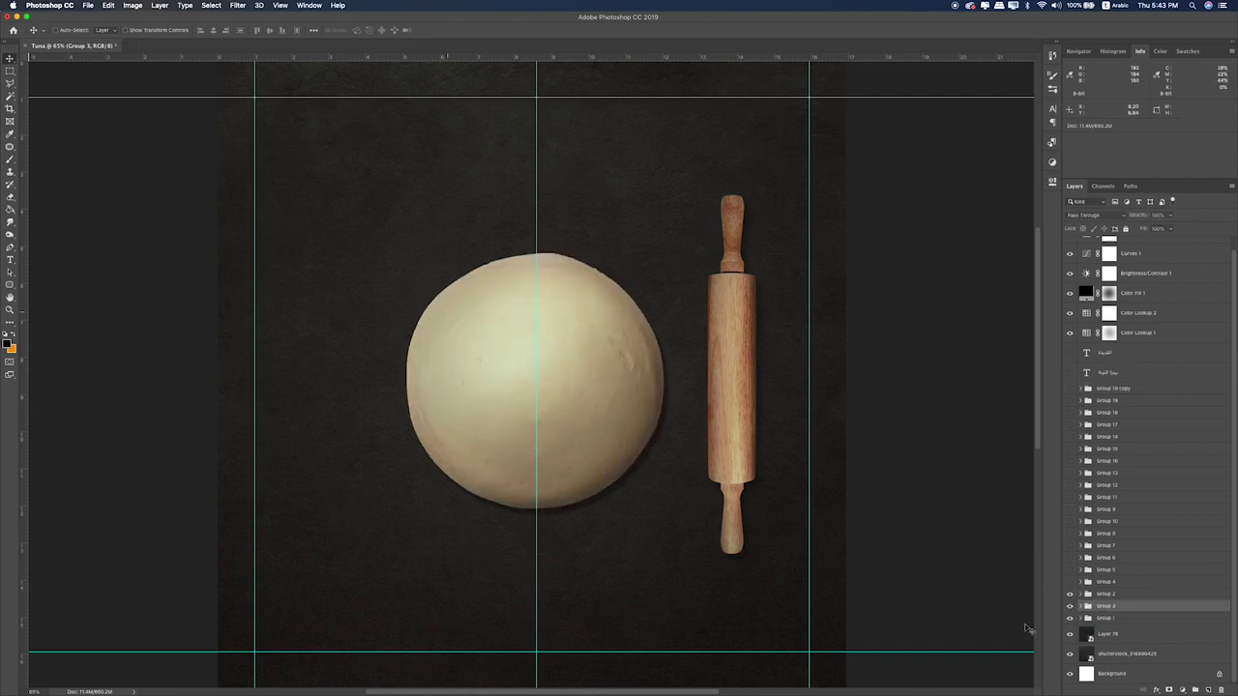
# Step: Show Groups 4, 5, 6 and 7 in order, building the pizza from crust and sauce to the finished version
pyautogui.click(1069, 582)
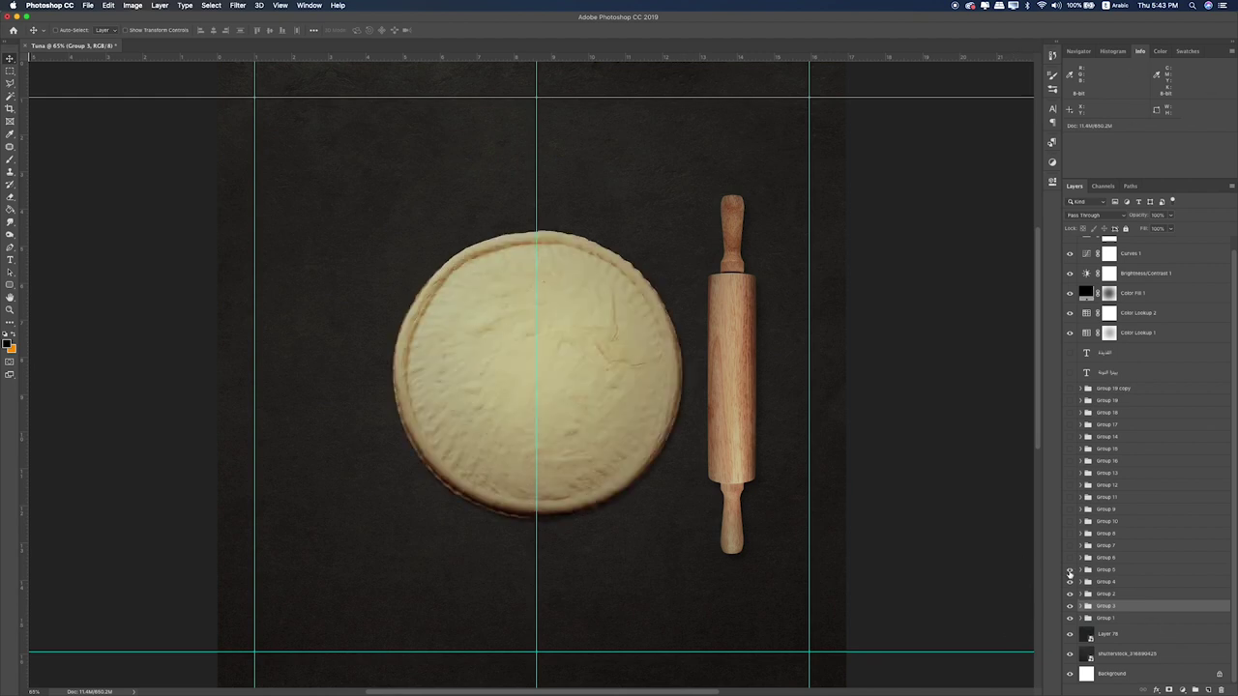
pyautogui.click(1070, 570)
pyautogui.click(1105, 570)
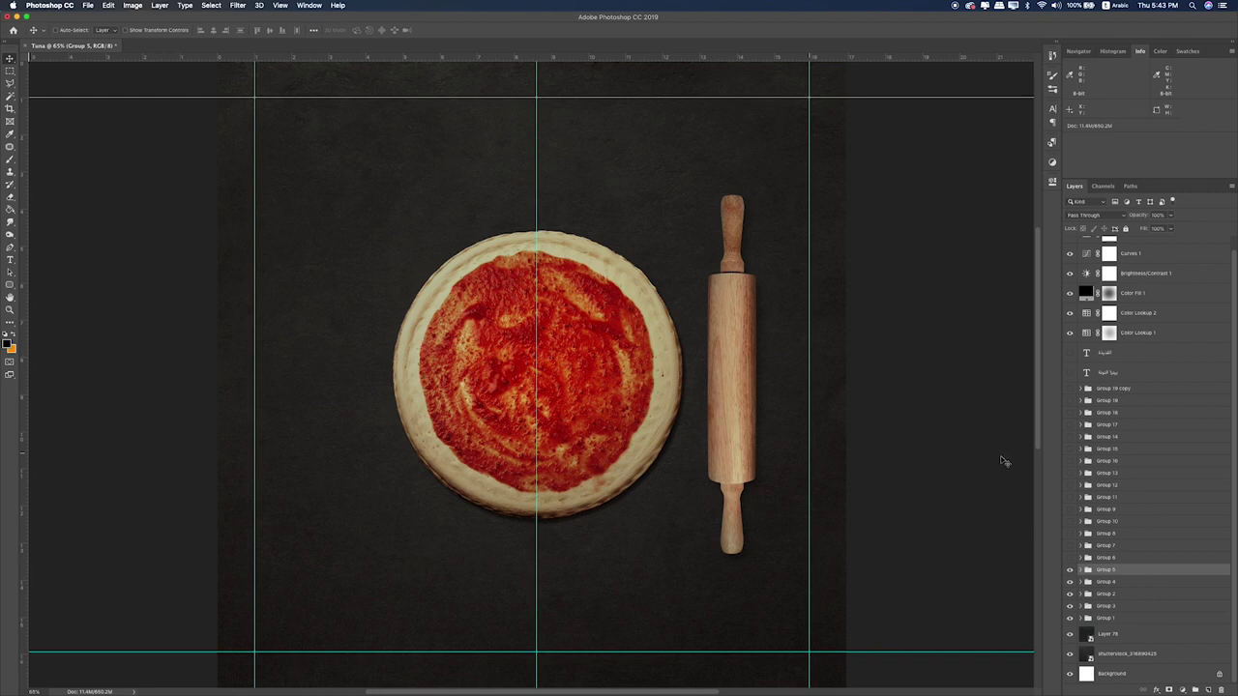
pyautogui.click(1070, 558)
pyautogui.click(1106, 558)
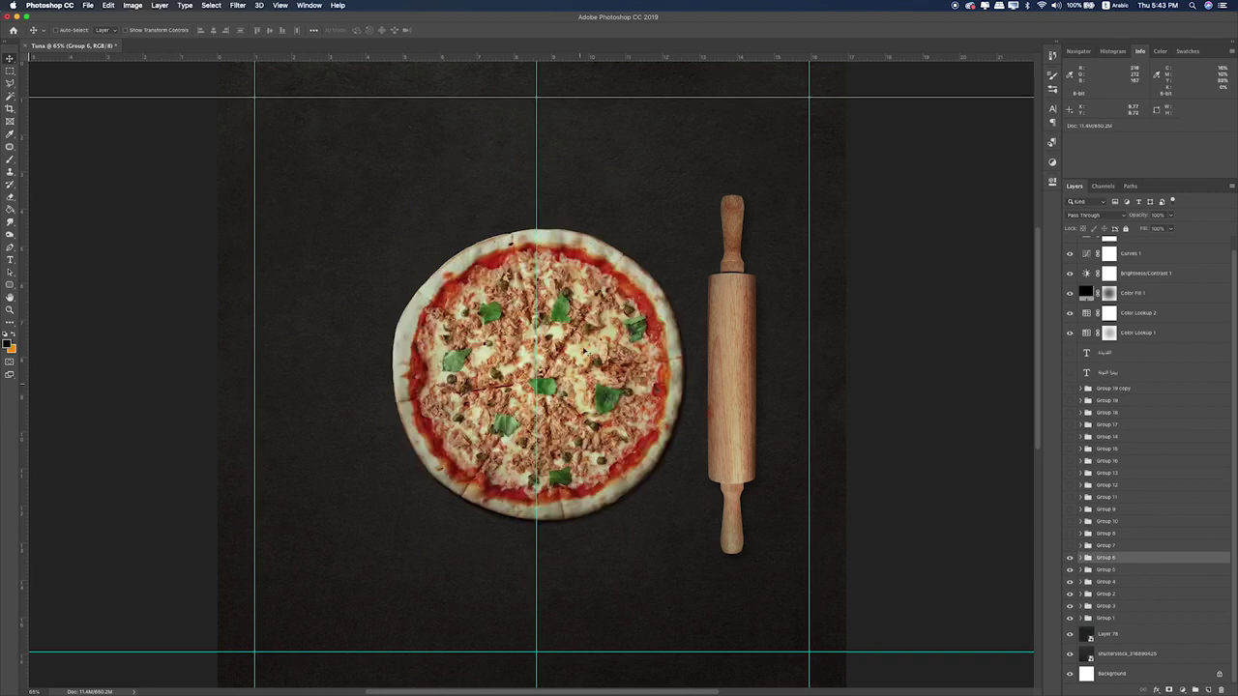
pyautogui.click(1069, 546)
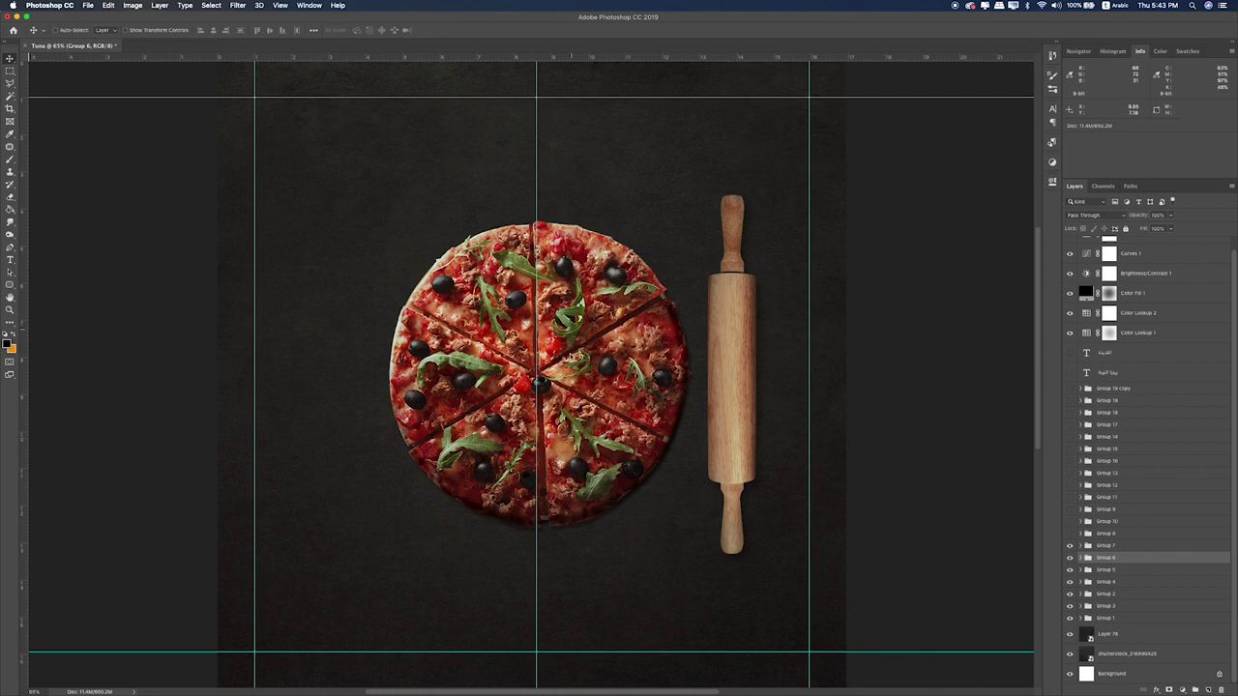
# Step: Show ingredient Groups 8 to 11 around the pizza and hide Groups 2 and 3 to remove the rolling pin
pyautogui.click(1069, 533)
pyautogui.click(1070, 509)
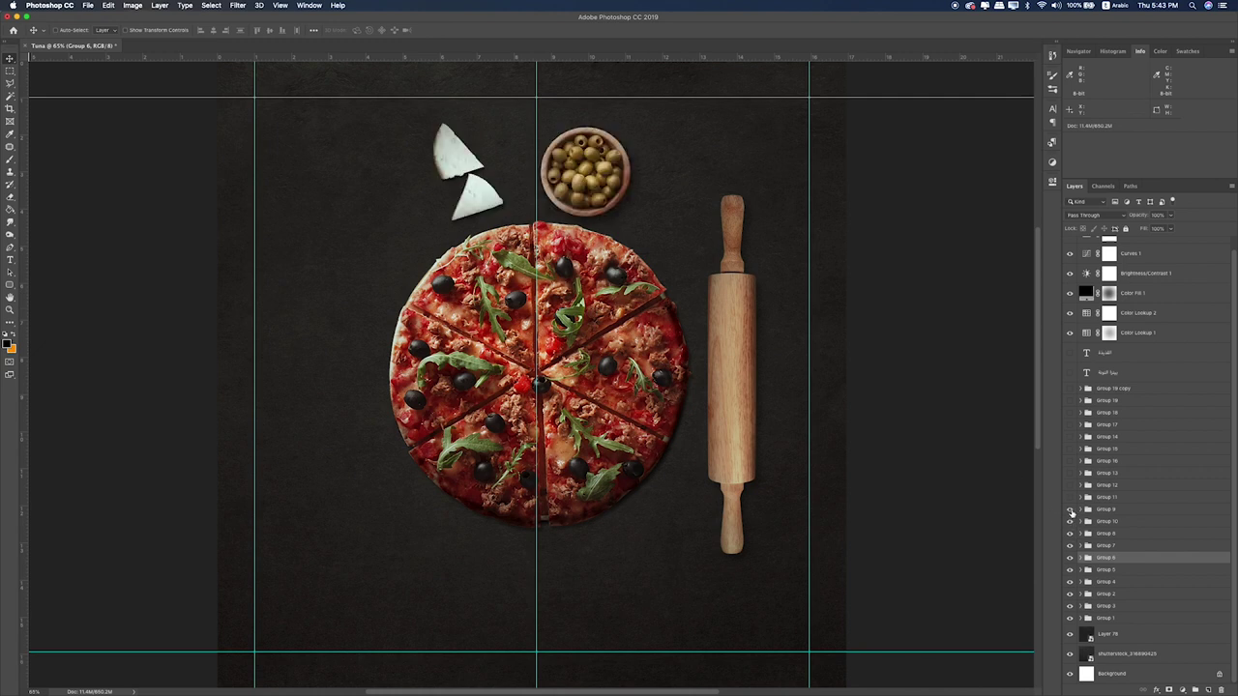
pyautogui.click(1071, 497)
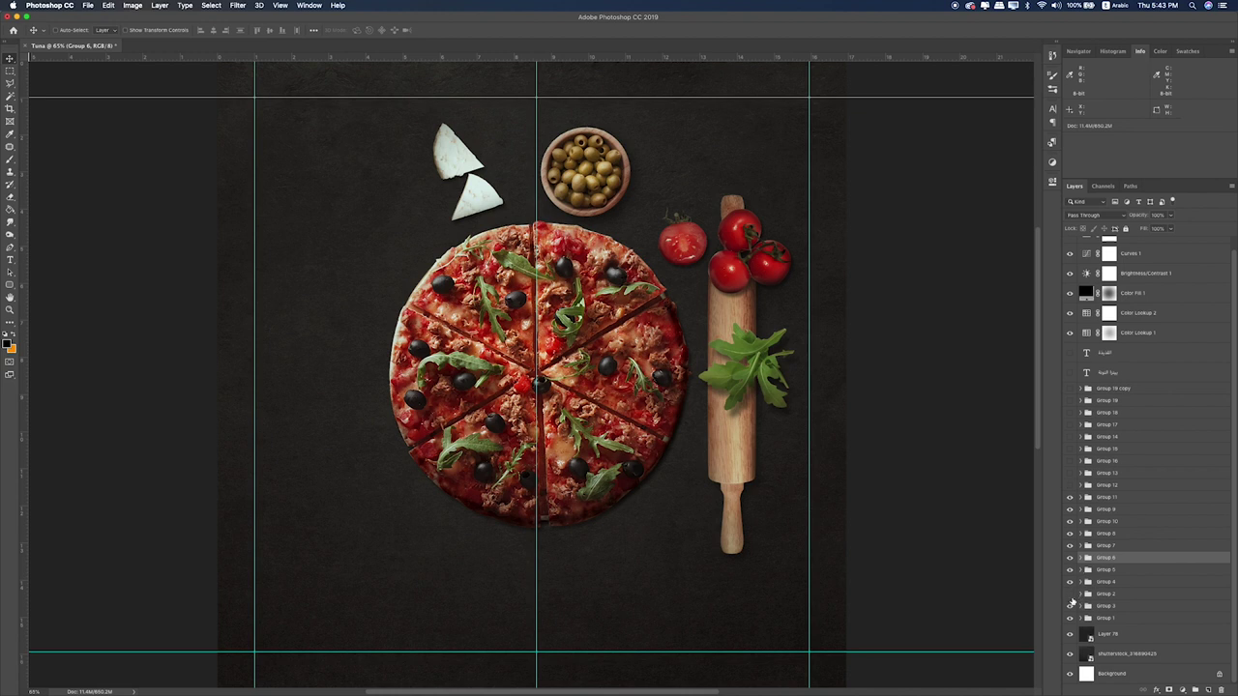
pyautogui.click(1071, 594)
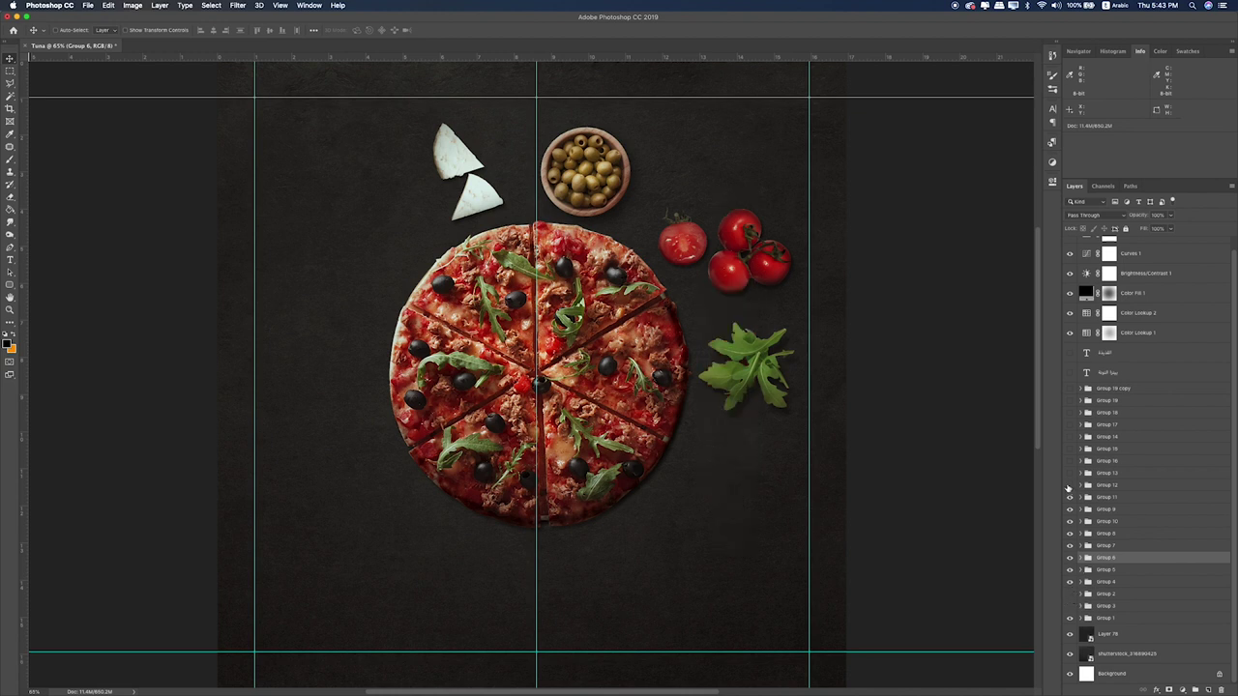
# Step: Show the remaining ingredient groups from Group 12 to Group 19, keeping the large duplicated can group hidden
pyautogui.moveTo(1070, 471); pyautogui.dragTo(1071, 391)
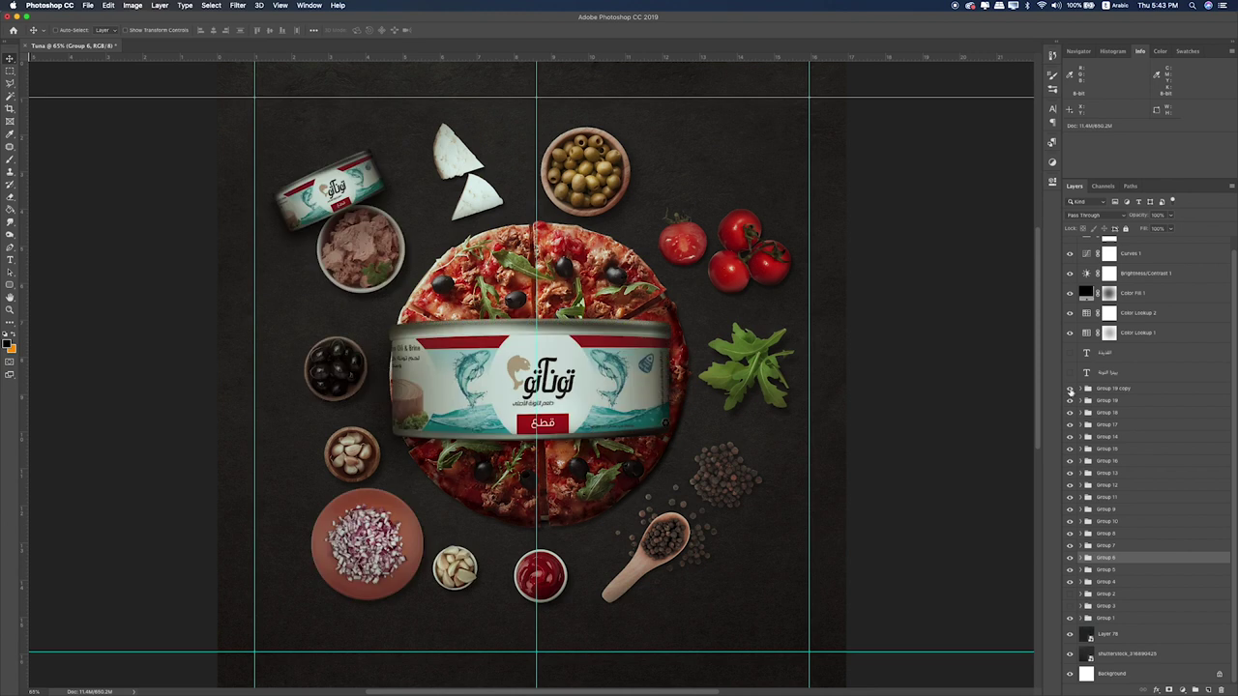
pyautogui.click(1071, 389)
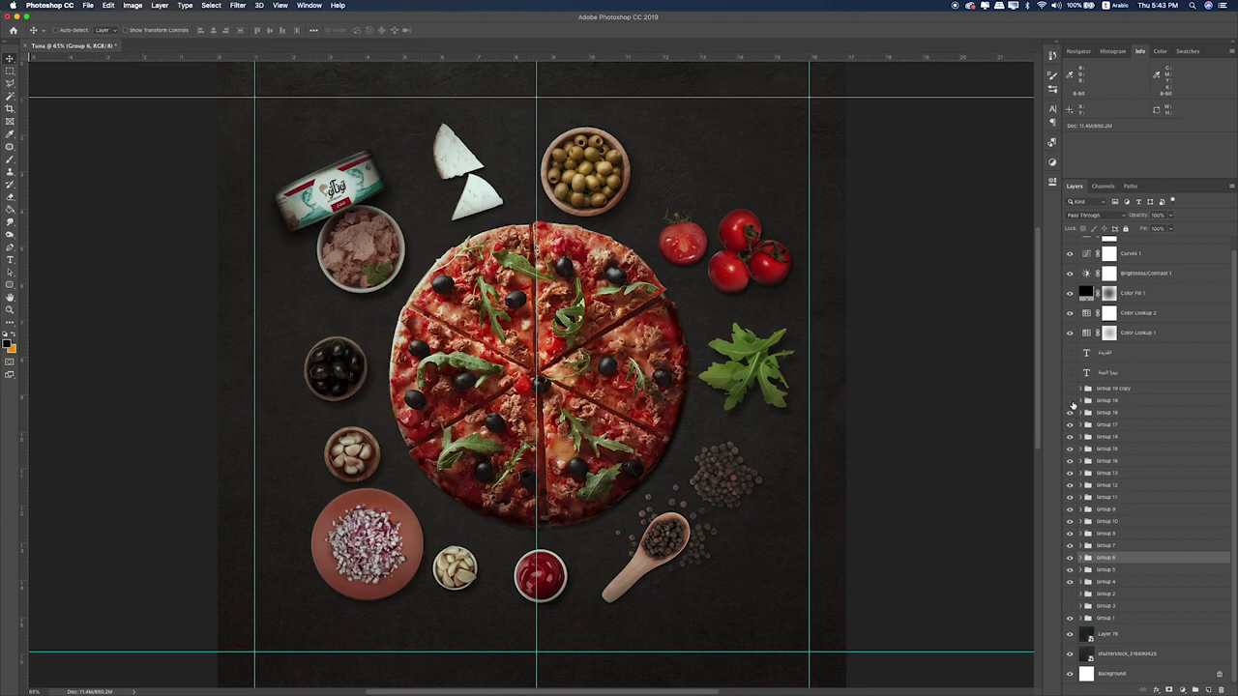
pyautogui.click(1070, 401)
pyautogui.click(1071, 401)
# Step: Expand Group 19, lower Layer 102's opacity to about 51%, and collapse the group again
pyautogui.click(1080, 400)
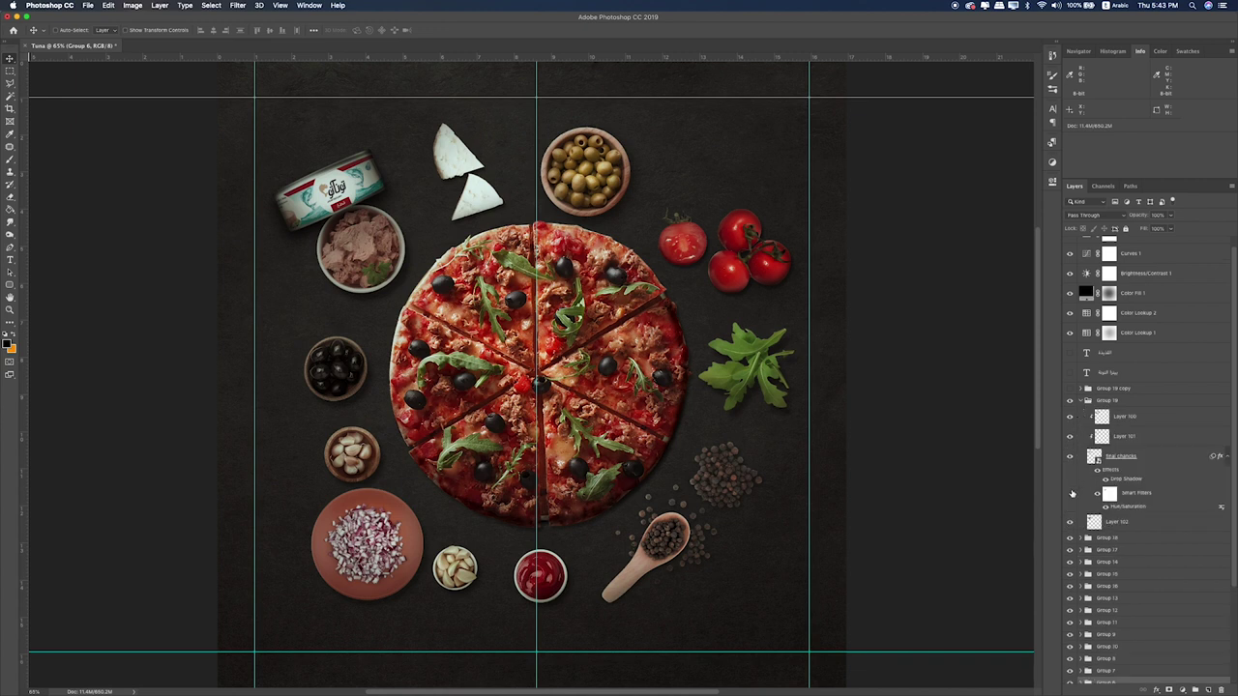
pyautogui.click(1070, 523)
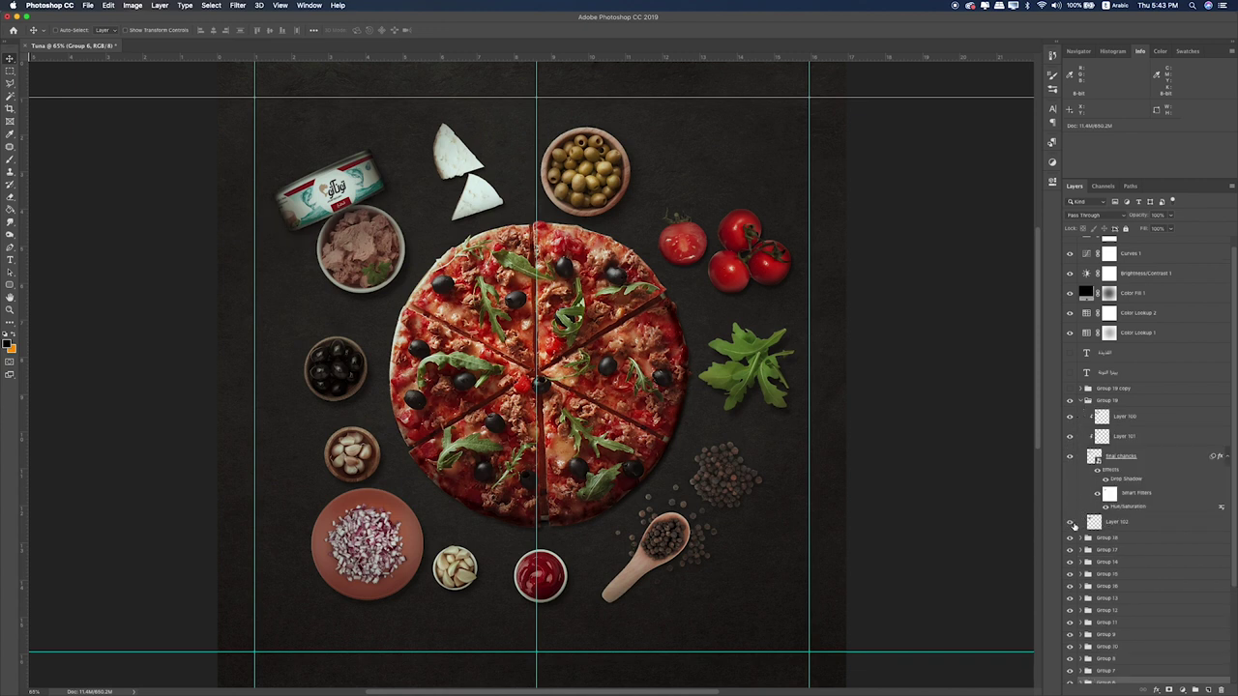
pyautogui.click(1115, 524)
pyautogui.moveTo(1172, 218); pyautogui.dragTo(1164, 229)
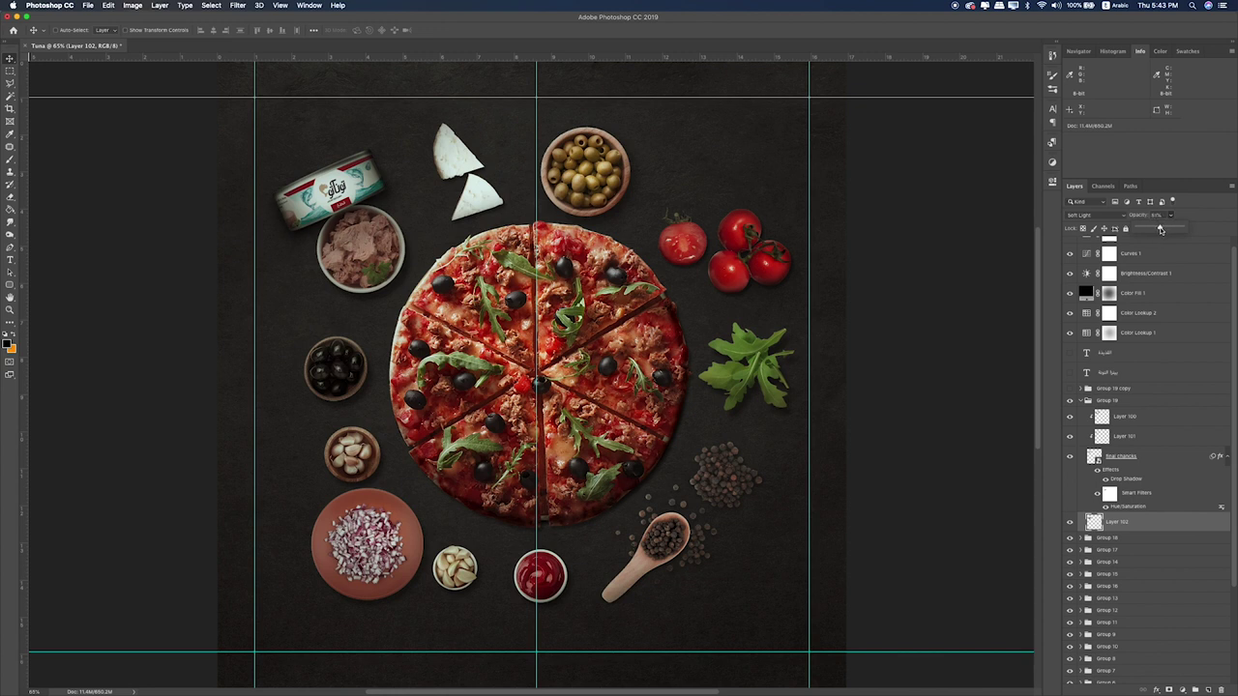
pyautogui.click(1127, 400)
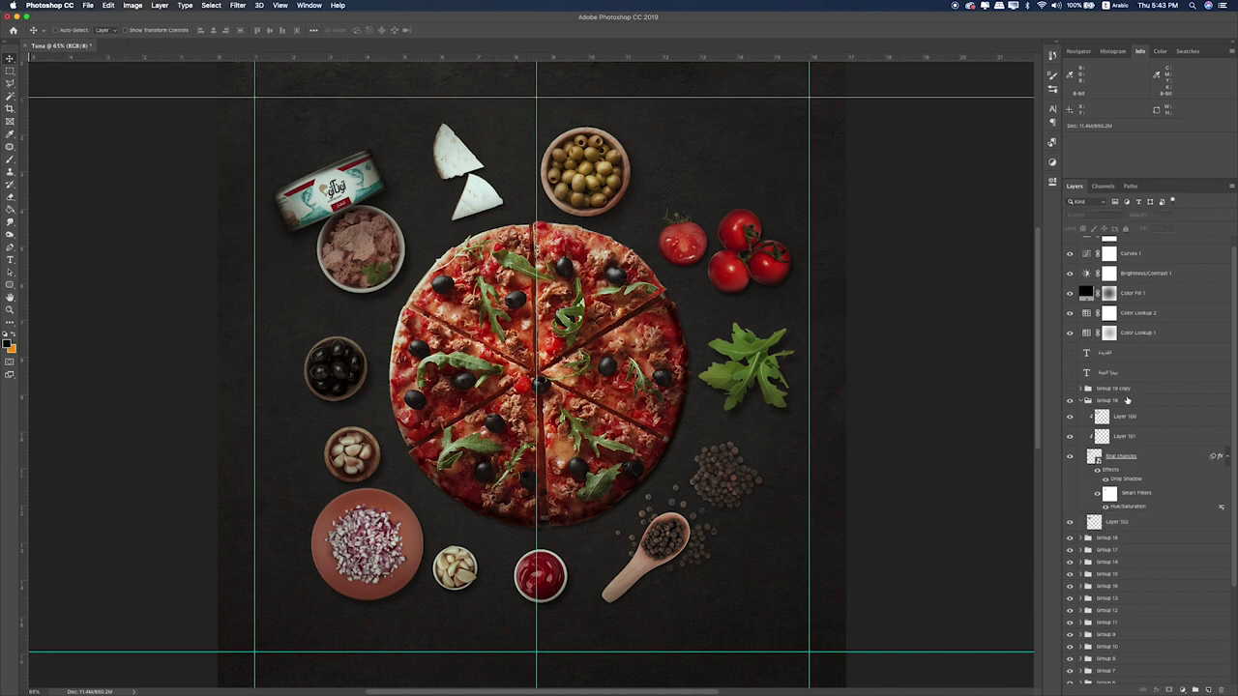
pyautogui.click(1080, 401)
# Step: Hide the guides and select the Gradient Map 1 adjustment layer at the top of the layer stack
pyautogui.press('super+semicolon')
pyautogui.click(10, 71)
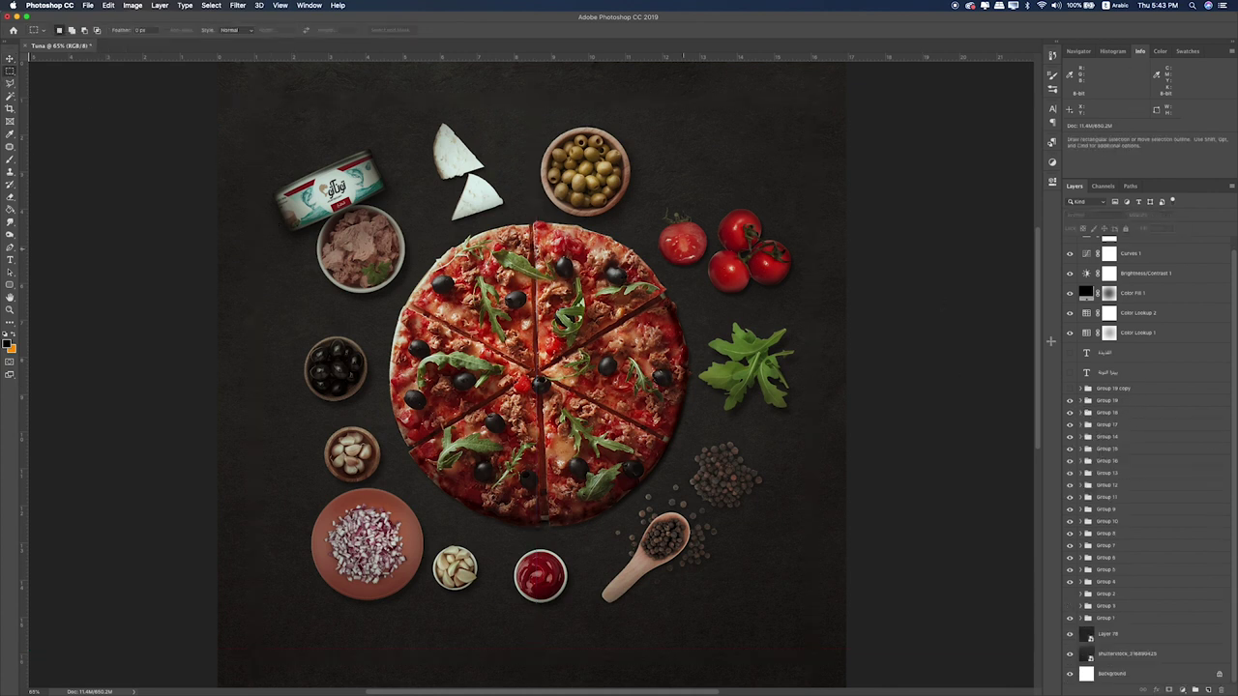
pyautogui.scroll(1, 1150, 335)
pyautogui.click(1146, 253)
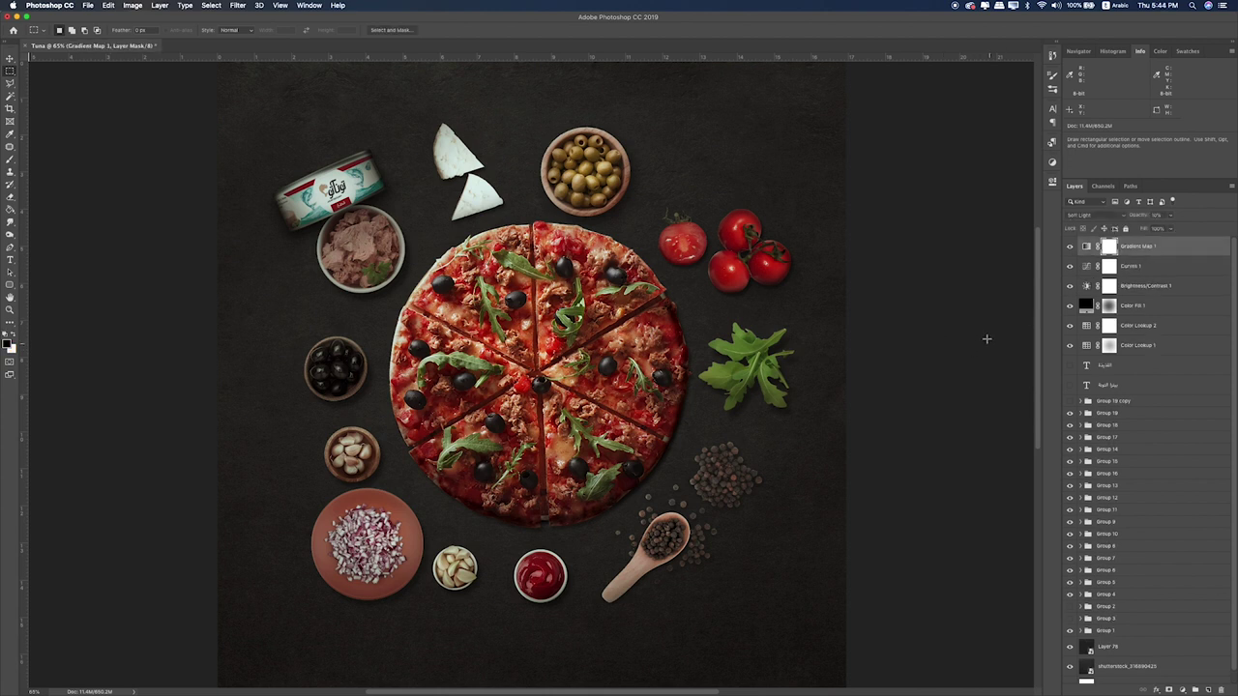
pyautogui.click(1147, 250)
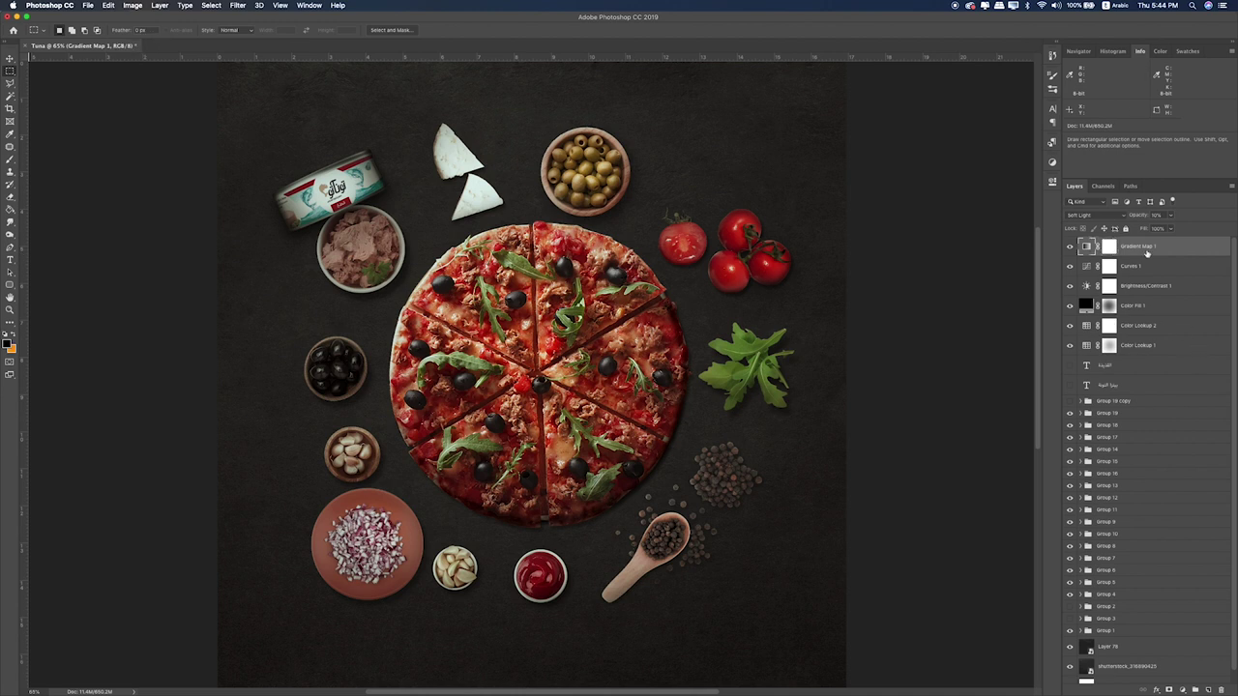
# Step: Lower the opacity of the Gradient Map 1 adjustment layer to about 8%
pyautogui.click(1156, 215)
pyautogui.hotkey('ctrl', 'space')
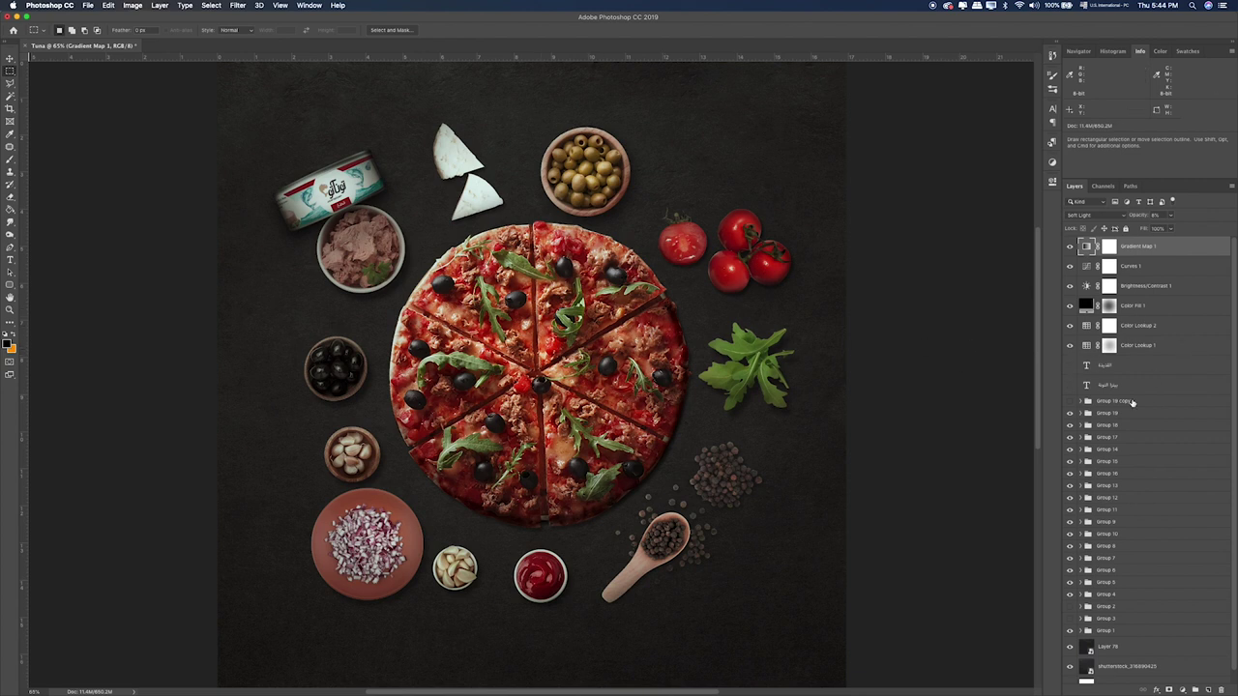
pyautogui.scroll(-1, 1123, 298)
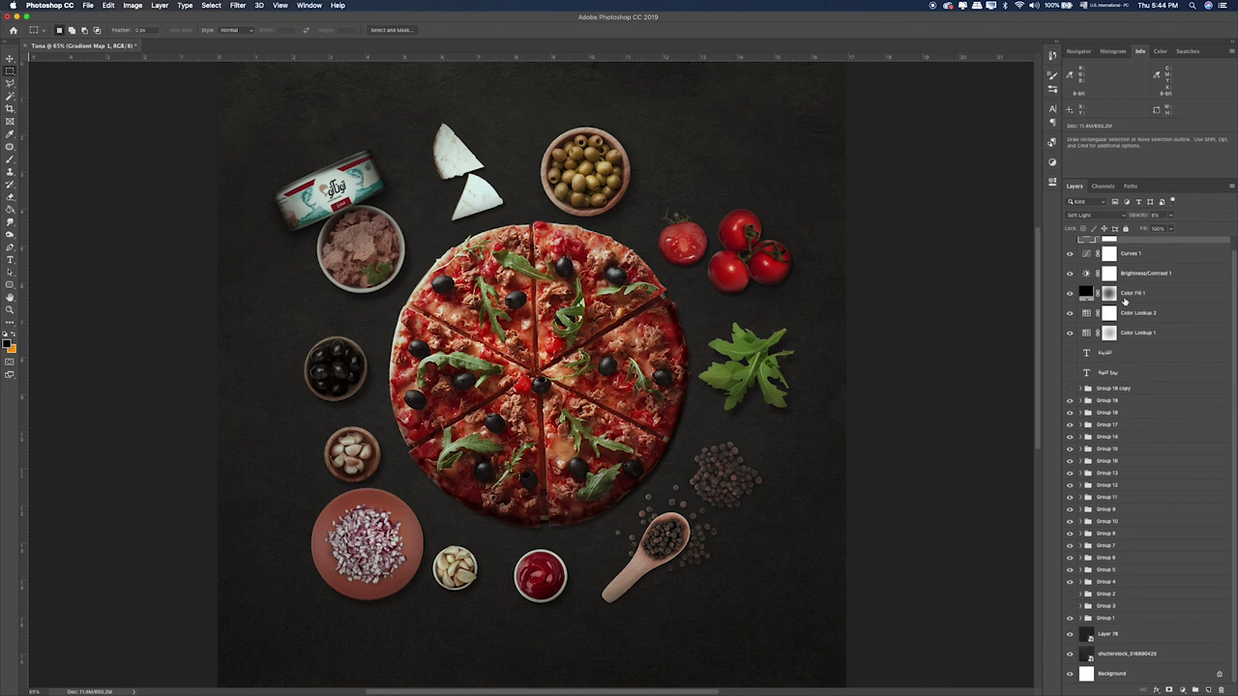
pyautogui.scroll(1, 1114, 261)
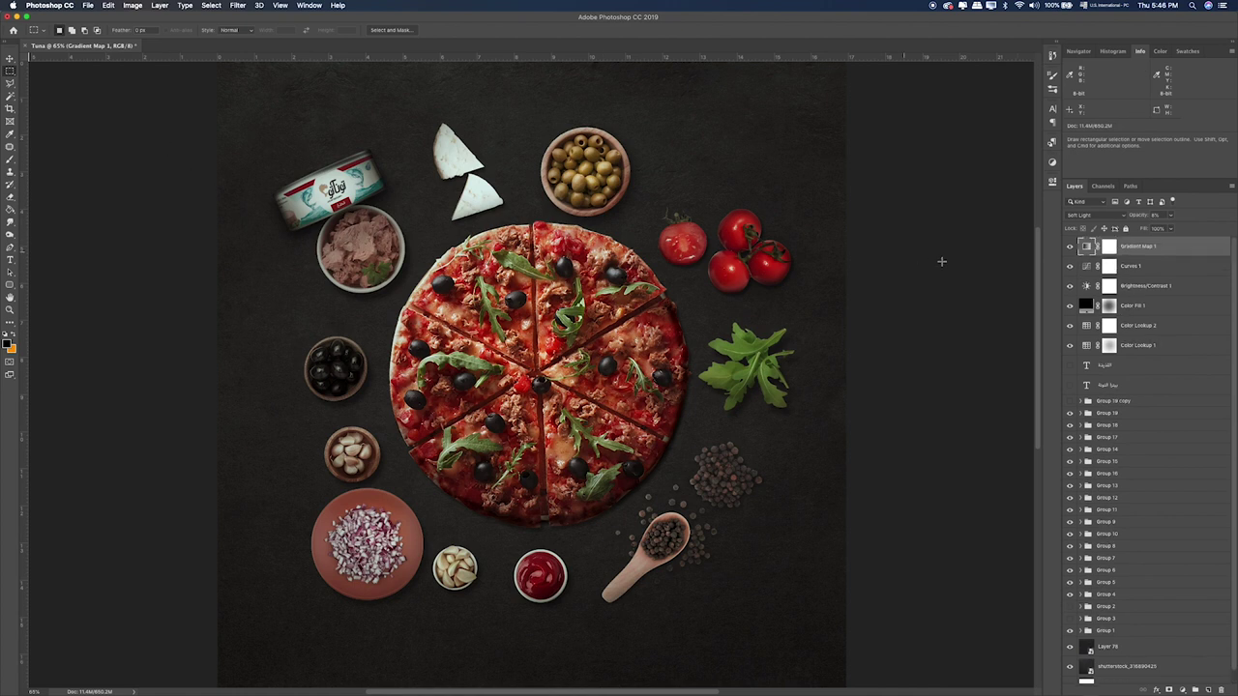
# Step: Add a new layer above Gradient Map 1 and fill it entirely with black using the Paint Bucket
pyautogui.click(1184, 691)
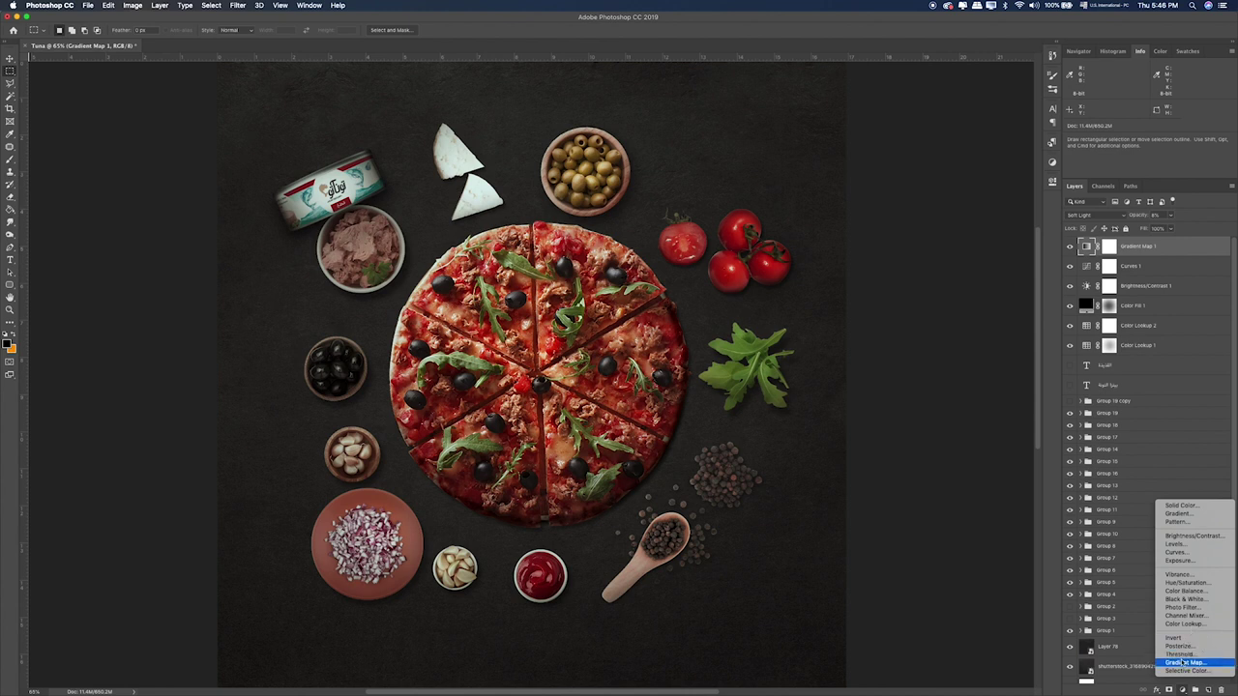
pyautogui.click(964, 484)
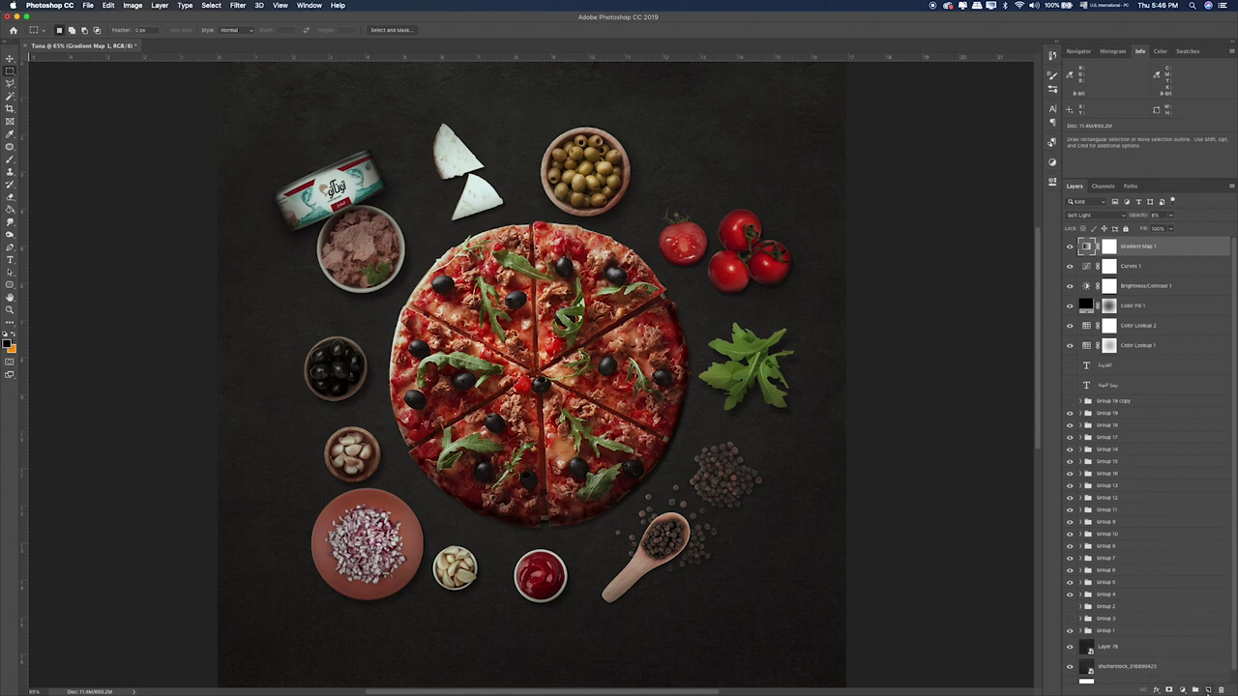
pyautogui.click(1207, 690)
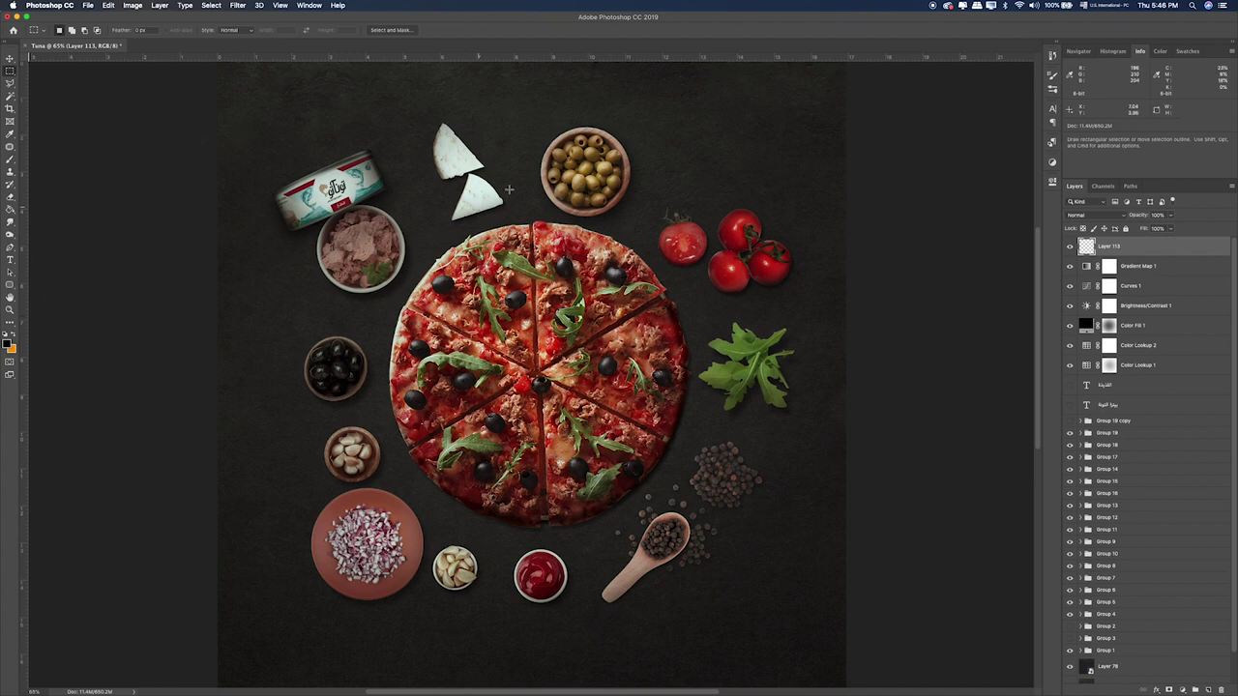
pyautogui.click(10, 161)
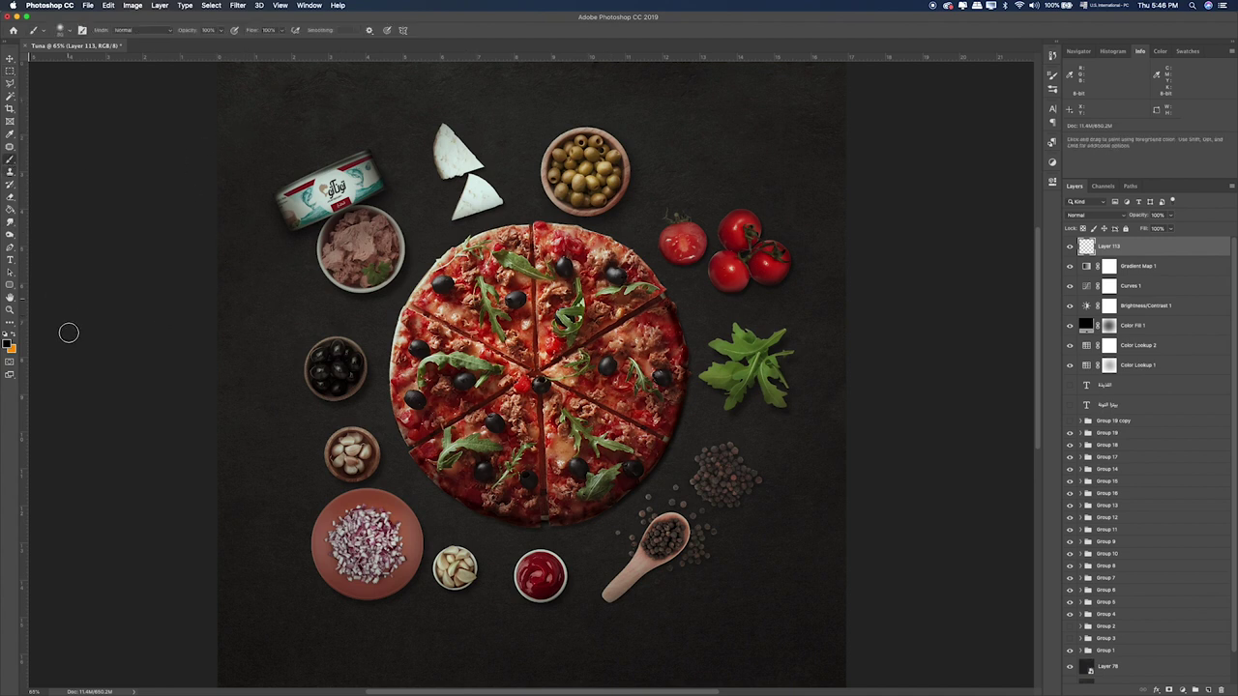
pyautogui.click(10, 209)
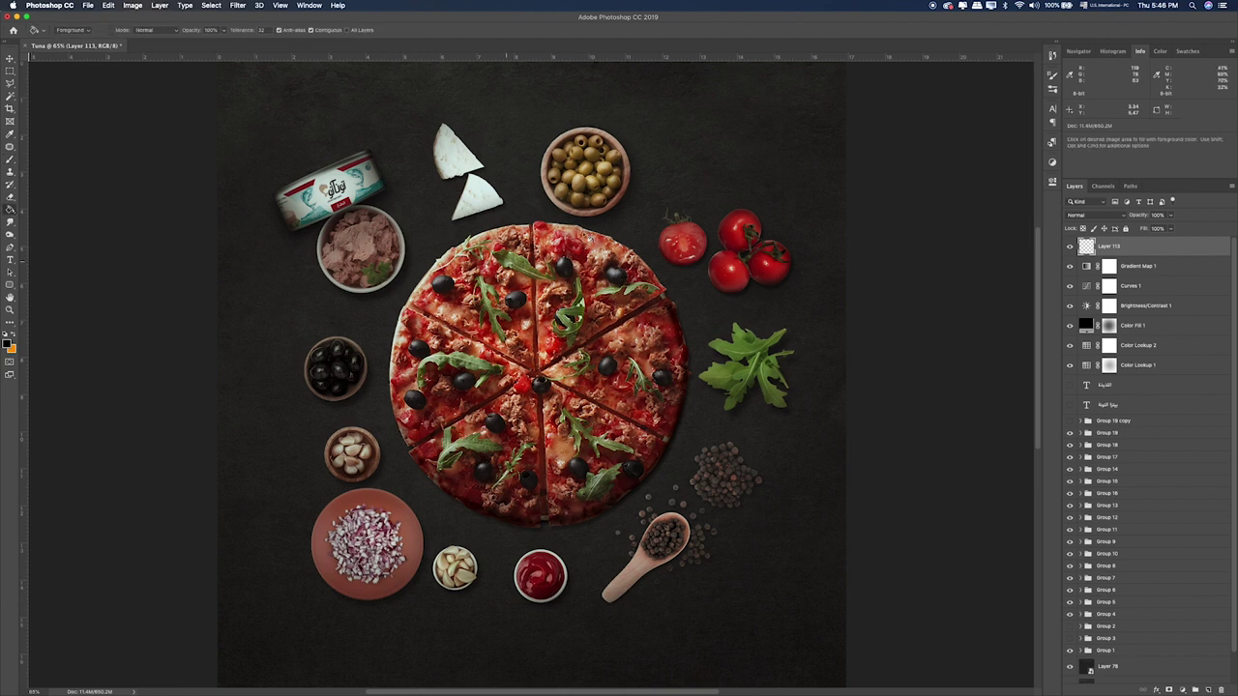
pyautogui.click(562, 244)
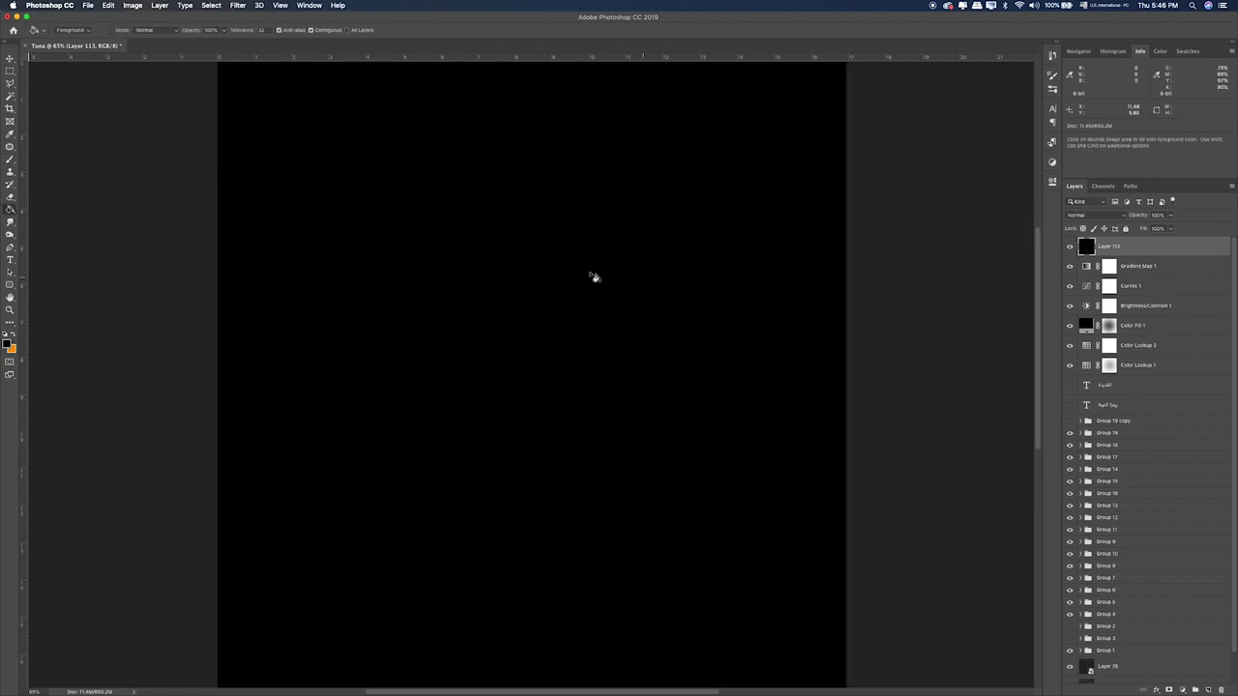
# Step: Set the black layer's blending mode to Soft Light and lower its opacity to about 55%
pyautogui.click(1093, 215)
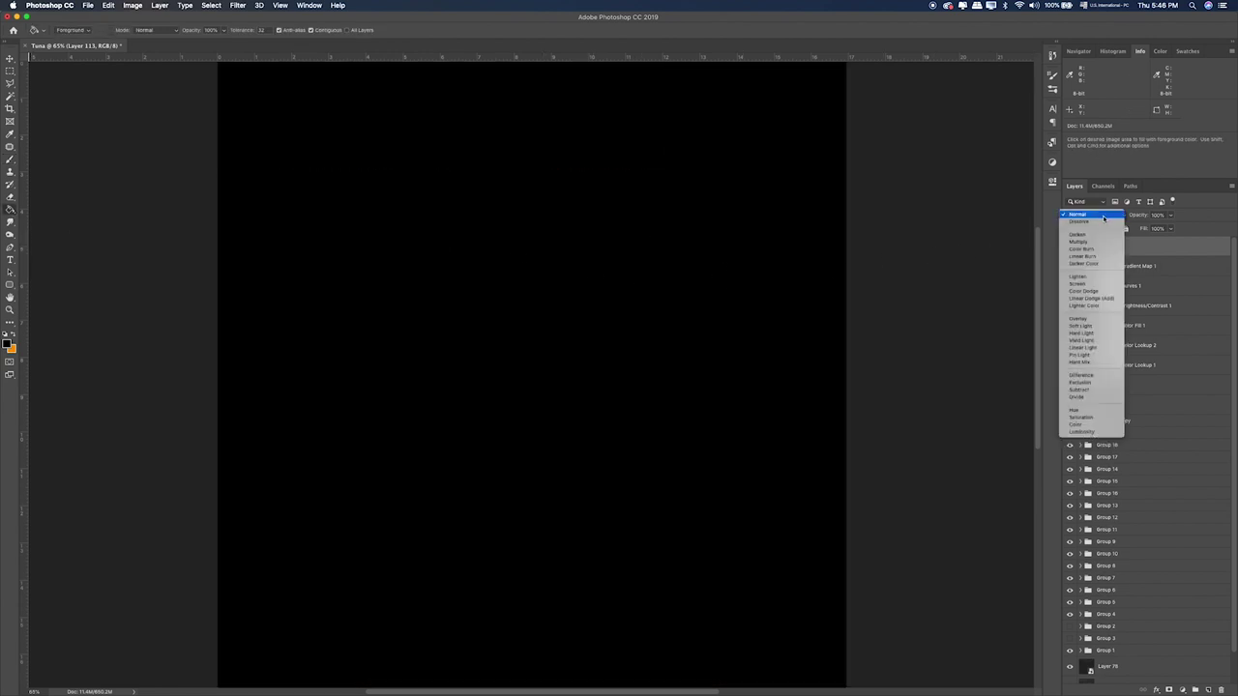
pyautogui.click(1093, 330)
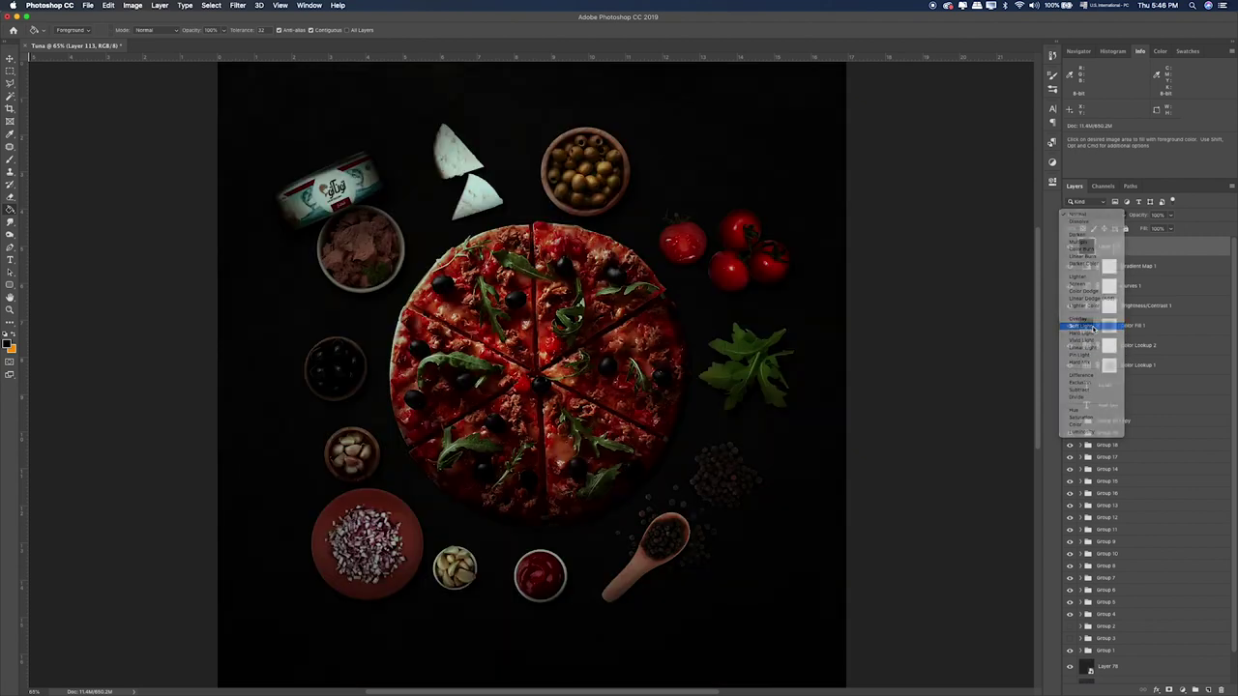
pyautogui.click(1173, 215)
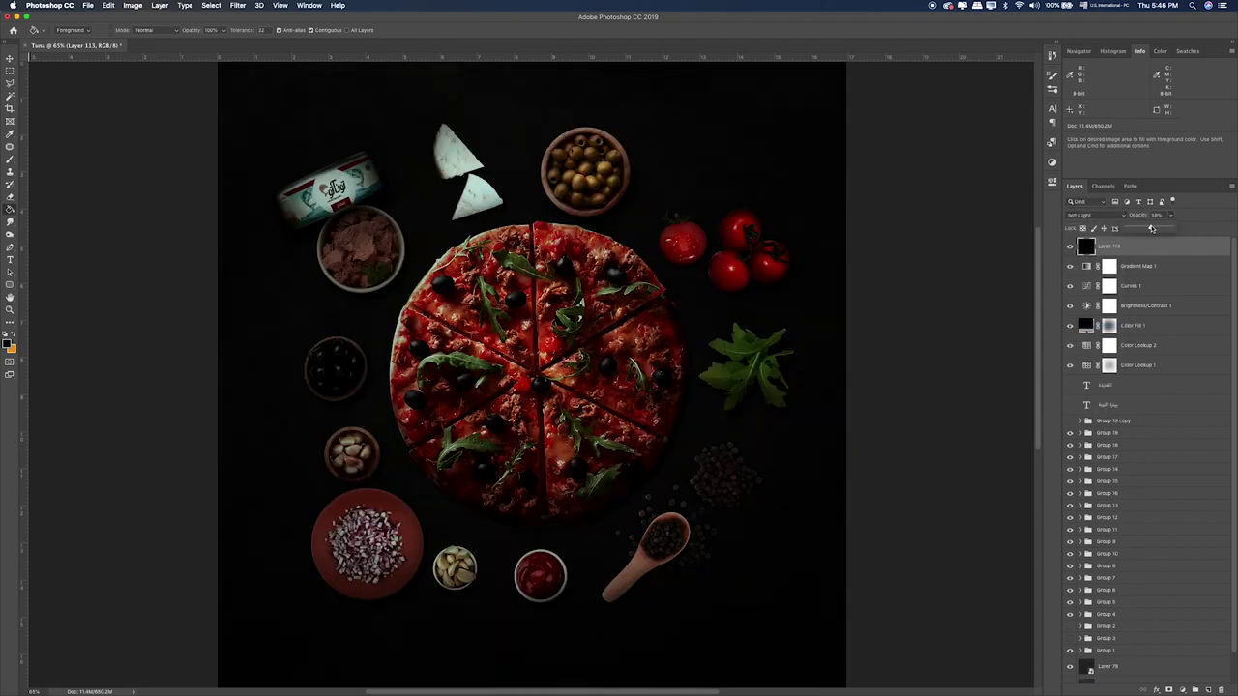
pyautogui.moveTo(1152, 228); pyautogui.dragTo(1150, 229)
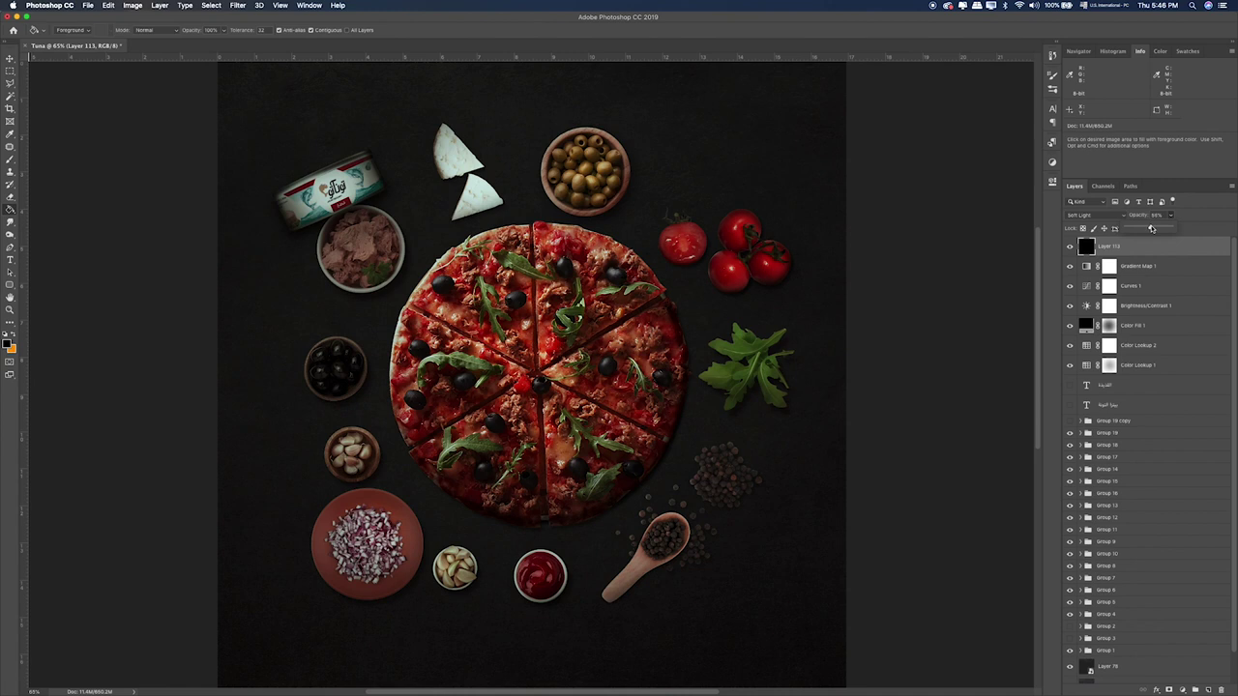
# Step: Erase the black layer's centre around the pizza with a very large eraser at 30% opacity, and compare the vignette by toggling the layer's visibility
pyautogui.press('e')
pyautogui.press(']')
pyautogui.press(']')
pyautogui.press(']')
pyautogui.press(']')
pyautogui.press(']')
pyautogui.press(']')
pyautogui.press(']')
pyautogui.press(']')
pyautogui.press(']')
pyautogui.press(']')
pyautogui.press(']')
pyautogui.press(']')
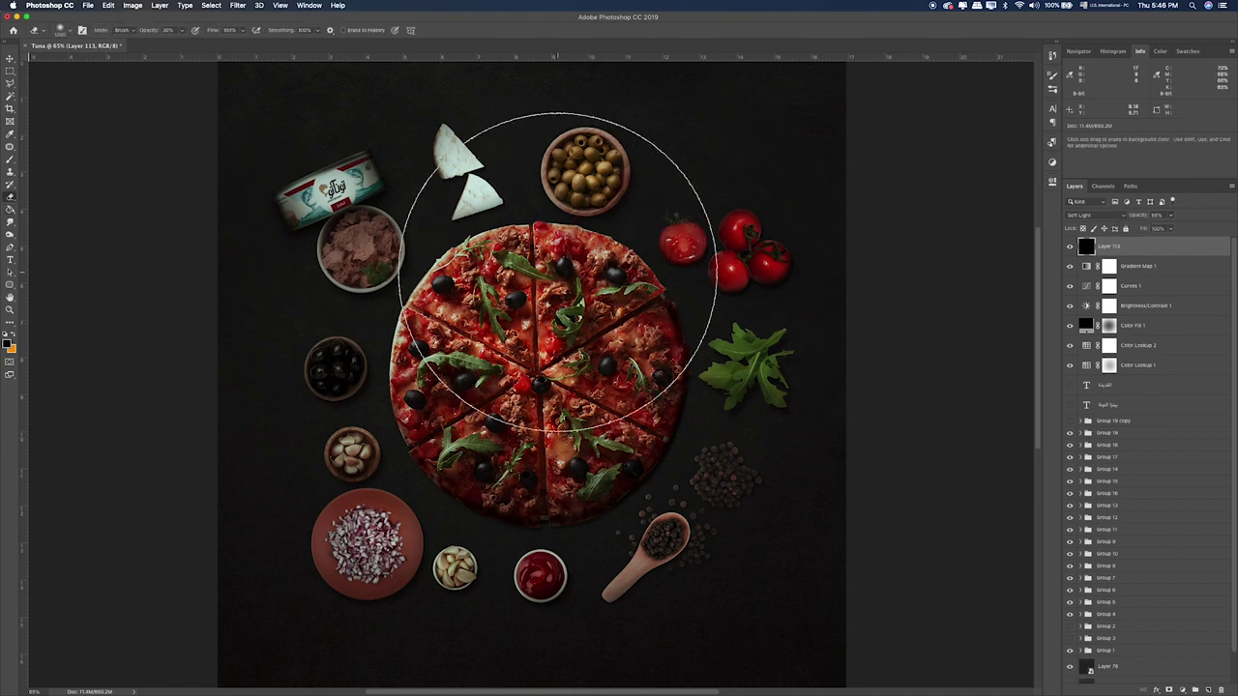
pyautogui.press(']')
pyautogui.press(']')
pyautogui.press(']')
pyautogui.press(']')
pyautogui.press(']')
pyautogui.press(']')
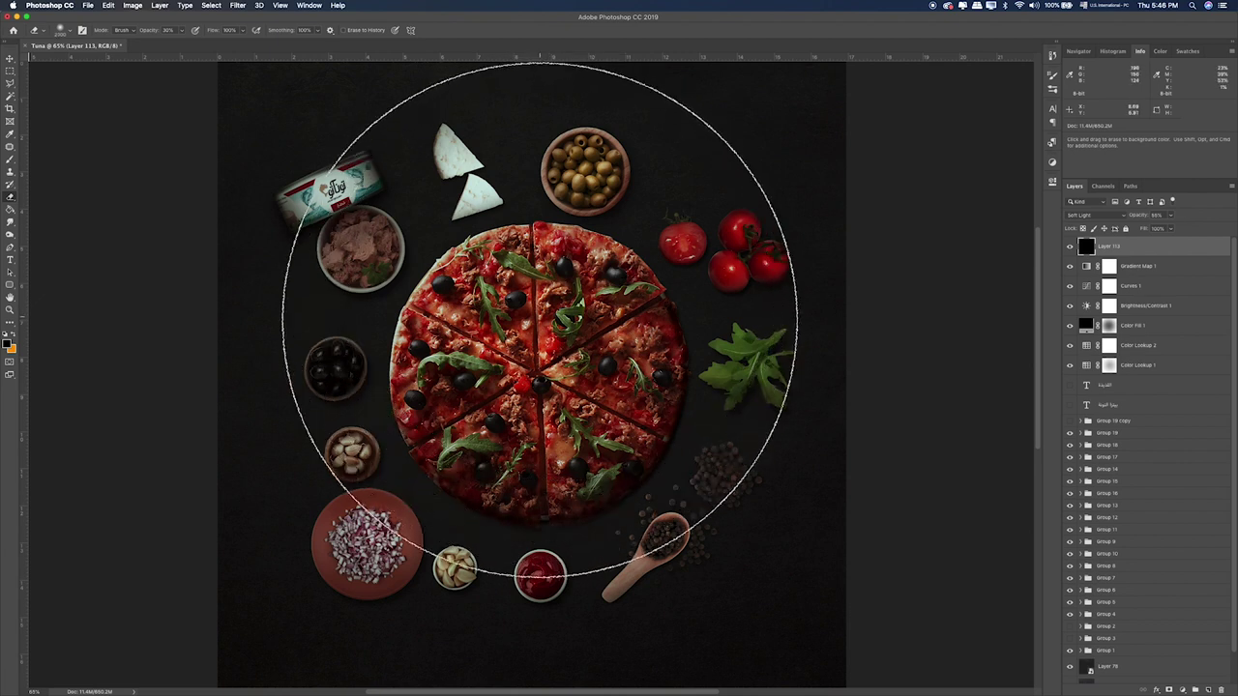
pyautogui.press(']')
pyautogui.press(']')
pyautogui.press(']')
pyautogui.press(']')
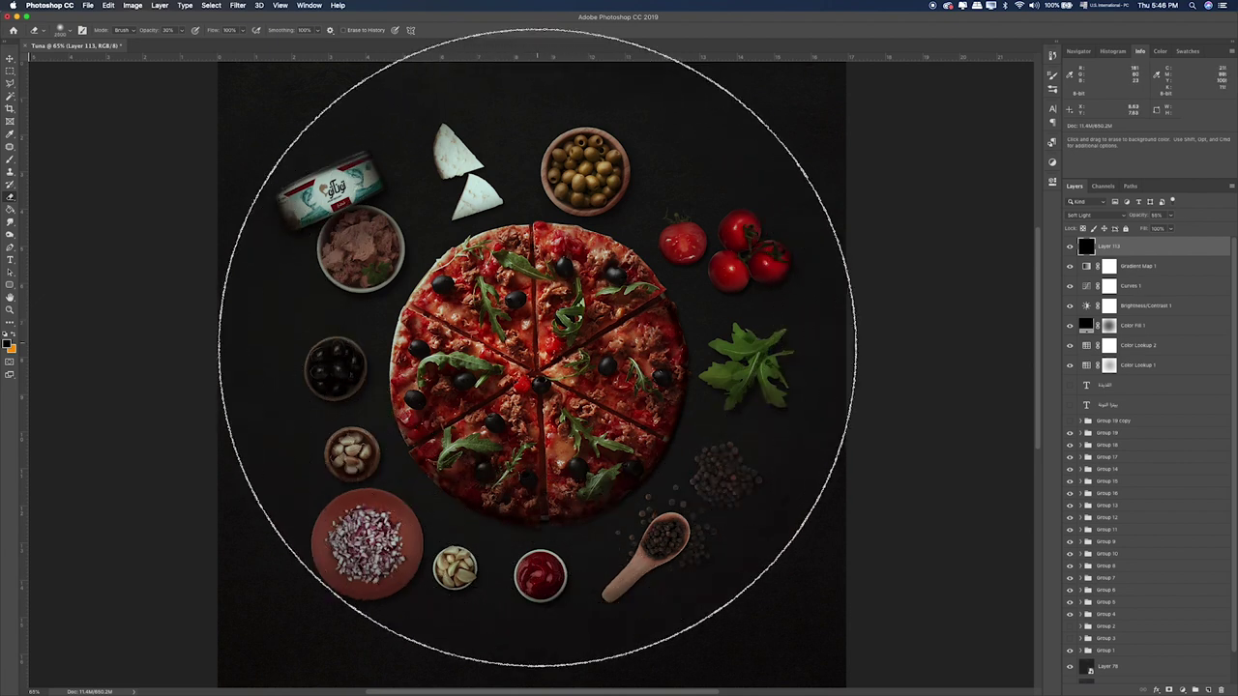
pyautogui.press(']')
pyautogui.press(']')
pyautogui.click(538, 349)
pyautogui.press('[')
pyautogui.press('[')
pyautogui.press('[')
pyautogui.press('[')
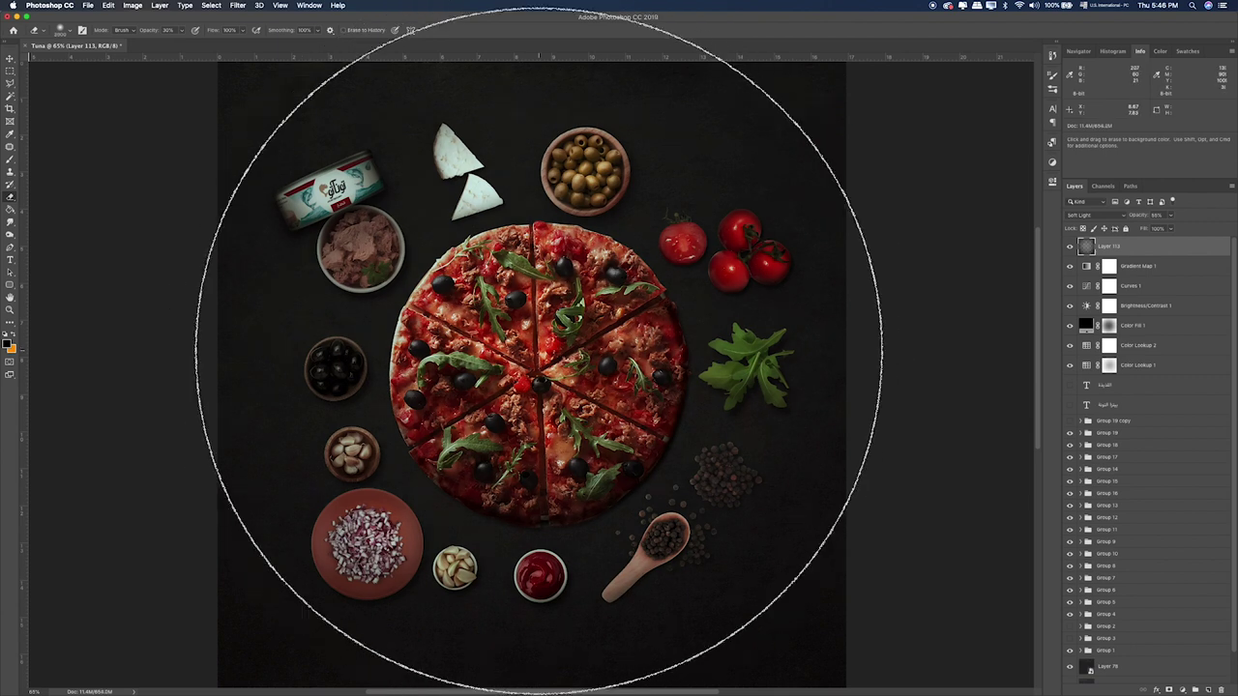
pyautogui.press('[')
pyautogui.press('[')
pyautogui.press('[')
pyautogui.press('[')
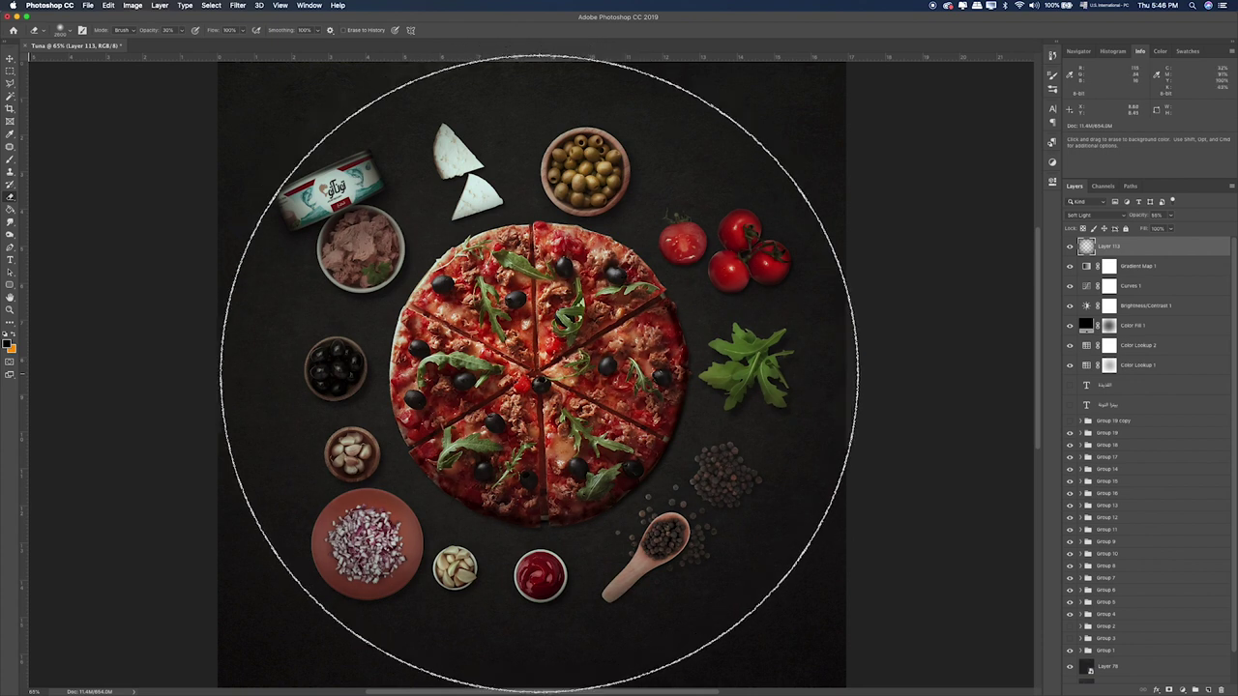
pyautogui.press('m')
pyautogui.click(1069, 247)
pyautogui.click(1069, 247)
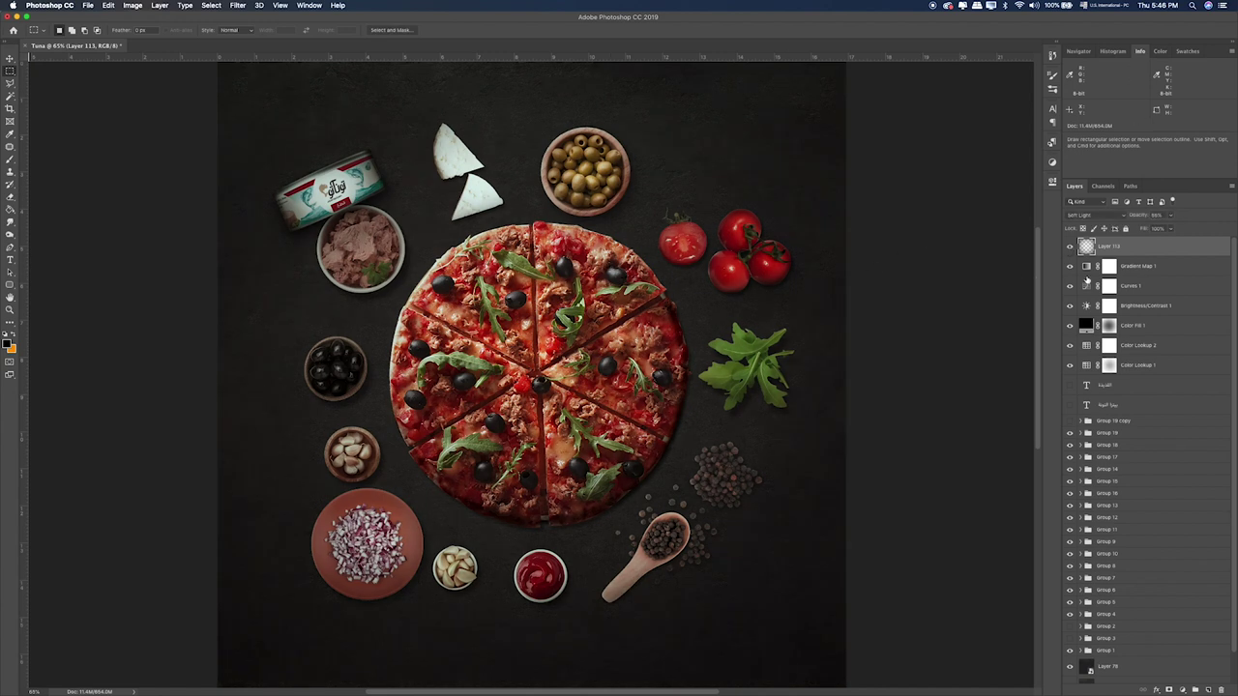
# Step: Hide every pizza, ingredient and dough group from Group 19 down to Group 1, leaving only the dark background and the adjustment layers
pyautogui.scroll(-2, 1072, 397)
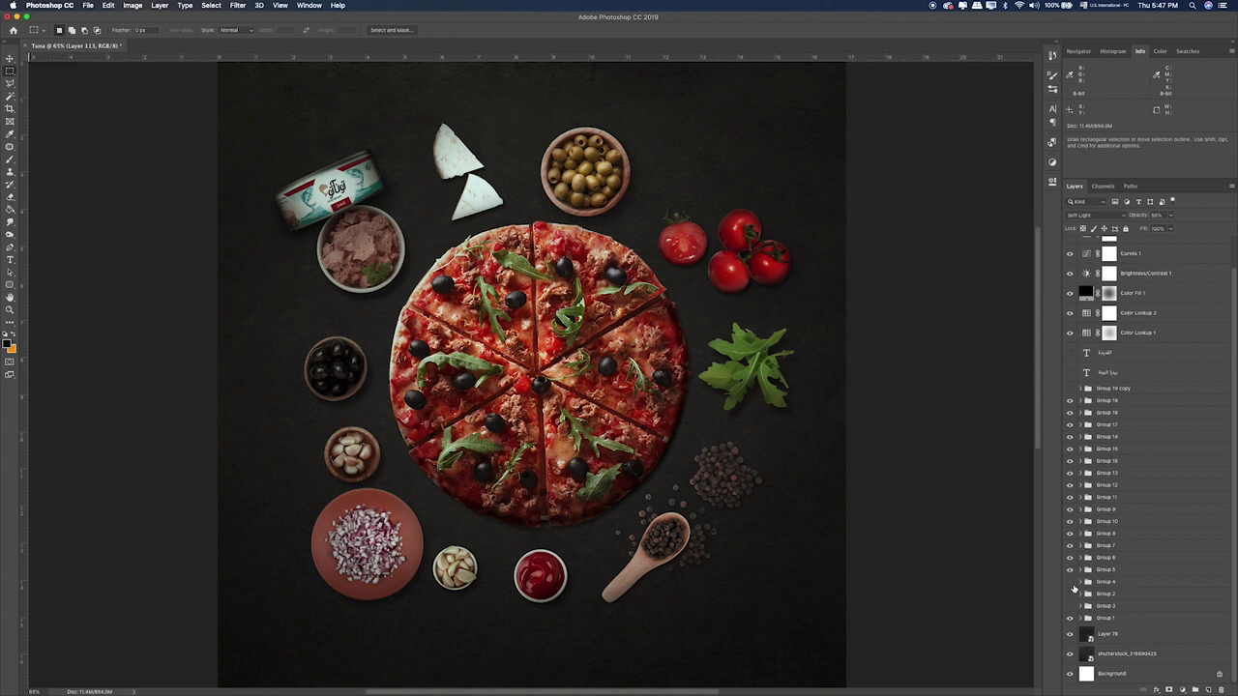
pyautogui.moveTo(1071, 571); pyautogui.dragTo(1073, 386)
pyautogui.scroll(1, 1081, 379)
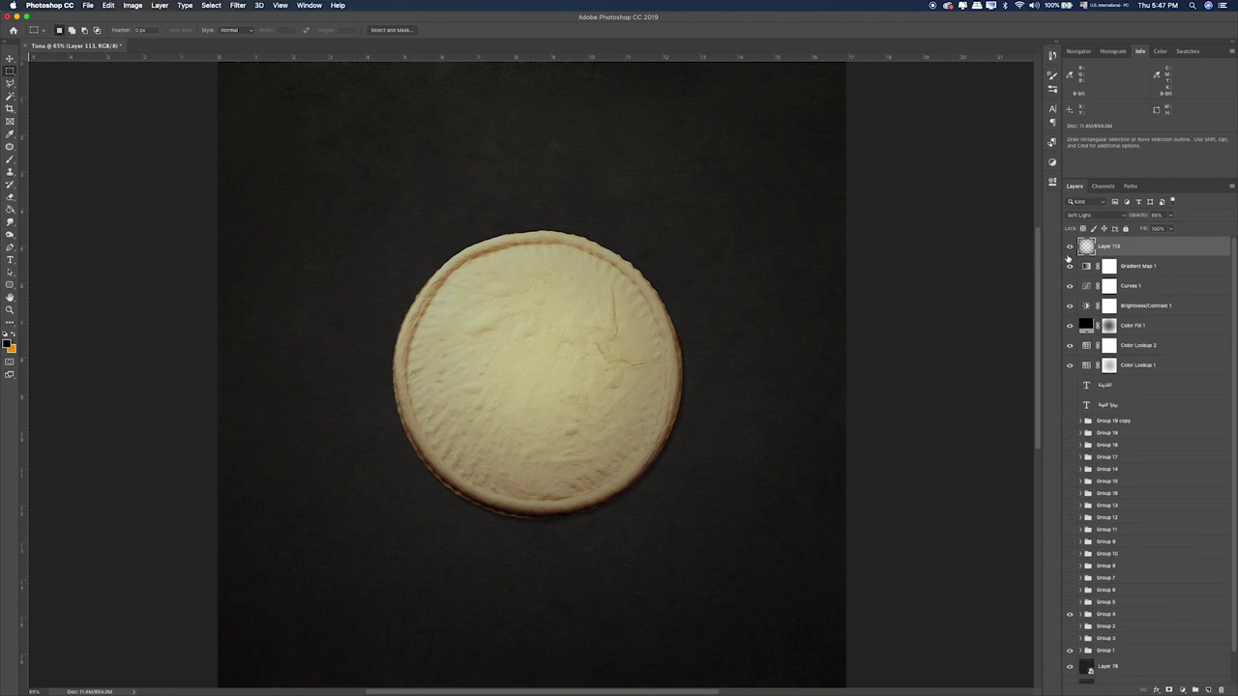
pyautogui.scroll(-1, 1069, 541)
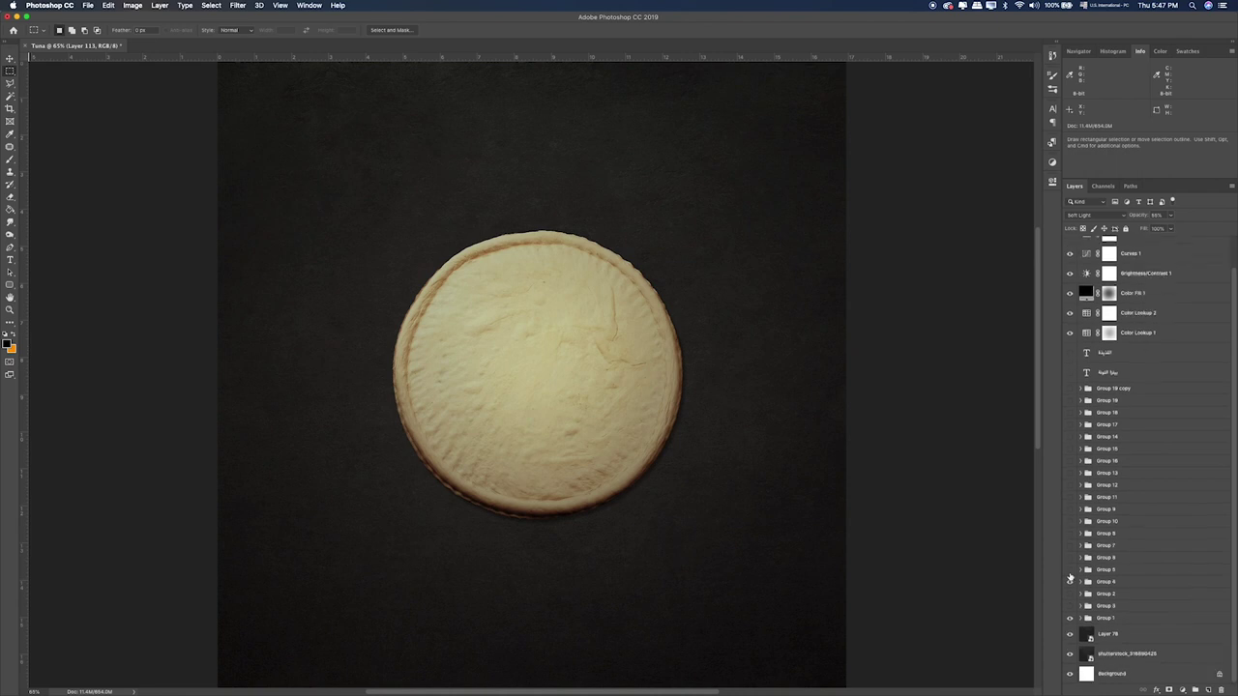
pyautogui.click(1070, 572)
pyautogui.moveTo(1070, 572); pyautogui.dragTo(1070, 606)
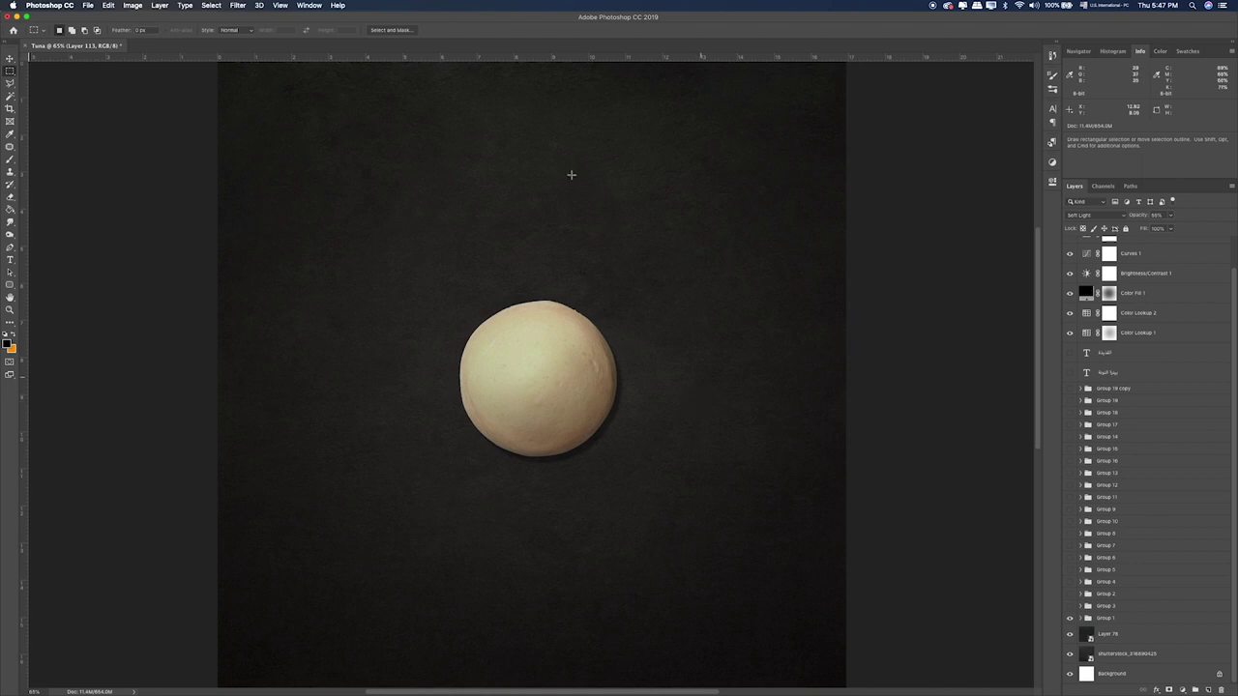
pyautogui.click(1070, 618)
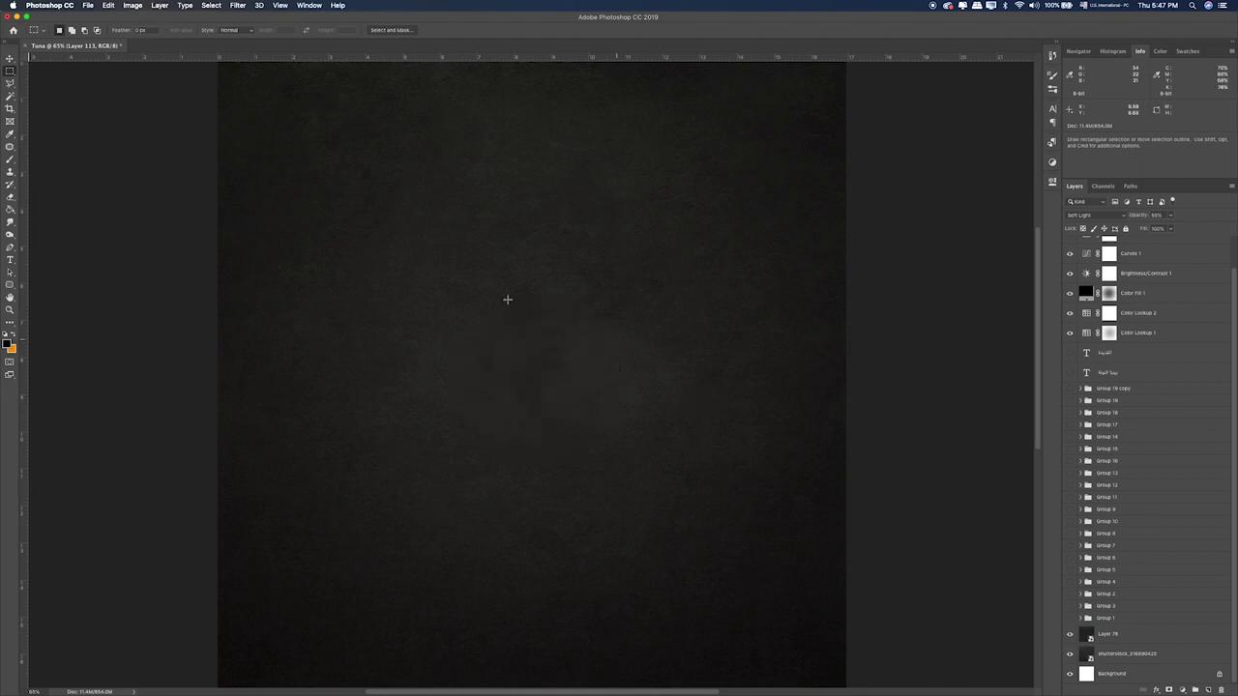
pyautogui.click(88, 6)
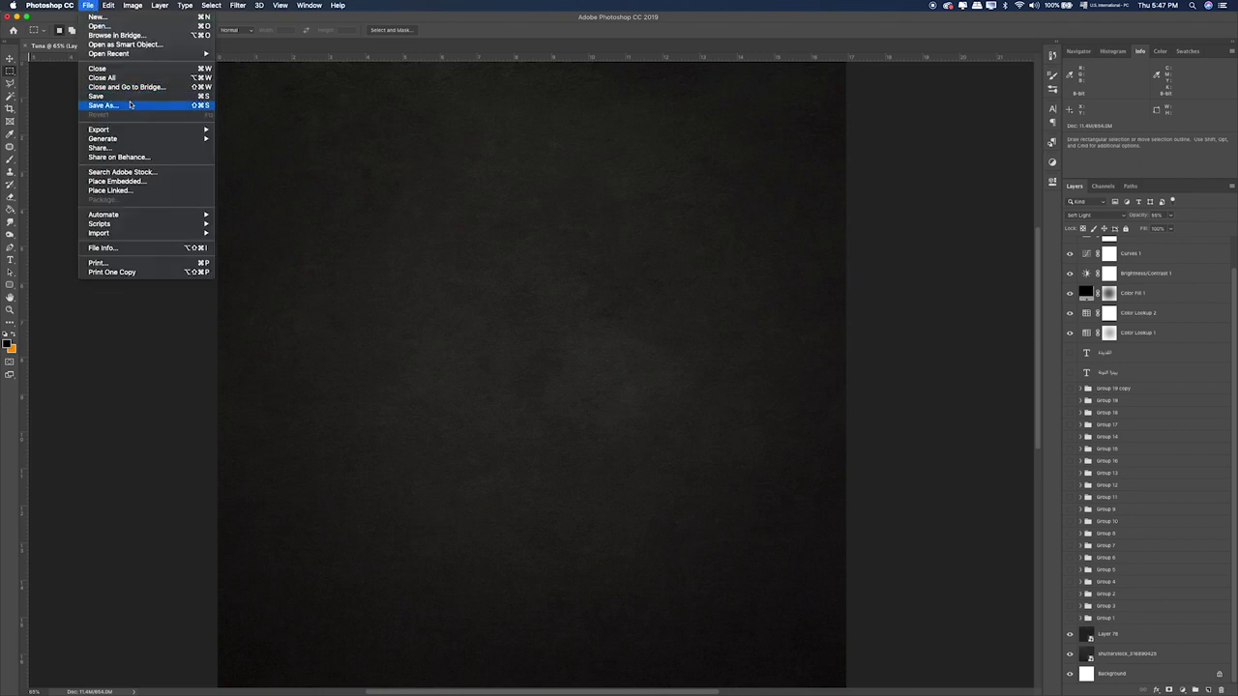
pyautogui.click(131, 104)
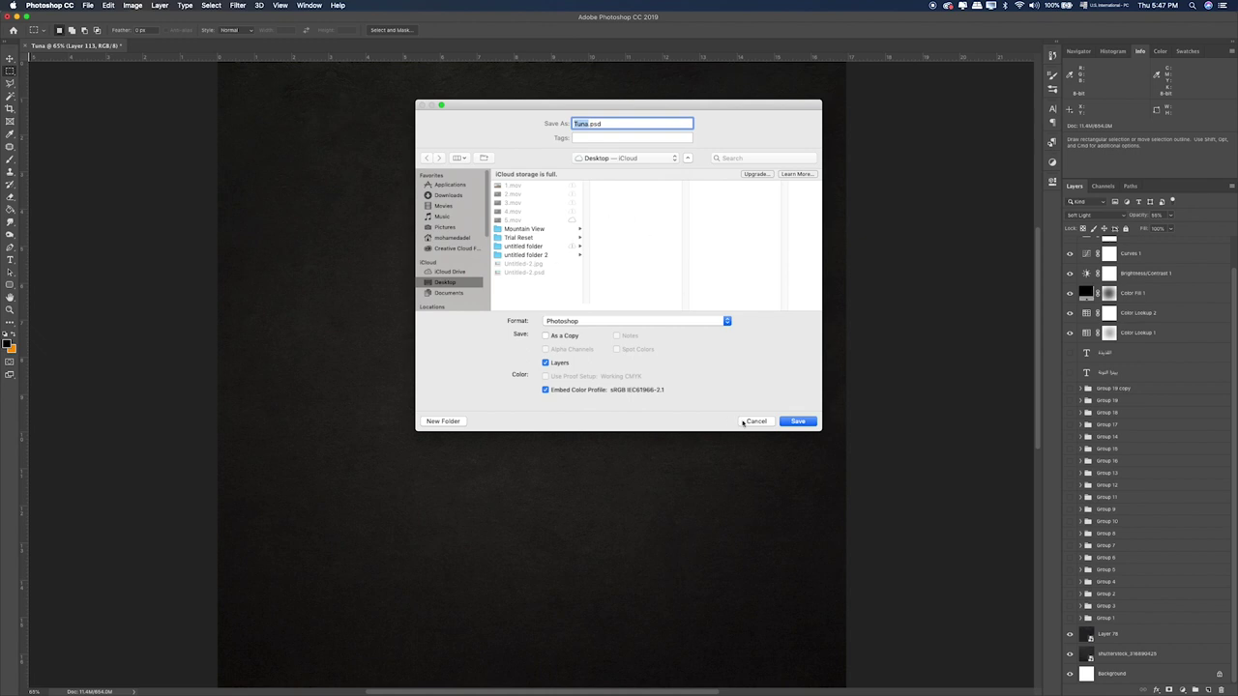
pyautogui.click(746, 422)
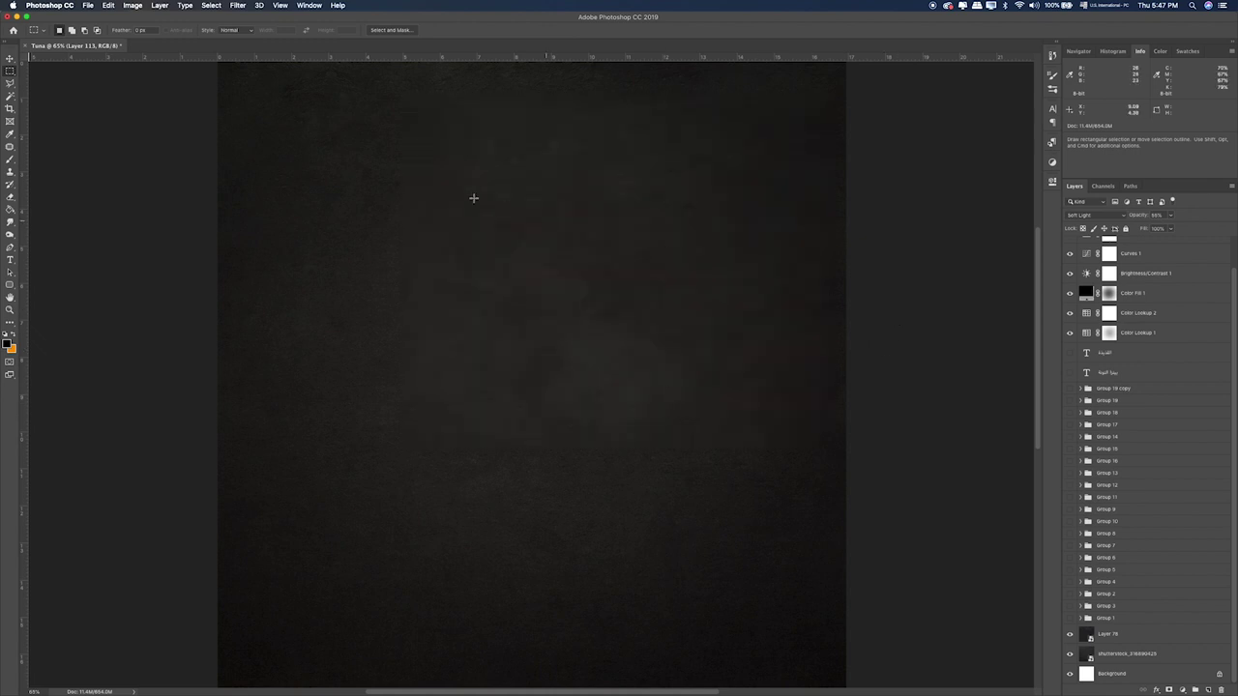
# Step: Switch to Finder, create a new folder inside the video project folder beside Pizza Gif.psd, and open it
pyautogui.click(16, 16)
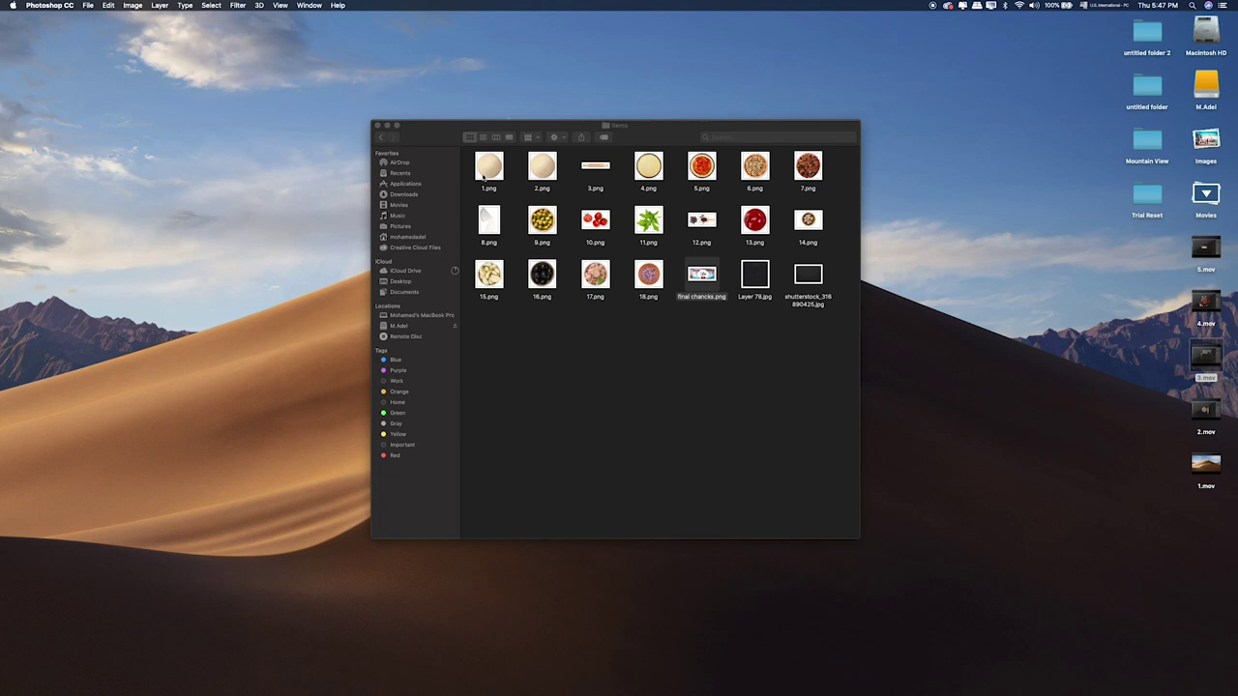
pyautogui.click(655, 359)
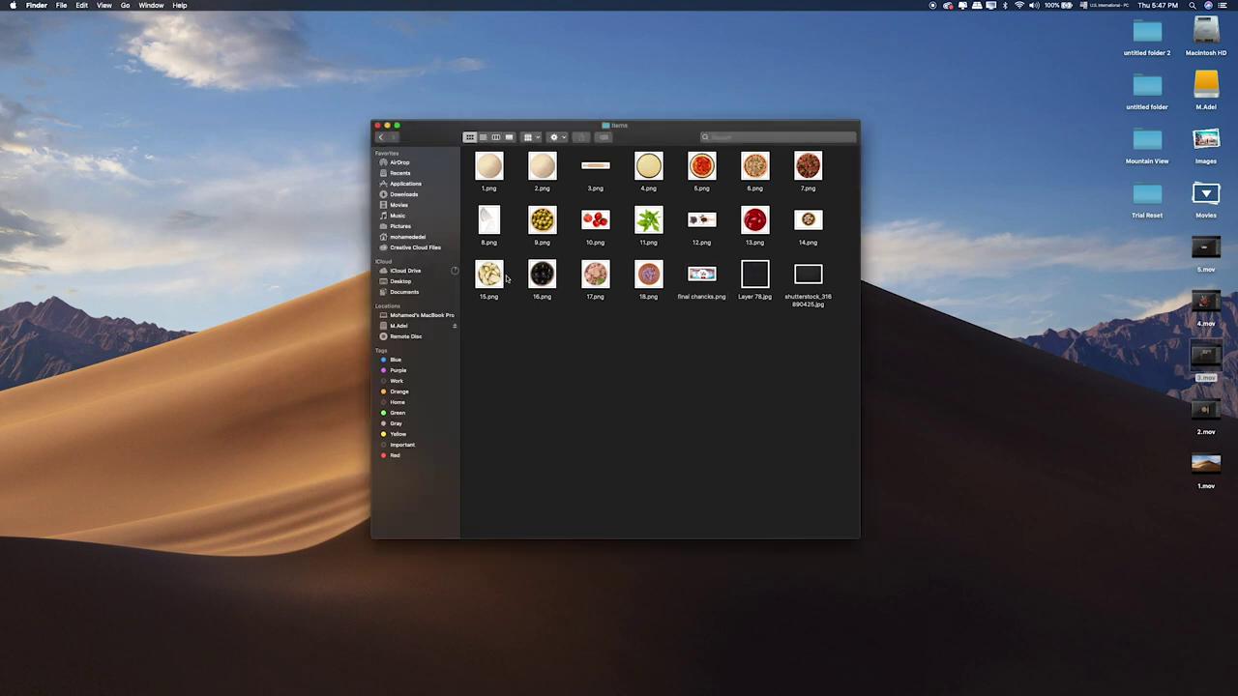
pyautogui.click(383, 142)
pyautogui.rightClick(645, 182)
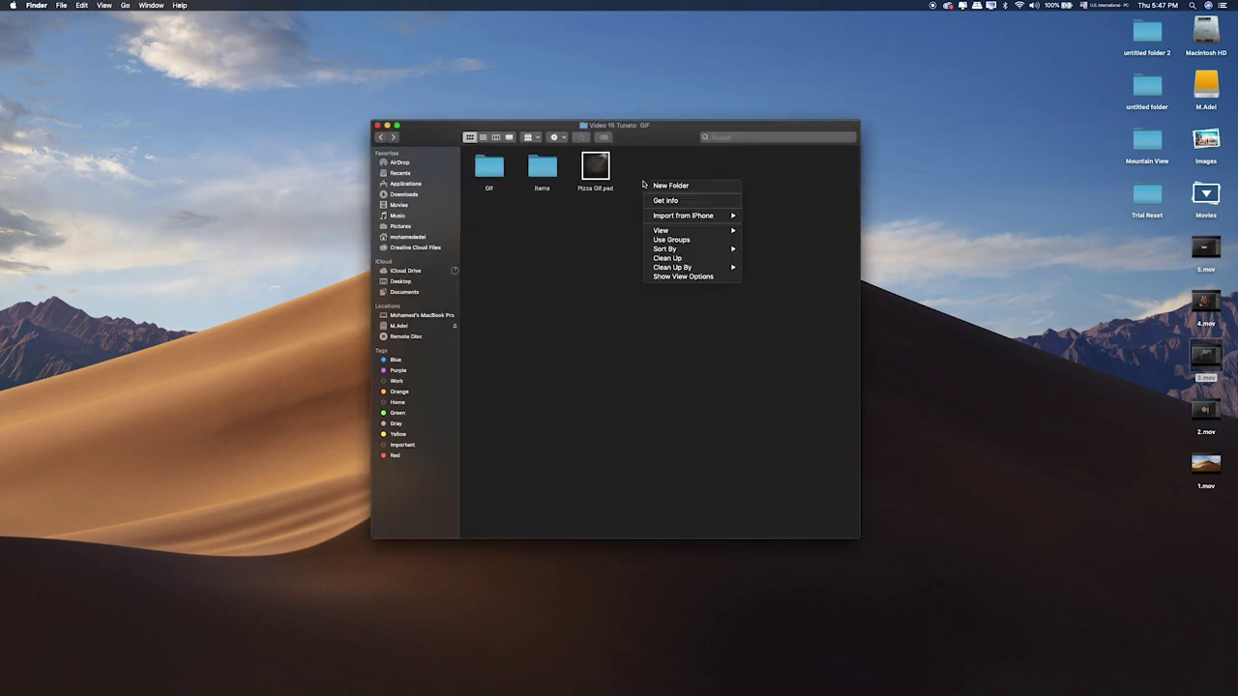
pyautogui.click(652, 186)
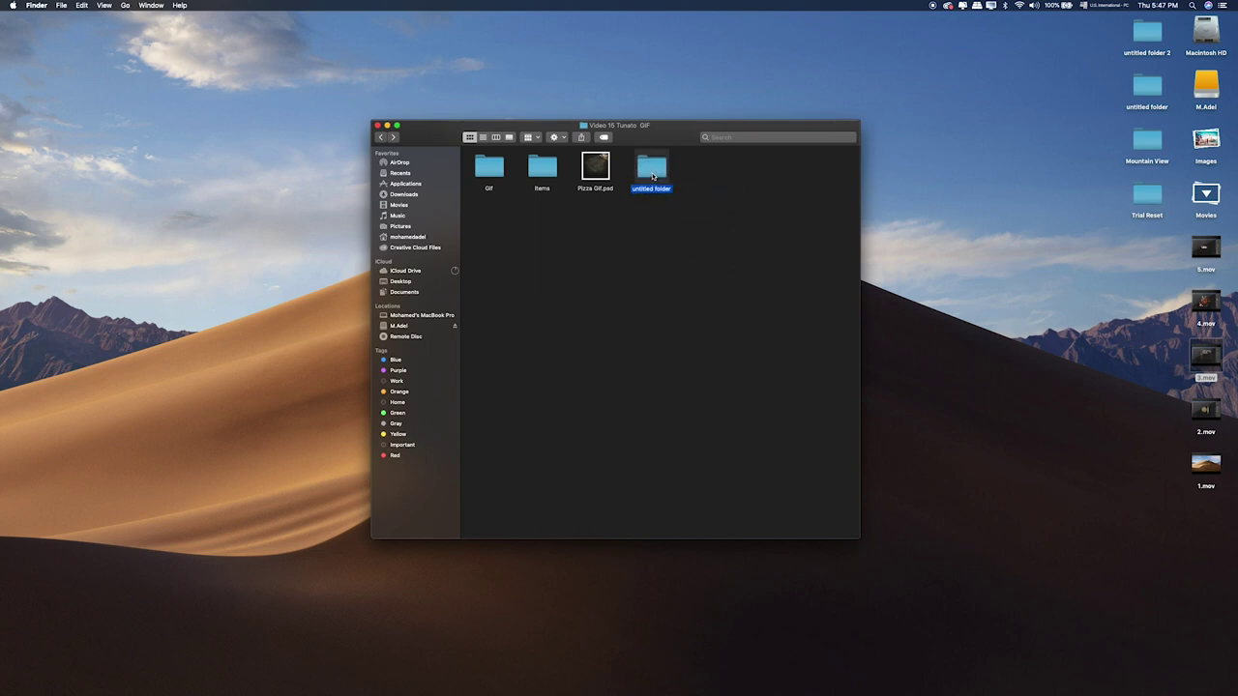
pyautogui.doubleClick(653, 172)
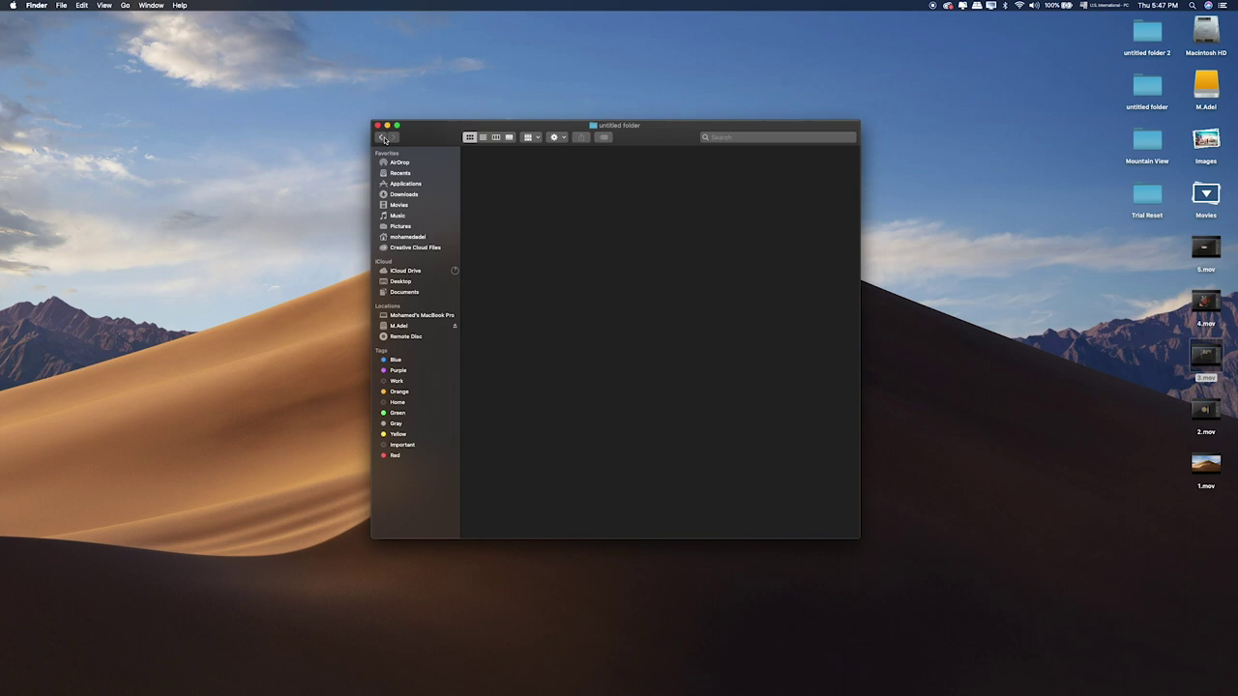
# Step: Switch to Photoshop and start saving a copy of the document into the untitled folder inside Video 15 Tunato GIF
pyautogui.click(443, 640)
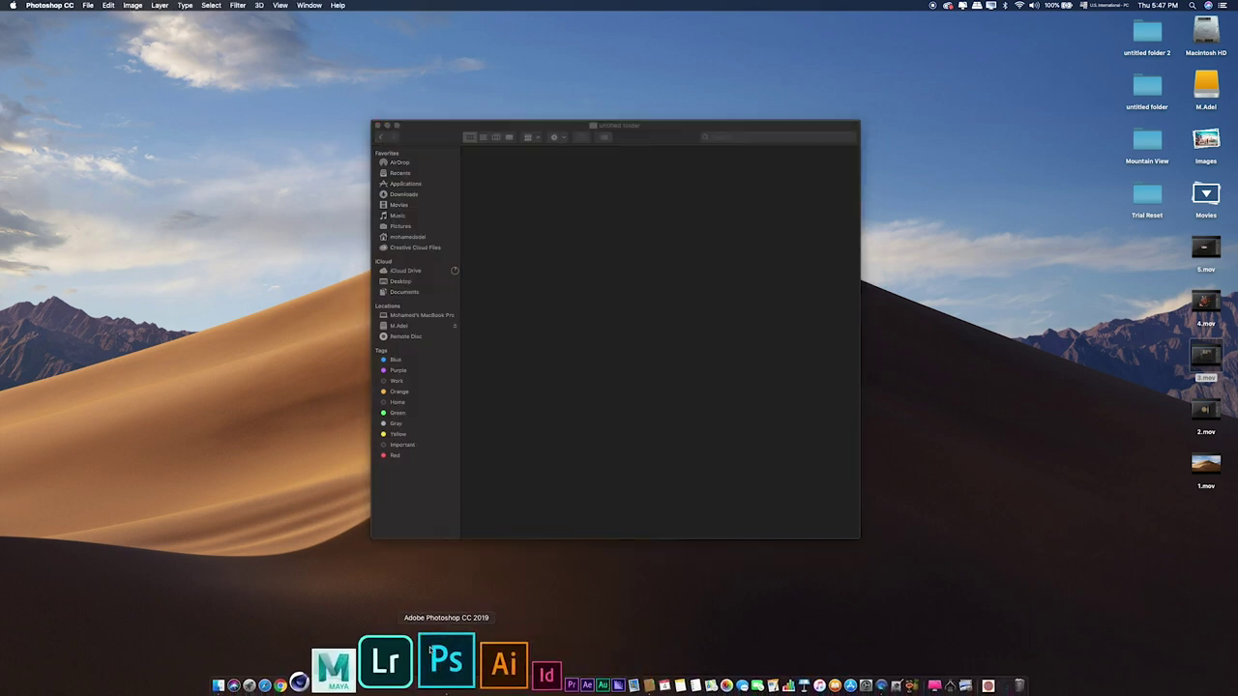
pyautogui.click(88, 5)
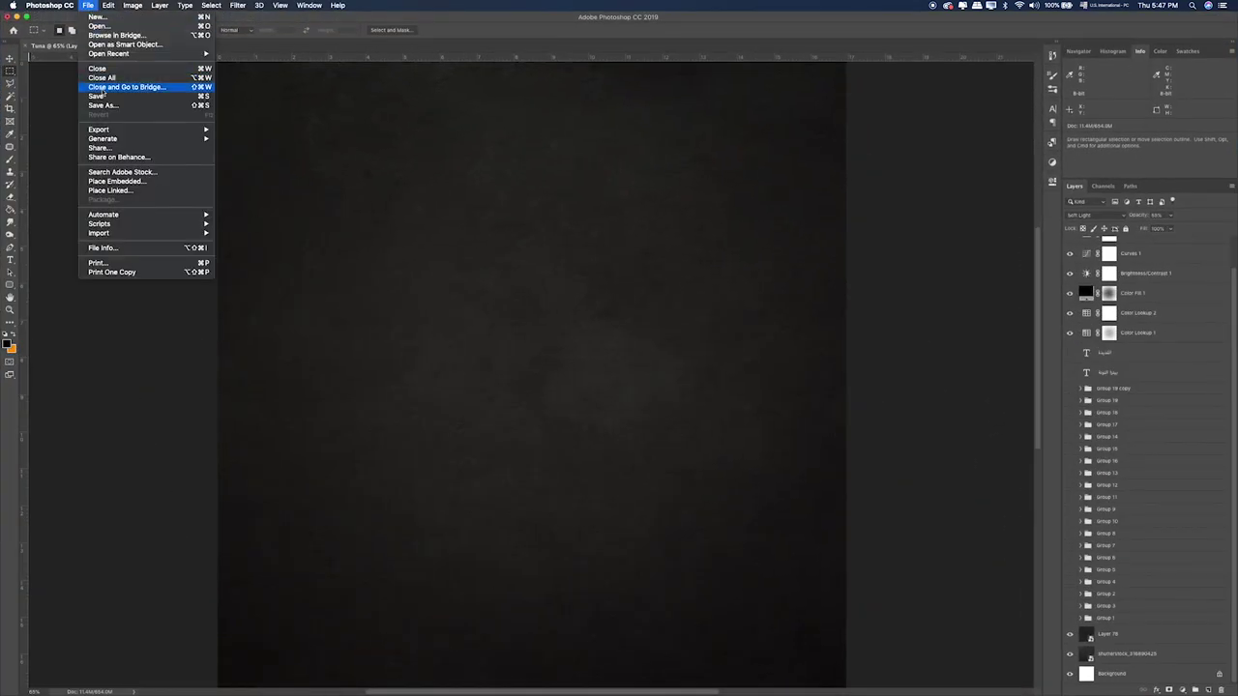
pyautogui.click(104, 105)
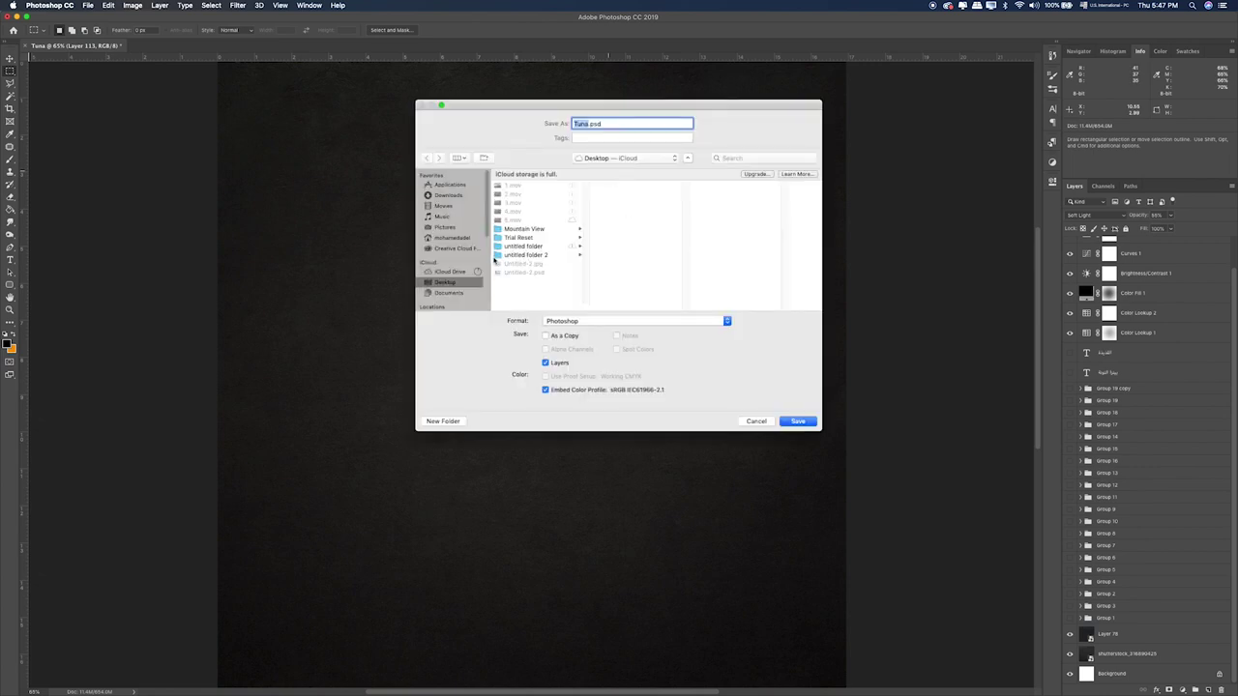
pyautogui.scroll(-5, 454, 295)
pyautogui.click(449, 197)
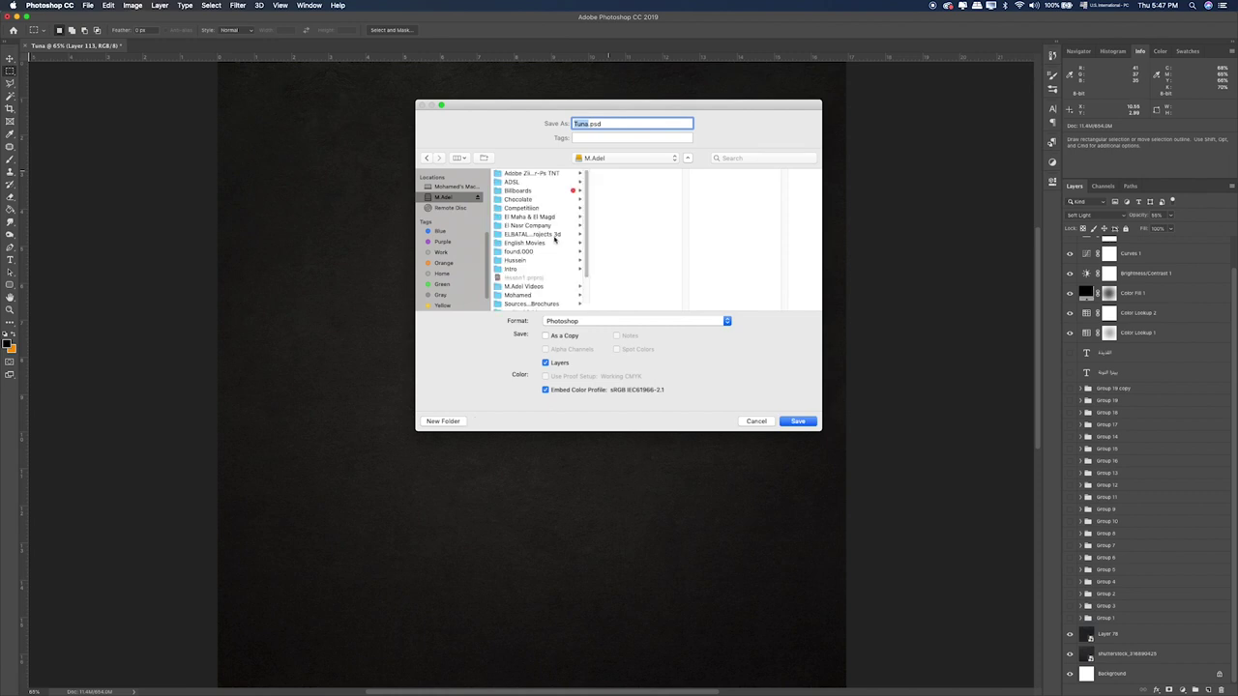
pyautogui.scroll(-2, 554, 239)
pyautogui.click(537, 255)
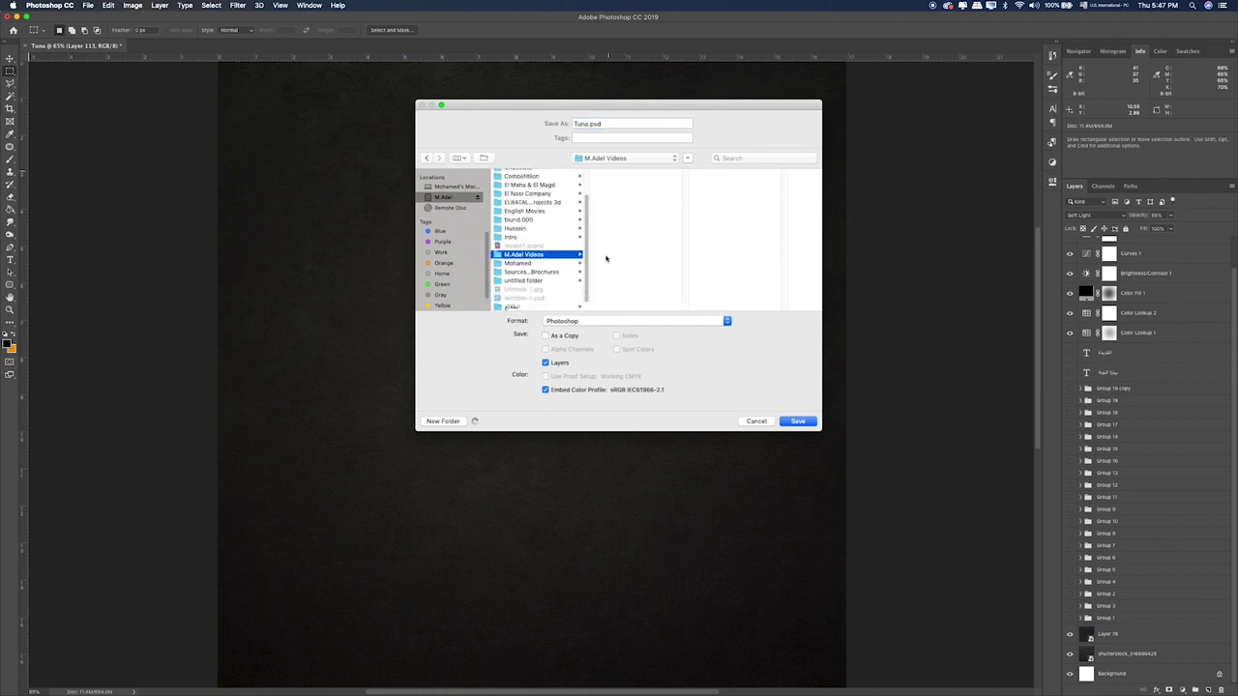
pyautogui.click(639, 306)
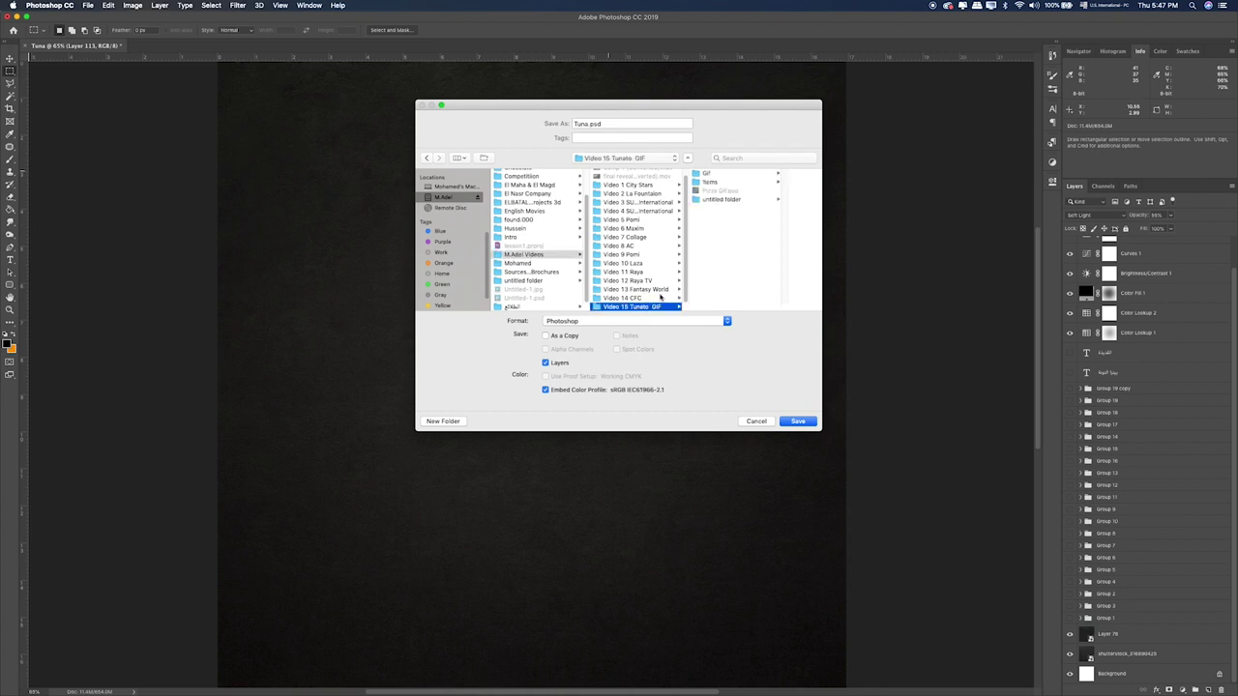
pyautogui.click(735, 202)
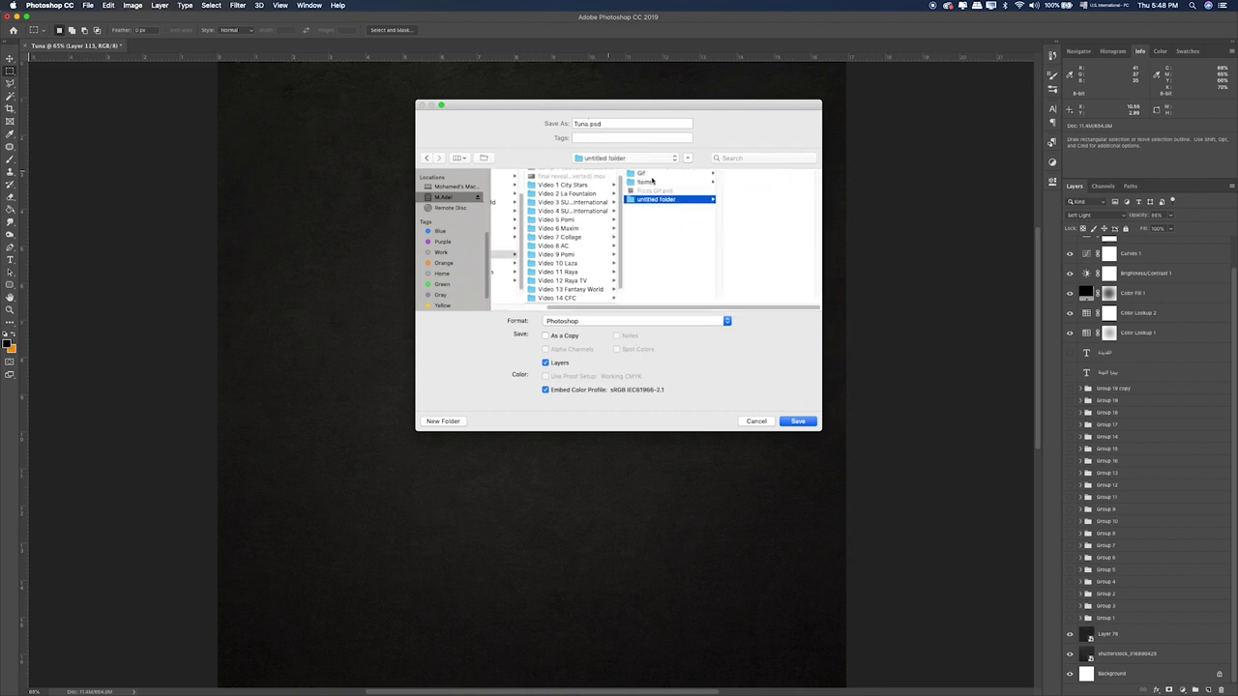
# Step: Save the empty background frame as 1 in PNG format with the large file size option
pyautogui.doubleClick(587, 124)
pyautogui.write('t')
pyautogui.click(707, 321)
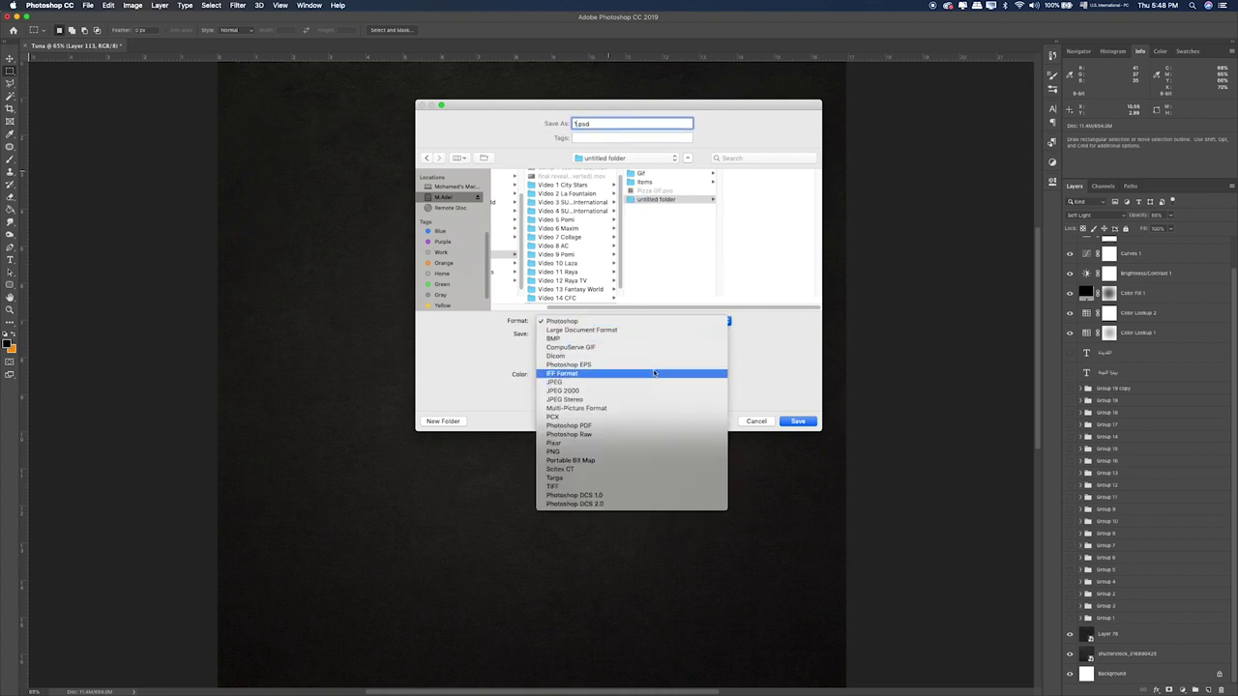
pyautogui.click(621, 452)
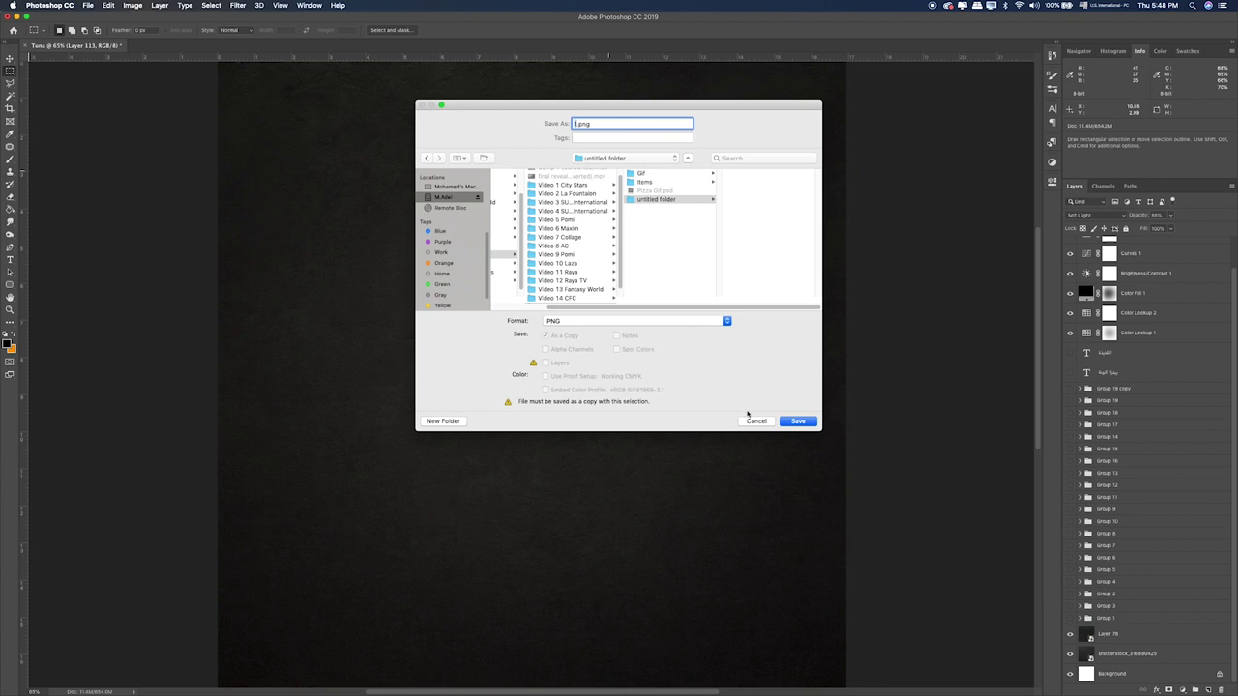
pyautogui.click(797, 423)
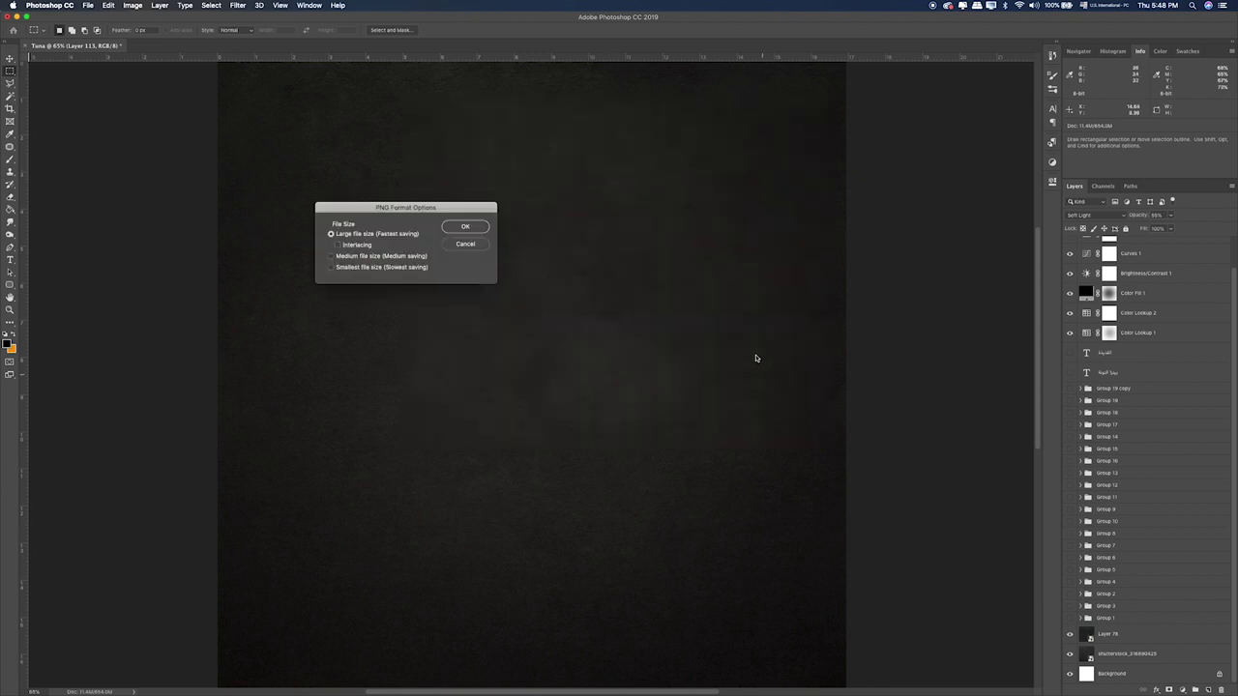
pyautogui.click(484, 230)
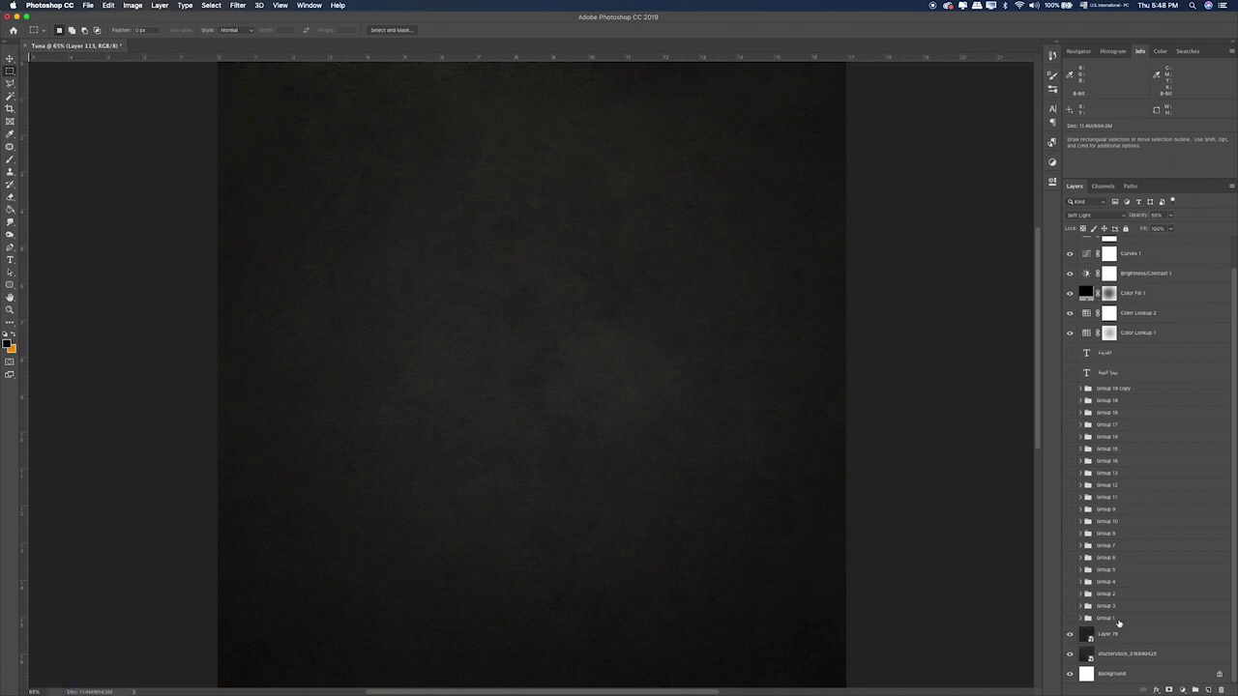
# Step: Show Group 1's small dough ball and save the frame as 2 in PNG format in the same folder
pyautogui.click(1070, 619)
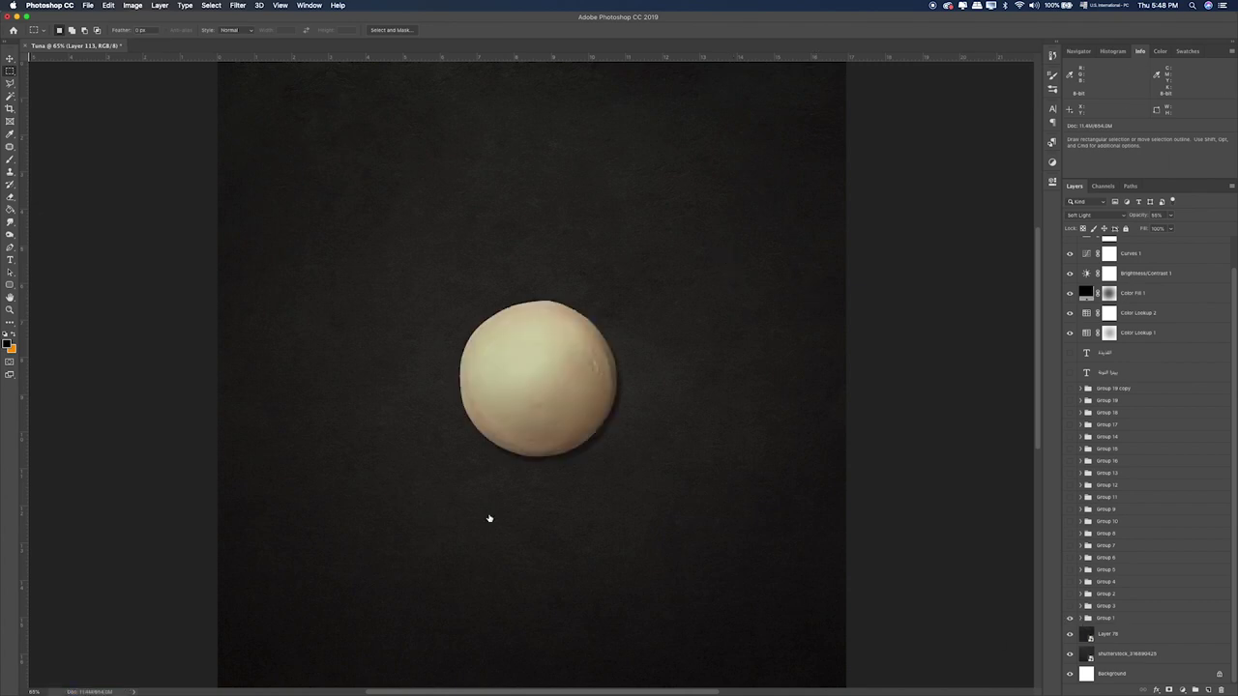
pyautogui.click(87, 5)
pyautogui.moveTo(114, 130)
pyautogui.click(102, 104)
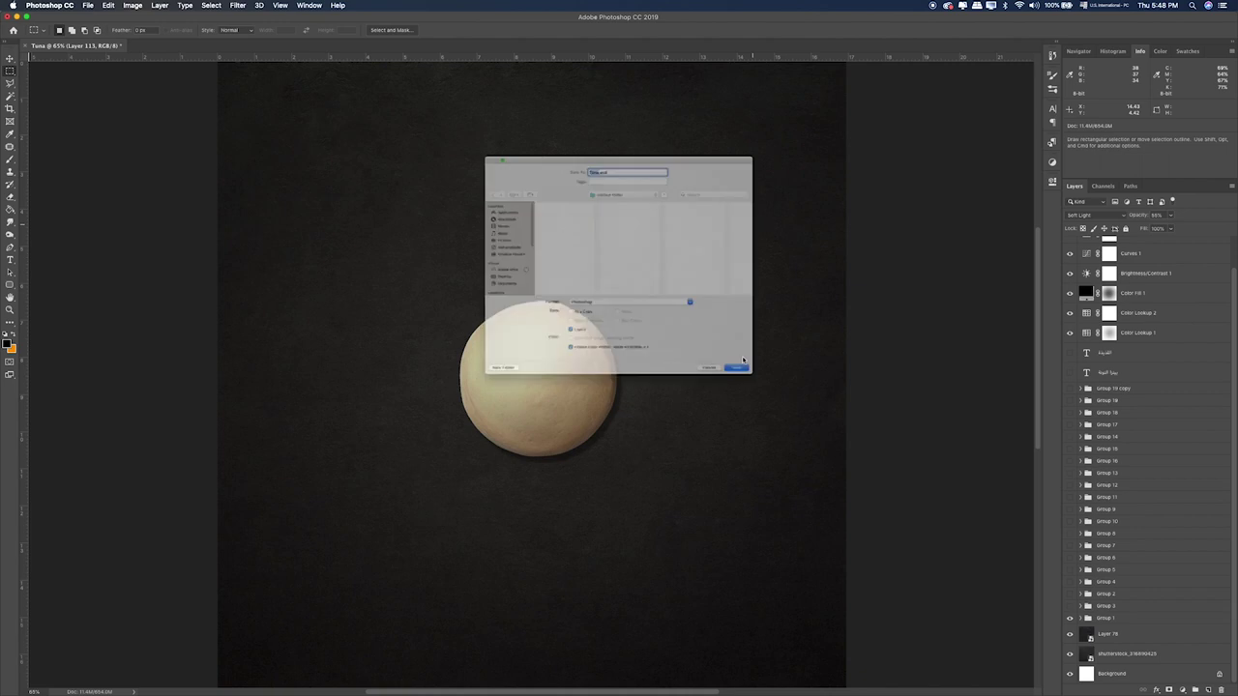
pyautogui.write('2')
pyautogui.click(638, 320)
pyautogui.click(633, 454)
pyautogui.click(798, 420)
pyautogui.click(487, 227)
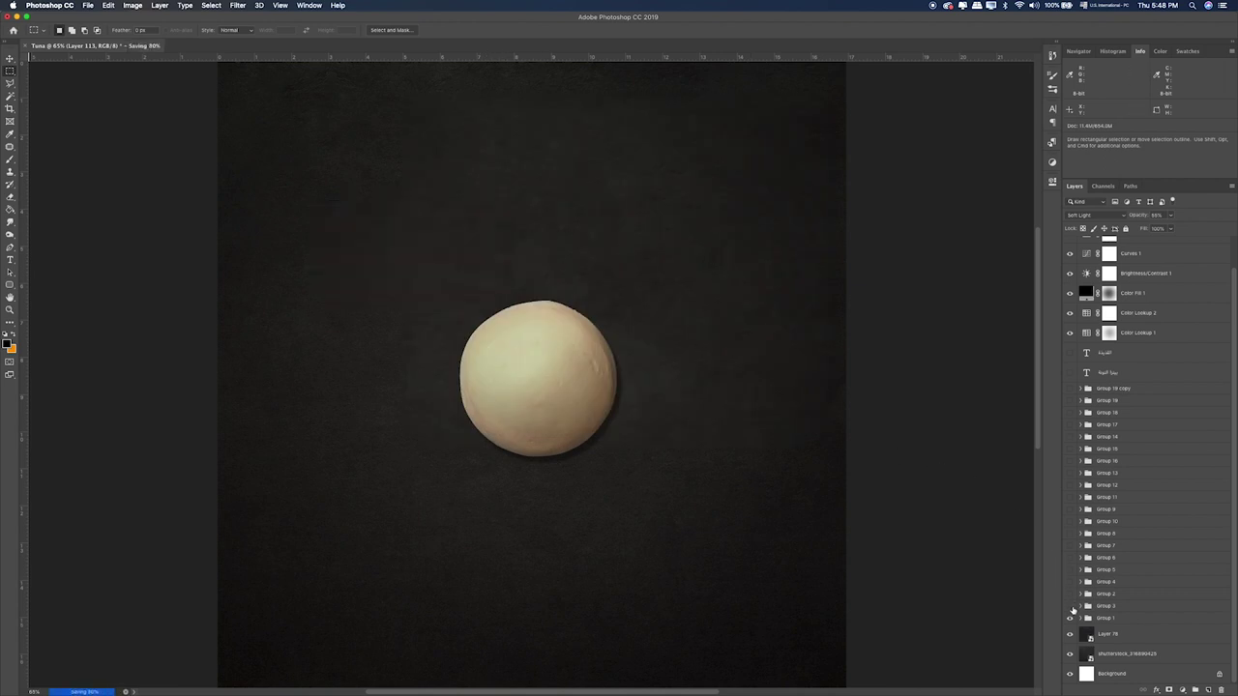
# Step: Show Group 3's rolling pin beside the small dough ball, keeping Group 2 hidden
pyautogui.click(1070, 595)
pyautogui.click(1073, 599)
pyautogui.click(1071, 599)
pyautogui.click(1071, 607)
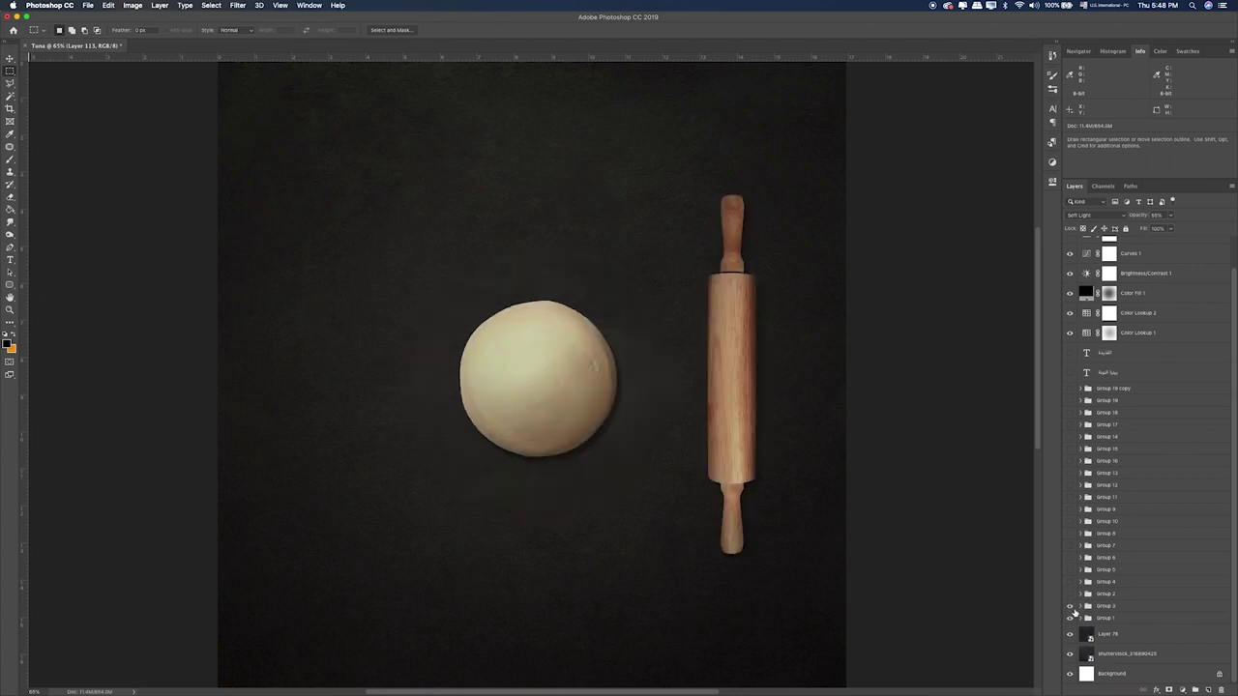
# Step: Save the frame with the small dough ball and rolling pin as 3 in PNG format
pyautogui.click(89, 5)
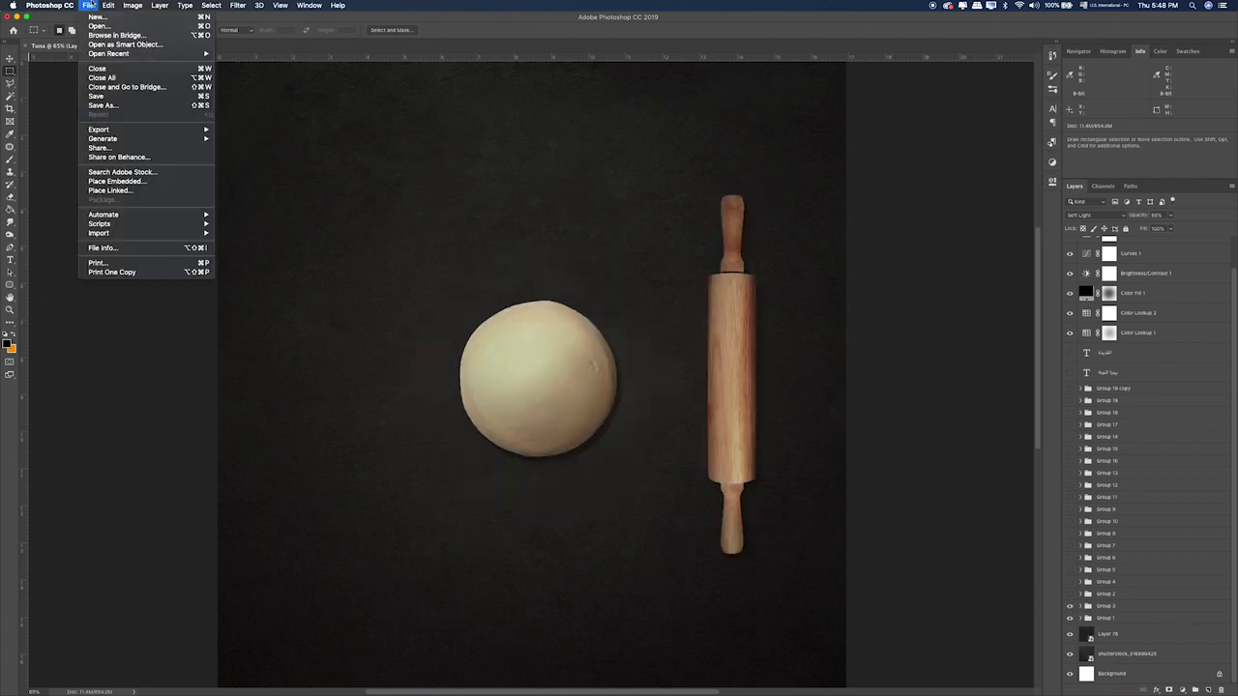
pyautogui.click(116, 106)
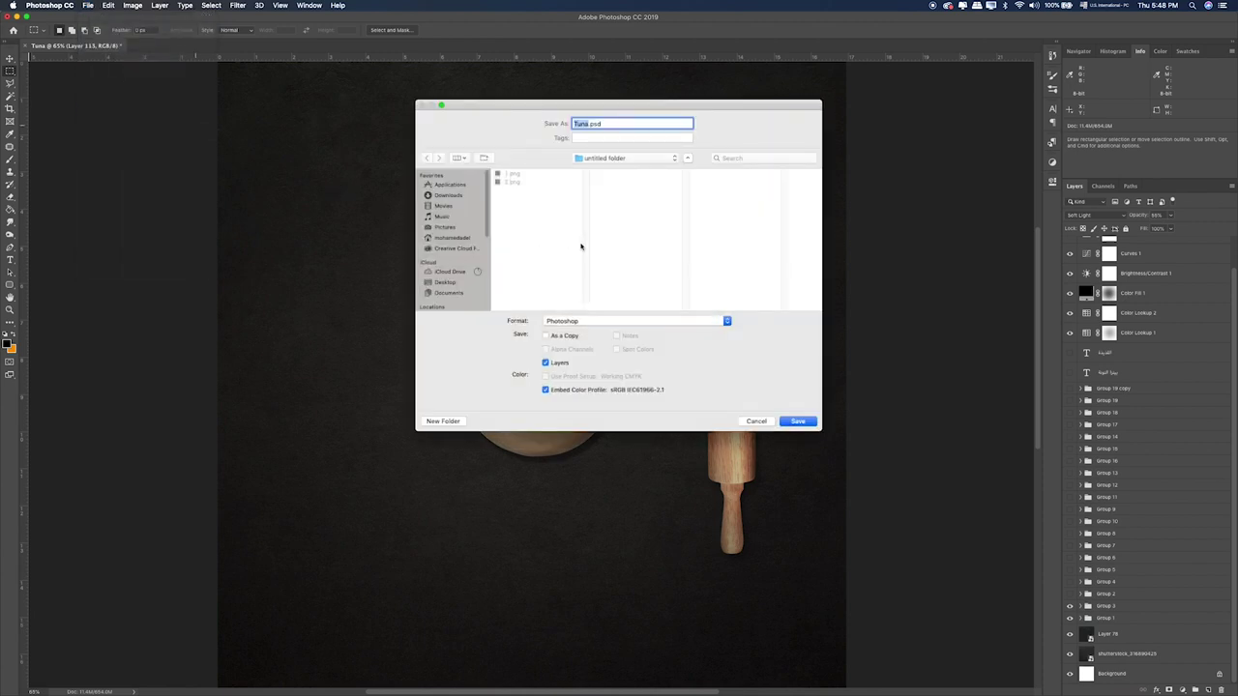
pyautogui.write('3')
pyautogui.click(663, 324)
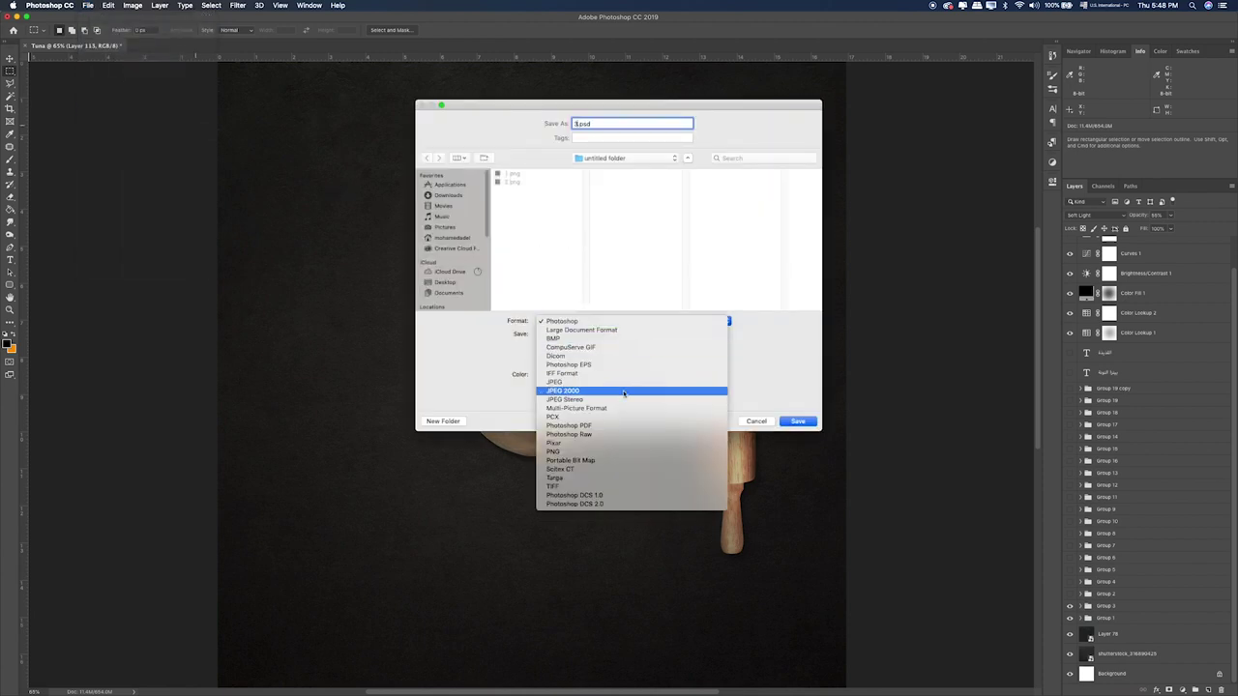
pyautogui.press('Return')
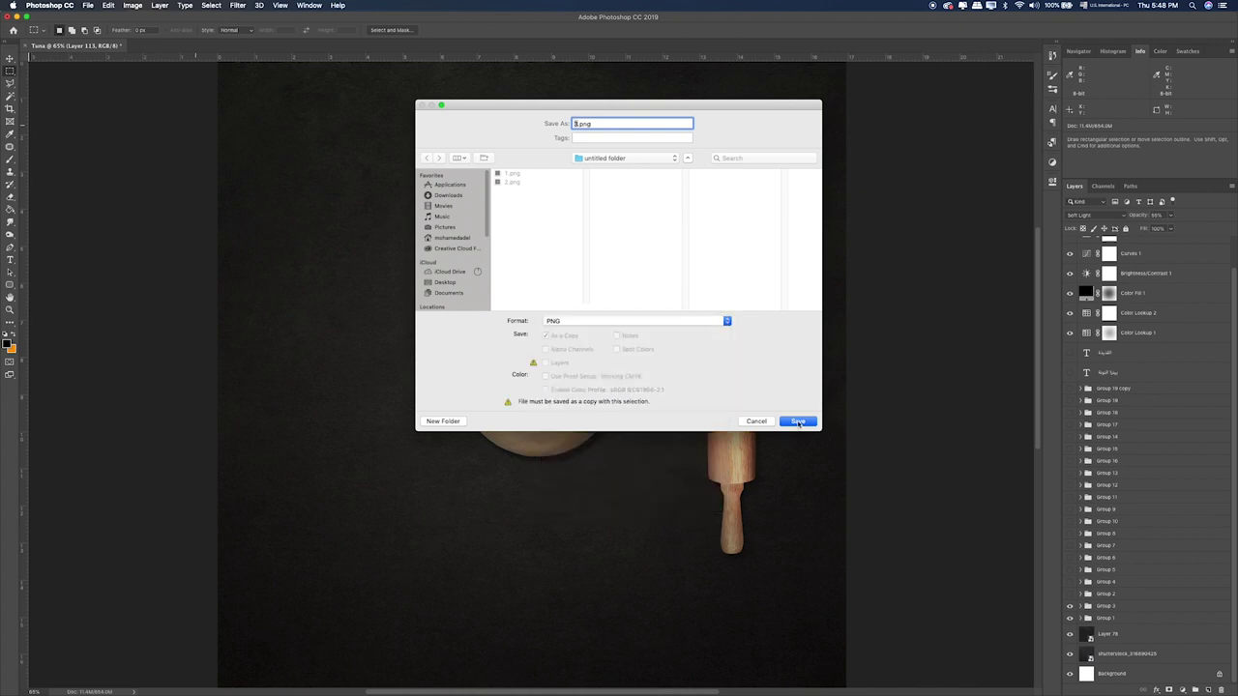
pyautogui.click(799, 422)
pyautogui.click(481, 230)
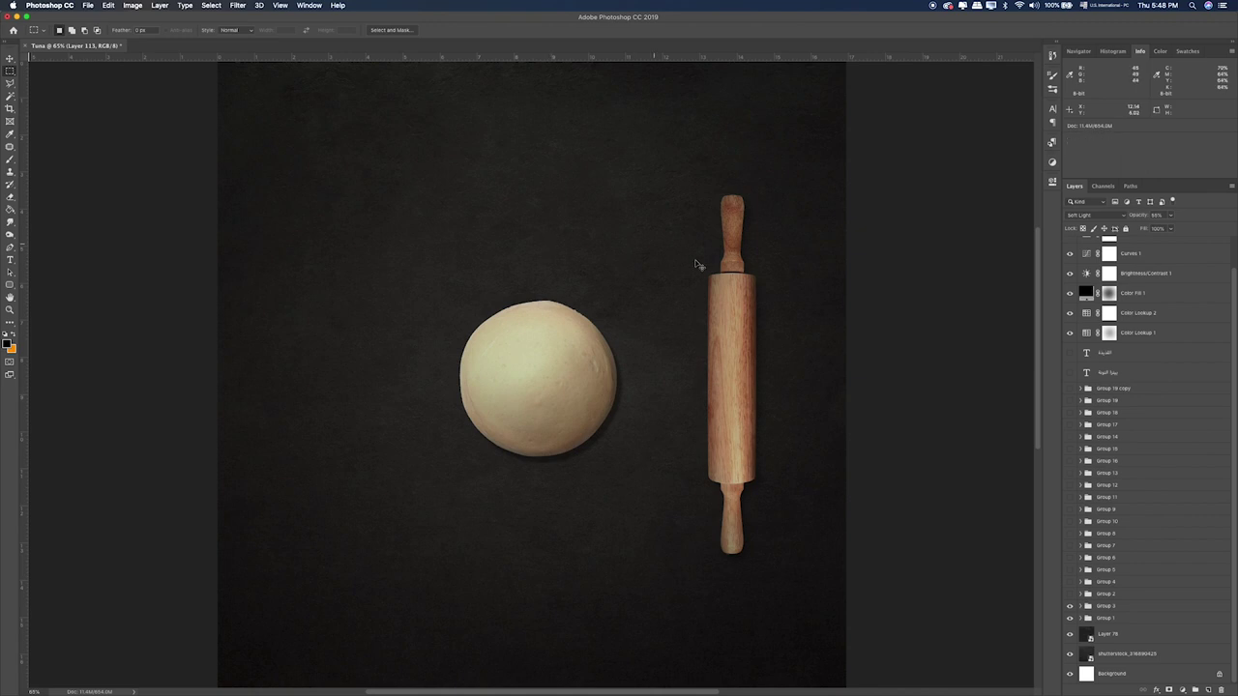
# Step: Show the guides, duplicate Group 3 and move the copied rolling pin to the left of the dough
pyautogui.press('super+semicolon')
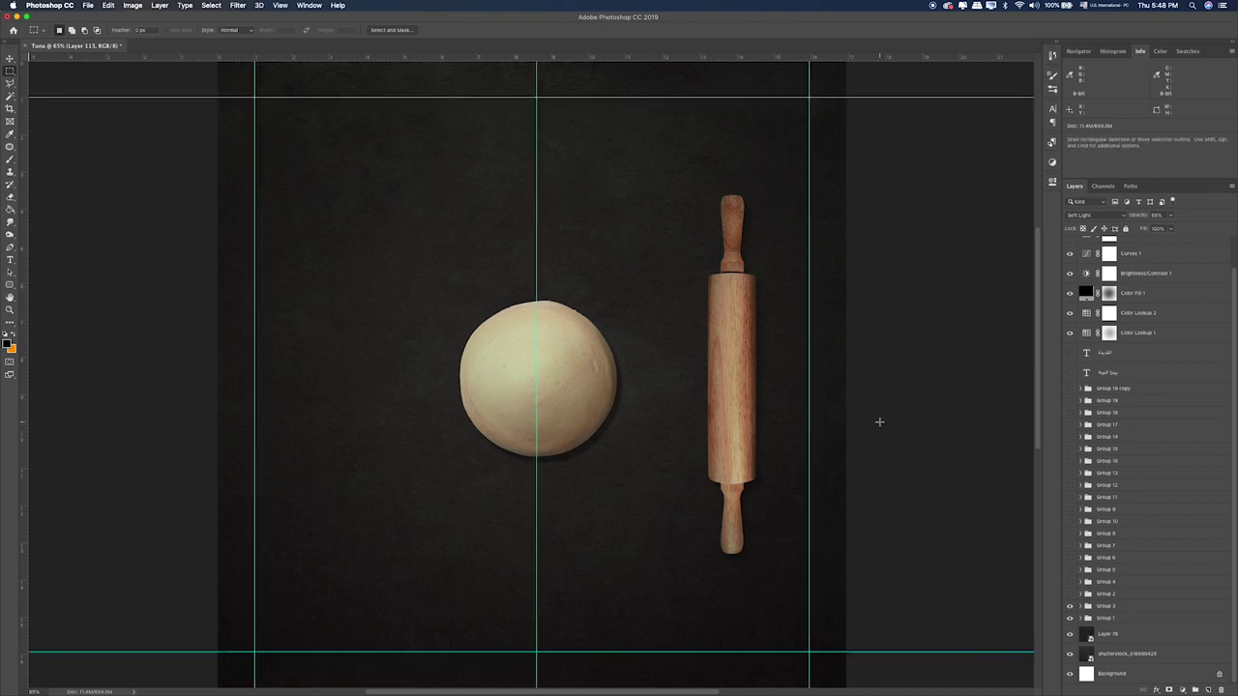
pyautogui.click(1107, 607)
pyautogui.press('v')
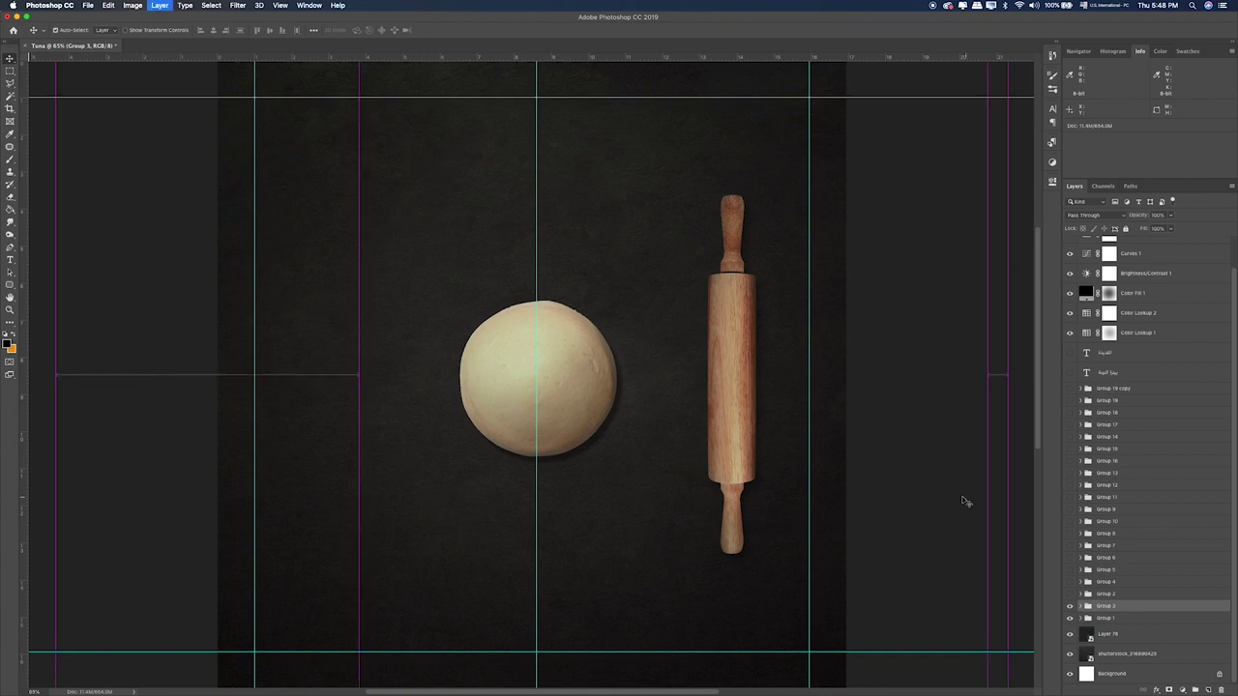
pyautogui.press('super+j')
pyautogui.moveTo(771, 436); pyautogui.dragTo(372, 443)
# Step: Hide the original Group 3 rolling pin and show Group 2's larger dough
pyautogui.click(1070, 618)
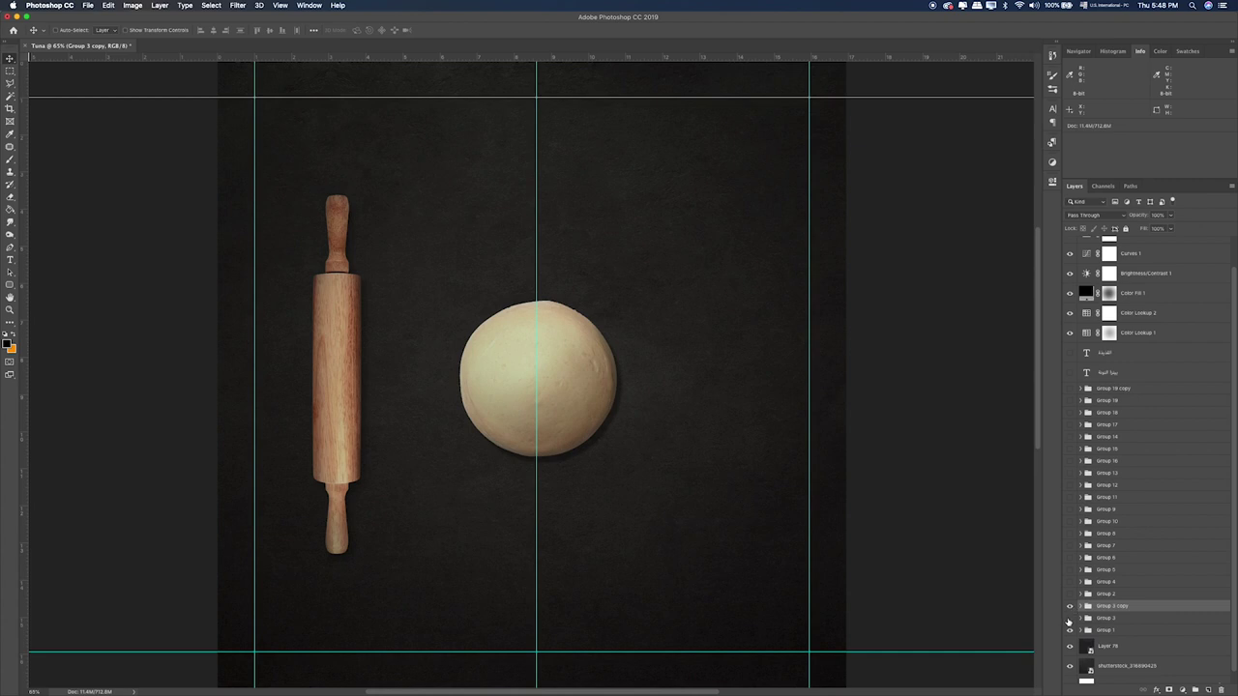
pyautogui.click(1069, 618)
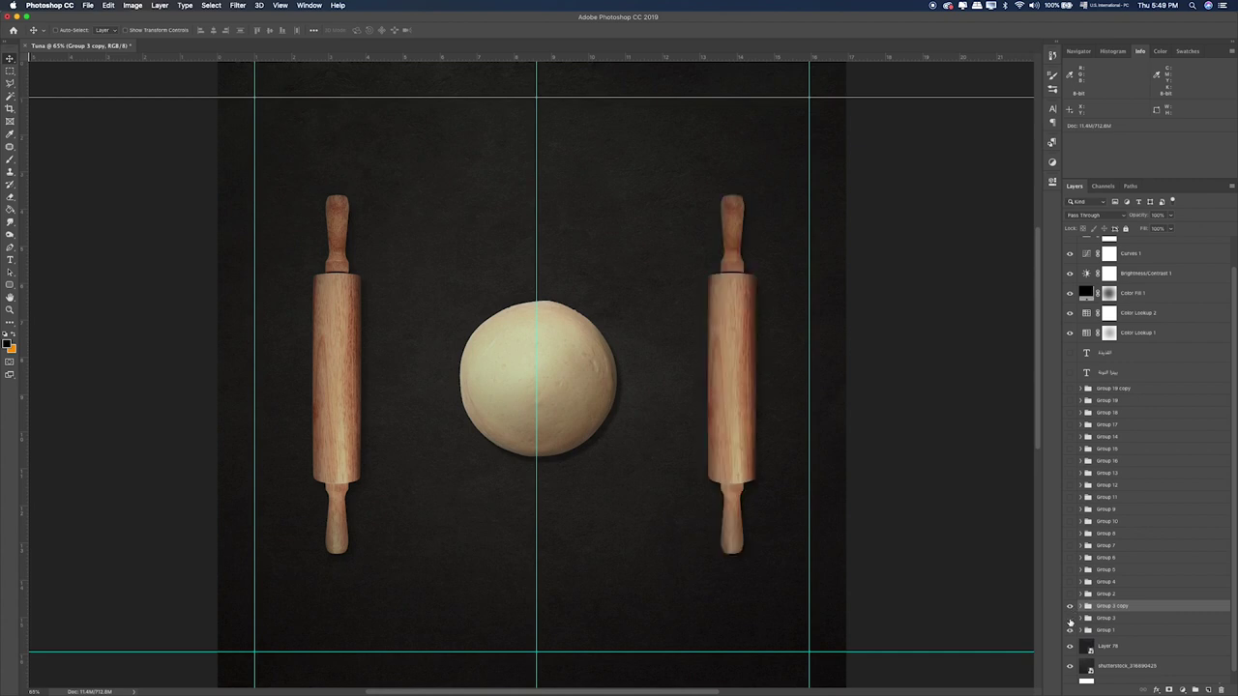
pyautogui.click(1070, 618)
pyautogui.click(1071, 595)
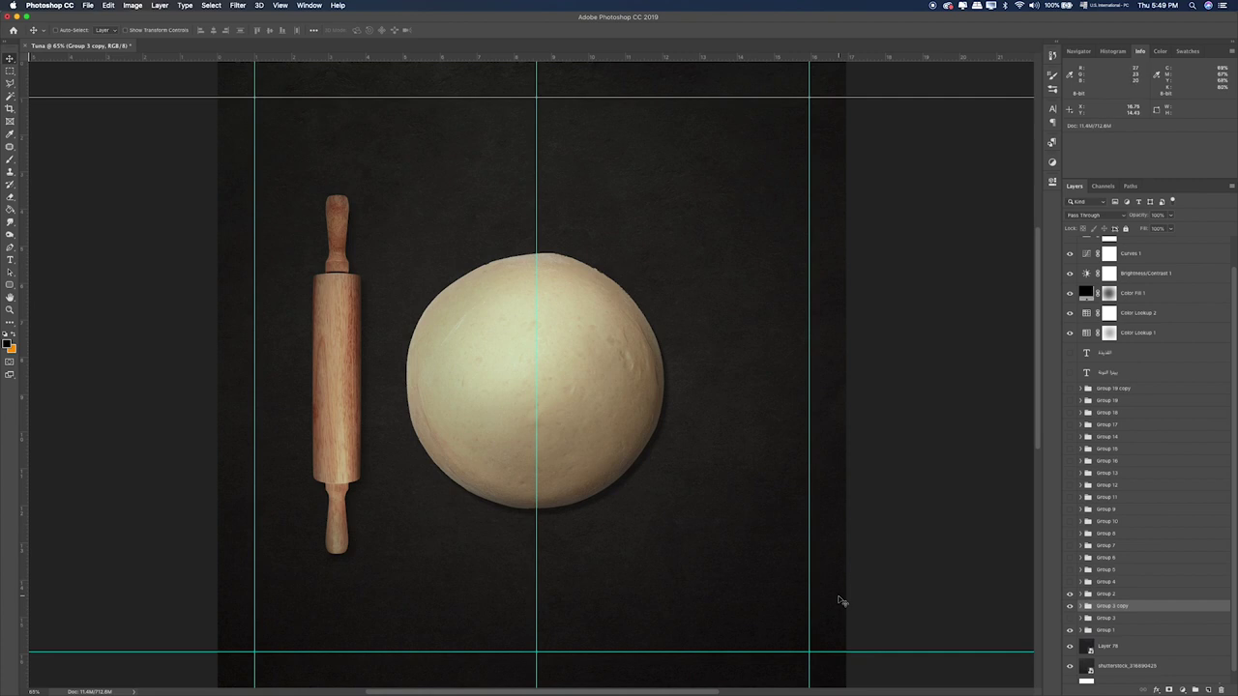
# Step: Save the frame with the larger dough and left rolling pin as 4 in PNG format
pyautogui.click(87, 6)
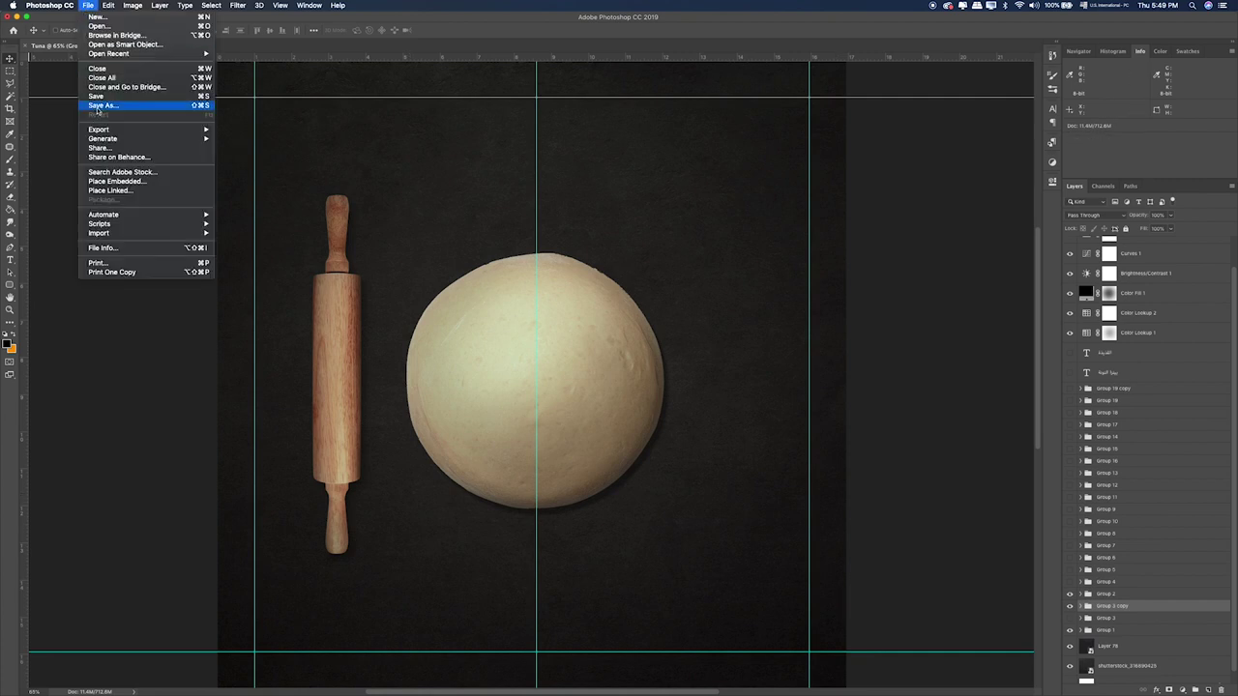
pyautogui.click(96, 109)
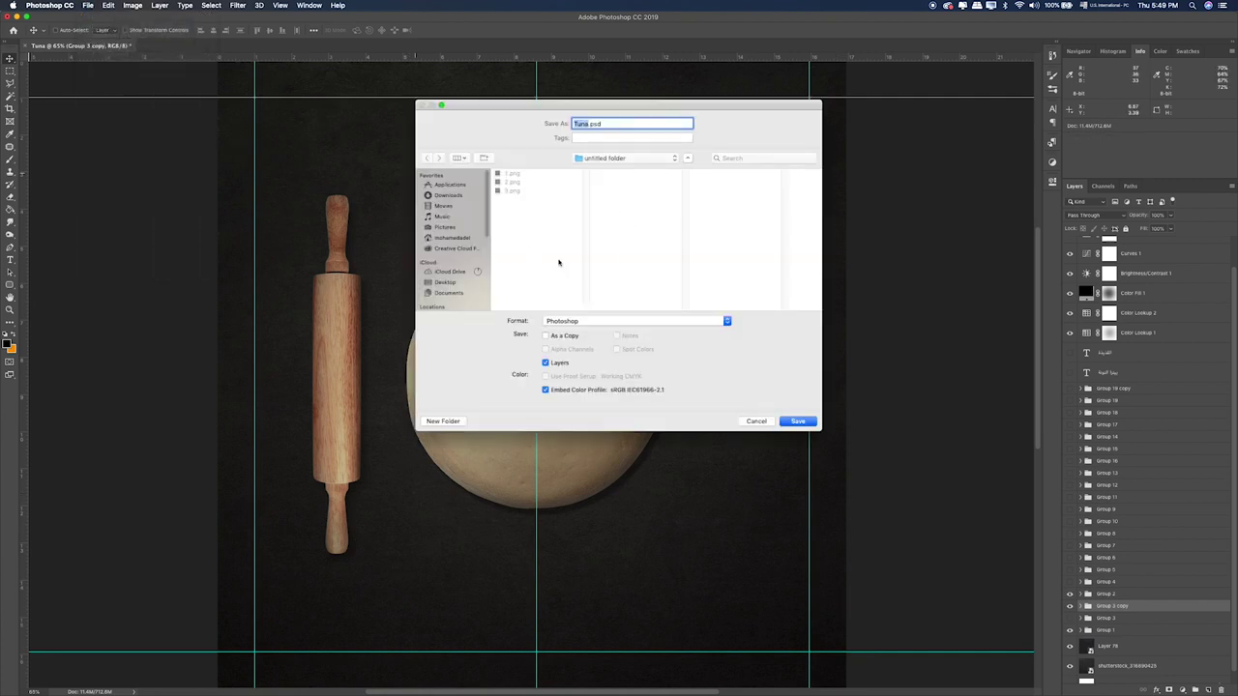
pyautogui.write('4')
pyautogui.click(624, 320)
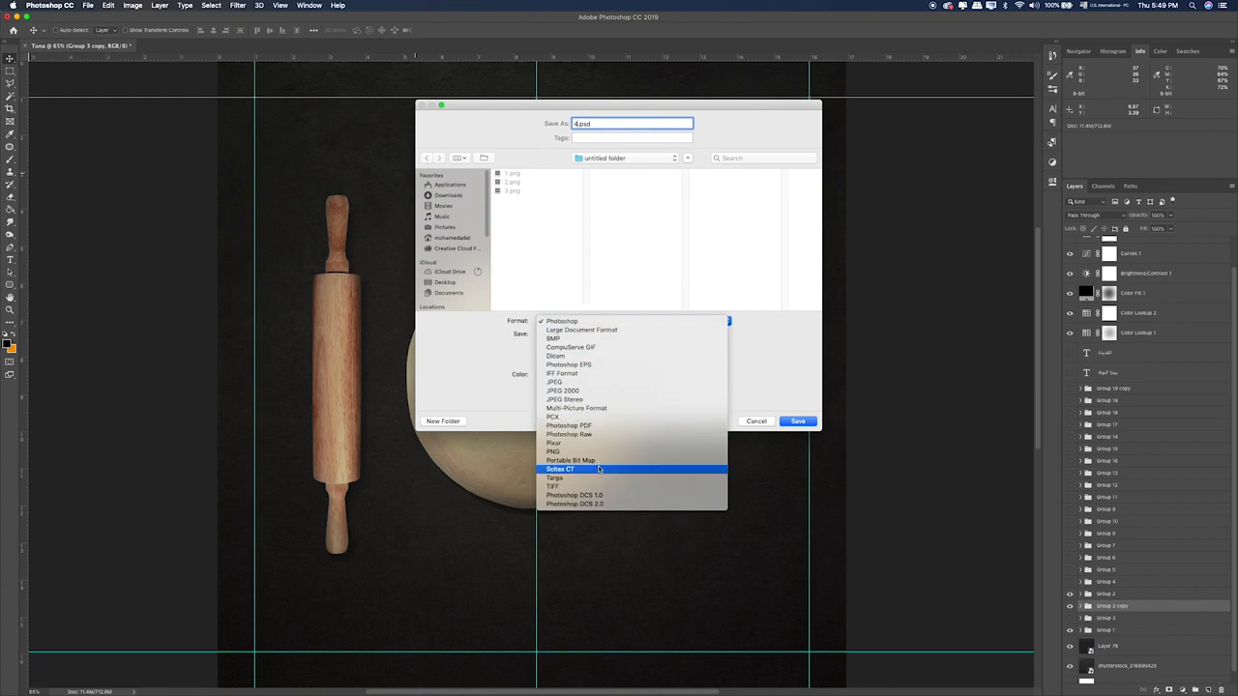
pyautogui.click(602, 453)
pyautogui.click(798, 421)
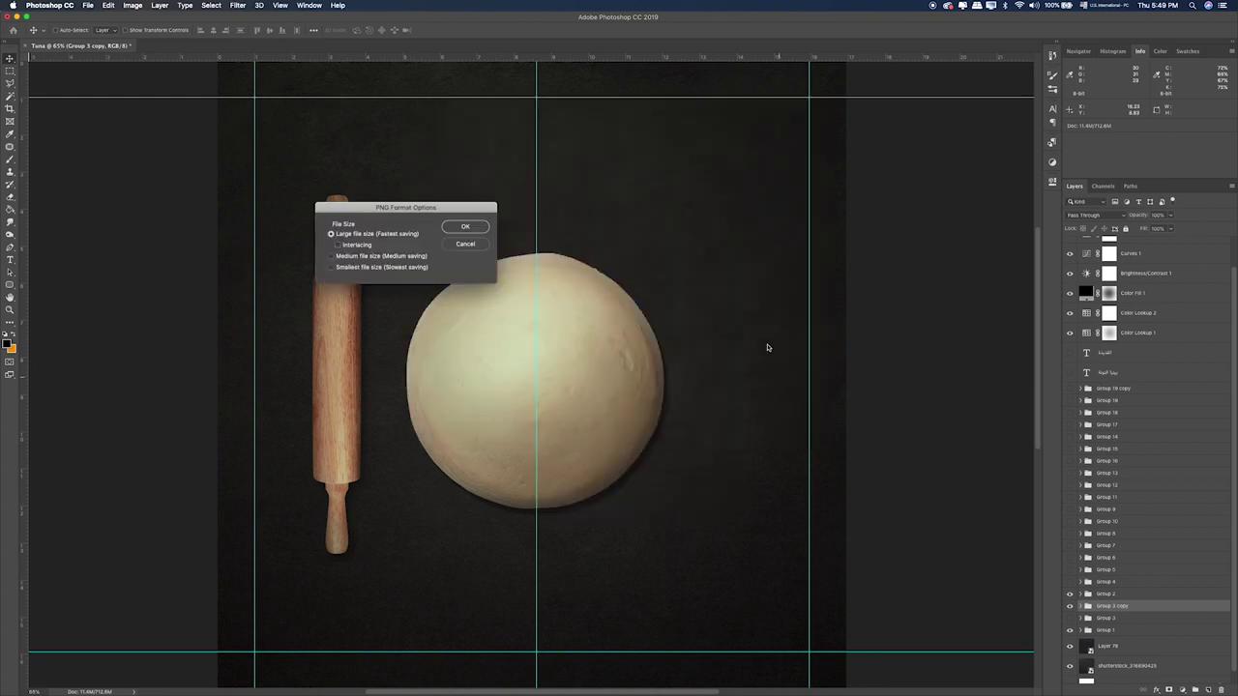
pyautogui.click(465, 230)
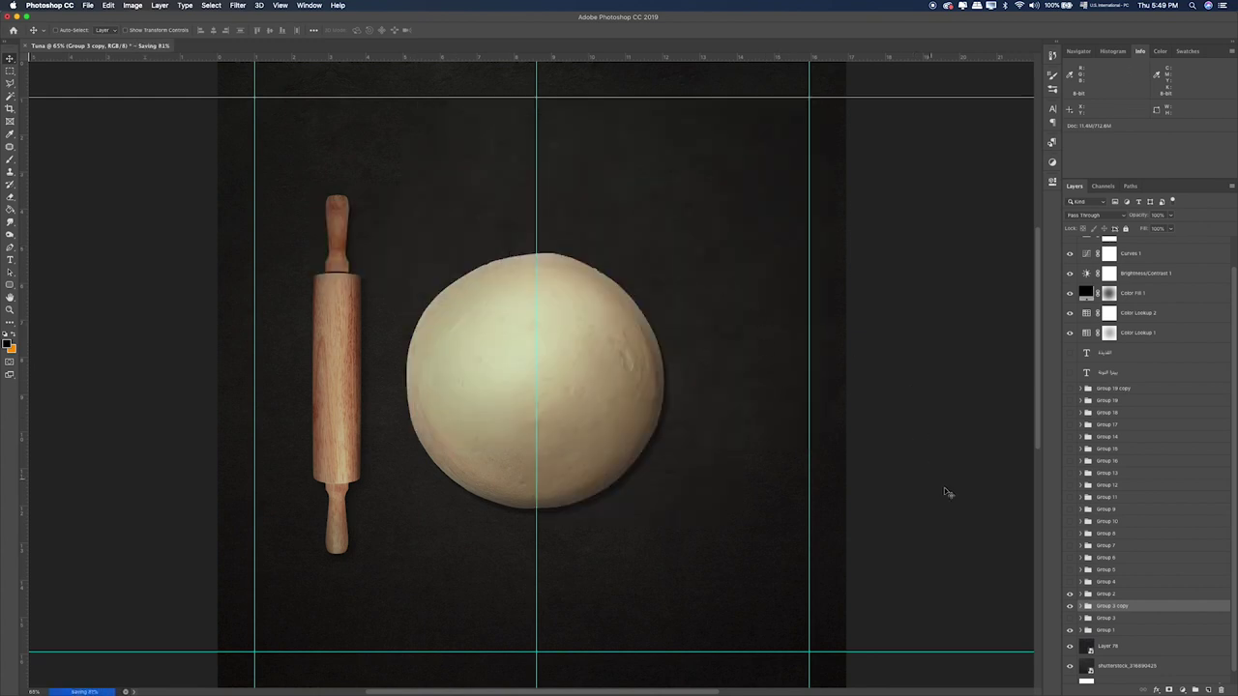
# Step: Show the original Group 3 rolling pin on the right and hide Group 3 copy on the left
pyautogui.click(1070, 618)
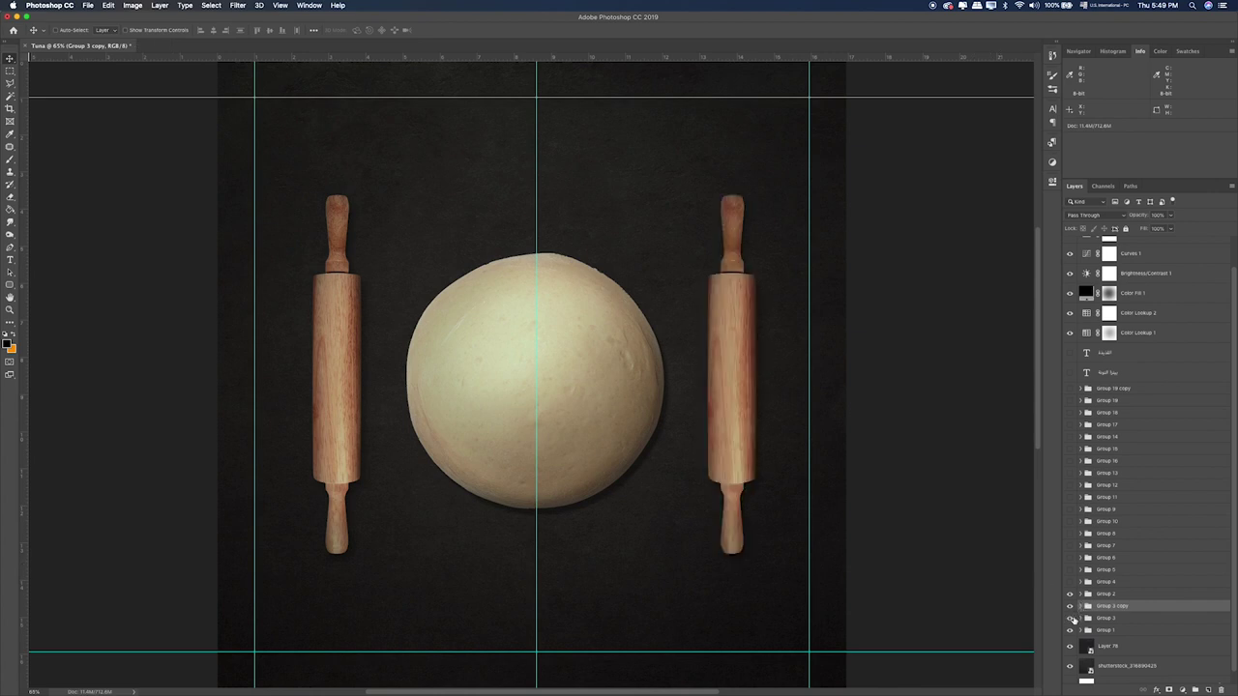
pyautogui.click(1070, 605)
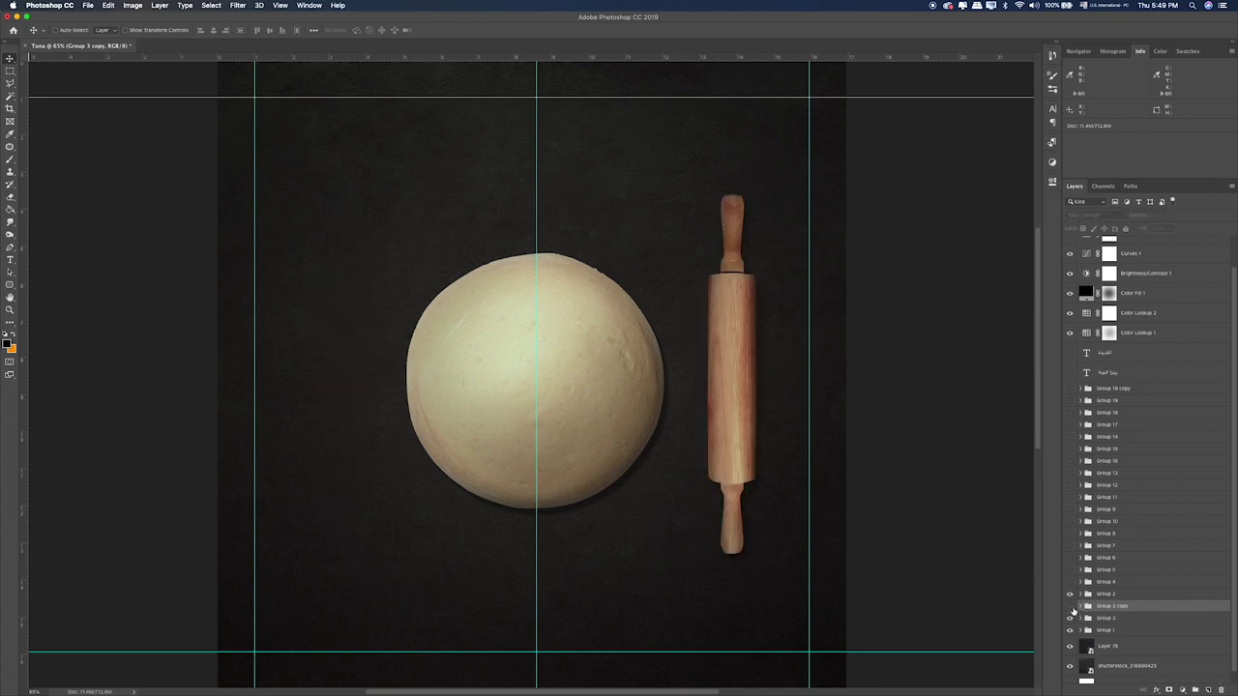
# Step: Show the rolled-out dough (Group 4) in place of the dough ball and save the composition as 5 in PNG format
pyautogui.click(1070, 582)
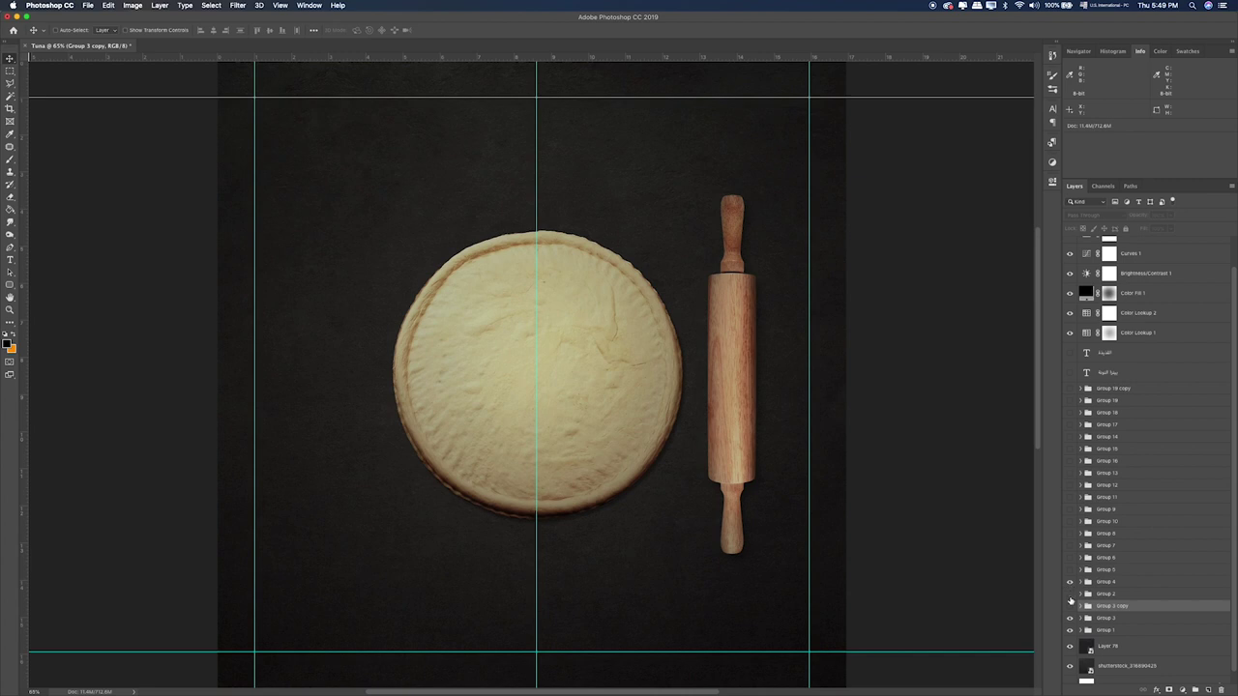
pyautogui.click(88, 7)
pyautogui.click(145, 108)
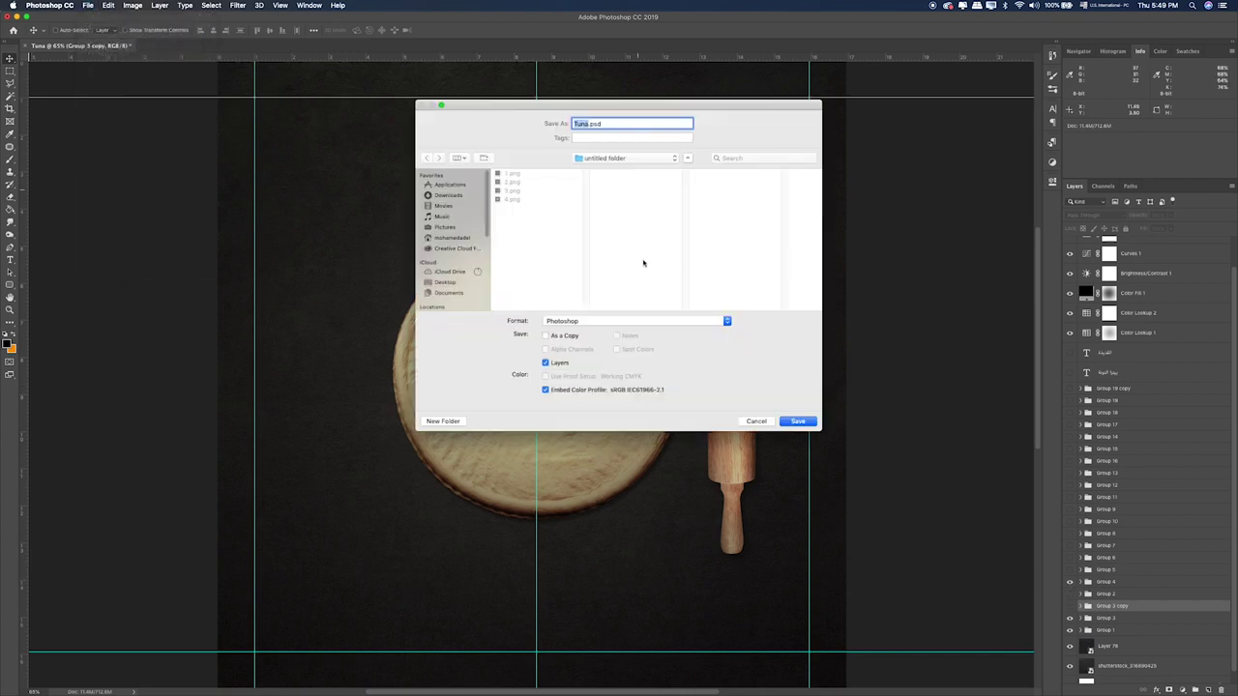
pyautogui.write('5')
pyautogui.click(652, 322)
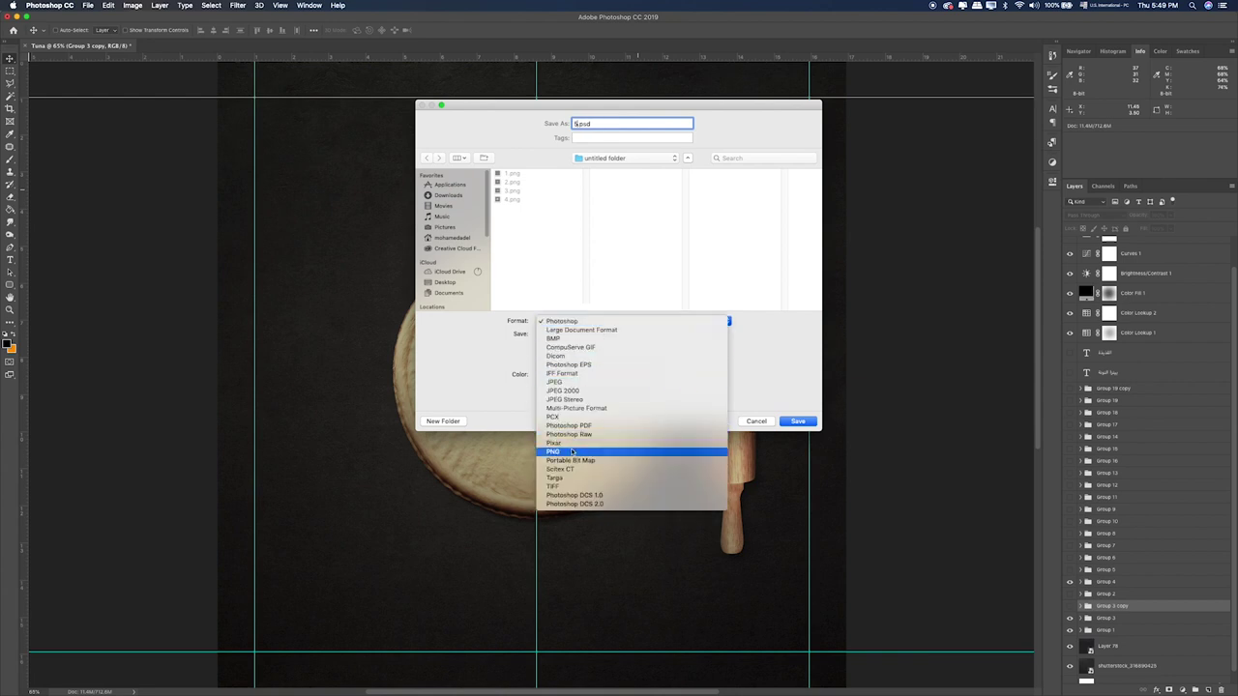
pyautogui.click(576, 452)
pyautogui.click(797, 422)
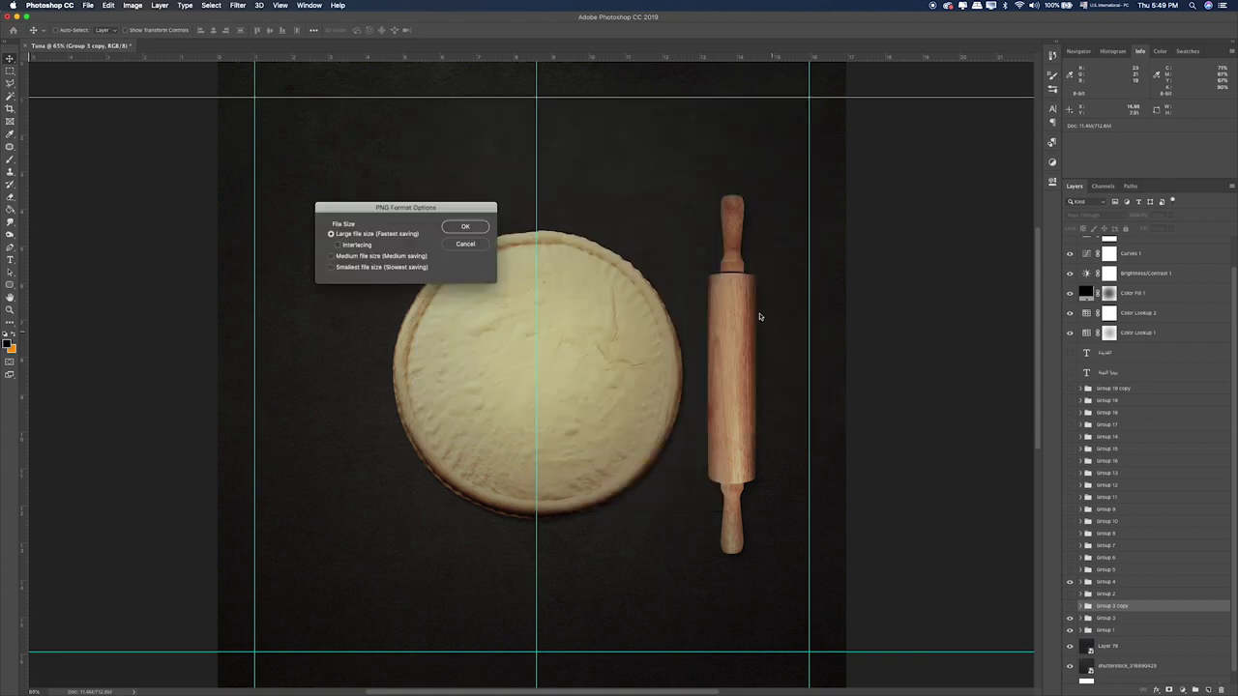
pyautogui.click(450, 229)
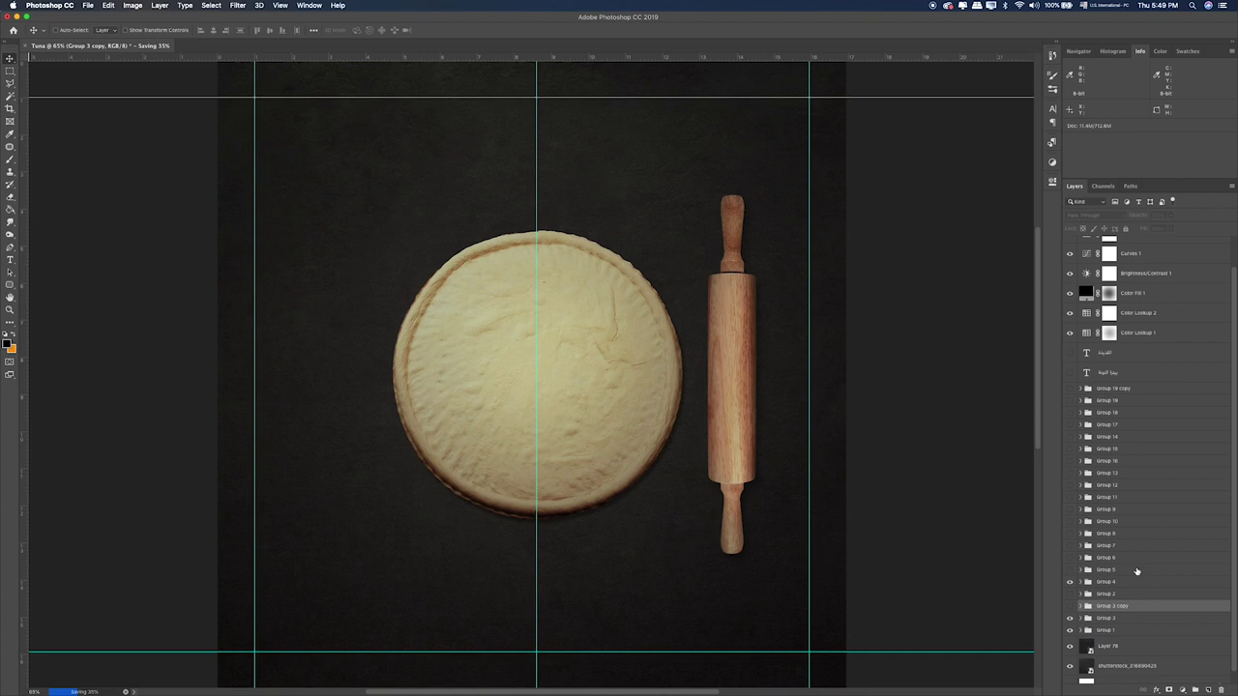
# Step: Replace the plain dough with the sauced dough (Group 5) and hide the rolling pin (Group 3)
pyautogui.click(1070, 571)
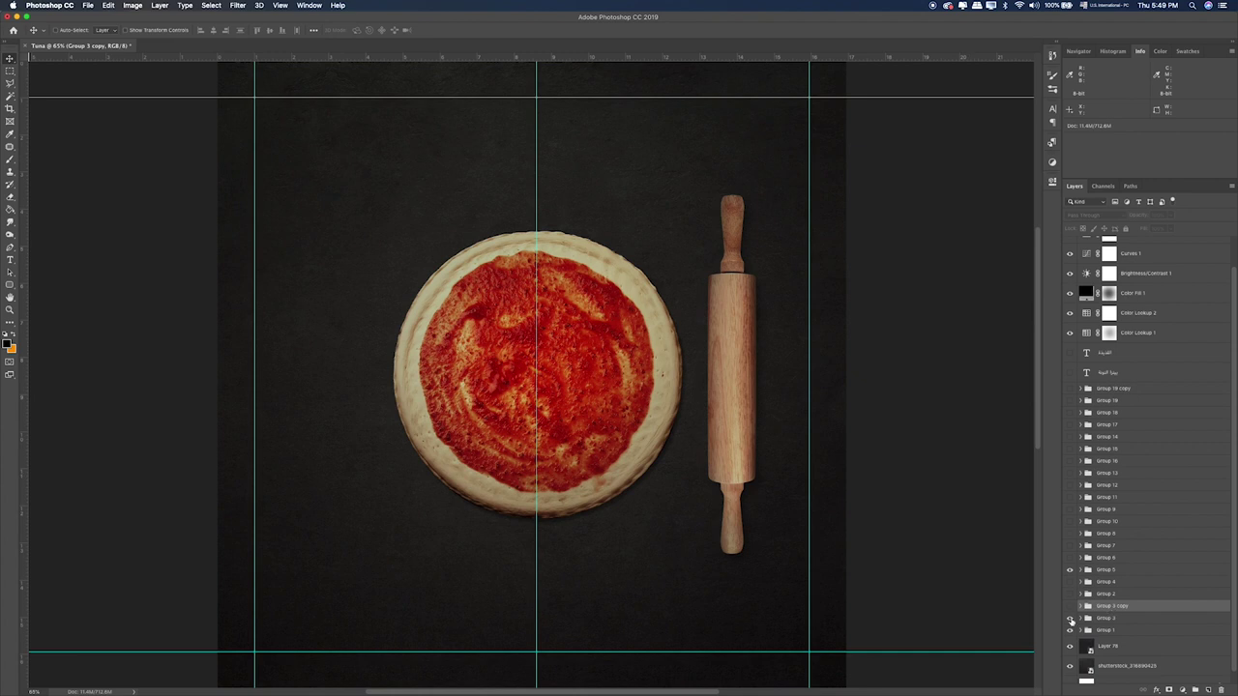
pyautogui.click(1070, 618)
# Step: Turn Groups 6, 7, 8 and 10 on and off one by one to check what each contains
pyautogui.click(1070, 559)
pyautogui.click(1071, 559)
pyautogui.click(1070, 548)
pyautogui.click(1070, 547)
pyautogui.click(1071, 534)
pyautogui.click(1071, 532)
pyautogui.click(1071, 522)
pyautogui.click(1070, 521)
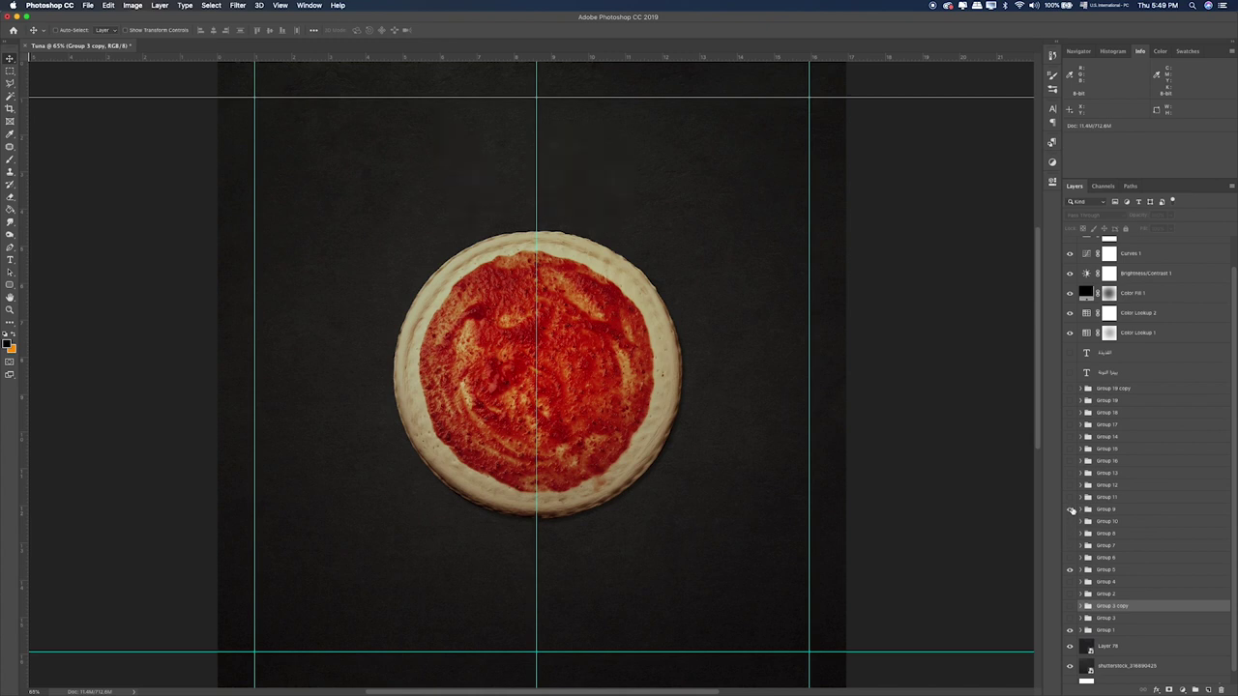
# Step: Show the tomatoes (Group 9) and the ketchup bowl (Group 13), and shift the tomatoes slightly closer to the pizza
pyautogui.click(1071, 510)
pyautogui.click(1071, 484)
pyautogui.click(1071, 485)
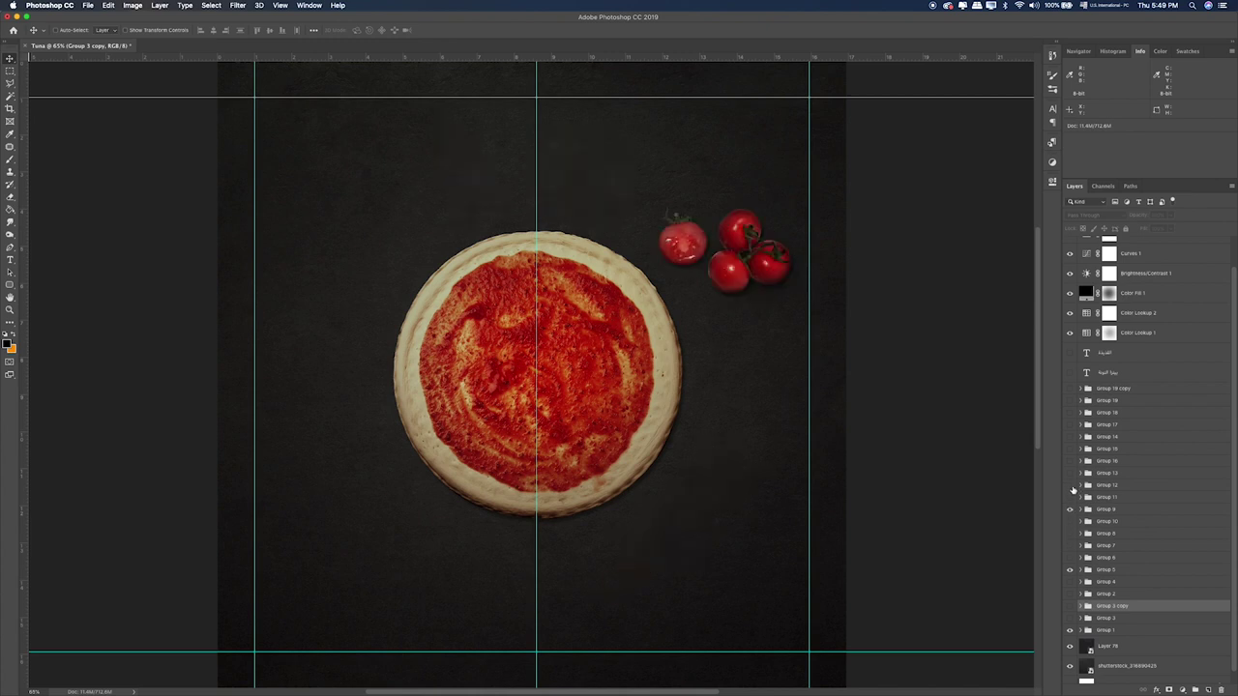
pyautogui.click(1070, 473)
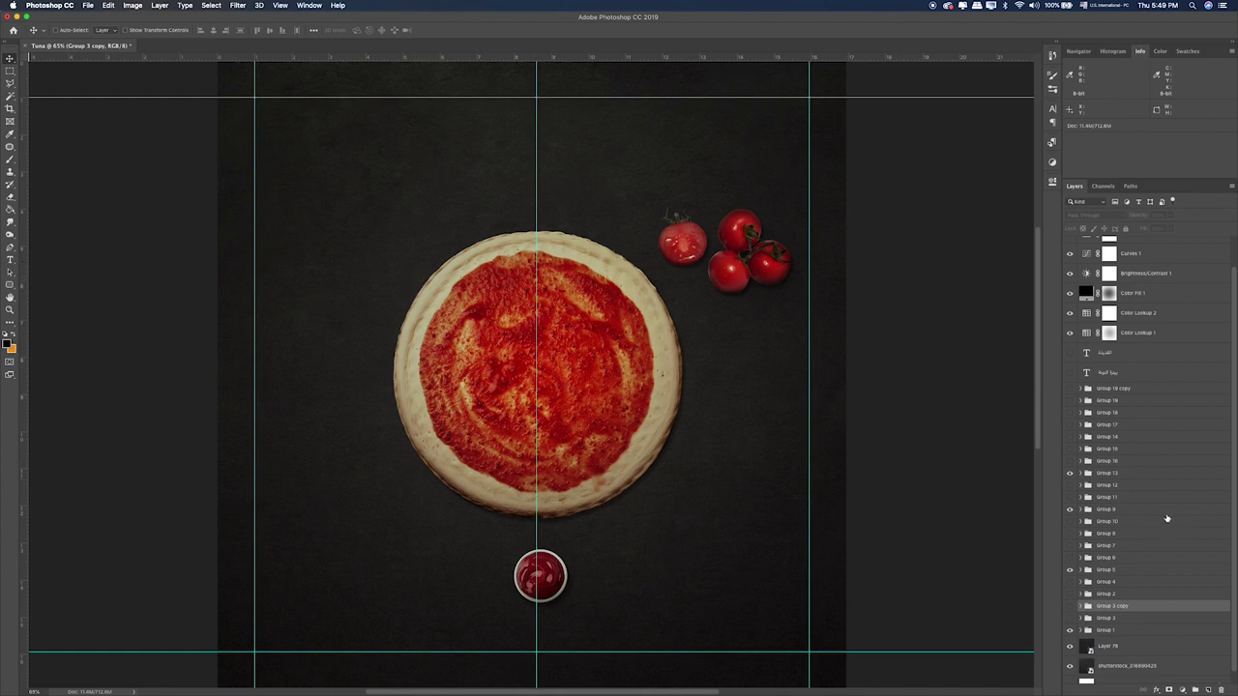
pyautogui.click(1112, 509)
pyautogui.moveTo(770, 345); pyautogui.dragTo(761, 344)
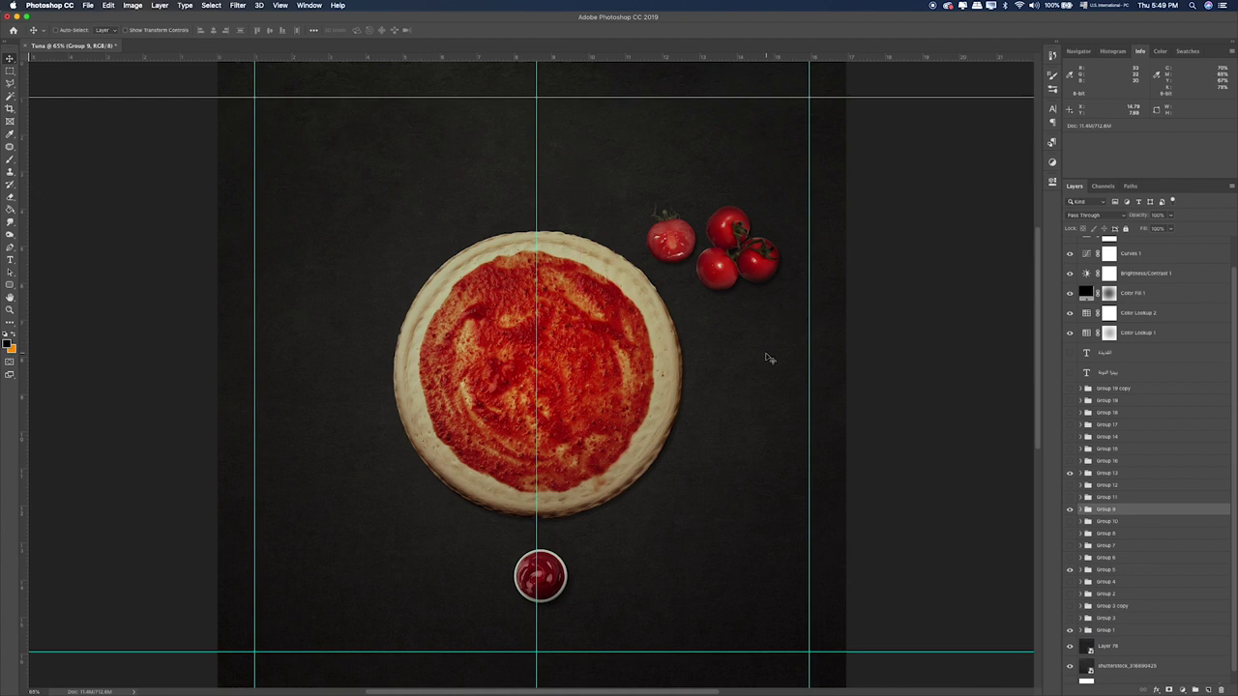
# Step: Save the composition with the sauced dough, tomatoes and ketchup as 6 in PNG format, with the large file size option
pyautogui.click(87, 5)
pyautogui.click(101, 104)
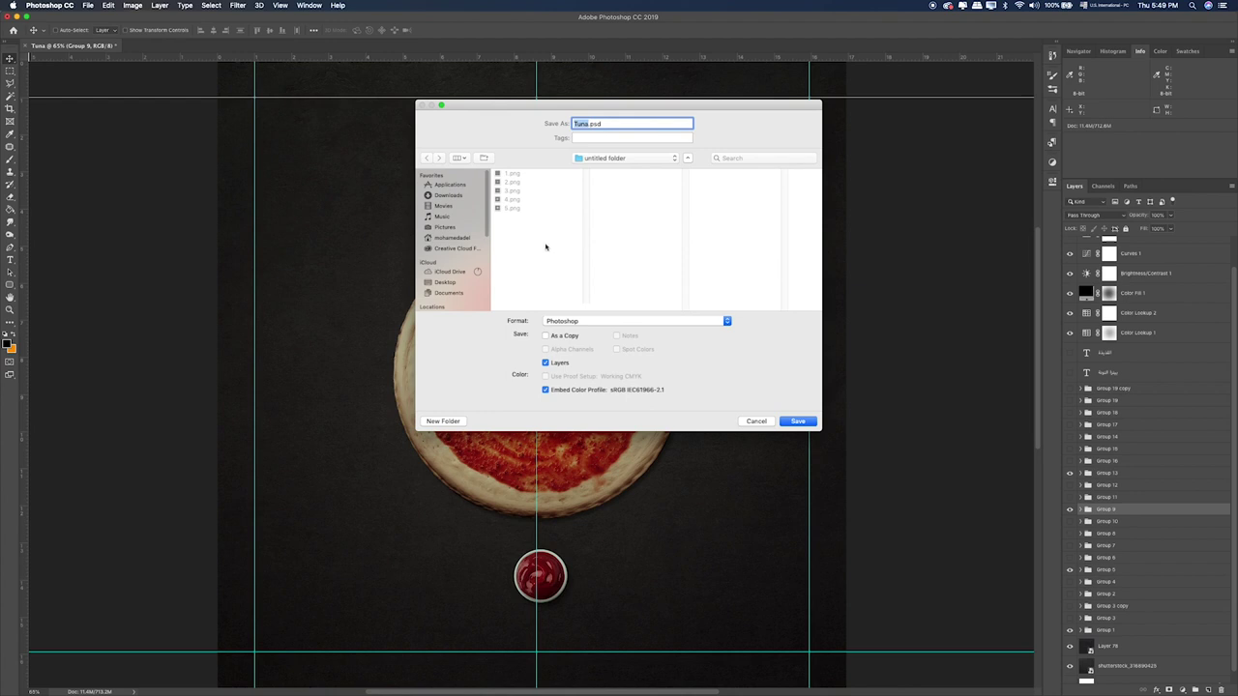
pyautogui.write('6')
pyautogui.click(688, 320)
pyautogui.click(658, 451)
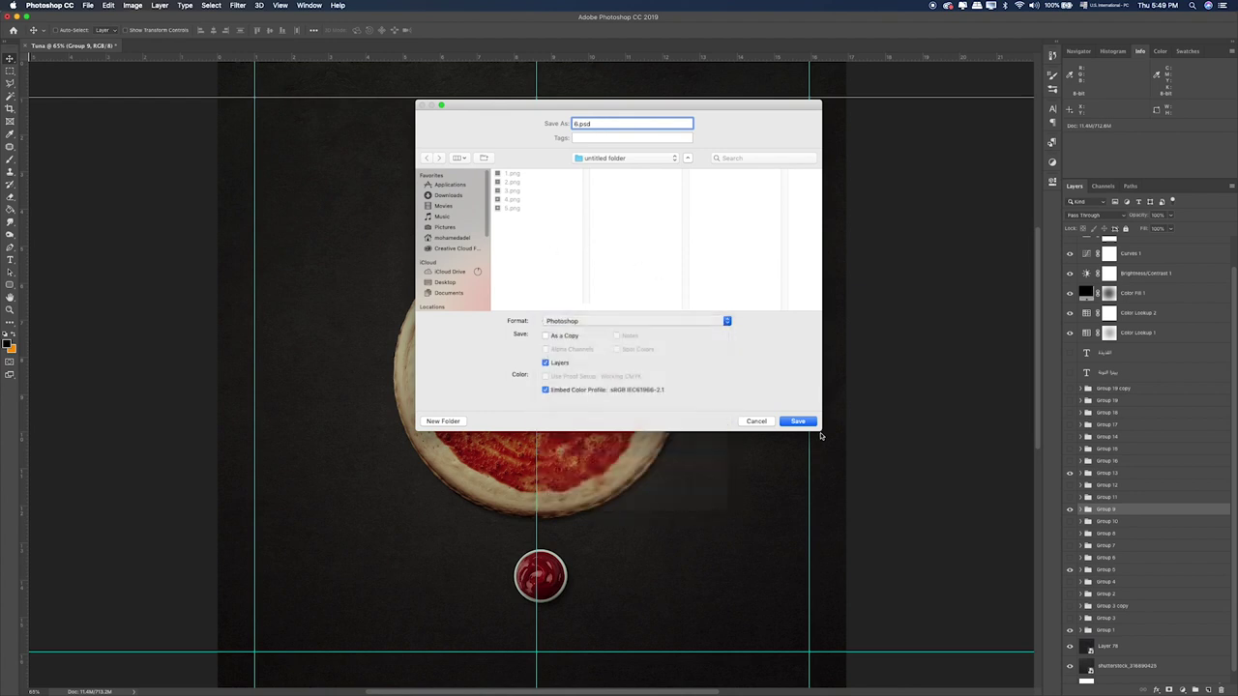
pyautogui.click(796, 425)
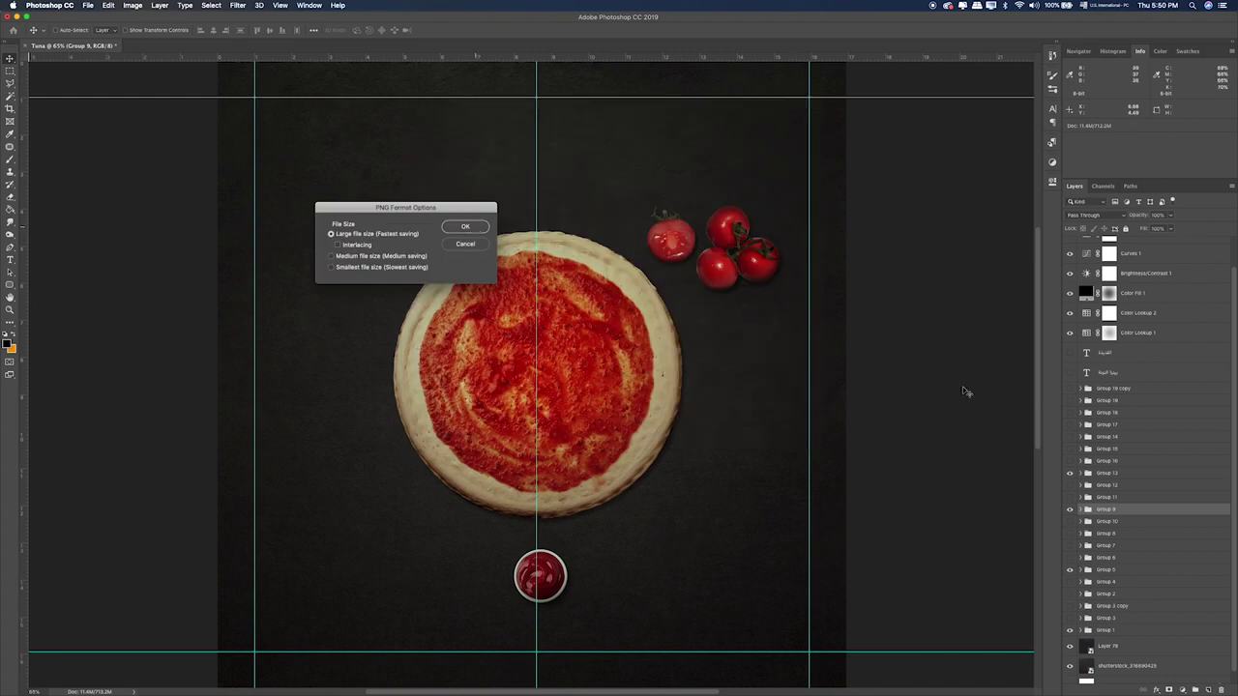
pyautogui.press('Return')
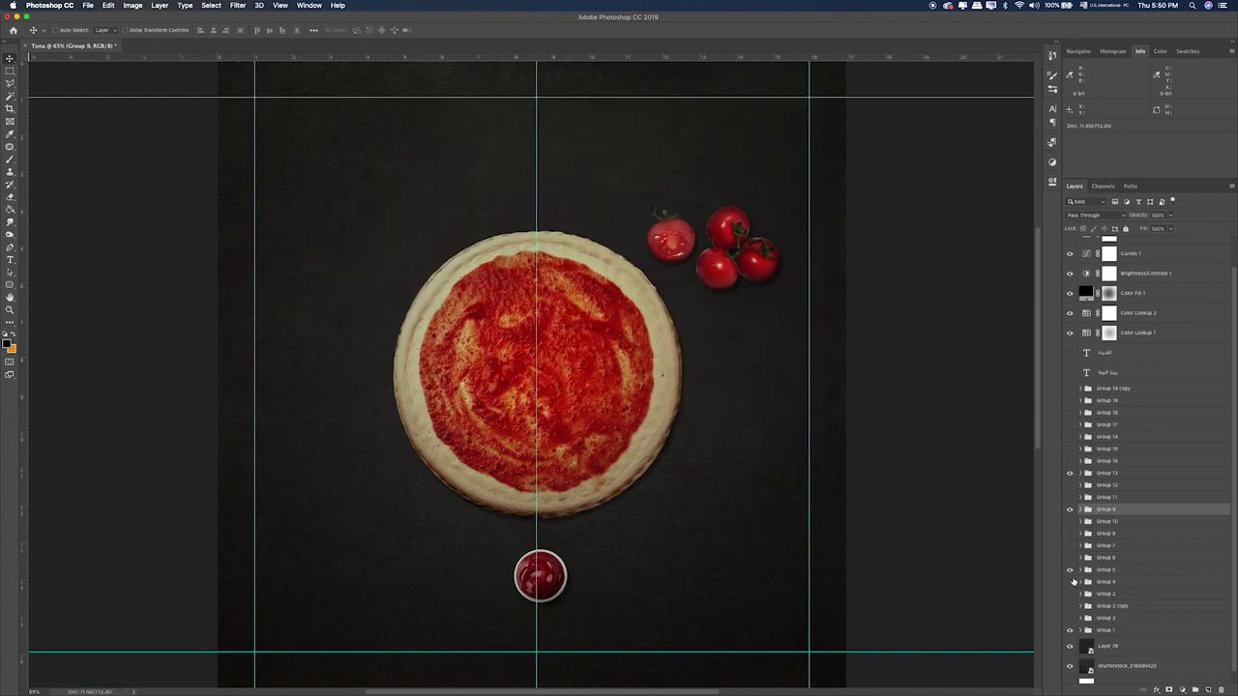
# Step: Replace the sauced dough with the whole baked tuna pizza (Group 6), previewing the sliced pizza (Group 7) as an alternative
pyautogui.click(1070, 571)
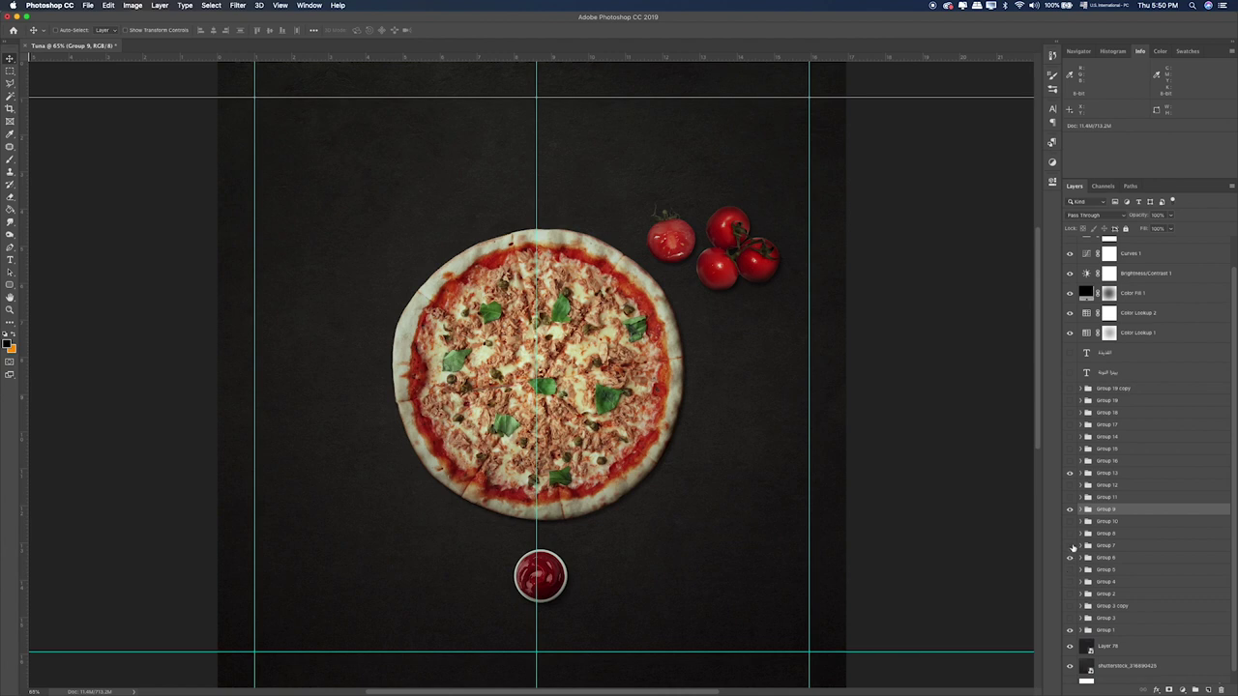
pyautogui.click(1071, 545)
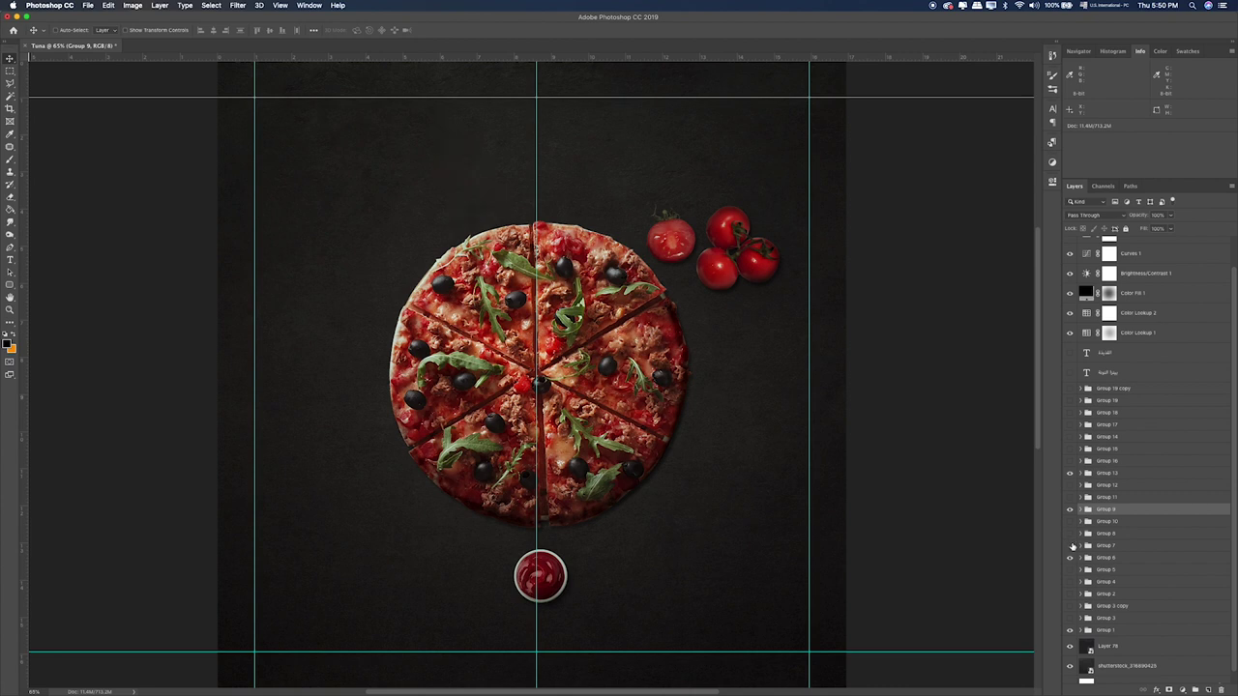
pyautogui.click(1071, 546)
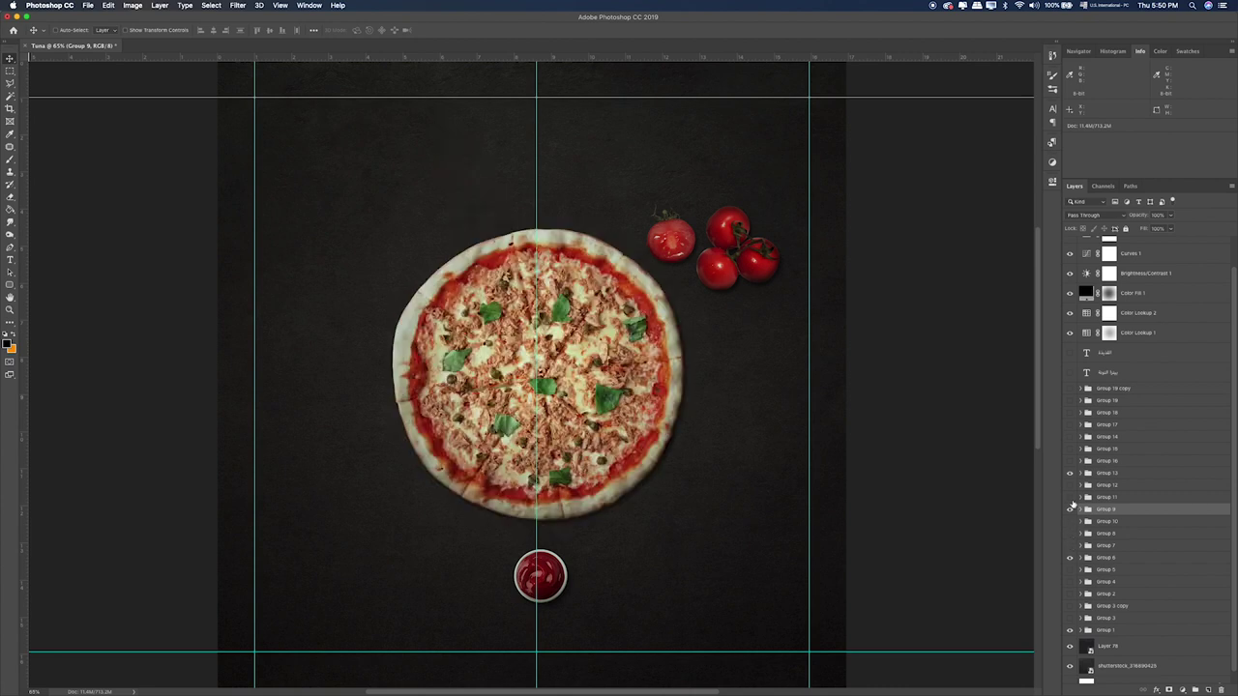
# Step: Show the arugula (Group 11), the peppercorns with spoon (Group 12) and the two garlic bowls (Groups 16 and 15)
pyautogui.click(1071, 497)
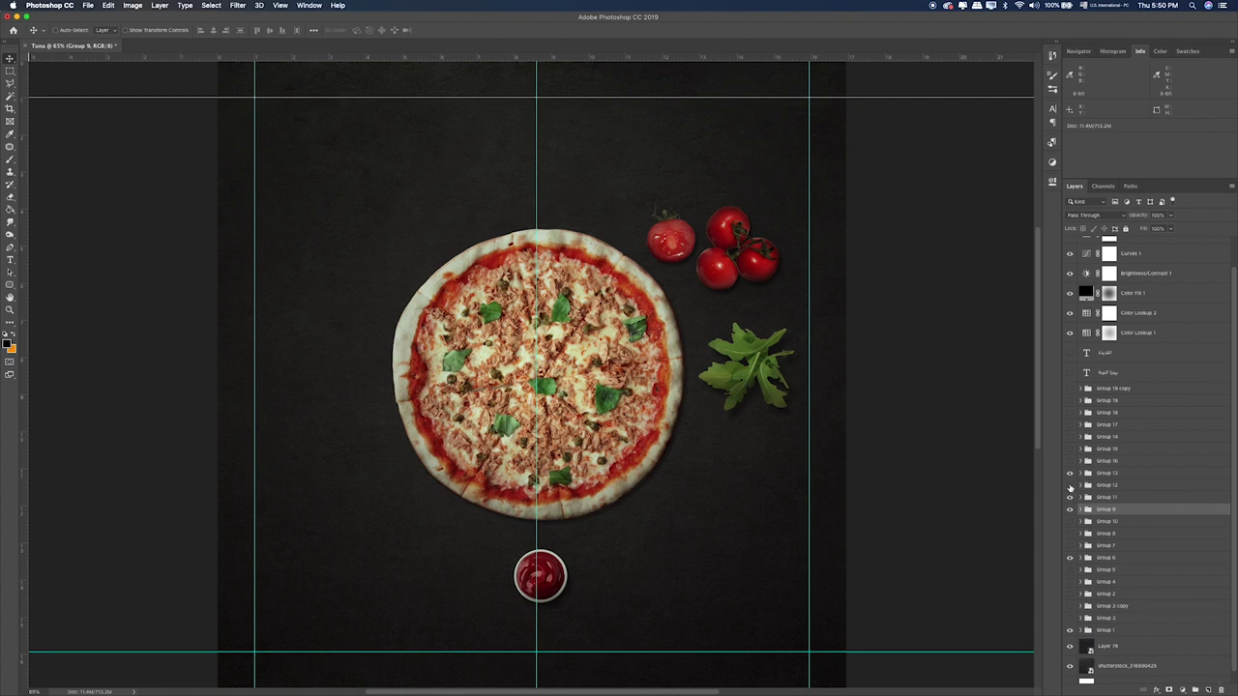
pyautogui.click(1071, 485)
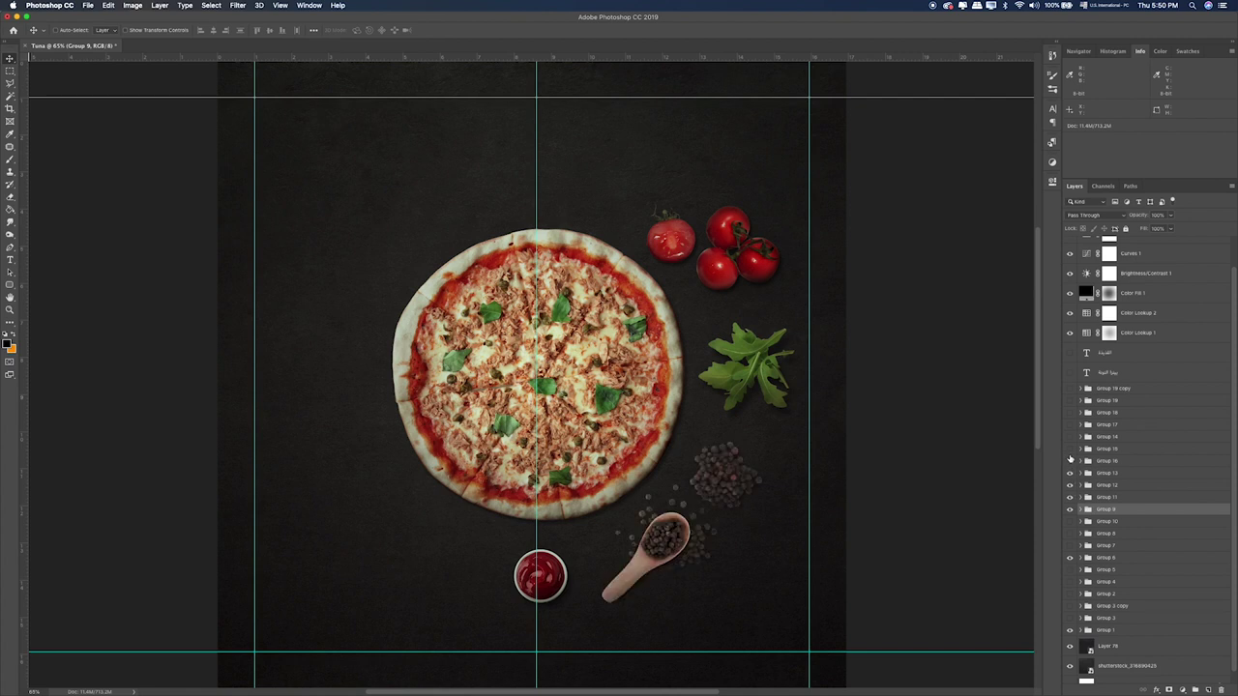
pyautogui.click(1071, 461)
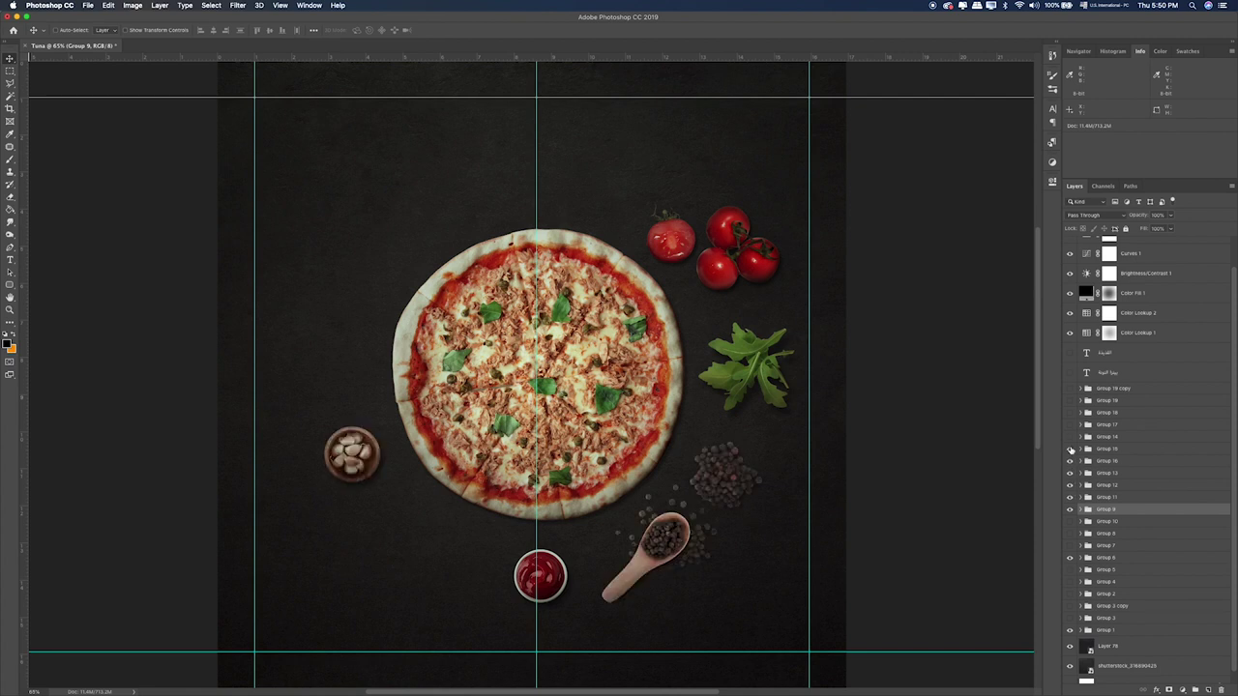
pyautogui.click(1071, 448)
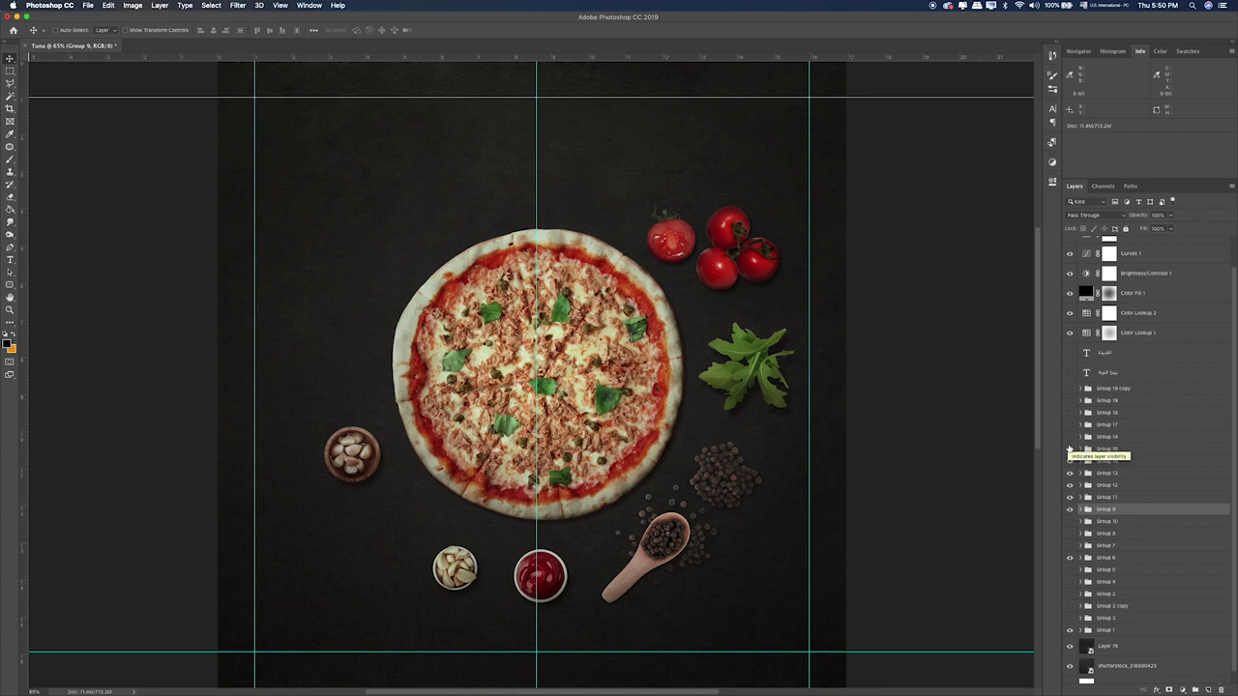
pyautogui.click(1069, 449)
pyautogui.click(1070, 449)
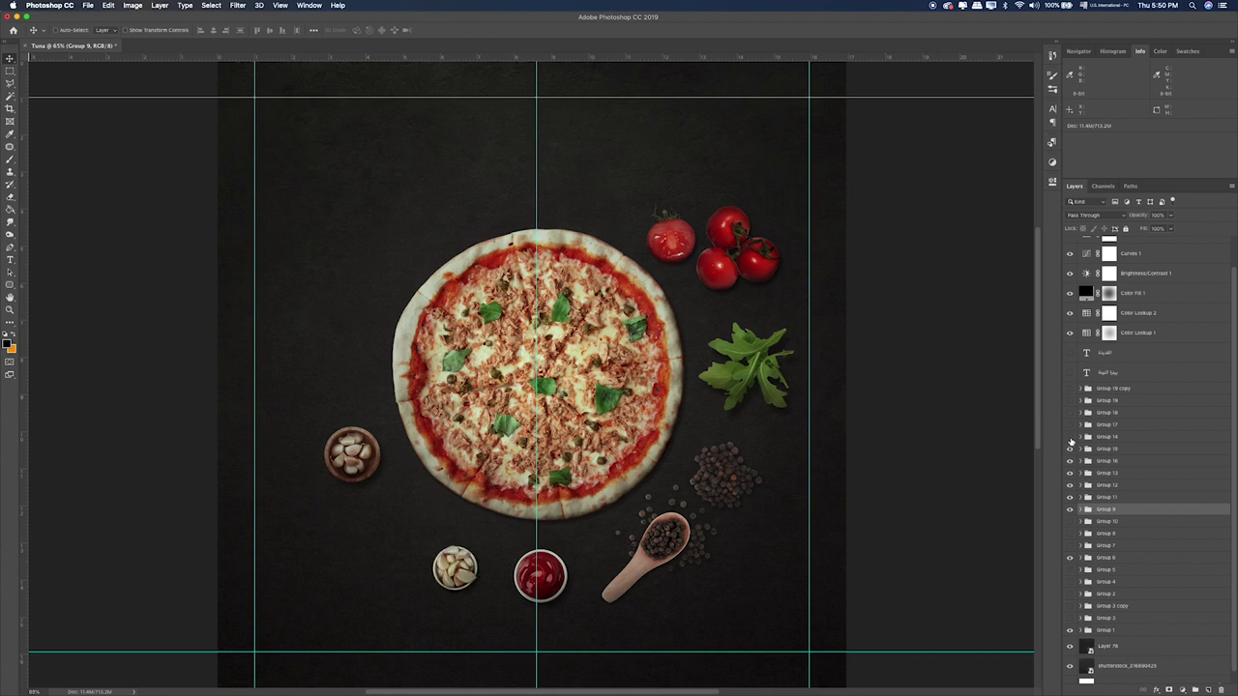
# Step: Show the chopped onion plate (Group 14), the tuna bowl (Group 18) and the small tuna can (Group 19), leaving Group 17 hidden
pyautogui.click(1069, 436)
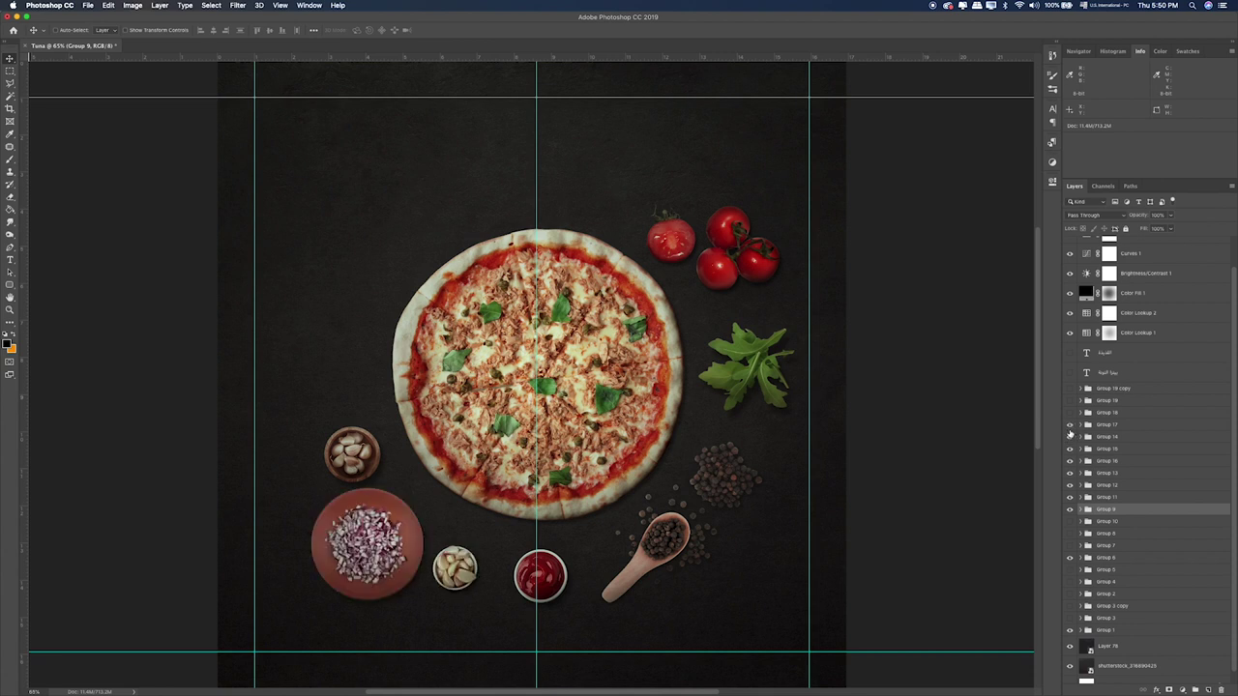
pyautogui.click(1070, 425)
pyautogui.click(1069, 412)
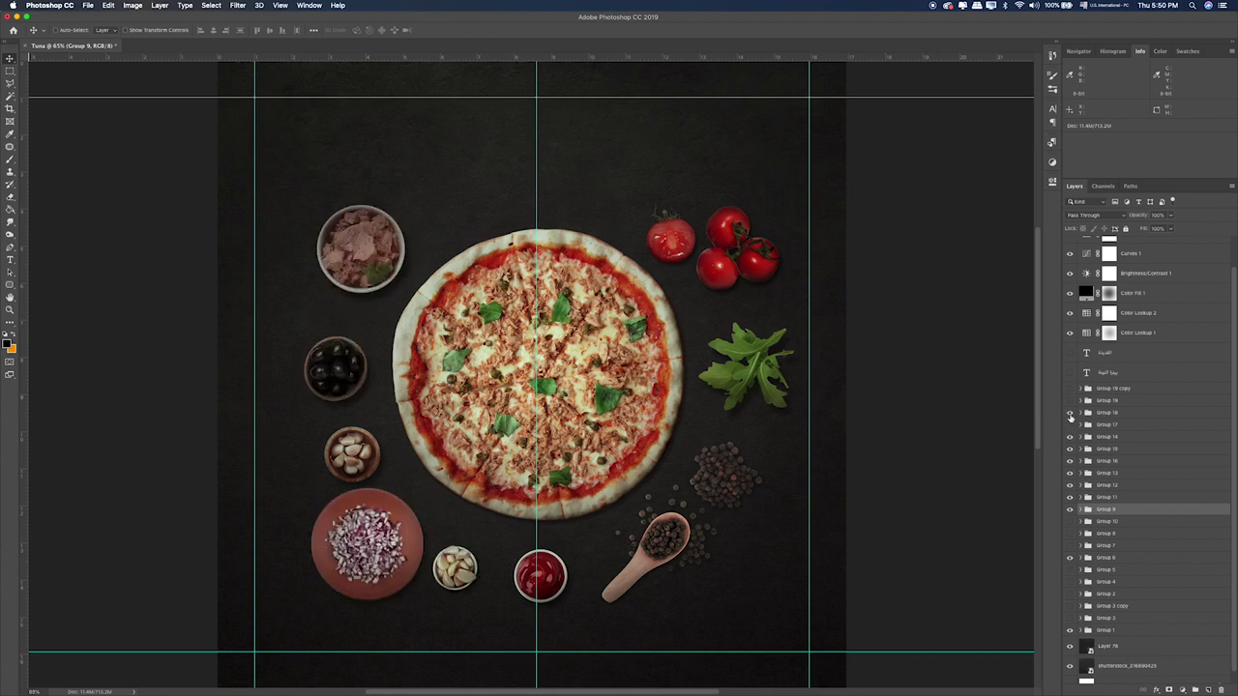
pyautogui.click(1070, 414)
pyautogui.click(1069, 401)
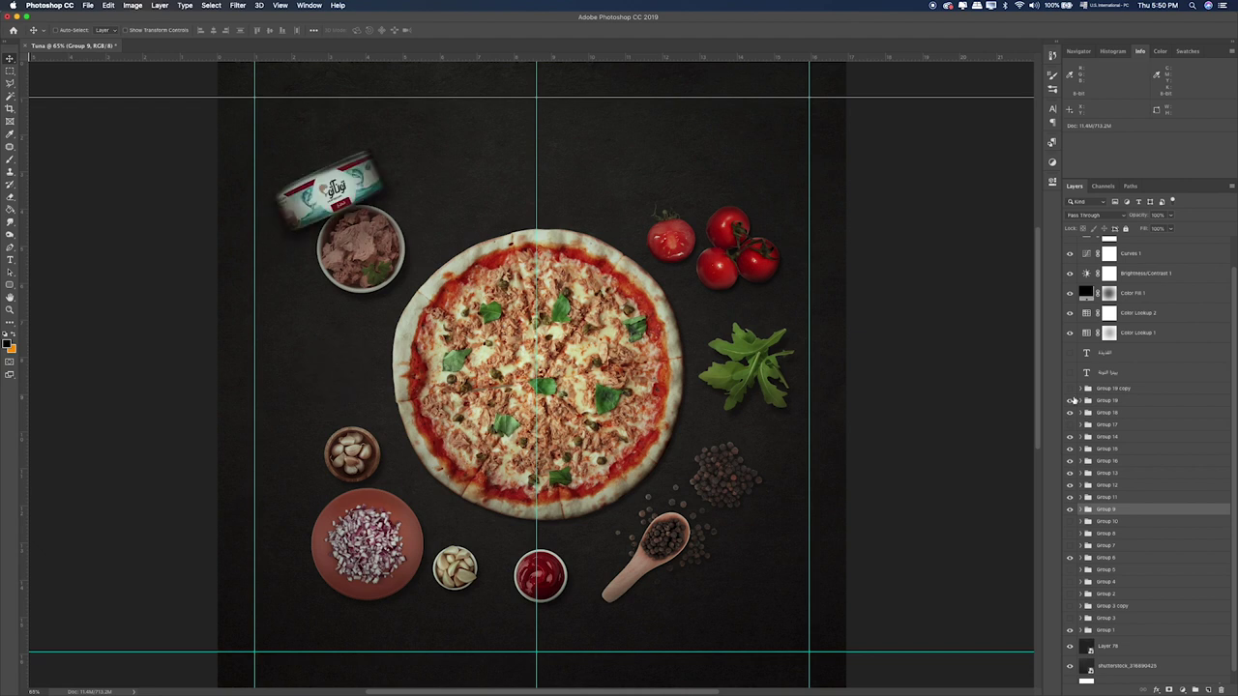
# Step: Preview the large tuna can and the sliced pizza, and show the cheese wedges and green olives (Groups 8 and 10)
pyautogui.click(1070, 390)
pyautogui.click(1069, 389)
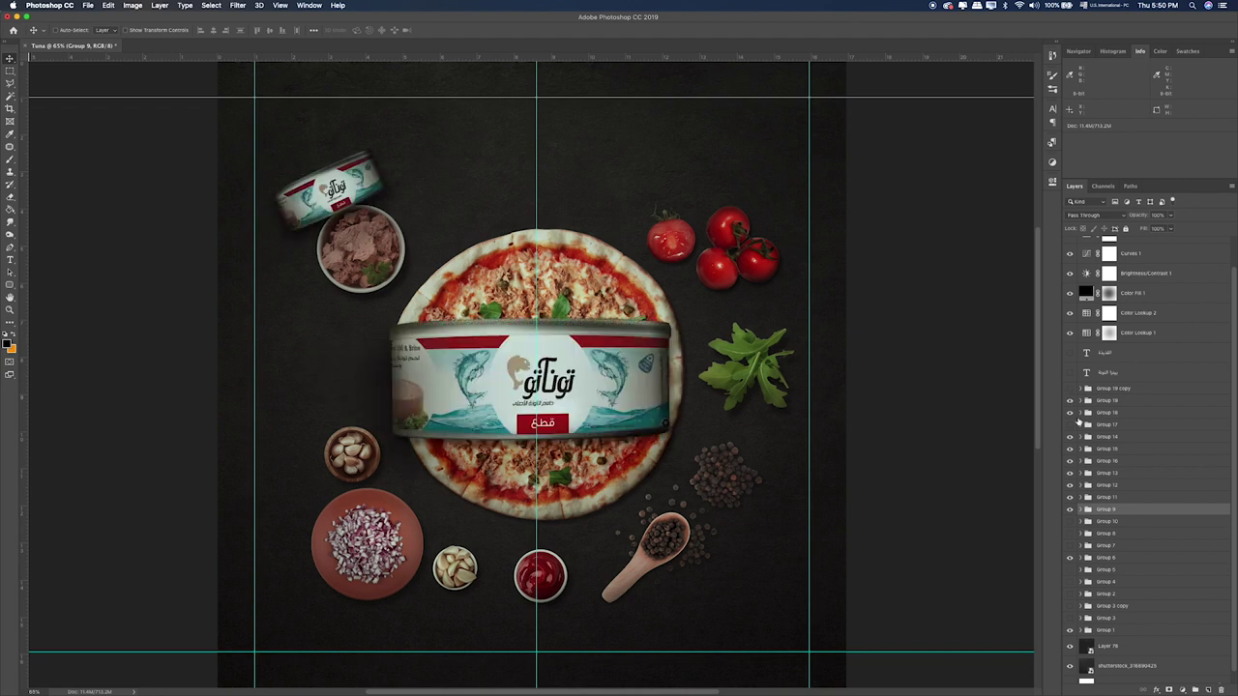
pyautogui.click(1070, 547)
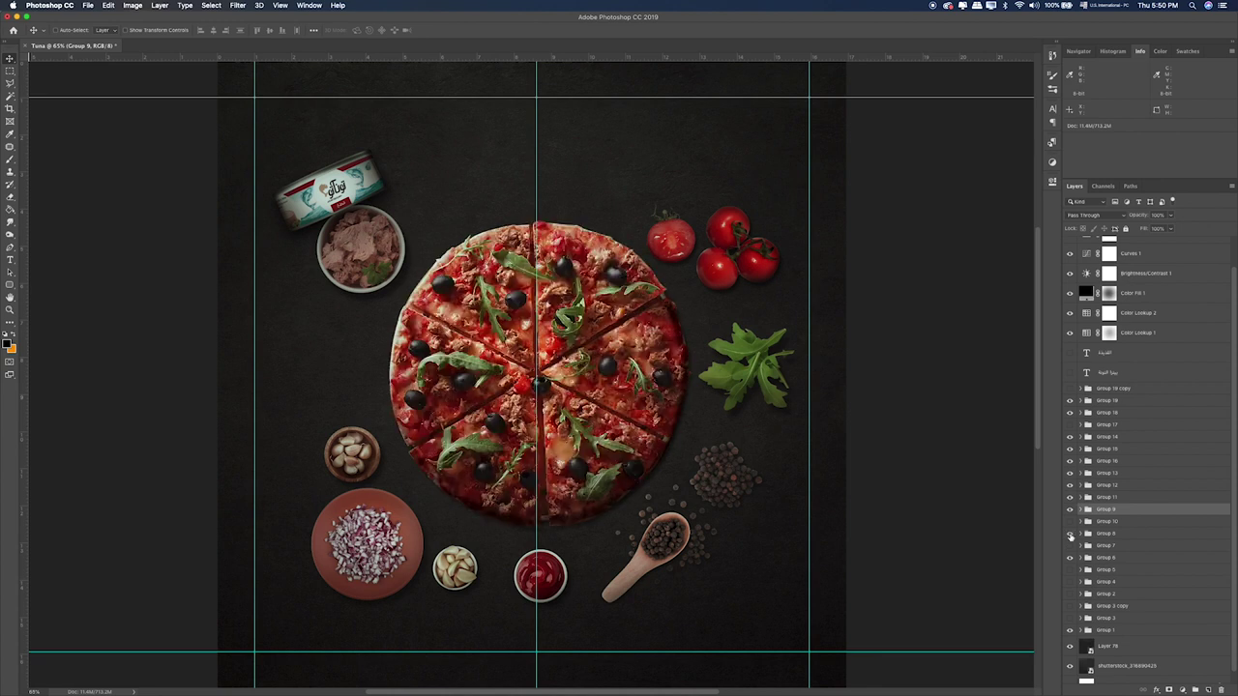
pyautogui.click(1070, 534)
pyautogui.click(1070, 522)
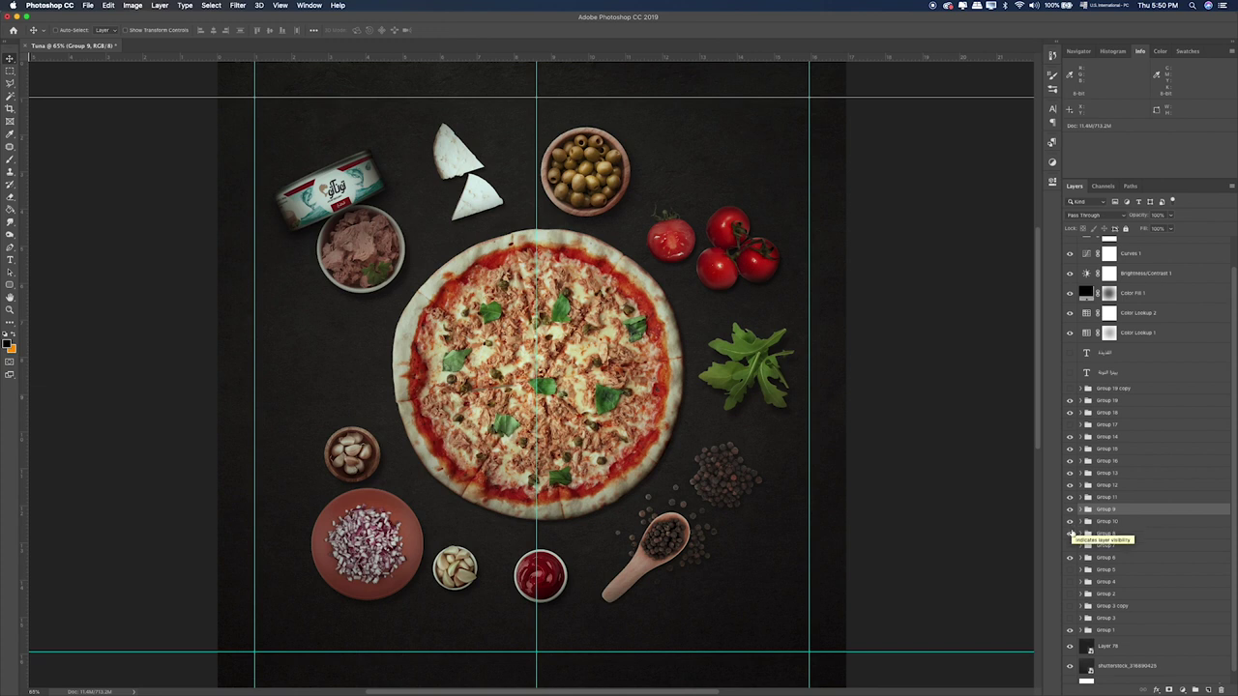
# Step: Turn the ketchup, garlic and arugula groups off and on to check them, and hide the peppercorns with spoon (Group 12)
pyautogui.click(1071, 476)
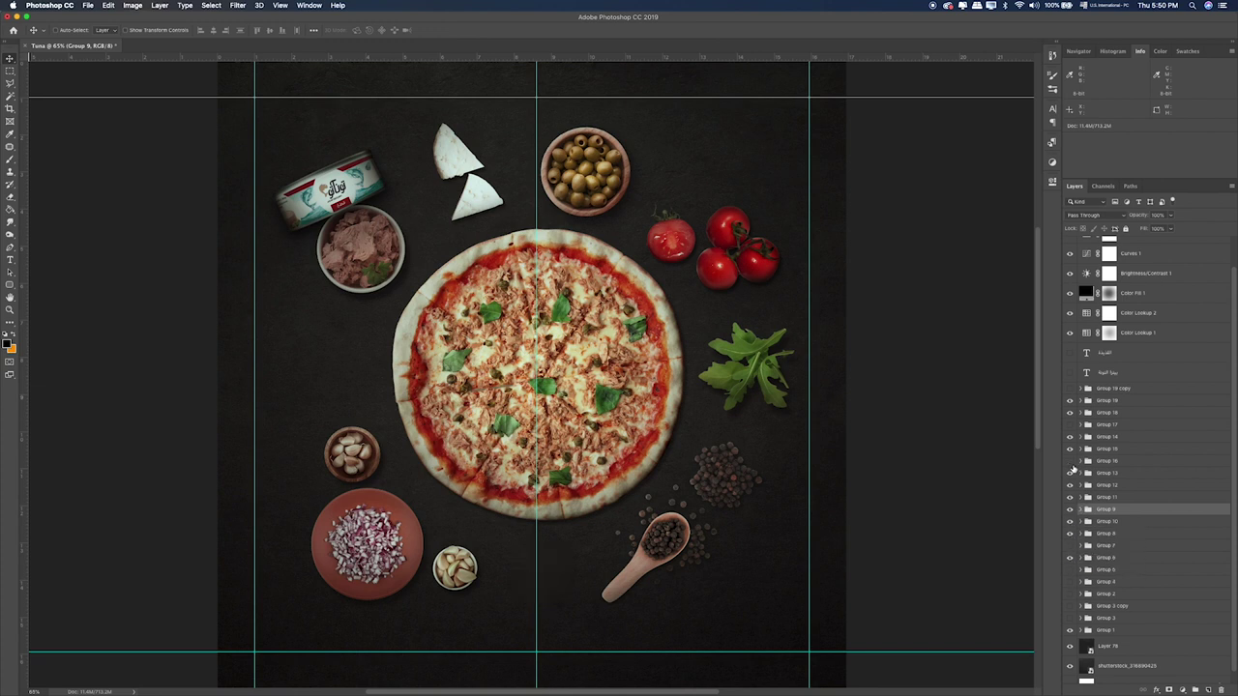
pyautogui.click(1071, 463)
pyautogui.click(1071, 472)
pyautogui.click(1071, 474)
pyautogui.click(1072, 493)
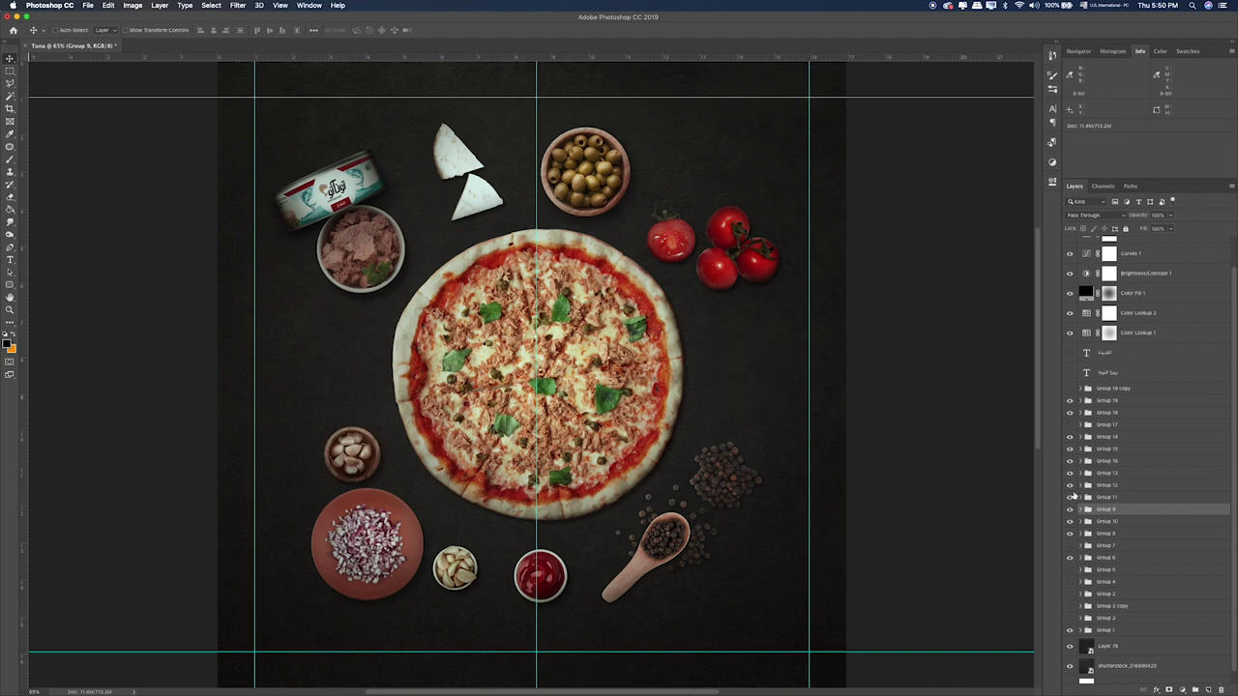
pyautogui.click(1072, 494)
pyautogui.click(1072, 486)
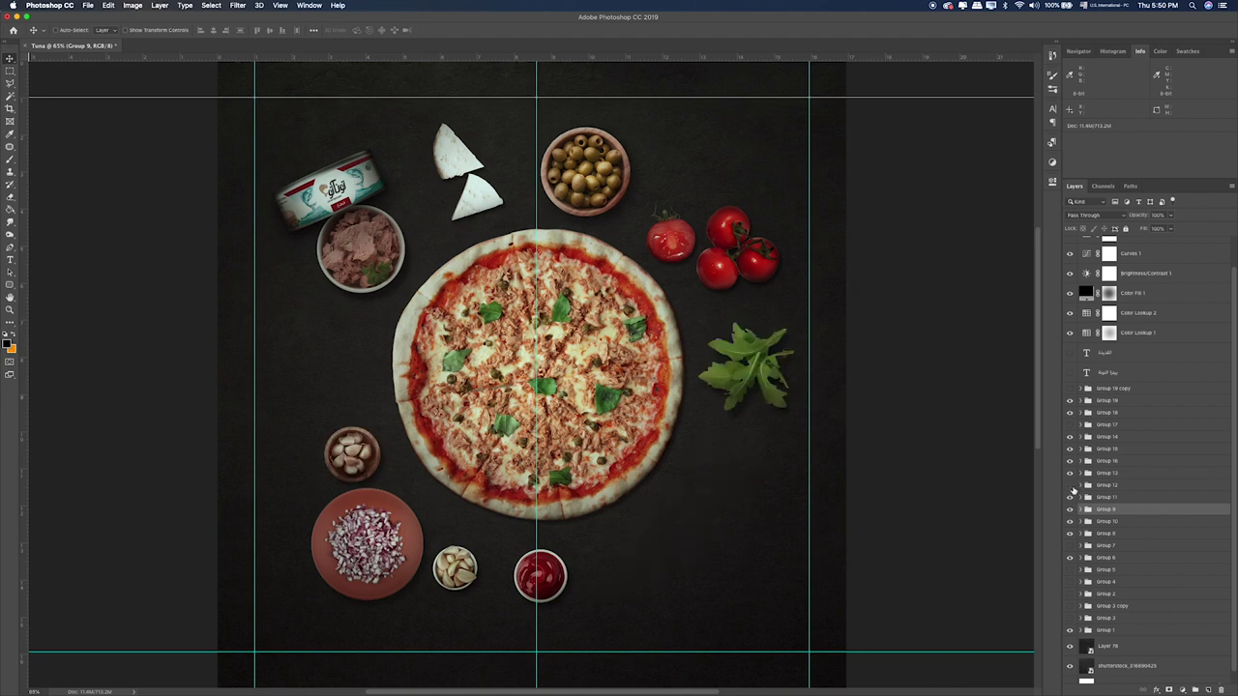
# Step: Save the whole-pizza stage as 7.png in PNG format with the large file size option
pyautogui.click(94, 5)
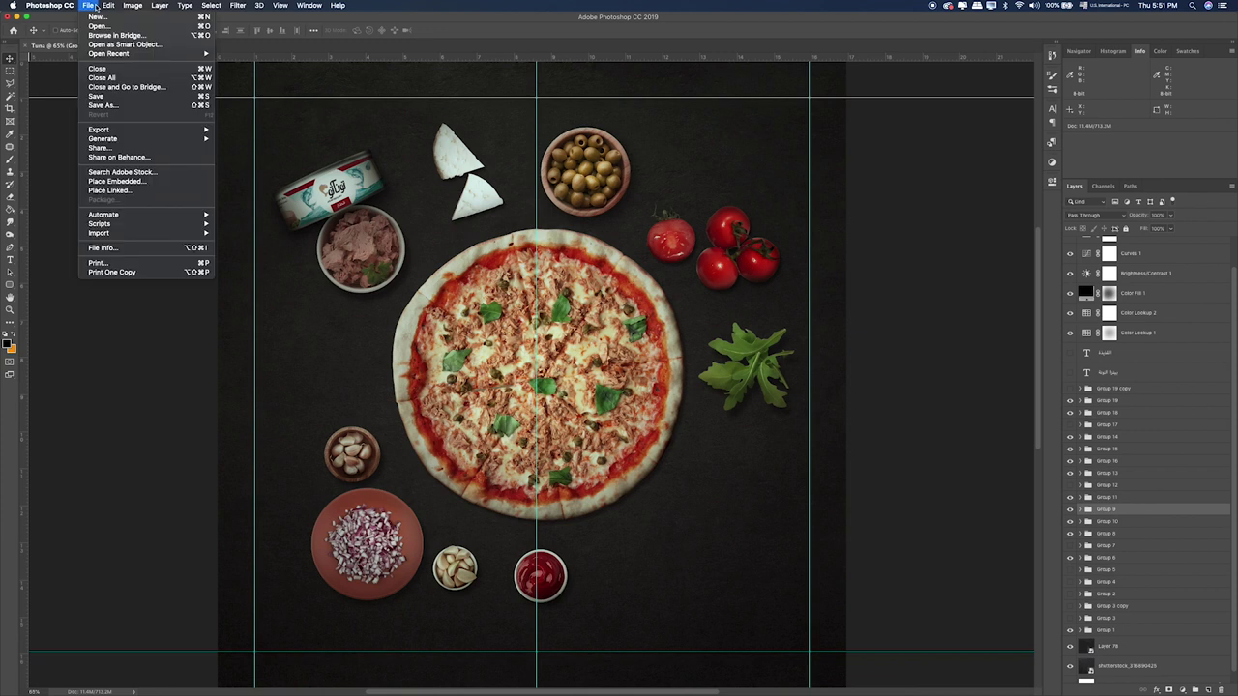
pyautogui.click(145, 106)
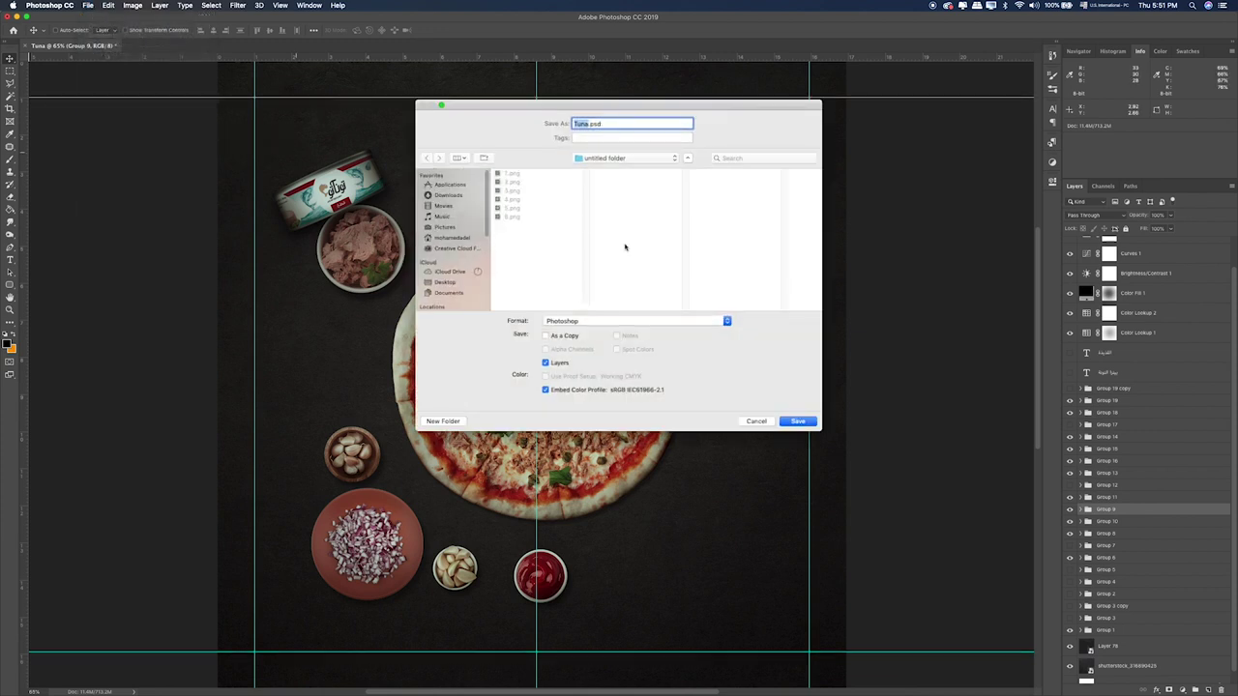
pyautogui.write('1')
pyautogui.click(693, 321)
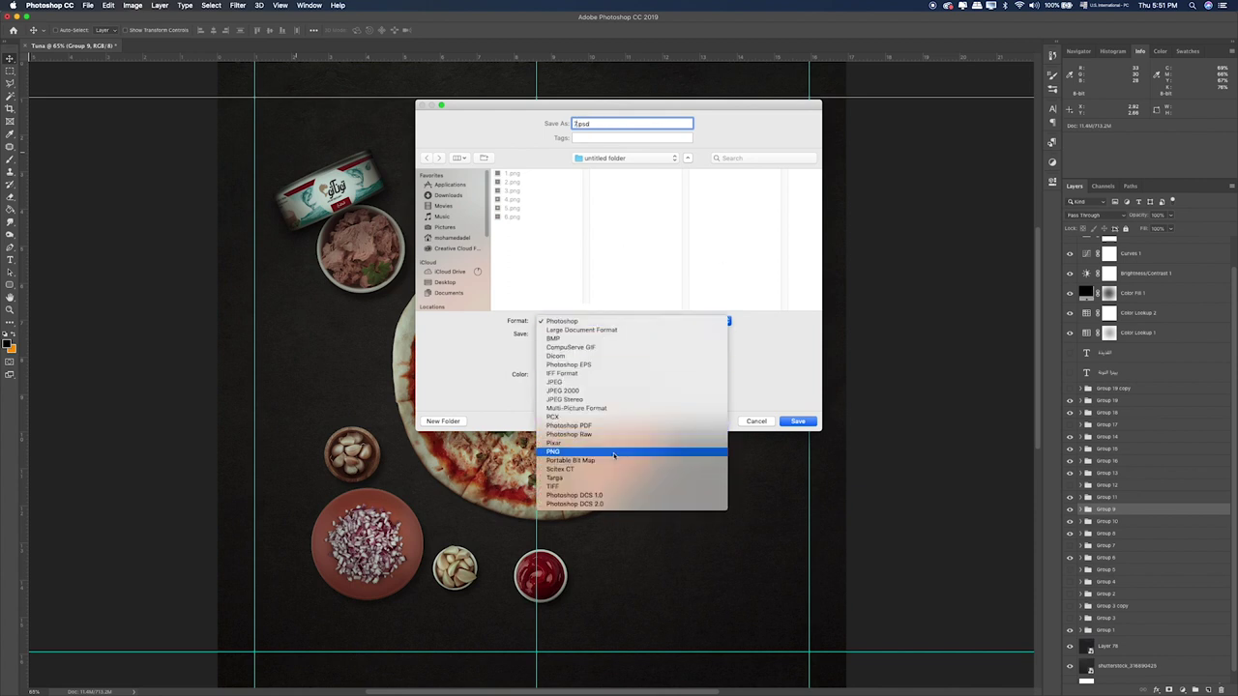
pyautogui.click(619, 454)
pyautogui.click(795, 422)
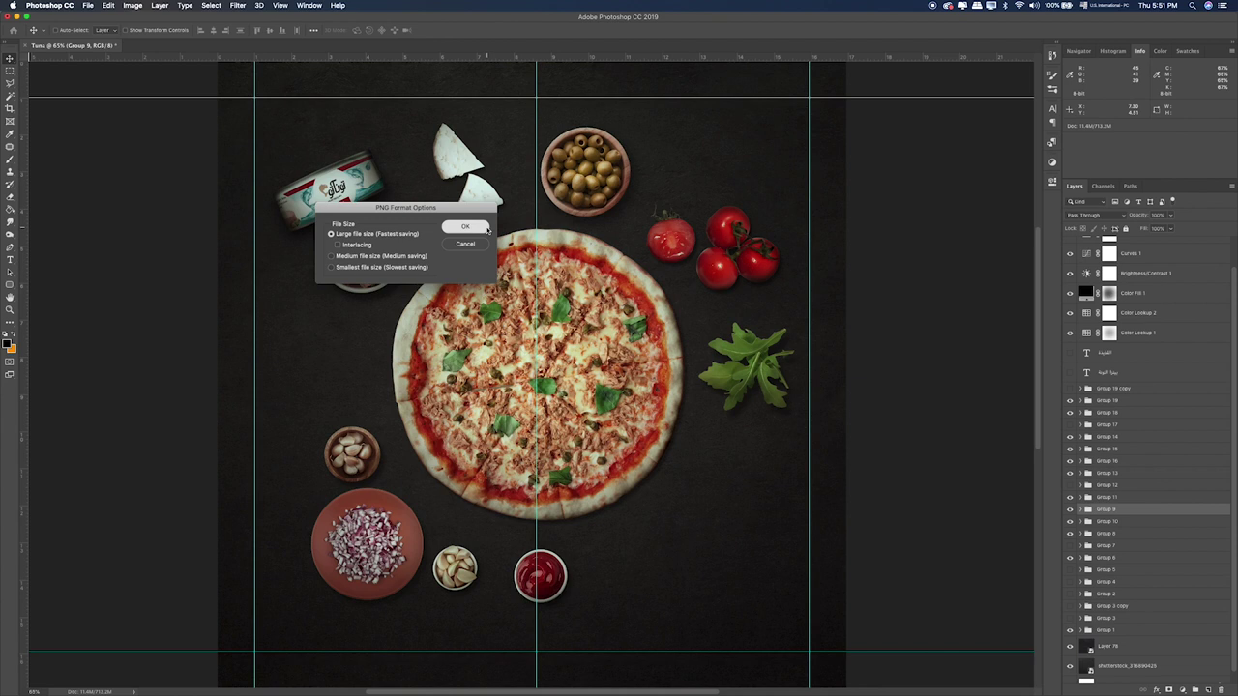
pyautogui.press('Return')
# Step: Show the peppercorns (Group 12), sliced pizza (Group 7) and black olives (Group 17), and hide the whole pizza (Group 6)
pyautogui.click(1073, 488)
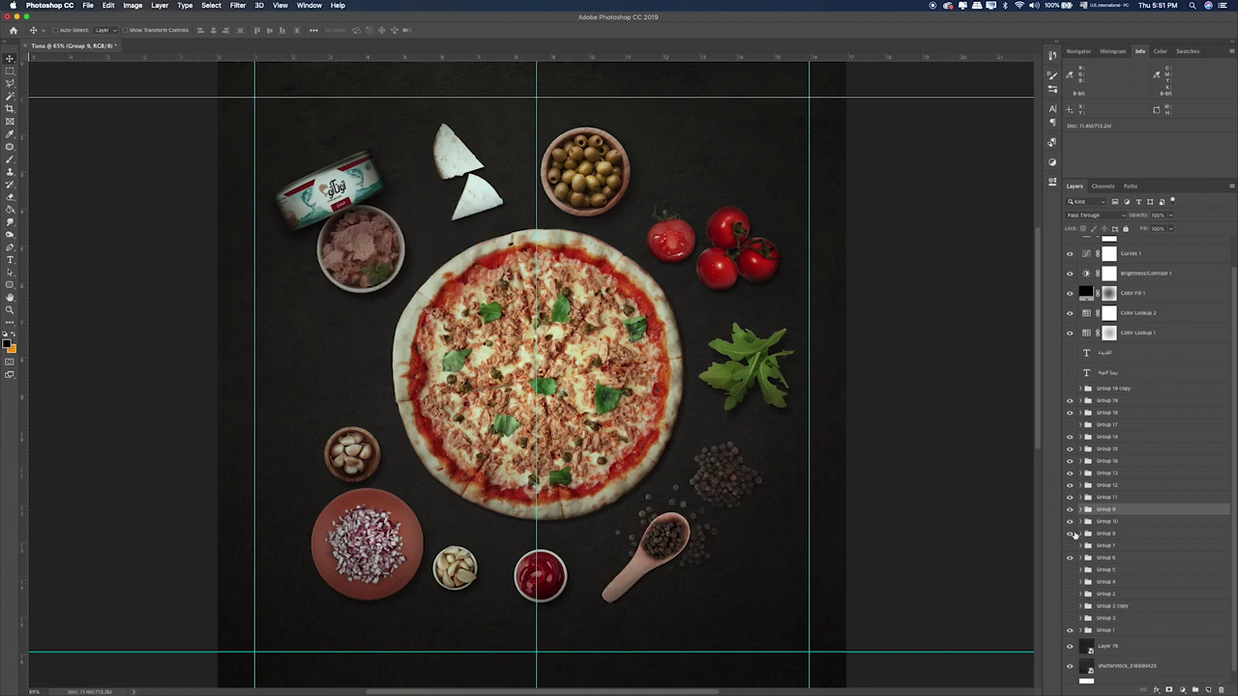
pyautogui.click(1073, 570)
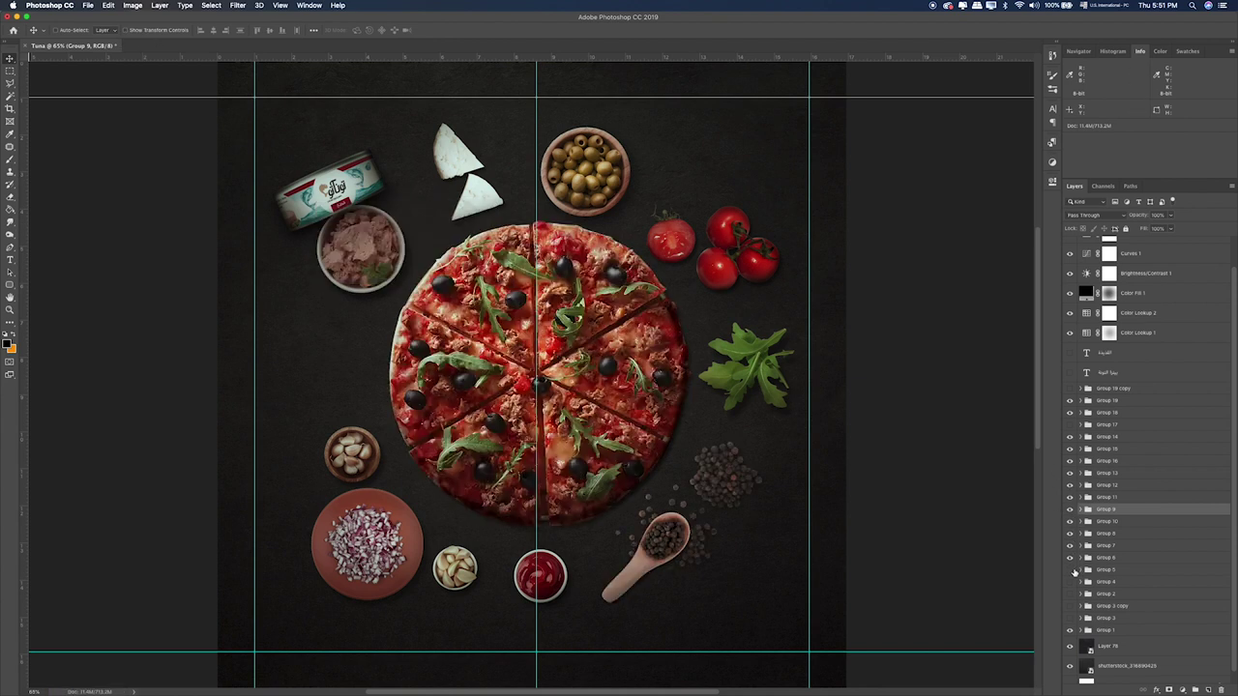
pyautogui.click(1072, 558)
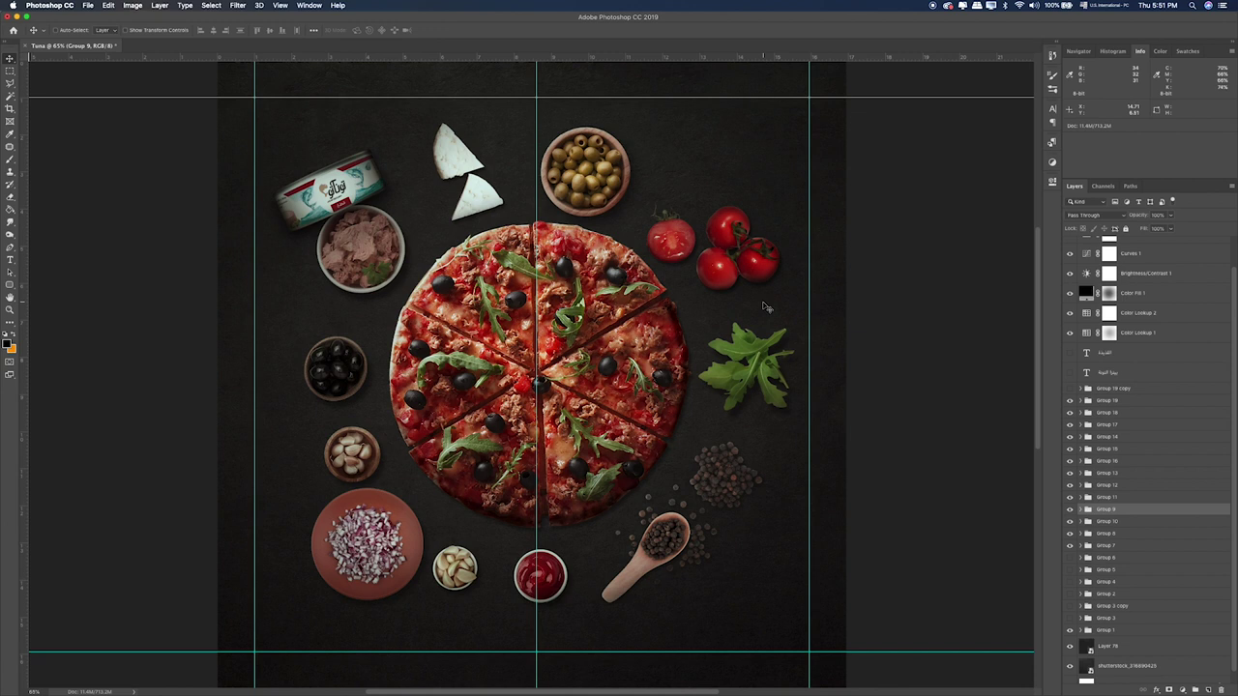
# Step: Save the sliced-pizza stage as 8.png in PNG format with the large file size option
pyautogui.click(88, 5)
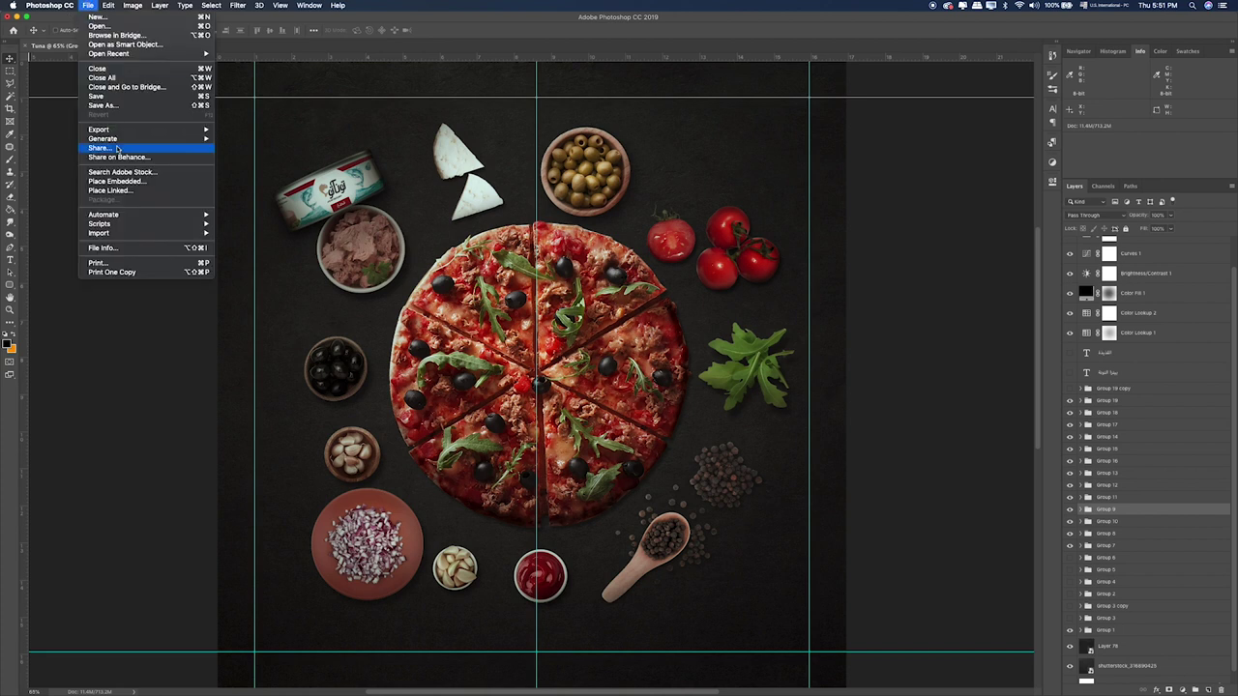
pyautogui.click(127, 107)
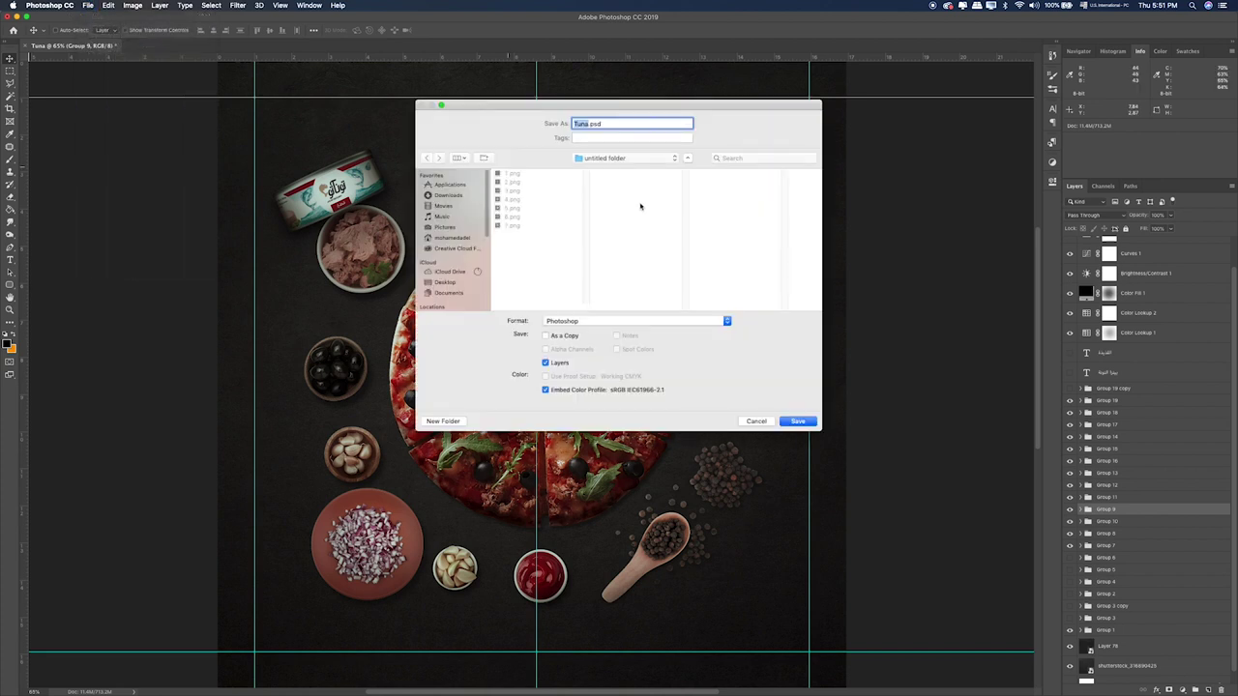
pyautogui.write('8')
pyautogui.click(619, 321)
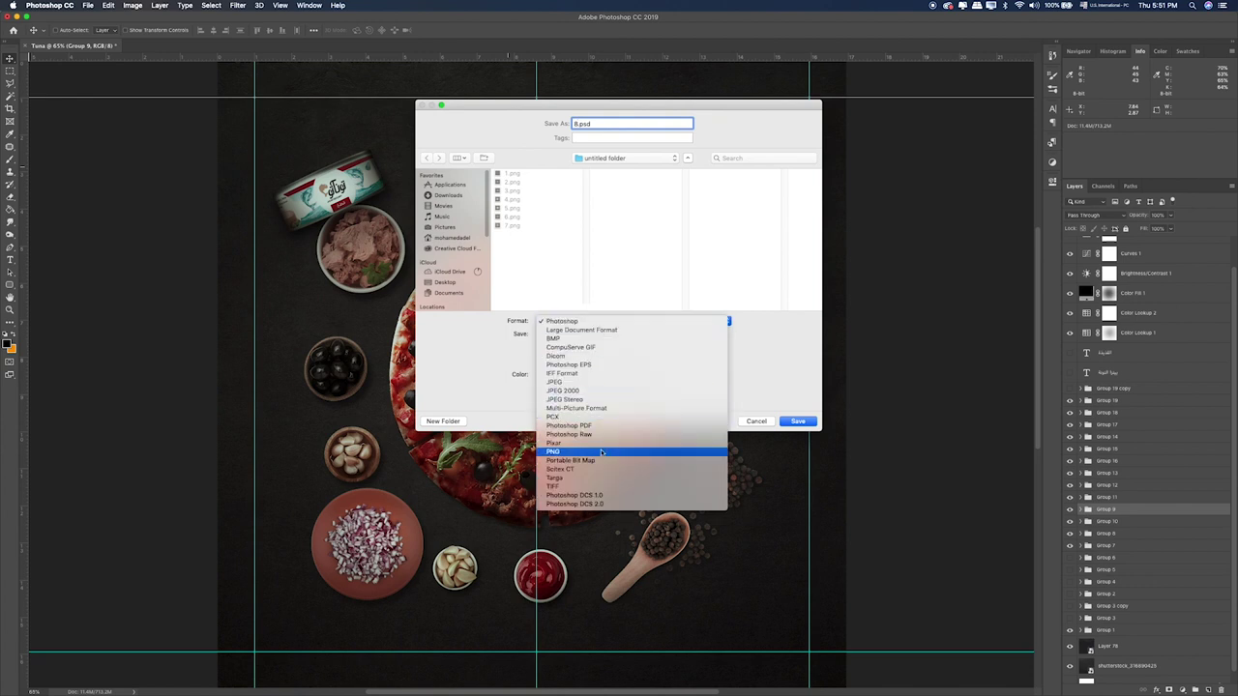
pyautogui.click(600, 451)
pyautogui.click(798, 421)
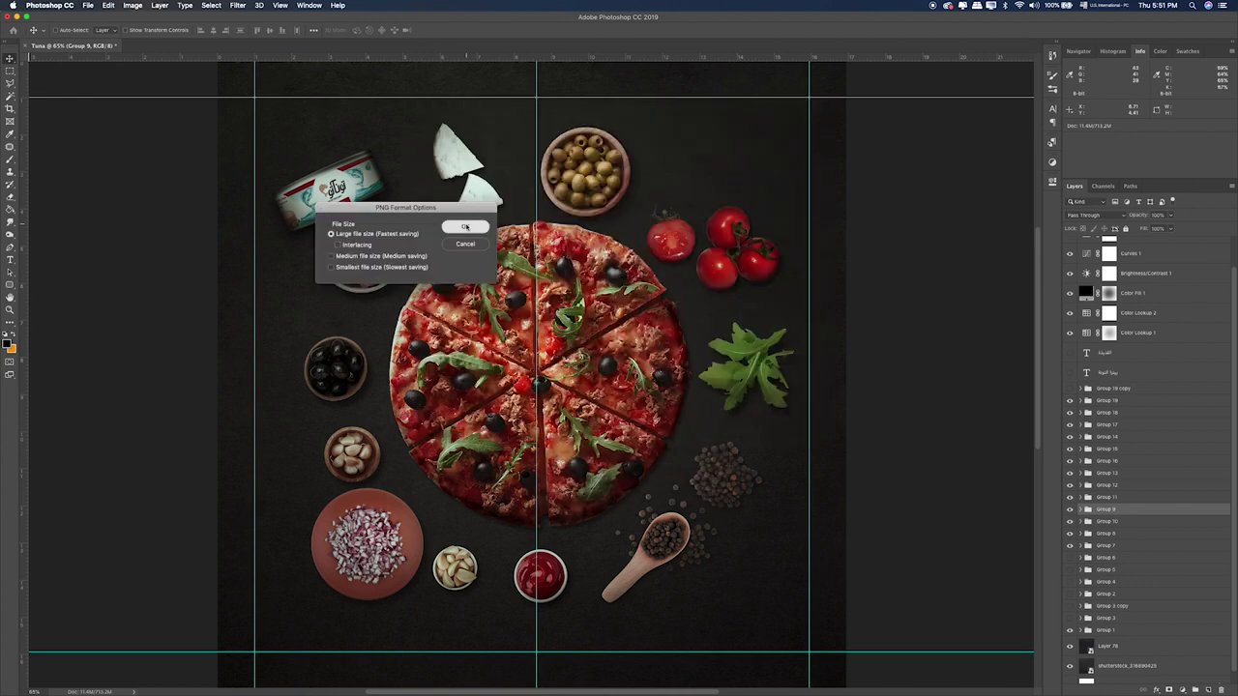
pyautogui.click(466, 227)
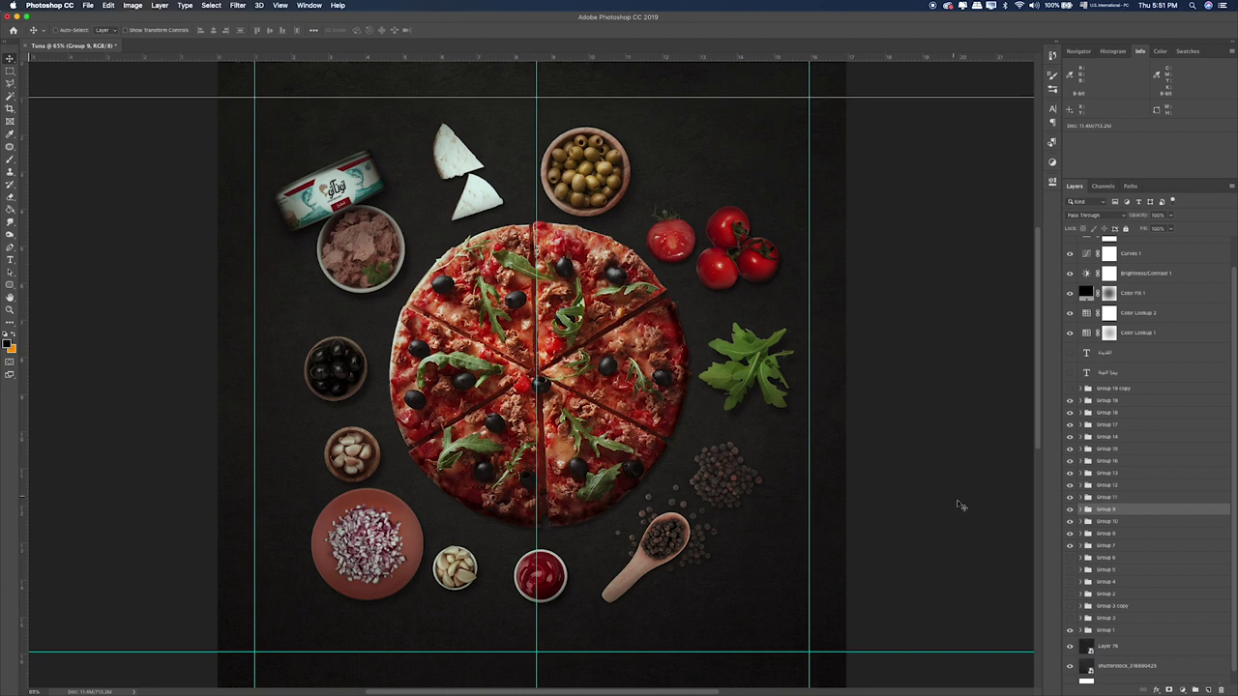
# Step: Hide Group 1, switch to the export folder in Finder, and line up 8.png after 7.png in a single row
pyautogui.click(1069, 546)
pyautogui.press('super+Tab')
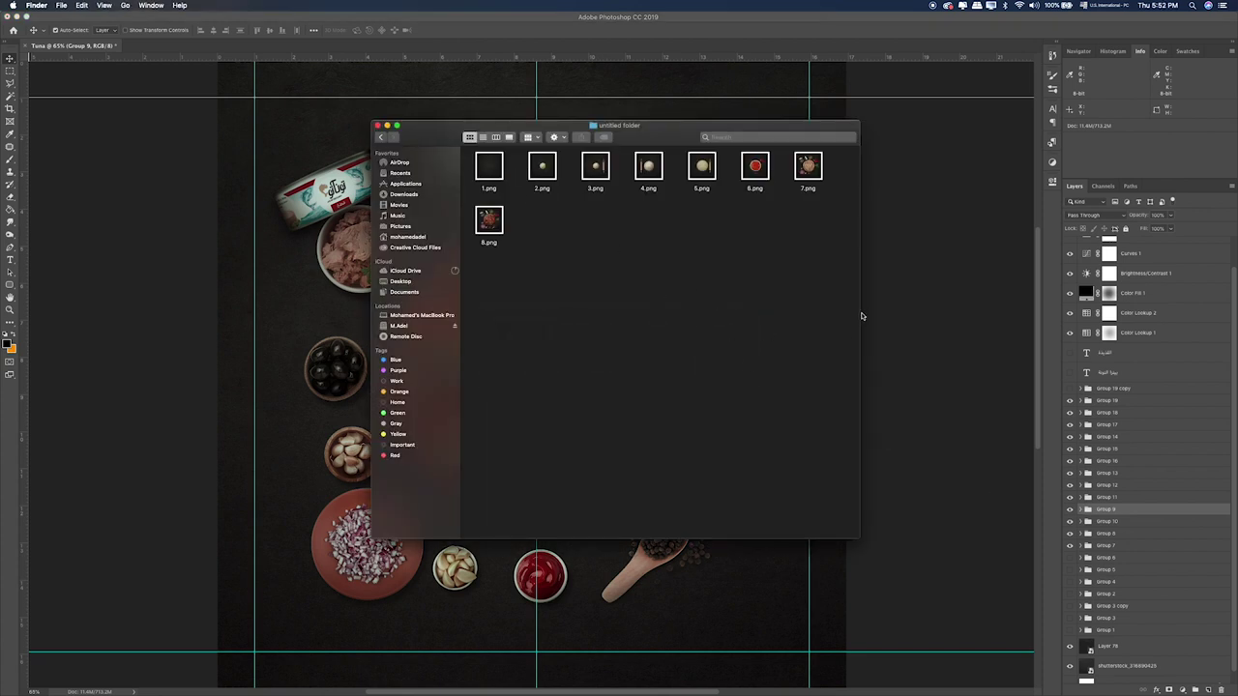
pyautogui.moveTo(858, 316); pyautogui.dragTo(917, 312)
pyautogui.moveTo(488, 221); pyautogui.dragTo(858, 169)
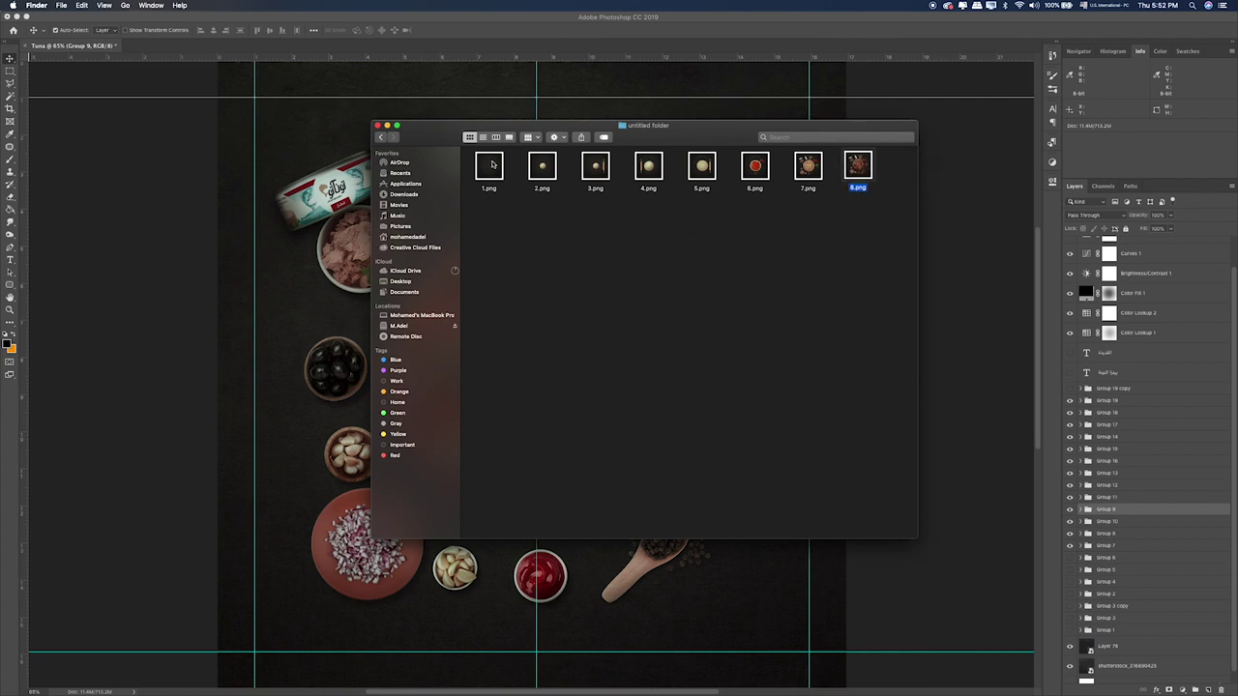
# Step: Preview the exported images 1.png to 8.png in sequence with Quick Look to check how the stages play
pyautogui.click(542, 166)
pyautogui.press('space')
pyautogui.press('Right')
pyautogui.press('Right')
pyautogui.press('Right')
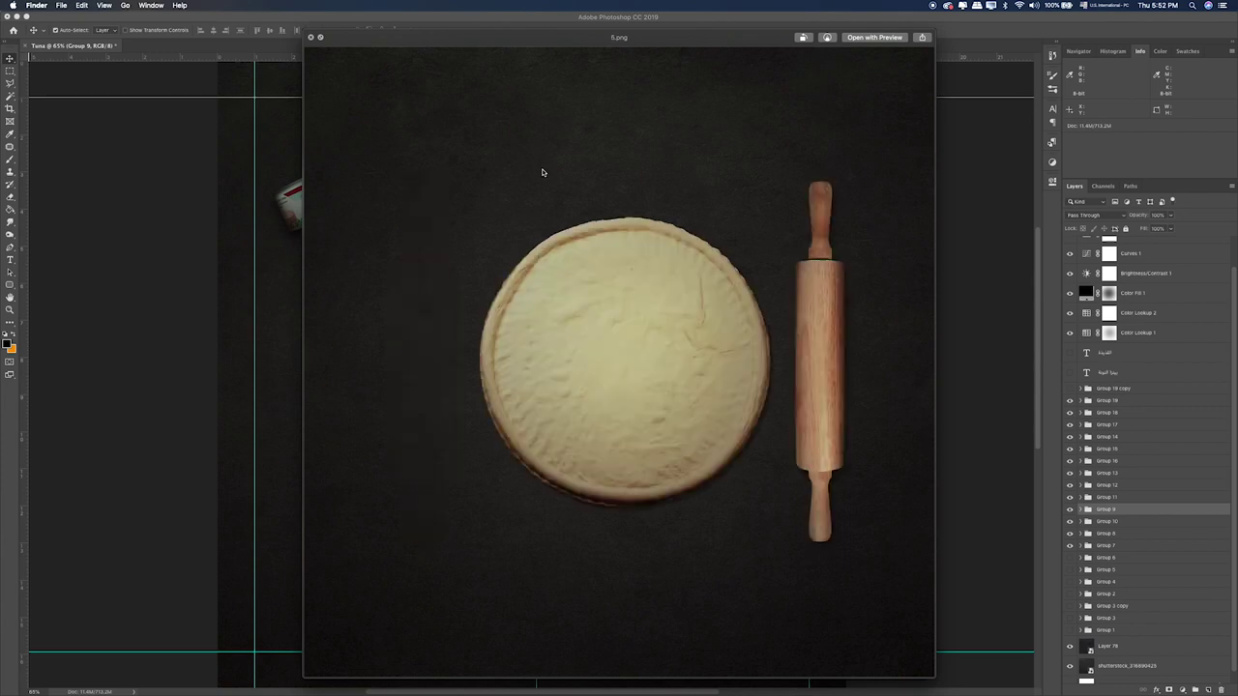
pyautogui.press('Right')
pyautogui.press('Right')
pyautogui.press('Right')
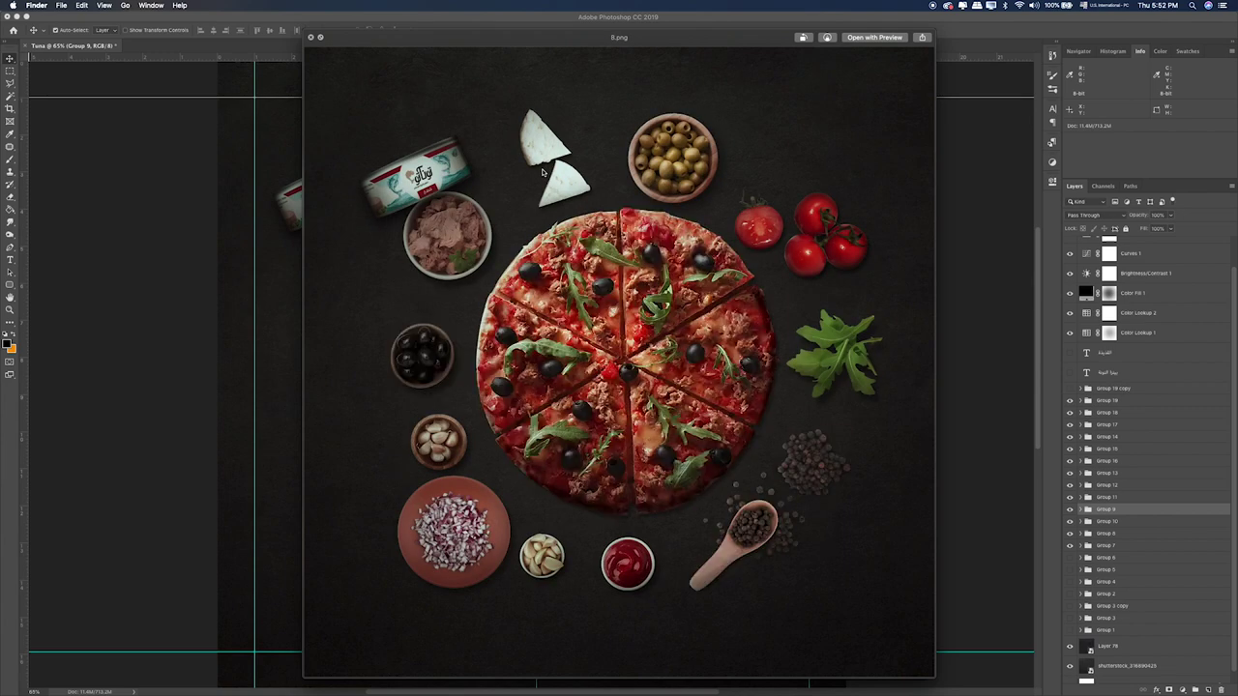
pyautogui.press('Left')
pyautogui.press('Left')
pyautogui.press('Left')
pyautogui.press('Left')
pyautogui.press('Left')
pyautogui.press('Left')
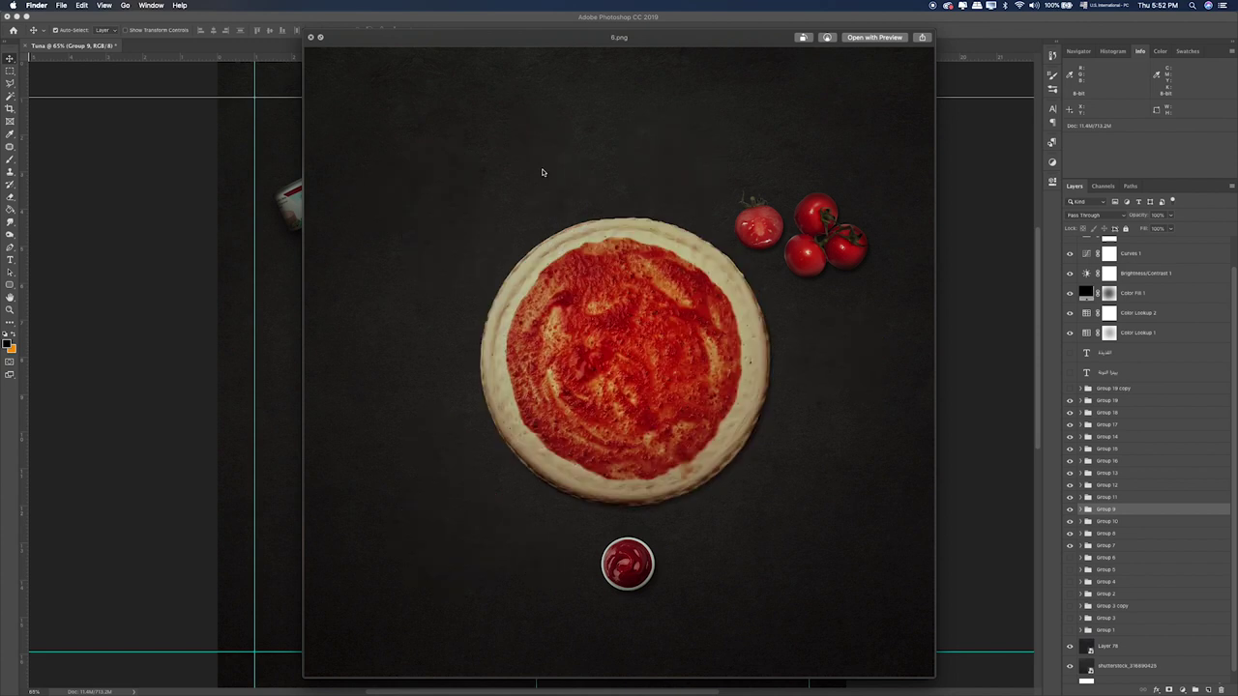
pyautogui.press('space')
pyautogui.press('Left')
pyautogui.press('space')
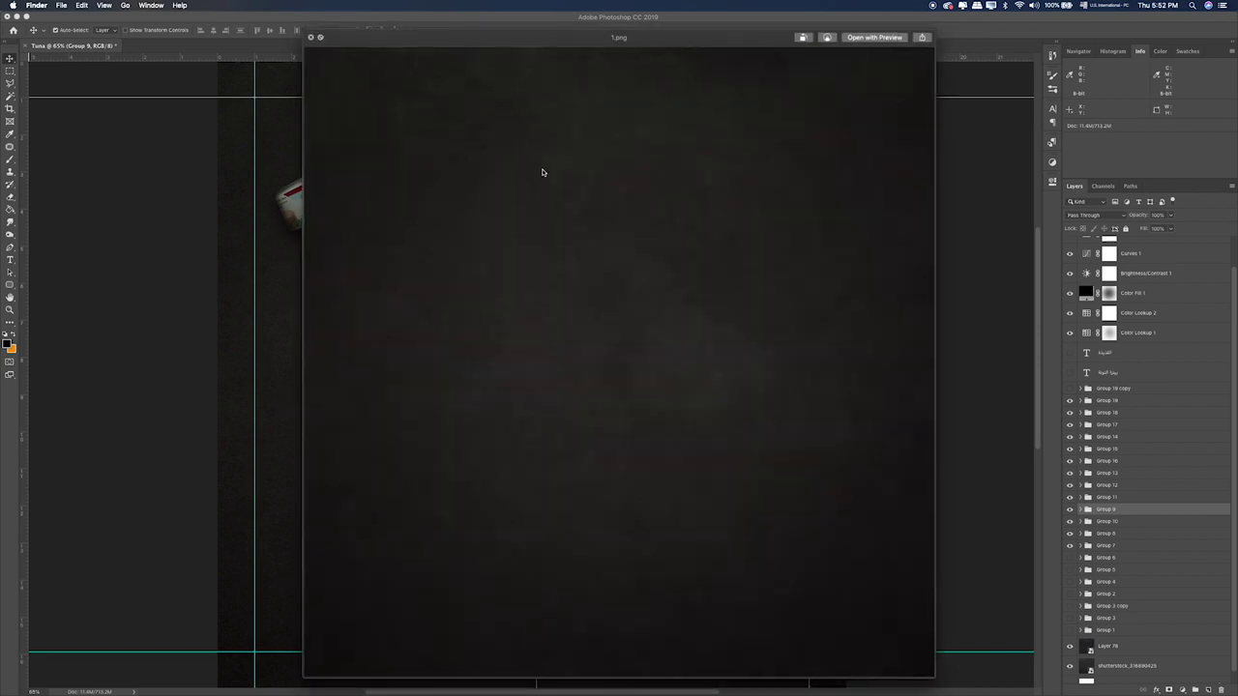
pyautogui.press('Right')
pyautogui.press('Right')
pyautogui.press('Right')
pyautogui.press('Right')
pyautogui.press('Right')
pyautogui.press('Right')
pyautogui.press('Right')
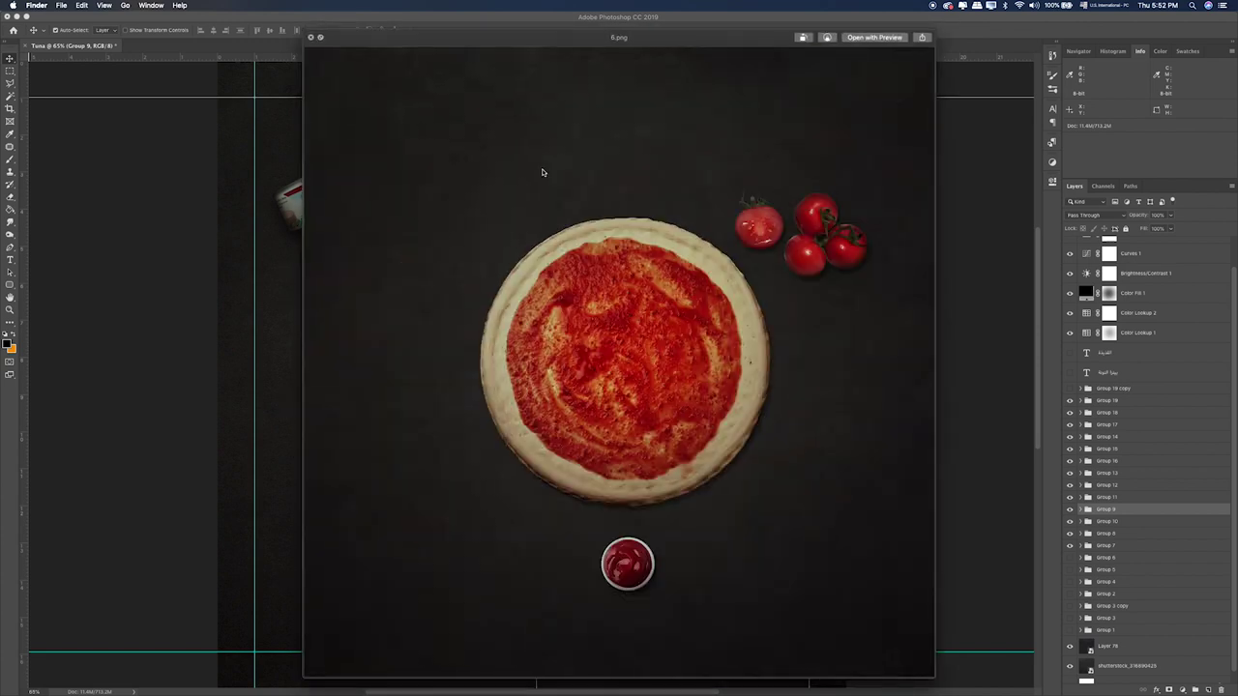
pyautogui.press('space')
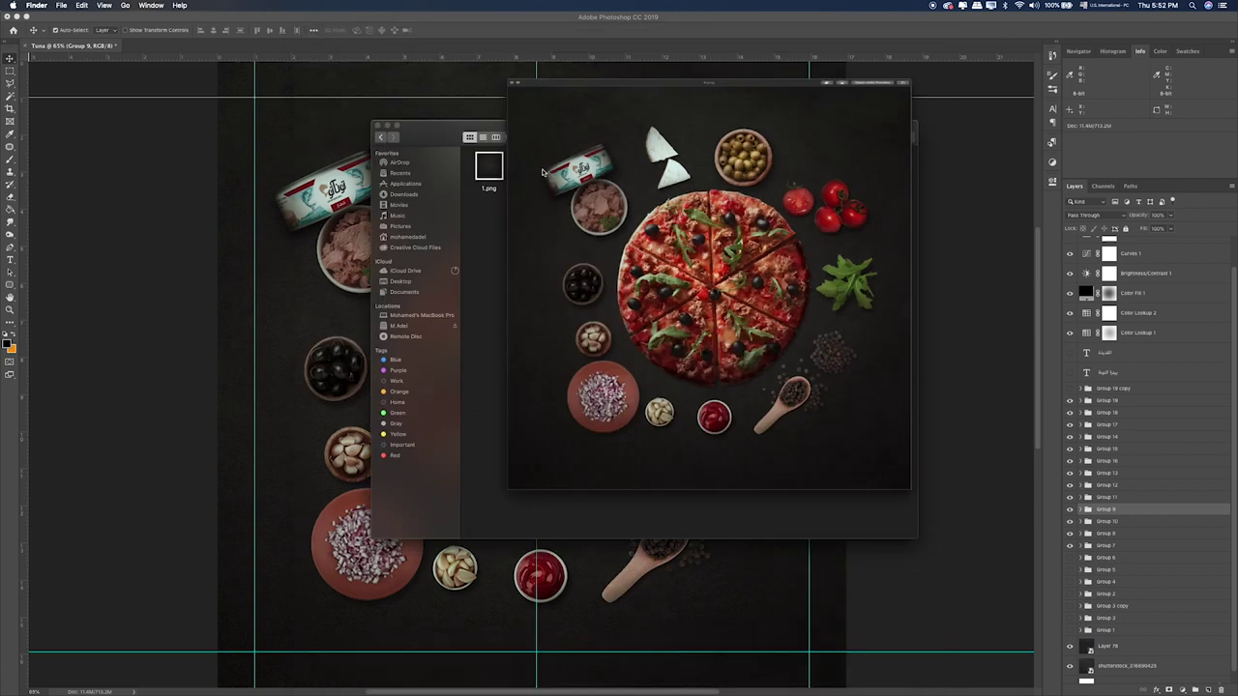
# Step: Switch back to Photoshop and color-label the sliced pizza group (Group 7) red
pyautogui.click(949, 209)
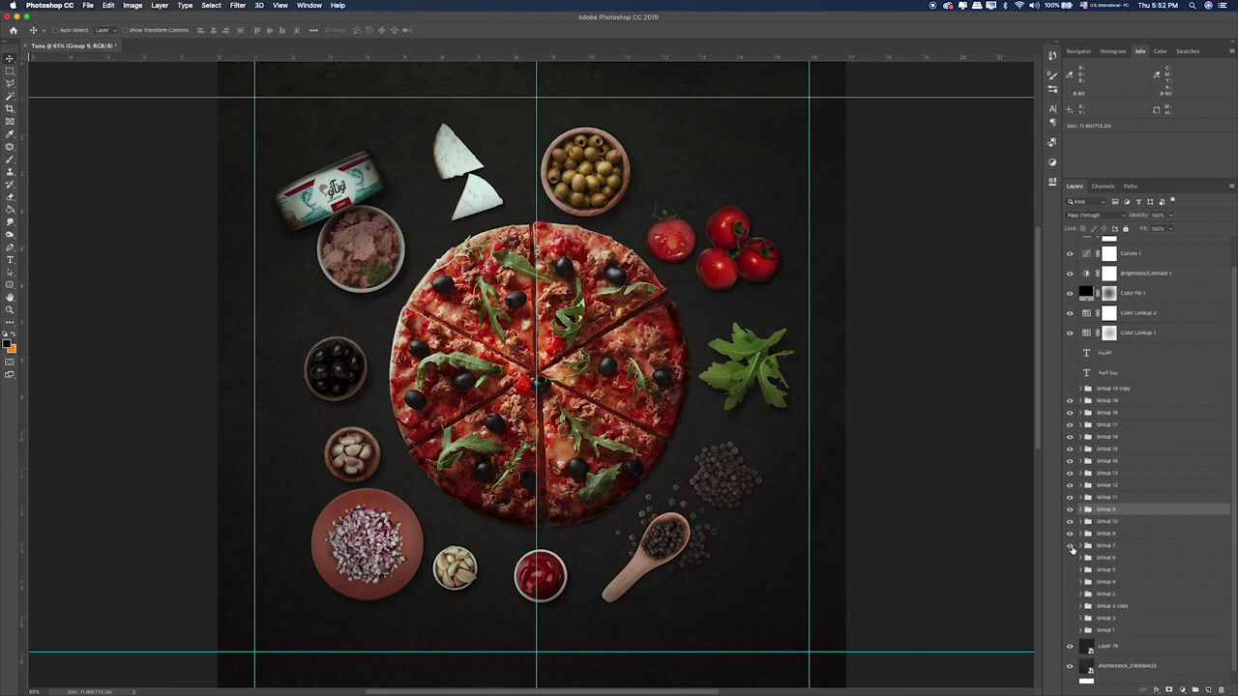
pyautogui.click(1160, 544)
pyautogui.rightClick(1153, 547)
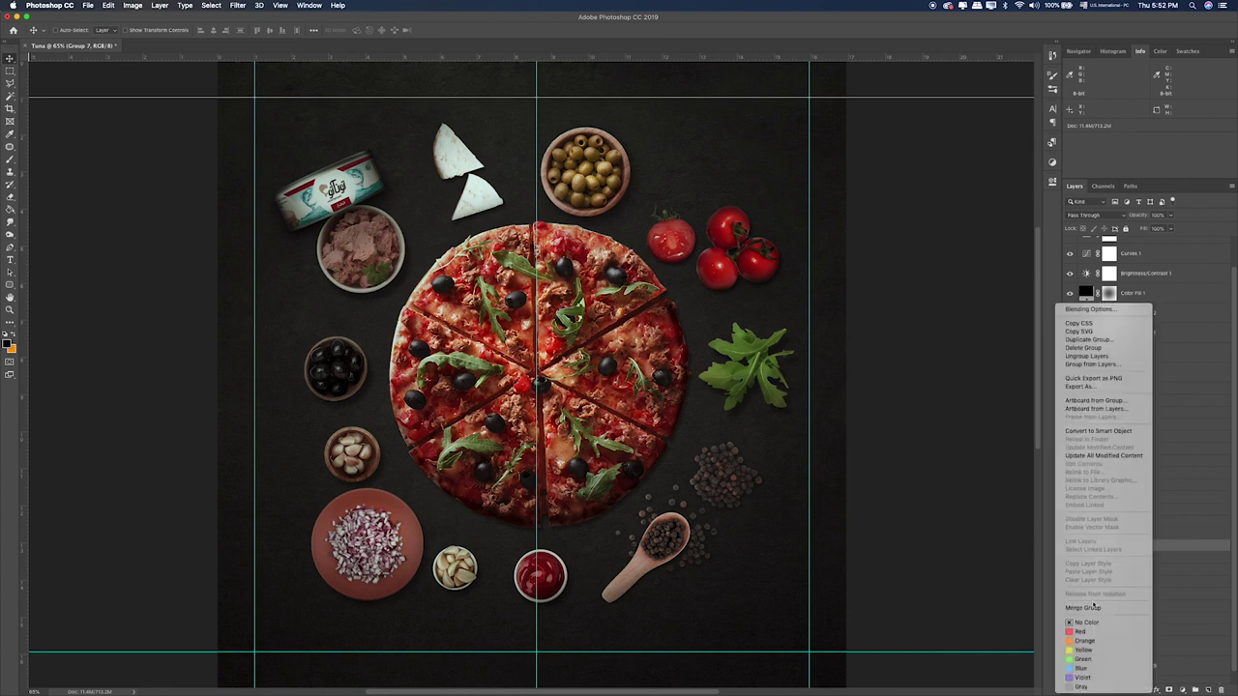
pyautogui.click(1087, 631)
# Step: Move the cheese wedges (Group 8) over so they sit partly behind the tuna can and tuna bowl
pyautogui.click(1108, 535)
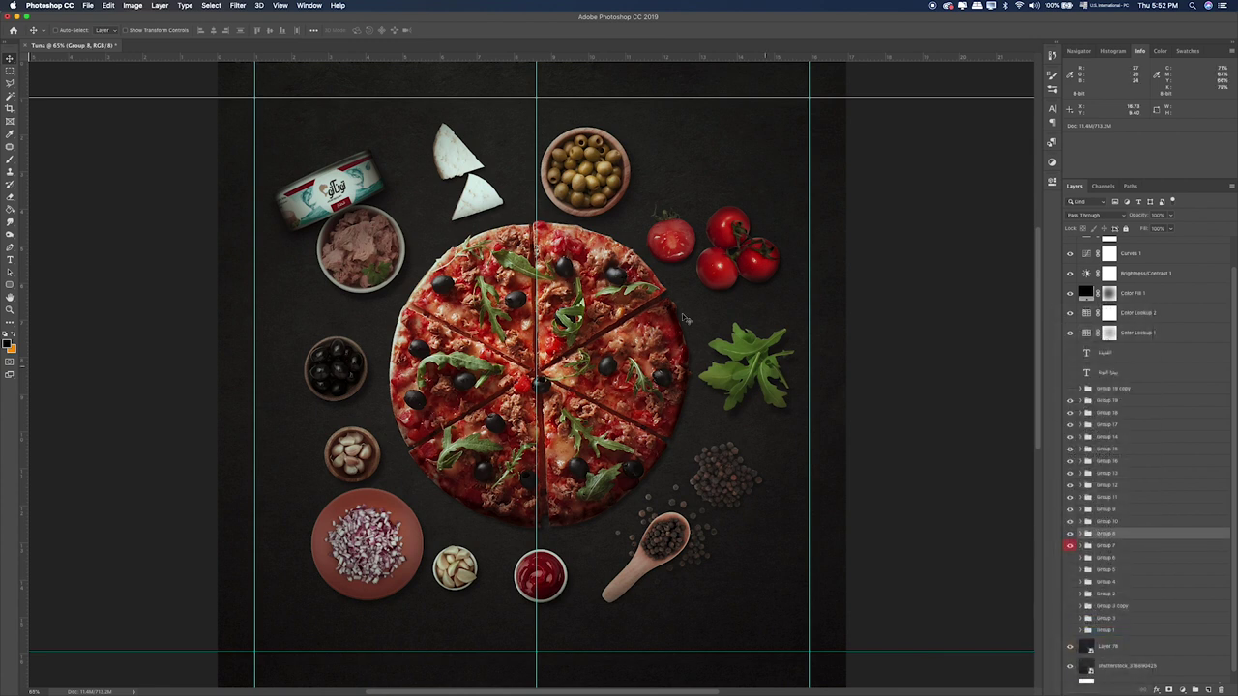
pyautogui.moveTo(600, 203); pyautogui.dragTo(608, 205)
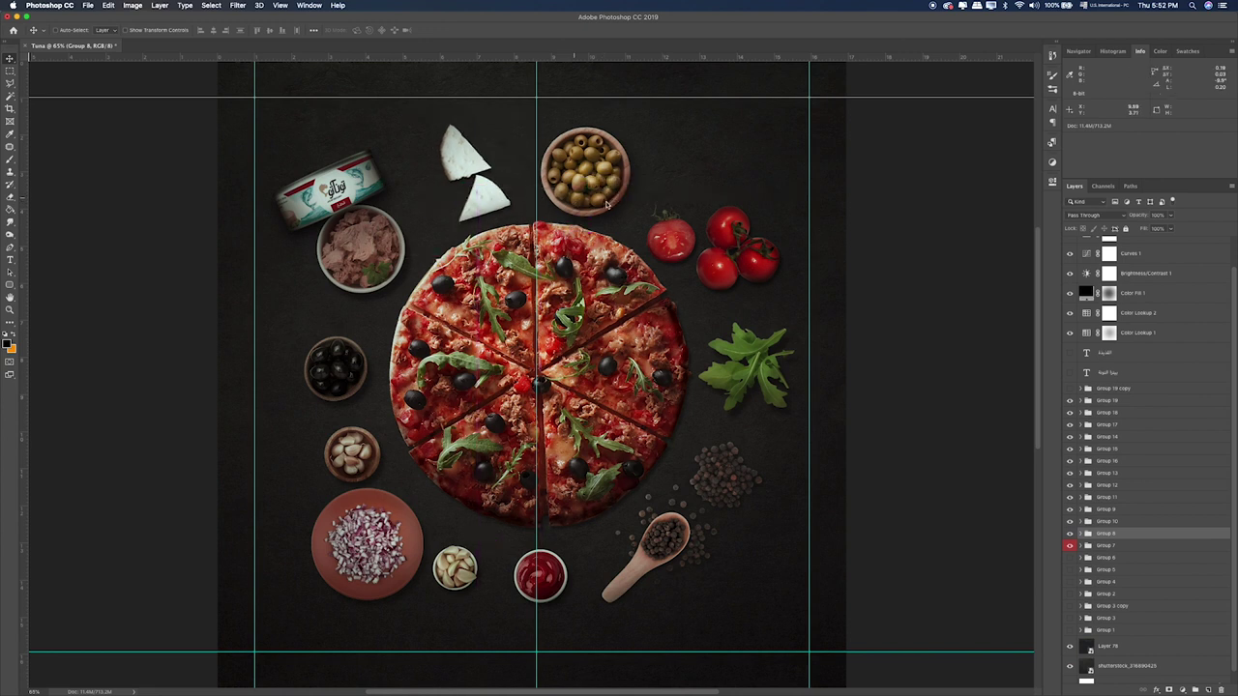
pyautogui.moveTo(422, 198); pyautogui.dragTo(398, 210)
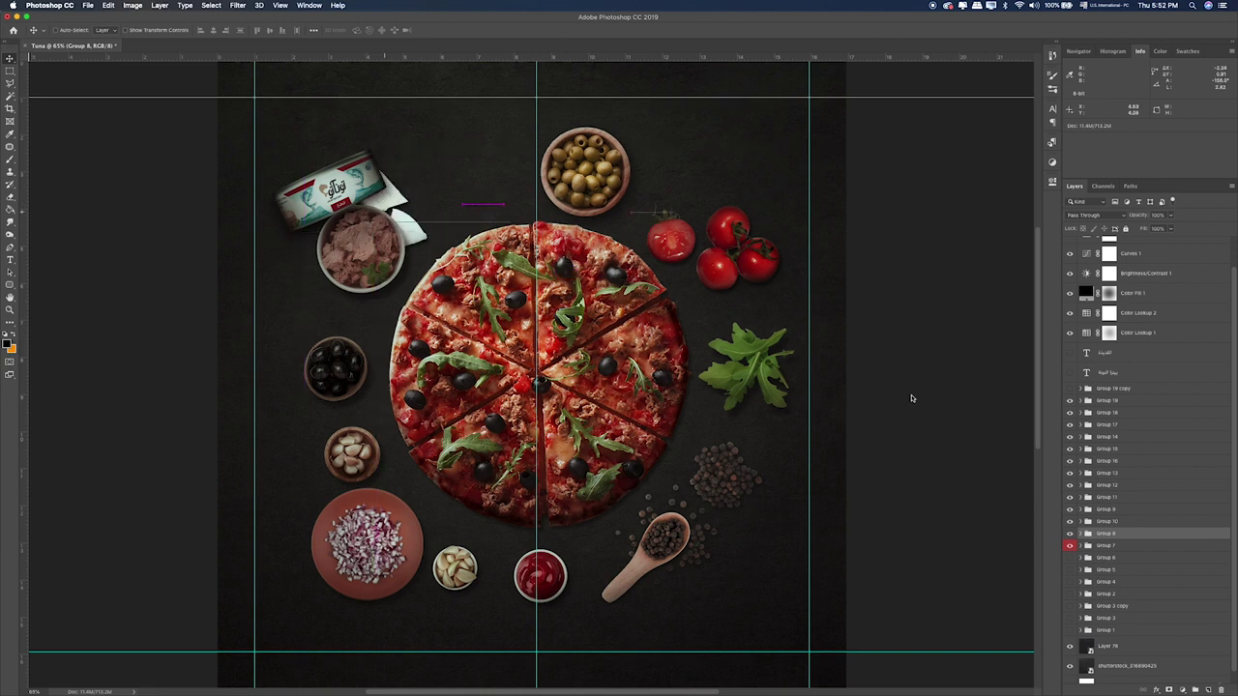
# Step: Move the green olives (Group 10) above the pizza's upper-left edge and the tomatoes (Group 9) above its upper-right edge
pyautogui.click(1124, 521)
pyautogui.moveTo(592, 155); pyautogui.dragTo(495, 148)
pyautogui.click(1139, 509)
pyautogui.moveTo(673, 263); pyautogui.dragTo(628, 252)
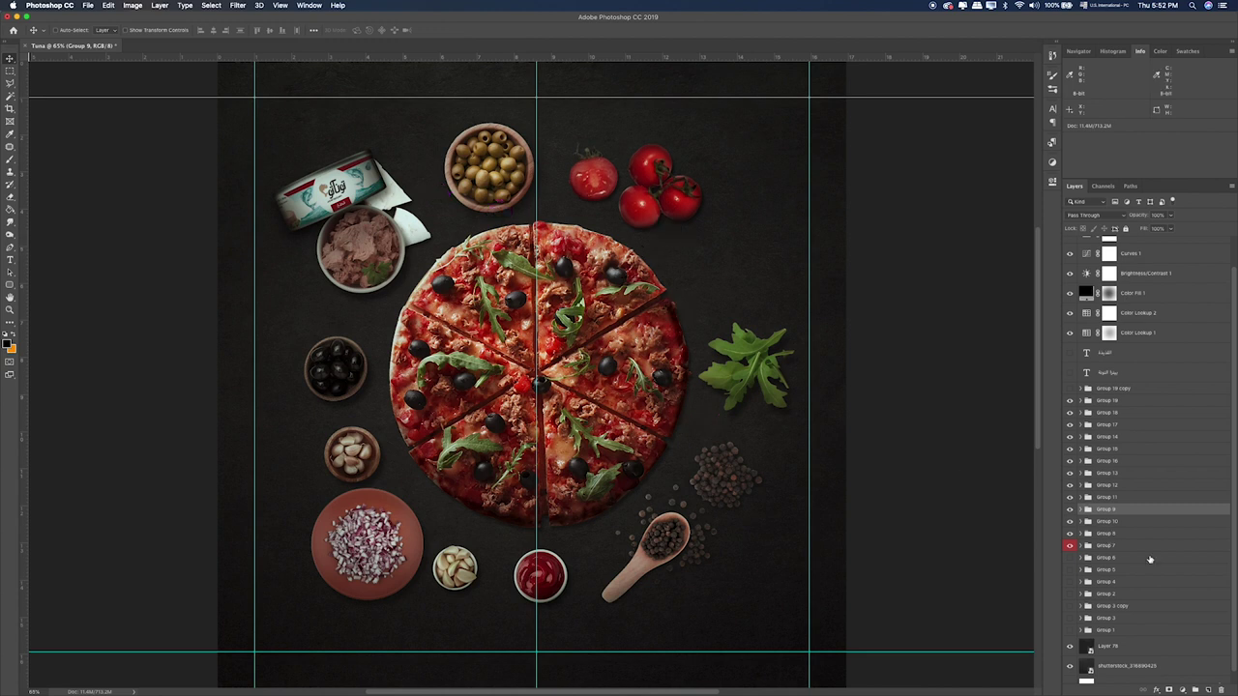
# Step: Tuck the cheese wedges (Group 8) completely behind the tuna and place the green olives (Group 10) beside the tuna can
pyautogui.click(1116, 536)
pyautogui.moveTo(428, 256); pyautogui.dragTo(405, 288)
pyautogui.click(1121, 523)
pyautogui.moveTo(542, 240); pyautogui.dragTo(492, 260)
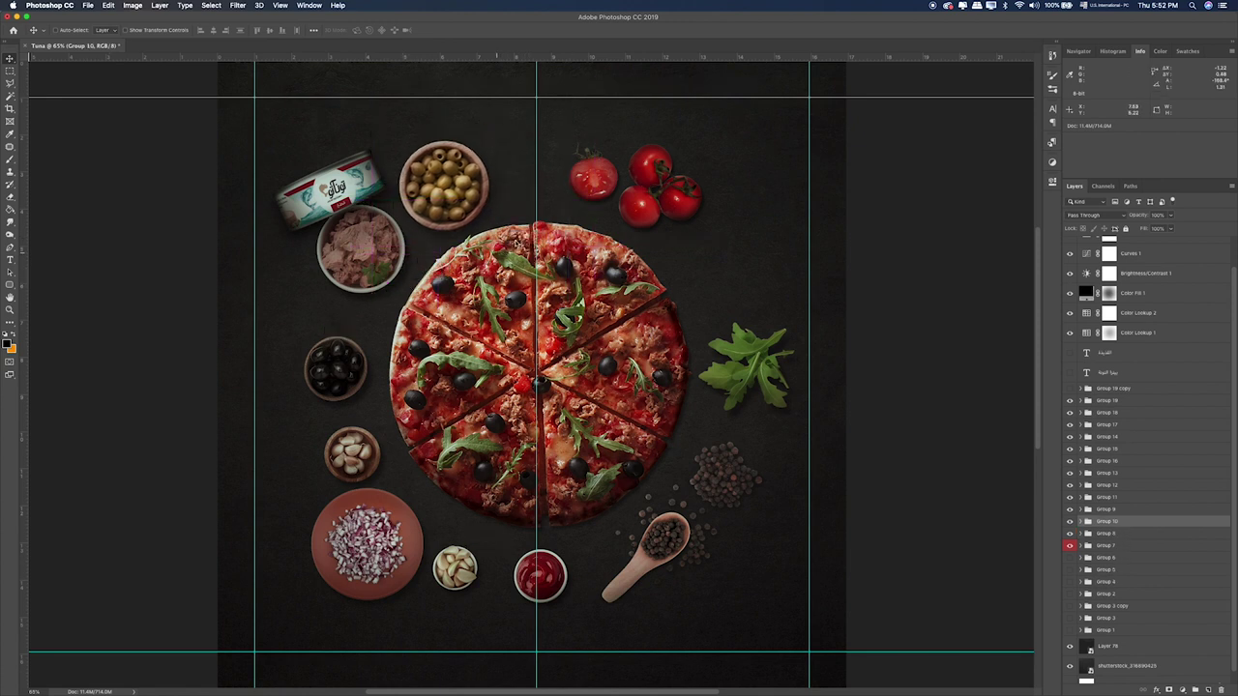
# Step: Move the tomatoes (Group 9) closer to the pizza's top center and the arugula (Group 11) to its upper right
pyautogui.click(1102, 508)
pyautogui.moveTo(668, 243); pyautogui.dragTo(621, 225)
pyautogui.click(1108, 497)
pyautogui.moveTo(764, 317); pyautogui.dragTo(728, 196)
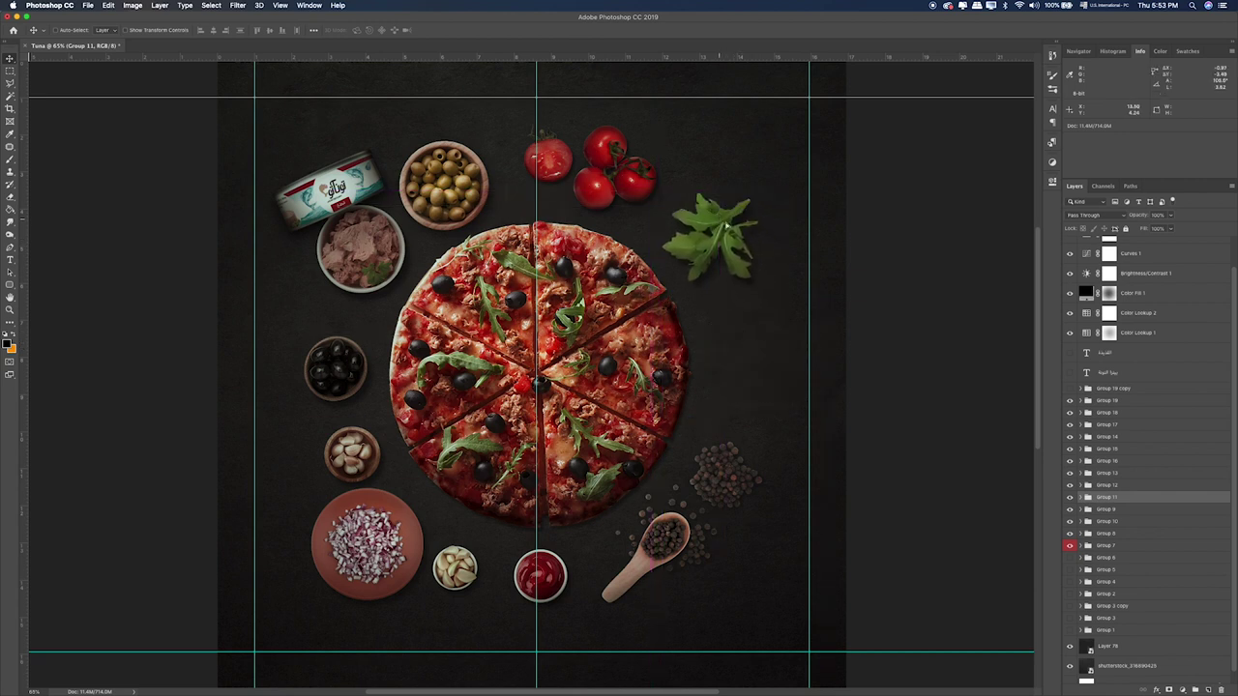
# Step: Move the peppercorns with spoon (Group 12) up along the pizza's right side and rotate them about 22° counter-clockwise
pyautogui.click(1112, 484)
pyautogui.moveTo(771, 401); pyautogui.dragTo(821, 253)
pyautogui.hotkey('ctrl', 't')
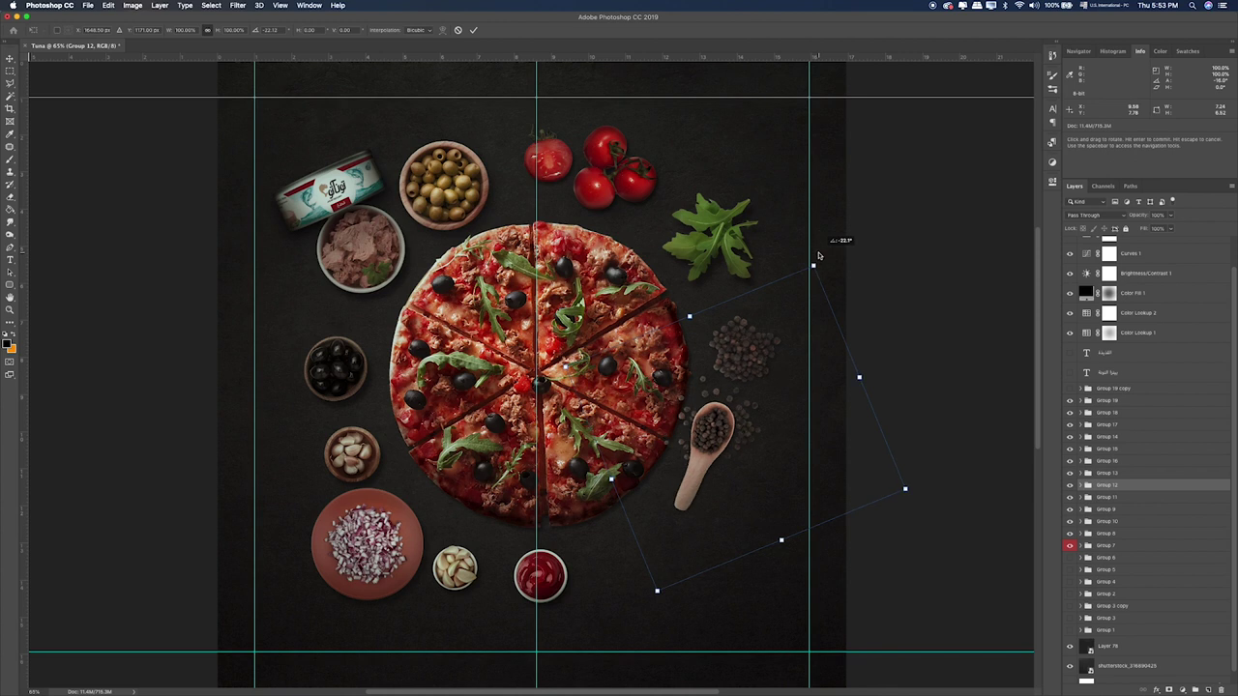
pyautogui.press('Return')
pyautogui.moveTo(746, 452); pyautogui.dragTo(757, 450)
pyautogui.hotkey('shift', 'Left')
# Step: Move the ketchup bowl (Group 13) to the pizza's lower-right side, below the spoon
pyautogui.hotkey('alt', ']')
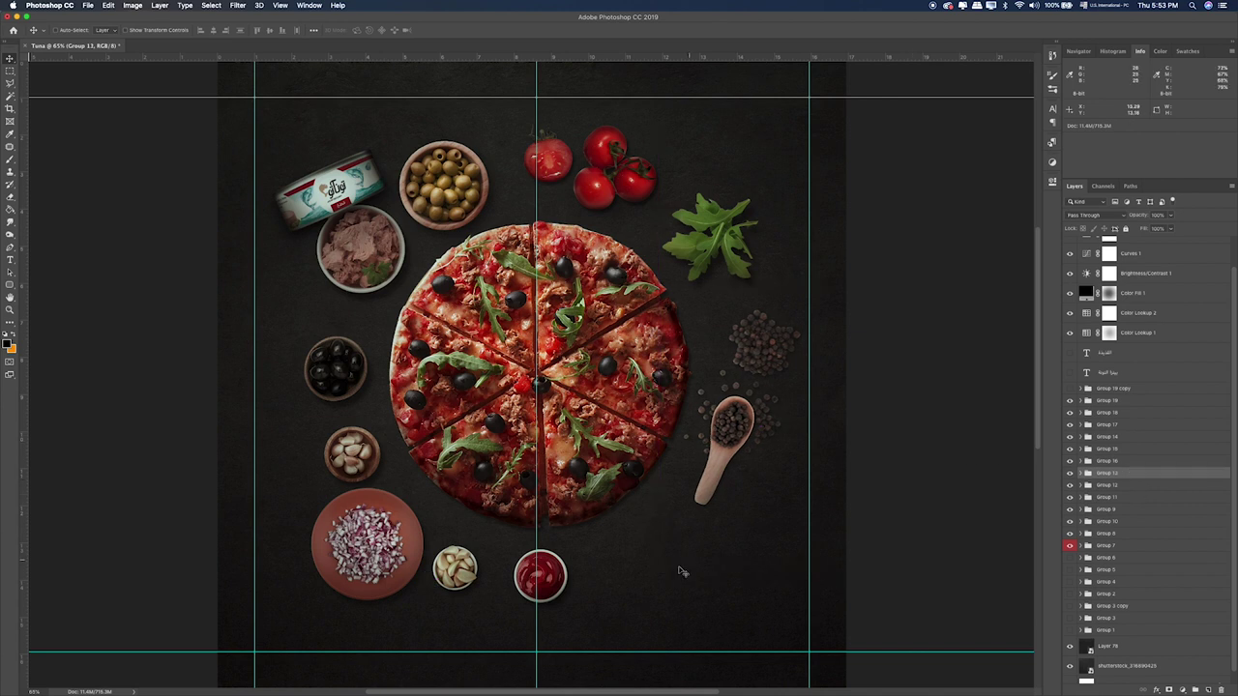
pyautogui.moveTo(773, 545); pyautogui.dragTo(858, 519)
pyautogui.click(1100, 464)
pyautogui.moveTo(546, 552); pyautogui.dragTo(654, 542)
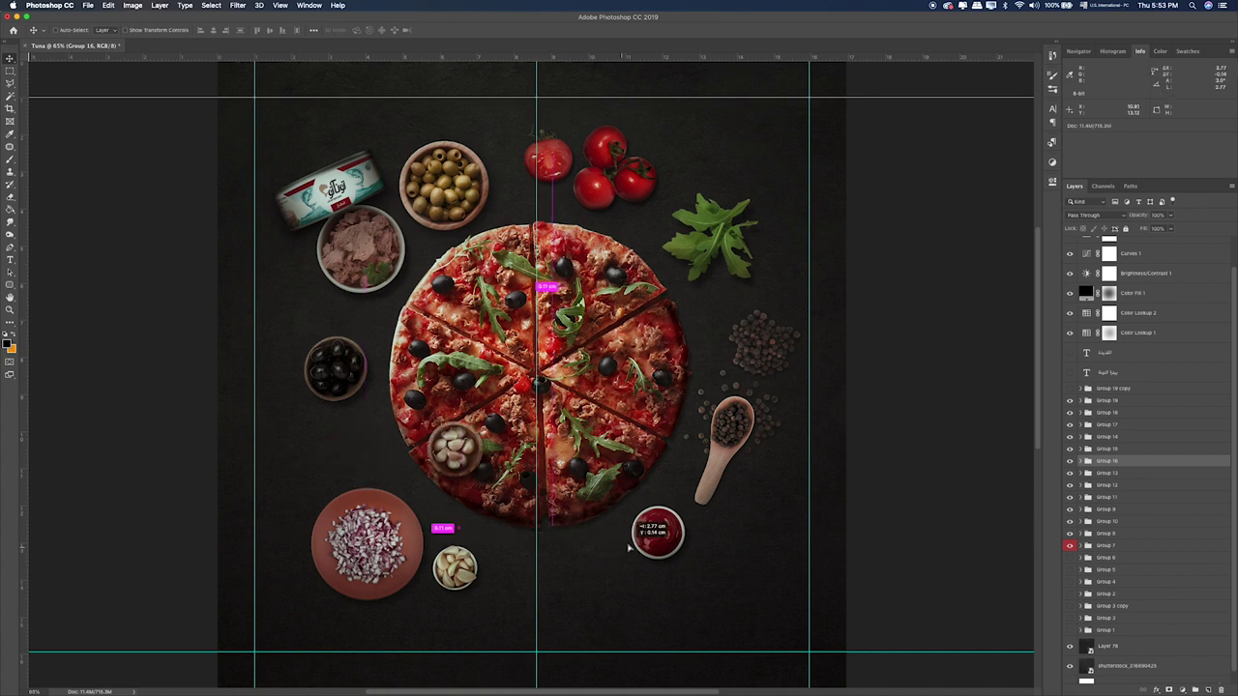
pyautogui.press('super+z')
# Step: Move the peeled garlic in the white bowl (Group 15) to just below and left of the ketchup bowl
pyautogui.click(1126, 451)
pyautogui.moveTo(523, 576); pyautogui.dragTo(638, 634)
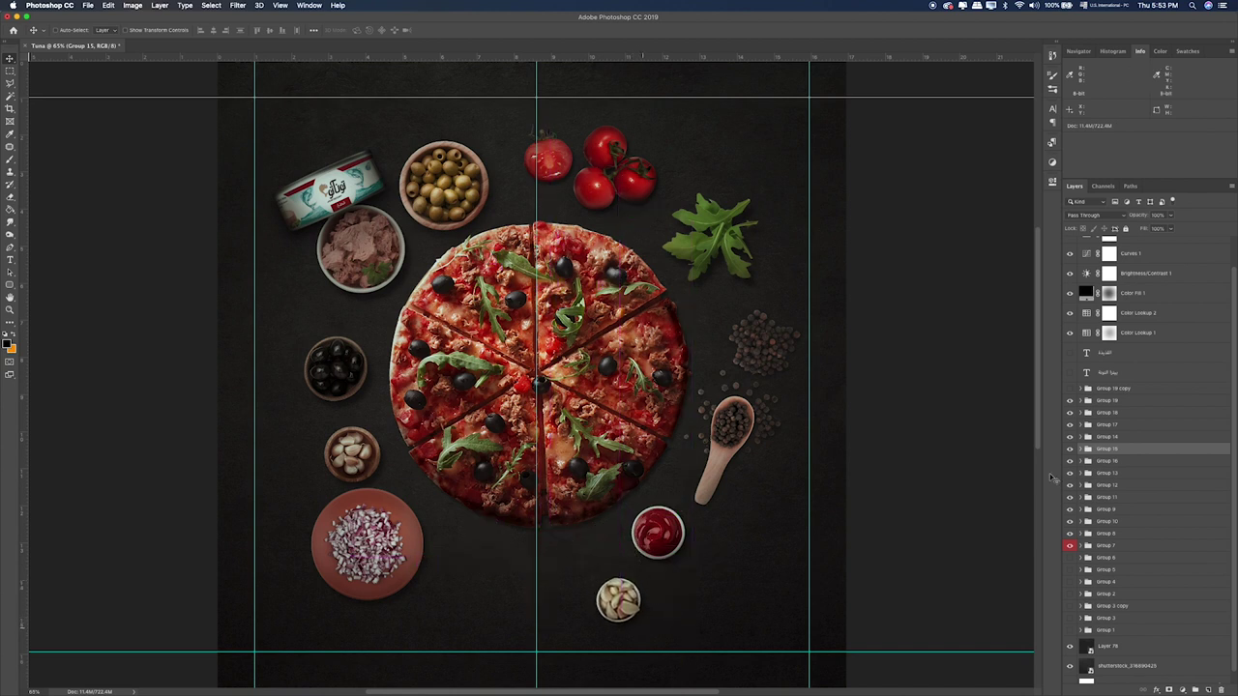
pyautogui.keyDown('super'); pyautogui.click(1116, 448); pyautogui.keyUp('super')
pyautogui.moveTo(433, 554); pyautogui.dragTo(498, 571)
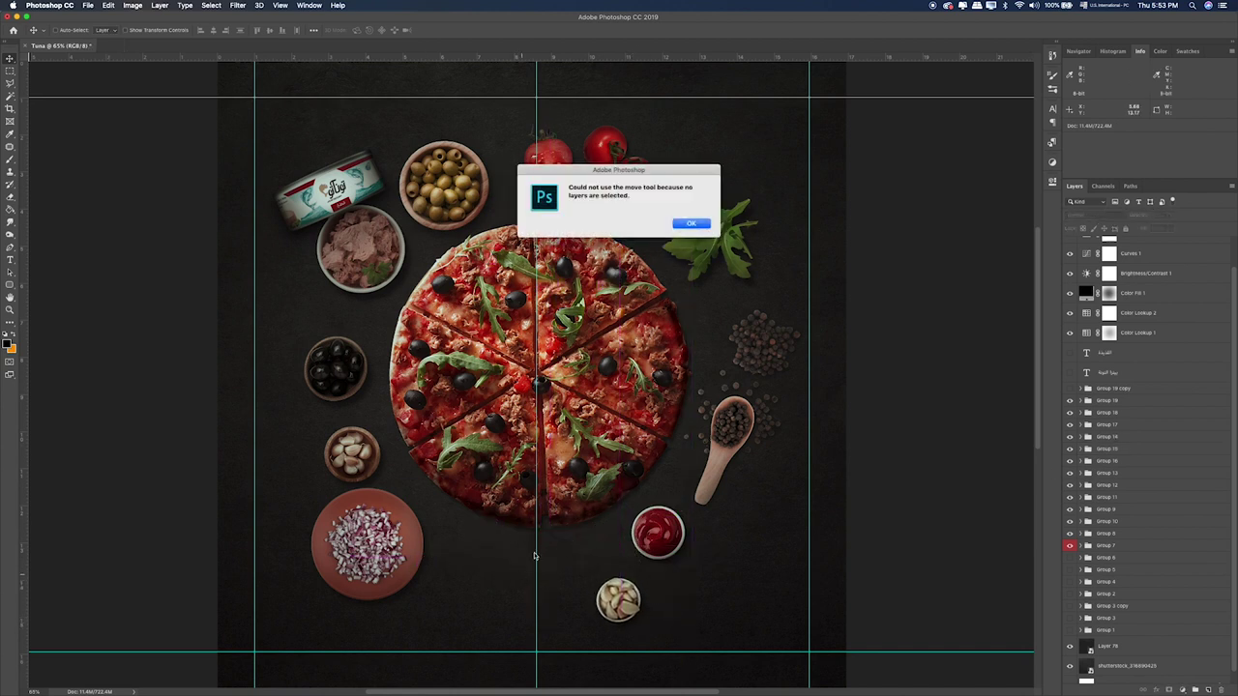
pyautogui.click(695, 223)
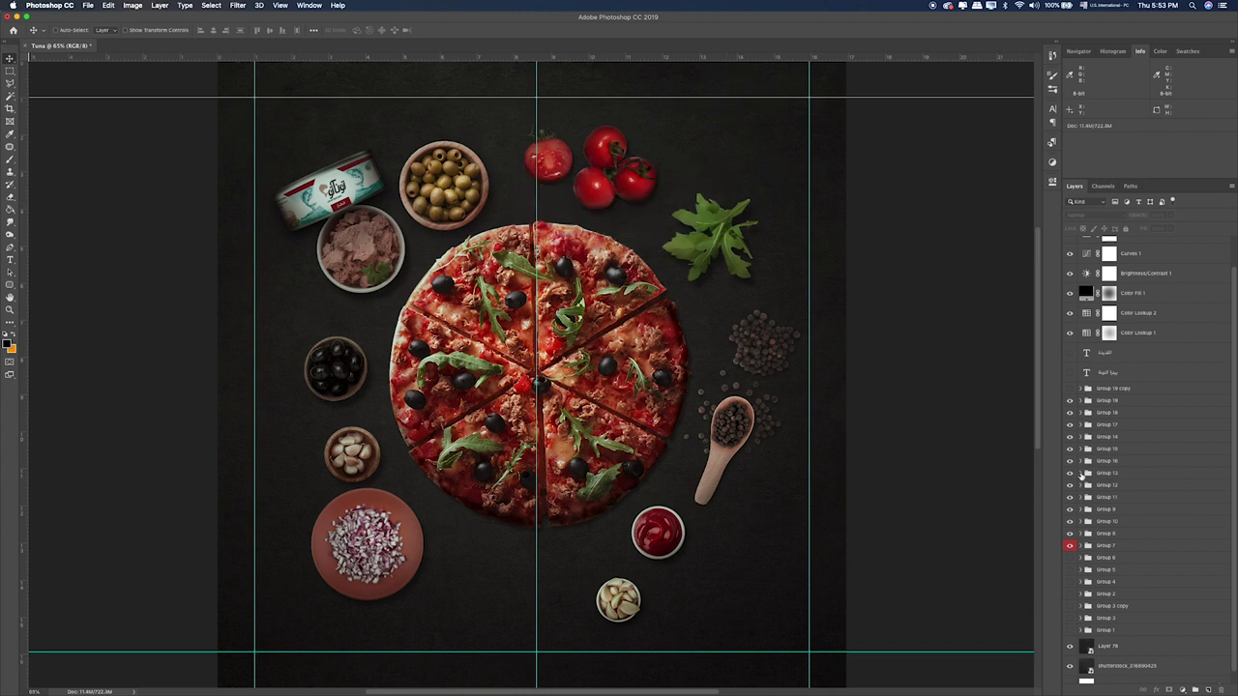
pyautogui.click(1126, 464)
pyautogui.moveTo(610, 525); pyautogui.dragTo(667, 546)
pyautogui.press('super+z')
pyautogui.click(1161, 450)
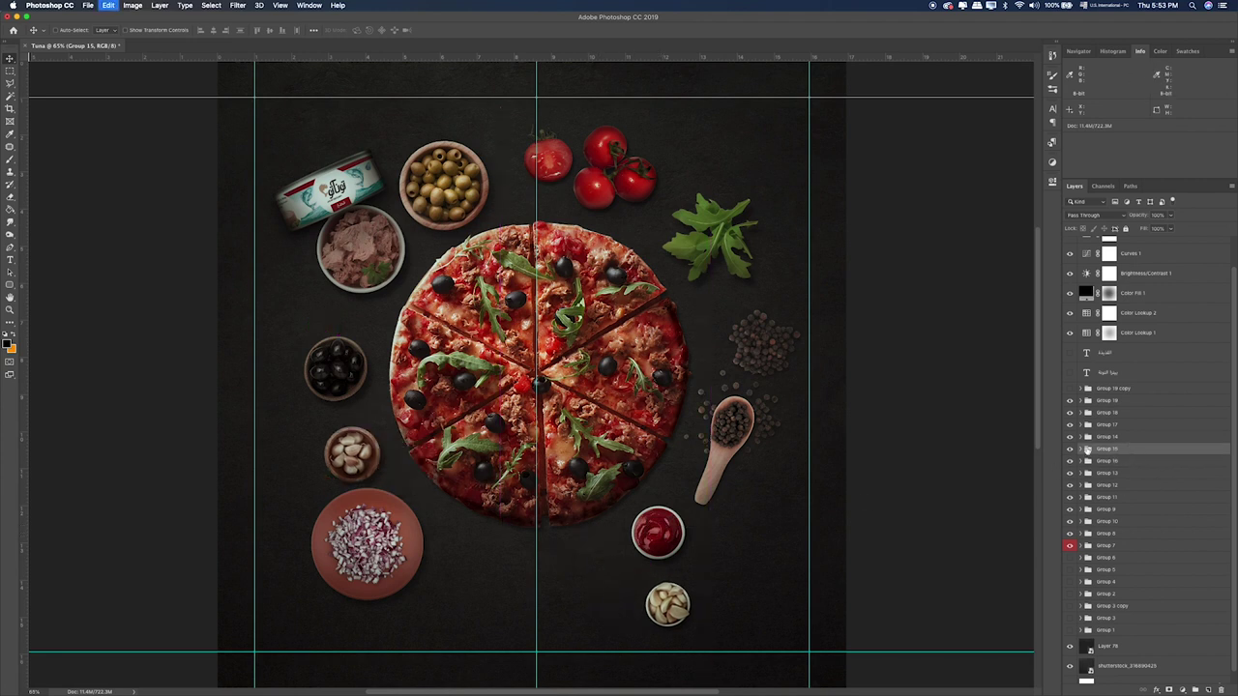
pyautogui.press('super+z')
# Step: Move the chopped onion plate (Group 14) to just below the pizza and the peeled garlic bowl (Group 15) slightly closer to the pizza
pyautogui.click(1107, 436)
pyautogui.moveTo(474, 580); pyautogui.dragTo(534, 593)
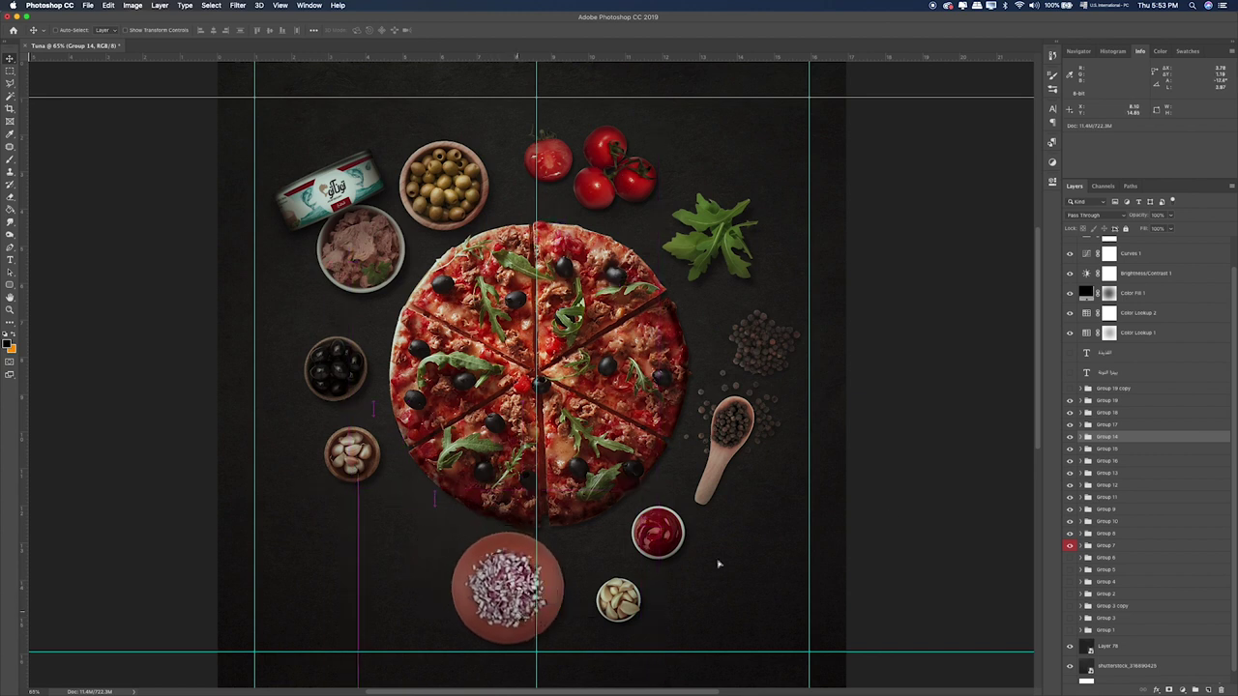
pyautogui.click(1105, 425)
pyautogui.click(1102, 449)
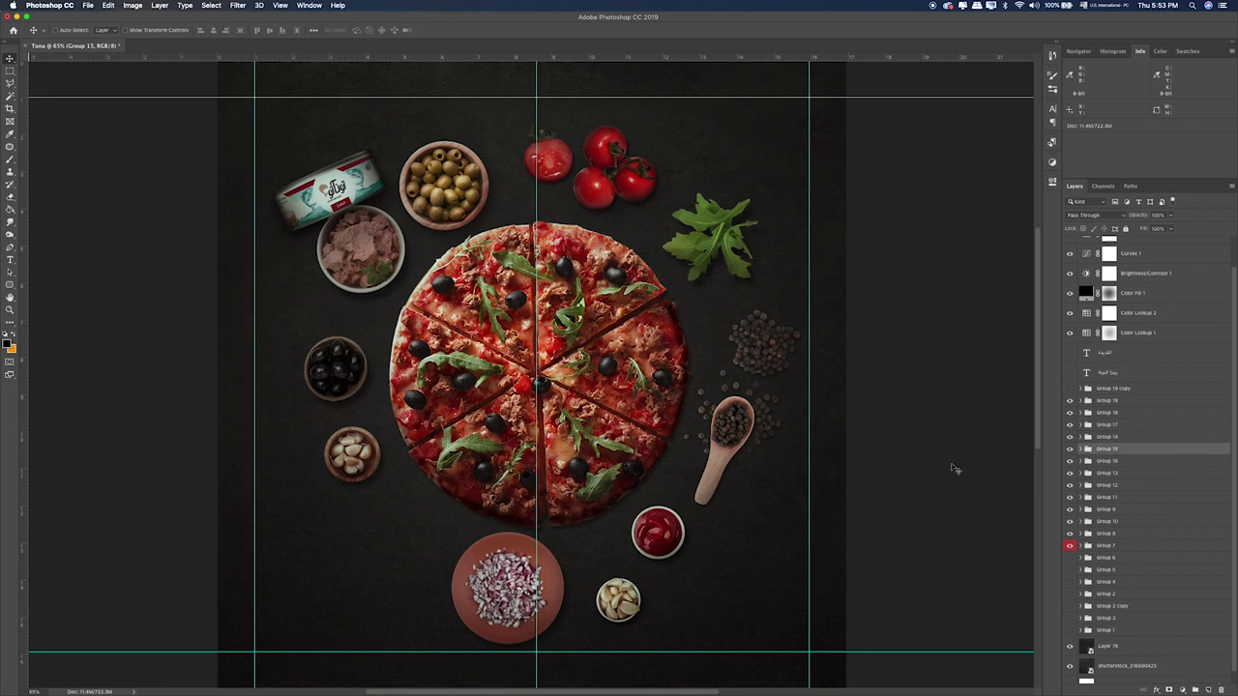
pyautogui.moveTo(542, 503); pyautogui.dragTo(620, 551)
pyautogui.press('super+z')
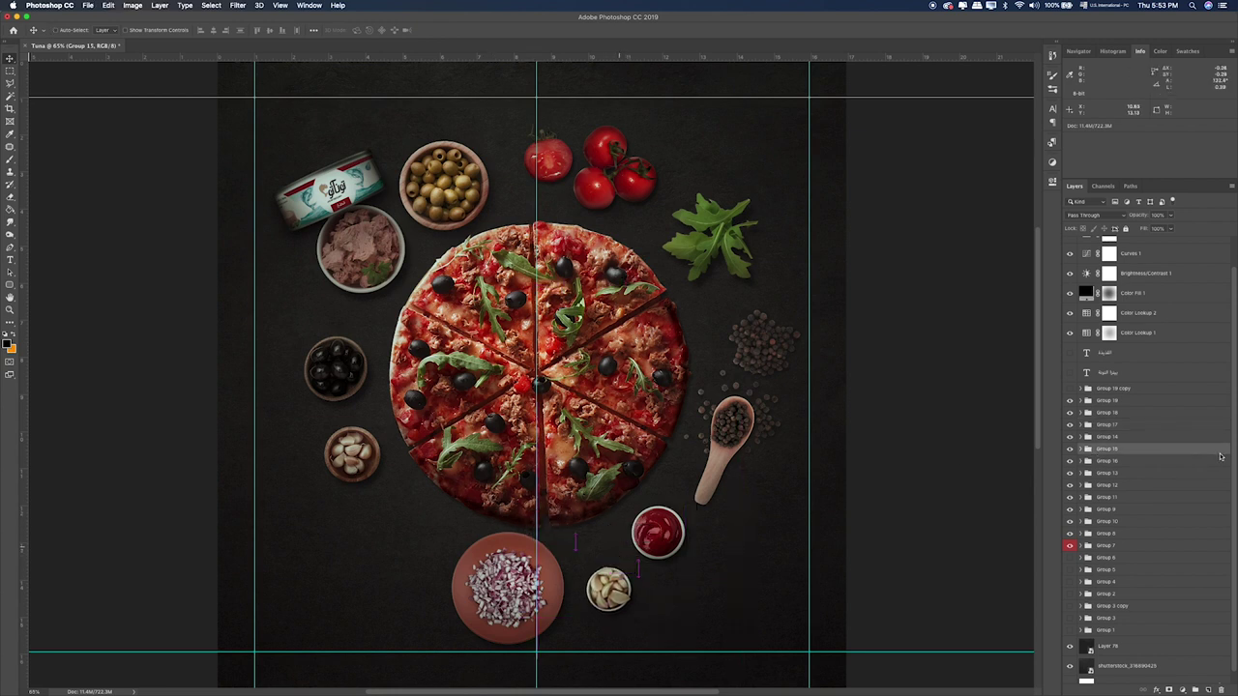
# Step: Move the unpeeled garlic bowl (Group 16) to the pizza's lower left and the black olives (Group 17) down to just above it
pyautogui.click(459, 549)
pyautogui.moveTo(457, 524); pyautogui.dragTo(540, 612)
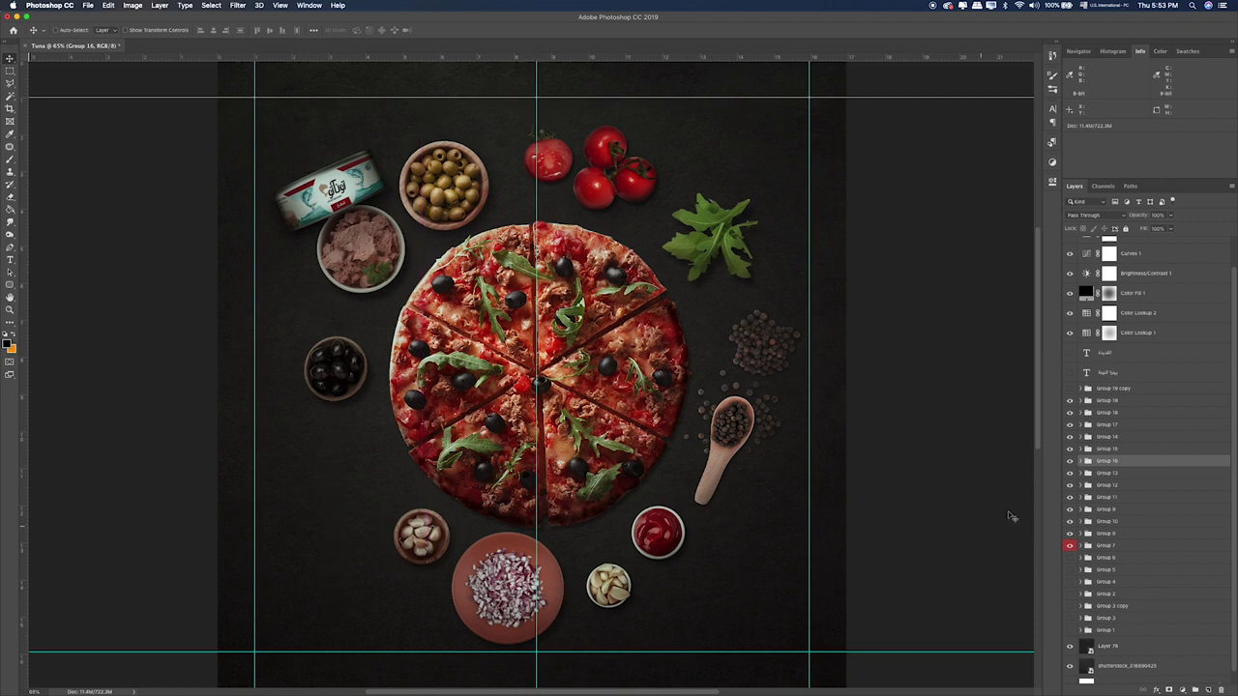
pyautogui.click(1112, 424)
pyautogui.moveTo(547, 355); pyautogui.dragTo(565, 448)
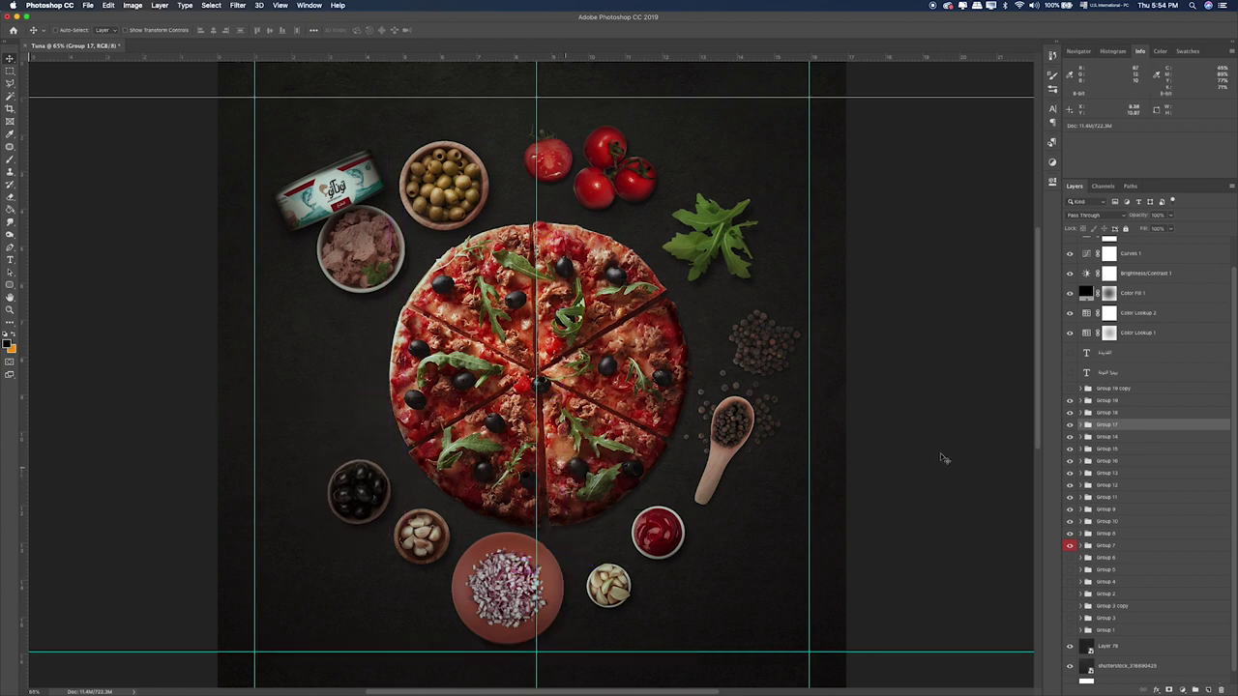
# Step: Move the tuna bowl and tuna can (Groups 18 and 19) together down along the pizza's left side
pyautogui.click(1125, 413)
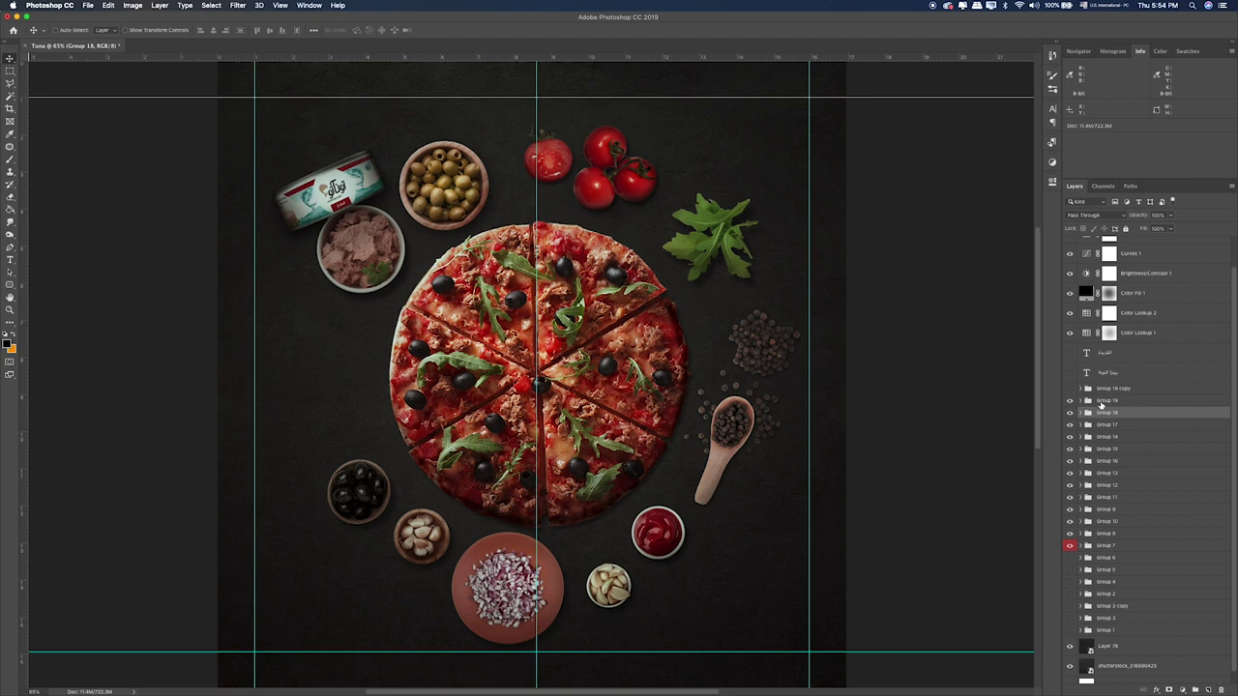
pyautogui.keyDown('shift'); pyautogui.click(1102, 401); pyautogui.keyUp('shift')
pyautogui.moveTo(327, 293); pyautogui.dragTo(281, 358)
# Step: Rotate the tuna can (Group 19) about 25.5° clockwise and shift it slightly down together with the tuna bowl (Group 18)
pyautogui.click(1098, 399)
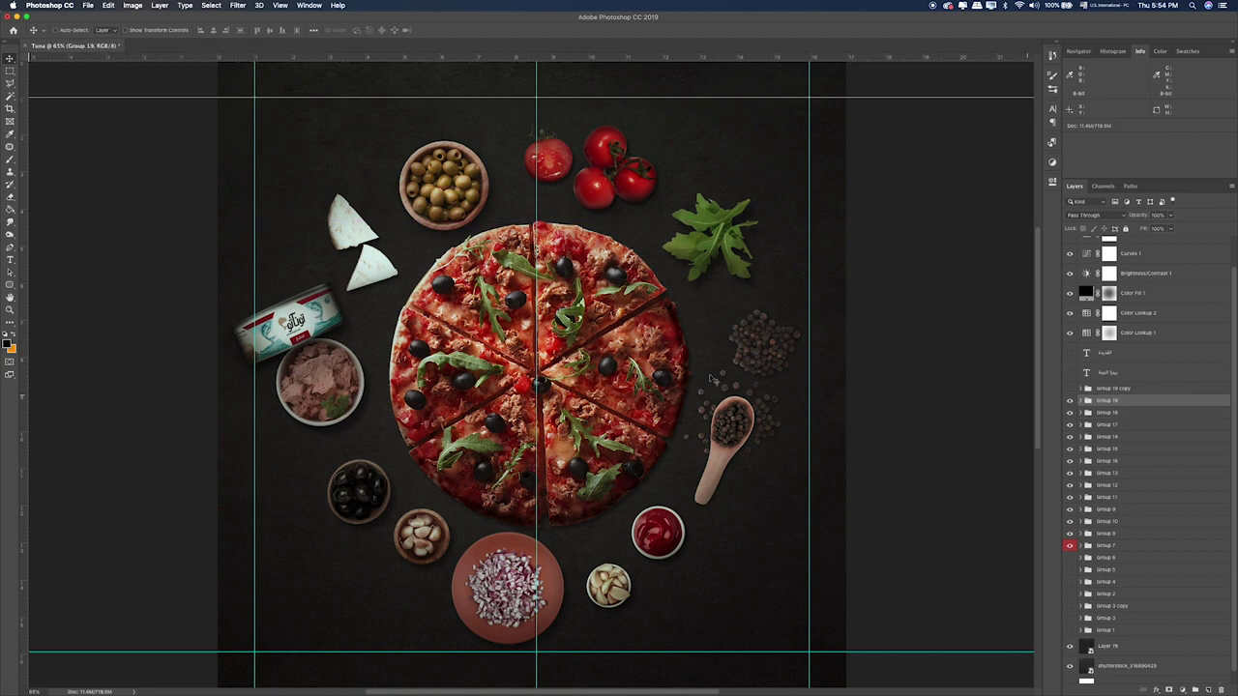
pyautogui.press('super+t')
pyautogui.moveTo(412, 251); pyautogui.dragTo(454, 305)
pyautogui.moveTo(374, 312); pyautogui.dragTo(402, 309)
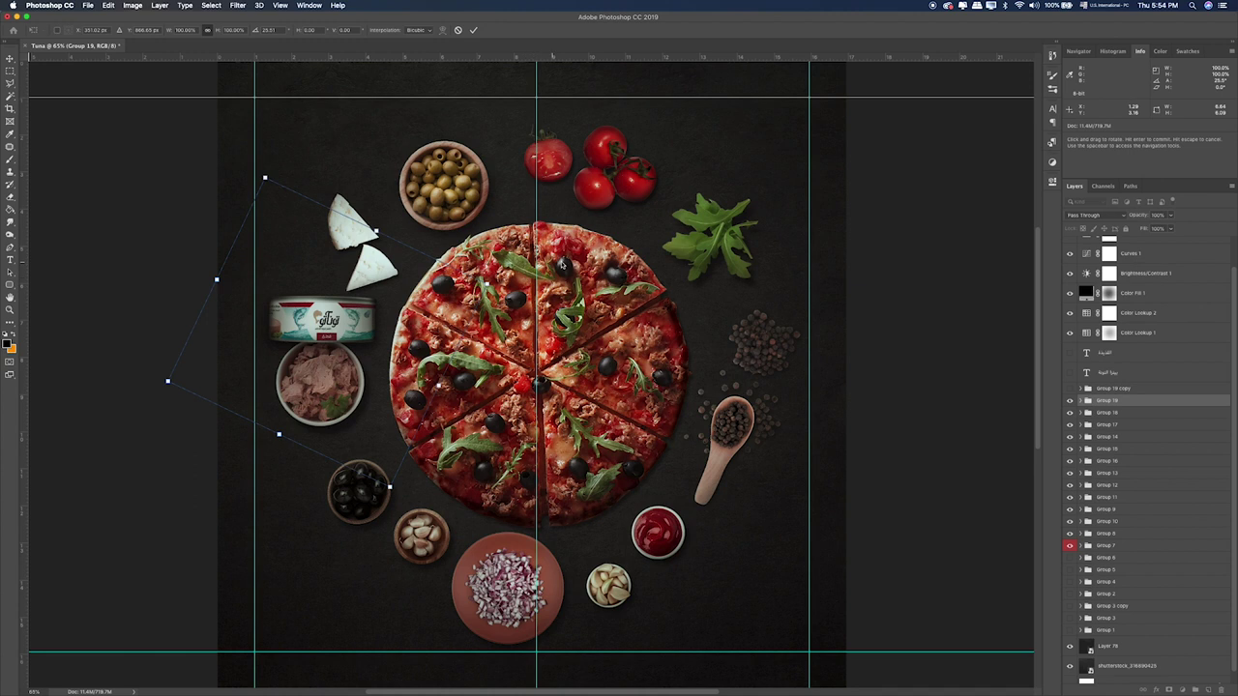
pyautogui.press('Return')
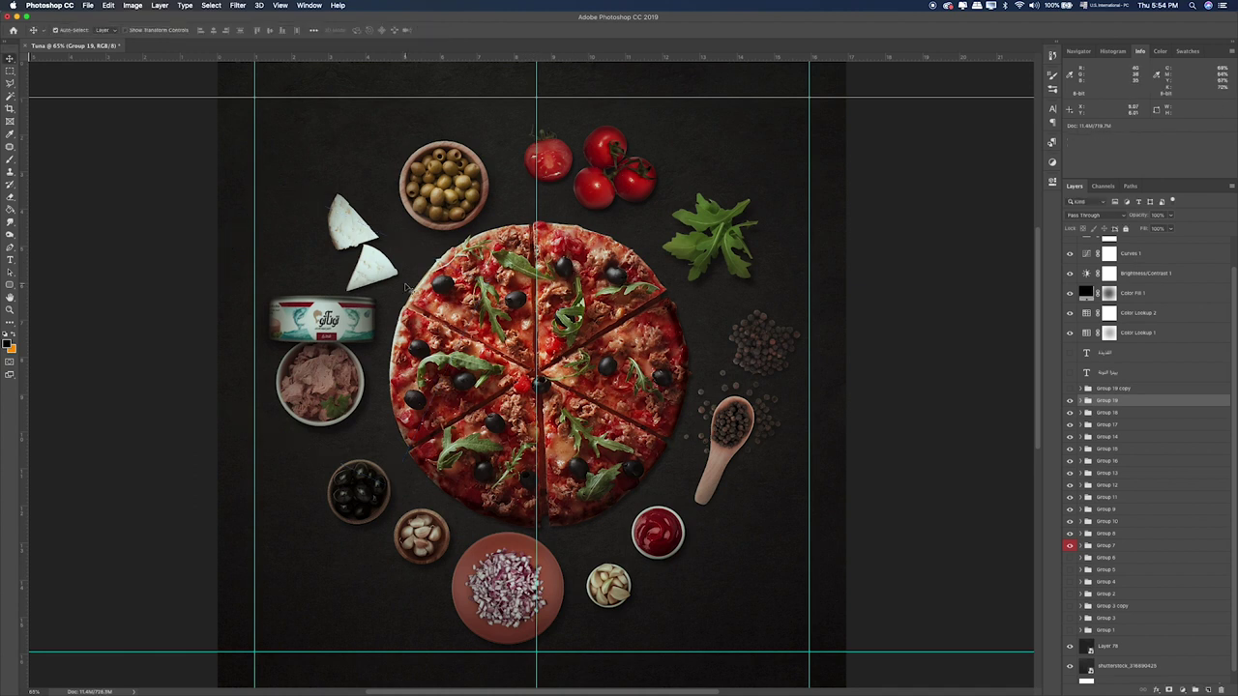
pyautogui.press('super+t')
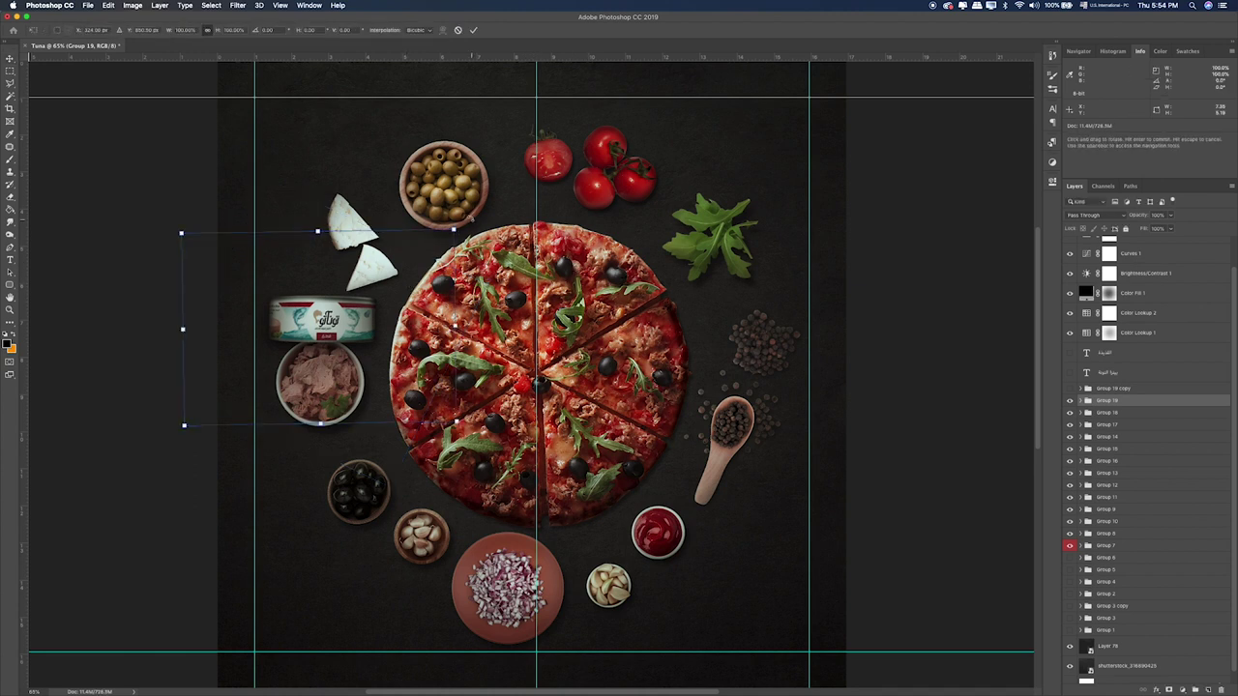
pyautogui.press('Return')
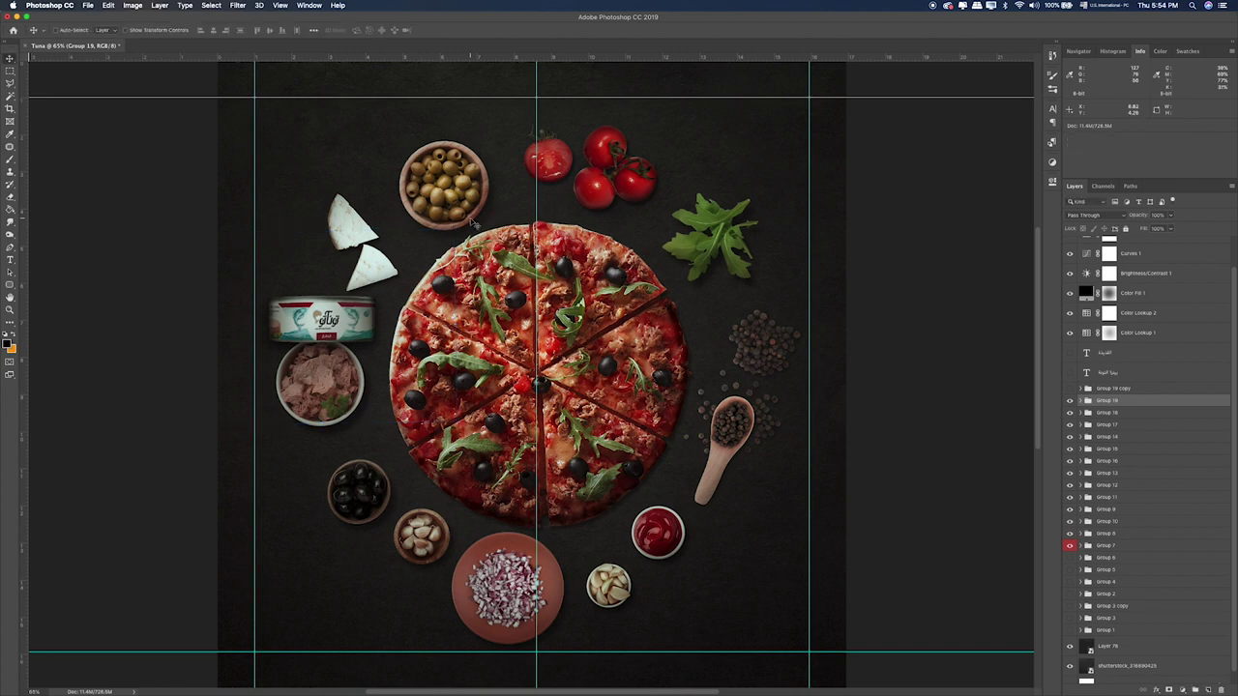
pyautogui.press('super+z')
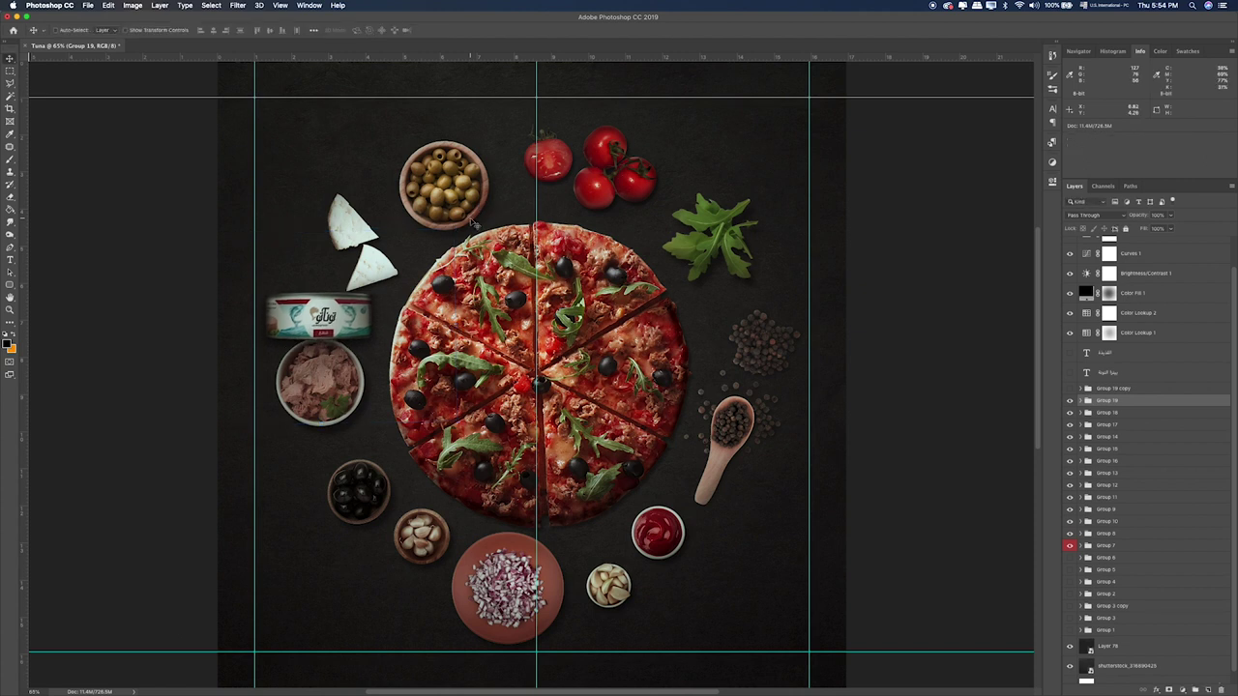
pyautogui.keyDown('shift'); pyautogui.click(1158, 414); pyautogui.keyUp('shift')
pyautogui.moveTo(383, 399); pyautogui.dragTo(382, 414)
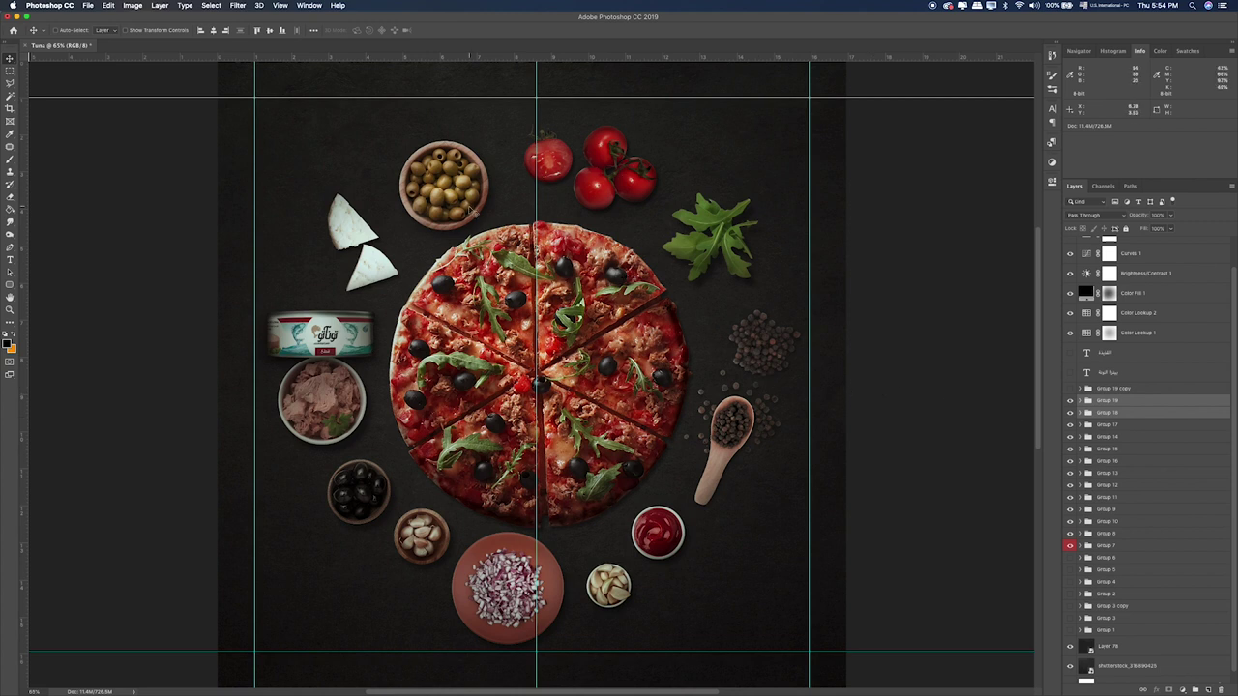
# Step: Save the current arrangement as a PNG image named 9, using the large file size (fastest saving) option
pyautogui.click(87, 4)
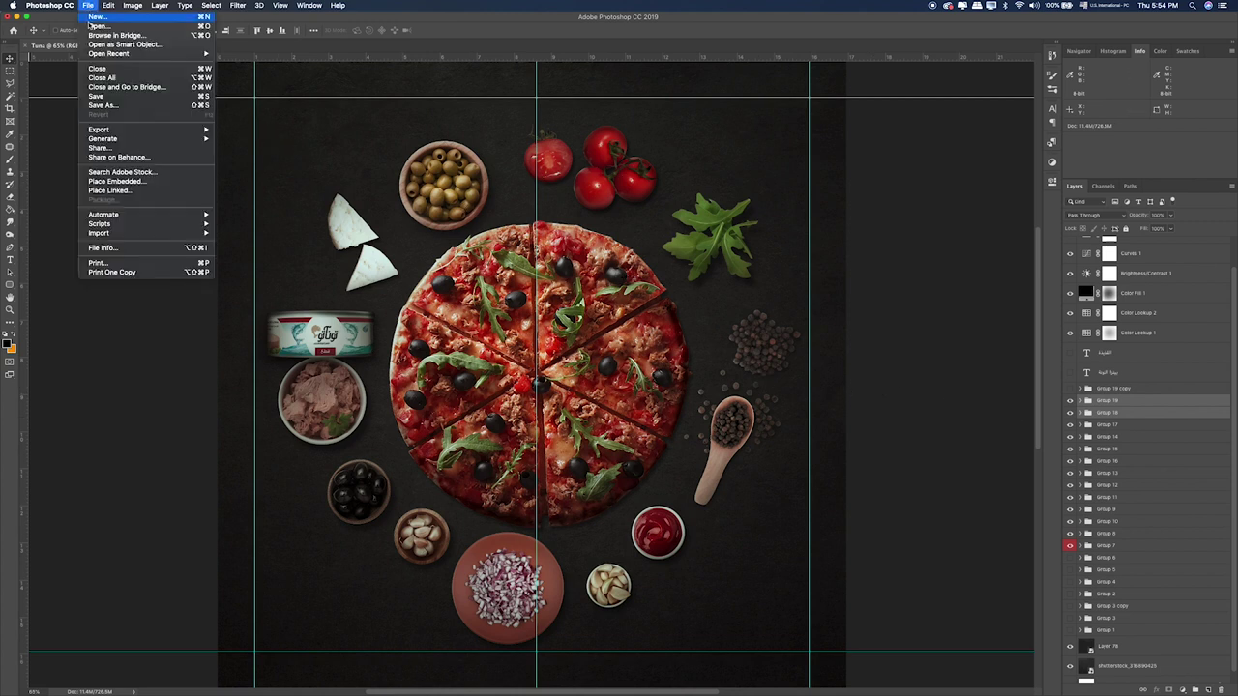
pyautogui.click(114, 105)
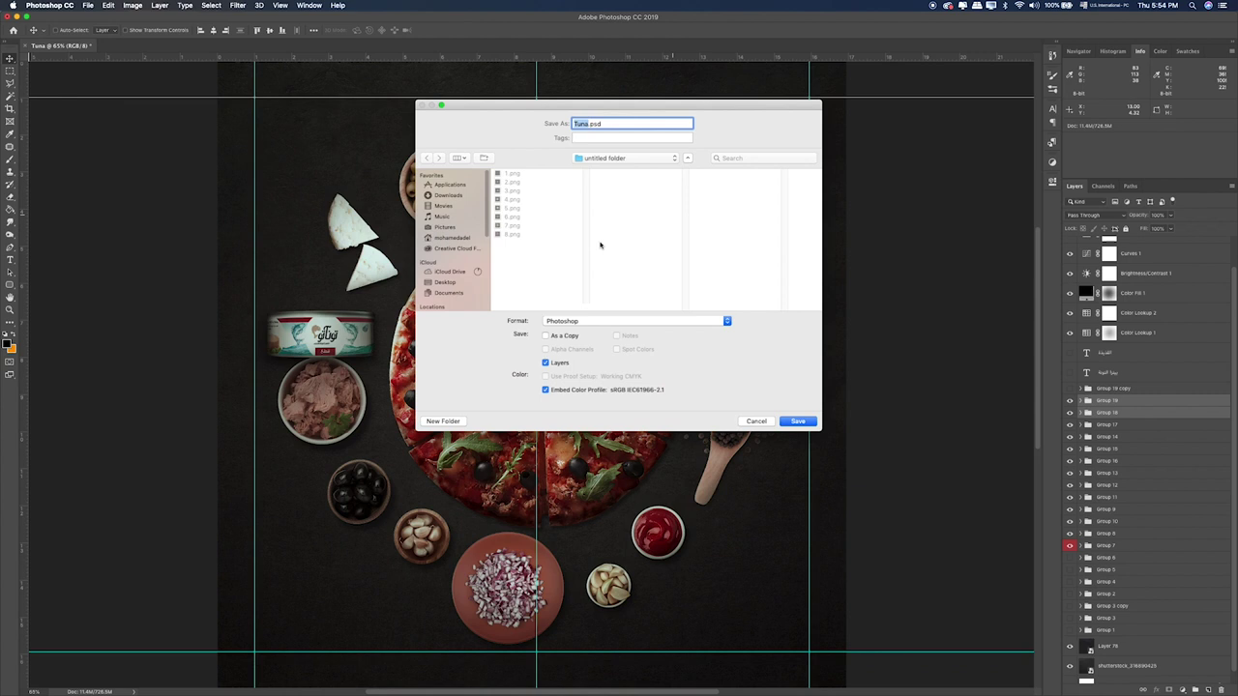
pyautogui.click(699, 322)
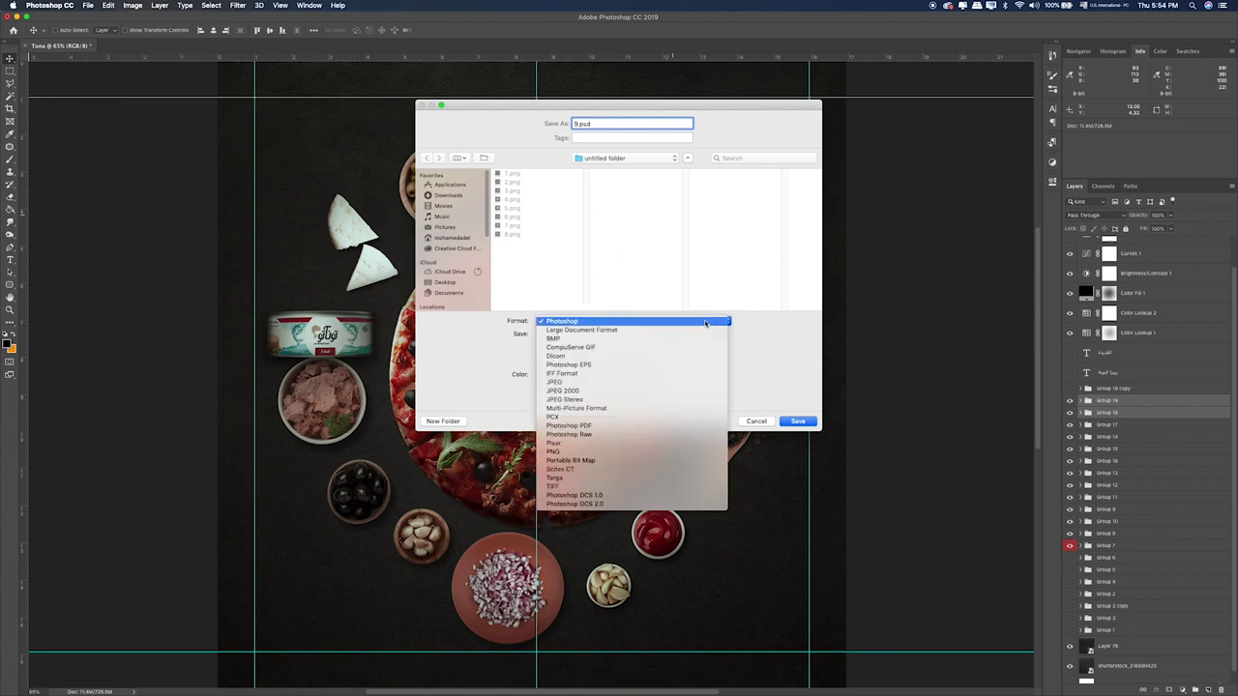
pyautogui.click(584, 451)
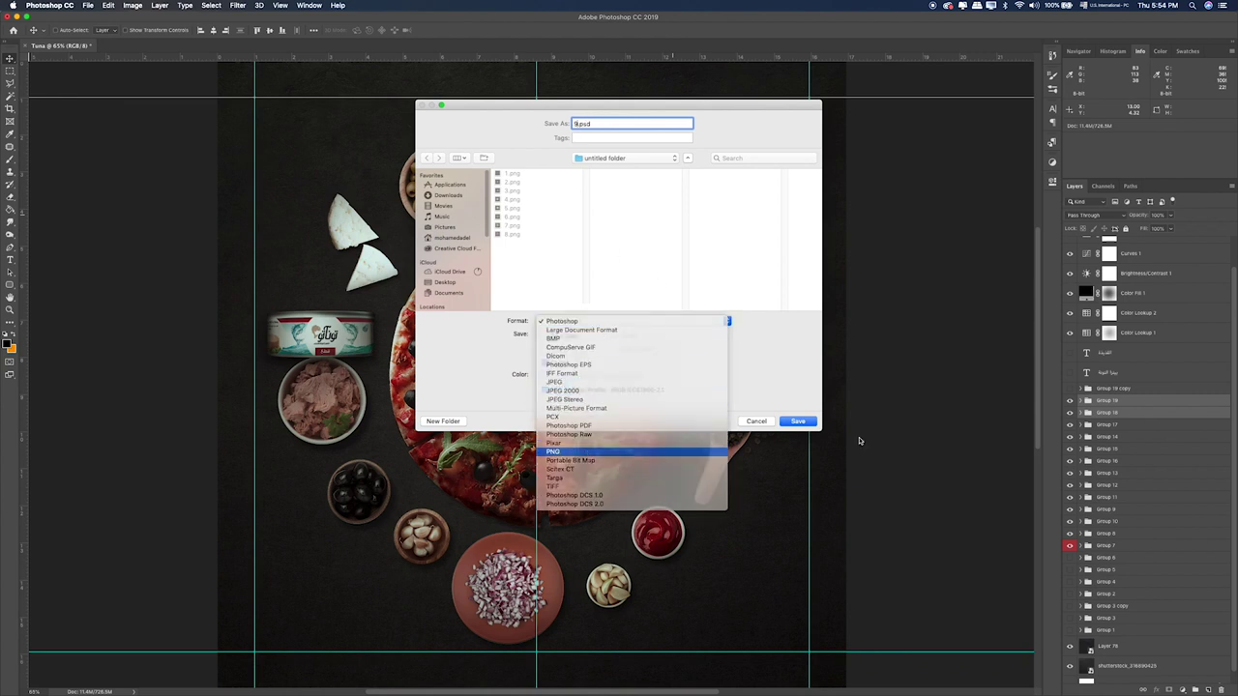
pyautogui.press('Return')
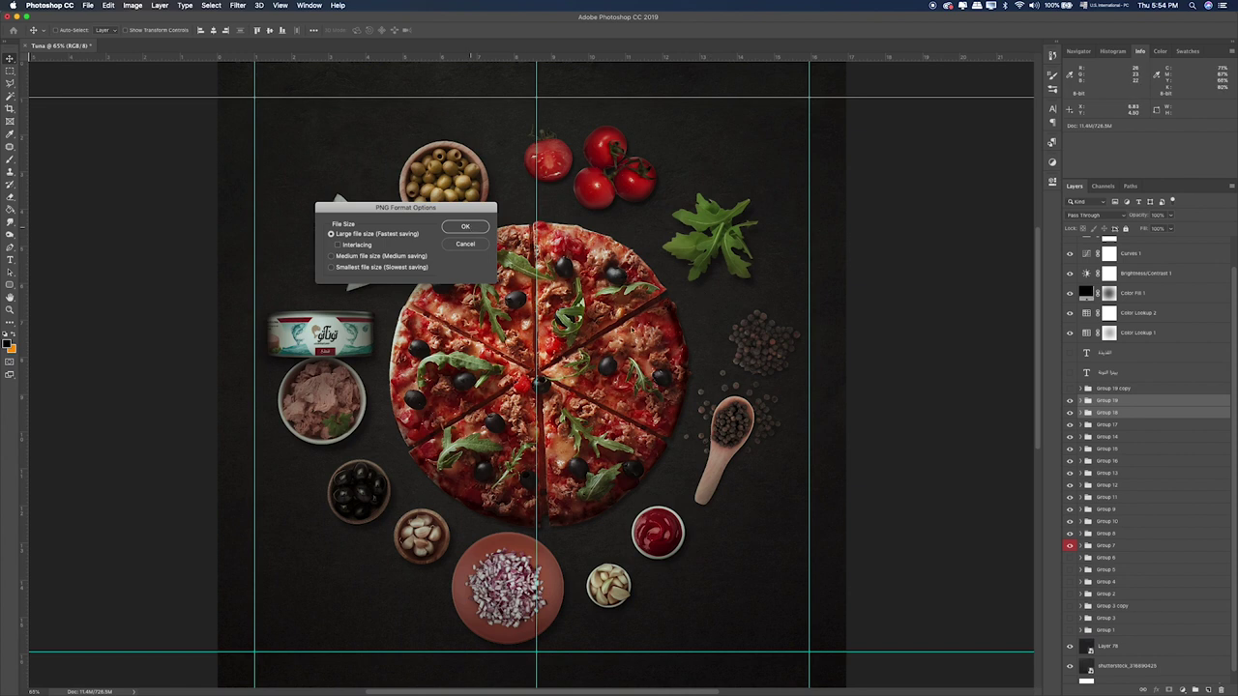
pyautogui.press('Return')
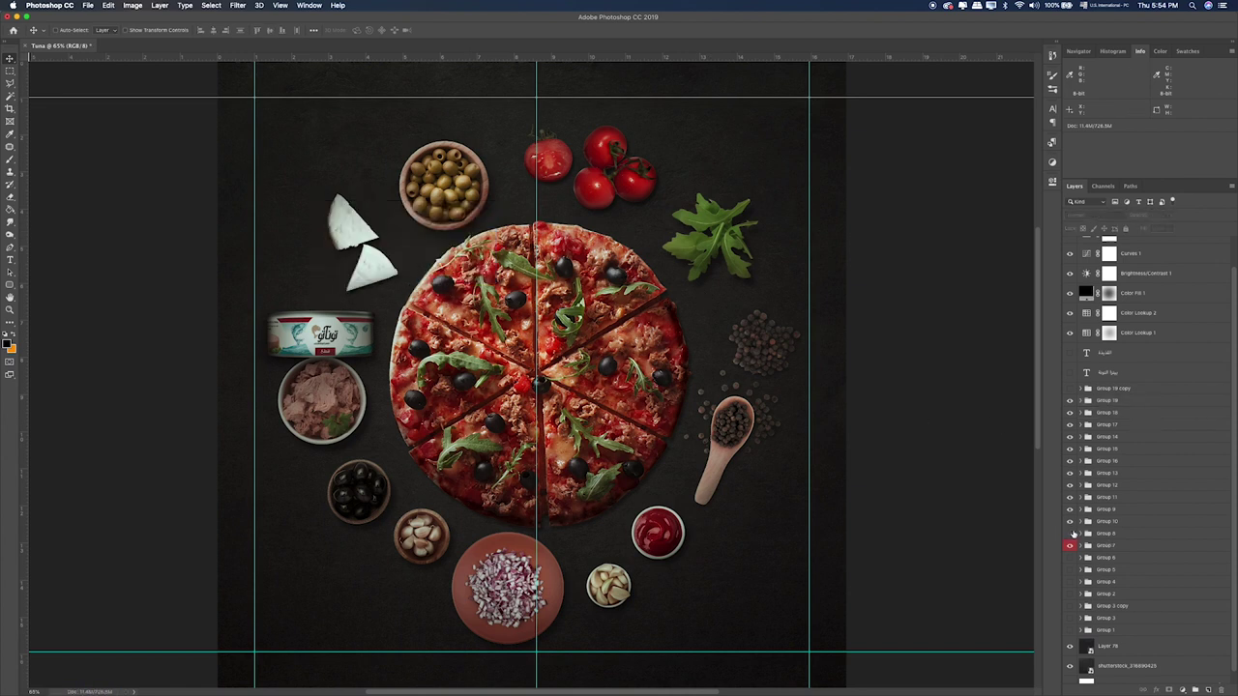
# Step: Move the cheese wedges (Group 8) down behind the tuna bowl and rotate them about 16° clockwise
pyautogui.click(1070, 533)
pyautogui.click(1069, 533)
pyautogui.click(1112, 533)
pyautogui.moveTo(393, 315); pyautogui.dragTo(373, 422)
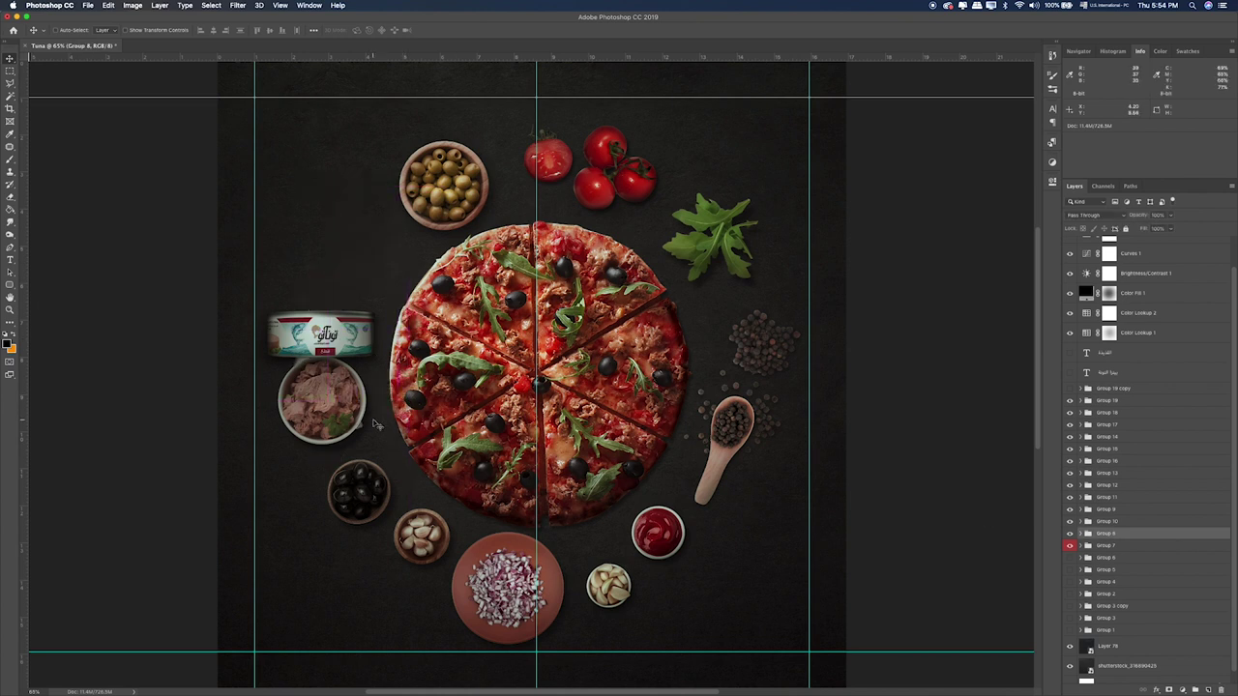
pyautogui.hotkey('ctrl', 't')
pyautogui.moveTo(386, 318); pyautogui.dragTo(416, 329)
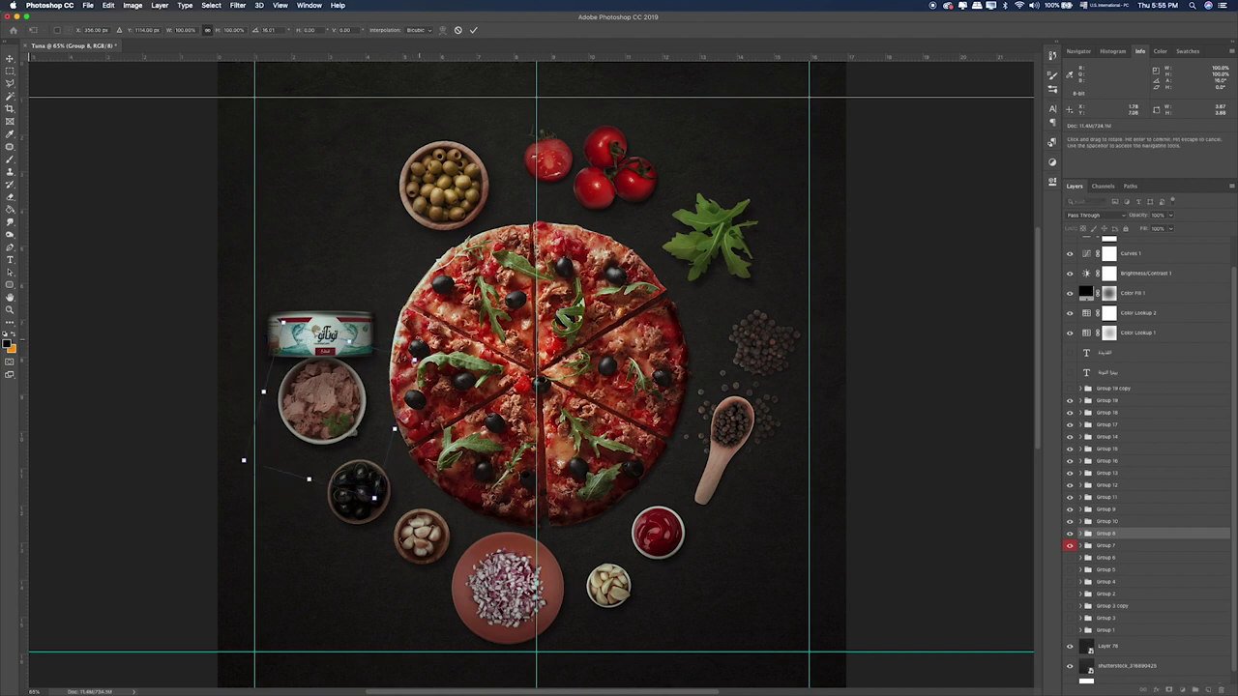
pyautogui.press('Return')
# Step: Move the green olives (Group 10) above the tuna can and the tomatoes (Group 9) to the pizza's upper left, rotated about 27.5° counter-clockwise
pyautogui.click(1149, 523)
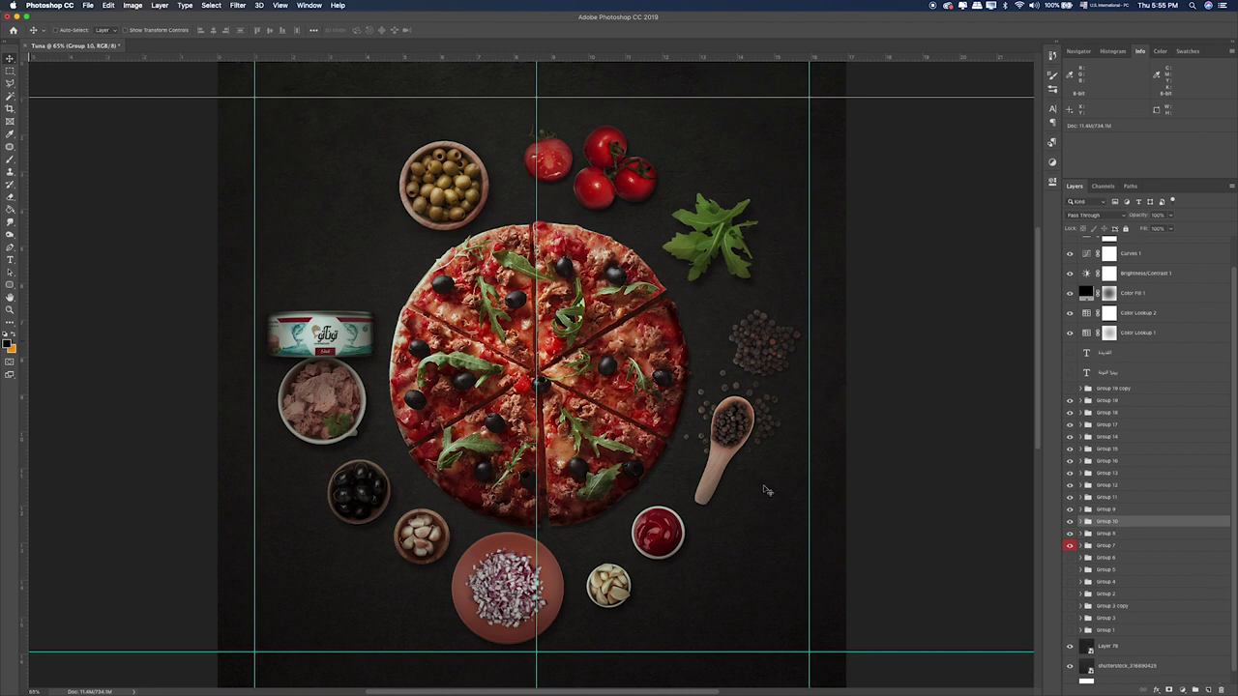
pyautogui.moveTo(404, 428); pyautogui.dragTo(327, 501)
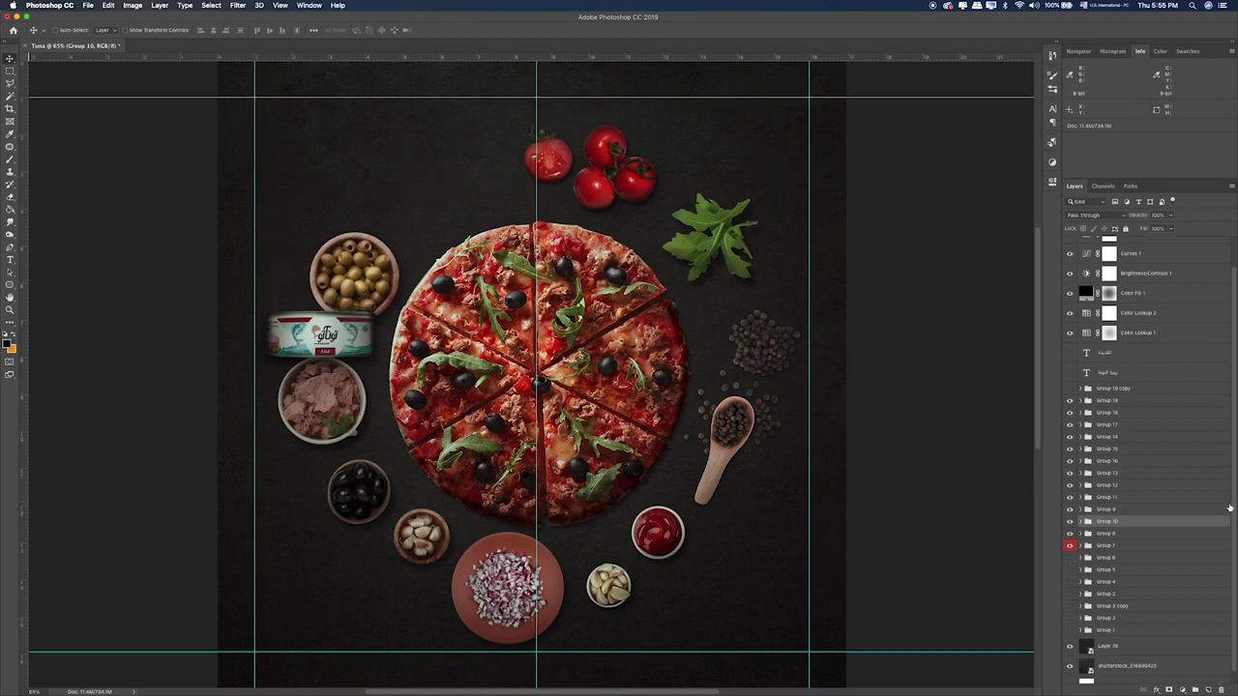
pyautogui.click(1141, 510)
pyautogui.moveTo(729, 259); pyautogui.dragTo(520, 274)
pyautogui.press('super+t')
pyautogui.moveTo(528, 107); pyautogui.dragTo(446, 193)
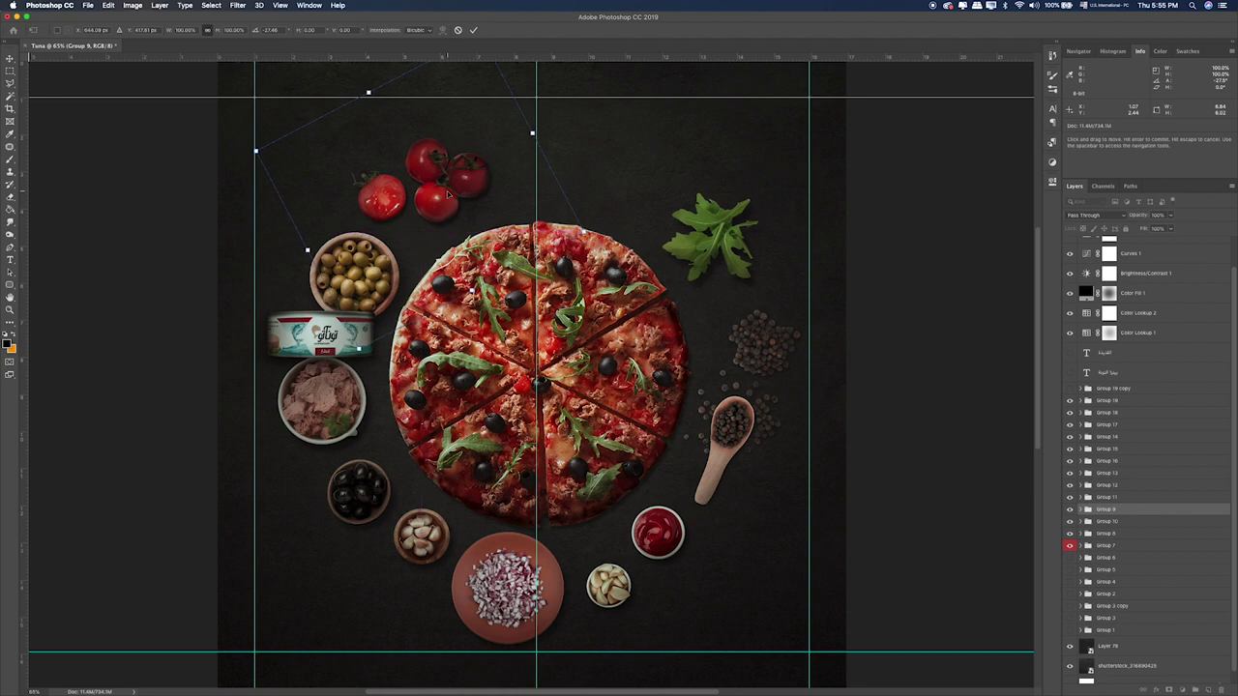
pyautogui.press('Return')
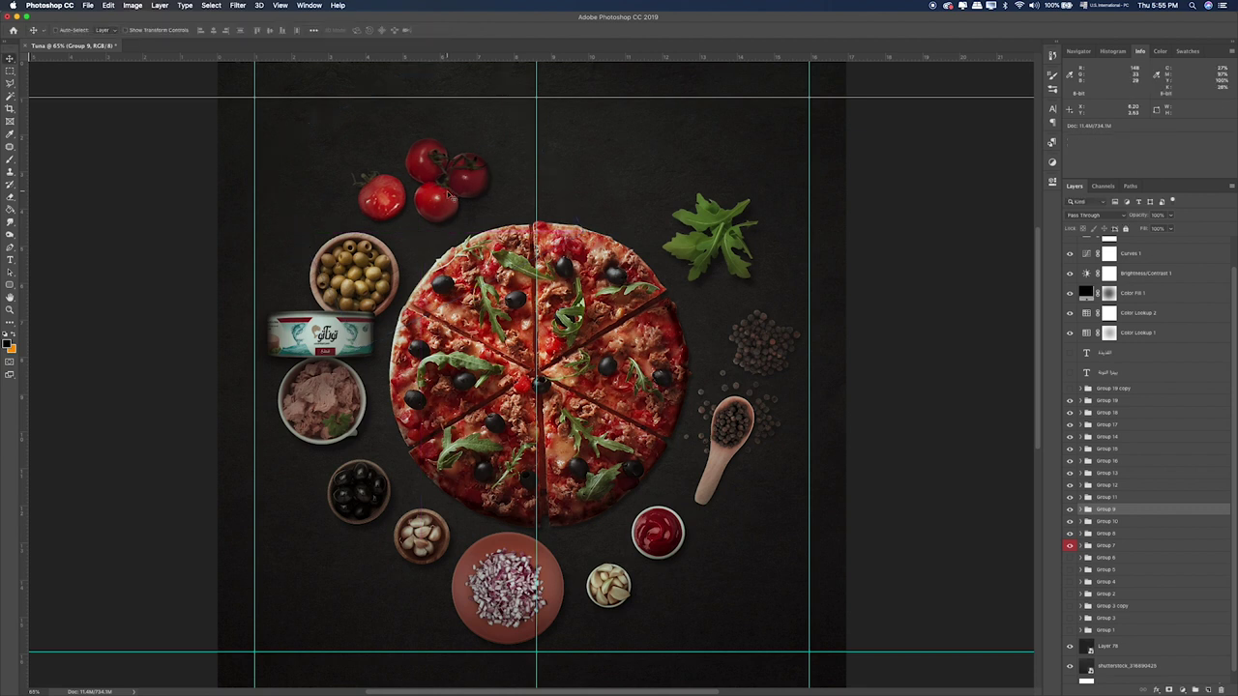
# Step: Move the arugula (Group 11) above the pizza and the peppercorns with spoon (Group 12) to its upper right, rotated about 51.8° counter-clockwise
pyautogui.click(1105, 497)
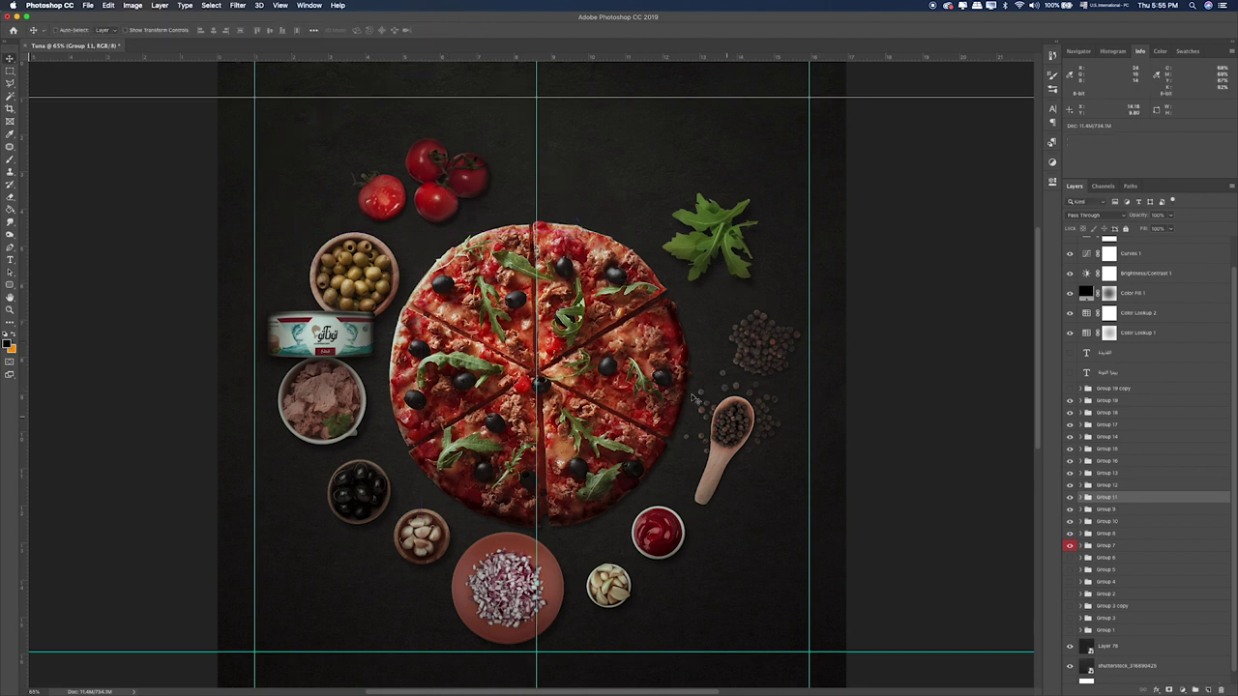
pyautogui.moveTo(704, 374); pyautogui.dragTo(569, 294)
pyautogui.click(1116, 485)
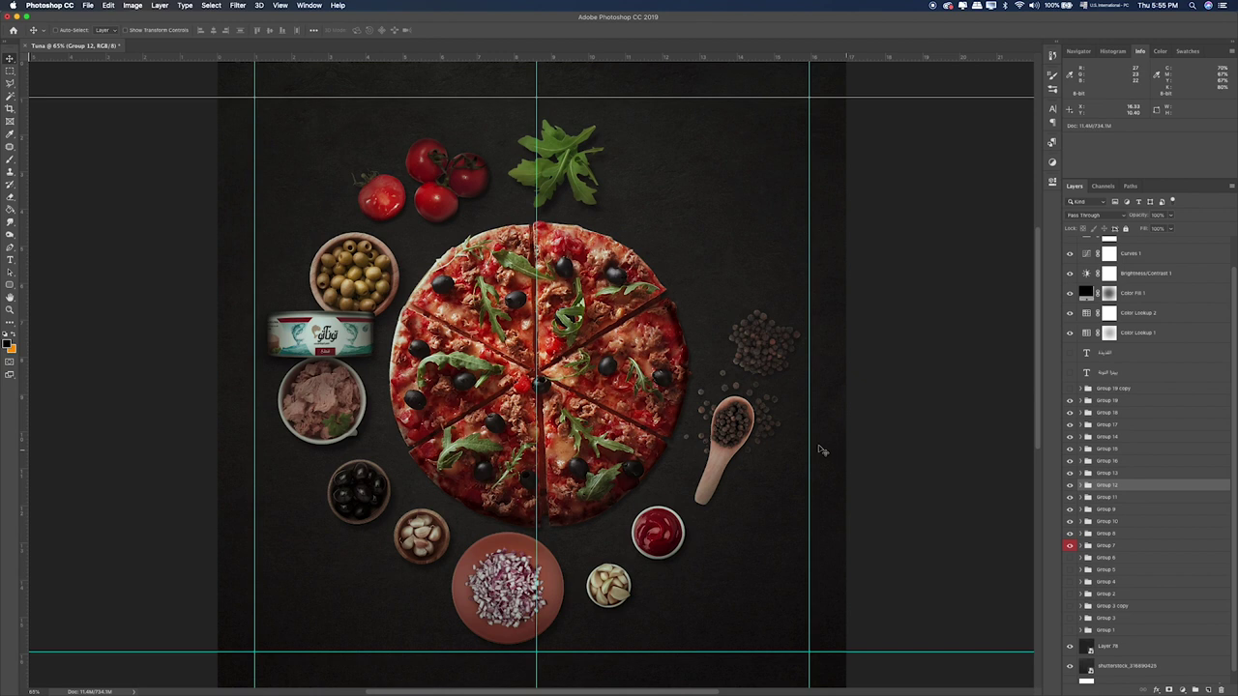
pyautogui.moveTo(774, 331); pyautogui.dragTo(733, 159)
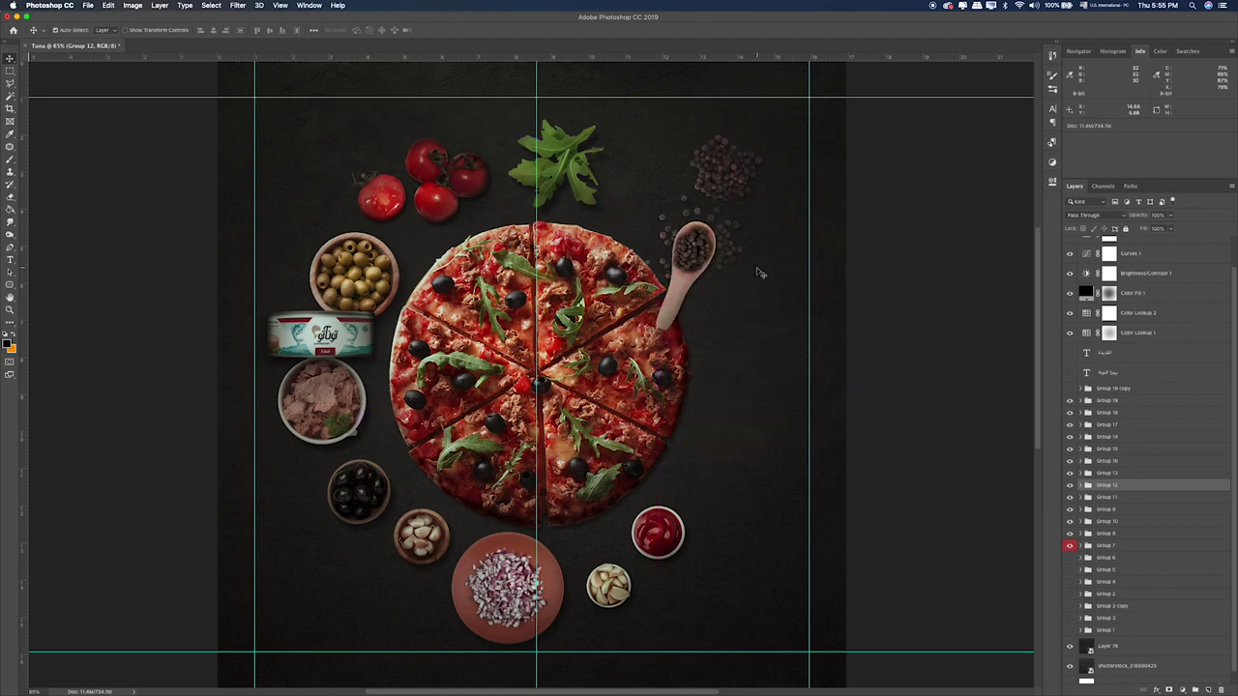
pyautogui.press('super+t')
pyautogui.moveTo(848, 190); pyautogui.dragTo(741, 128)
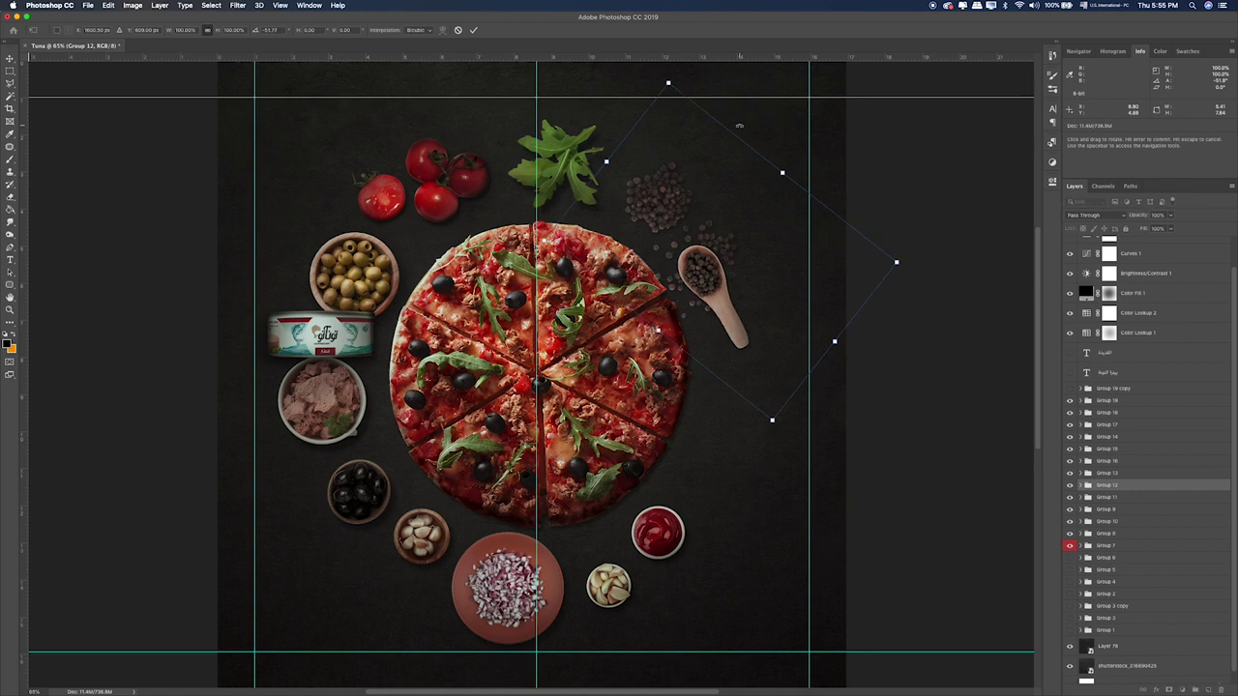
pyautogui.press('Return')
pyautogui.moveTo(774, 269); pyautogui.dragTo(777, 251)
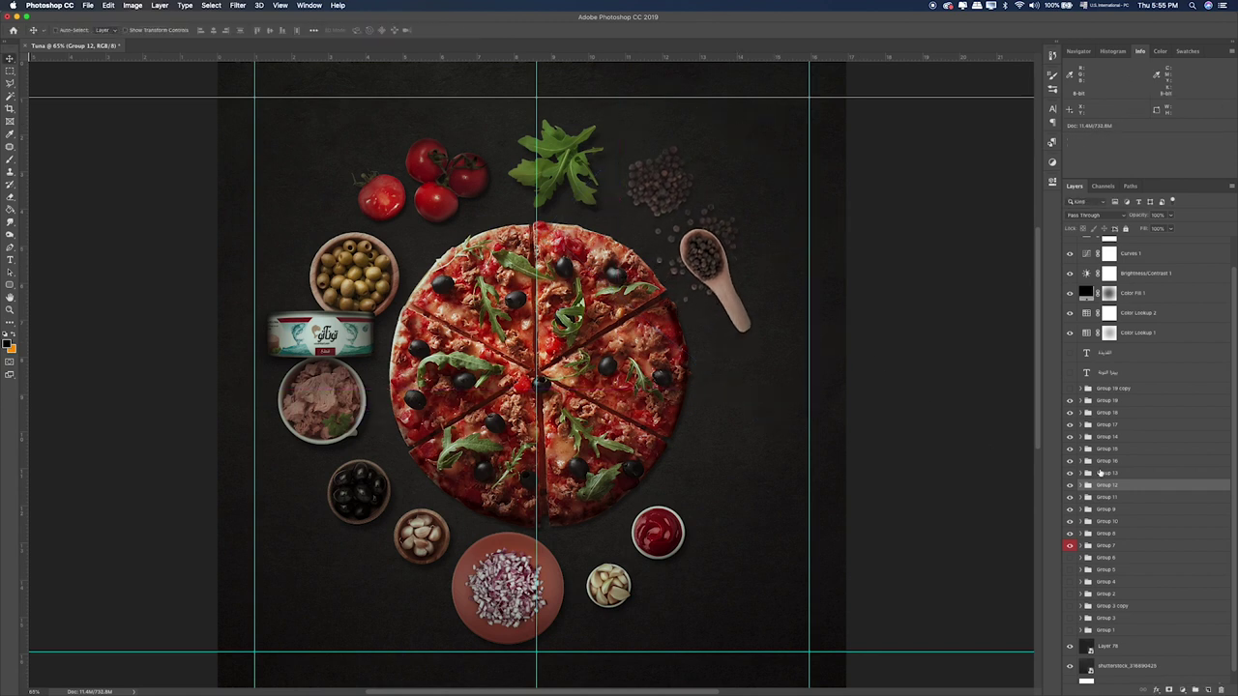
# Step: Move the ketchup bowl (Group 13) up to the pizza's right side, below the spoon
pyautogui.keyDown('super'); pyautogui.click(779, 480); pyautogui.keyUp('super')
pyautogui.click(710, 516)
pyautogui.click(690, 224)
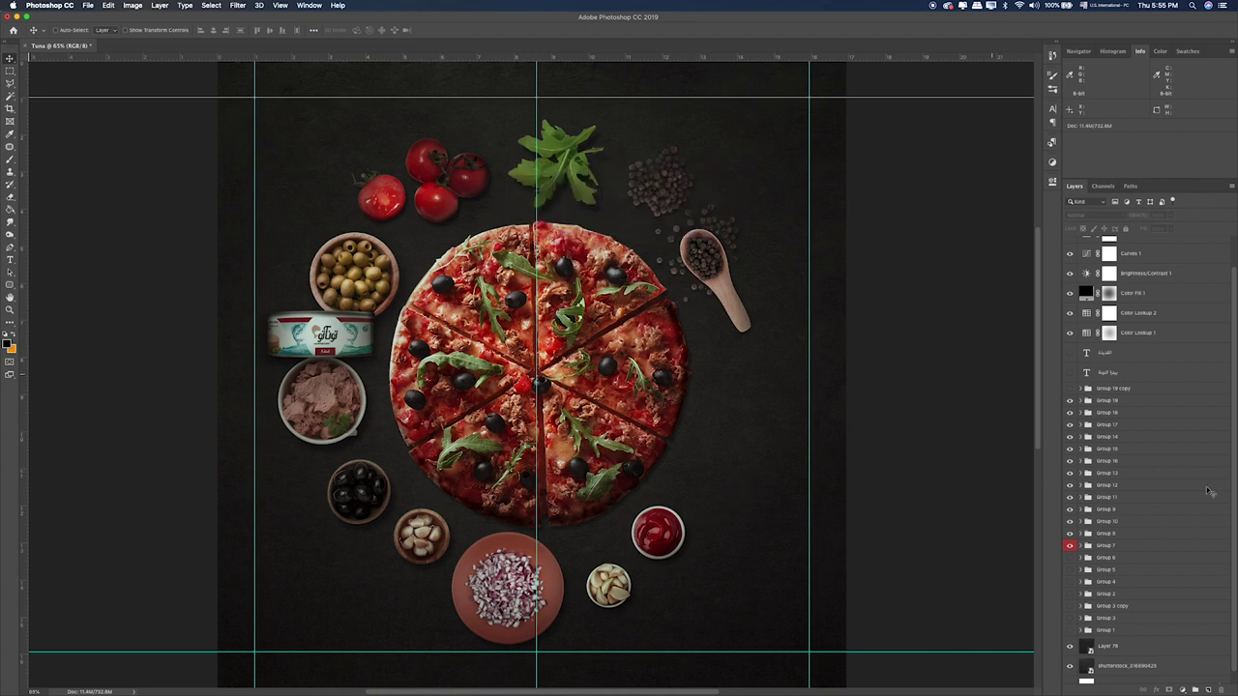
pyautogui.click(1142, 486)
pyautogui.click(1070, 486)
pyautogui.click(1070, 486)
pyautogui.click(1114, 475)
pyautogui.moveTo(701, 516); pyautogui.dragTo(774, 367)
# Step: Move the unpeeled garlic (Group 16) below the ketchup bowl and the peeled garlic (Group 15) beside it at the pizza's lower right
pyautogui.hotkey('alt', ']')
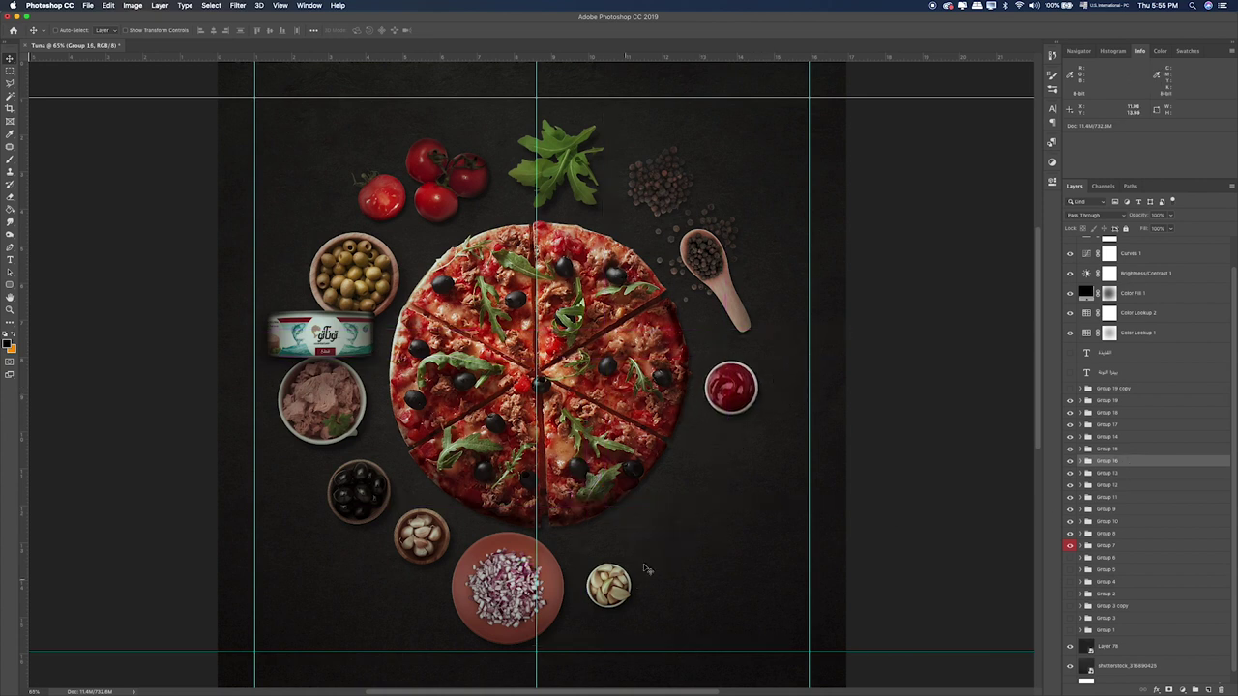
pyautogui.moveTo(750, 480); pyautogui.dragTo(958, 522)
pyautogui.click(1121, 473)
pyautogui.click(1122, 451)
pyautogui.moveTo(819, 506); pyautogui.dragTo(859, 462)
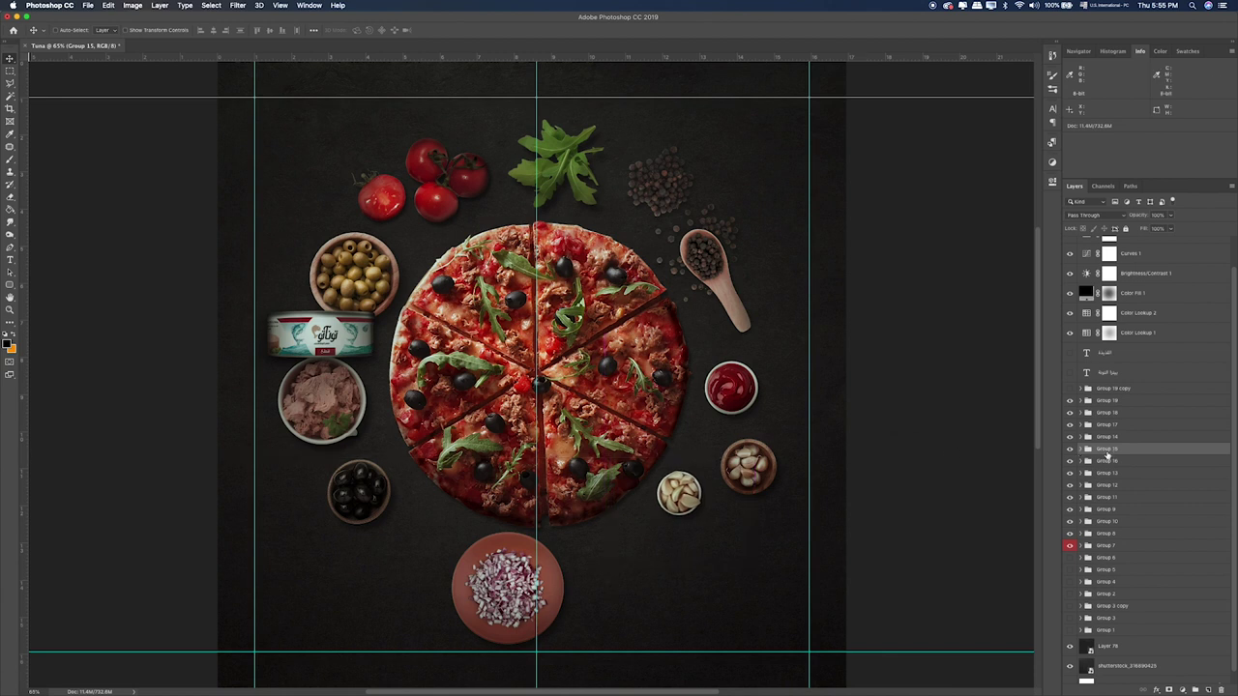
pyautogui.click(1120, 426)
pyautogui.moveTo(644, 559); pyautogui.dragTo(712, 558)
pyautogui.press('super+z')
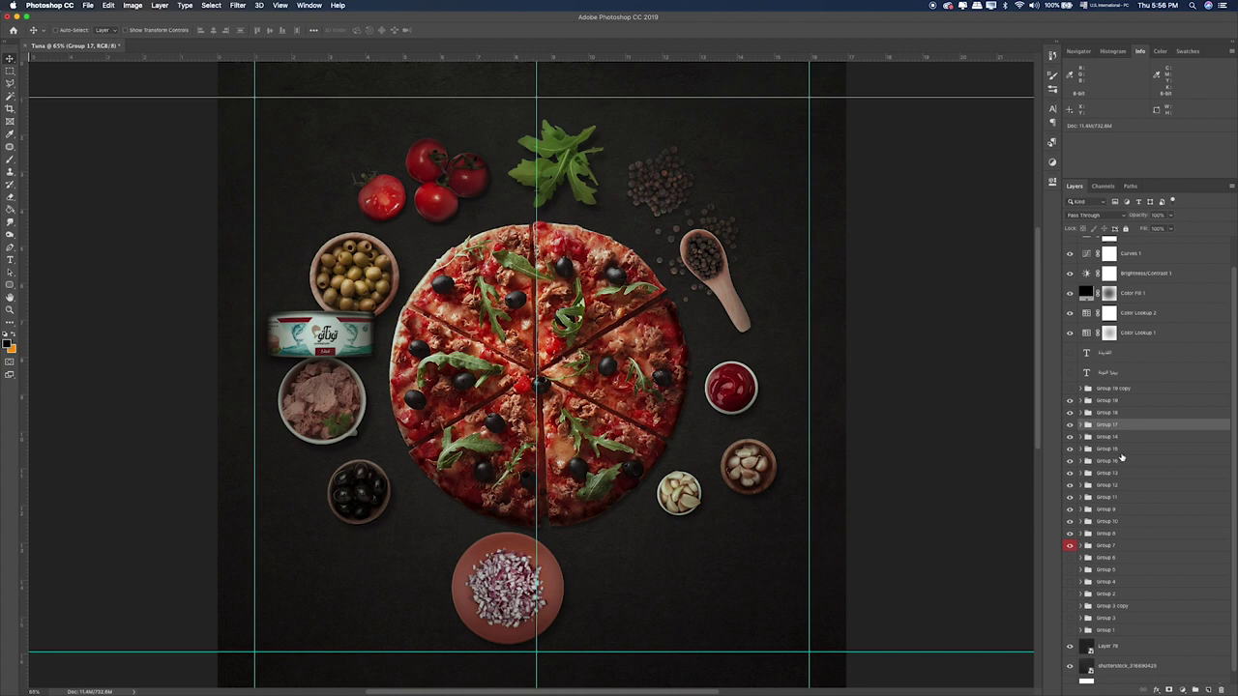
pyautogui.click(1121, 461)
pyautogui.moveTo(415, 565); pyautogui.dragTo(582, 561)
pyautogui.press('super+z')
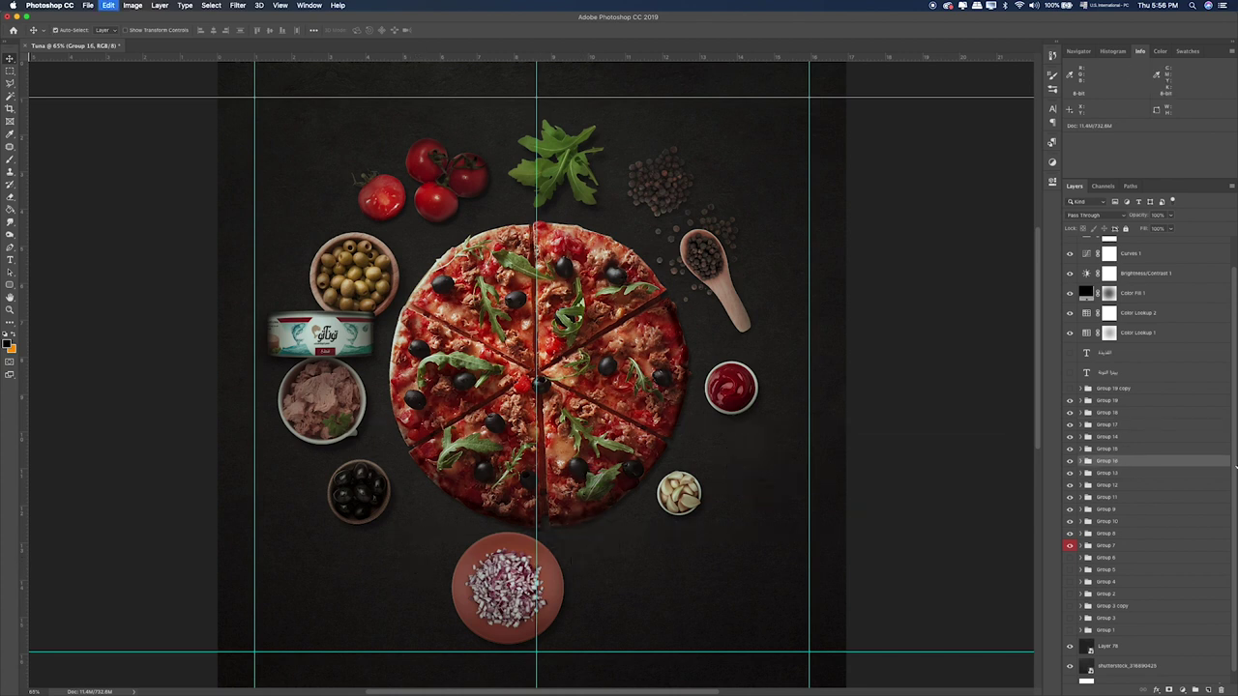
pyautogui.click(1131, 448)
pyautogui.moveTo(738, 565); pyautogui.dragTo(836, 546)
pyautogui.press('super+z')
# Step: Move the chopped onion plate (Group 14) below the pizza's lower right and the black olives (Group 17) under the pizza's center
pyautogui.click(1122, 436)
pyautogui.moveTo(593, 594); pyautogui.dragTo(672, 578)
pyautogui.click(1131, 414)
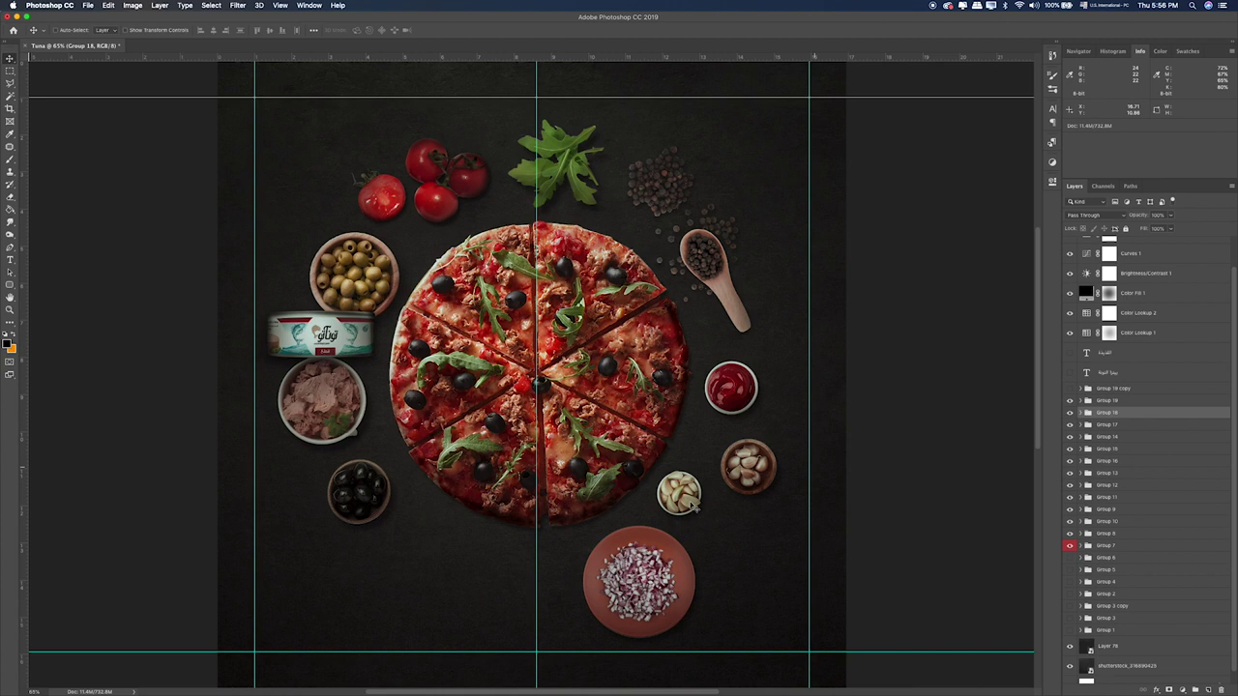
pyautogui.click(1145, 426)
pyautogui.moveTo(404, 542); pyautogui.dragTo(553, 613)
# Step: Move the tuna bowl (Group 18) and tuna can (Group 19) to the pizza's lower left, rotating the can about 50° counter-clockwise
pyautogui.click(1129, 412)
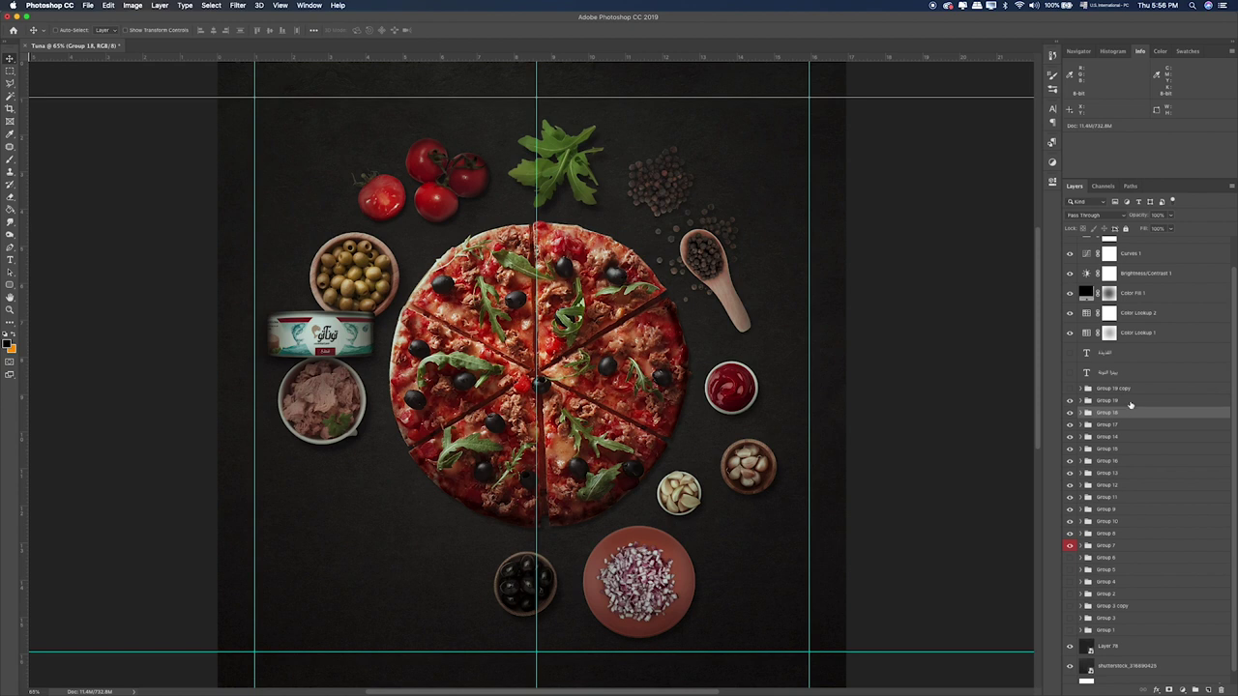
pyautogui.keyDown('shift'); pyautogui.click(1131, 400); pyautogui.keyUp('shift')
pyautogui.moveTo(364, 359); pyautogui.dragTo(460, 516)
pyautogui.click(1129, 403)
pyautogui.hotkey('ctrl', 't')
pyautogui.moveTo(530, 396); pyautogui.dragTo(440, 348)
pyautogui.moveTo(438, 445); pyautogui.dragTo(394, 468)
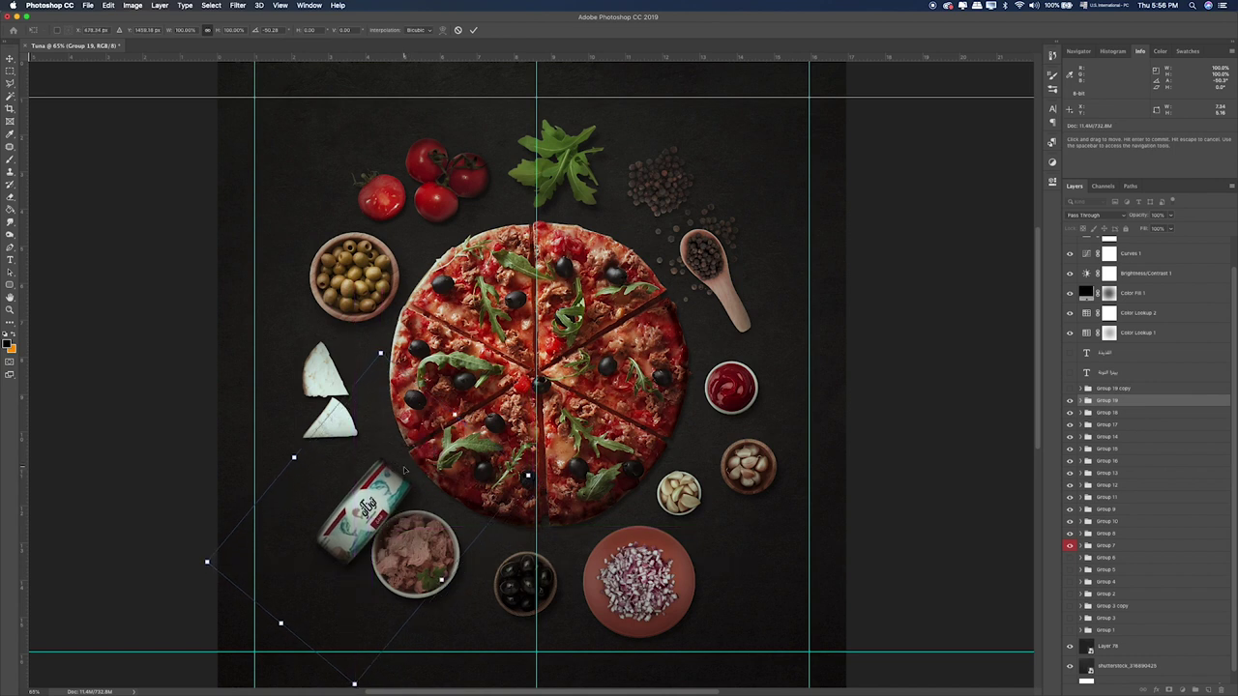
pyautogui.press('Return')
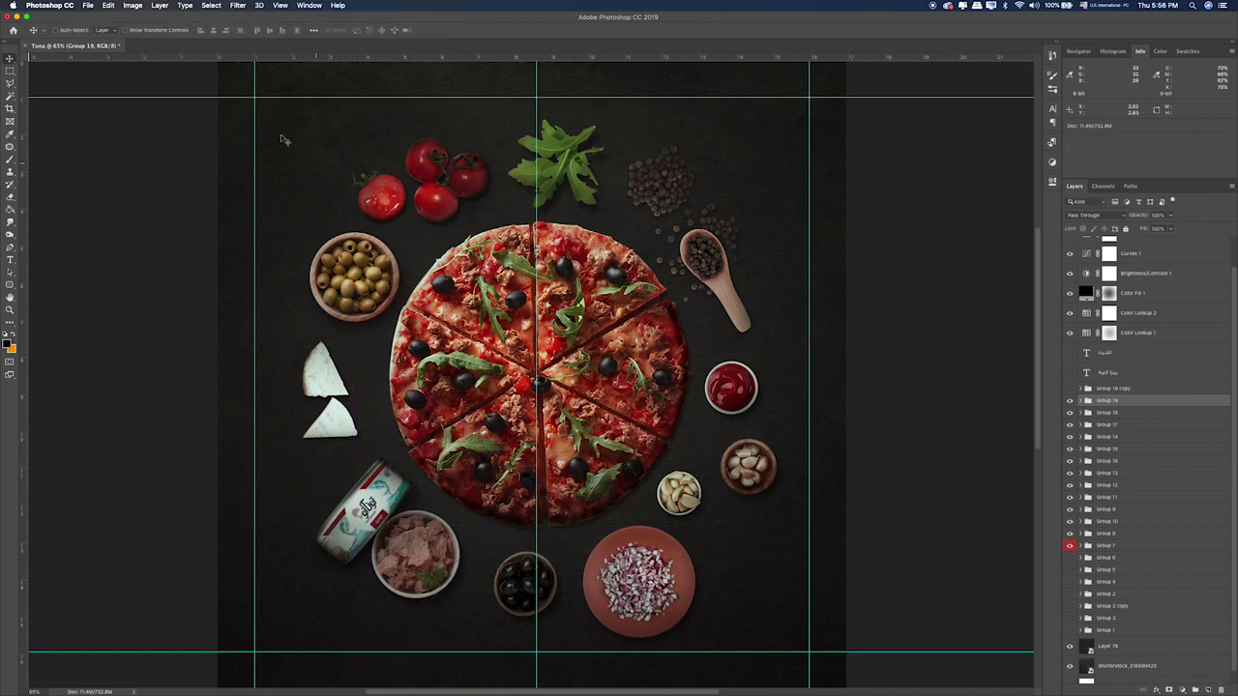
# Step: Save this stage as 10.png in PNG format with the large file size option
pyautogui.click(88, 5)
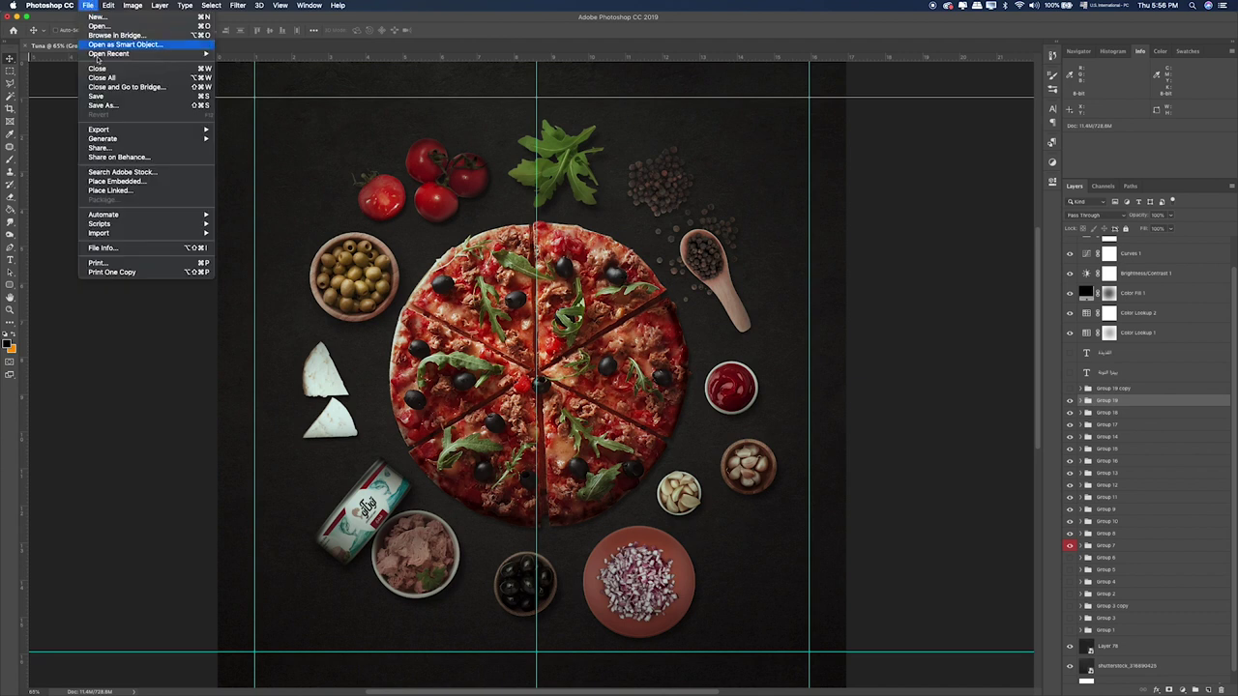
pyautogui.click(104, 105)
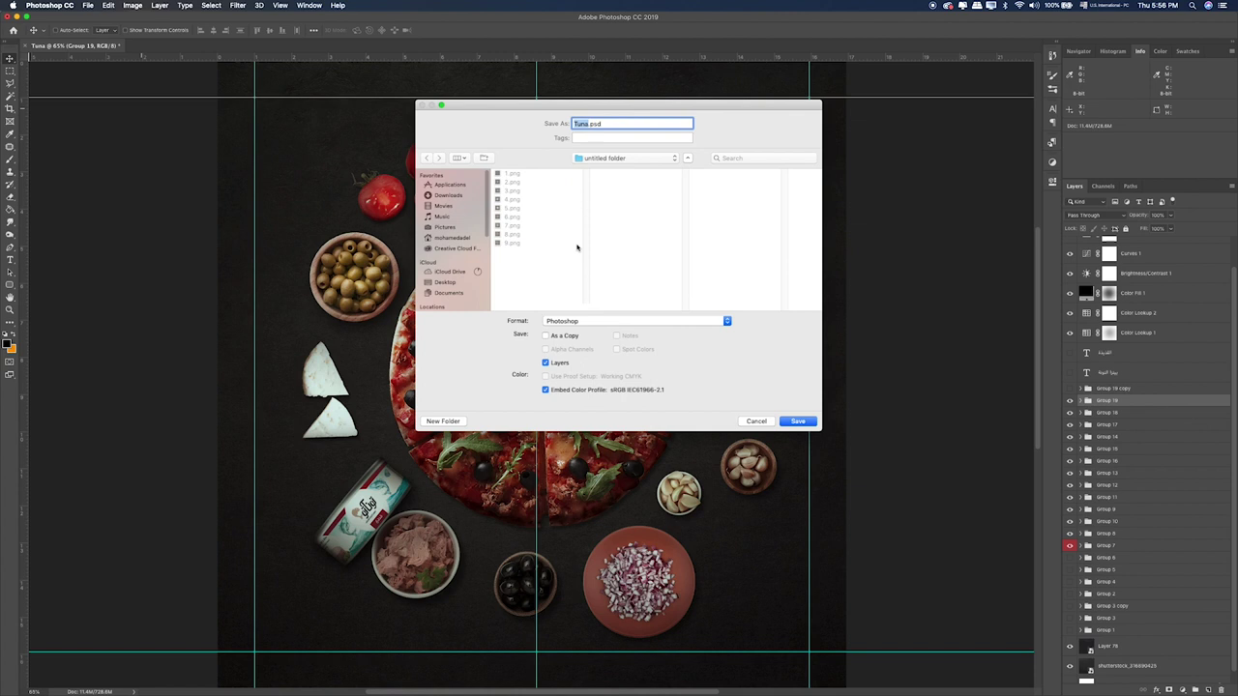
pyautogui.click(654, 320)
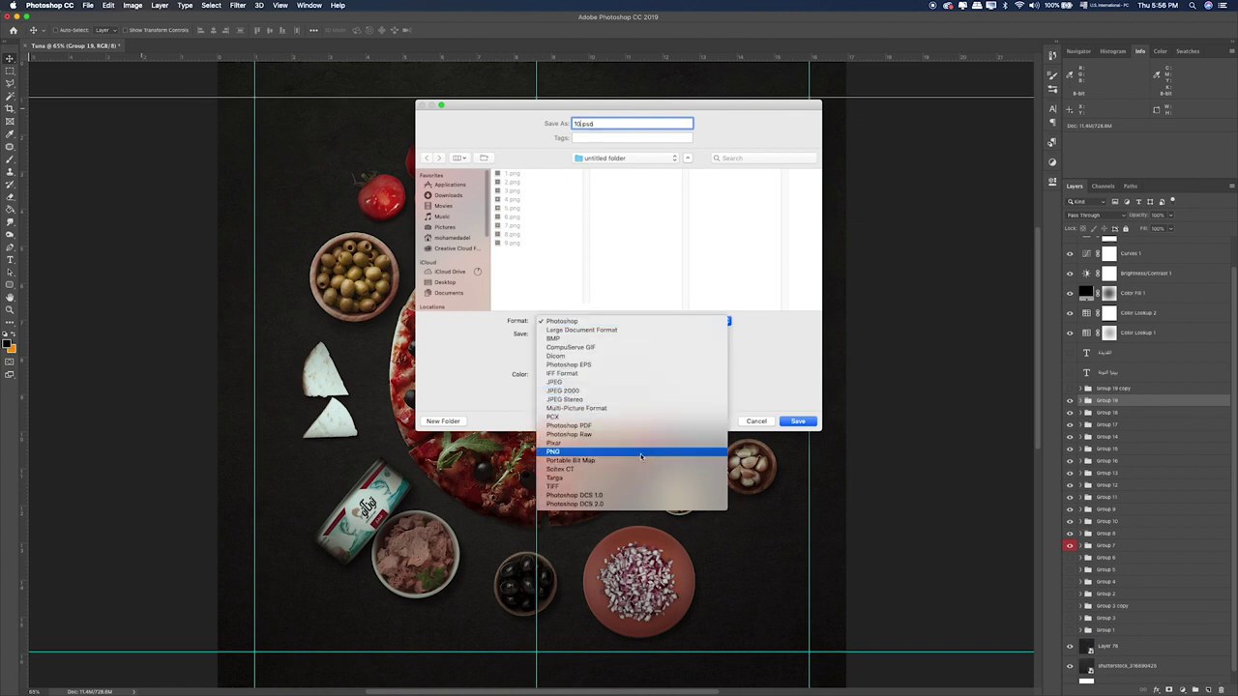
pyautogui.click(646, 452)
pyautogui.click(796, 421)
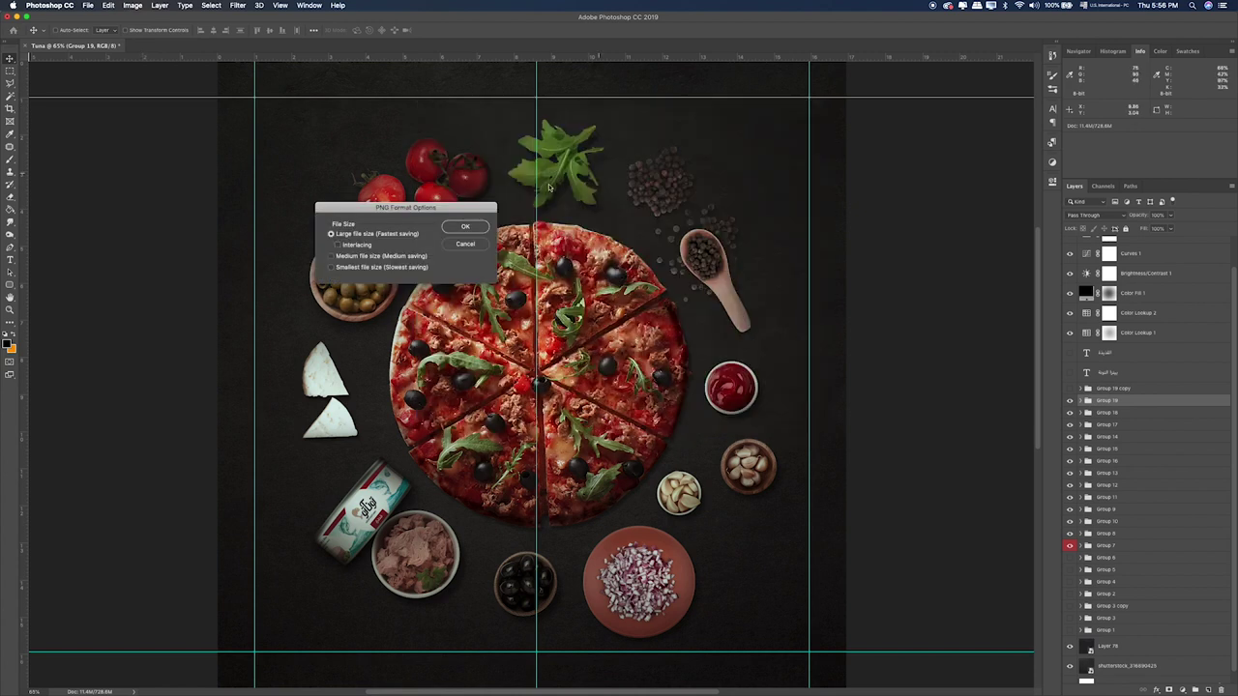
pyautogui.click(465, 227)
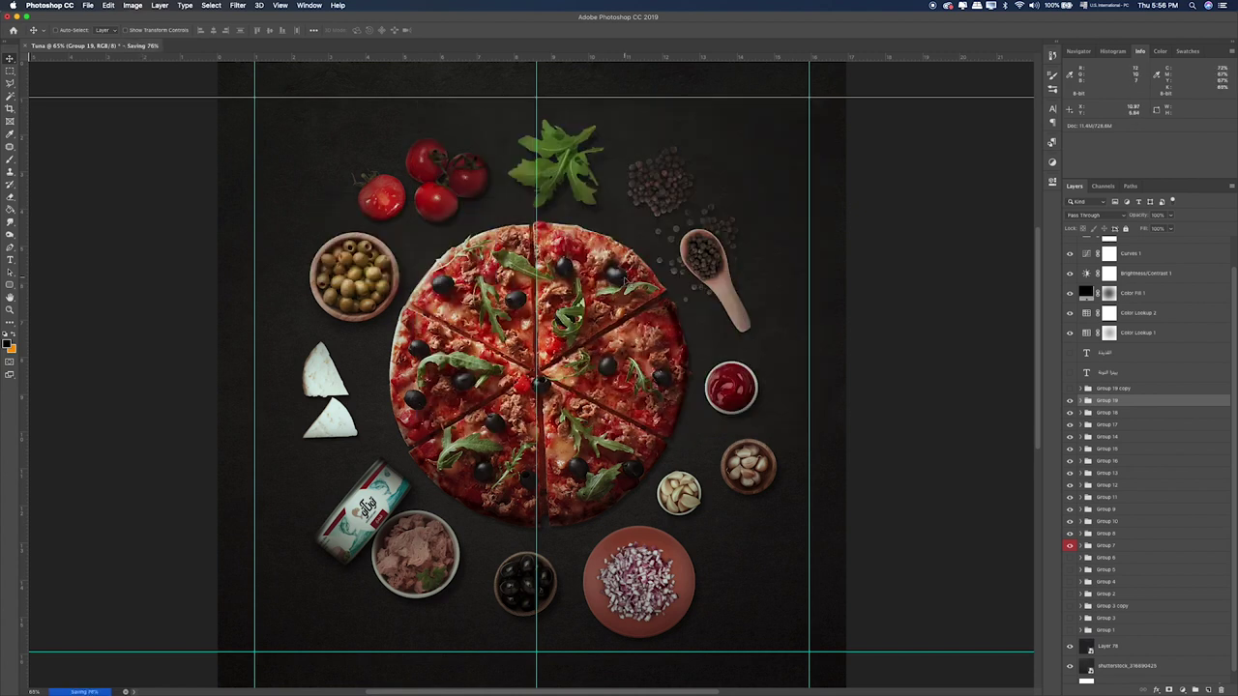
# Step: Move the cheese wedges (Group 8) down behind the tuna can and the green olives (Group 10) down to just above the can
pyautogui.click(1107, 534)
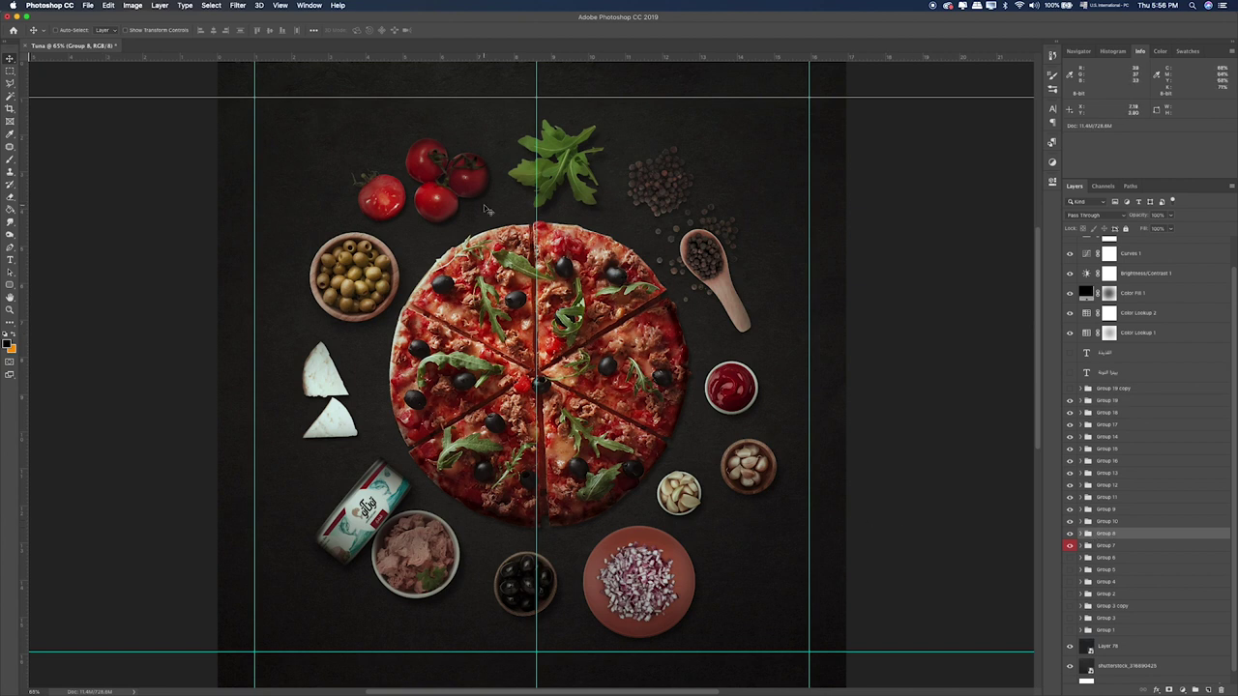
pyautogui.moveTo(397, 379); pyautogui.dragTo(475, 499)
pyautogui.click(1138, 522)
pyautogui.moveTo(628, 560); pyautogui.dragTo(580, 646)
pyautogui.moveTo(425, 435); pyautogui.dragTo(450, 484)
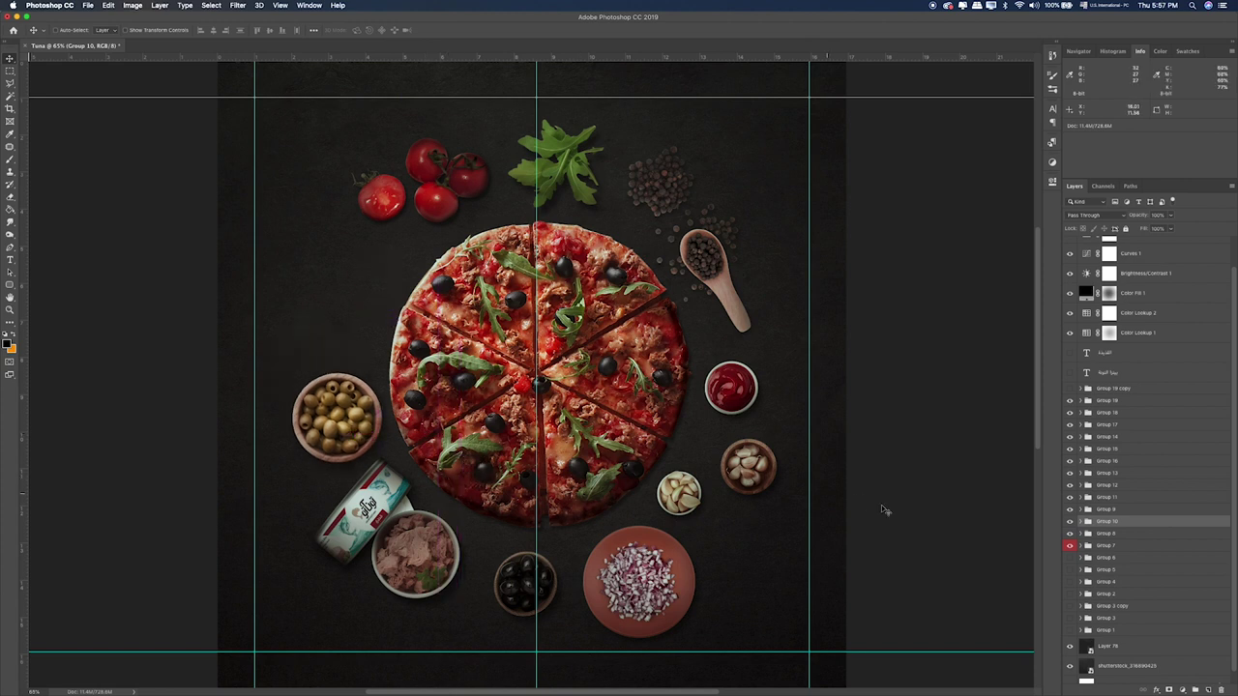
# Step: Move the tomatoes (Group 9) down to the pizza's left side above the green olives, rotated about 25° counter-clockwise
pyautogui.click(1132, 510)
pyautogui.moveTo(619, 359); pyautogui.dragTo(530, 472)
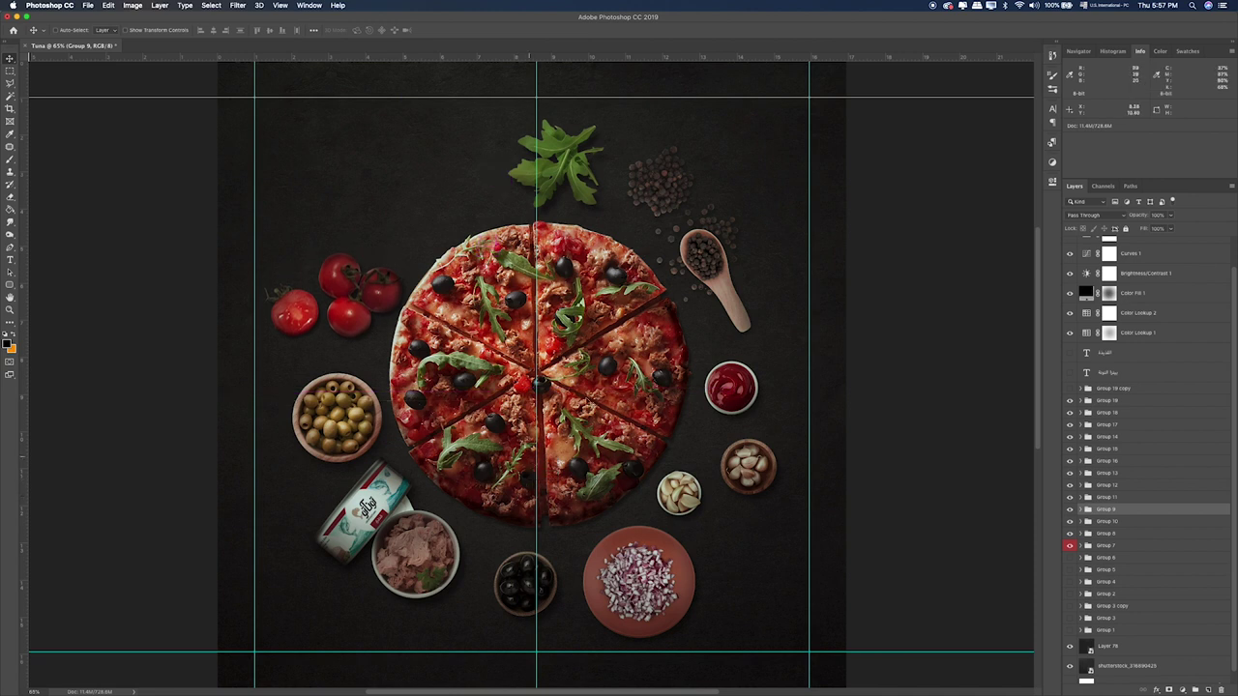
pyautogui.hotkey('ctrl', 't')
pyautogui.moveTo(499, 184); pyautogui.dragTo(435, 128)
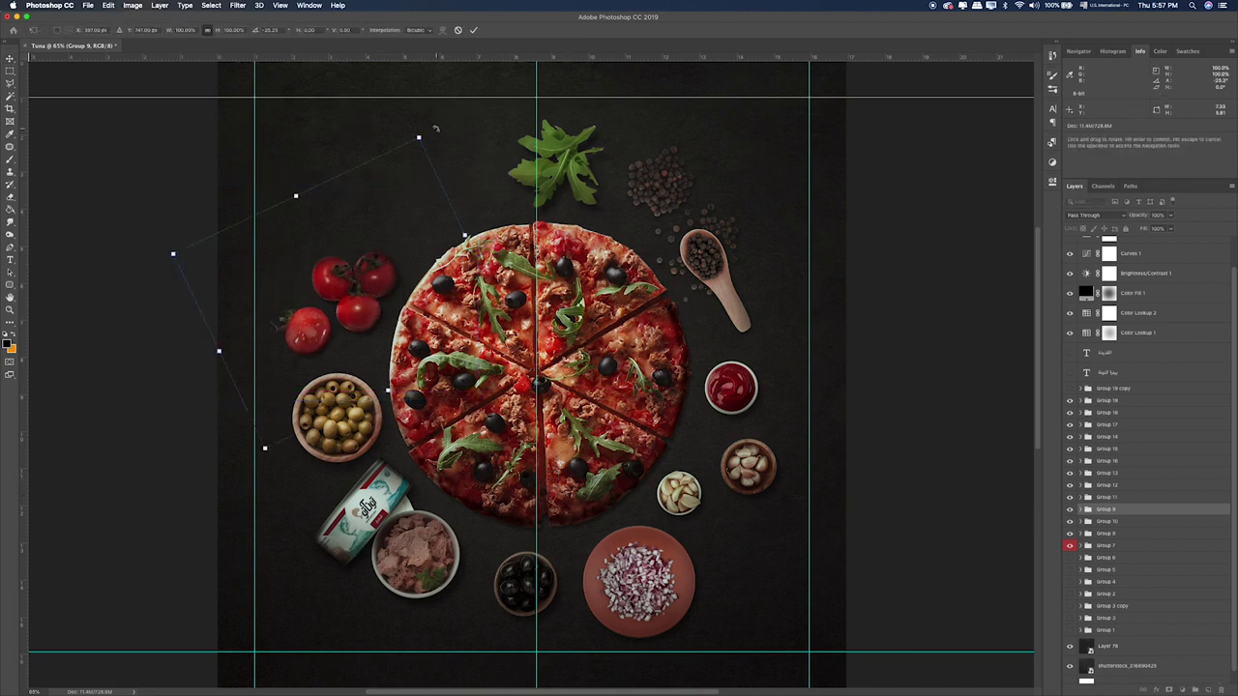
pyautogui.press('Return')
# Step: Move the arugula (Group 11) to the pizza's upper left and the peppercorns with spoon (Group 12) above the pizza, rotated counter-clockwise
pyautogui.click(1138, 497)
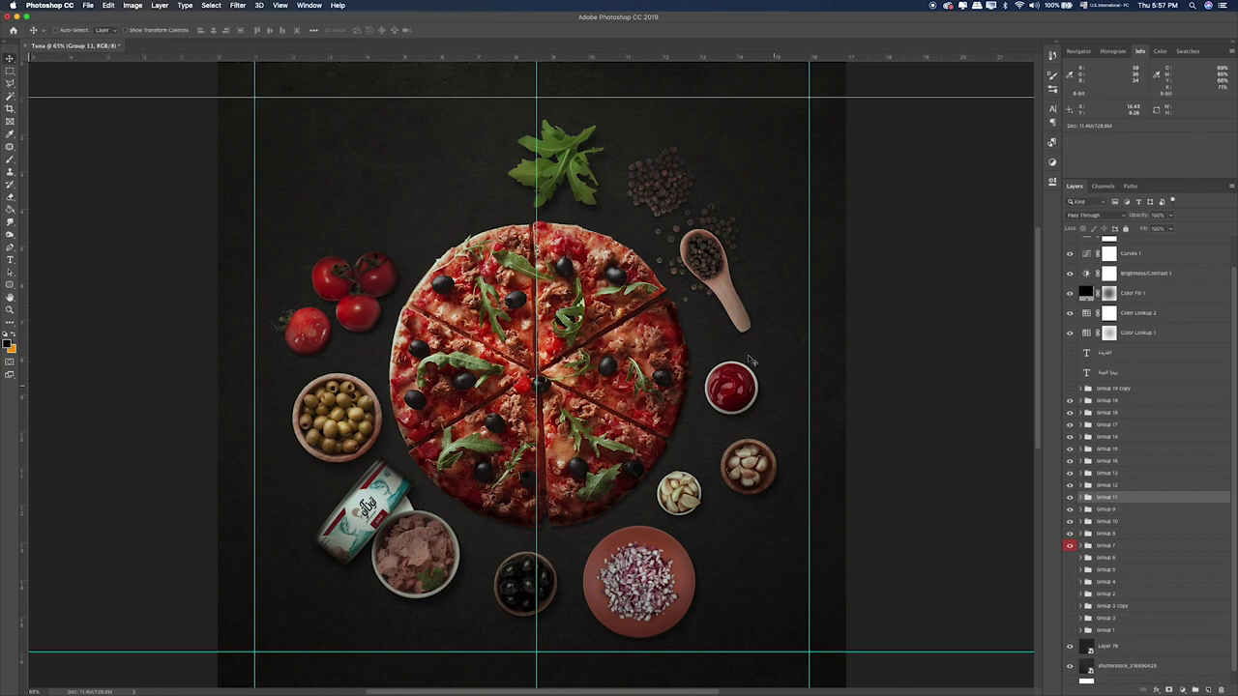
pyautogui.moveTo(634, 260); pyautogui.dragTo(490, 286)
pyautogui.click(1127, 484)
pyautogui.moveTo(774, 295); pyautogui.dragTo(661, 235)
pyautogui.hotkey('ctrl', 't')
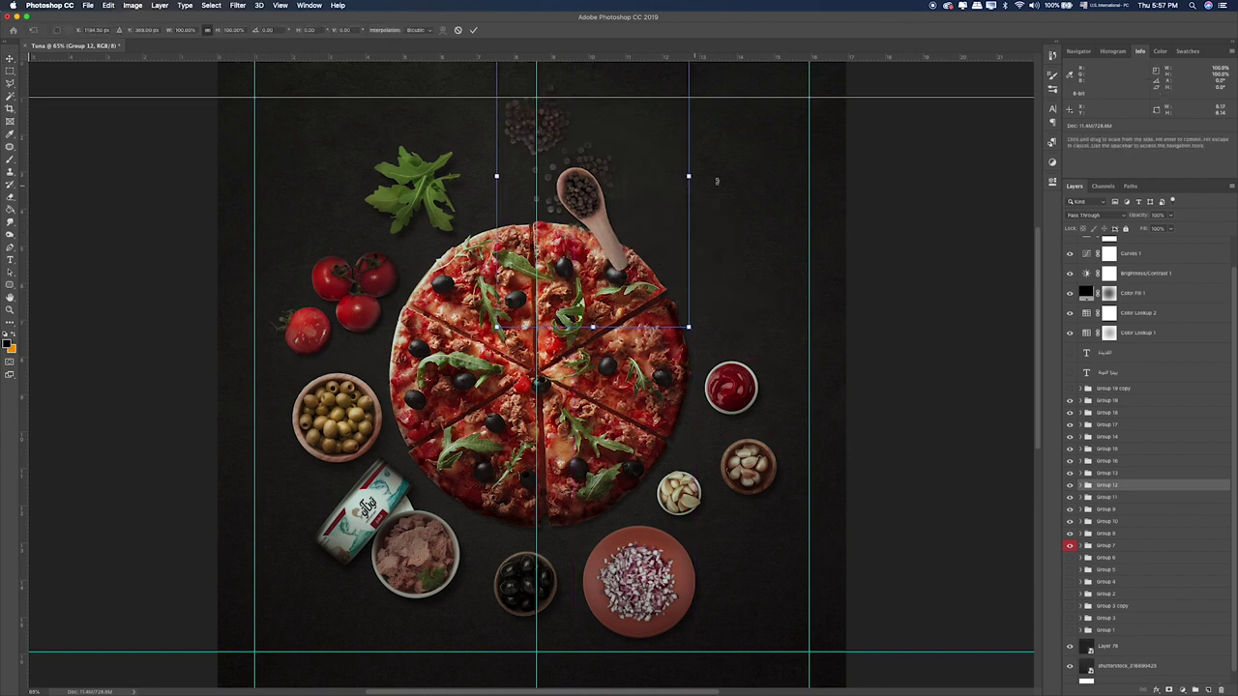
pyautogui.moveTo(607, 89); pyautogui.dragTo(642, 97)
pyautogui.moveTo(628, 200); pyautogui.dragTo(636, 190)
pyautogui.press('Return')
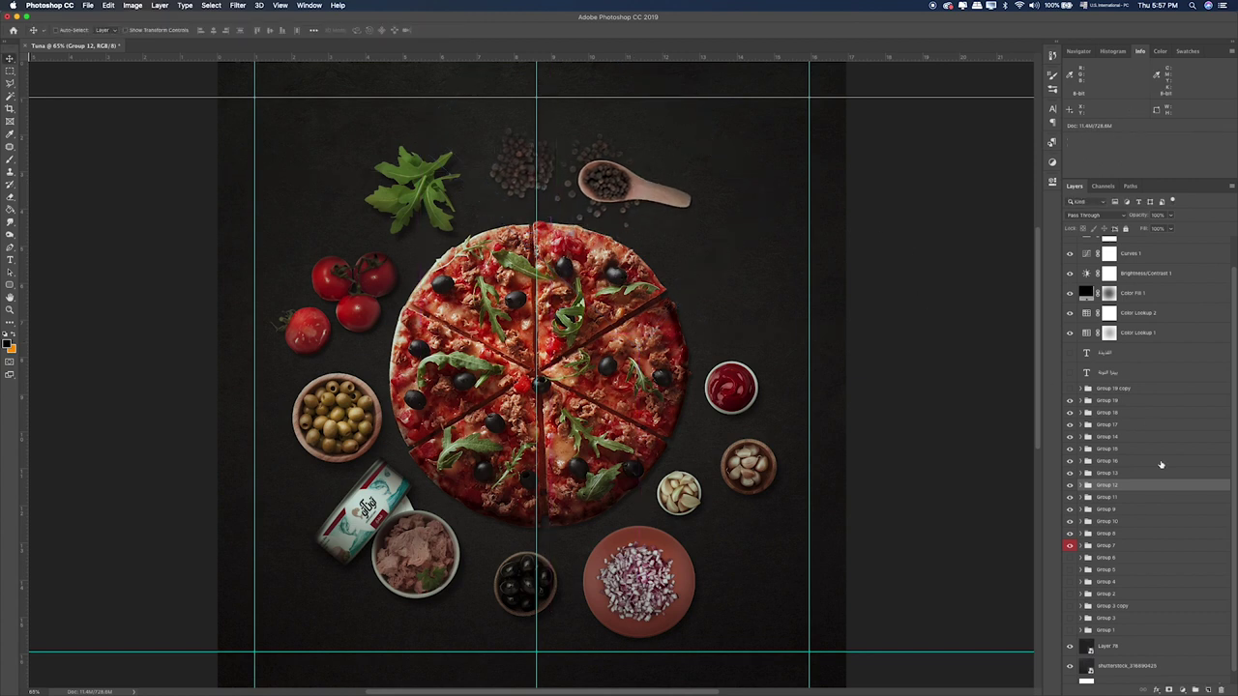
# Step: Move the ketchup bowl (Group 13) to the pizza's upper right and the unpeeled garlic (Group 16) just below it
pyautogui.click(1124, 474)
pyautogui.moveTo(823, 364); pyautogui.dragTo(765, 346)
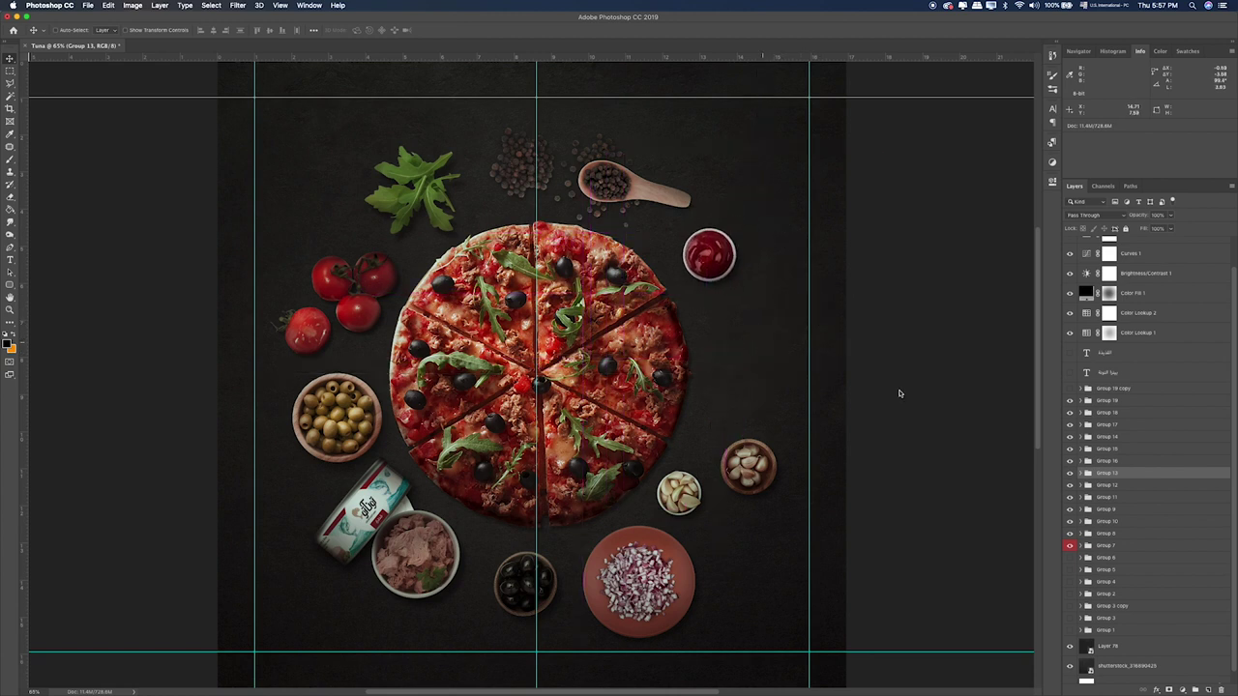
pyautogui.click(1111, 463)
pyautogui.moveTo(789, 387); pyautogui.dragTo(795, 358)
pyautogui.keyDown('super'); pyautogui.click(1115, 459); pyautogui.keyUp('super')
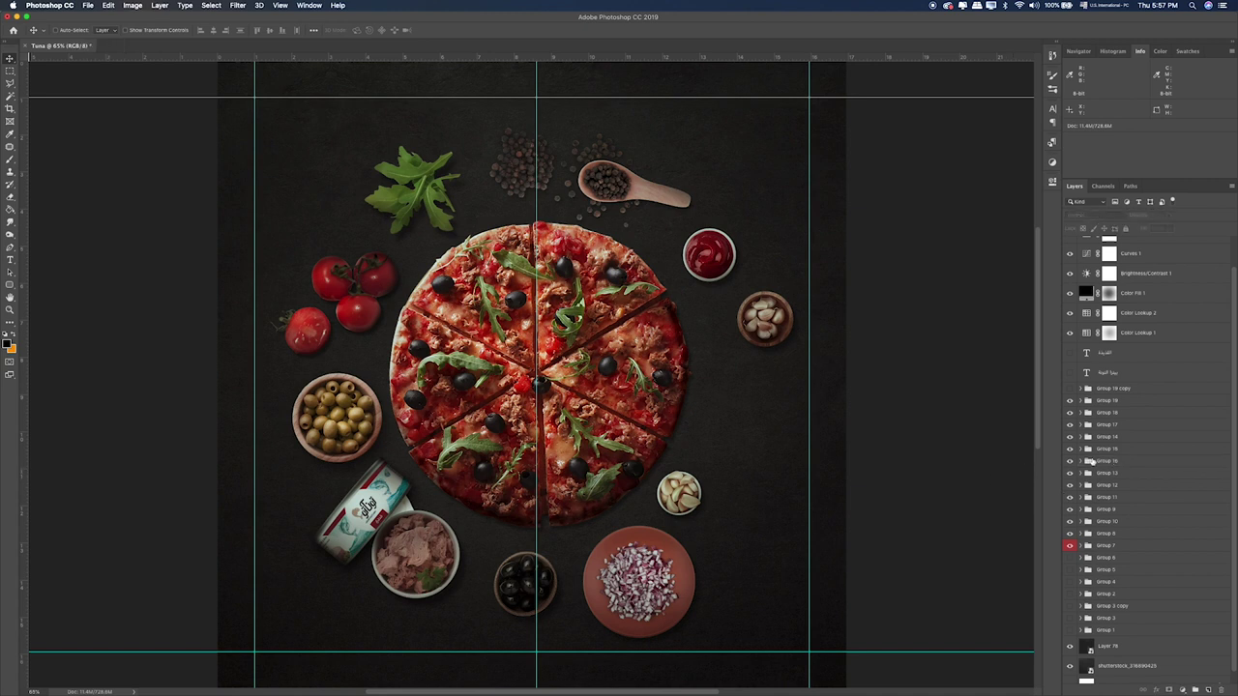
pyautogui.click(1132, 442)
pyautogui.moveTo(841, 440); pyautogui.dragTo(921, 321)
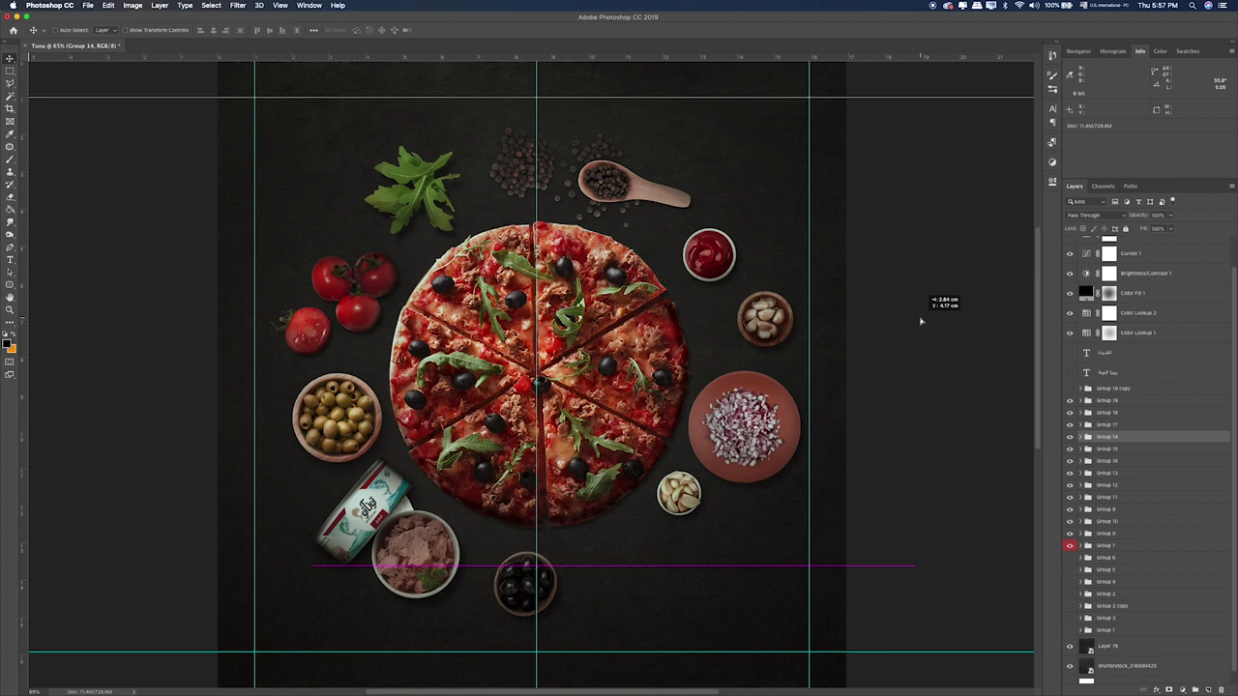
pyautogui.press('super+z')
pyautogui.keyDown('super'); pyautogui.click(691, 491); pyautogui.keyUp('super')
pyautogui.moveTo(737, 430); pyautogui.dragTo(744, 410)
pyautogui.press('super+z')
# Step: Move the peeled garlic (Group 15) up to the pizza's right side, below the unpeeled garlic
pyautogui.click(1120, 451)
pyautogui.moveTo(776, 493); pyautogui.dragTo(813, 399)
pyautogui.click(1098, 437)
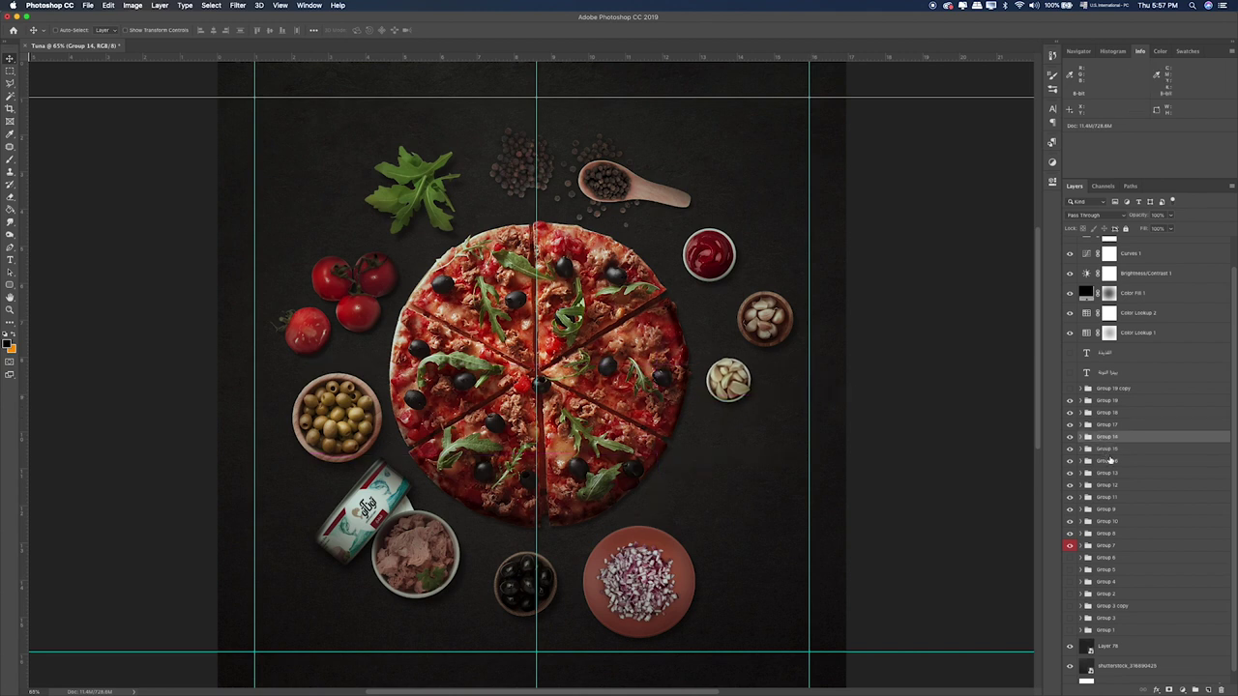
pyautogui.click(1108, 462)
pyautogui.moveTo(765, 472); pyautogui.dragTo(758, 483)
pyautogui.press('super+z')
pyautogui.click(1105, 453)
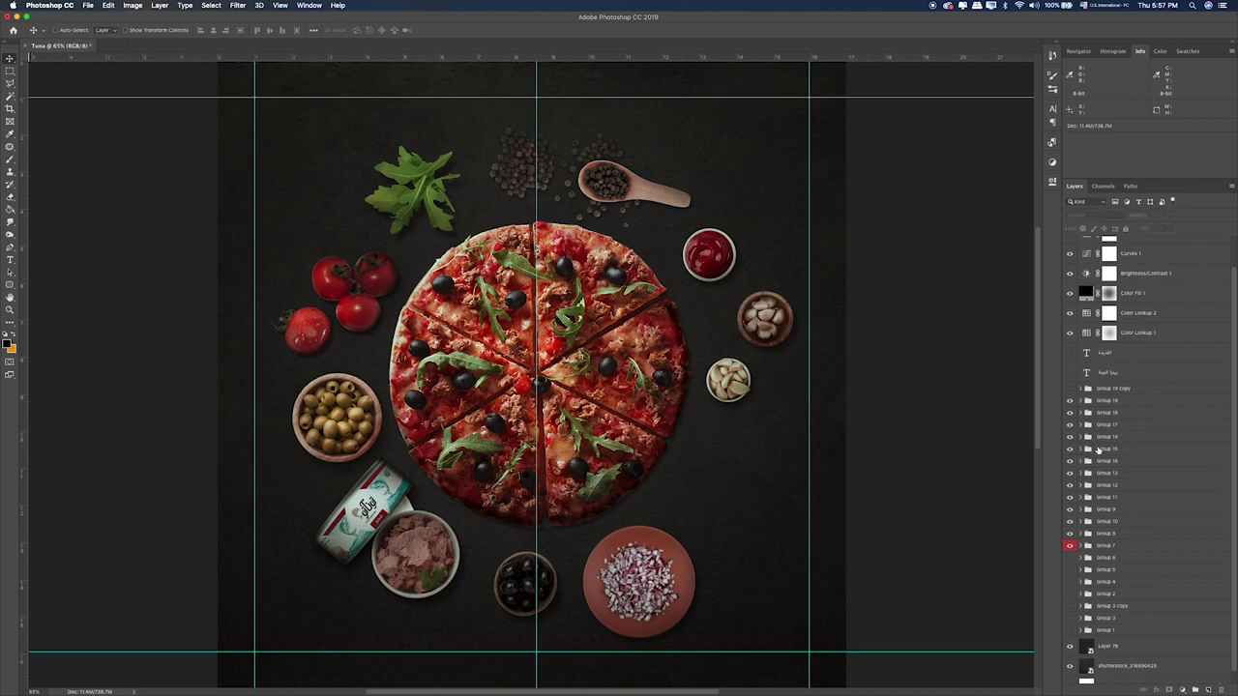
pyautogui.moveTo(741, 561); pyautogui.dragTo(840, 486)
pyautogui.press('super+z')
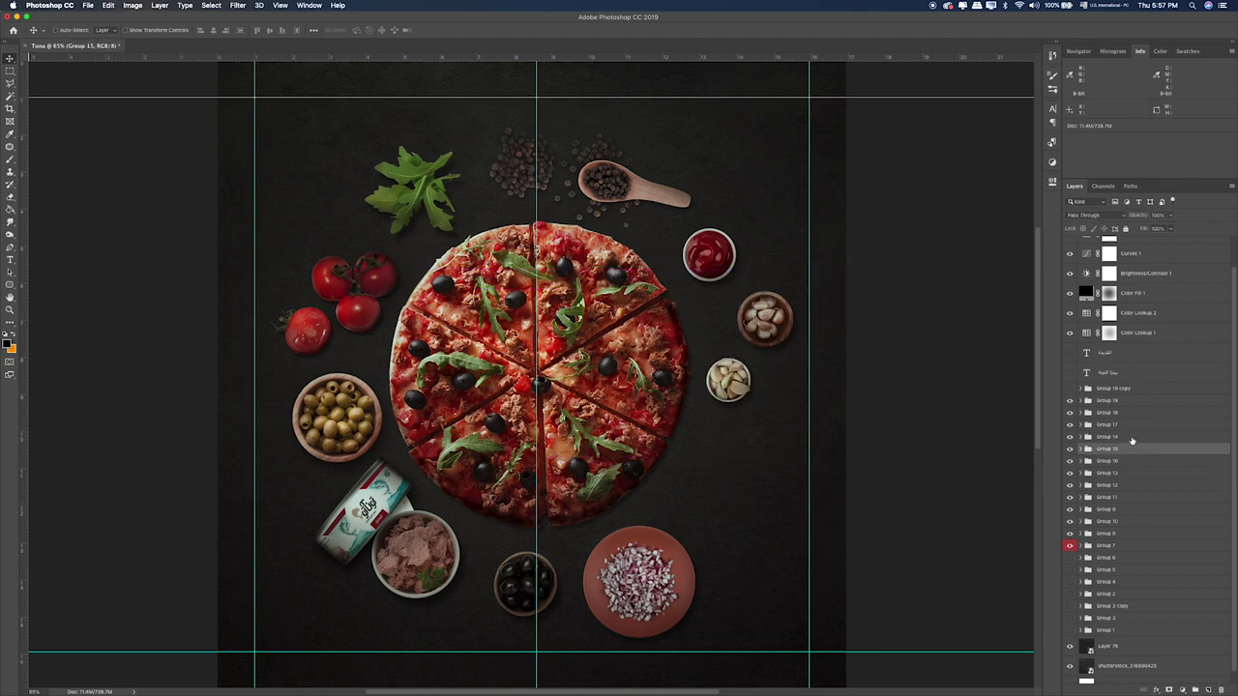
# Step: Move the chopped onion plate (Group 14) up below the peeled garlic and the black olives (Group 17) to the pizza's lower right
pyautogui.click(1132, 438)
pyautogui.moveTo(664, 593); pyautogui.dragTo(755, 492)
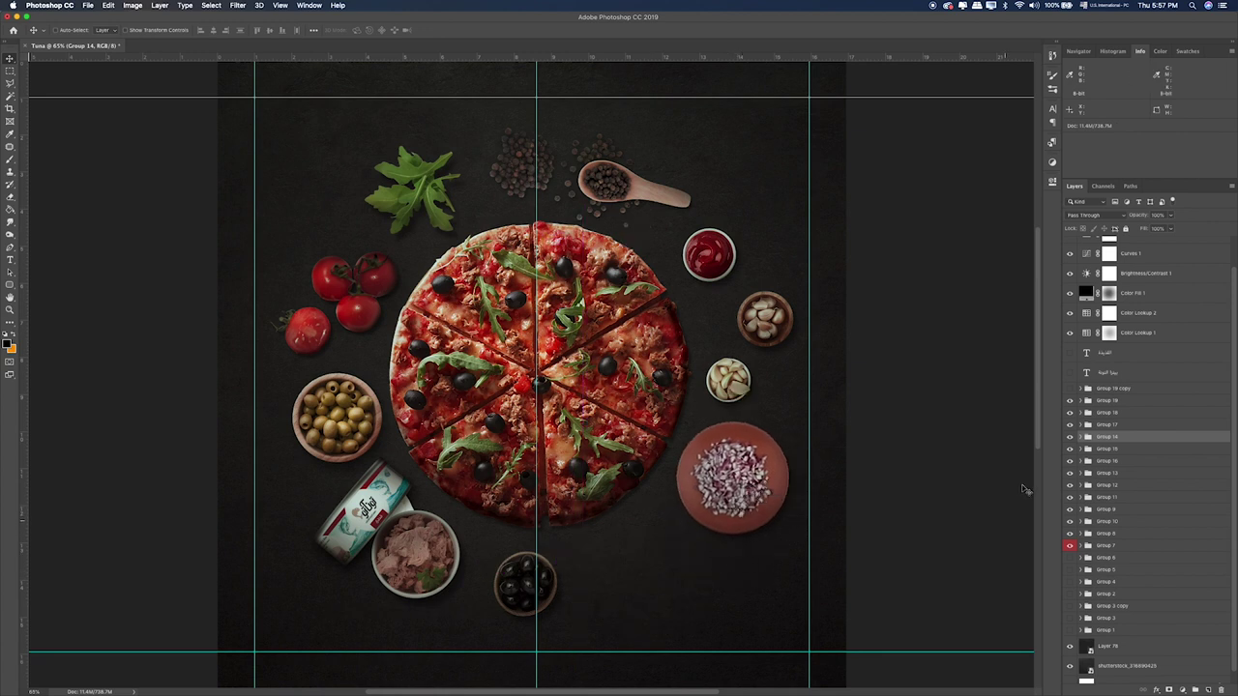
pyautogui.click(1114, 414)
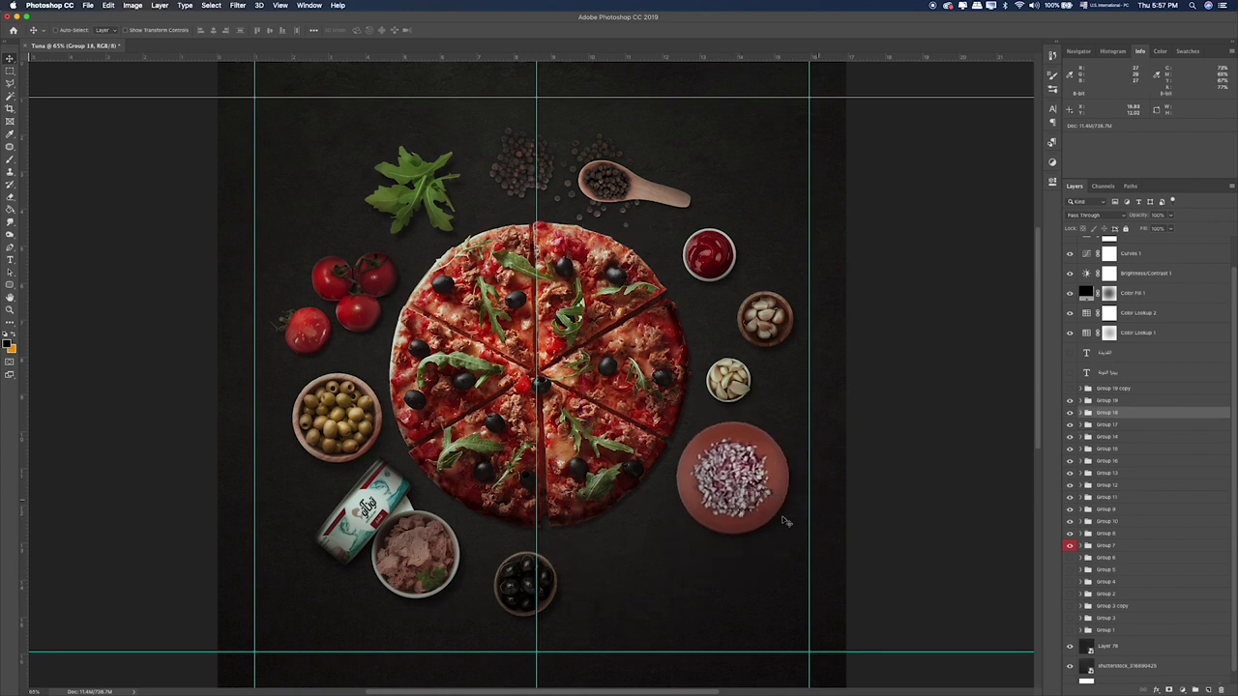
pyautogui.click(1122, 424)
pyautogui.moveTo(642, 568); pyautogui.dragTo(764, 527)
# Step: Move the tuna bowl (Group 18) and tuna can (Group 19) below the pizza, rotating the can further counter-clockwise and placing it beside the bowl
pyautogui.click(1121, 415)
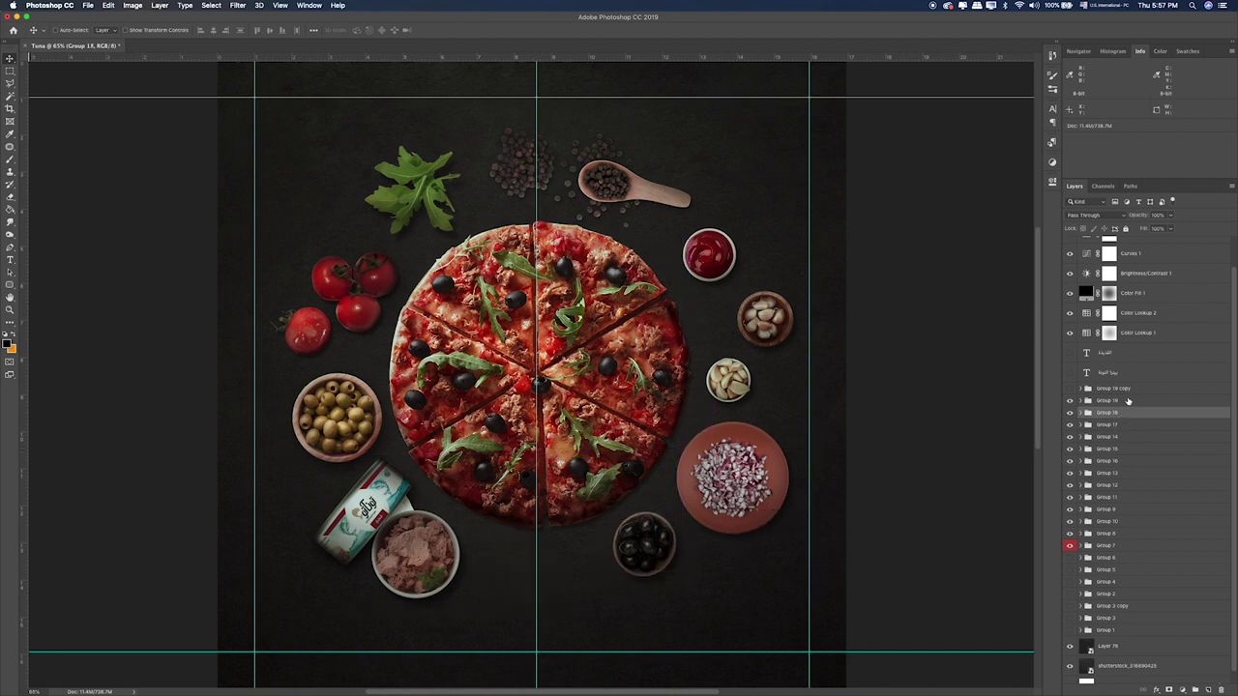
pyautogui.keyDown('shift'); pyautogui.click(1112, 401); pyautogui.keyUp('shift')
pyautogui.moveTo(602, 570); pyautogui.dragTo(717, 604)
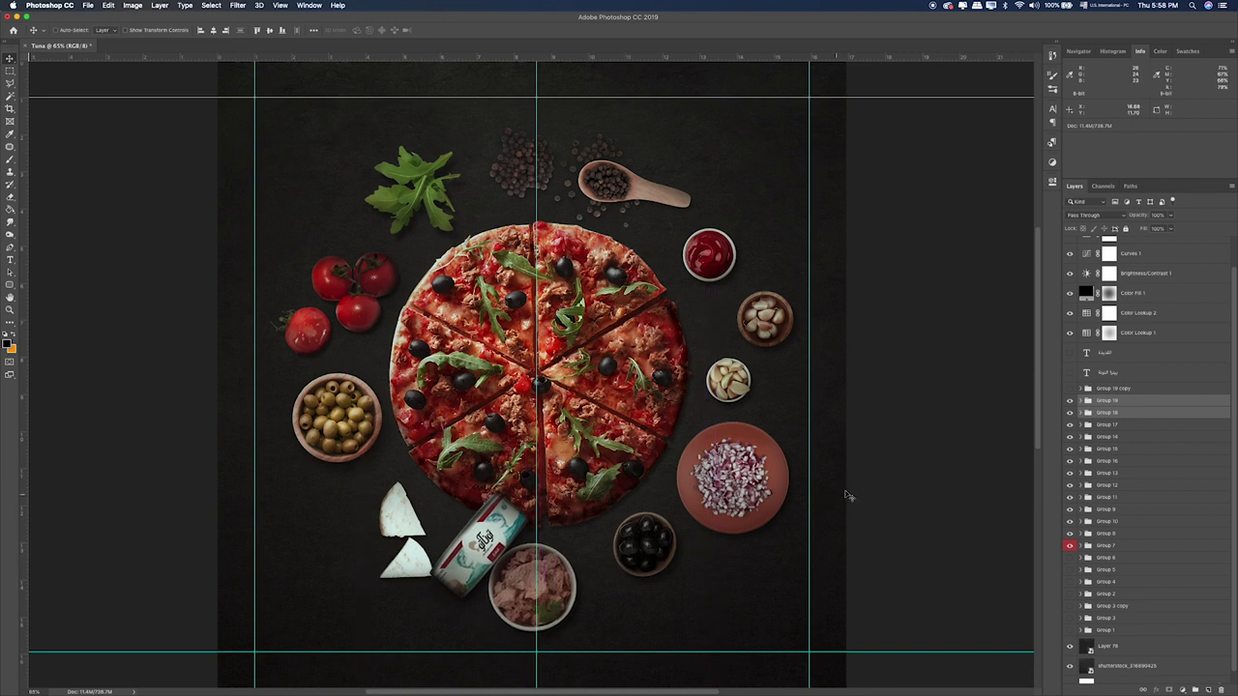
pyautogui.click(1112, 404)
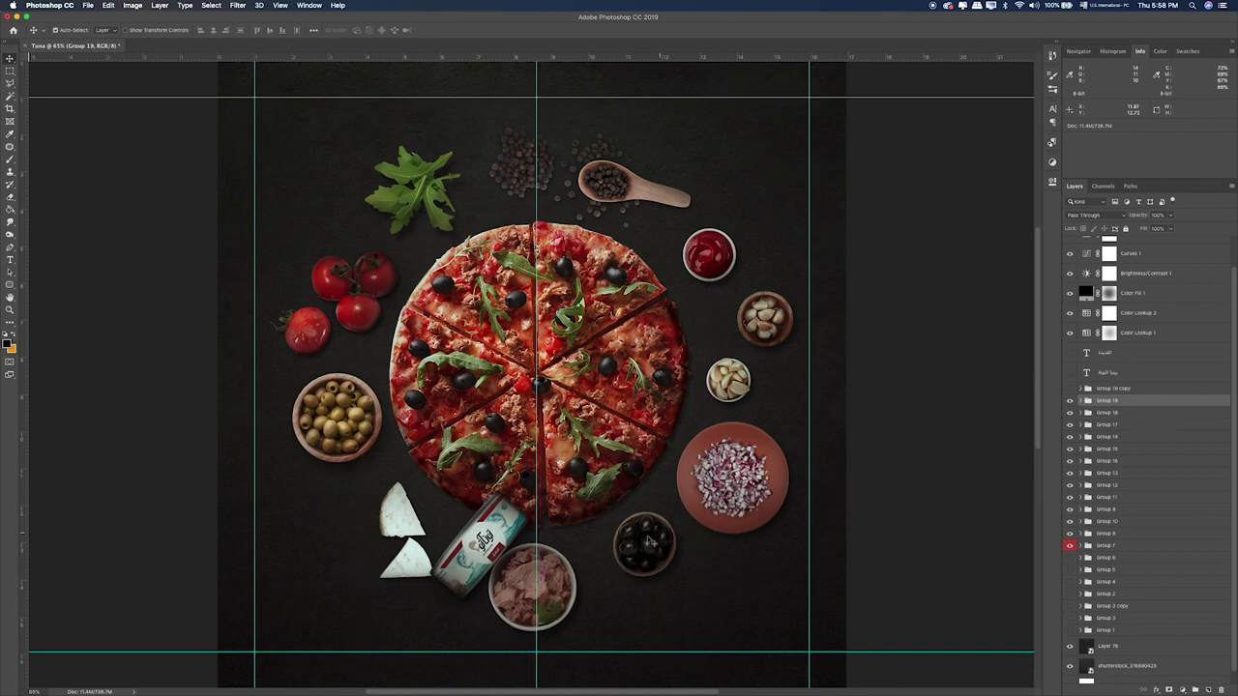
pyautogui.hotkey('ctrl', 't')
pyautogui.moveTo(639, 437); pyautogui.dragTo(609, 397)
pyautogui.moveTo(505, 496); pyautogui.dragTo(490, 522)
pyautogui.press('Return')
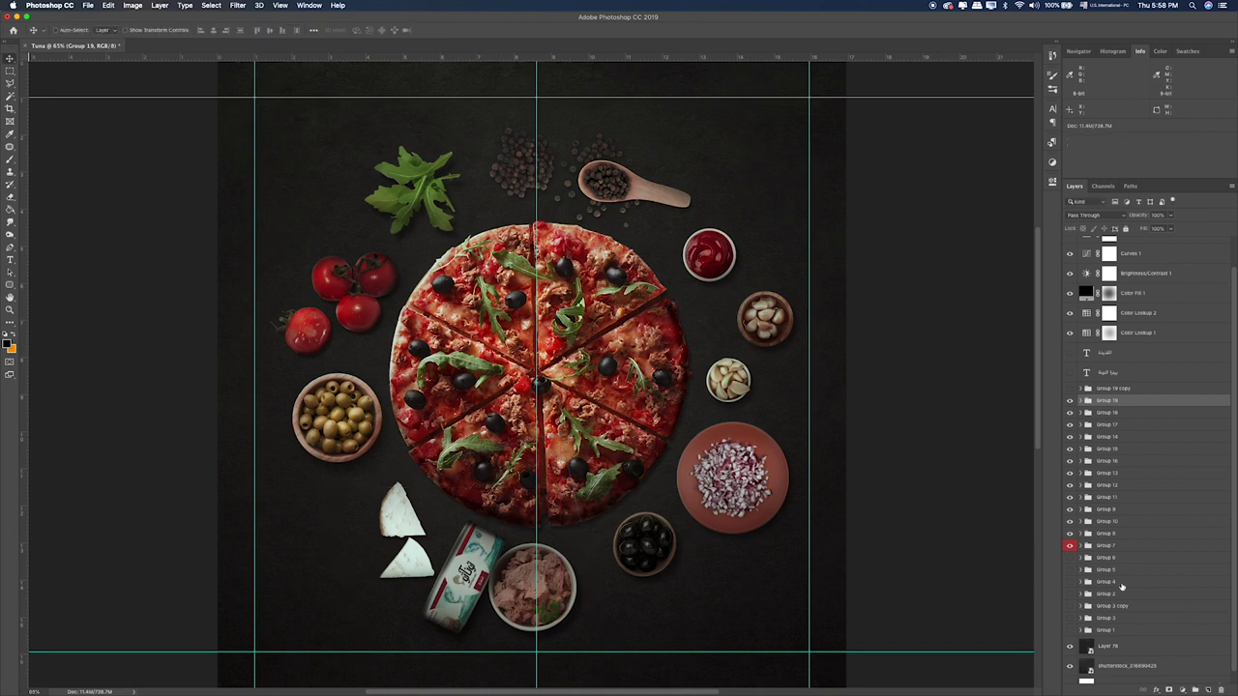
# Step: Shift the cheese wedges (Group 8) slightly up and left, away from the tuna can
pyautogui.click(1070, 533)
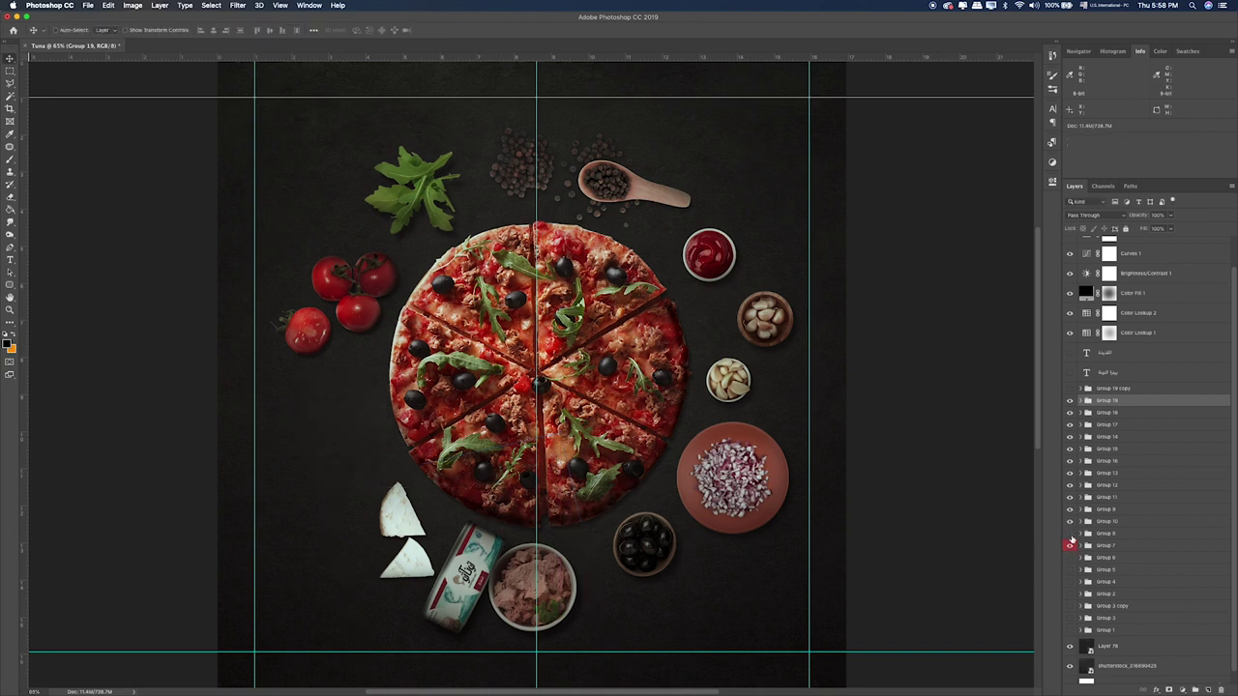
pyautogui.click(1070, 539)
pyautogui.click(1108, 534)
pyautogui.moveTo(488, 562); pyautogui.dragTo(525, 563)
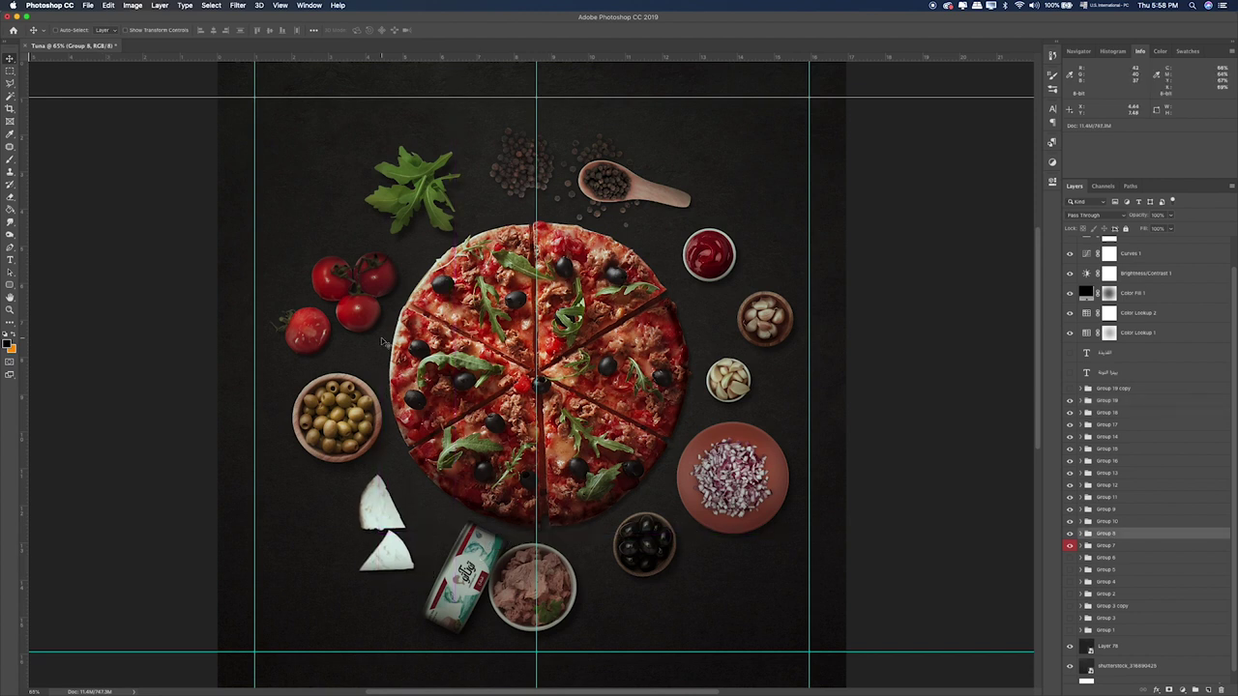
# Step: Save the current arrangement as a PNG copy named 11.png in the untitled folder, using the large file size option
pyautogui.click(90, 5)
pyautogui.click(109, 106)
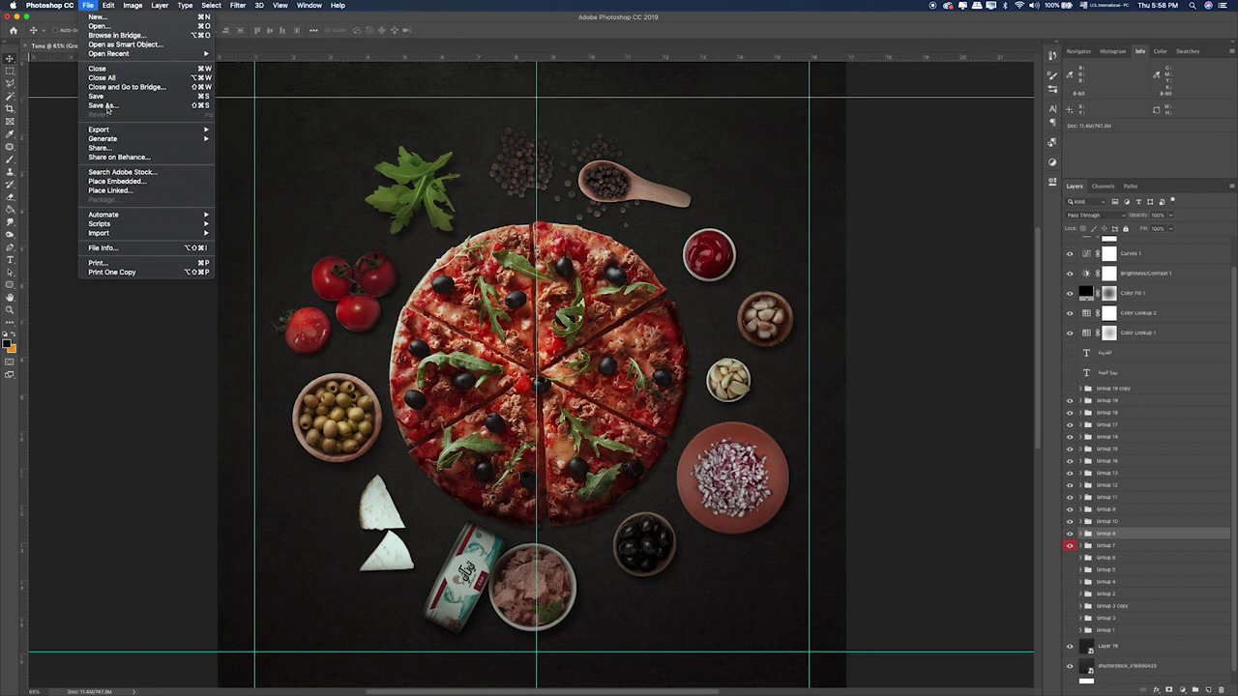
pyautogui.press('super+shift+s')
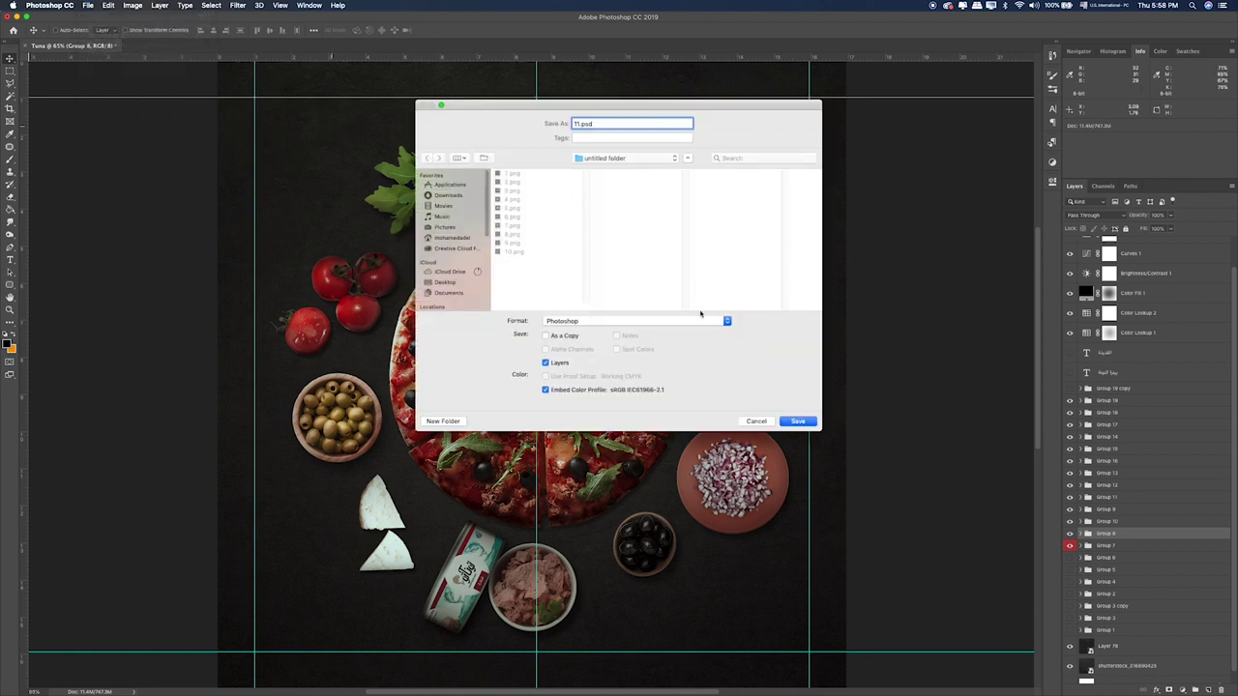
pyautogui.click(701, 318)
pyautogui.click(617, 456)
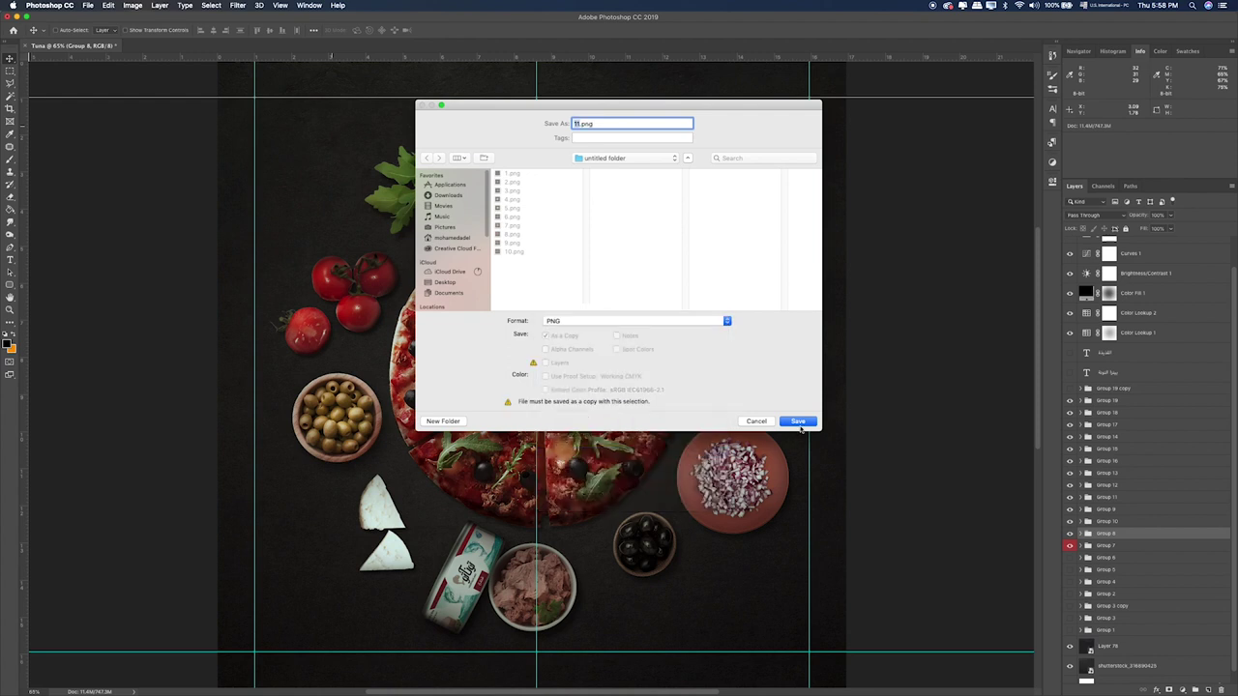
pyautogui.click(799, 421)
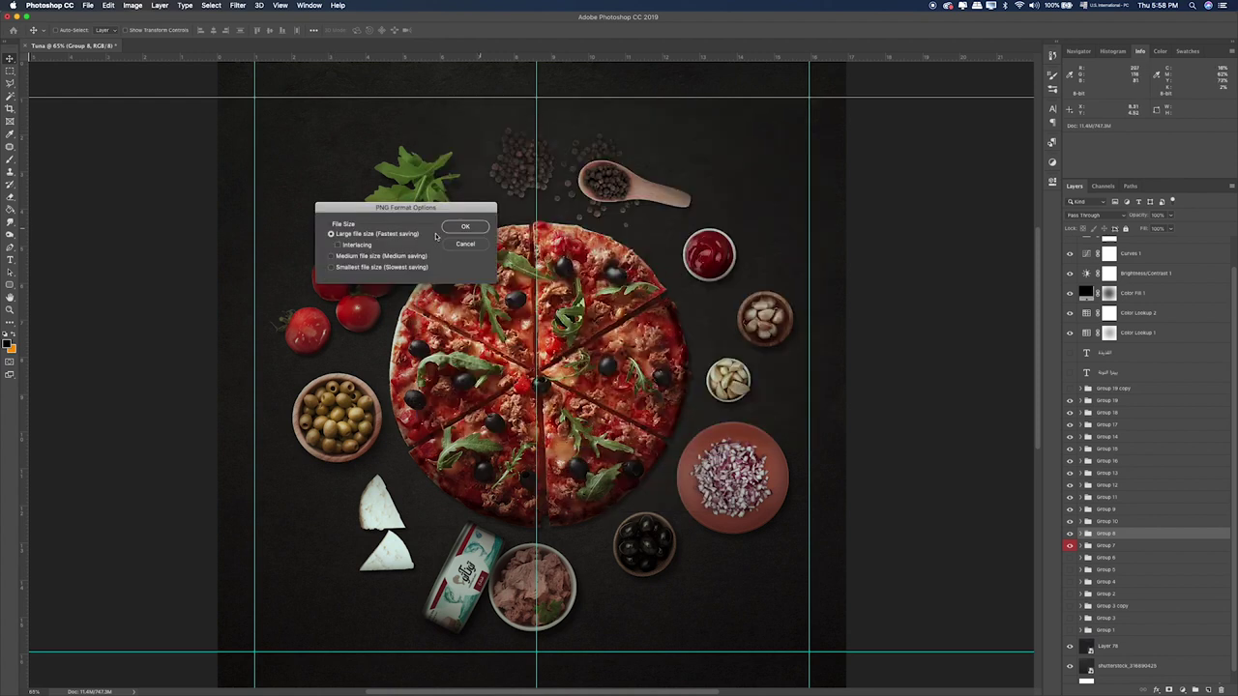
pyautogui.click(465, 227)
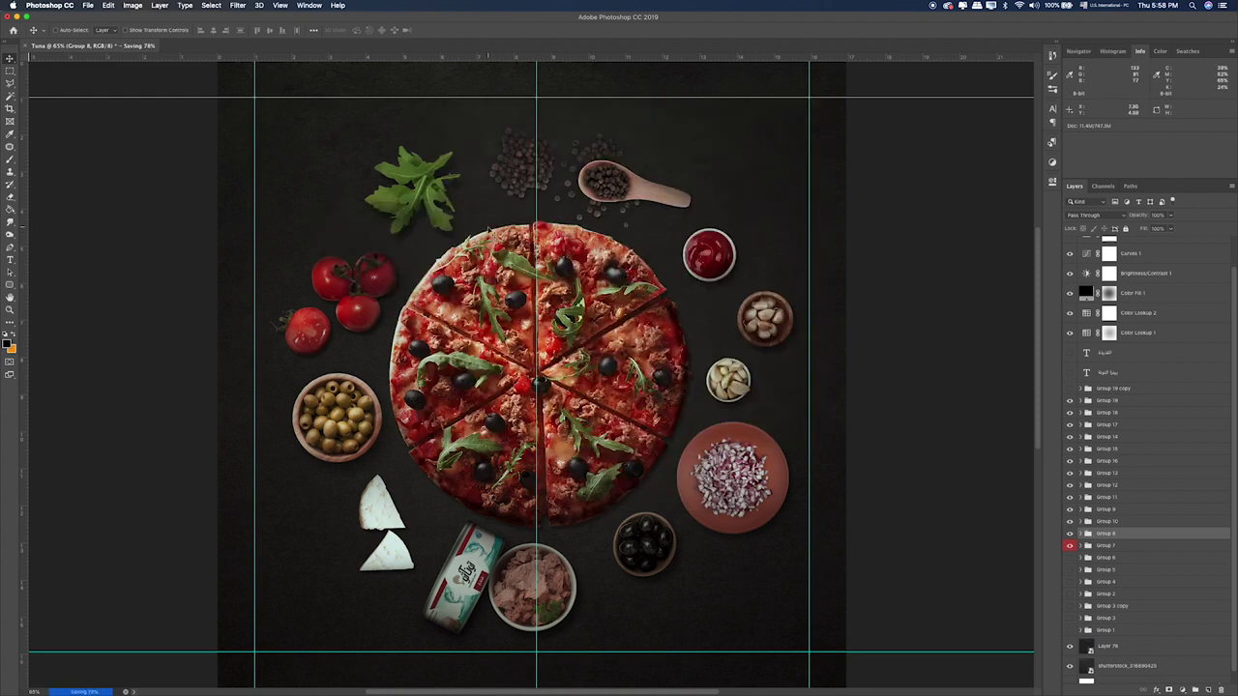
# Step: Switch to Finder and preview 8.png in the untitled folder
pyautogui.press('super+Tab')
pyautogui.click(809, 211)
pyautogui.click(859, 164)
pyautogui.press('space')
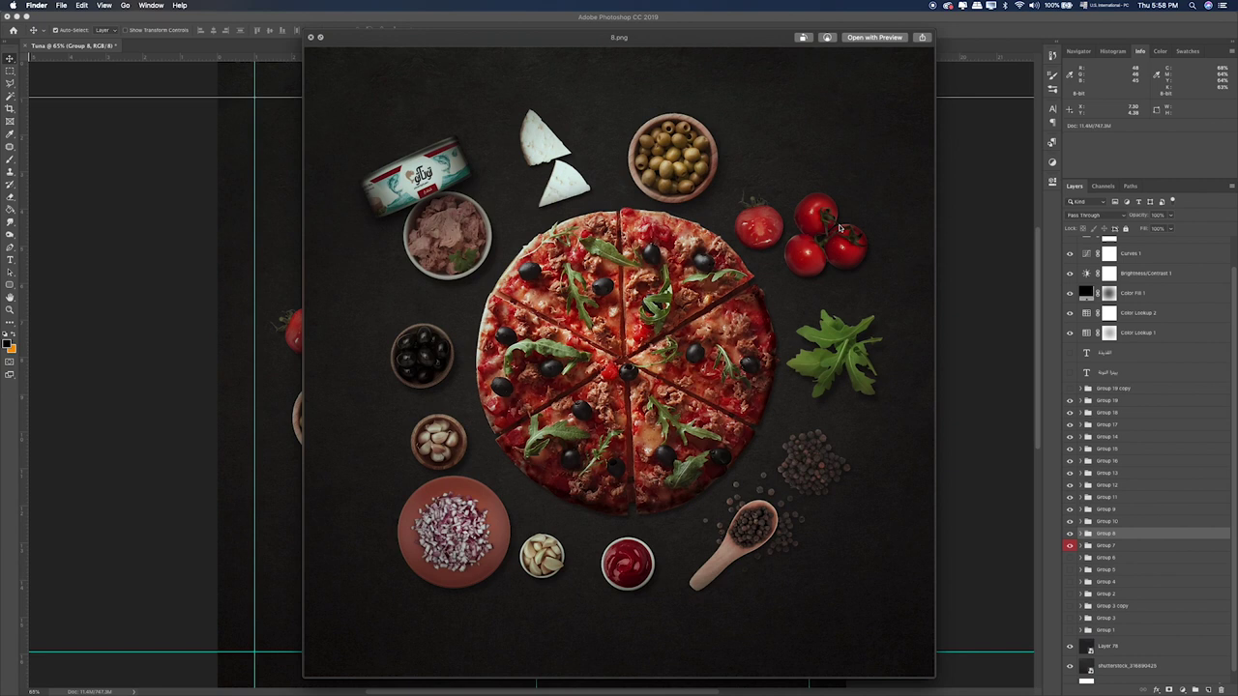
pyautogui.press('space')
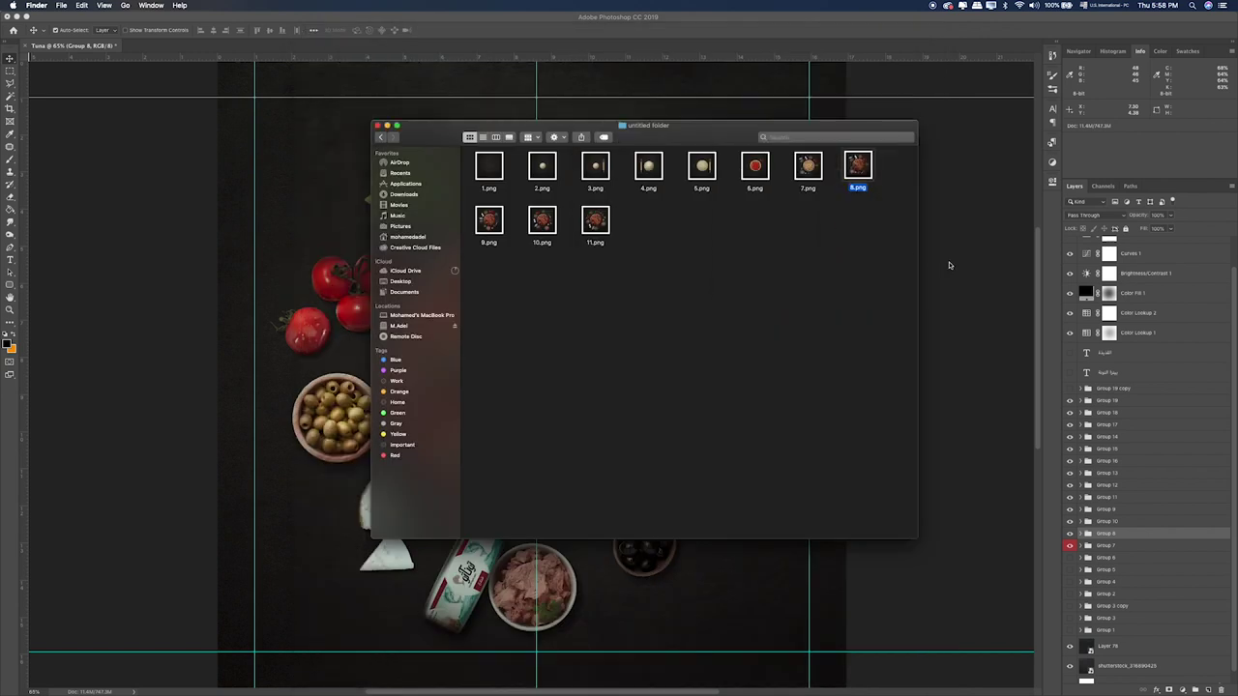
# Step: Widen the Finder window and move 9.png, 10.png and 11.png up into the first row beside 8.png
pyautogui.moveTo(918, 285); pyautogui.dragTo(976, 287)
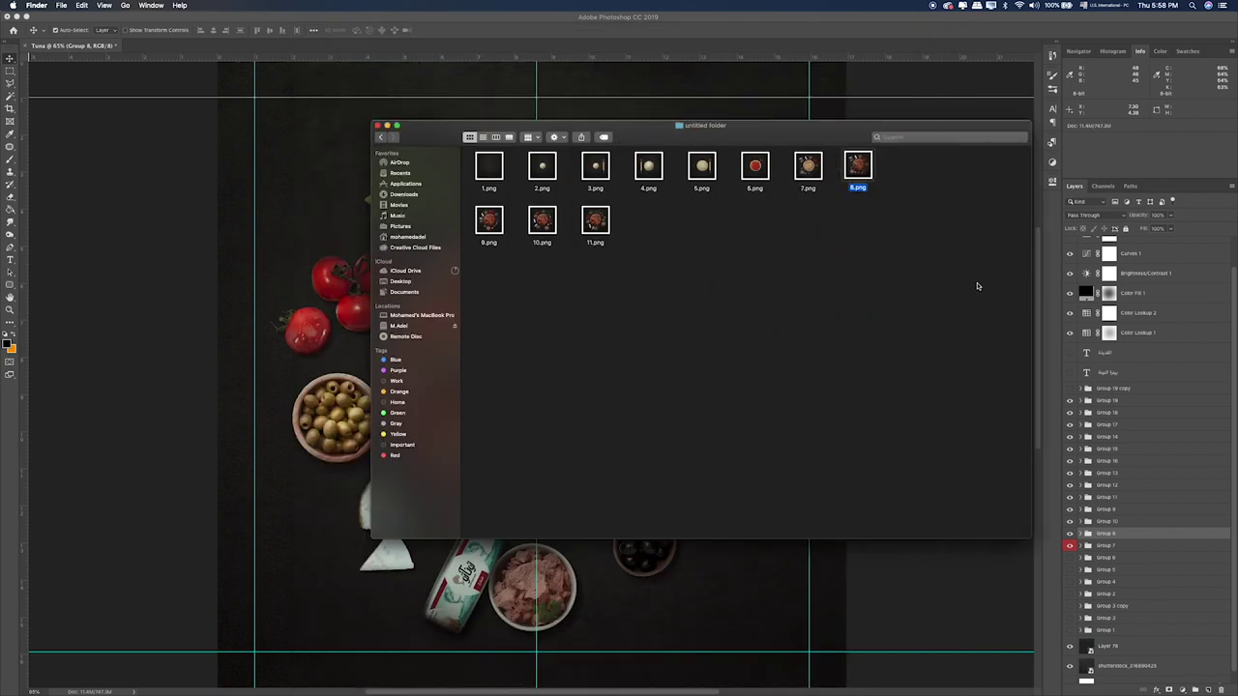
pyautogui.click(485, 225)
pyautogui.moveTo(652, 274); pyautogui.dragTo(503, 211)
pyautogui.moveTo(499, 221); pyautogui.dragTo(906, 172)
# Step: Preview 8.png through 11.png back and forth to compare the ingredient movement, and return to Photoshop
pyautogui.click(868, 172)
pyautogui.press('space')
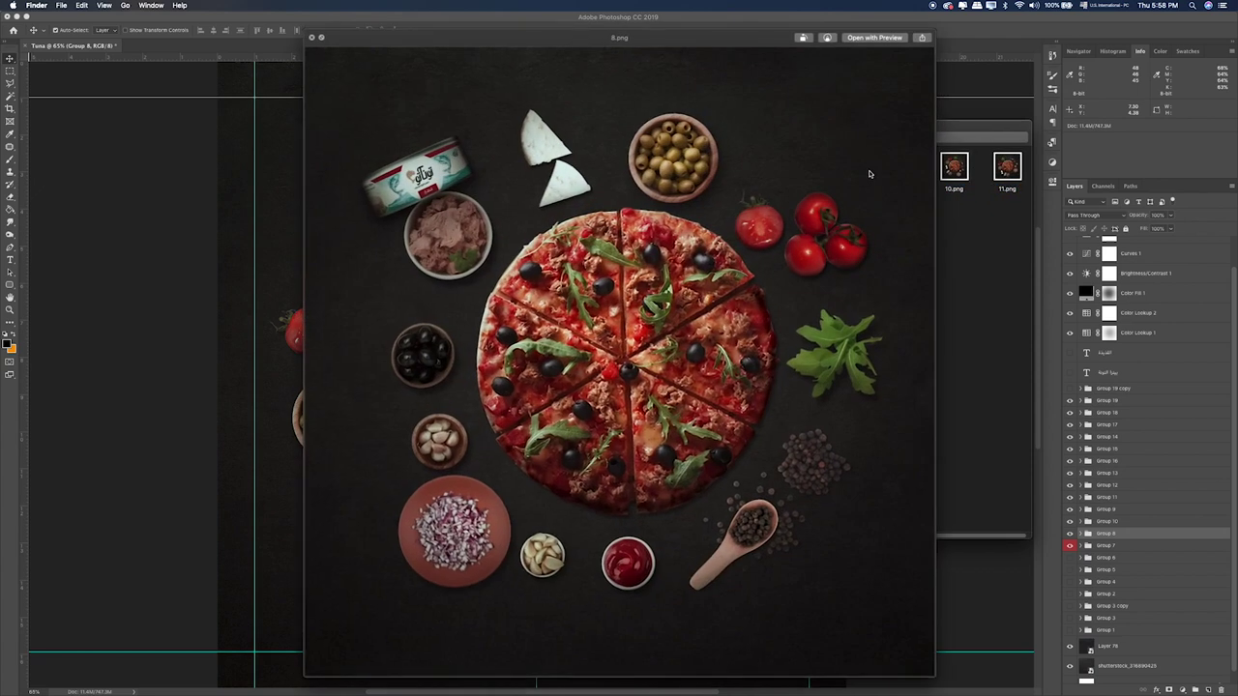
pyautogui.press('Right')
pyautogui.press('Right')
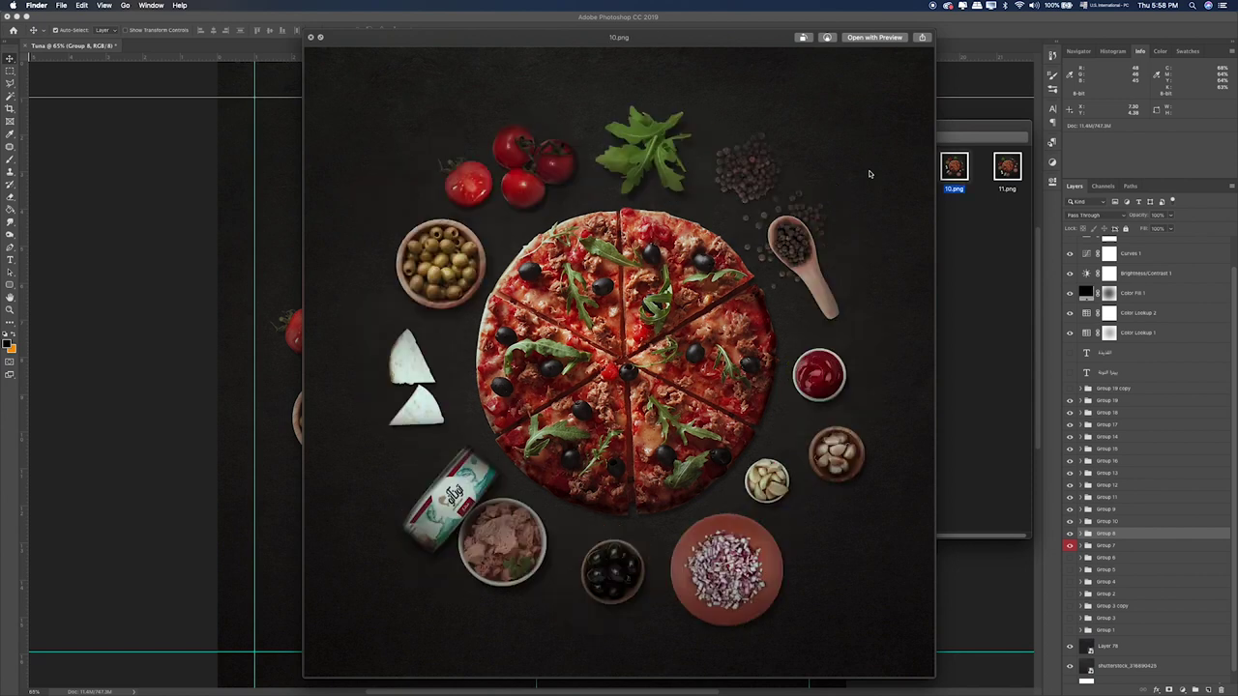
pyautogui.press('Right')
pyautogui.press('Left')
pyautogui.press('Left')
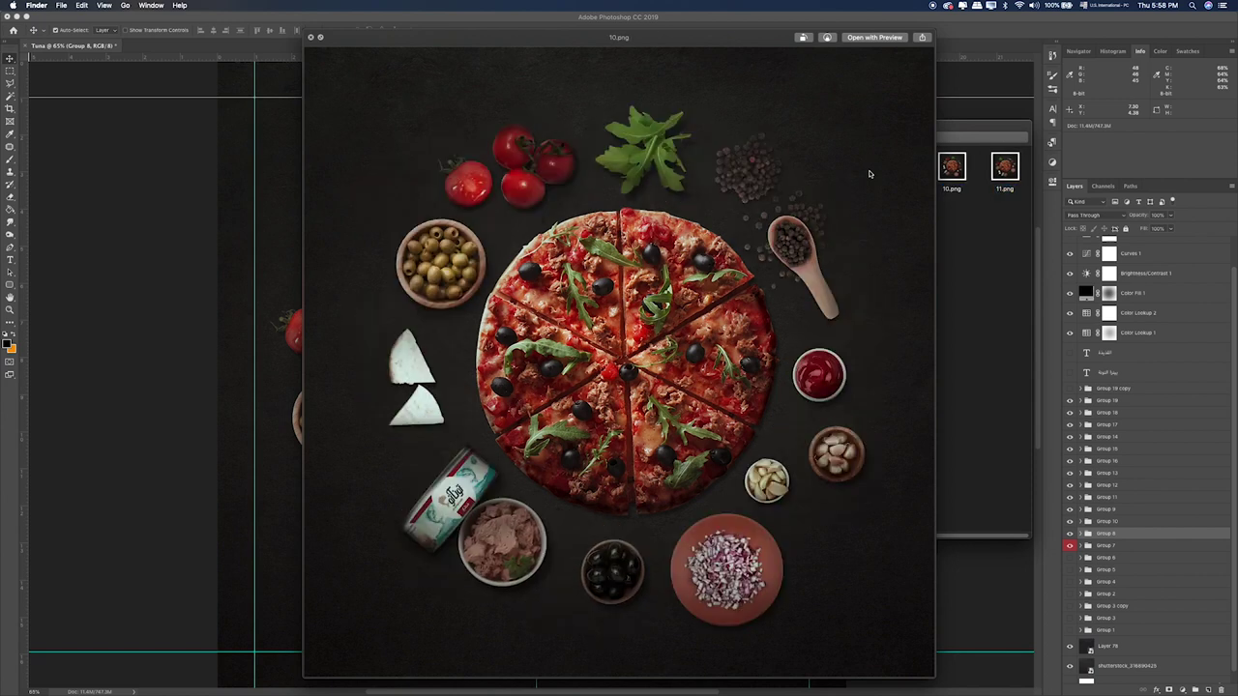
pyautogui.press('Left')
pyautogui.press('Right')
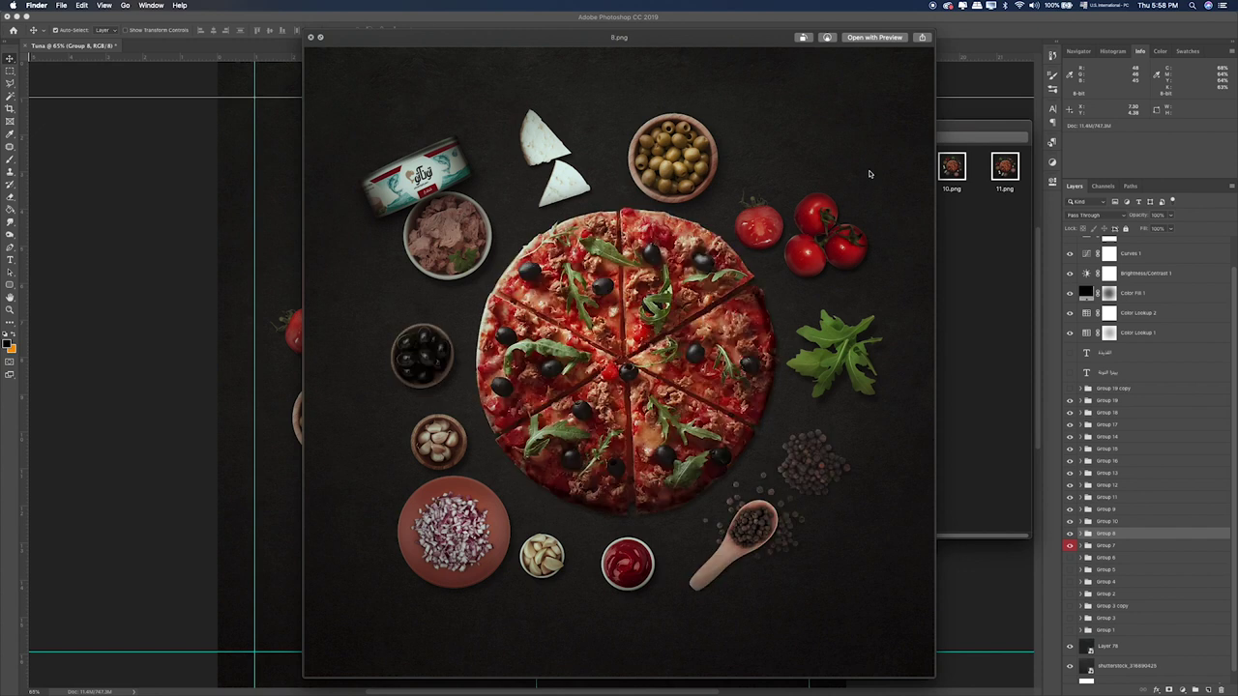
pyautogui.press('Right')
pyautogui.press('Right')
pyautogui.press('Right')
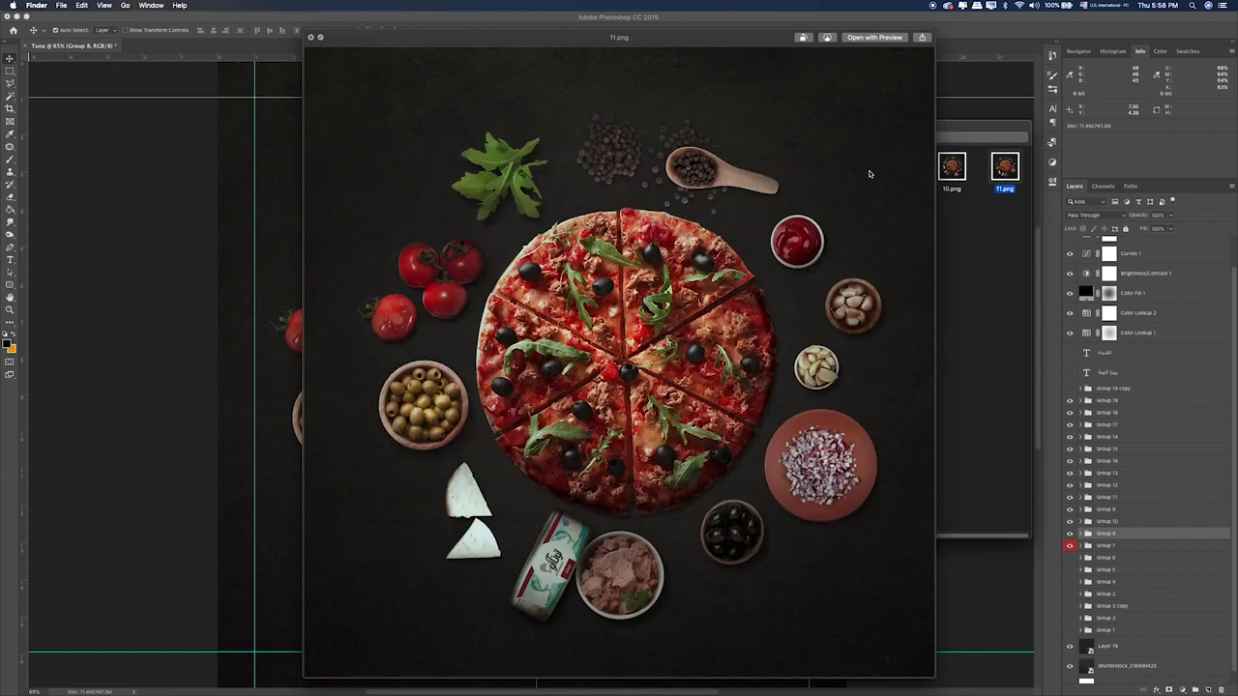
pyautogui.press('space')
pyautogui.press('Left')
pyautogui.press('Left')
pyautogui.press('space')
pyautogui.press('space')
pyautogui.click(765, 64)
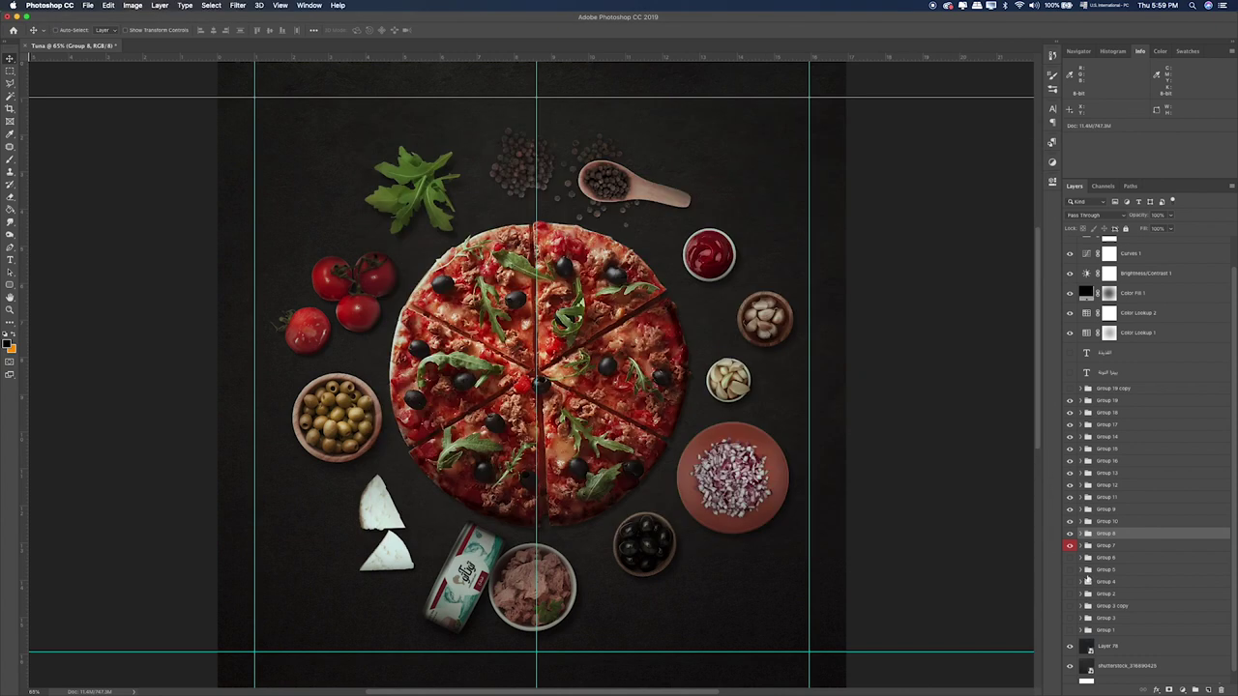
# Step: Move the cheese wedges (Group 8) below the pizza beside the tuna bowl and rotate them counter-clockwise
pyautogui.moveTo(456, 550); pyautogui.dragTo(592, 598)
pyautogui.press('super+t')
pyautogui.moveTo(589, 513); pyautogui.dragTo(548, 486)
pyautogui.moveTo(555, 579); pyautogui.dragTo(582, 571)
pyautogui.moveTo(627, 525); pyautogui.dragTo(600, 507)
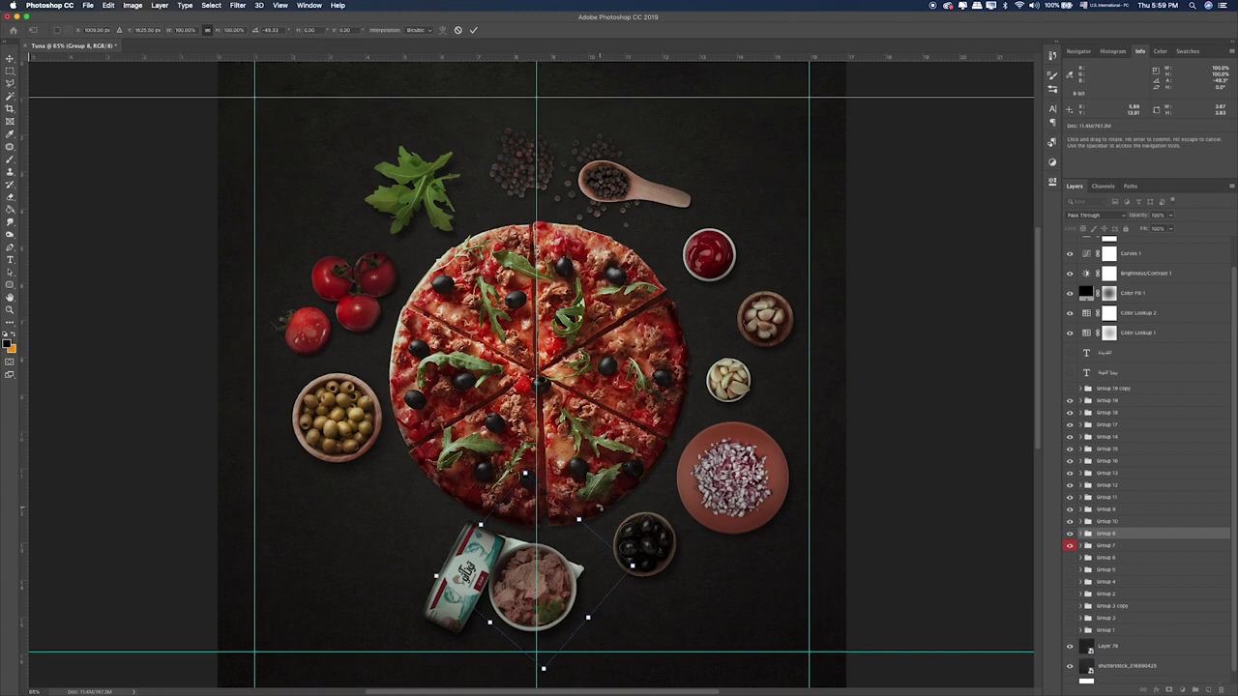
pyautogui.press('Return')
# Step: Move the green olive bowl (Group 10) down to the pizza's lower left, beside the tuna can
pyautogui.click(1104, 524)
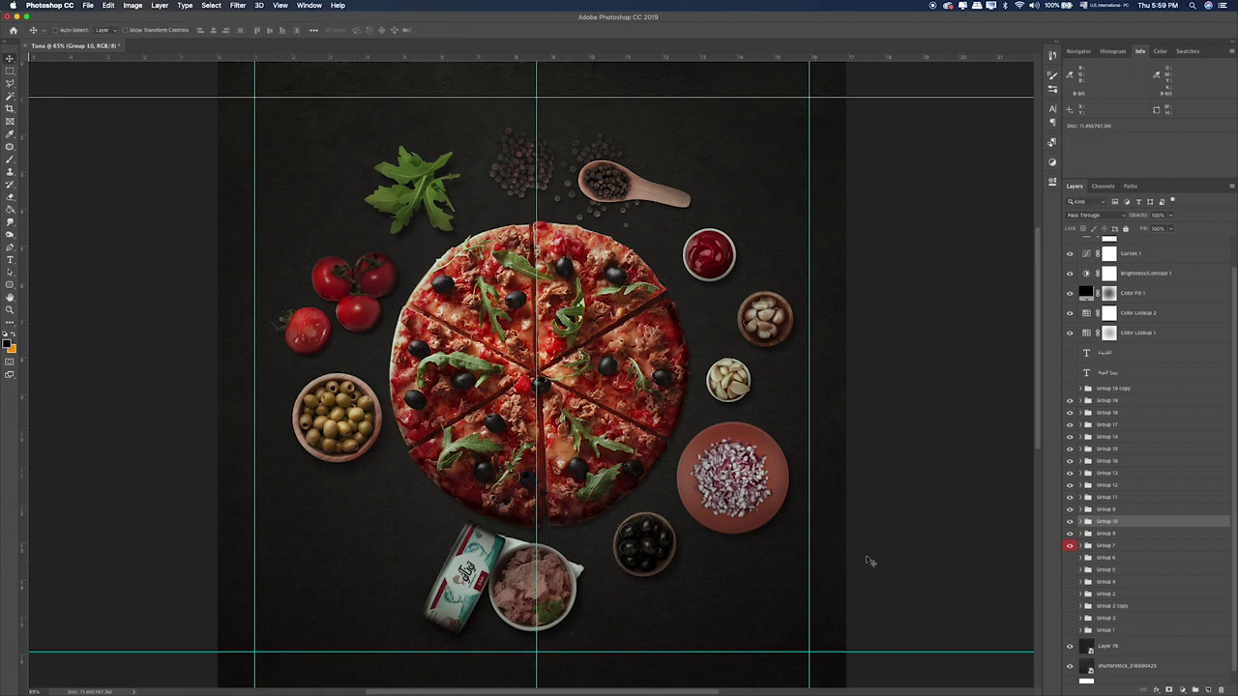
pyautogui.moveTo(665, 538); pyautogui.dragTo(662, 641)
pyautogui.moveTo(473, 510); pyautogui.dragTo(517, 528)
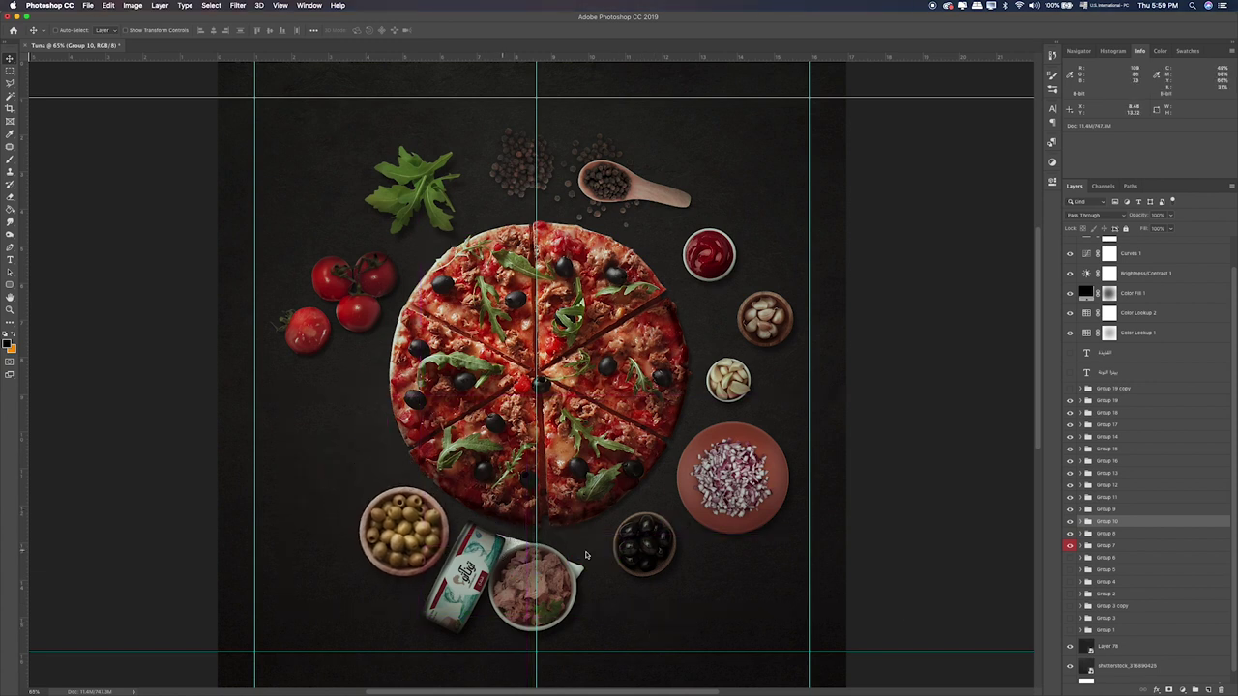
# Step: Move the tomatoes (Group 9) down the pizza's left side, above the green olives, and rotate them counter-clockwise
pyautogui.click(1128, 510)
pyautogui.moveTo(818, 523); pyautogui.dragTo(738, 639)
pyautogui.hotkey('ctrl', 't')
pyautogui.moveTo(470, 309); pyautogui.dragTo(421, 258)
pyautogui.moveTo(368, 399); pyautogui.dragTo(356, 415)
pyautogui.press('Return')
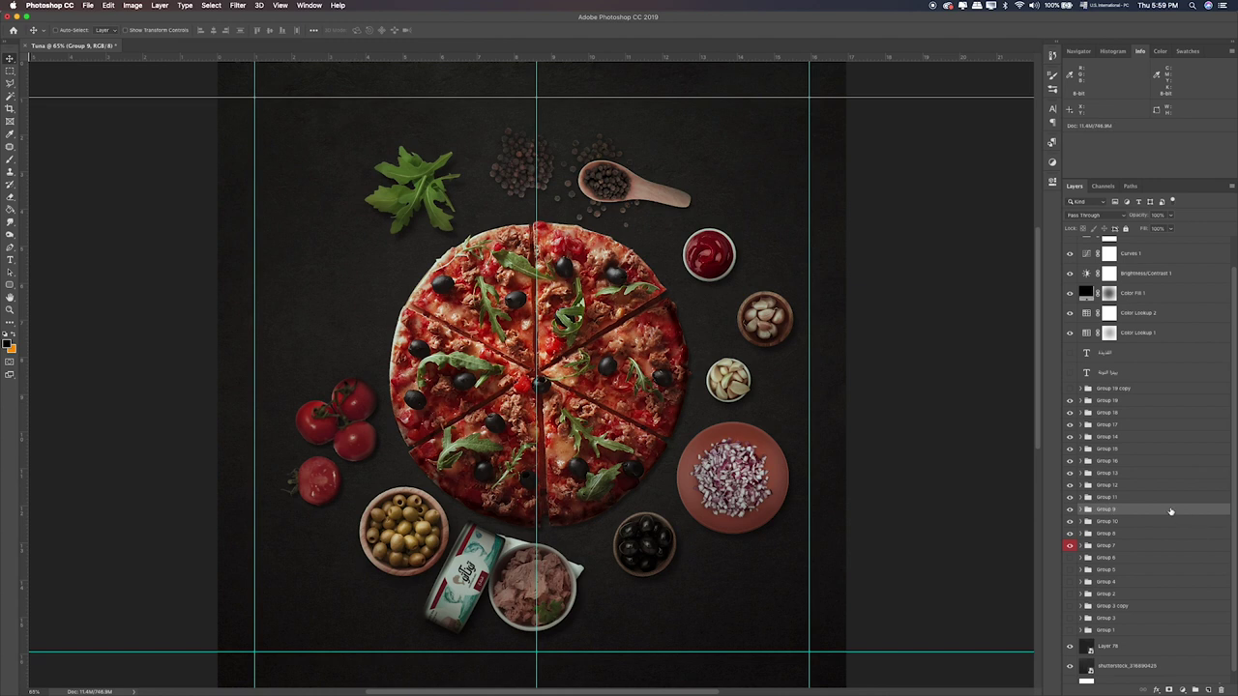
# Step: Move the arugula (Group 11) down to the pizza's left side, above the tomatoes
pyautogui.click(673, 515)
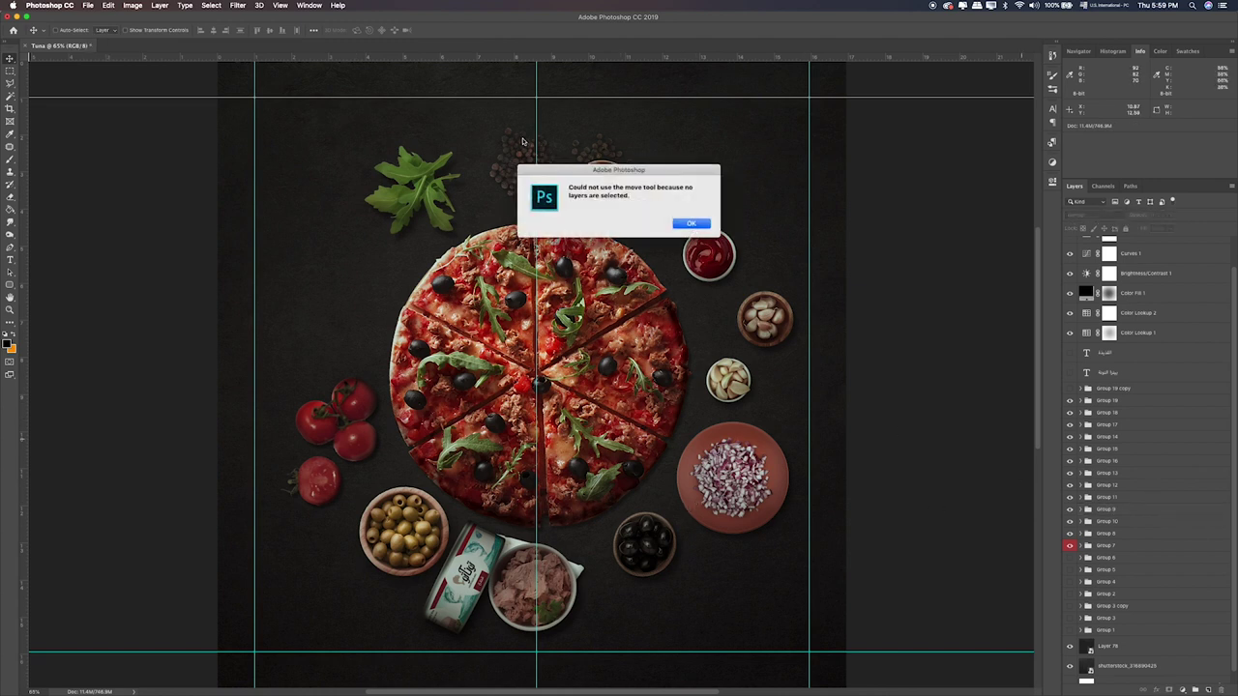
pyautogui.click(677, 223)
pyautogui.click(1105, 497)
pyautogui.moveTo(780, 523); pyautogui.dragTo(450, 390)
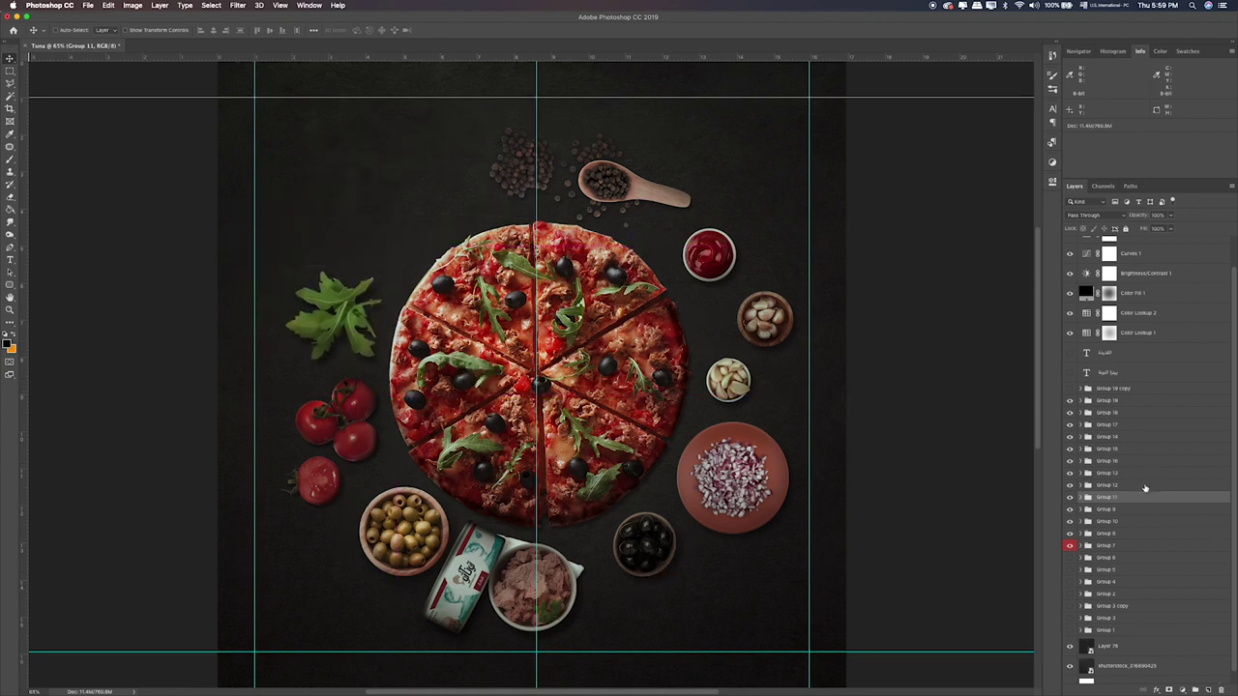
# Step: Move the peppercorns and wooden spoon (Group 12) to the pizza's upper left and rotate them counter-clockwise so the spoon clears the pizza
pyautogui.click(1145, 487)
pyautogui.moveTo(790, 522); pyautogui.dragTo(644, 462)
pyautogui.press('super+t')
pyautogui.press('Return')
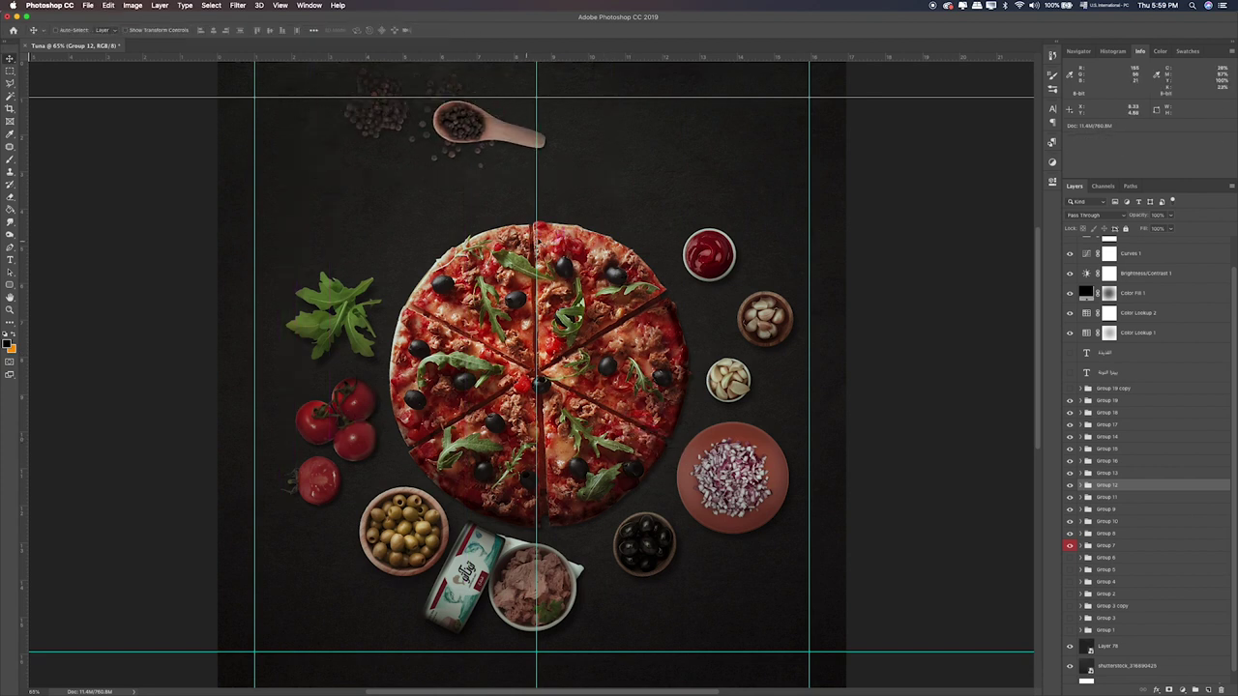
pyautogui.moveTo(456, 209); pyautogui.dragTo(452, 291)
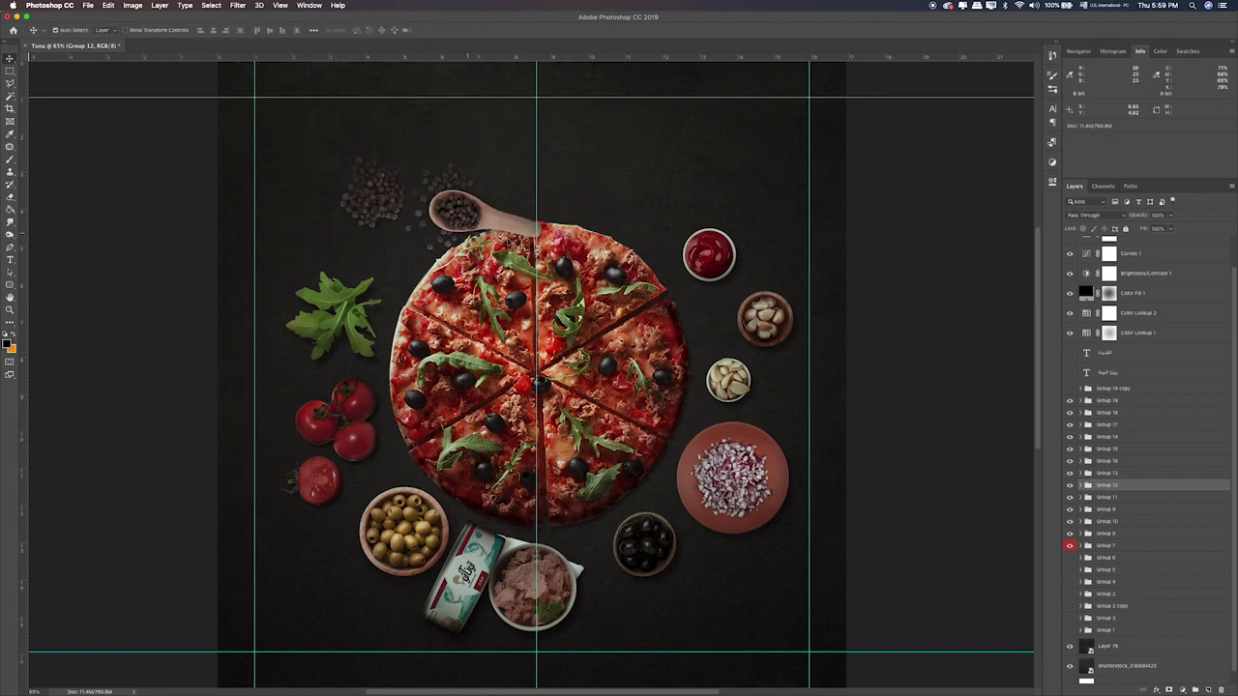
pyautogui.hotkey('ctrl', 't')
pyautogui.moveTo(645, 231); pyautogui.dragTo(605, 141)
pyautogui.moveTo(475, 210); pyautogui.dragTo(471, 207)
pyautogui.press('Return')
pyautogui.hotkey('ctrl', 't')
pyautogui.moveTo(613, 201); pyautogui.dragTo(613, 182)
pyautogui.press('Return')
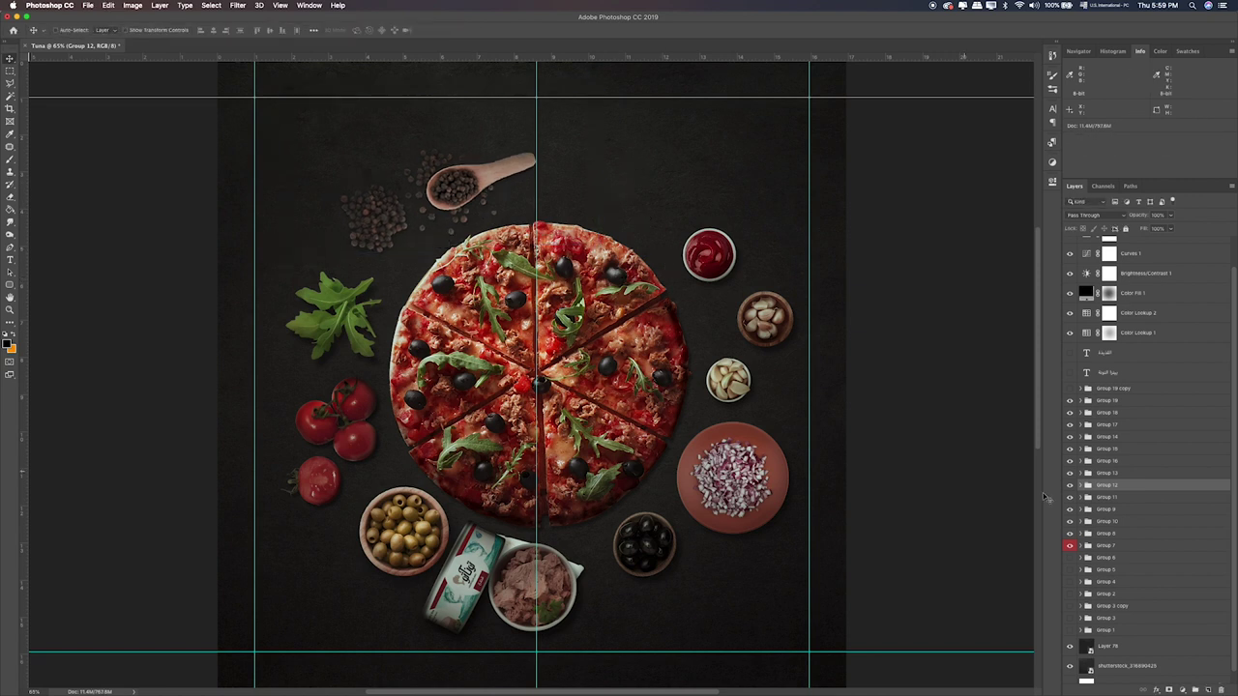
# Step: Move the ketchup bowl (Group 13) above the pizza beside the spoon, and the unpeeled garlic (Group 16) to its right
pyautogui.click(1110, 473)
pyautogui.moveTo(875, 459); pyautogui.dragTo(755, 400)
pyautogui.click(1135, 463)
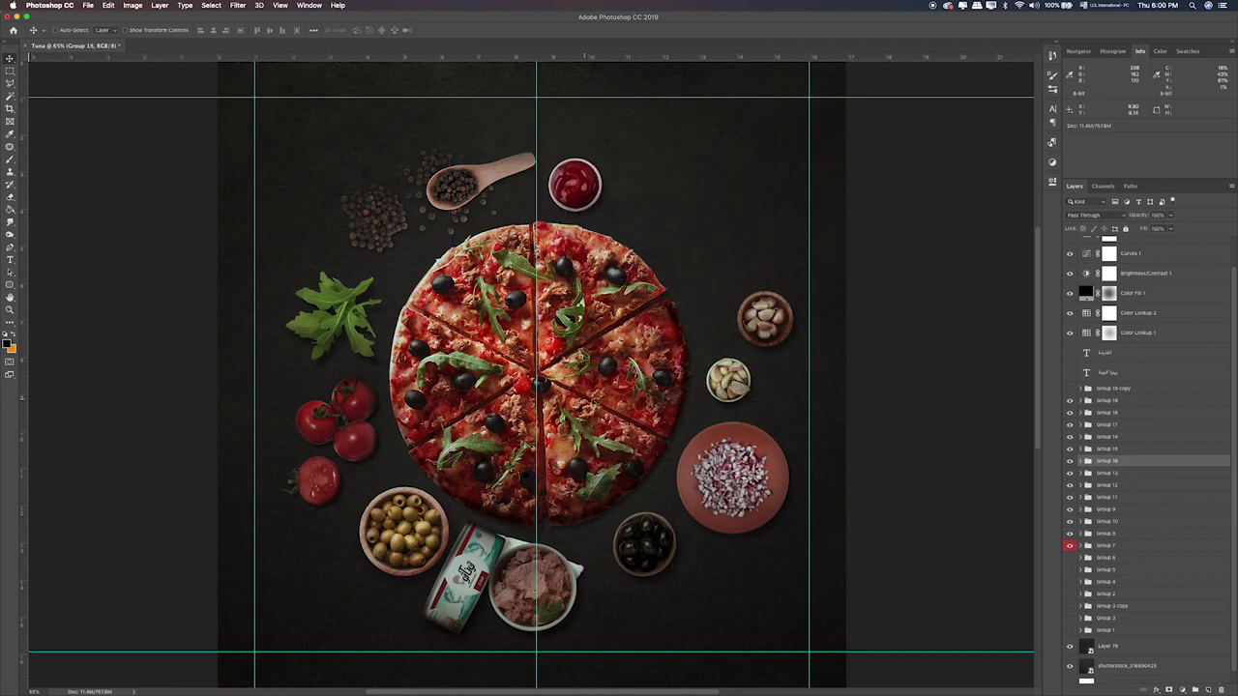
pyautogui.moveTo(669, 364); pyautogui.dragTo(563, 229)
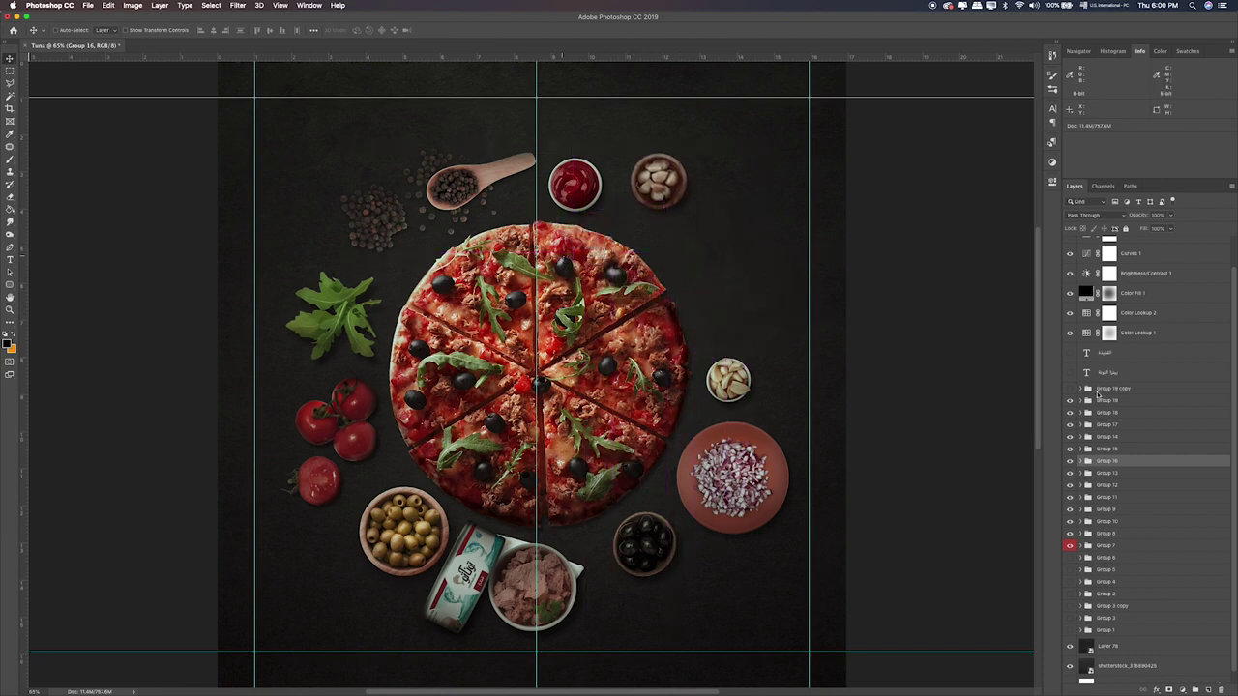
# Step: Move the peeled garlic (Group 15) up below the unpeeled garlic, and the chopped onion plate (Group 14) up below it
pyautogui.click(1119, 453)
pyautogui.moveTo(692, 341); pyautogui.dragTo(647, 205)
pyautogui.click(1138, 435)
pyautogui.moveTo(784, 425); pyautogui.dragTo(794, 304)
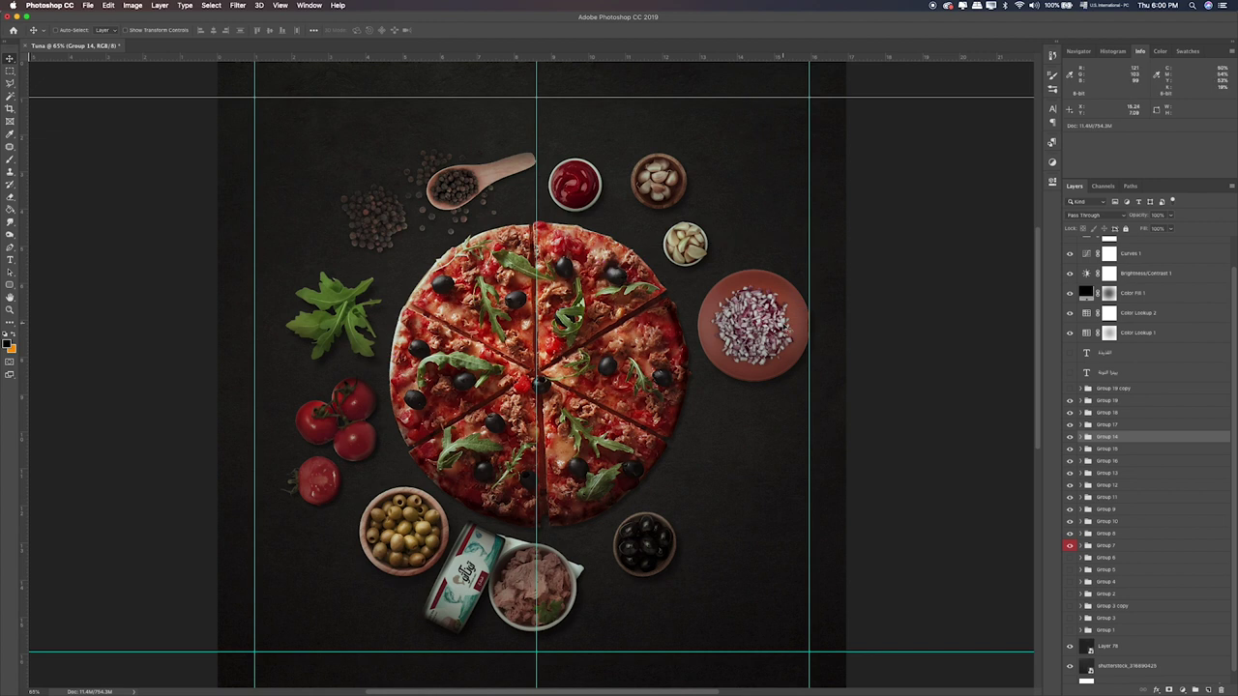
# Step: Move the black olives (Group 17) up the pizza's right side, below the onion plate, and select the tuna bowl (Group 18)
pyautogui.click(1114, 426)
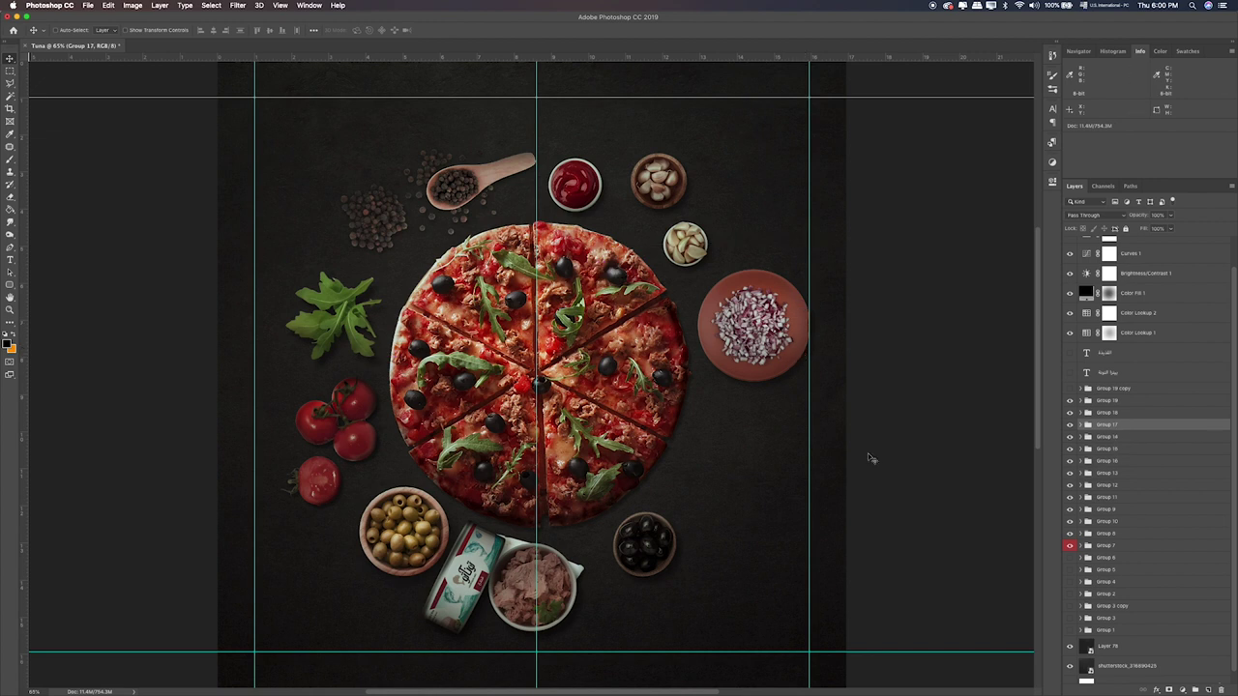
pyautogui.moveTo(696, 468); pyautogui.dragTo(775, 357)
pyautogui.click(1123, 412)
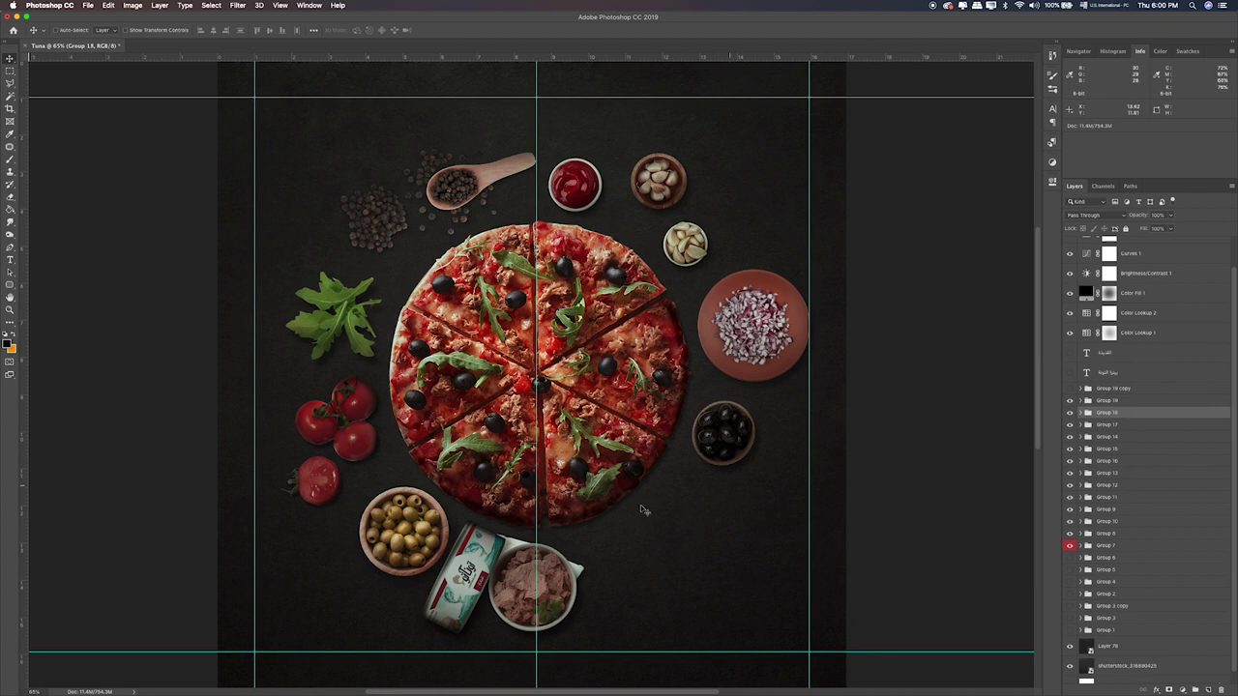
pyautogui.moveTo(590, 553); pyautogui.dragTo(746, 515)
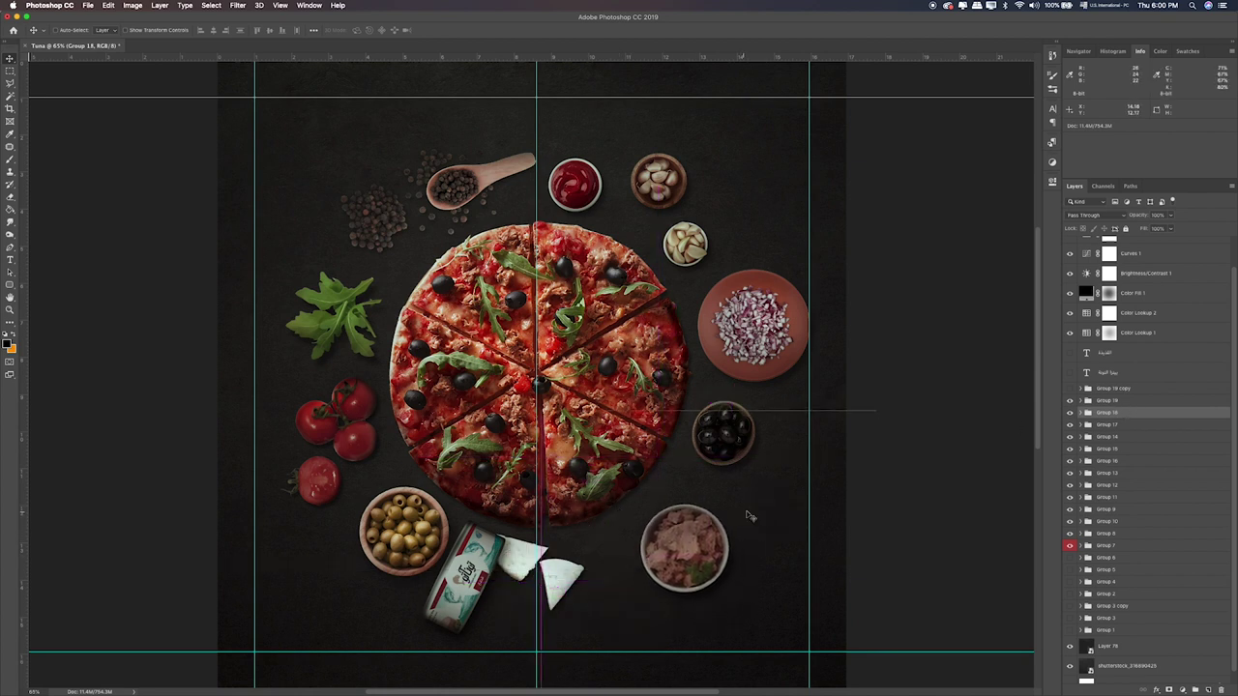
pyautogui.press('super+z')
pyautogui.moveTo(677, 560); pyautogui.dragTo(789, 498)
pyautogui.press('super+z')
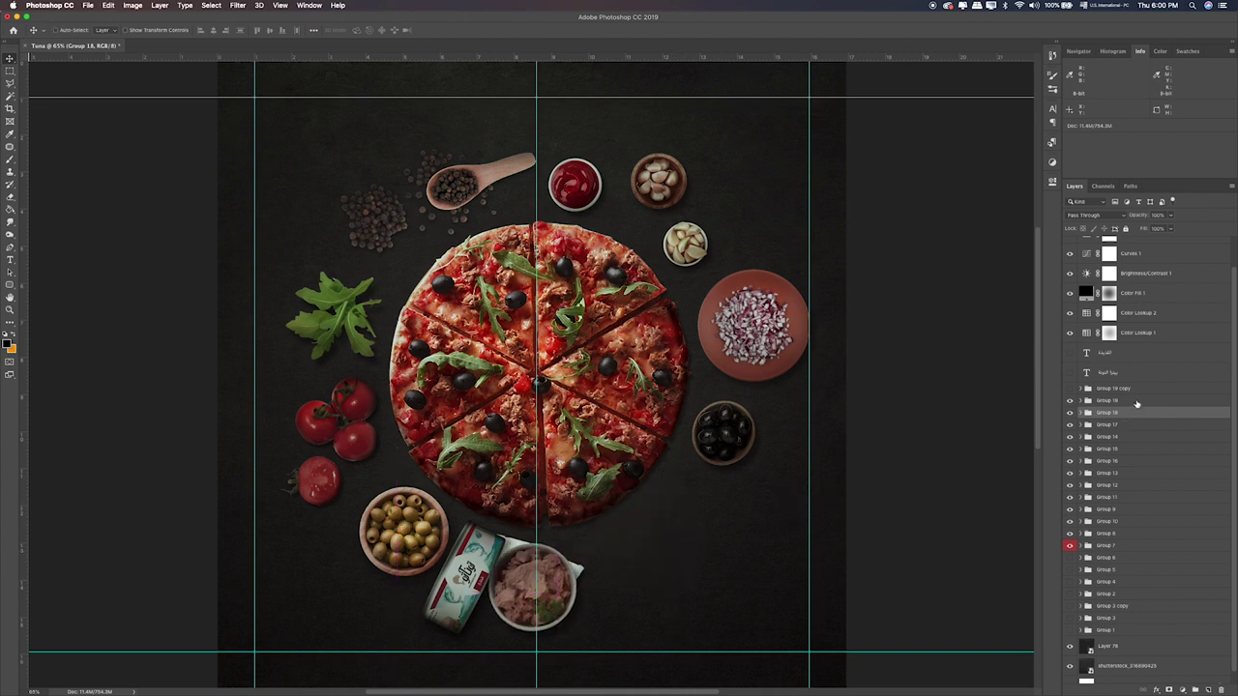
# Step: Move the tuna bowl (Group 18) and tuna can (Group 19) together to the pizza's lower right and rotate the can clockwise
pyautogui.keyDown('shift'); pyautogui.click(1137, 401); pyautogui.keyUp('shift')
pyautogui.moveTo(473, 588); pyautogui.dragTo(683, 516)
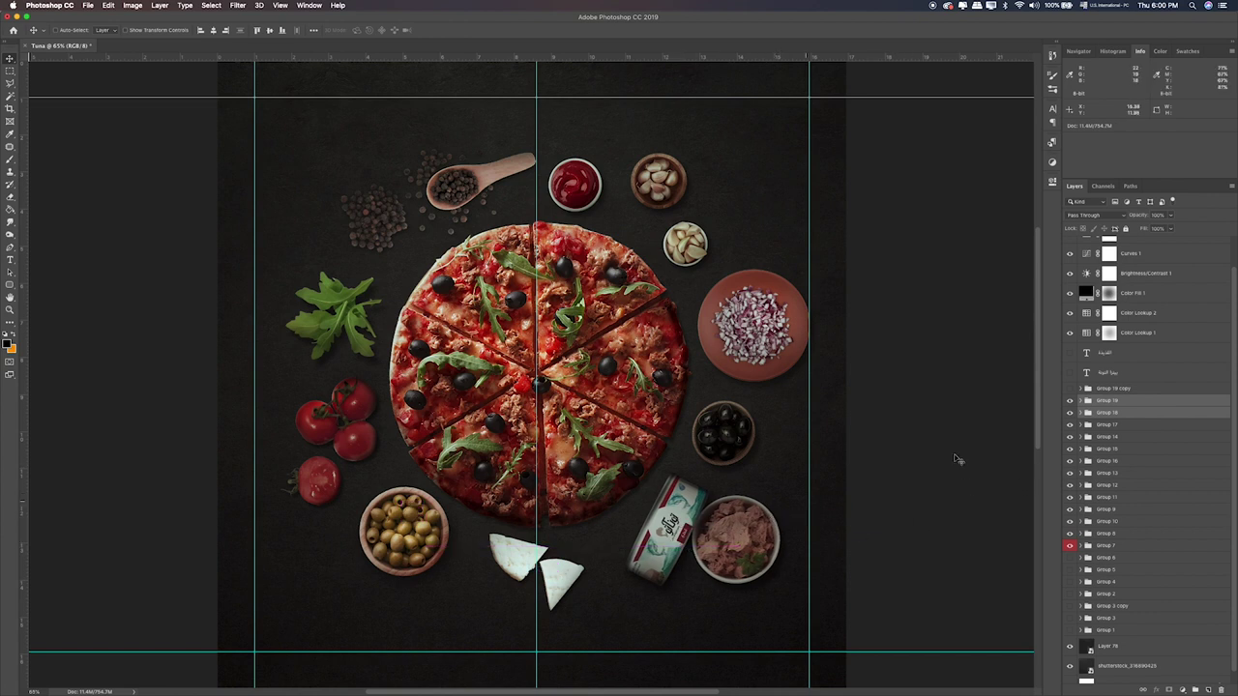
pyautogui.click(1142, 404)
pyautogui.press('super+t')
pyautogui.moveTo(827, 455); pyautogui.dragTo(785, 607)
pyautogui.moveTo(708, 527)
pyautogui.mouseDown()
pyautogui.moveTo(739, 515)
pyautogui.moveTo(755, 546)
pyautogui.moveTo(716, 565)
pyautogui.moveTo(747, 567)
pyautogui.moveTo(729, 531)
pyautogui.mouseUp()
pyautogui.press('Return')
pyautogui.press('Return')
# Step: Rotate the tuna can (Group 19) slightly further clockwise, above the tuna bowl at the pizza's lower right
pyautogui.click(1107, 412)
pyautogui.keyDown('shift'); pyautogui.click(1105, 401); pyautogui.keyUp('shift')
pyautogui.click(1128, 402)
pyautogui.press('super+t')
pyautogui.moveTo(852, 437); pyautogui.dragTo(859, 464)
pyautogui.press('Return')
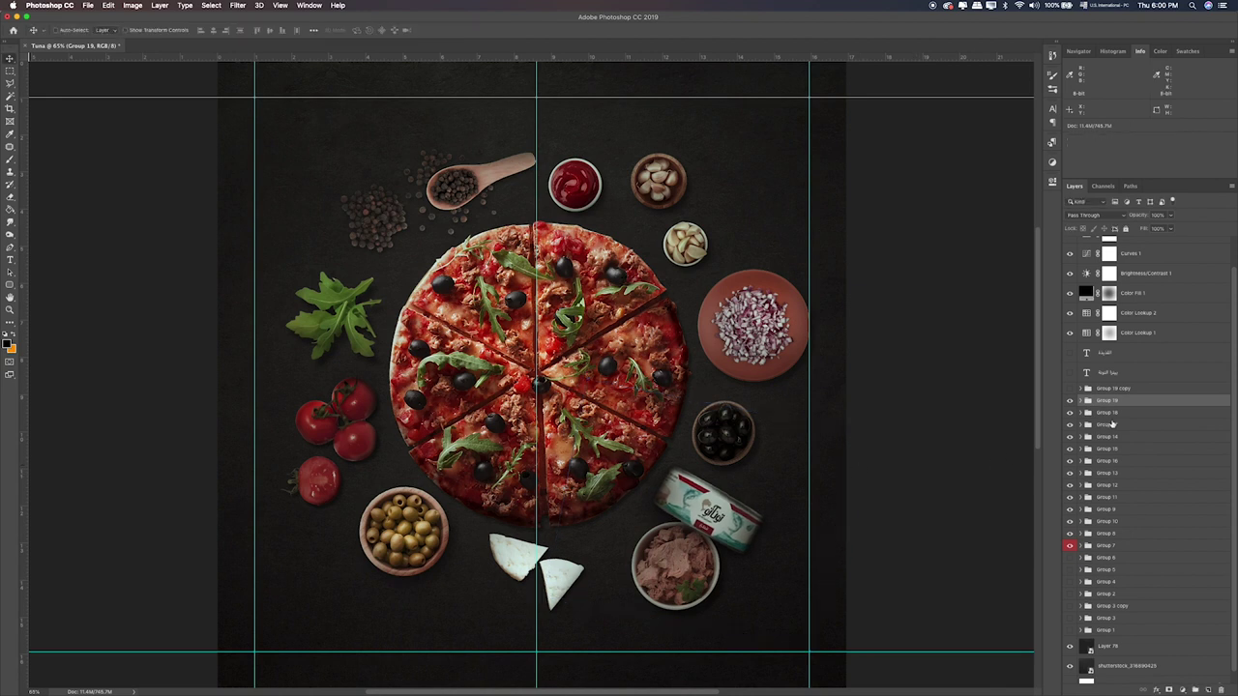
# Step: Nudge the tuna bowl (Group 18) left and up, and shift it together with the tuna can (Group 19) slightly right
pyautogui.click(1104, 412)
pyautogui.moveTo(711, 519); pyautogui.dragTo(692, 514)
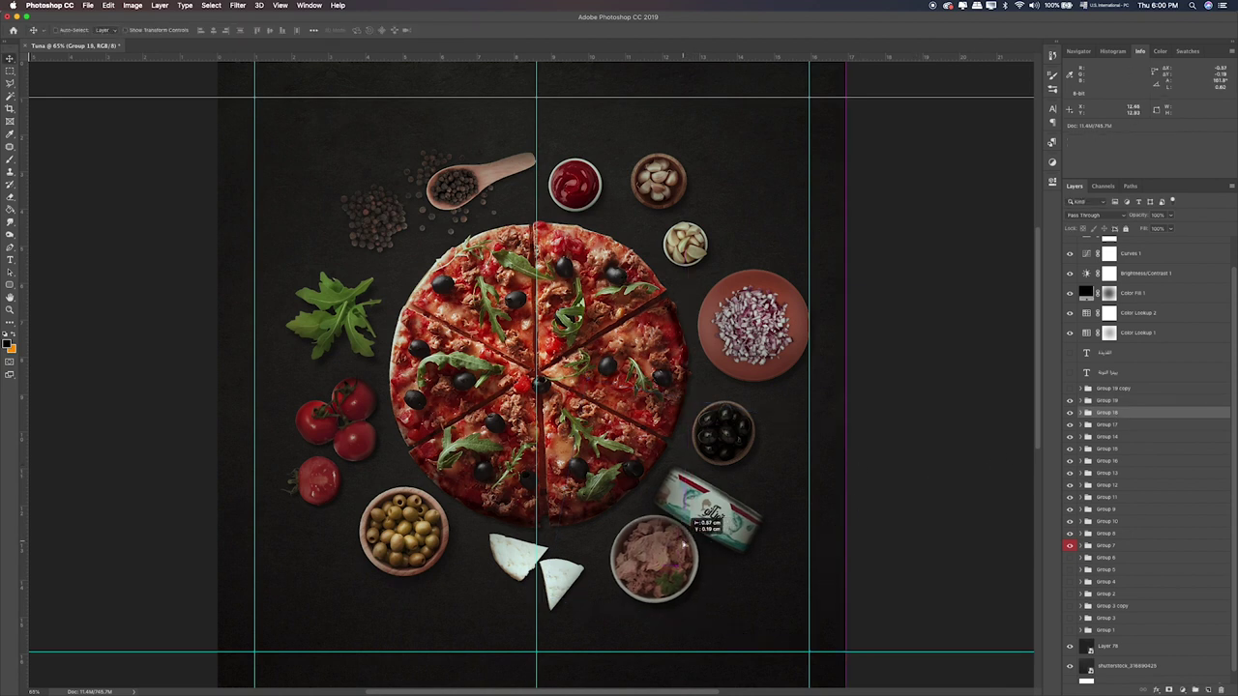
pyautogui.keyDown('shift'); pyautogui.click(1130, 400); pyautogui.keyUp('shift')
pyautogui.moveTo(667, 537); pyautogui.dragTo(679, 541)
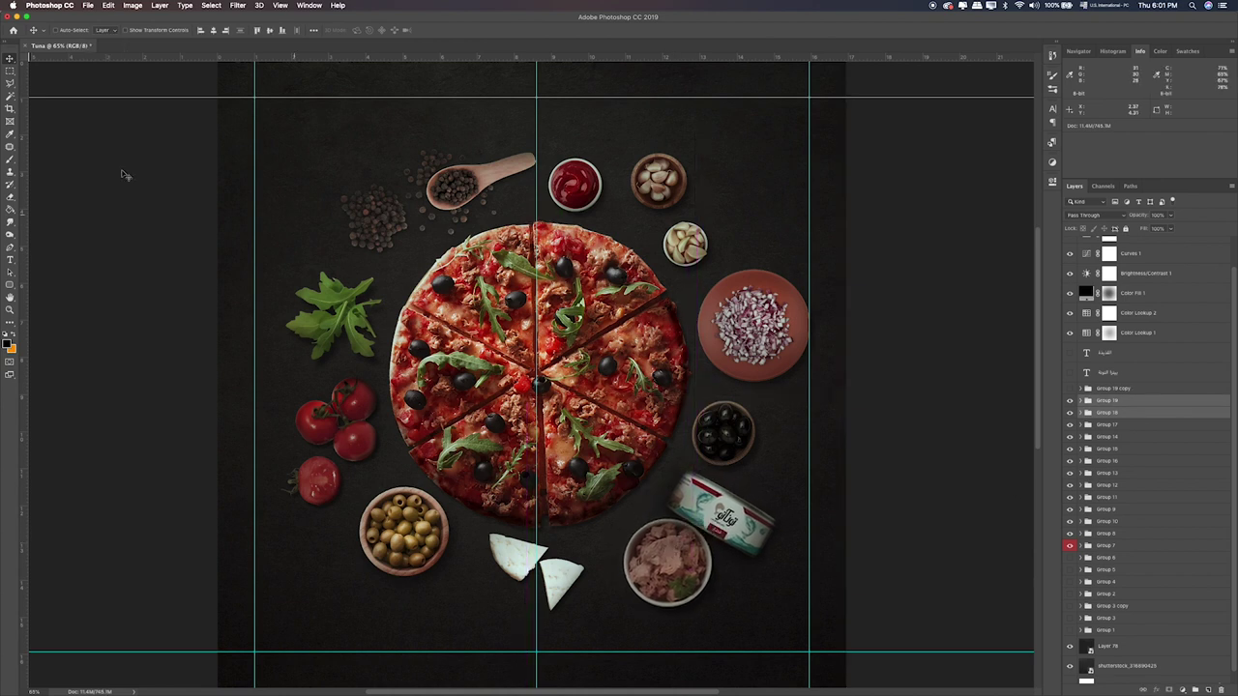
# Step: Save the current sliced-pizza arrangement as a PNG copy named 12 in the untitled folder
pyautogui.click(10, 72)
pyautogui.click(90, 5)
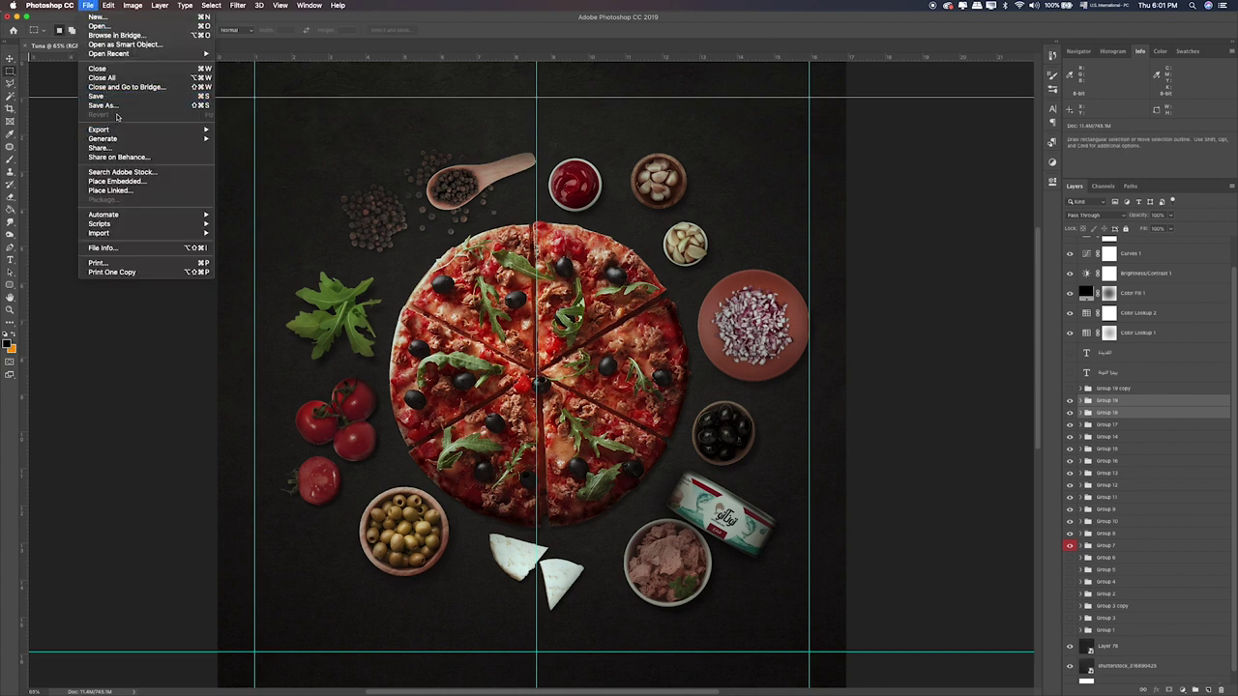
pyautogui.click(607, 181)
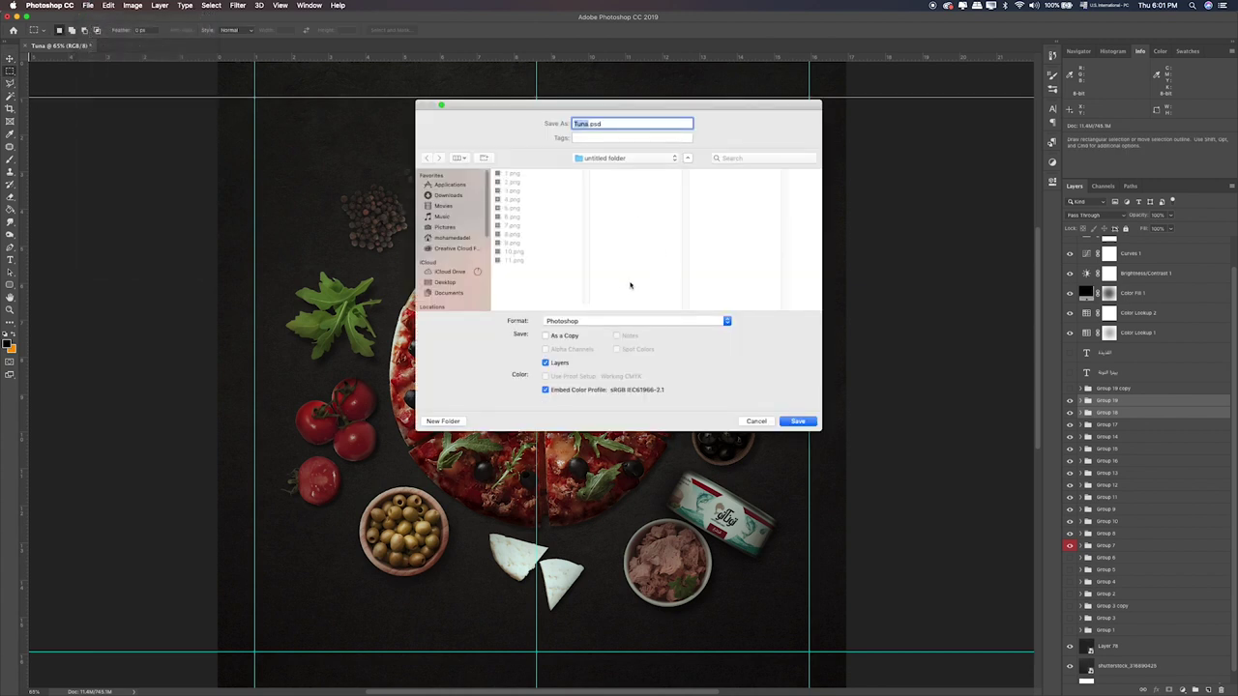
pyautogui.write('12')
pyautogui.click(639, 320)
pyautogui.click(580, 451)
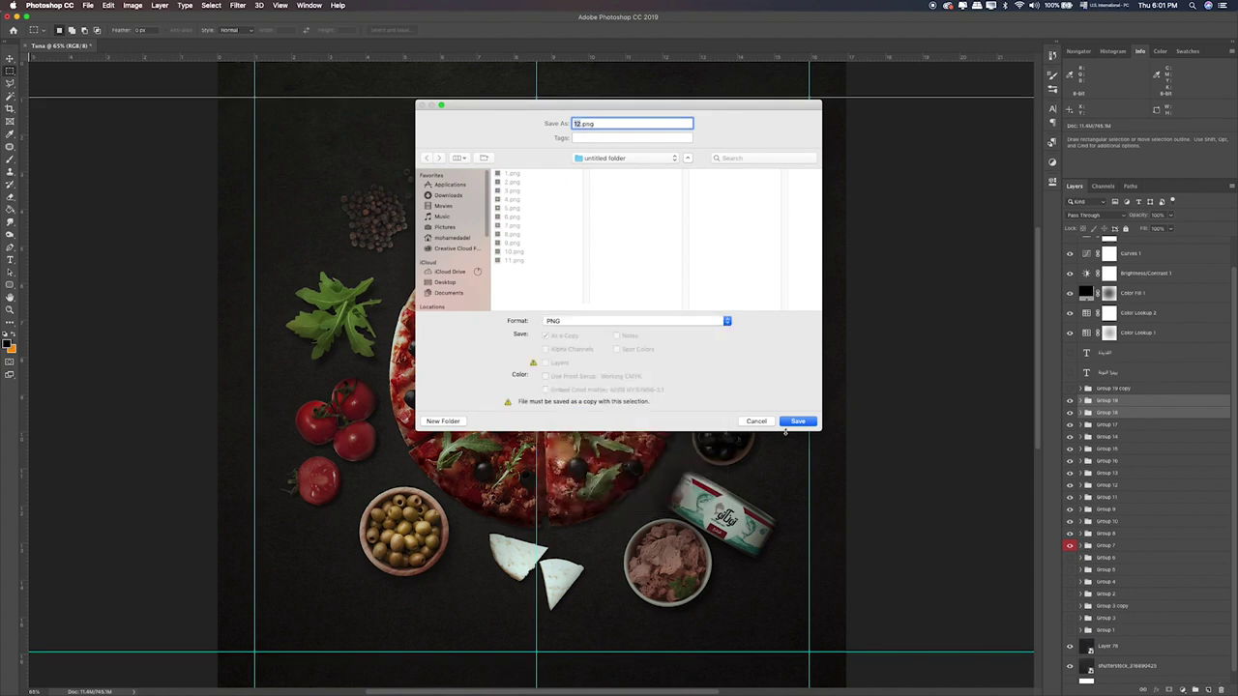
pyautogui.click(798, 421)
pyautogui.click(466, 226)
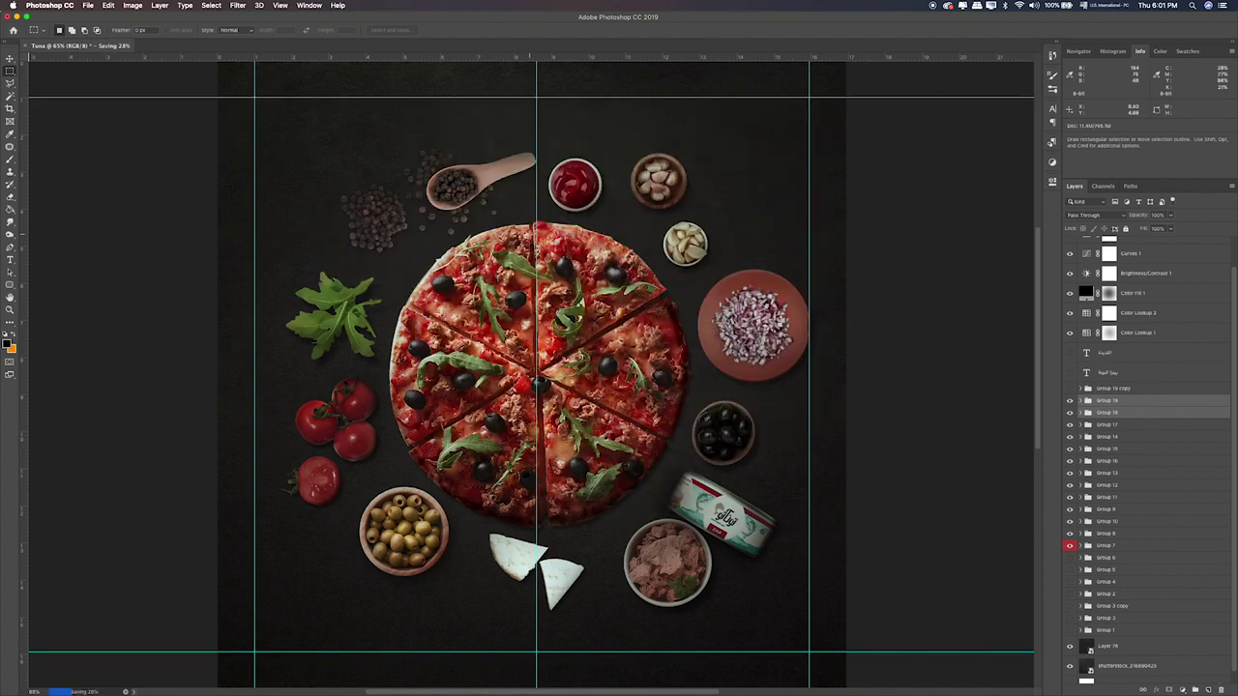
# Step: Switch to Finder, select images 1.png to 12.png, and preview them in sequence to check the stages
pyautogui.press('super+Tab')
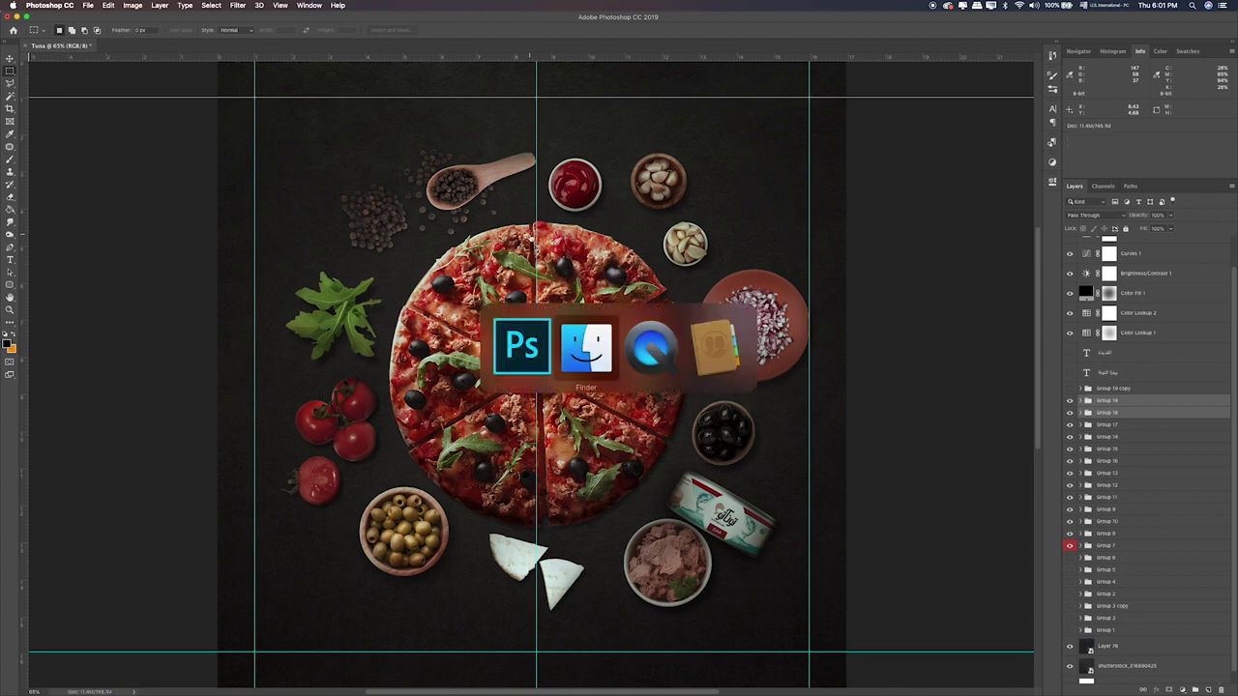
pyautogui.click(806, 268)
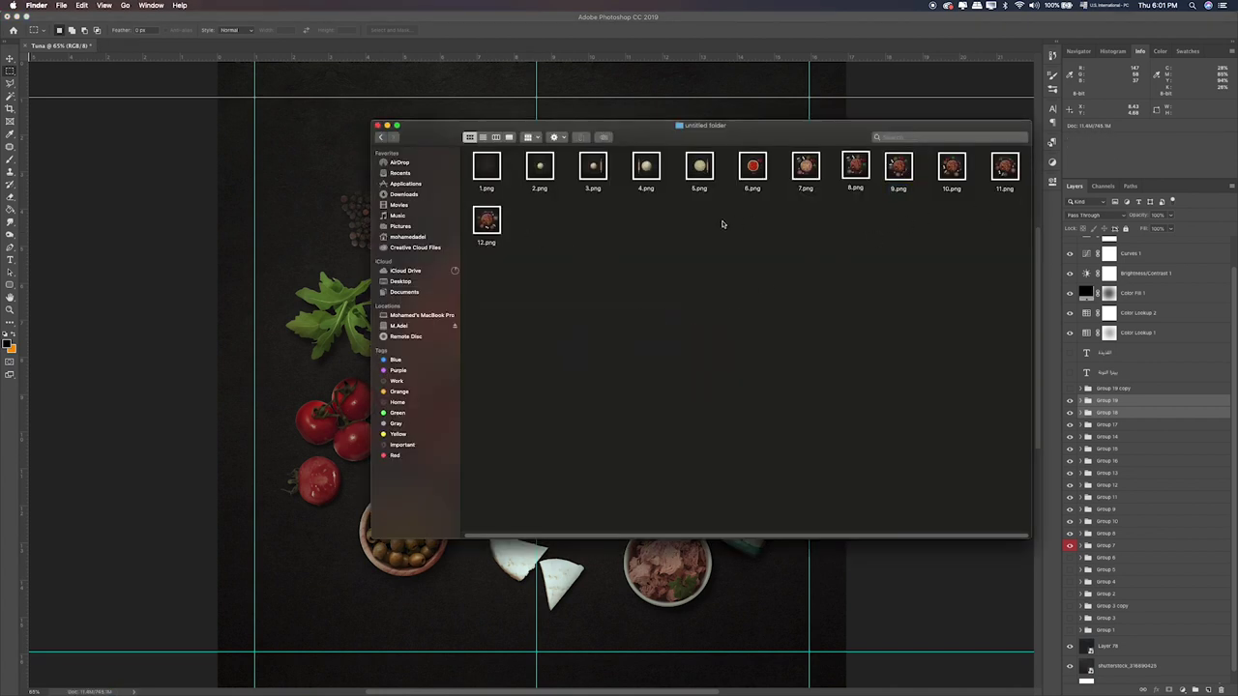
pyautogui.moveTo(467, 153); pyautogui.dragTo(1012, 437)
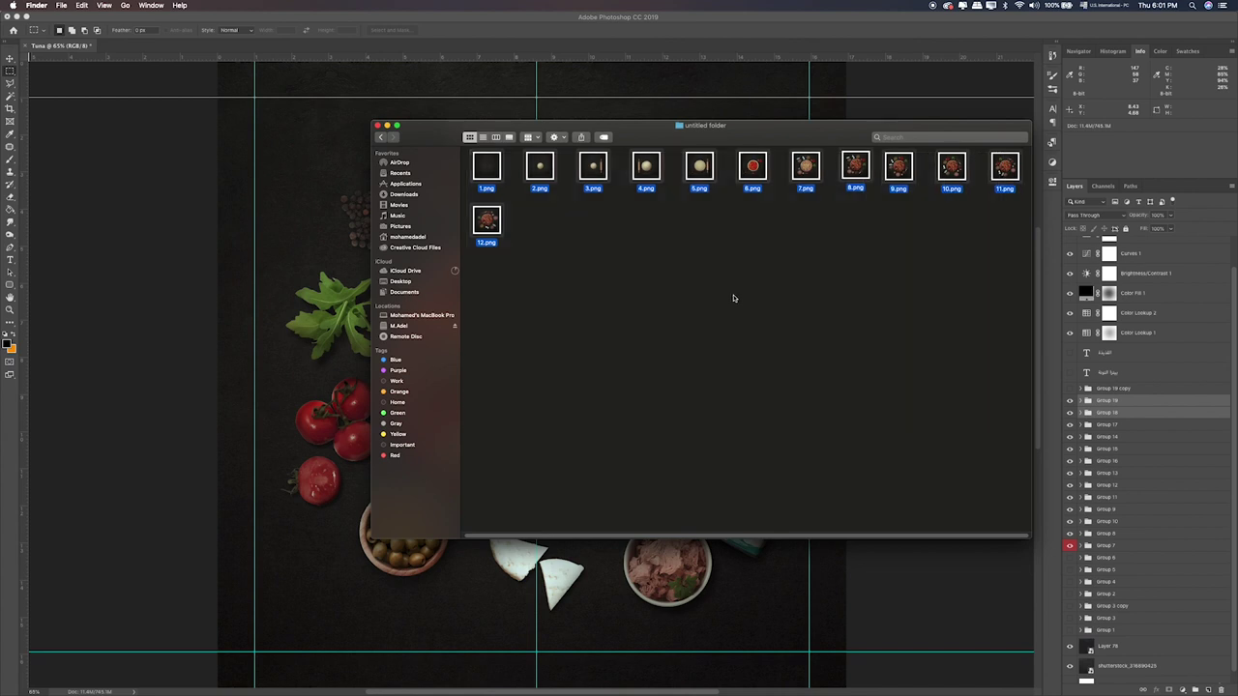
pyautogui.press('space')
pyautogui.press('Right')
pyautogui.press('Right')
pyautogui.press('Right')
pyautogui.press('Right')
pyautogui.press('Right')
pyautogui.press('Right')
pyautogui.press('Right')
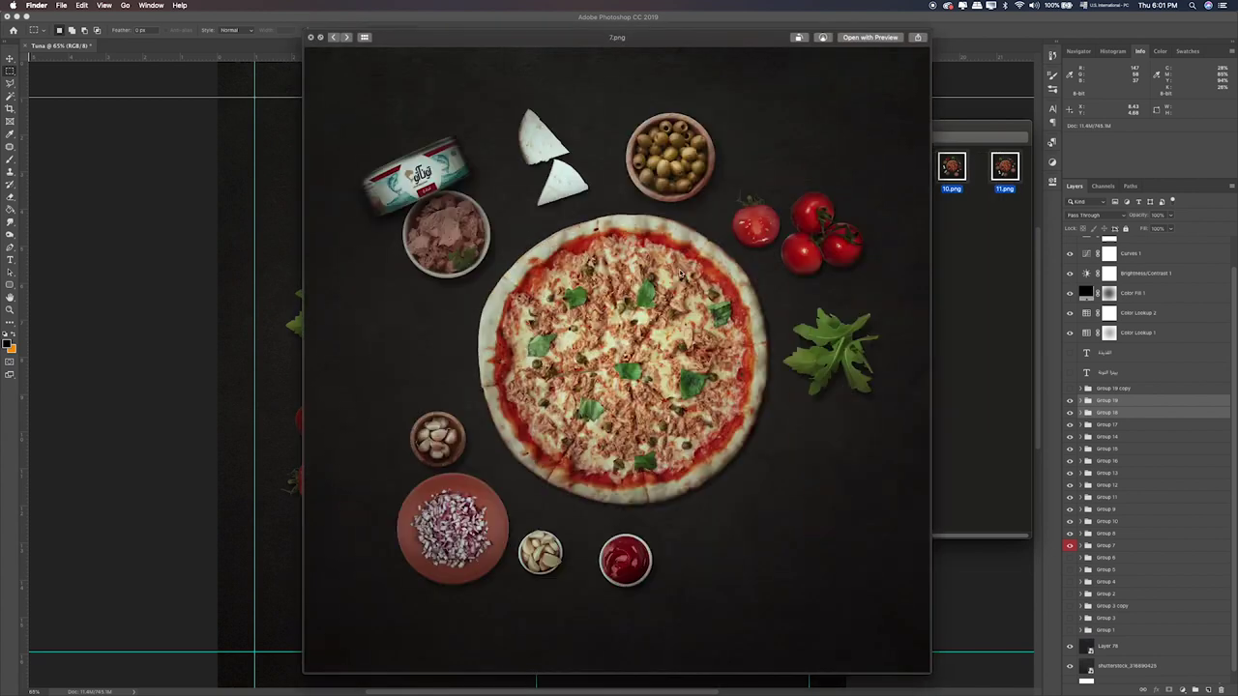
pyautogui.press('Right')
pyautogui.press('Right')
pyautogui.press('Right')
pyautogui.press('Right')
pyautogui.press('Right')
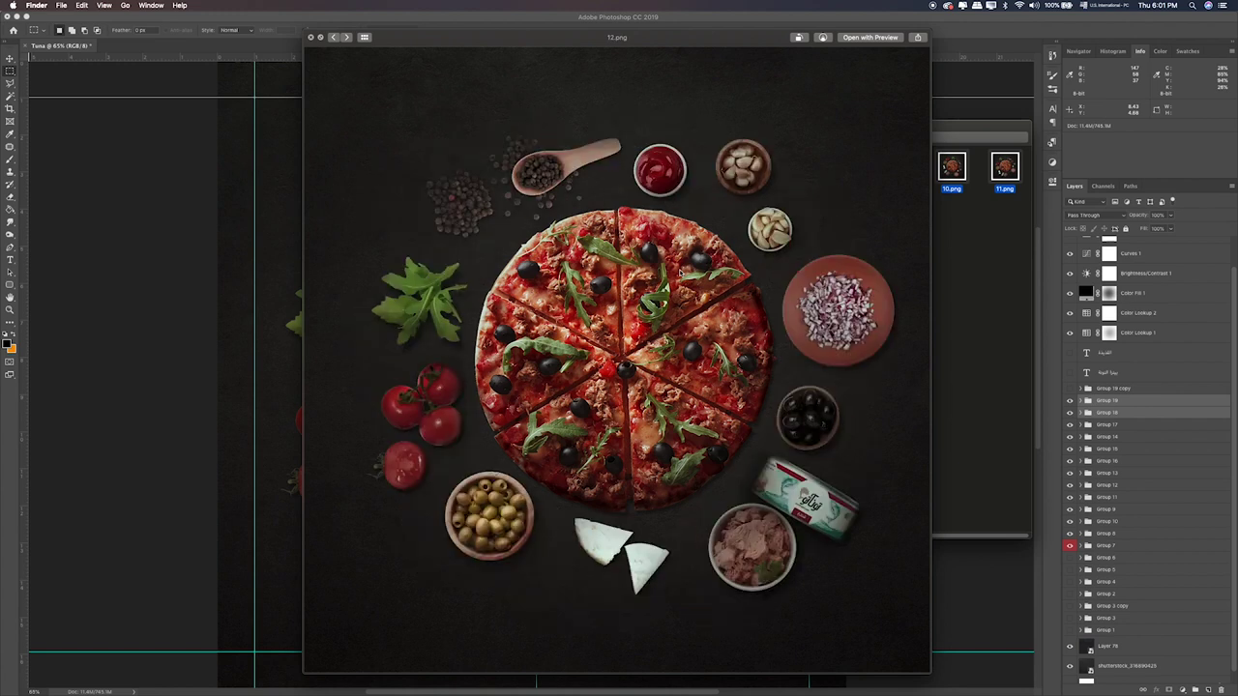
pyautogui.press('Right')
pyautogui.press('Right')
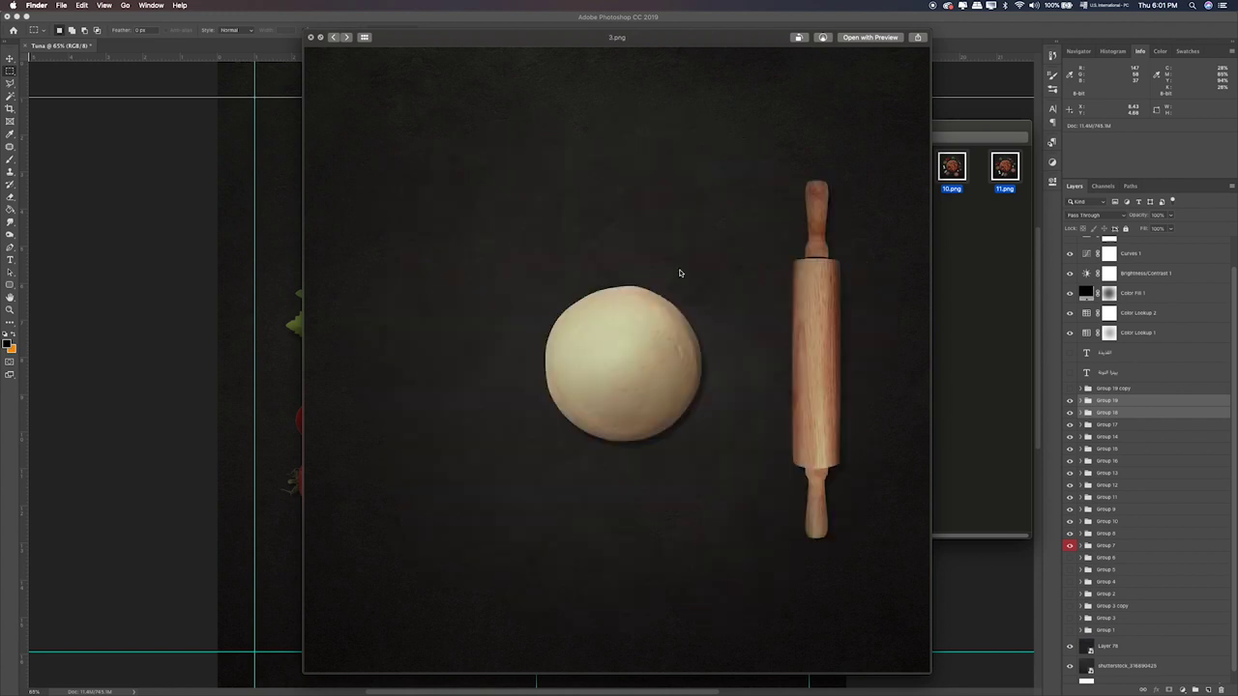
pyautogui.press('Right')
pyautogui.press('Right')
pyautogui.press('Right')
pyautogui.press('Right')
pyautogui.press('Right')
pyautogui.press('Right')
pyautogui.press('Right')
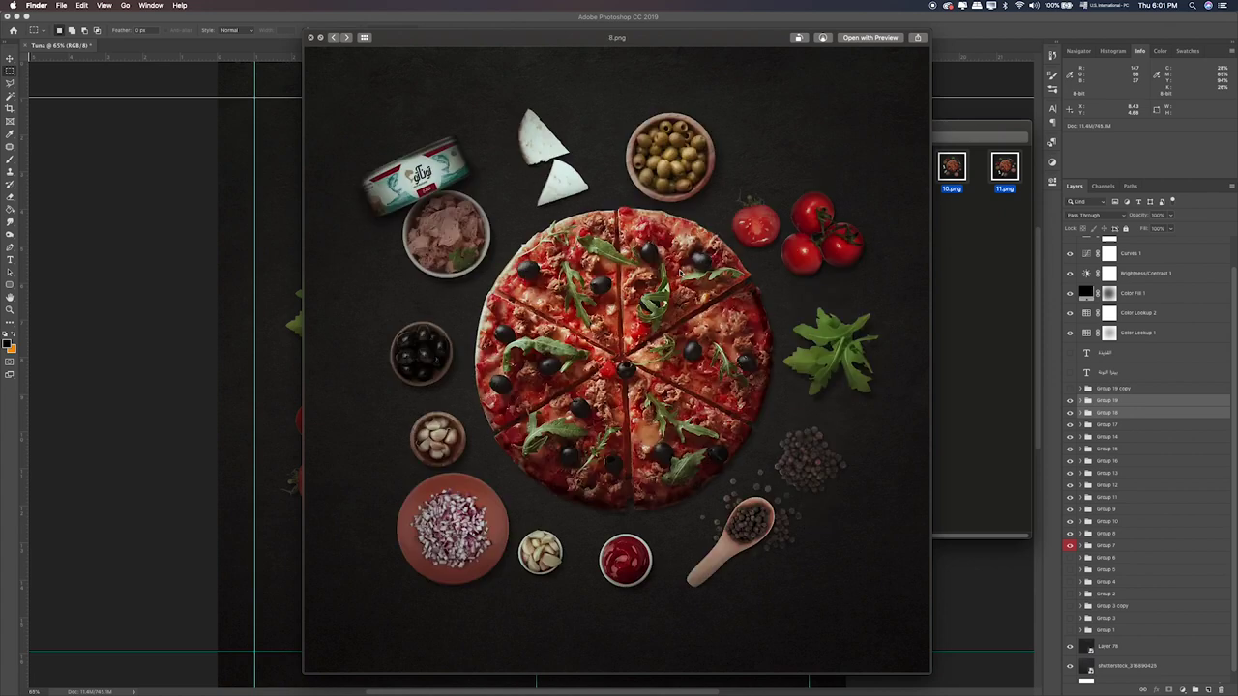
pyautogui.press('Right')
pyautogui.press('Right')
pyautogui.press('Right')
pyautogui.press('Right')
pyautogui.press('Right')
pyautogui.press('Right')
pyautogui.press('Right')
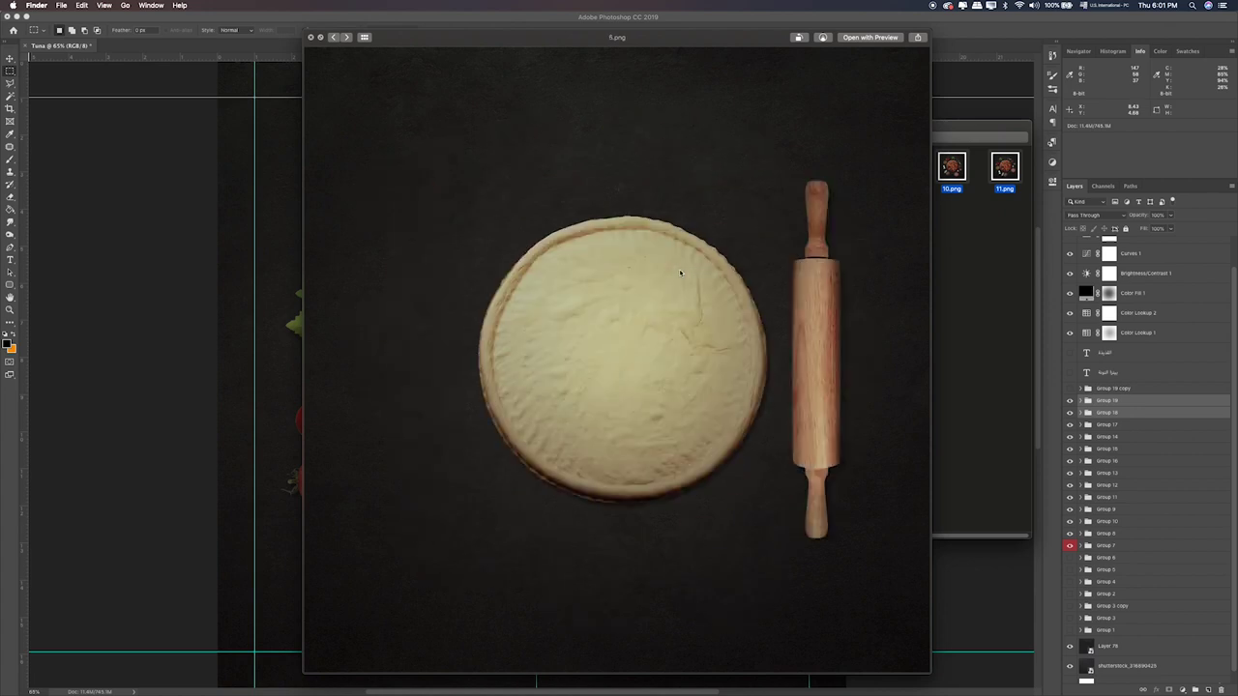
pyautogui.press('space')
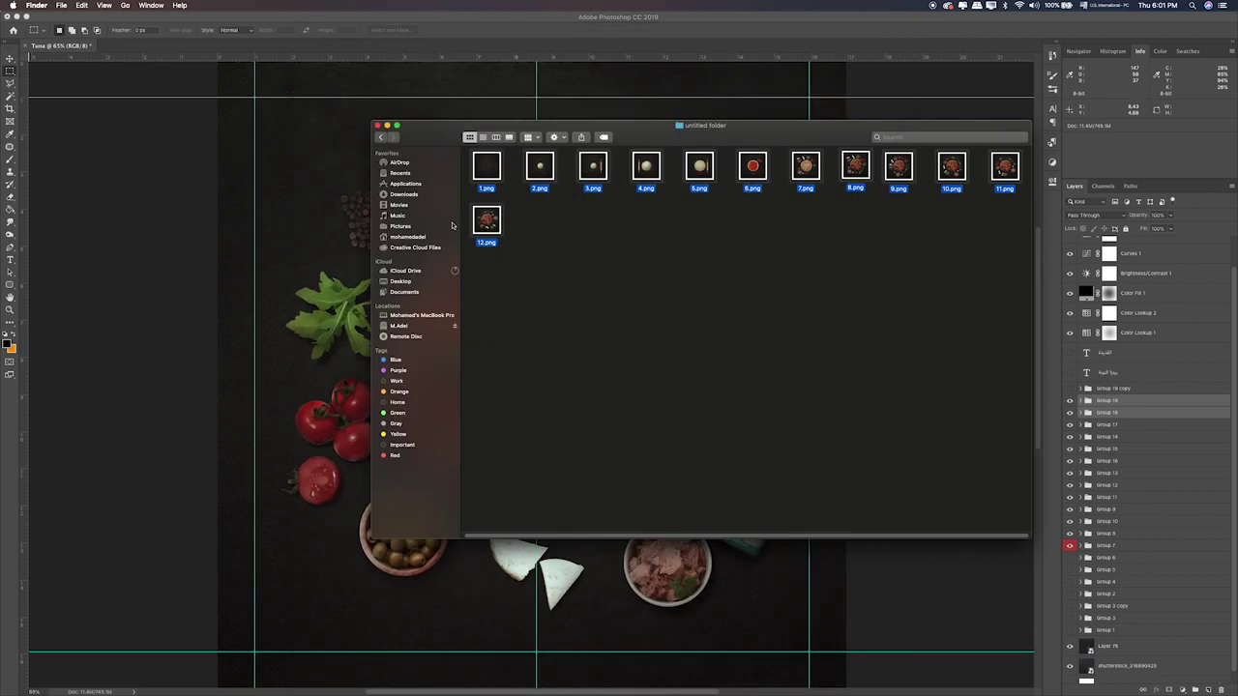
# Step: Return to Photoshop, hide the pizza and ingredient groups from Group 7 to Group 19, and show and select Group 19 copy
pyautogui.click(320, 220)
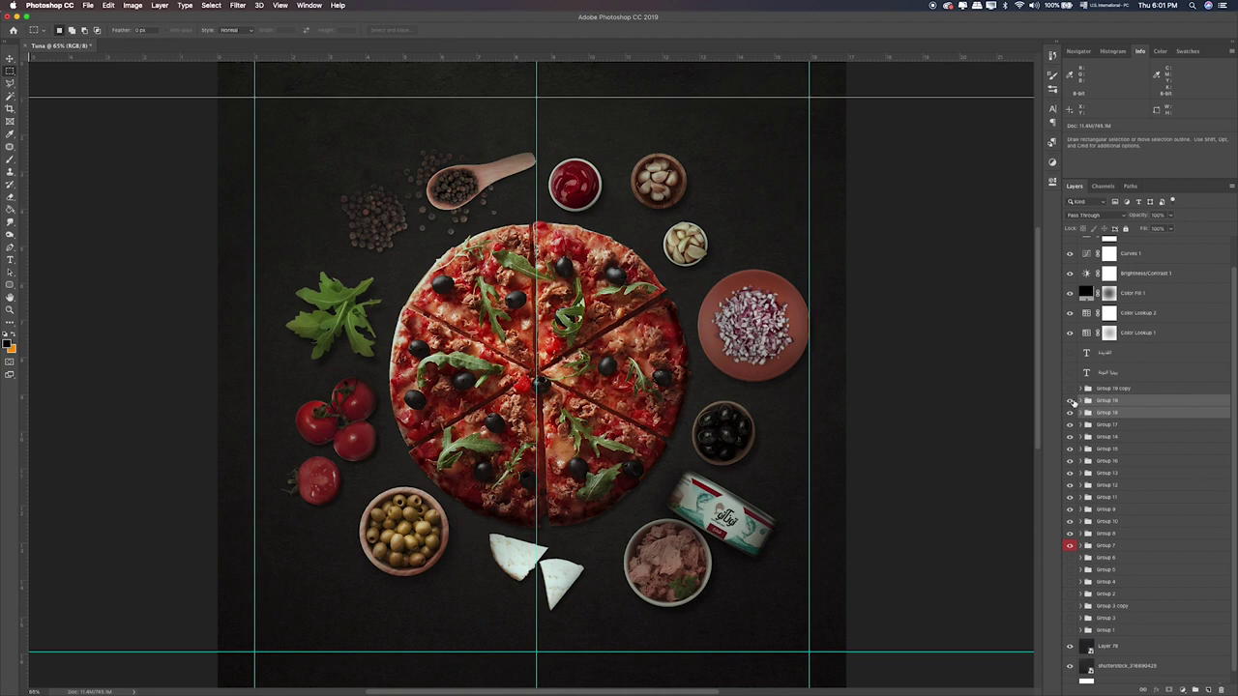
pyautogui.moveTo(1071, 548); pyautogui.dragTo(1060, 408)
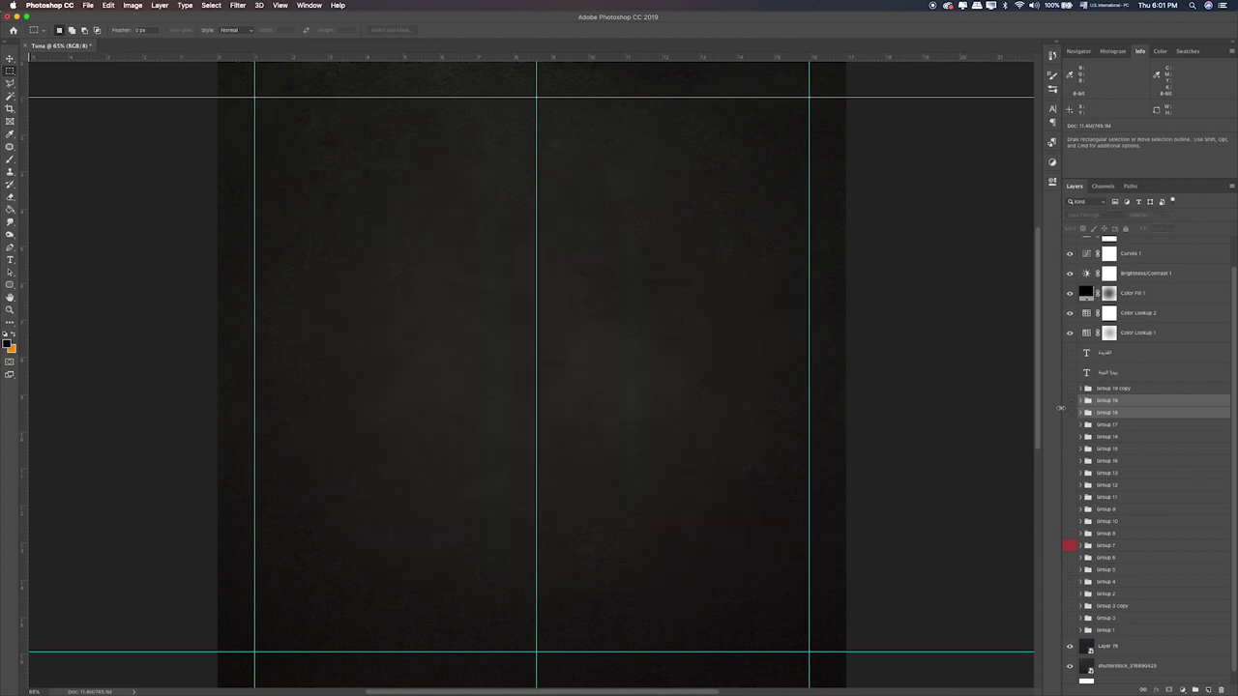
pyautogui.click(1070, 389)
pyautogui.click(1113, 389)
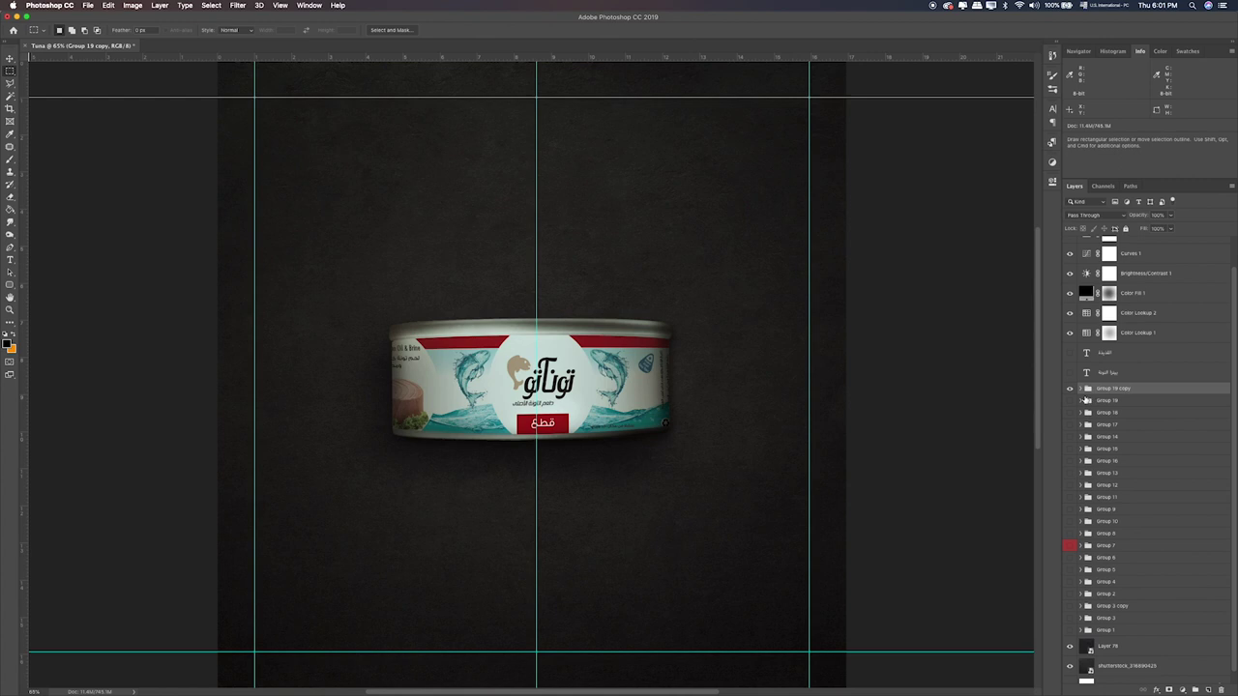
# Step: Shift the large tuna can (Group 19 copy) slightly right to centre it on the vertical guide
pyautogui.hotkey('ctrl', 't')
pyautogui.moveTo(888, 143); pyautogui.dragTo(895, 144)
pyautogui.press('Return')
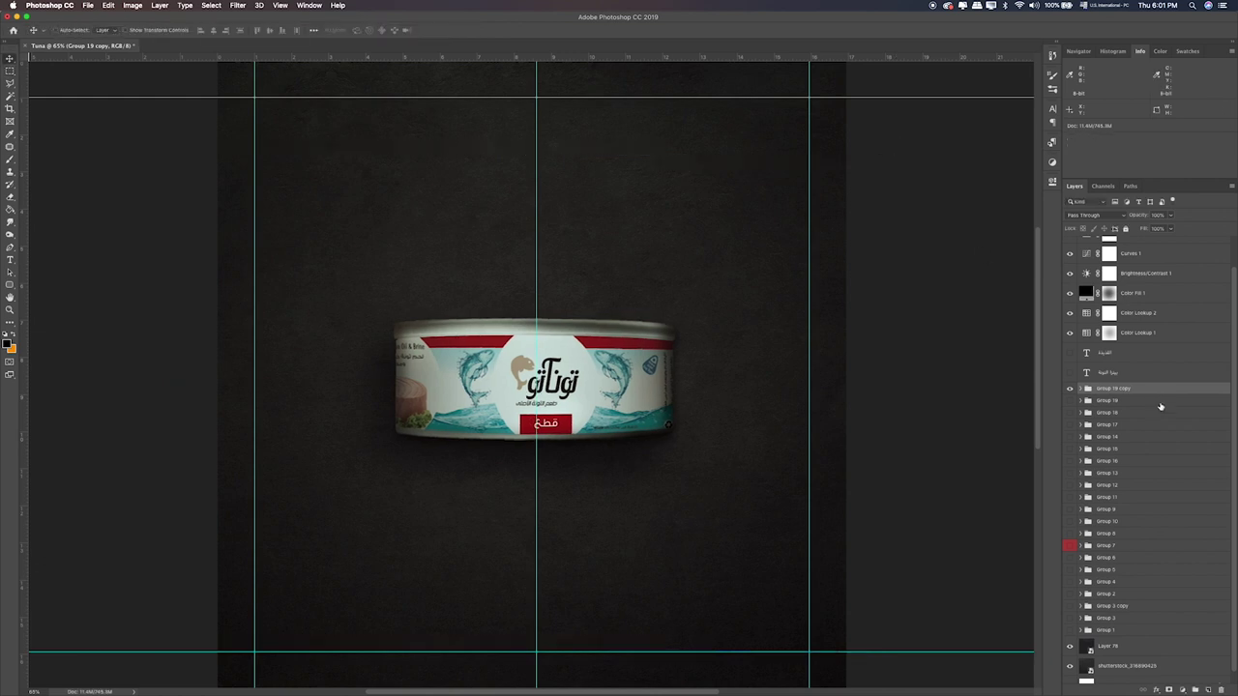
# Step: Save the stage with only the large tuna can as a PNG copy named 13
pyautogui.click(88, 5)
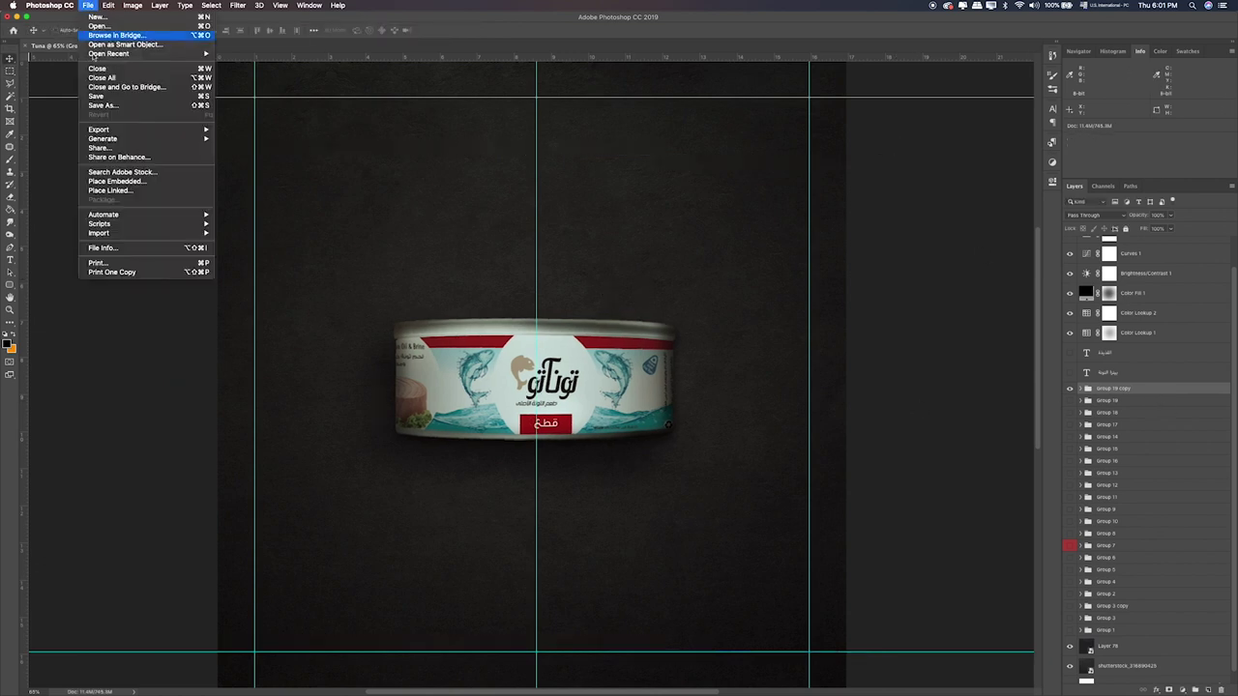
pyautogui.click(102, 105)
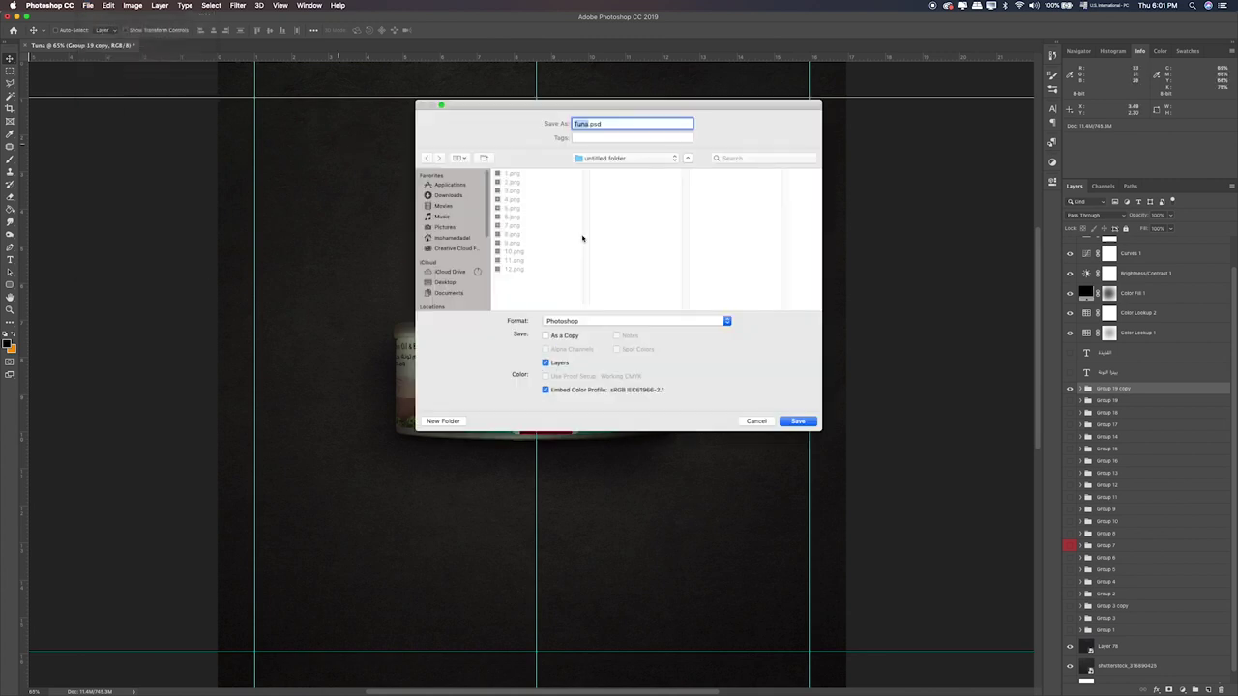
pyautogui.write('13')
pyautogui.click(667, 321)
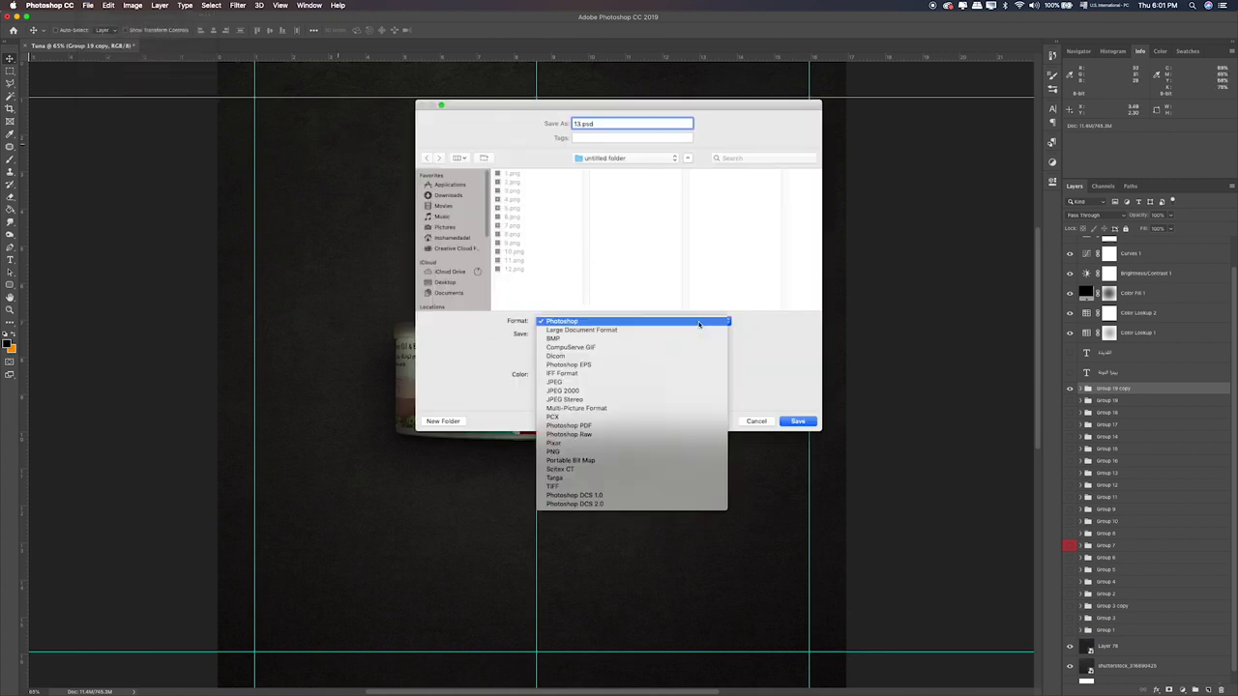
pyautogui.click(591, 450)
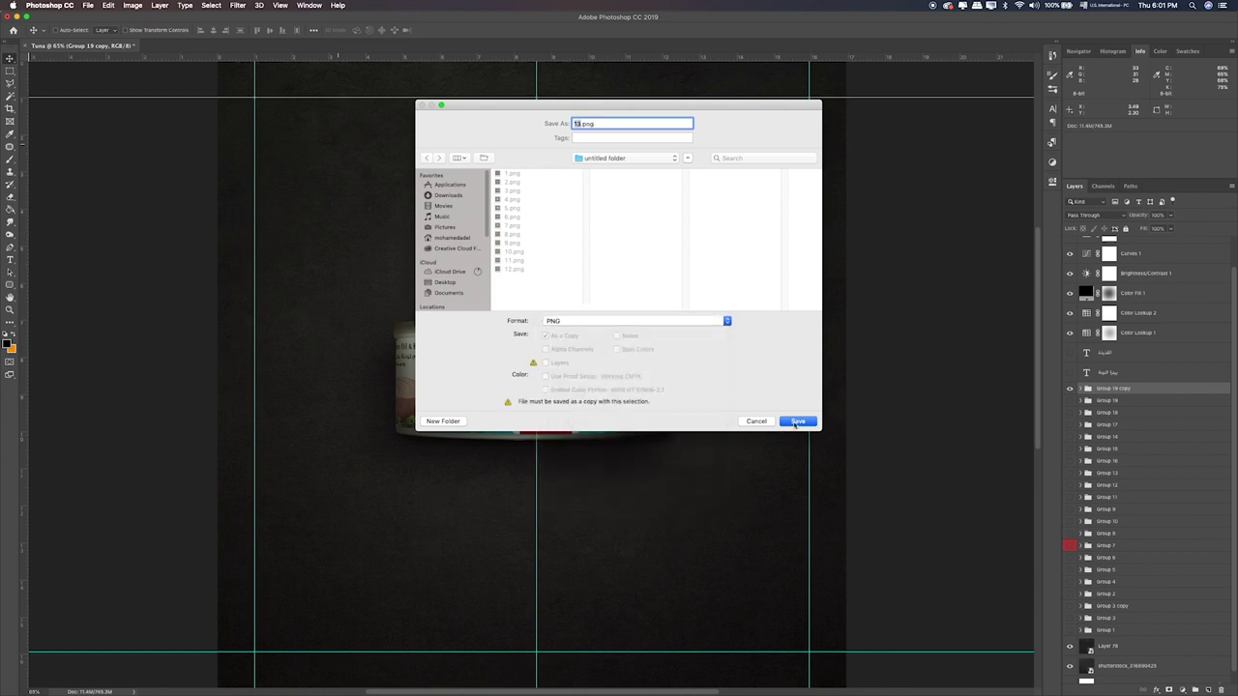
pyautogui.click(797, 420)
pyautogui.press('Return')
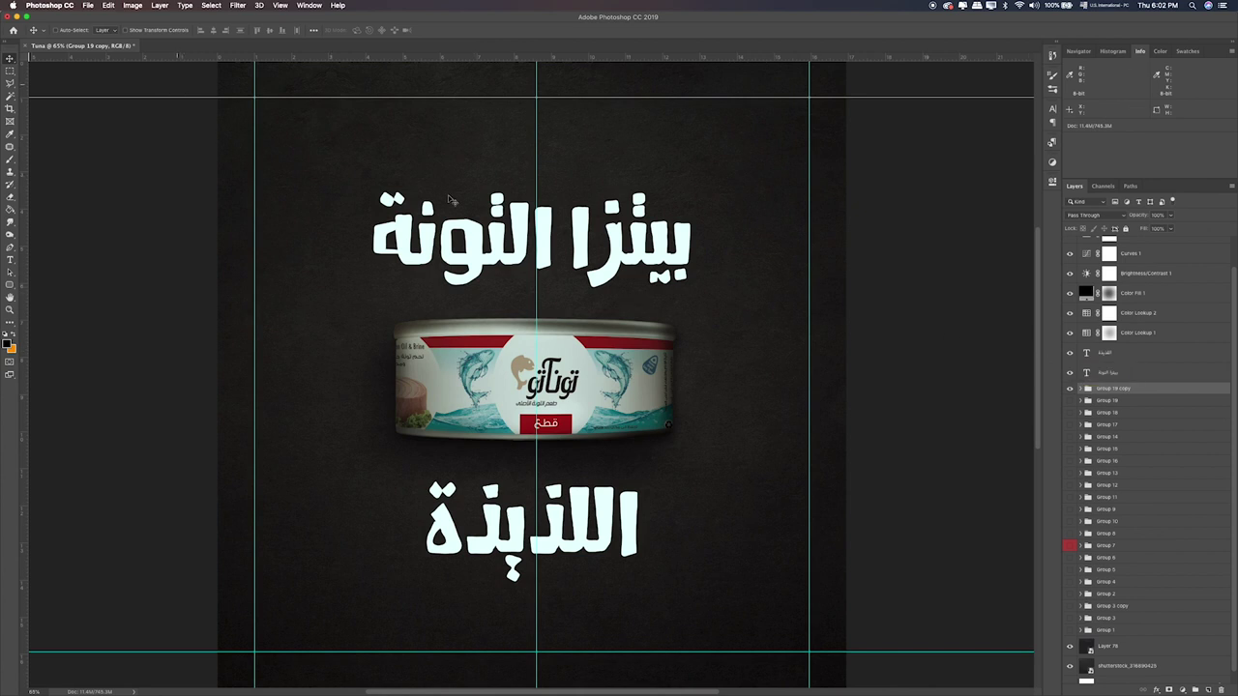
# Step: Add a black drop shadow to the text layer below the can and copy the effect to the text layer above it
pyautogui.doubleClick(1150, 363)
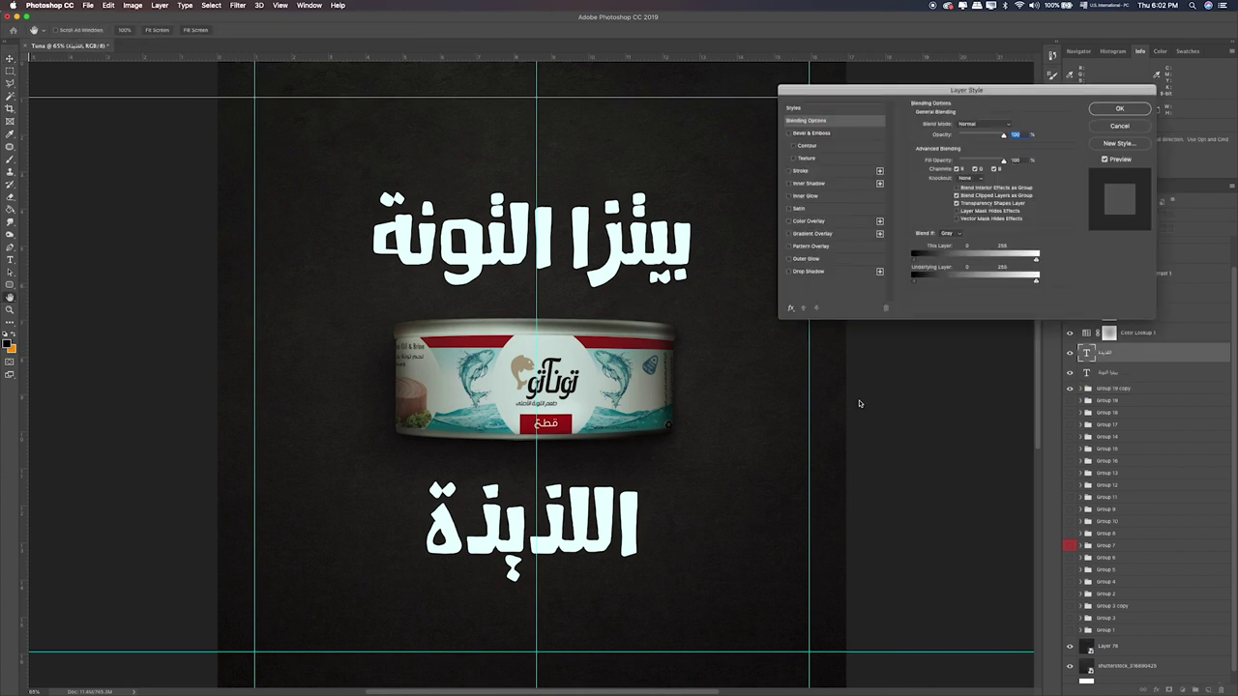
pyautogui.click(809, 271)
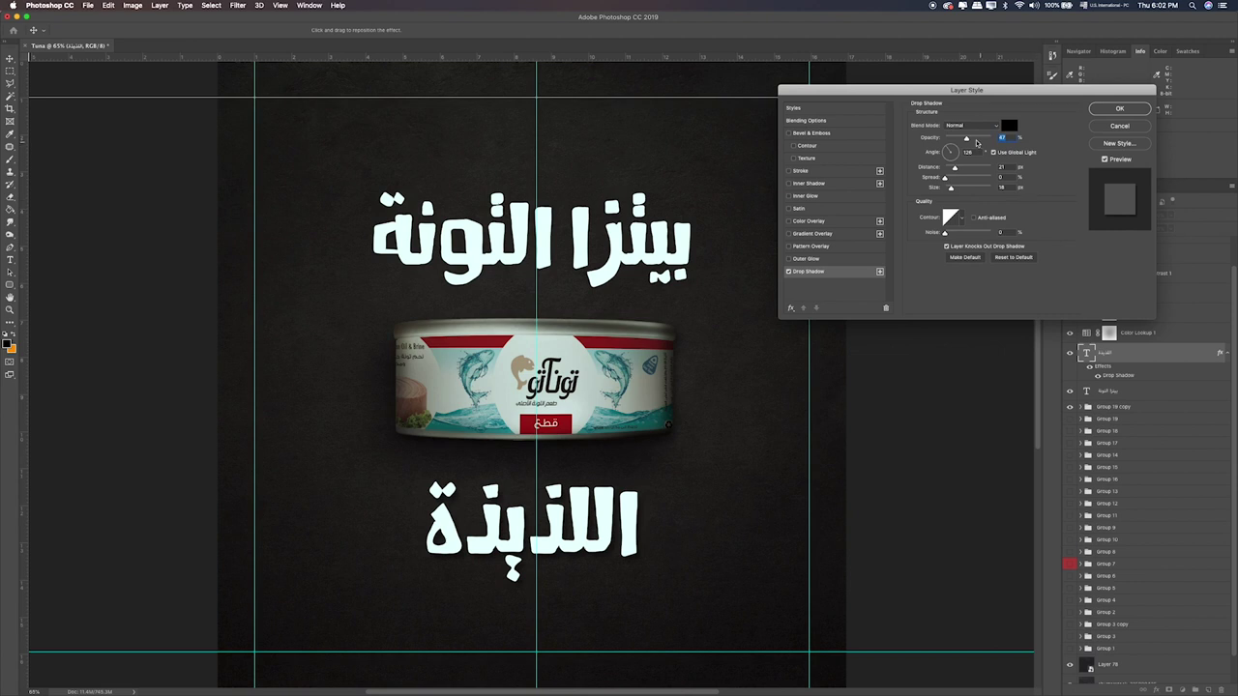
pyautogui.click(1127, 111)
pyautogui.moveTo(1113, 382); pyautogui.dragTo(1115, 397)
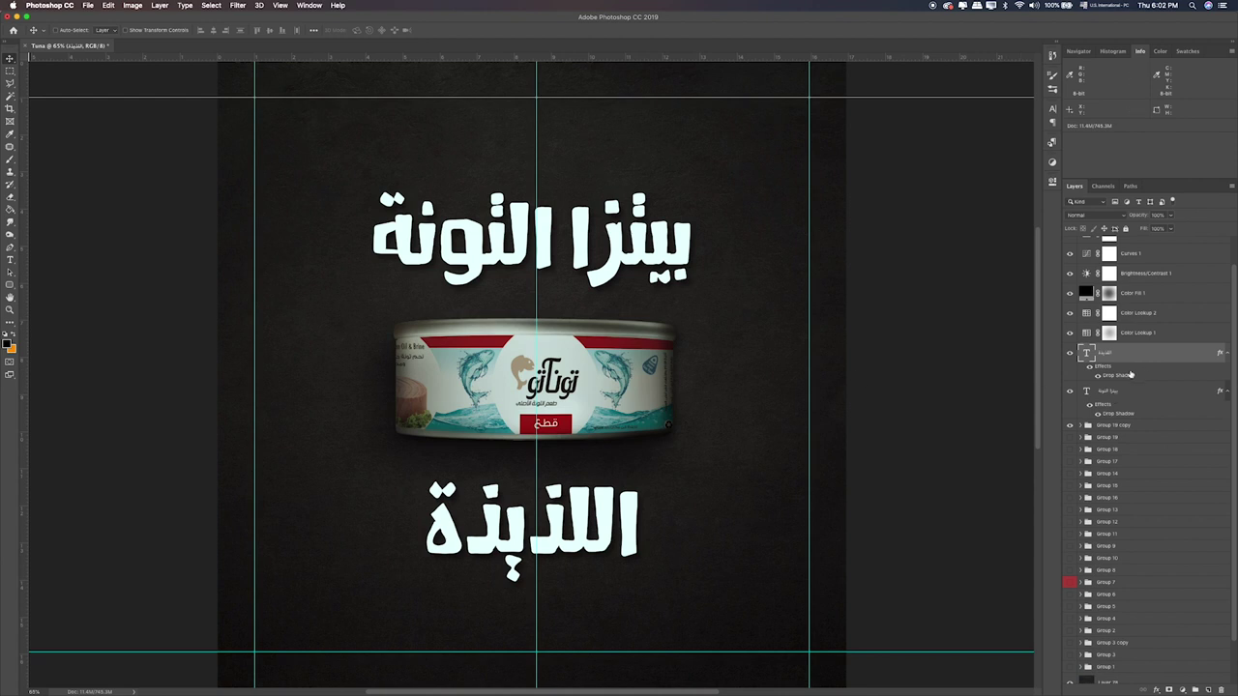
# Step: Set the lower text's drop shadow opacity to 20%, and open and accept the upper text's drop shadow settings
pyautogui.doubleClick(1126, 377)
pyautogui.write('20')
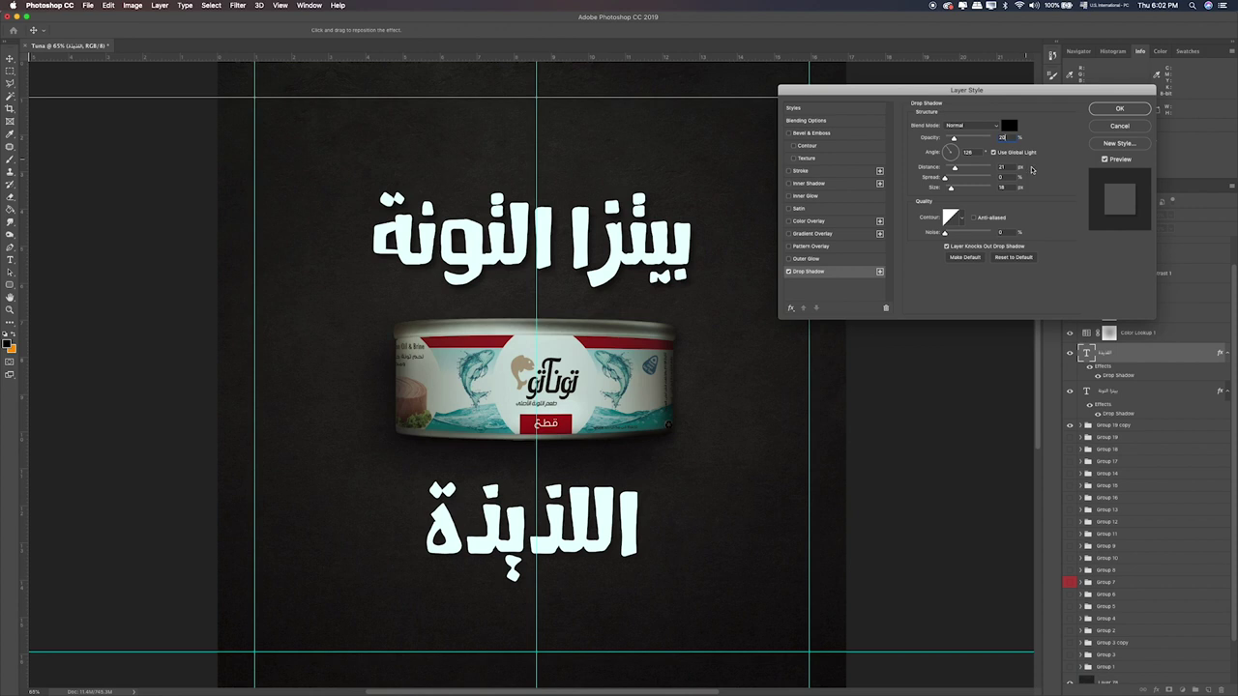
pyautogui.press('Return')
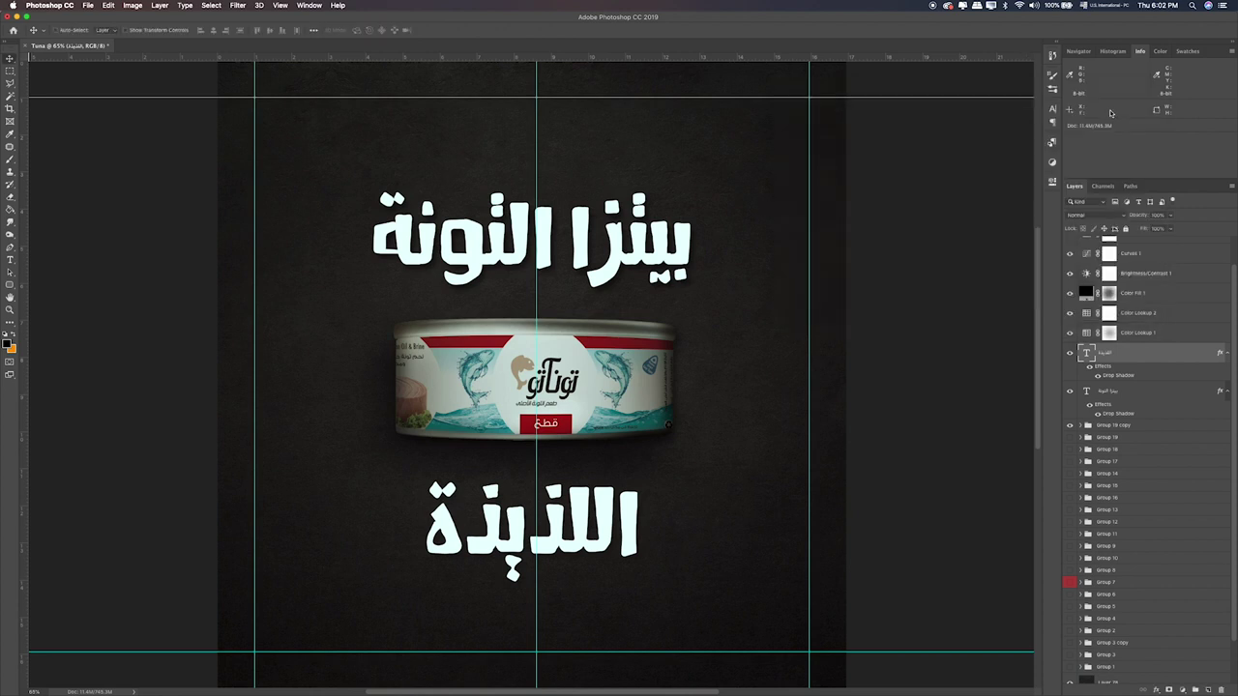
pyautogui.doubleClick(1114, 414)
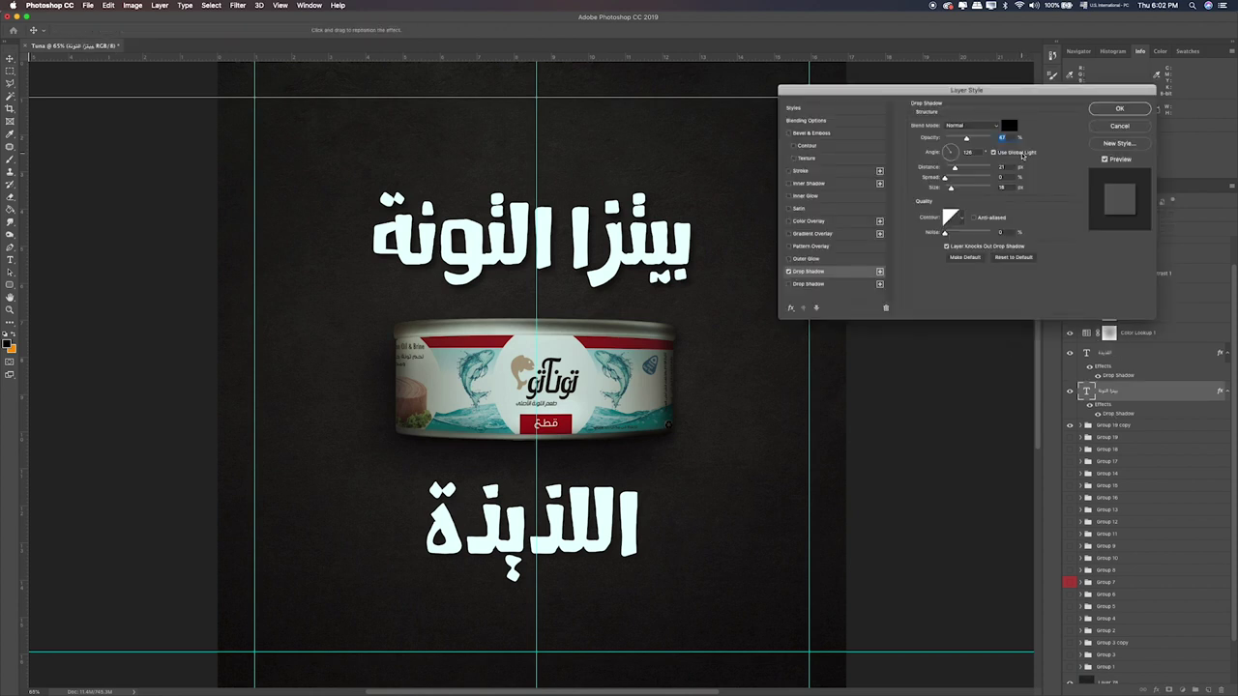
pyautogui.click(1119, 109)
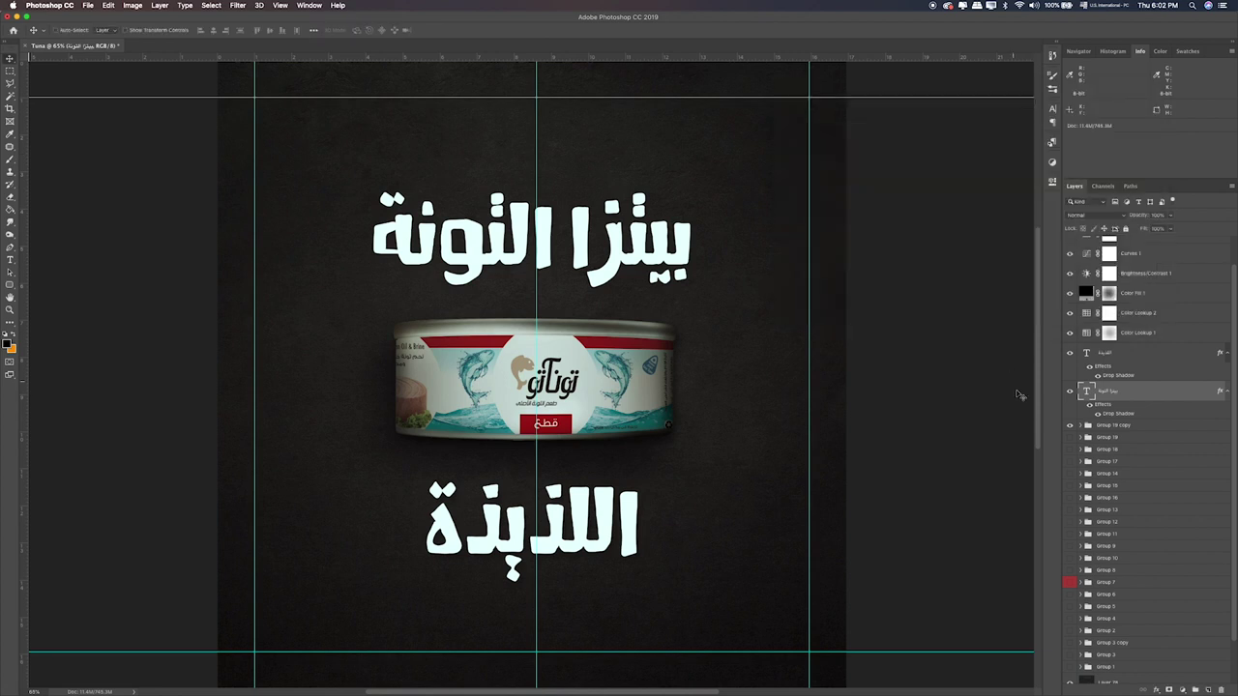
# Step: Save the stage with the tuna can and both lines of Arabic text as a PNG copy named 14
pyautogui.hotkey('ctrl', 'Up')
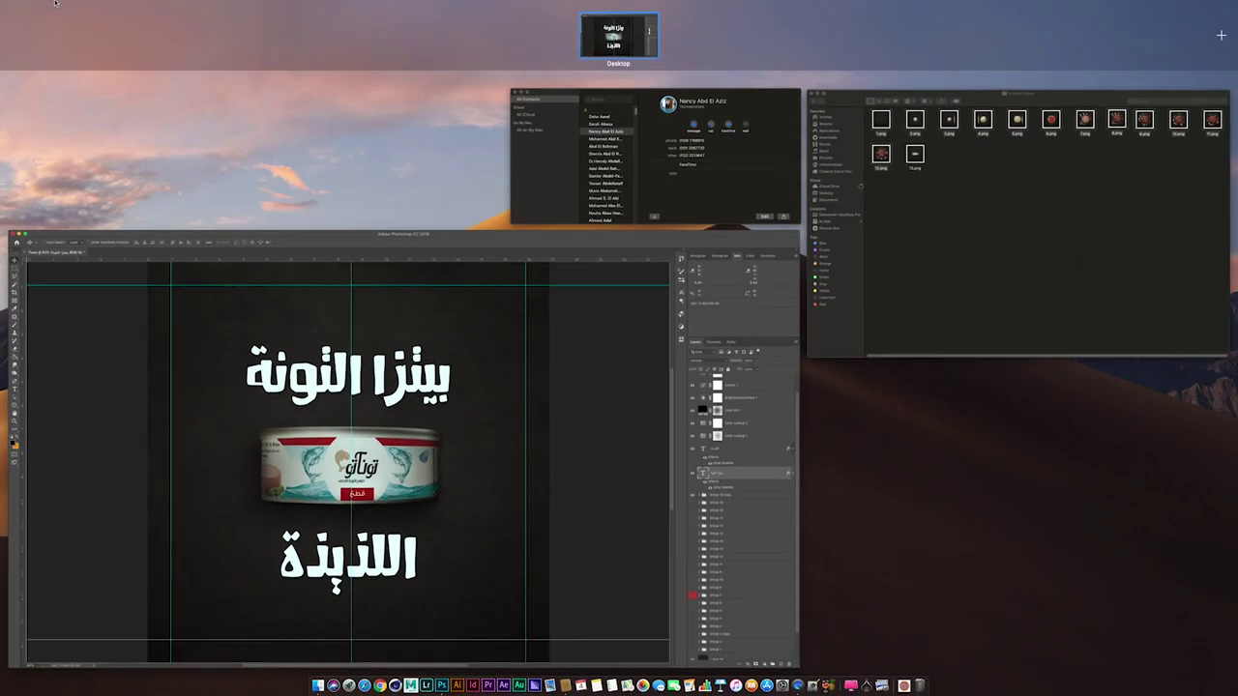
pyautogui.click(117, 277)
pyautogui.click(88, 5)
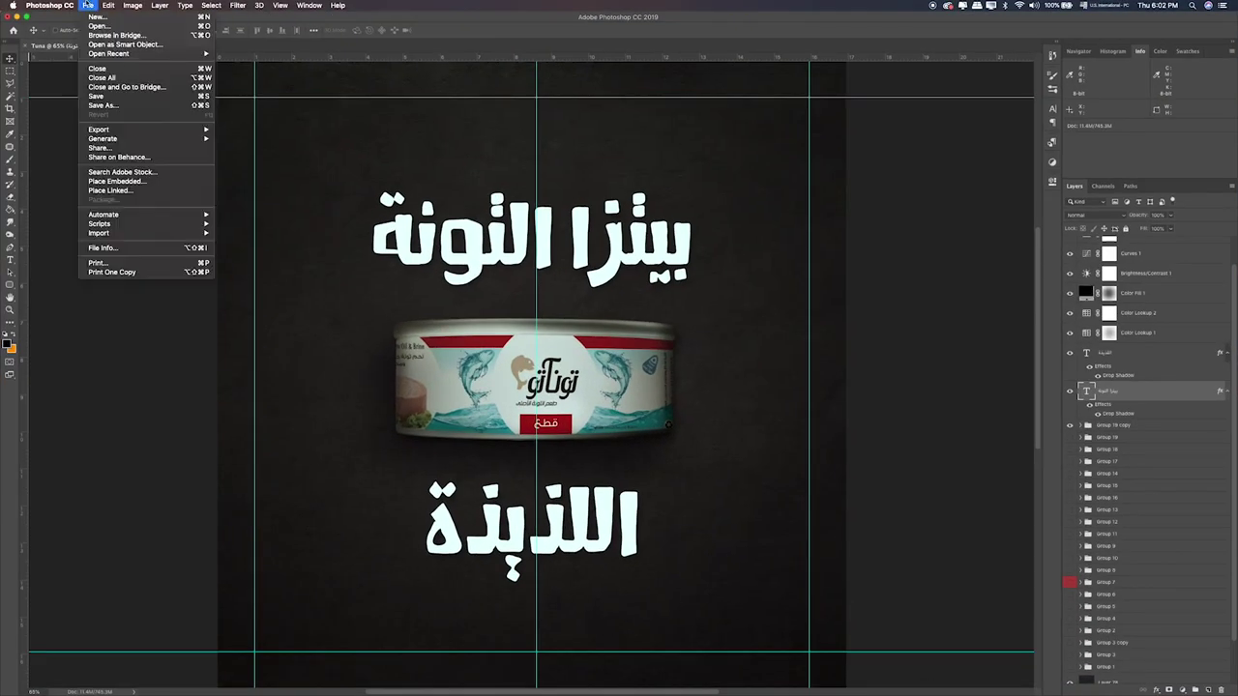
pyautogui.click(104, 105)
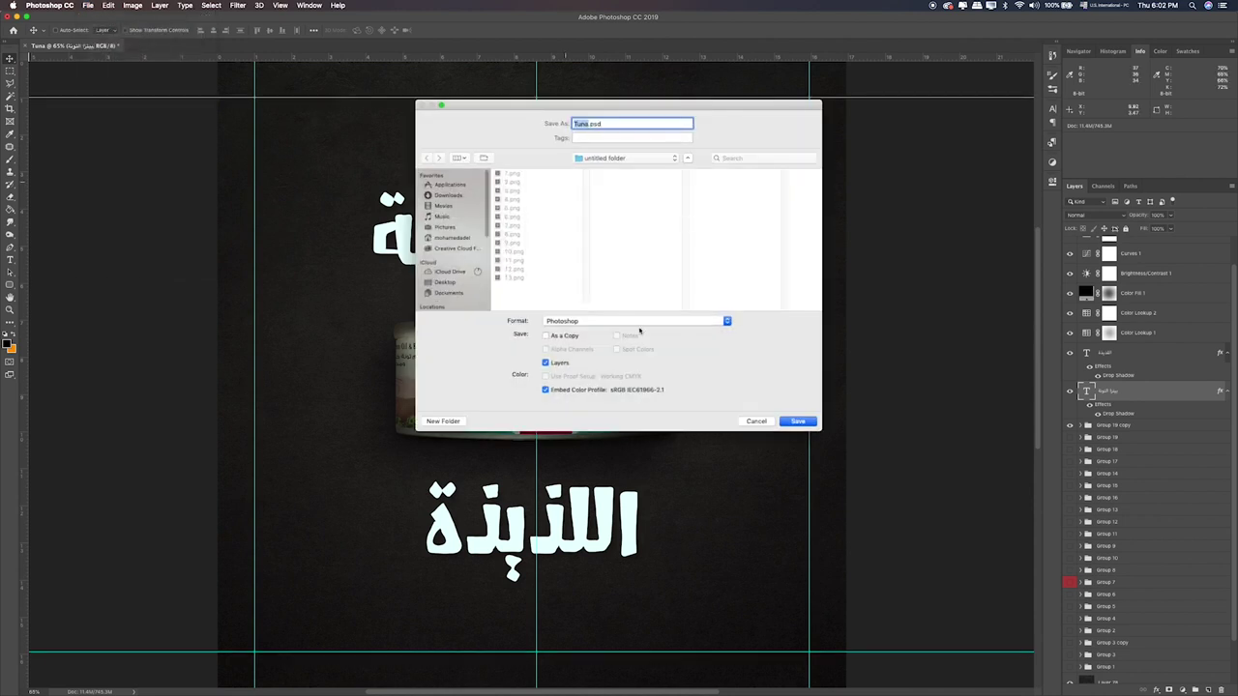
pyautogui.write('14')
pyautogui.click(677, 321)
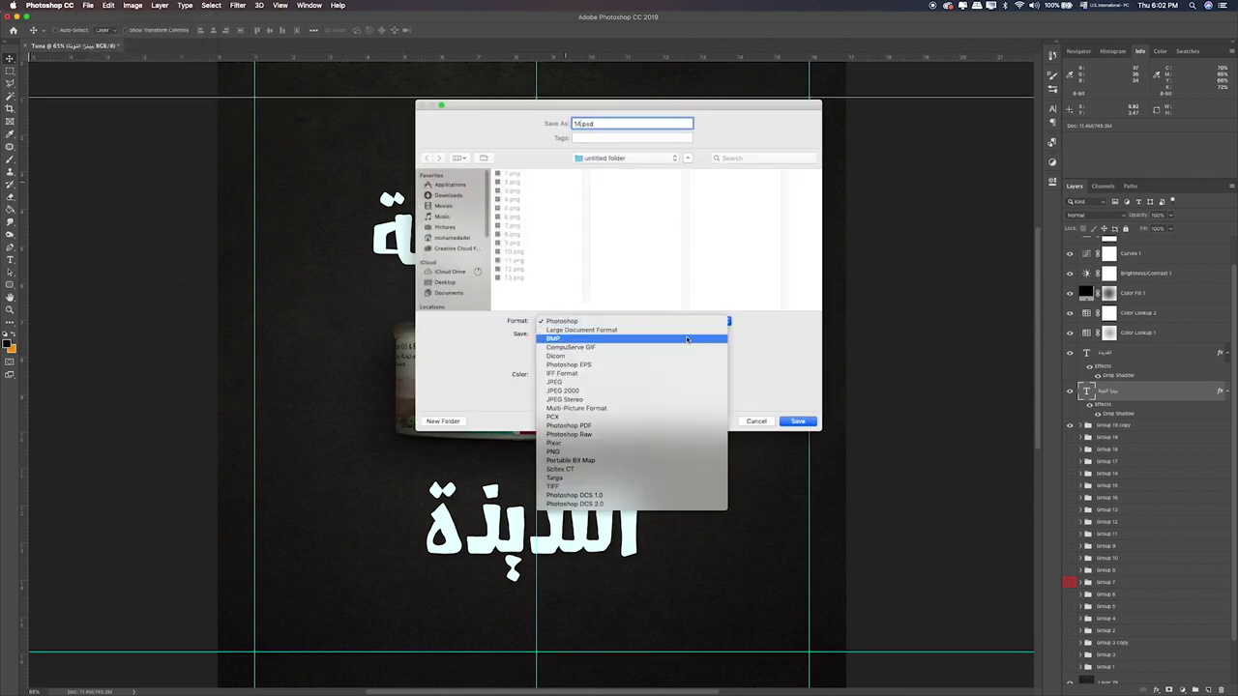
pyautogui.click(588, 448)
pyautogui.click(798, 421)
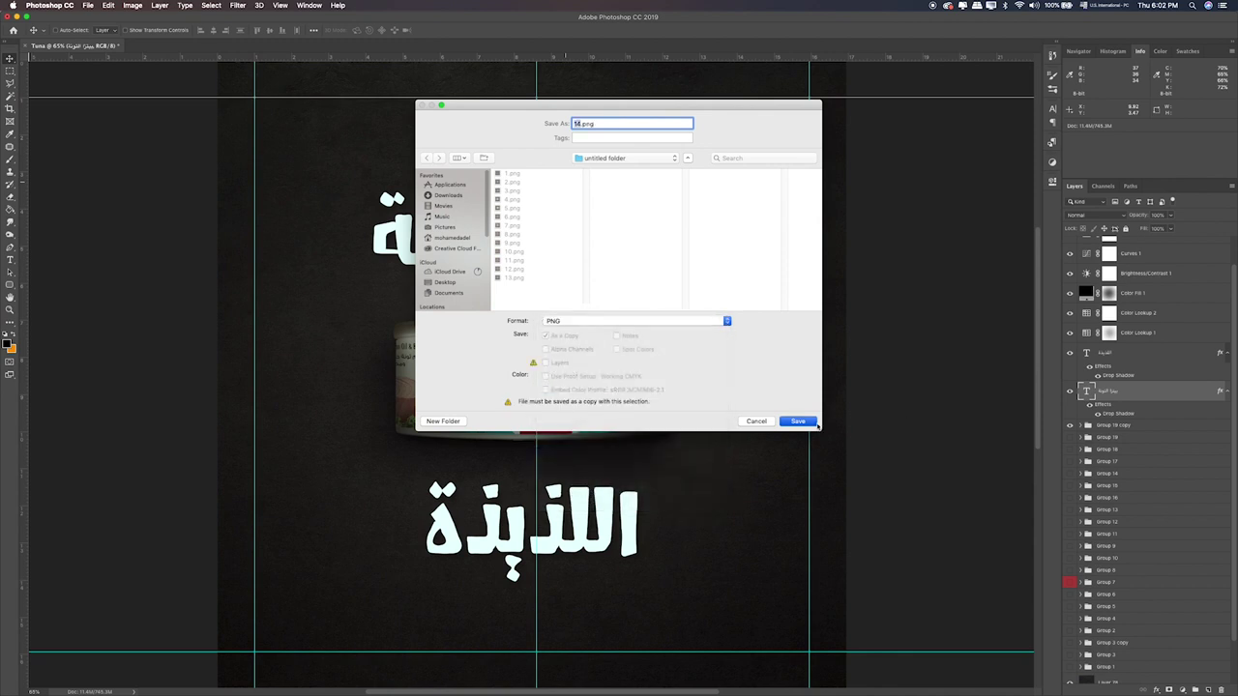
pyautogui.press('Return')
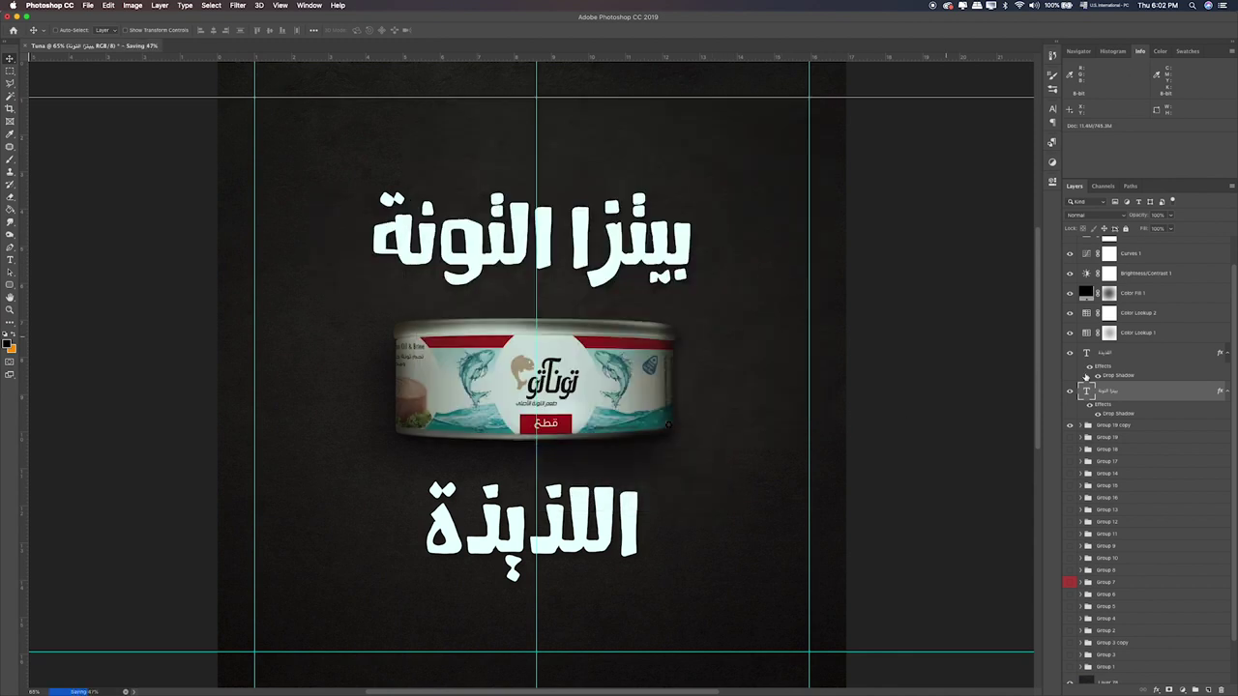
# Step: Switch to Finder and preview the exported PNG stages as a group, browsing from one image to the next
pyautogui.scroll(2, 1091, 382)
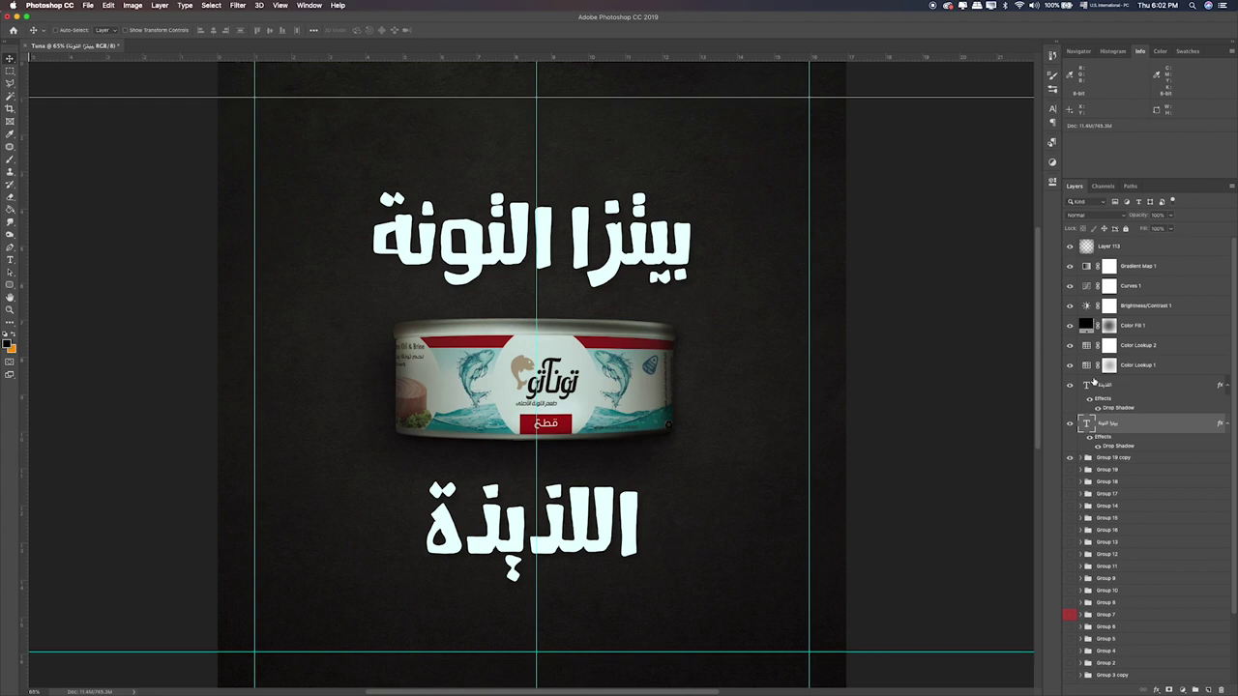
pyautogui.press('super+Tab')
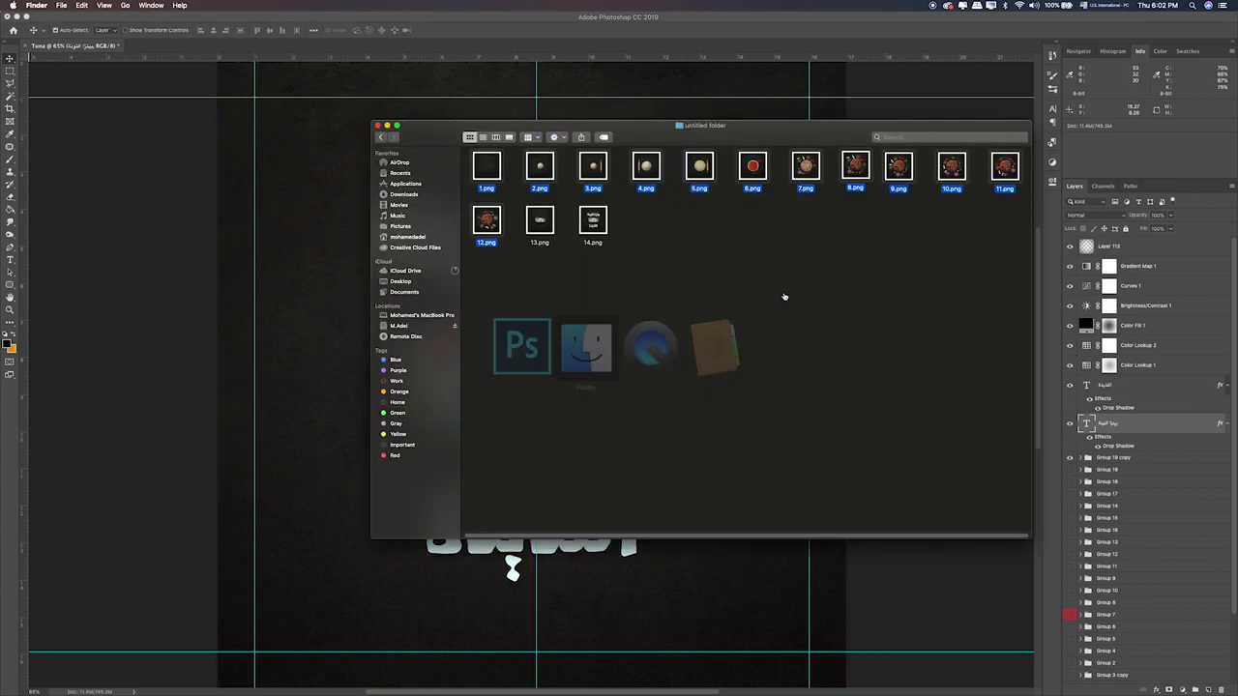
pyautogui.moveTo(465, 152); pyautogui.dragTo(1031, 375)
pyautogui.press('space')
pyautogui.press('Right')
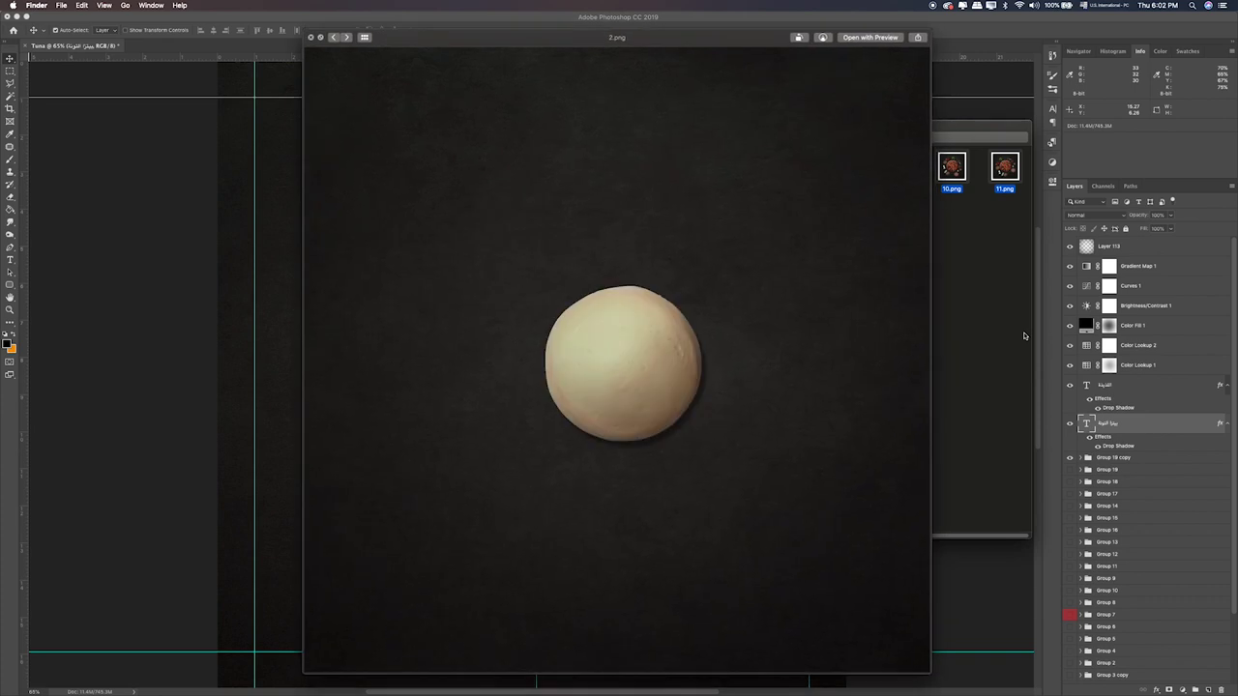
pyautogui.press('Right')
pyautogui.press('Right')
pyautogui.press('Right')
pyautogui.press('Right')
pyautogui.press('Right')
pyautogui.press('Right')
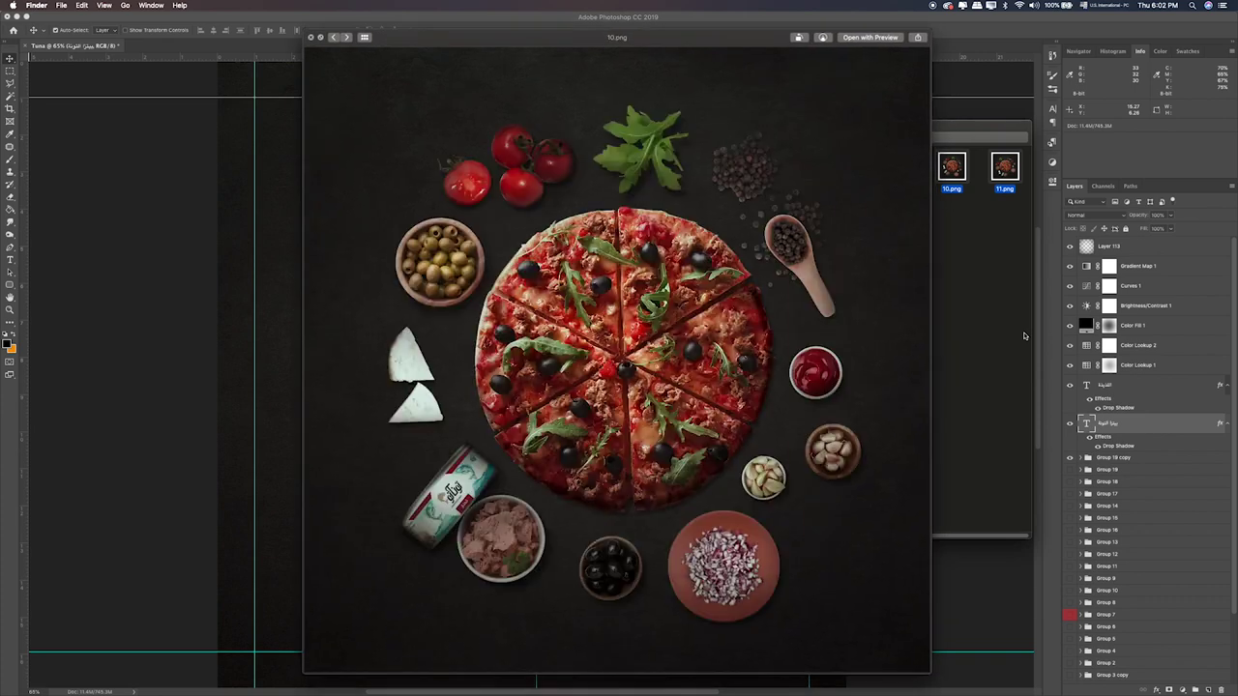
pyautogui.press('space')
pyautogui.click(967, 321)
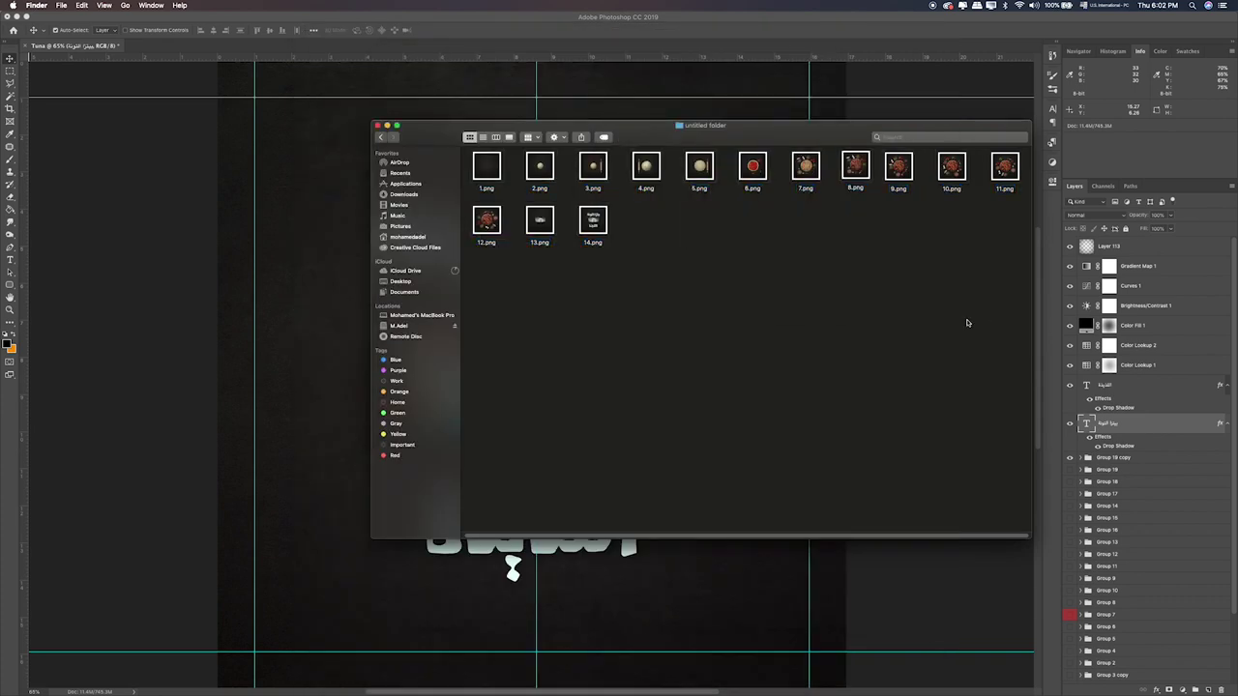
# Step: Preview the exported images one after another from 1.png to 11.png to check the sequence
pyautogui.click(486, 170)
pyautogui.press('space')
pyautogui.press('Right')
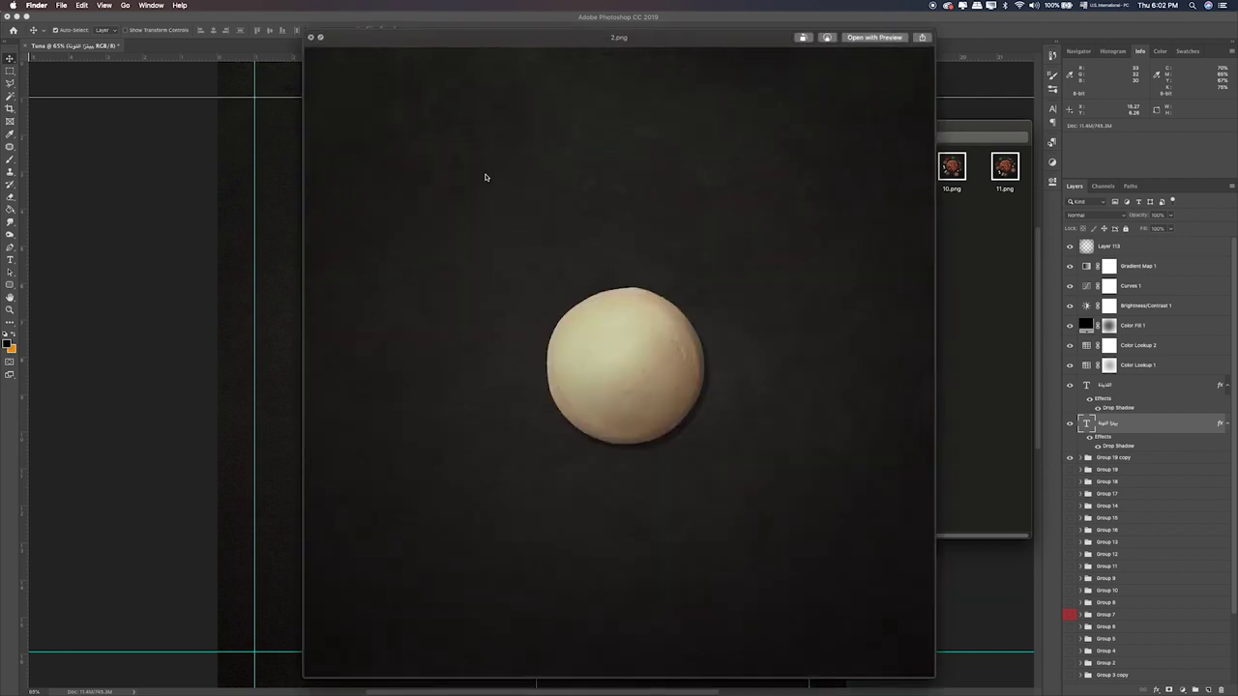
pyautogui.press('Right')
pyautogui.press('Right')
pyautogui.press('Right')
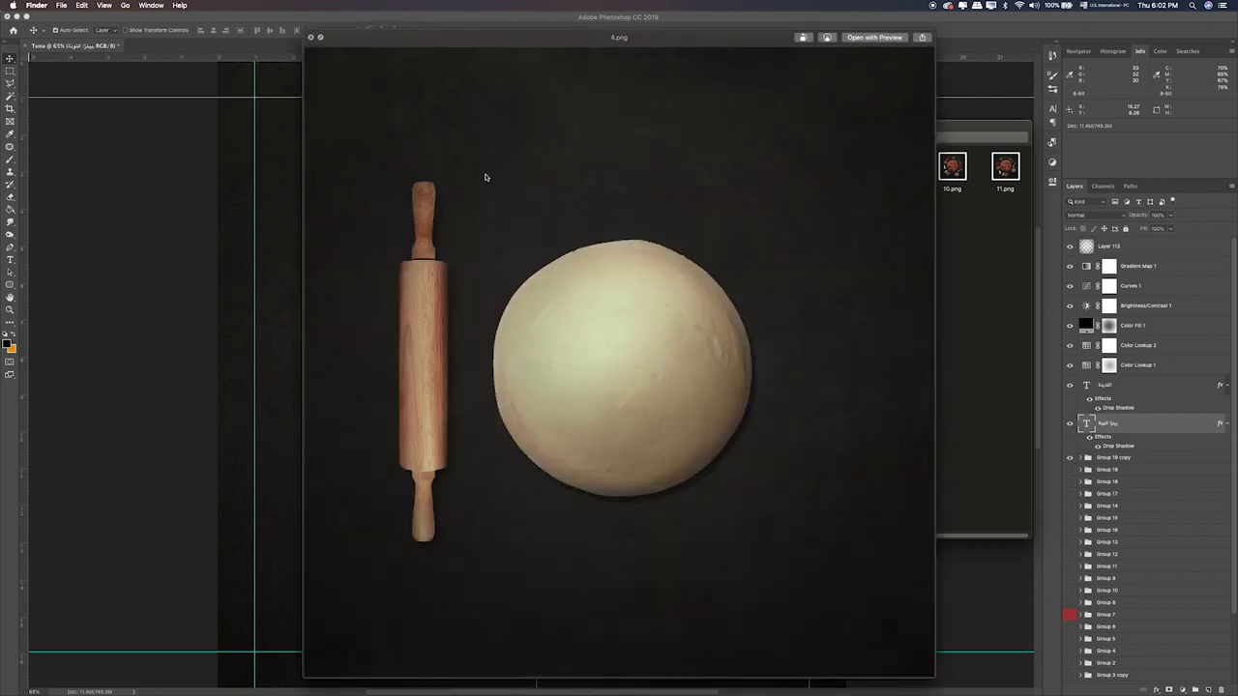
pyautogui.press('Right')
pyautogui.press('Right')
pyautogui.press('Right')
pyautogui.press('Right')
pyautogui.press('Right')
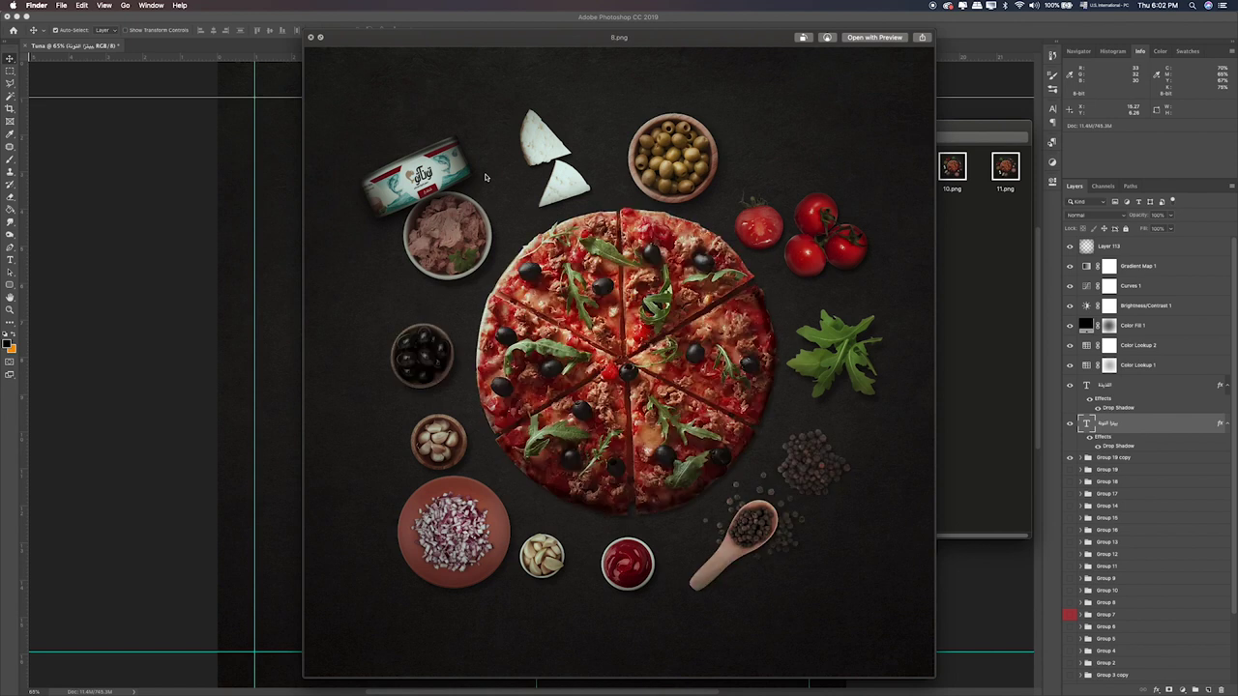
pyautogui.press('Right')
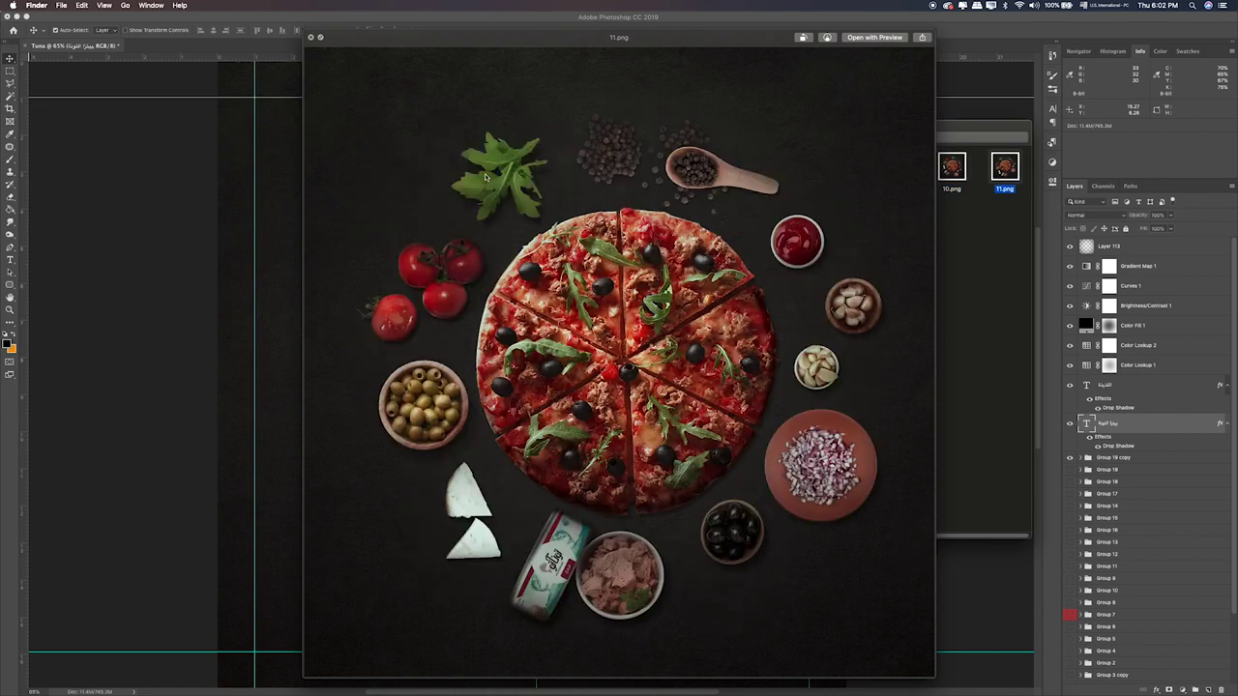
pyautogui.press('space')
# Step: Preview 12.png, 13.png and 14.png, comparing the full pizza with the tuna can and title images
pyautogui.click(489, 218)
pyautogui.press('space')
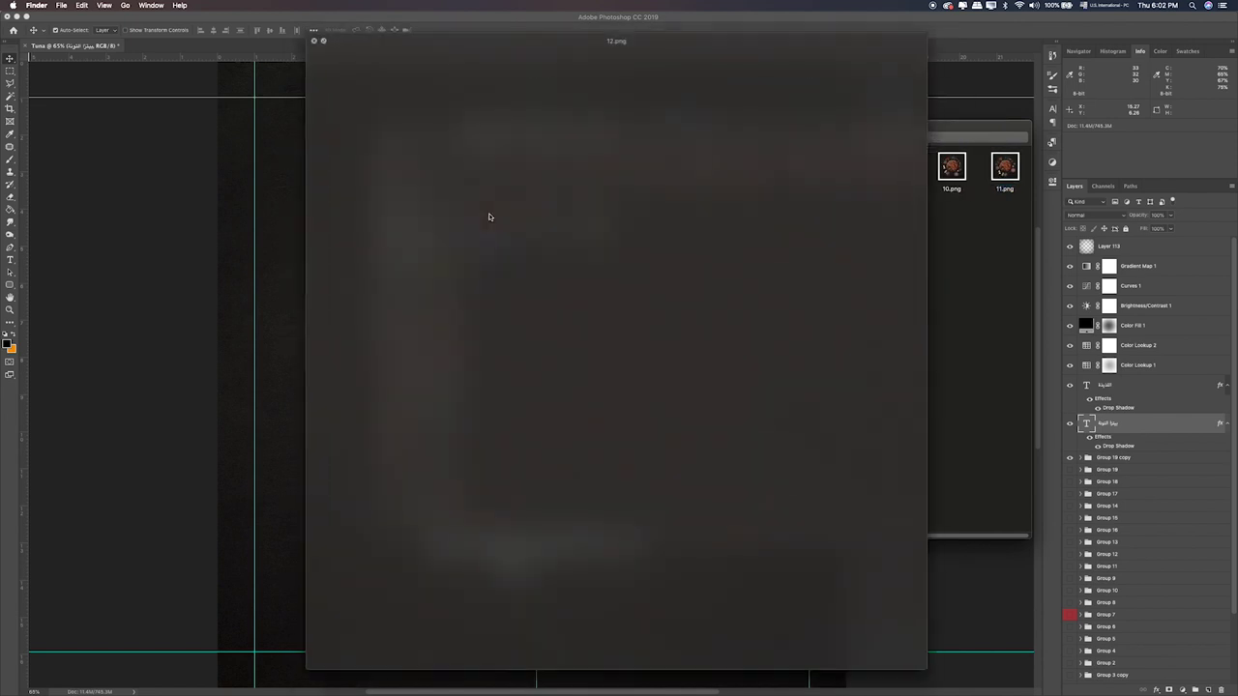
pyautogui.press('Right')
pyautogui.press('Left')
pyautogui.press('Right')
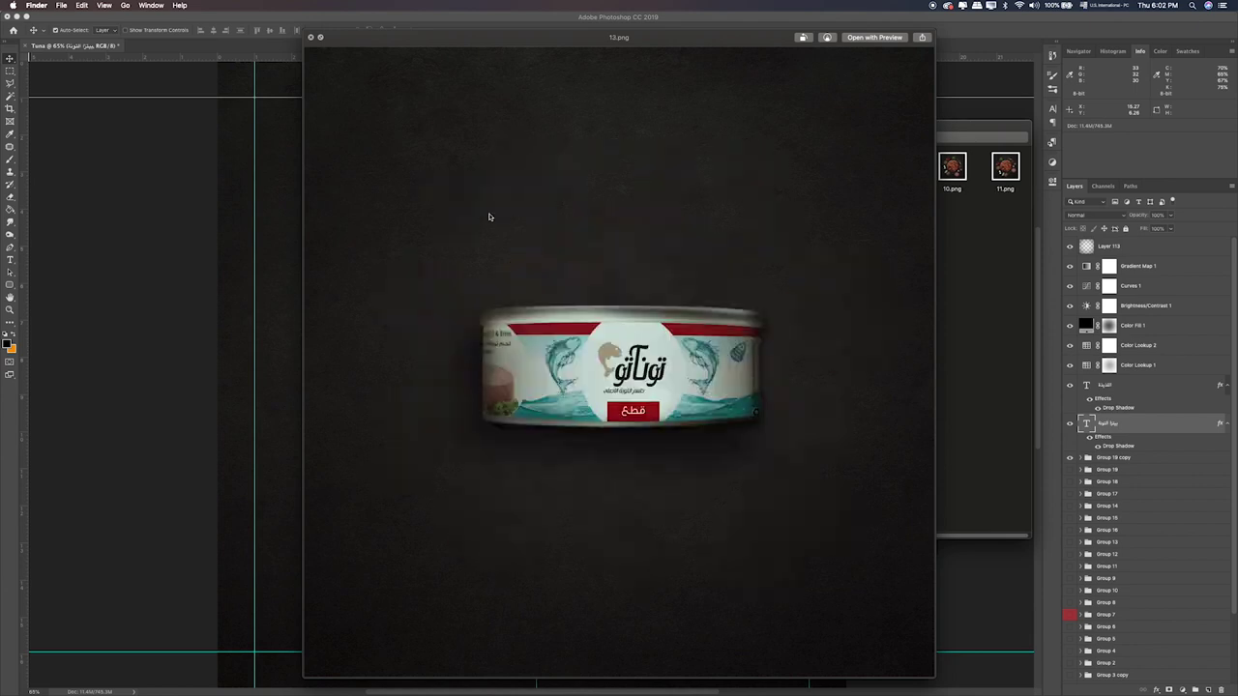
pyautogui.press('Right')
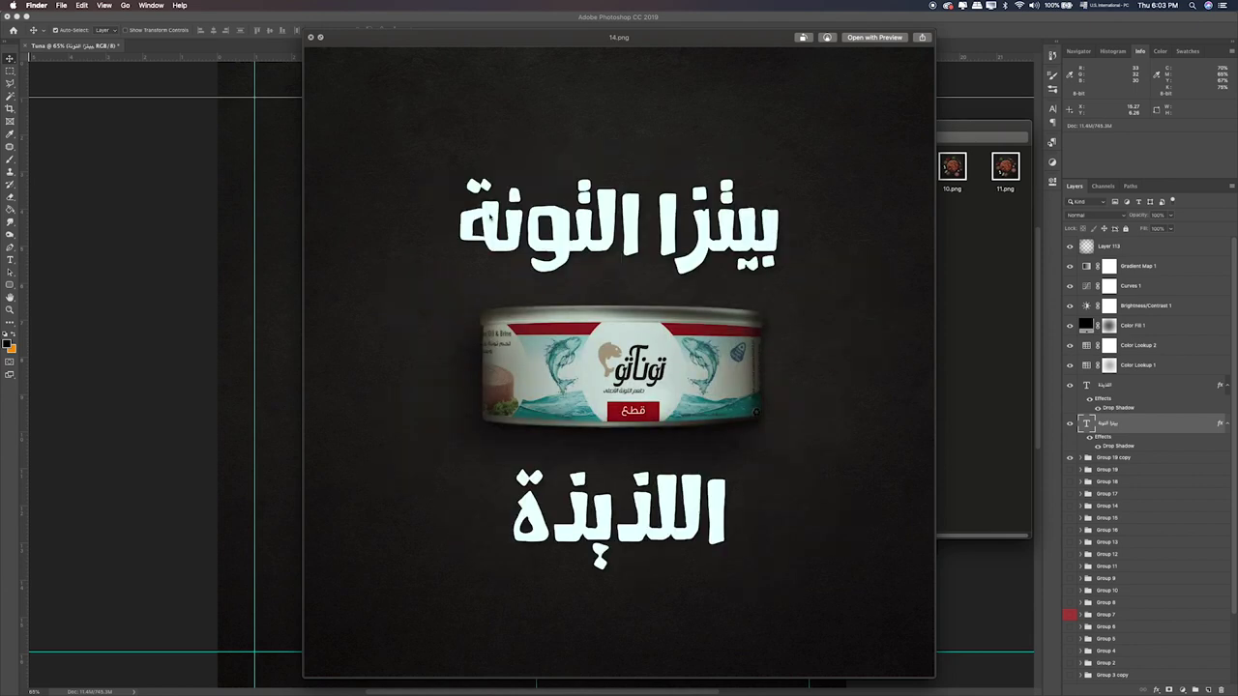
pyautogui.press('space')
pyautogui.click(738, 296)
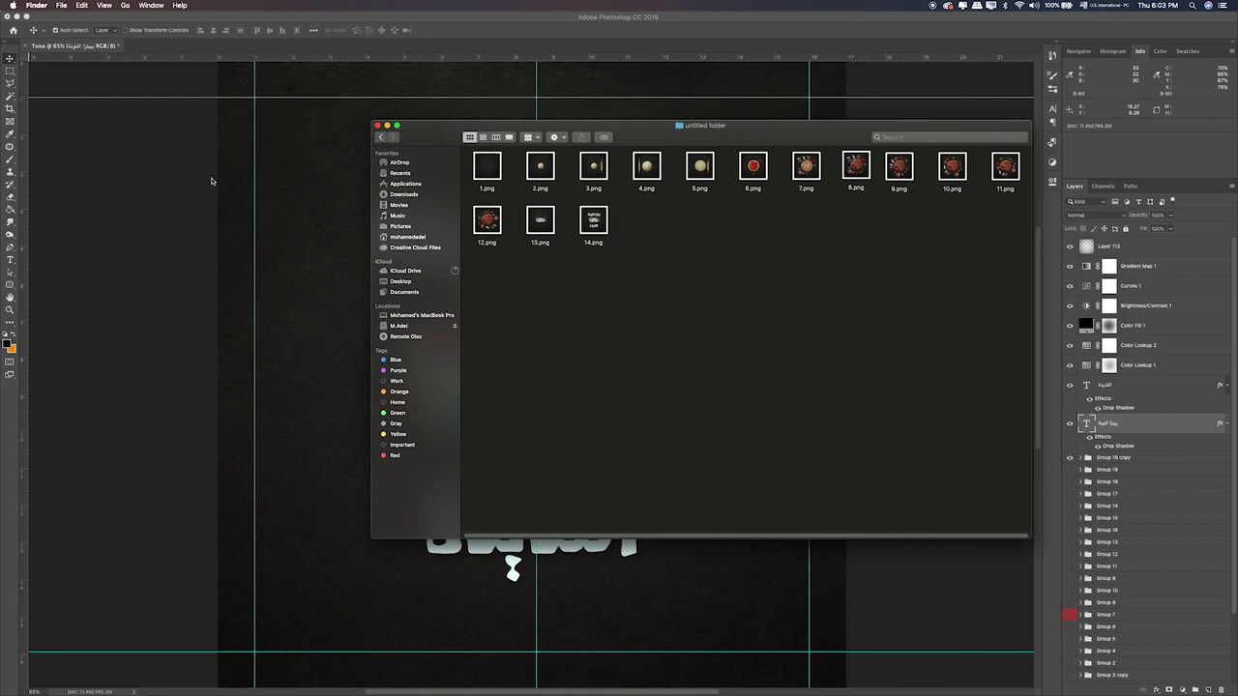
# Step: Switch back to Photoshop, save the layered document as Tuna.psd in the untitled folder, and hide the guides
pyautogui.click(124, 98)
pyautogui.click(92, 7)
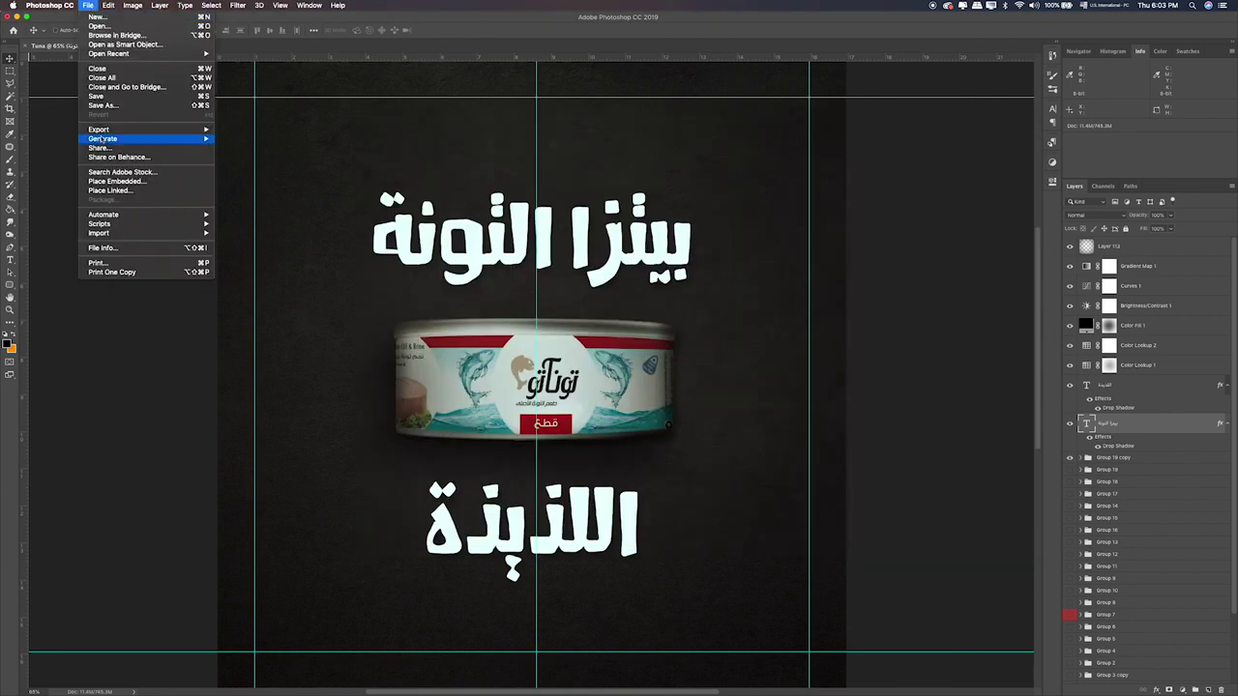
pyautogui.click(111, 174)
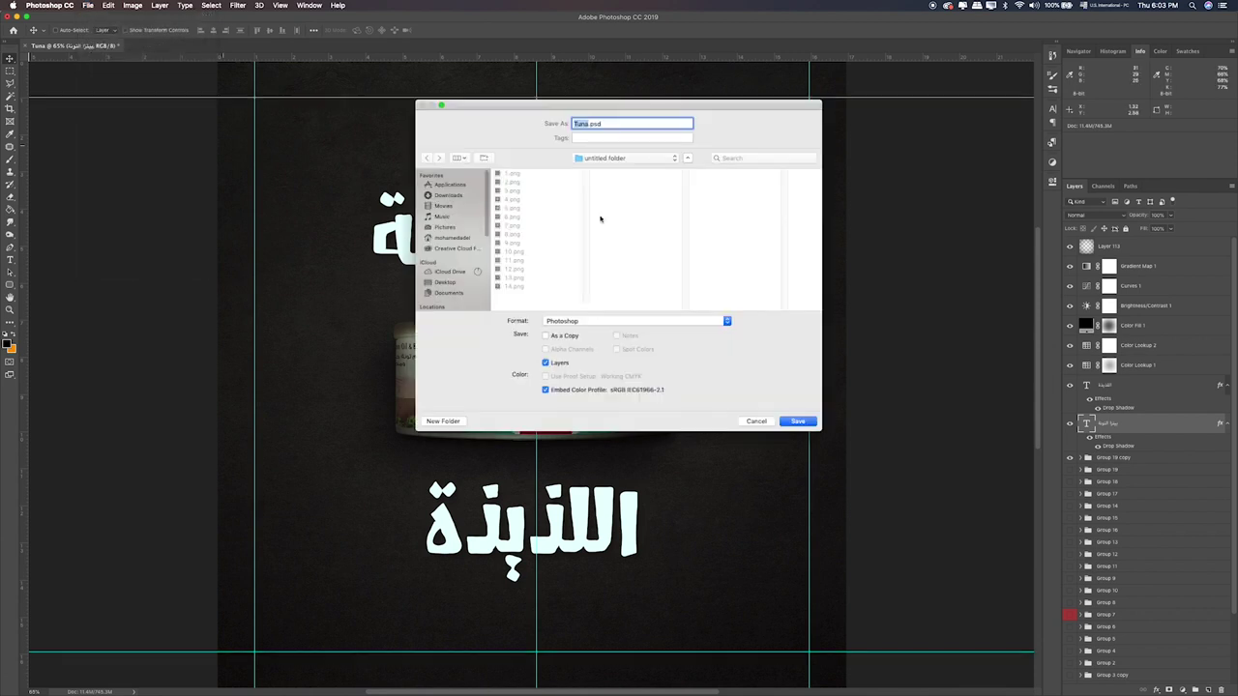
pyautogui.click(796, 421)
pyautogui.click(523, 212)
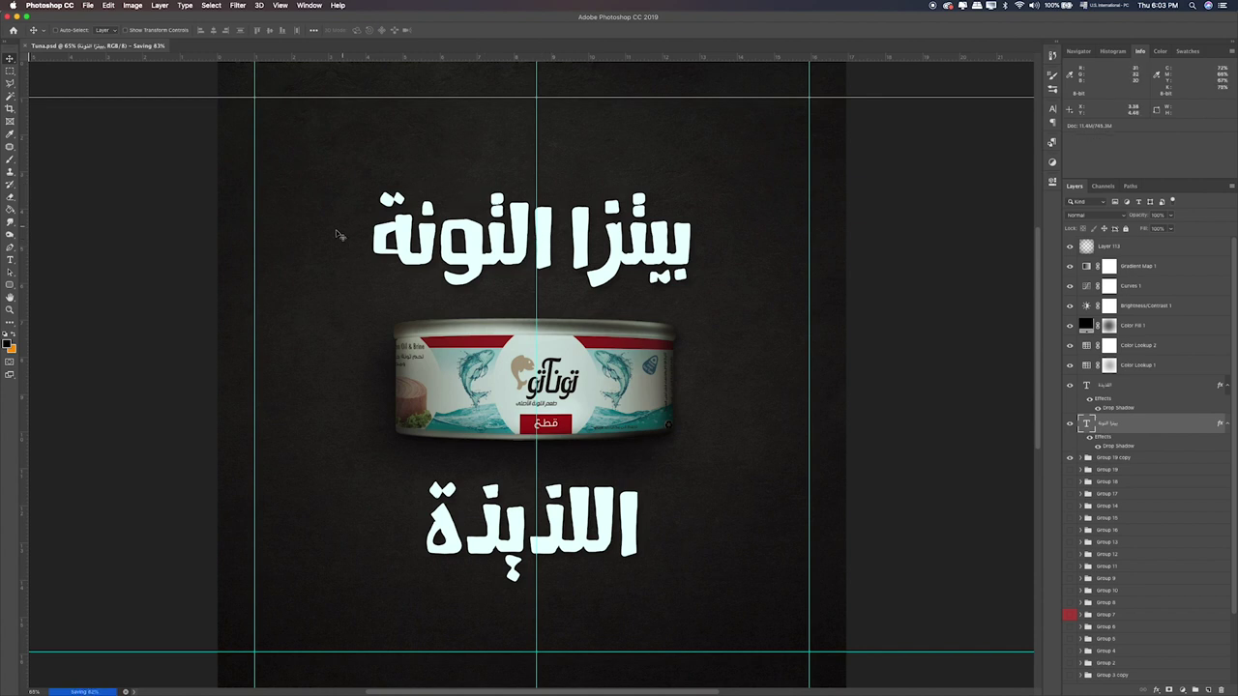
pyautogui.click(12, 74)
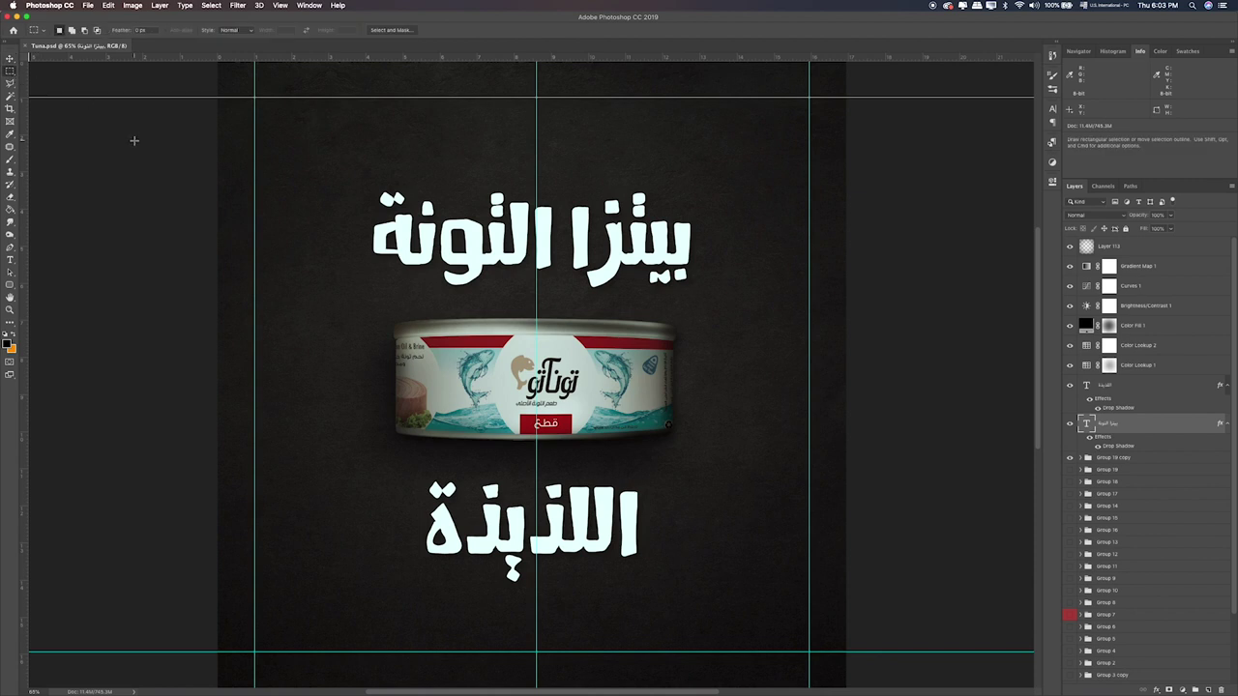
pyautogui.press('super+semicolon')
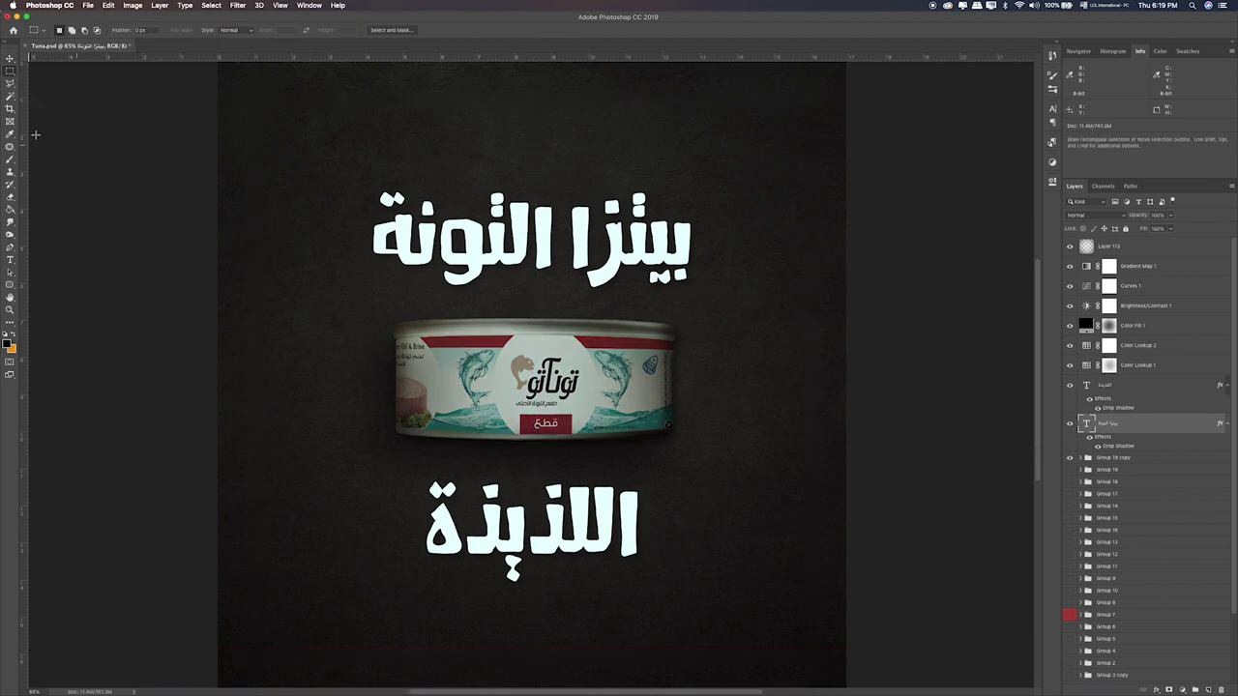
# Step: Create a new 2000 x 2000 pixel RGB document named GIF at 300 pixels/inch with a white background
pyautogui.click(88, 6)
pyautogui.click(93, 21)
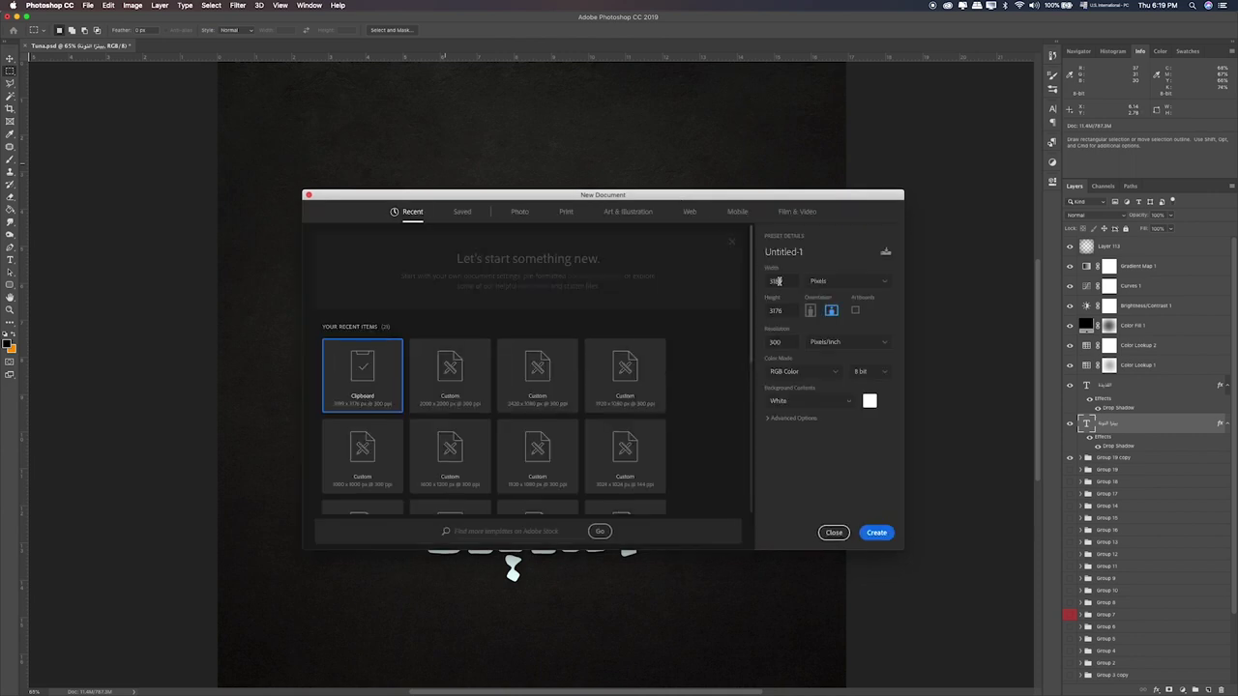
pyautogui.write('20')
pyautogui.press('Tab')
pyautogui.write('2')
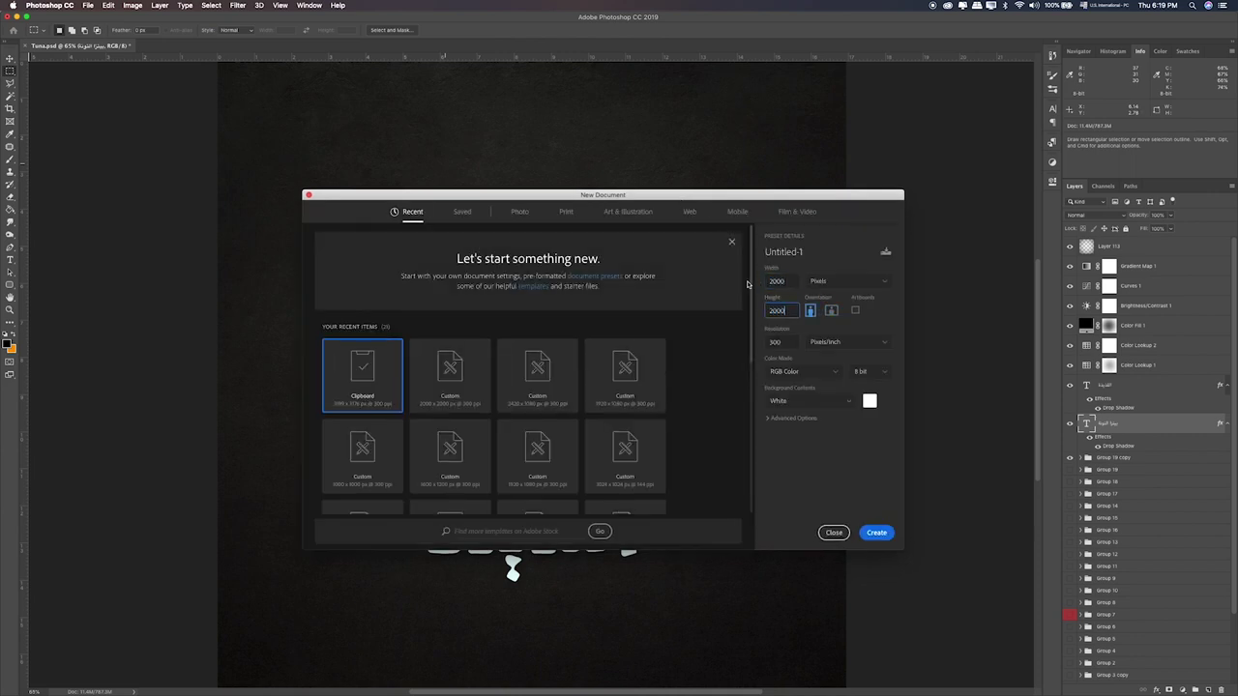
pyautogui.click(814, 252)
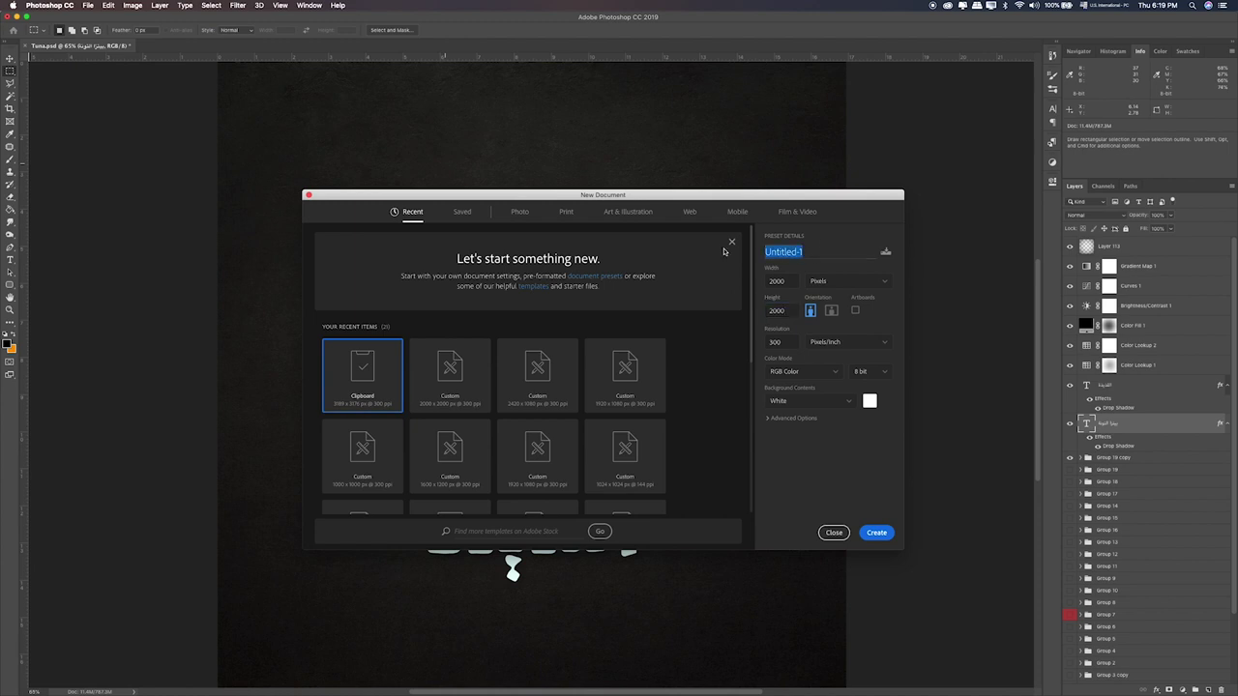
pyautogui.write('GIF')
pyautogui.click(873, 532)
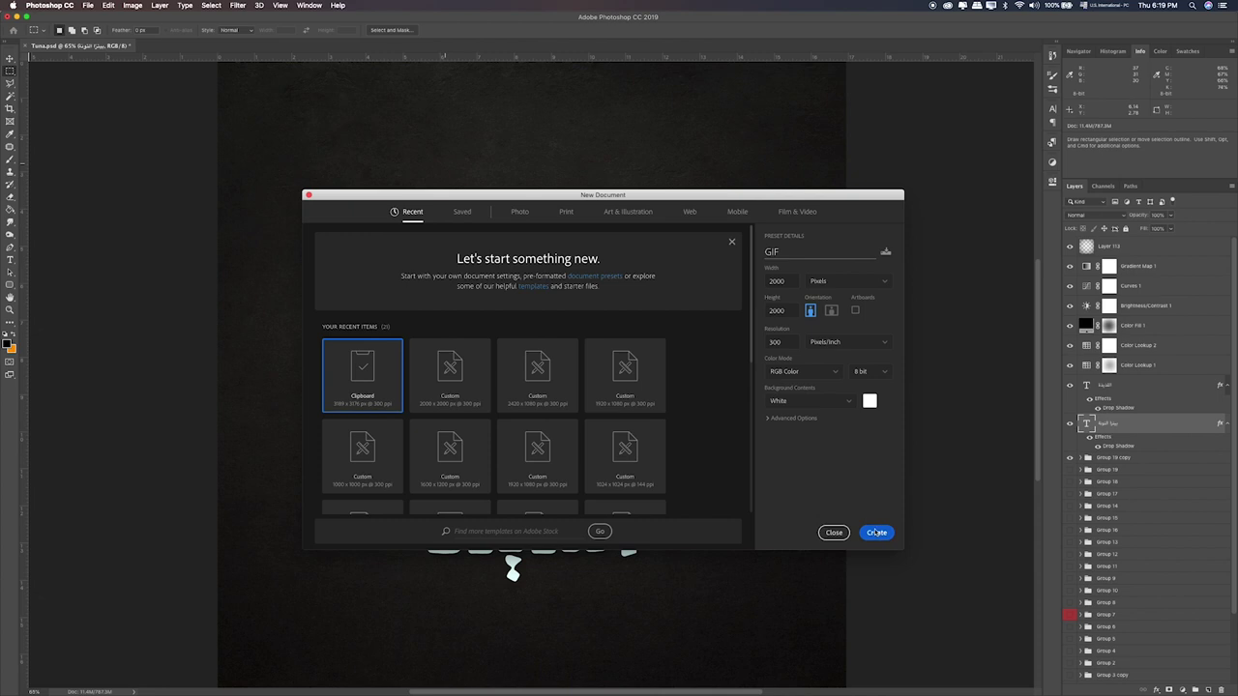
pyautogui.press('super+0')
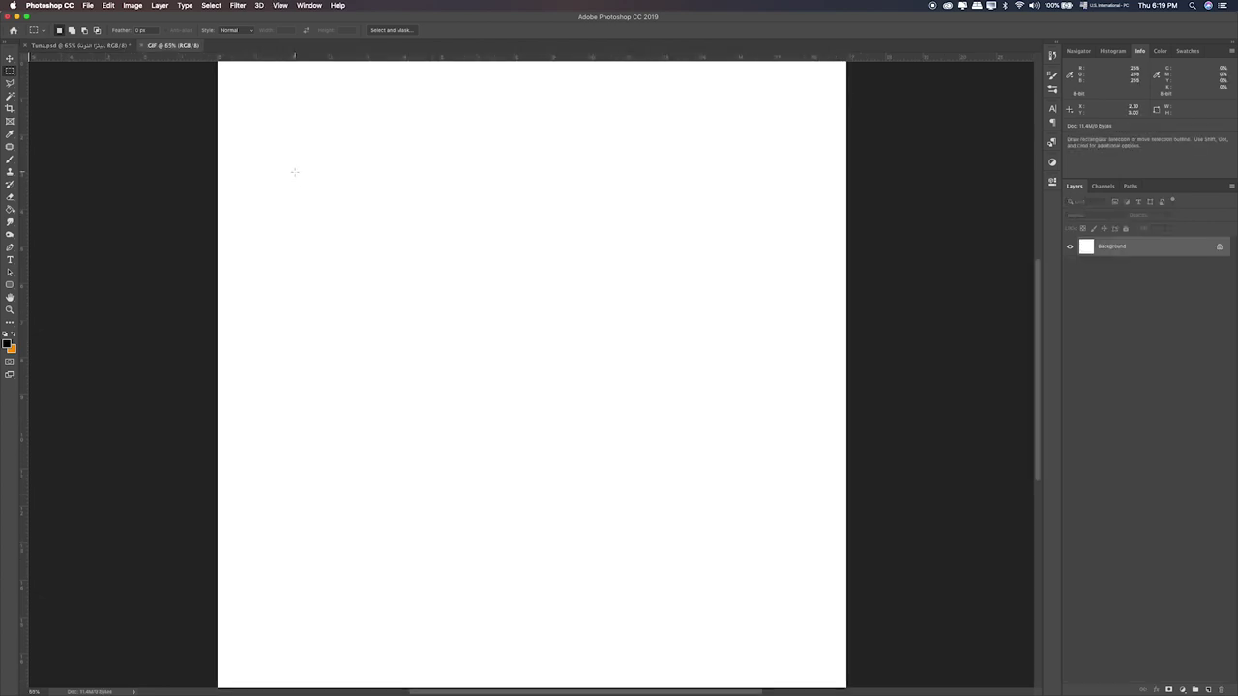
# Step: Show the Timeline and create a frame animation for the GIF document
pyautogui.click(305, 5)
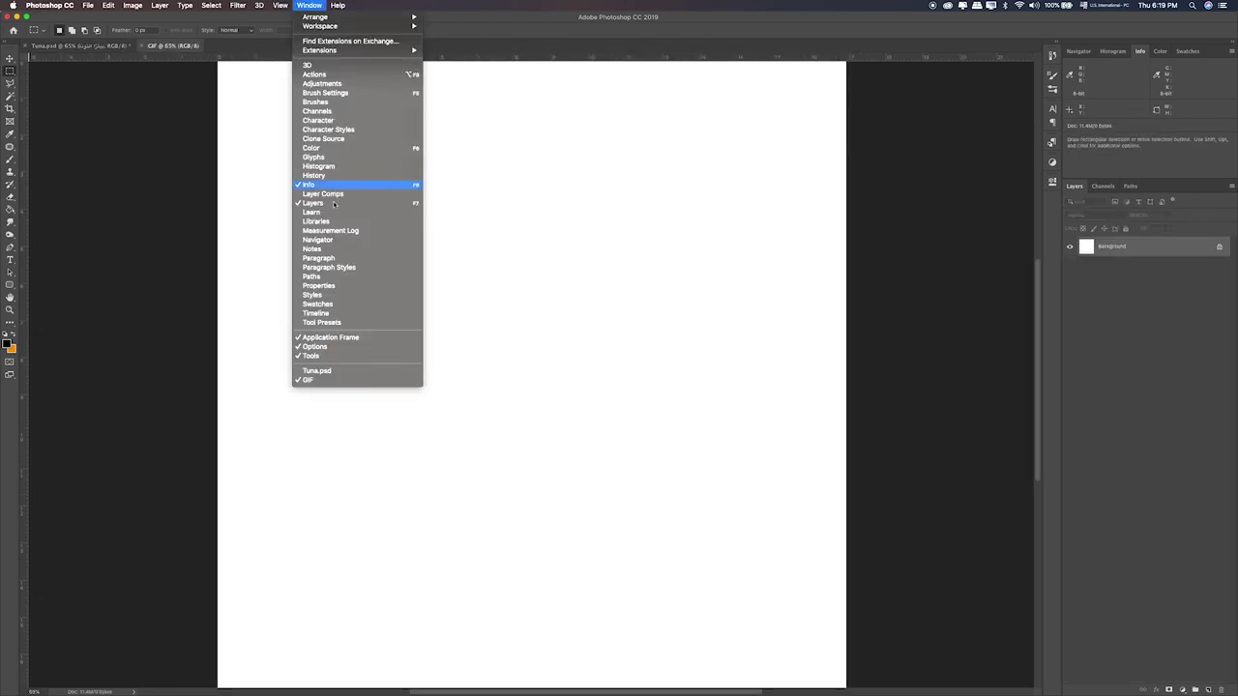
pyautogui.click(674, 550)
pyautogui.click(310, 5)
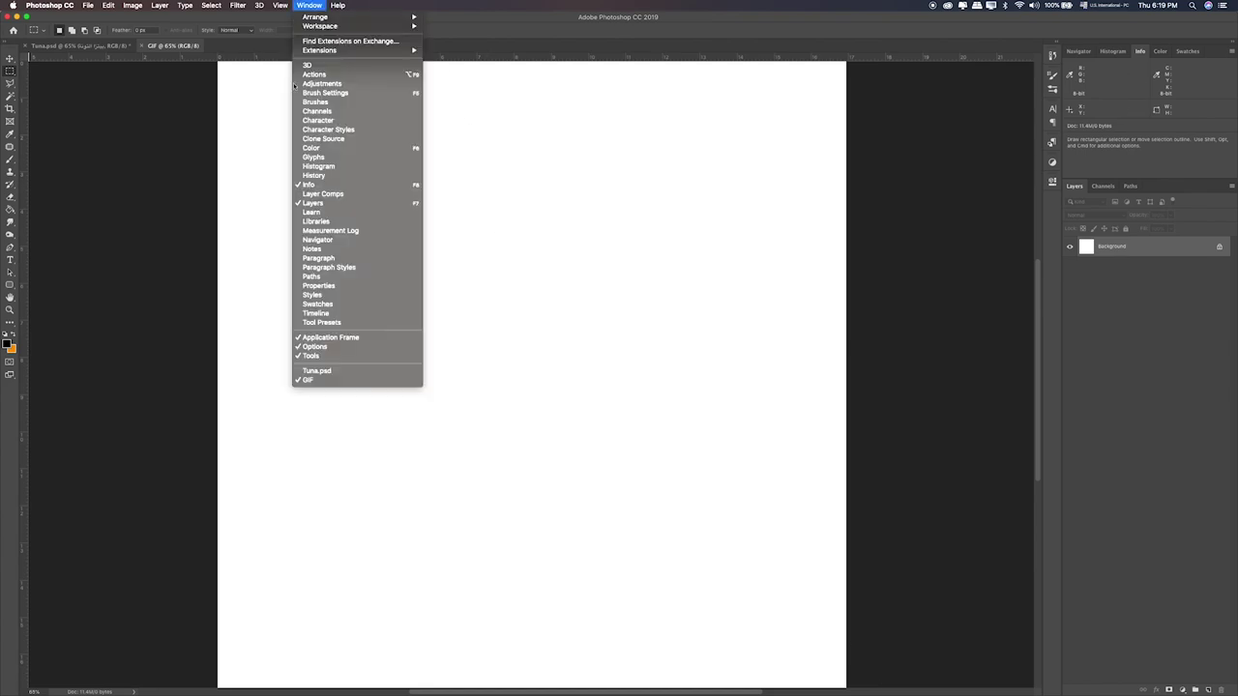
pyautogui.click(333, 314)
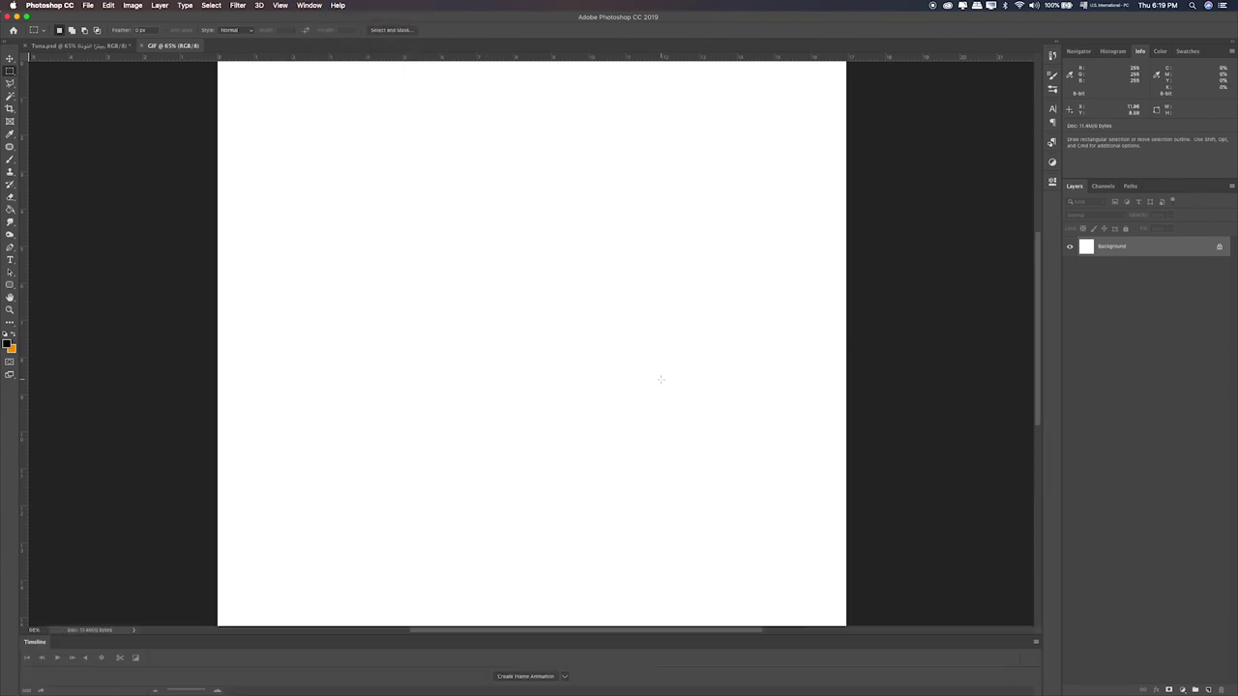
pyautogui.click(536, 671)
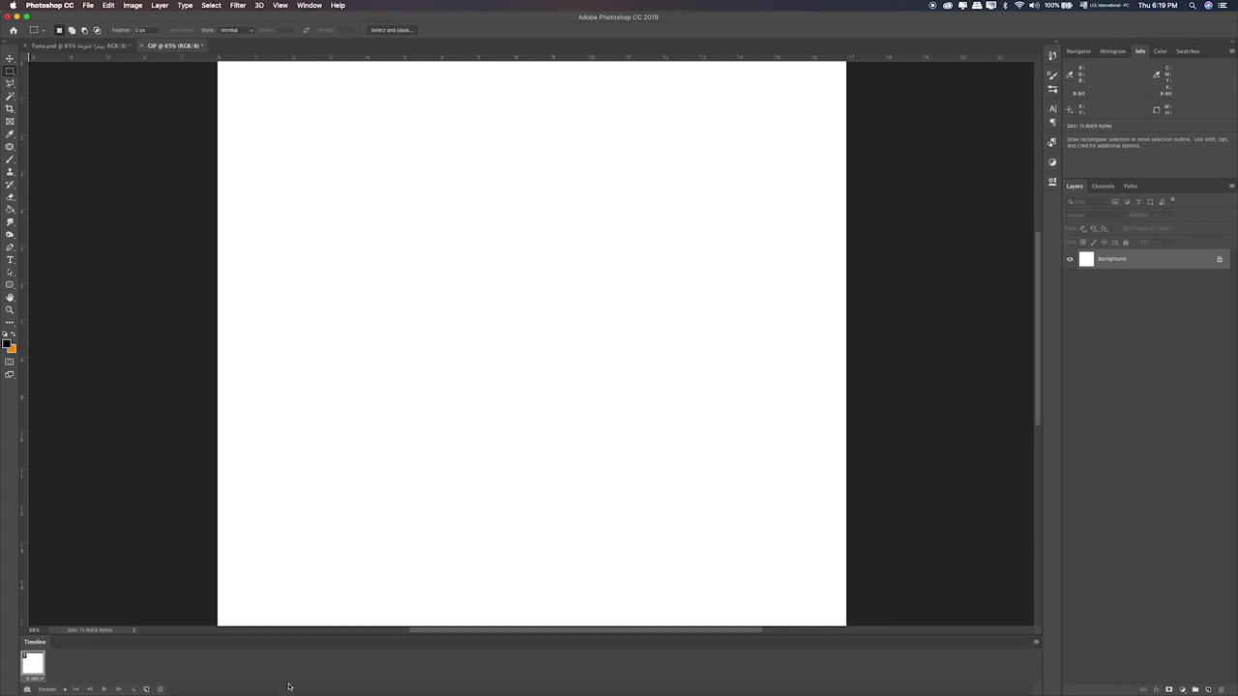
# Step: Duplicate the animation frame until the timeline holds 14 frames
pyautogui.click(145, 689)
pyautogui.click(145, 689)
pyautogui.click(146, 690)
pyautogui.click(145, 690)
pyautogui.click(145, 689)
pyautogui.click(145, 690)
pyautogui.click(145, 690)
pyautogui.click(145, 690)
pyautogui.click(145, 689)
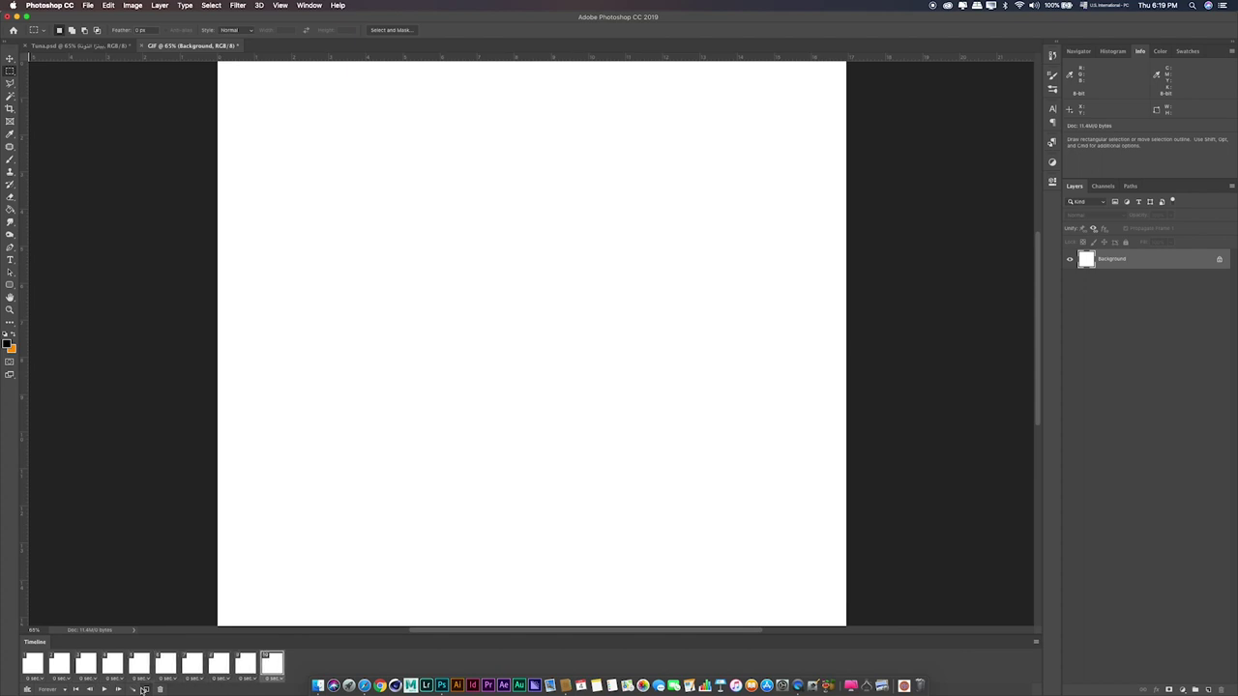
pyautogui.click(145, 690)
pyautogui.click(145, 690)
pyautogui.click(145, 689)
pyautogui.click(145, 690)
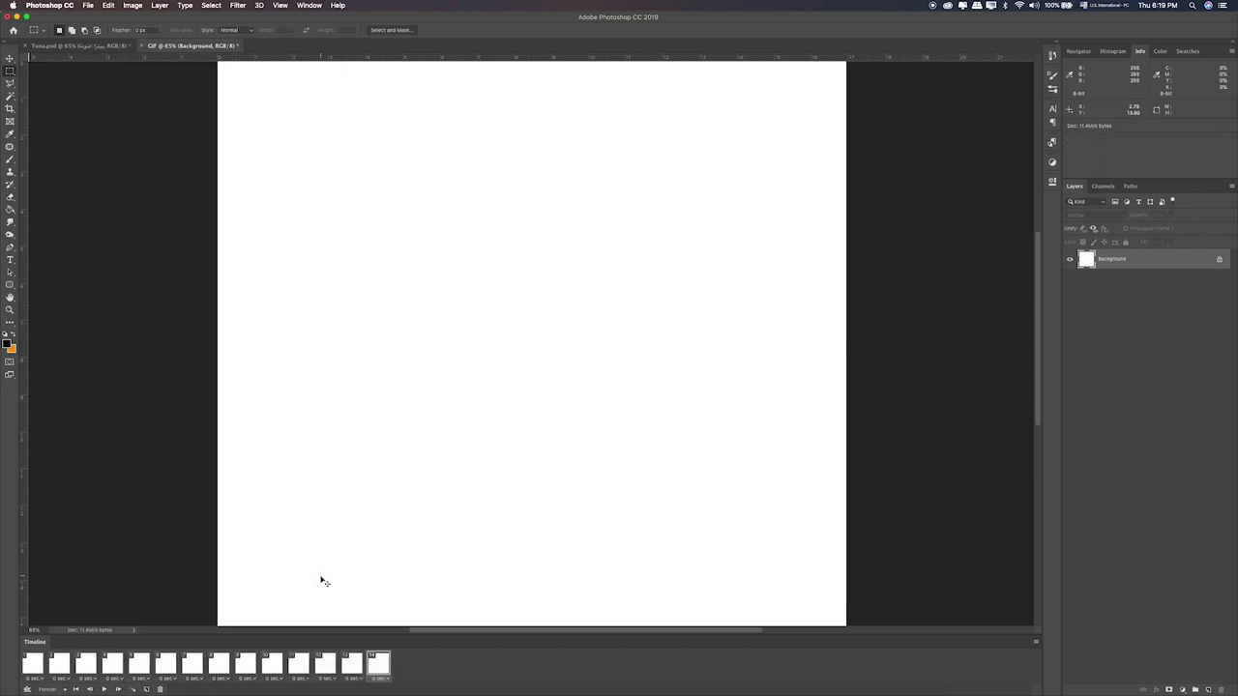
# Step: Switch to Finder and place 1.png to 14.png, leaving out Tuna.psd, into the GIF document as separate full-size layers
pyautogui.press('super+Tab')
pyautogui.press('super+Tab')
pyautogui.press('super+Tab')
pyautogui.press('super+Tab')
pyautogui.press('super+Tab')
pyautogui.press('super+Tab')
pyautogui.press('super+Tab')
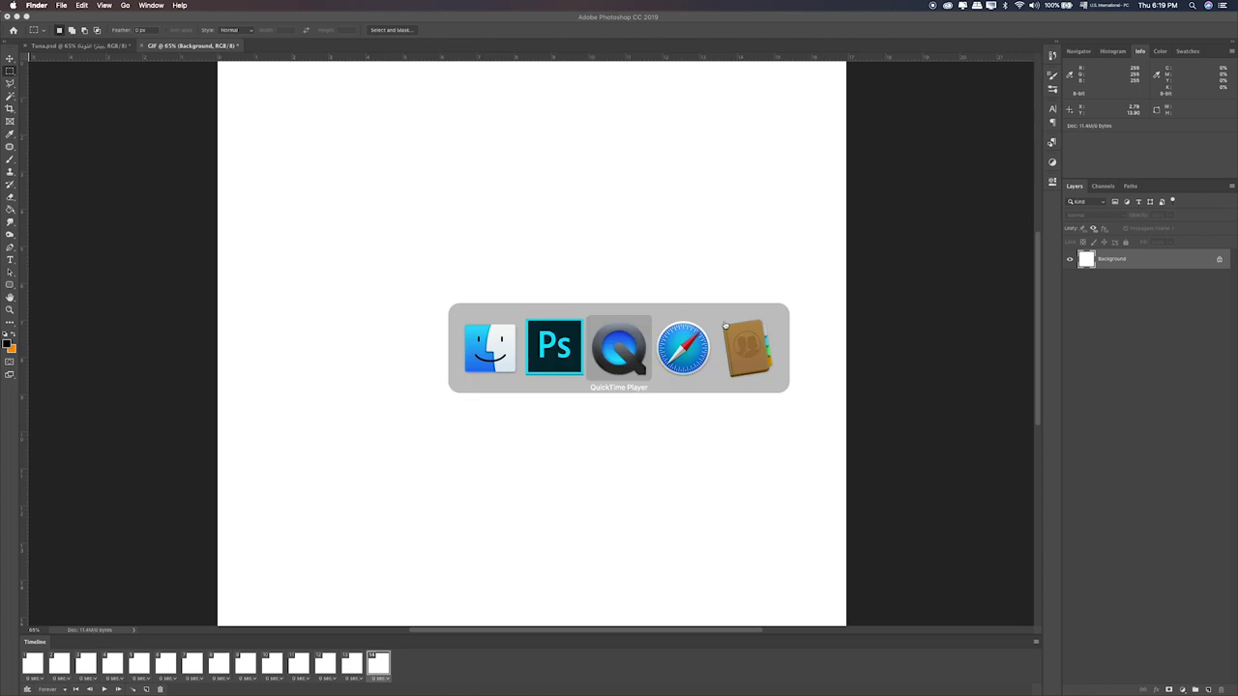
pyautogui.click(593, 220)
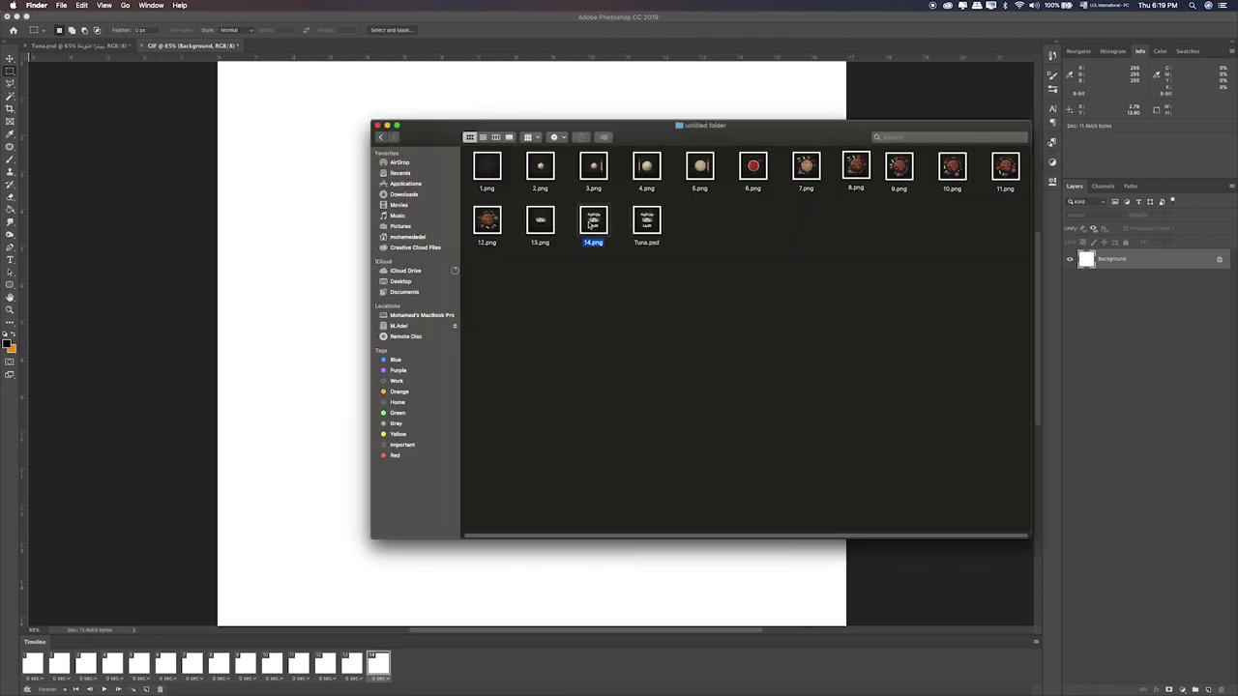
pyautogui.click(486, 170)
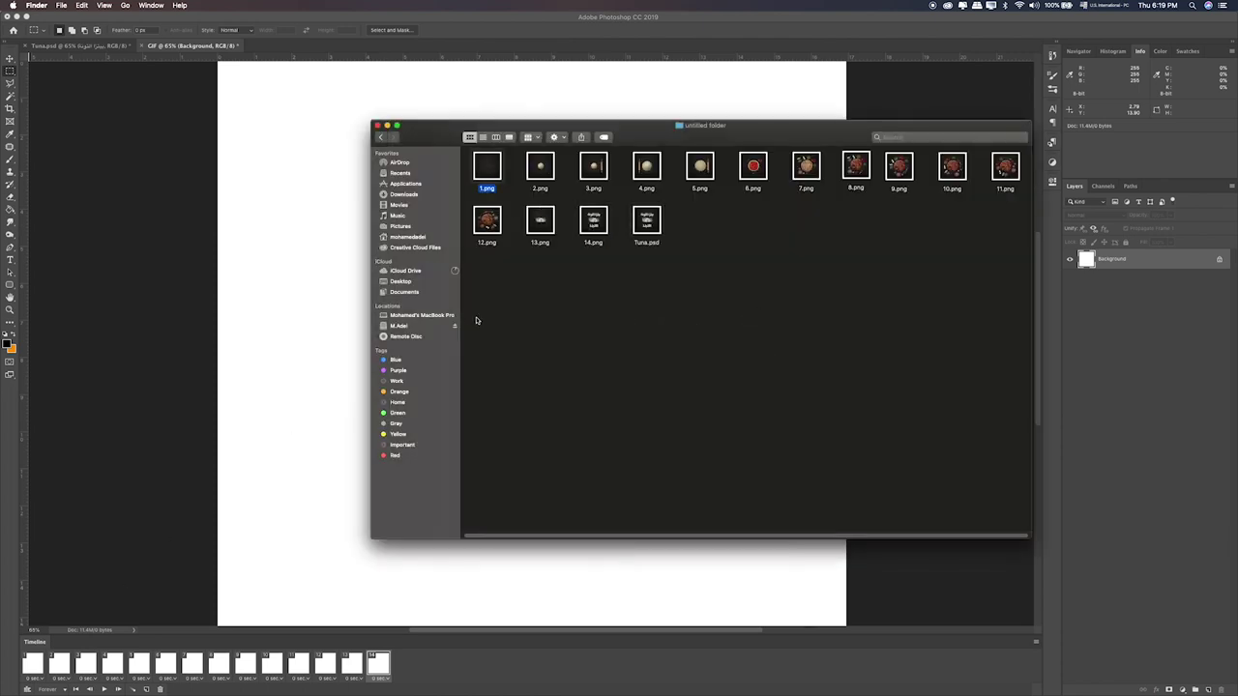
pyautogui.moveTo(470, 151); pyautogui.dragTo(994, 362)
pyautogui.keyDown('super'); pyautogui.click(646, 246); pyautogui.keyUp('super')
pyautogui.moveTo(497, 167); pyautogui.dragTo(293, 292)
pyautogui.press('Return')
pyautogui.press('Return')
pyautogui.press('Return')
pyautogui.press('Return')
pyautogui.press('Return')
pyautogui.press('Return')
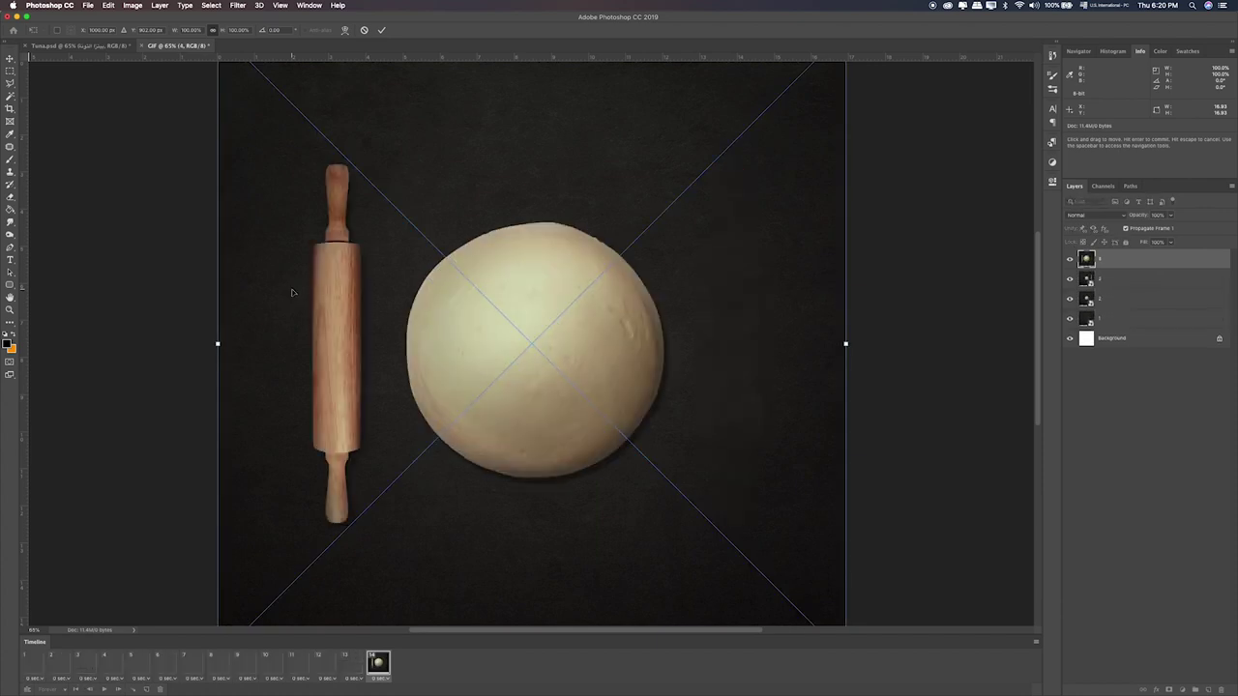
pyautogui.press('Return')
pyautogui.press('Return')
pyautogui.press('Return')
pyautogui.press('Return')
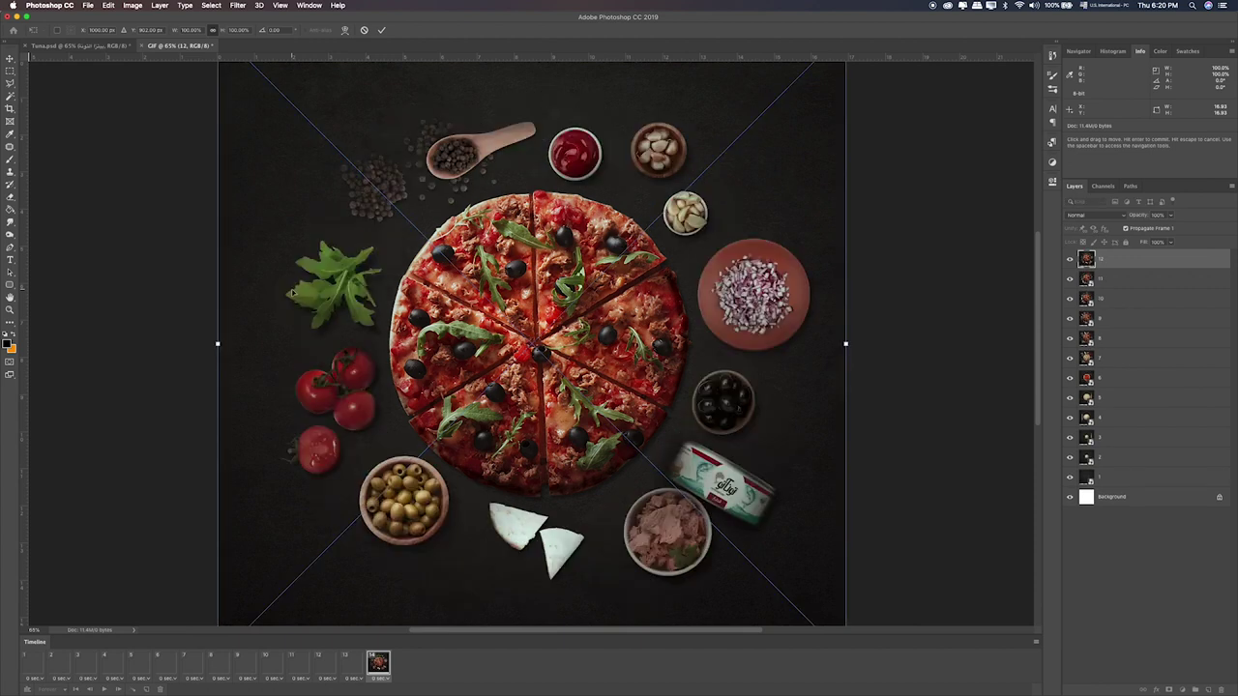
pyautogui.press('Return')
pyautogui.press('Return')
pyautogui.press('Return')
pyautogui.press('Return')
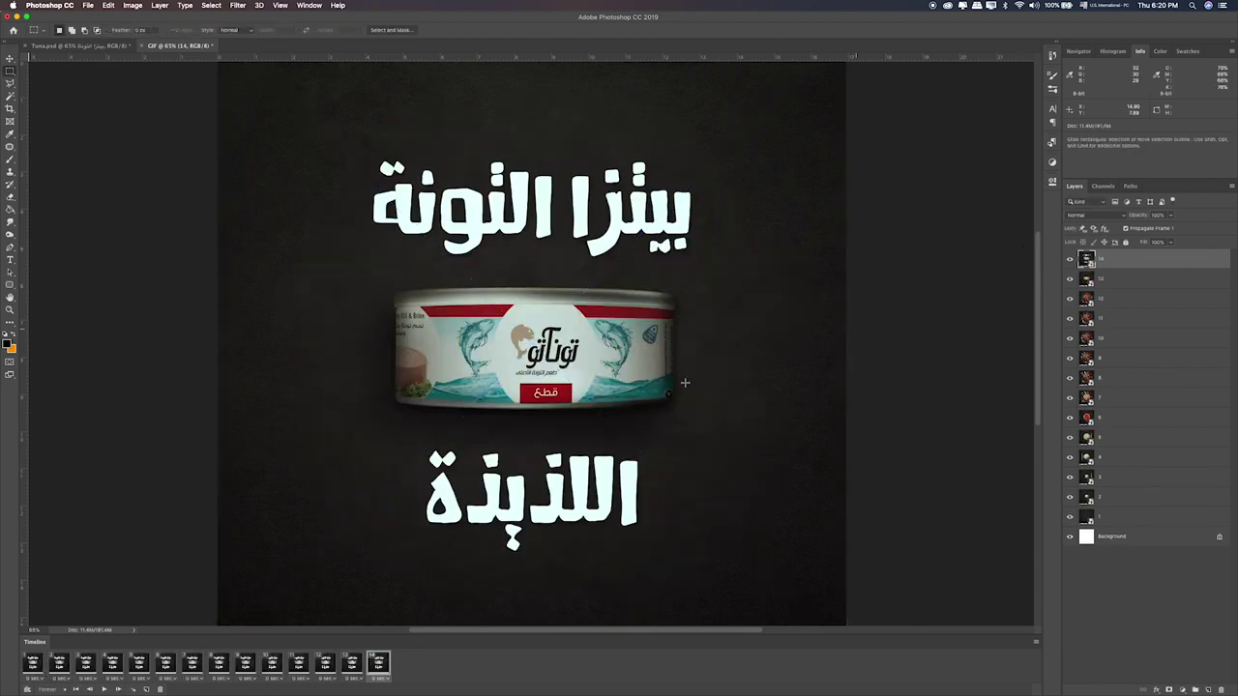
# Step: Make frame 1 the active frame and hide layers 2 to 14 in it, leaving layer 1 and the Background
pyautogui.click(34, 665)
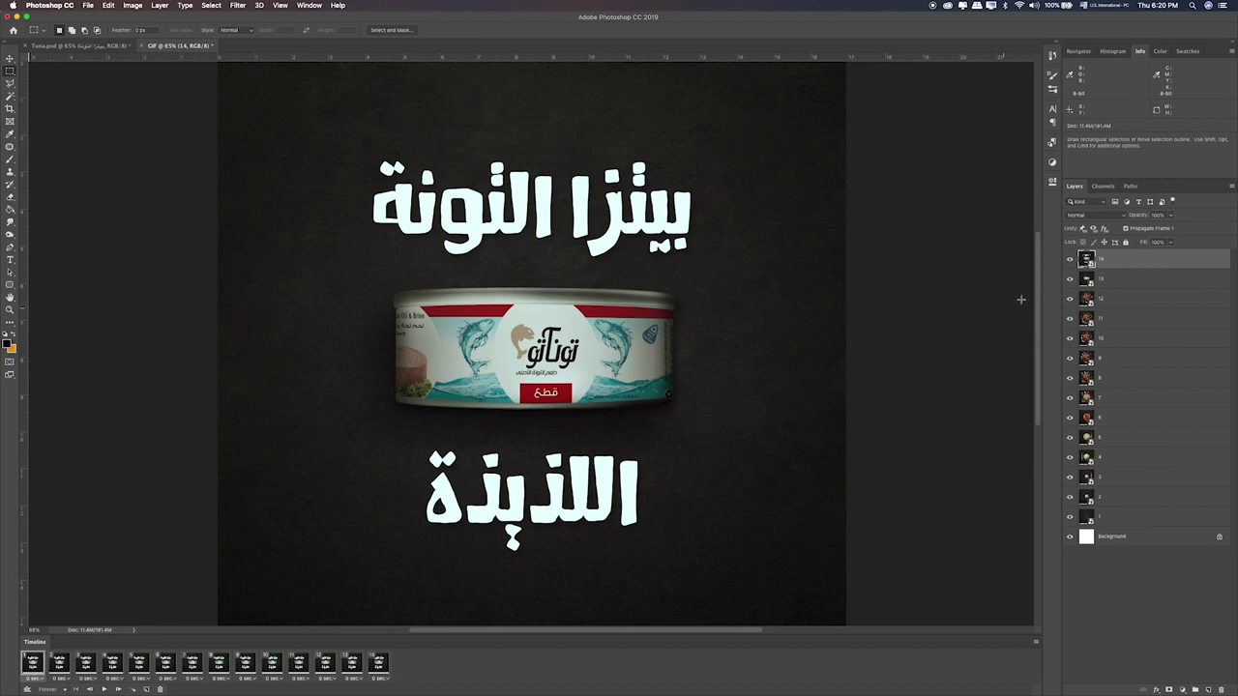
pyautogui.moveTo(1069, 262); pyautogui.dragTo(1075, 498)
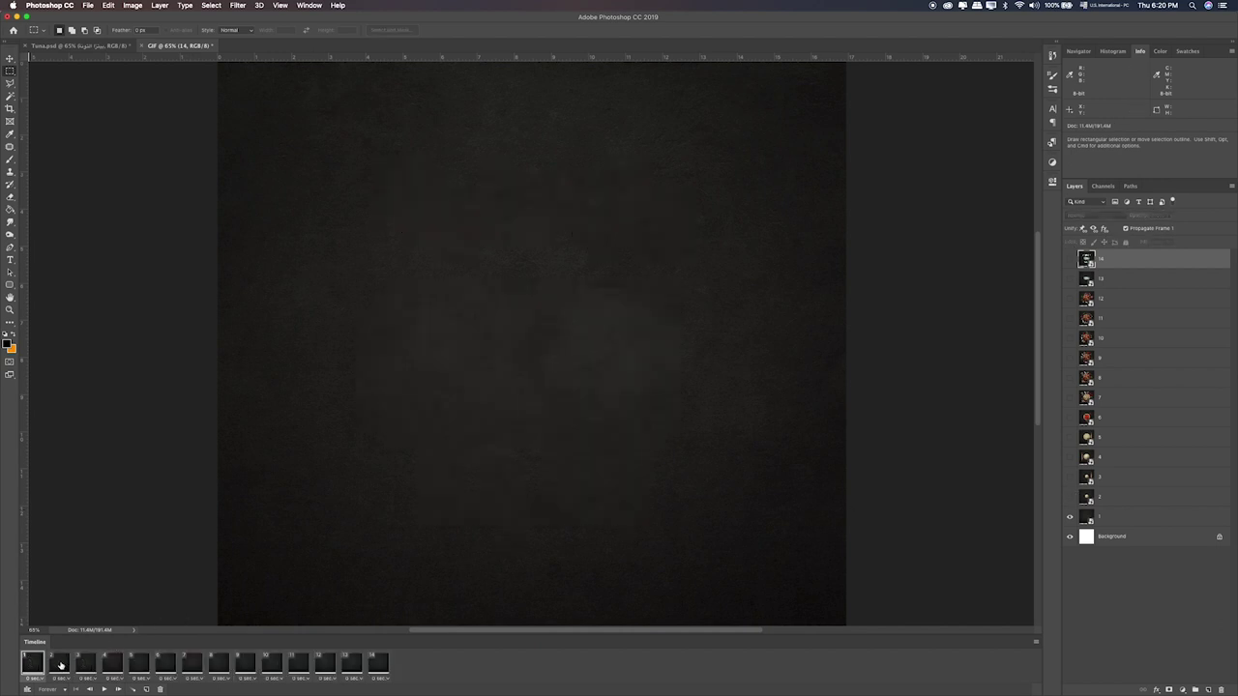
pyautogui.press('super+minus')
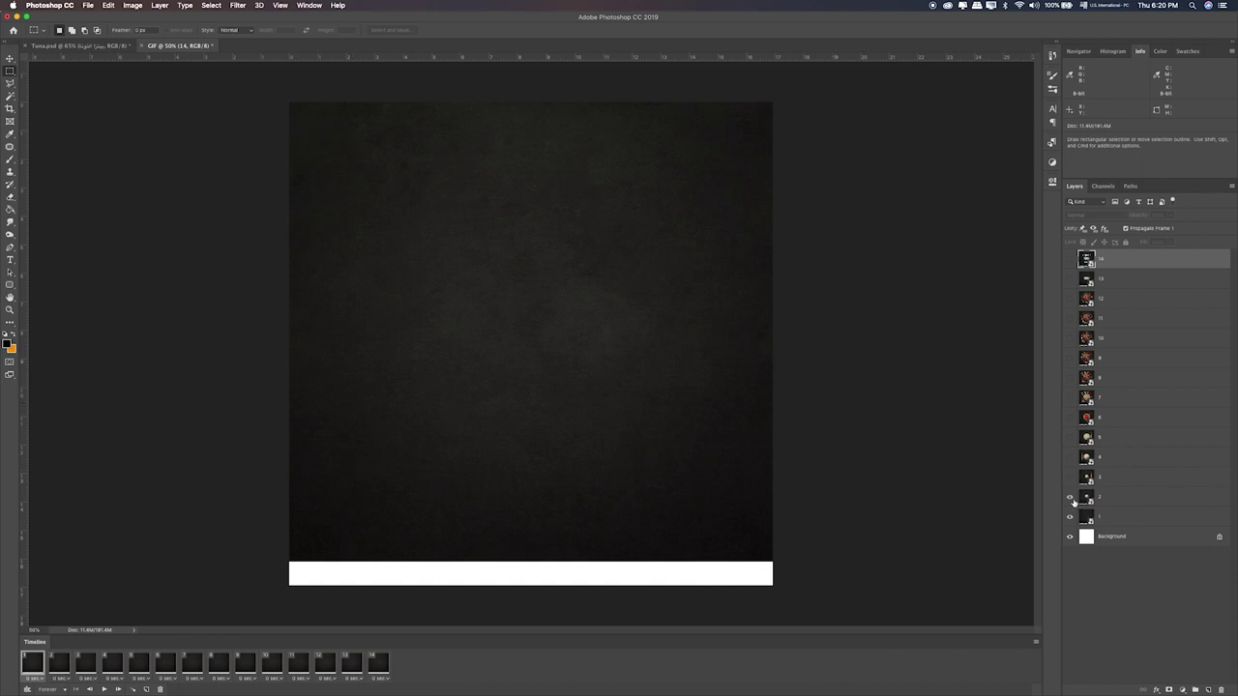
# Step: Show layers 2 to 14 again and shift layers 1 to 14 down together to cover the white strip at the canvas's lower edge
pyautogui.click(1069, 260)
pyautogui.keyDown('shift'); pyautogui.click(1117, 508); pyautogui.keyUp('shift')
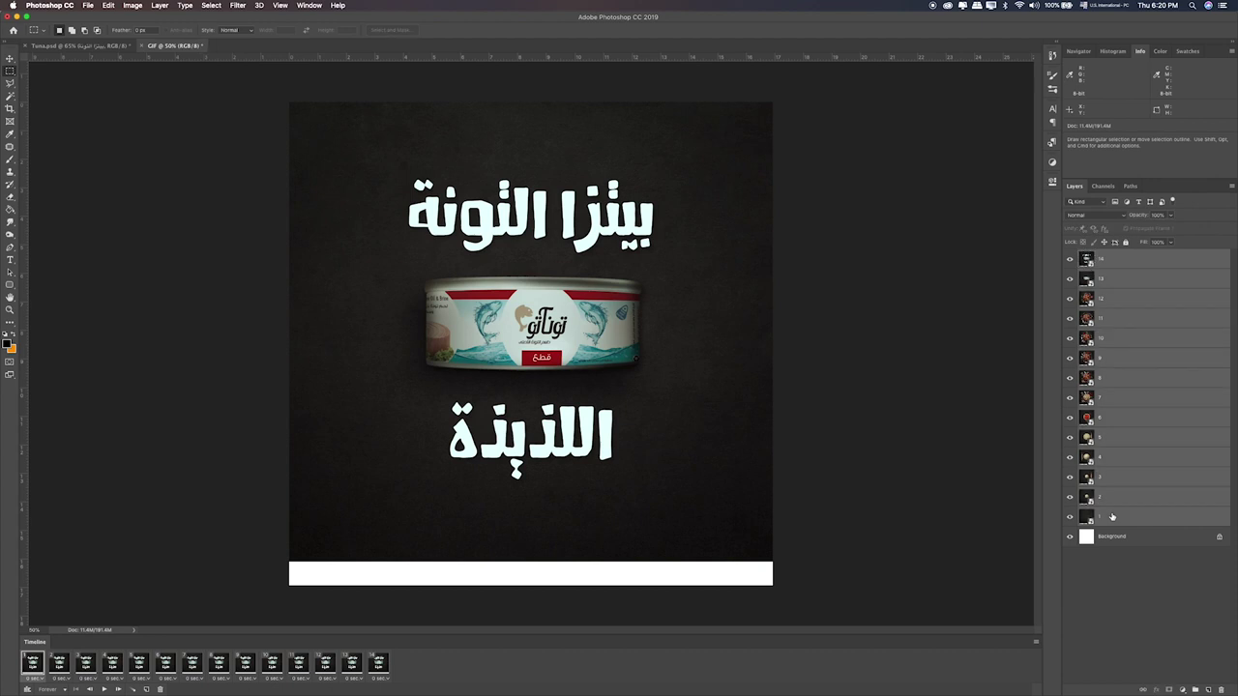
pyautogui.press('v')
pyautogui.moveTo(664, 416); pyautogui.dragTo(664, 441)
# Step: Hide layers 2 to 14 in the first frame so it shows only layer 1 over the Background, and deselect the layers
pyautogui.moveTo(1069, 261); pyautogui.dragTo(1070, 320)
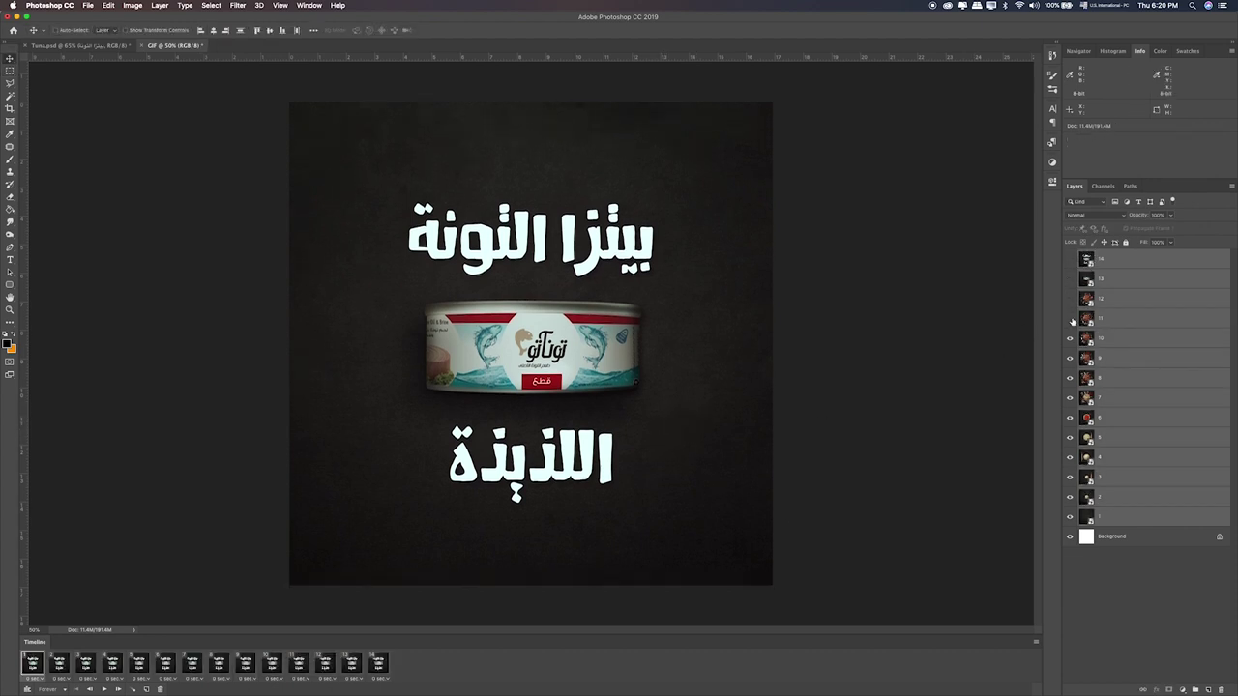
pyautogui.moveTo(1073, 477); pyautogui.dragTo(1071, 495)
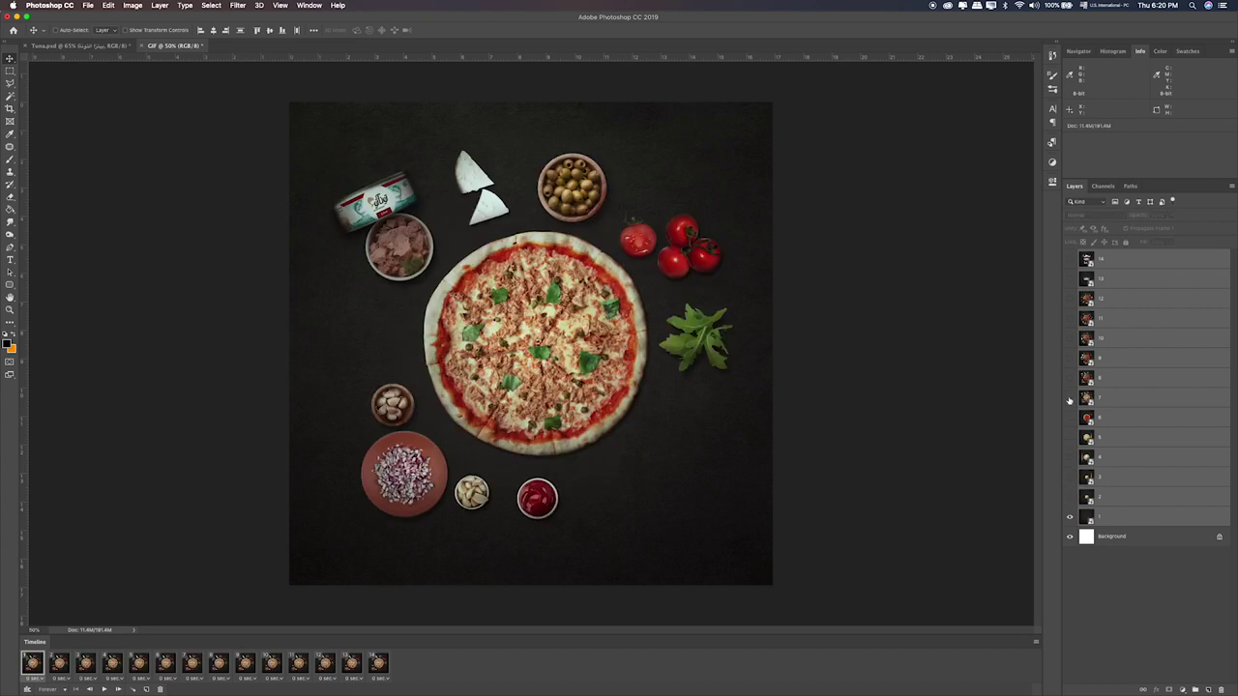
pyautogui.click(1070, 400)
pyautogui.click(60, 664)
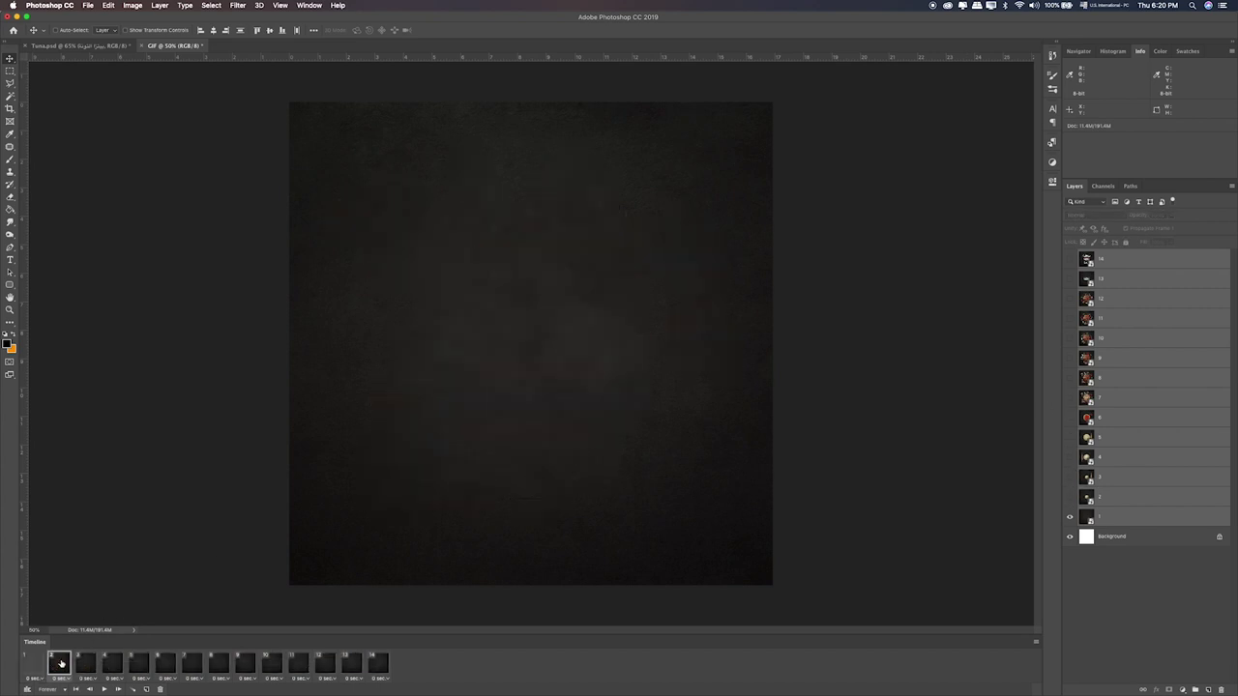
pyautogui.click(1151, 582)
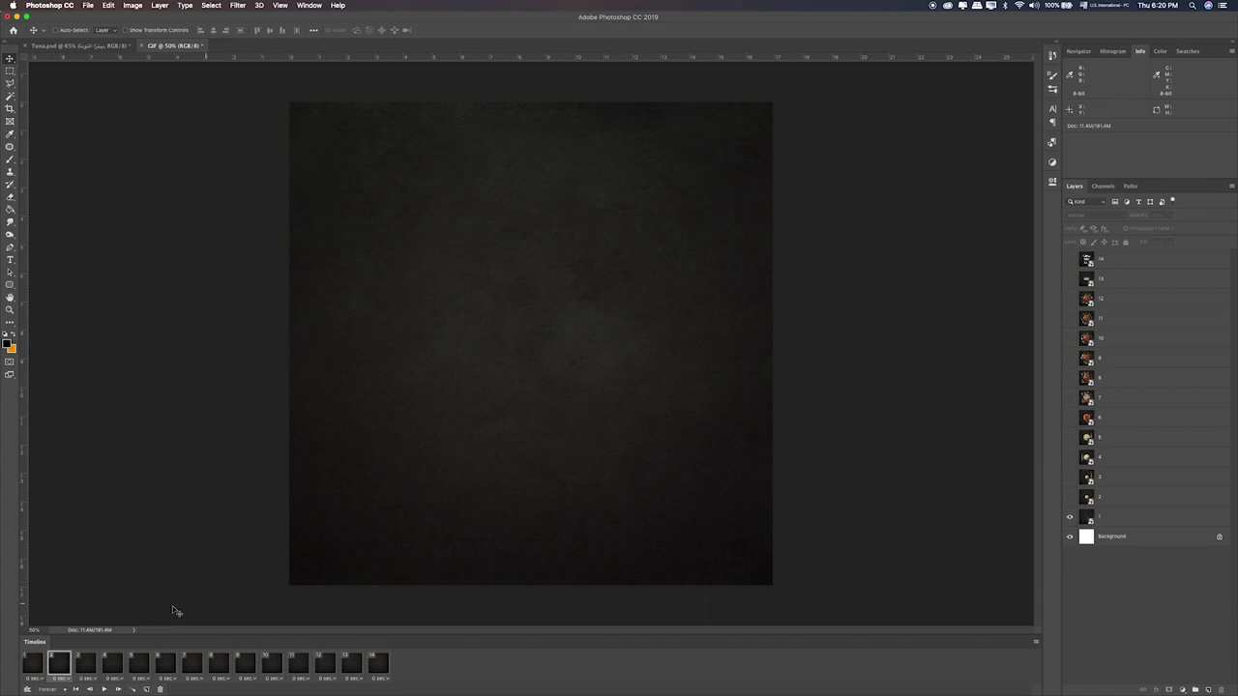
pyautogui.click(34, 663)
# Step: Swap layer 1 for layer 2 in frame 2 and for layer 3 in frame 3 using layer visibility
pyautogui.click(56, 664)
pyautogui.click(1069, 515)
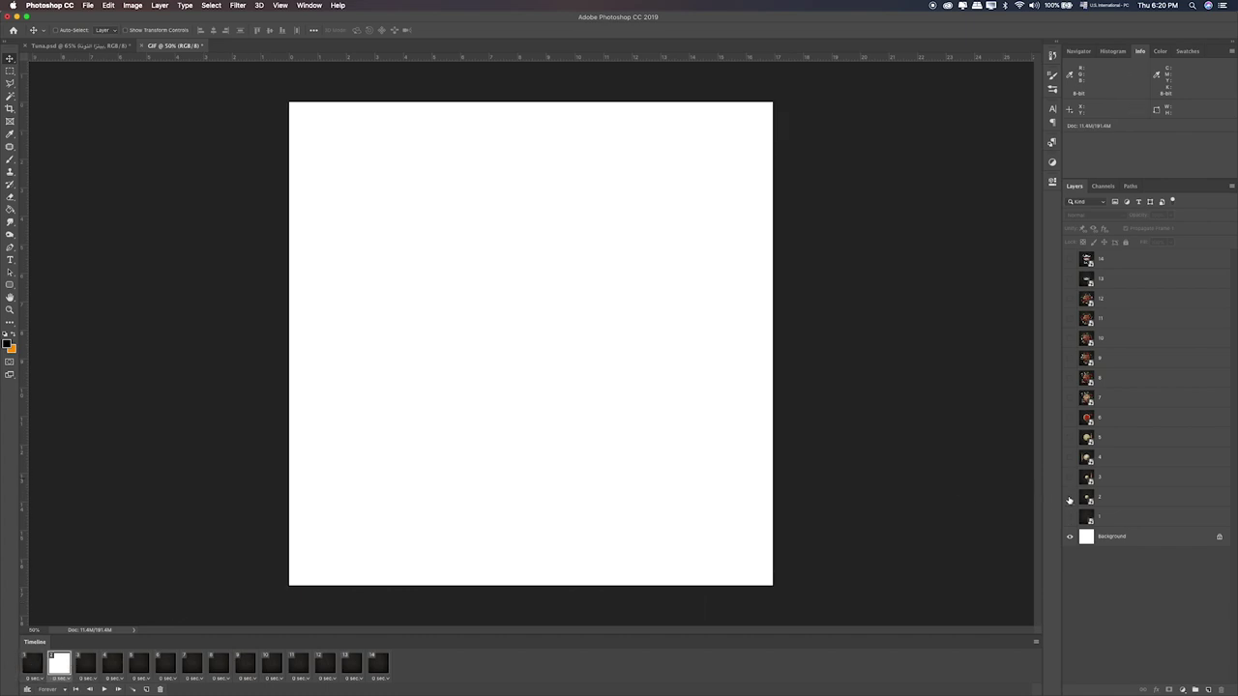
pyautogui.click(1070, 499)
pyautogui.click(88, 663)
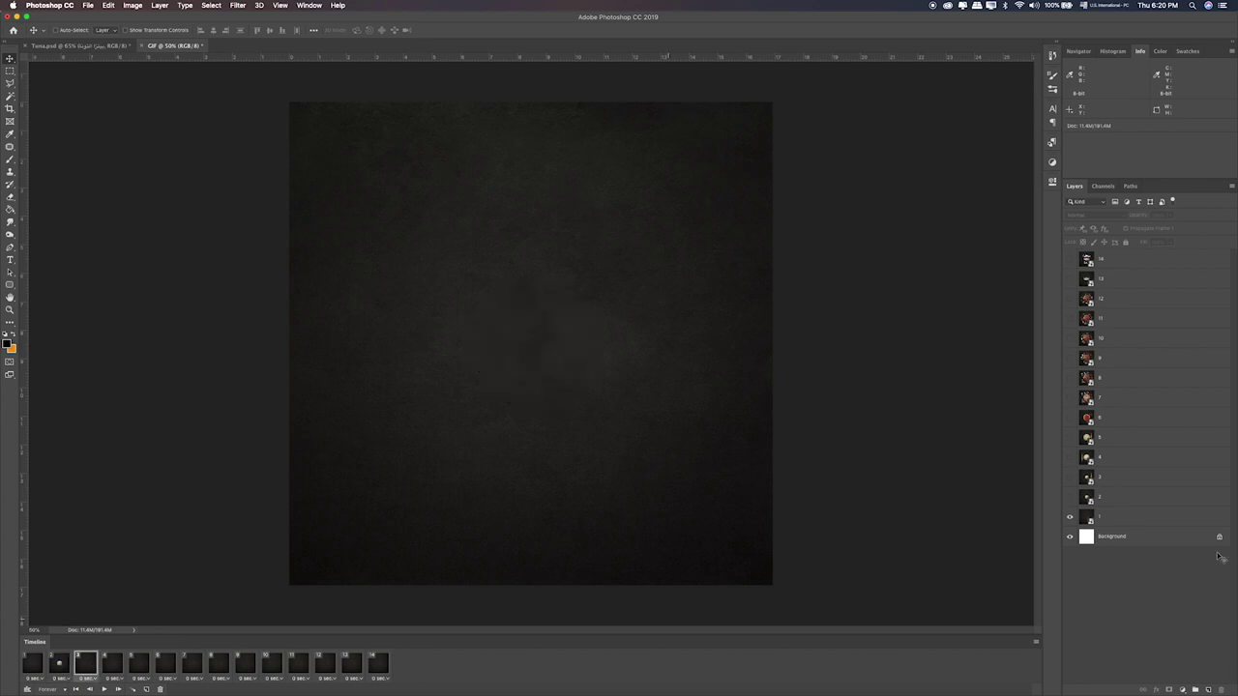
pyautogui.click(1070, 516)
pyautogui.click(1070, 478)
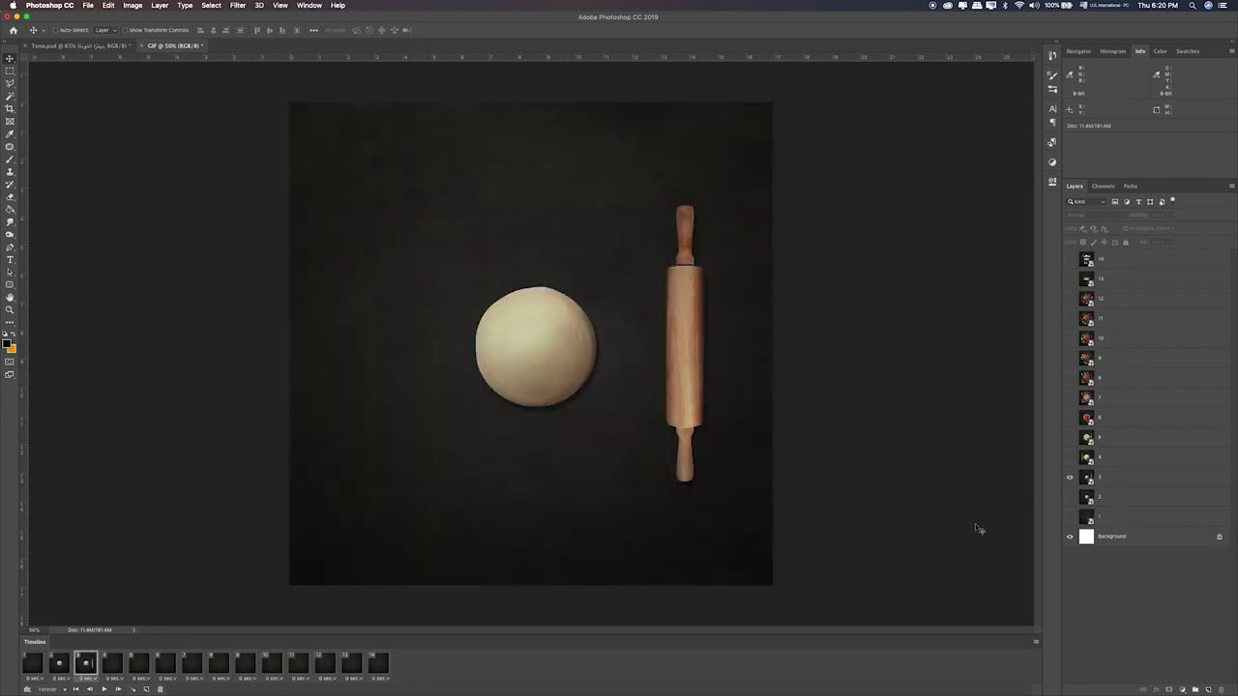
# Step: Hide layer 1 in frames 4 and 5, showing layer 4 in frame 4 and layer 5 in frame 5
pyautogui.click(112, 664)
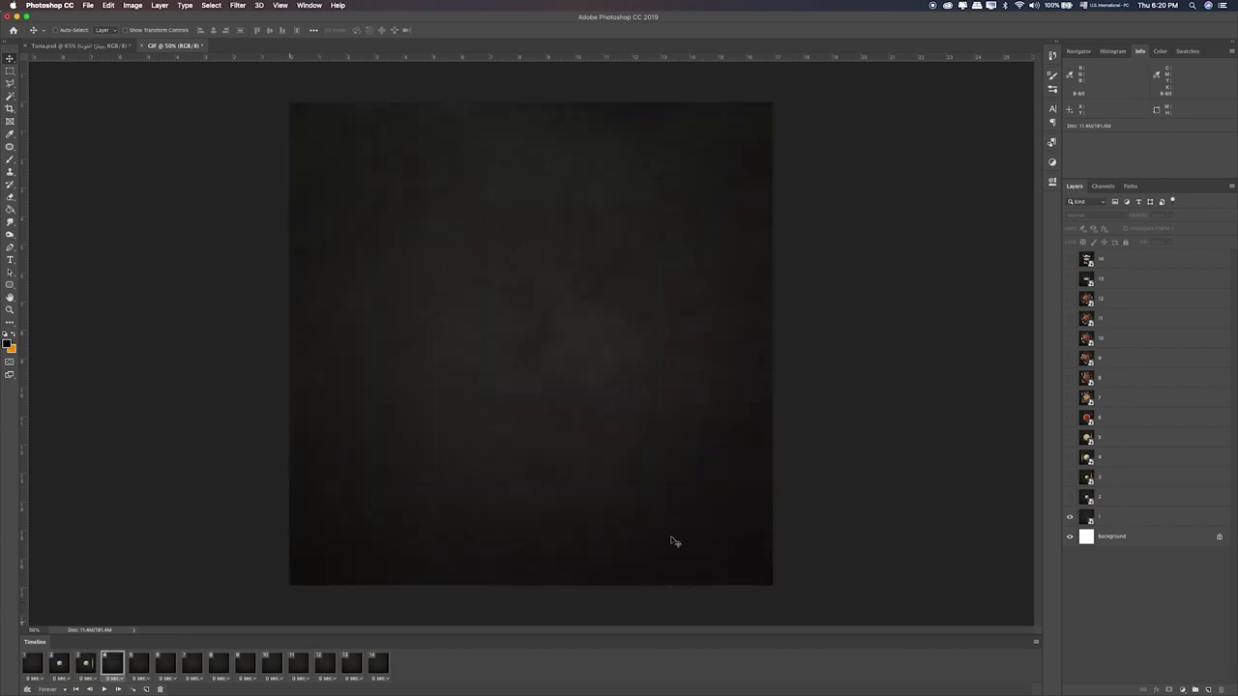
pyautogui.click(1070, 519)
pyautogui.click(1069, 457)
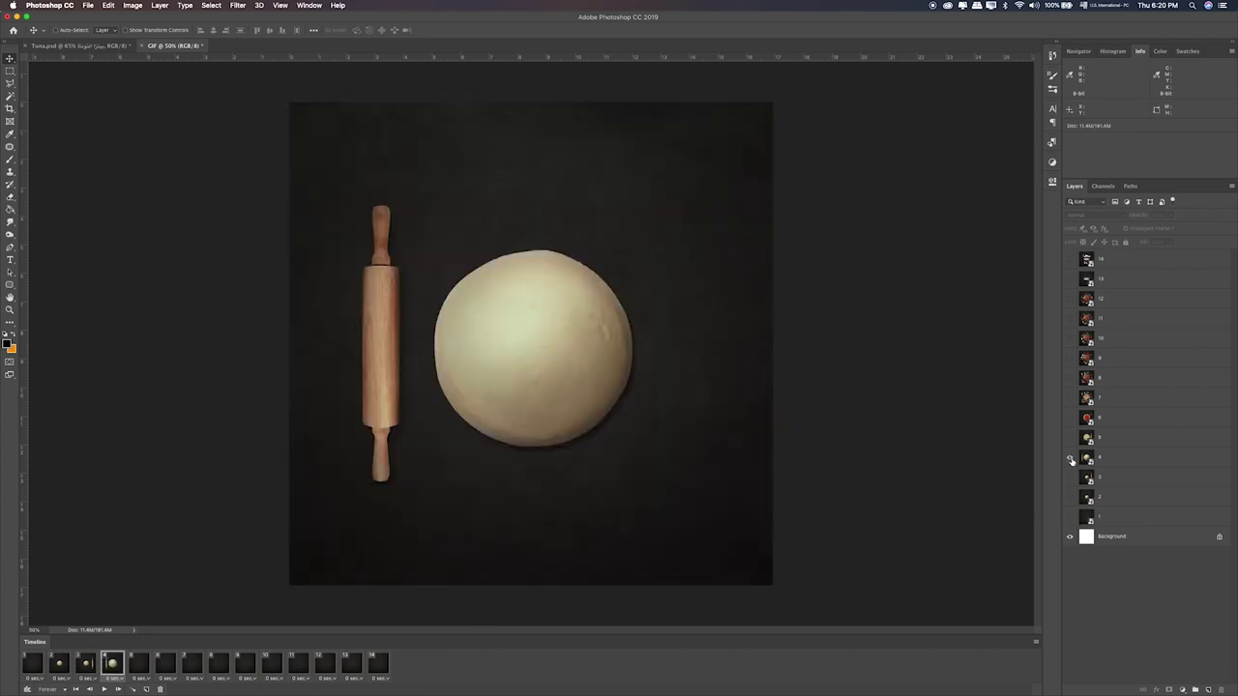
pyautogui.click(139, 664)
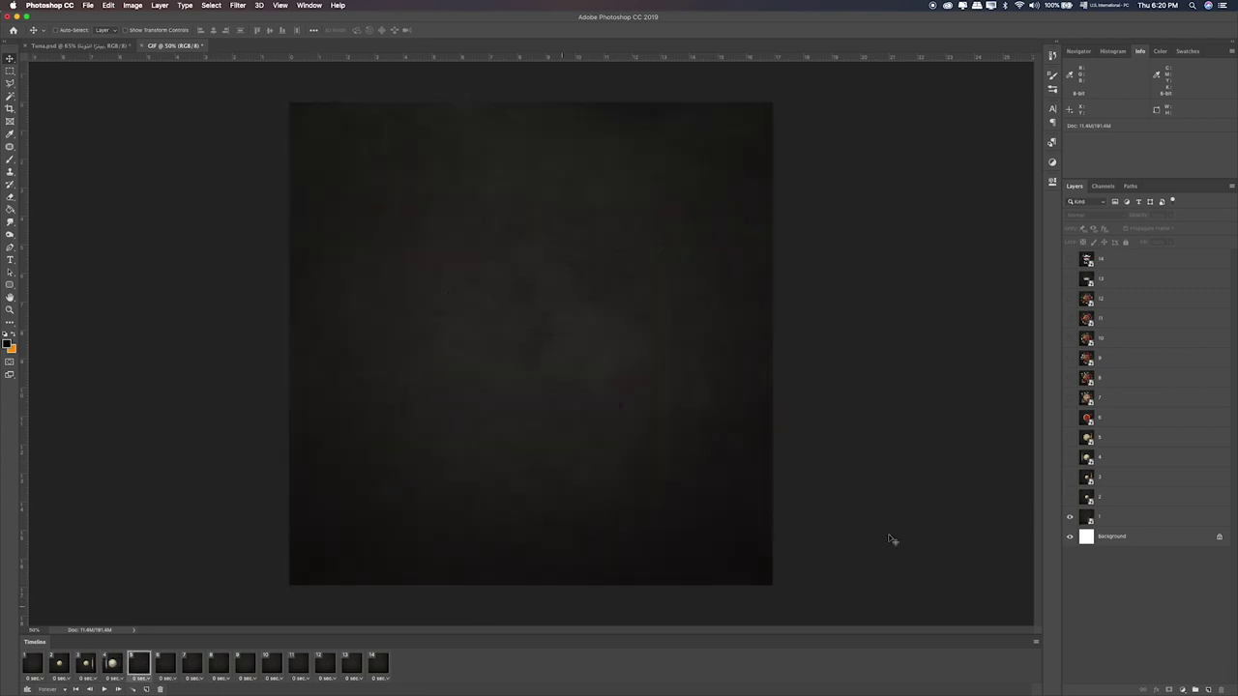
pyautogui.click(1070, 520)
pyautogui.click(1070, 439)
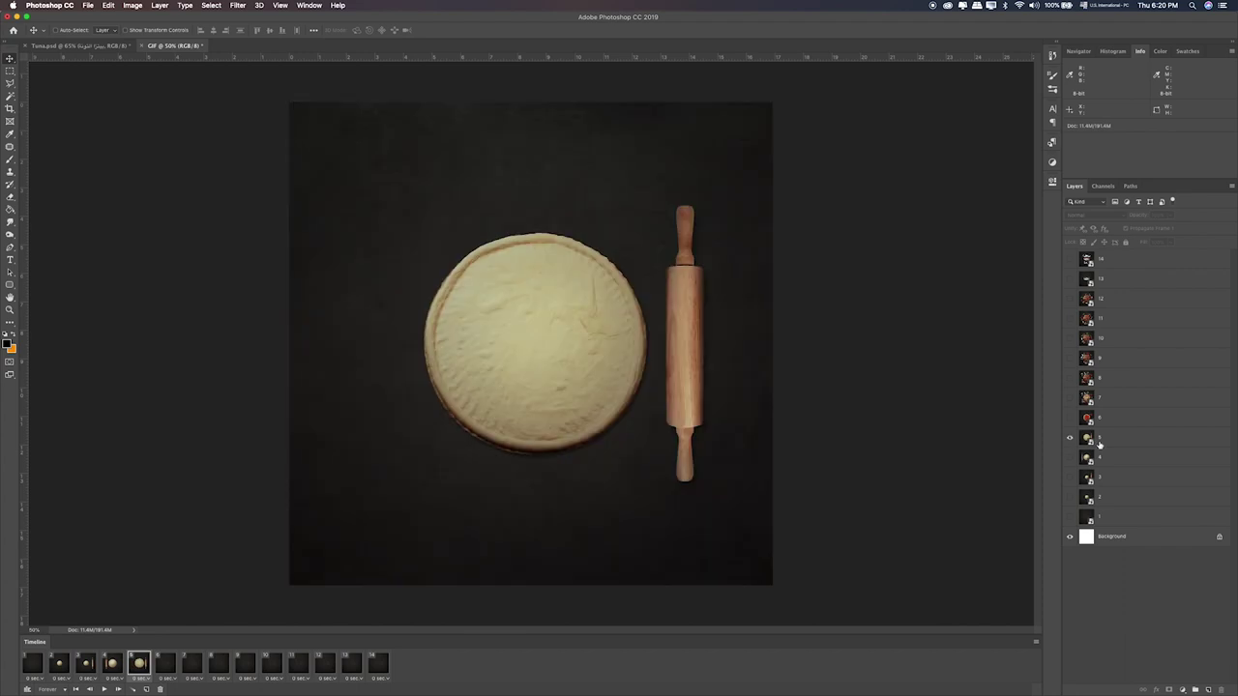
# Step: Hide layer 1 in frames 6 and 7, showing layer 6 in frame 6 and layer 7 in frame 7
pyautogui.click(165, 664)
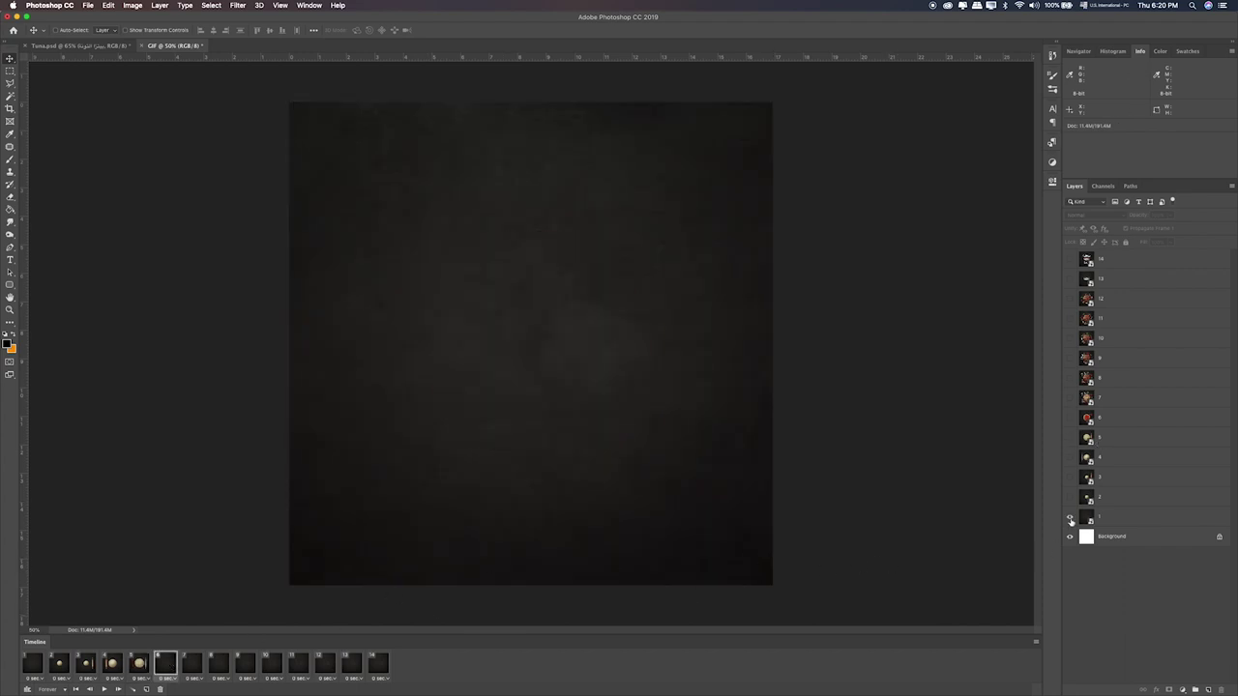
pyautogui.click(1070, 520)
pyautogui.click(1070, 418)
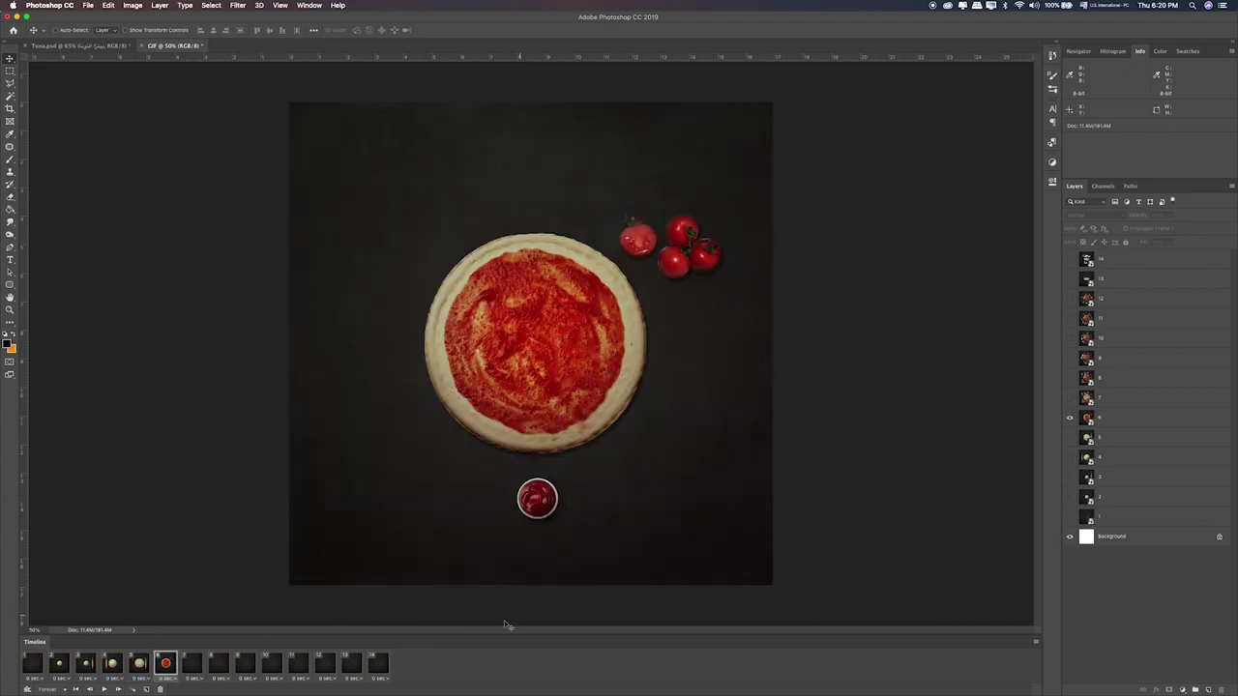
pyautogui.click(187, 663)
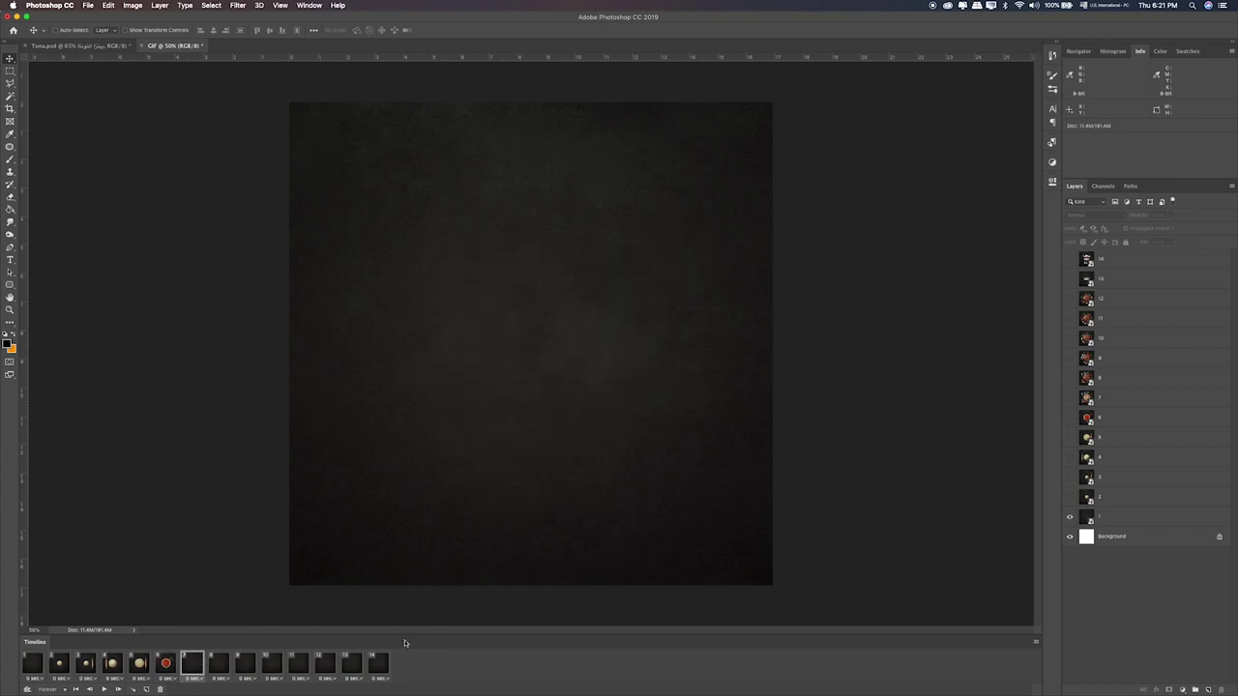
pyautogui.click(1069, 520)
pyautogui.click(1069, 397)
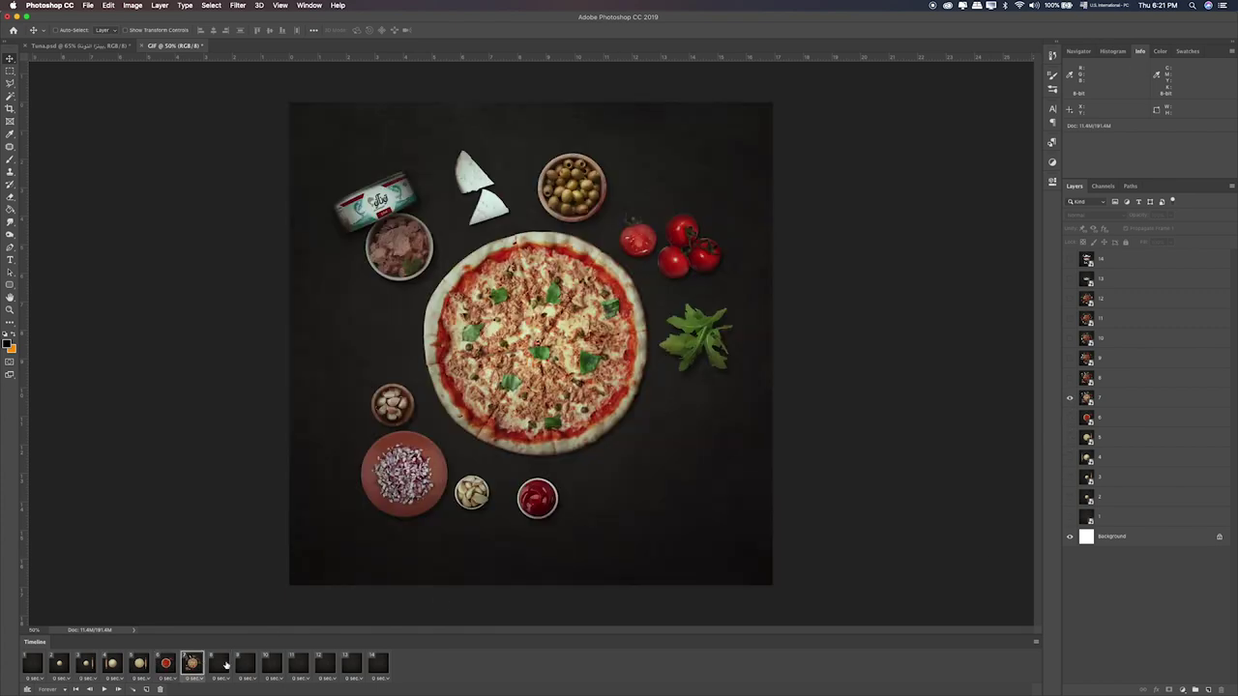
# Step: Hide layer 1 in frames 8 and 9, showing layer 8 in frame 8 and layer 9 in frame 9
pyautogui.click(220, 663)
pyautogui.click(1069, 519)
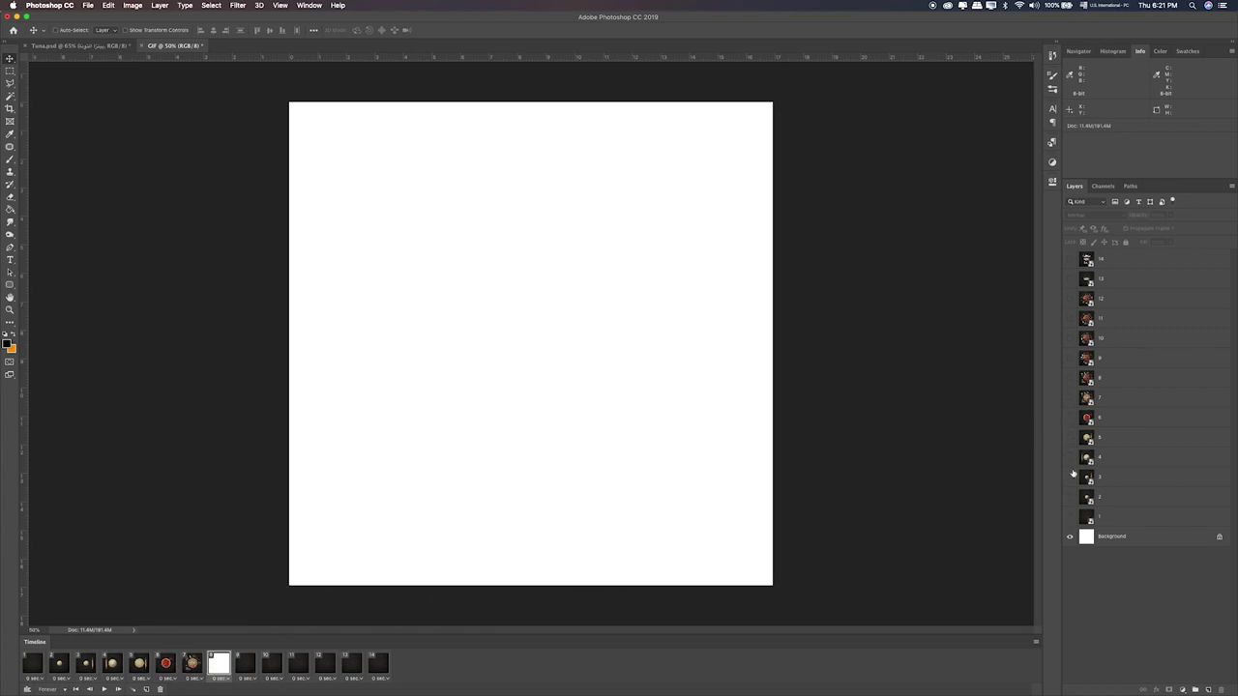
pyautogui.click(1070, 378)
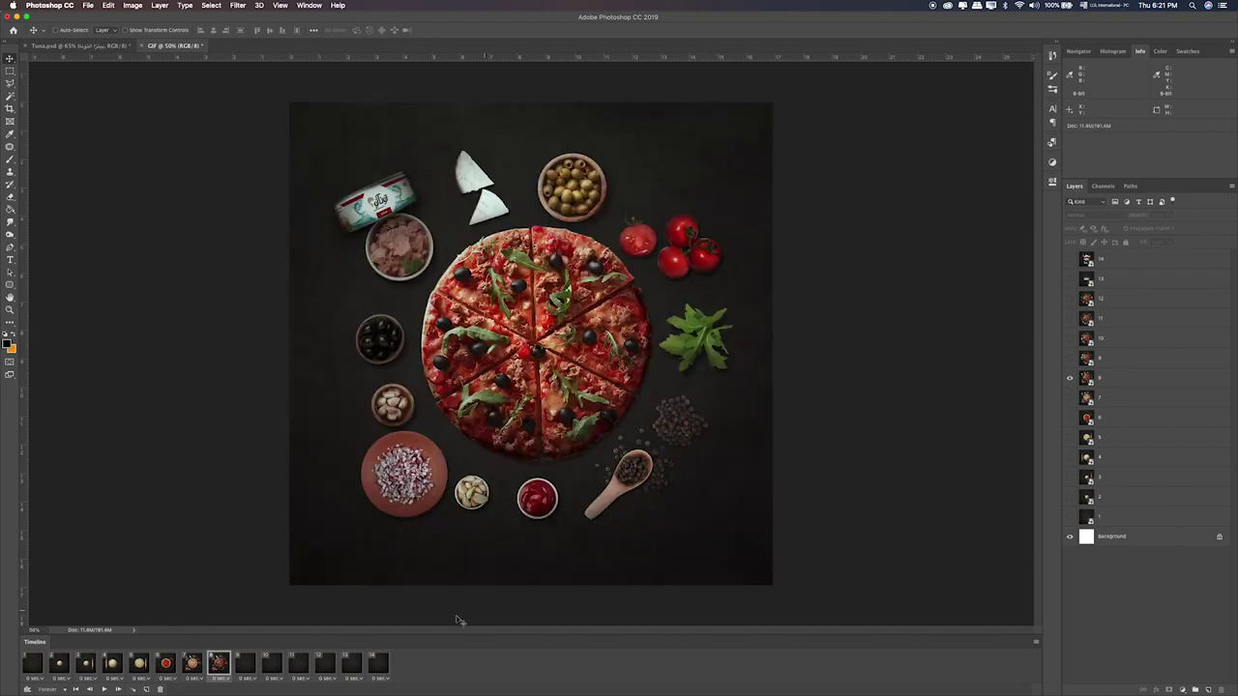
pyautogui.click(1070, 518)
pyautogui.click(1070, 362)
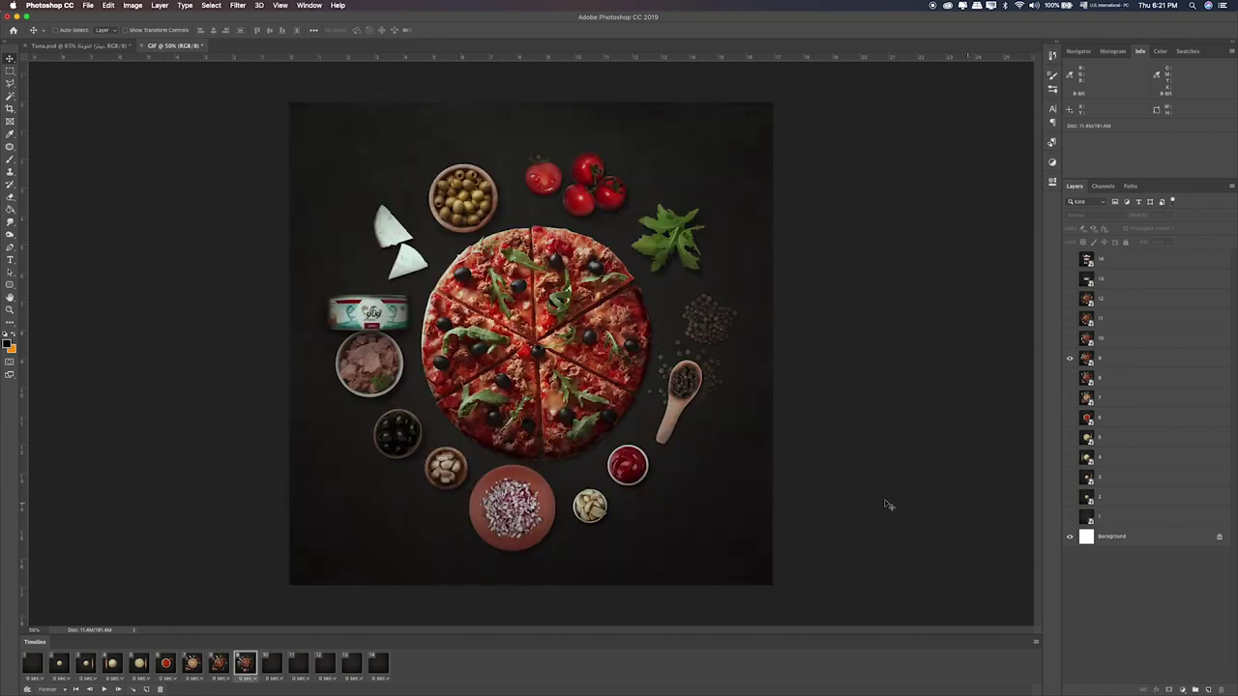
# Step: Hide layer 1 in frames 10 and 11, showing layer 10 in frame 10 and layer 11 in frame 11
pyautogui.click(277, 659)
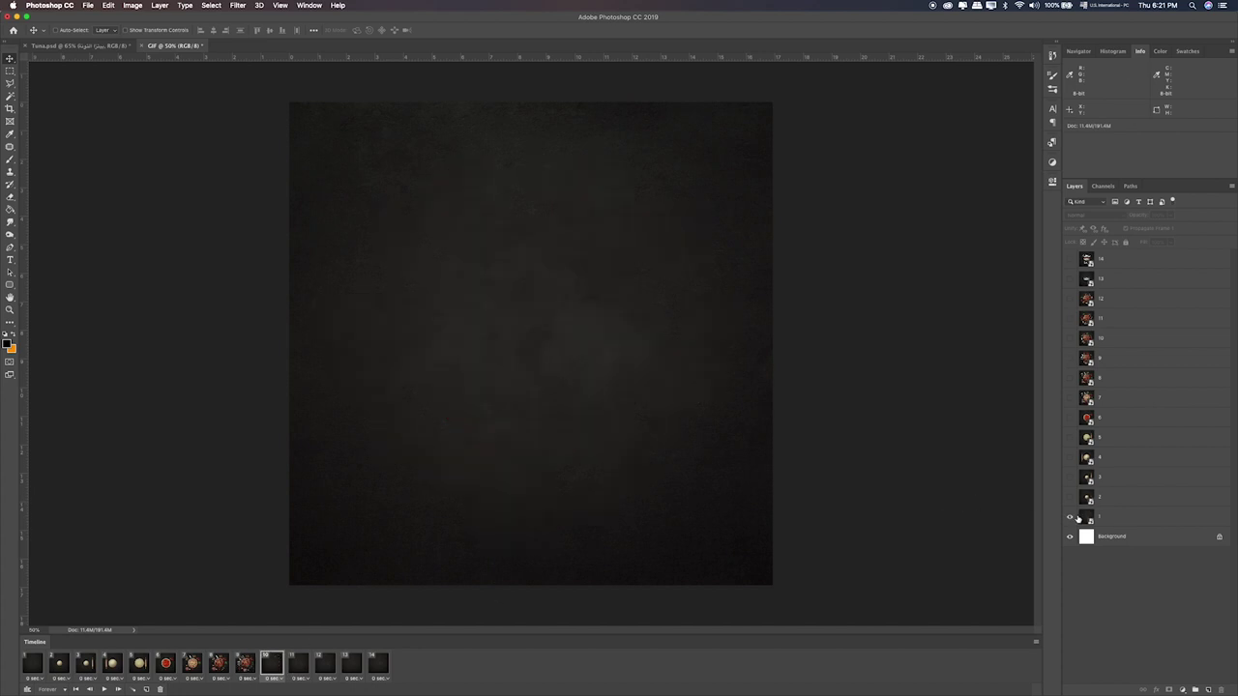
pyautogui.click(1070, 517)
pyautogui.click(1070, 338)
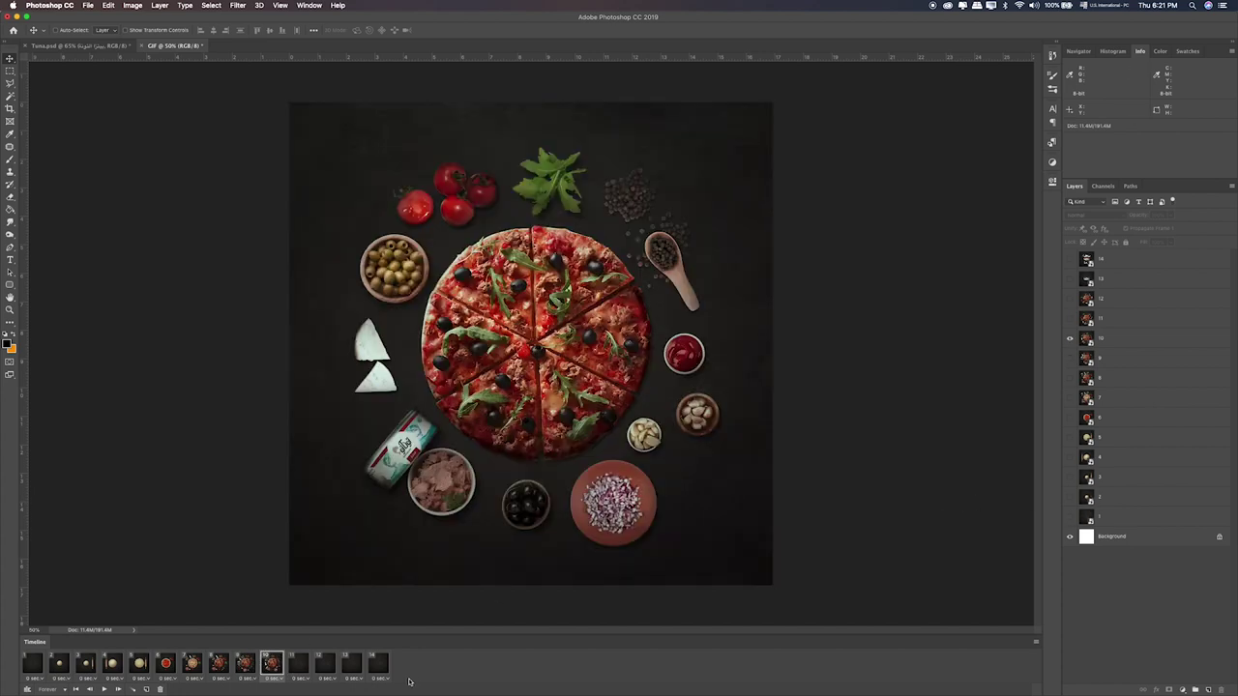
pyautogui.click(298, 666)
pyautogui.click(1070, 518)
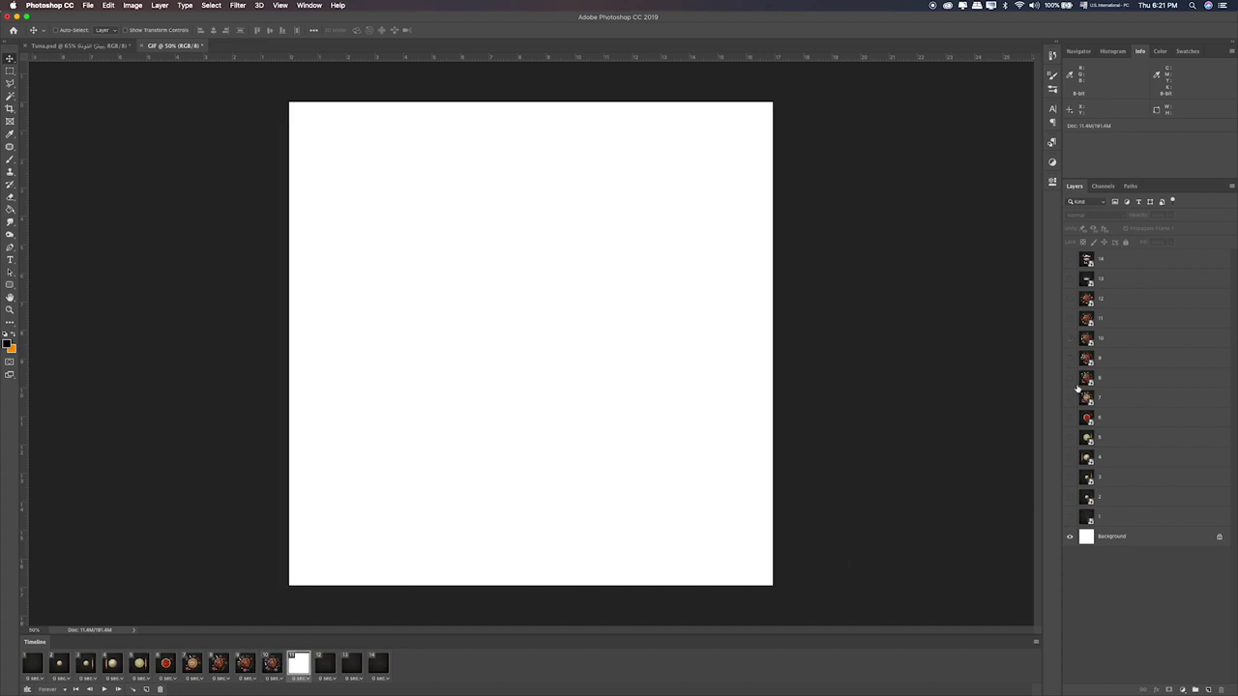
pyautogui.click(1069, 318)
# Step: Hide layer 1 in frames 12 and 13, showing layer 12 in frame 12 and layer 13 in frame 13
pyautogui.click(324, 664)
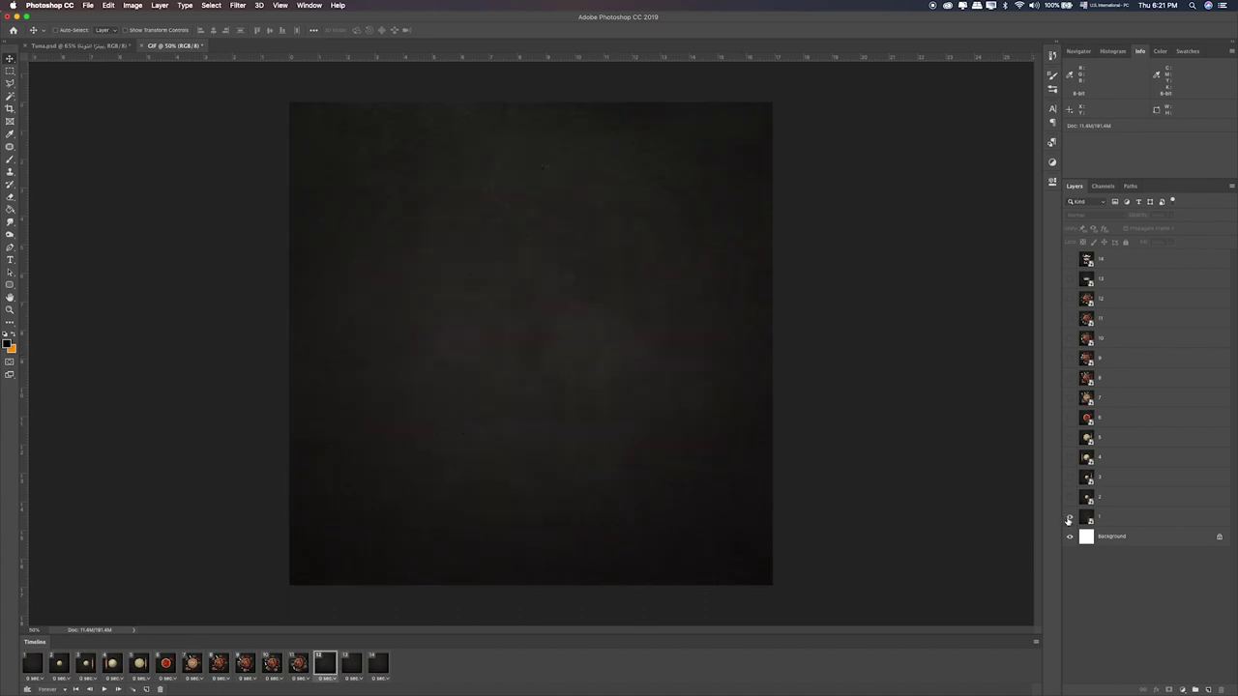
pyautogui.click(1069, 518)
pyautogui.click(1070, 299)
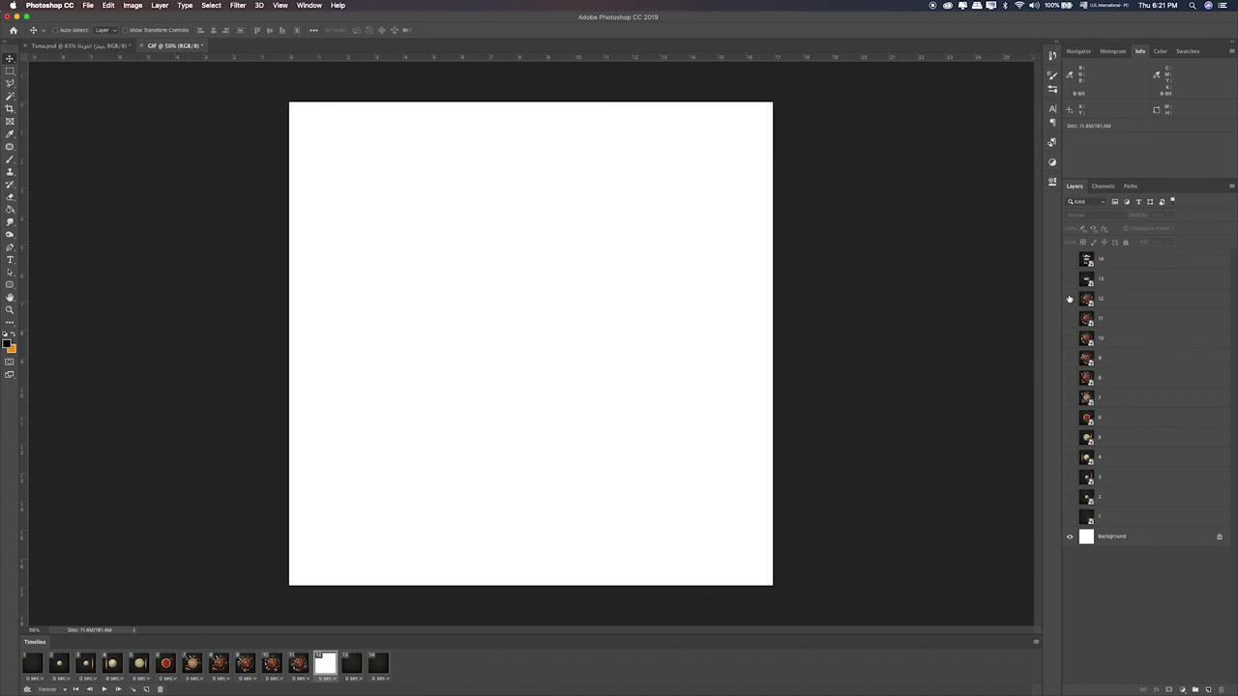
pyautogui.click(353, 665)
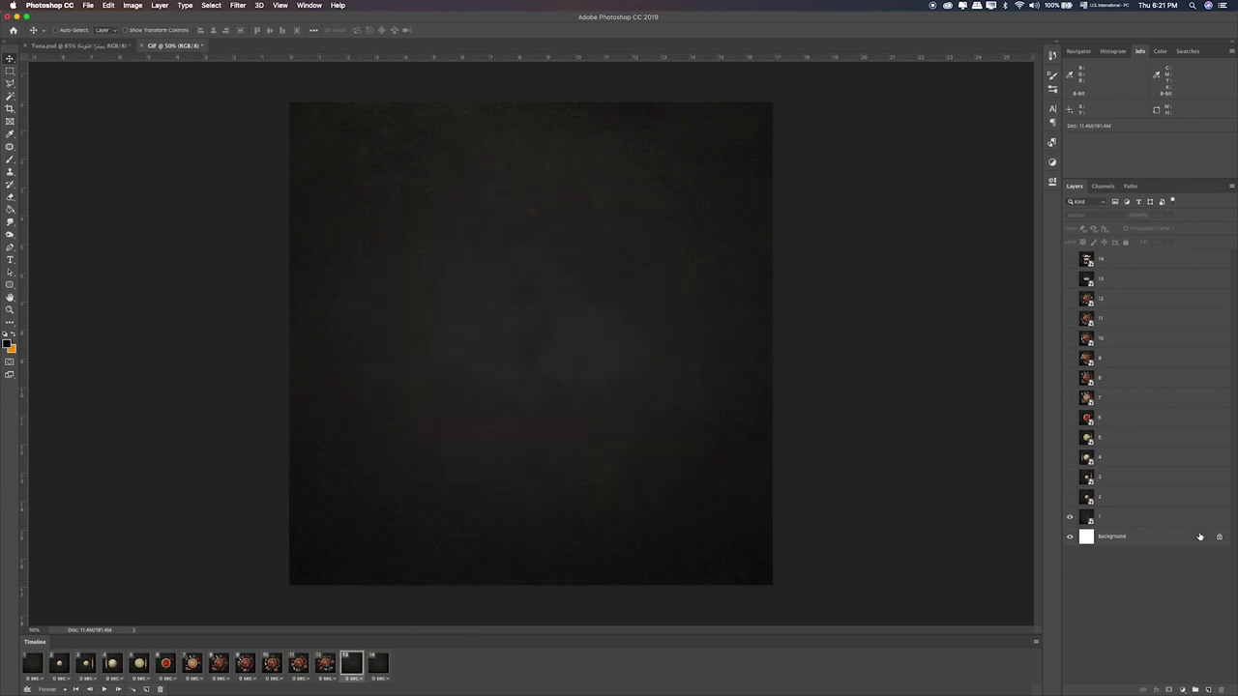
pyautogui.click(1069, 518)
pyautogui.click(1070, 279)
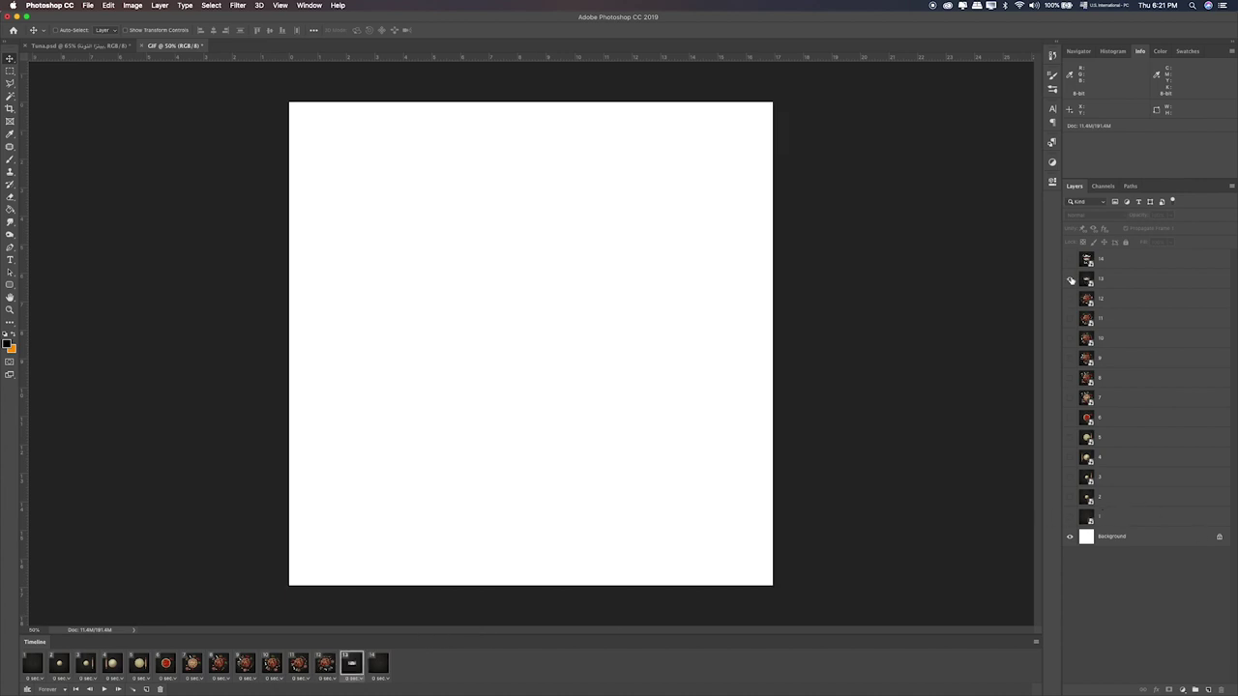
# Step: Hide layer 1 in frame 14 and show layer 14 with the tuna can and Arabic title instead
pyautogui.click(377, 668)
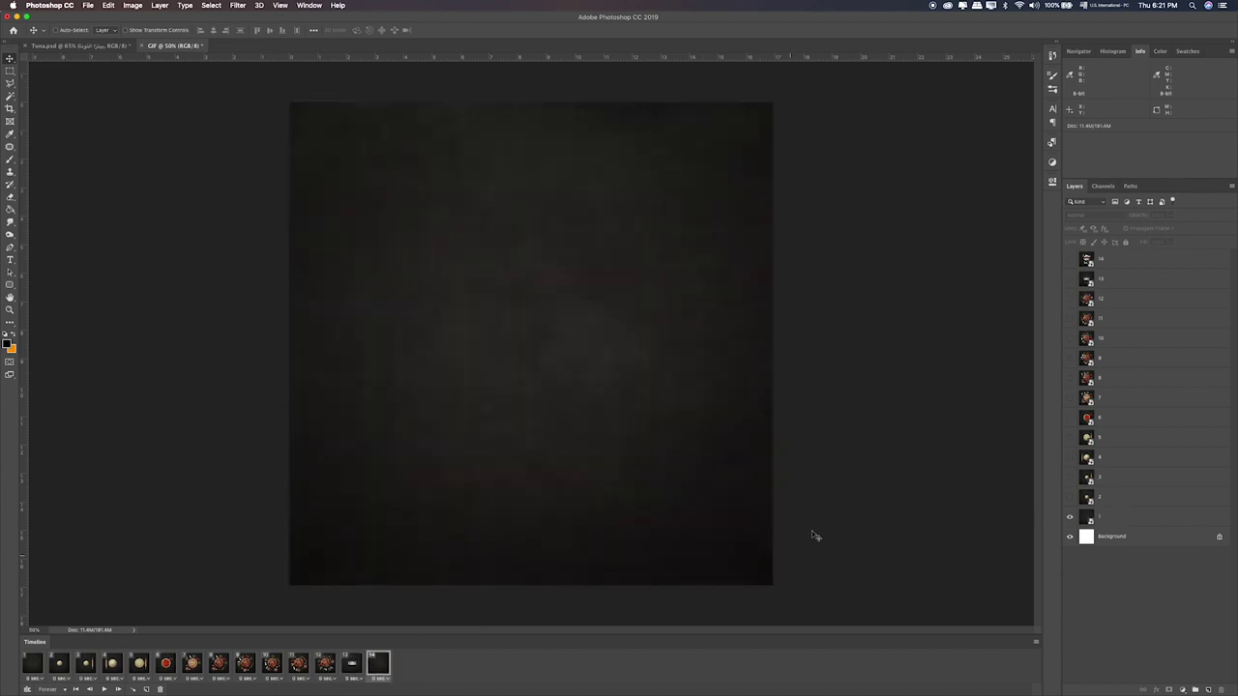
pyautogui.click(1070, 518)
pyautogui.click(1069, 259)
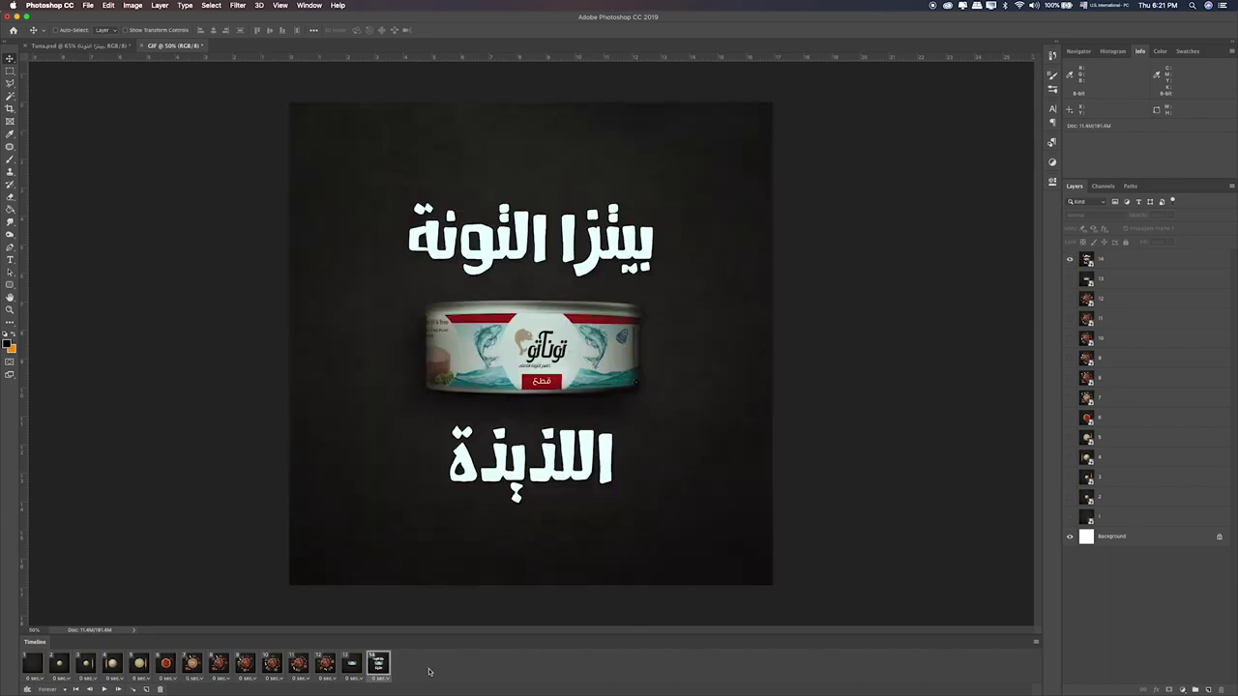
# Step: Set the delay of all 14 frames to 0.5 seconds and play the animation
pyautogui.keyDown('shift'); pyautogui.click(35, 661); pyautogui.keyUp('shift')
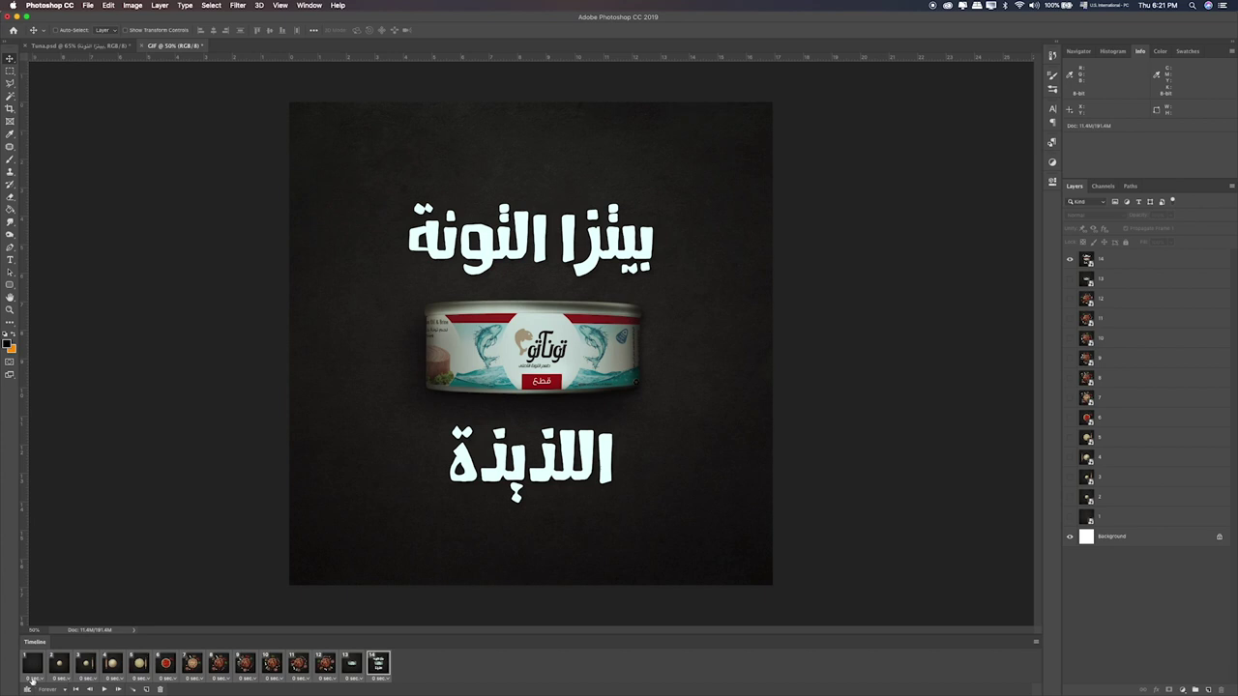
pyautogui.click(31, 679)
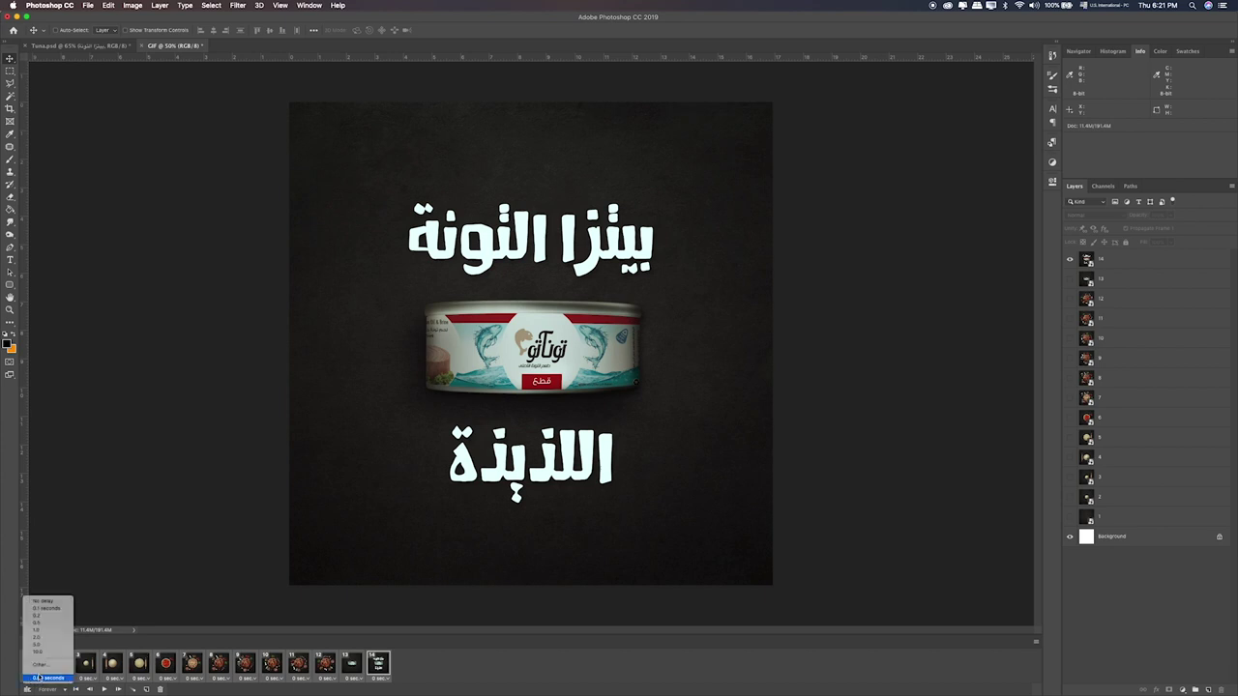
pyautogui.click(48, 625)
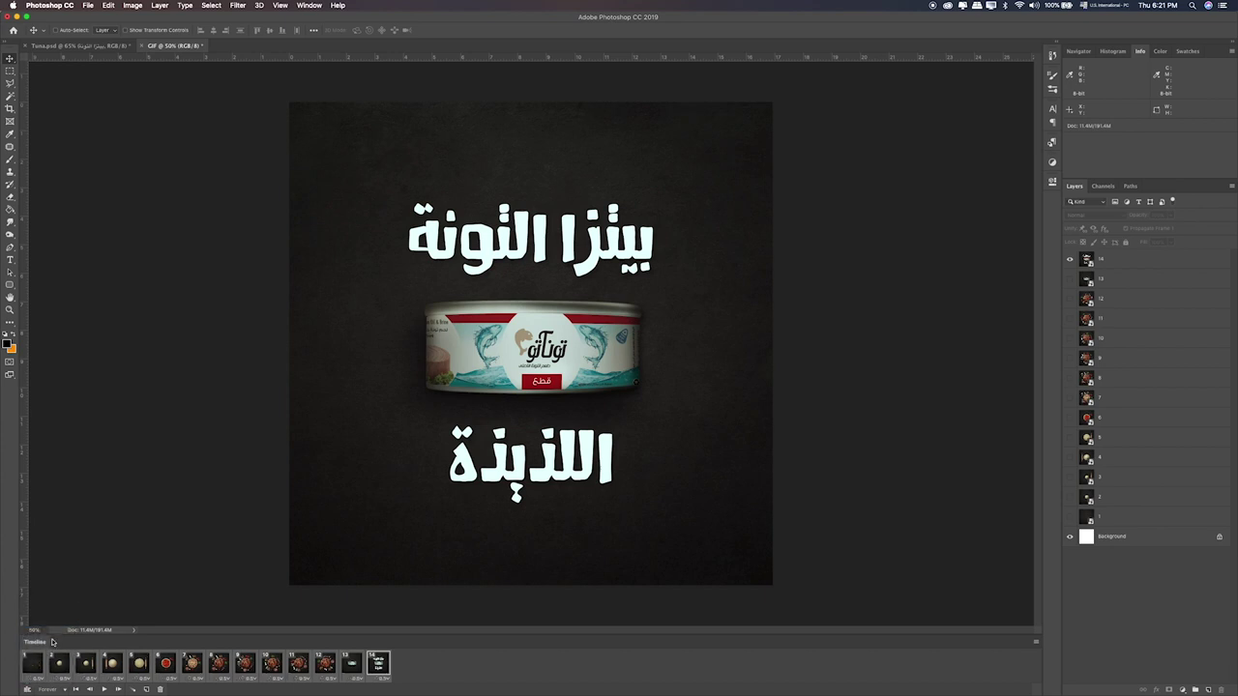
pyautogui.press('space')
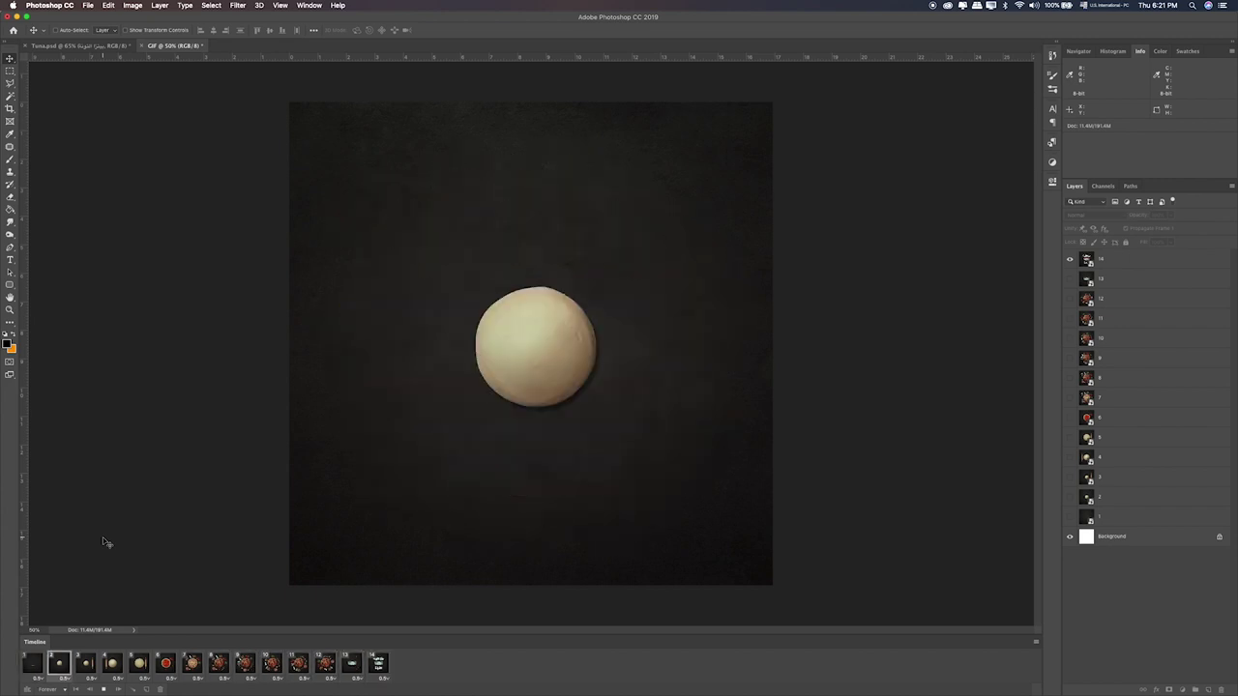
# Step: Stop playback and apply a new custom delay to all 14 frames together
pyautogui.press('space')
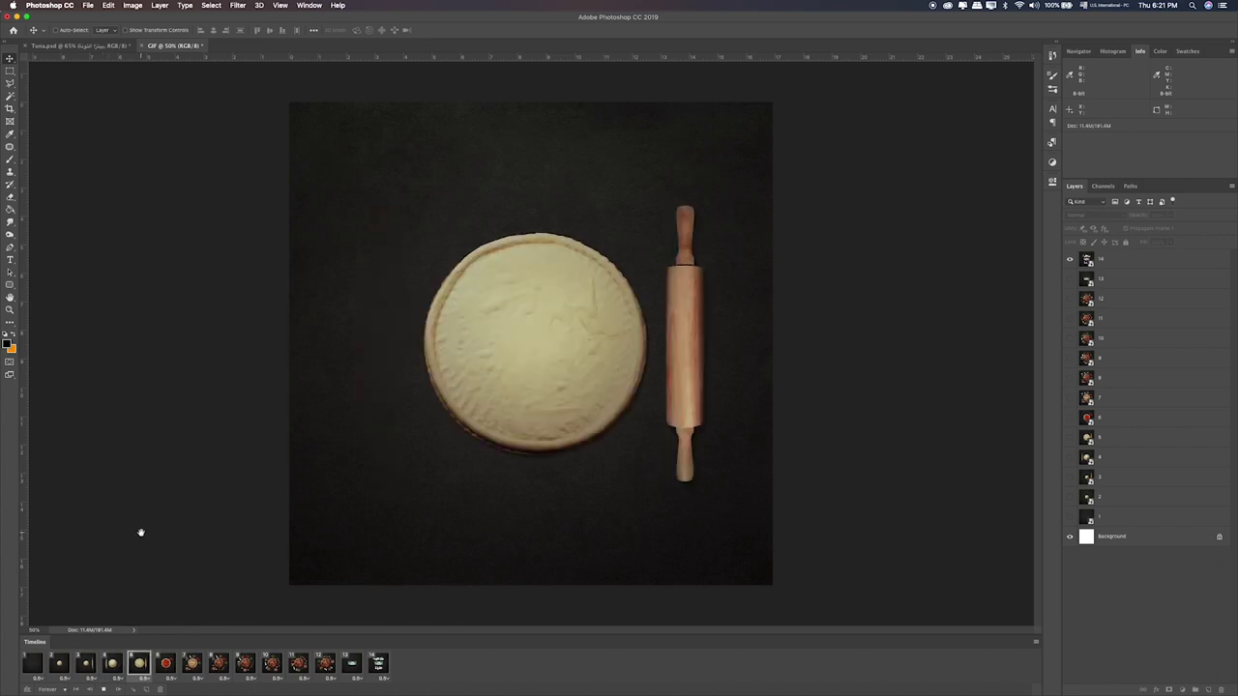
pyautogui.click(35, 664)
pyautogui.keyDown('shift'); pyautogui.click(379, 664); pyautogui.keyUp('shift')
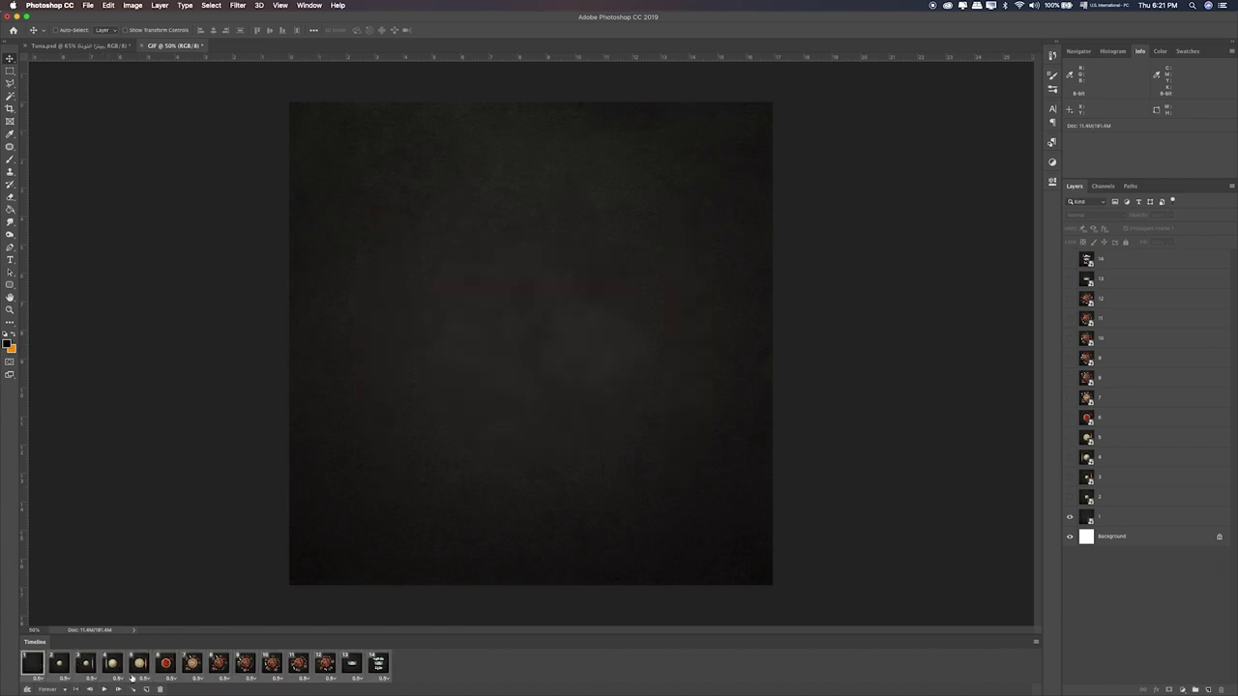
pyautogui.click(40, 679)
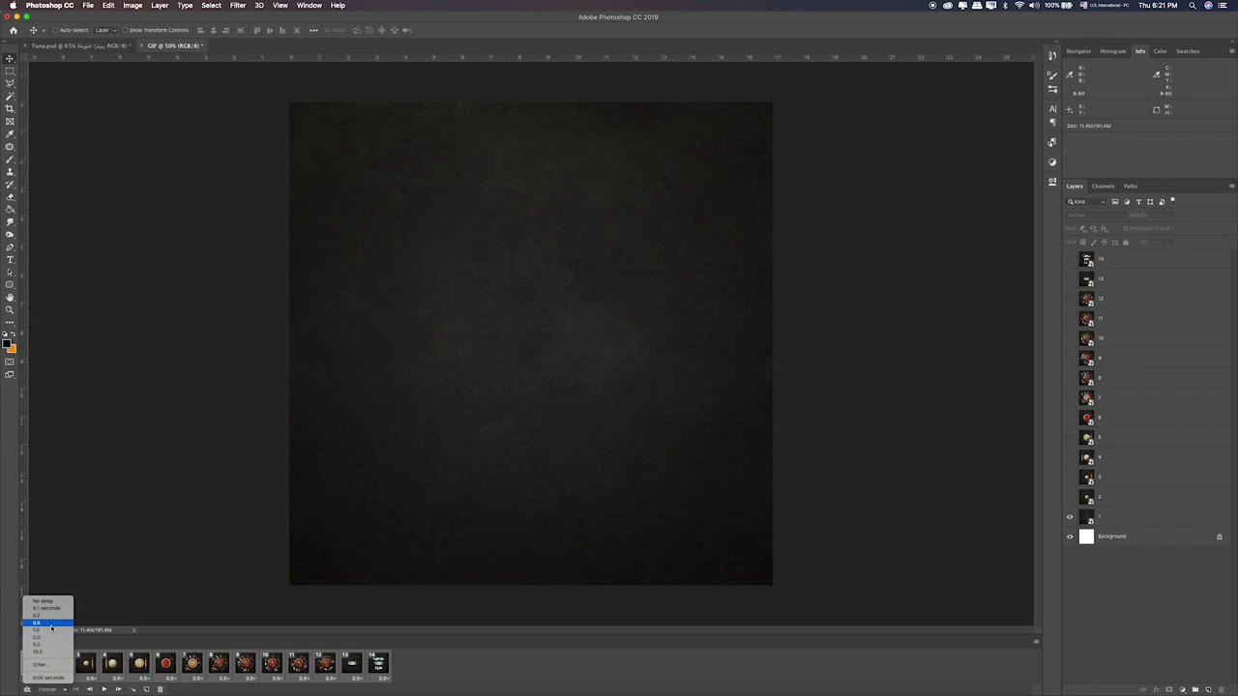
pyautogui.click(46, 666)
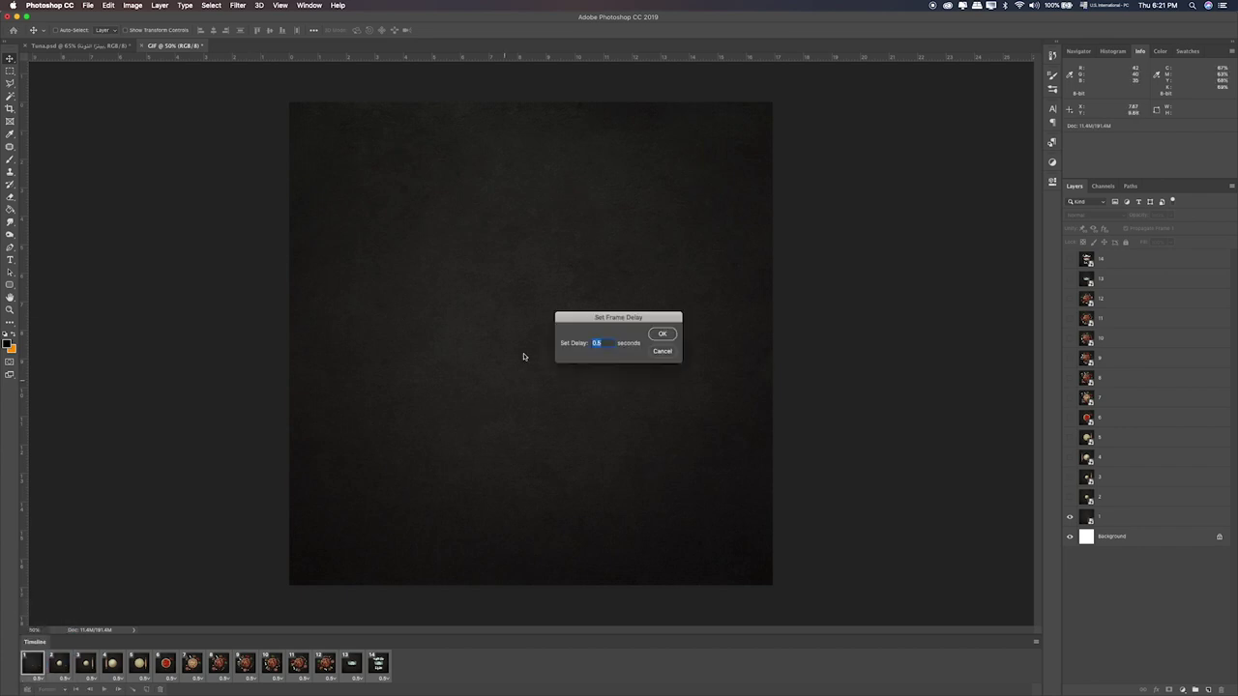
pyautogui.click(600, 344)
pyautogui.press('Return')
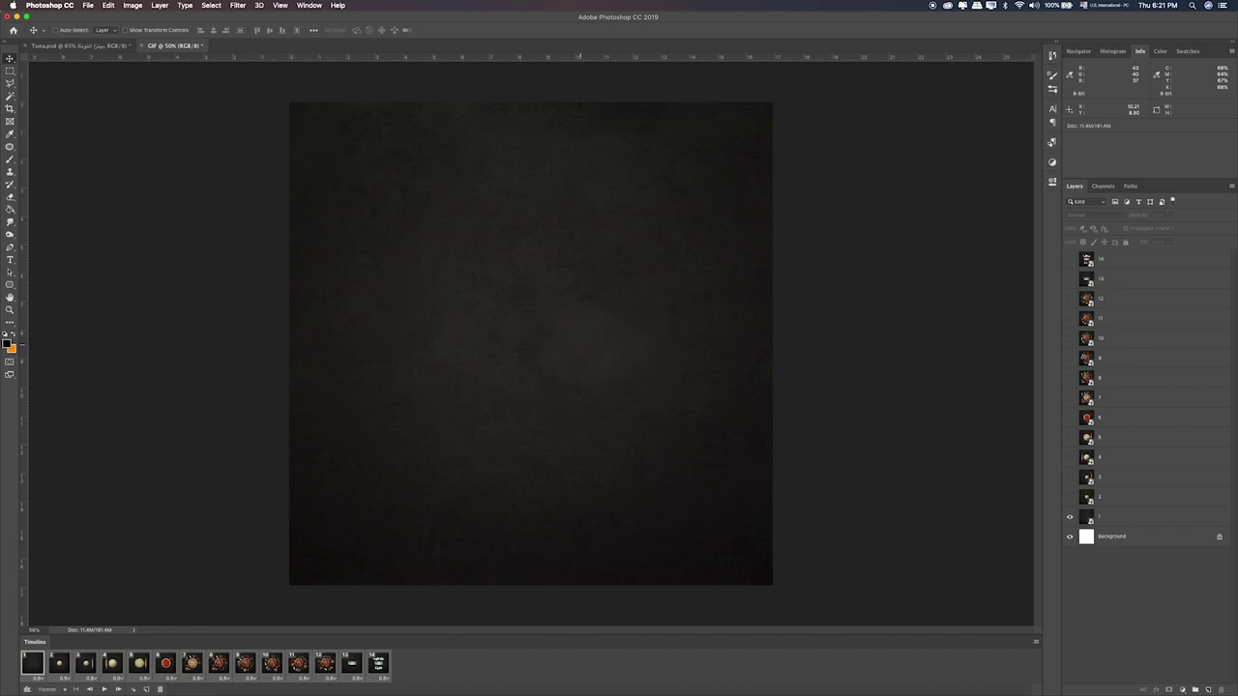
# Step: Keep the animation looping Forever and play it to check the timing
pyautogui.click(62, 690)
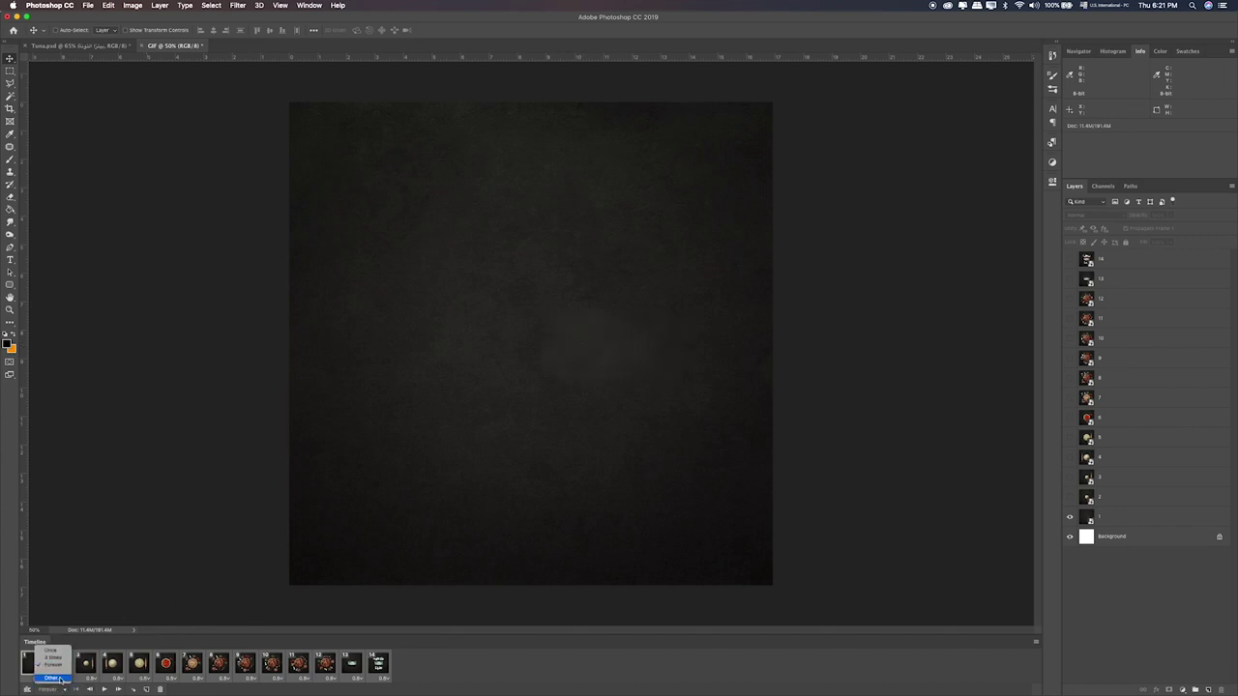
pyautogui.click(52, 666)
pyautogui.click(104, 689)
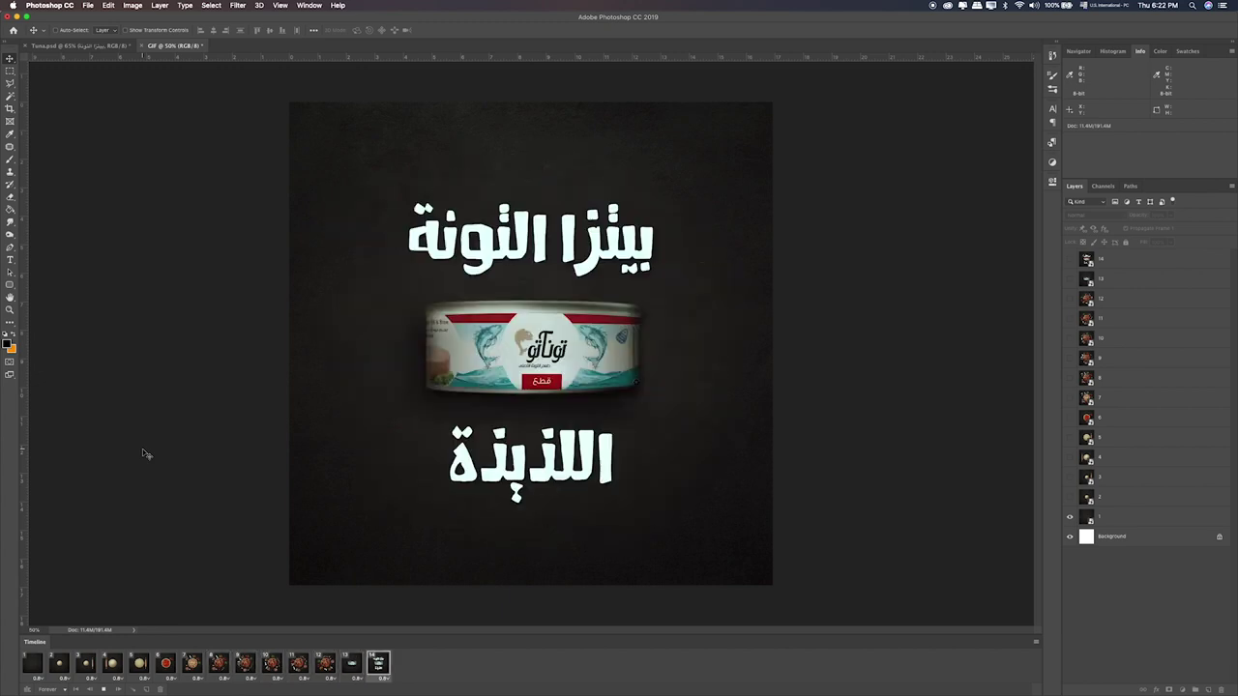
# Step: Lengthen the delay of frame 14, the tuna can with the Arabic title, using a custom value
pyautogui.click(379, 666)
pyautogui.click(383, 679)
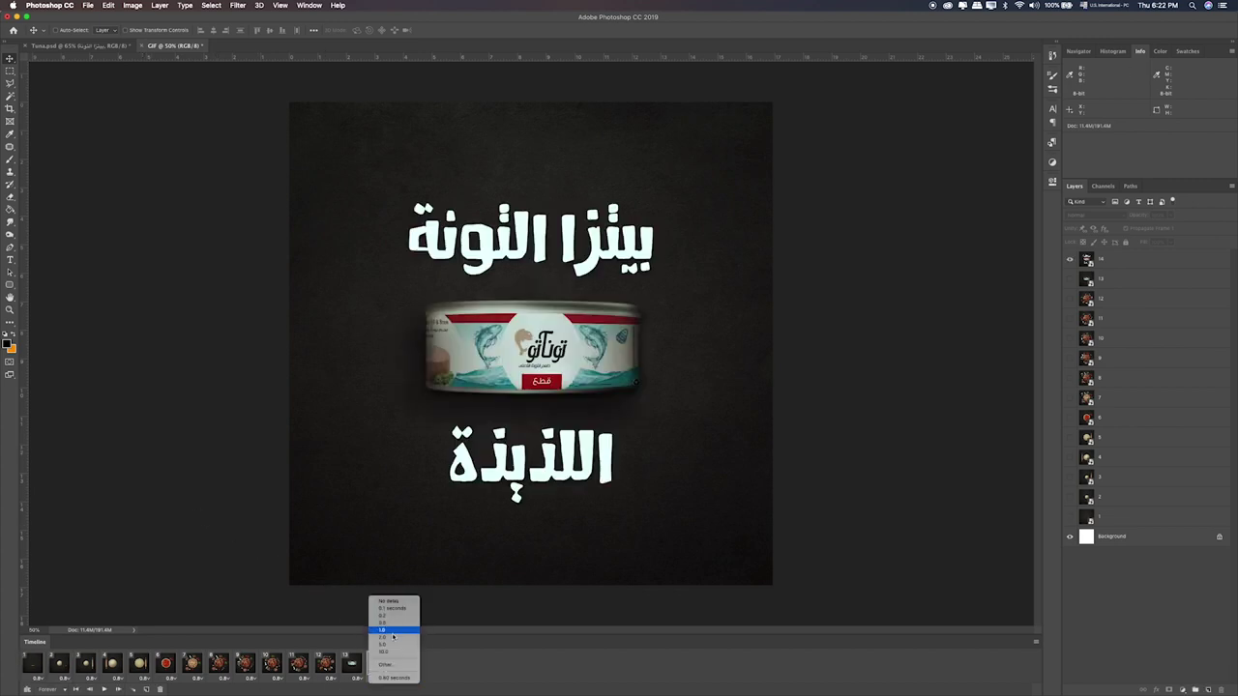
pyautogui.click(390, 645)
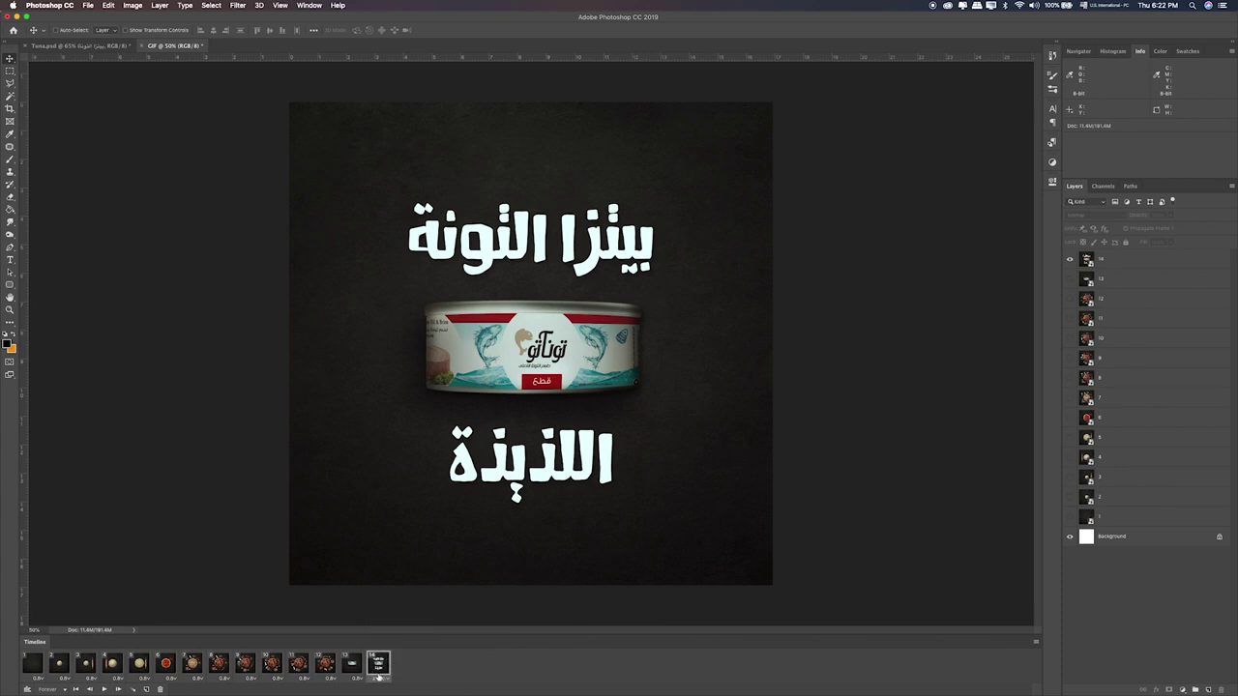
pyautogui.click(379, 679)
pyautogui.click(385, 664)
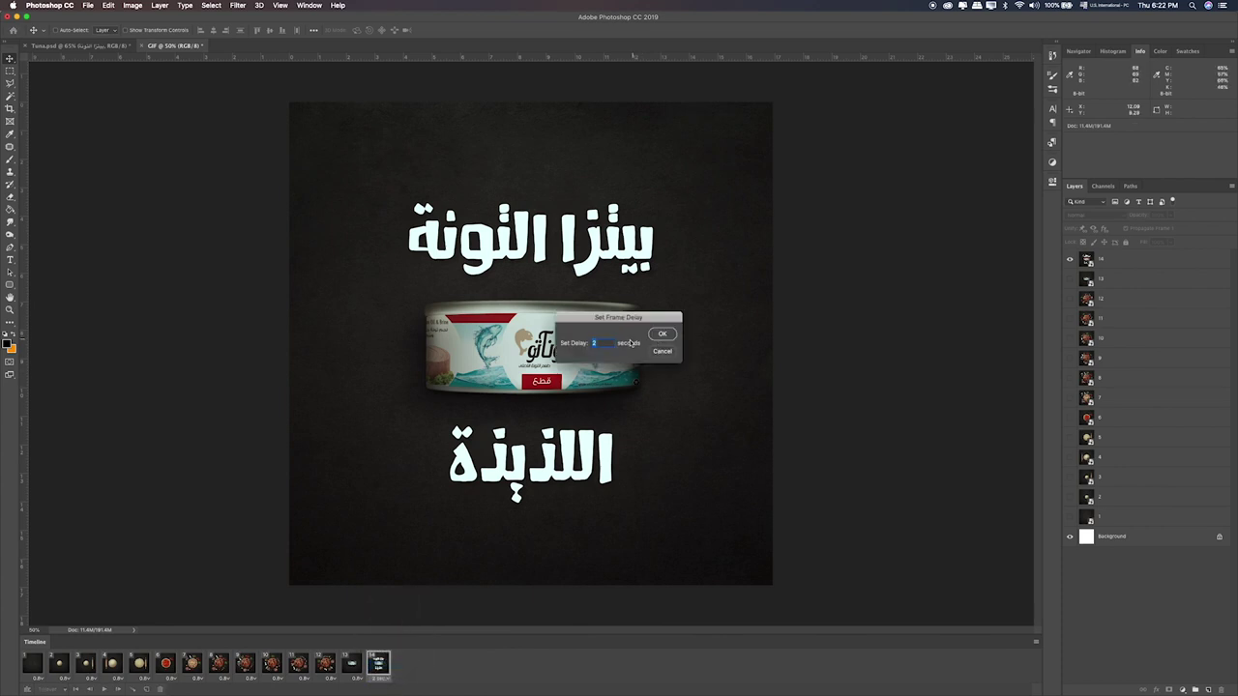
pyautogui.press('Return')
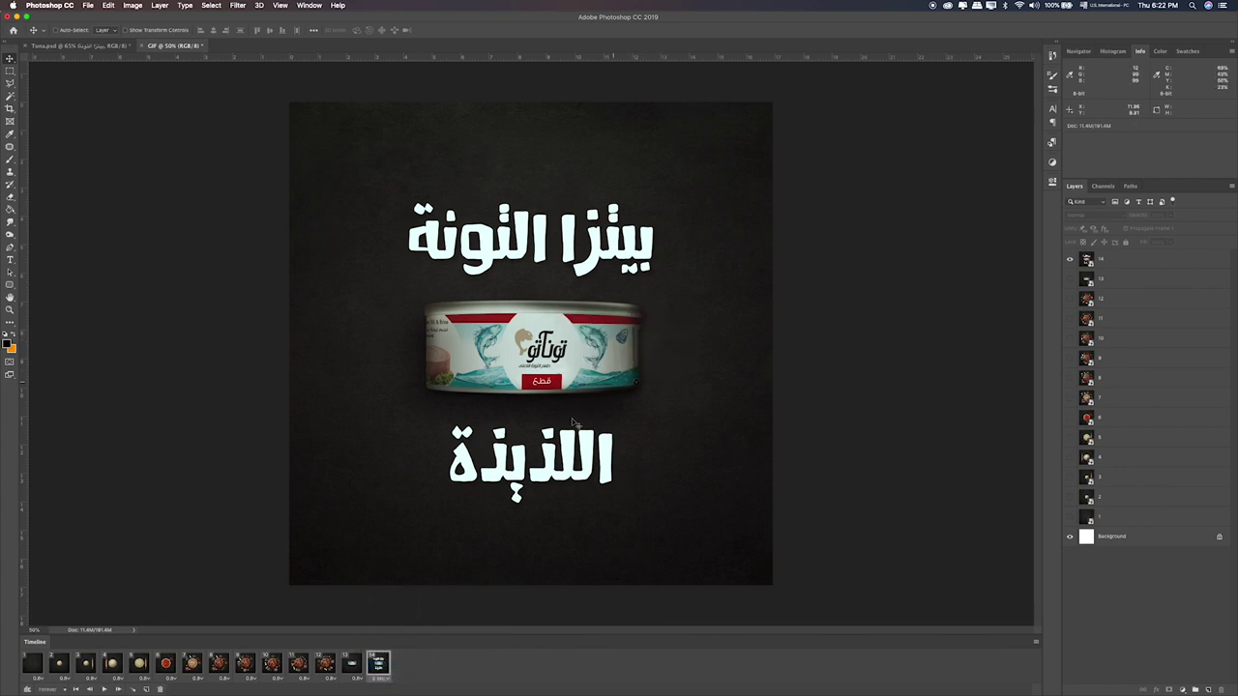
# Step: Set the delay of frame 13, the tuna can alone, to 1 second and play the animation
pyautogui.click(354, 677)
pyautogui.click(354, 680)
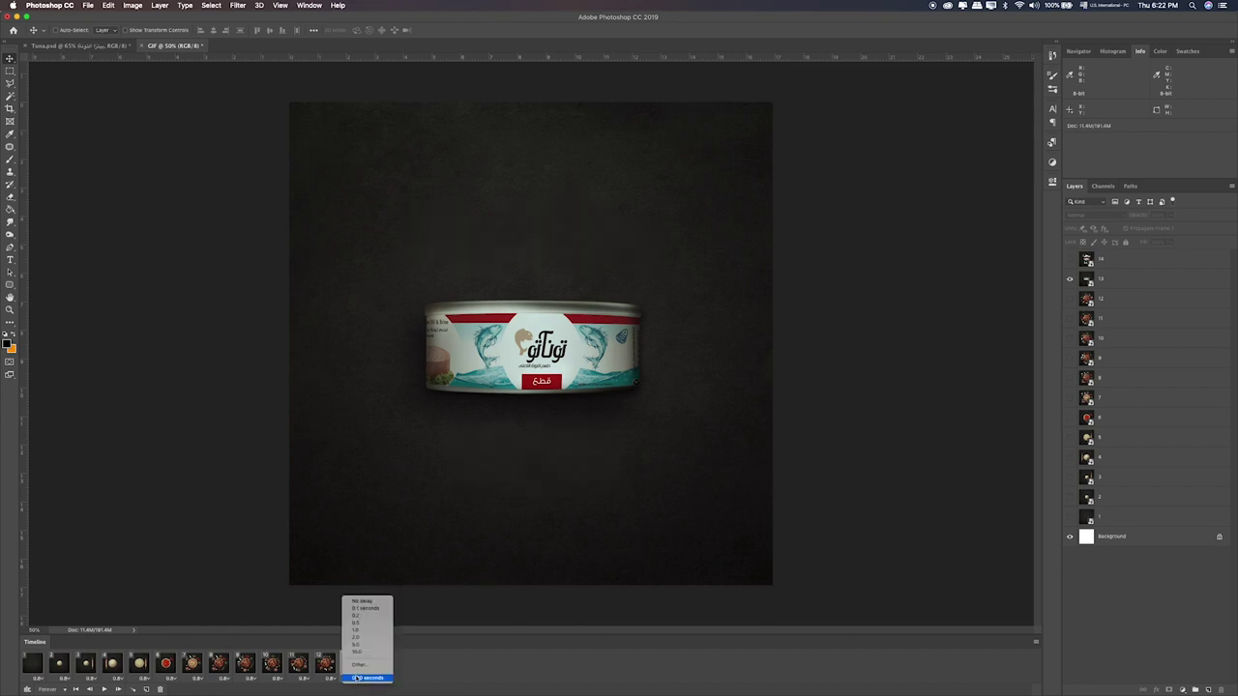
pyautogui.click(360, 630)
pyautogui.click(331, 677)
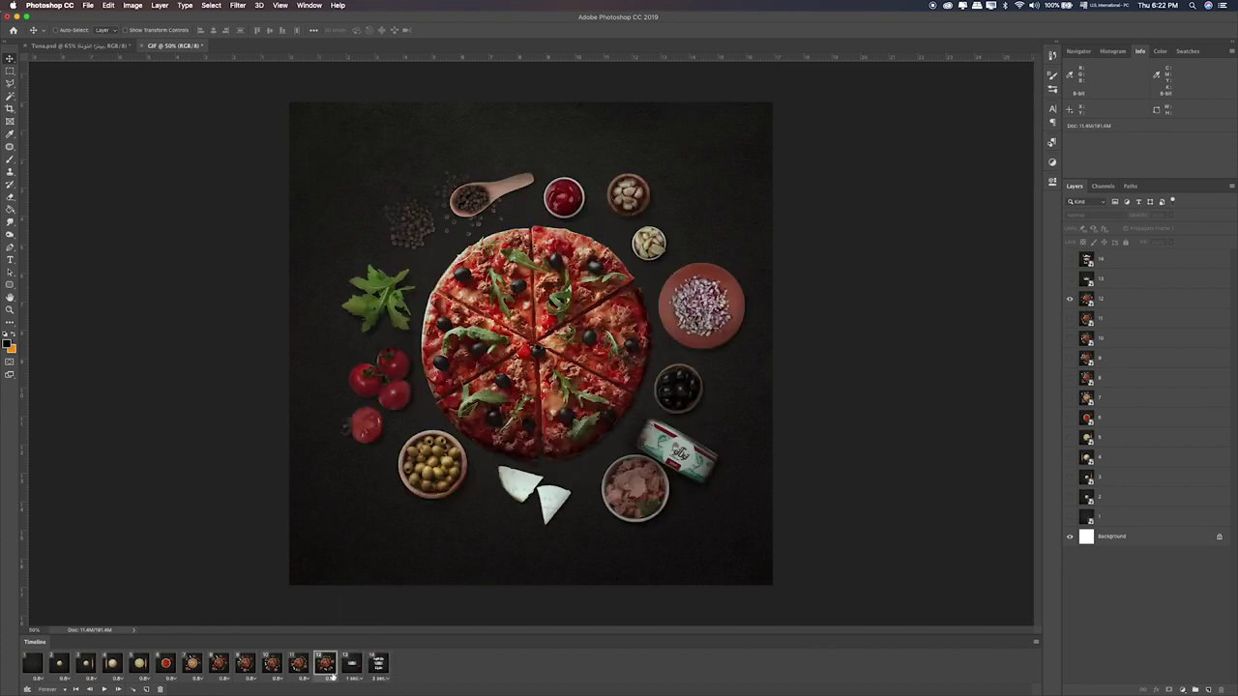
pyautogui.press('space')
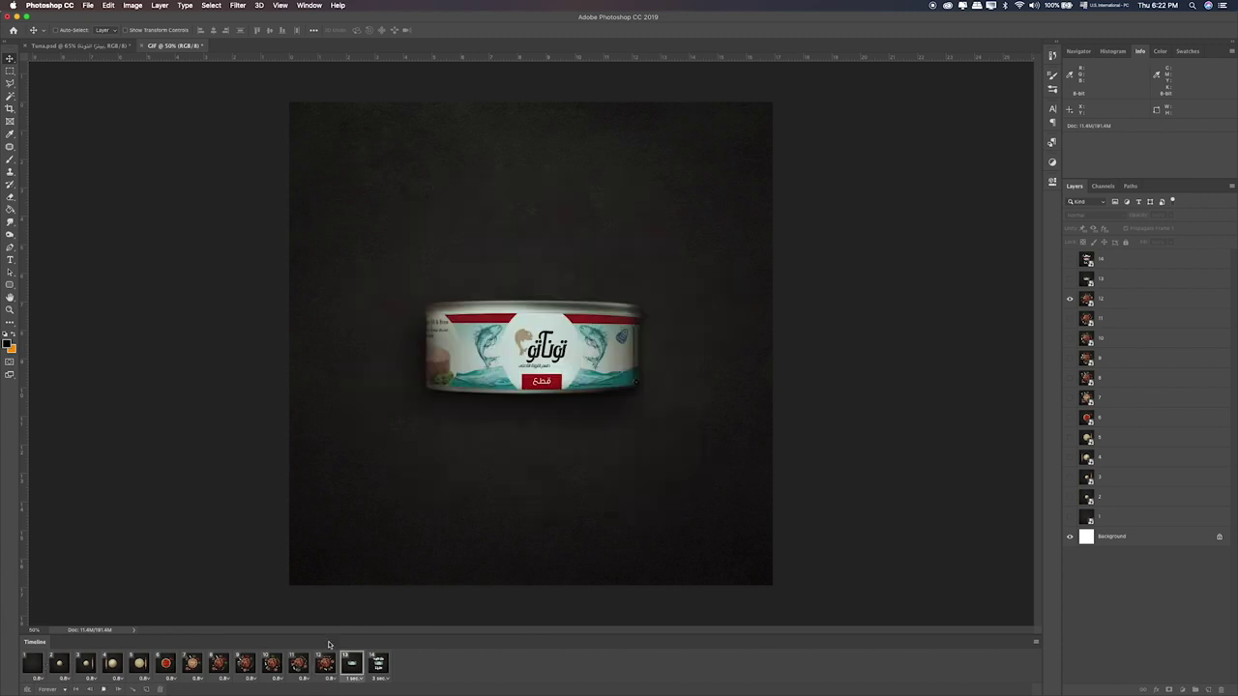
pyautogui.click(40, 660)
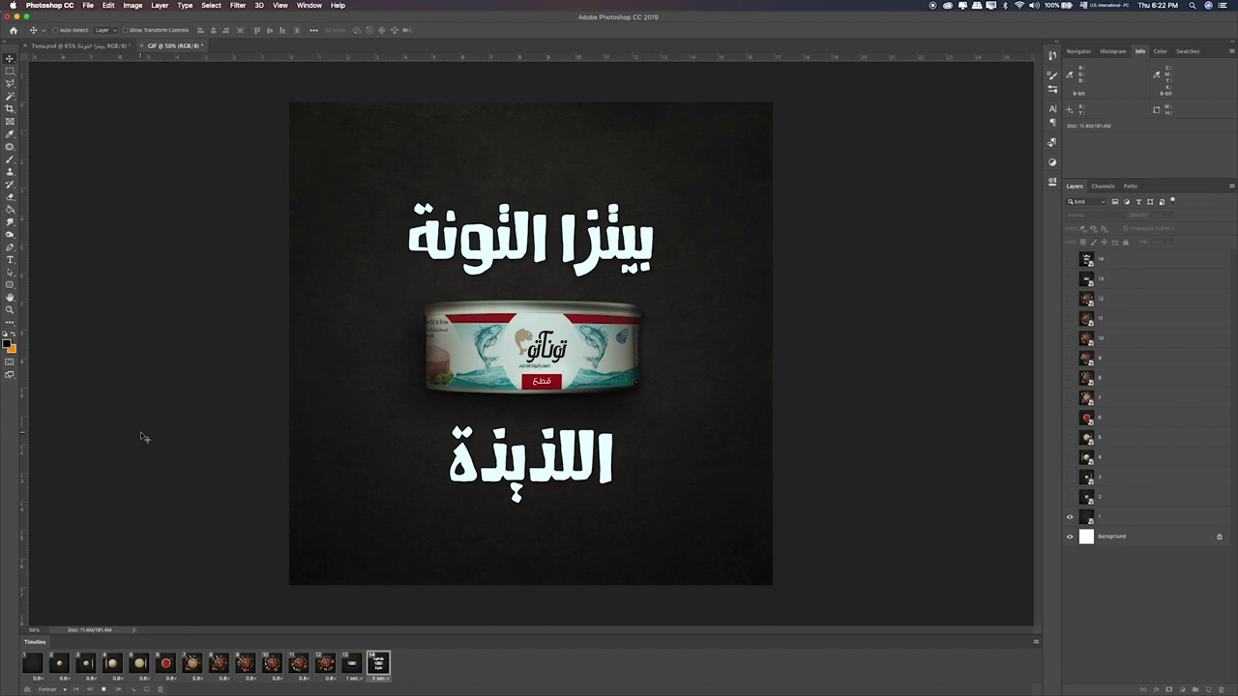
# Step: Set the delay of frame 12, the sliced pizza with all ingredients, to 1 second
pyautogui.click(321, 666)
pyautogui.click(323, 680)
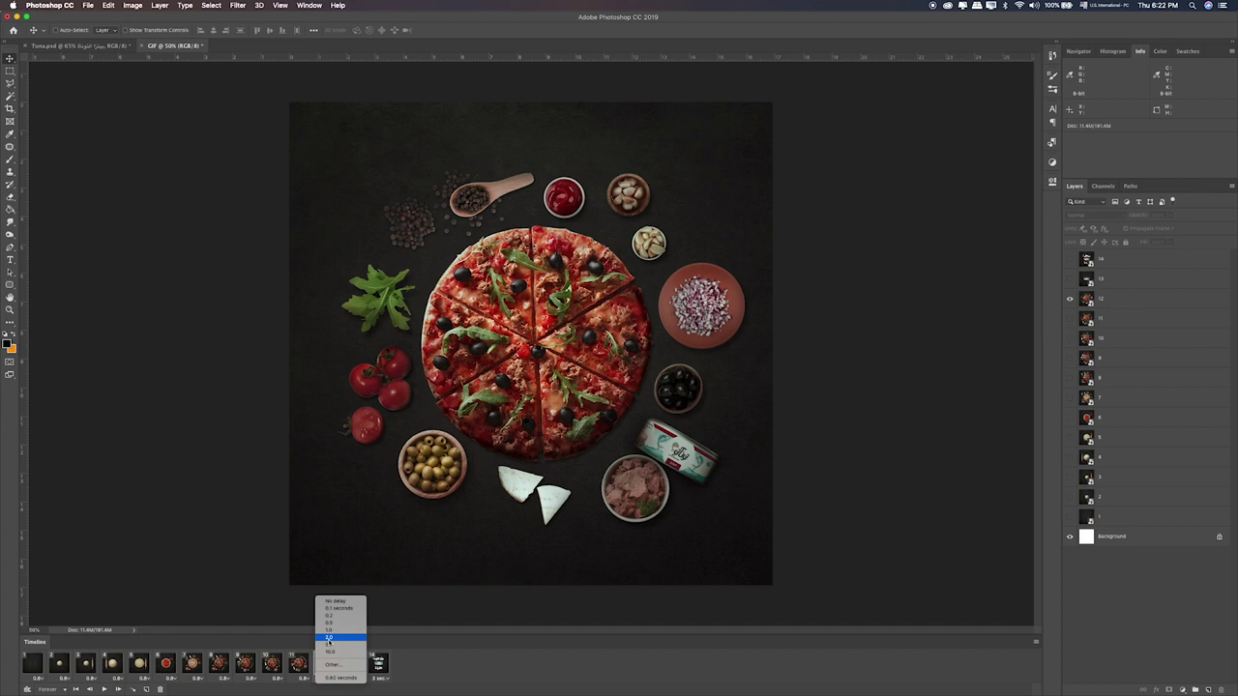
pyautogui.click(333, 634)
# Step: Set the delay of frame 13 to a custom 1.5 seconds and play the animation from the first frame
pyautogui.click(350, 679)
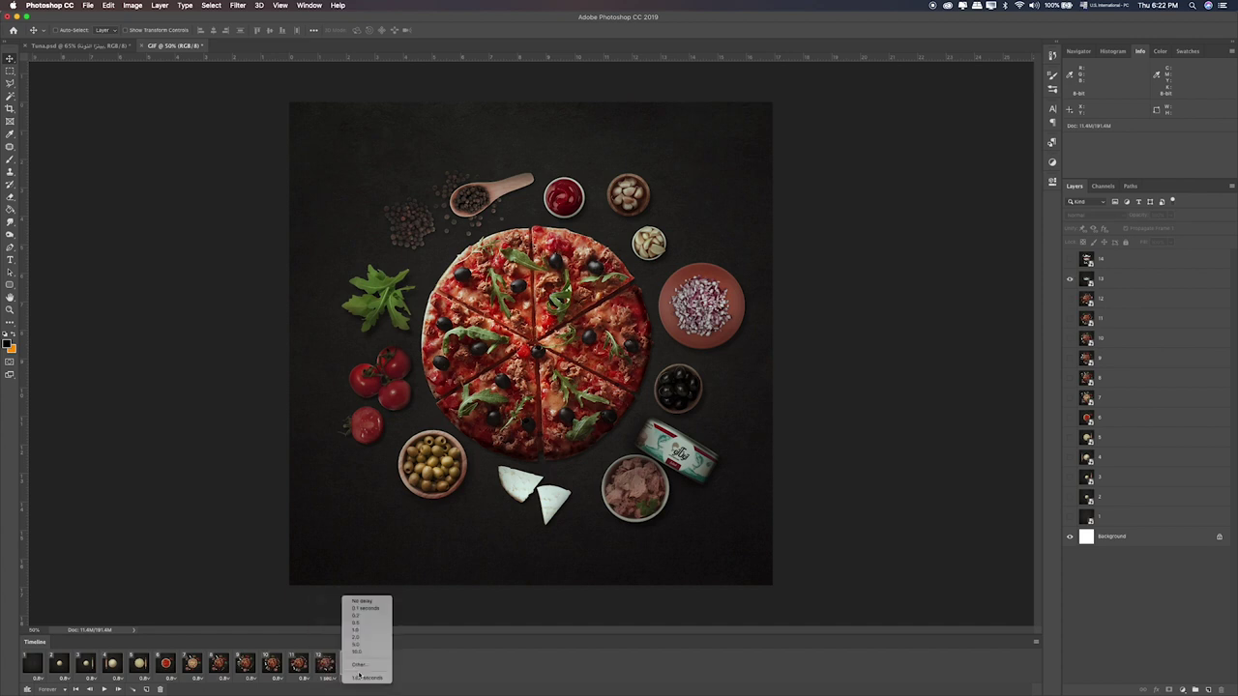
pyautogui.click(360, 669)
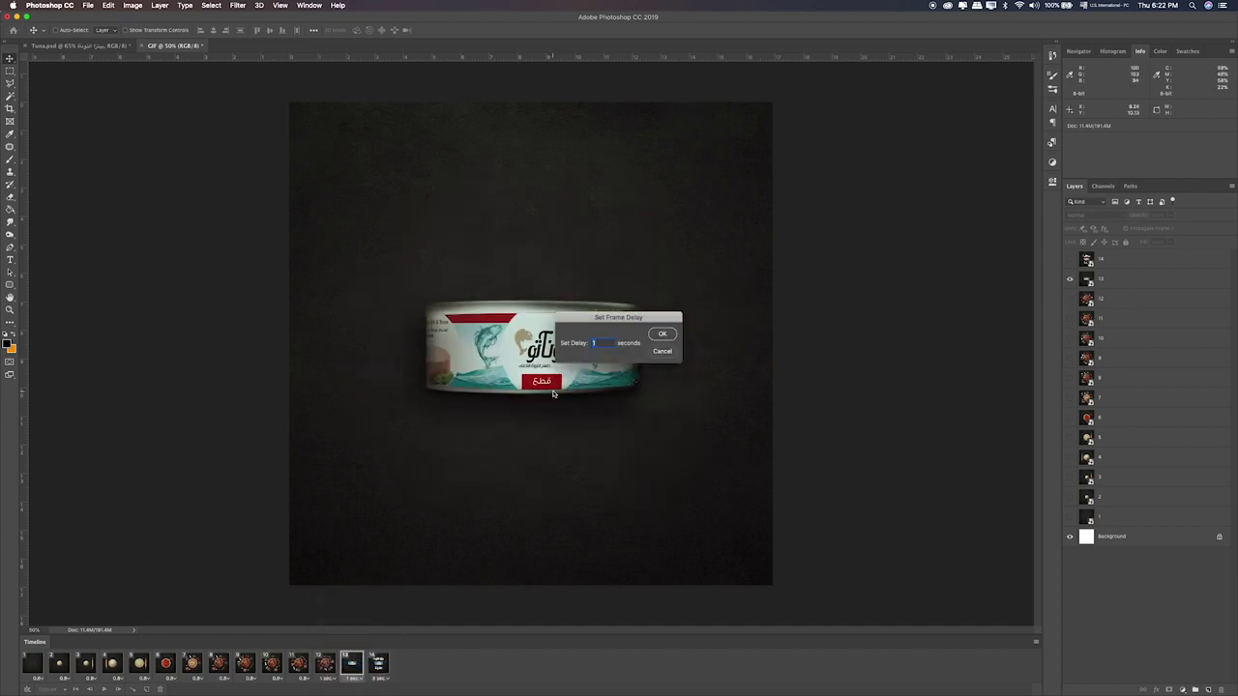
pyautogui.write('1.5')
pyautogui.press('Return')
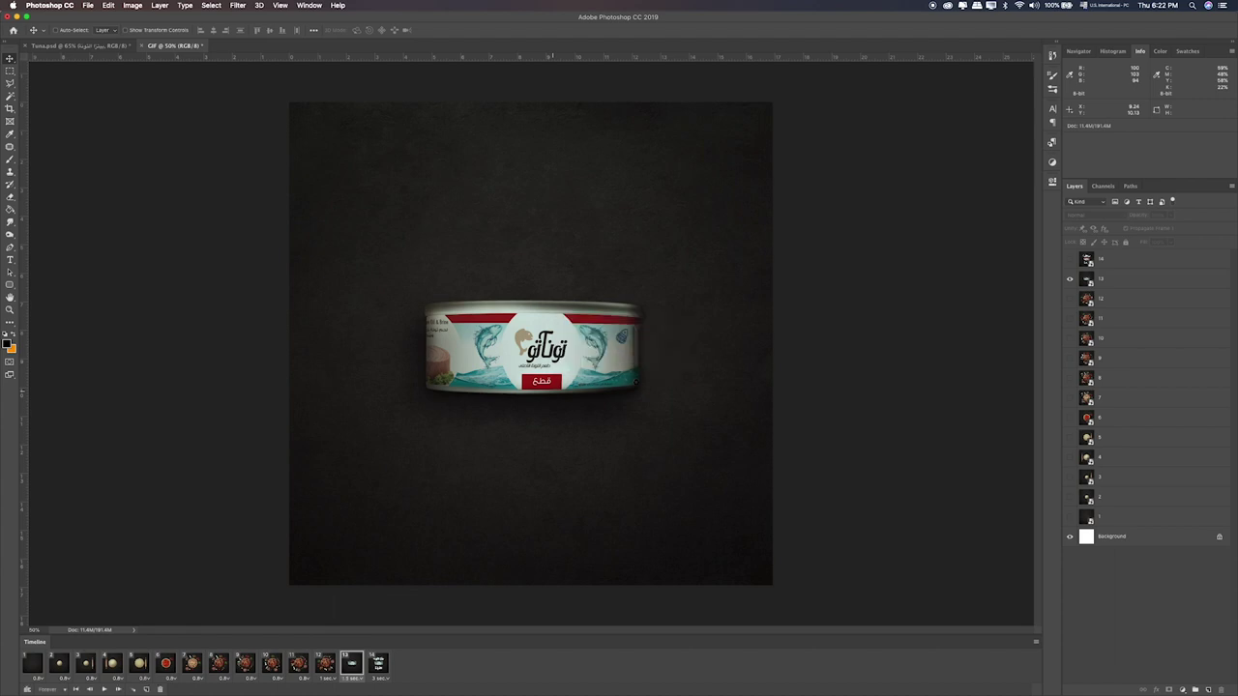
pyautogui.click(35, 664)
pyautogui.press('space')
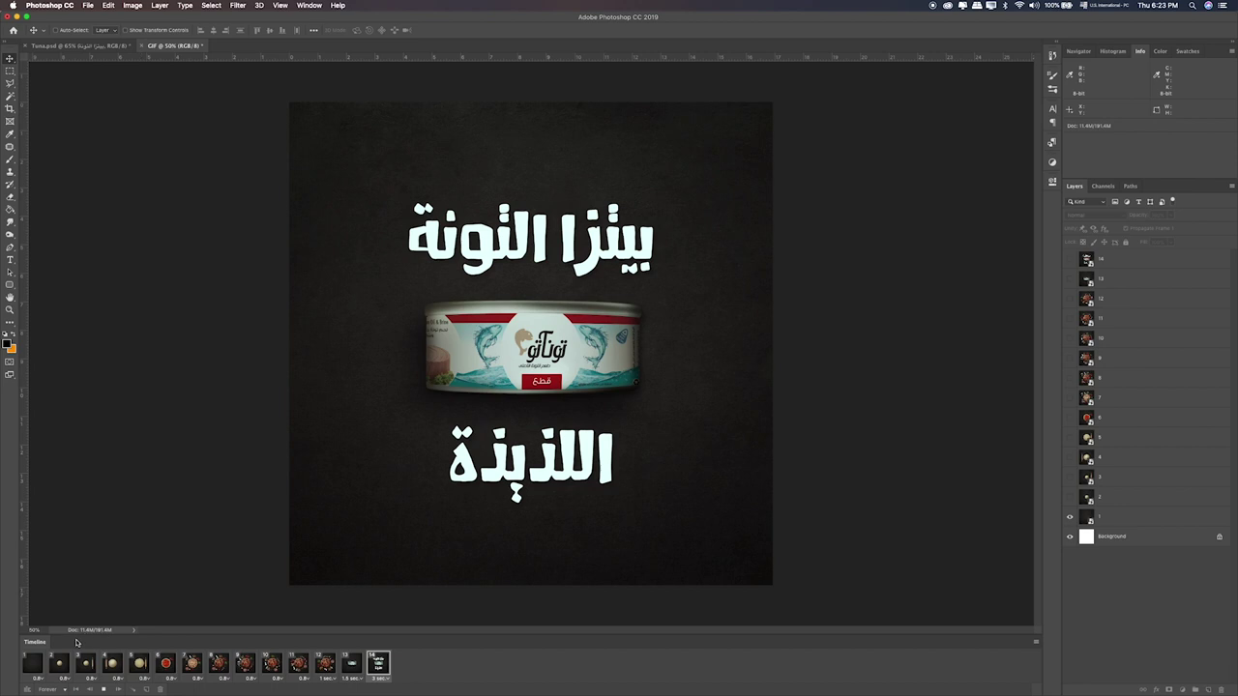
# Step: Start a Save for Web (Legacy) export of the animation with the GIF format and 256 colors
pyautogui.click(88, 5)
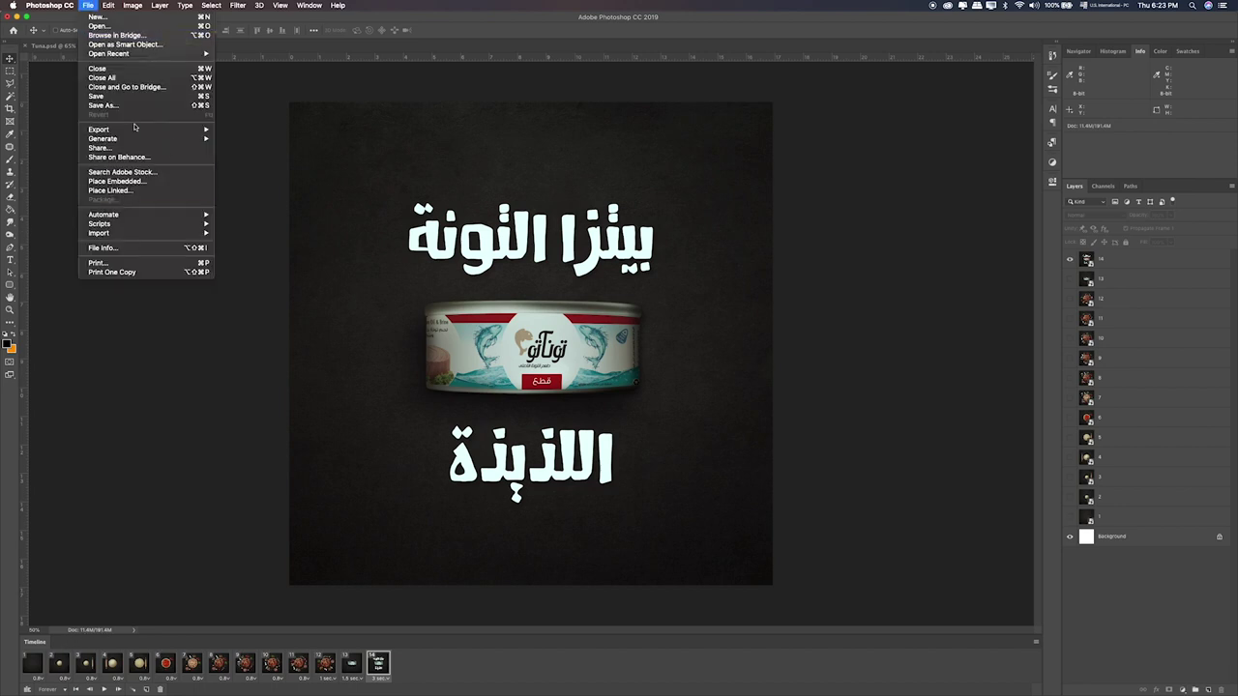
pyautogui.moveTo(149, 132)
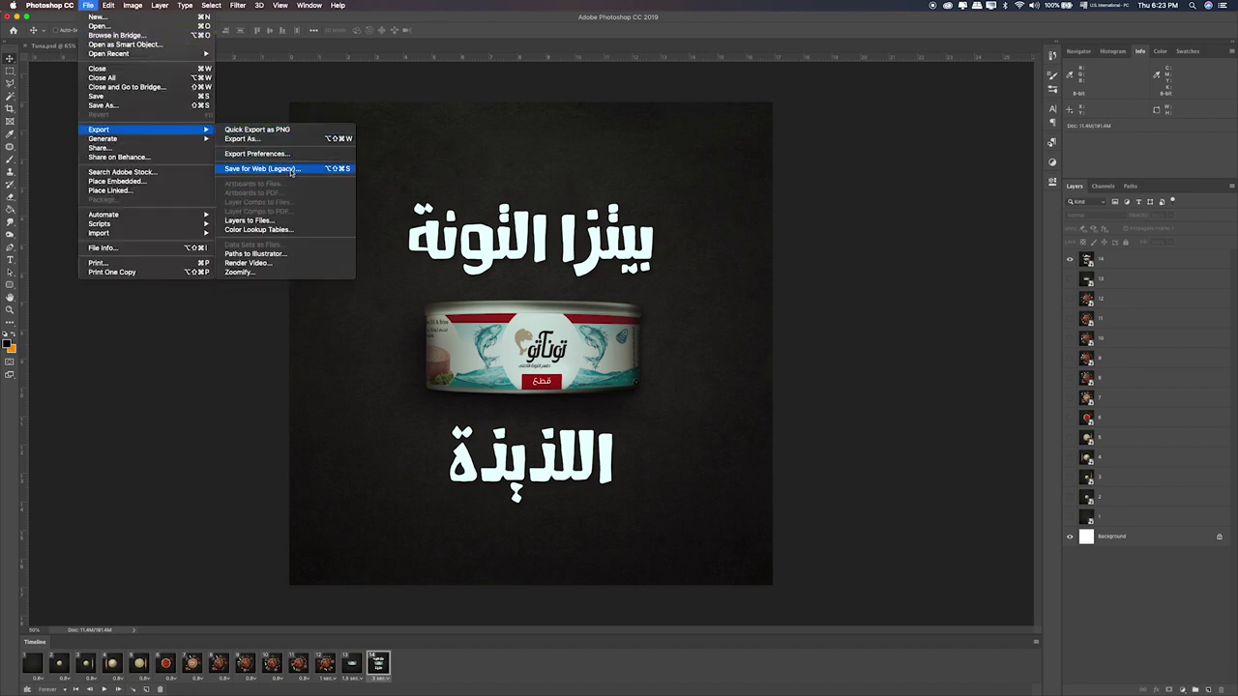
pyautogui.click(274, 169)
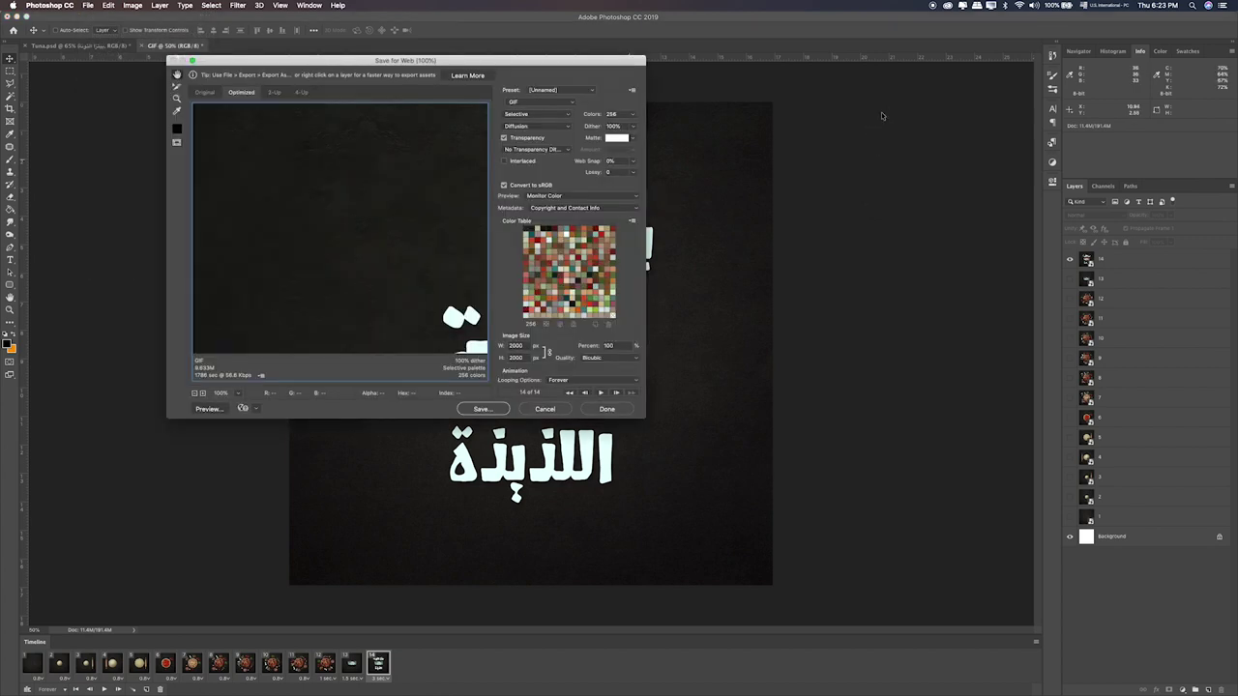
pyautogui.click(534, 102)
pyautogui.click(568, 102)
pyautogui.click(630, 113)
pyautogui.click(630, 114)
# Step: Save the export as GIF.gif in the Gif folder inside the Video 15 Tunato GIF project folder
pyautogui.click(483, 409)
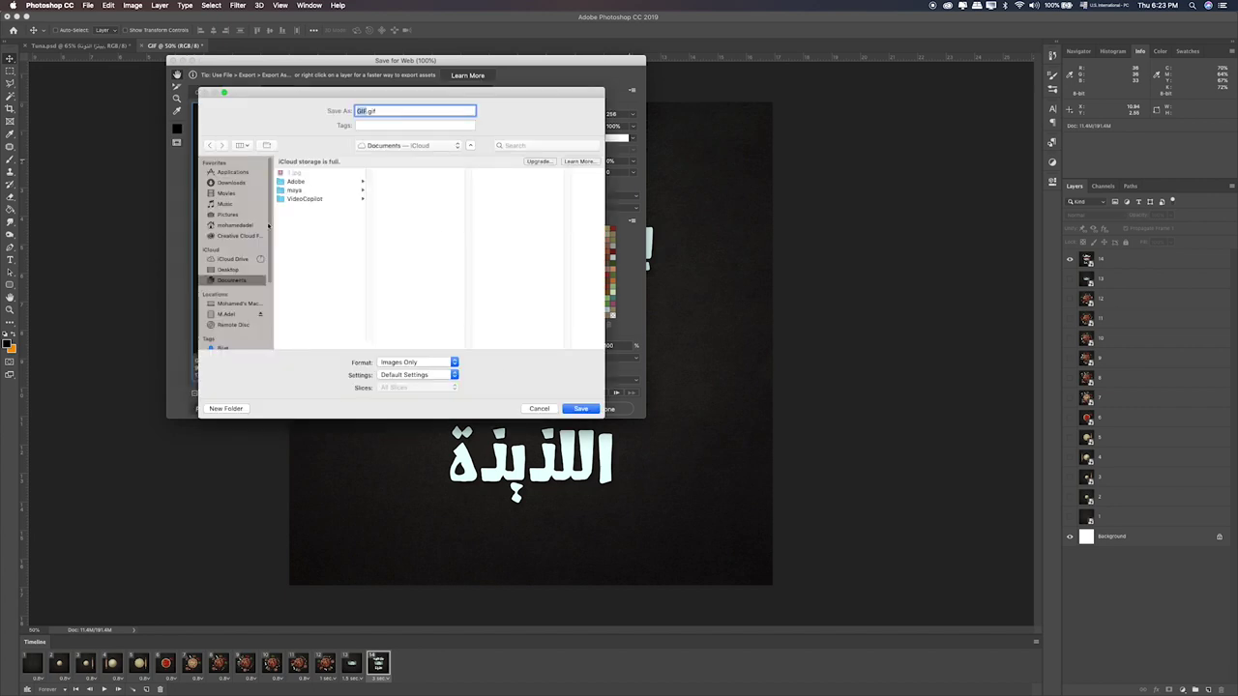
pyautogui.click(227, 270)
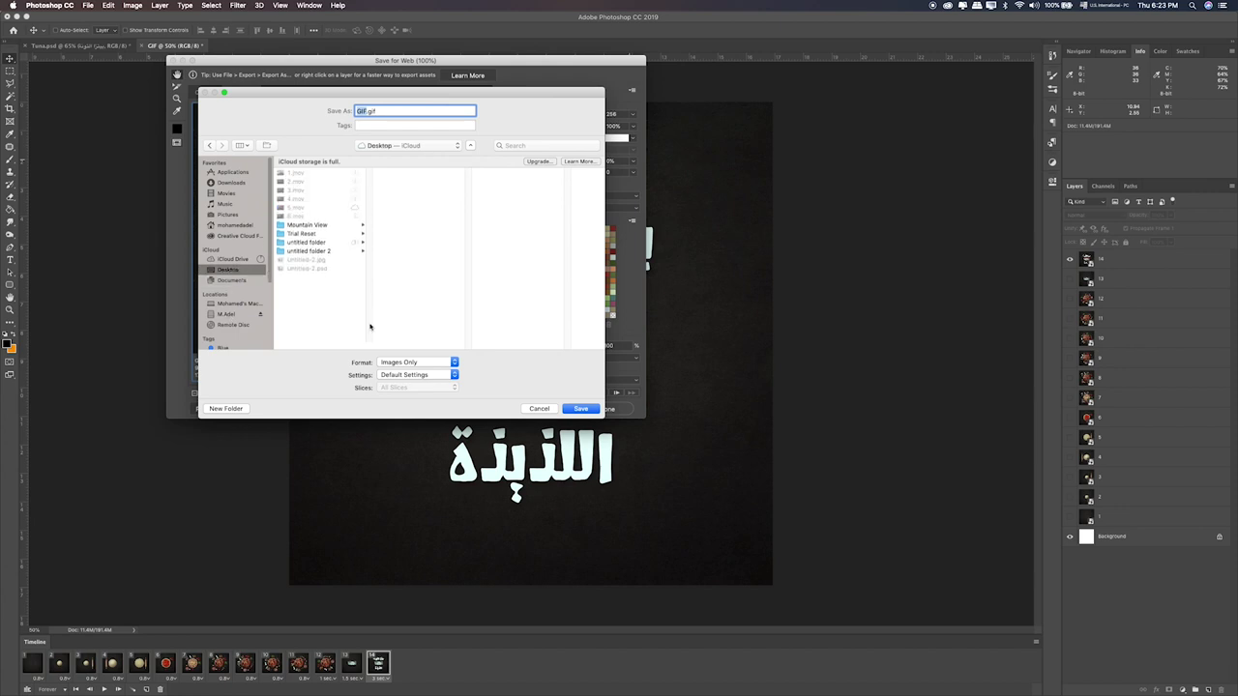
pyautogui.click(227, 315)
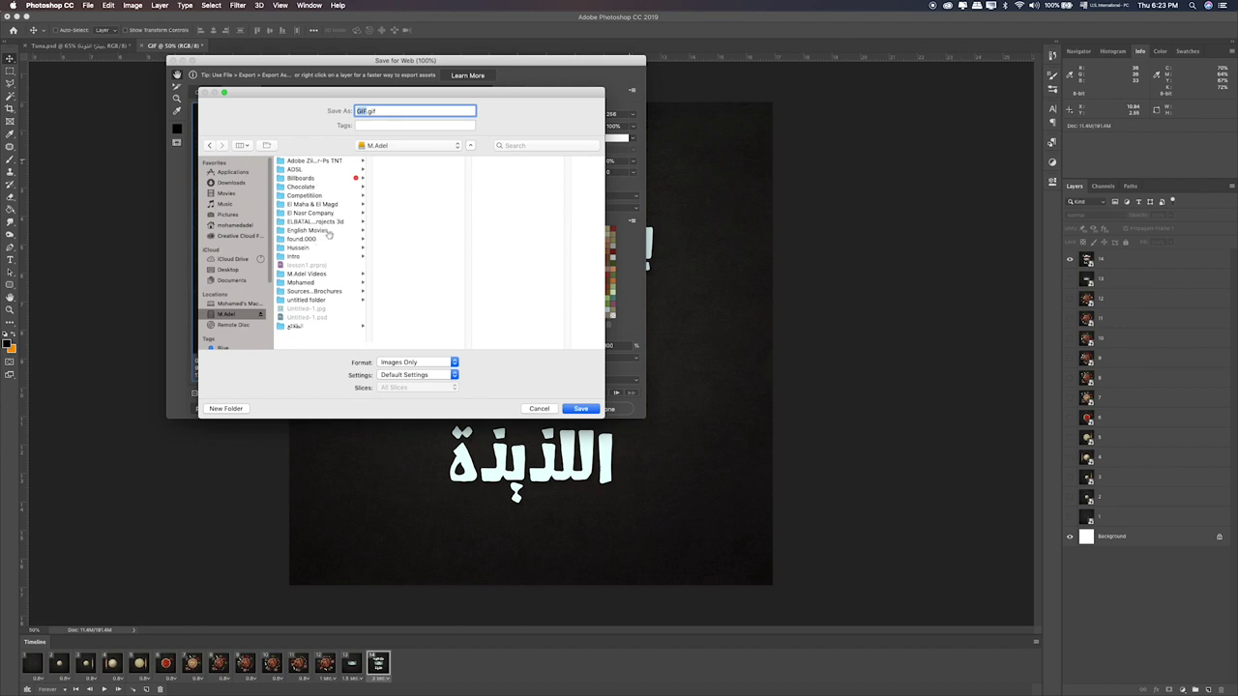
pyautogui.click(320, 277)
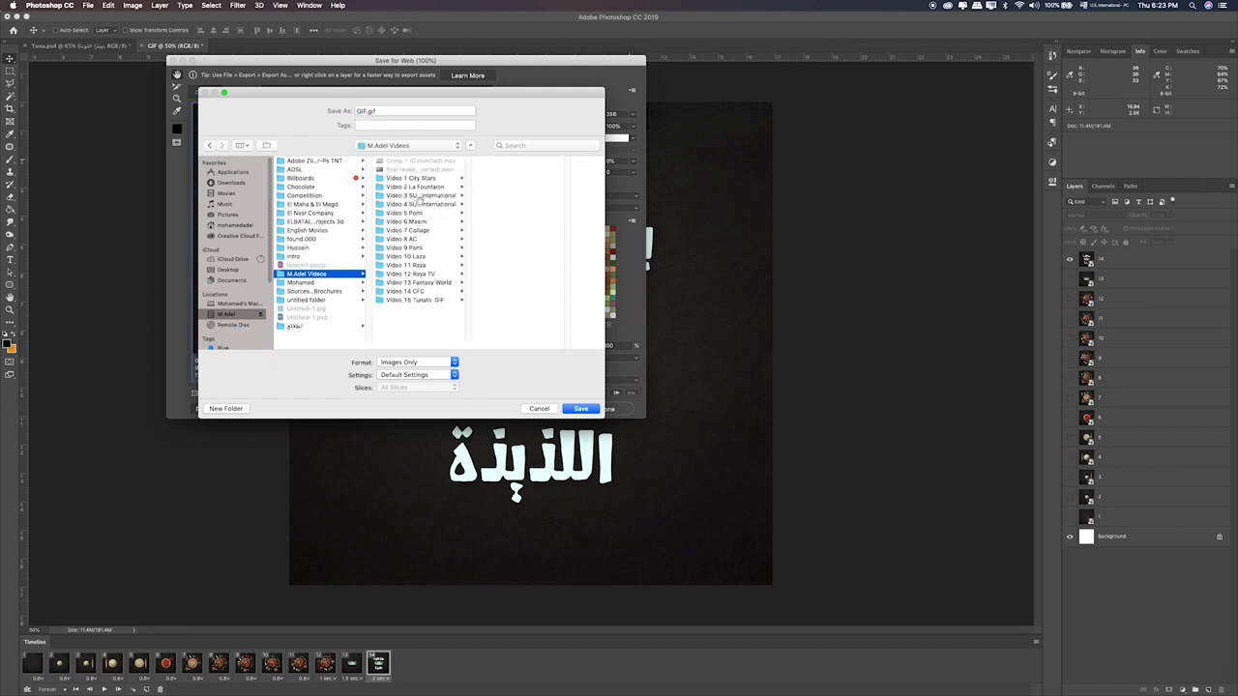
pyautogui.click(430, 300)
pyautogui.click(514, 162)
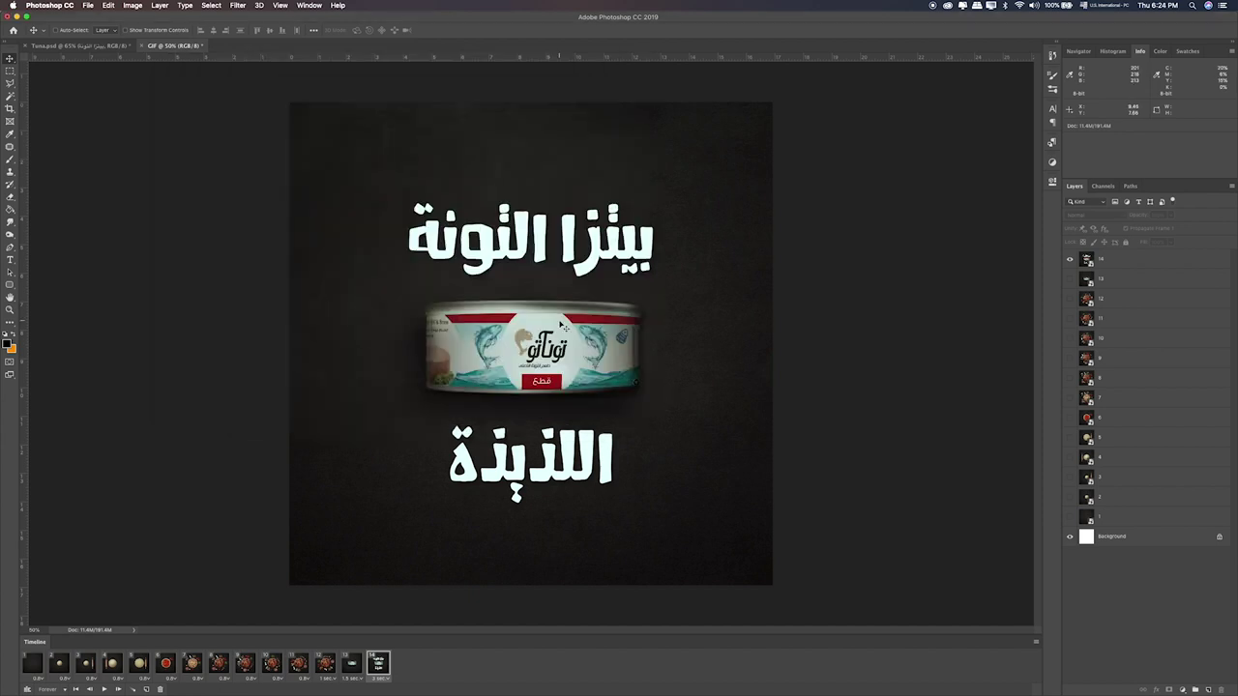
# Step: Switch to Finder and open the Gif folder that holds the exported animation
pyautogui.press('super+Tab')
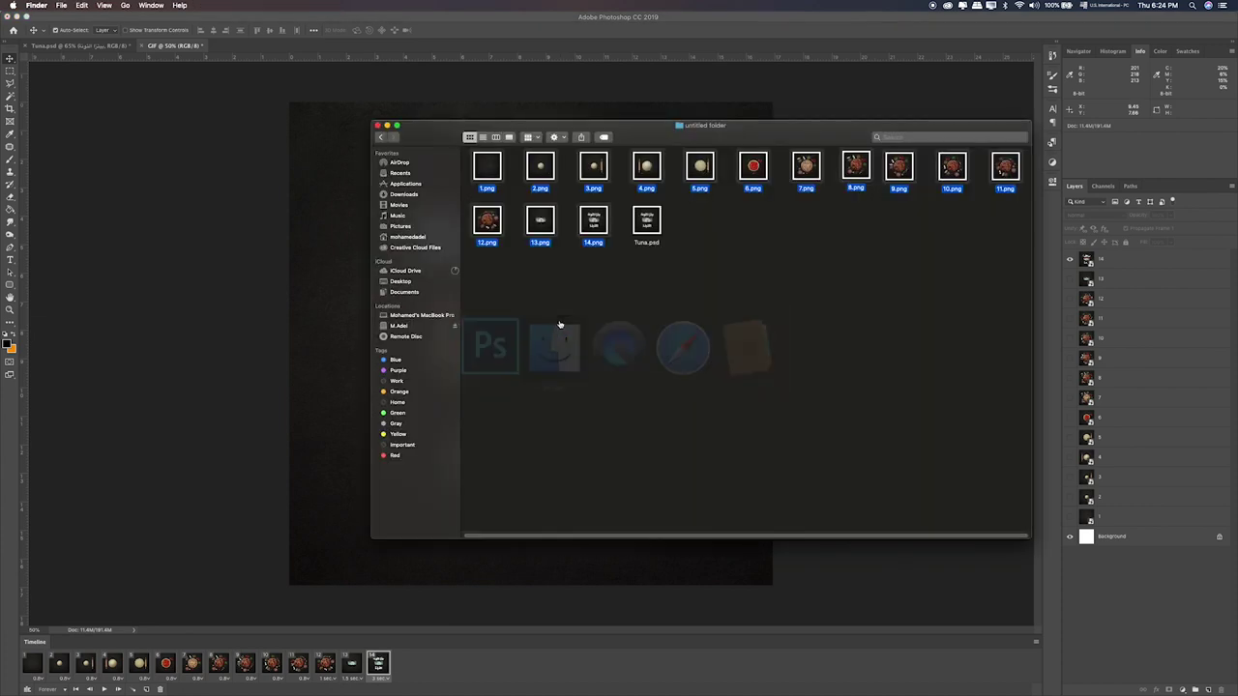
pyautogui.click(696, 296)
pyautogui.press('super+Up')
pyautogui.press('Left')
pyautogui.press('Left')
pyautogui.press('Left')
pyautogui.press('super+Down')
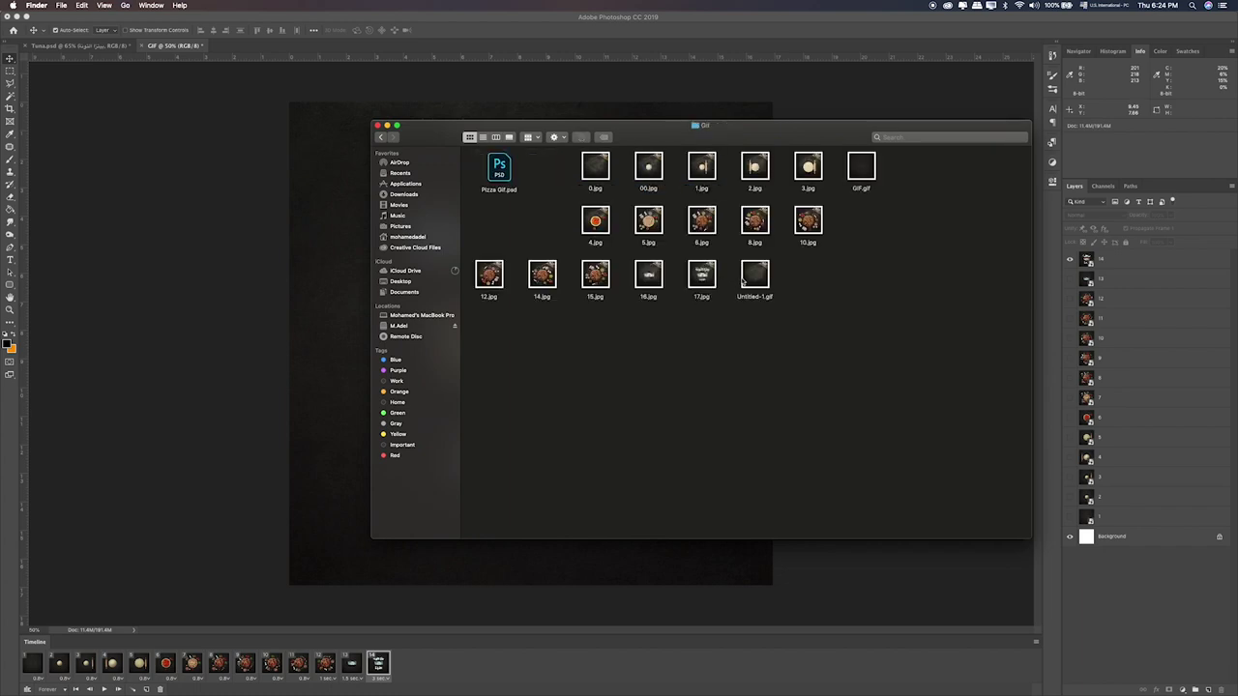
# Step: Preview the exported GIF.gif to check its playback
pyautogui.click(860, 173)
pyautogui.press('space')
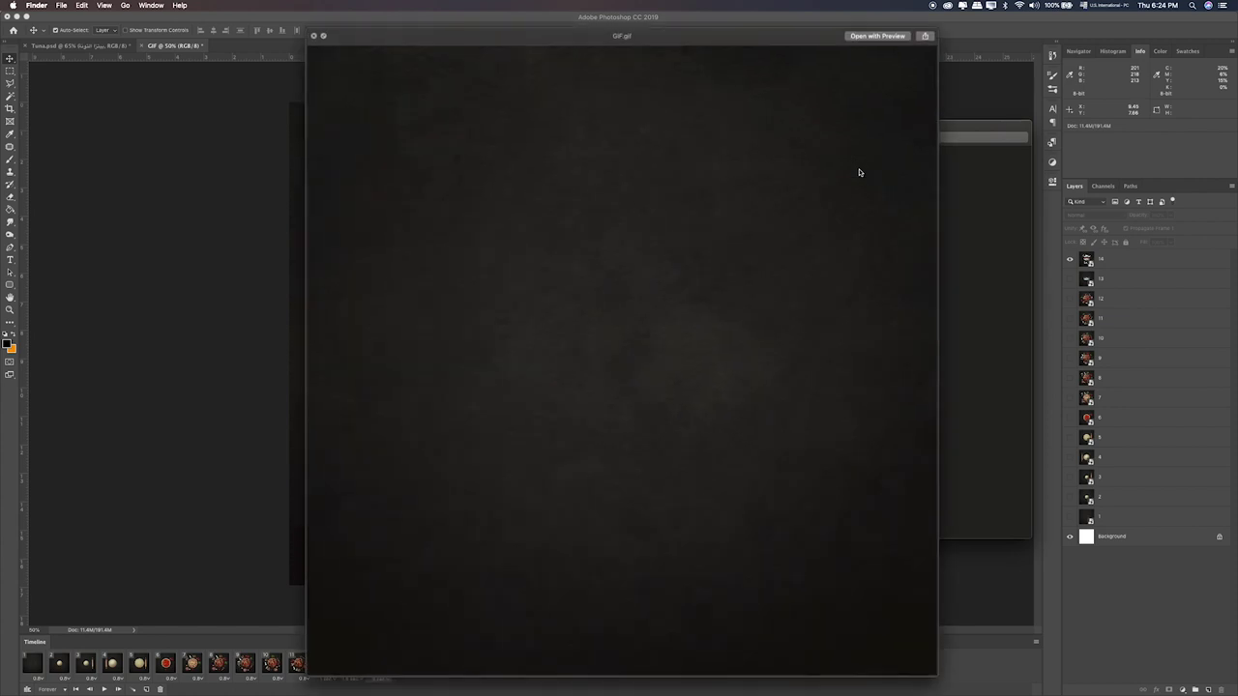
pyautogui.moveTo(771, 42); pyautogui.dragTo(734, 30)
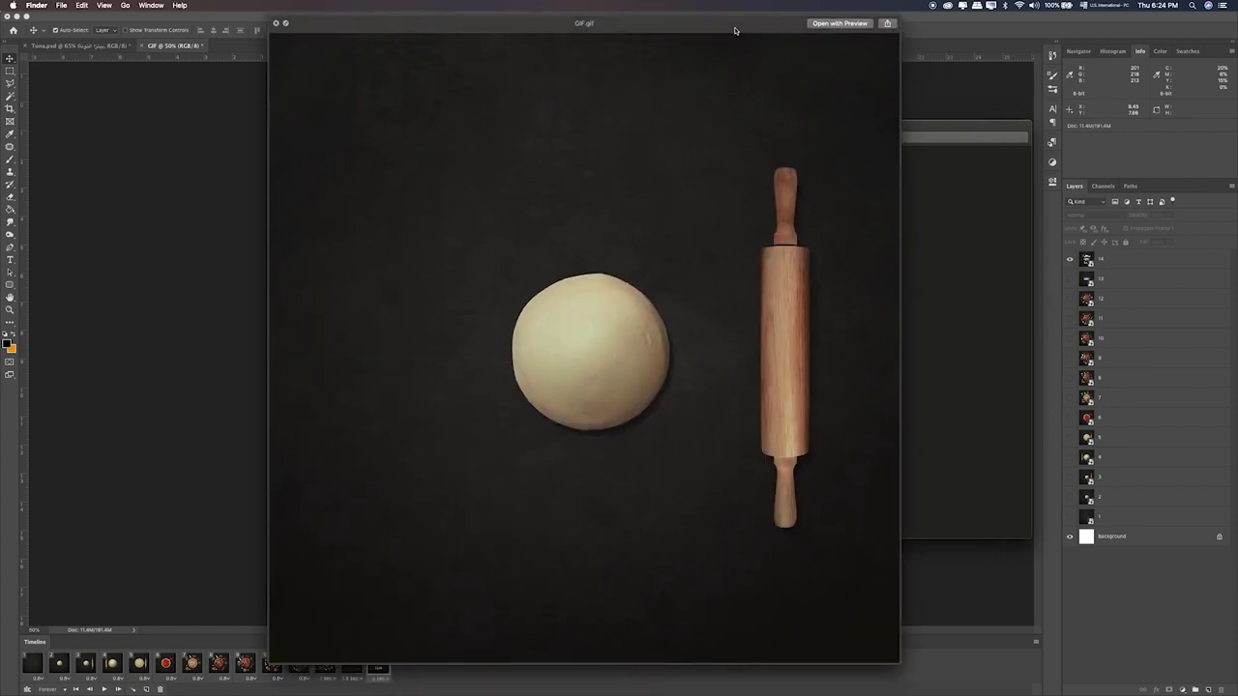